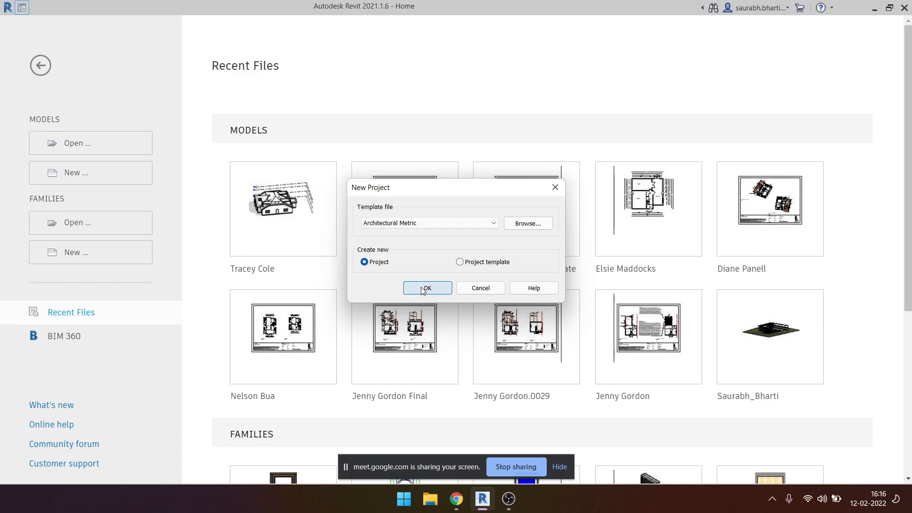
Create a project from the Architectural Metric template and draw a short horizontal Generic - 200mm wall in the Level 1 plan.
click(425, 289)
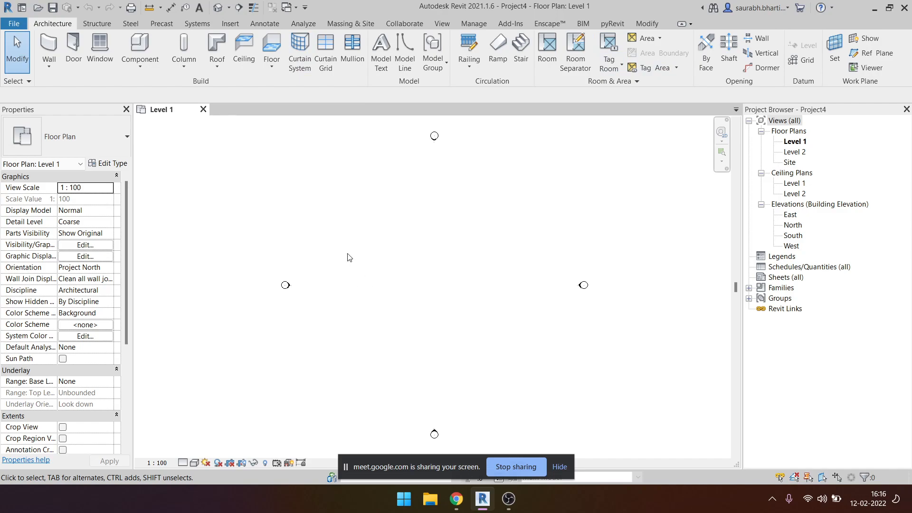
click(53, 44)
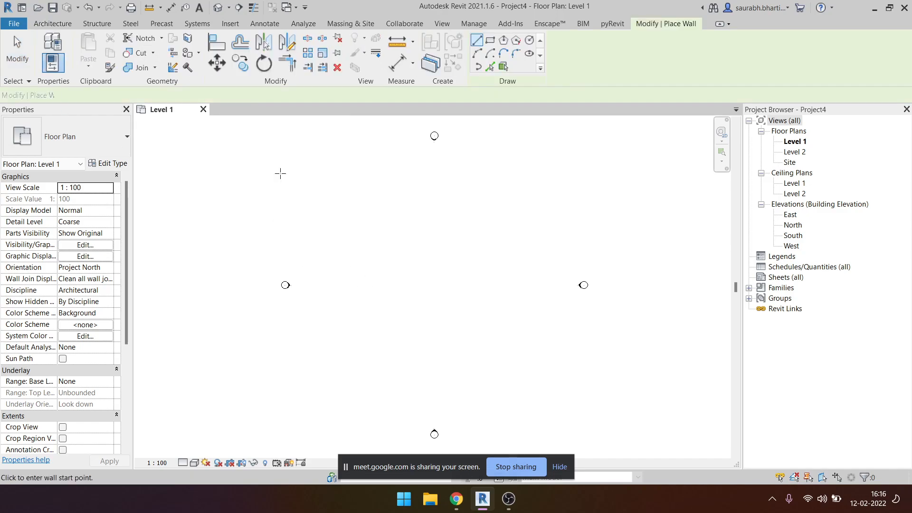
click(388, 259)
scroll(412, 260, up, 2)
click(413, 258)
key(Escape)
key(Escape)
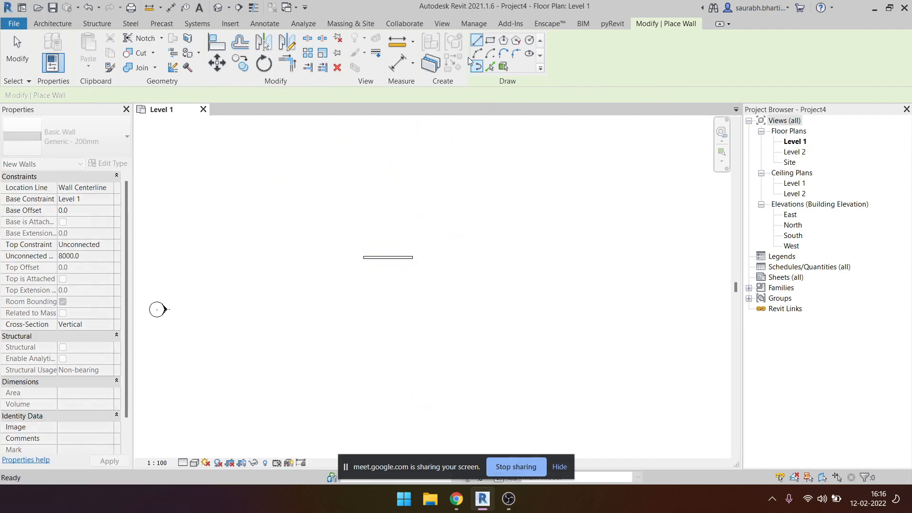
Draw a semicircular wall with a radius of about 2250 mm, beside and level with the straight wall, bulging upward.
click(476, 53)
click(460, 258)
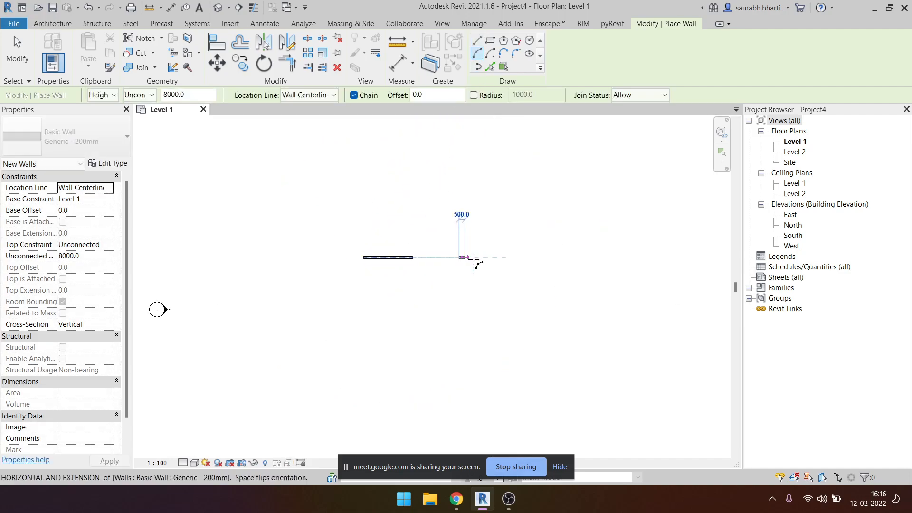
click(513, 257)
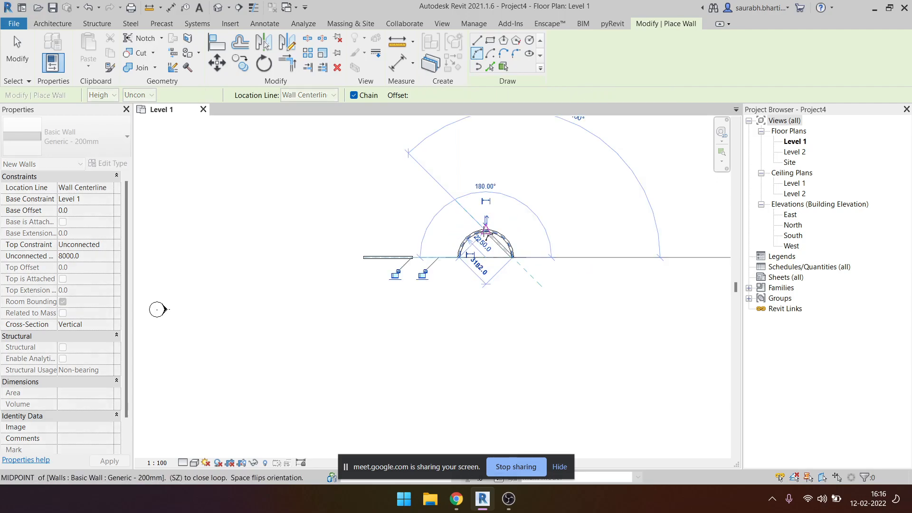
click(485, 231)
key(Escape)
key(Escape)
Draw a straight wall vertically down from each end of the semicircular wall, making two legs of about equal length.
key(a)
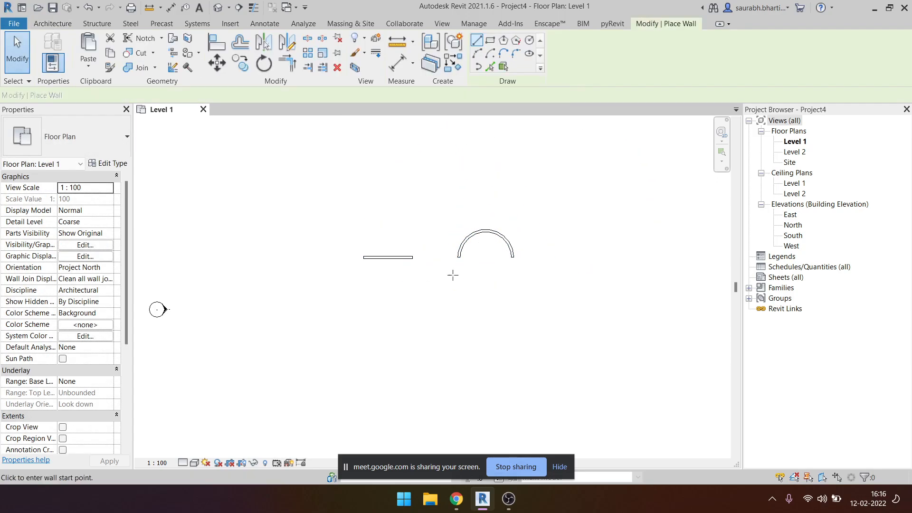
scroll(481, 255, up, 5)
click(479, 242)
scroll(477, 270, down, 3)
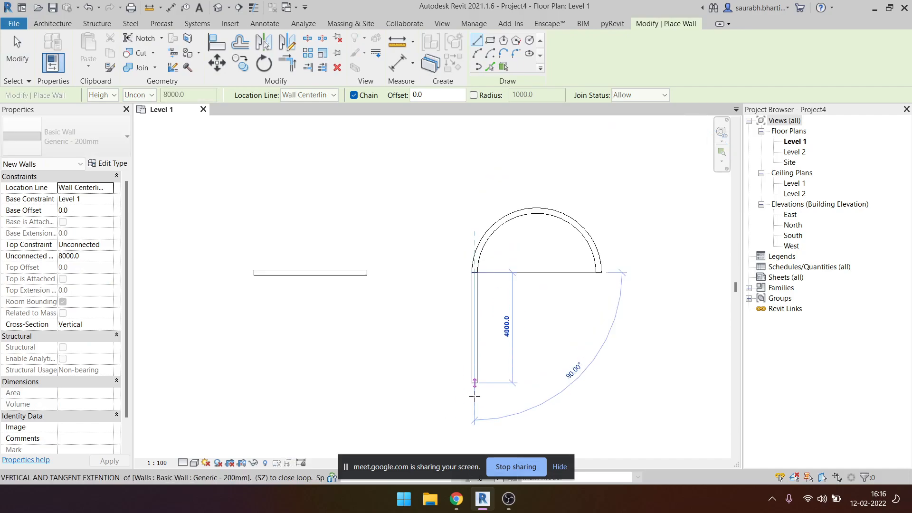
click(378, 450)
key(Escape)
click(600, 269)
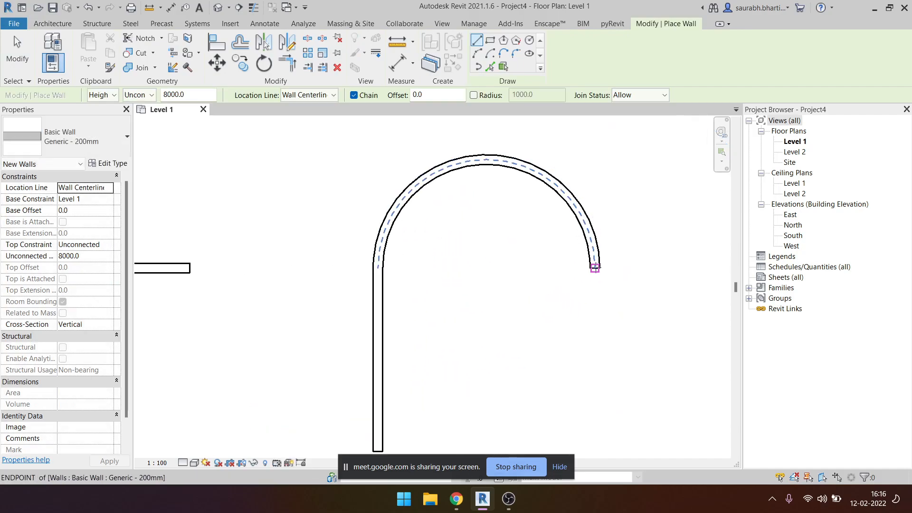
scroll(586, 314, down, 3)
click(592, 375)
key(Escape)
middle_drag(579, 336, 540, 332)
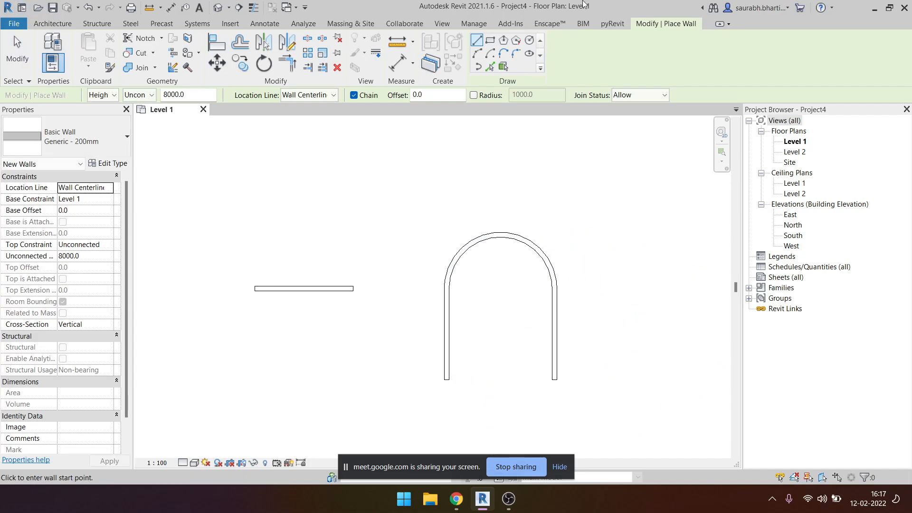
Add an Arc Length dimension to the inner face of the curved wall between its two legs, placed outside the arc.
click(264, 24)
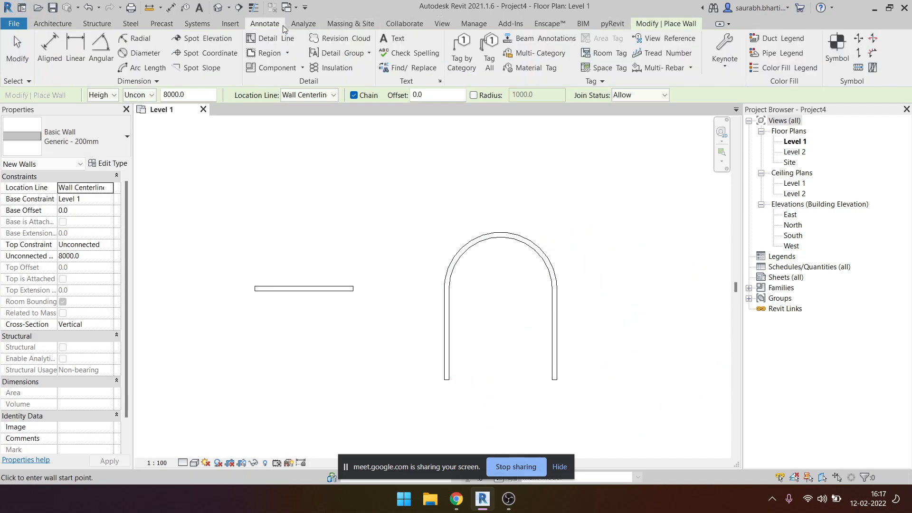
click(134, 68)
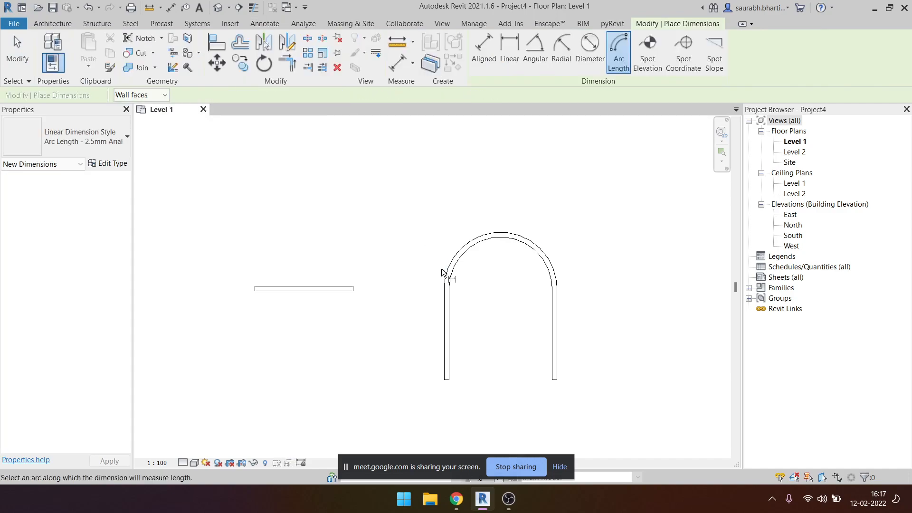
scroll(442, 276, up, 2)
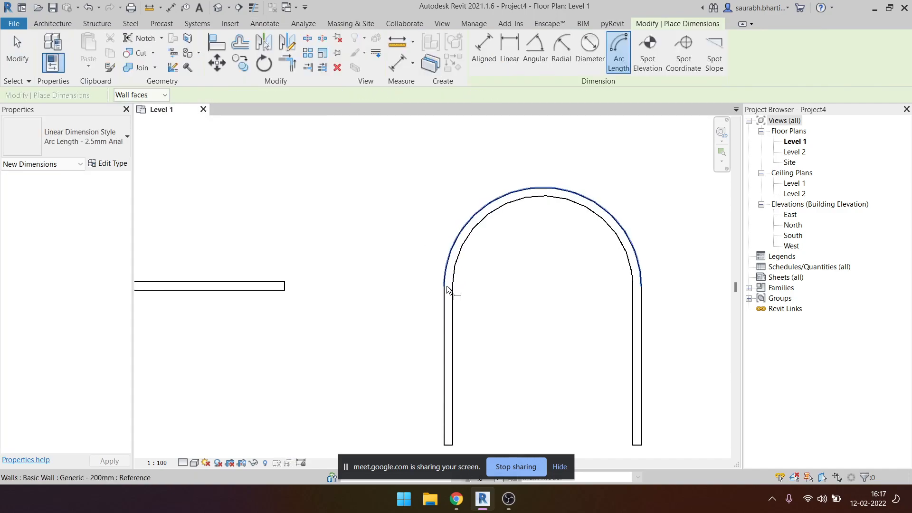
click(471, 237)
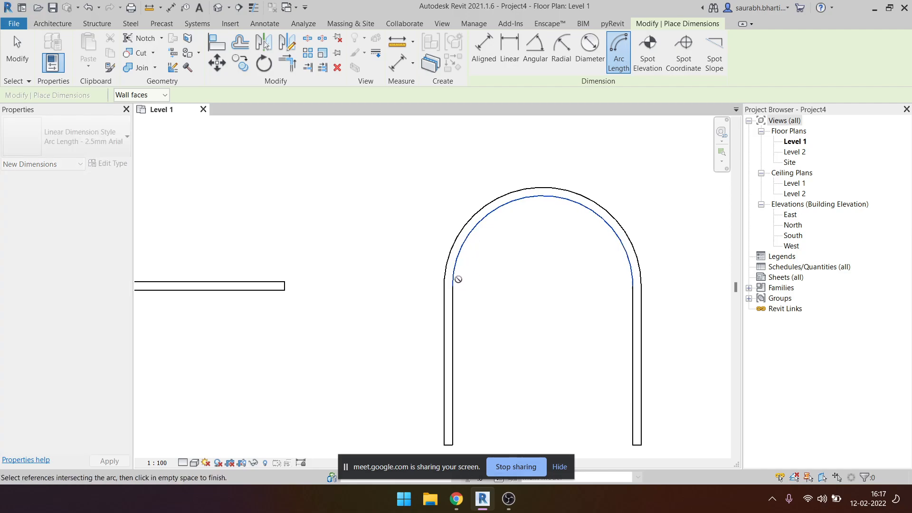
middle_drag(483, 324, 417, 297)
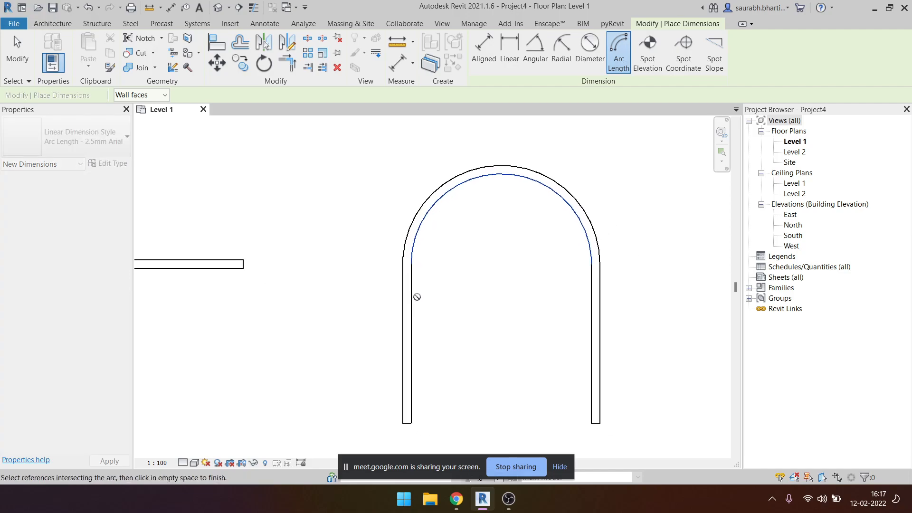
click(411, 263)
click(594, 265)
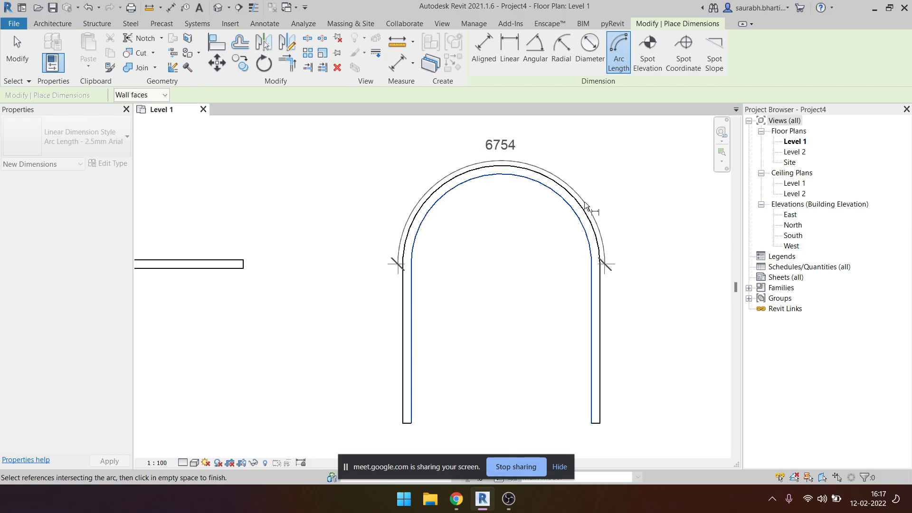
middle_drag(587, 172, 579, 208)
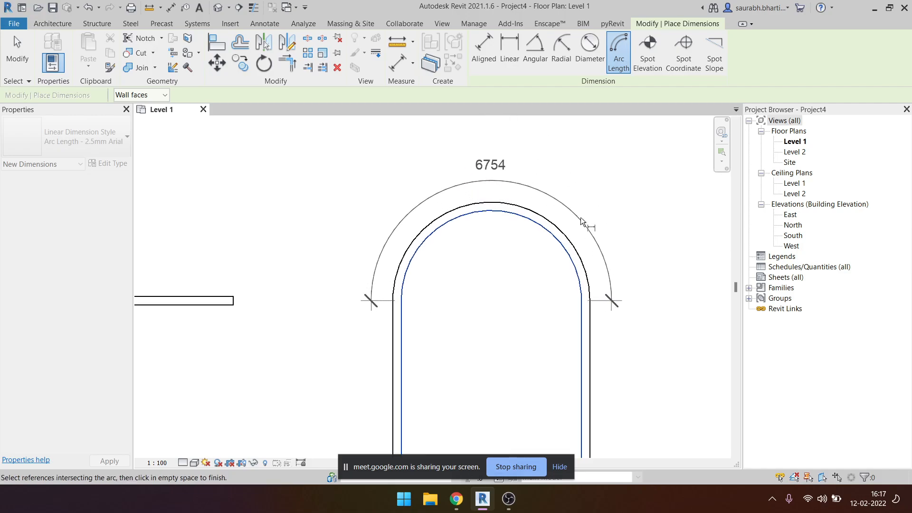
click(583, 206)
scroll(486, 226, down, 1)
middle_drag(498, 275, 485, 252)
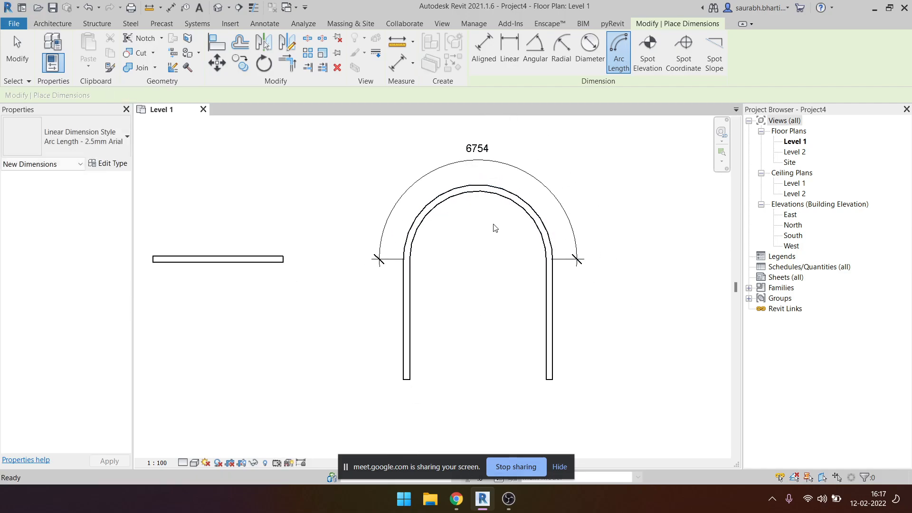
Draw a vertical wall down from the midpoint of the curved wall between the legs, and delete the arc-length dimension.
key(w)
key(a)
click(478, 191)
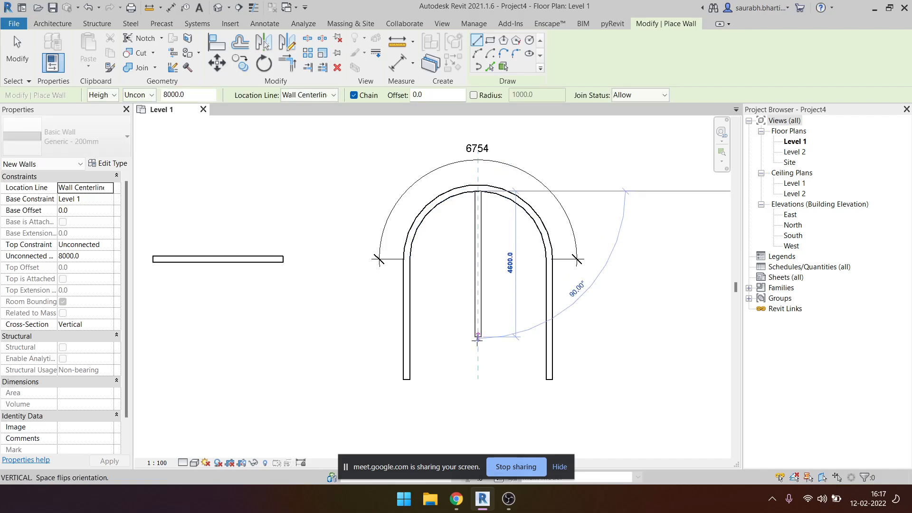
click(478, 368)
key(Escape)
key(Escape)
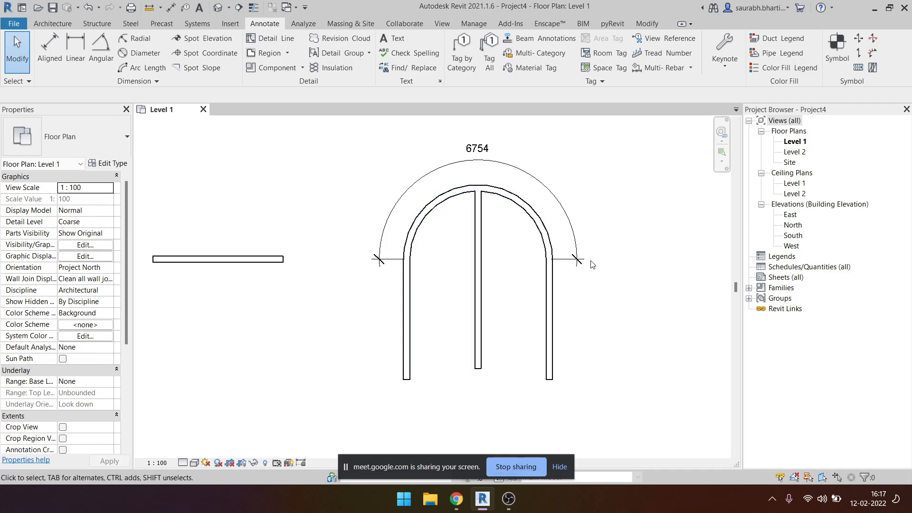
click(536, 178)
key(Delete)
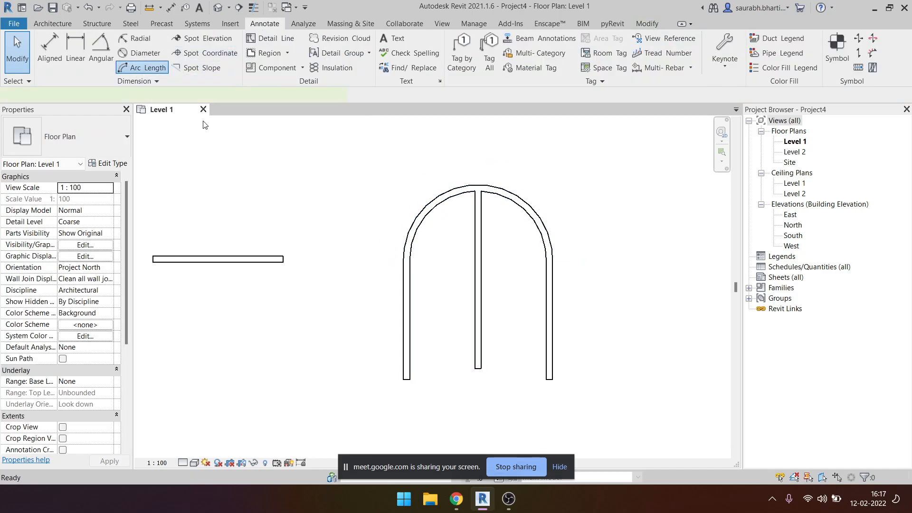
Try to place an Arc Length dimension on the inner arc using both legs and the middle wall as references.
click(138, 70)
click(430, 218)
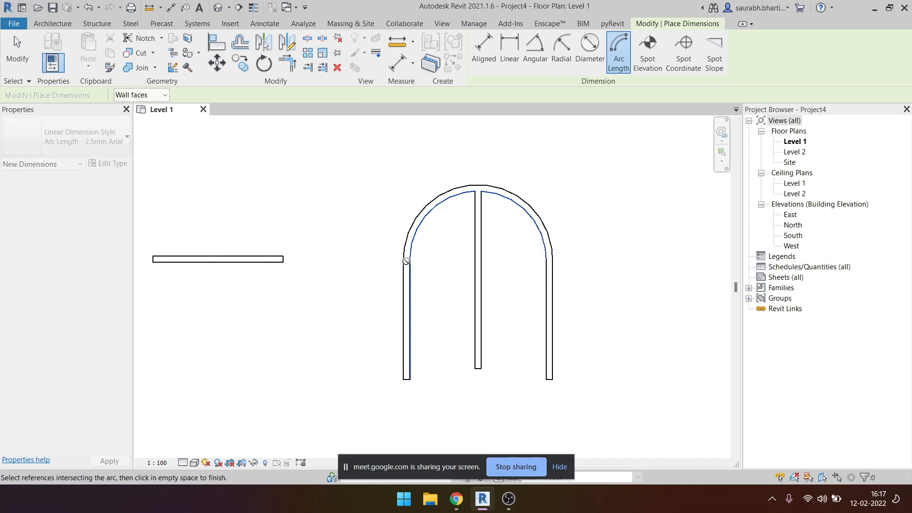
click(410, 261)
click(475, 261)
click(546, 258)
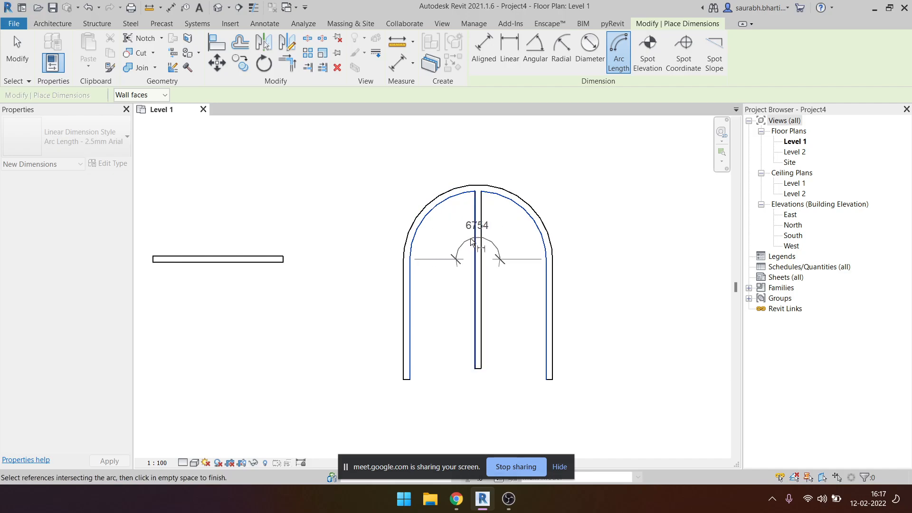
scroll(478, 216, up, 3)
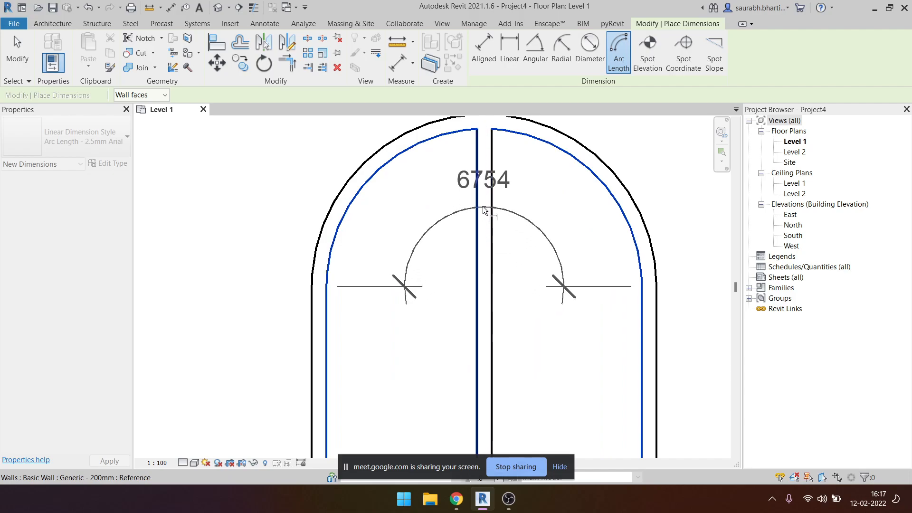
click(485, 213)
scroll(487, 216, down, 5)
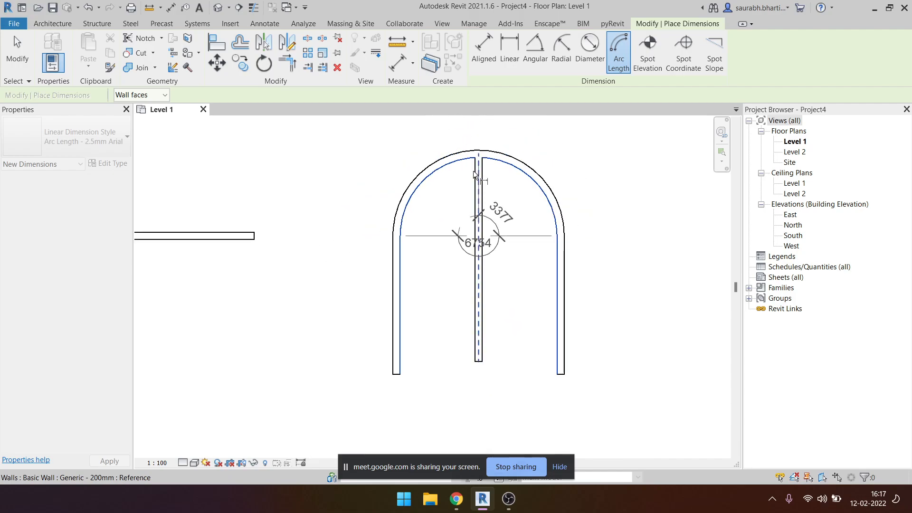
scroll(489, 241, up, 2)
middle_drag(542, 369, 550, 291)
click(499, 235)
key(Escape)
key(ctrl+z)
middle_drag(477, 267, 445, 288)
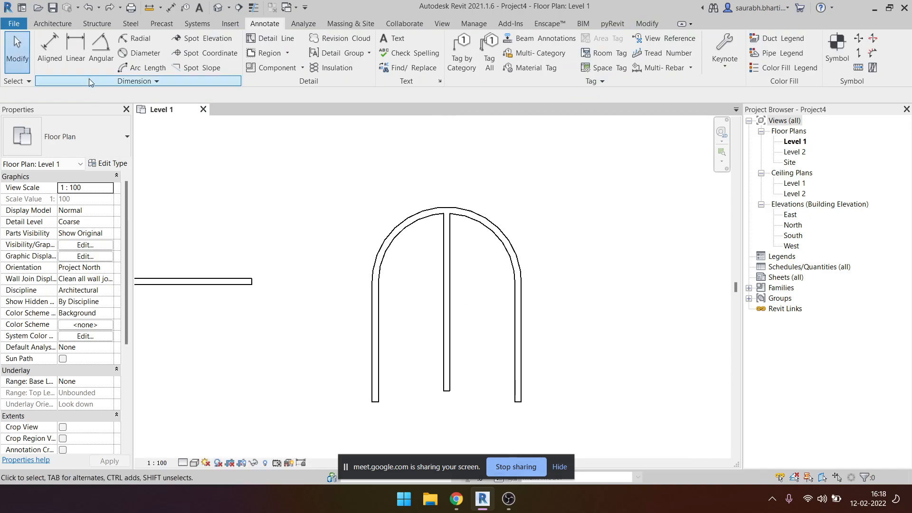
Dimension the inner arc length of the curved wall between its two legs, placing the dimension outside the arc.
click(142, 67)
click(380, 286)
key(Escape)
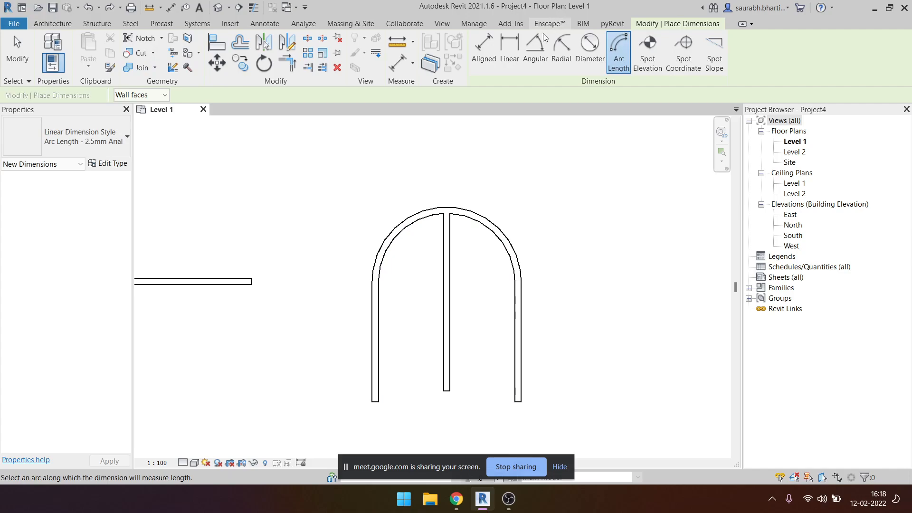
click(263, 23)
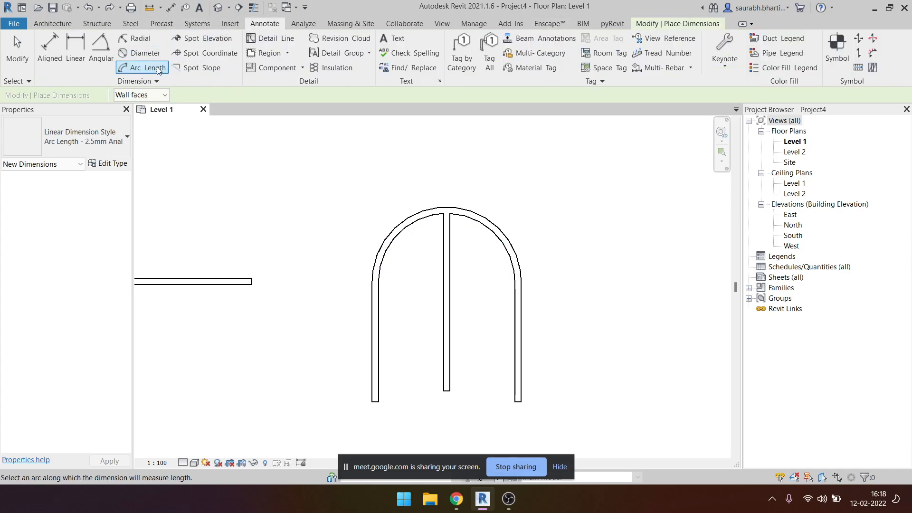
click(393, 237)
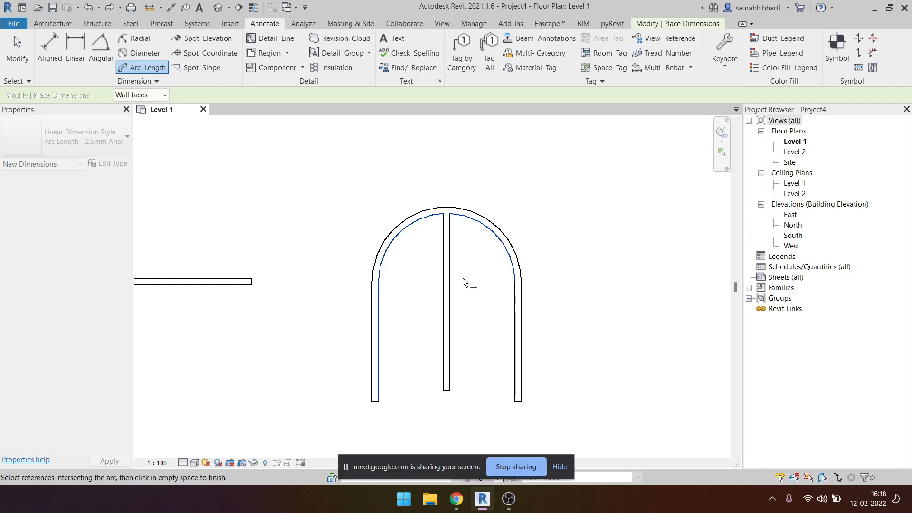
click(513, 288)
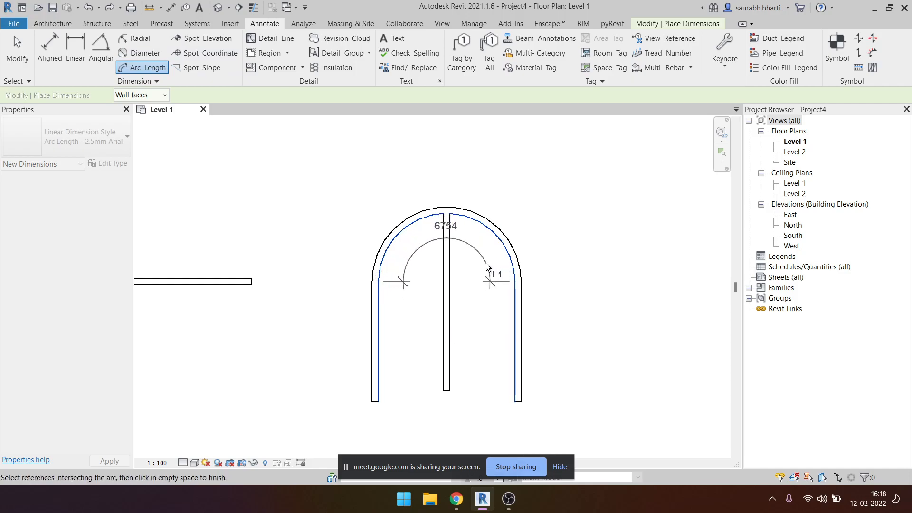
click(445, 169)
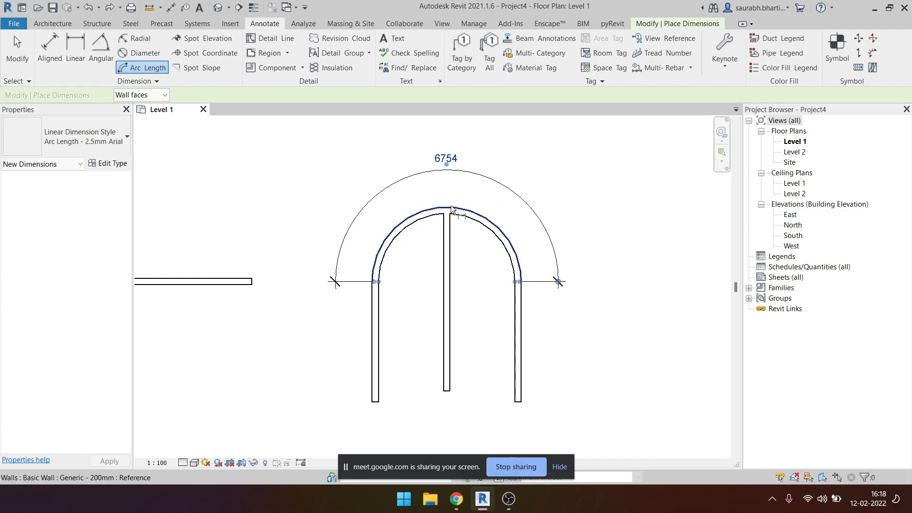
Dimension the inner arc length from the left leg to the middle wall, placed outside the full arc dimension.
click(419, 223)
click(443, 276)
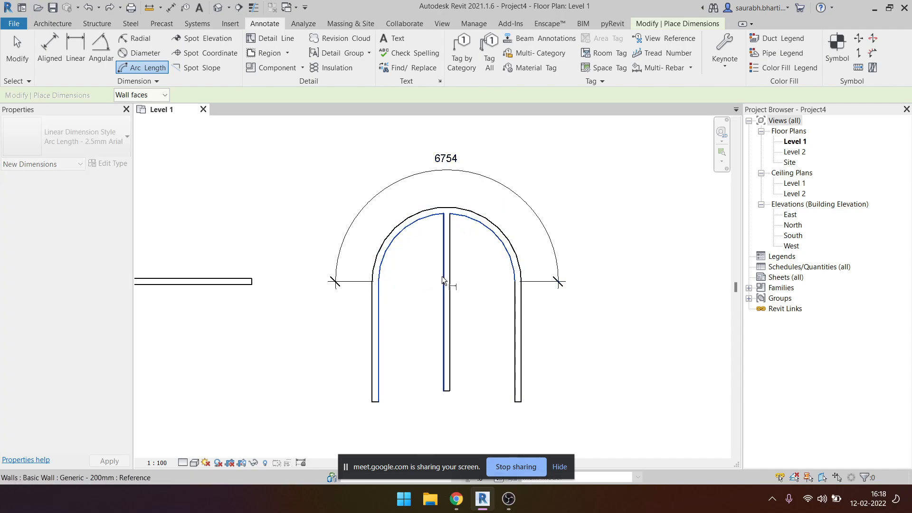
click(358, 170)
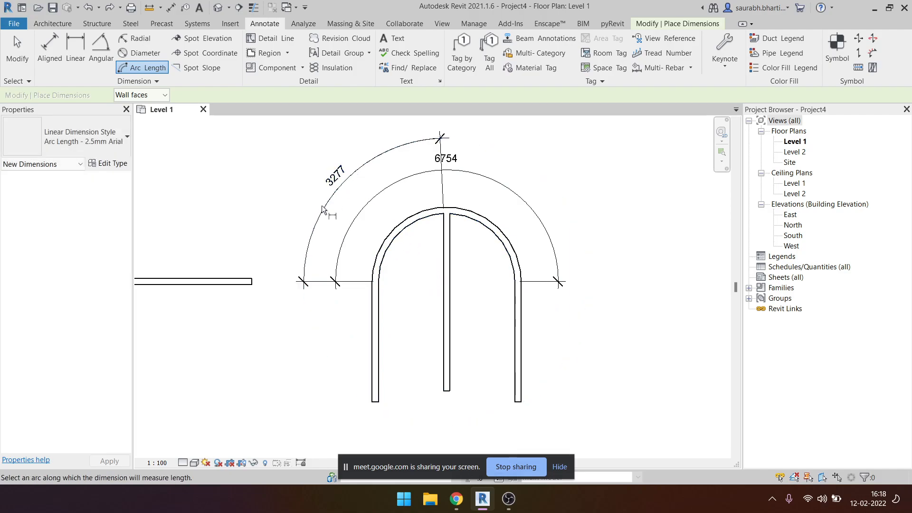
scroll(430, 200, down, 4)
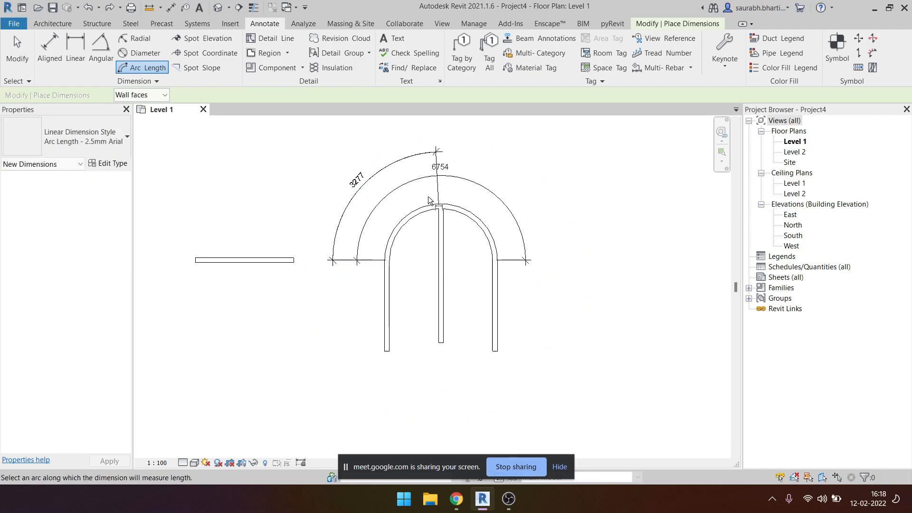
key(Escape)
Delete both arc-length dimensions together with the curved wall and the middle wall, keeping the straight legs.
middle_drag(522, 262, 542, 286)
drag(566, 352, 208, 198)
key(Escape)
scroll(404, 263, down, 2)
scroll(451, 236, up, 3)
drag(451, 236, 333, 163)
key(Delete)
scroll(394, 269, down, 3)
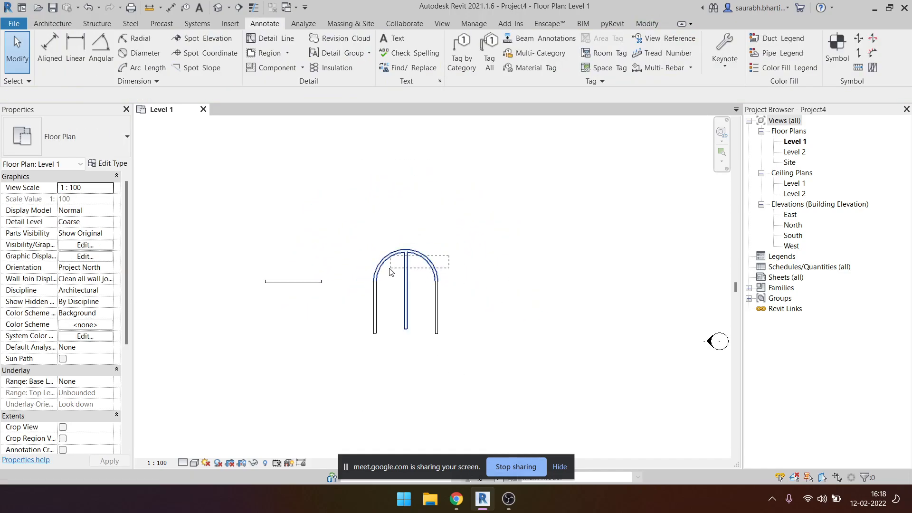
click(364, 261)
key(Delete)
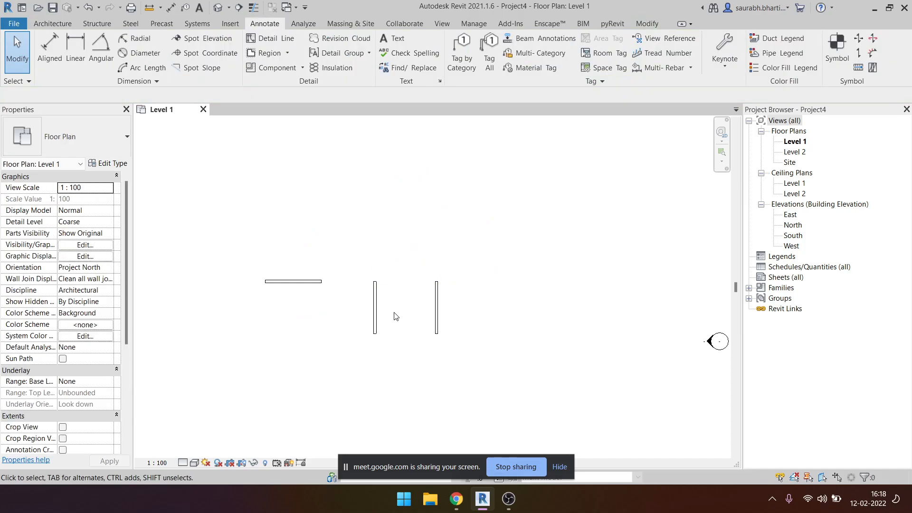
Draw three parallel vertical walls beside the existing pair, spaced about 1800, 3200 and 2300 mm apart and matching their length.
key(w)
key(a)
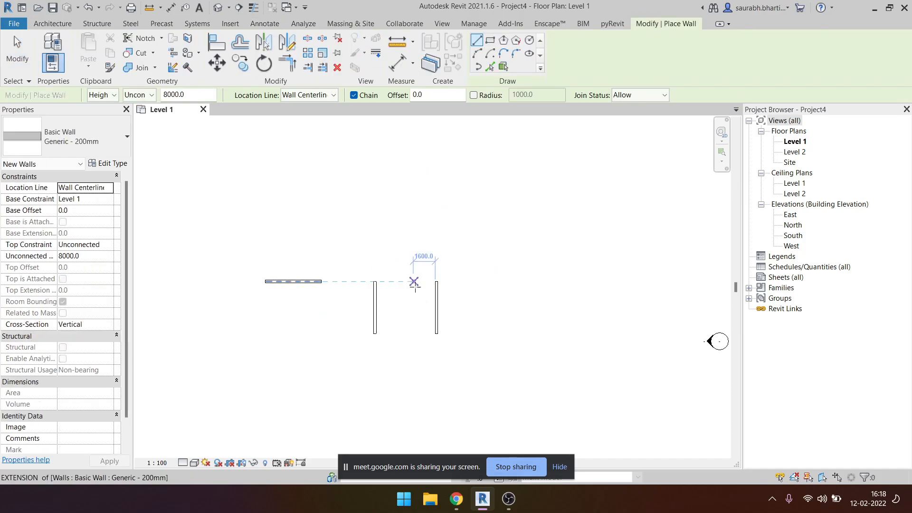
click(461, 281)
click(461, 334)
key(Escape)
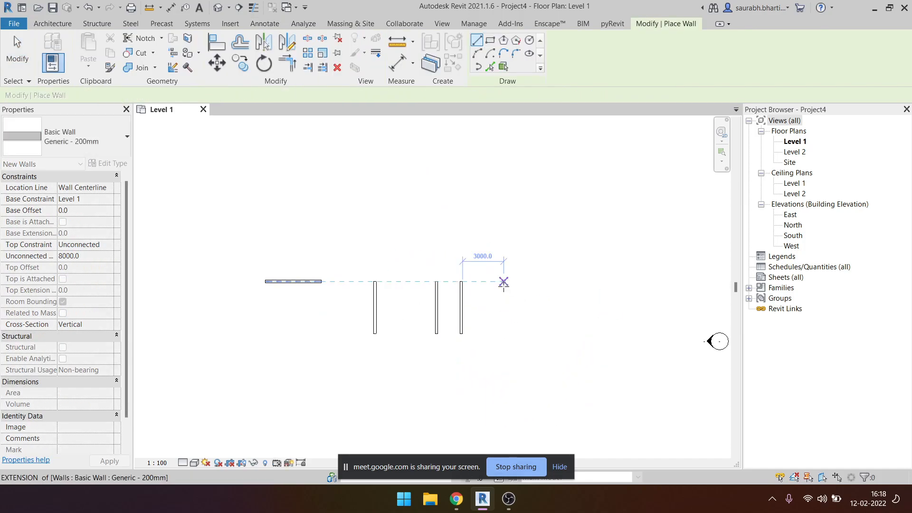
click(506, 282)
click(505, 334)
key(Escape)
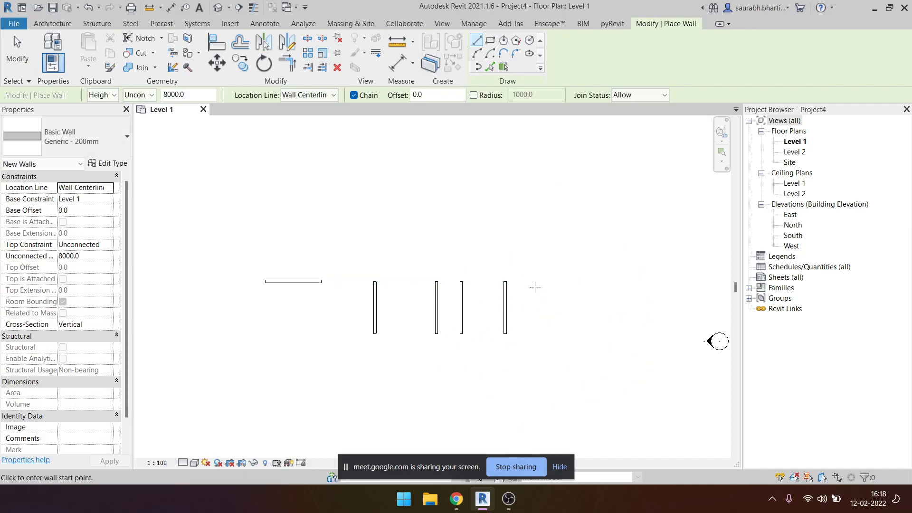
click(536, 282)
click(536, 334)
key(Escape)
key(Escape)
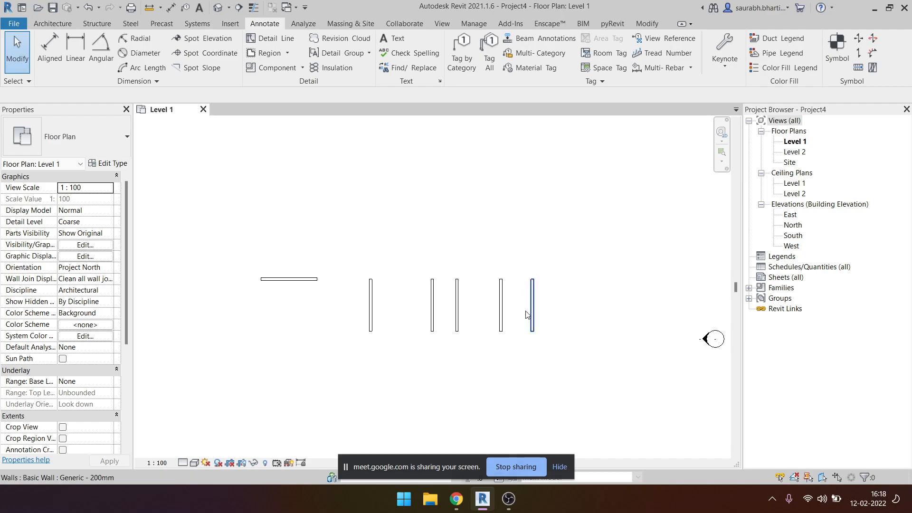
Dimension all five vertical walls in one Aligned chain using wall centerlines, placing the dimension line above the walls.
click(50, 50)
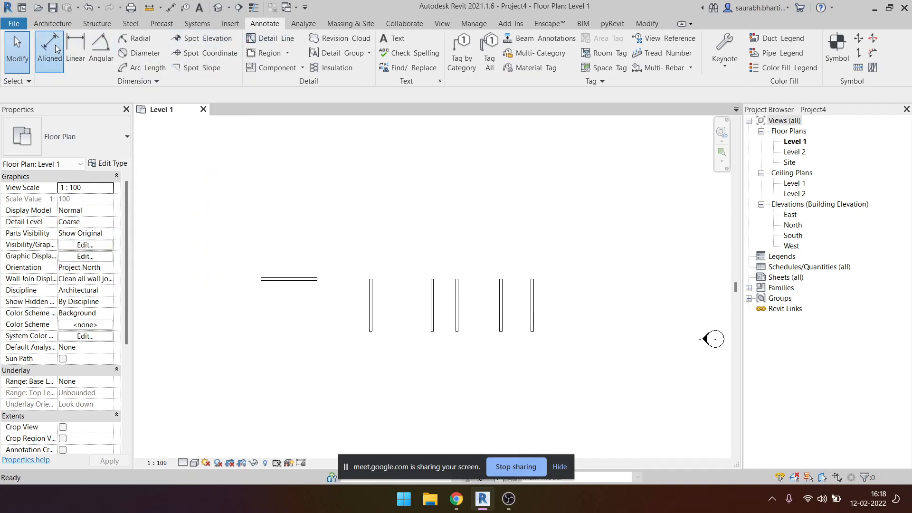
click(372, 300)
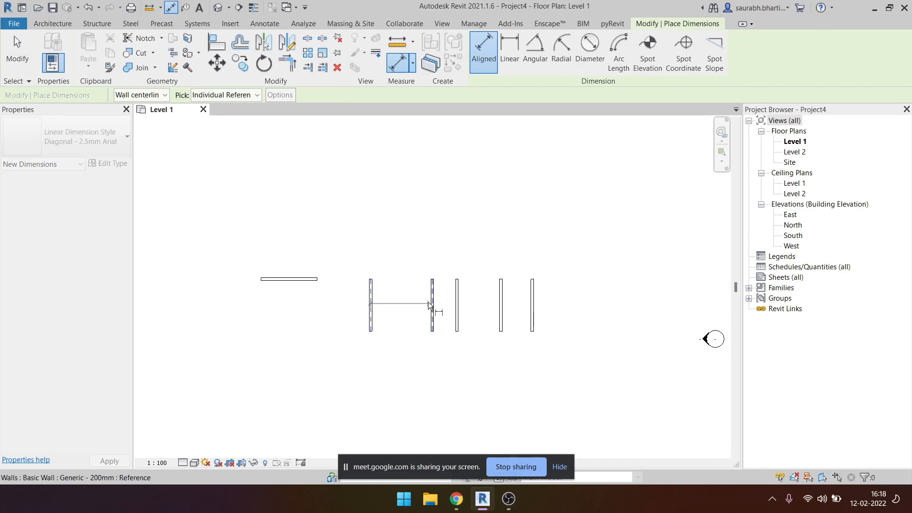
click(432, 303)
click(458, 309)
click(160, 97)
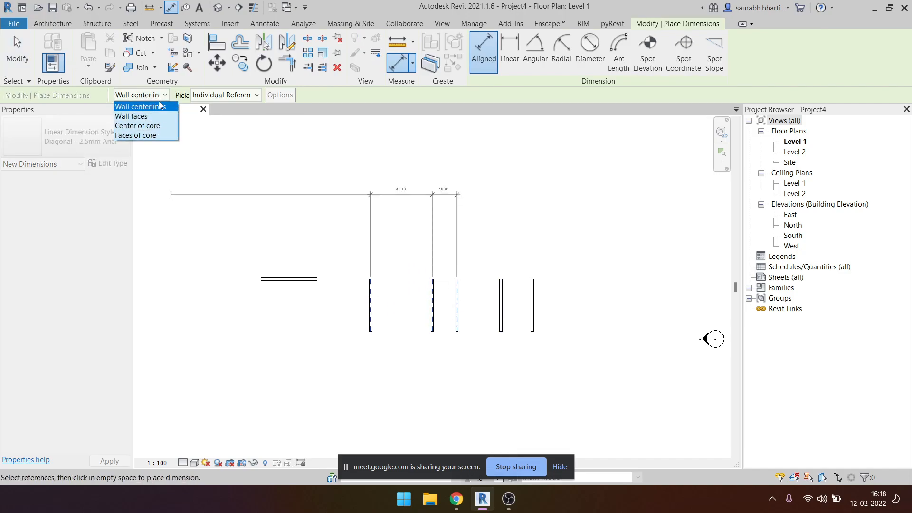
click(153, 106)
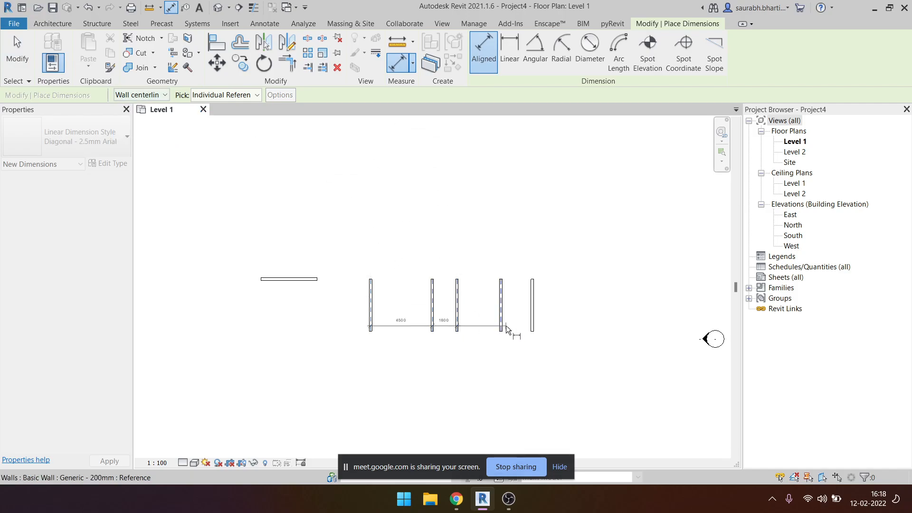
click(503, 304)
click(535, 301)
click(522, 243)
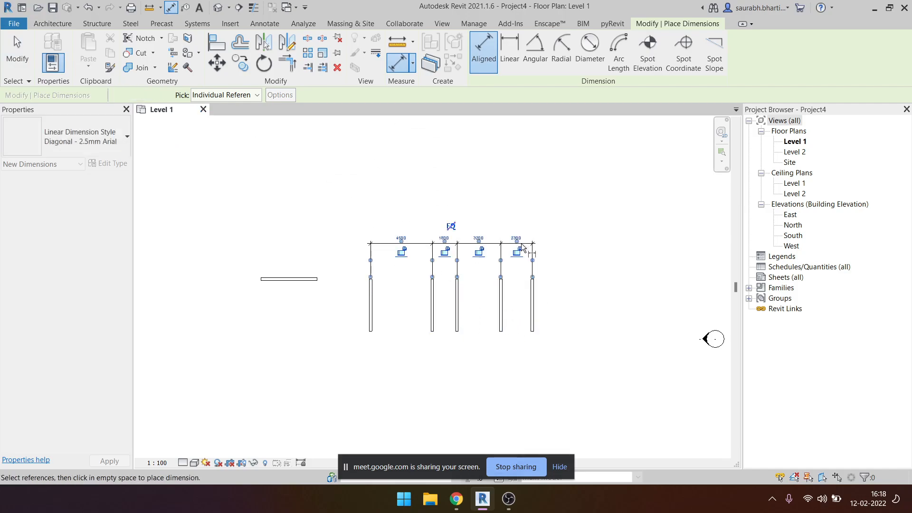
scroll(478, 266, up, 4)
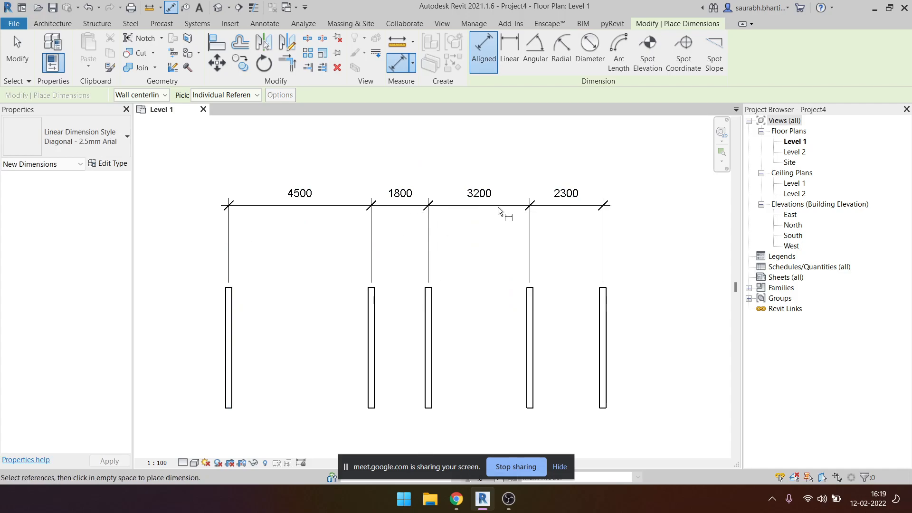
scroll(528, 218, down, 3)
key(Escape)
key(Escape)
drag(591, 289, 392, 323)
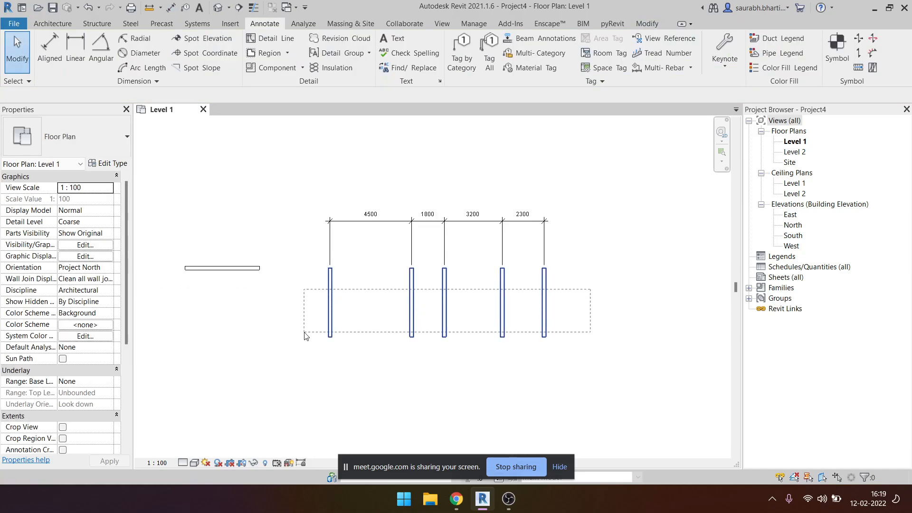
key(Escape)
scroll(375, 285, down, 1)
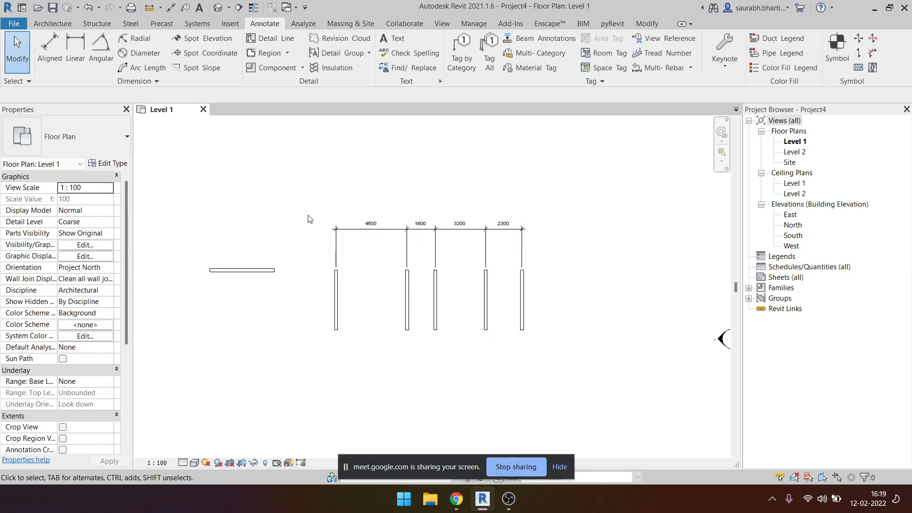
Apply the equality constraint to the dimension chain above the walls to space all five walls evenly.
click(476, 233)
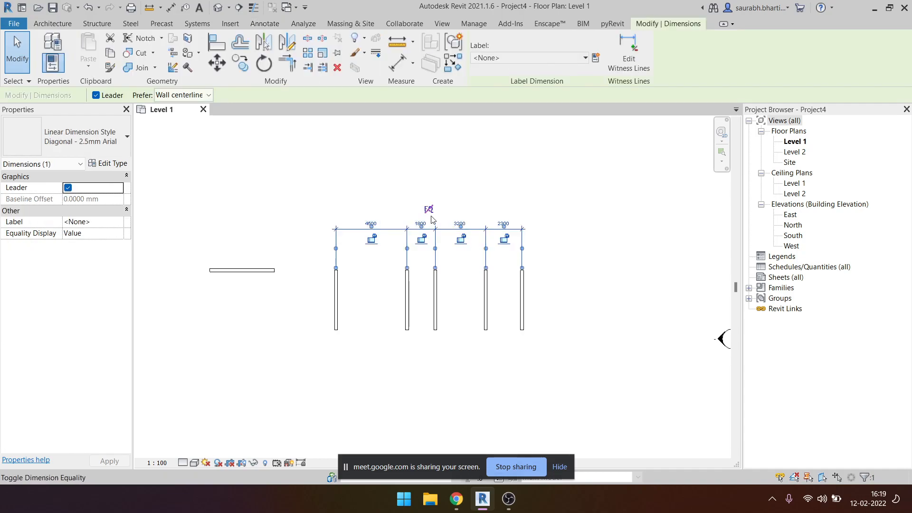
scroll(430, 212, up, 2)
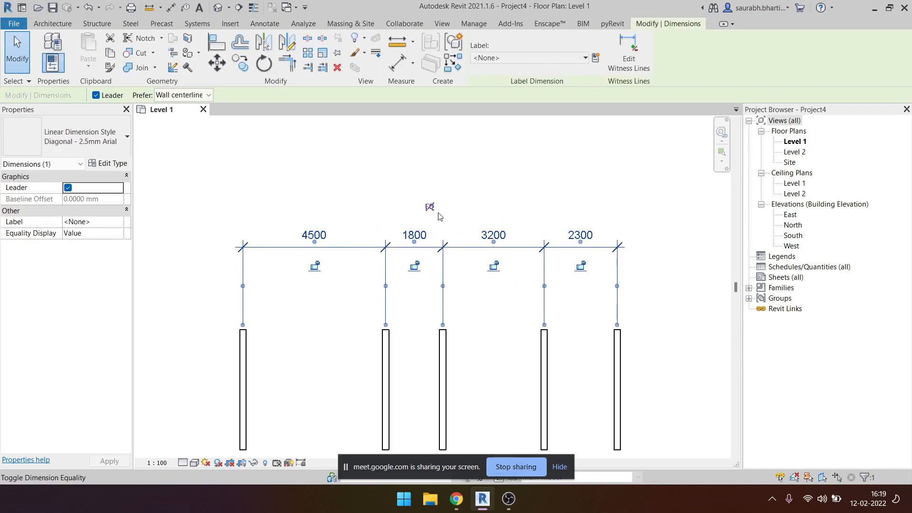
click(417, 201)
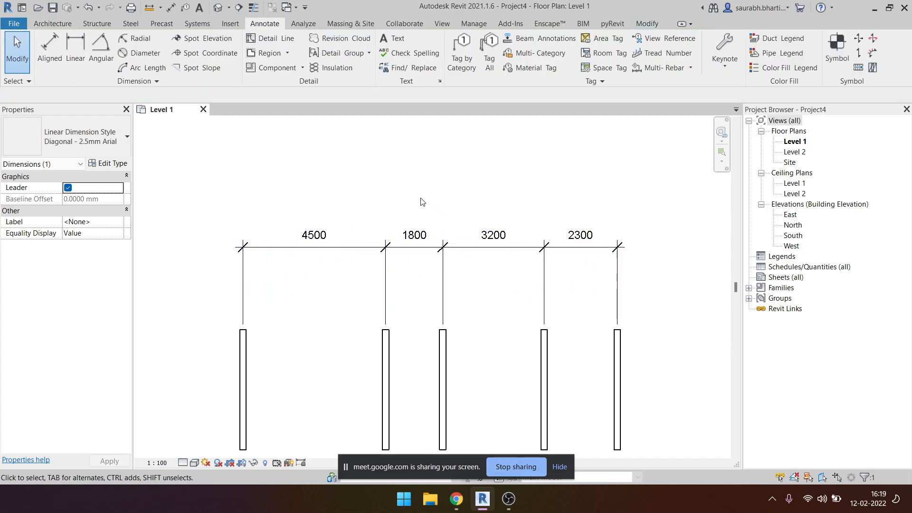
click(458, 247)
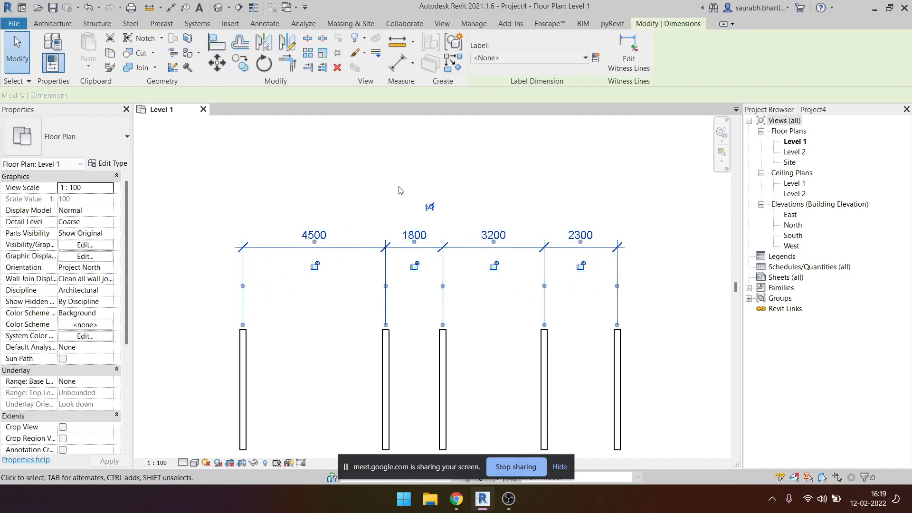
click(430, 207)
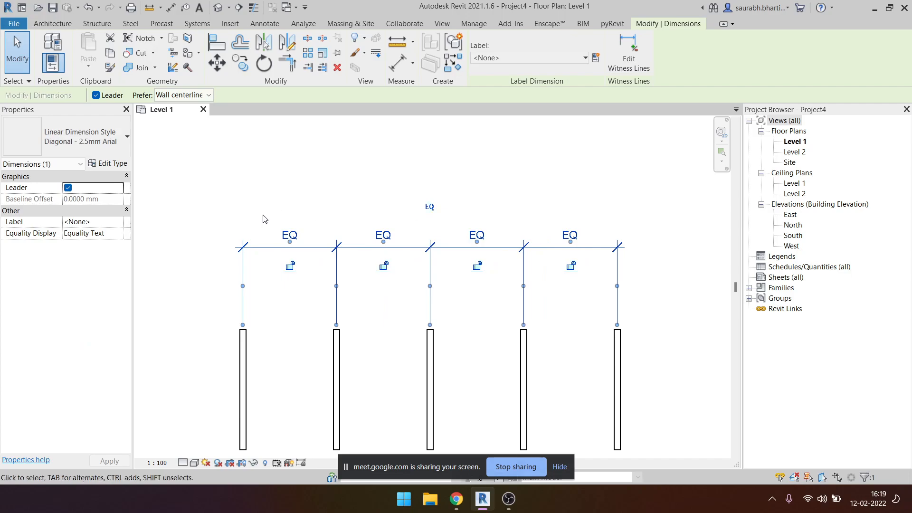
scroll(349, 197, down, 3)
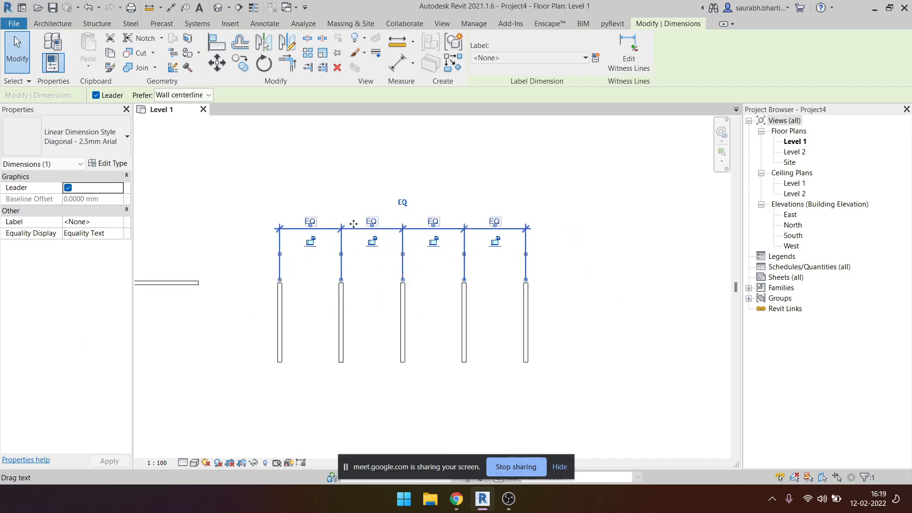
key(Escape)
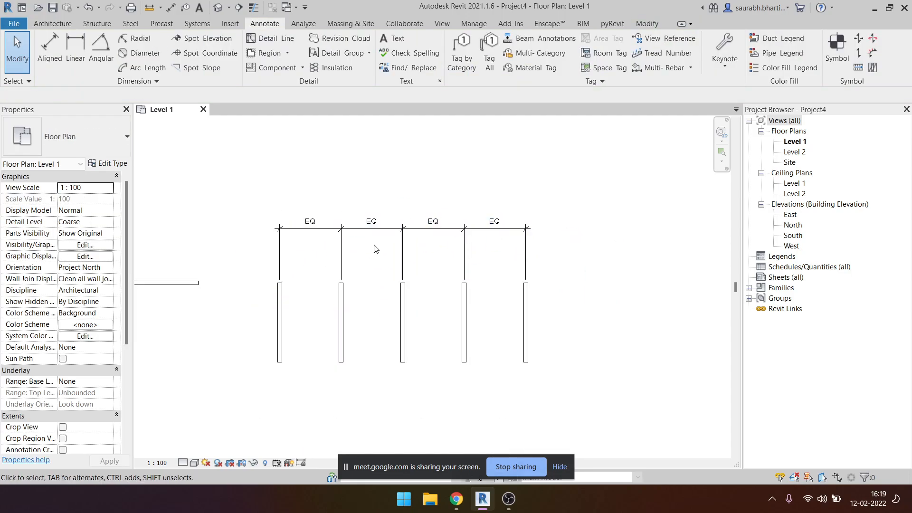
Place a second Aligned dimension chain across the five wall centerlines, with its dimension line below the walls.
key(i)
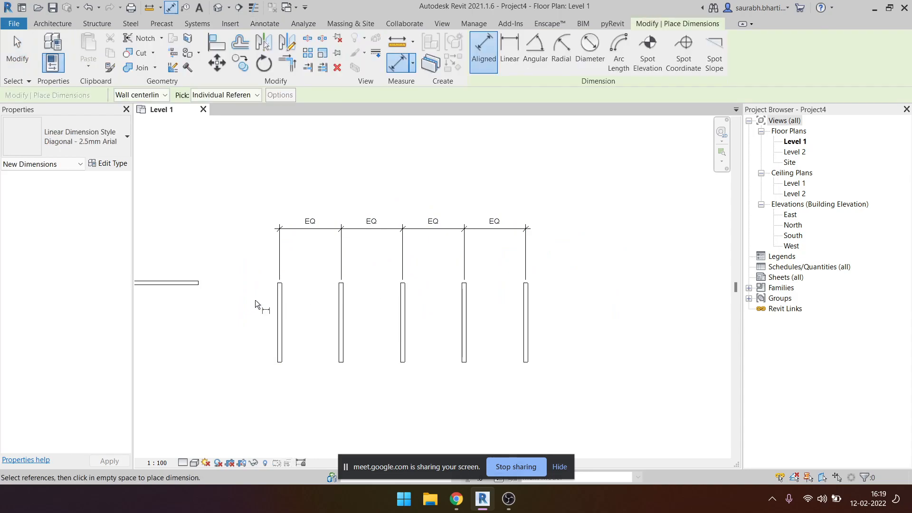
click(280, 305)
click(342, 305)
click(402, 305)
click(464, 305)
click(526, 315)
click(514, 386)
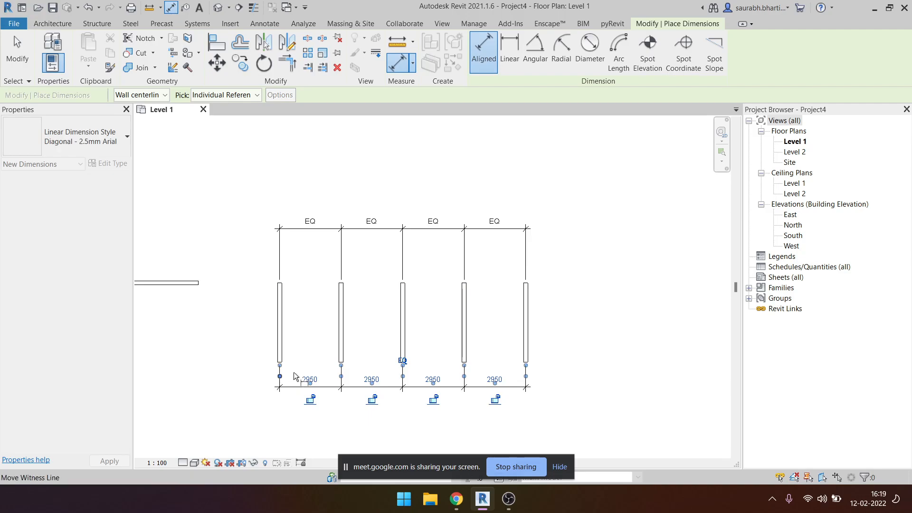
key(Escape)
right_click(447, 286)
click(393, 249)
right_click(404, 228)
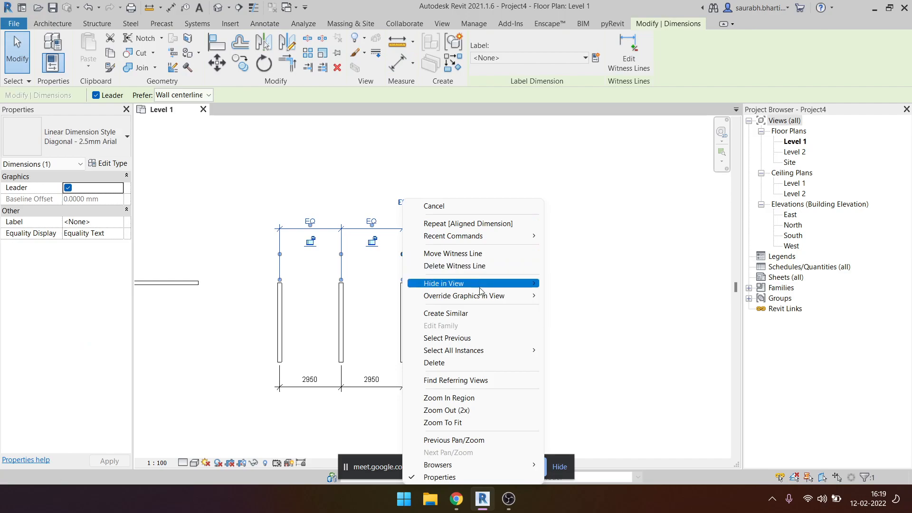
mouse_move(493, 296)
key(Escape)
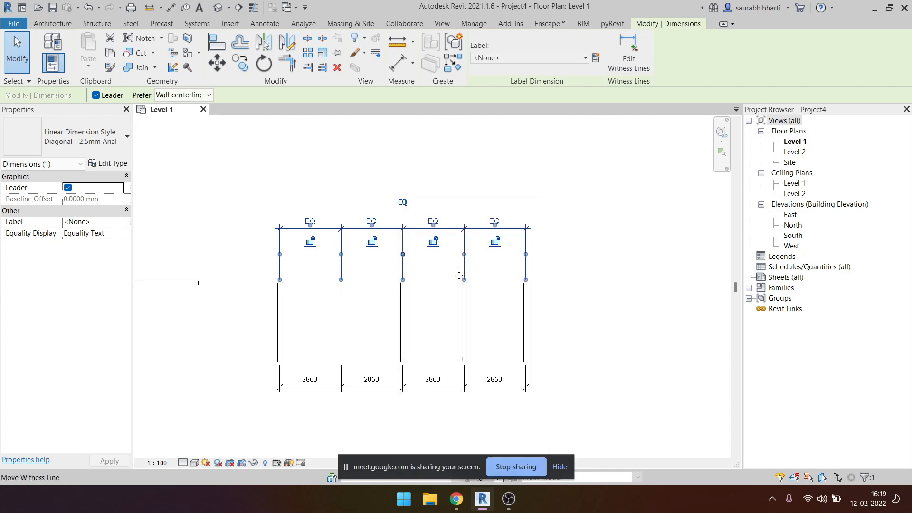
key(Escape)
click(342, 247)
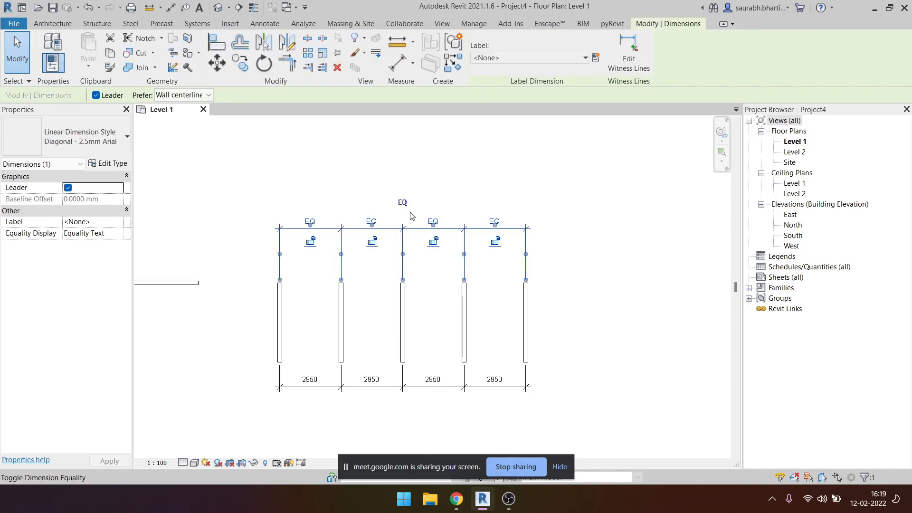
right_click(423, 236)
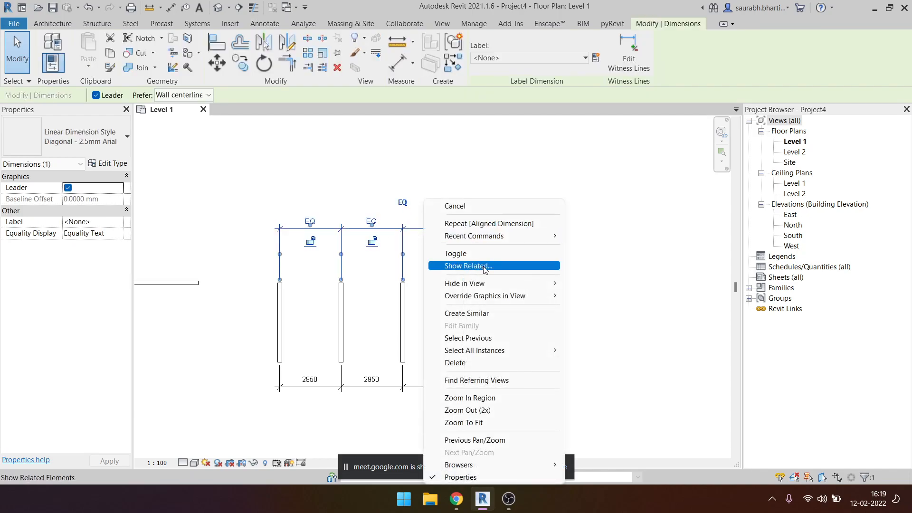
click(455, 206)
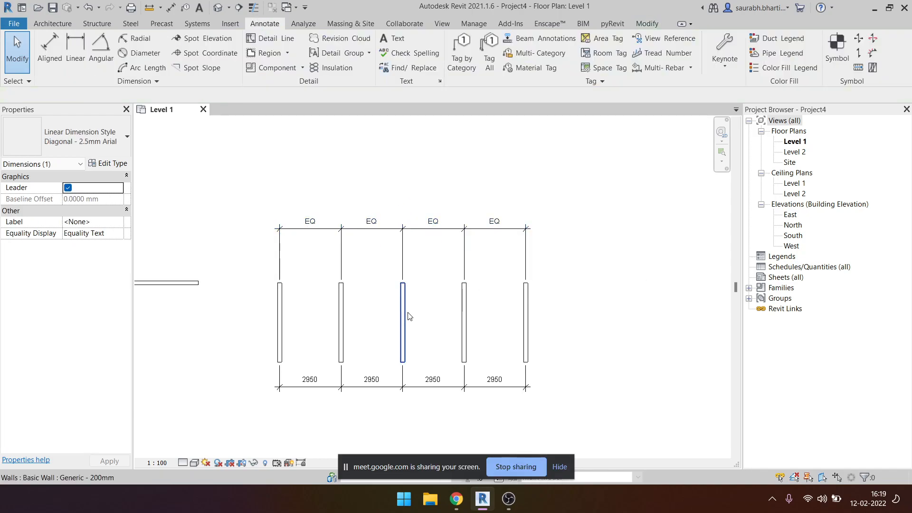
right_click(475, 313)
key(Escape)
right_click(585, 315)
click(570, 315)
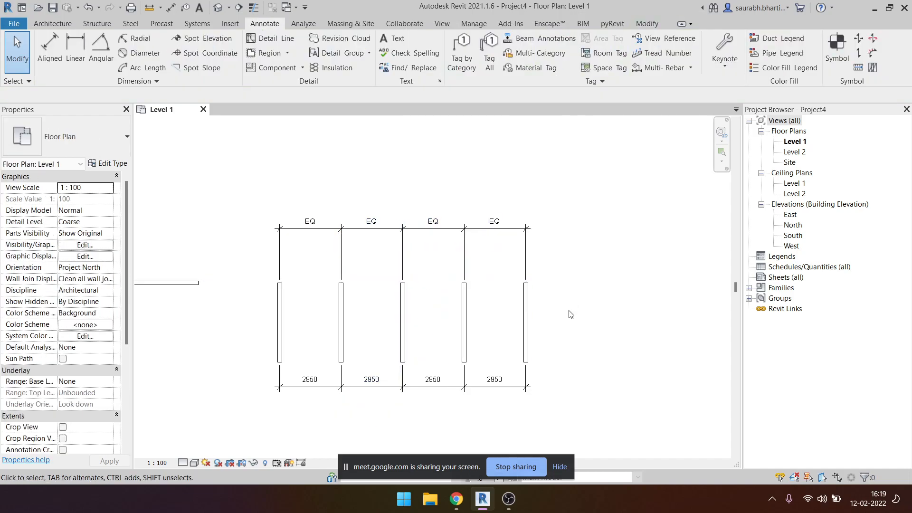
right_click(571, 315)
click(565, 303)
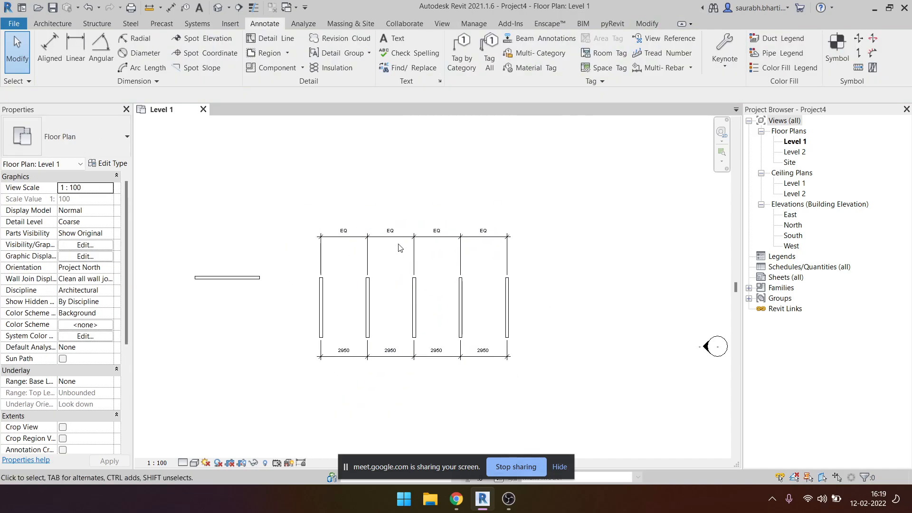
Delete the EQ dimension chain above the walls and unconstrain its elements.
click(402, 230)
scroll(346, 237, up, 2)
scroll(295, 211, down, 2)
drag(570, 242, 222, 257)
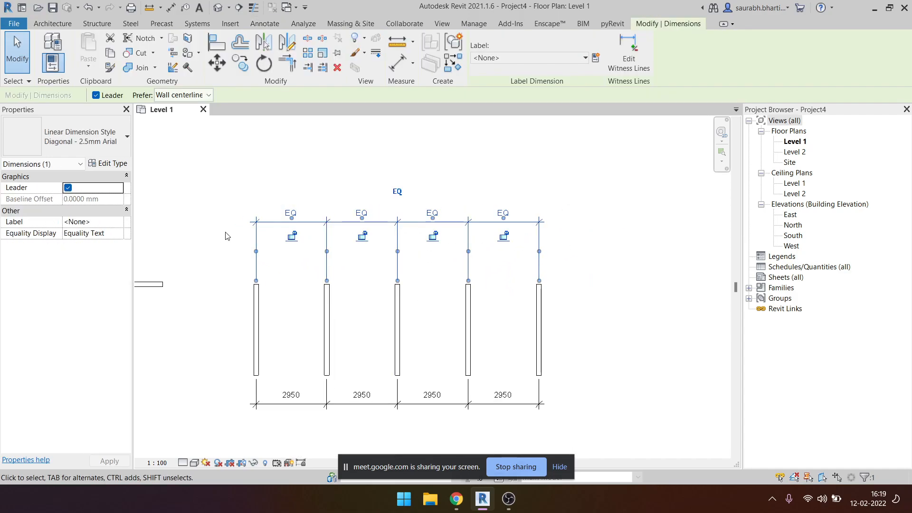
key(Delete)
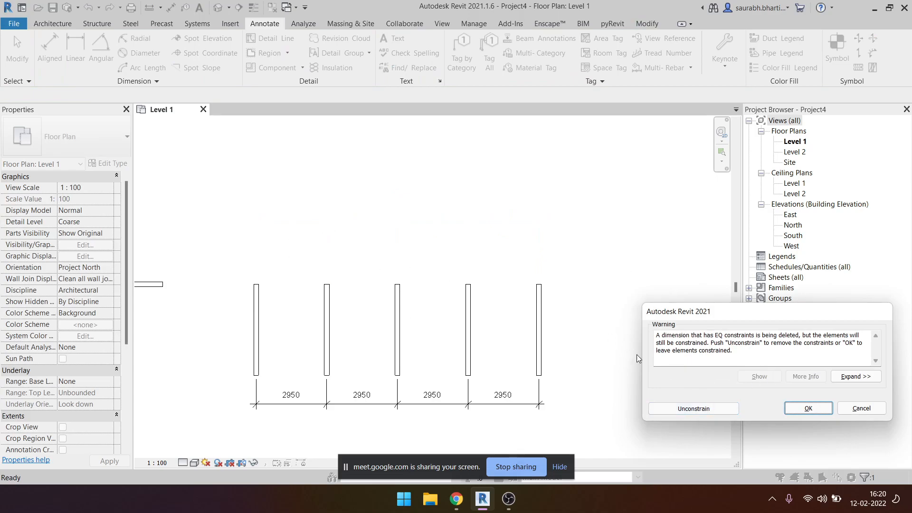
drag(664, 336, 807, 343)
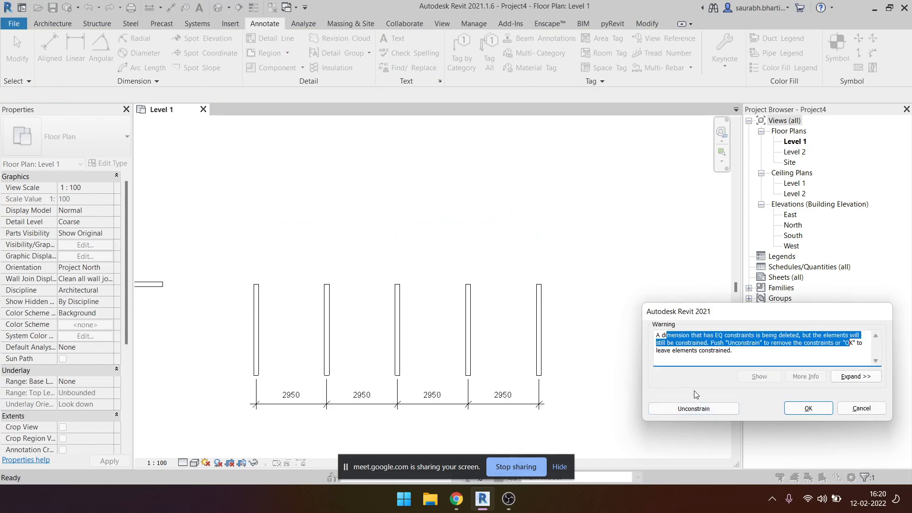
click(708, 409)
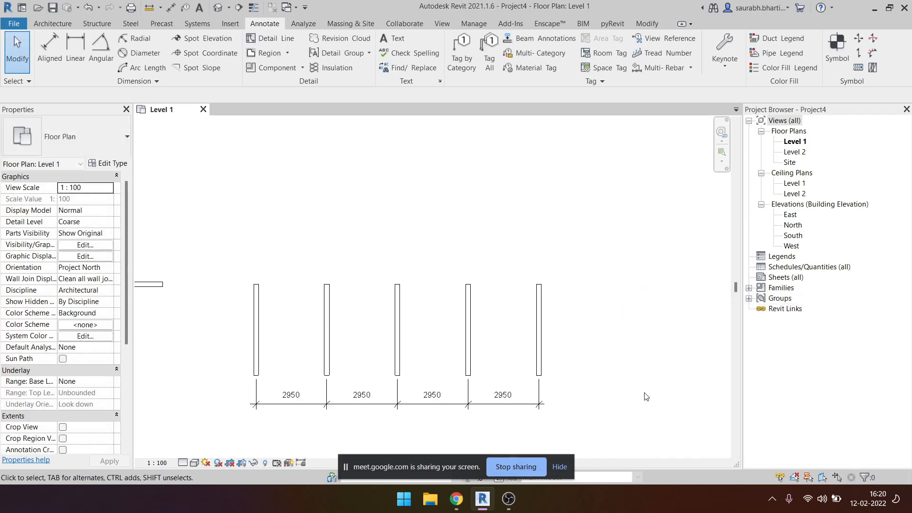
Clear the remaining walls from the model, view it in the default 3D view, and return to the Level 1 floor plan.
drag(597, 332, 169, 340)
click(317, 346)
scroll(317, 346, down, 2)
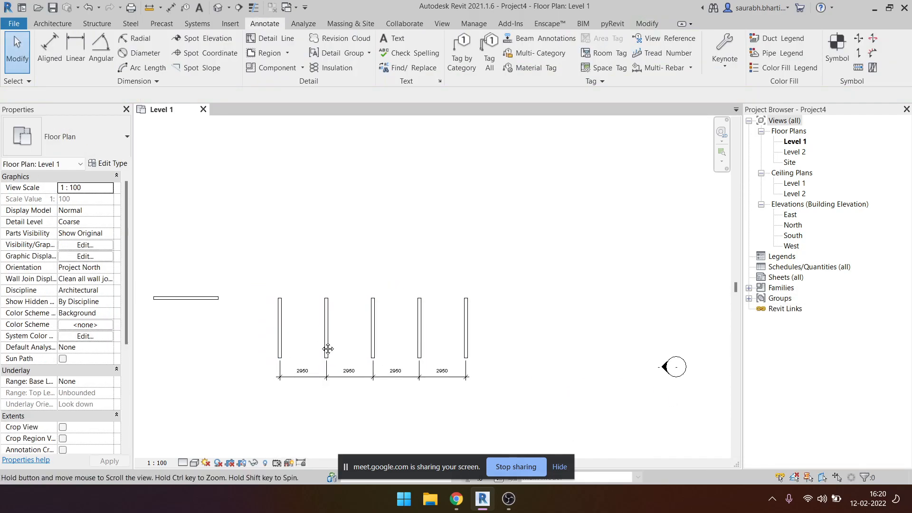
click(218, 8)
shift+middle_drag(467, 307, 911, 101)
click(536, 305)
key(Escape)
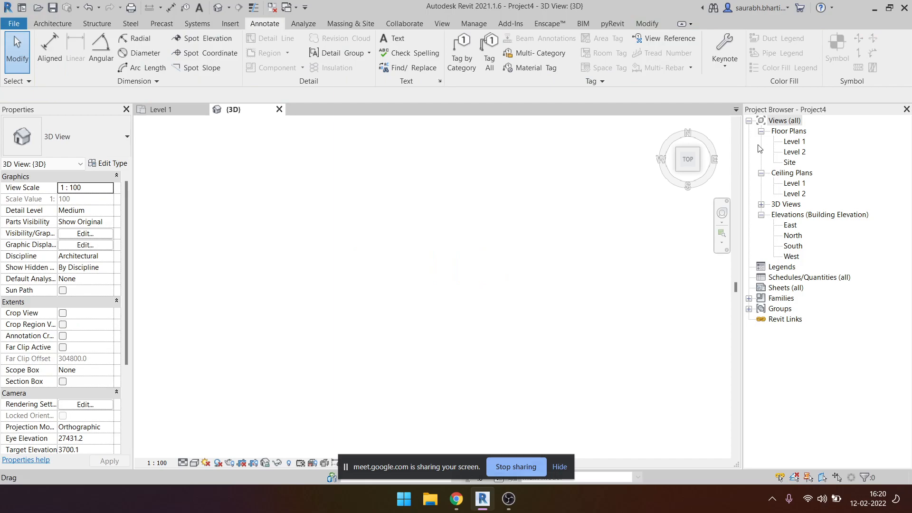
double_click(792, 141)
scroll(459, 263, down, 4)
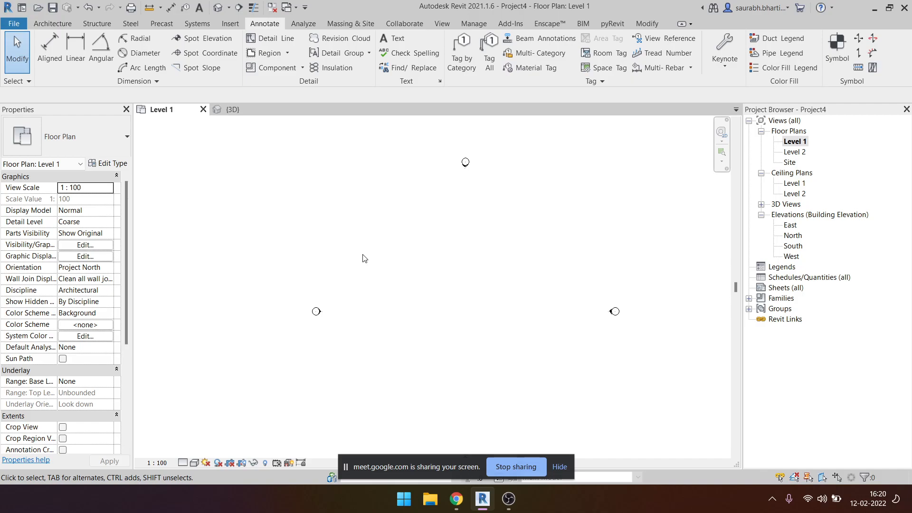
key(w)
key(a)
key(Escape)
Switch to the Google Meet call, admit the waiting participant, and return to Revit.
mouse_move(445, 500)
click(404, 438)
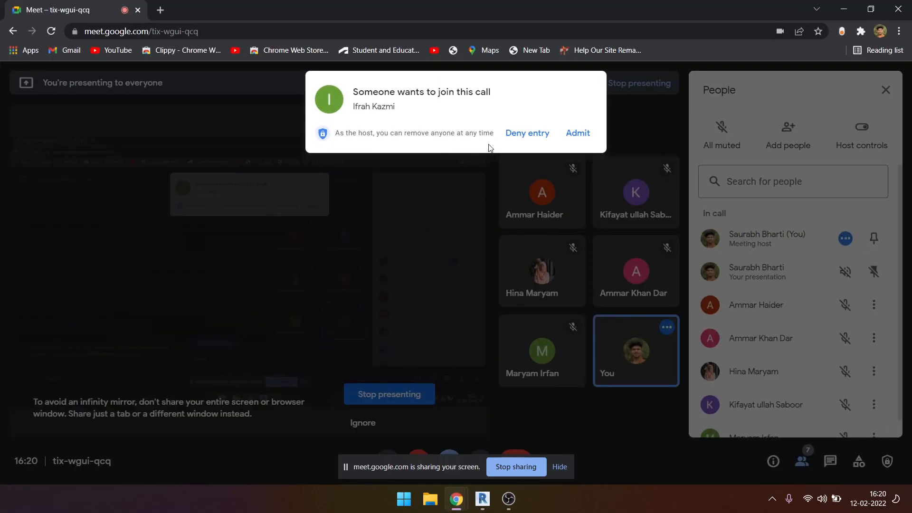
click(578, 133)
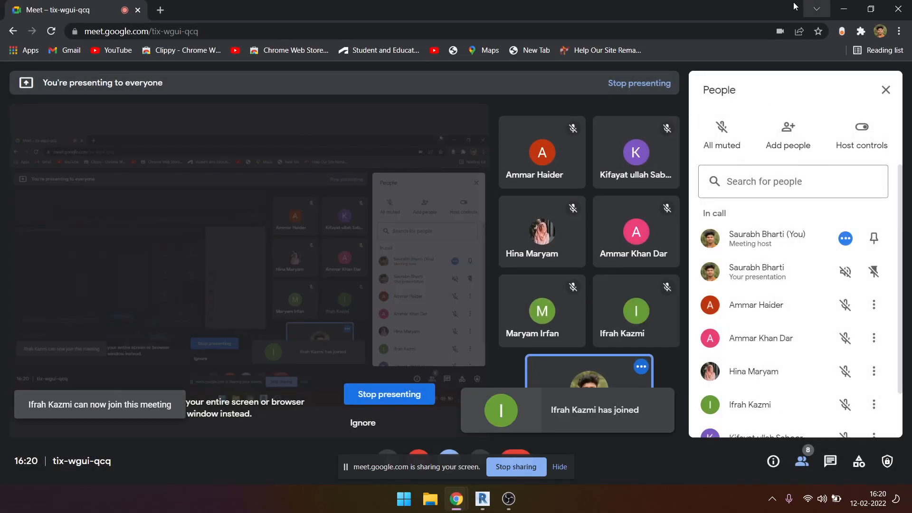
key(alt+Tab)
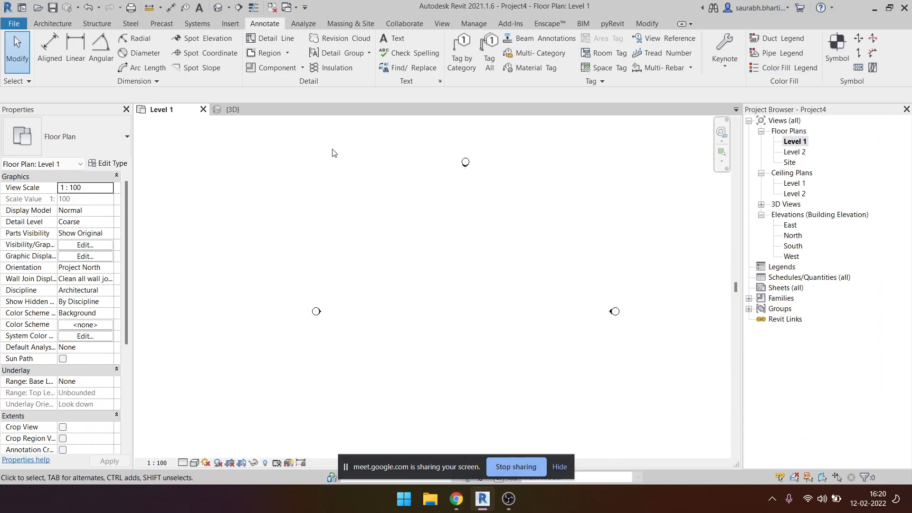
Close the 3D view, check the house 30 floor plan image on the desktop, and return to the maximized Revit window.
click(280, 110)
scroll(352, 233, down, 1)
key(super+Right)
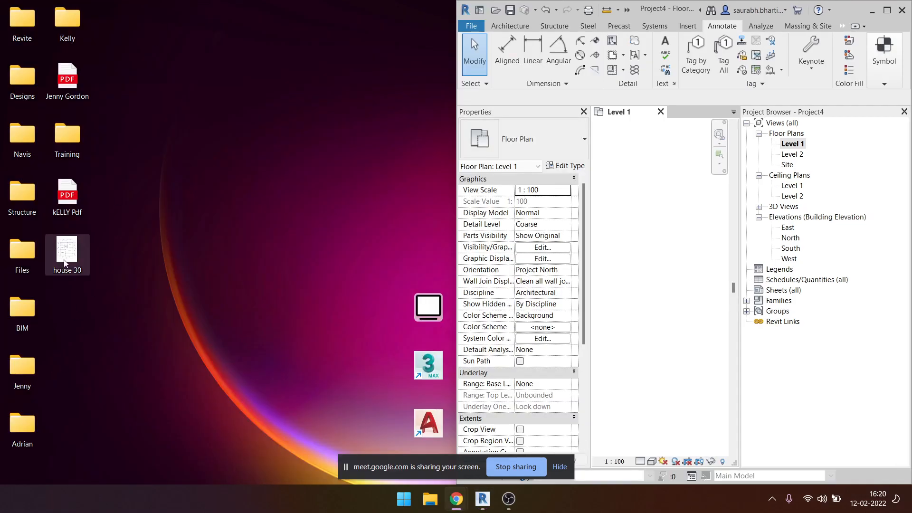
double_click(72, 271)
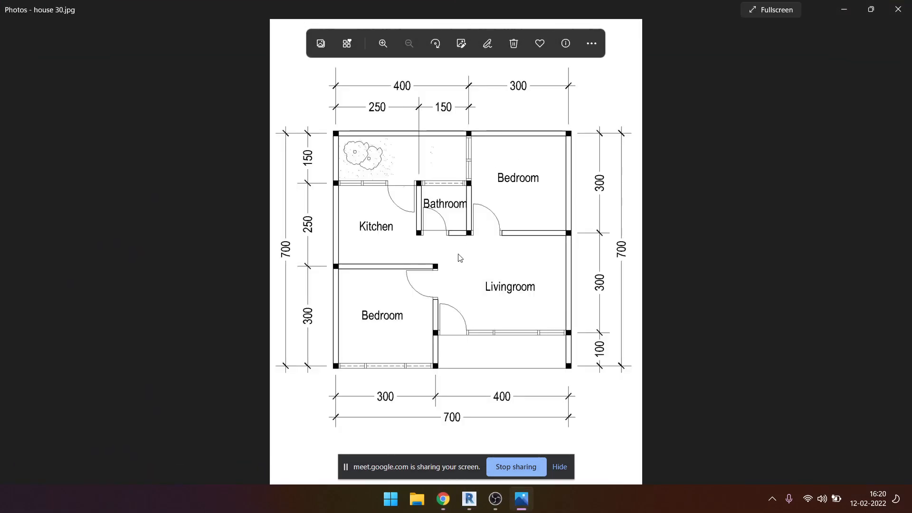
click(908, 5)
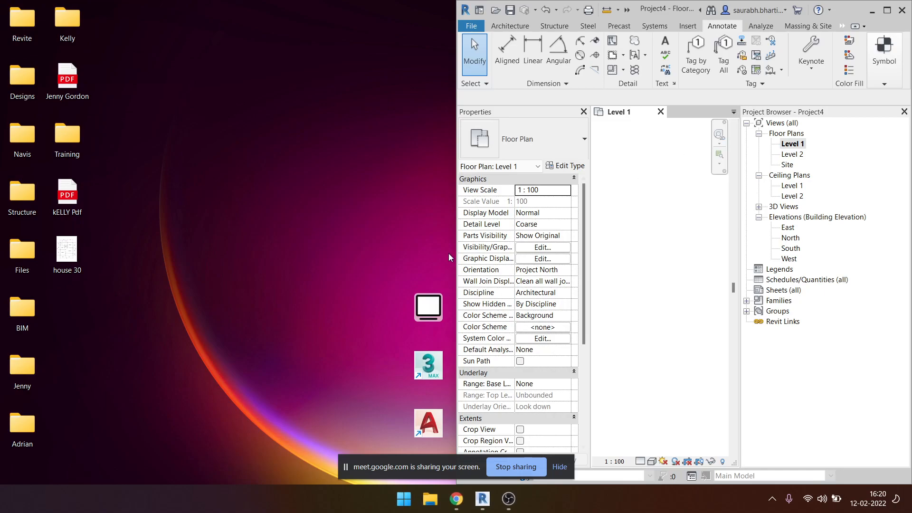
click(888, 11)
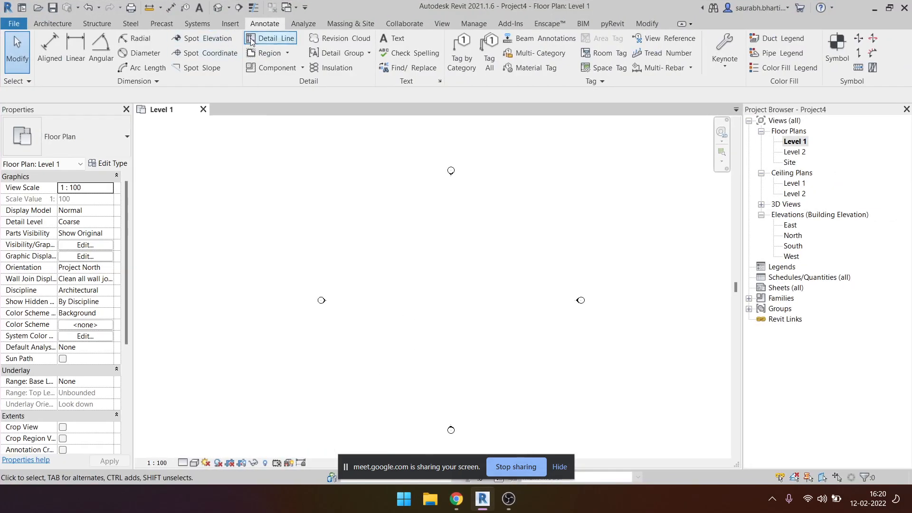
click(226, 23)
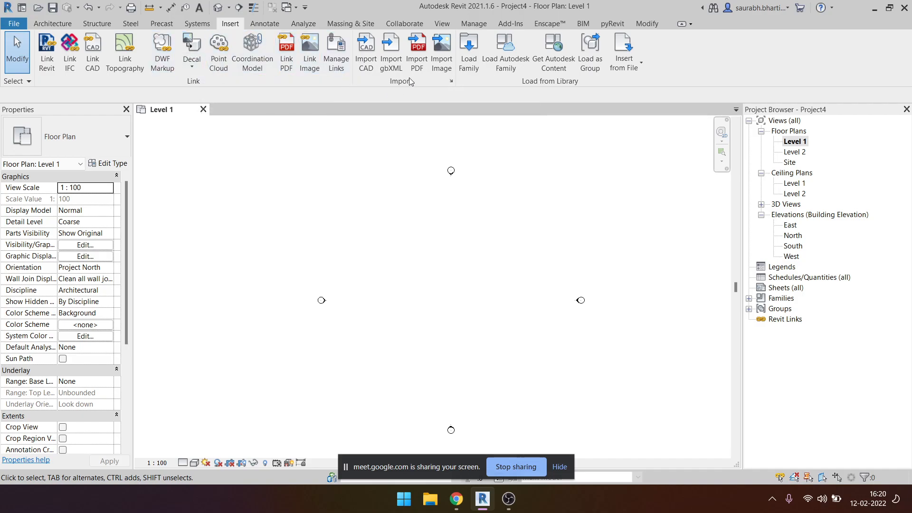
click(442, 53)
scroll(396, 194, down, 2)
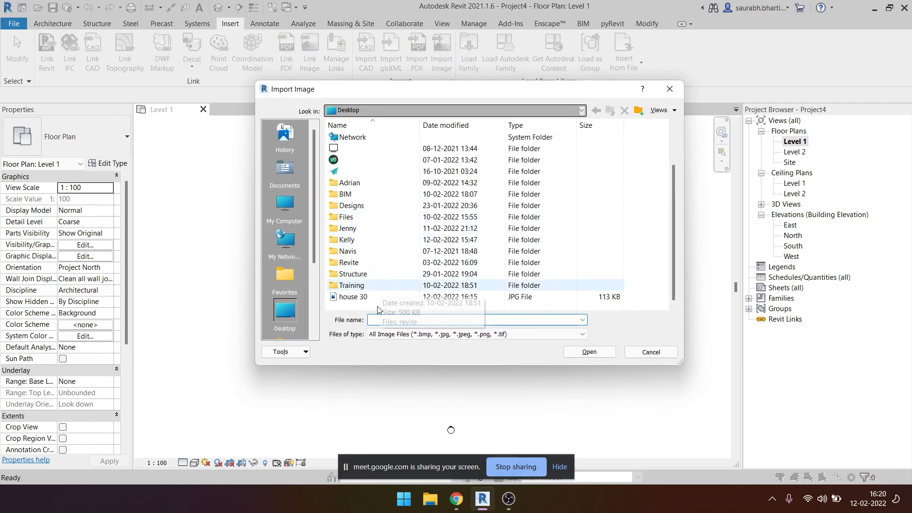
click(375, 297)
key(Escape)
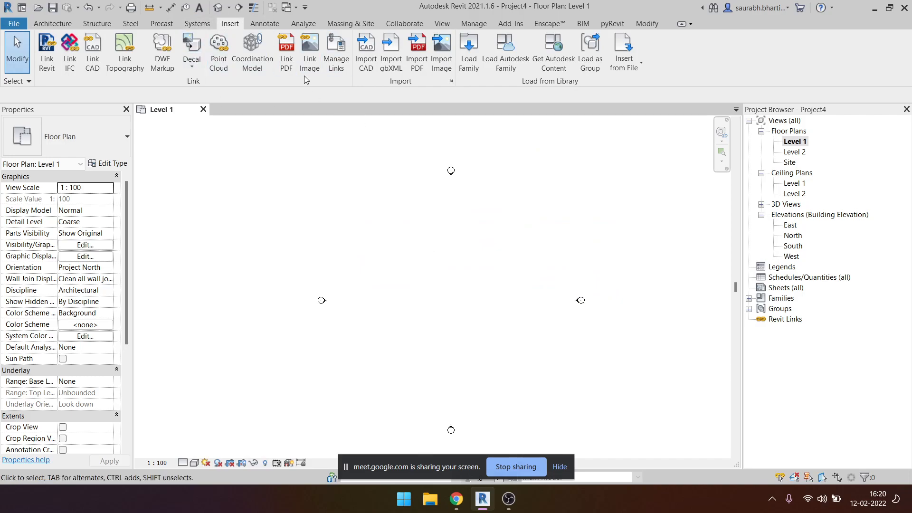
Import the house 30 image from the desktop into the Level 1 plan and centre it among the elevation markers.
click(442, 54)
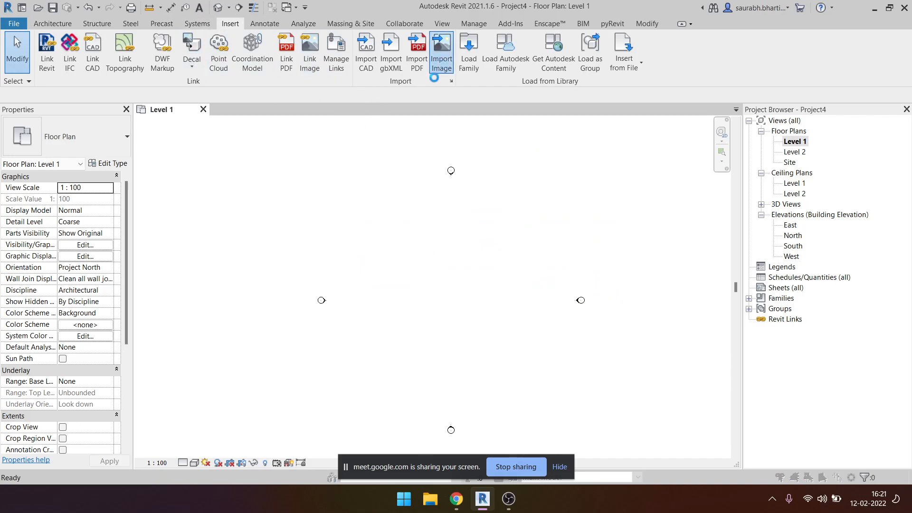
scroll(404, 254, down, 2)
click(353, 297)
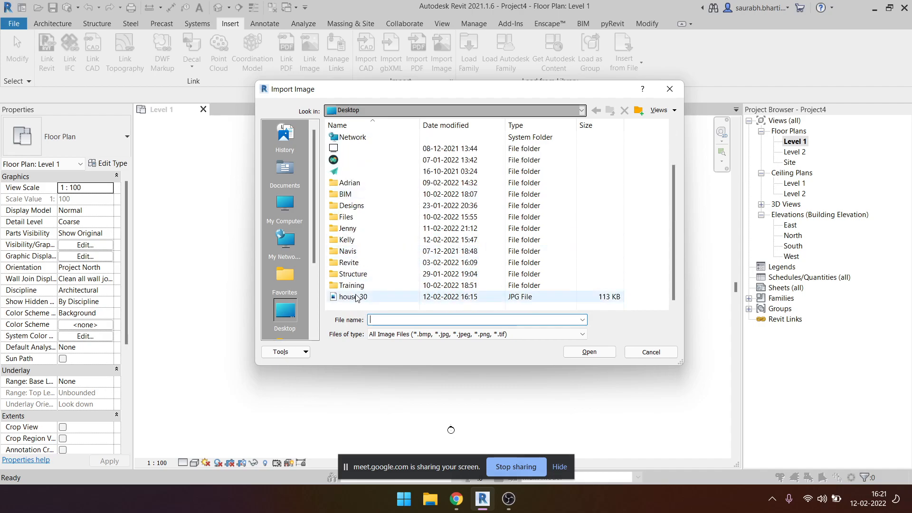
click(598, 355)
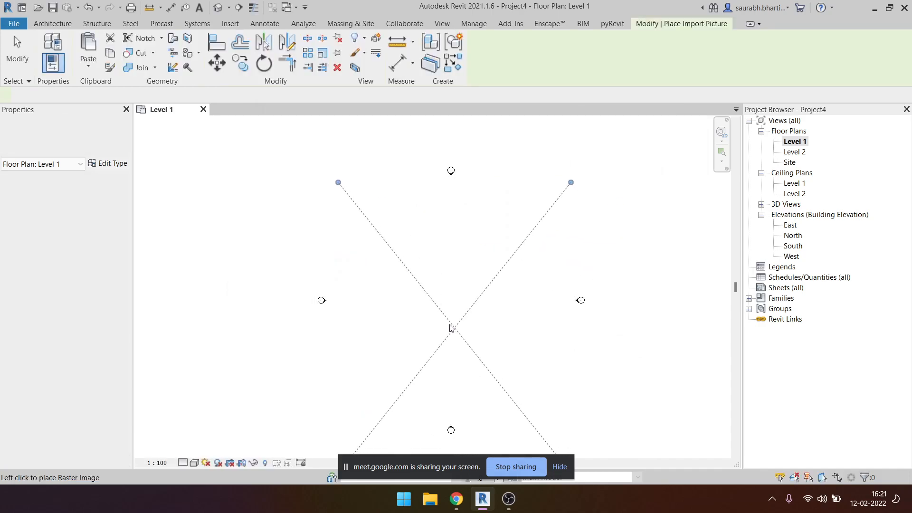
click(417, 297)
key(Escape)
scroll(431, 310, up, 2)
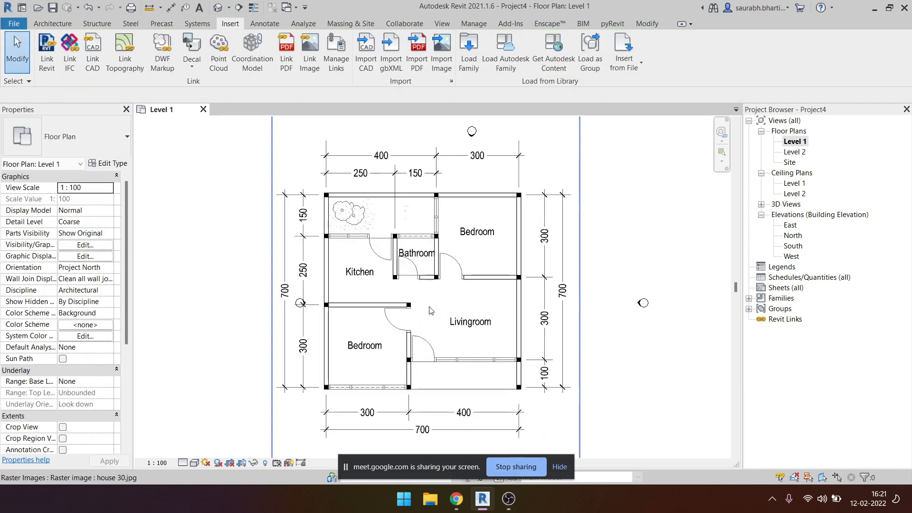
scroll(427, 233, down, 2)
drag(441, 273, 473, 273)
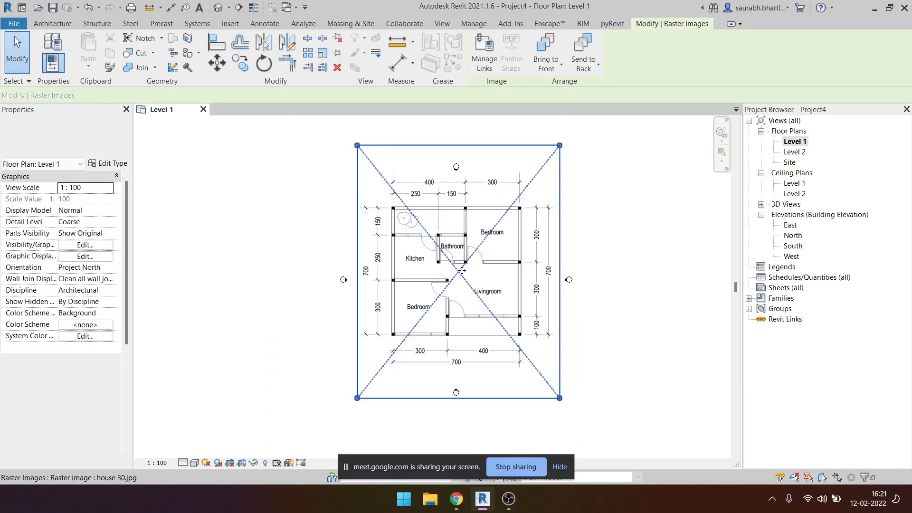
key(Escape)
scroll(443, 250, down, 1)
middle_drag(443, 251, 439, 261)
Draw a model line about 29000 mm long along the upper exterior wall of the imported plan and select it to check its length.
key(d)
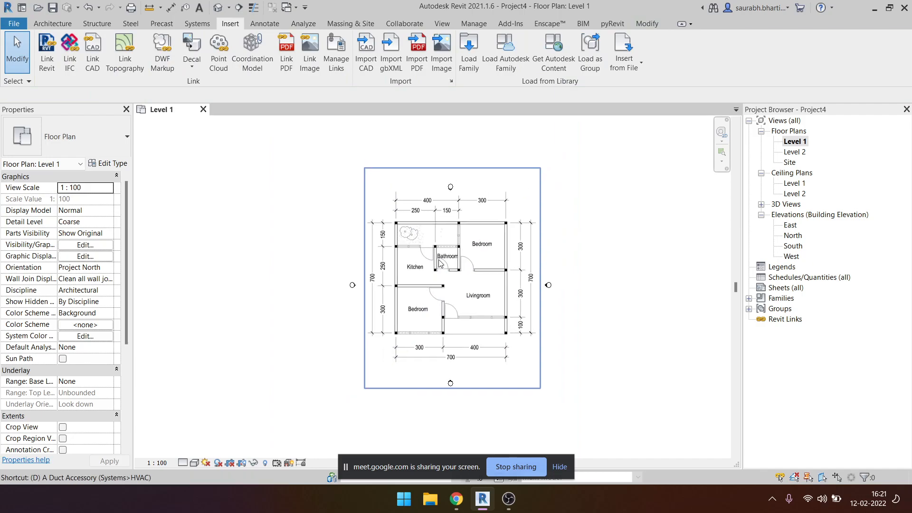
key(Escape)
key(l)
key(i)
scroll(401, 228, up, 3)
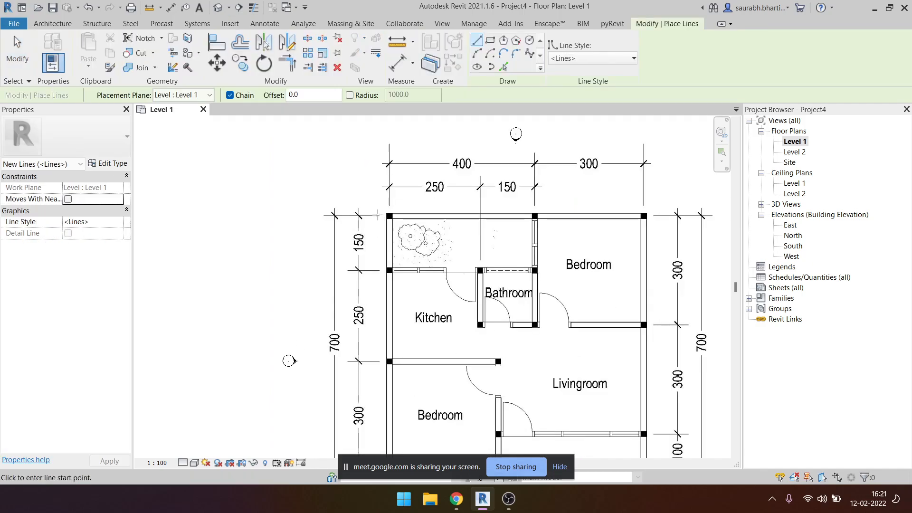
key(Escape)
scroll(475, 190, down, 2)
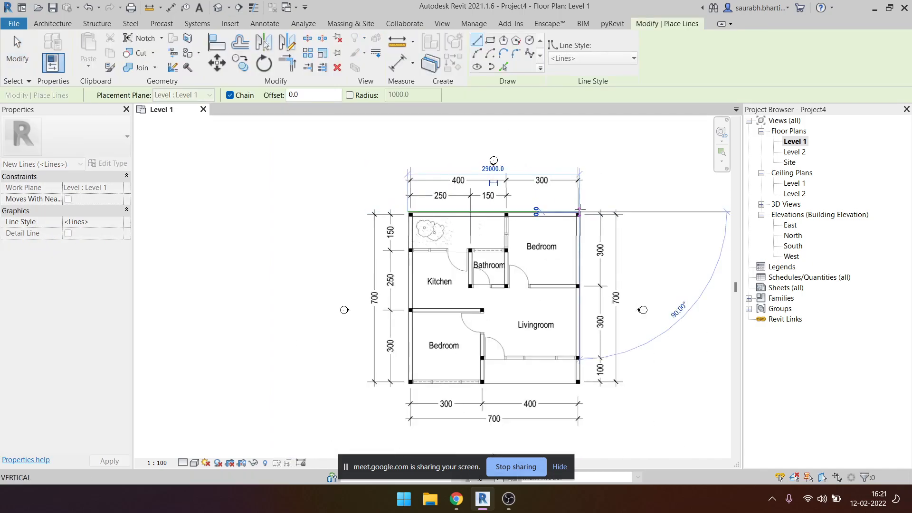
key(Escape)
click(499, 212)
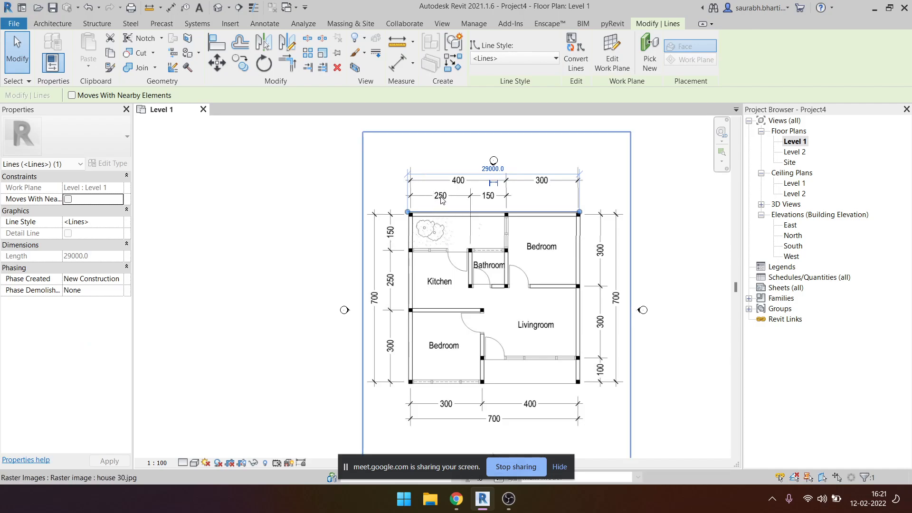
Scale the house 30 image down proportionally to about 21540 mm wide and move it below the model line.
click(495, 195)
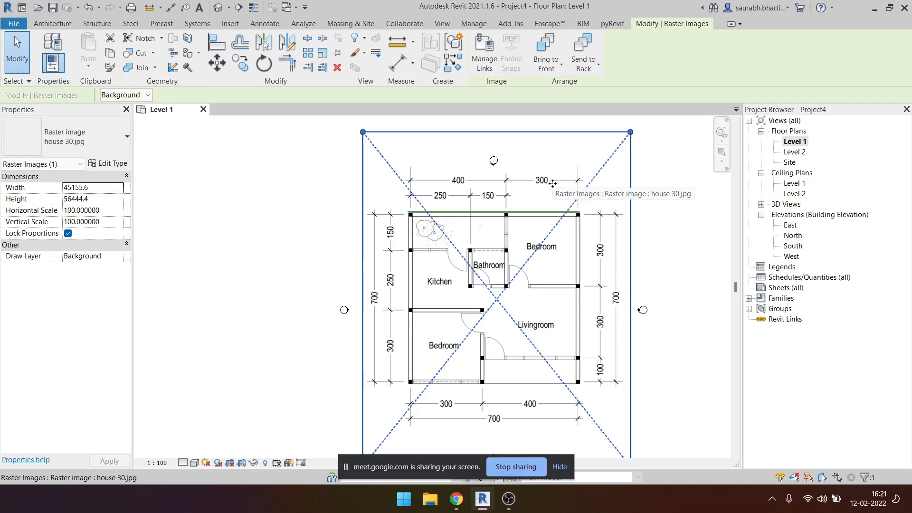
key(Escape)
click(514, 271)
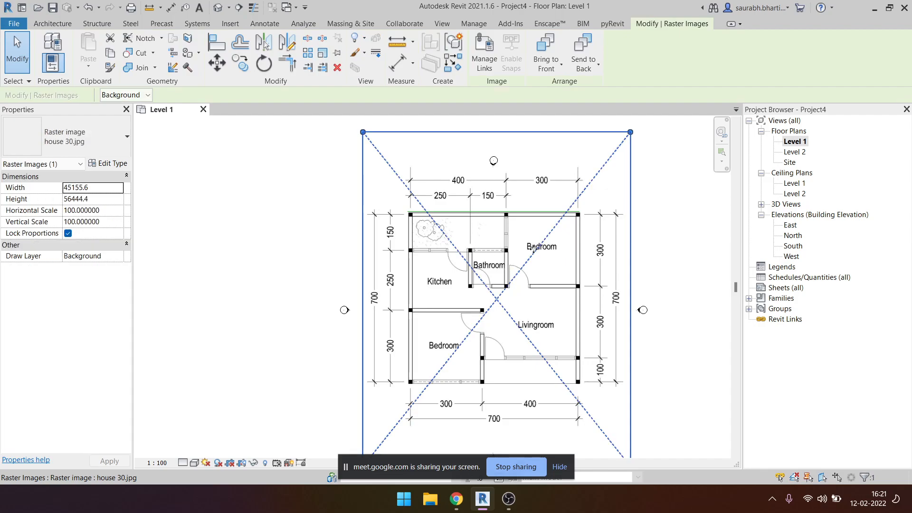
scroll(472, 232, down, 3)
drag(577, 167, 484, 282)
drag(455, 331, 396, 303)
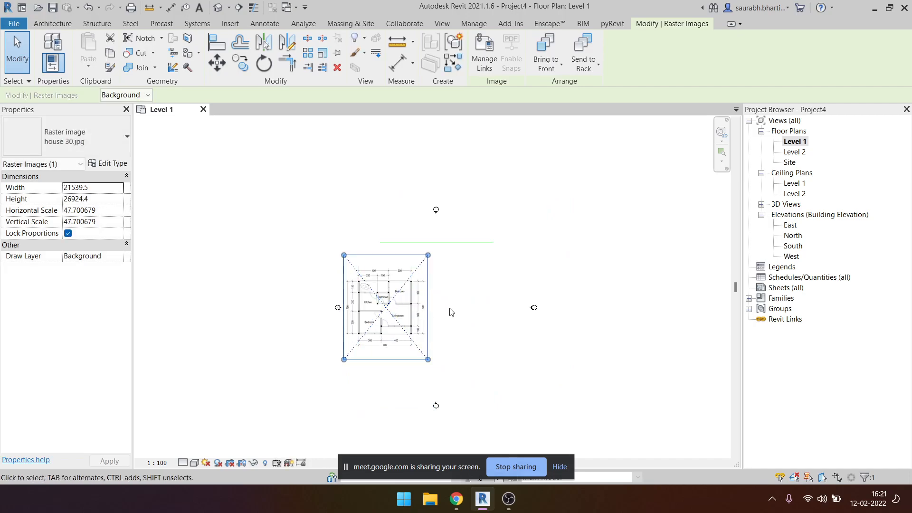
Delete the model line above the house 30 image.
click(451, 311)
click(457, 243)
key(Delete)
Move the house 30 image up and to the left, leaving free space among the elevation markers for modelling.
scroll(397, 314, up, 3)
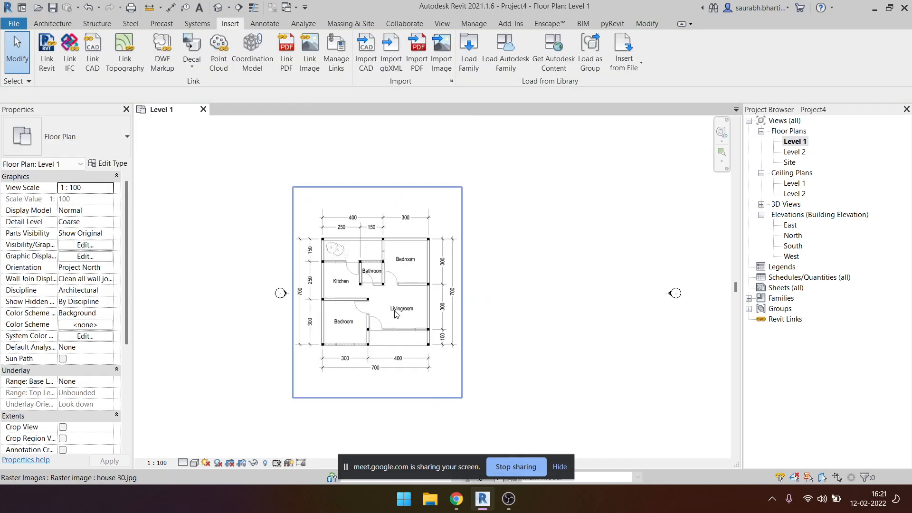
scroll(397, 314, up, 1)
scroll(404, 304, down, 1)
middle_drag(441, 296, 330, 278)
middle_drag(429, 278, 577, 321)
drag(395, 284, 305, 230)
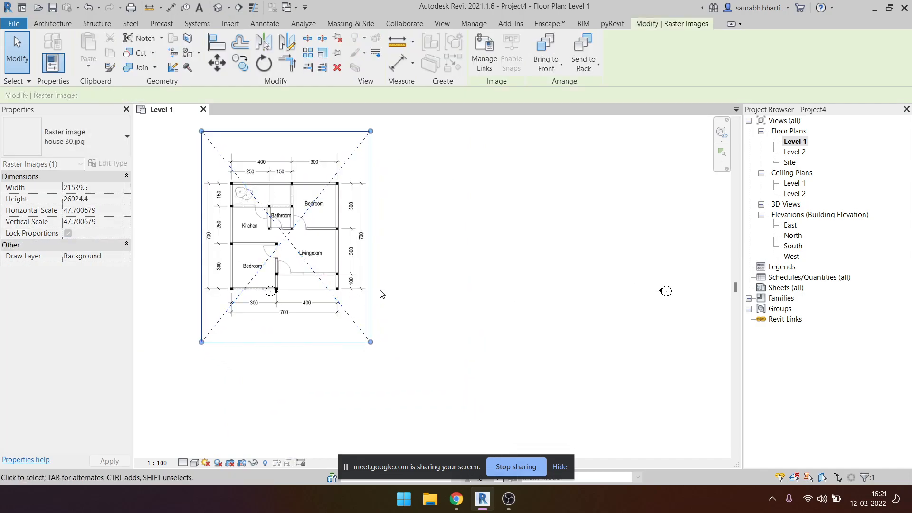
drag(375, 292, 316, 242)
key(Escape)
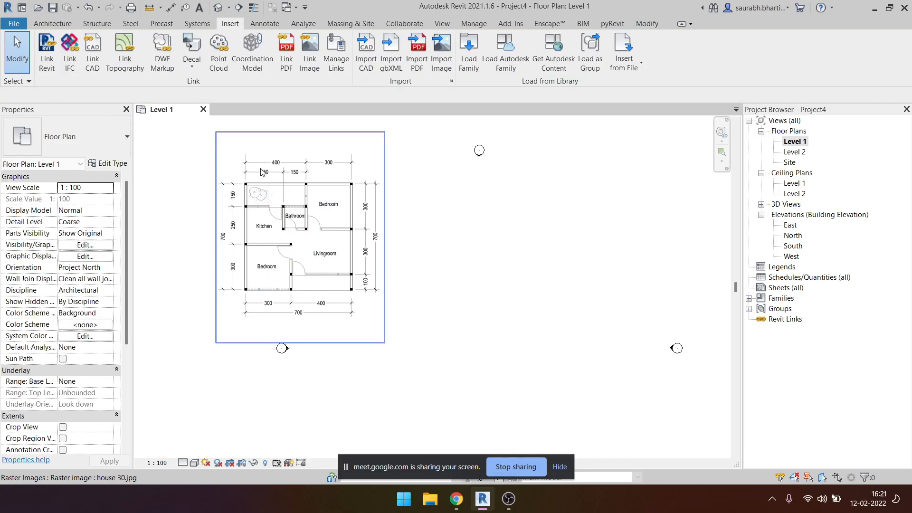
Start the Wall tool with the Basic Wall Generic - 200mm type and look through the available wall types.
click(52, 23)
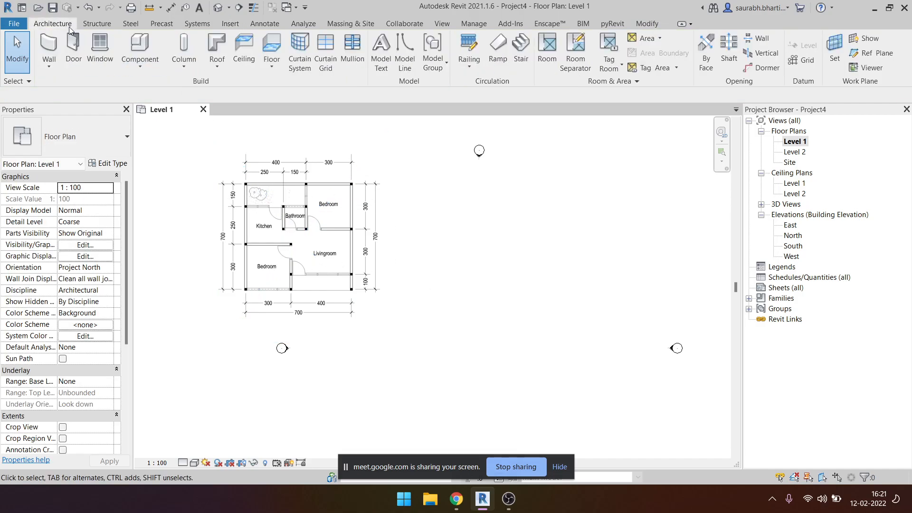
click(46, 49)
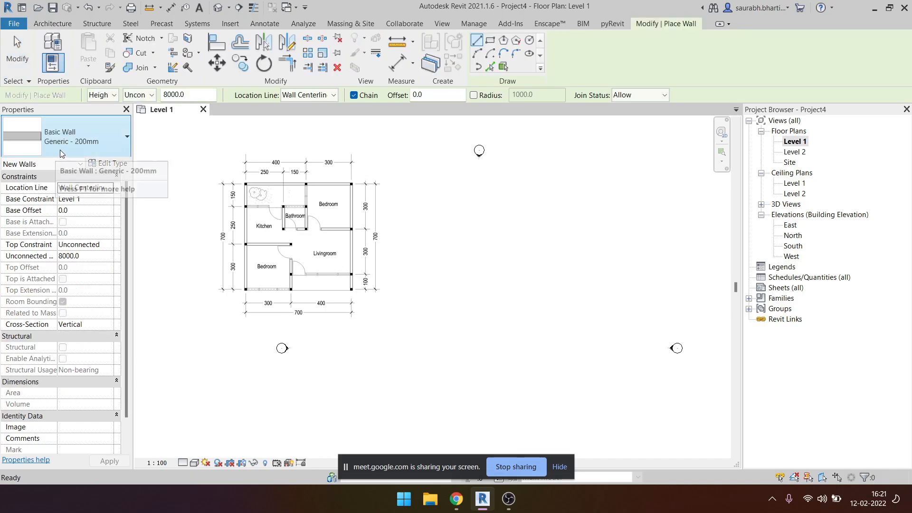
click(98, 138)
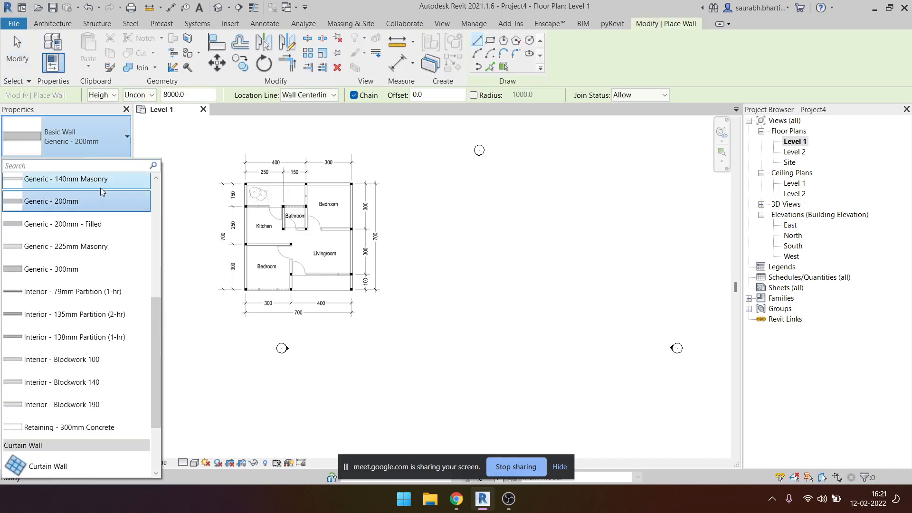
scroll(88, 333, up, 2)
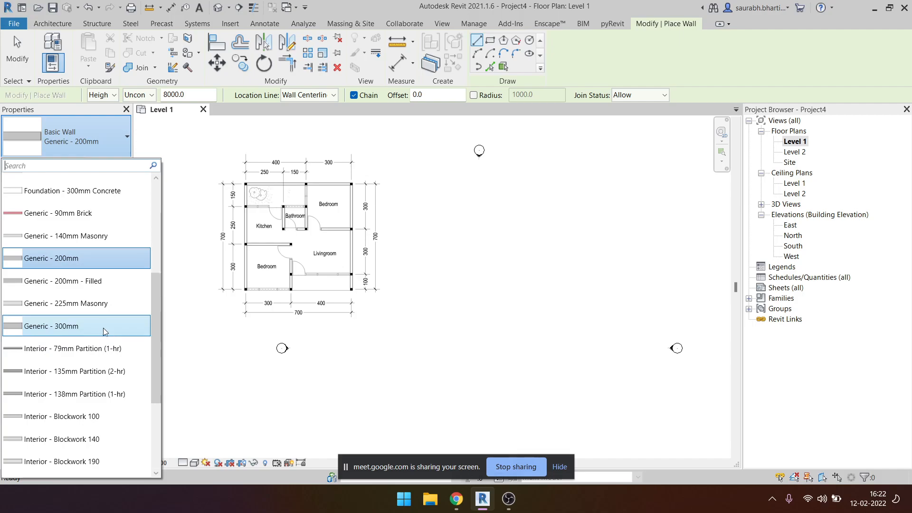
click(101, 142)
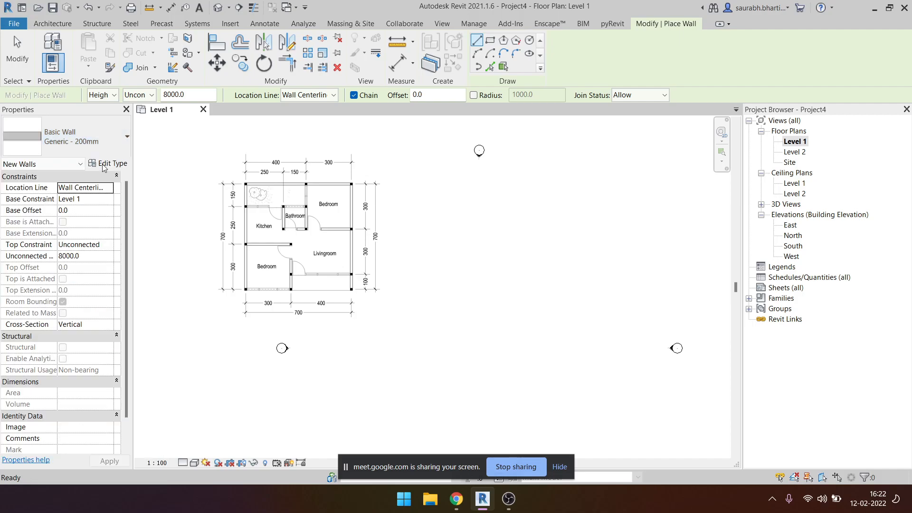
Review the layer structure of the Generic - 200mm wall type and duplicate the type as Generic - 320mm.
click(106, 165)
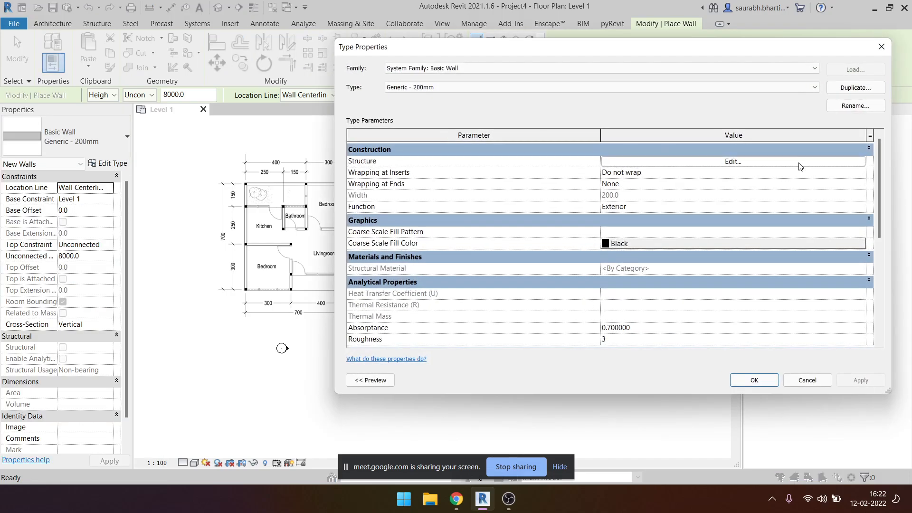
click(801, 164)
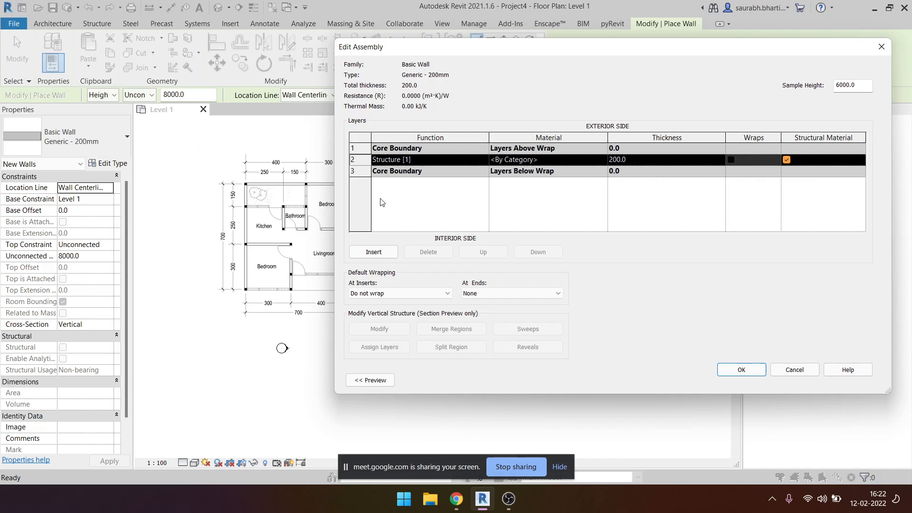
key(Return)
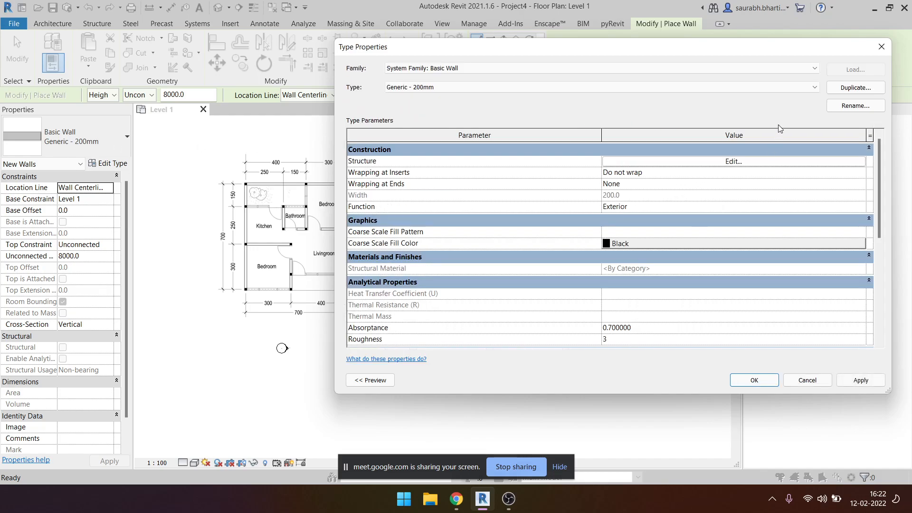
click(855, 87)
click(411, 249)
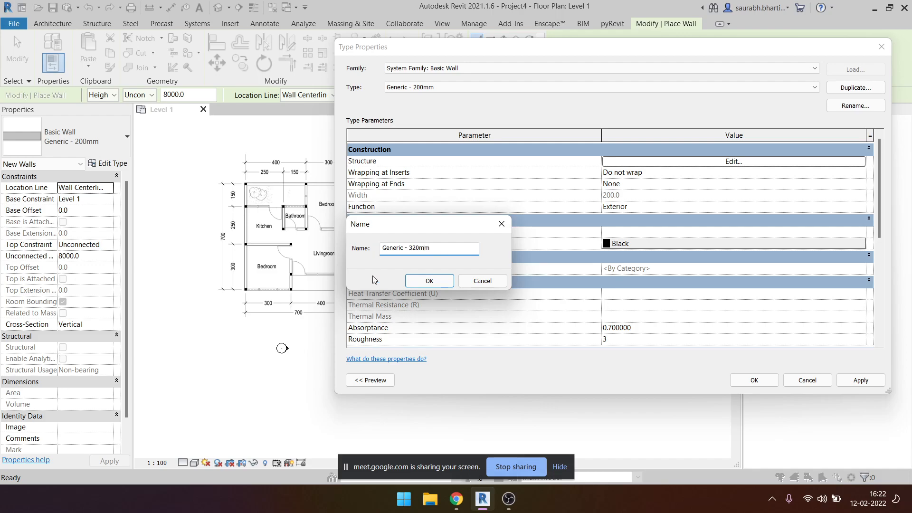
click(441, 283)
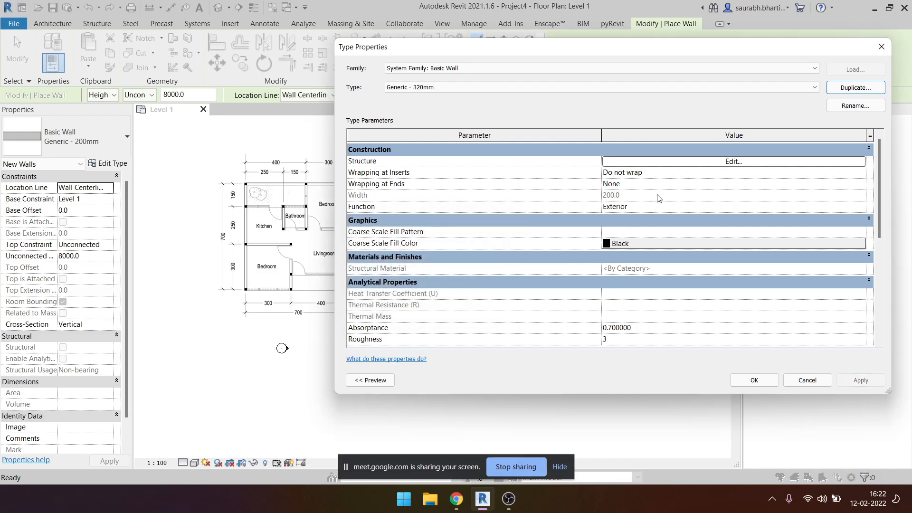
Set the structure layer thickness of the Generic - 320mm wall type to 320 mm and apply the type.
click(738, 162)
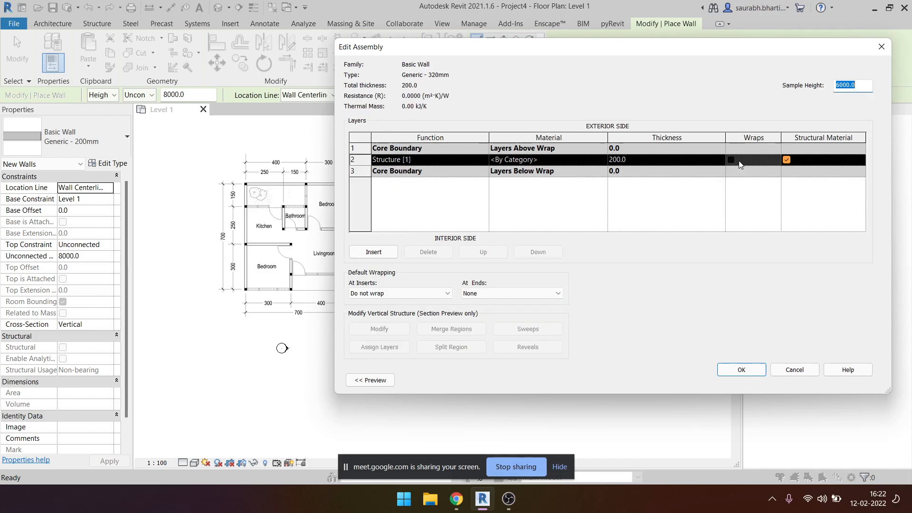
click(681, 161)
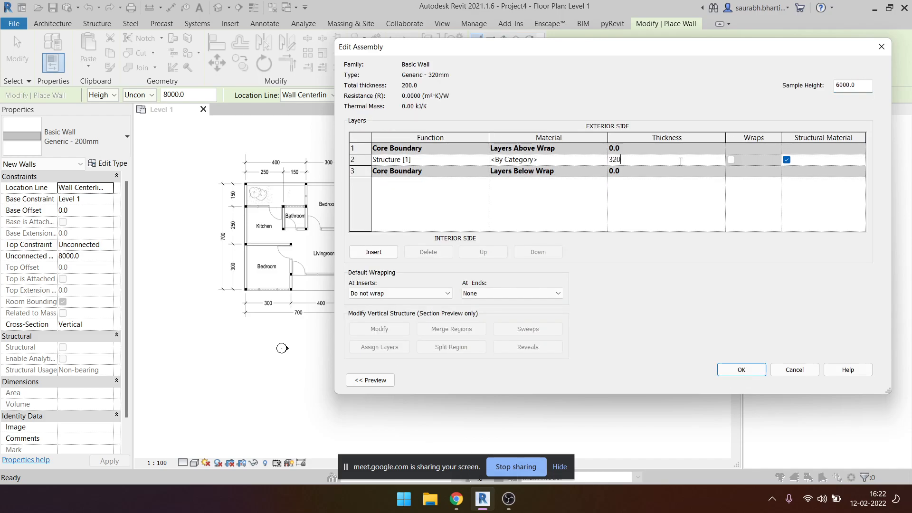
click(741, 375)
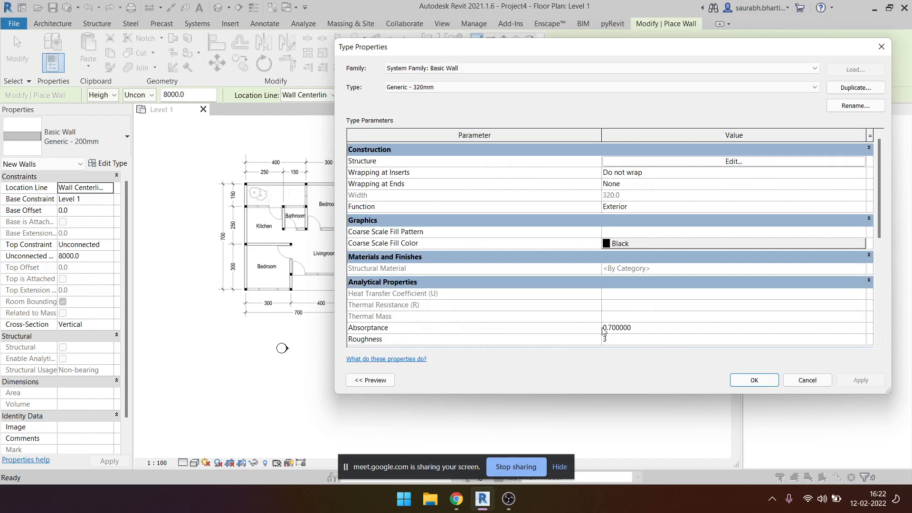
click(757, 386)
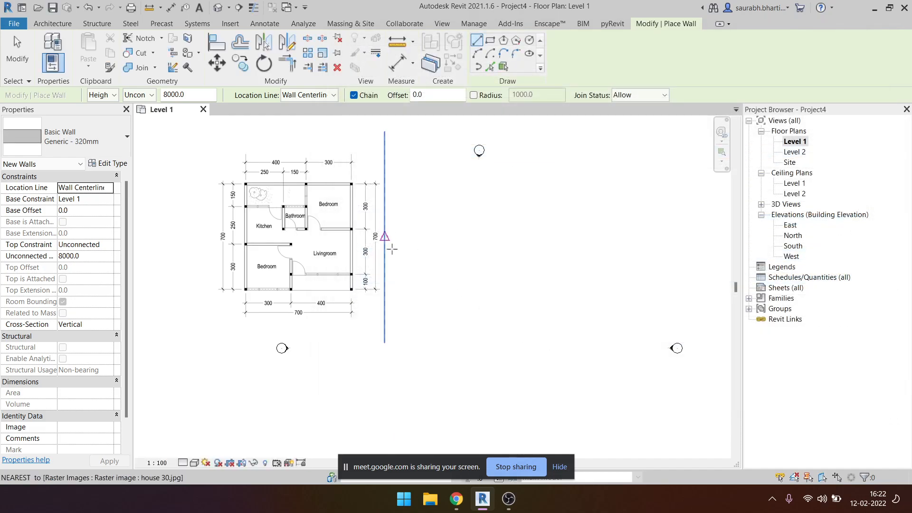
click(138, 95)
click(119, 97)
click(144, 100)
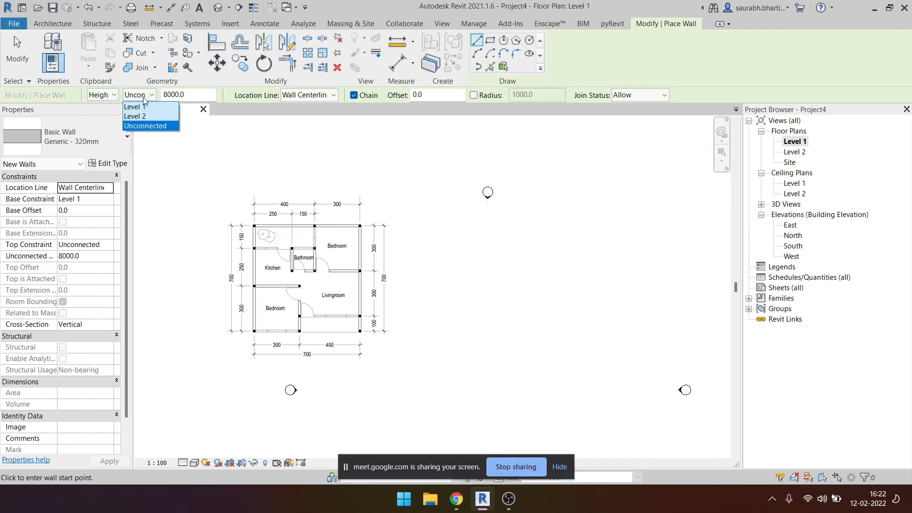
click(108, 91)
click(140, 98)
click(156, 126)
click(411, 262)
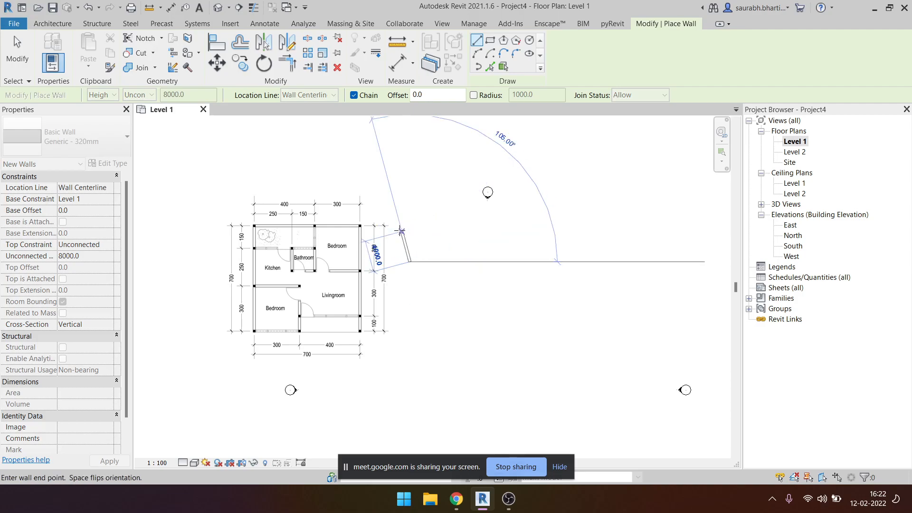
key(Escape)
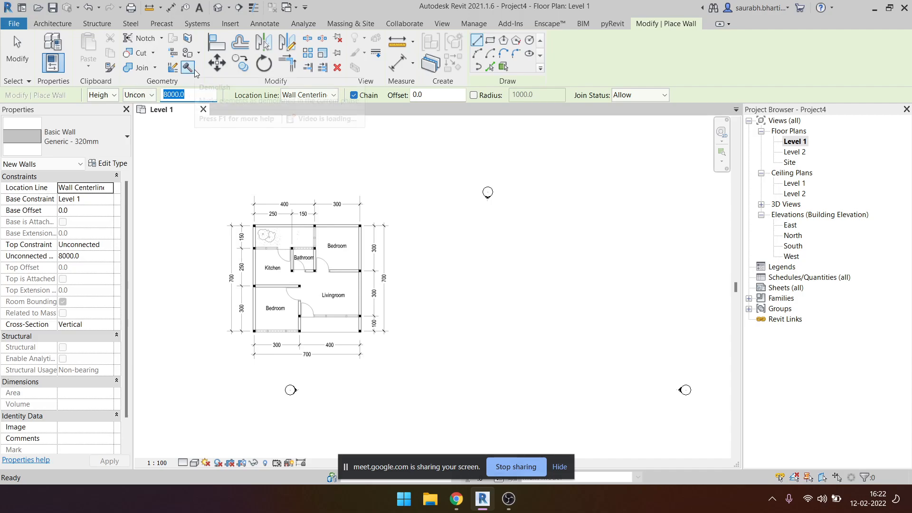
Draw a horizontal wall about 5000 mm long beside the floor plan image with an unconnected height of 1000 mm.
text(1000)
key(Return)
click(405, 257)
click(445, 257)
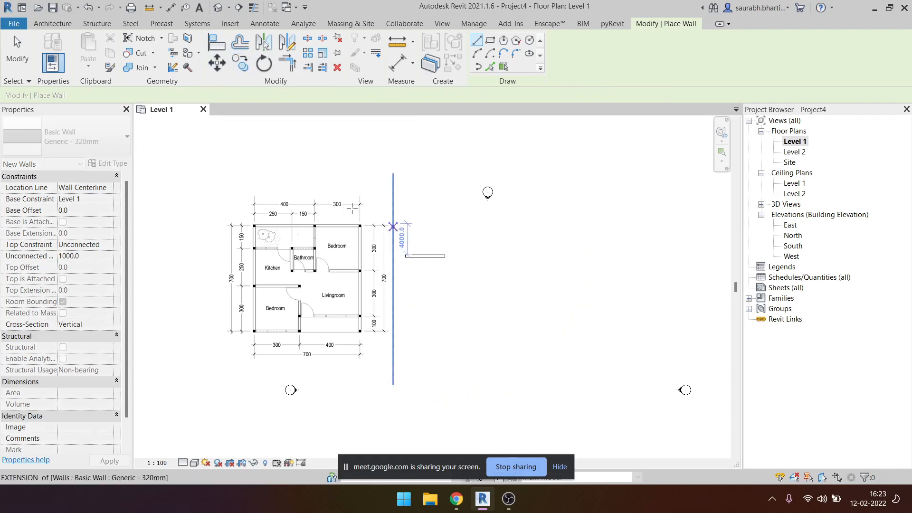
key(Escape)
Draw a second horizontal wall about 7000 mm long below the first, with its height set up to Level 2.
click(150, 95)
click(135, 115)
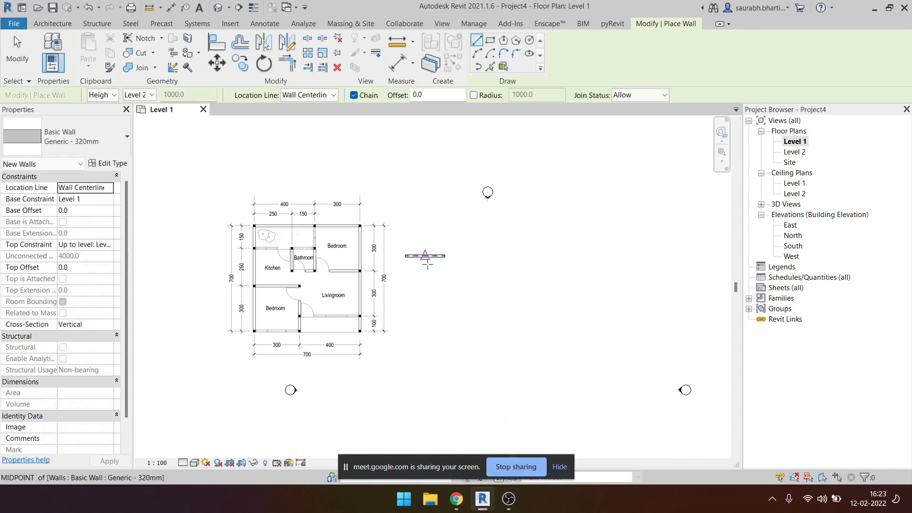
click(405, 273)
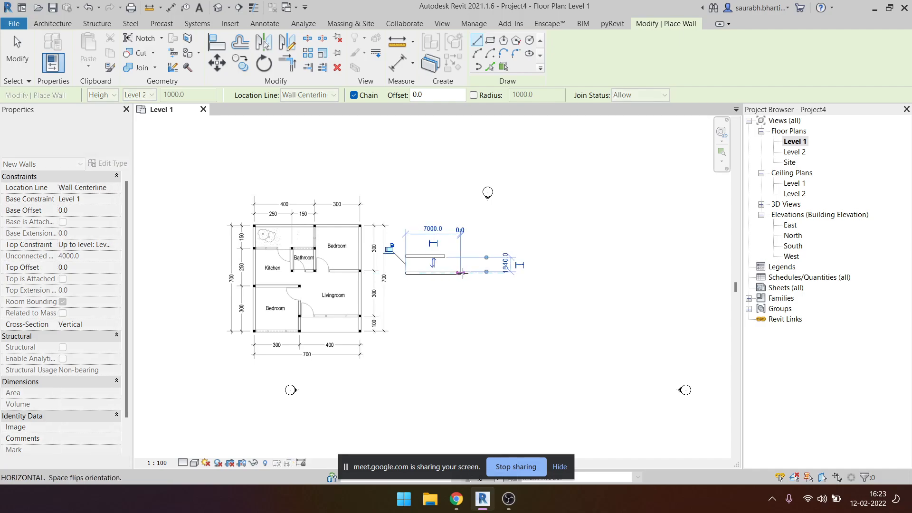
click(463, 273)
key(Escape)
key(Escape)
Draw a third horizontal wall about 9000 mm long below the others with an unconnected height of 8000 mm.
key(w)
key(a)
click(149, 95)
click(149, 95)
click(149, 95)
click(158, 125)
double_click(177, 95)
text(8000)
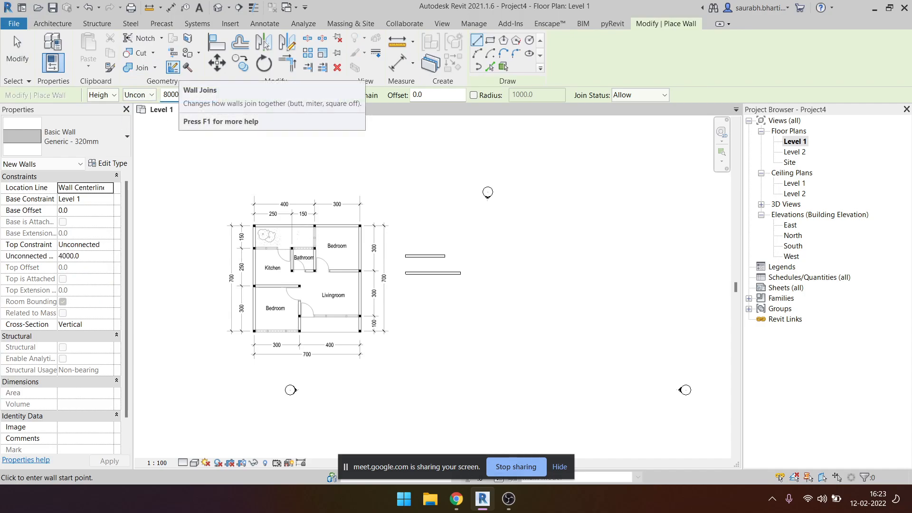
key(Return)
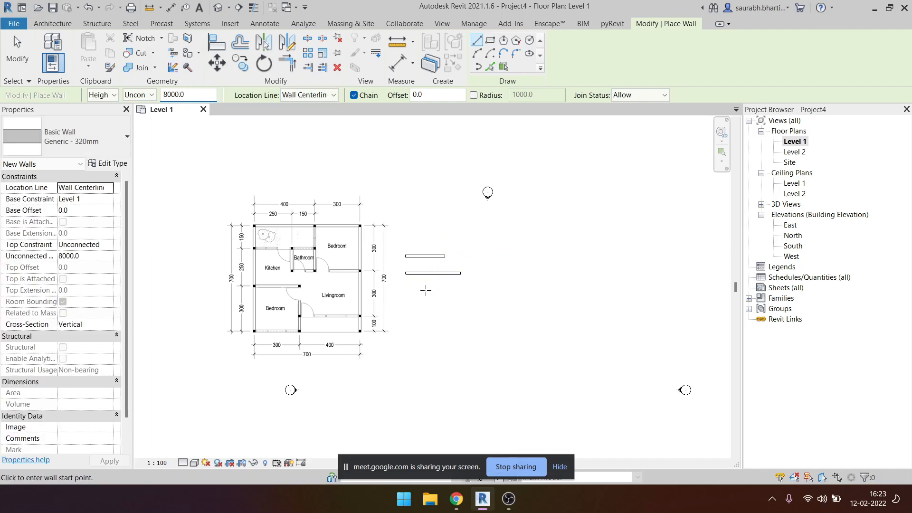
click(406, 306)
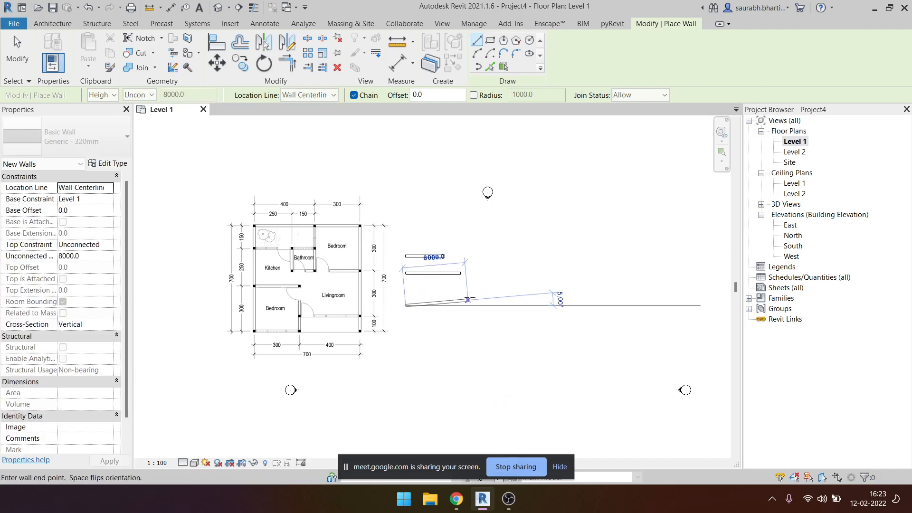
click(476, 306)
key(Escape)
key(Escape)
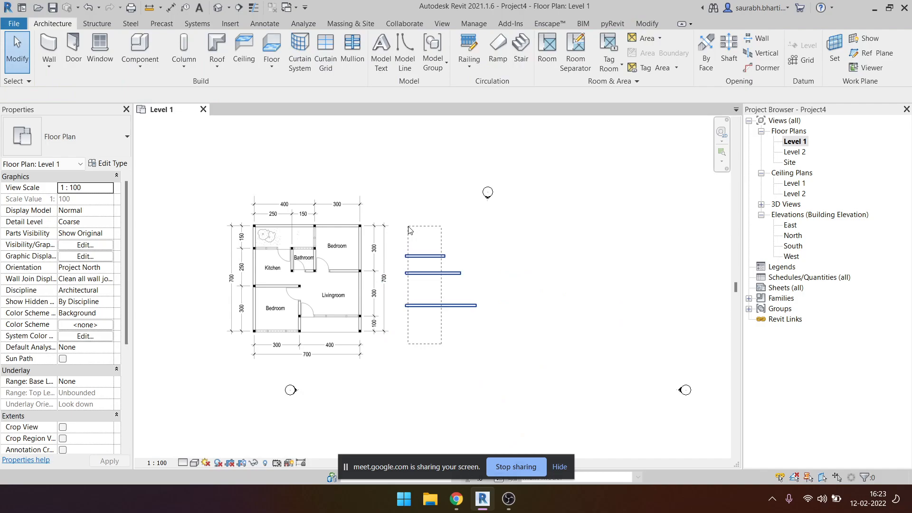
Check the height constraints of the upper two walls and compare all three wall heights in the North elevation.
click(418, 257)
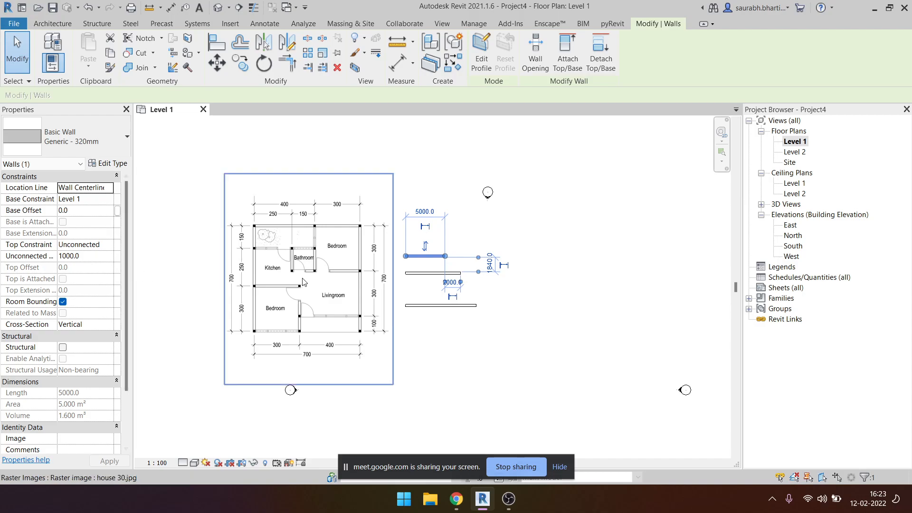
click(427, 287)
click(427, 275)
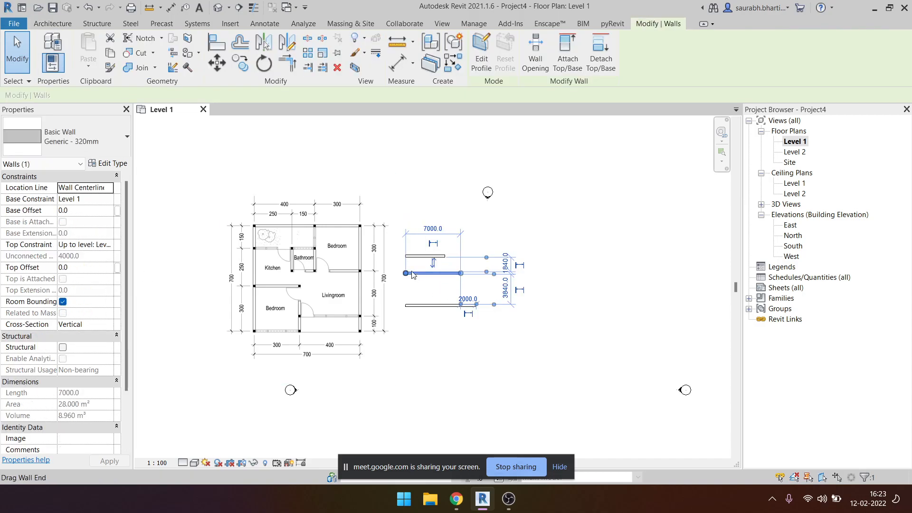
key(Escape)
double_click(792, 235)
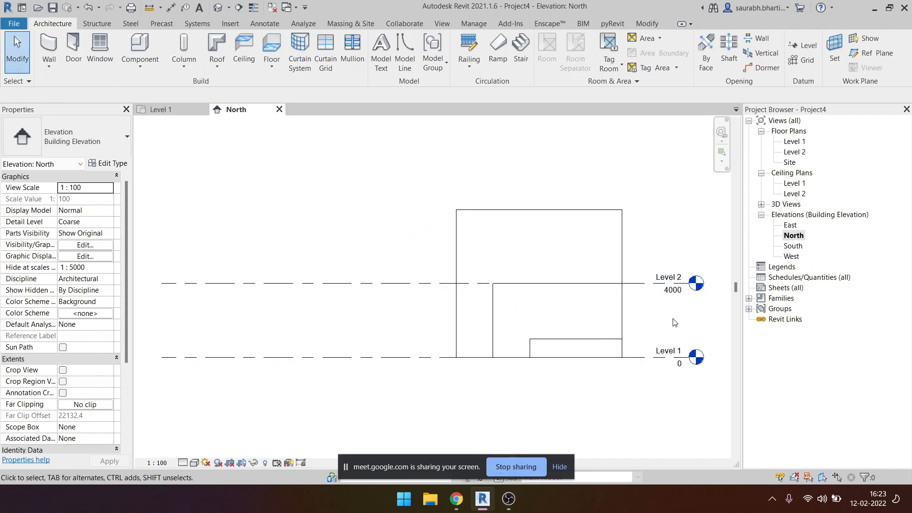
click(674, 298)
key(Escape)
Open the default 3D view and check the unconnected height of the longest wall.
click(217, 7)
click(368, 200)
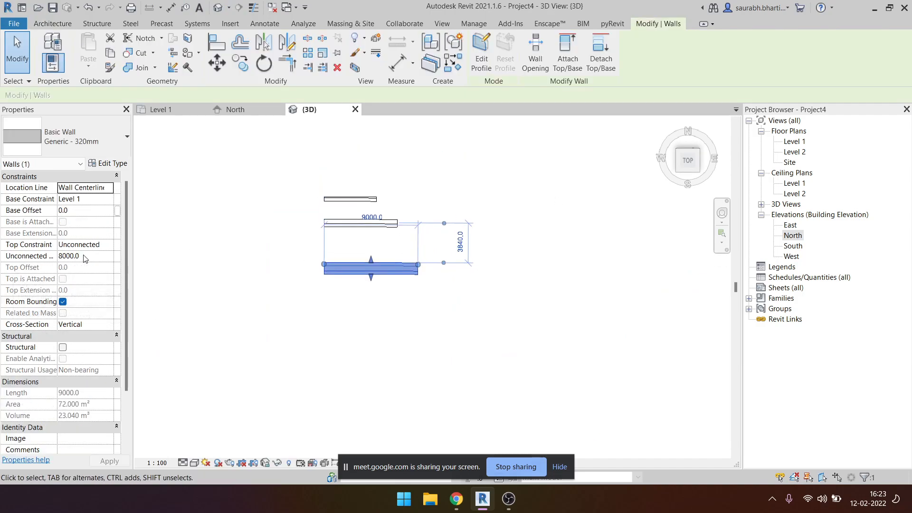
click(66, 256)
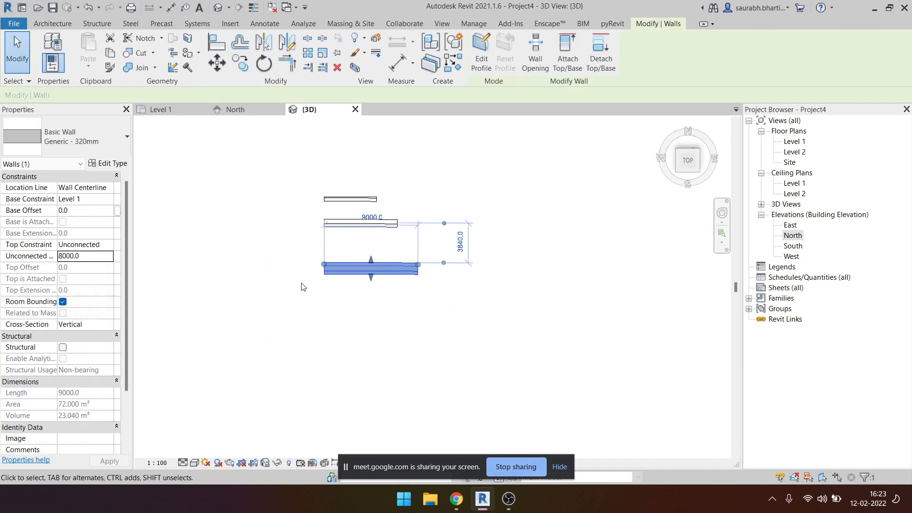
click(378, 302)
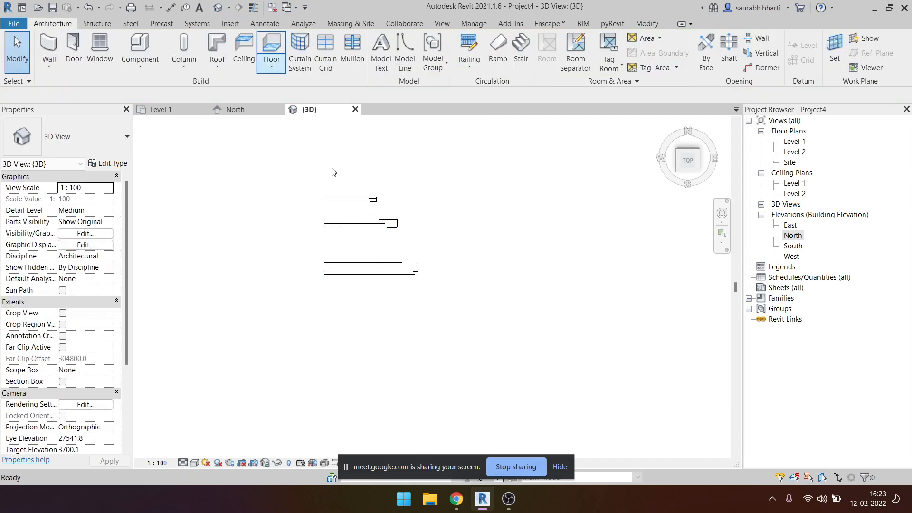
Delete all three sample walls in the 3D view.
shift+middle_drag(420, 310, 575, 240)
click(413, 300)
click(699, 161)
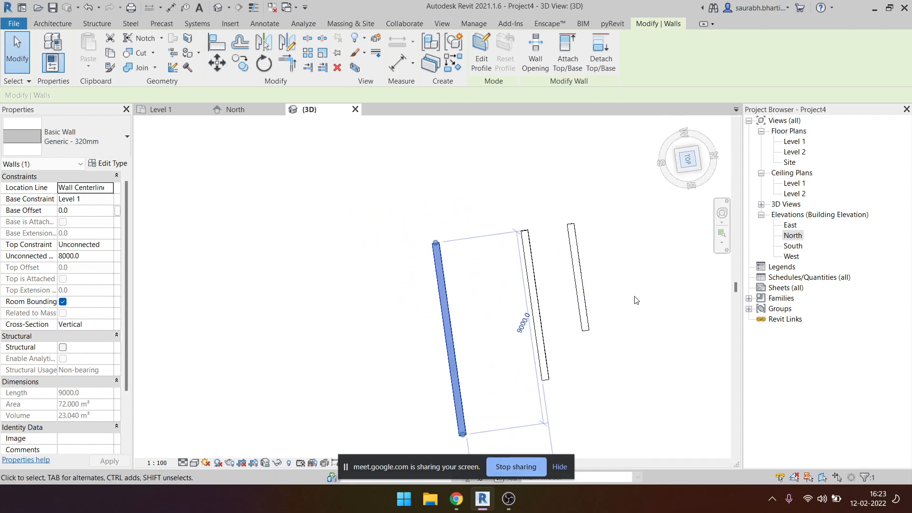
drag(596, 264, 407, 279)
key(Delete)
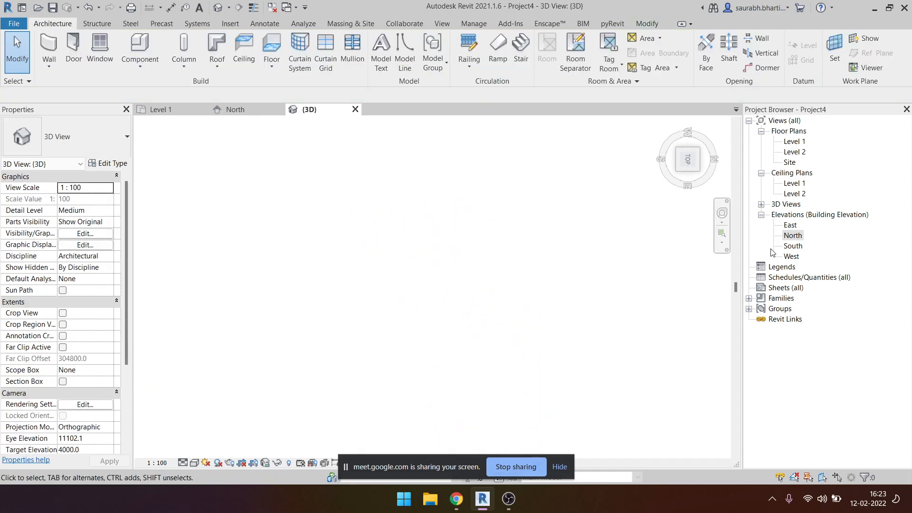
In the North elevation, add a new level 3000 mm above Level 2 by picking the Level 2 line with an offset.
double_click(793, 236)
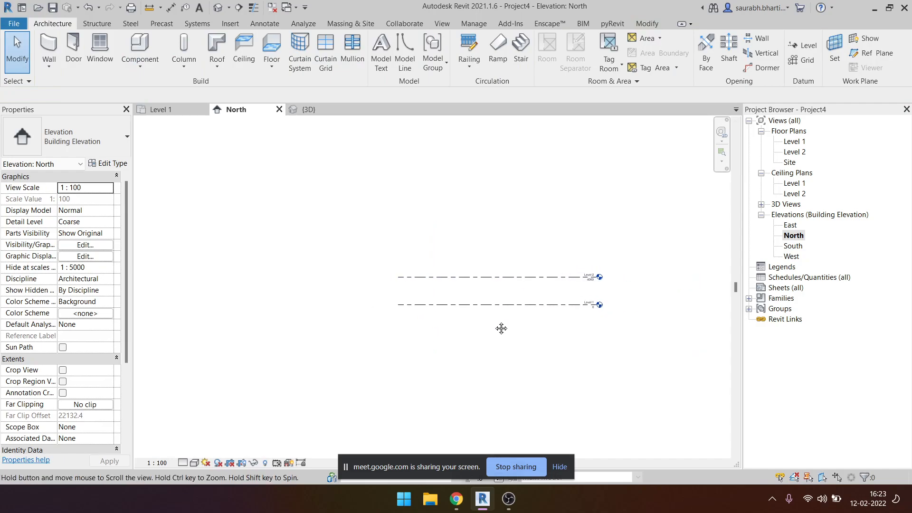
scroll(523, 285, up, 4)
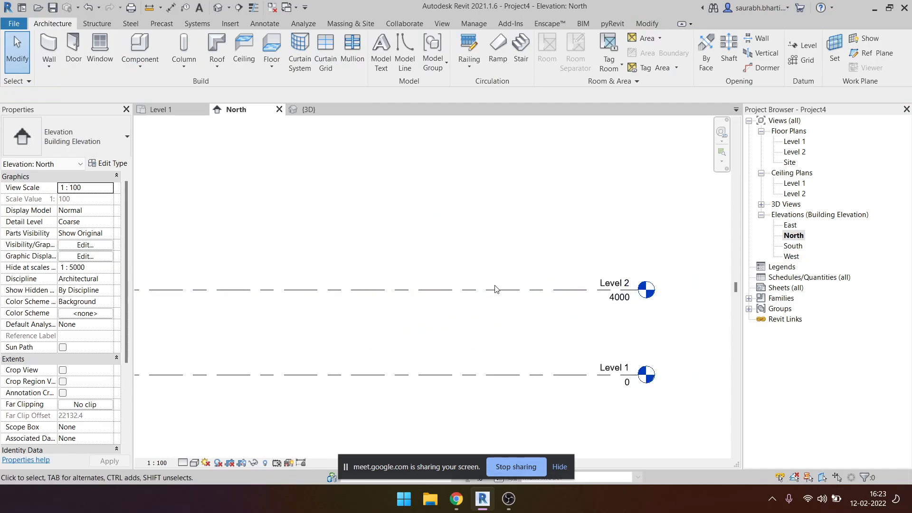
scroll(465, 271, down, 2)
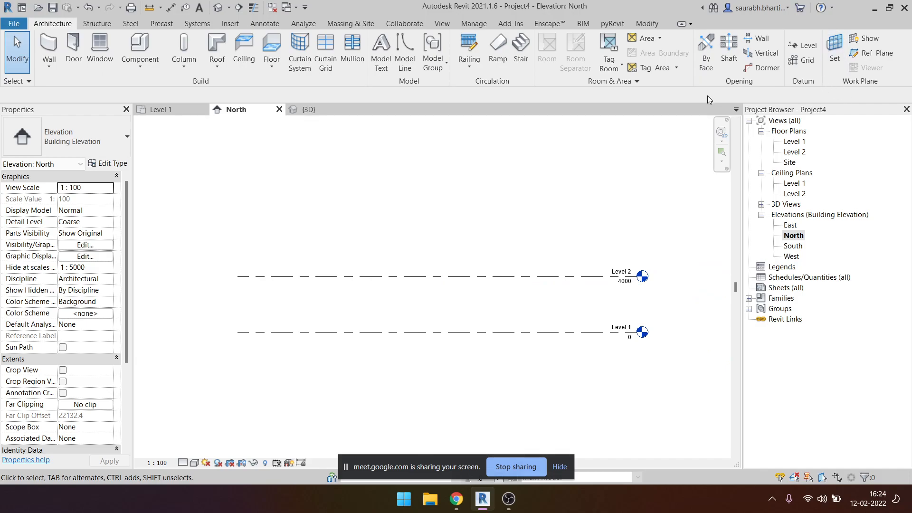
click(809, 52)
click(280, 93)
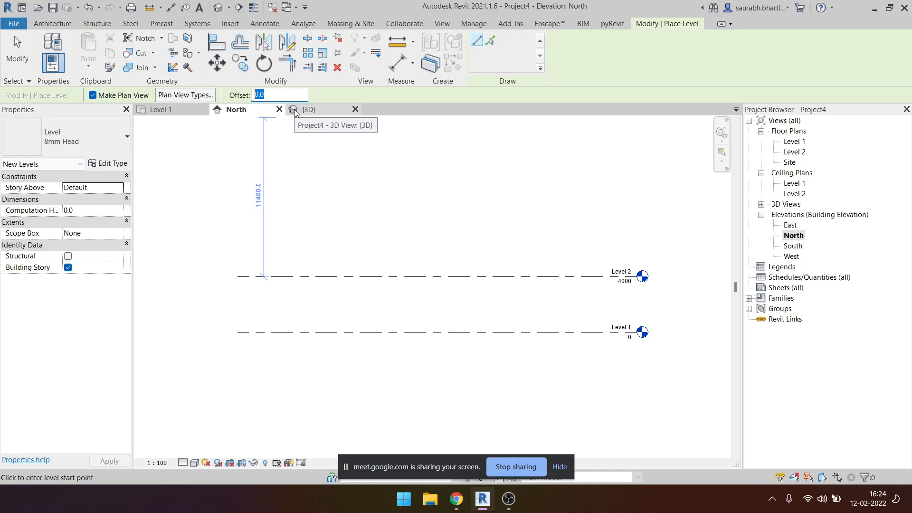
text(300)
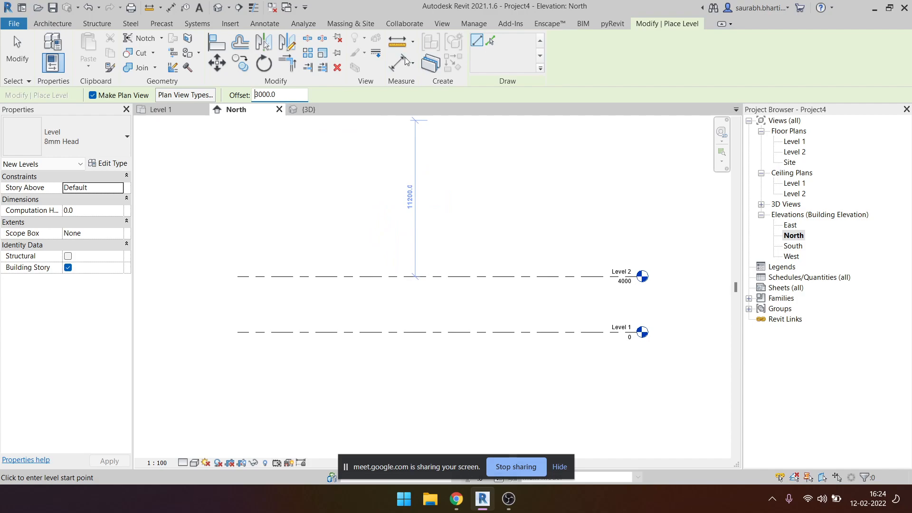
click(490, 40)
click(281, 93)
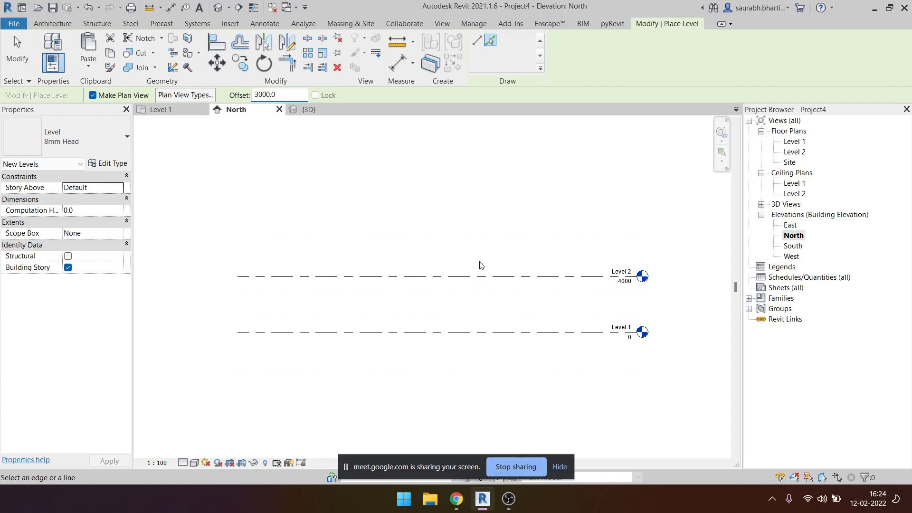
click(473, 277)
key(Escape)
key(Escape)
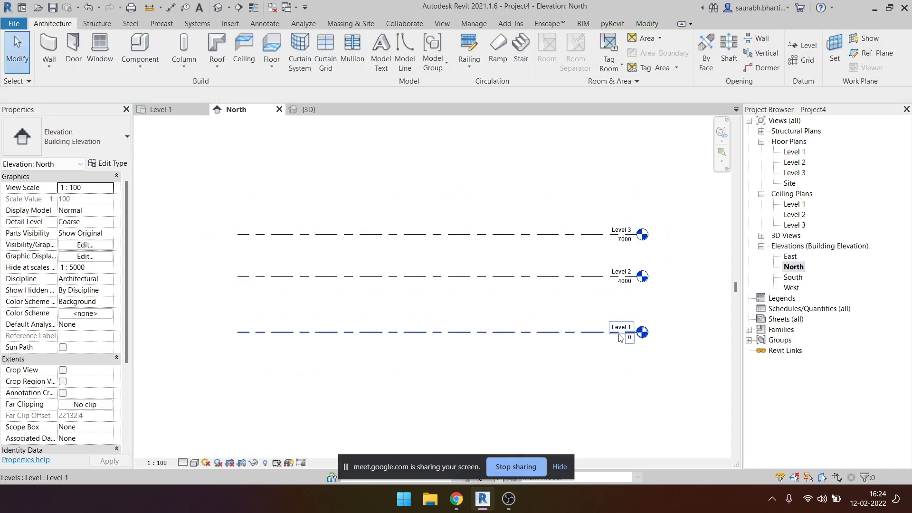
Rename Level 1 as GF in the North elevation.
scroll(620, 340, up, 4)
scroll(620, 343, down, 1)
double_click(591, 343)
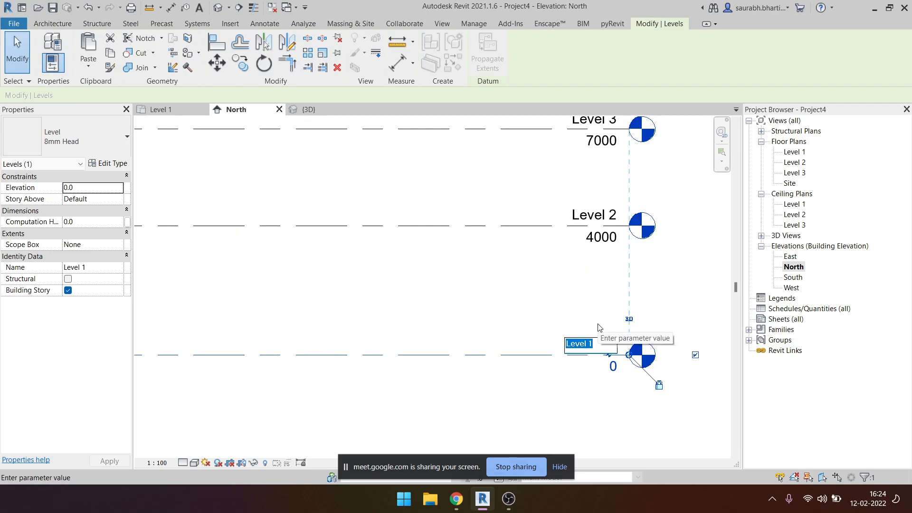
text(GF)
key(Return)
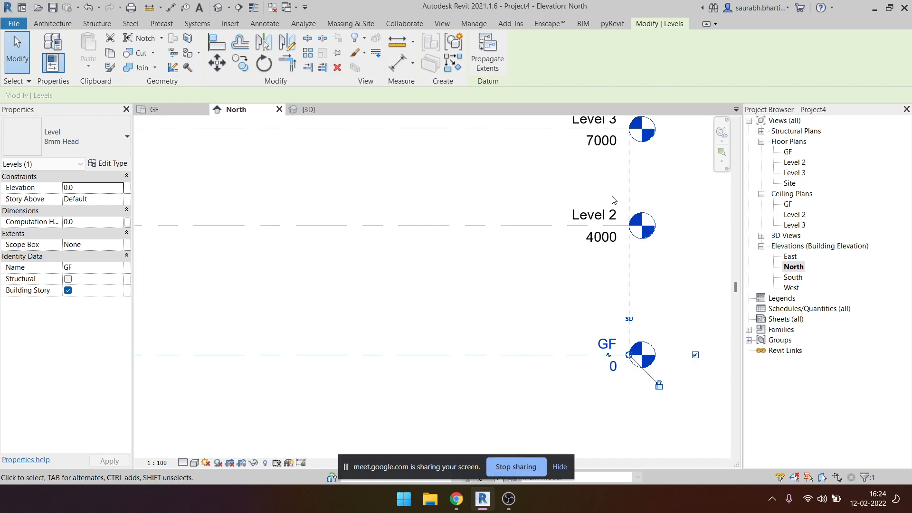
Rename Level 2 as FF in the North elevation.
click(594, 215)
click(596, 215)
text(FF)
key(Return)
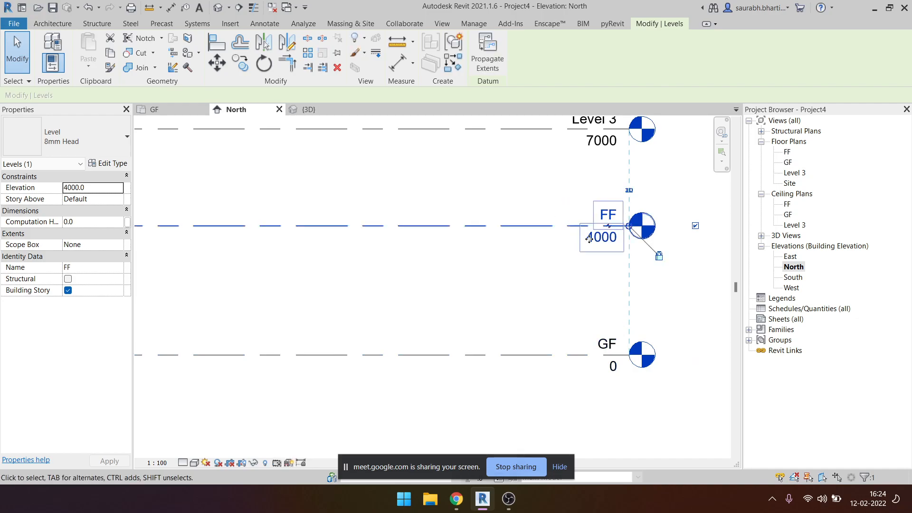
Rename the topmost level as SF and open the FF floor plan.
scroll(540, 219, down, 2)
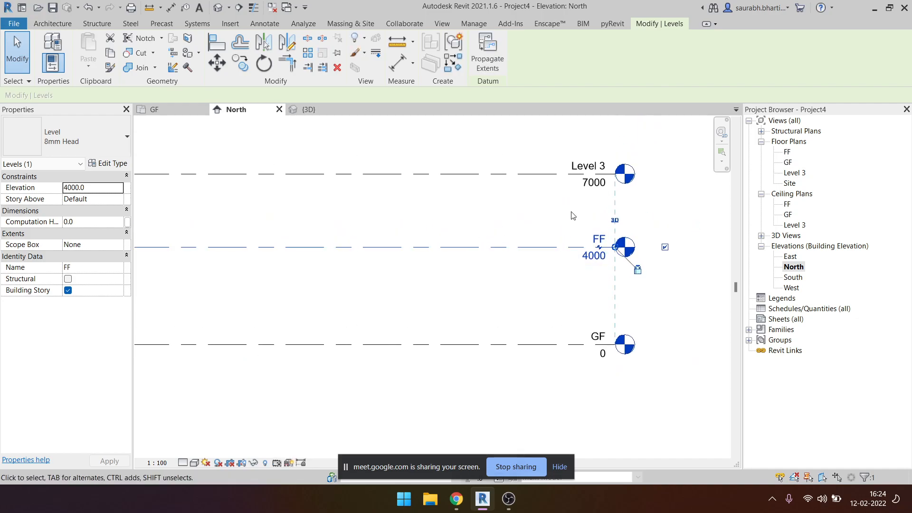
double_click(584, 166)
text(SF)
key(Return)
scroll(487, 253, down, 2)
key(Escape)
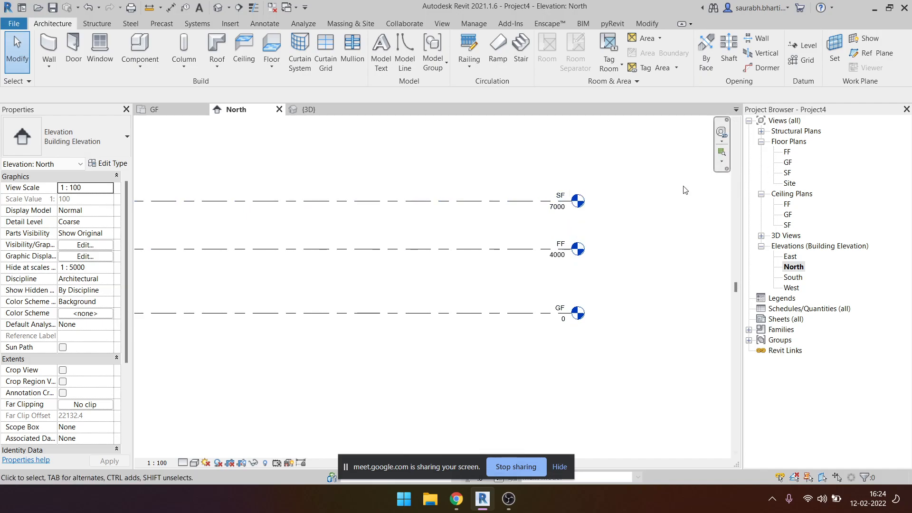
double_click(788, 153)
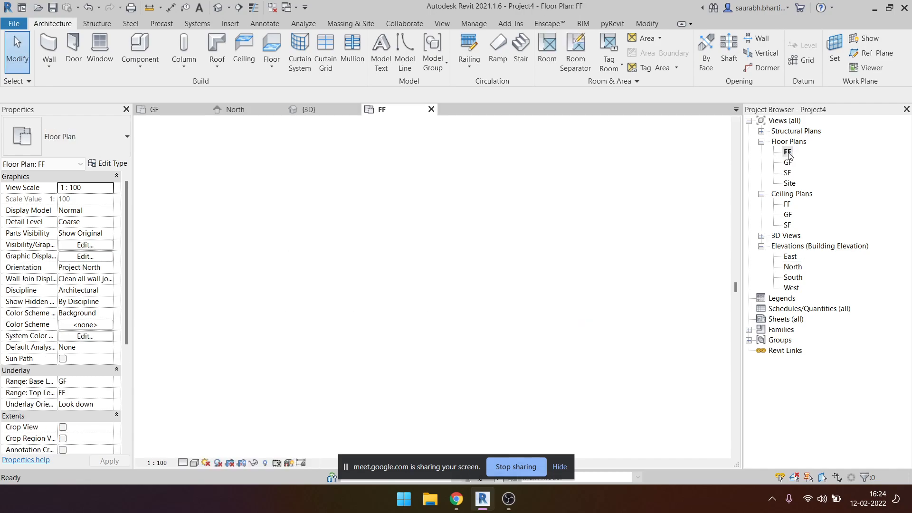
Examine the GF and FF floor plans and the North elevation, and check the order in which the floor plans are listed.
drag(334, 220, 463, 334)
click(230, 111)
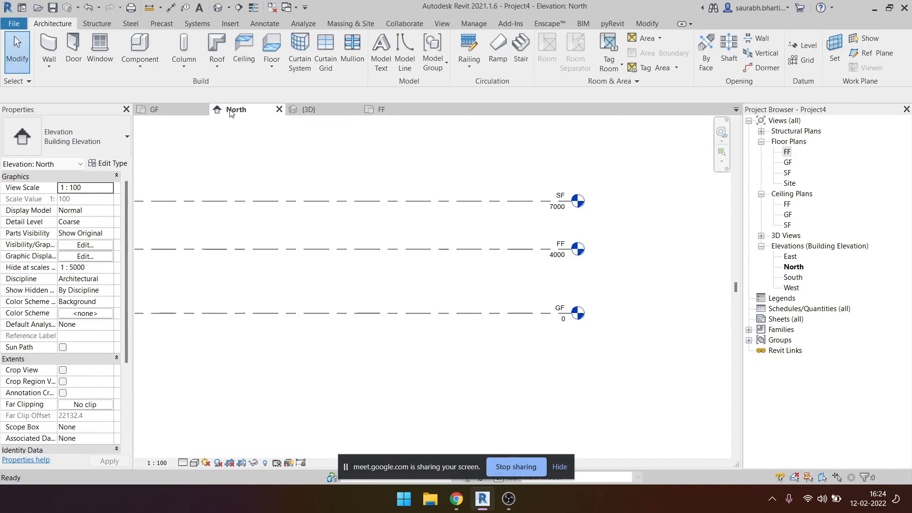
click(186, 112)
drag(315, 277, 399, 299)
double_click(788, 151)
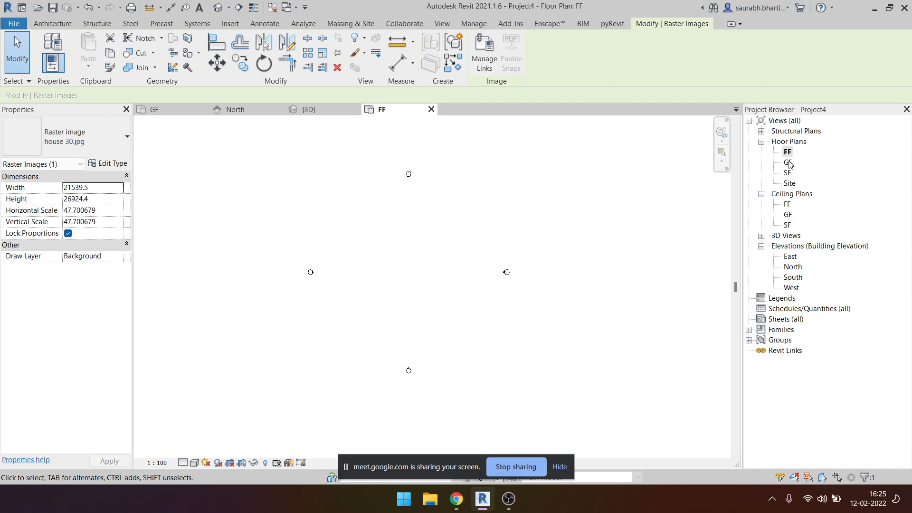
double_click(789, 162)
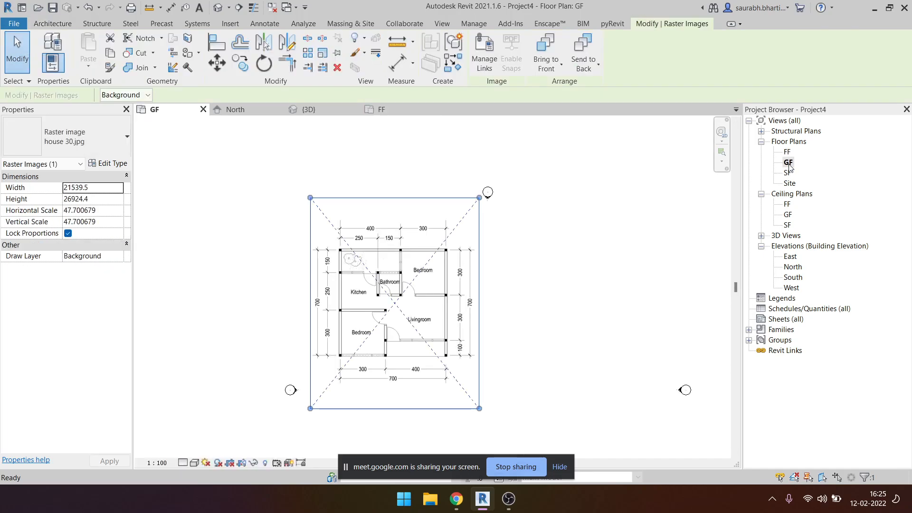
click(788, 164)
click(787, 156)
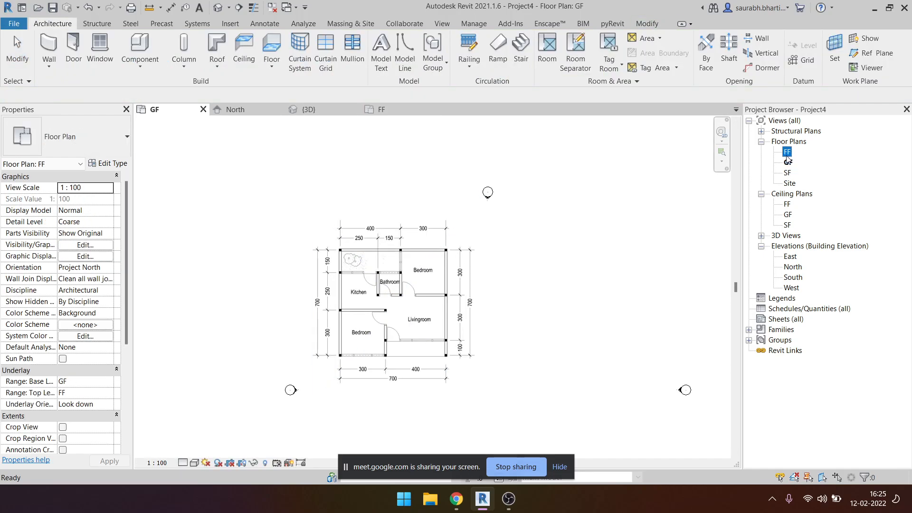
click(789, 173)
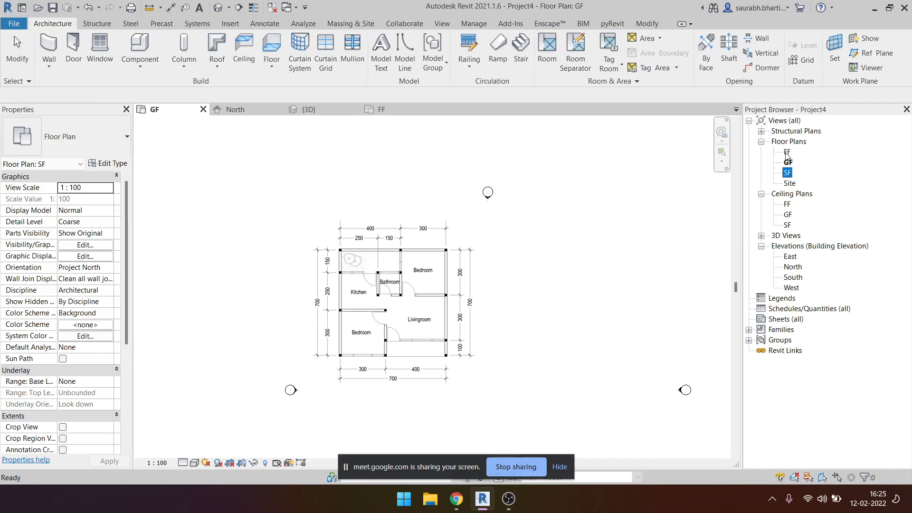
click(789, 163)
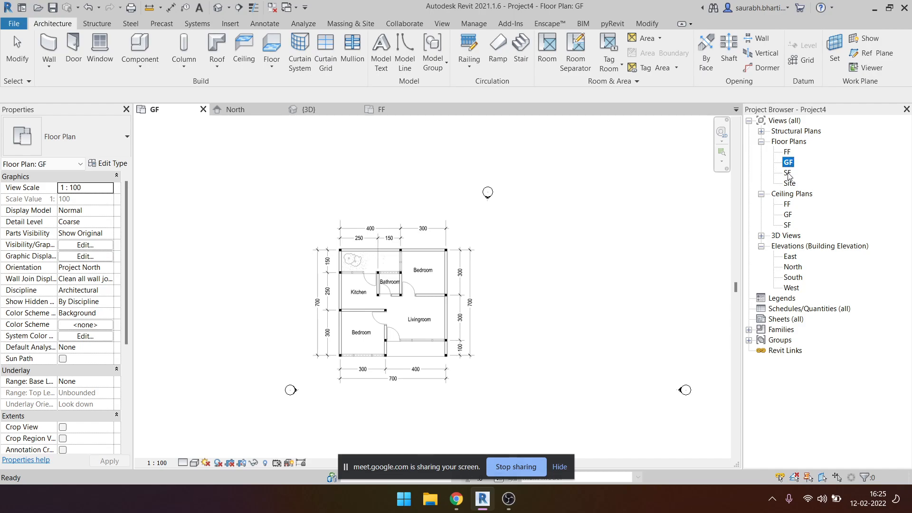
Open the North elevation and rename the GF level as 1. GF.
double_click(794, 268)
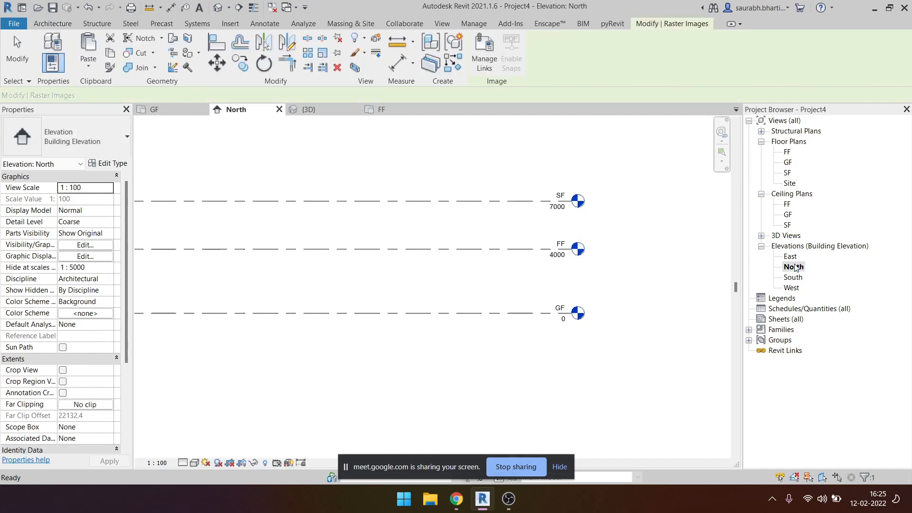
click(561, 312)
scroll(575, 309, up, 3)
click(580, 298)
click(578, 298)
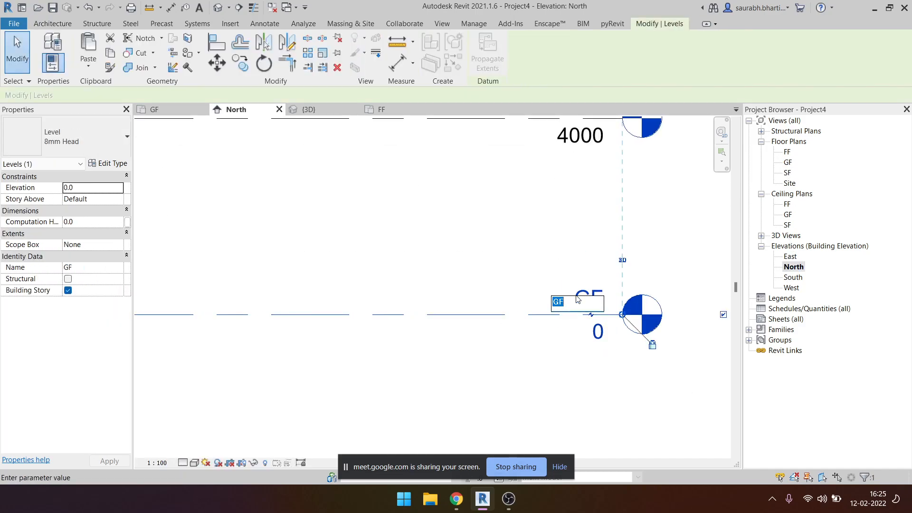
key(Left)
text(1.)
key(Return)
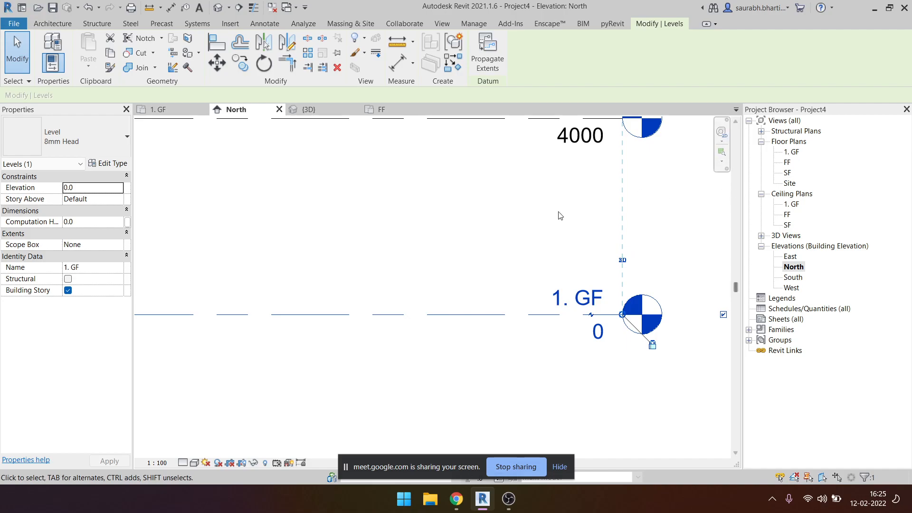
Rename the FF level as 2. FF in the North elevation.
middle_drag(563, 242, 562, 368)
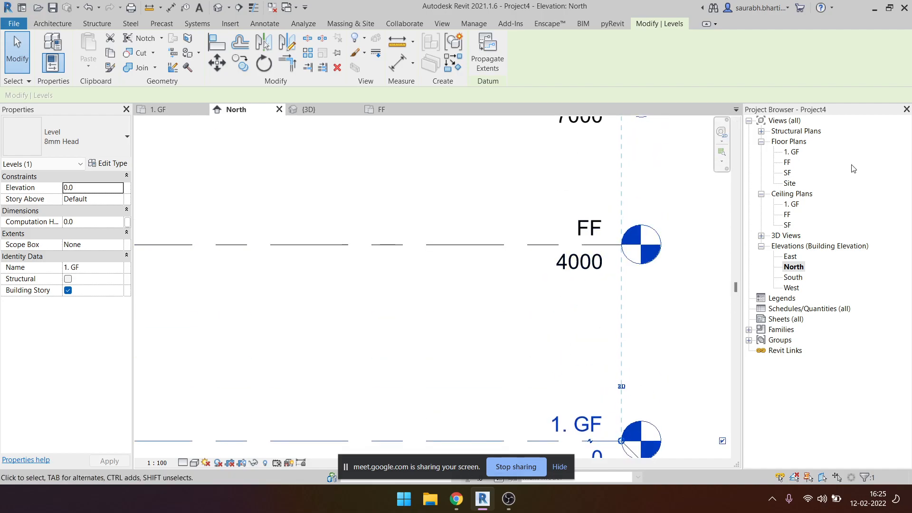
click(589, 229)
click(583, 230)
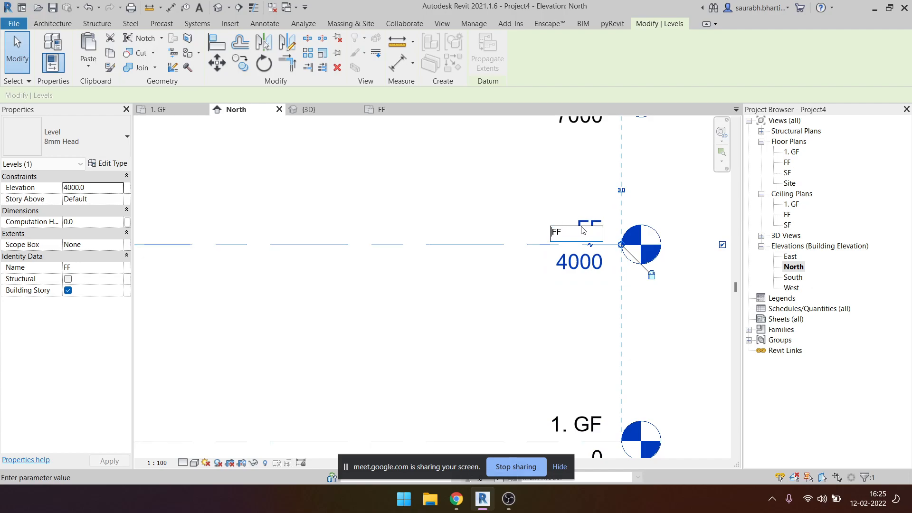
text(2.)
key(Return)
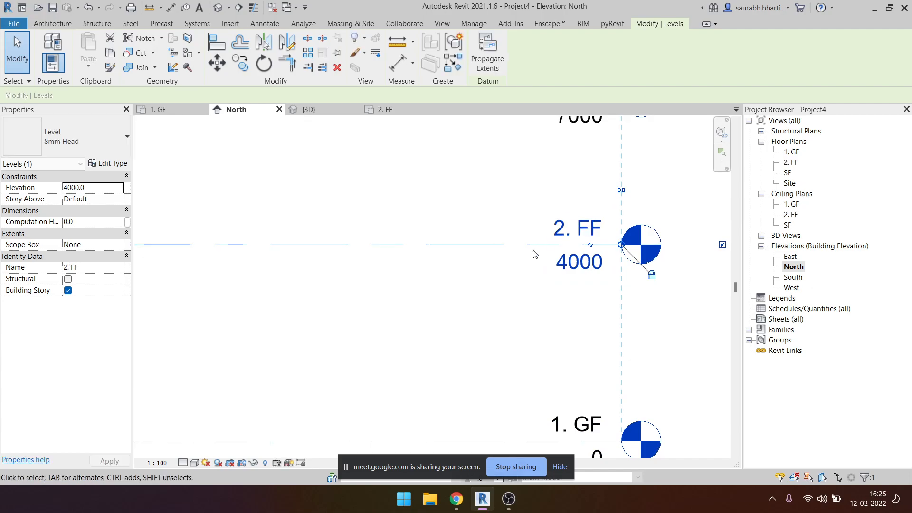
Rename the topmost level, SF, as 3.SF in the North elevation.
middle_drag(672, 147, 650, 232)
scroll(650, 232, up, 1)
click(573, 222)
click(573, 221)
key(Home)
text(3.)
key(Return)
Rename the middle level as 4. FF to test how number prefixes reorder the floor plan list.
click(555, 223)
click(534, 223)
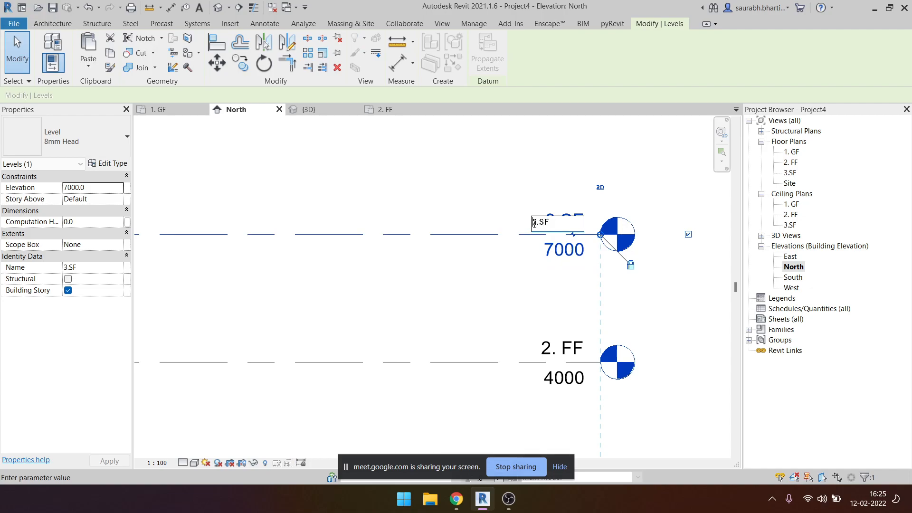
click(534, 362)
click(551, 349)
click(539, 352)
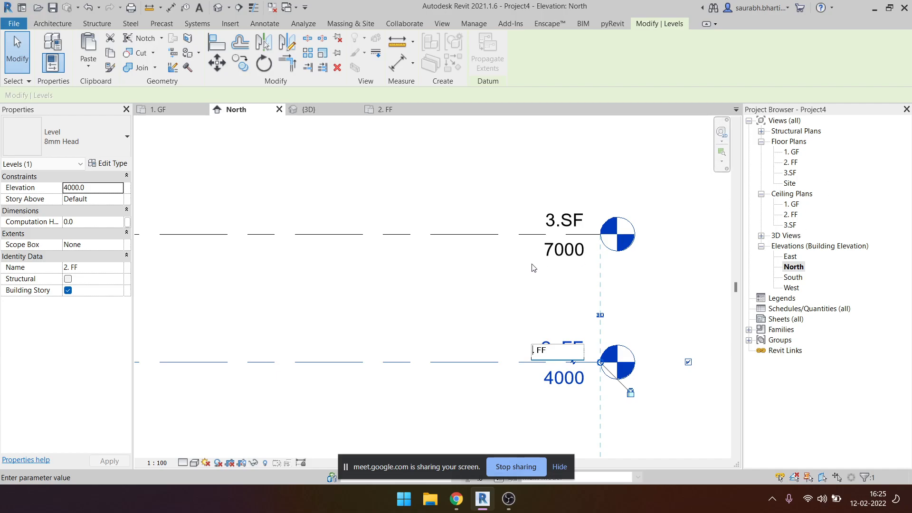
key(Return)
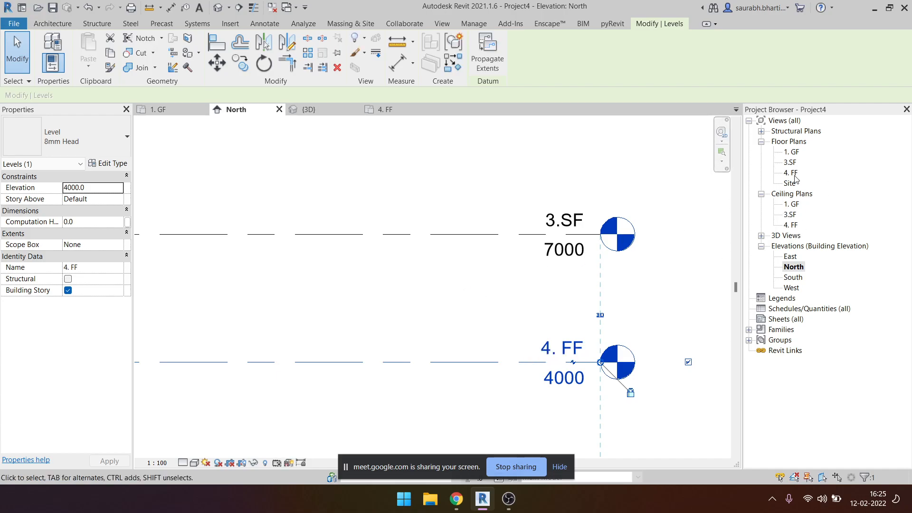
Rename the topmost level as 2.SF to test its place in the floor plan list.
double_click(551, 220)
key(Home)
text(2)
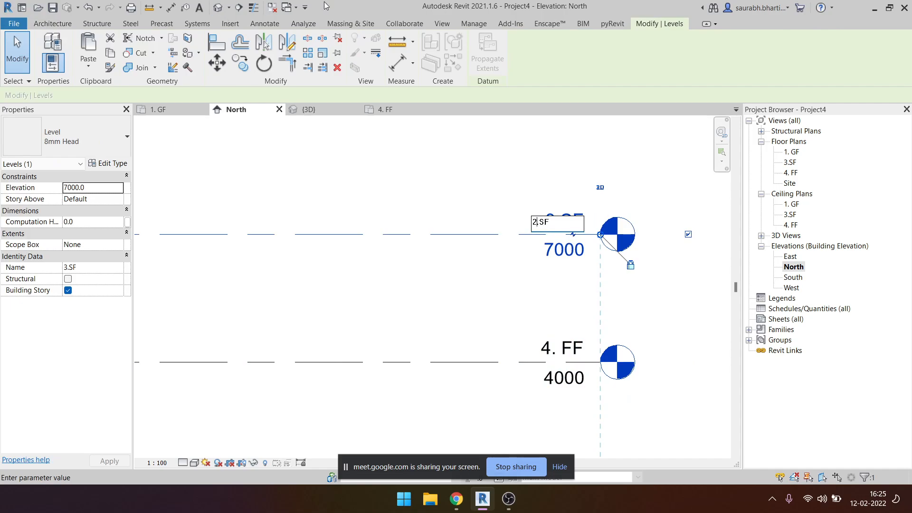
key(Return)
key(Escape)
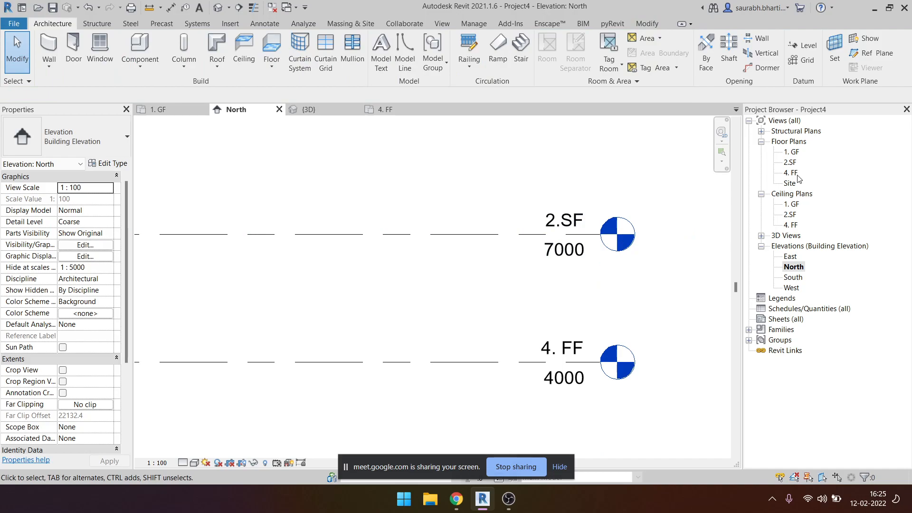
Restore the topmost level's name to 3.SF.
middle_drag(552, 332, 548, 250)
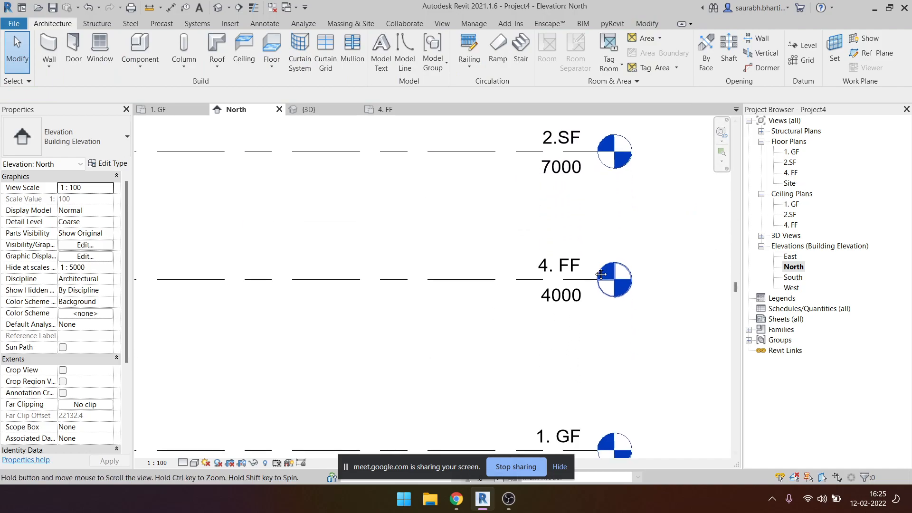
click(549, 250)
click(561, 138)
click(561, 139)
click(536, 139)
key(BackSpace)
text(3.SF)
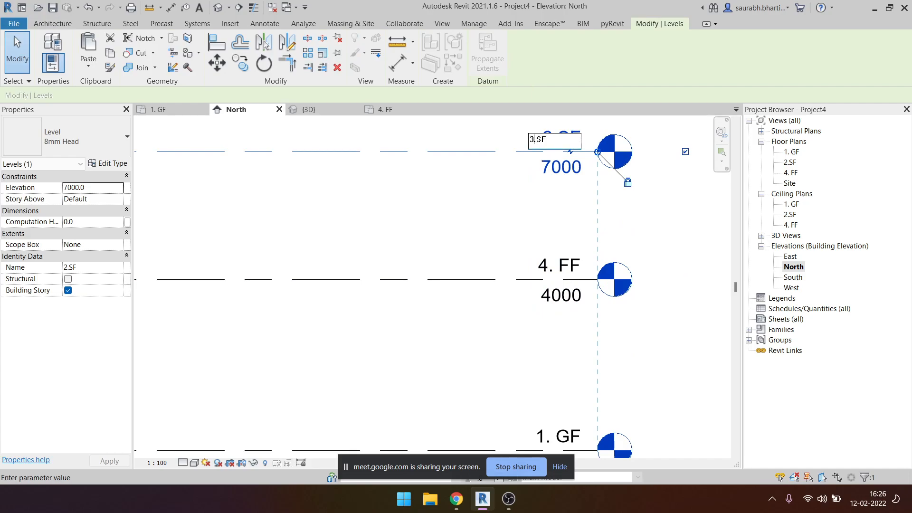
key(Return)
Restore the middle level's name to 2. FF and deselect it.
click(539, 268)
click(540, 268)
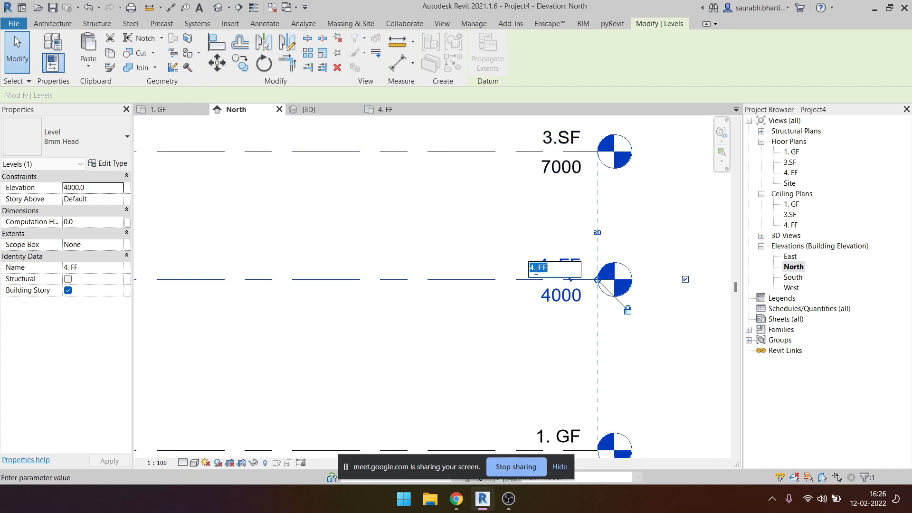
click(536, 268)
key(Return)
scroll(570, 279, down, 2)
key(Escape)
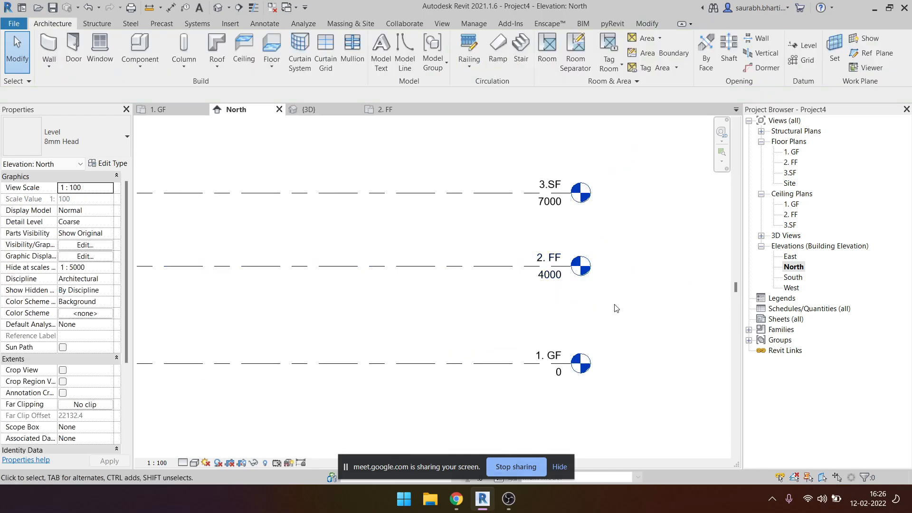
Open the 1. GF floor plan and start the Wall tool with the Generic - 320mm type.
double_click(792, 152)
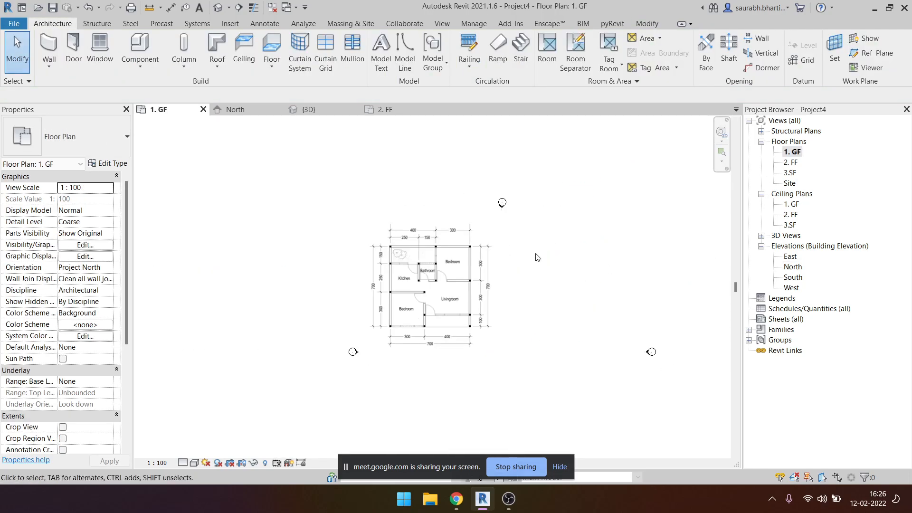
click(474, 280)
scroll(471, 300, up, 2)
scroll(496, 330, up, 1)
drag(463, 302, 426, 296)
scroll(338, 322, down, 2)
click(458, 270)
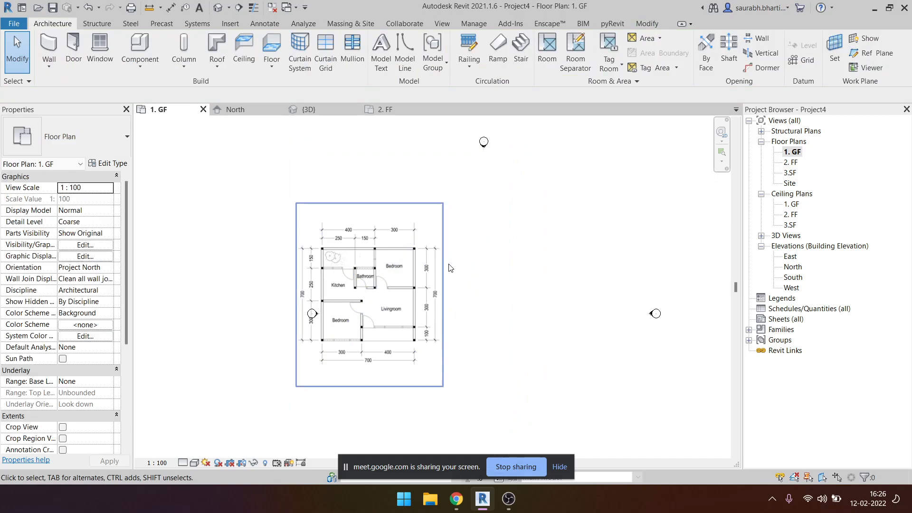
click(49, 48)
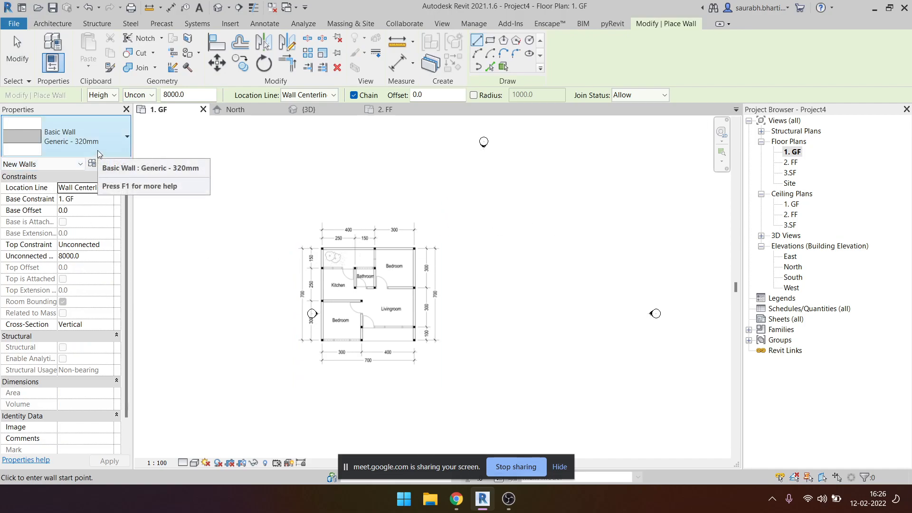
click(451, 249)
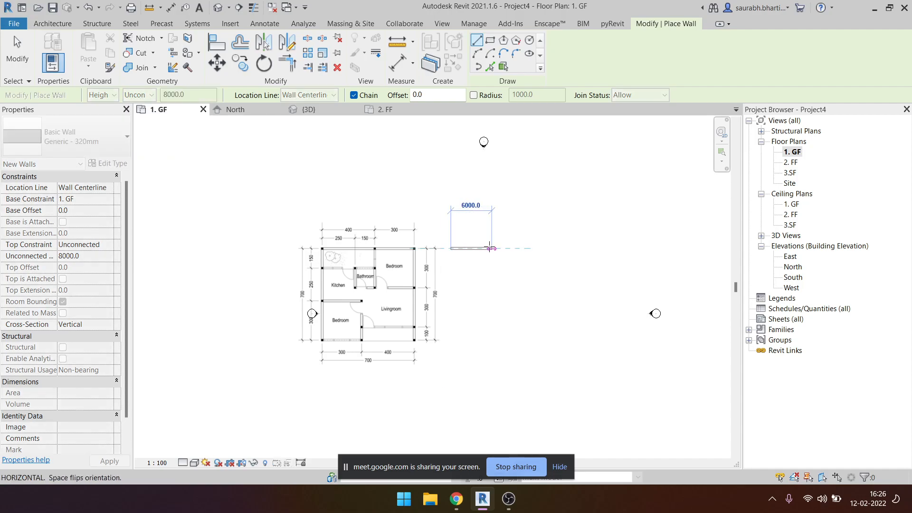
scroll(508, 249, up, 2)
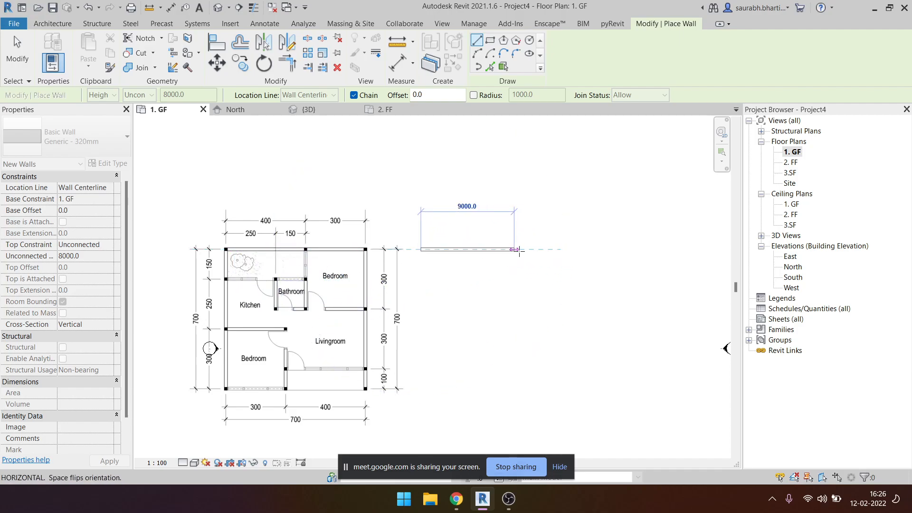
scroll(463, 249, up, 3)
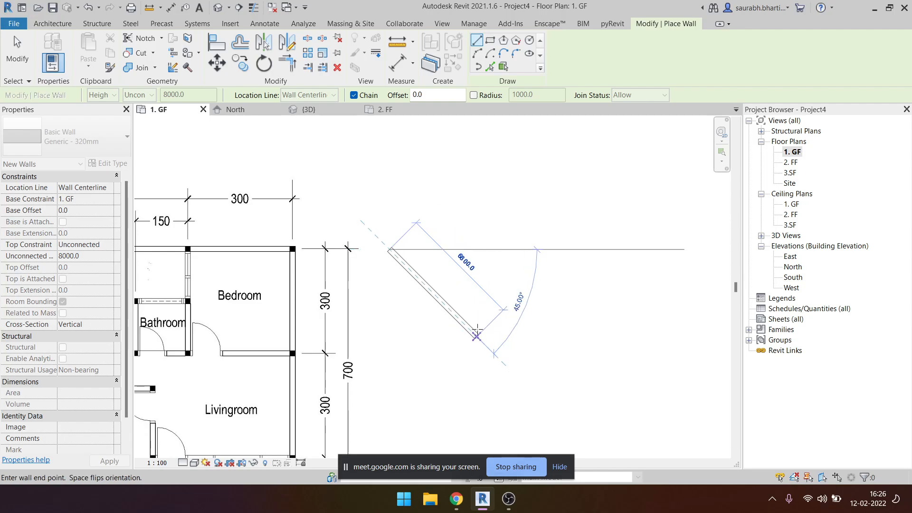
key(Escape)
Draw a horizontal Generic - 320mm wall 4000 mm long beside the house plan image, finish the command and select the wall.
click(395, 247)
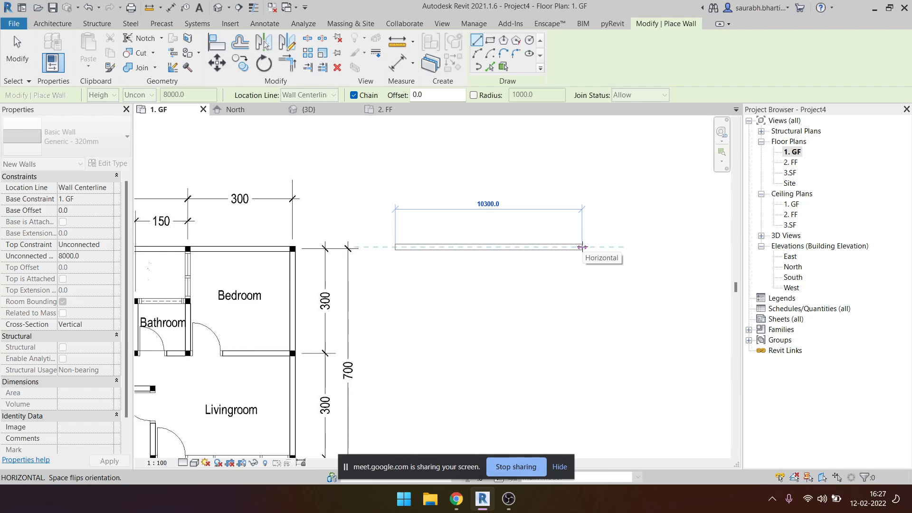
text(4000)
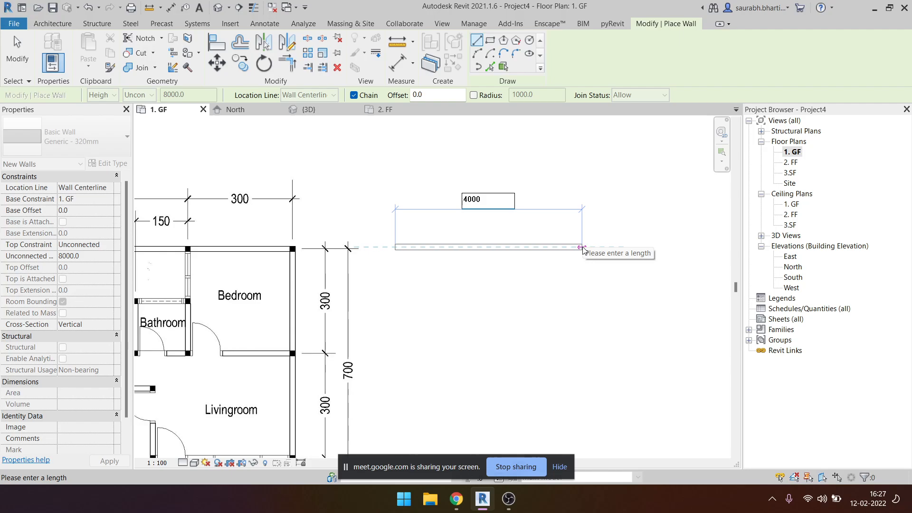
key(Return)
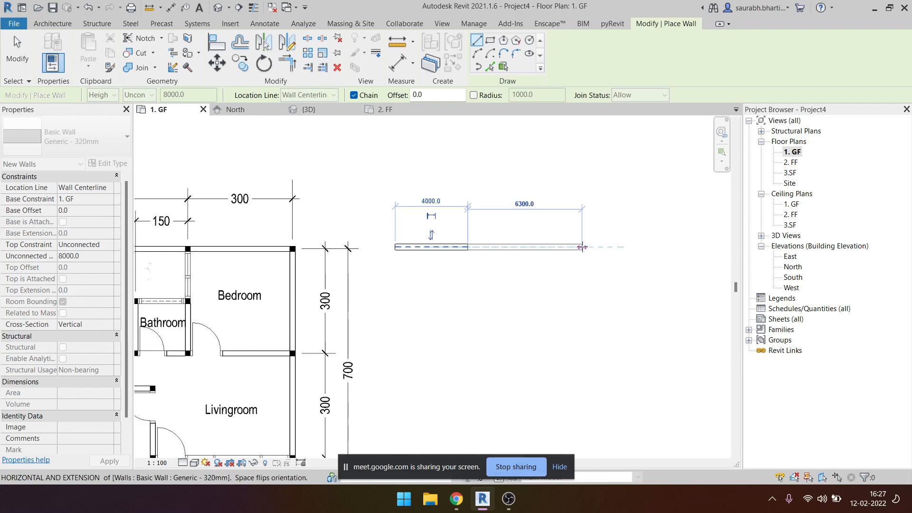
key(Escape)
key(Escape)
middle_drag(435, 284, 499, 262)
click(487, 224)
scroll(476, 240, down, 3)
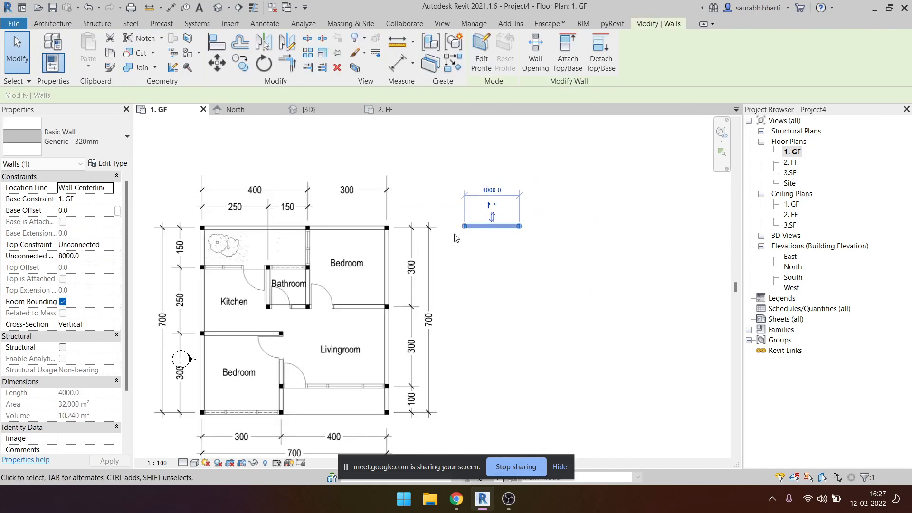
scroll(330, 194, up, 1)
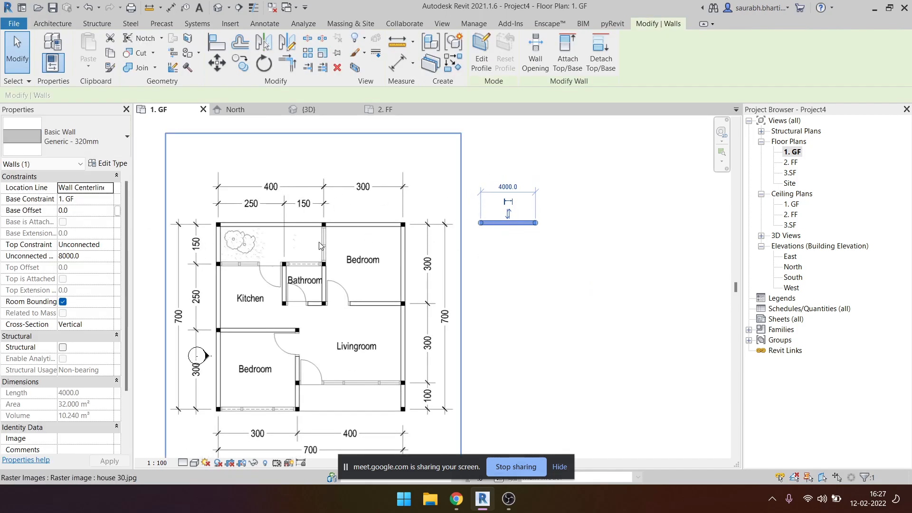
click(540, 271)
click(527, 223)
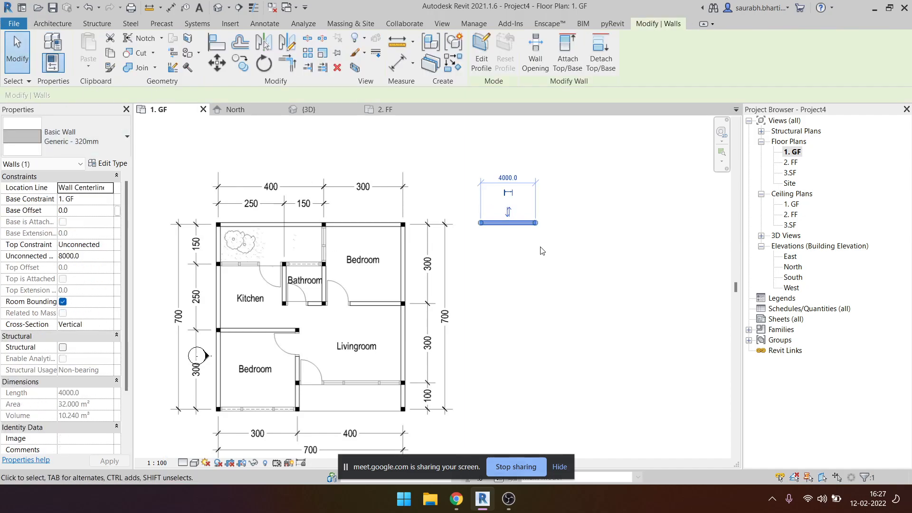
Draw a 1500 mm long vertical Generic - 320mm wall downward from the right end of the existing 4000 mm wall.
click(64, 27)
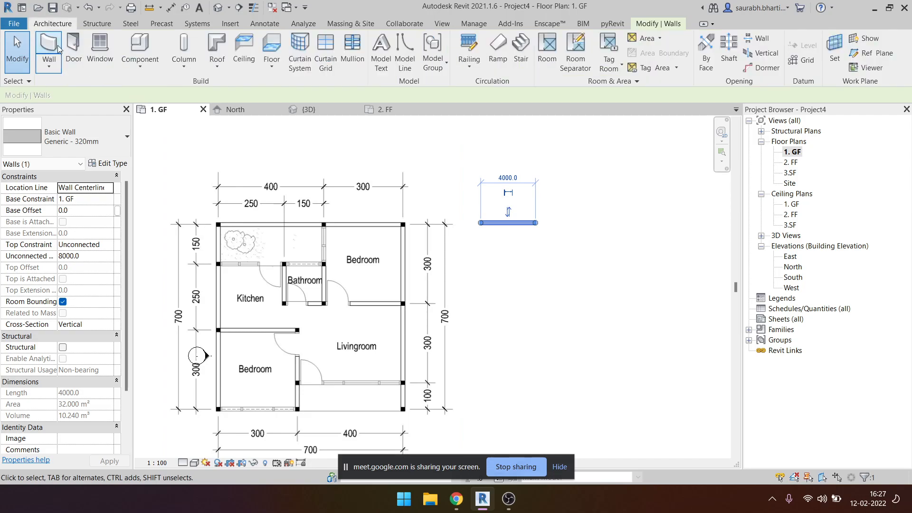
click(58, 44)
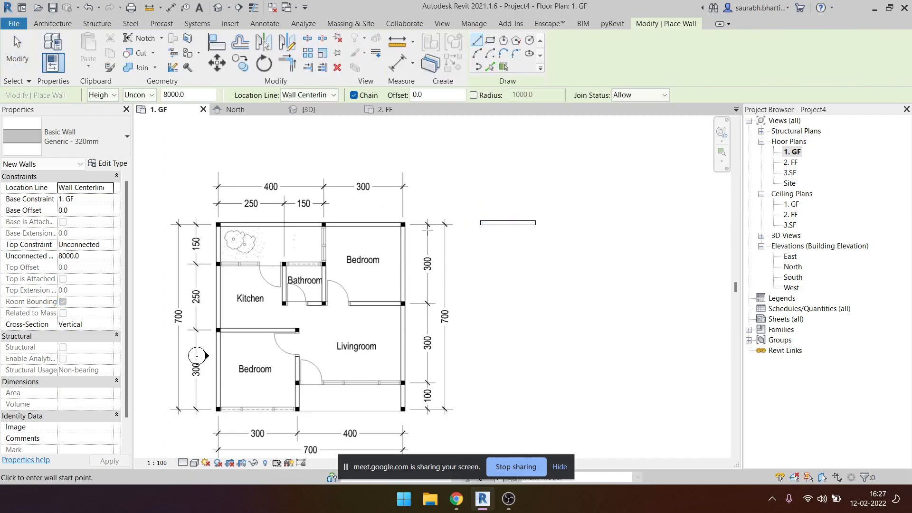
scroll(537, 220, up, 3)
click(539, 219)
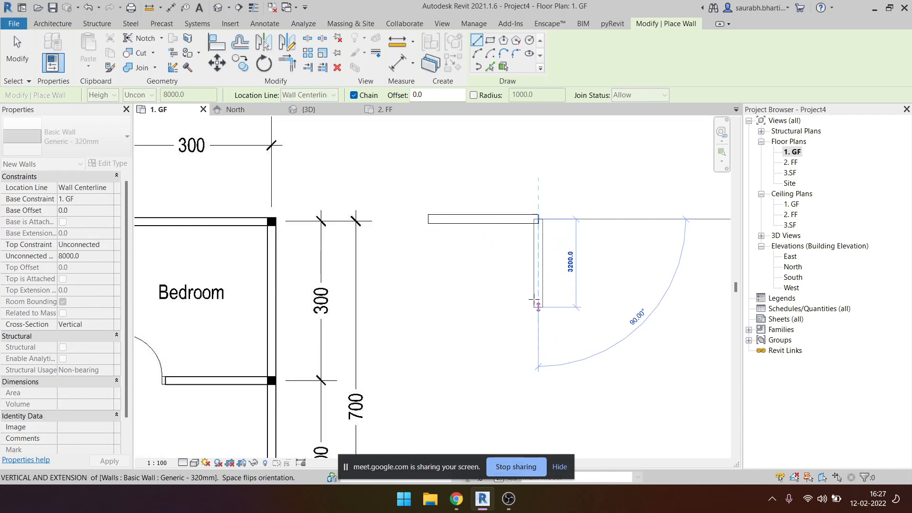
scroll(538, 245, up, 5)
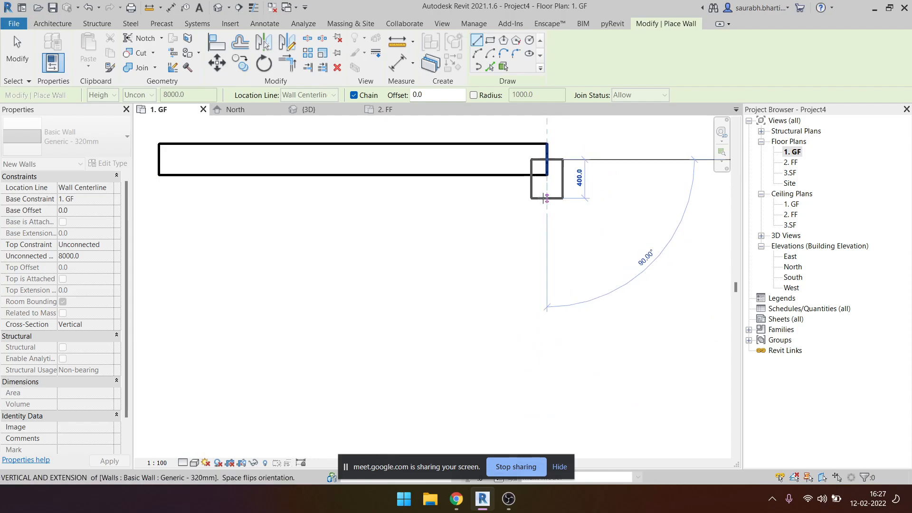
scroll(544, 217, down, 3)
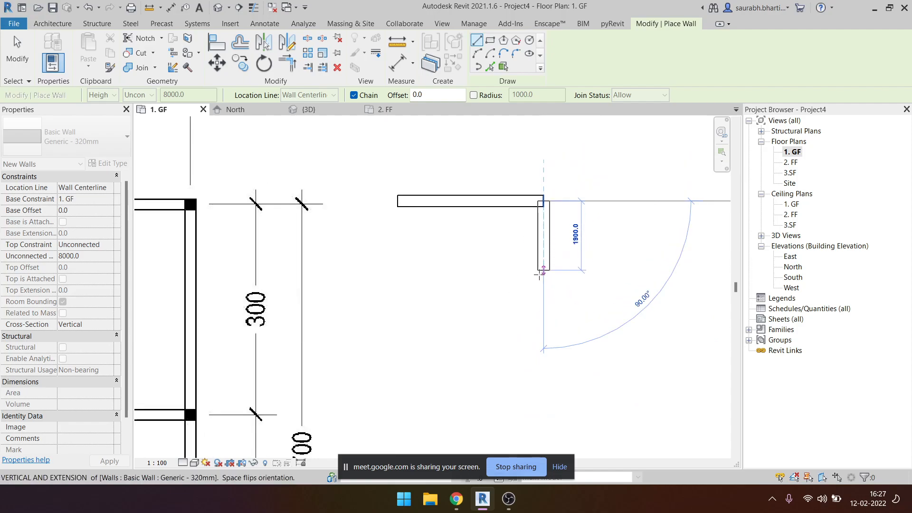
scroll(539, 328, down, 3)
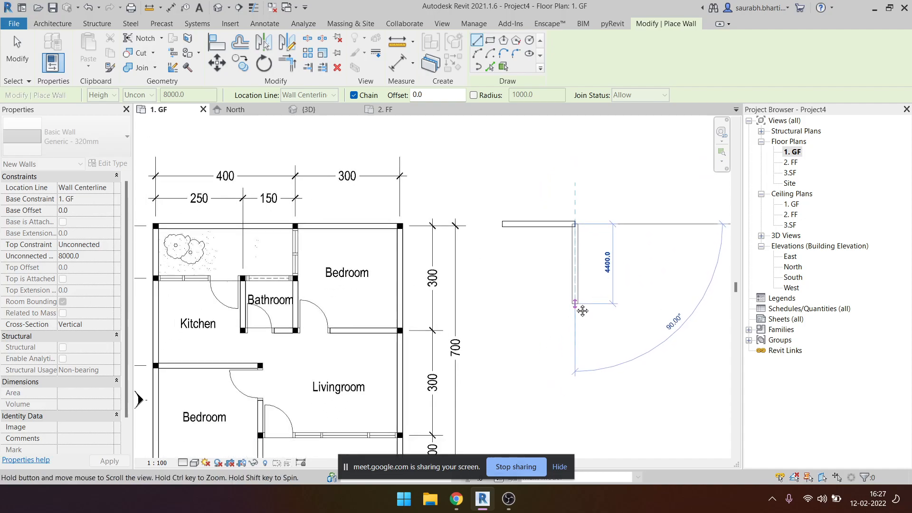
scroll(579, 306, down, 1)
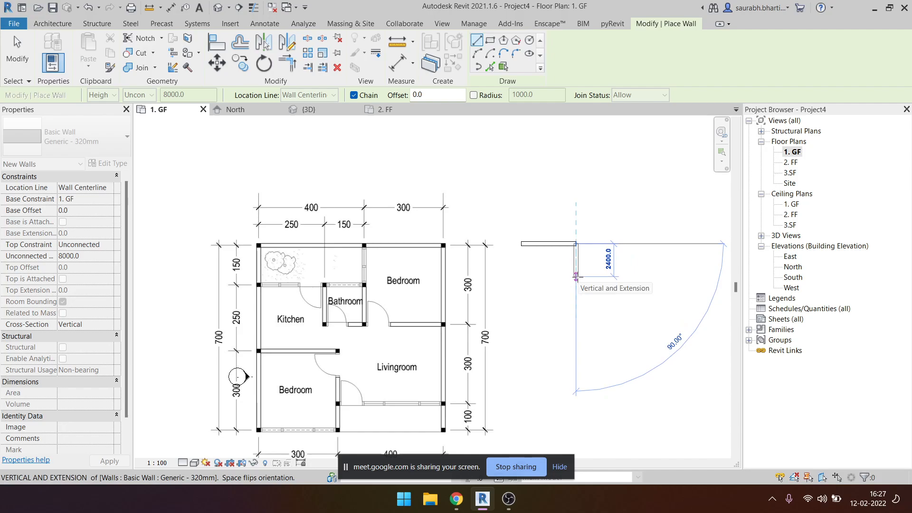
text(1550)
key(BackSpace)
key(BackSpace)
text(00)
key(Return)
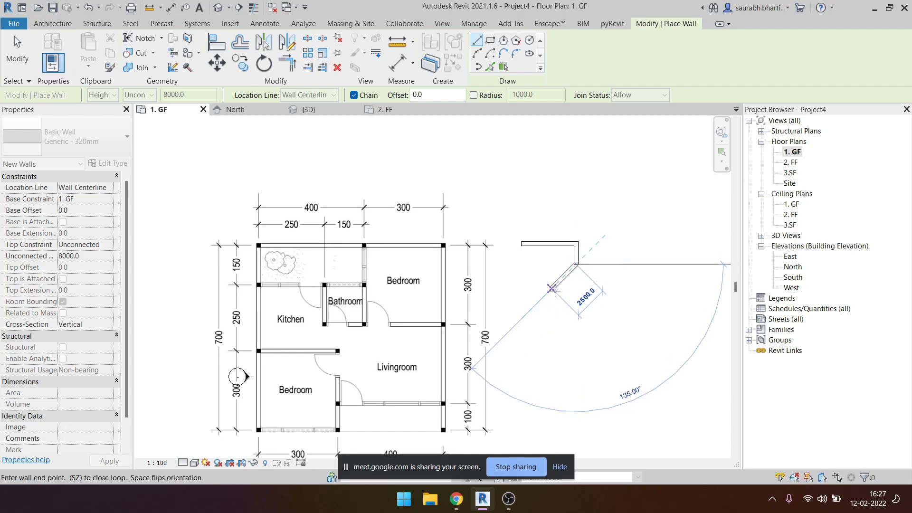
Close the walls into a rectangle with a 4000 mm lower wall and a left wall, and end the Wall command.
scroll(536, 257, up, 1)
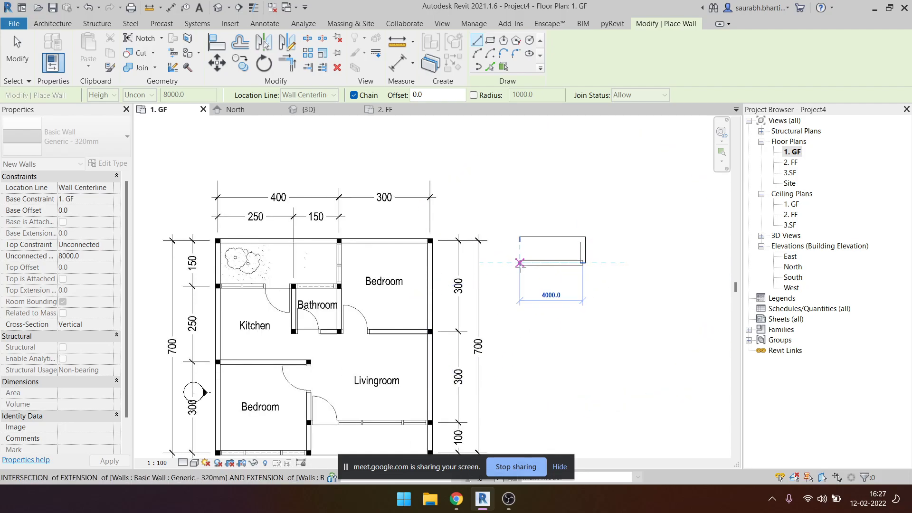
key(Escape)
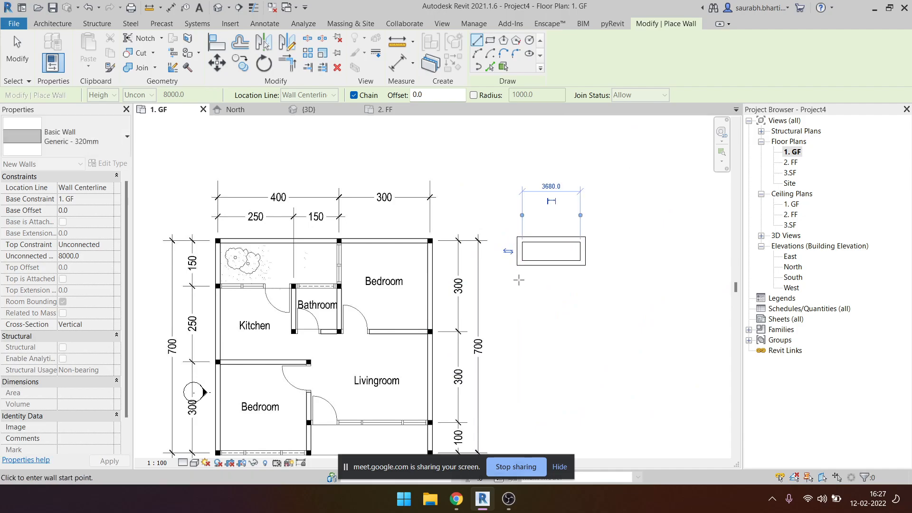
key(Escape)
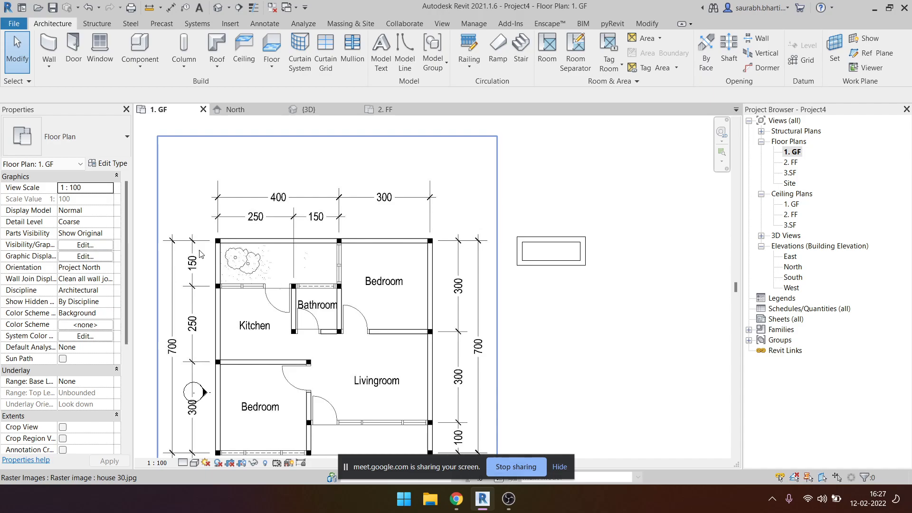
Add an aligned dimension between the centerlines of the rectangle's two short walls, placed above the rectangle.
key(d)
key(i)
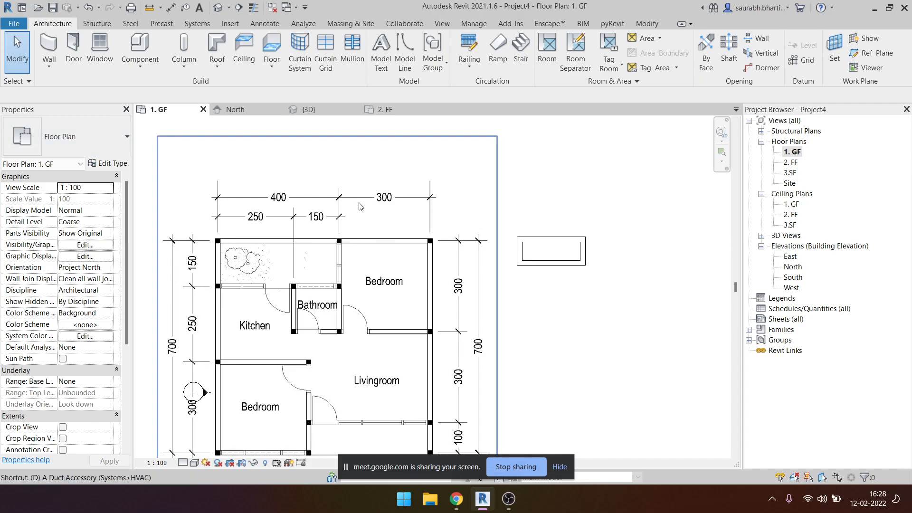
click(162, 96)
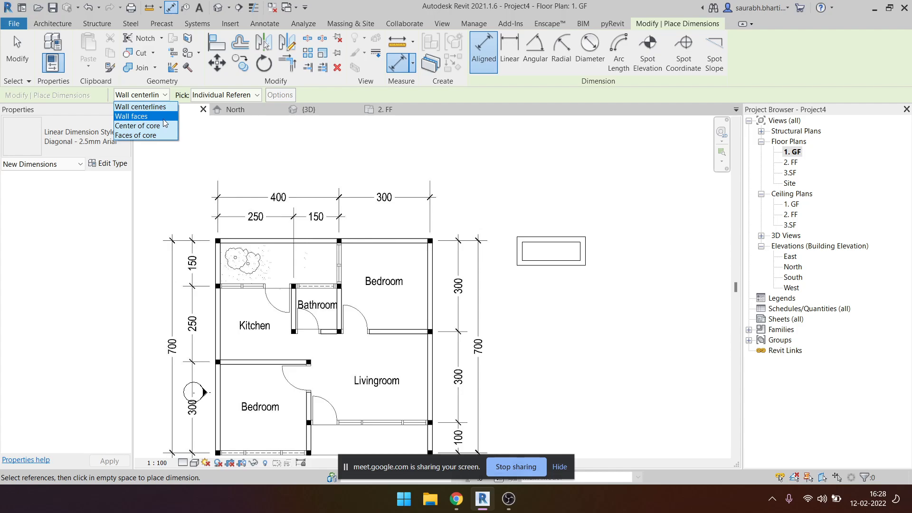
click(166, 95)
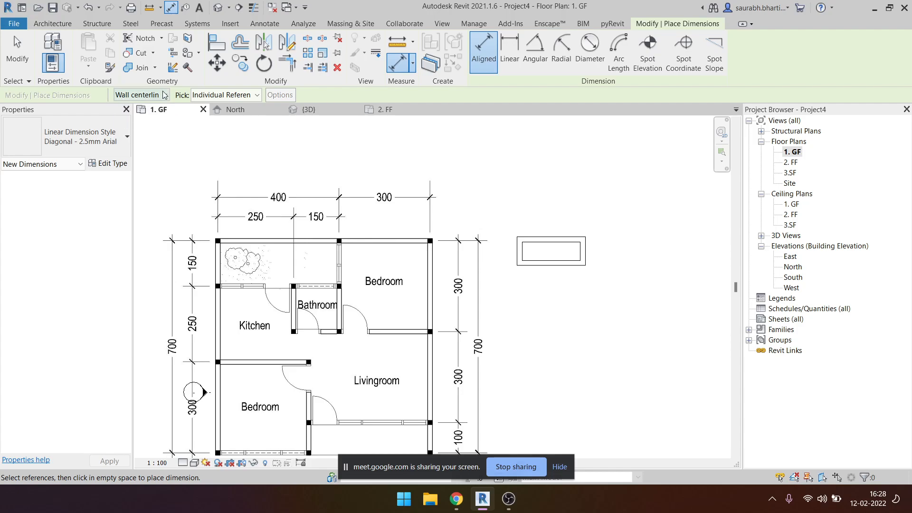
scroll(505, 247, up, 3)
click(504, 256)
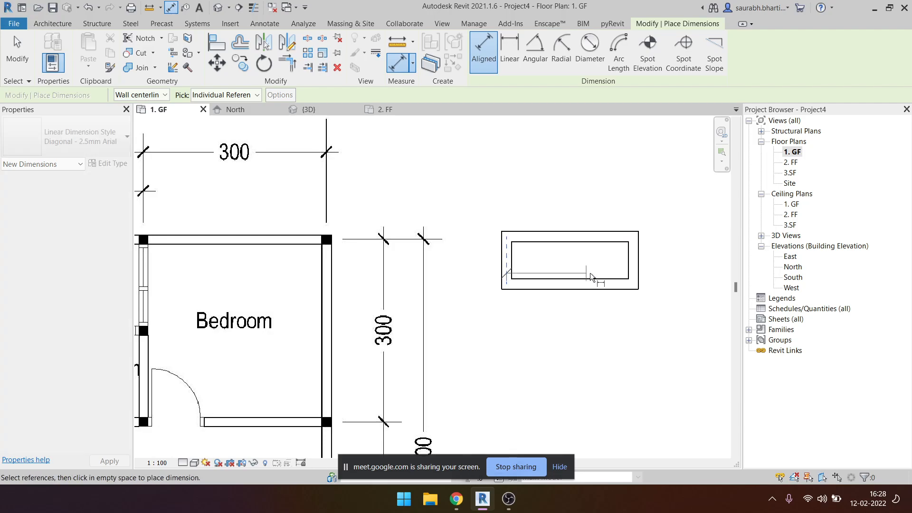
click(643, 274)
click(647, 210)
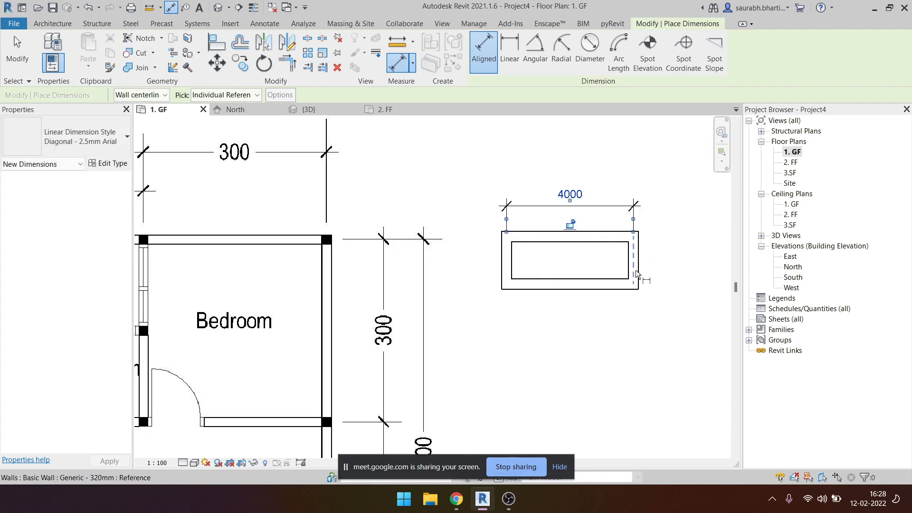
Switch the dimension reference to Wall faces and dimension between the short walls' inner faces, placed below the rectangle.
scroll(527, 244, down, 1)
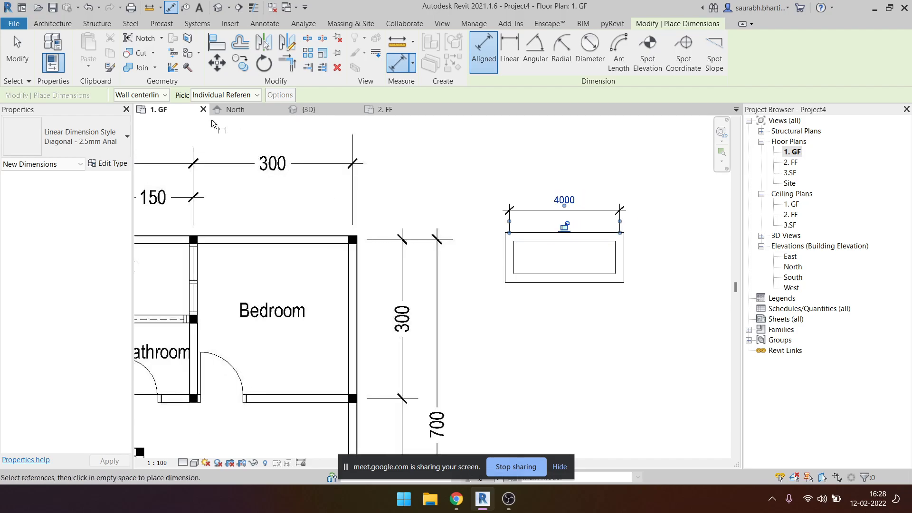
scroll(518, 251, down, 2)
click(144, 96)
click(154, 123)
click(515, 259)
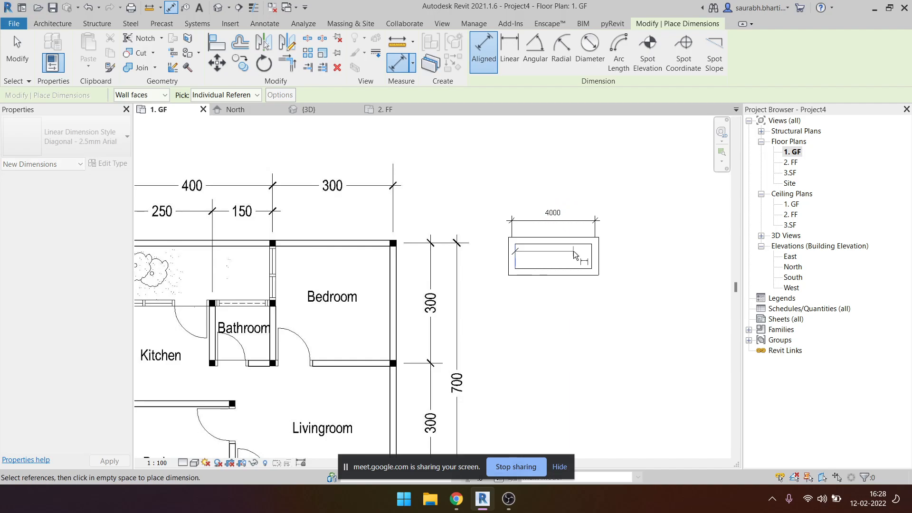
click(592, 260)
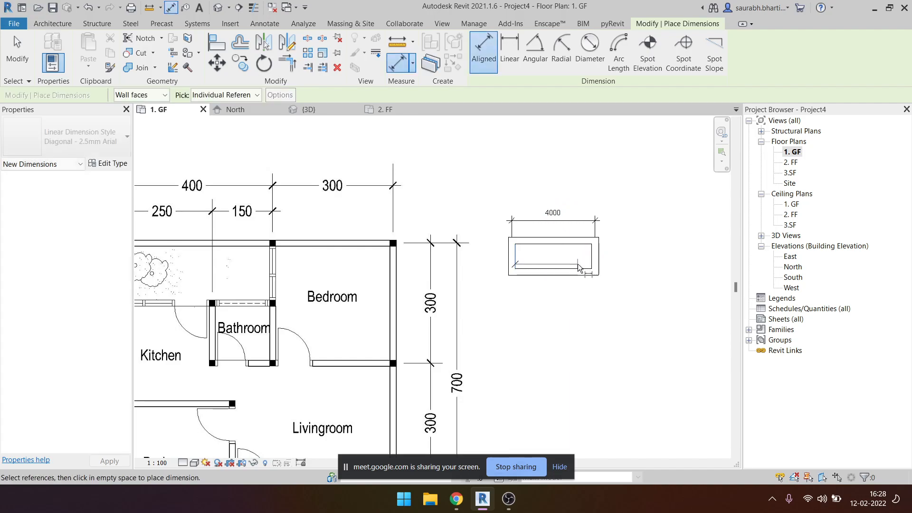
click(553, 312)
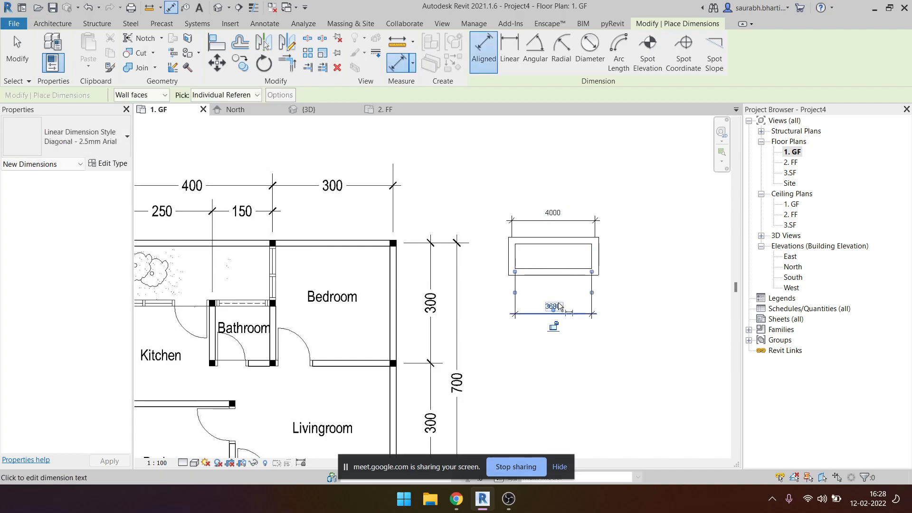
Dimension between the inner faces of the two long walls to the right of the rectangle and end the command.
click(565, 244)
click(568, 269)
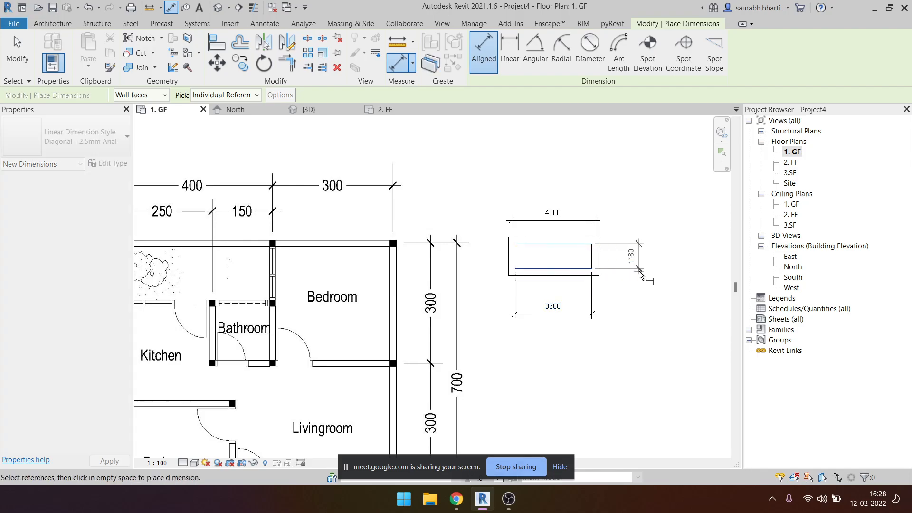
click(639, 259)
scroll(622, 304, down, 2)
scroll(627, 278, up, 3)
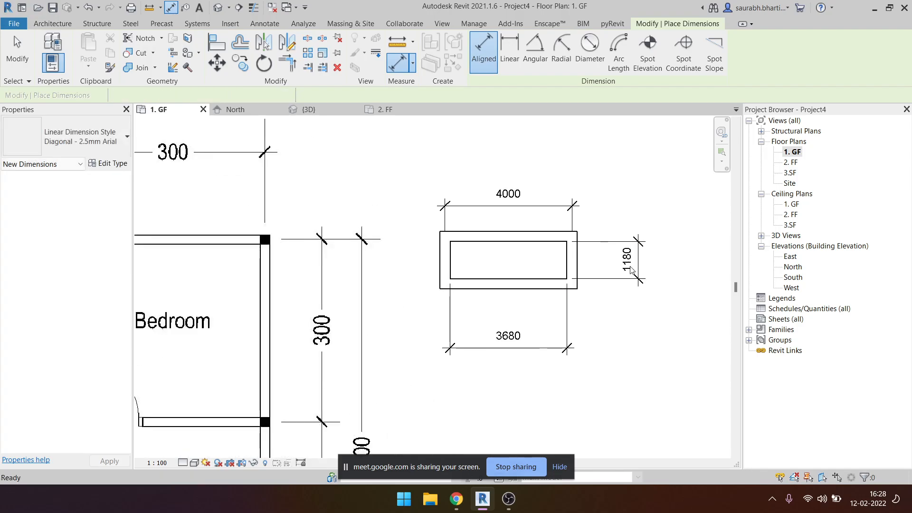
key(Escape)
Select the whole chain of four connected rectangle walls at once and clear the selection.
scroll(476, 286, down, 3)
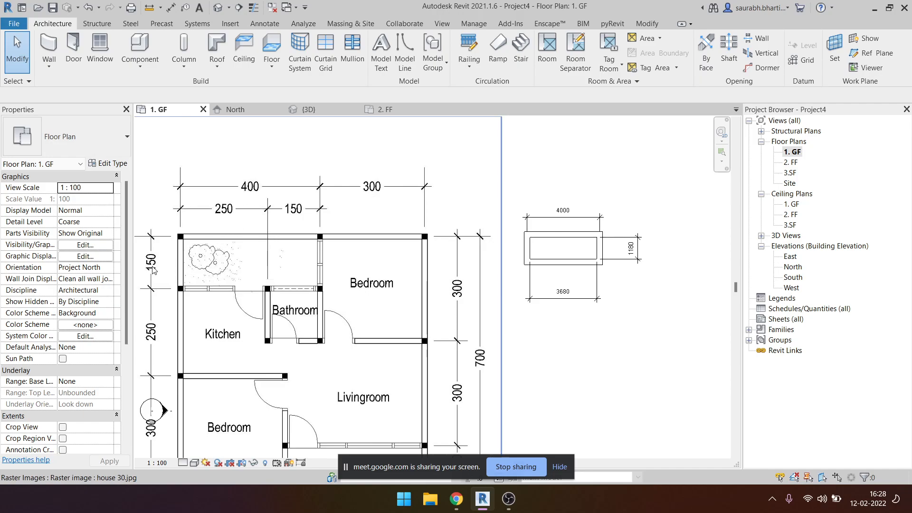
middle_drag(587, 318, 583, 327)
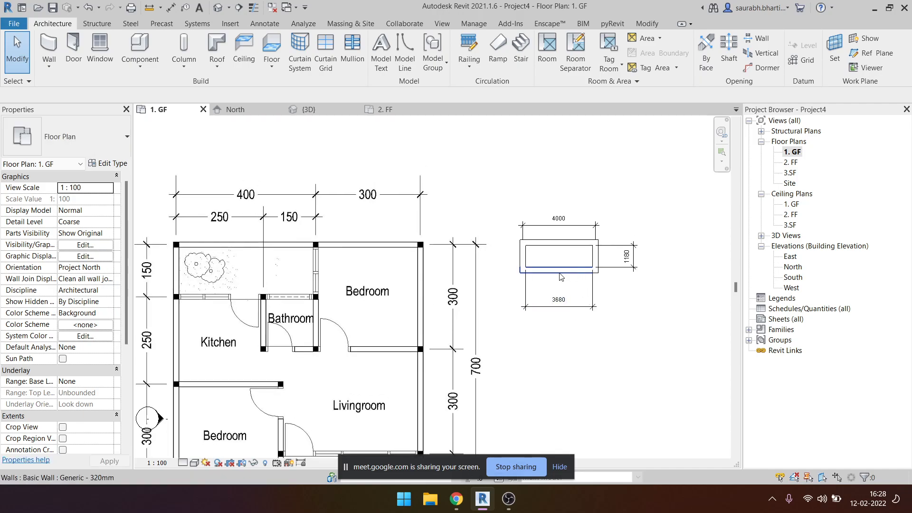
scroll(593, 266, up, 3)
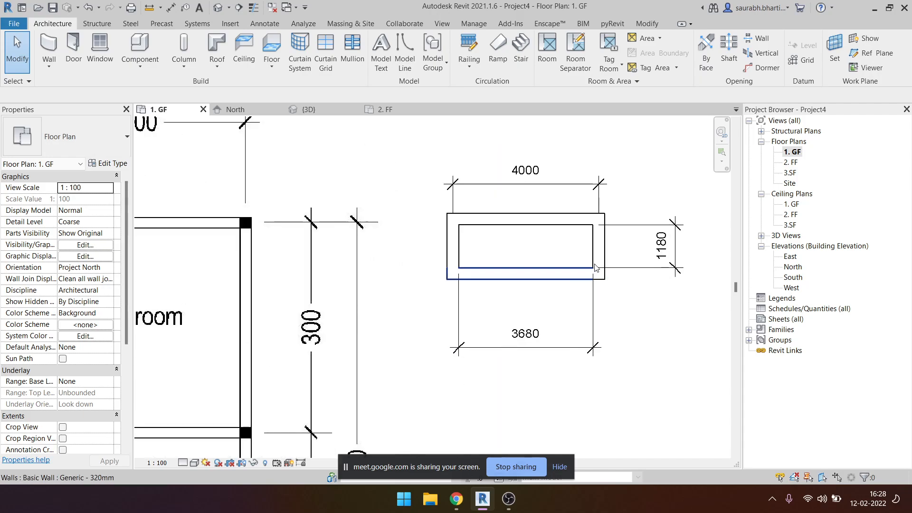
click(582, 220)
key(Tab)
click(593, 226)
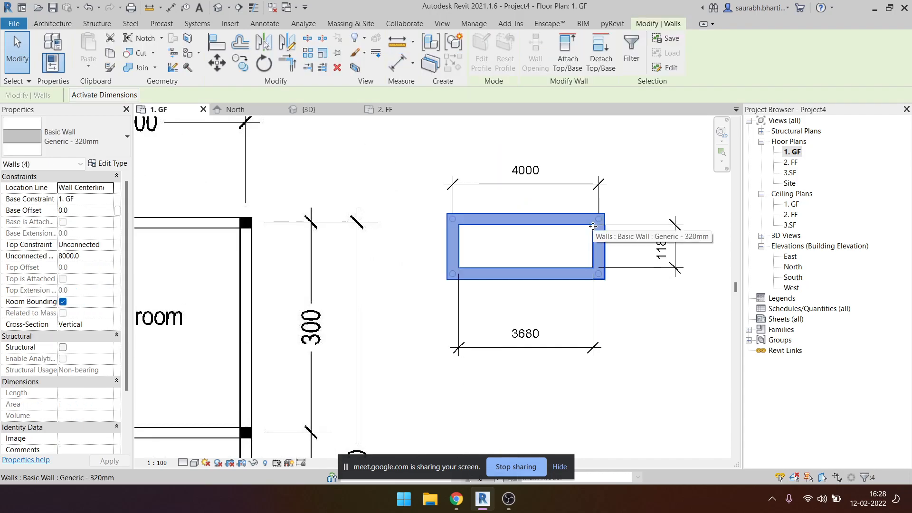
click(553, 256)
scroll(555, 259, down, 3)
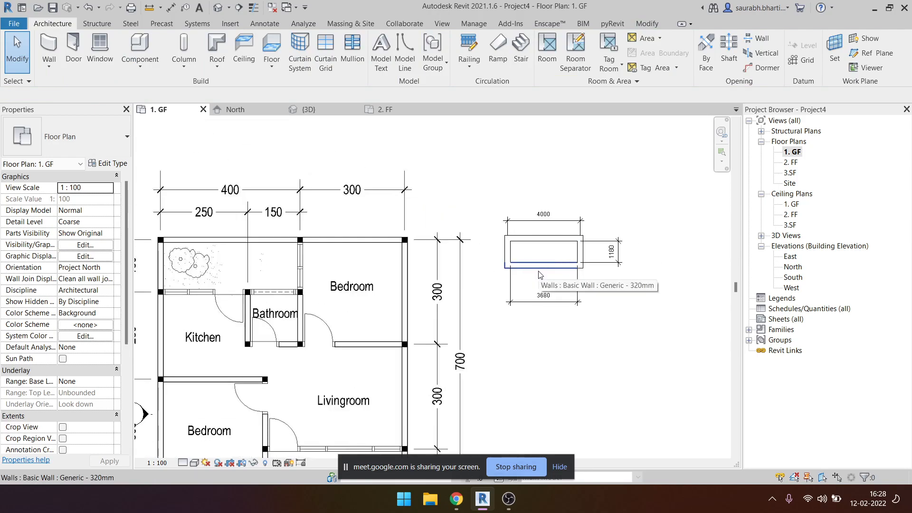
Change the rectangle's lower wall to the Interior - Blockwork 140 type, check the wall and leave it deselected.
middle_drag(558, 277, 546, 282)
scroll(551, 266, up, 2)
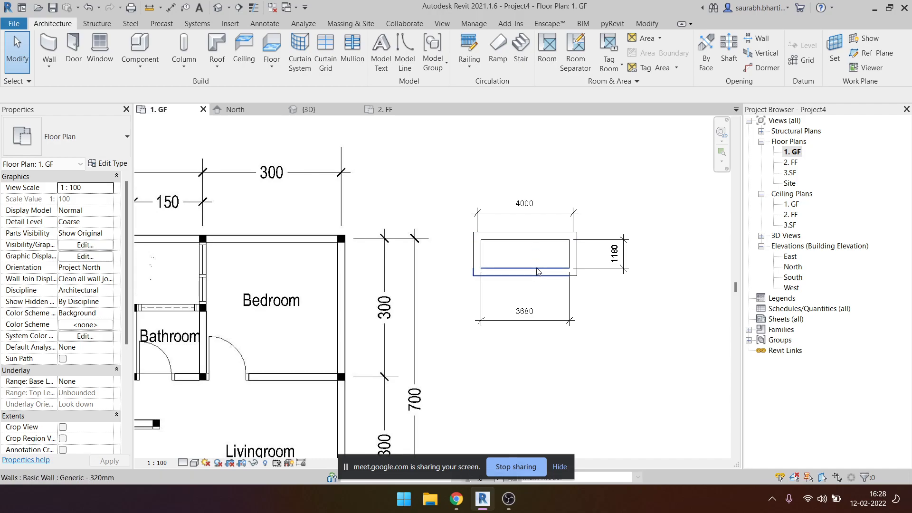
scroll(536, 267, down, 1)
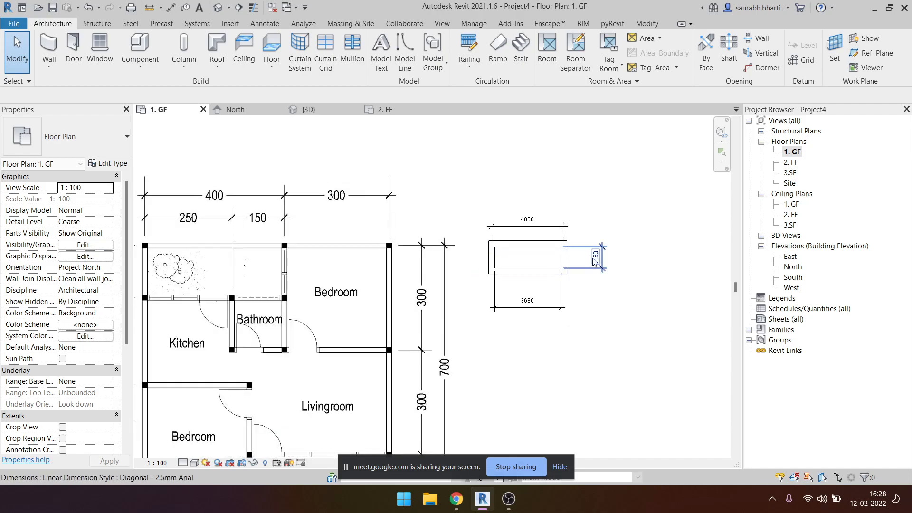
click(531, 274)
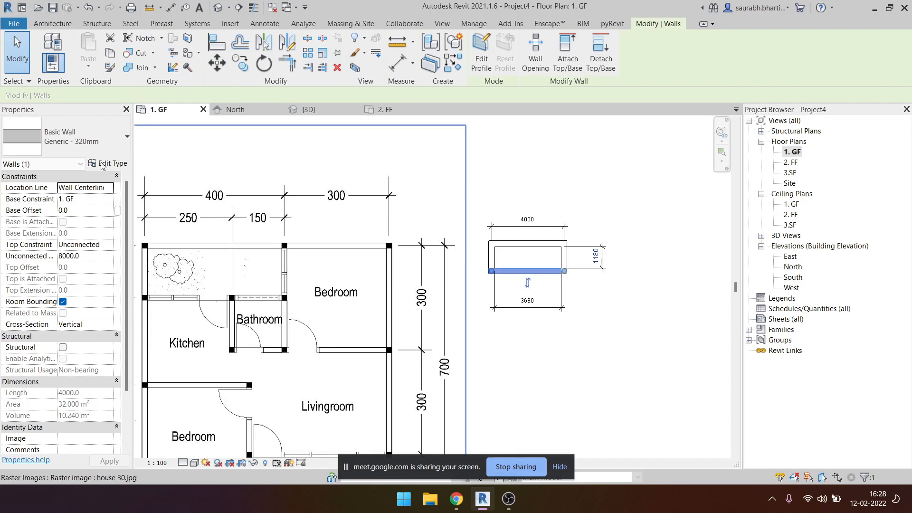
click(92, 137)
scroll(83, 271, down, 2)
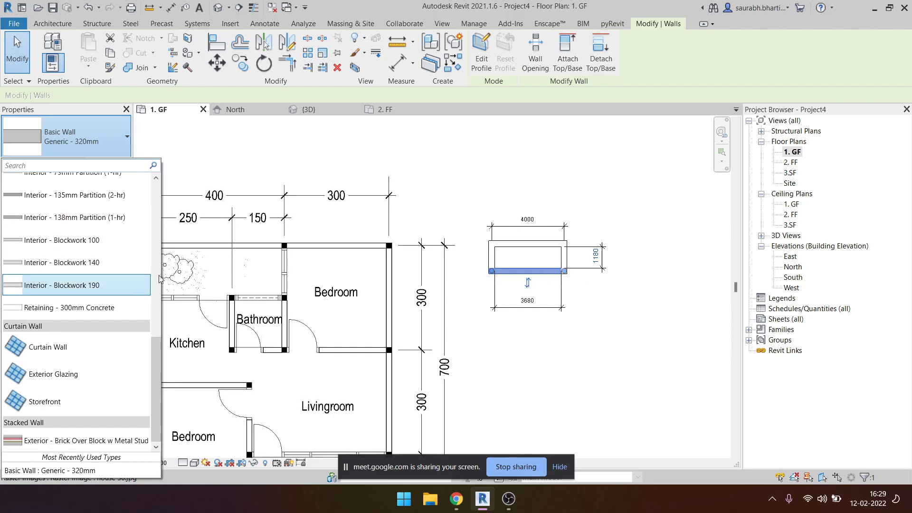
click(76, 263)
click(536, 364)
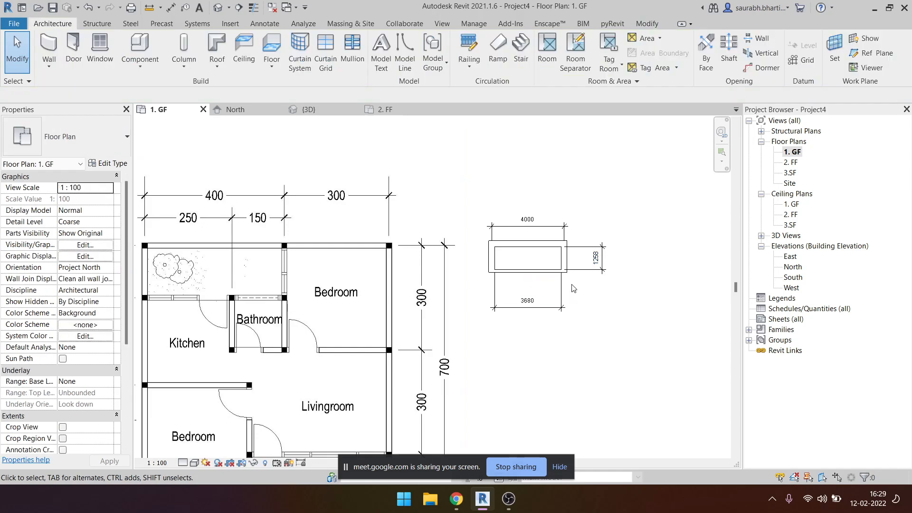
scroll(576, 285, up, 3)
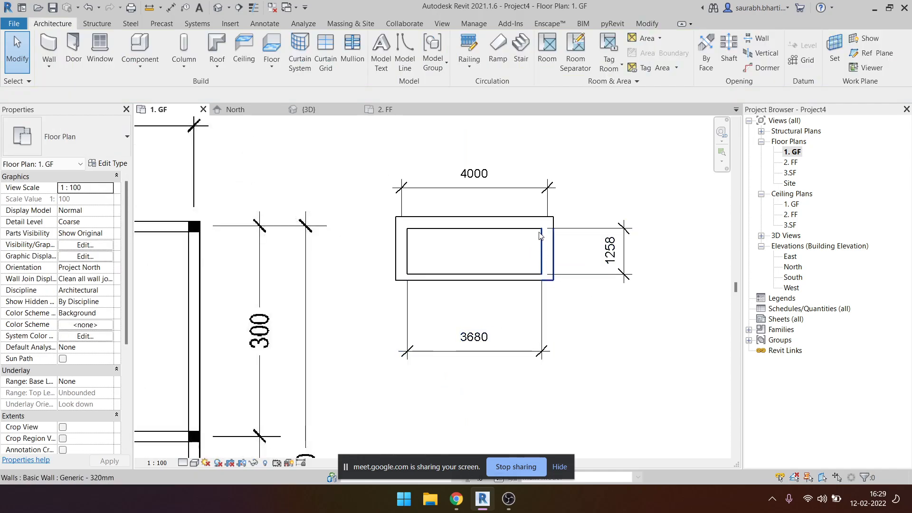
click(523, 278)
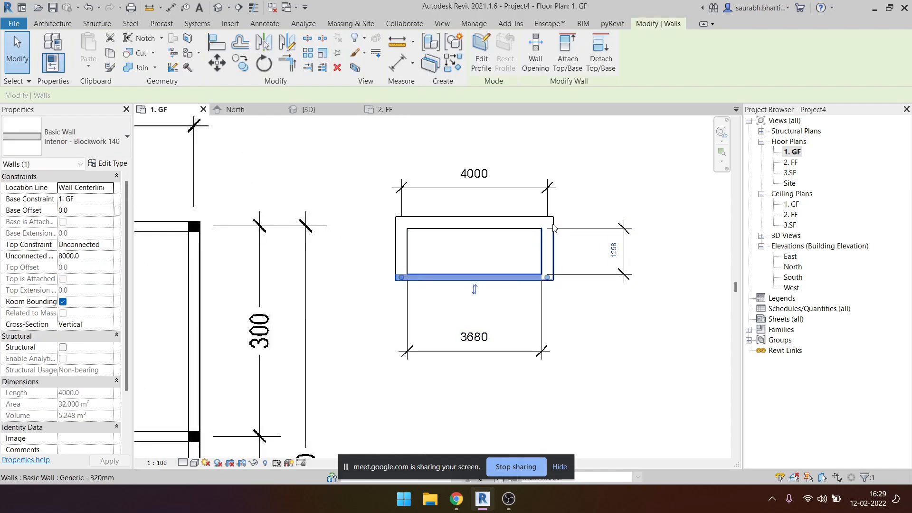
click(556, 306)
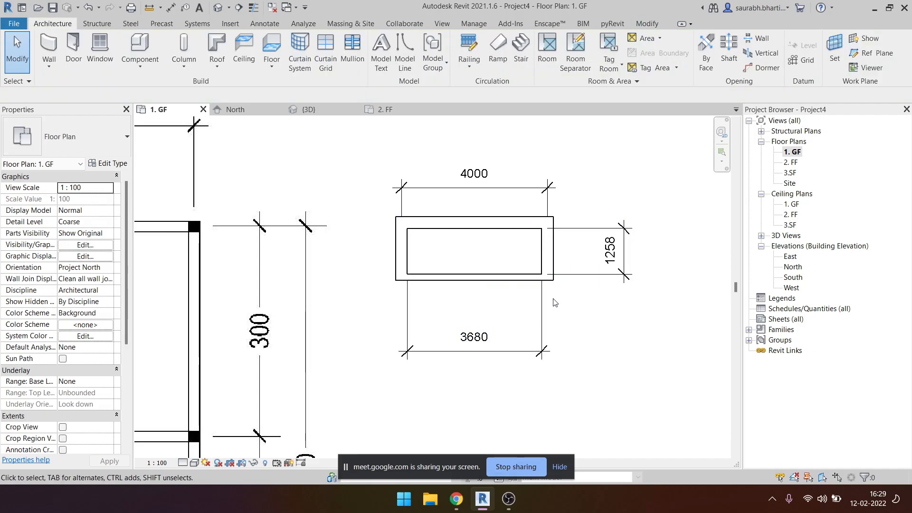
click(502, 281)
click(615, 251)
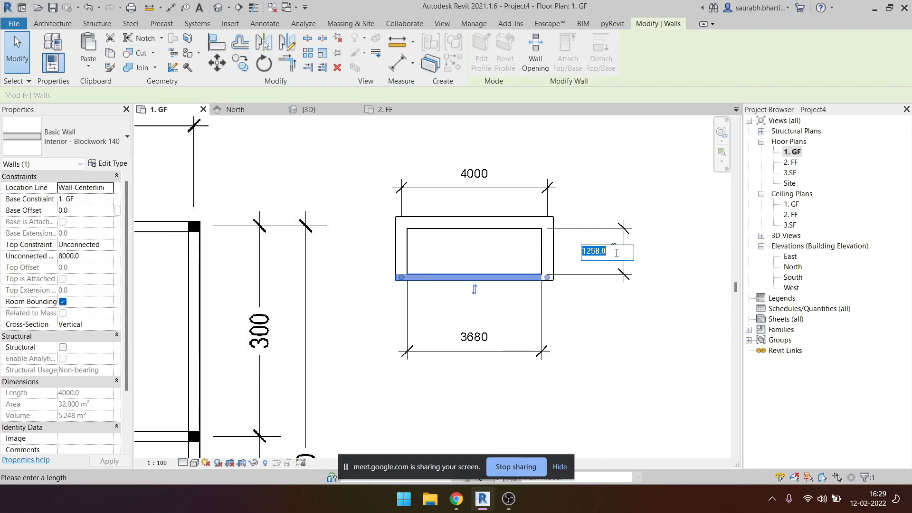
key(Escape)
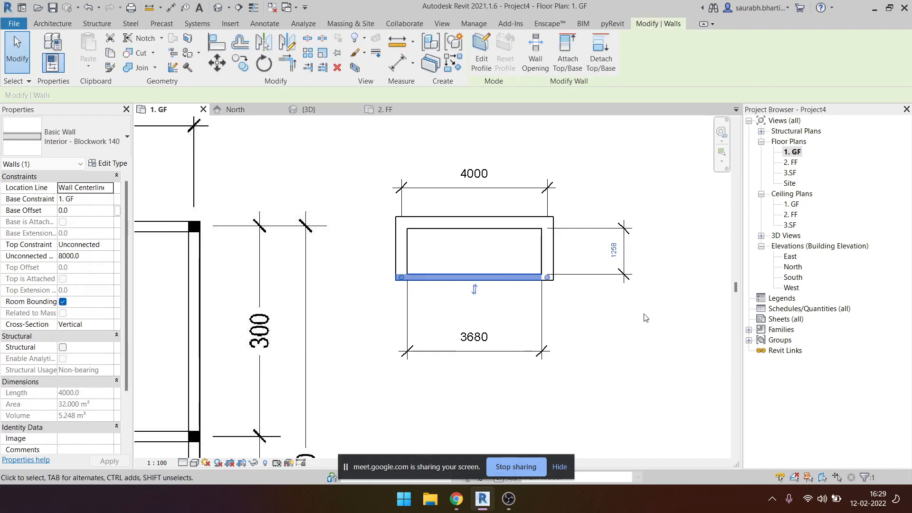
key(Escape)
click(496, 280)
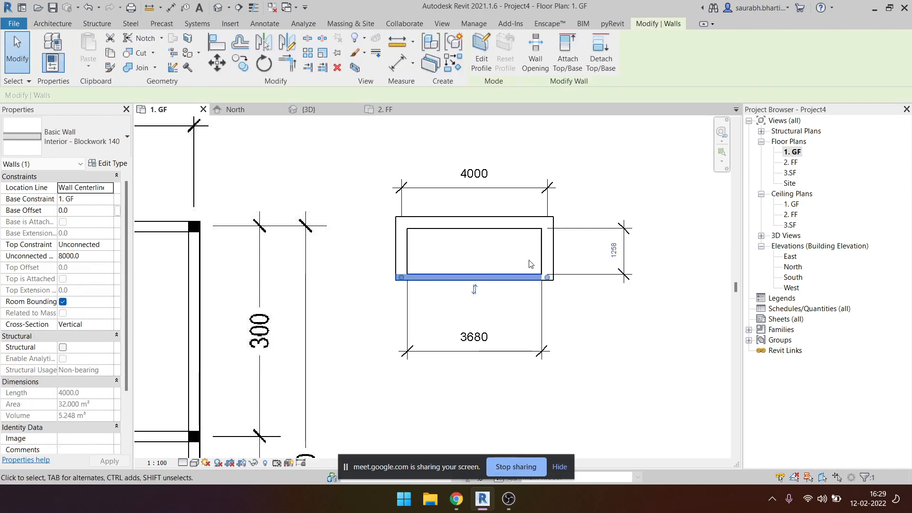
key(Escape)
Try setting the inner distance between the rectangle's long walls to 1500 mm by moving the upper wall, and undo it.
click(506, 224)
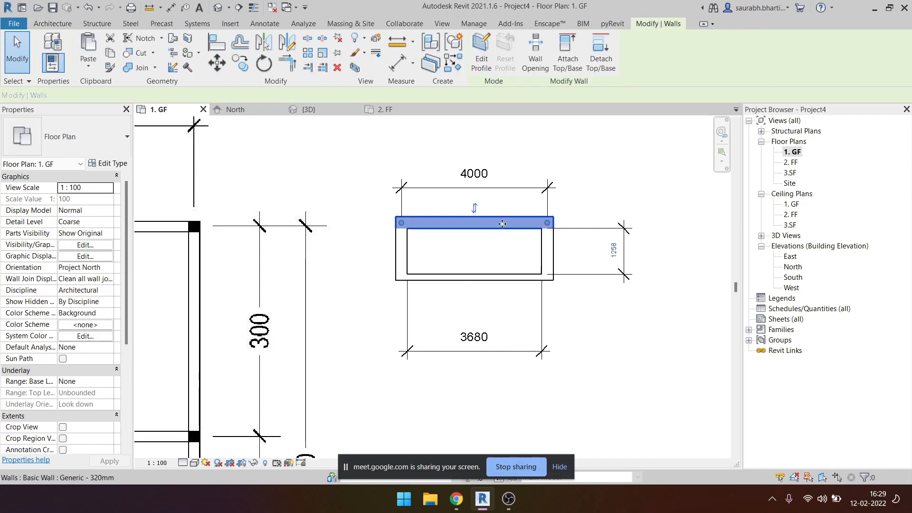
click(614, 251)
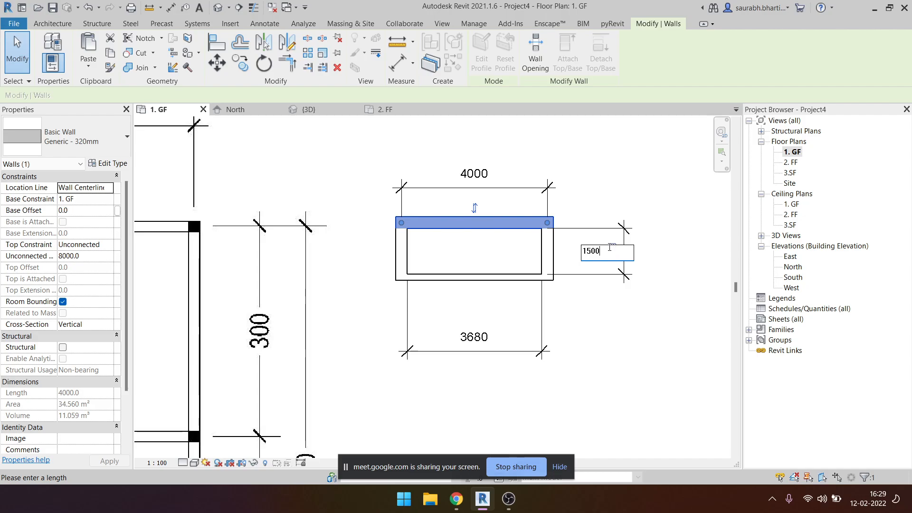
key(Return)
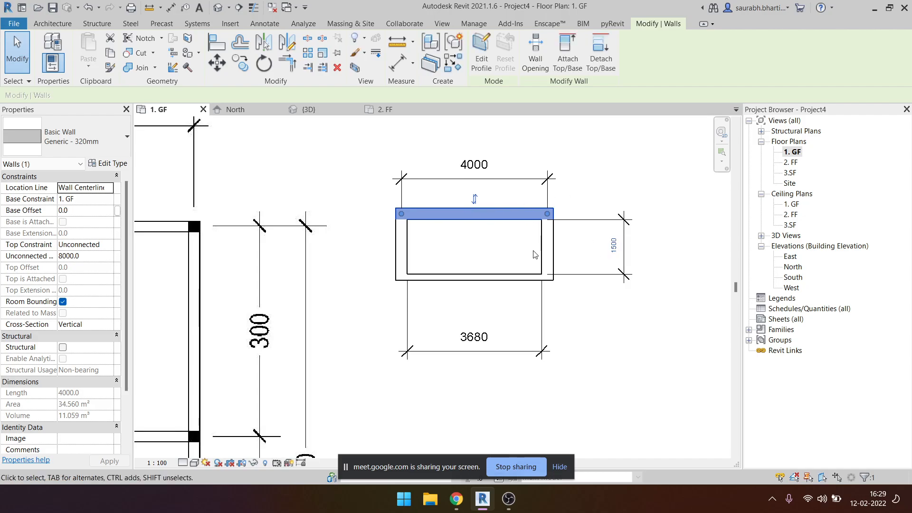
key(ctrl+z)
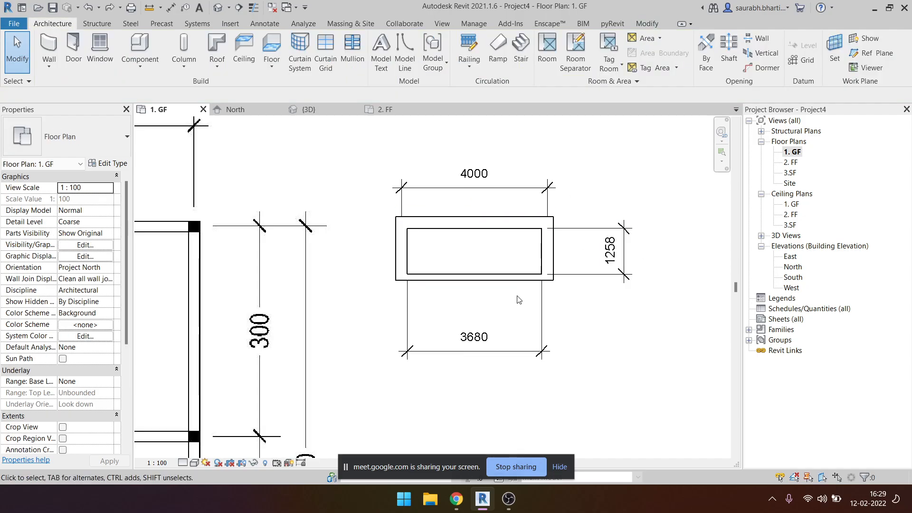
Move the rectangle's lower wall by setting the inner distance between the long walls to 1500 mm, and deselect it.
click(502, 285)
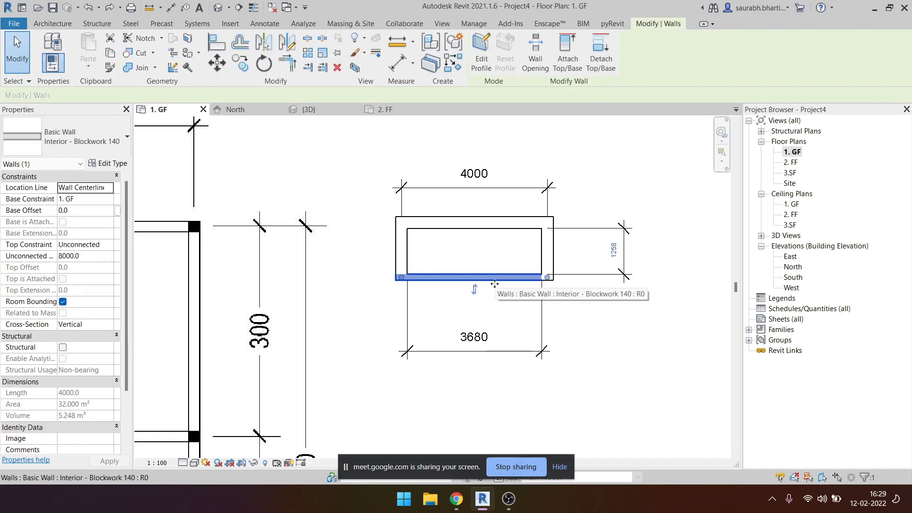
click(613, 250)
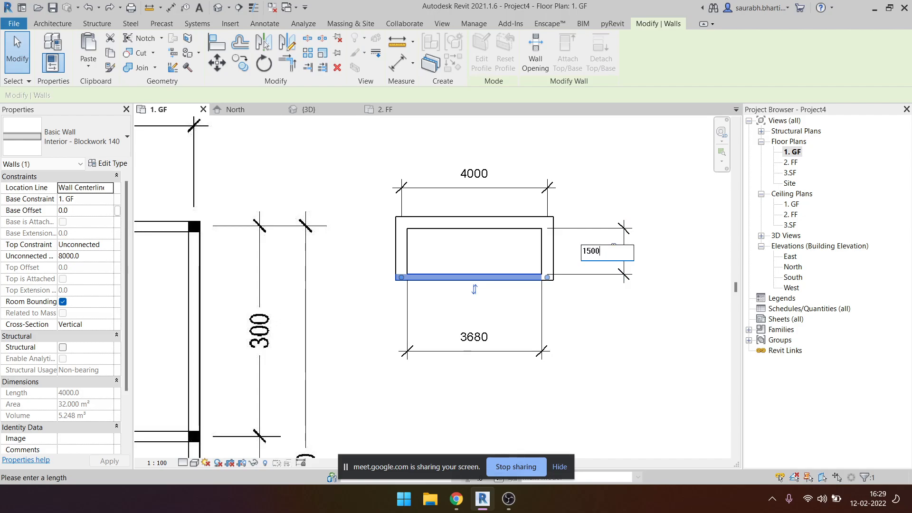
key(Return)
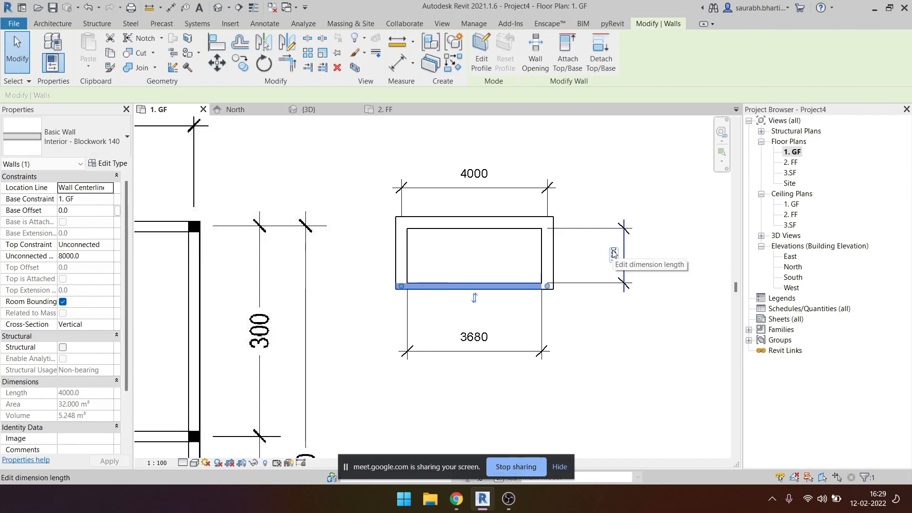
middle_drag(546, 317, 542, 316)
click(421, 266)
Start a new Generic - 320mm wall with its location line set to Finish Face: Exterior.
scroll(450, 319, down, 3)
scroll(484, 284, up, 2)
scroll(484, 284, down, 3)
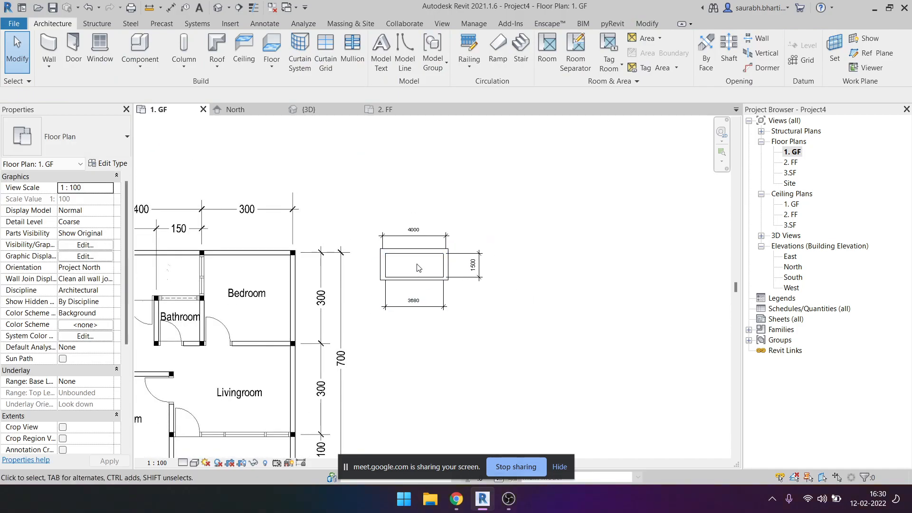
click(53, 51)
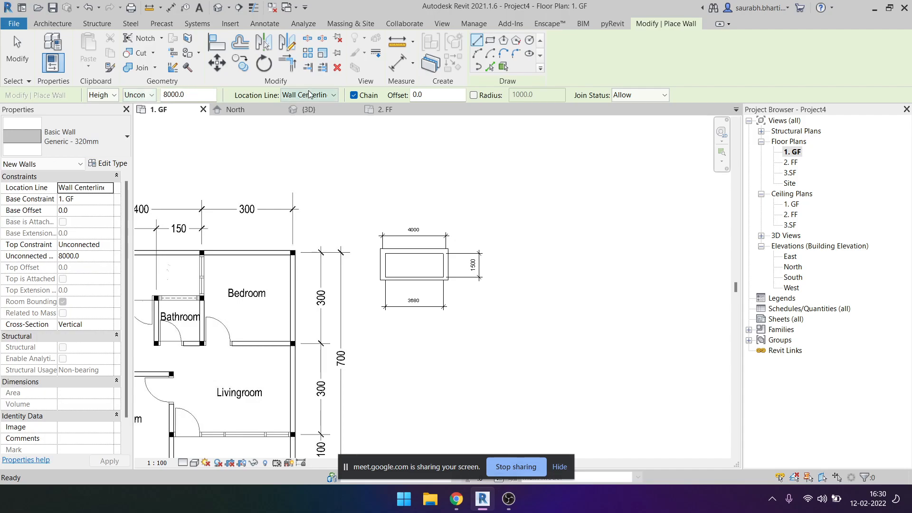
click(323, 95)
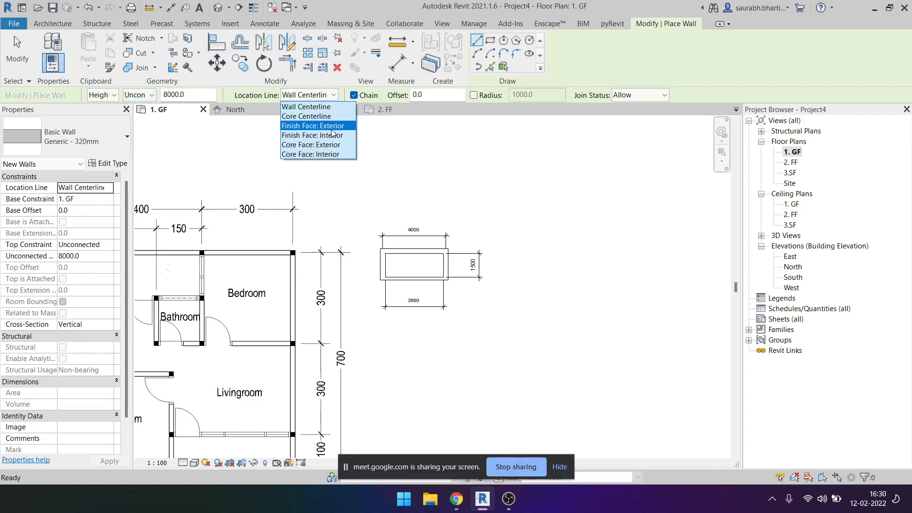
key(Up)
key(Return)
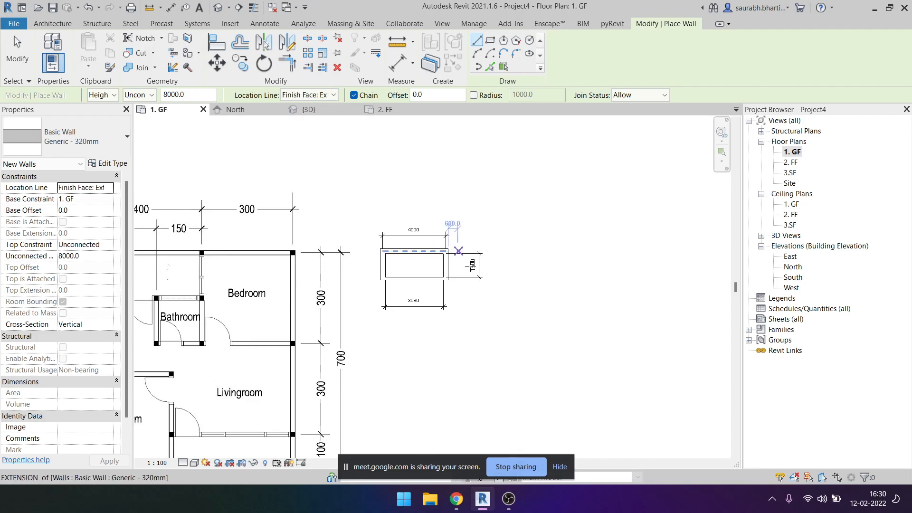
Draw a closed wall rectangle, 4000 mm wide and 1500 mm high, to the right of the first one and end the command.
click(511, 244)
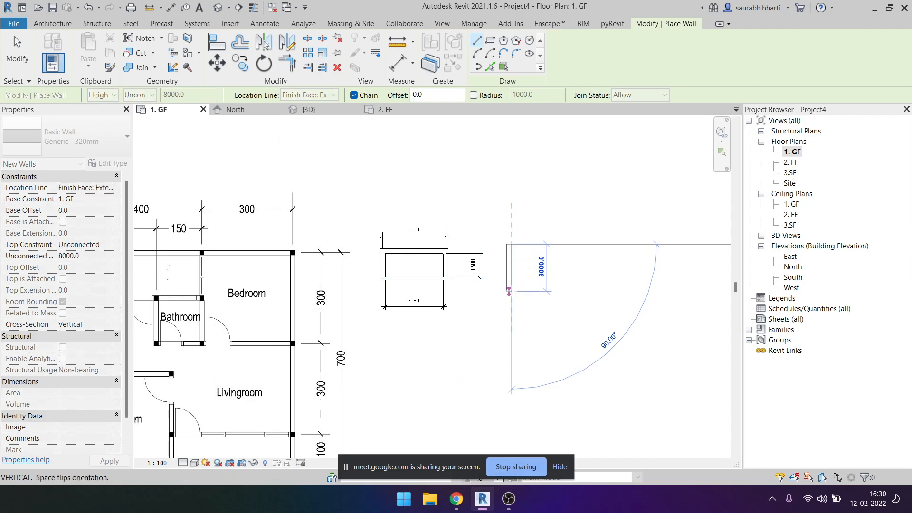
text(1500)
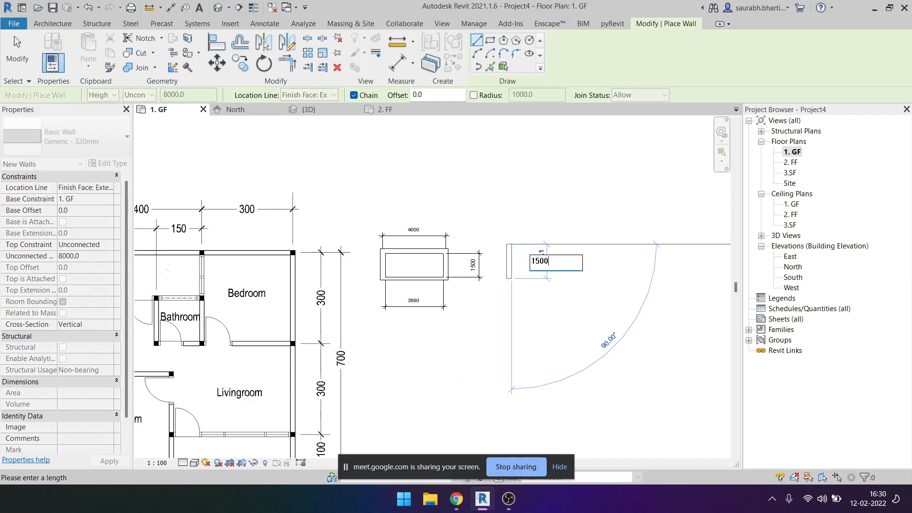
key(Return)
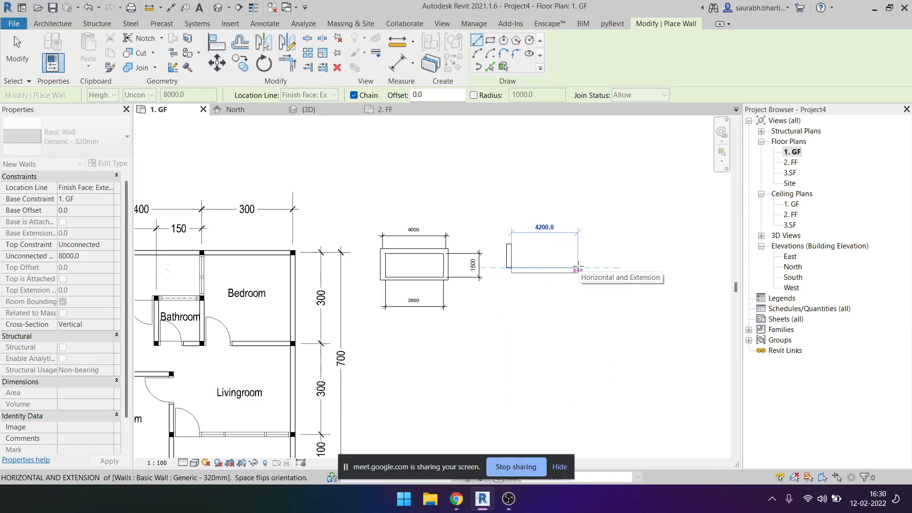
text(4000)
key(Return)
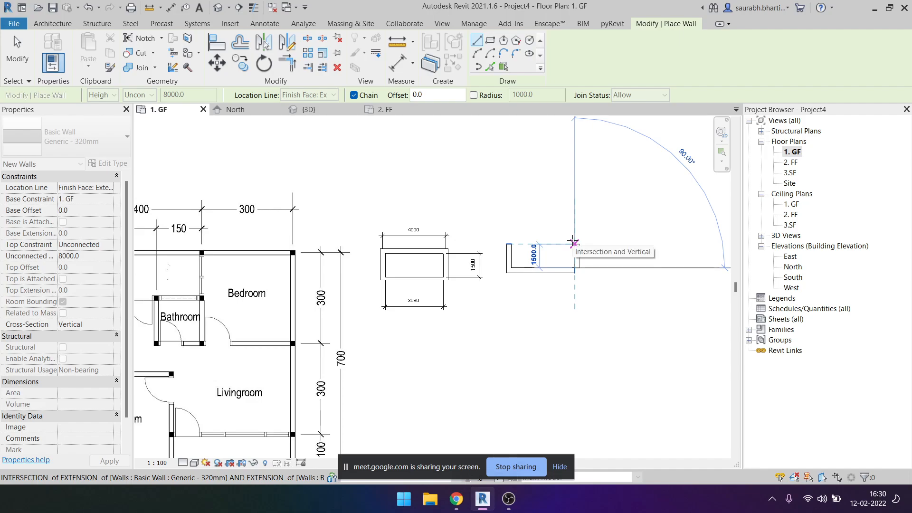
scroll(574, 241, up, 3)
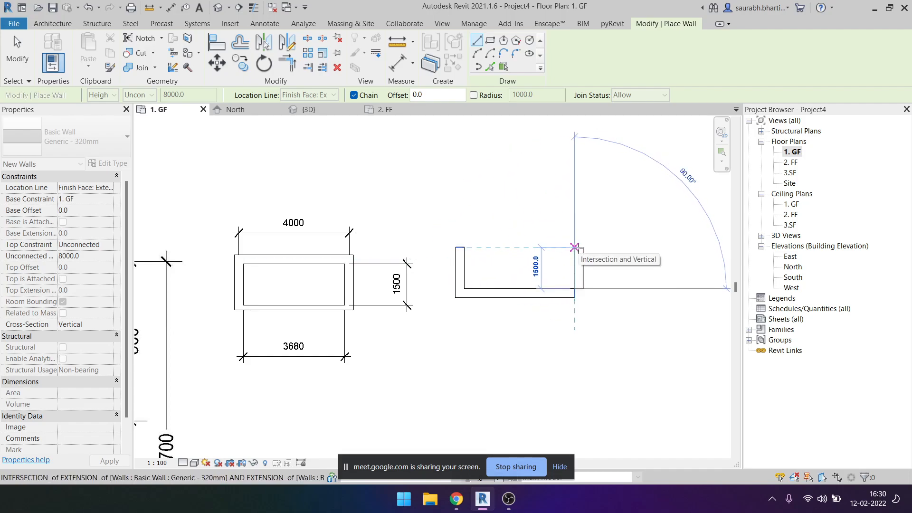
click(575, 248)
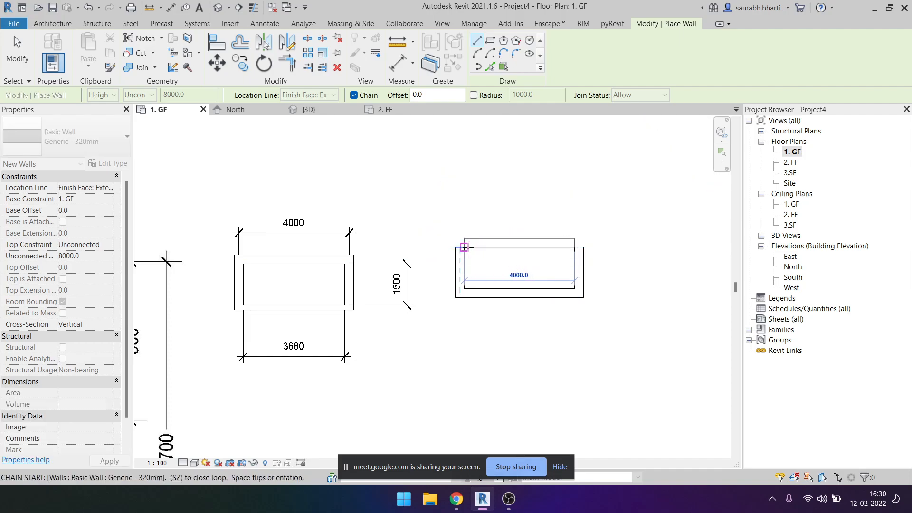
click(464, 247)
key(Escape)
key(Escape)
Dimension between the inner faces of the new rectangle's short walls, placing the dimension above it.
key(d)
key(i)
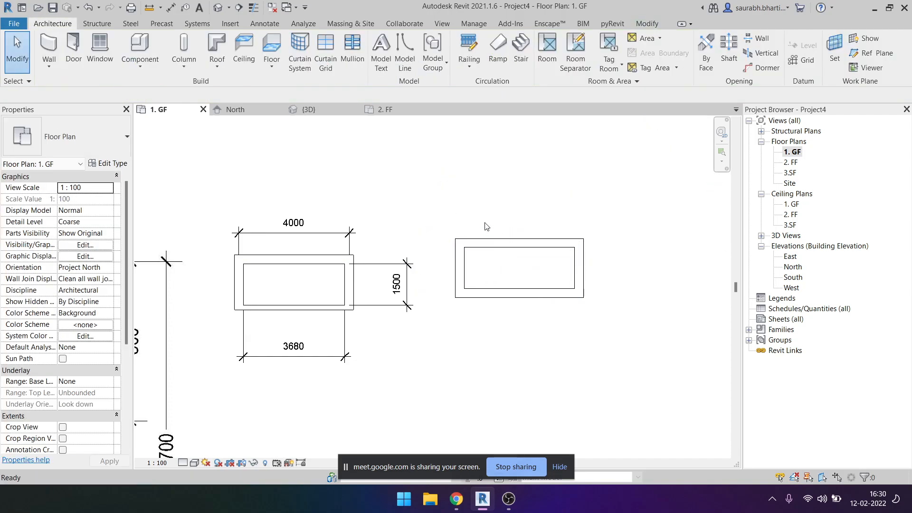
click(468, 260)
click(563, 261)
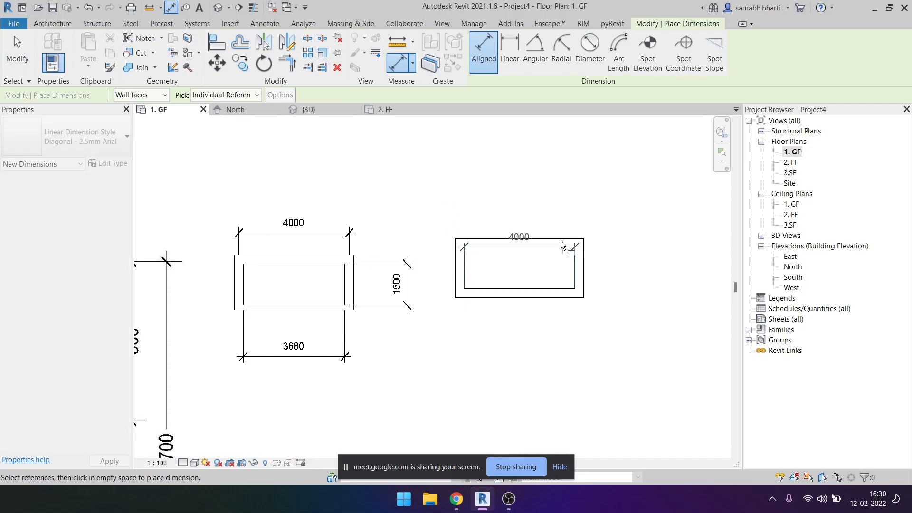
click(557, 224)
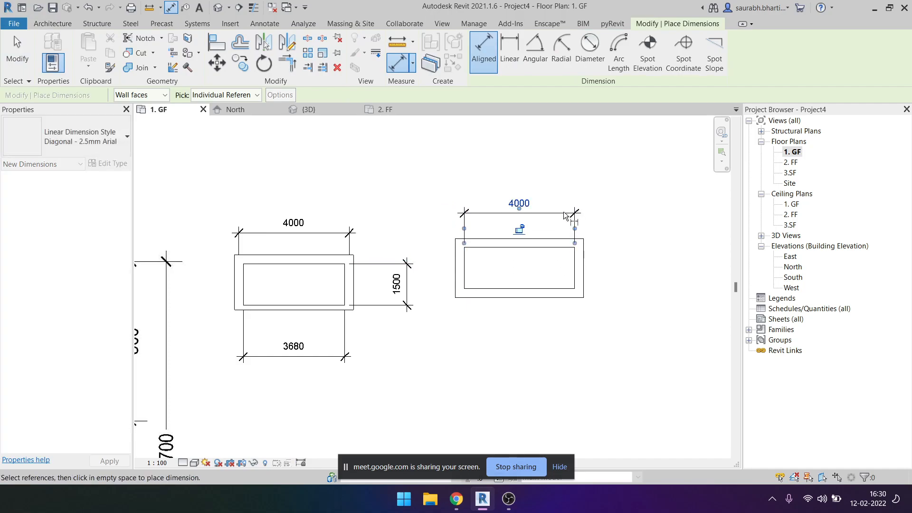
Dimension between the inner faces of the new rectangle's long walls, placed to its right, and end the command.
click(548, 247)
click(546, 289)
click(623, 297)
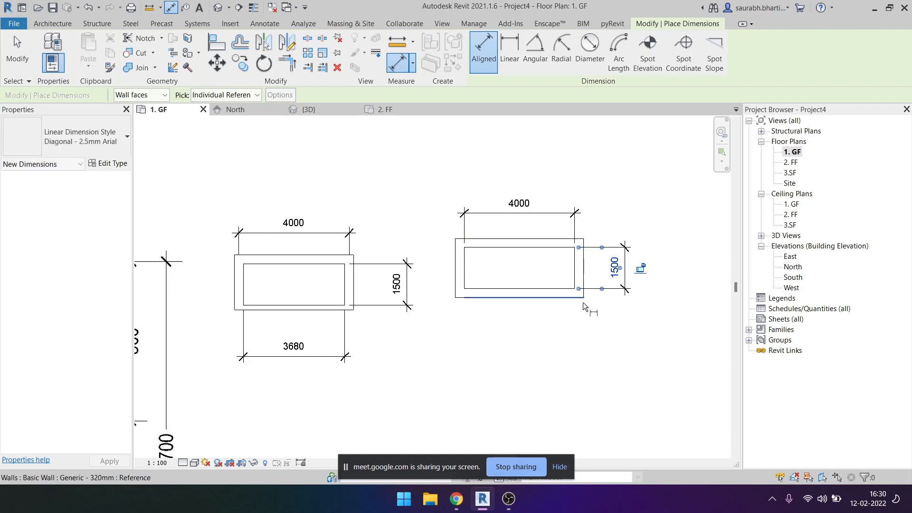
scroll(539, 238, down, 2)
key(Escape)
key(Escape)
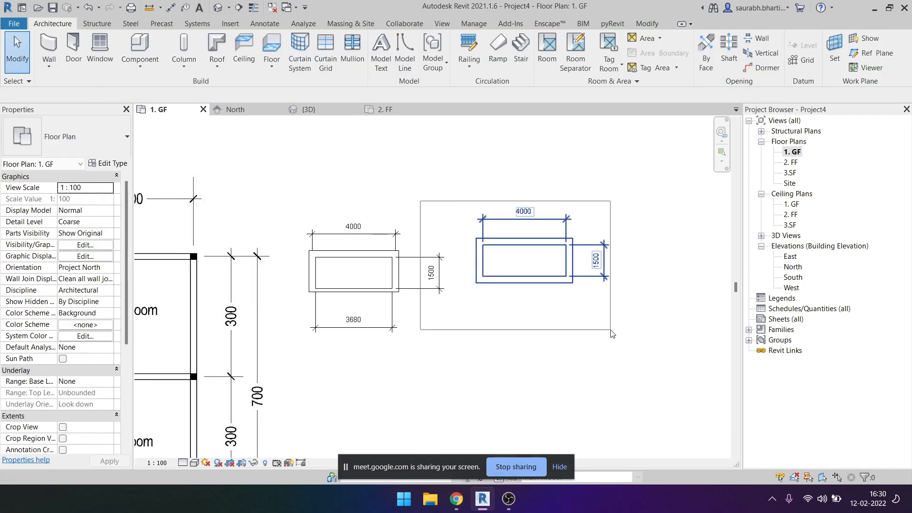
Change the new rectangle's lower wall to the Interior - Blockwork 140 type, check its inner dimension and leave everything deselected.
click(523, 283)
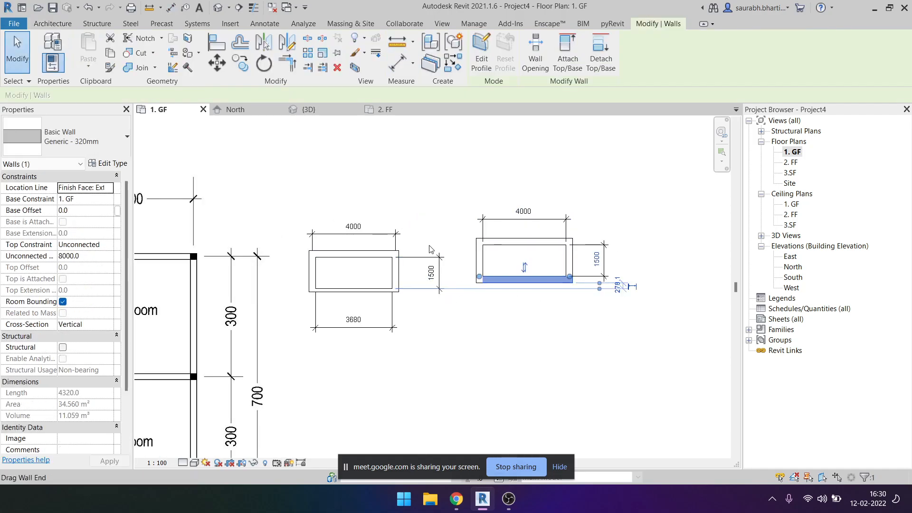
click(109, 139)
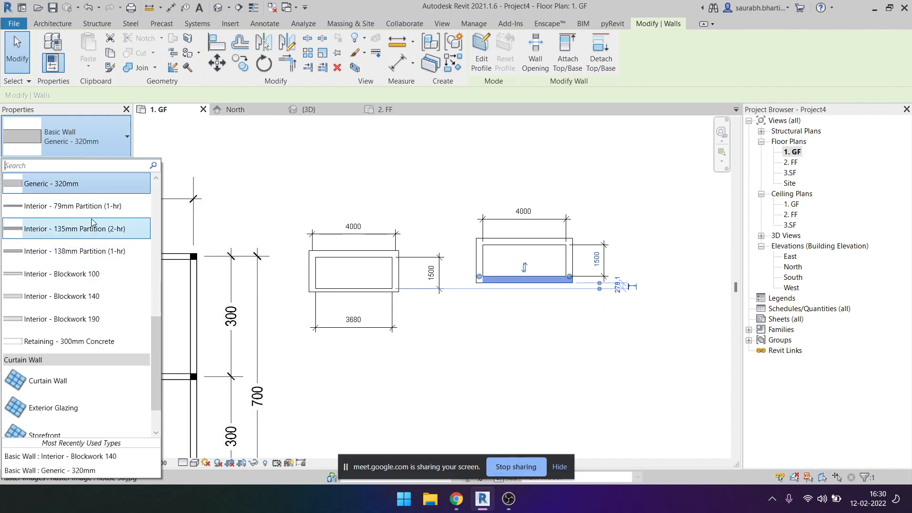
scroll(92, 224, up, 1)
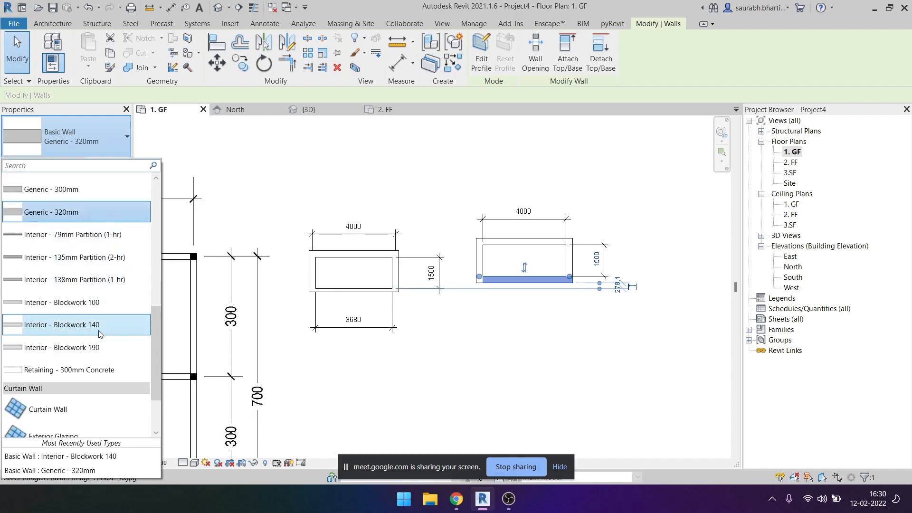
click(61, 324)
key(Escape)
scroll(564, 273, up, 3)
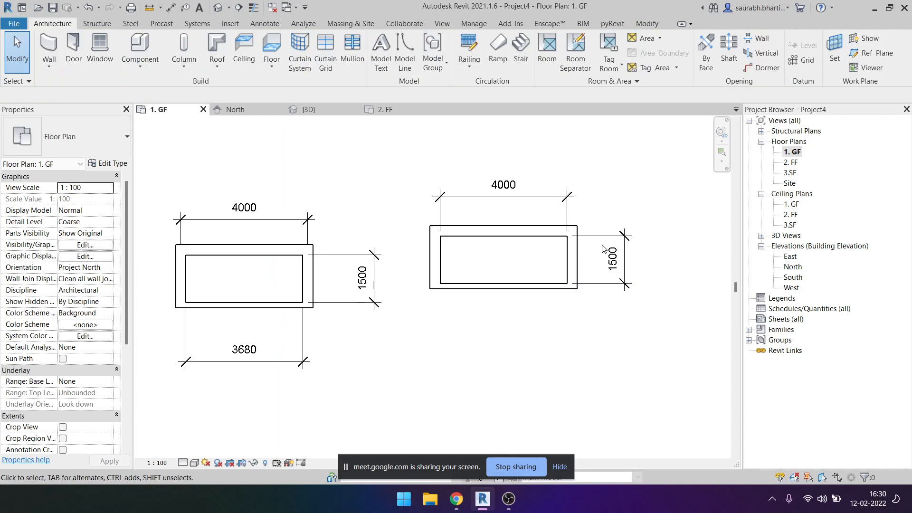
click(612, 261)
click(605, 292)
Delete both practice wall rectangles together with their dimensions, keeping the house plan image.
scroll(570, 316, down, 5)
scroll(566, 321, down, 3)
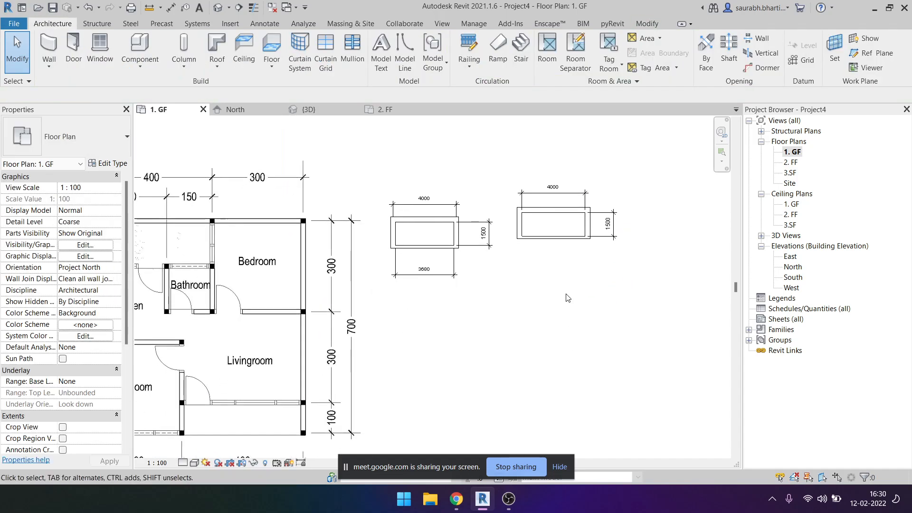
scroll(501, 280, up, 2)
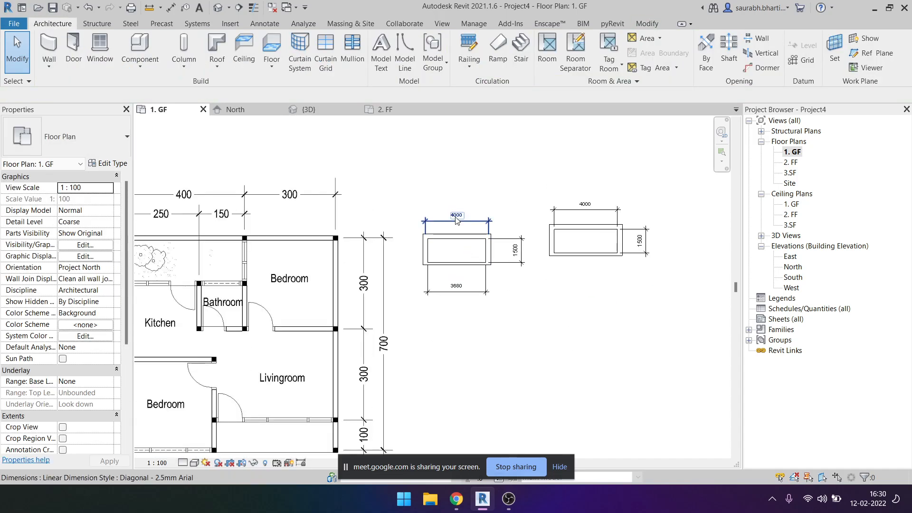
scroll(544, 273, up, 2)
drag(588, 317, 452, 199)
scroll(465, 202, down, 2)
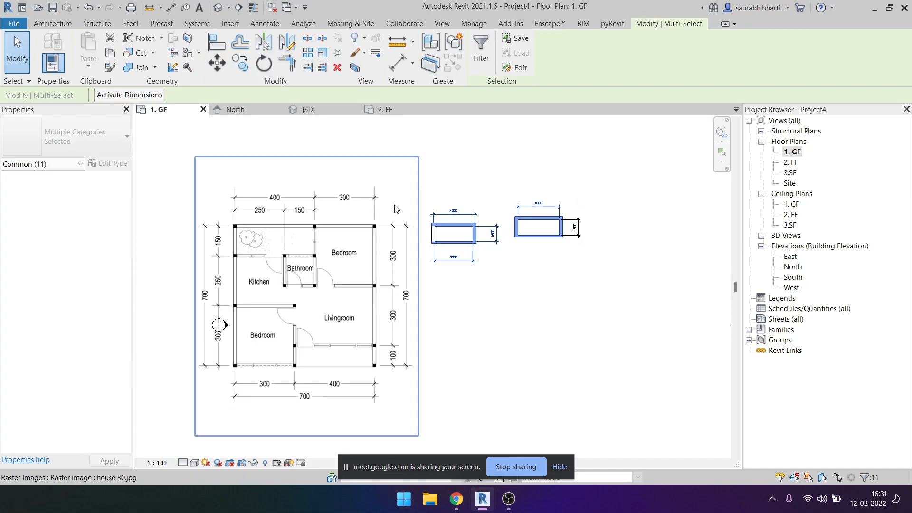
key(Delete)
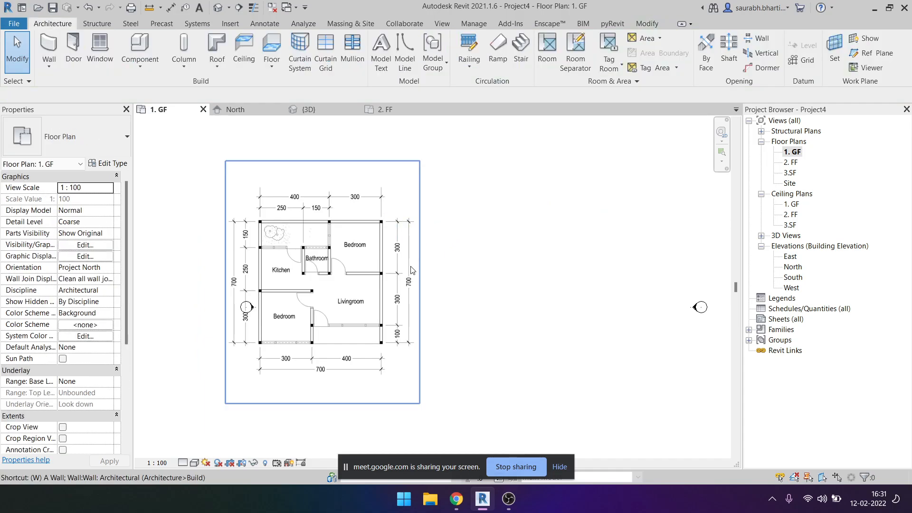
Draw a horizontal 7000 mm Generic - 320mm wall beside the house plan image with the location line at Finish Face: Exterior.
key(w)
key(a)
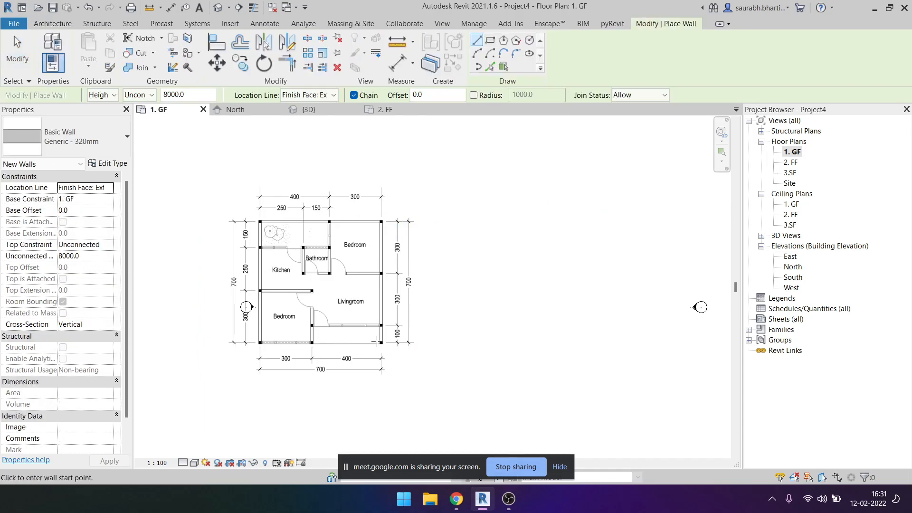
click(477, 217)
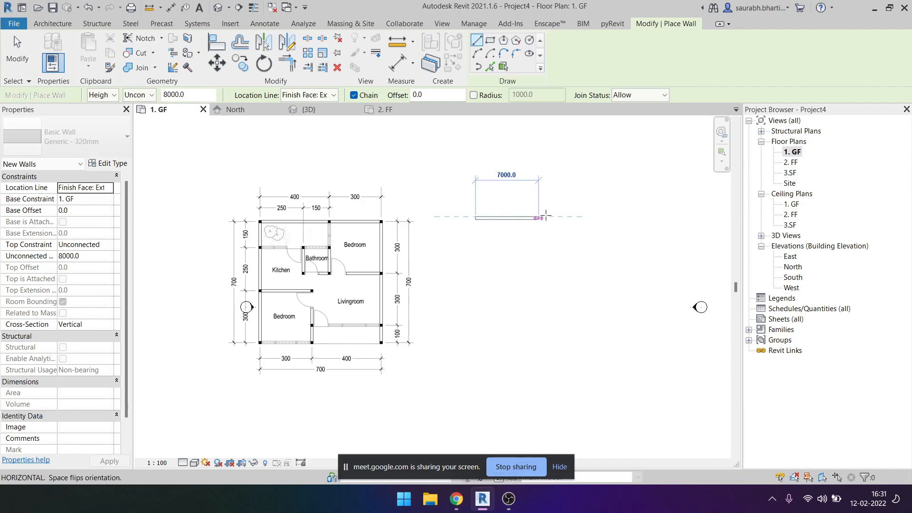
key(Escape)
click(324, 95)
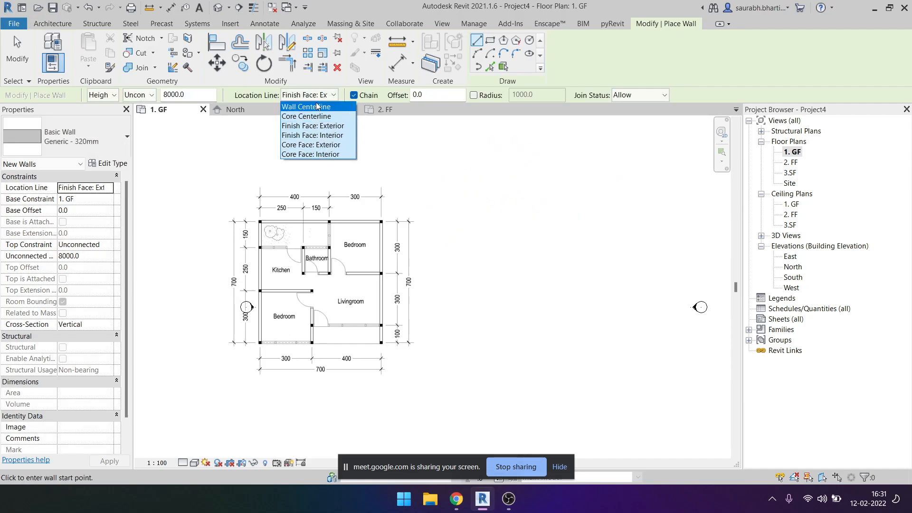
click(323, 123)
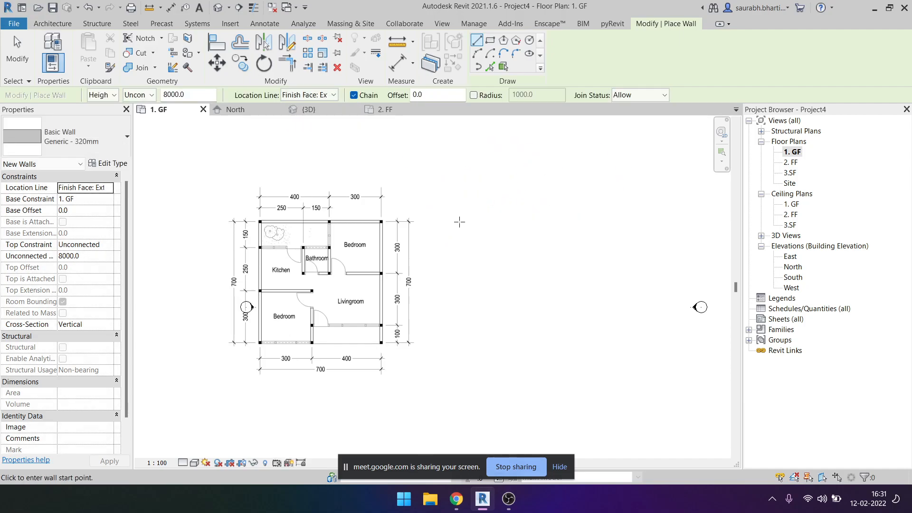
click(458, 223)
middle_drag(539, 225, 516, 263)
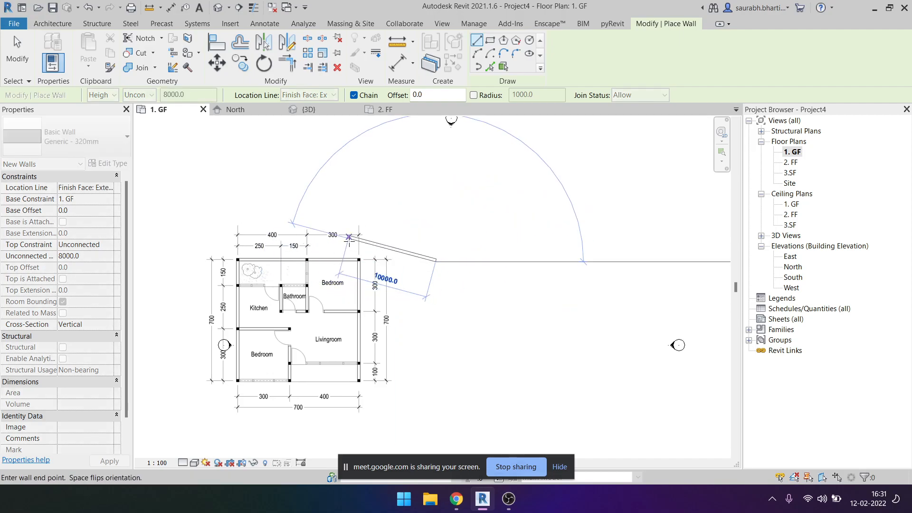
scroll(305, 265, up, 4)
scroll(316, 222, down, 3)
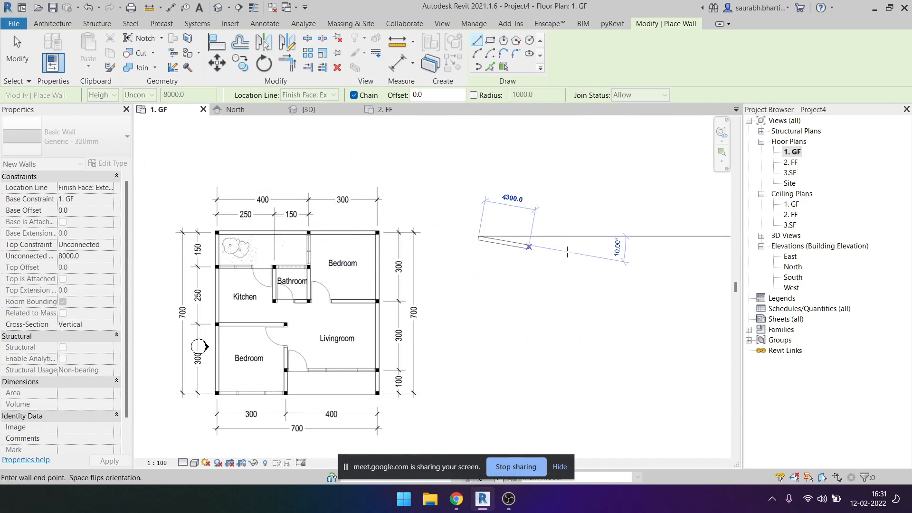
text(7000)
key(Return)
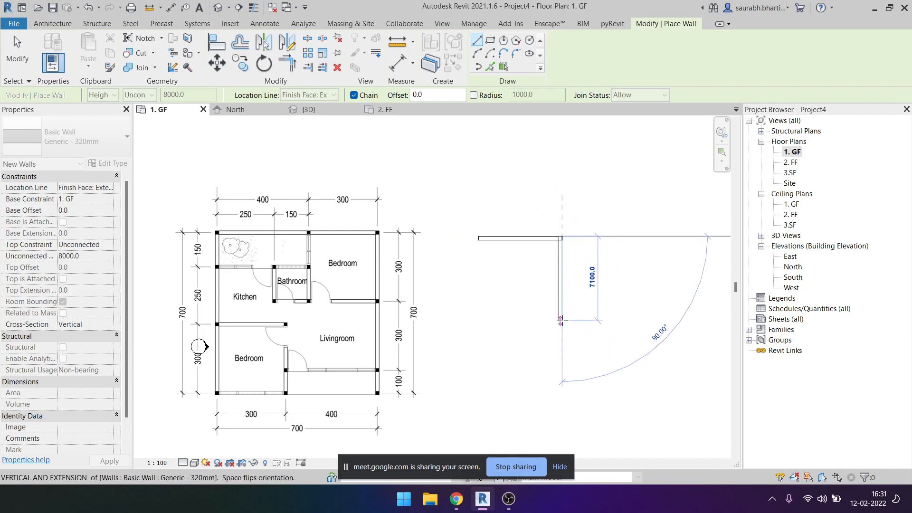
Draw a 3000 mm wall straight down from the horizontal wall's right end, flipped to the outer side.
scroll(567, 245, up, 3)
scroll(554, 266, down, 4)
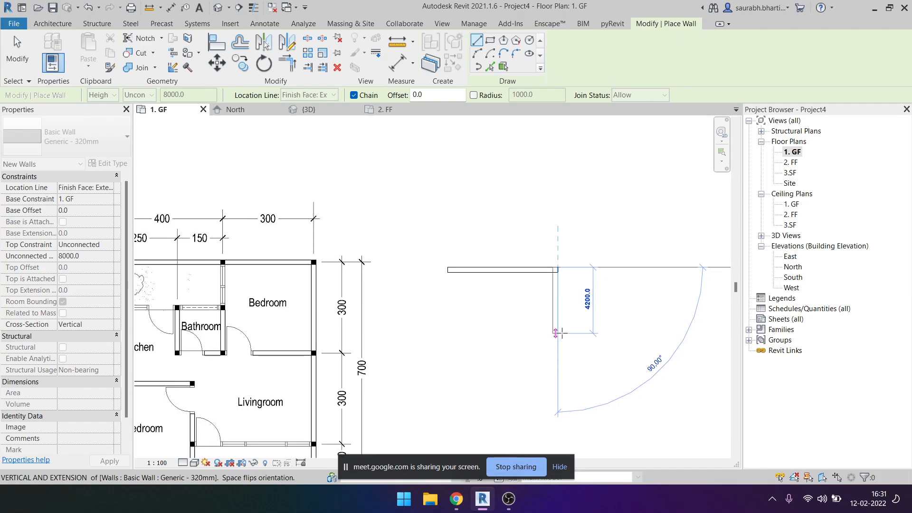
key(space)
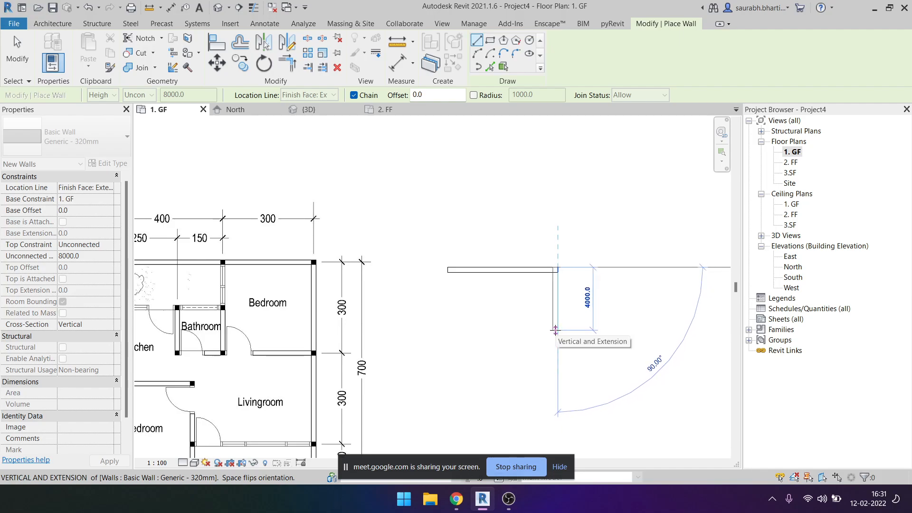
scroll(558, 331, up, 1)
key(space)
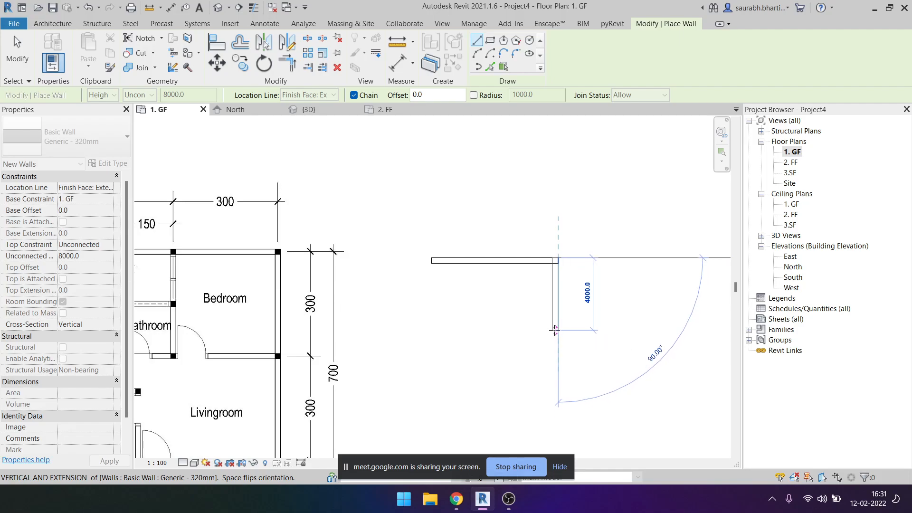
scroll(558, 360, down, 3)
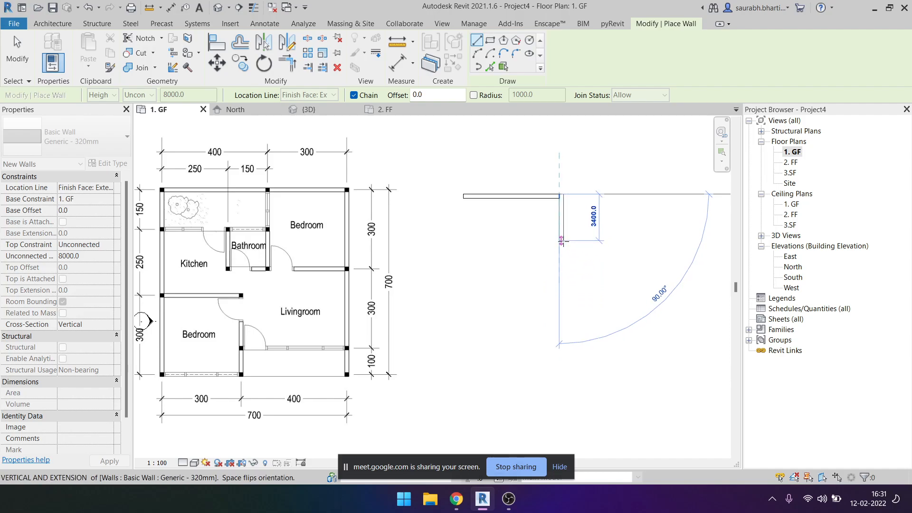
text(3)
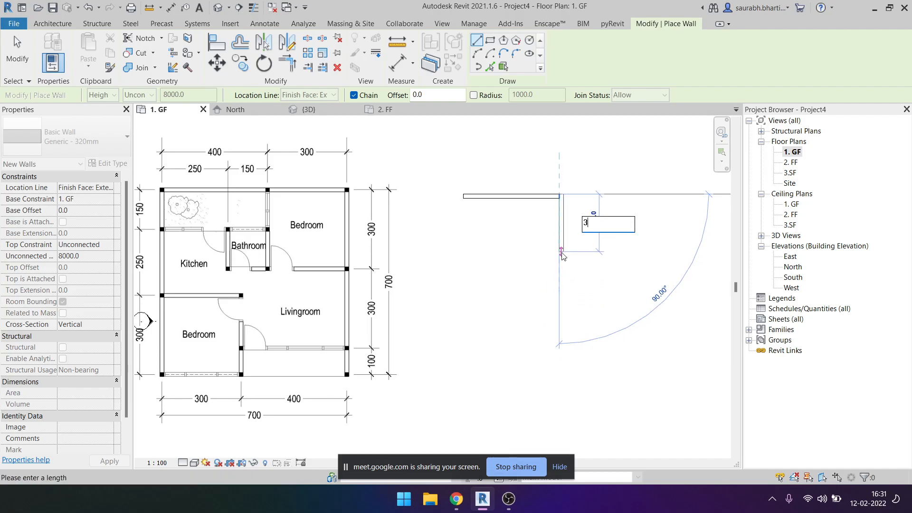
text(000)
key(Return)
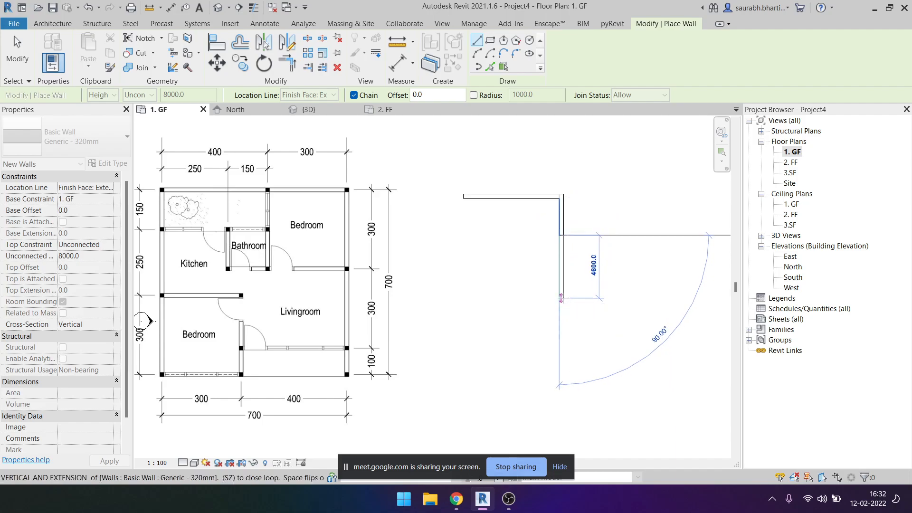
Continue the vertical wall downward with 3000 mm and 1000 mm segments, end the chain and dismiss the save reminder.
text(3000)
key(Return)
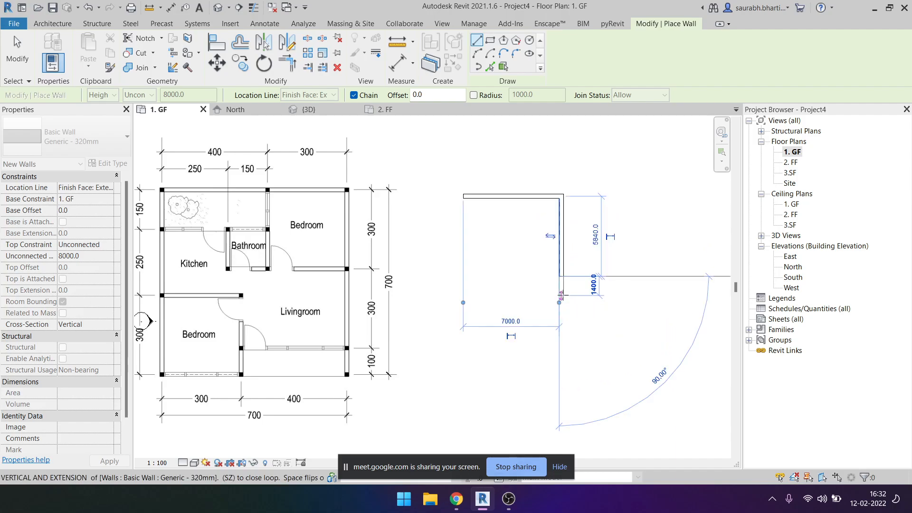
text(10)
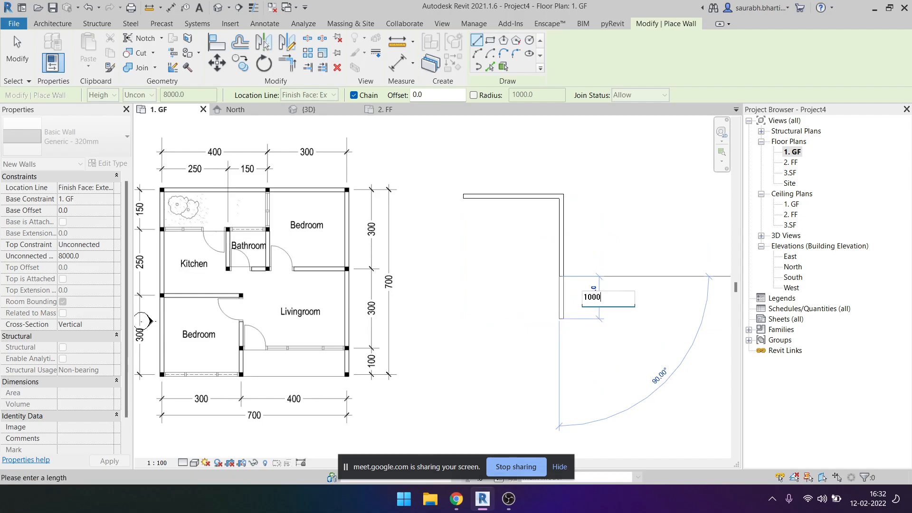
text(00)
key(Return)
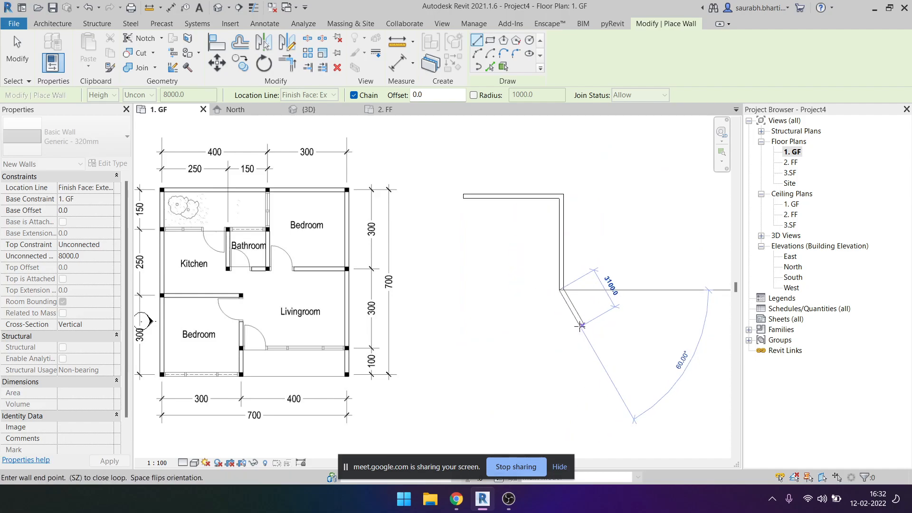
key(Escape)
key(Escape)
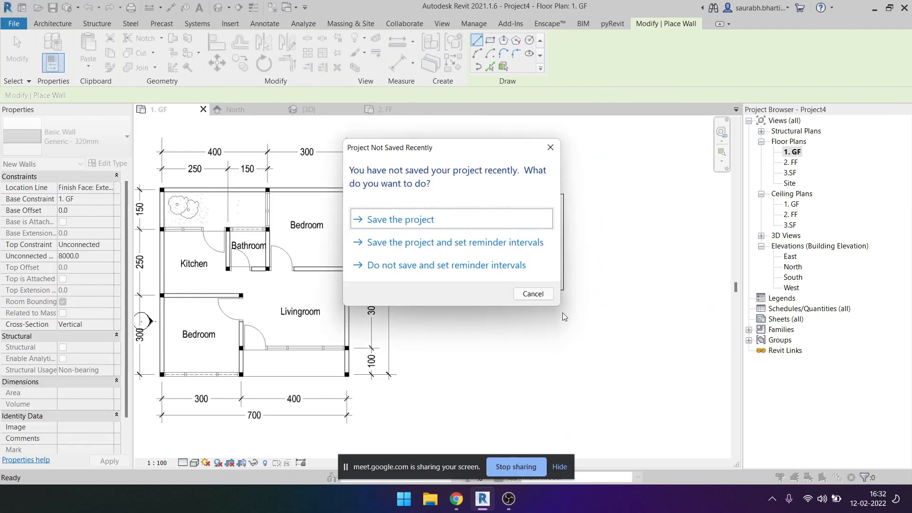
click(544, 296)
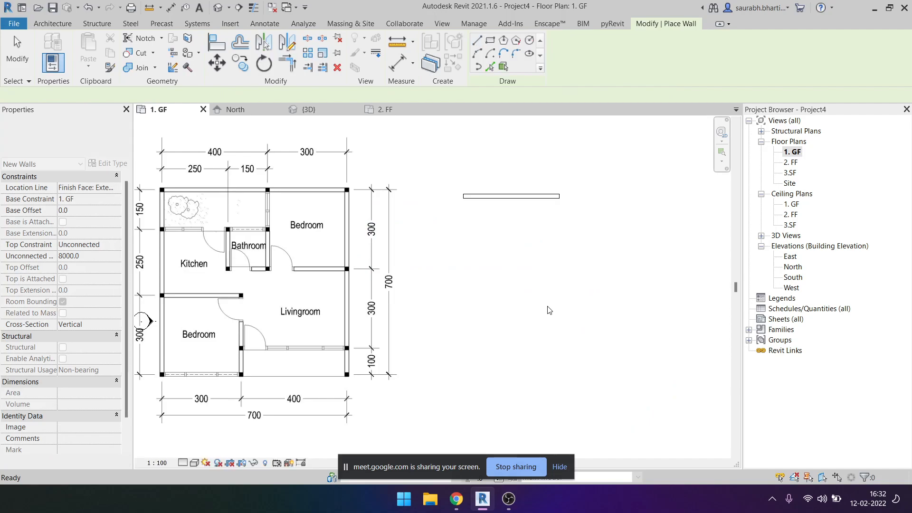
click(560, 197)
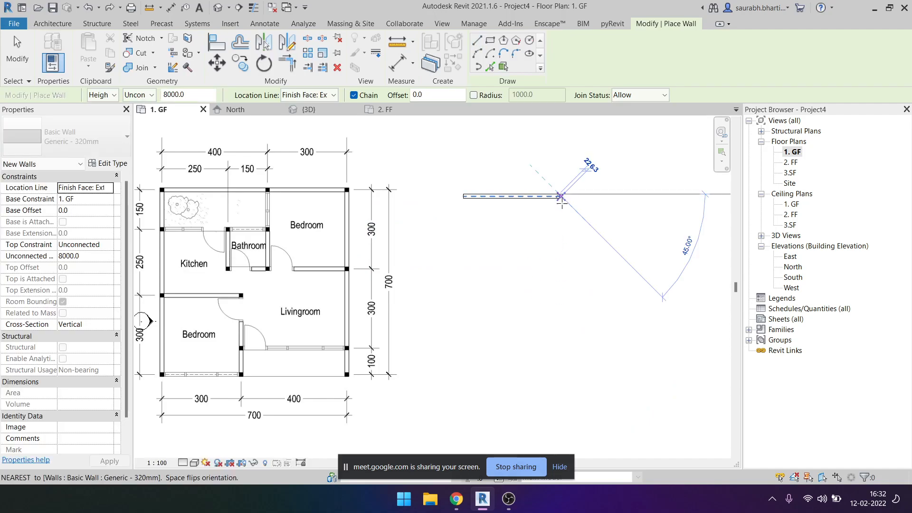
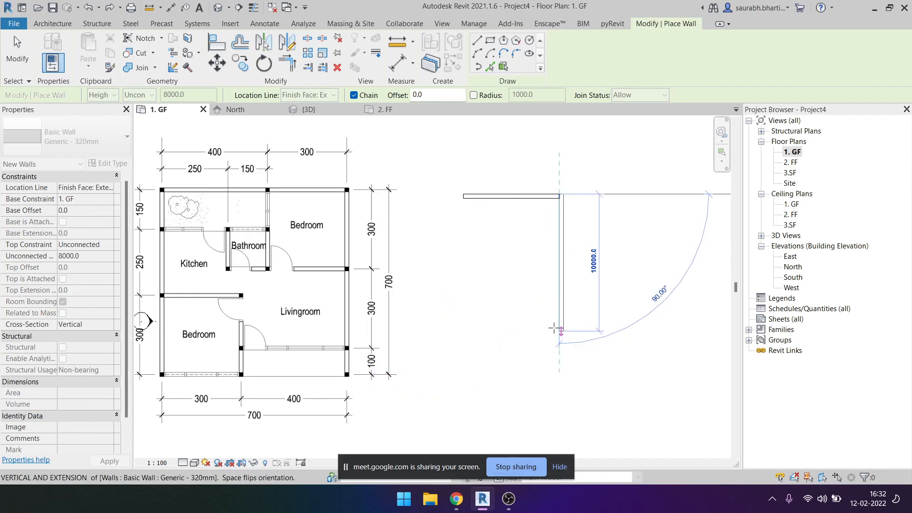
text(7)
key(Escape)
key(Escape)
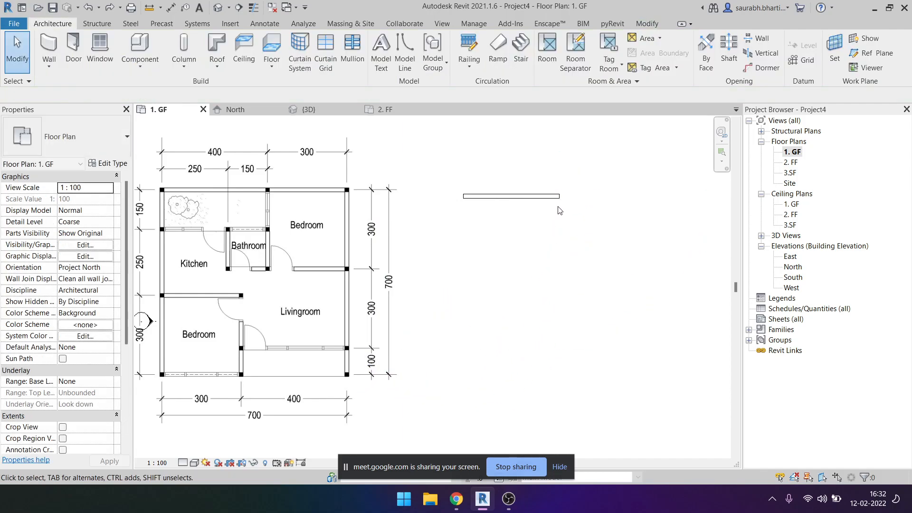
Draw a single 7000 mm wall straight down from the horizontal wall's lower right corner and end the chain.
key(w)
key(a)
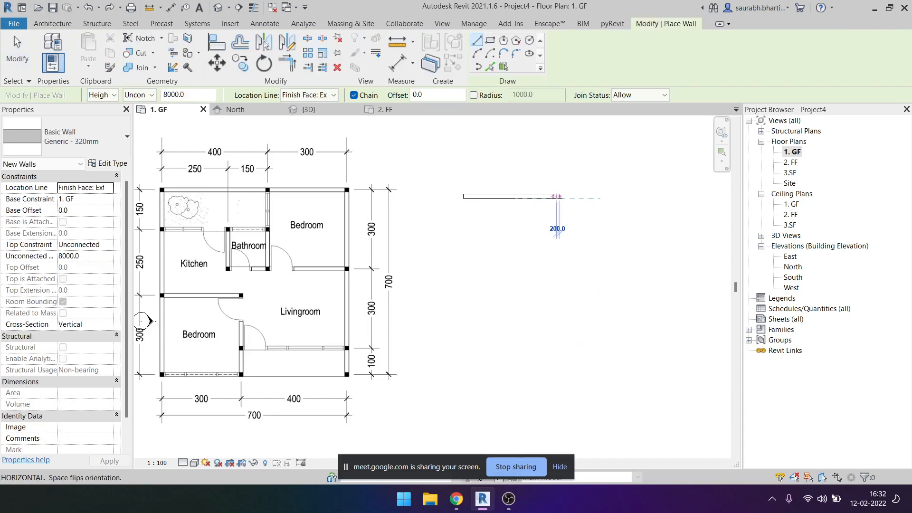
click(560, 198)
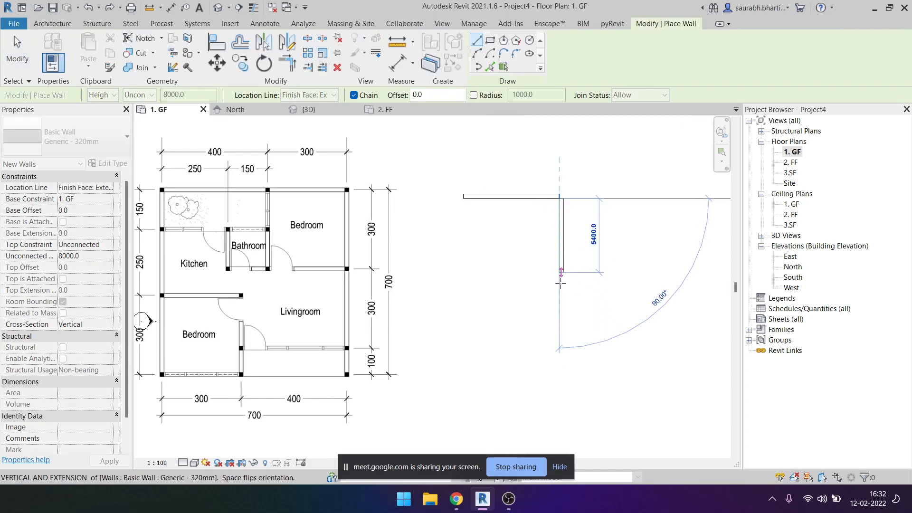
text(7000)
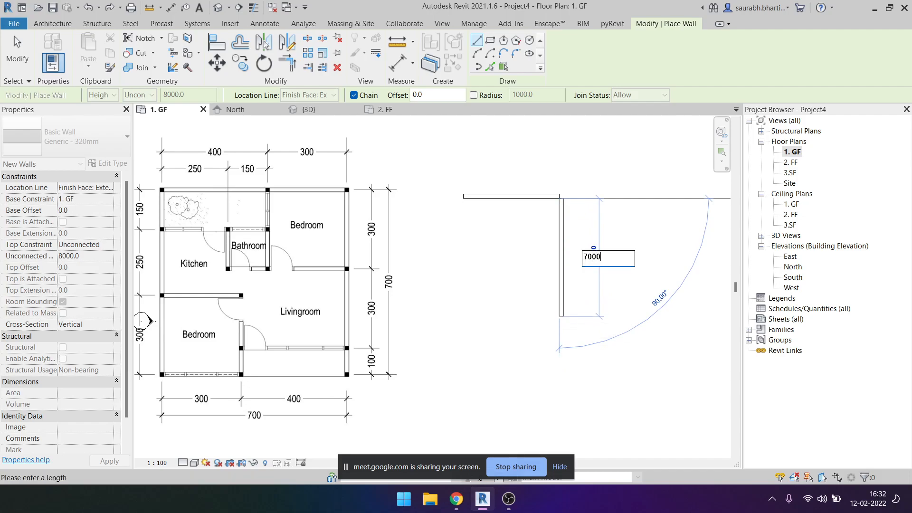
key(Return)
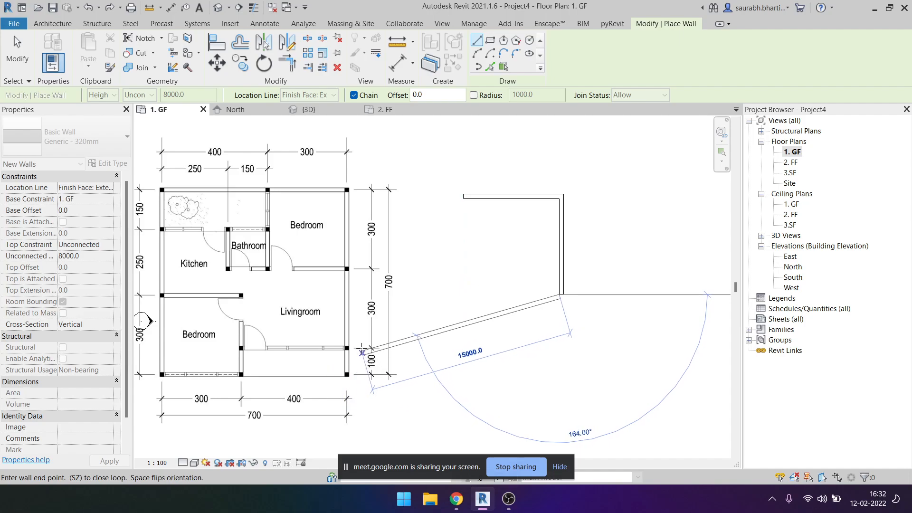
key(Escape)
Draw an inner horizontal wall about 7300 mm long, running left from the vertical wall's inner face, and end the wall command.
scroll(284, 362, up, 3)
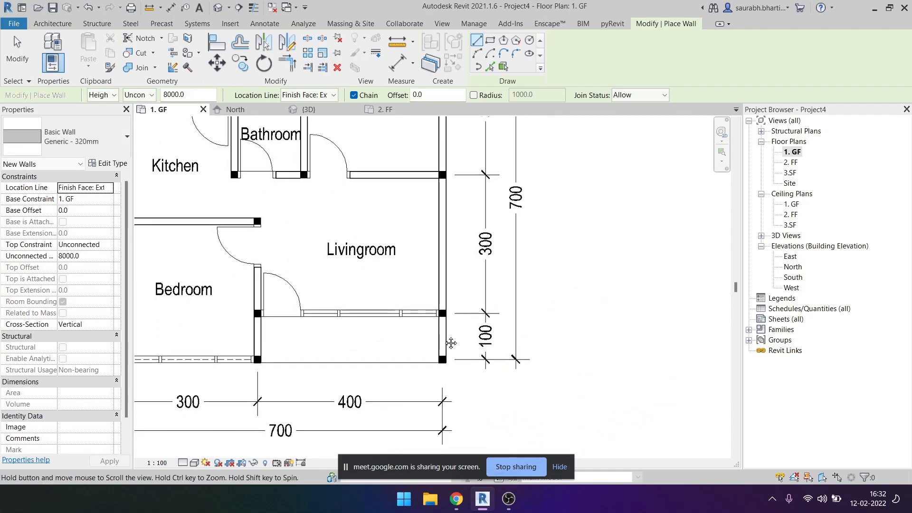
middle_drag(438, 345, 475, 364)
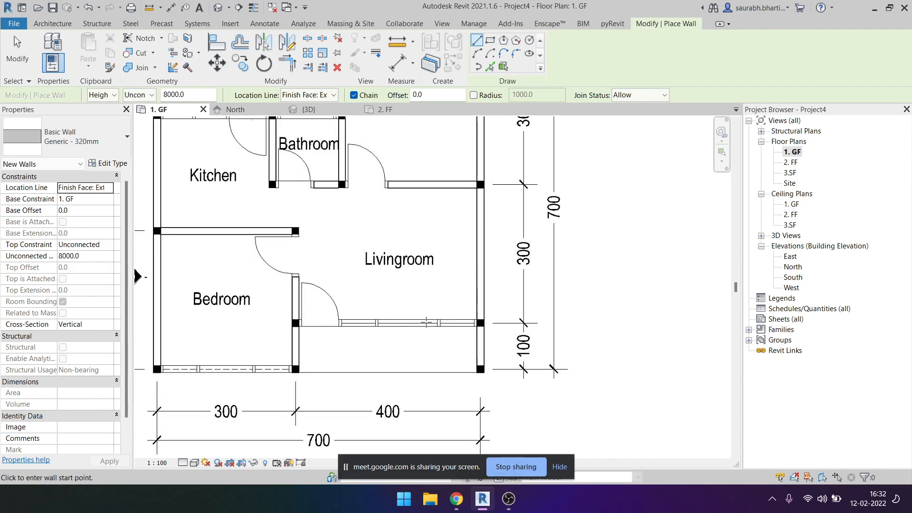
scroll(313, 329, down, 1)
scroll(617, 278, up, 3)
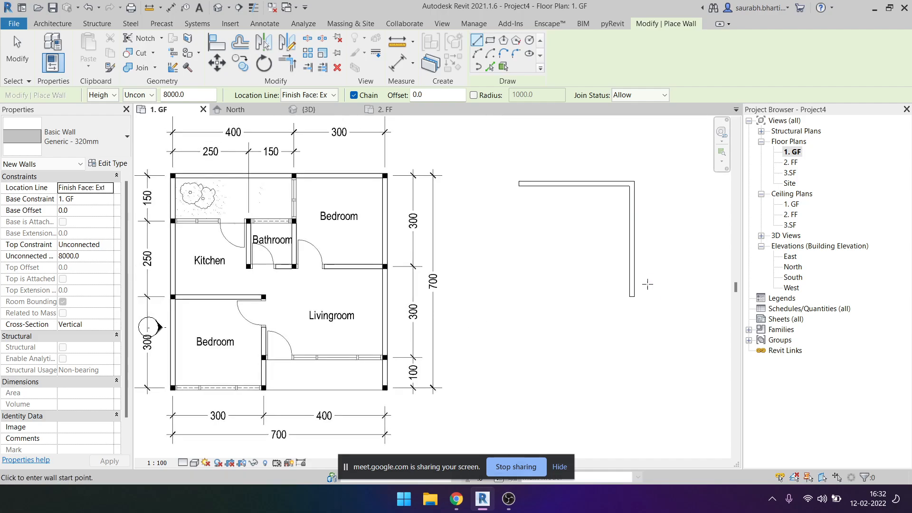
scroll(620, 281, up, 1)
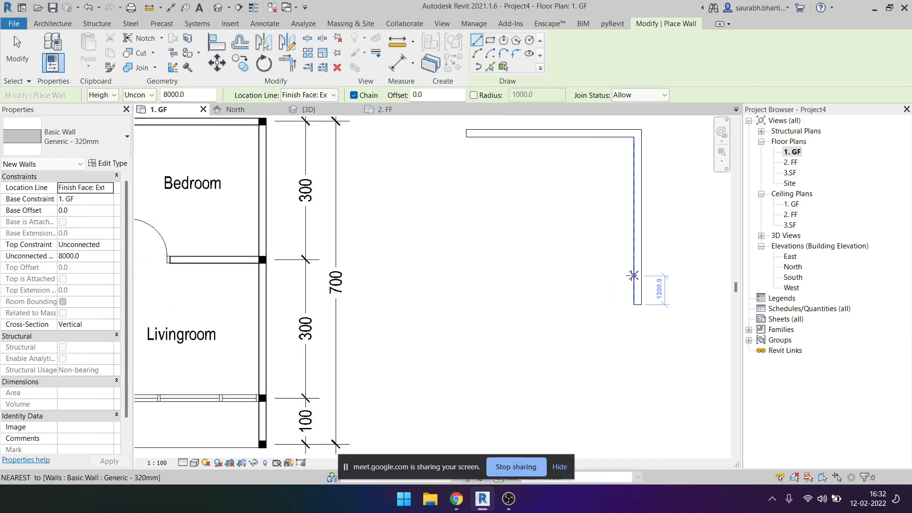
click(635, 252)
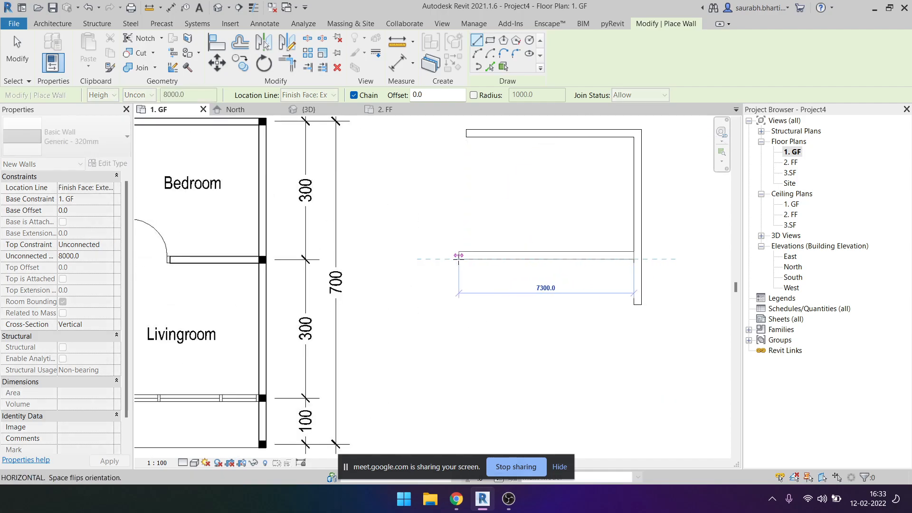
click(459, 252)
key(Escape)
key(Escape)
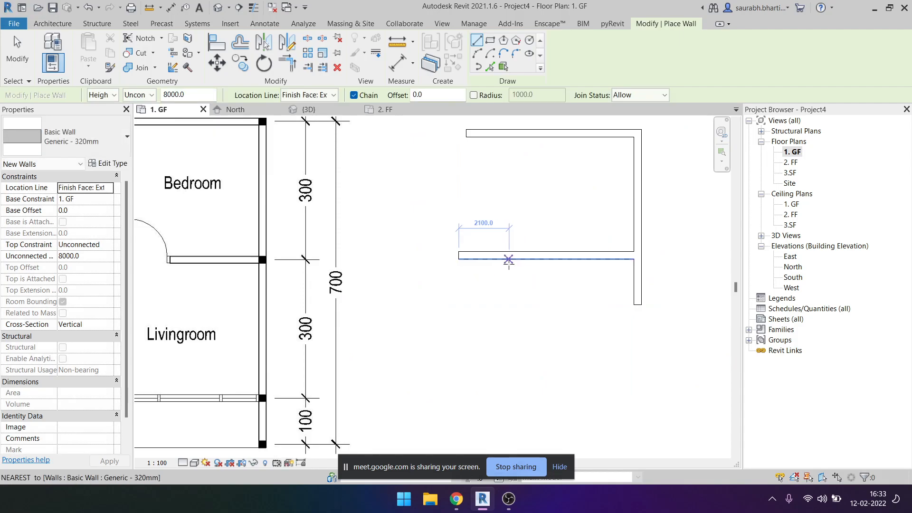
Shorten the inner horizontal wall from its left end to about 4600 mm.
scroll(492, 274, down, 2)
scroll(523, 299, up, 1)
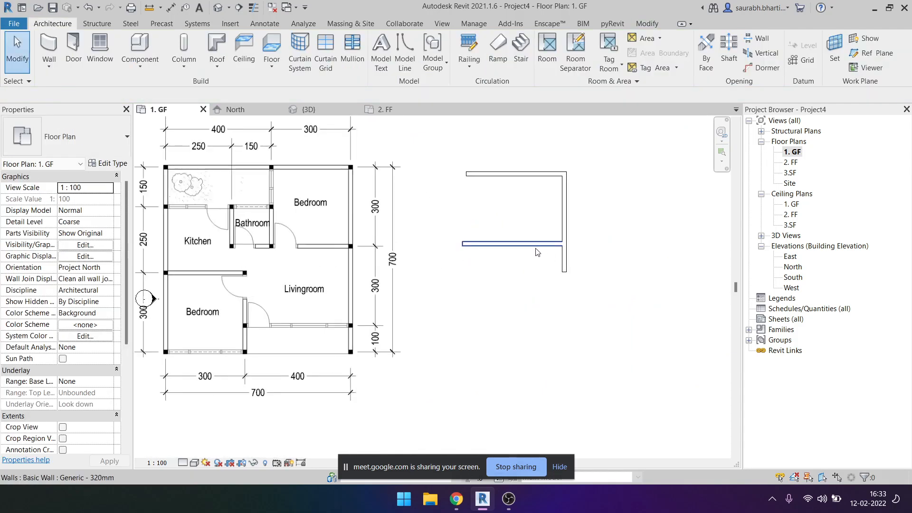
click(563, 259)
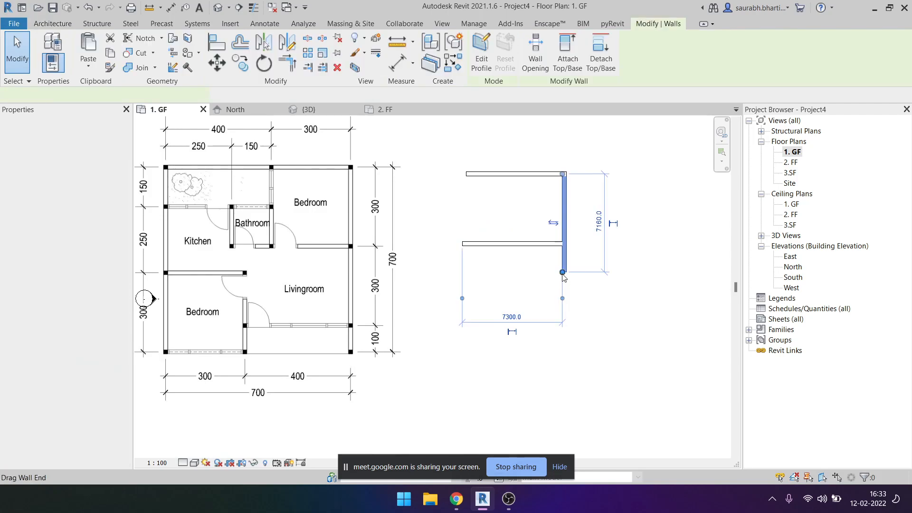
click(537, 295)
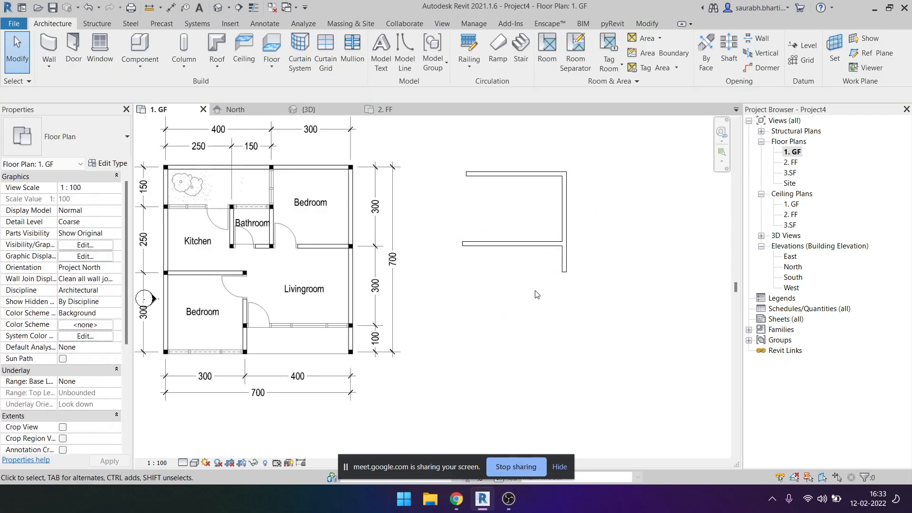
click(539, 244)
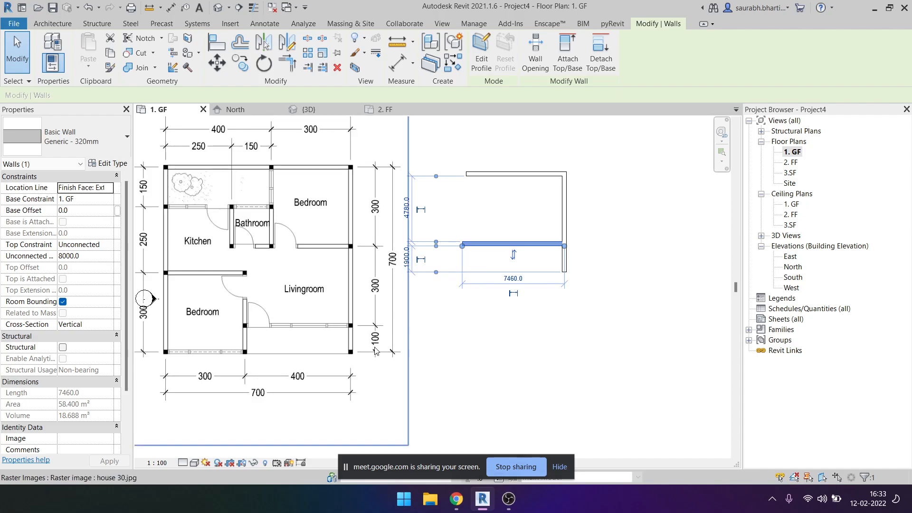
click(520, 306)
click(526, 247)
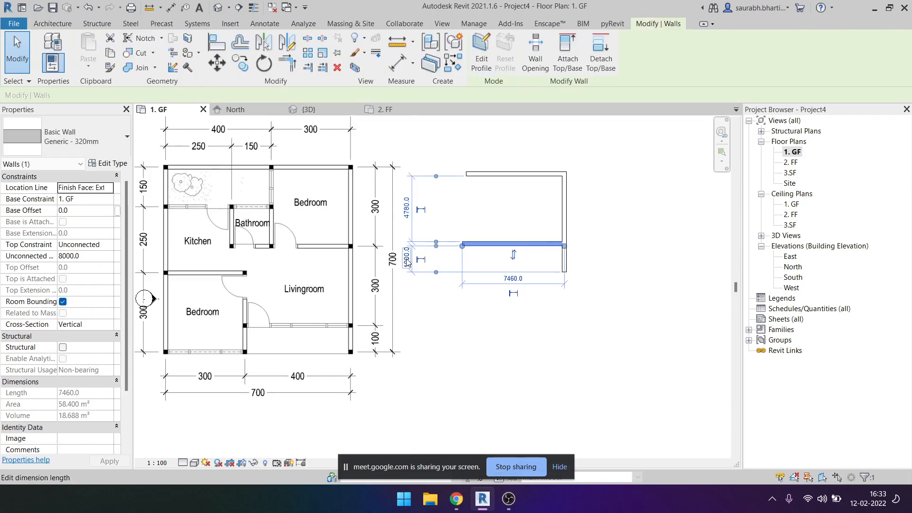
drag(463, 245, 499, 281)
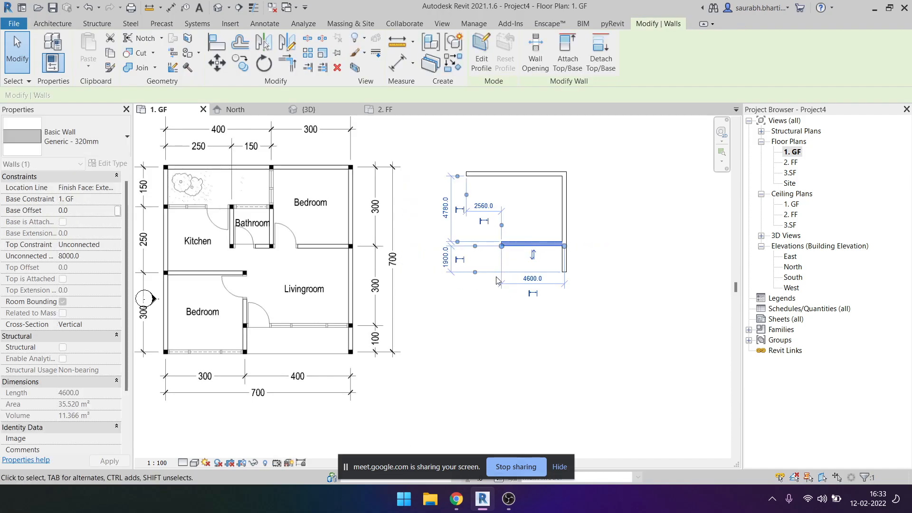
click(493, 303)
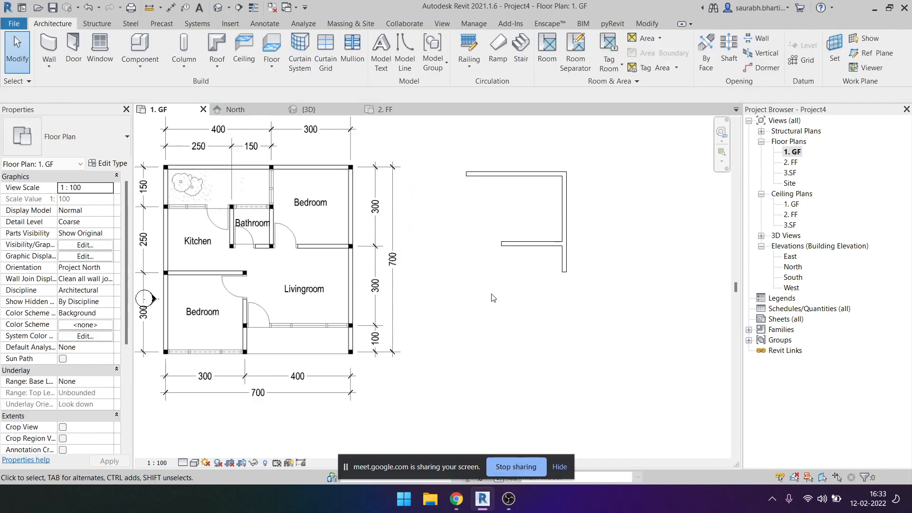
click(532, 245)
scroll(535, 257, up, 2)
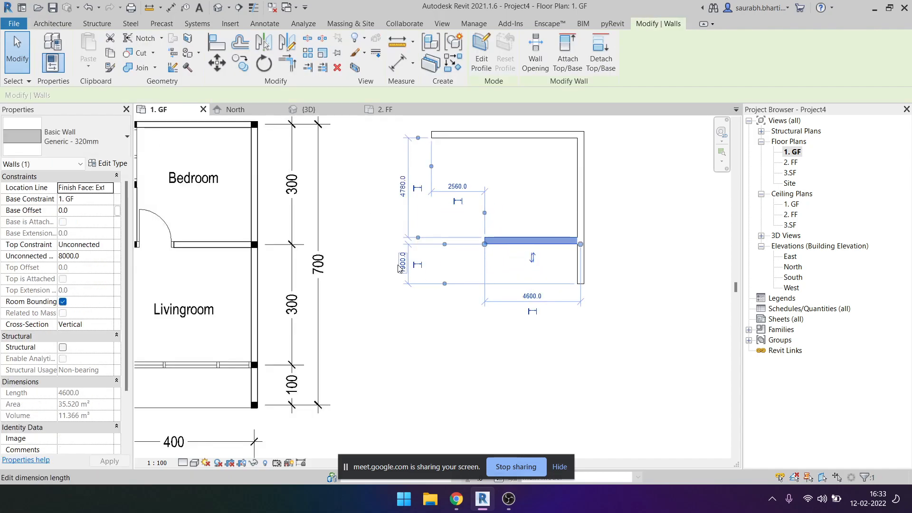
click(463, 324)
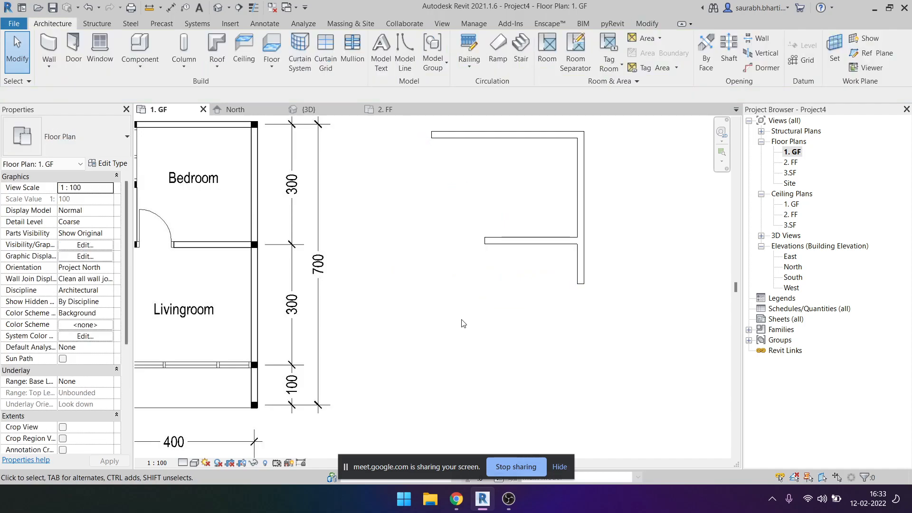
key(d)
key(i)
key(Escape)
Place an aligned dimension between the vertical wall's lower end and the inner horizontal wall's lower face, left of the walls.
click(274, 22)
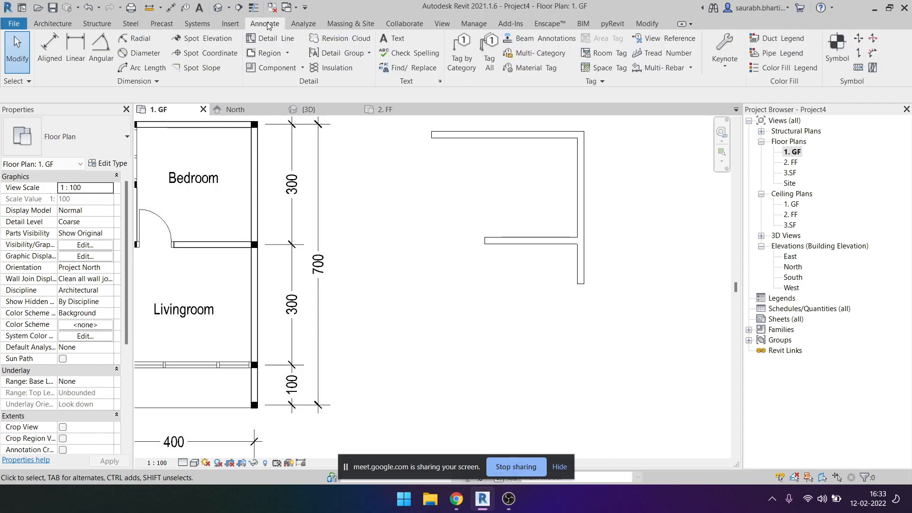
click(49, 50)
scroll(566, 297, up, 3)
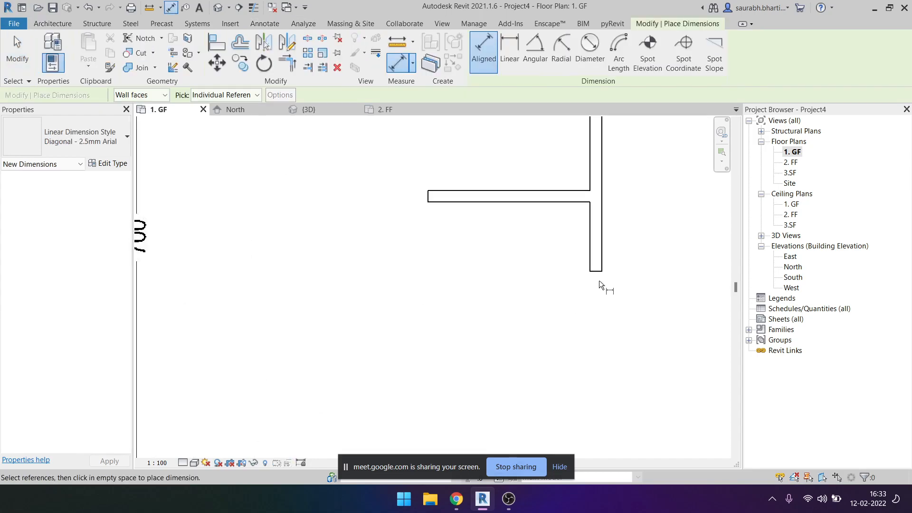
scroll(572, 314, down, 2)
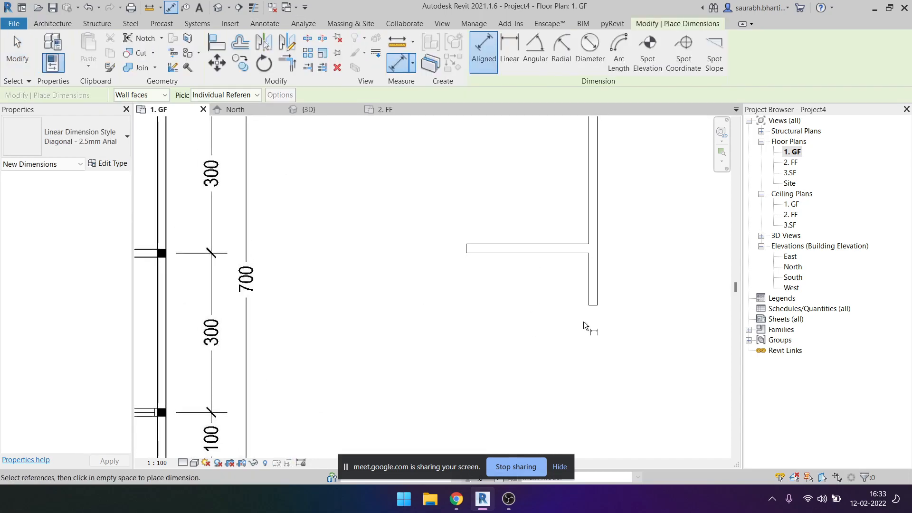
click(594, 310)
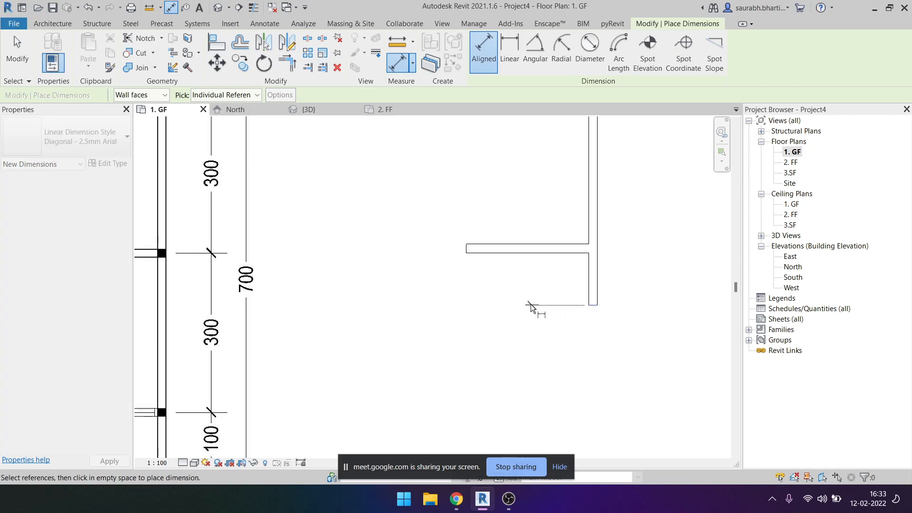
click(530, 253)
click(410, 260)
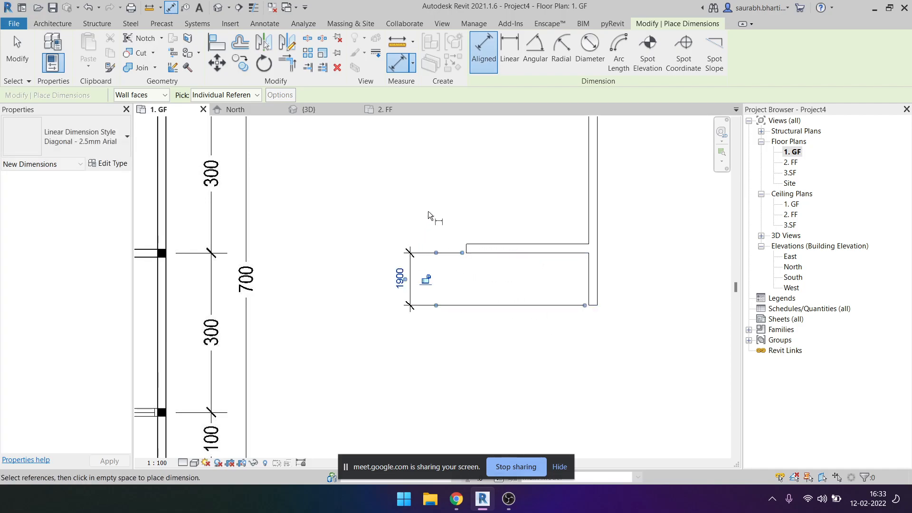
key(Escape)
key(Escape)
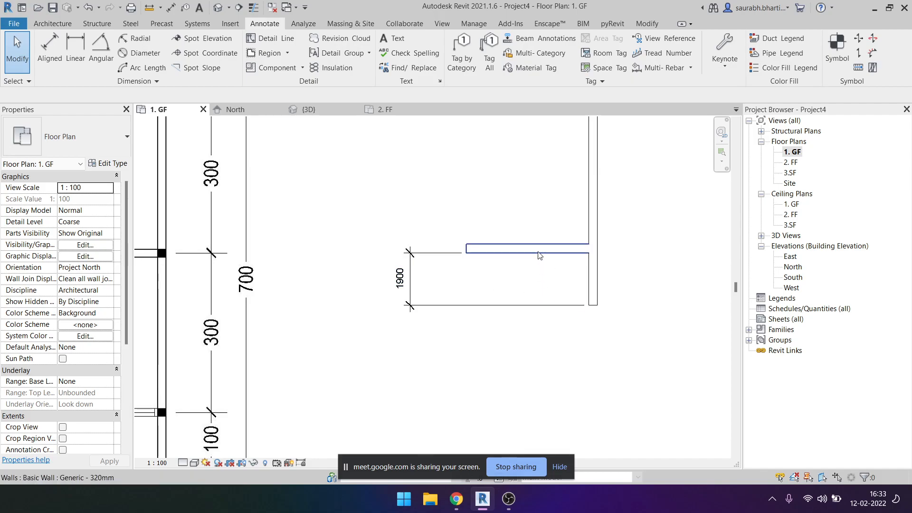
Set the distance from the inner horizontal wall's lower face to the vertical wall's lower end to 1000 mm.
drag(458, 226, 621, 286)
click(488, 214)
scroll(510, 279, down, 2)
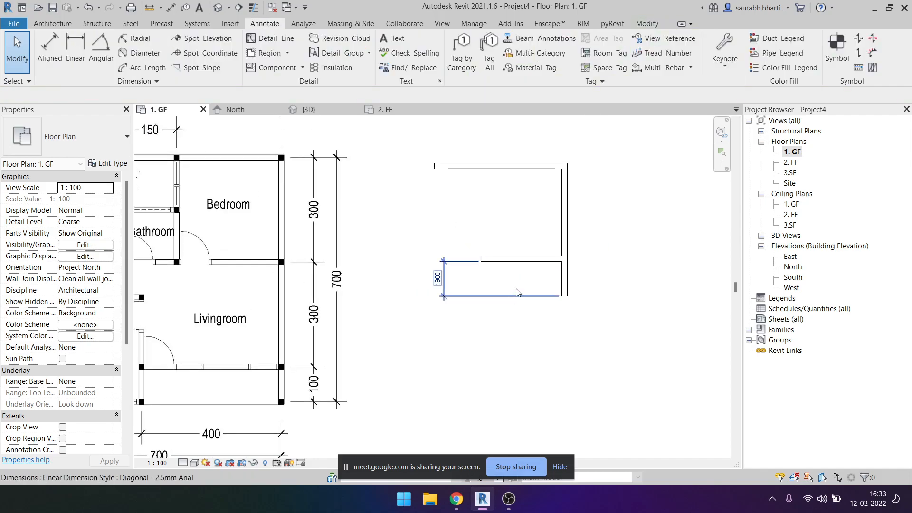
click(537, 259)
click(438, 277)
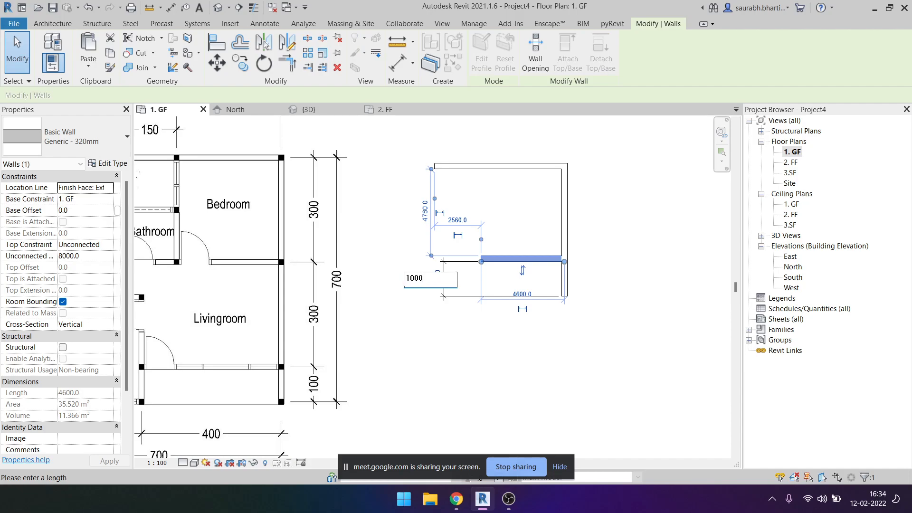
key(Return)
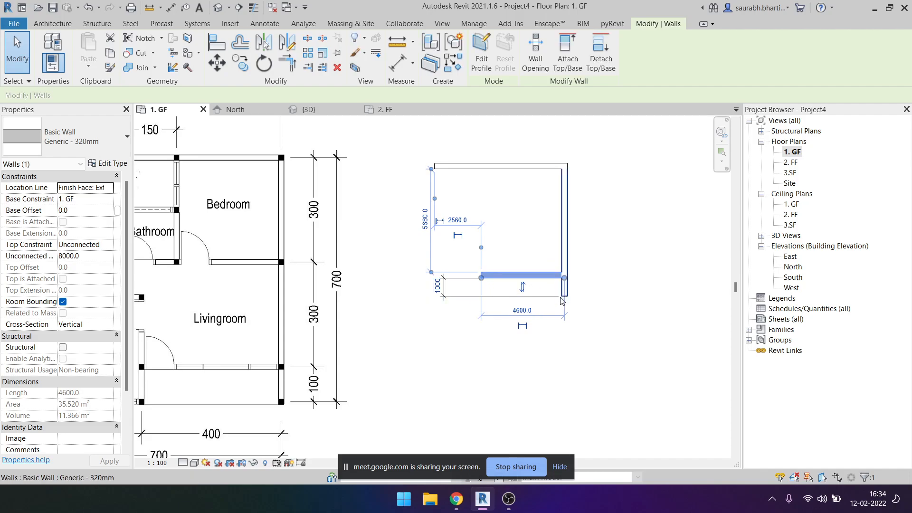
click(531, 348)
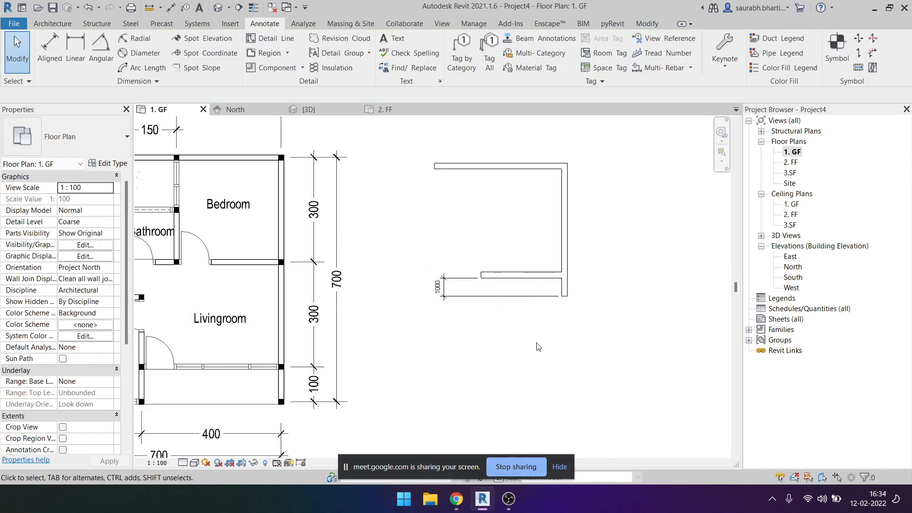
Draw a 7000 mm wall straight down from the upper horizontal wall's left end and end the wall command.
scroll(551, 309, down, 3)
key(a)
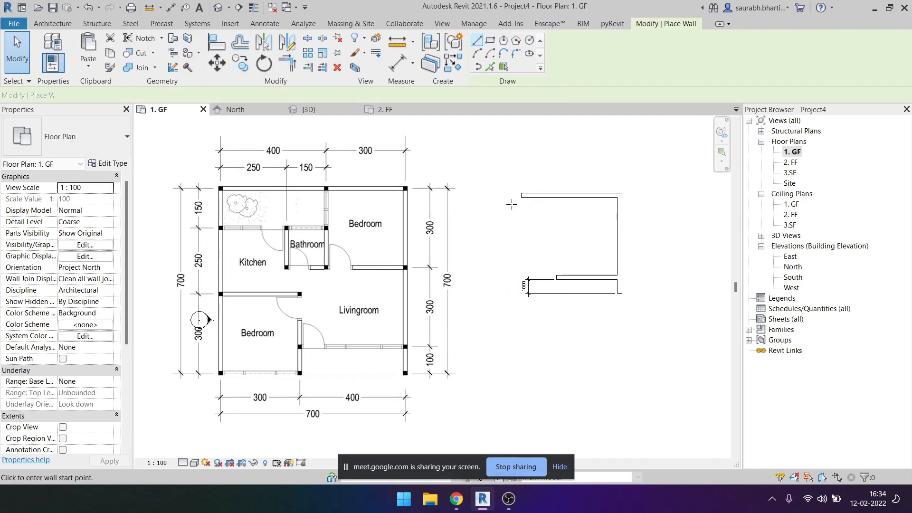
scroll(521, 196, up, 3)
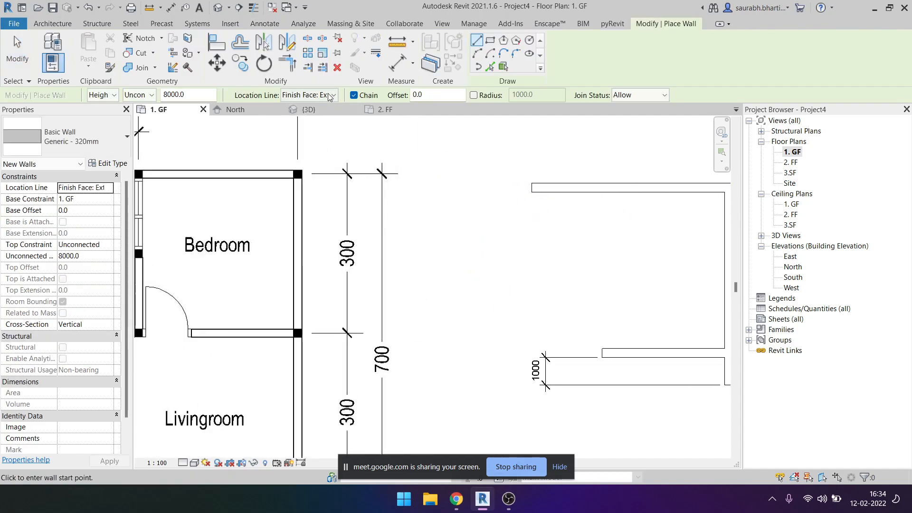
click(532, 188)
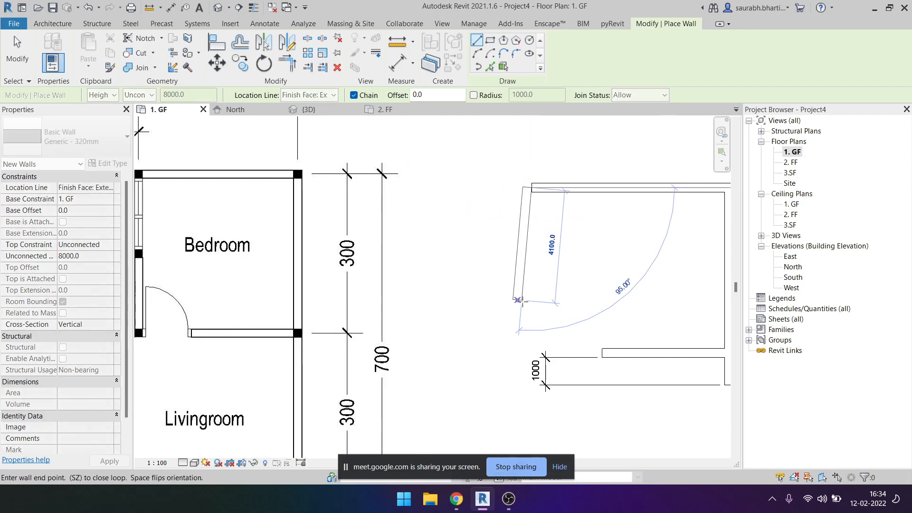
scroll(528, 351, down, 1)
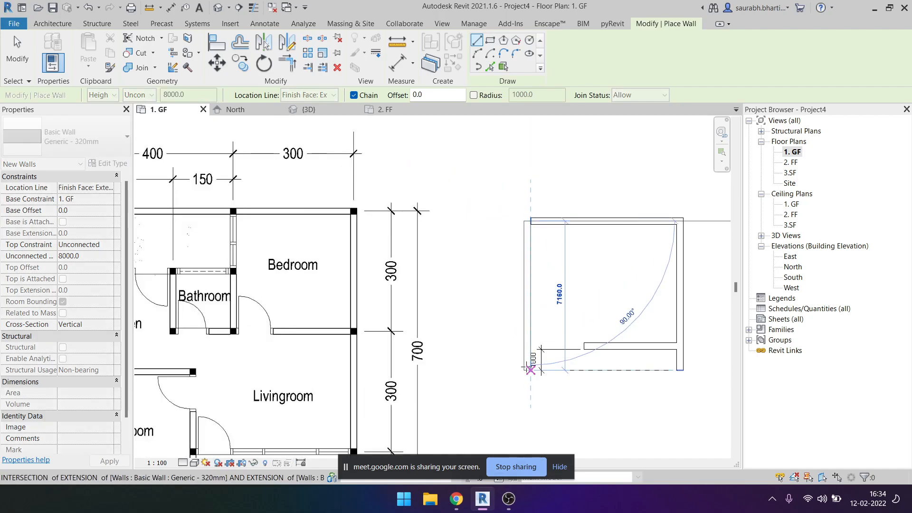
scroll(527, 368, down, 2)
middle_drag(428, 422, 472, 343)
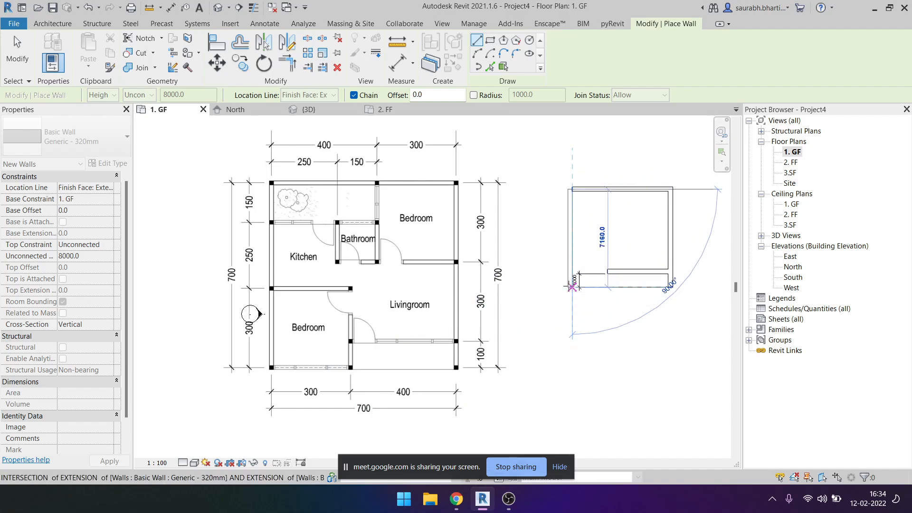
text(700)
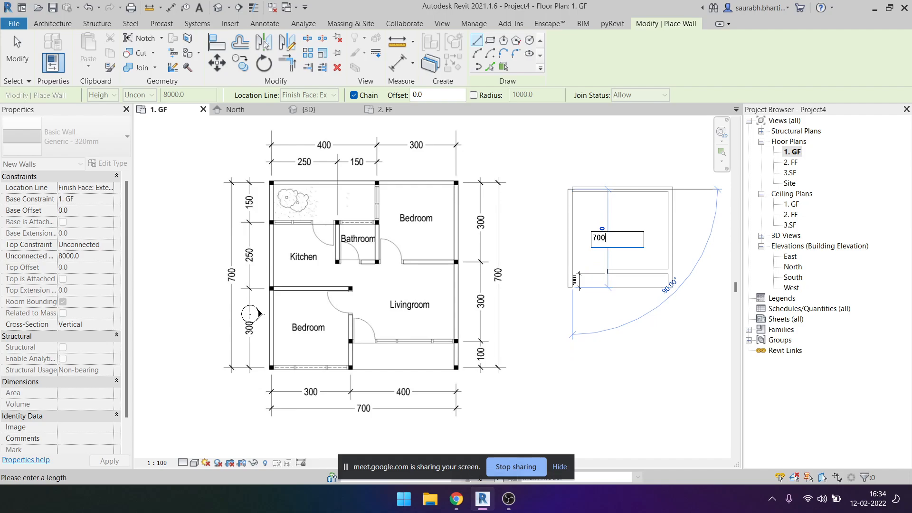
text(0)
key(Return)
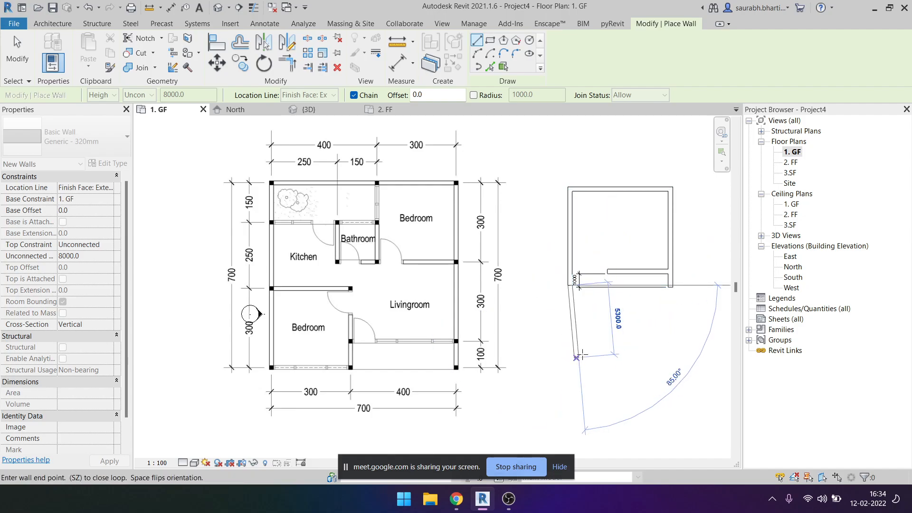
key(Escape)
key(Escape)
click(541, 314)
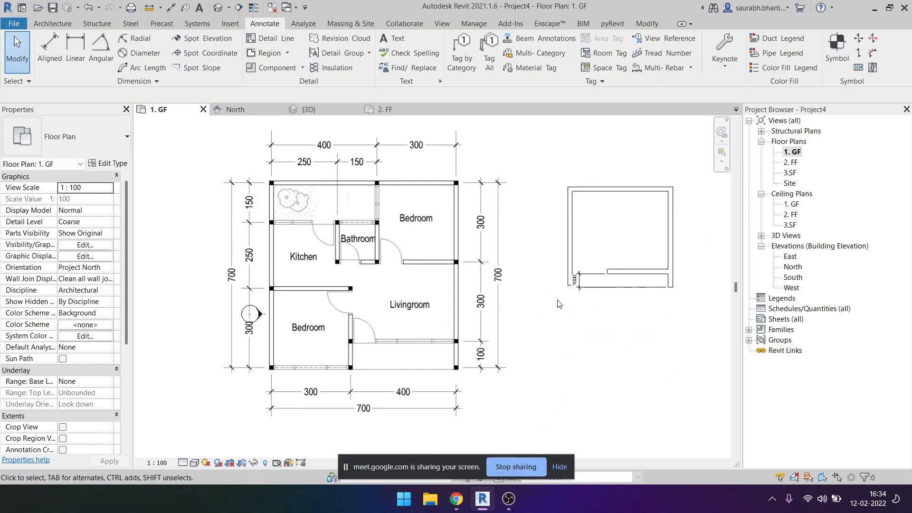
Add an aligned dimension from the upper wall's inner face to the left wall's lower end, placed outside the left wall.
click(570, 278)
click(596, 216)
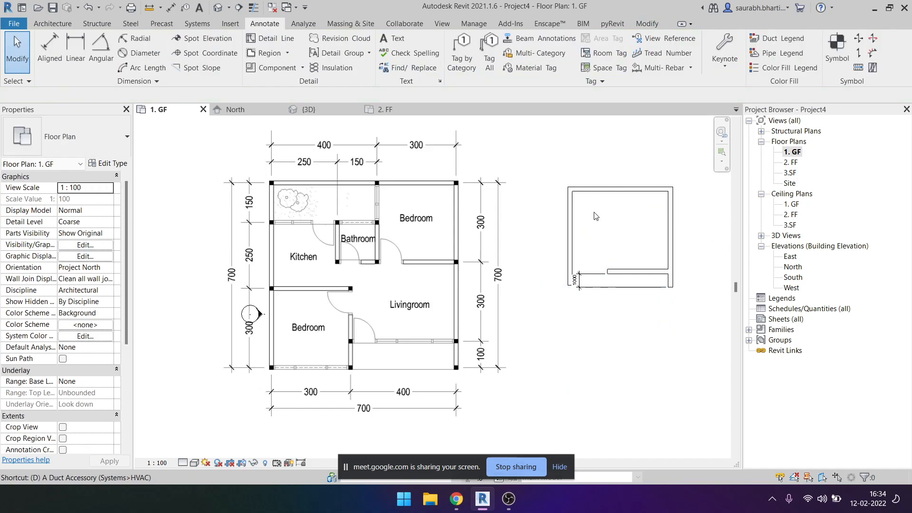
key(d)
key(i)
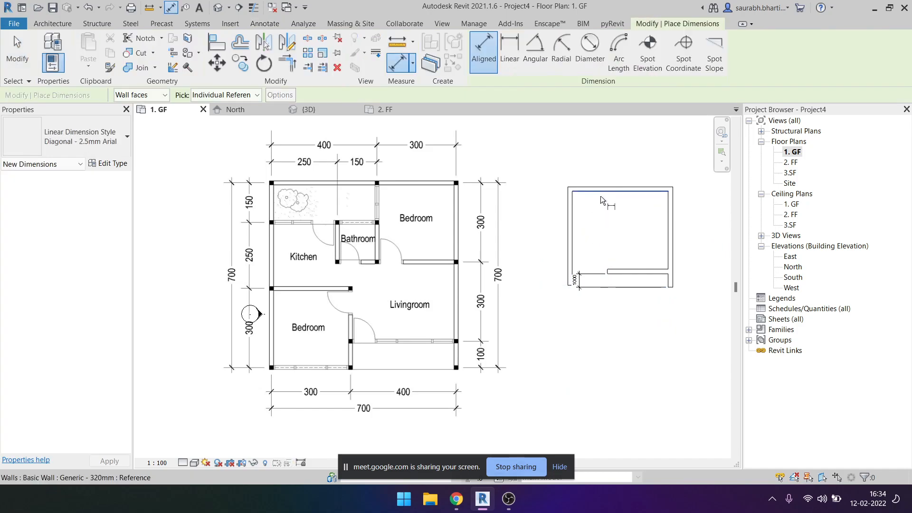
click(568, 285)
click(546, 257)
scroll(546, 255, up, 5)
scroll(541, 246, down, 4)
scroll(540, 247, up, 1)
key(Escape)
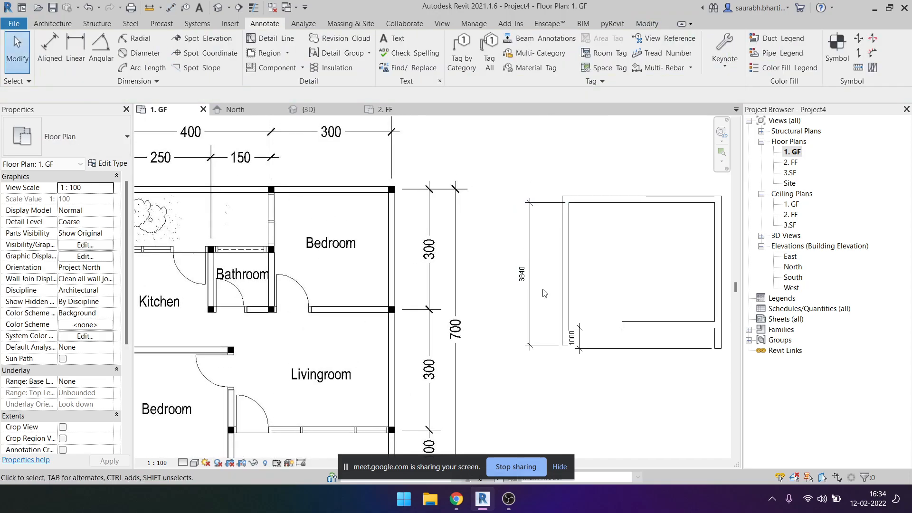
scroll(538, 303, up, 2)
scroll(538, 303, down, 2)
click(577, 200)
key(Escape)
middle_drag(573, 261, 554, 245)
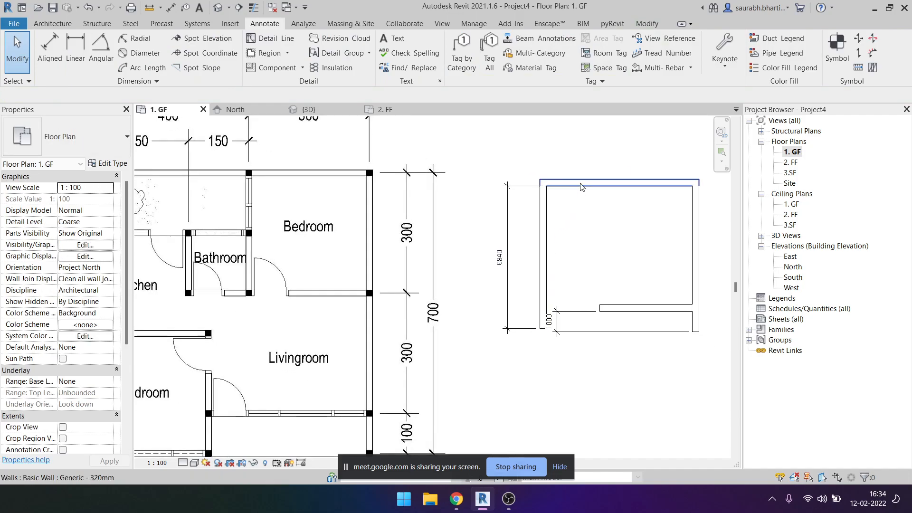
key(d)
key(i)
key(Escape)
Examine the left and upper walls and their shared corner against the reference house plan.
click(545, 198)
scroll(549, 182, up, 2)
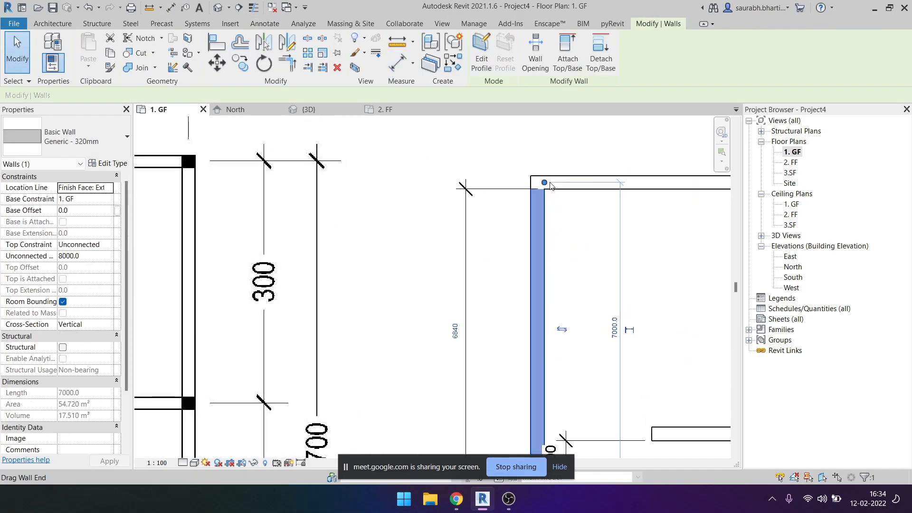
scroll(394, 228, down, 3)
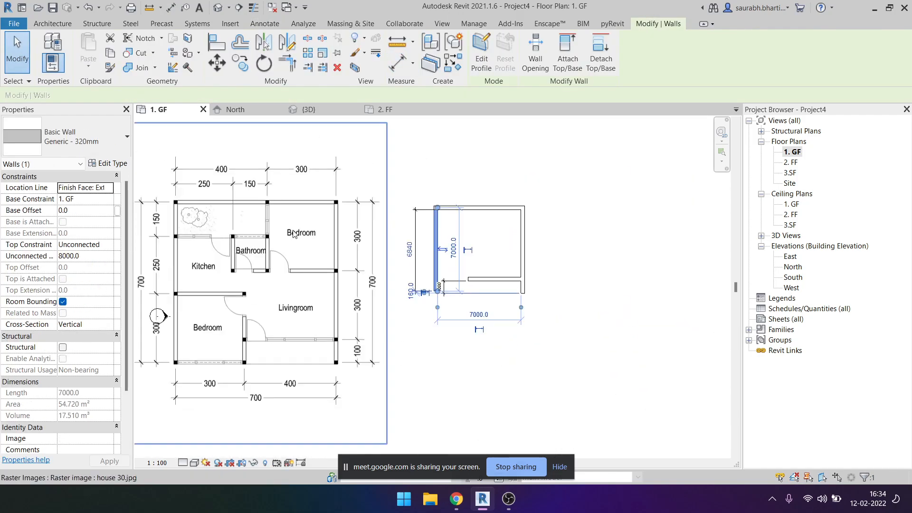
scroll(437, 209, up, 4)
scroll(440, 212, down, 2)
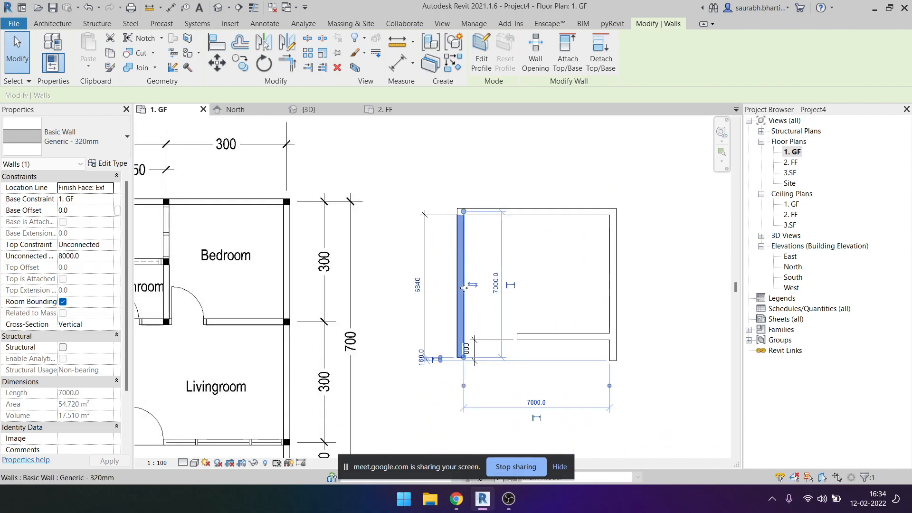
scroll(464, 214, up, 5)
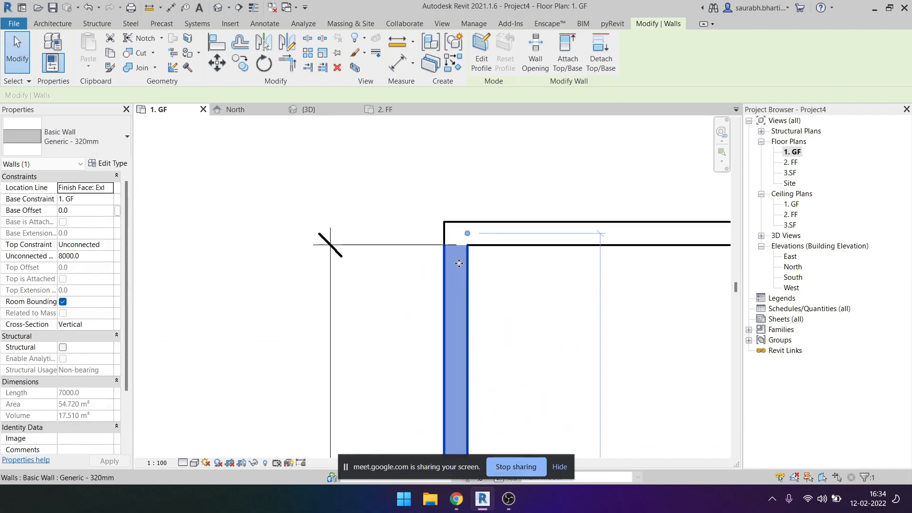
click(465, 216)
click(468, 226)
scroll(449, 209, down, 5)
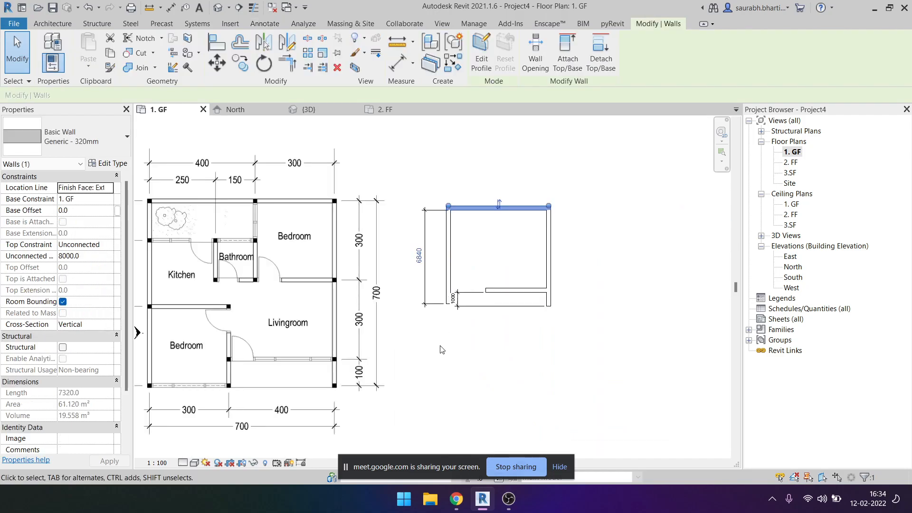
scroll(444, 204, up, 5)
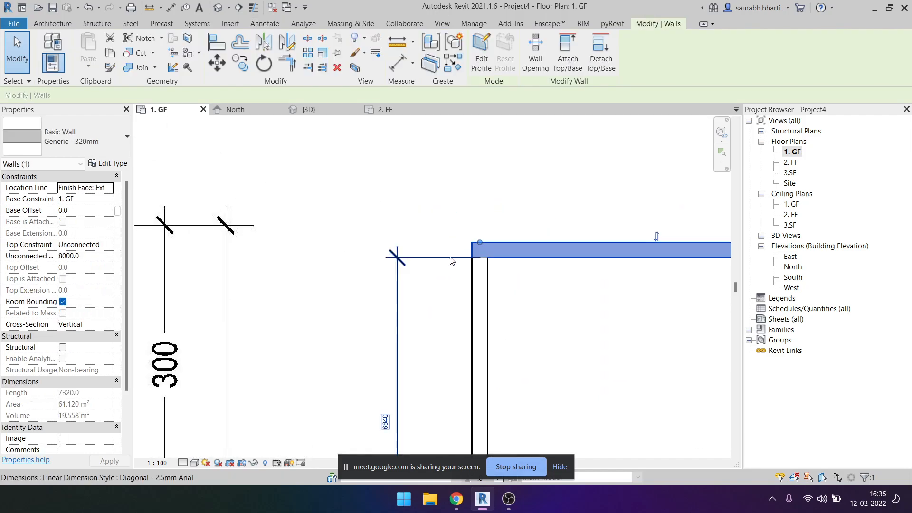
Move the upper witness line of the dimension outside the left wall to the upper wall's outer face.
click(457, 253)
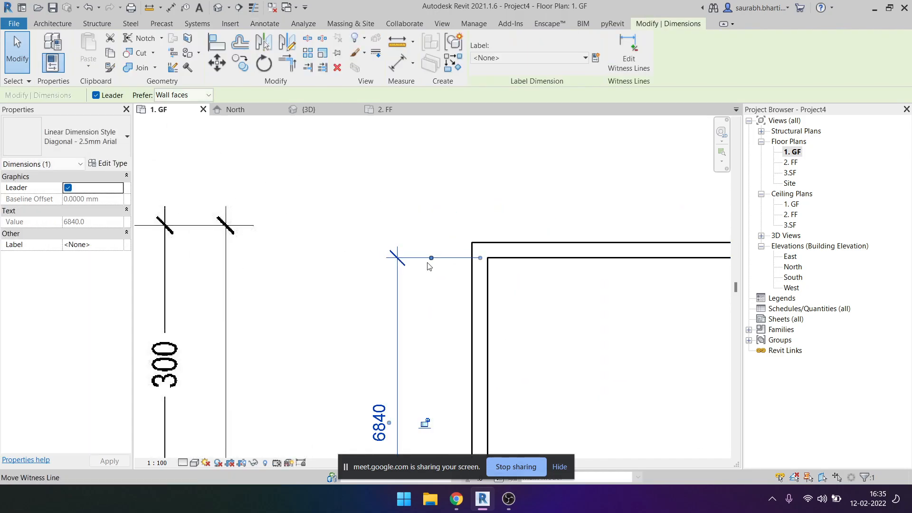
drag(431, 261, 434, 243)
scroll(441, 240, down, 3)
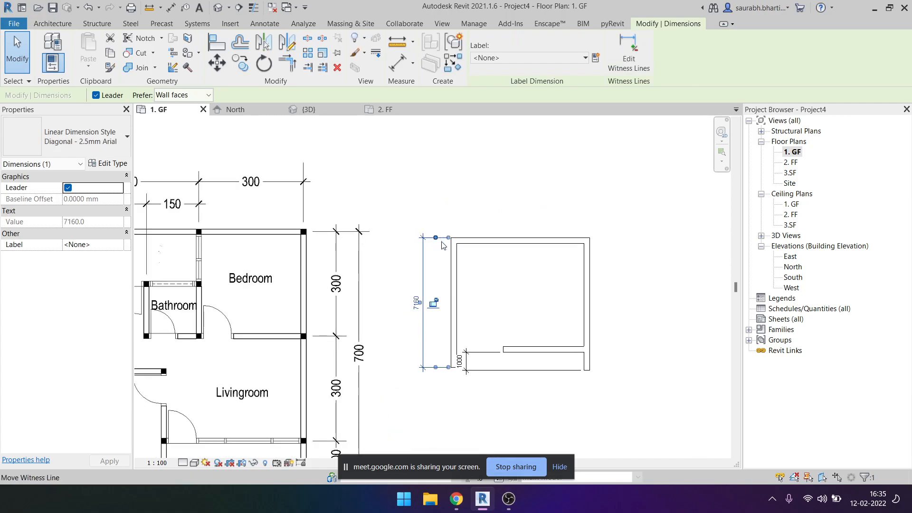
click(439, 288)
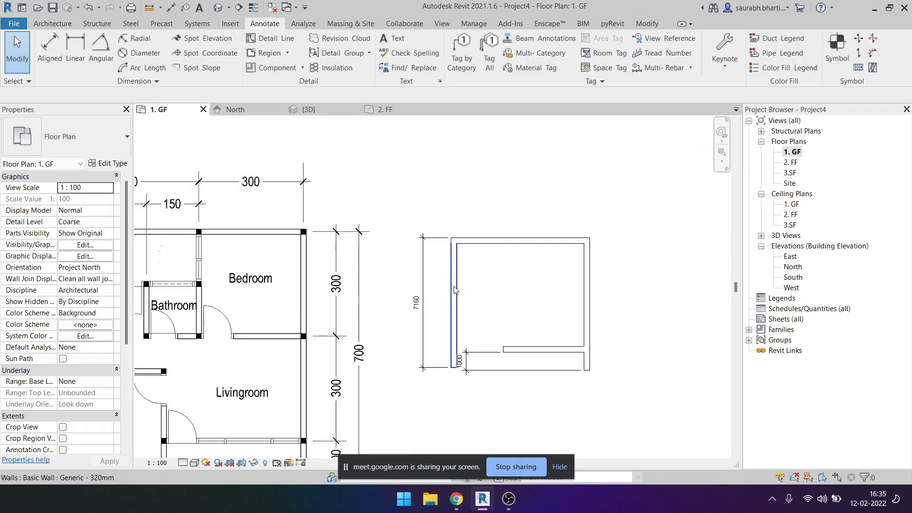
Set the left wall's overall vertical dimension, from the upper wall's outer face to its lower end, to 7000 mm.
scroll(459, 303, down, 2)
click(460, 303)
click(431, 301)
text(7000)
key(Return)
key(d)
key(i)
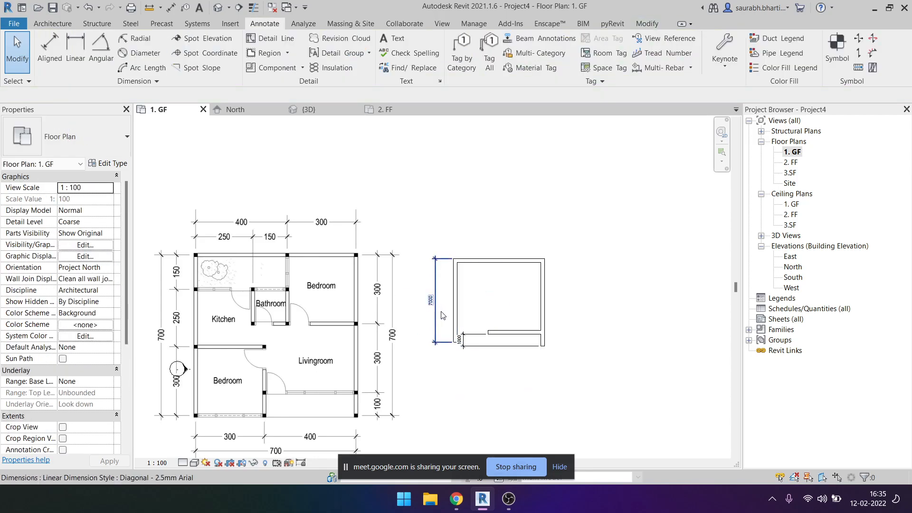
key(Escape)
Move the 1000 mm dimension to the right, clear of the left wall.
click(542, 320)
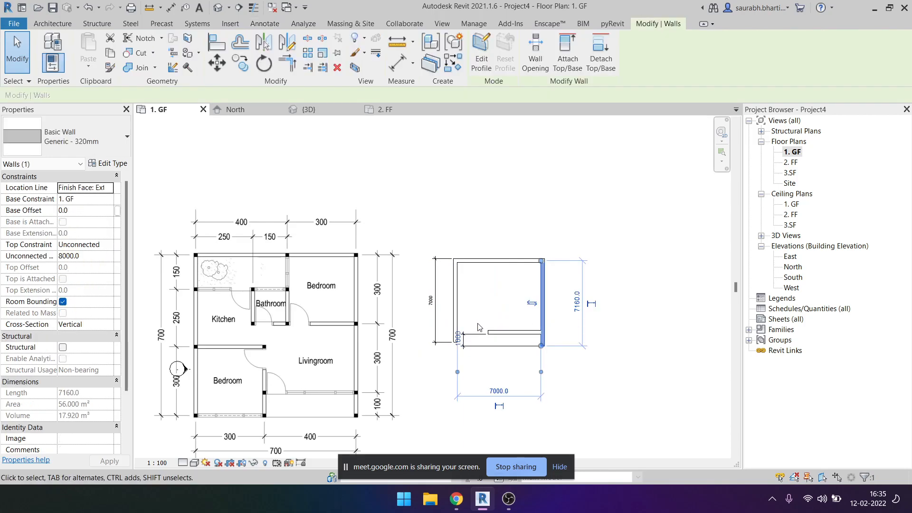
scroll(466, 317, up, 4)
click(463, 377)
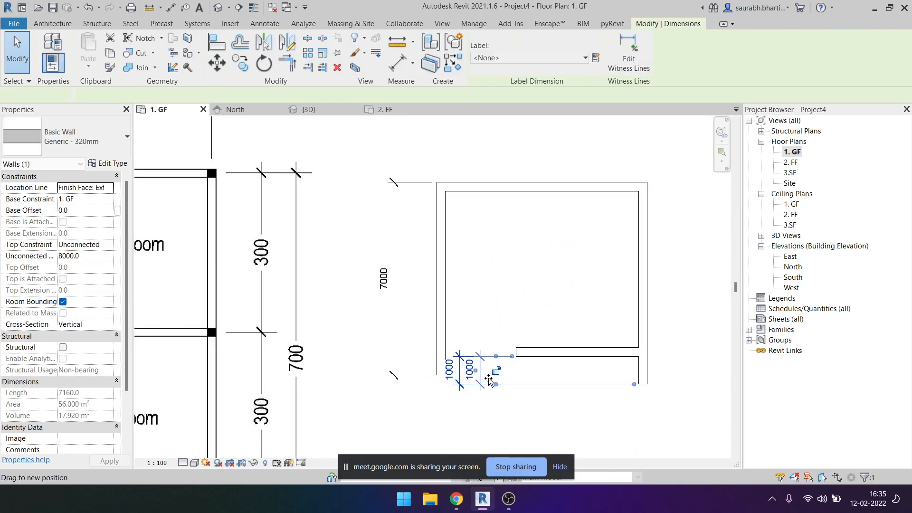
key(Escape)
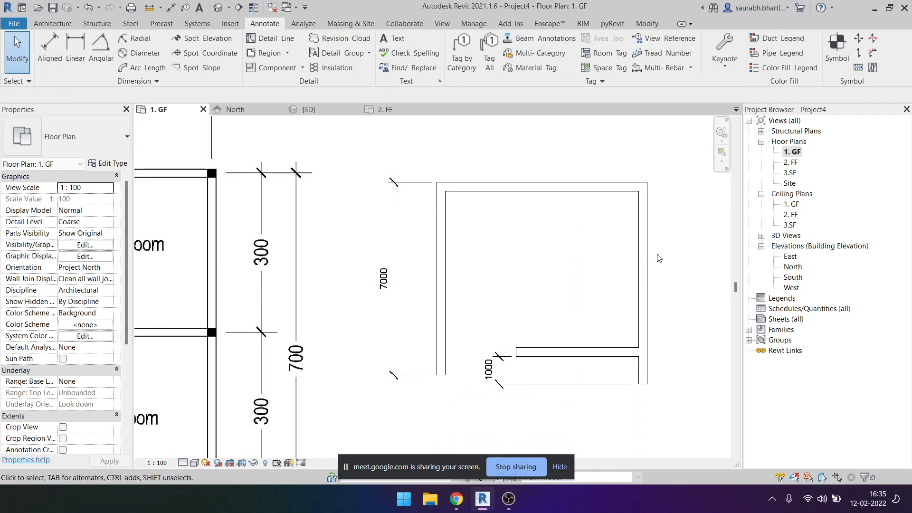
Align the right wall's lower end with the left wall's lower end and end the Align command.
click(641, 249)
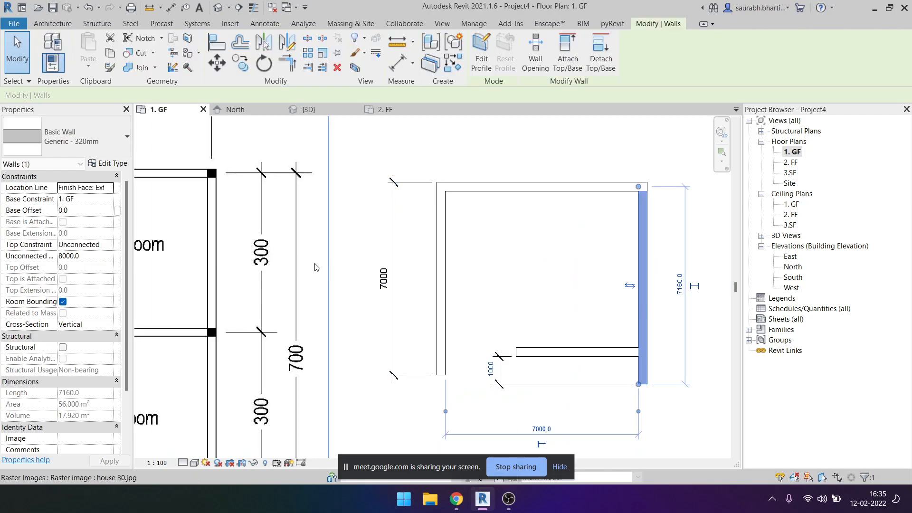
key(Escape)
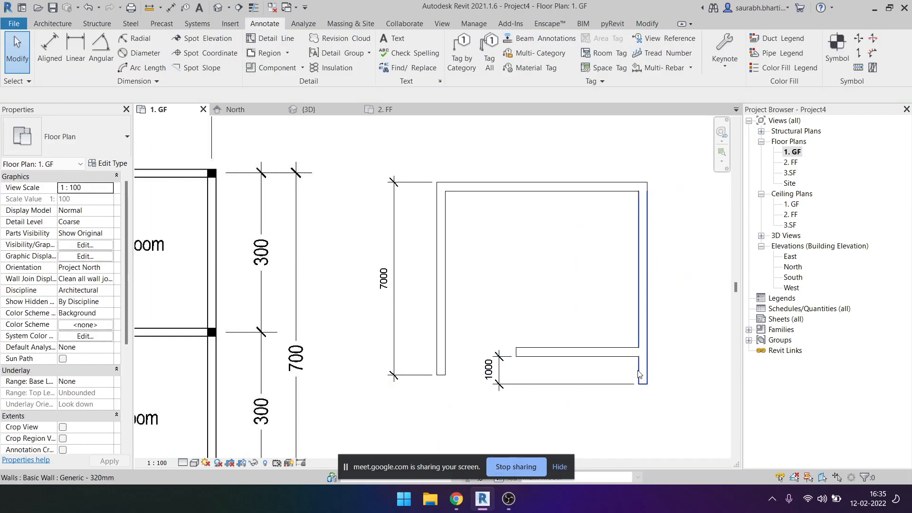
click(638, 27)
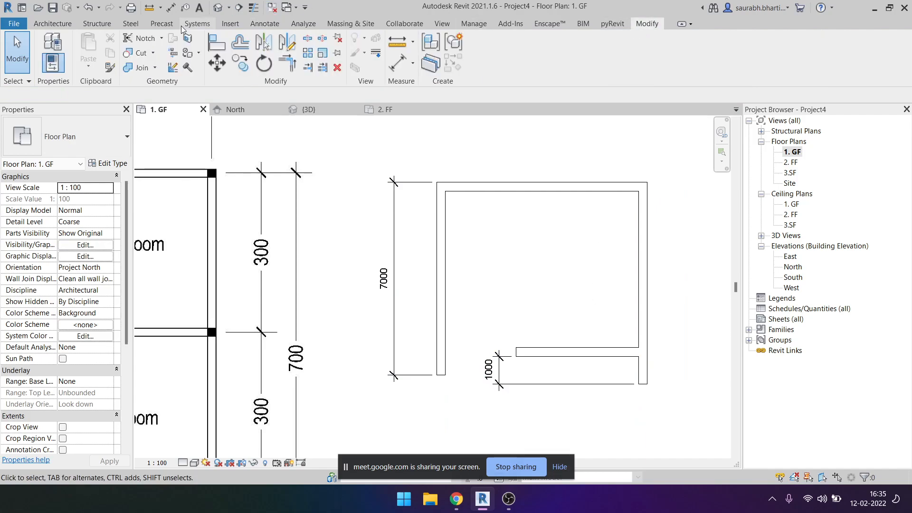
click(222, 42)
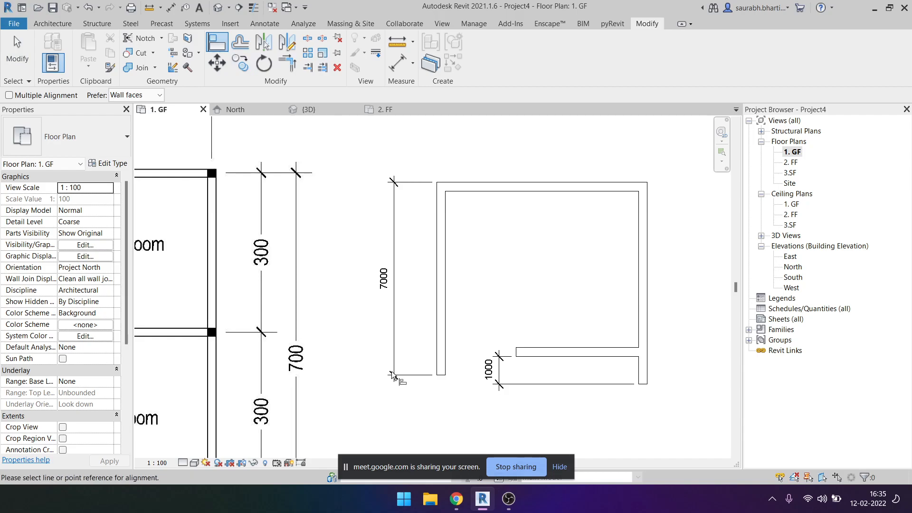
click(439, 376)
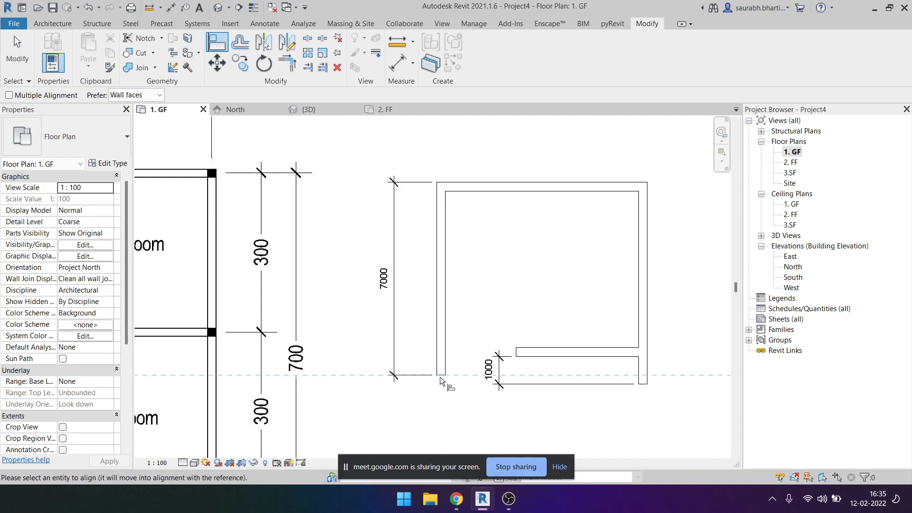
click(636, 384)
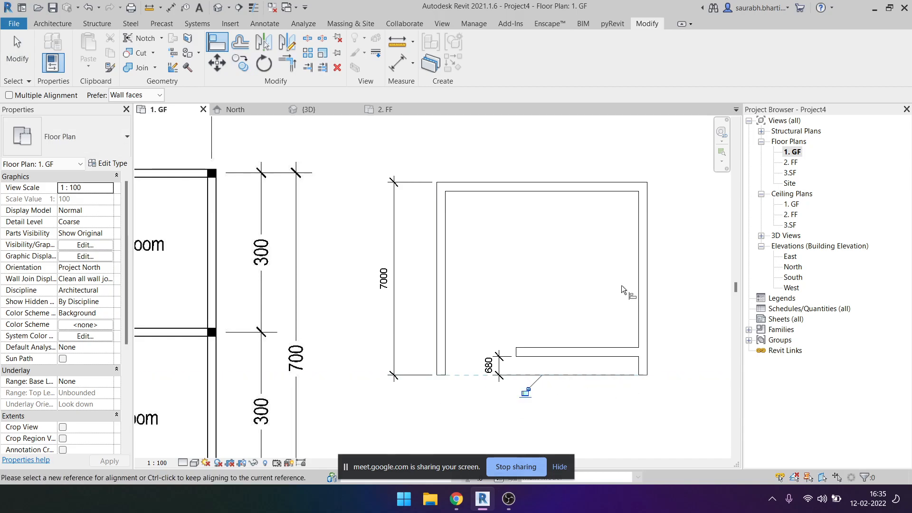
scroll(610, 266, down, 4)
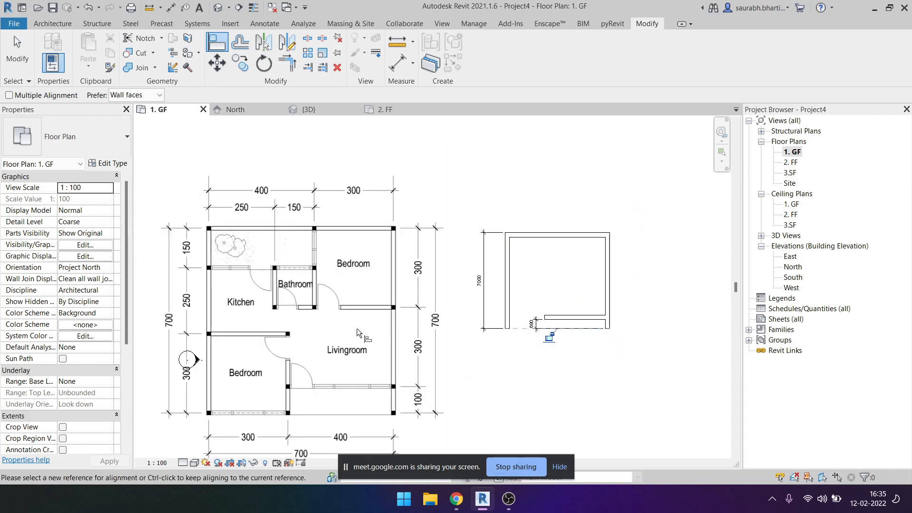
middle_drag(283, 360, 291, 325)
key(Escape)
key(Escape)
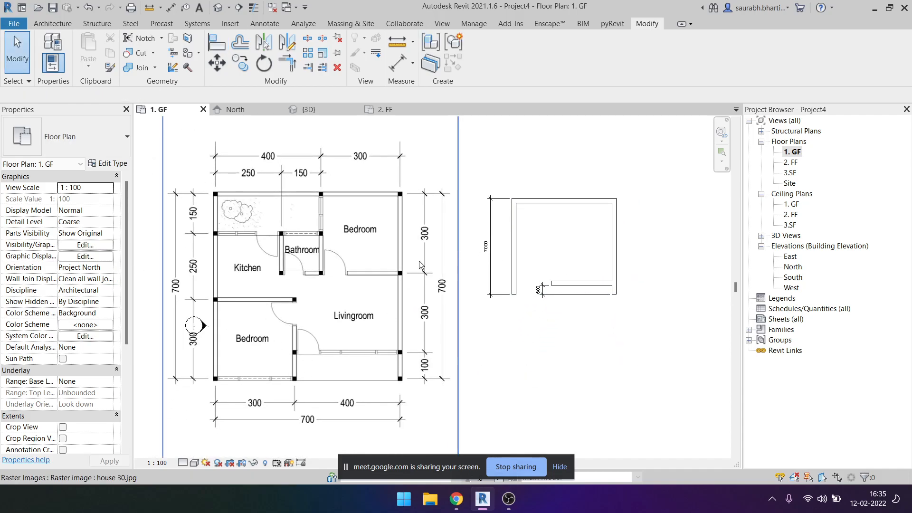
Draw a 3000 mm wall horizontally to the right from the left wall's lower end and end the wall command.
scroll(476, 251, up, 2)
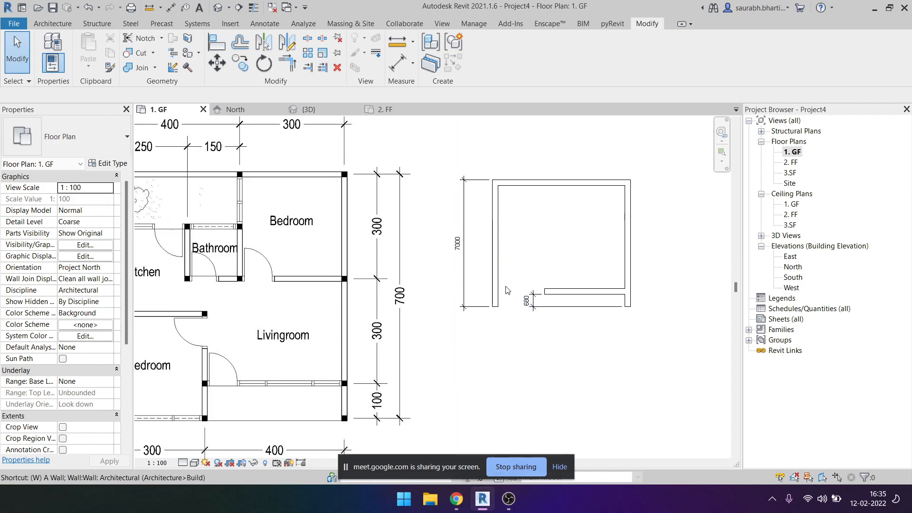
key(w)
key(a)
scroll(498, 324, down, 1)
scroll(498, 323, down, 1)
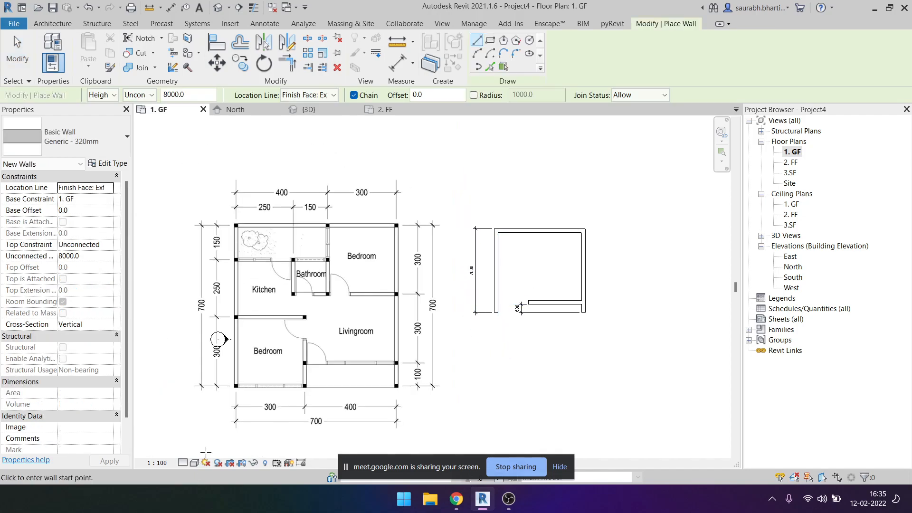
scroll(459, 333, up, 3)
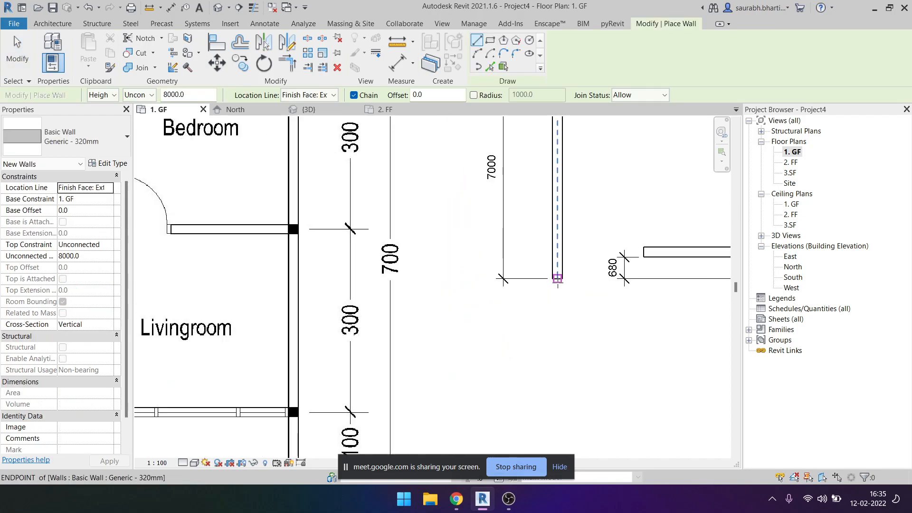
click(558, 278)
scroll(607, 301, down, 2)
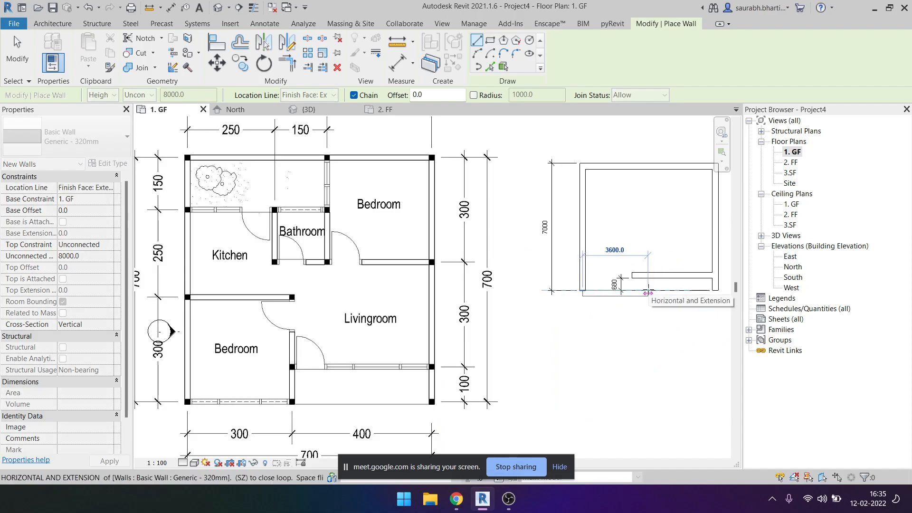
text(40)
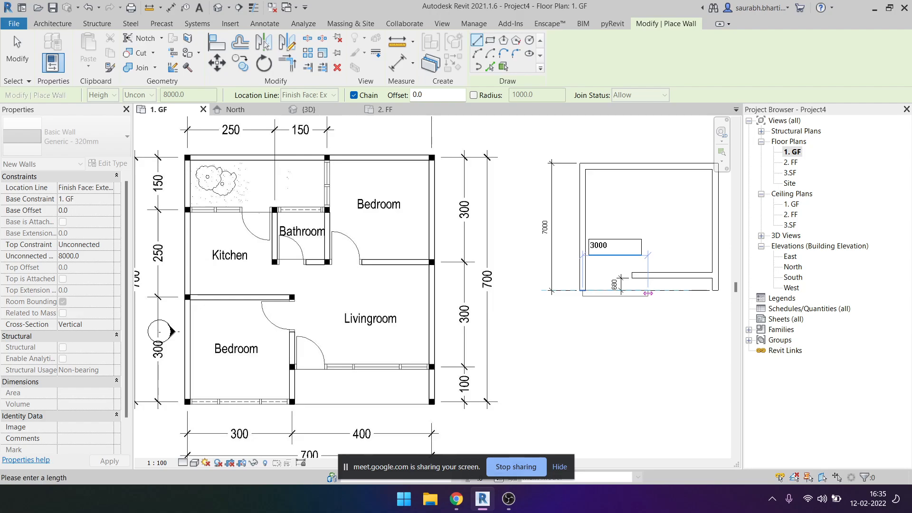
key(Return)
key(Escape)
key(Escape)
middle_drag(617, 309, 591, 353)
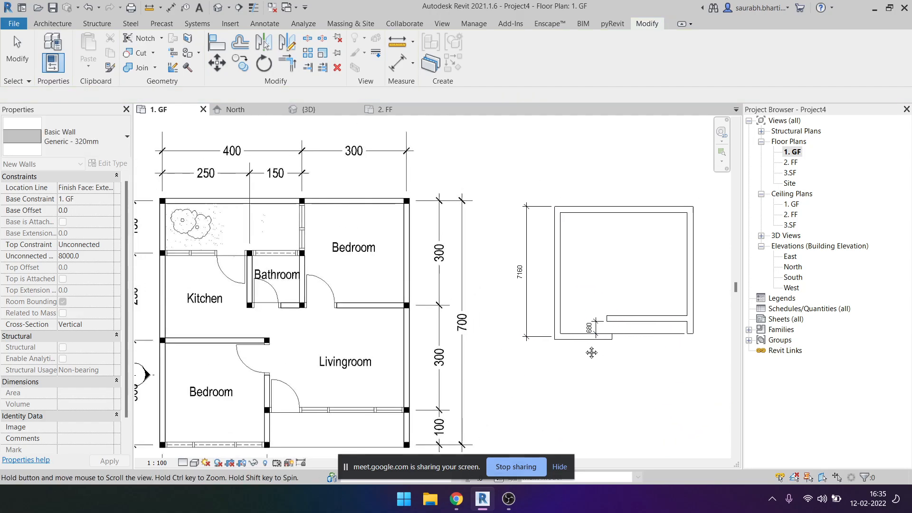
Examine the inner horizontal wall and the lower-left wall against the living room and porch area of the reference plan.
scroll(591, 352, down, 2)
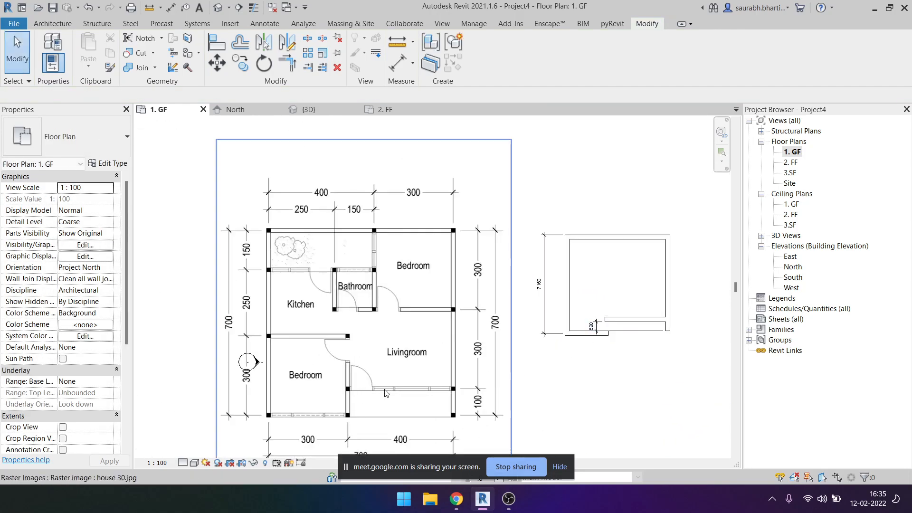
scroll(617, 328, up, 4)
click(627, 319)
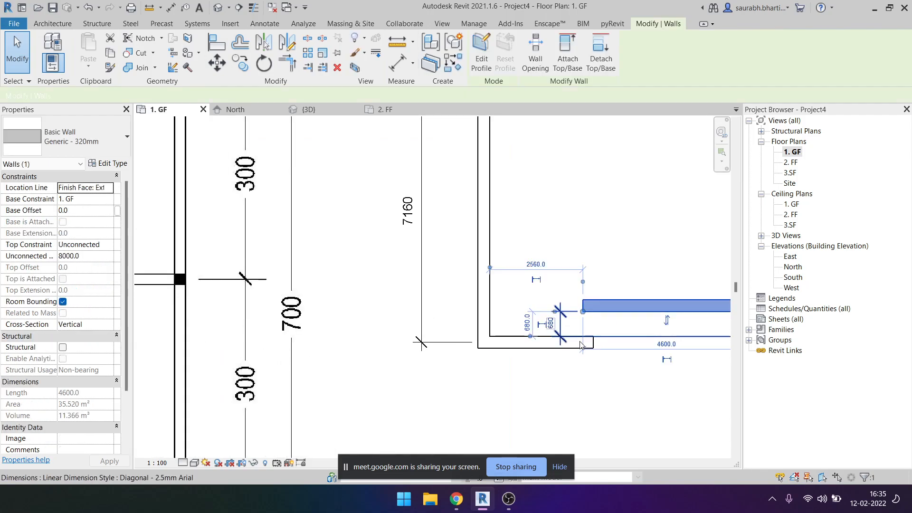
scroll(602, 353, down, 1)
click(602, 353)
click(627, 319)
scroll(507, 321, down, 2)
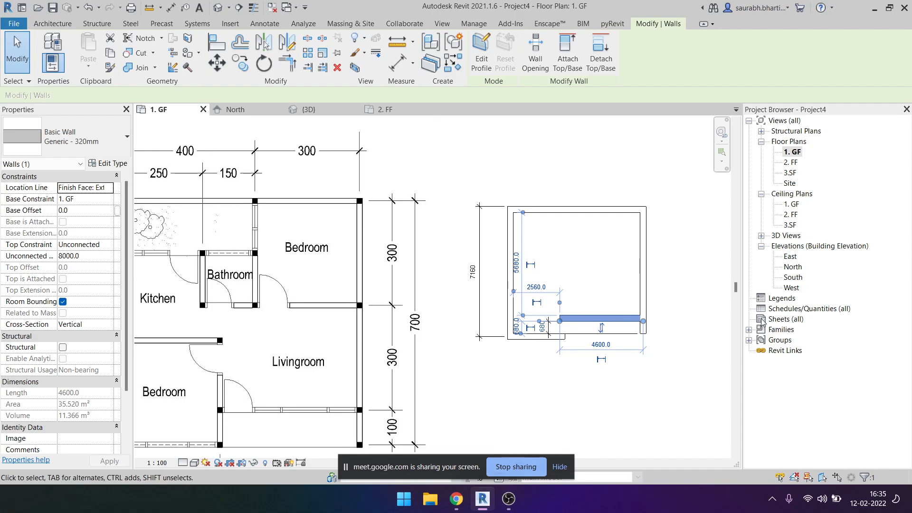
click(623, 371)
middle_drag(467, 385, 496, 346)
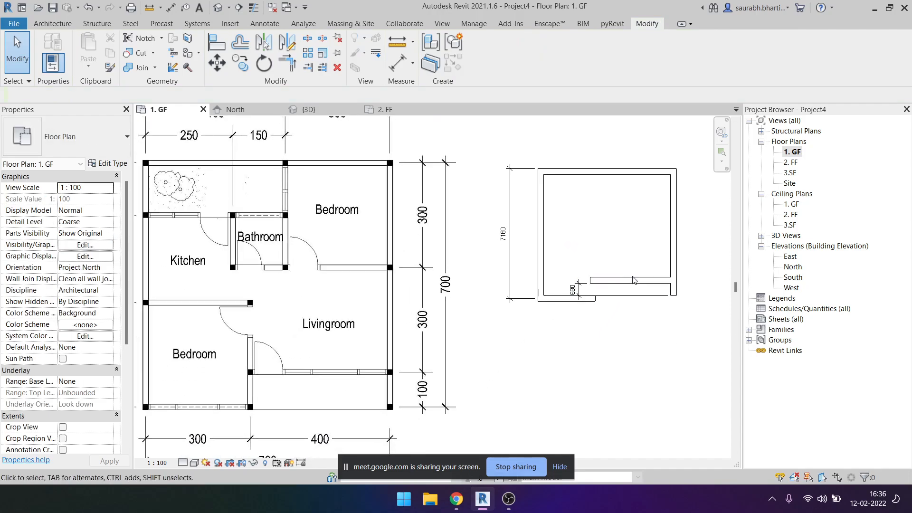
scroll(633, 279, up, 2)
scroll(578, 310, down, 3)
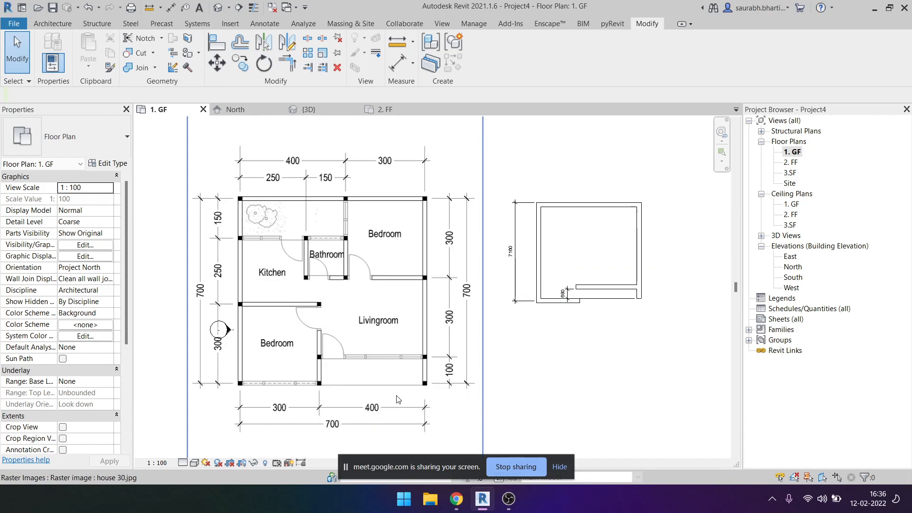
Draw a 4000 mm wall vertically upward from the right end of the lower-left wall and end the wall command.
key(w)
key(a)
scroll(581, 327, up, 5)
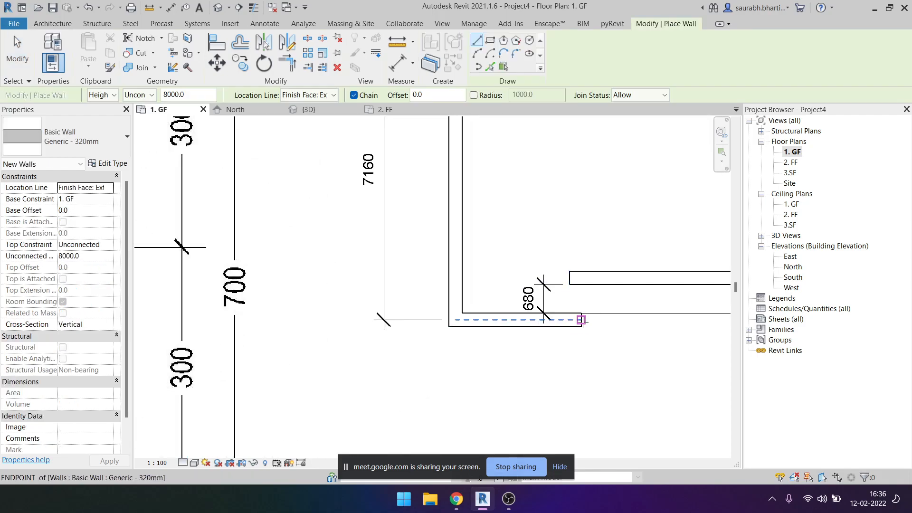
click(582, 320)
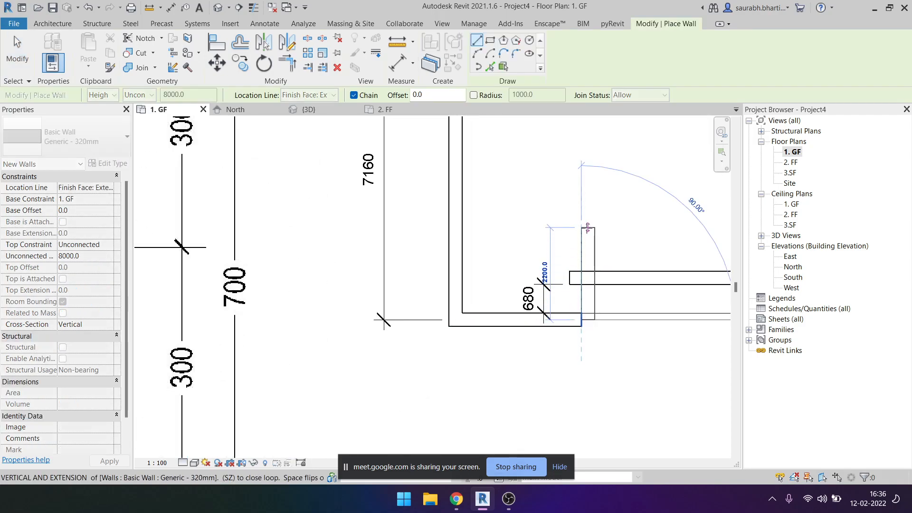
scroll(591, 201, down, 3)
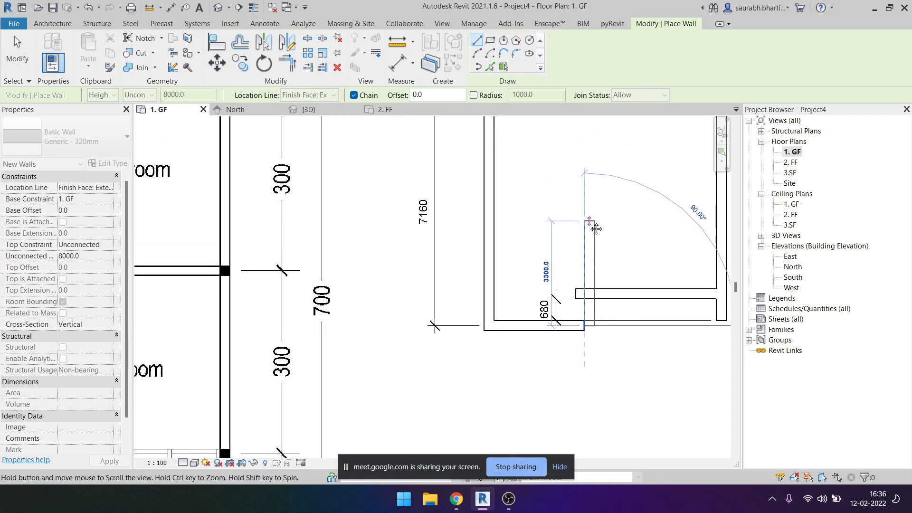
click(589, 199)
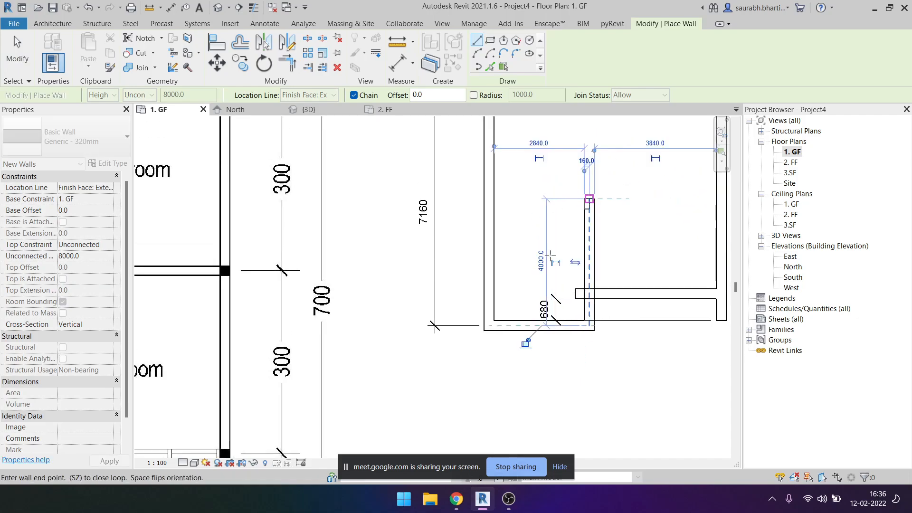
key(Escape)
key(Escape)
Change the new vertical wall's type to Generic - 200mm.
click(589, 257)
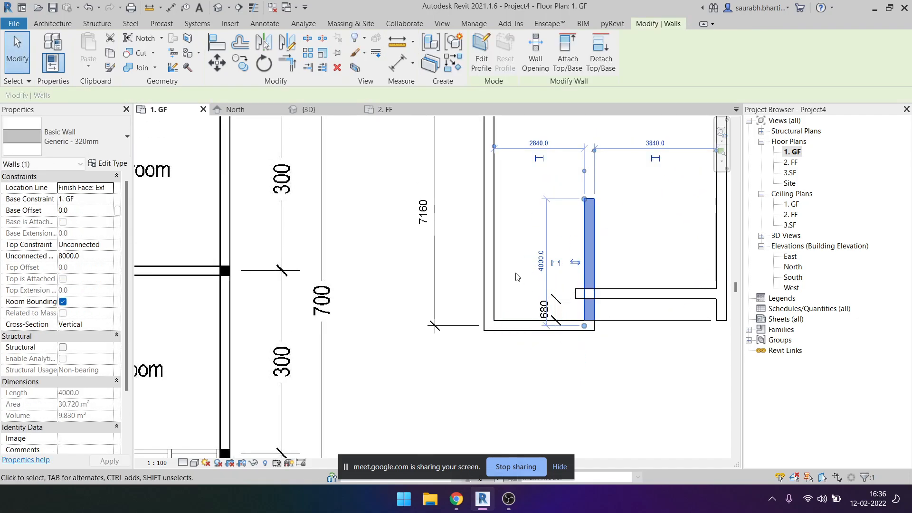
click(535, 146)
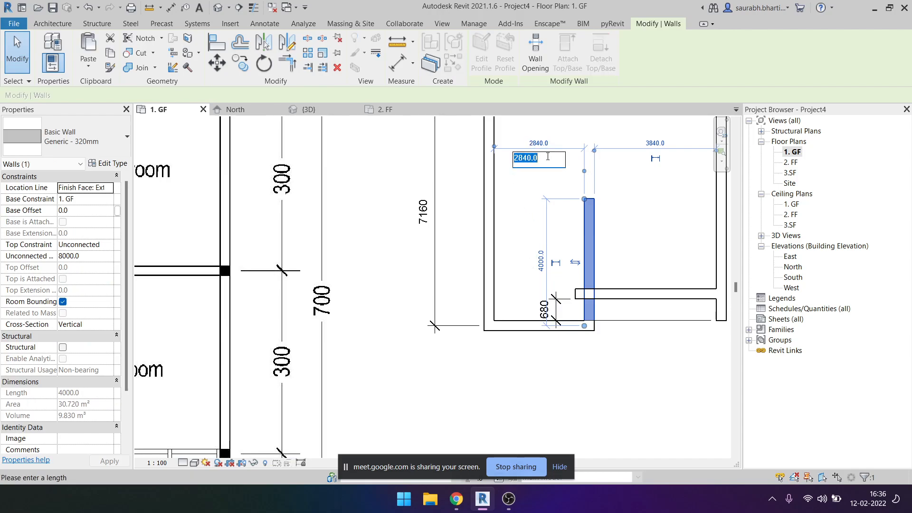
key(Escape)
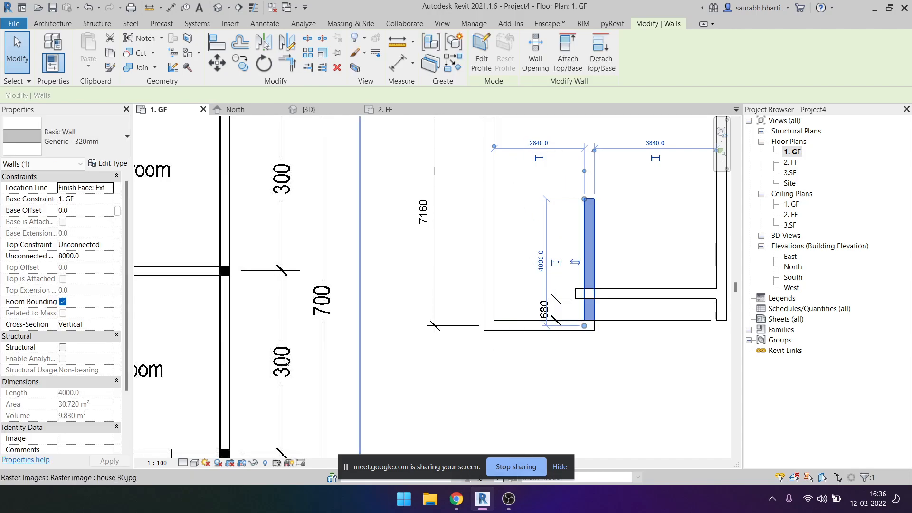
scroll(270, 341, down, 5)
middle_drag(253, 368, 408, 348)
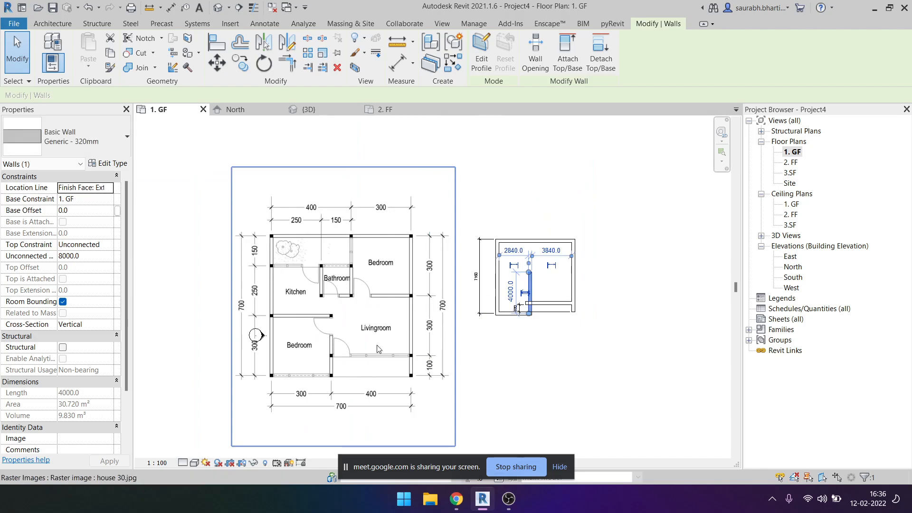
scroll(354, 340, up, 3)
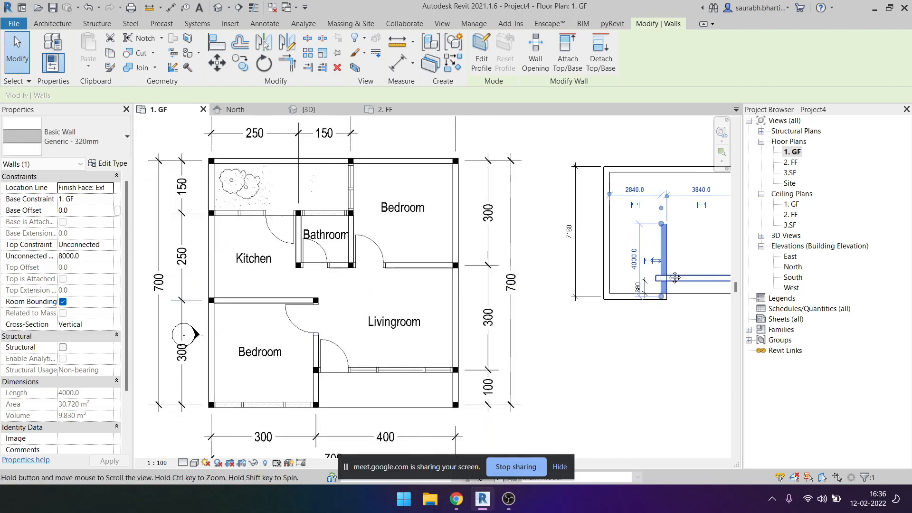
middle_drag(663, 233, 641, 231)
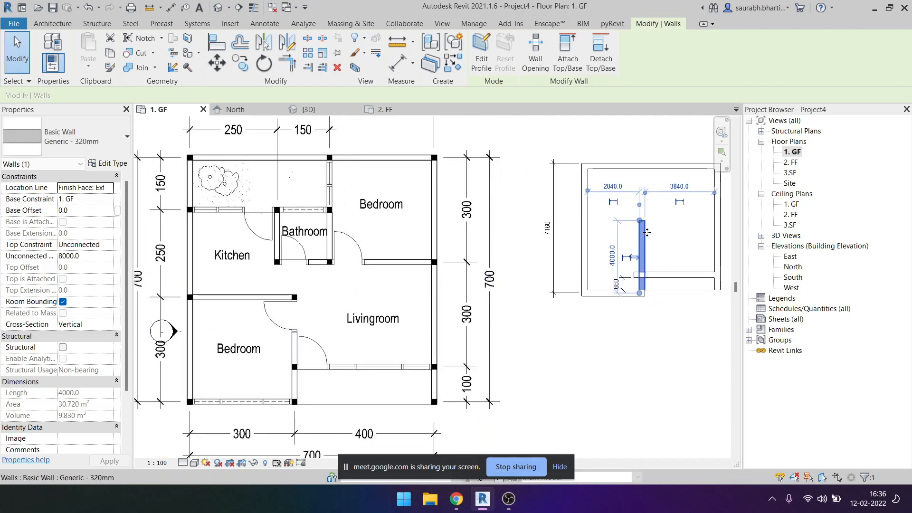
click(102, 149)
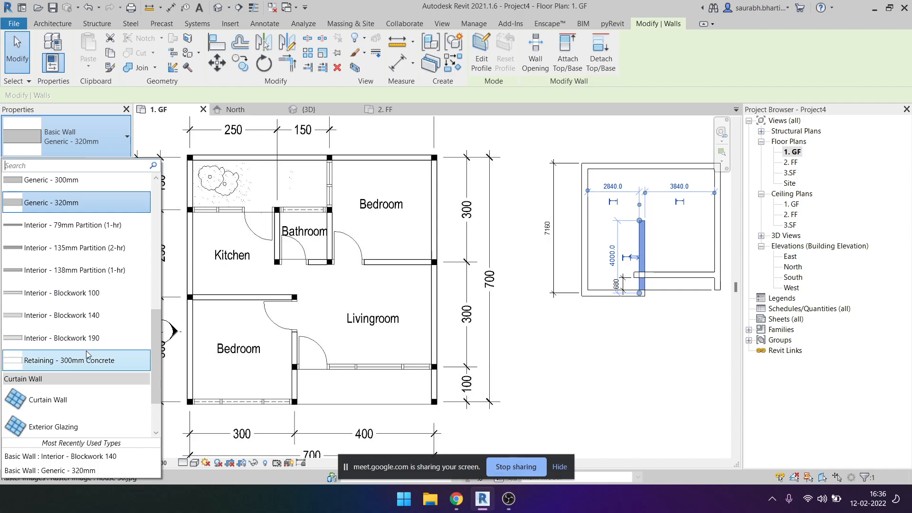
scroll(105, 323, up, 5)
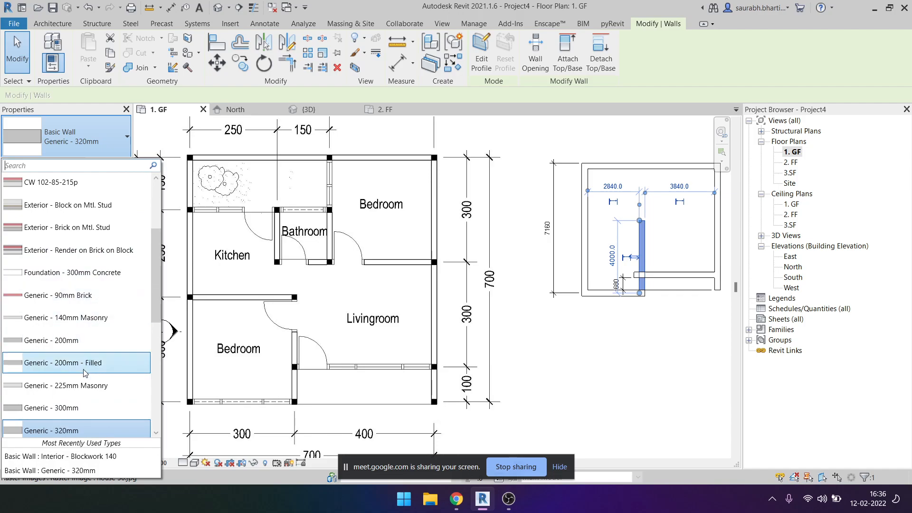
click(80, 339)
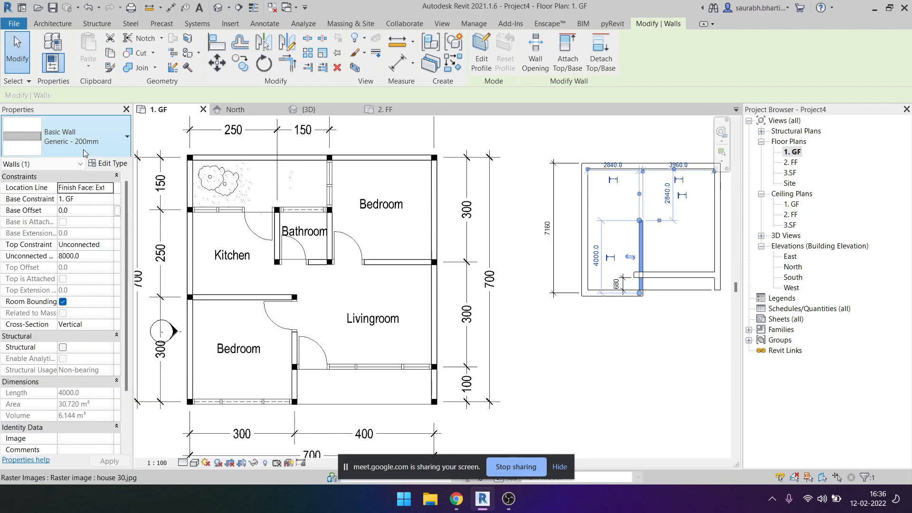
Duplicate the vertical wall's type as Generic - 100mm and set its structure layer thickness to 100.
click(108, 163)
click(853, 93)
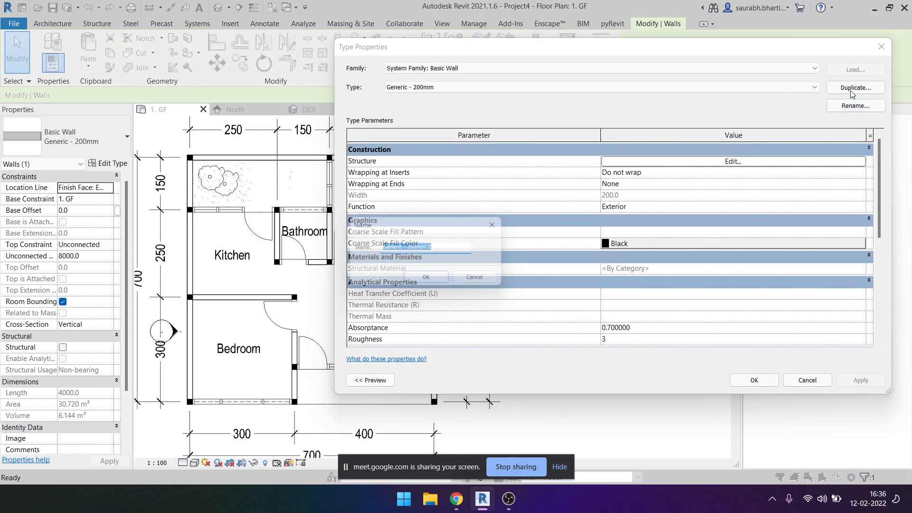
text(100)
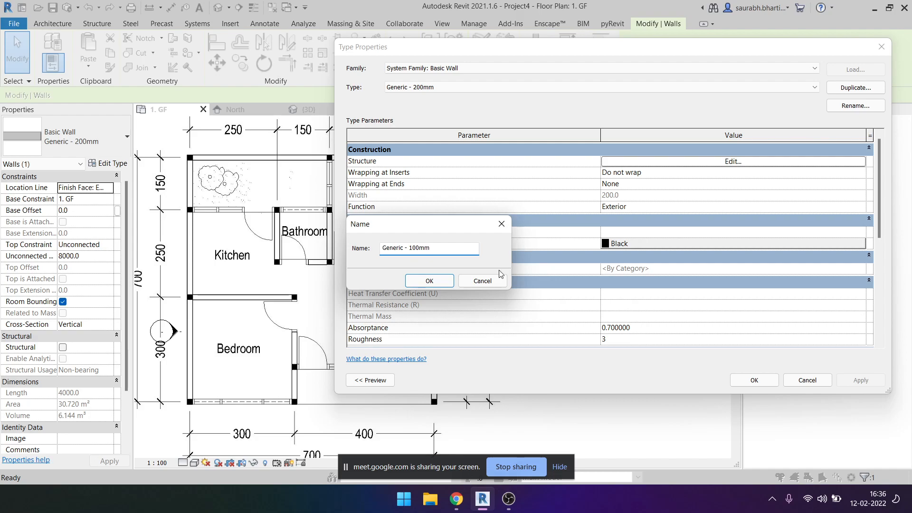
click(429, 281)
click(712, 162)
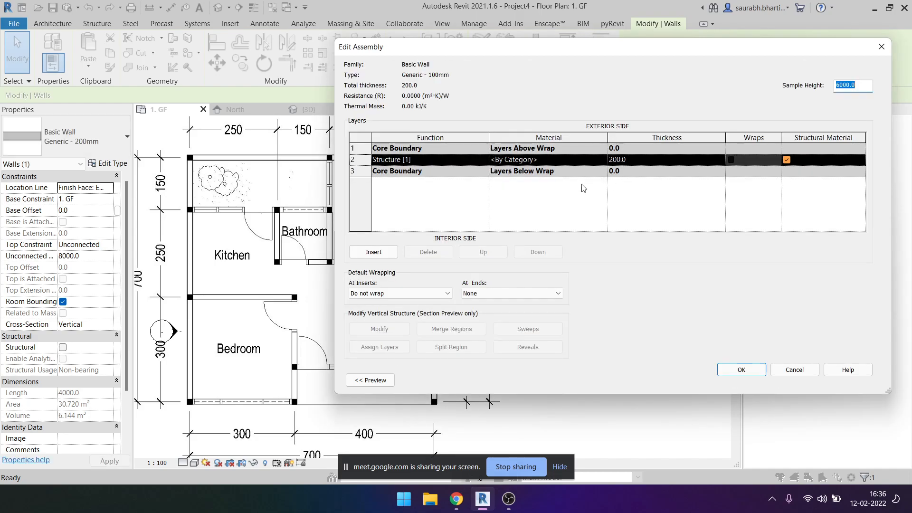
click(685, 158)
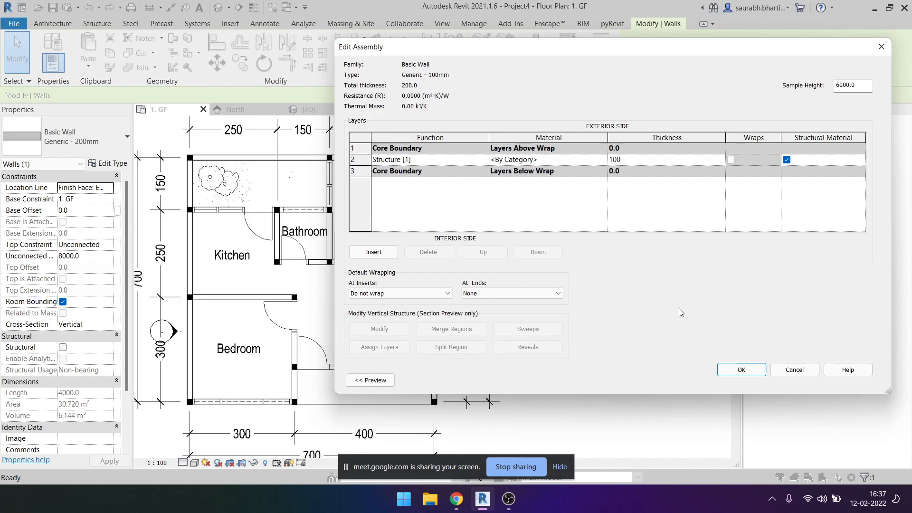
click(738, 373)
click(740, 384)
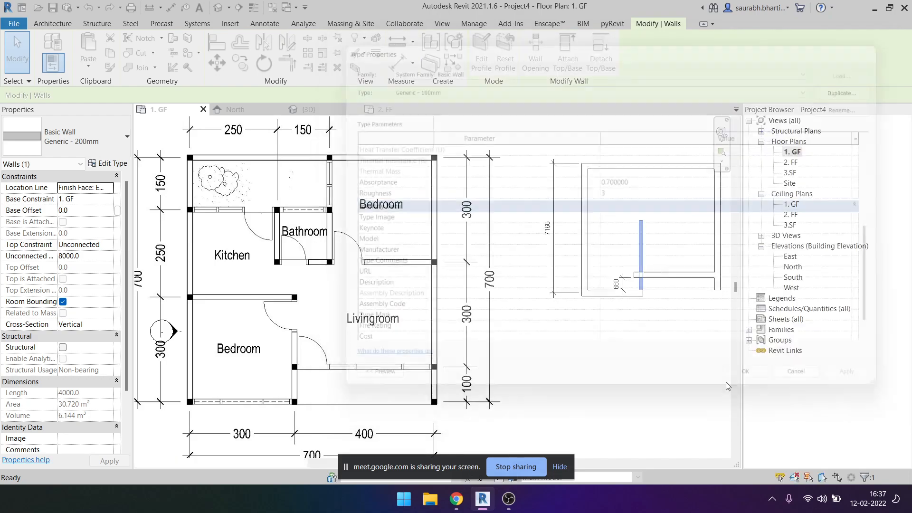
middle_drag(576, 333, 523, 351)
click(525, 350)
Set the distance between the left wall's inner face and the thin vertical wall to 3000 mm.
scroll(590, 268, up, 1)
click(589, 269)
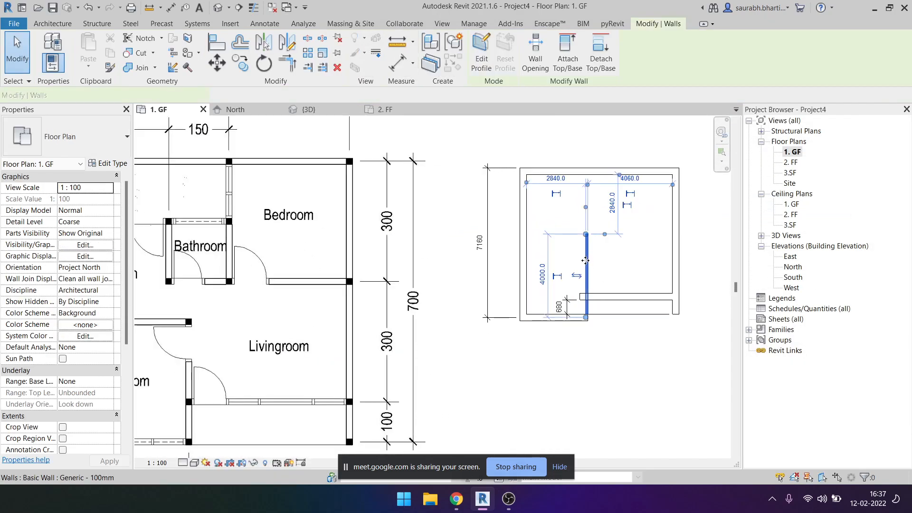
scroll(594, 283, up, 1)
key(Escape)
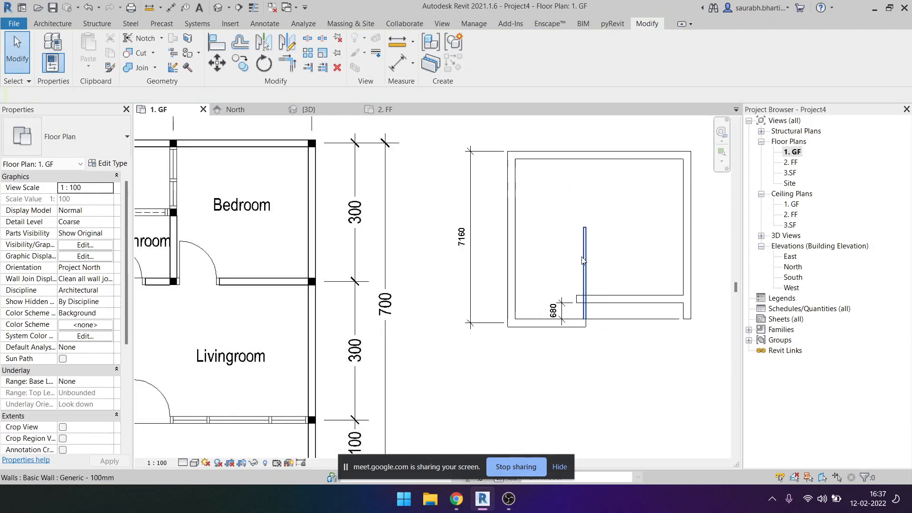
click(587, 246)
click(545, 186)
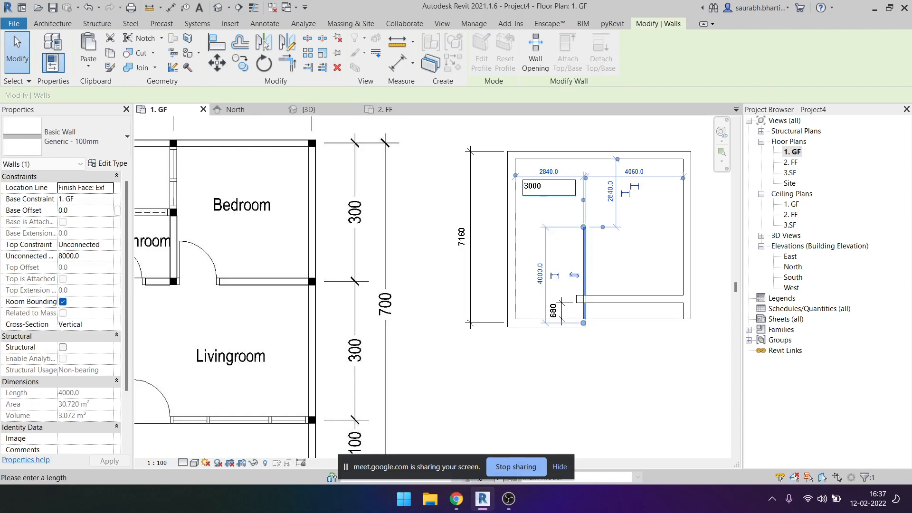
key(Return)
click(573, 248)
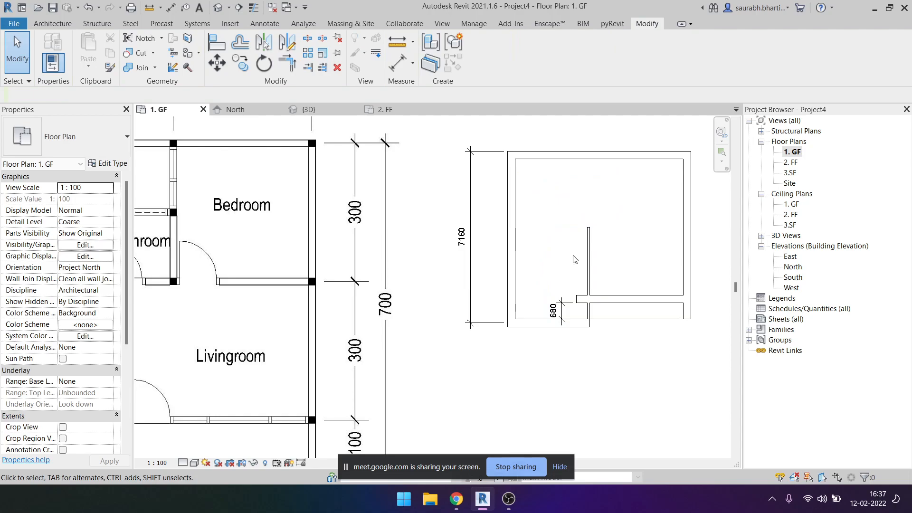
Add an aligned dimension from the left wall's inner face to the near face of the thin vertical wall.
key(i)
click(515, 271)
click(587, 267)
click(586, 262)
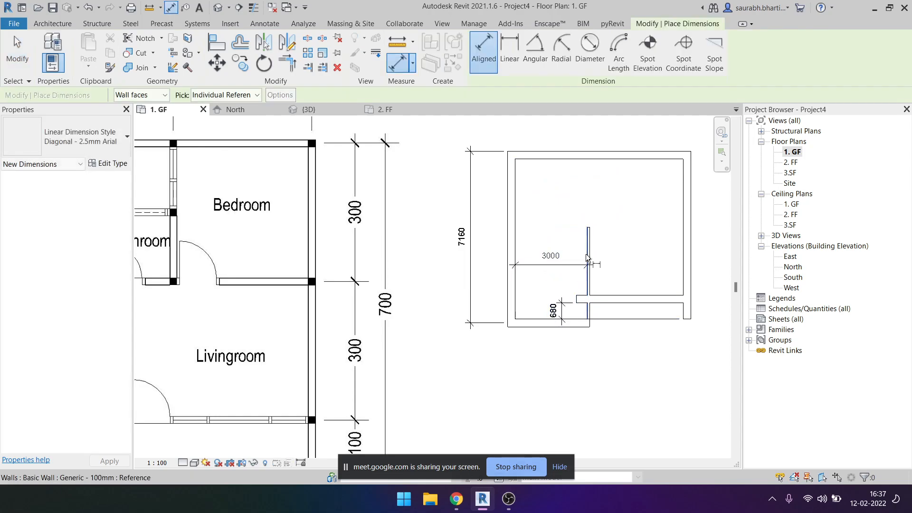
key(Escape)
key(Escape)
Move the thin vertical wall left to about 2100 mm from the left wall's inner face.
click(563, 246)
drag(563, 246, 566, 246)
key(Escape)
click(552, 265)
key(Escape)
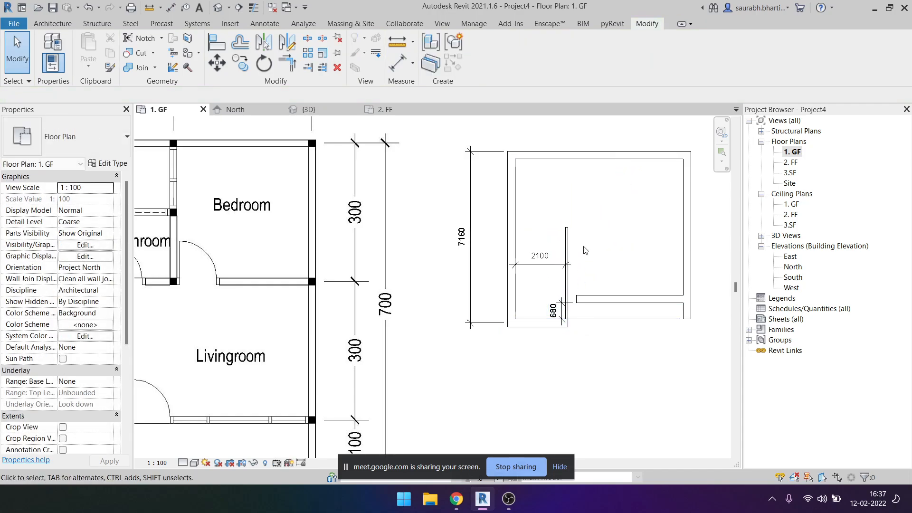
Set the placed dimension between the left wall and the thin vertical wall to 3000 mm.
click(565, 278)
click(550, 257)
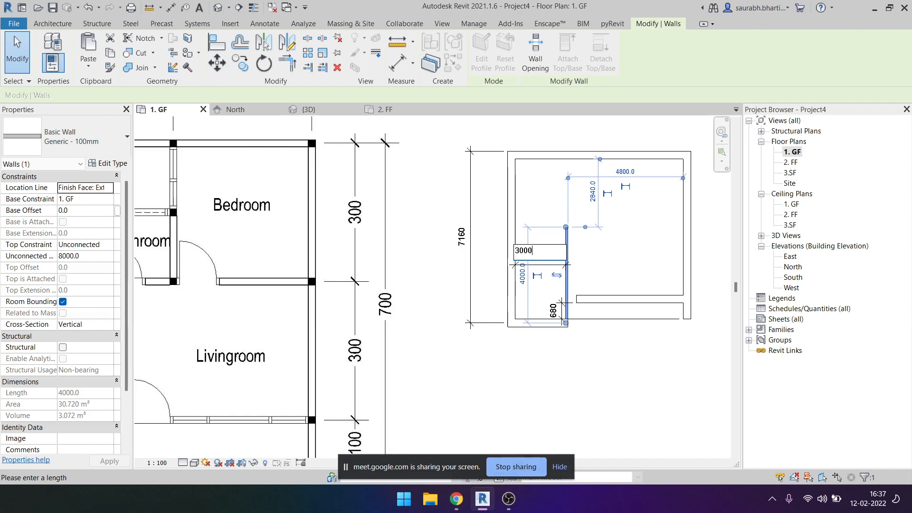
key(Return)
key(Escape)
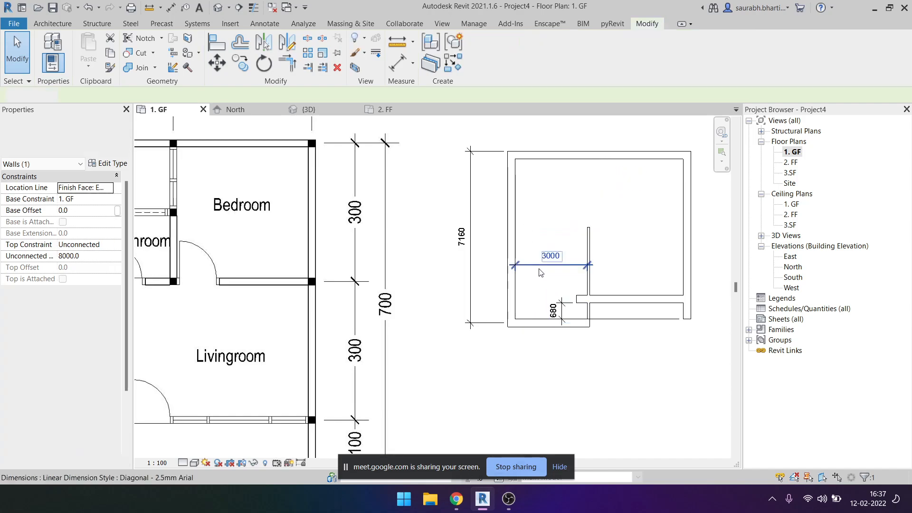
Shorten the inner horizontal wall by pulling its left end back to the thin vertical wall.
scroll(528, 223, down, 4)
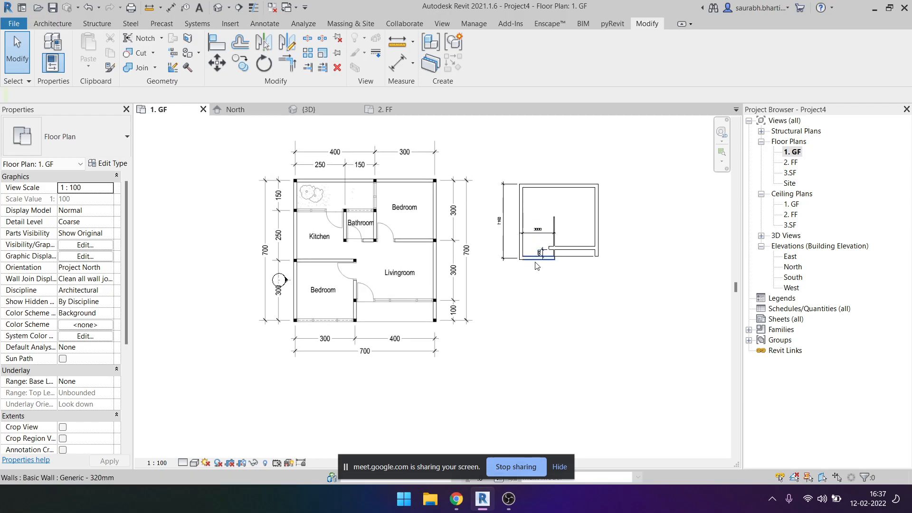
scroll(545, 223, up, 3)
scroll(569, 294, up, 1)
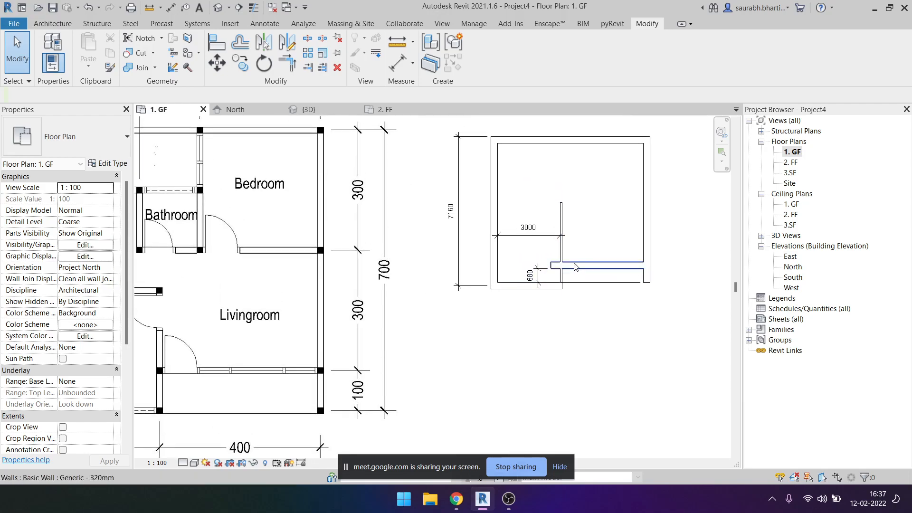
click(556, 269)
scroll(557, 271, up, 2)
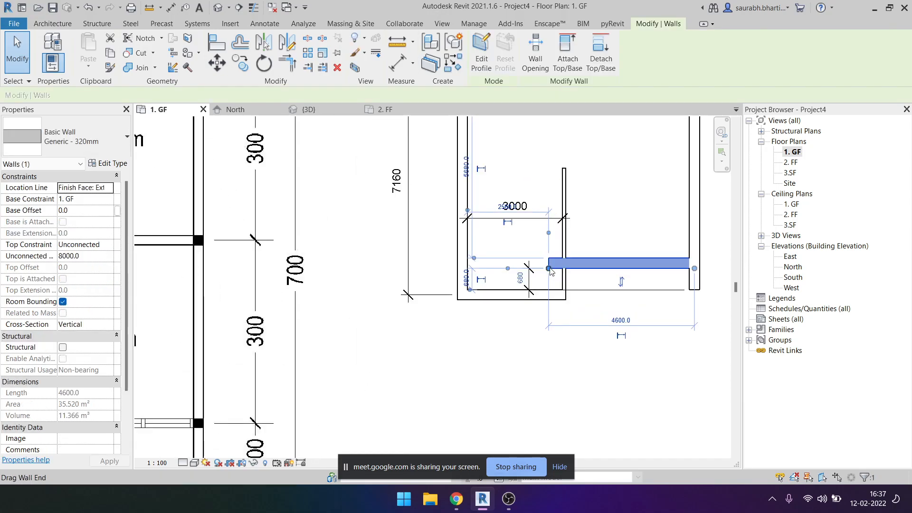
key(Escape)
Start a new wall using the Generic - 100mm type.
scroll(510, 300, down, 3)
middle_drag(194, 375, 295, 329)
scroll(262, 235, down, 2)
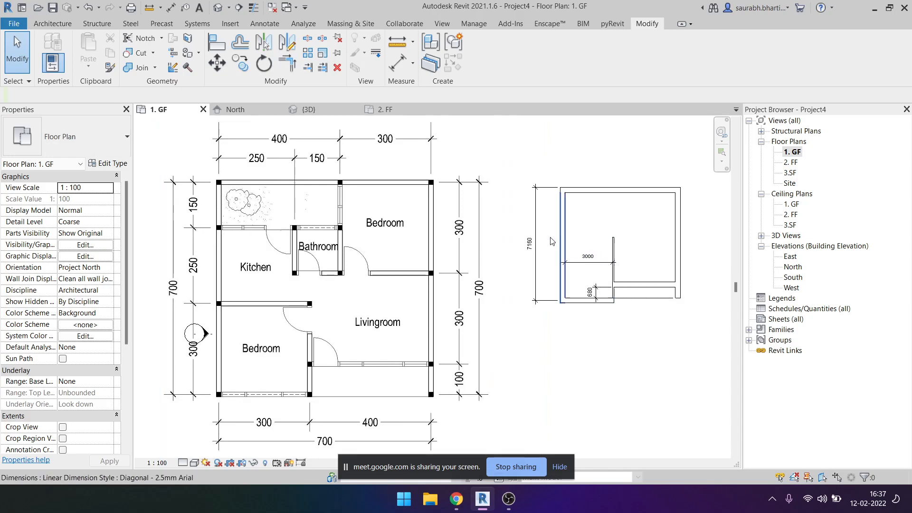
key(w)
key(a)
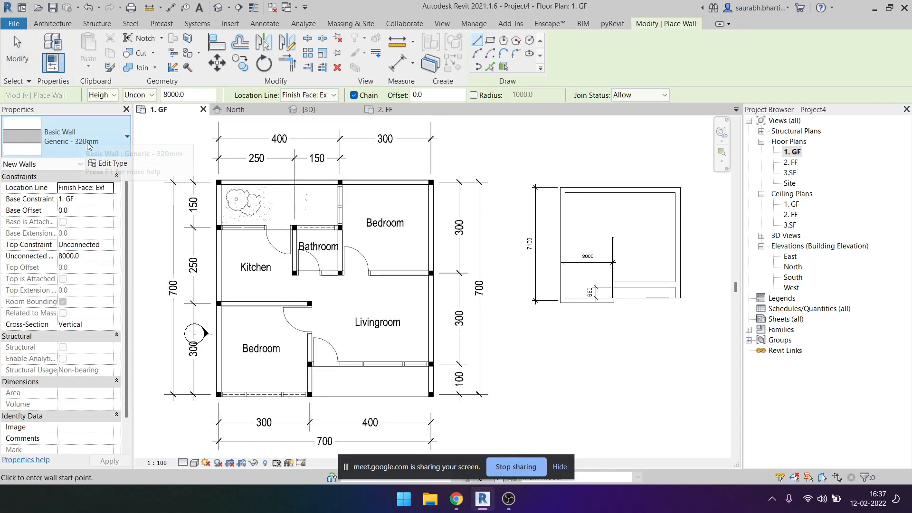
click(53, 23)
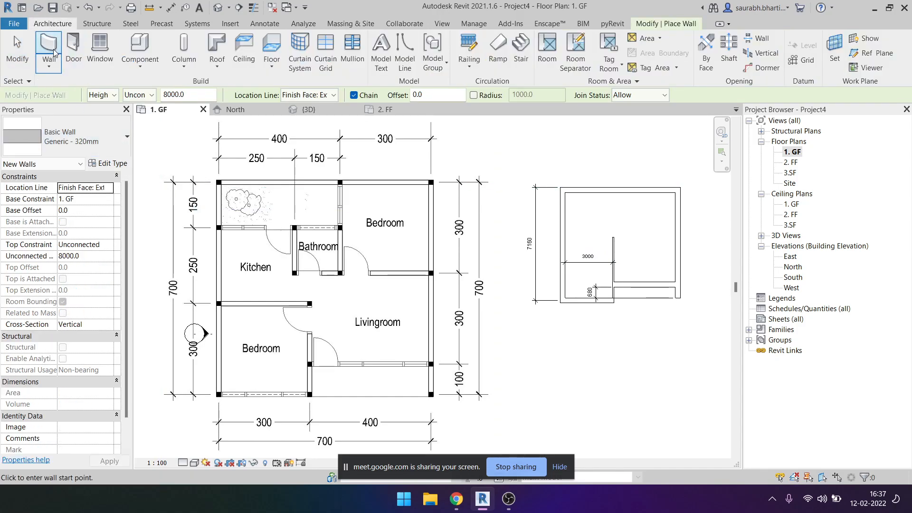
click(72, 137)
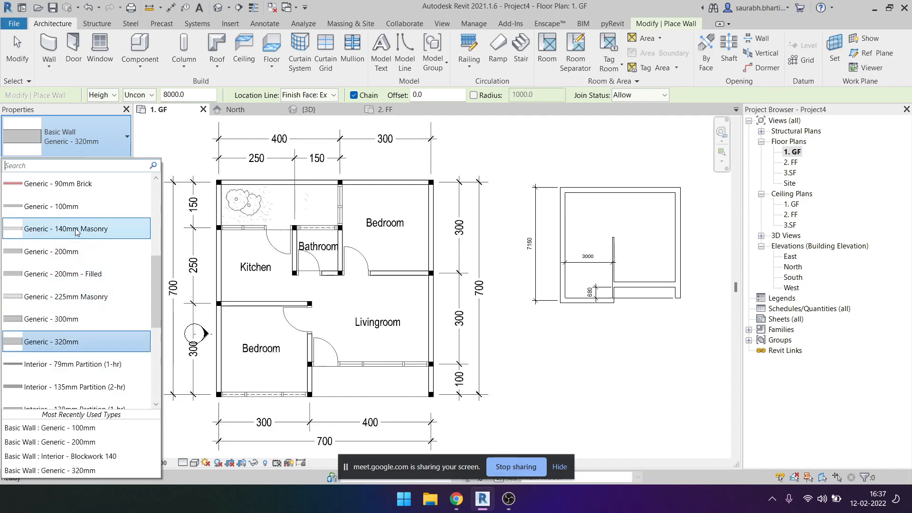
click(76, 215)
Draw a horizontal 100 mm wall about 4760 mm long from the left wall's inner face, above the thin vertical wall.
scroll(623, 270, up, 5)
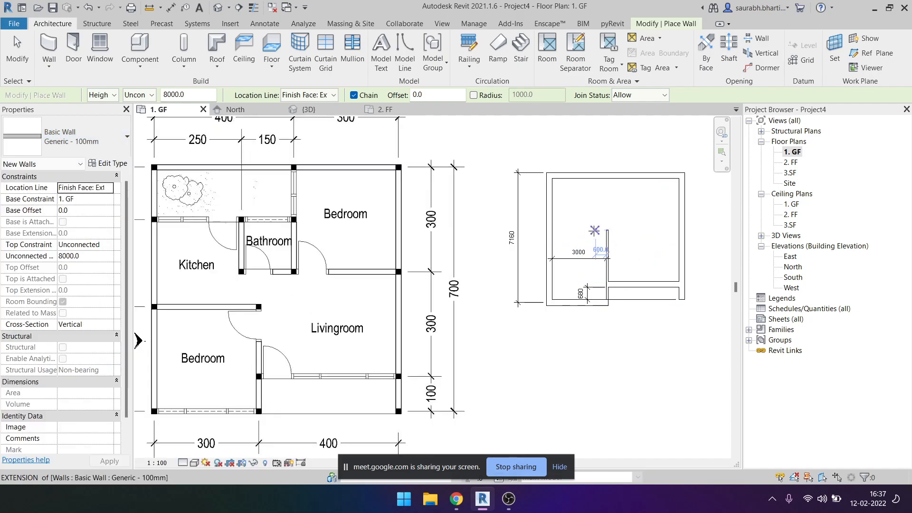
scroll(623, 270, down, 4)
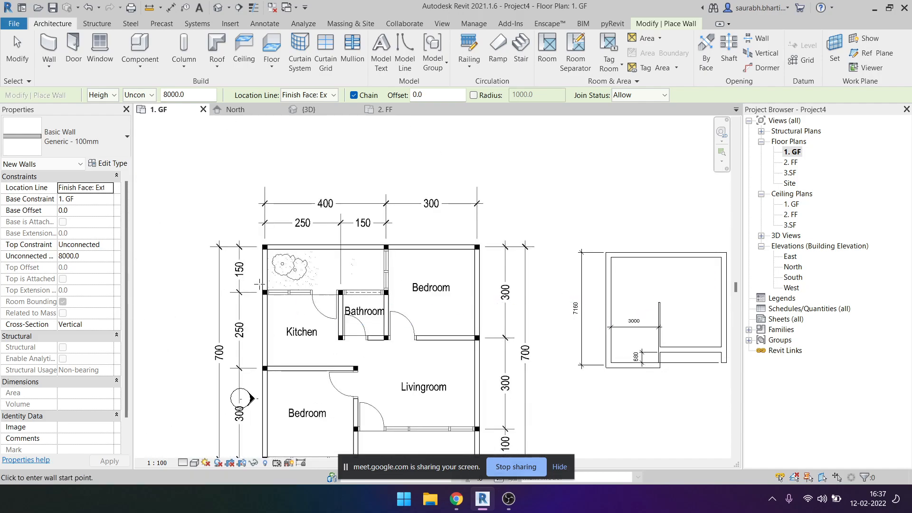
scroll(698, 295, up, 4)
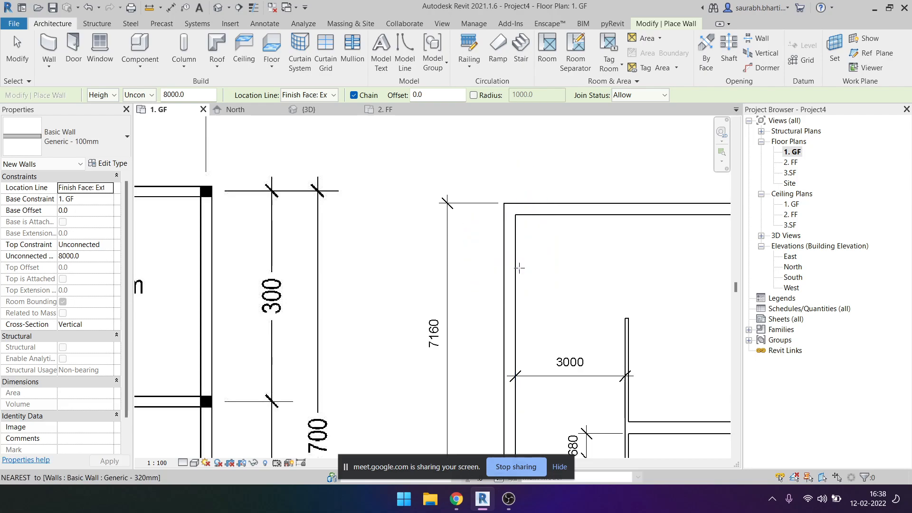
click(516, 268)
key(Escape)
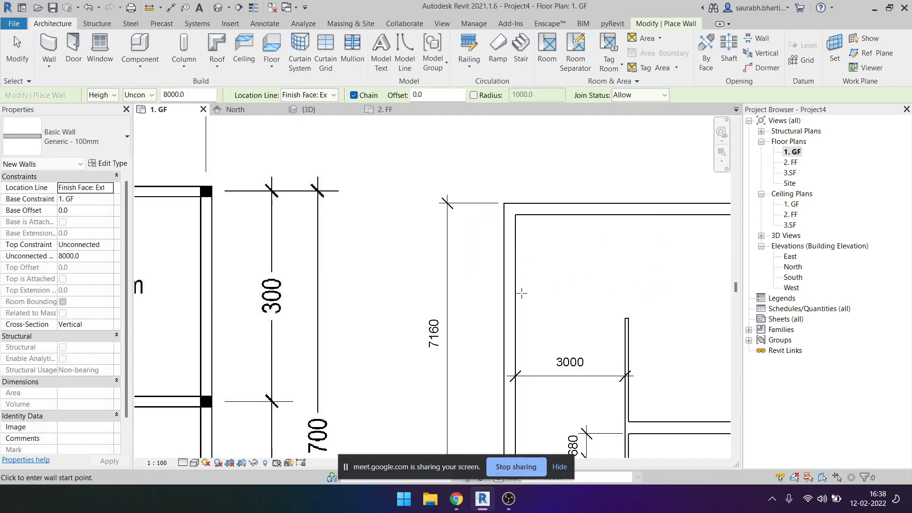
click(516, 289)
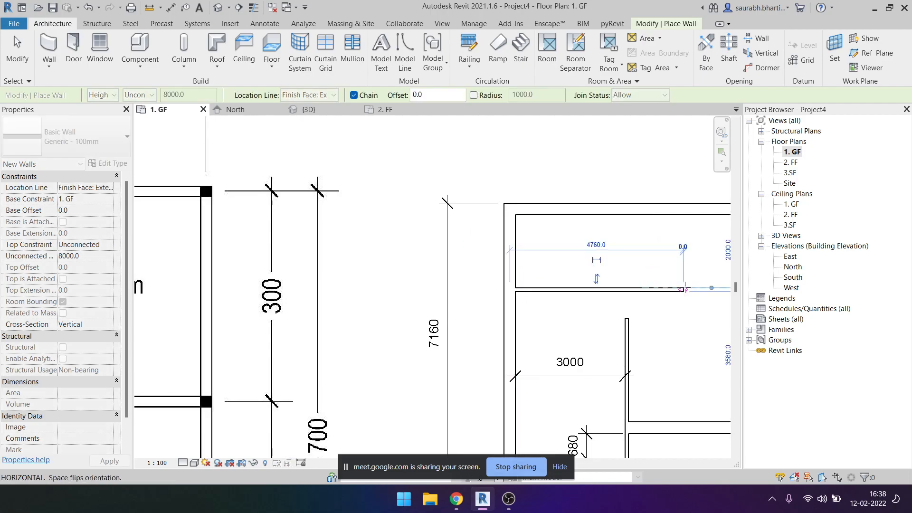
click(683, 289)
key(Escape)
key(Escape)
Set the new horizontal wall's distance from the upper outer wall to 1500 mm.
middle_drag(622, 280, 499, 286)
click(606, 256)
text(15)
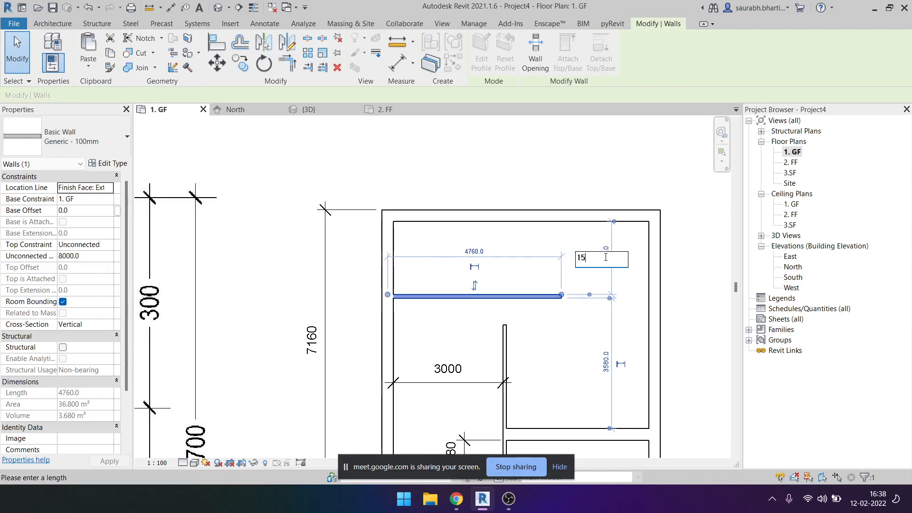
text(00)
key(Return)
key(Escape)
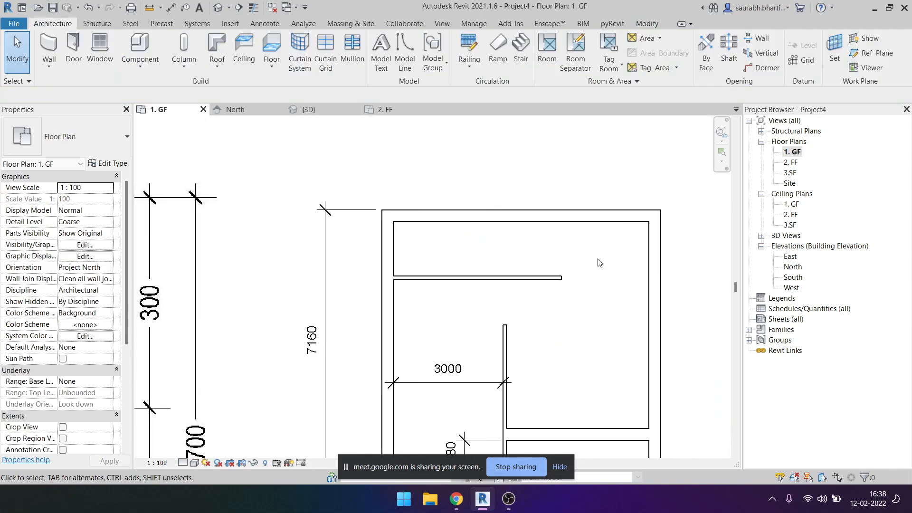
Draw a vertical 100 mm wall about 3500 mm long down from the upper wall's inner face, crossing the thin horizontal wall.
scroll(591, 370, down, 3)
middle_drag(290, 300, 382, 287)
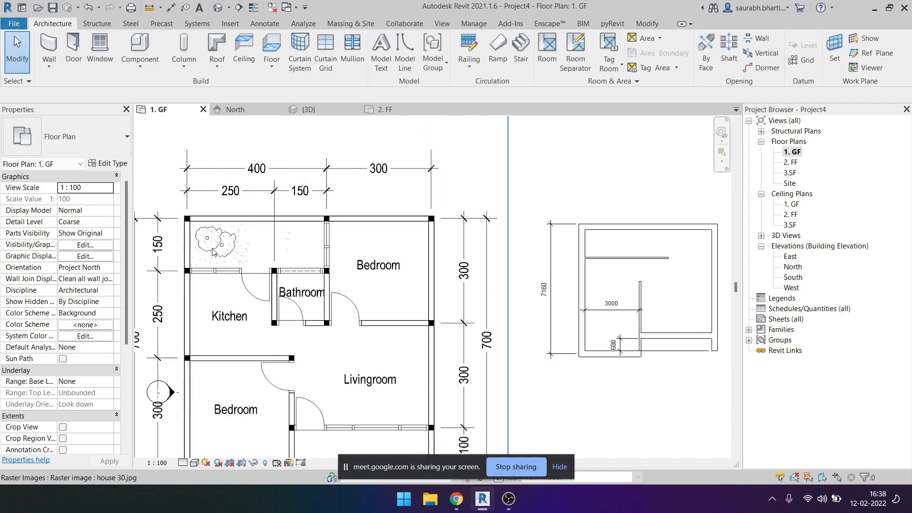
middle_drag(328, 182, 303, 190)
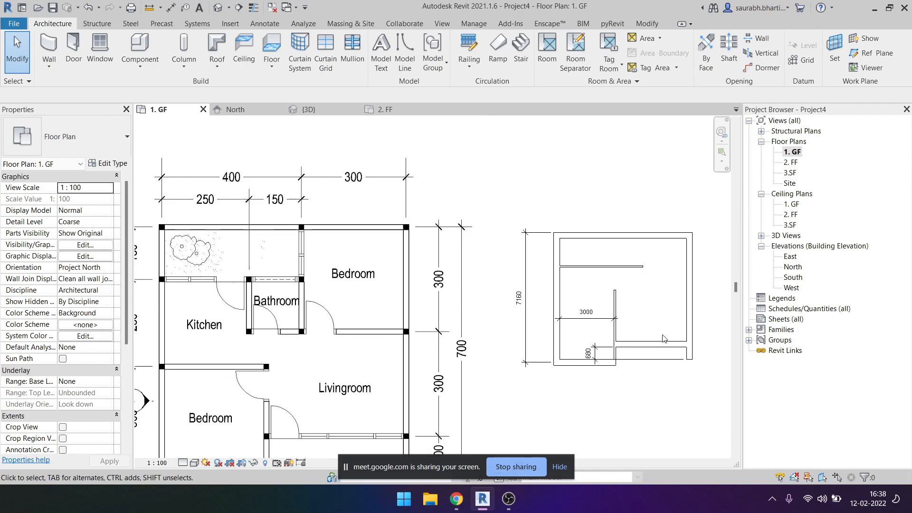
key(w)
key(a)
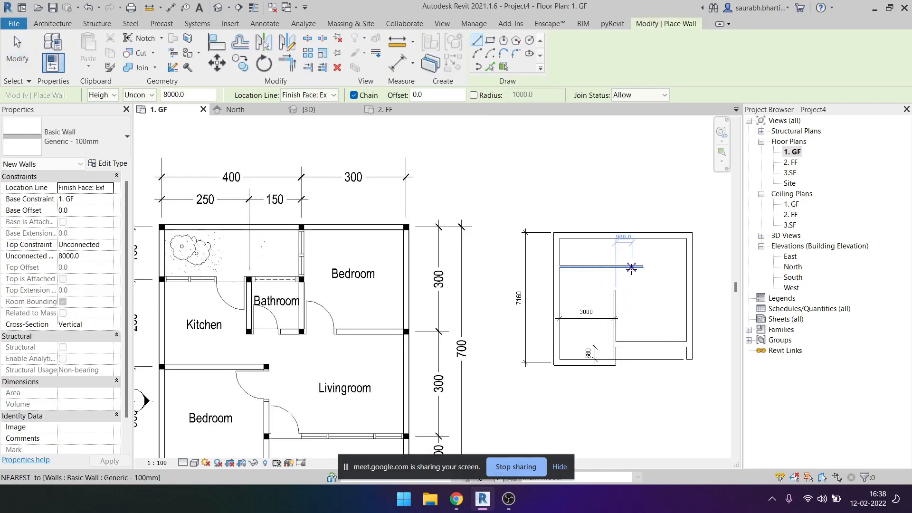
scroll(614, 294, up, 2)
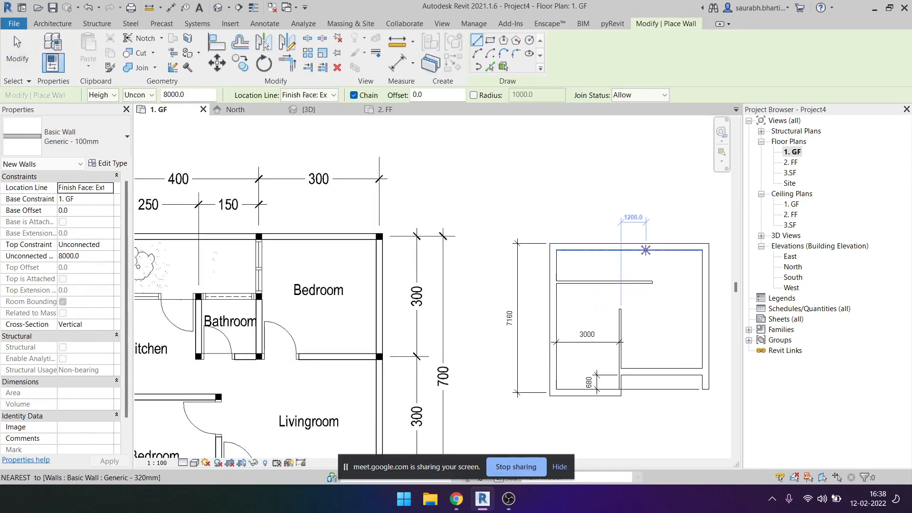
scroll(647, 276, up, 4)
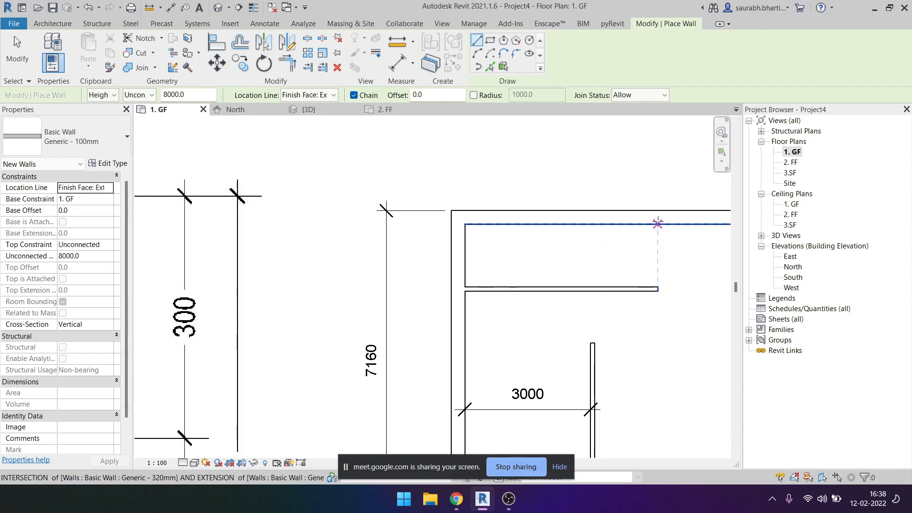
scroll(652, 237, down, 2)
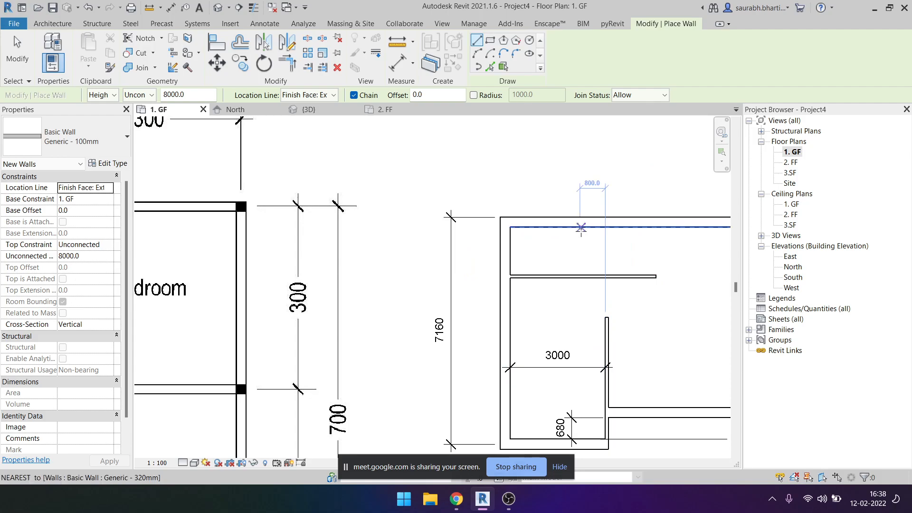
scroll(647, 306, down, 2)
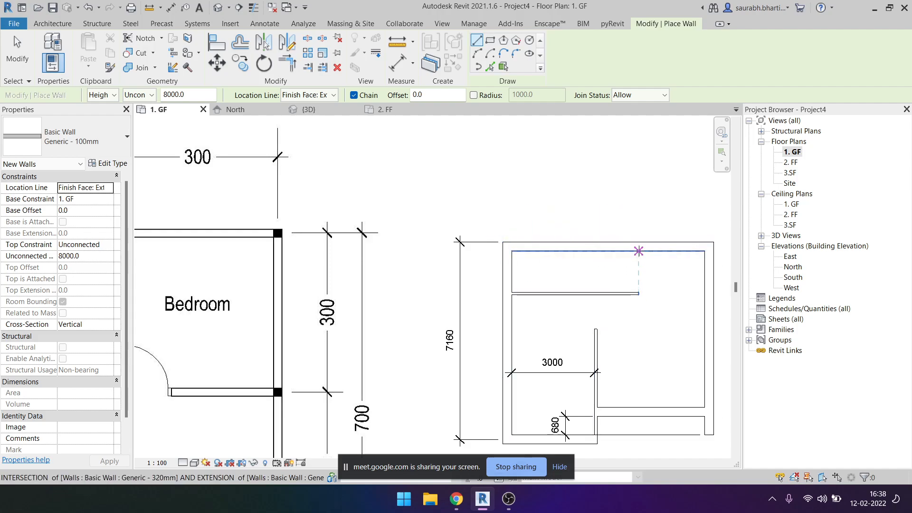
click(638, 251)
key(Escape)
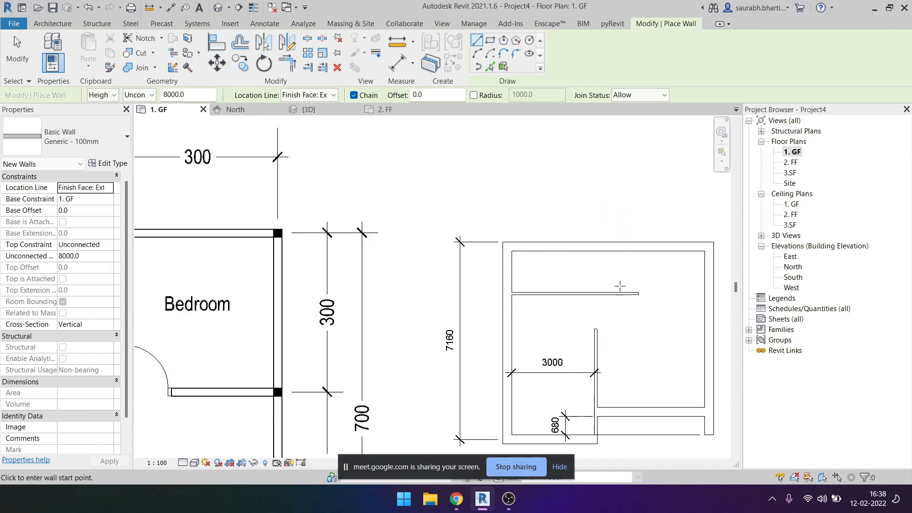
click(623, 252)
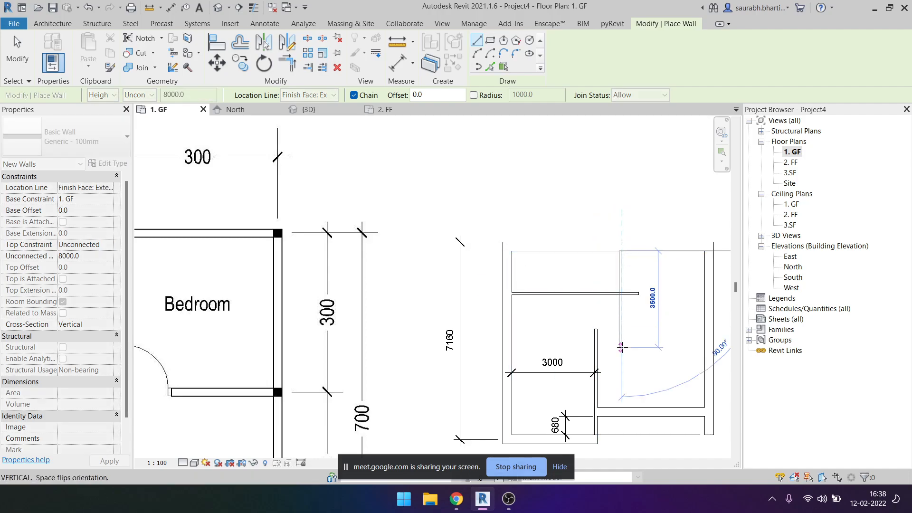
click(623, 347)
key(Escape)
key(Escape)
Add an aligned dimension between the left wall's inner face and the new vertical wall's near face, placed above the plan.
click(623, 296)
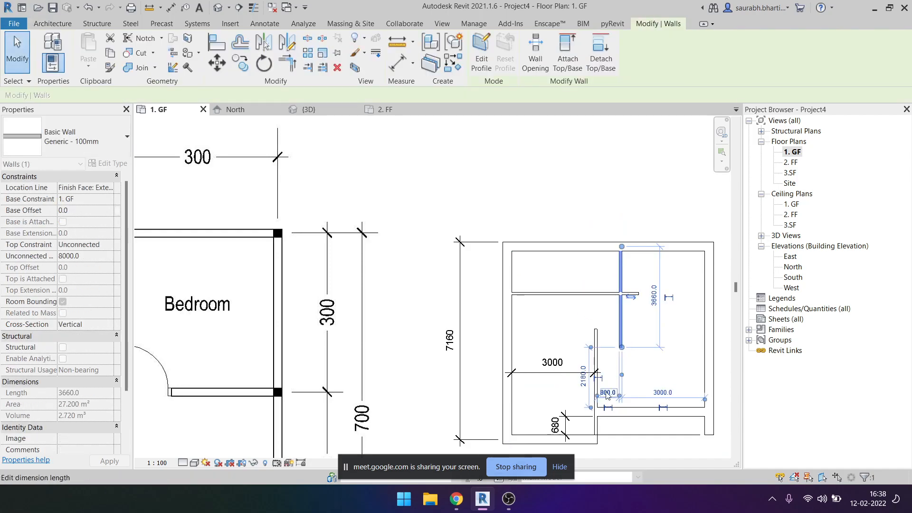
click(588, 312)
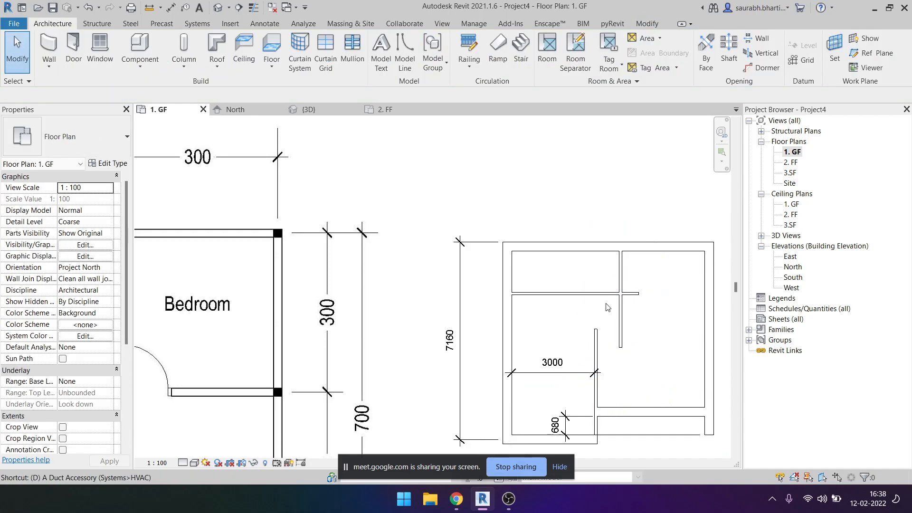
key(i)
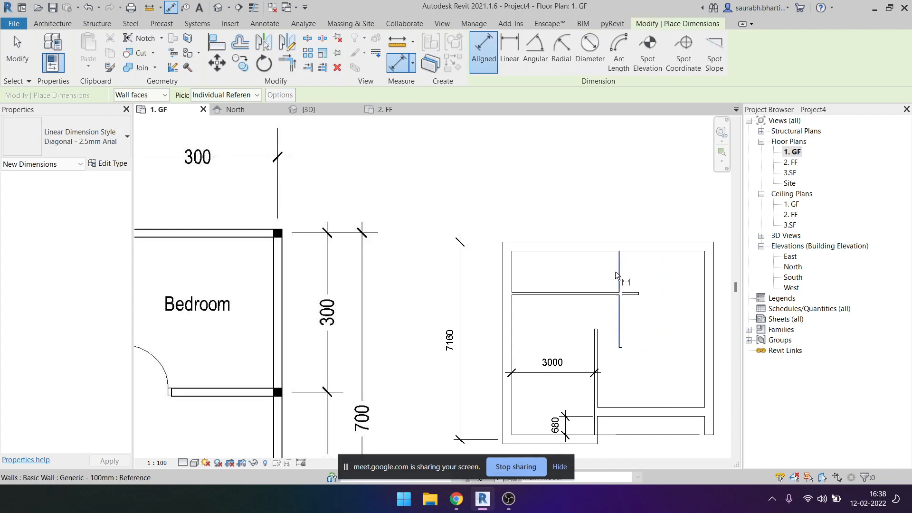
click(609, 274)
click(517, 277)
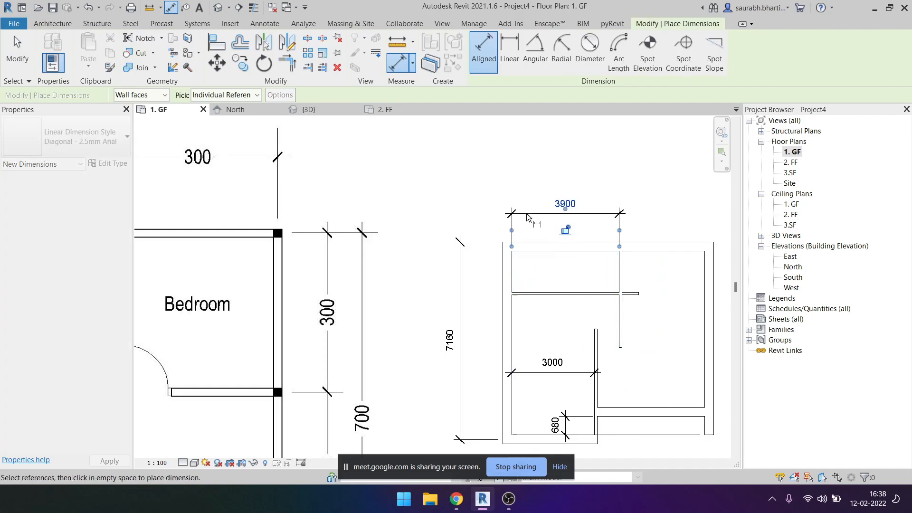
click(569, 215)
key(Escape)
key(Escape)
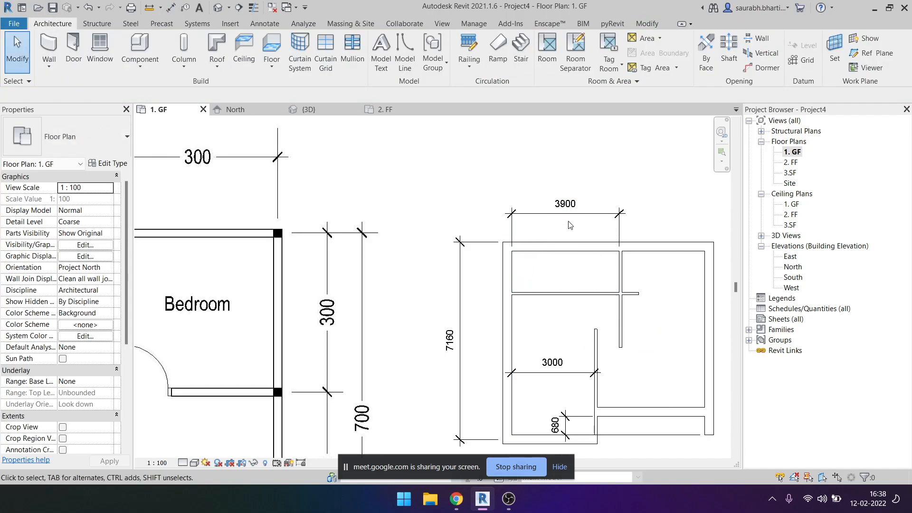
Set the dimension between the left wall and the upper thin vertical wall to 4000 mm.
click(624, 282)
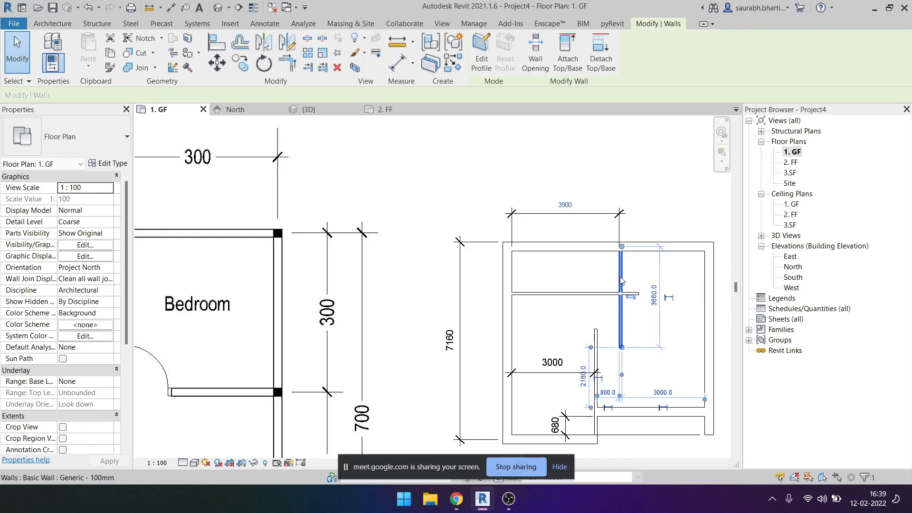
click(565, 205)
text(4000)
key(Return)
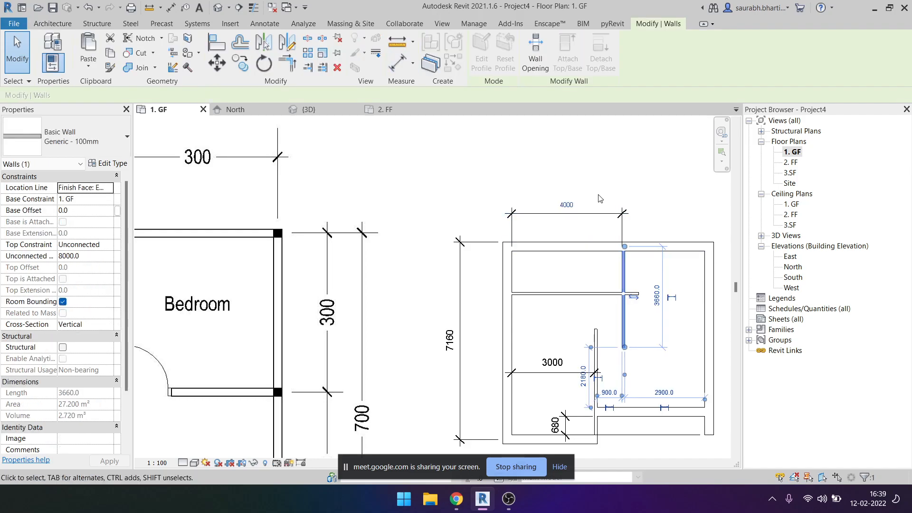
key(Escape)
Trim the crossing thin horizontal and vertical walls to a corner, keeping the parts that enclose the upper-left space.
scroll(505, 329, down, 3)
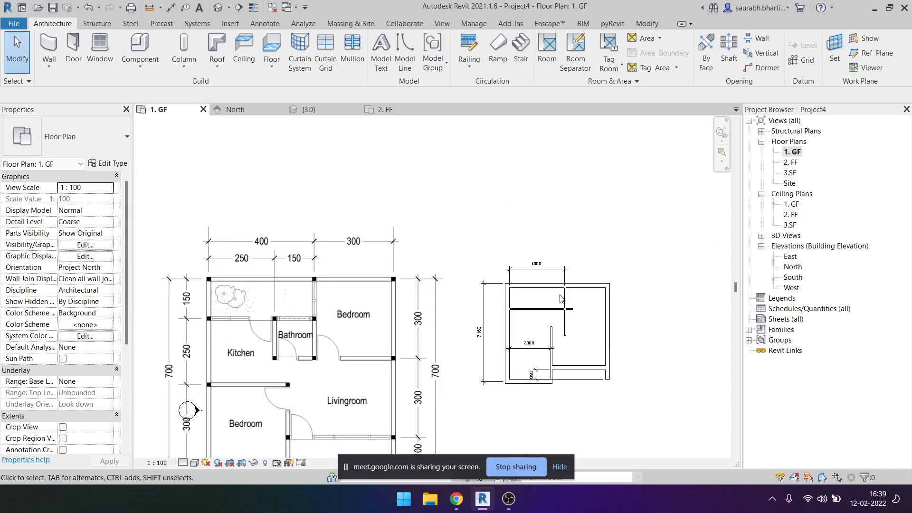
scroll(560, 292, up, 4)
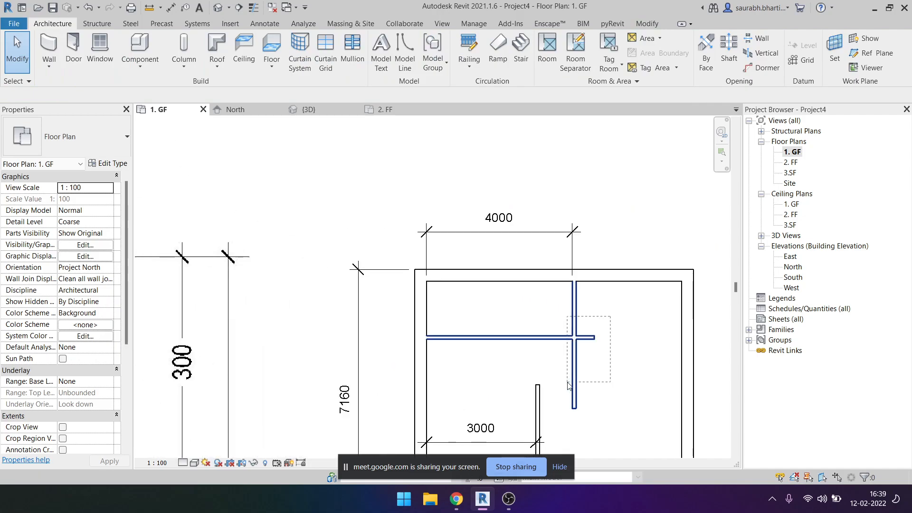
scroll(565, 353, down, 2)
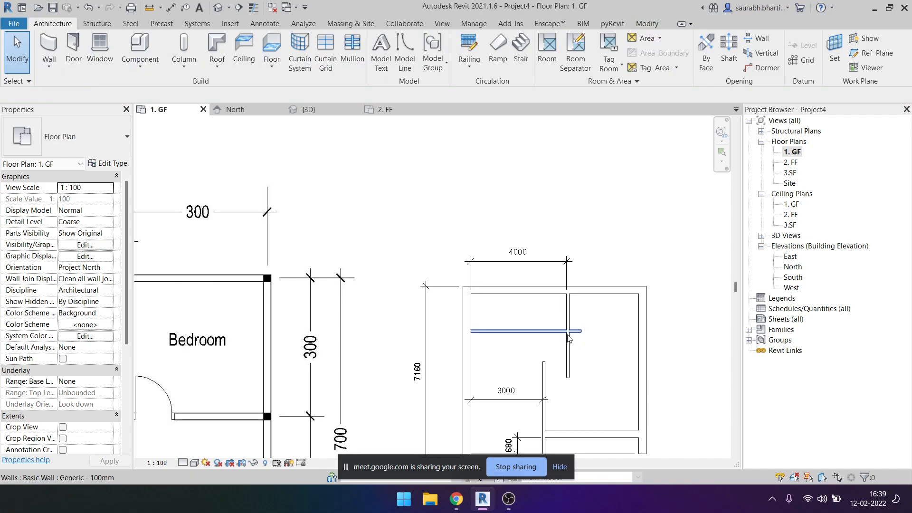
click(647, 23)
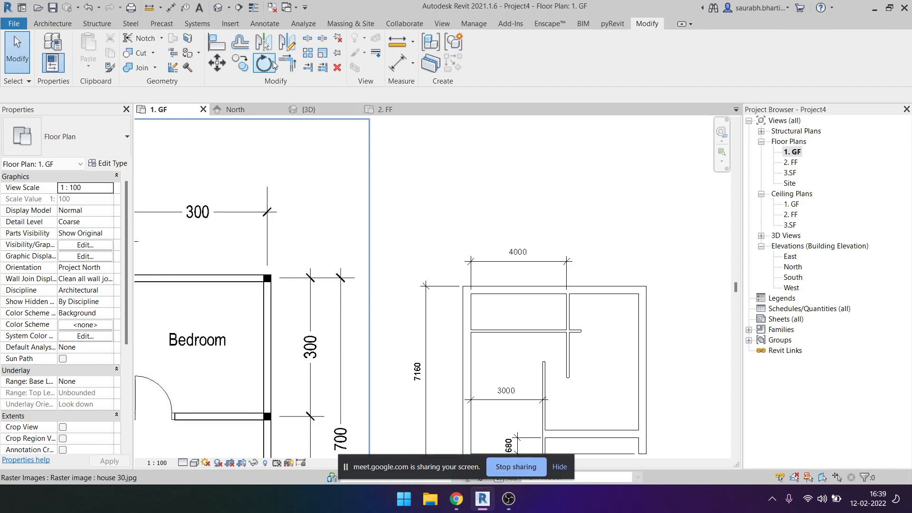
click(290, 67)
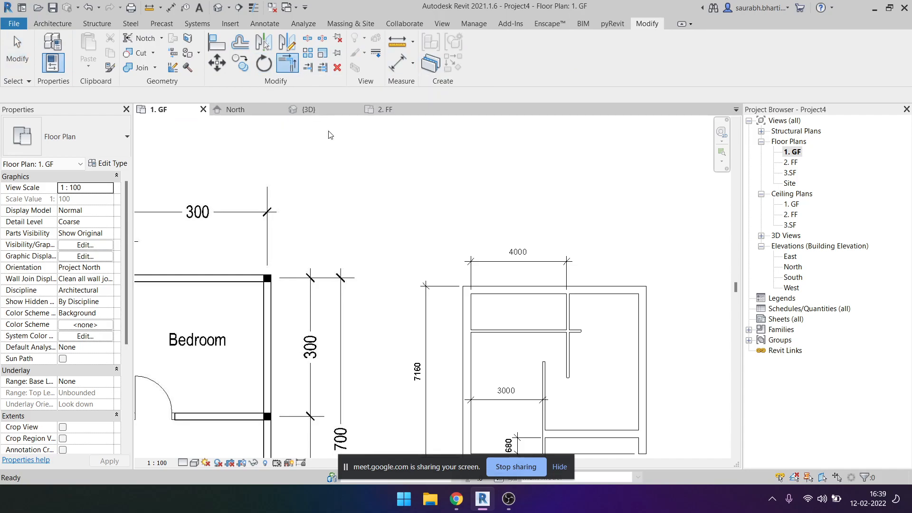
click(556, 331)
click(569, 318)
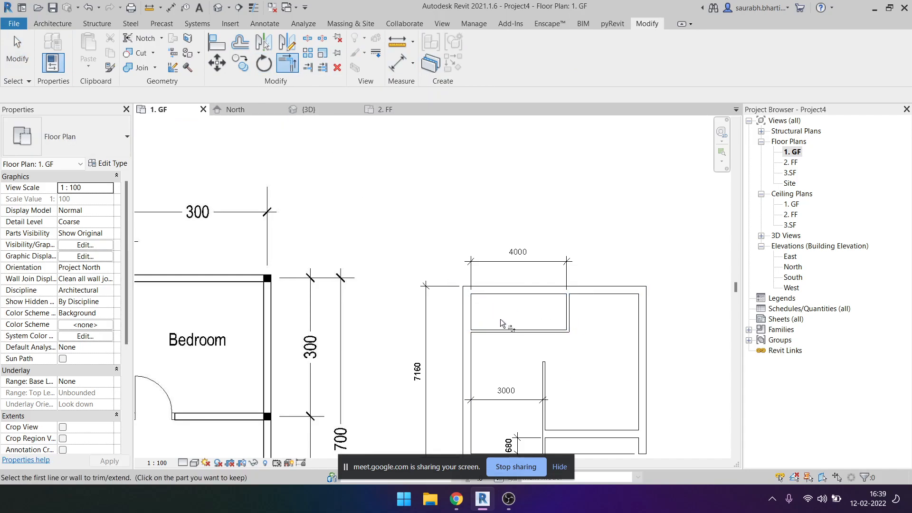
scroll(512, 275, down, 3)
key(Escape)
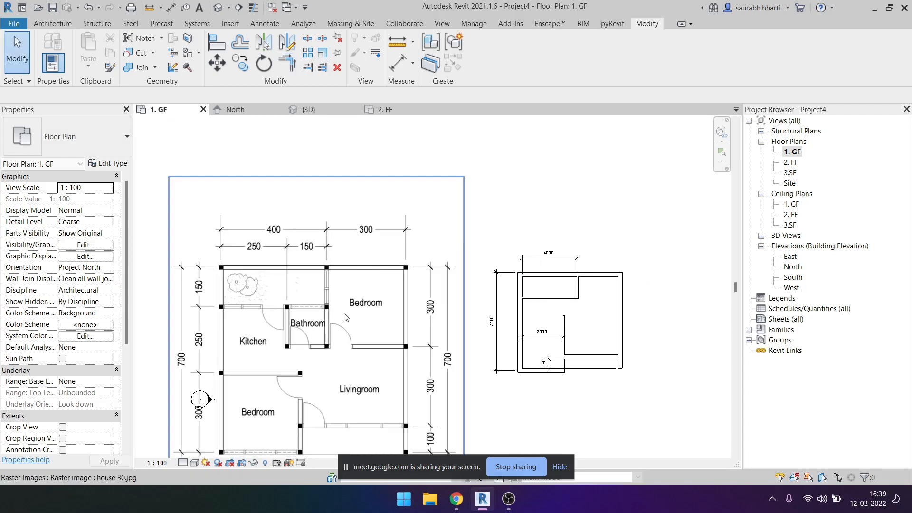
Try to extend the short vertical partition beside the upper-left room downward, and undo the change.
middle_drag(342, 338, 306, 318)
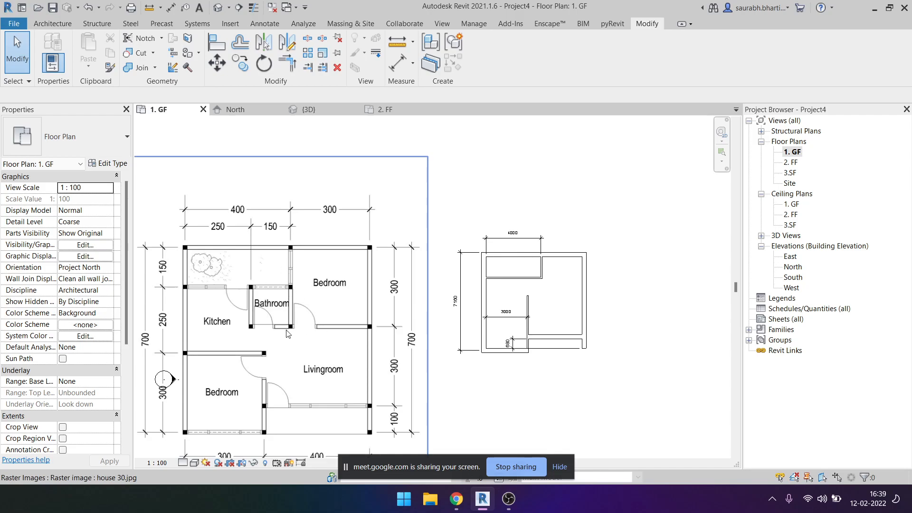
key(w)
key(a)
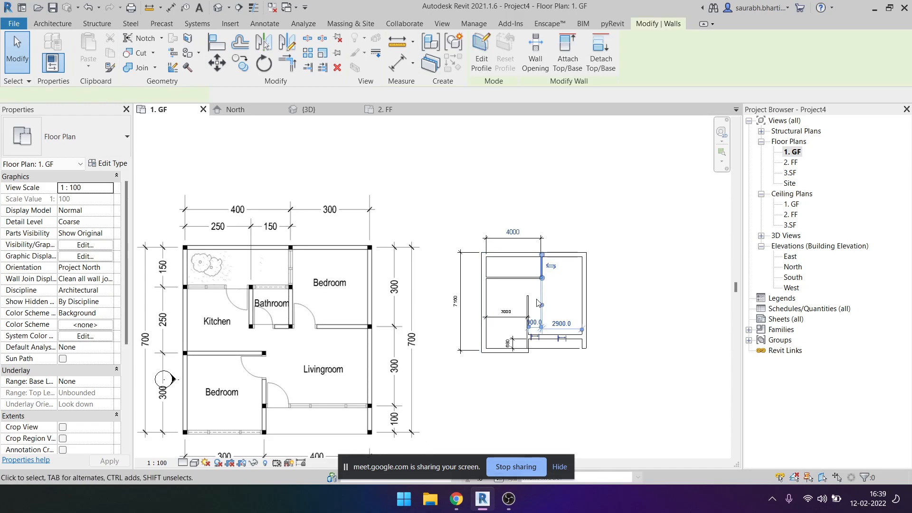
click(542, 254)
click(543, 309)
key(Escape)
key(Escape)
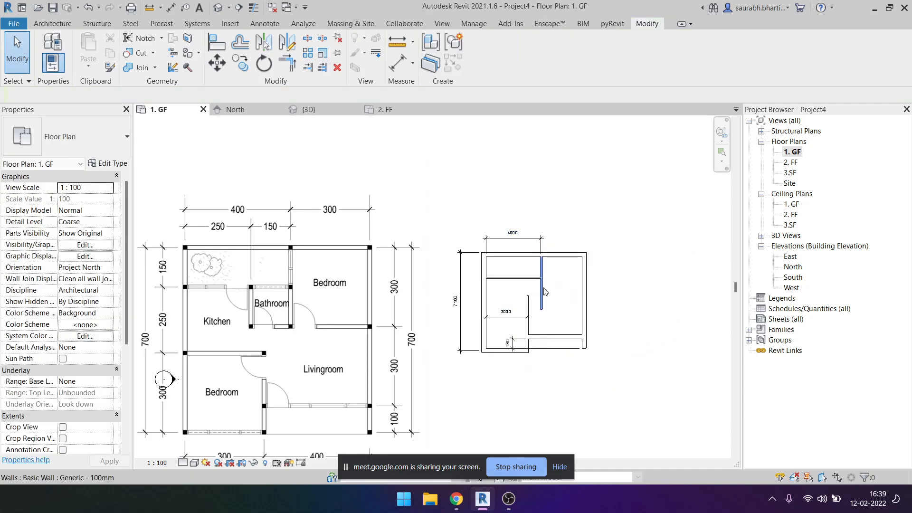
key(ctrl+z)
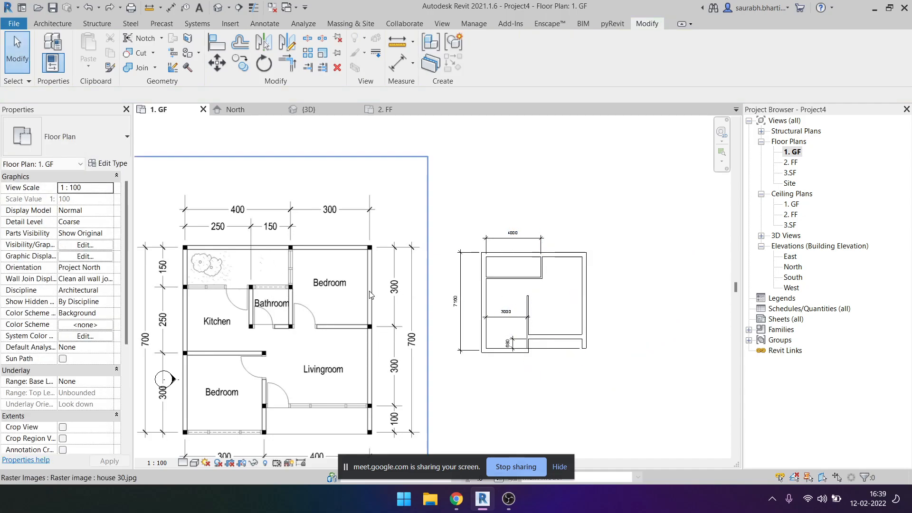
Extend the vertical partition beside the upper-left room downward to a length of 2900 mm.
click(542, 285)
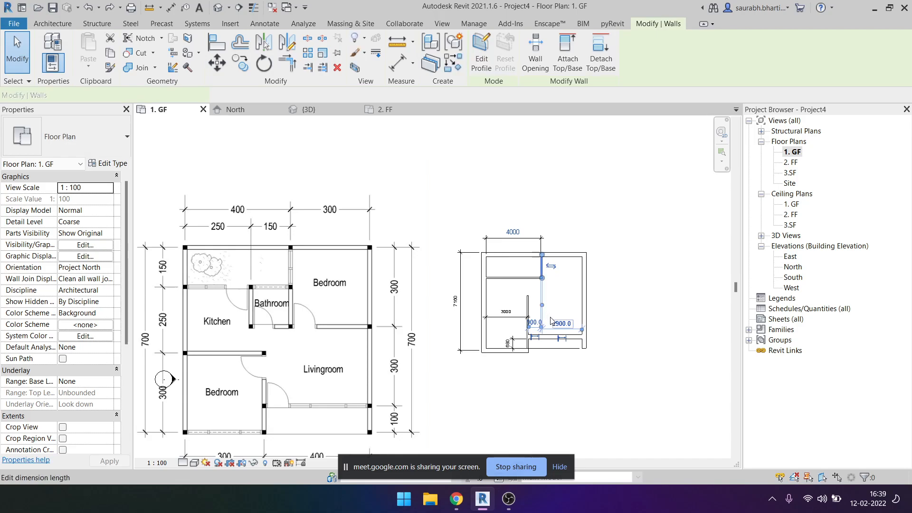
scroll(549, 307, up, 2)
scroll(549, 299, up, 2)
key(Escape)
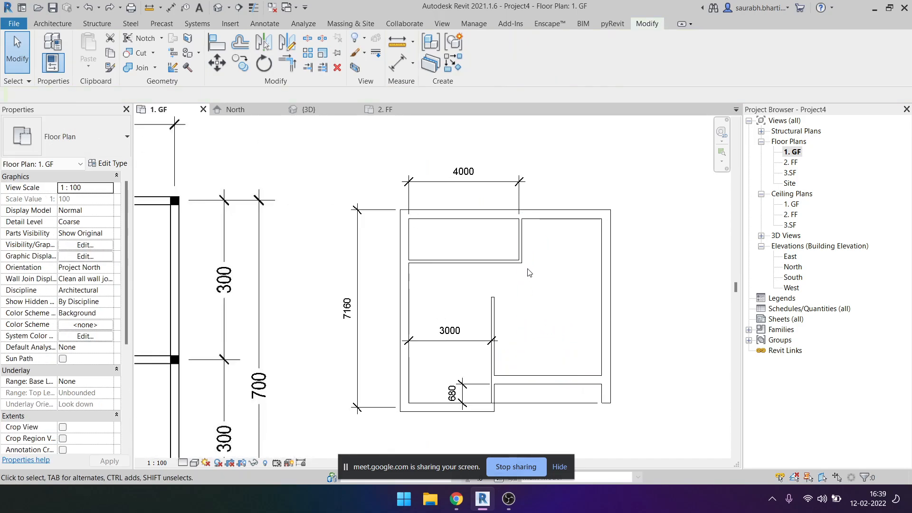
click(527, 247)
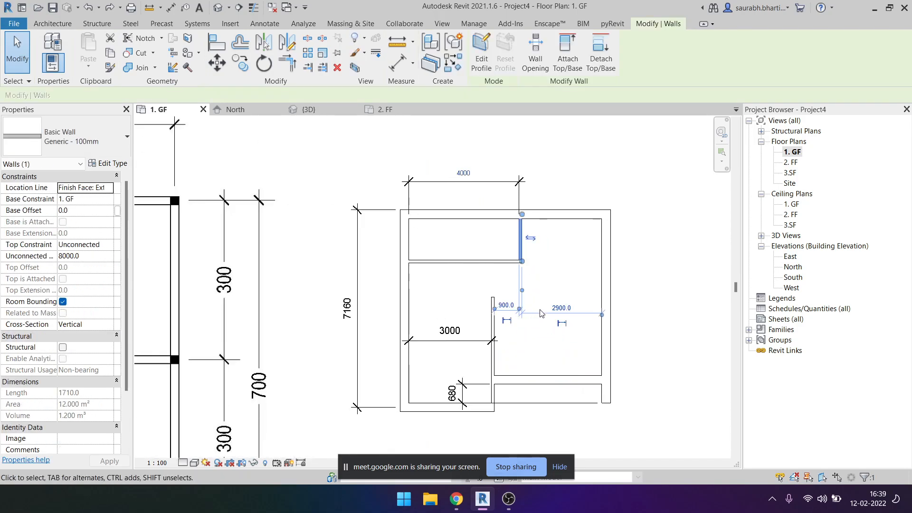
key(r)
key(s)
click(522, 214)
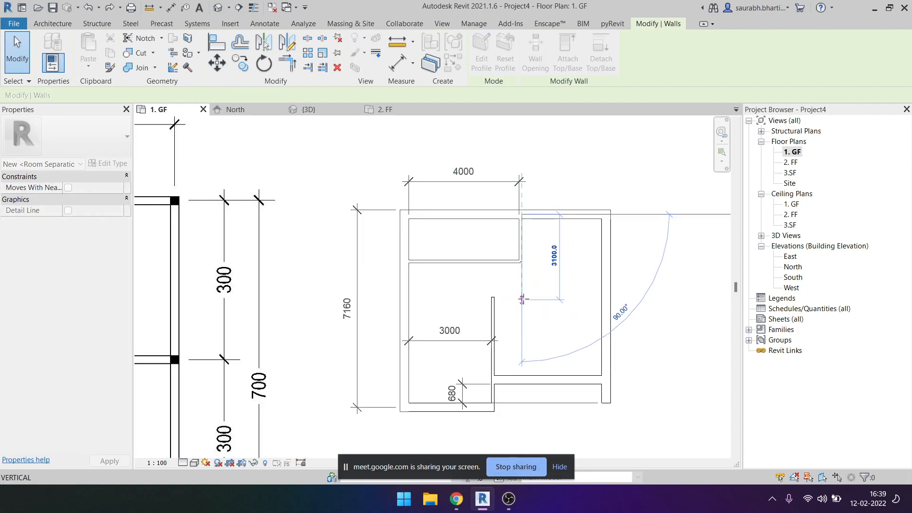
drag(523, 297, 523, 294)
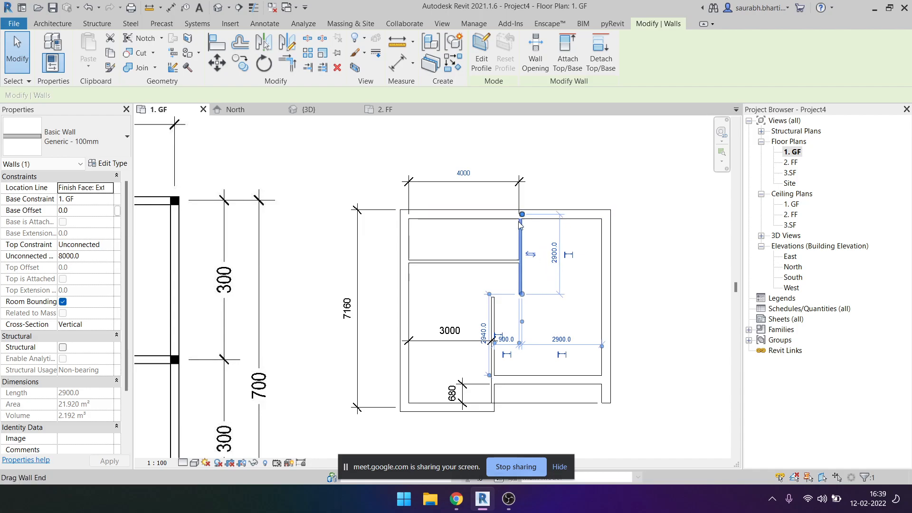
Examine the extended partition's upper end point and the reference settings for temporary dimensions.
scroll(528, 216, up, 4)
click(521, 204)
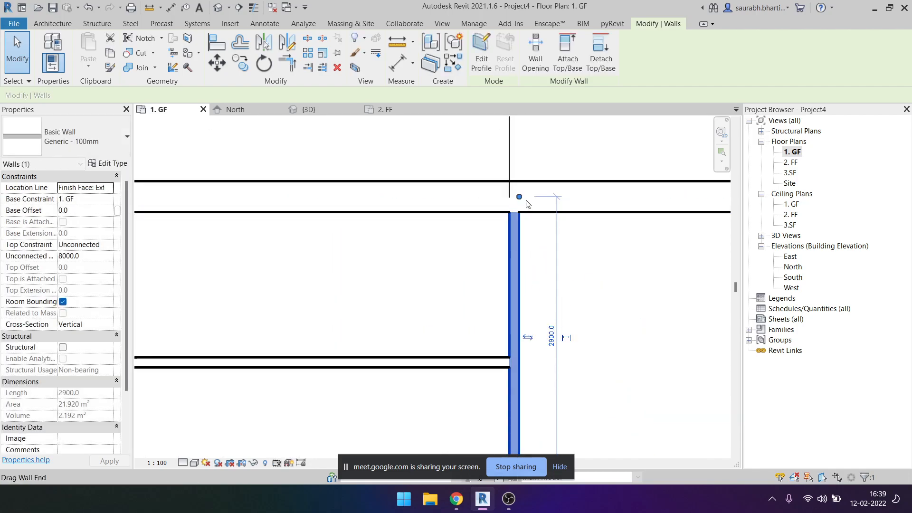
scroll(556, 329, down, 4)
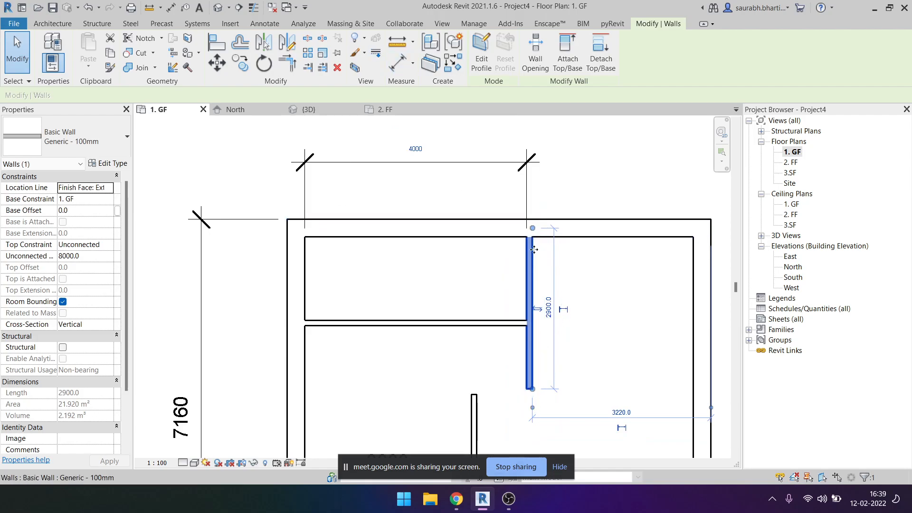
click(577, 370)
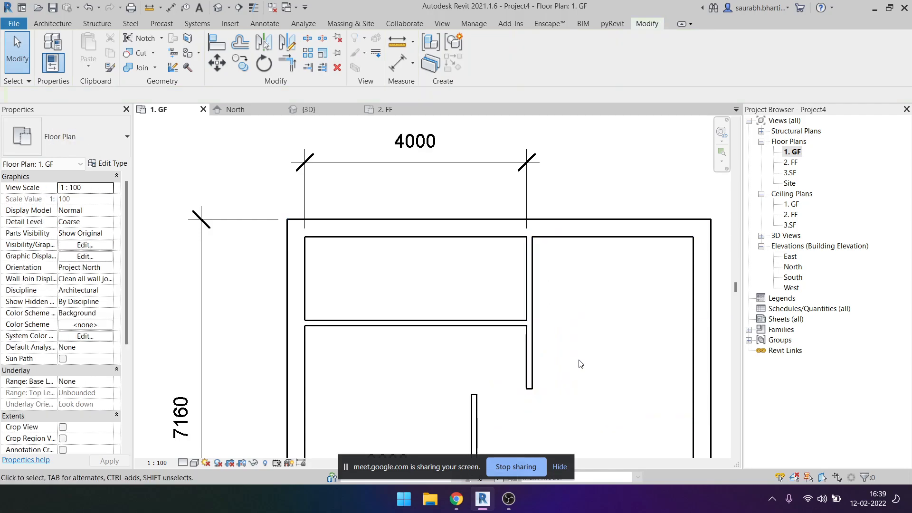
click(474, 23)
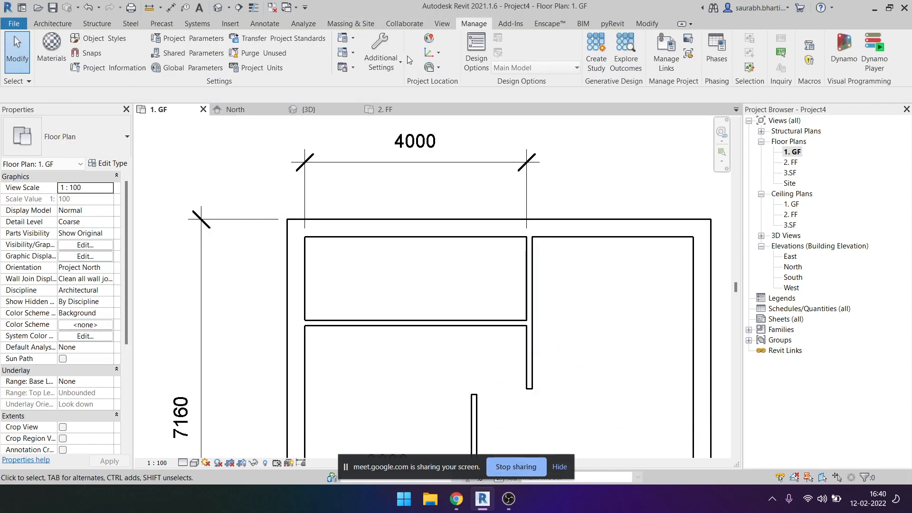
click(381, 58)
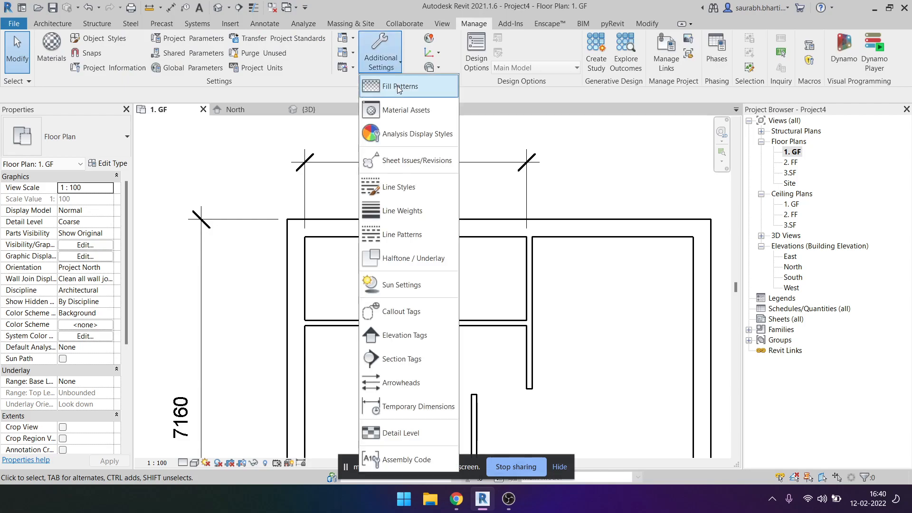
click(407, 408)
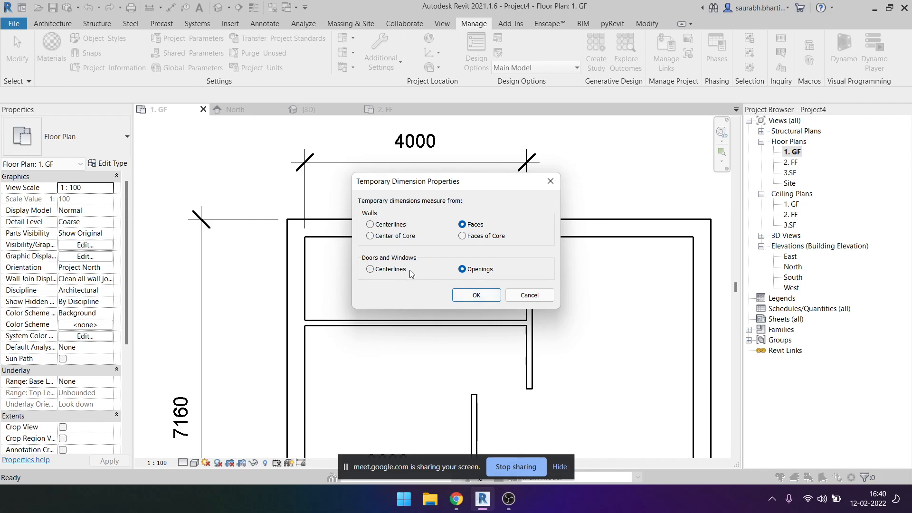
click(477, 296)
Dimension the distance from the top exterior wall's inner face to the lower end of the vertical partition.
key(d)
key(i)
click(568, 238)
click(532, 388)
click(603, 387)
key(Escape)
key(Escape)
scroll(530, 285, down, 3)
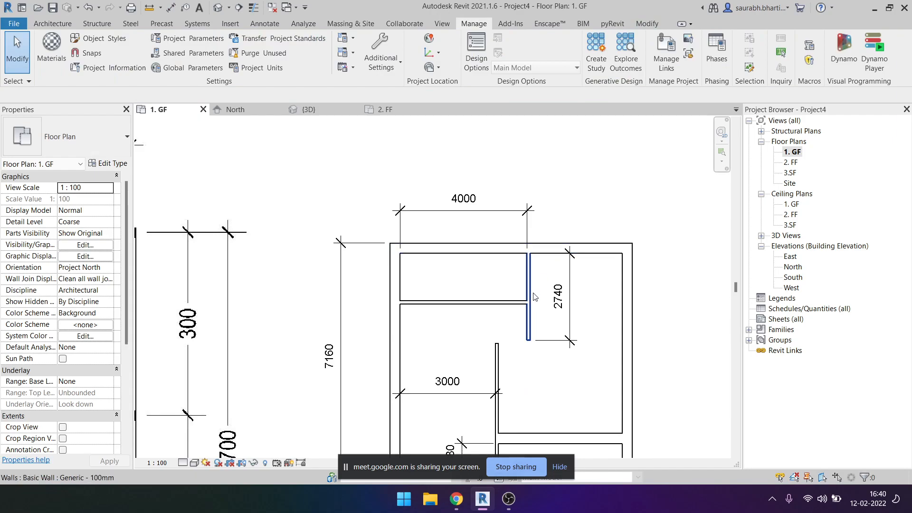
Set temporary dimensions to measure walls from Centerlines.
click(536, 297)
scroll(536, 259, up, 2)
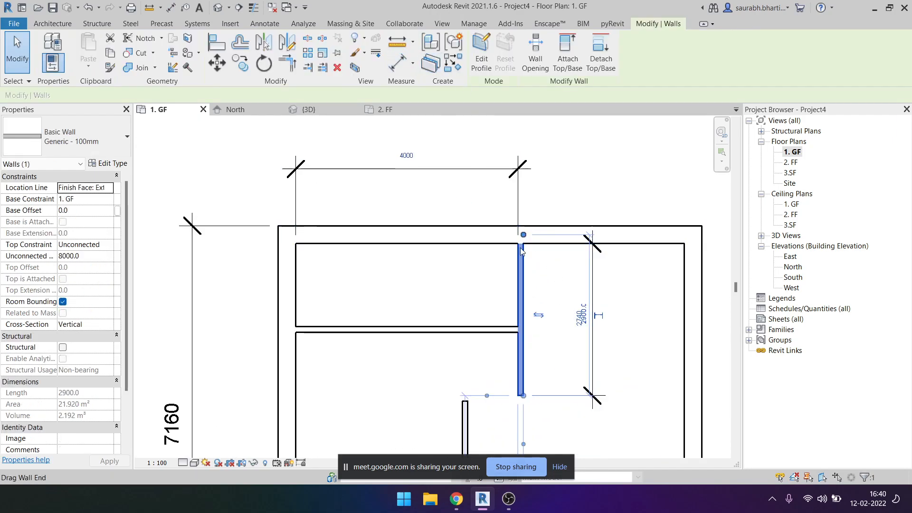
scroll(520, 247, up, 4)
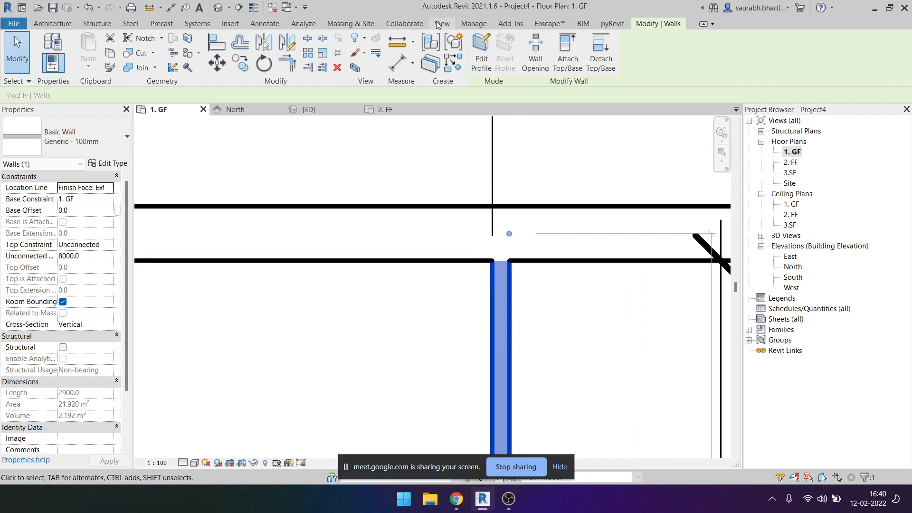
key(Escape)
click(381, 52)
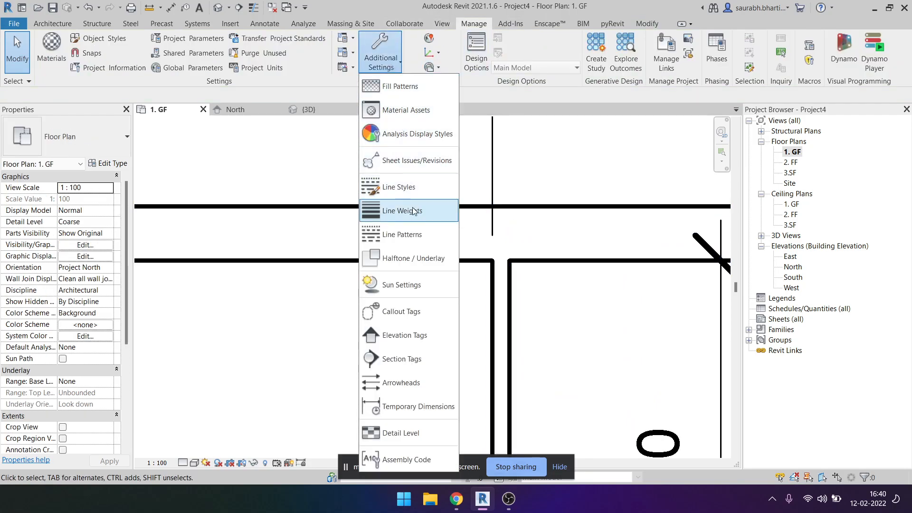
click(405, 414)
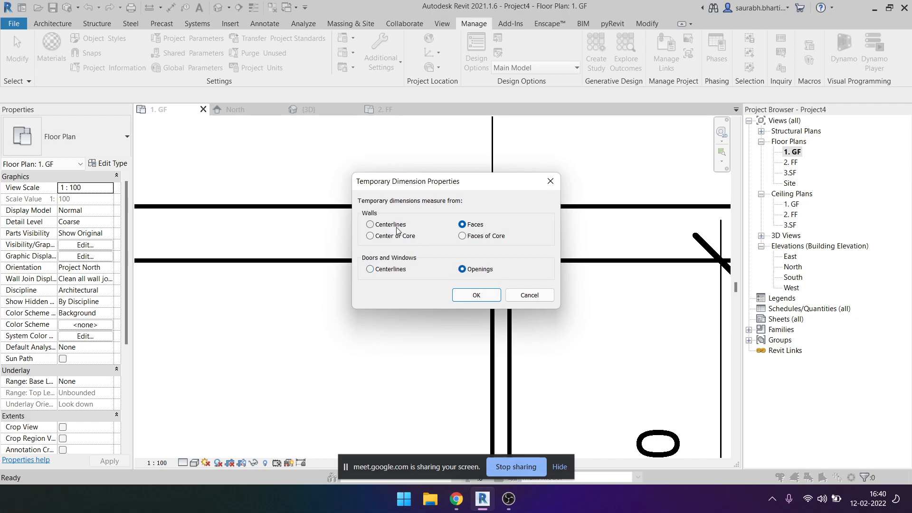
click(484, 298)
Check which wall references the selected vertical partition's temporary dimensions use.
scroll(372, 247, down, 3)
middle_drag(425, 324, 418, 250)
key(d)
key(i)
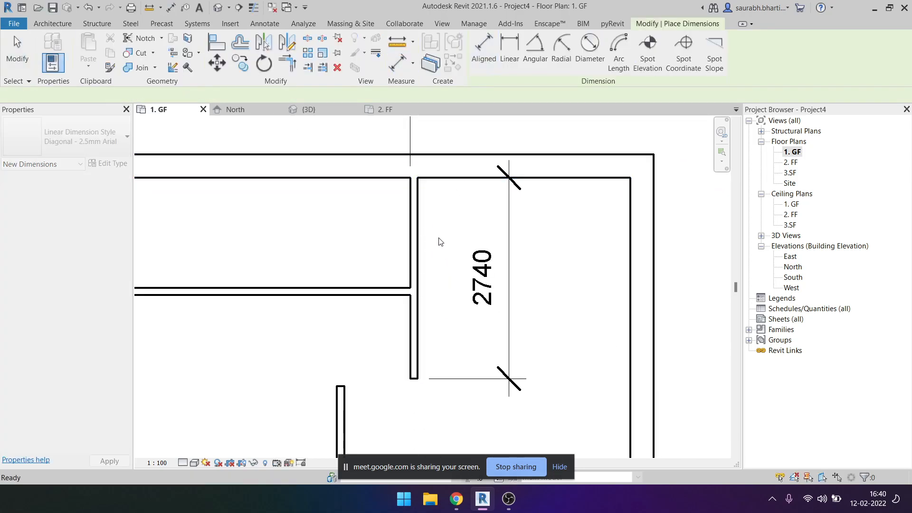
key(Escape)
click(414, 210)
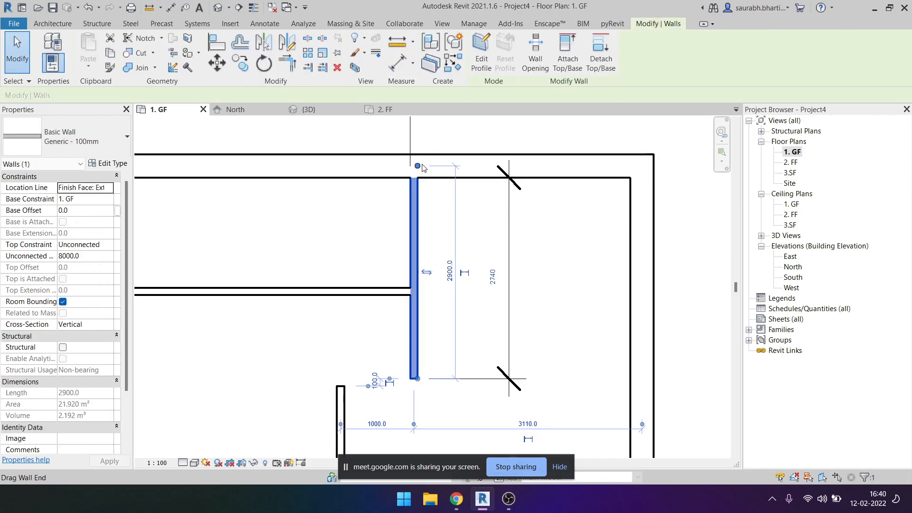
Set temporary dimensions to measure walls from Faces.
click(440, 248)
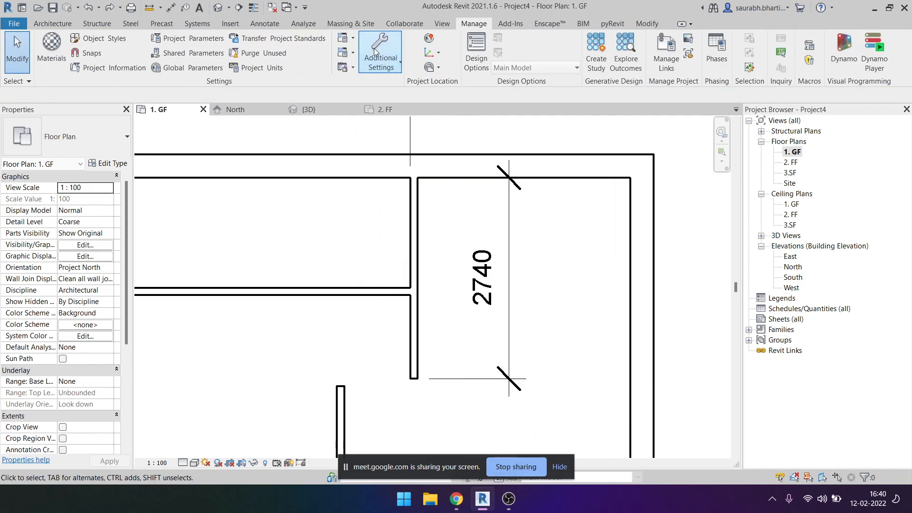
click(381, 66)
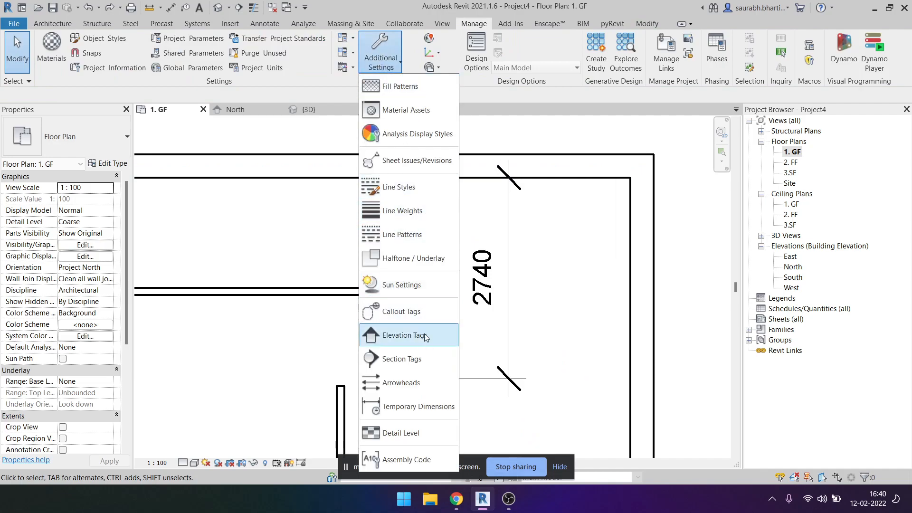
click(419, 408)
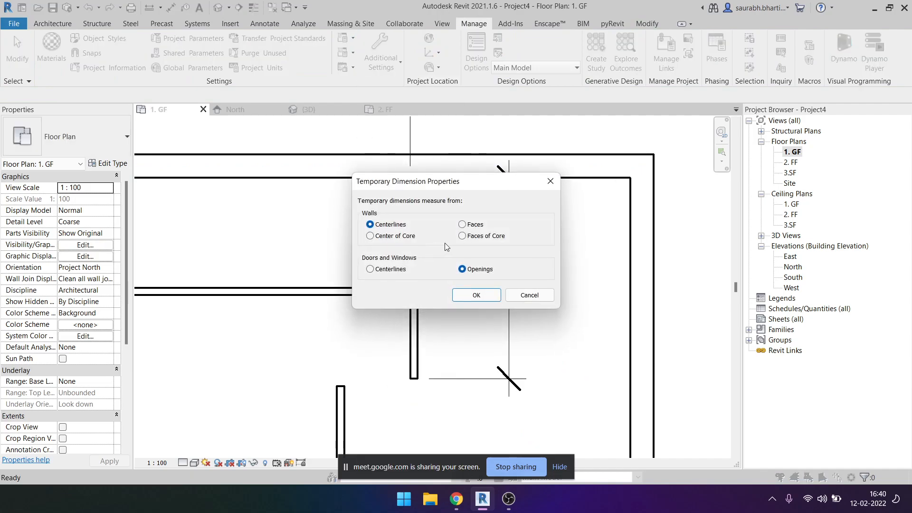
click(474, 295)
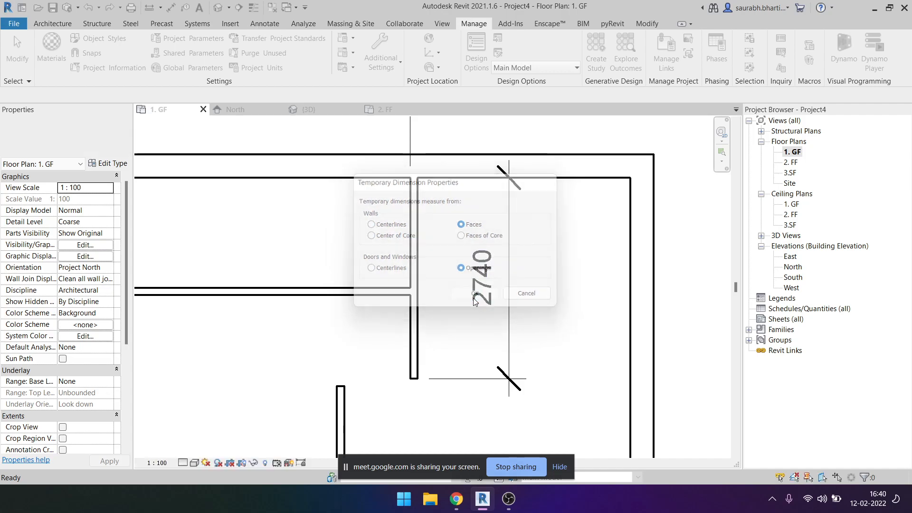
Delete the vertical dimension beside the partition and check the wall's temporary dimensions.
scroll(409, 245, down, 1)
middle_drag(421, 265, 476, 278)
click(499, 280)
key(Delete)
click(447, 286)
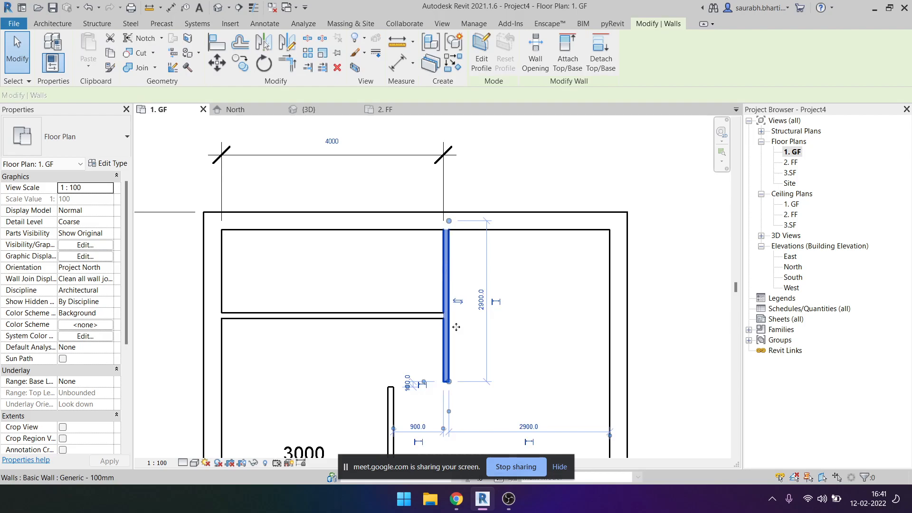
middle_drag(501, 408, 543, 288)
middle_drag(517, 217, 512, 255)
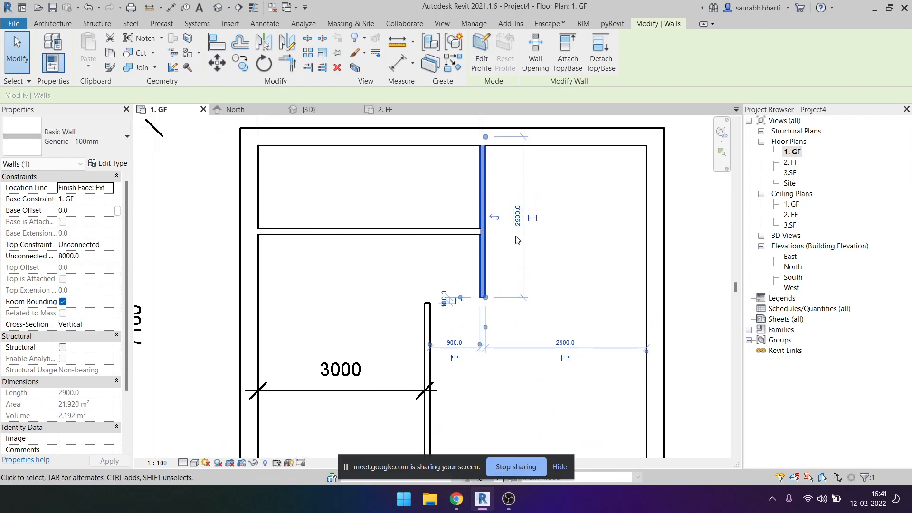
key(Escape)
Add an aligned dimension from the top wall's inner face to the partition's lower end, placed inside the upper-right room.
key(d)
key(i)
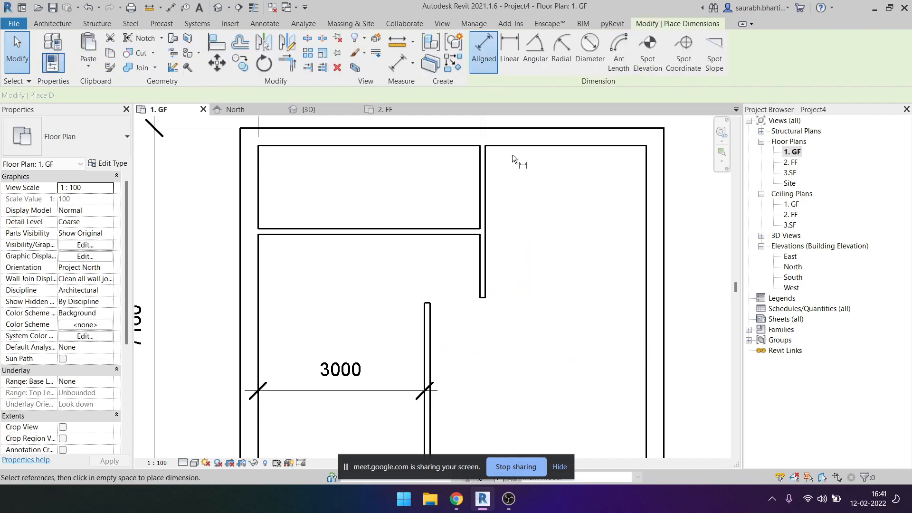
click(515, 144)
click(488, 299)
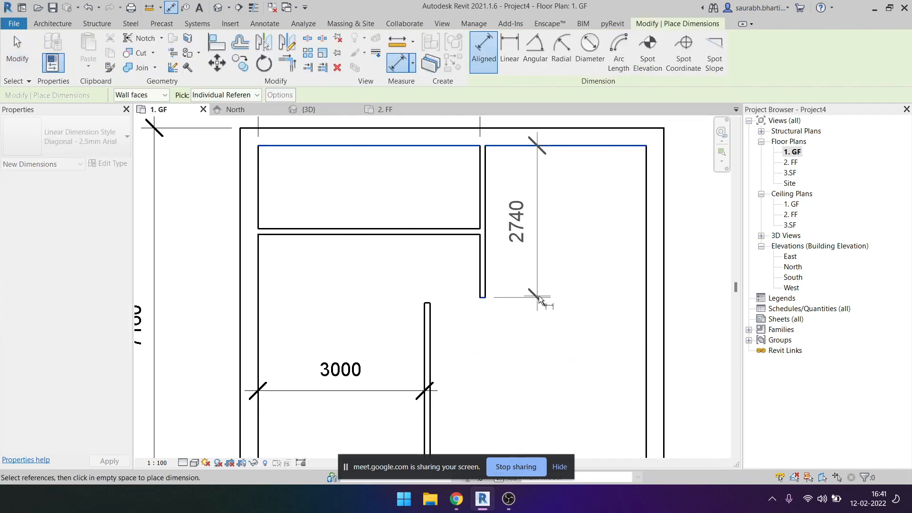
click(554, 282)
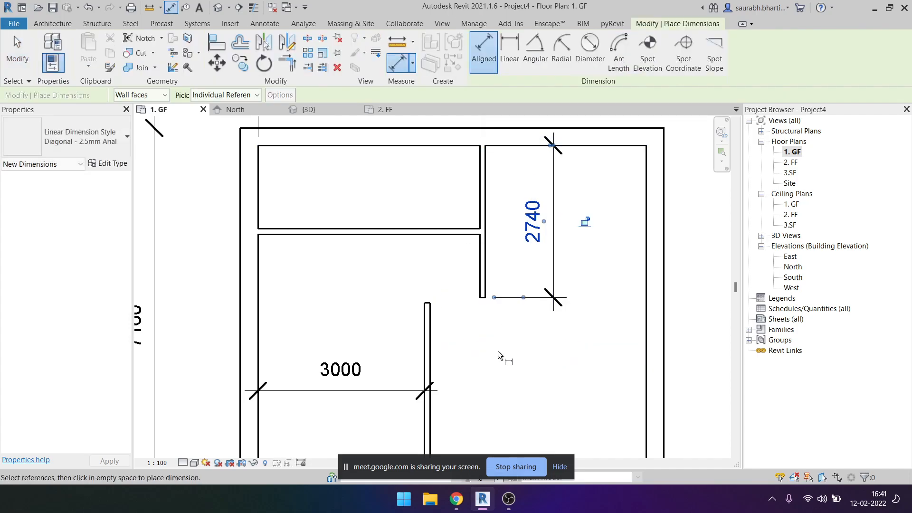
scroll(496, 309, down, 4)
scroll(202, 281, down, 1)
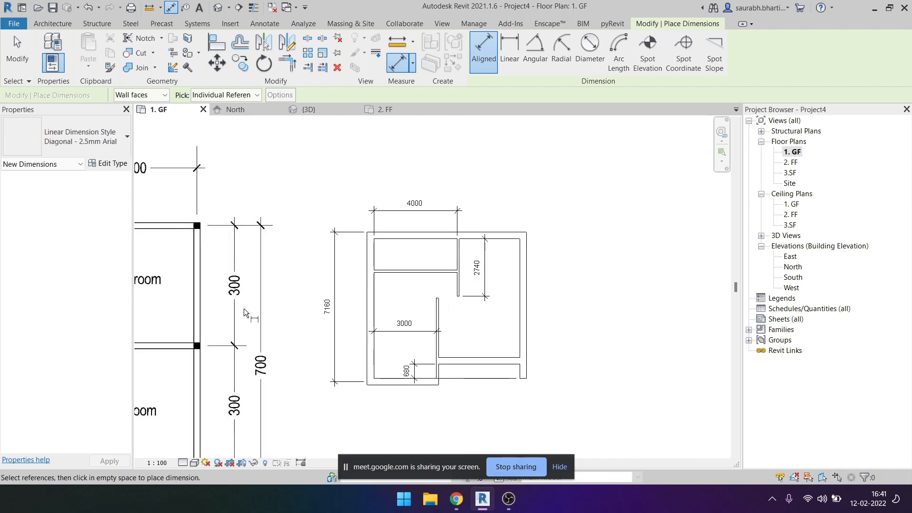
Select the vertical partition and open its aligned length dimension for editing.
key(Escape)
click(459, 292)
scroll(480, 278, up, 3)
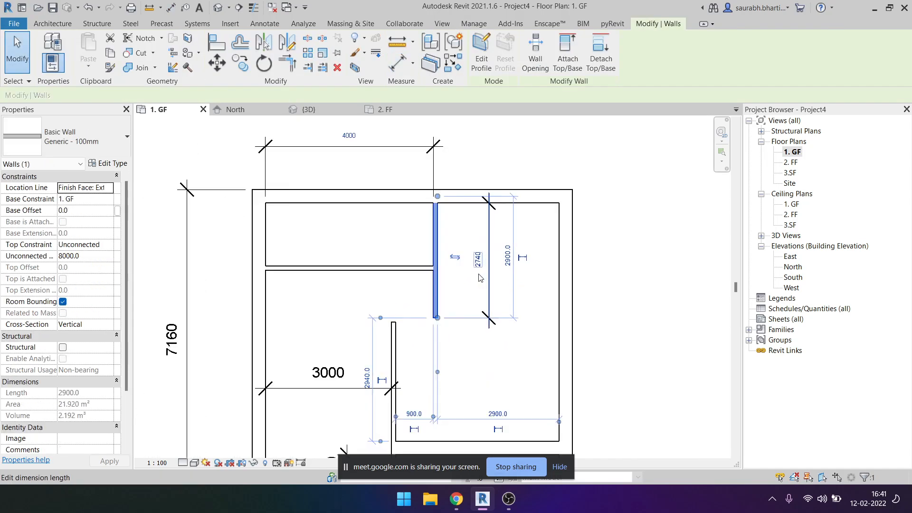
click(477, 260)
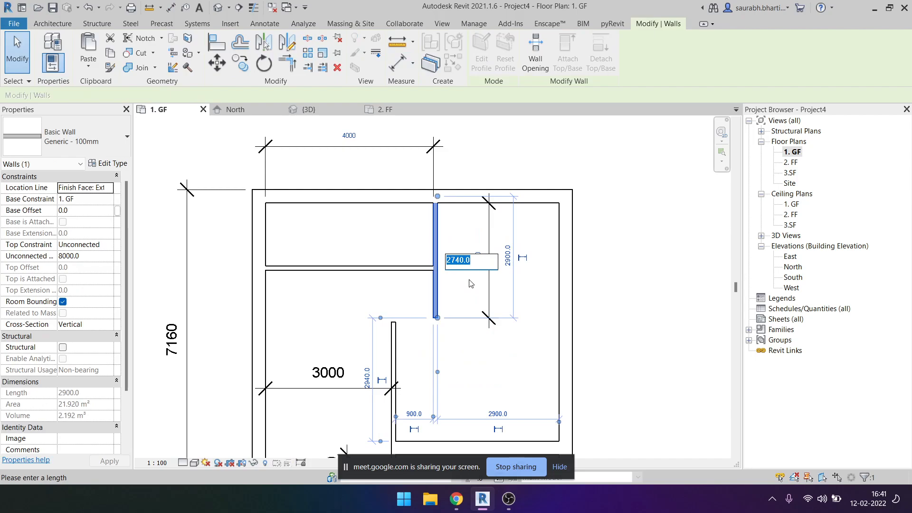
key(Return)
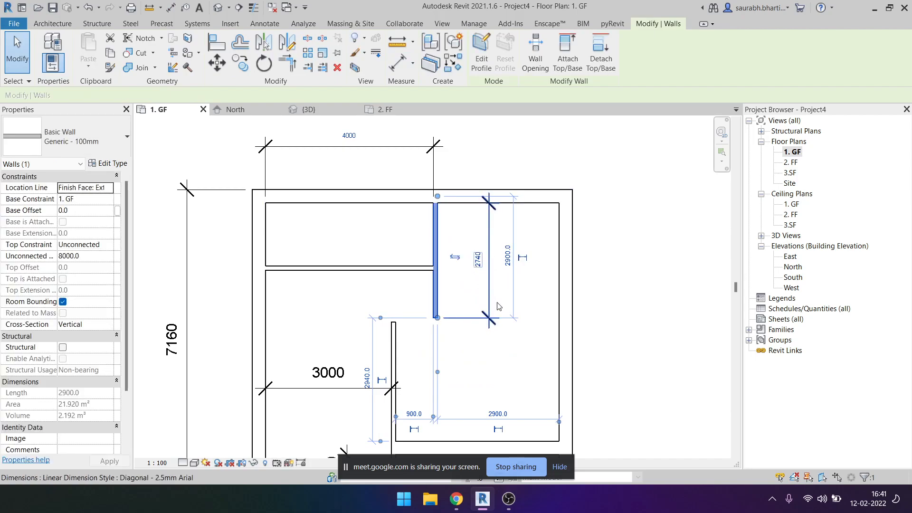
Set the aligned dimension from the top wall to the vertical partition's lower end to 3000 mm.
click(461, 299)
click(435, 294)
scroll(464, 258, up, 5)
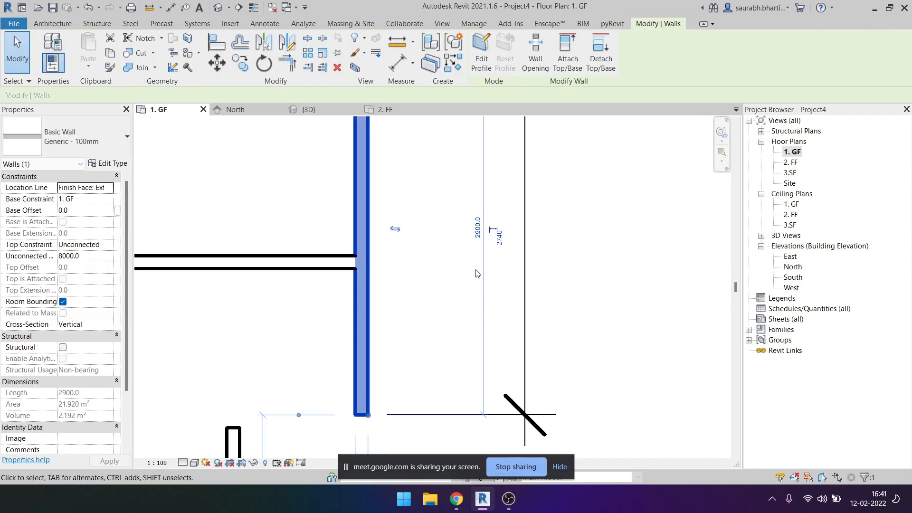
click(499, 243)
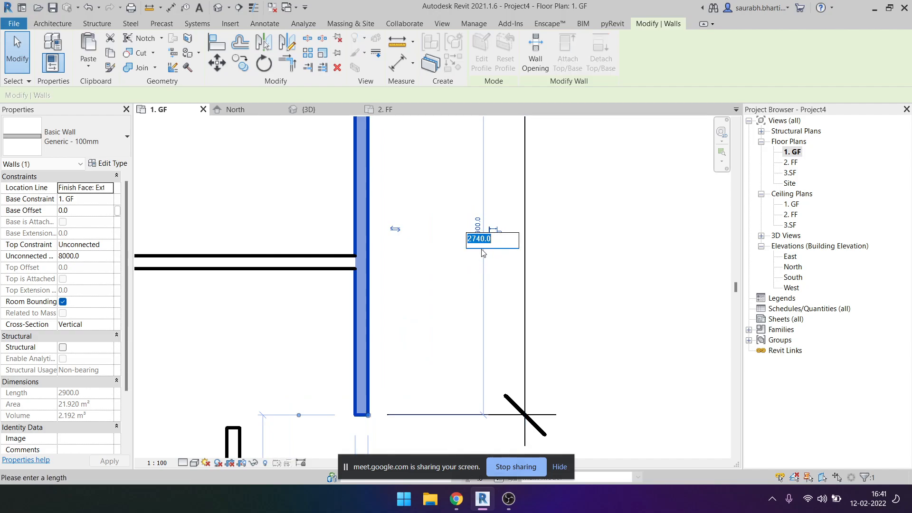
key(Return)
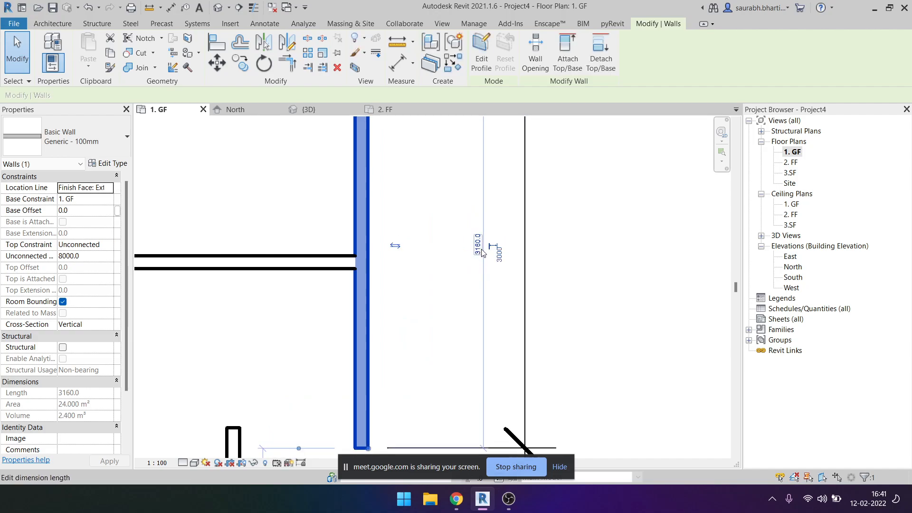
scroll(492, 241, down, 3)
click(446, 263)
scroll(449, 266, down, 1)
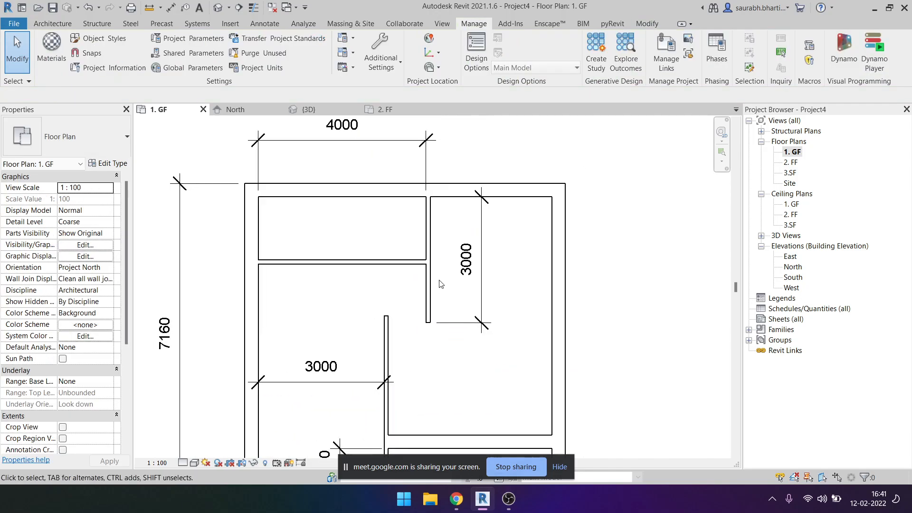
click(482, 267)
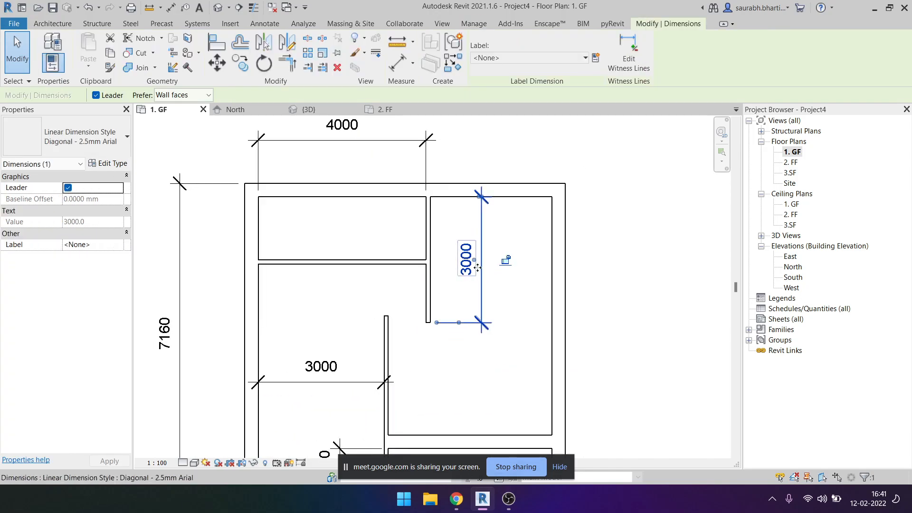
click(442, 290)
Examine the bedroom and bathroom walls in the reference plan image and compare them with the modelled vertical partition.
scroll(428, 295, down, 3)
scroll(410, 301, down, 1)
middle_drag(173, 307, 251, 288)
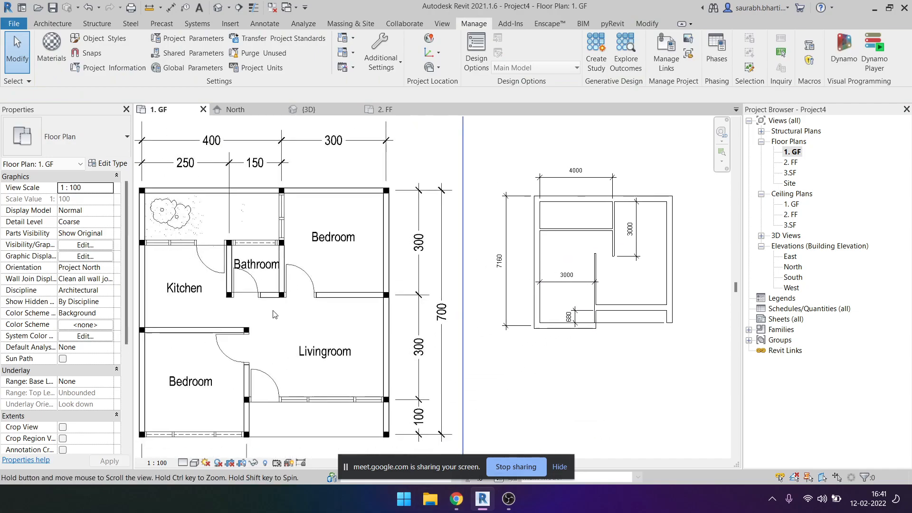
scroll(278, 259, down, 1)
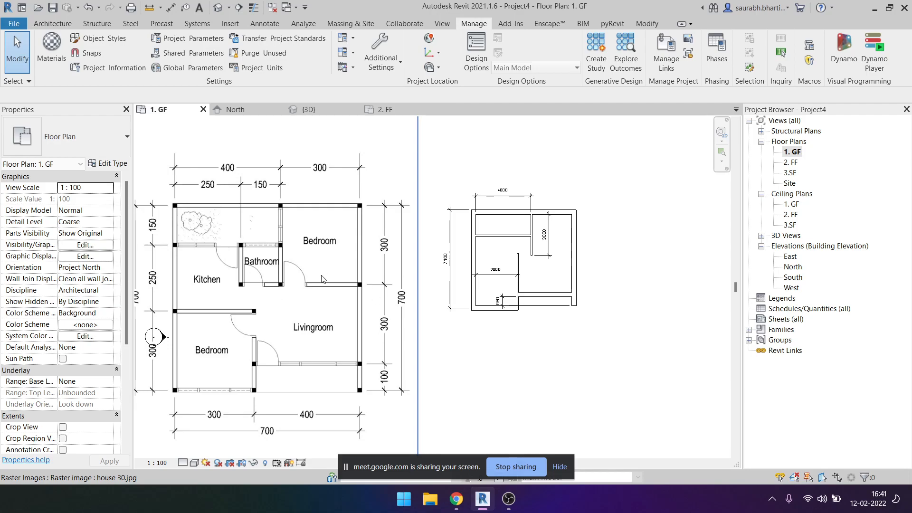
scroll(313, 251, down, 2)
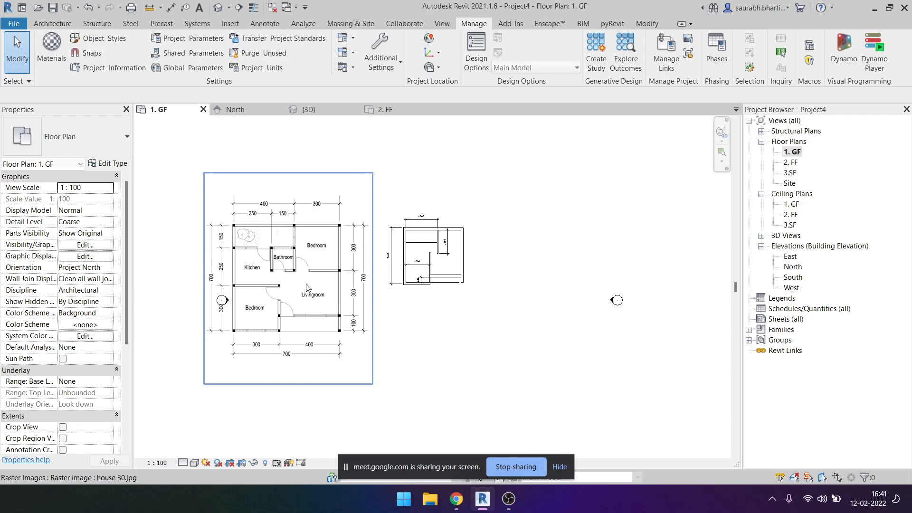
scroll(309, 283, up, 1)
scroll(340, 261, up, 2)
scroll(532, 267, up, 5)
middle_drag(459, 253, 513, 292)
scroll(511, 235, down, 2)
scroll(510, 236, down, 1)
middle_drag(278, 274, 403, 267)
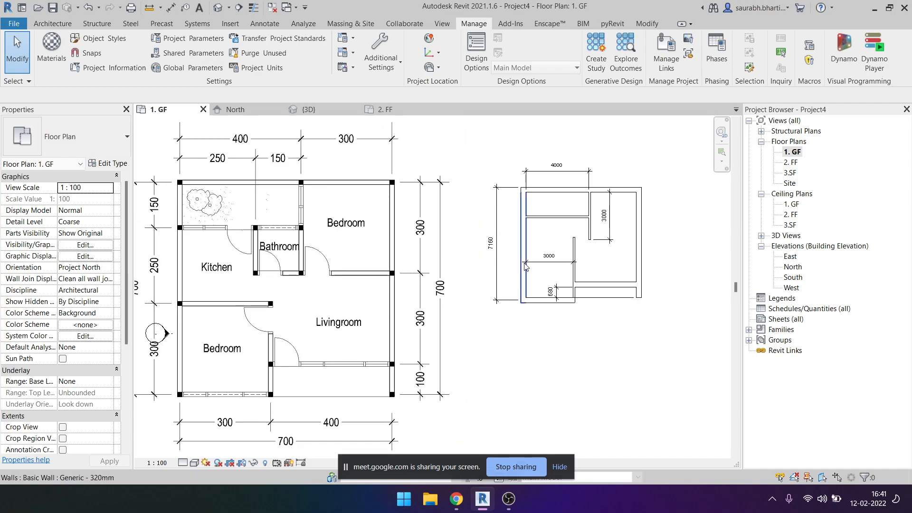
click(595, 234)
scroll(594, 238, up, 3)
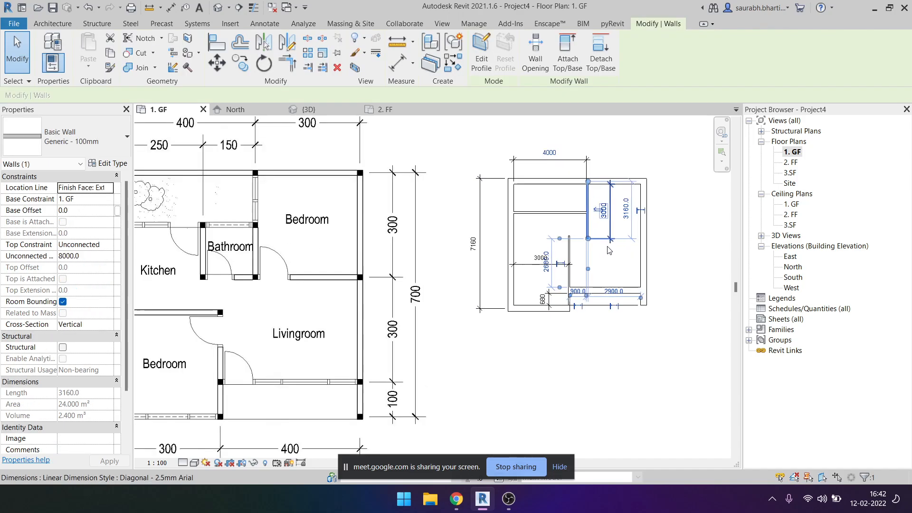
key(Escape)
middle_drag(578, 281, 571, 291)
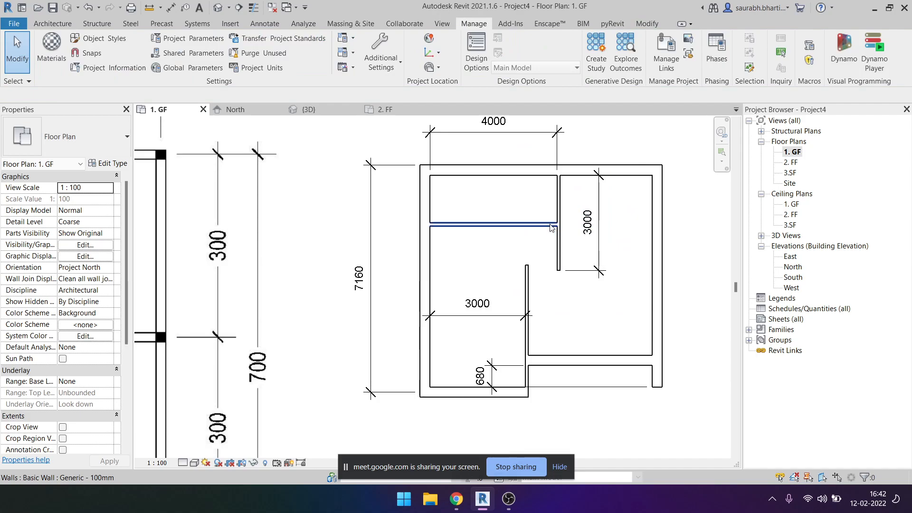
click(552, 243)
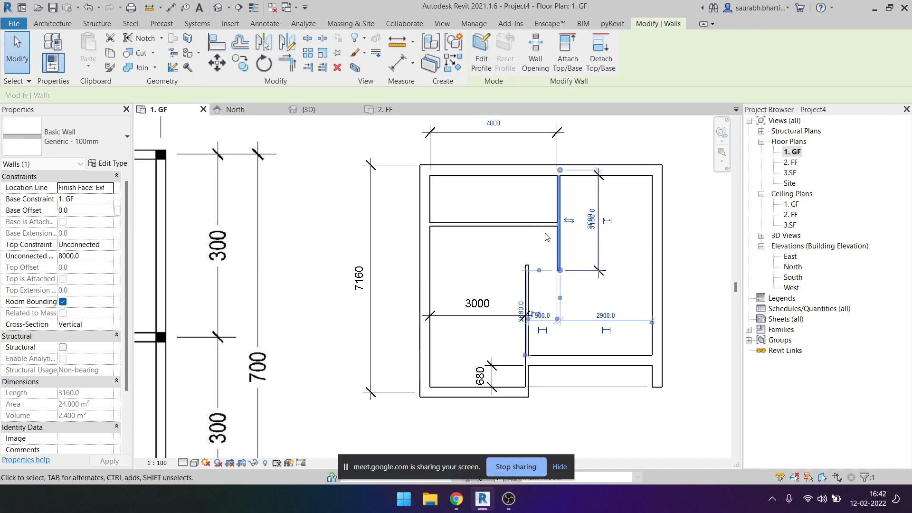
click(548, 237)
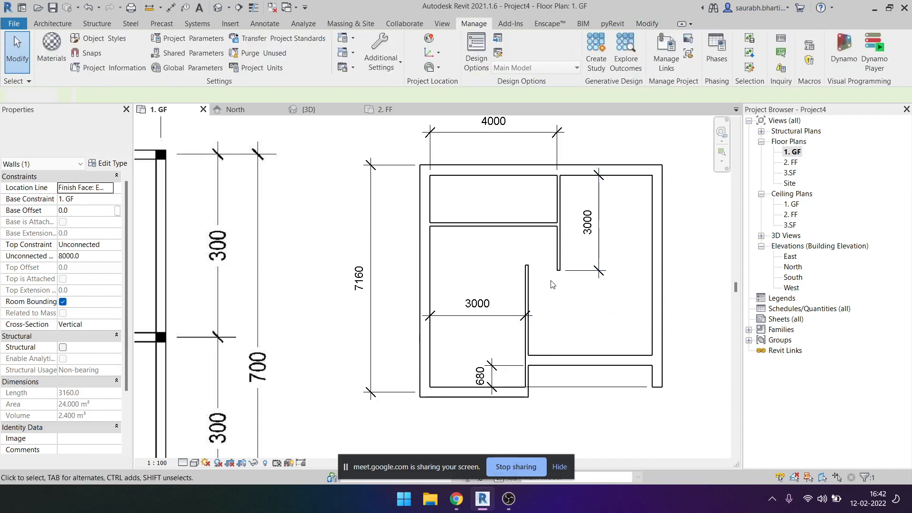
Draw a Generic - 100mm wall horizontally from the vertical partition's lower end to the right exterior wall, enclosing the upper-right bedroom.
click(558, 250)
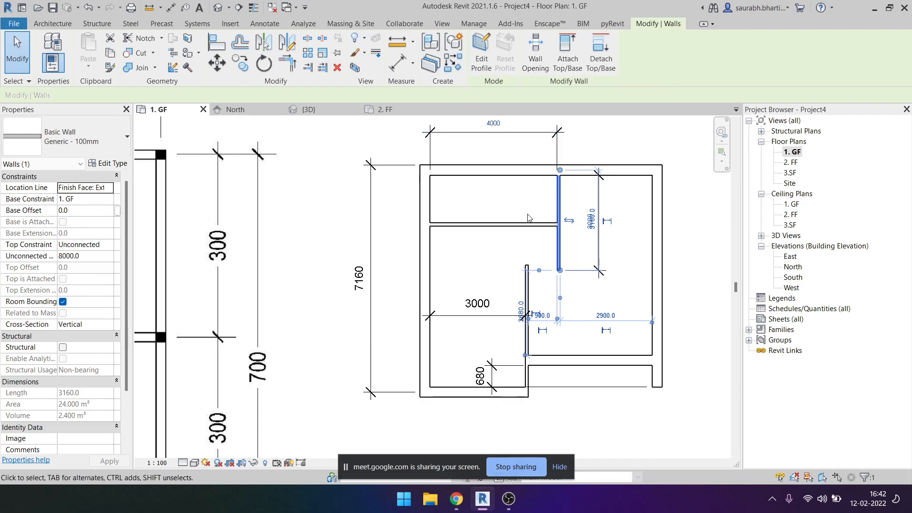
key(c)
key(s)
scroll(562, 263, up, 2)
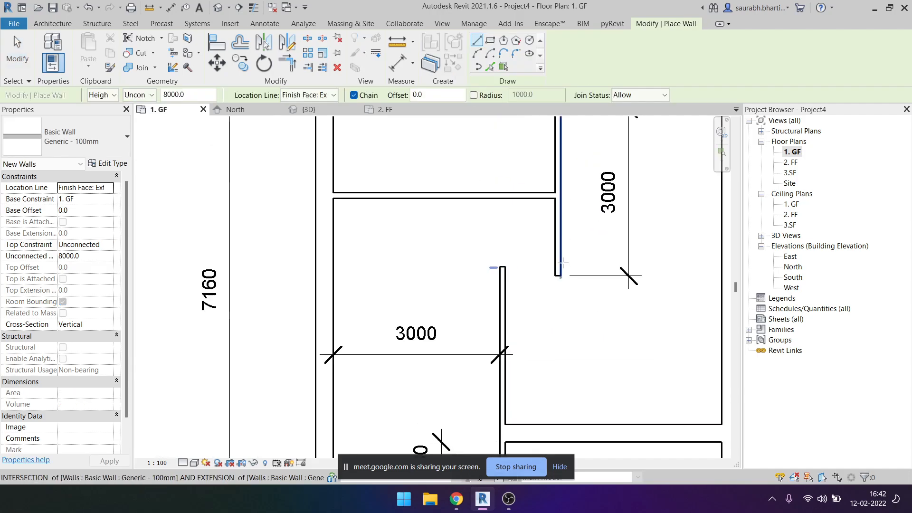
scroll(562, 263, up, 2)
click(556, 286)
scroll(618, 288, down, 3)
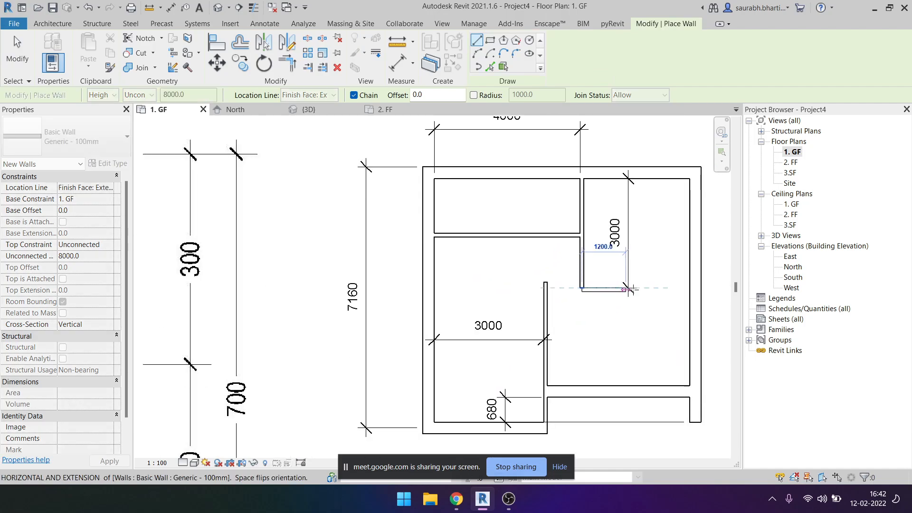
click(689, 288)
key(Escape)
key(Escape)
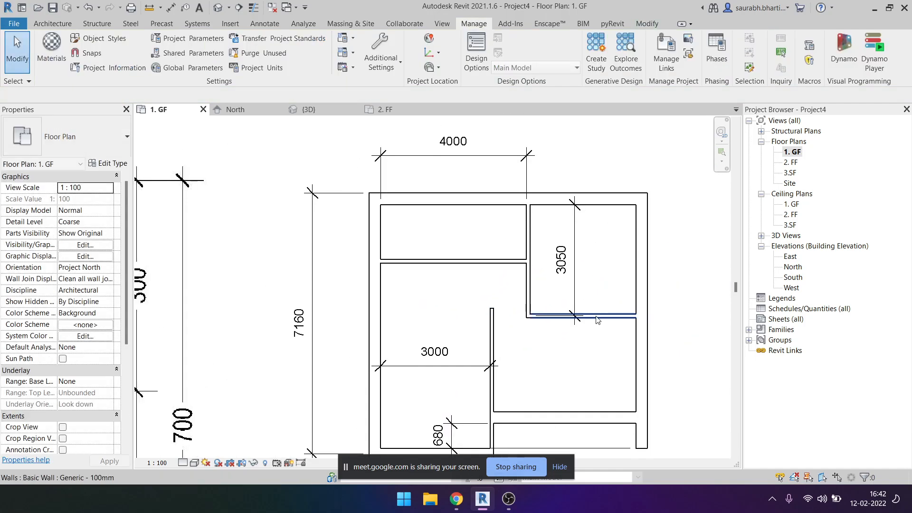
Delete the vertical dimension inside the upper-right bedroom.
scroll(641, 291, up, 2)
click(562, 270)
scroll(561, 270, down, 3)
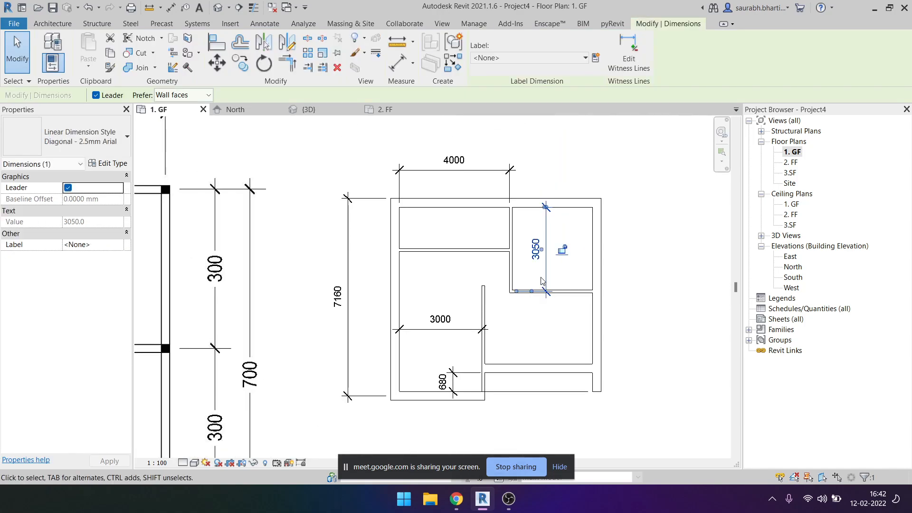
key(Escape)
Add an aligned dimension between the bedroom's top and bottom inner wall faces, placed outside the right exterior wall.
key(d)
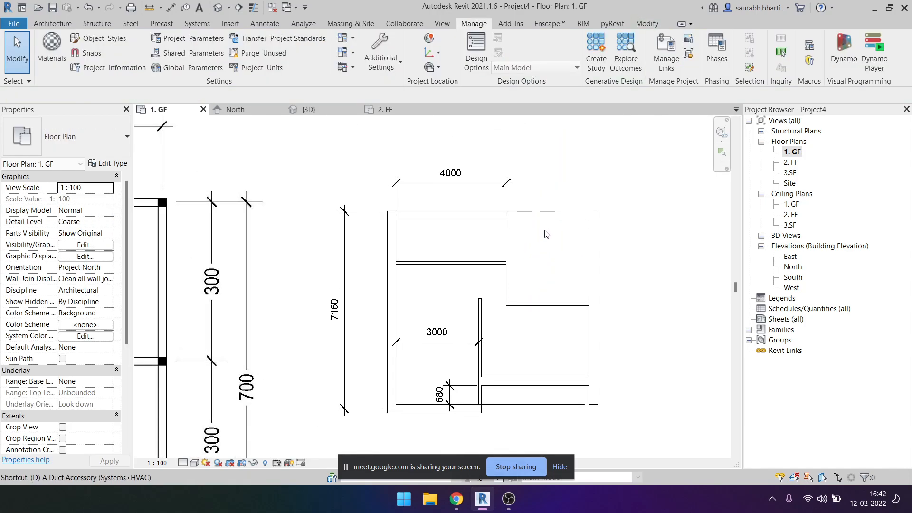
key(i)
click(554, 224)
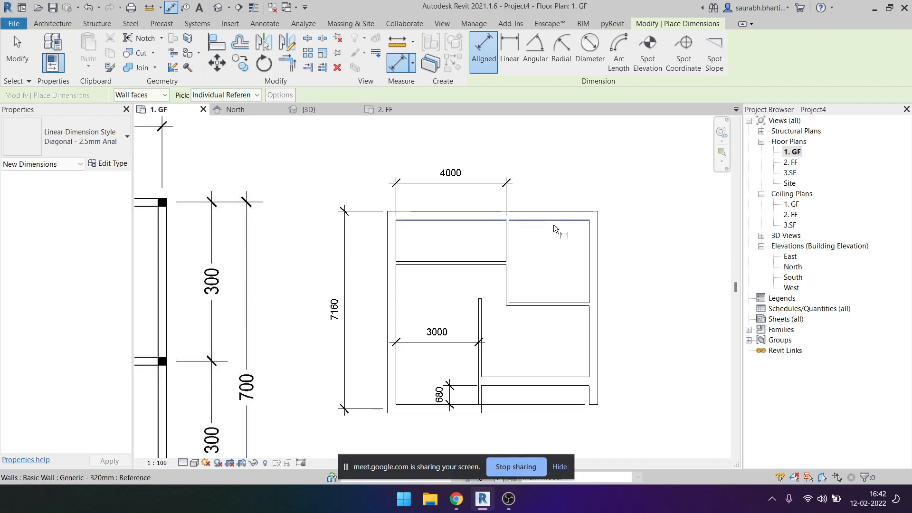
click(559, 299)
click(647, 282)
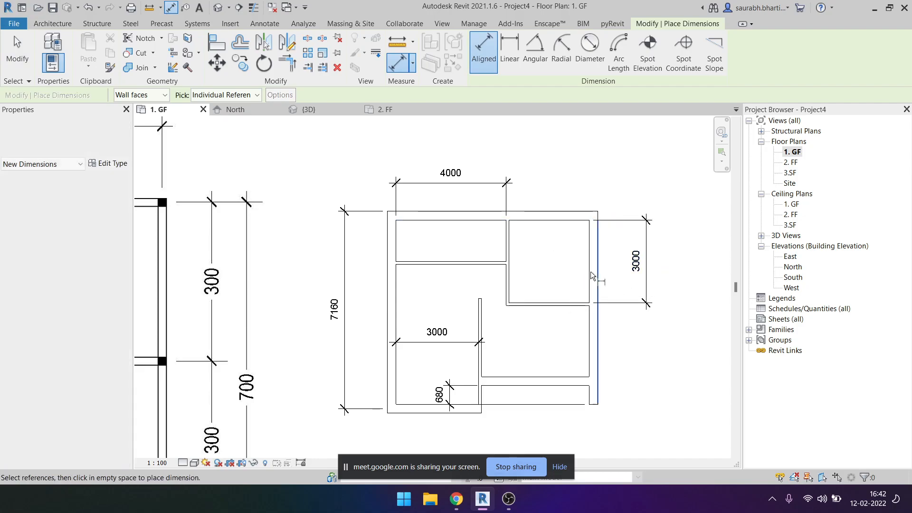
key(Escape)
key(Escape)
Offset a copy of the bedroom's vertical partition 1500 mm to its left for the bathroom wall, following the reference plan.
scroll(280, 316, down, 2)
middle_drag(281, 316, 465, 233)
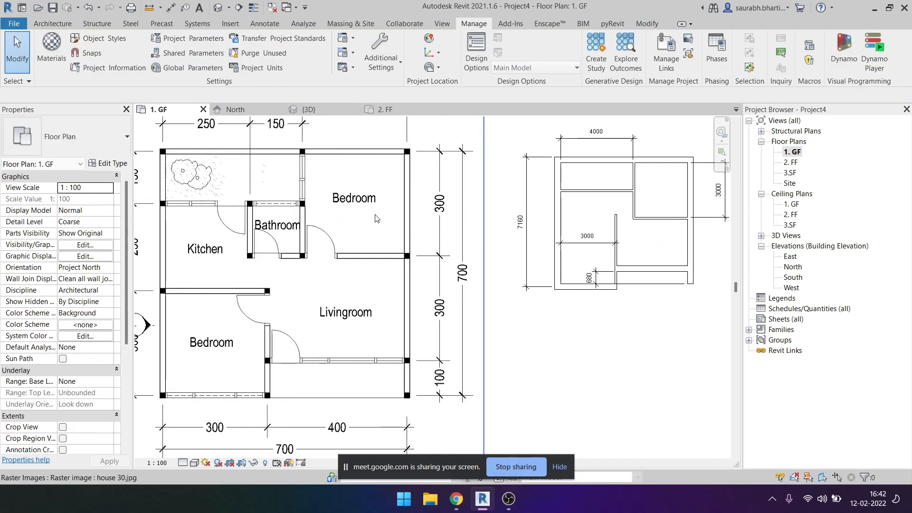
middle_drag(589, 288, 560, 311)
scroll(560, 311, down, 3)
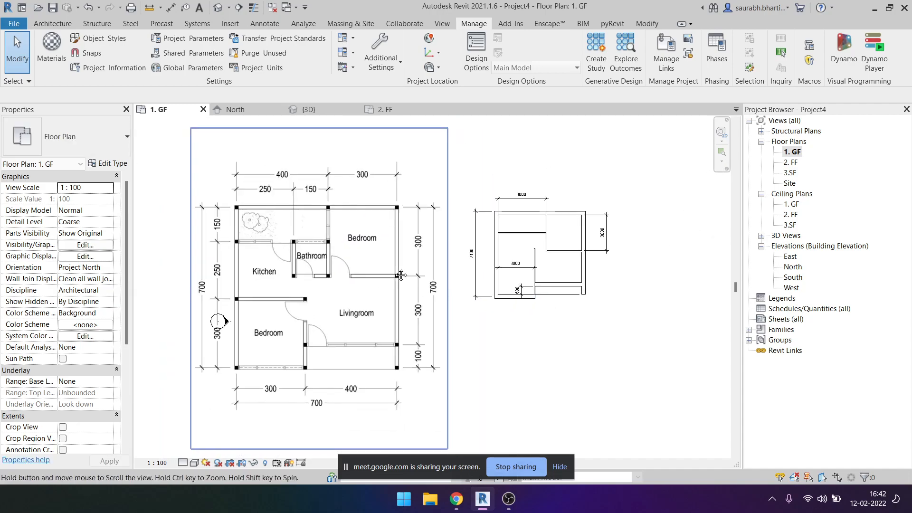
scroll(292, 271, up, 1)
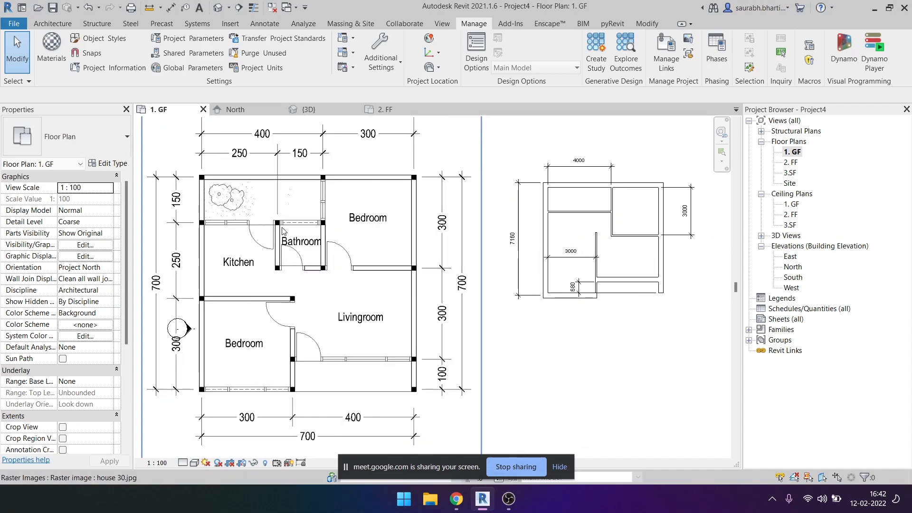
middle_drag(279, 229, 296, 241)
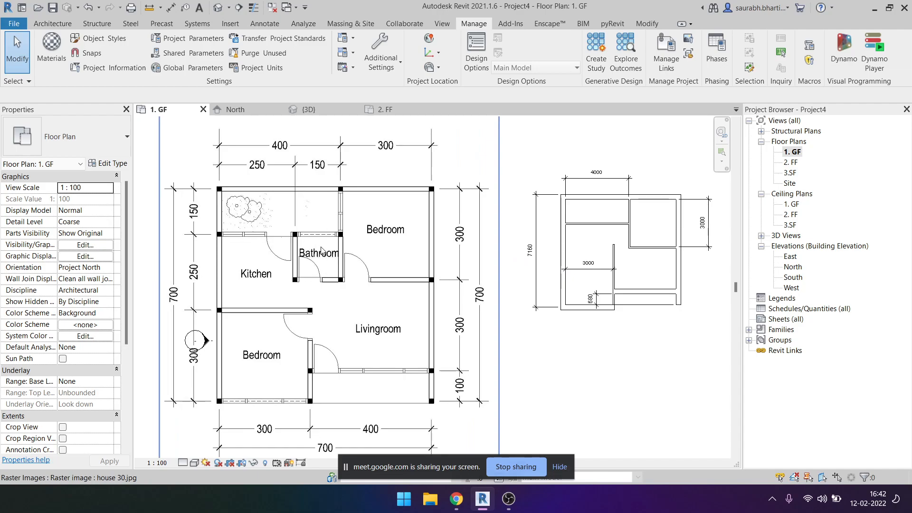
scroll(637, 230, up, 3)
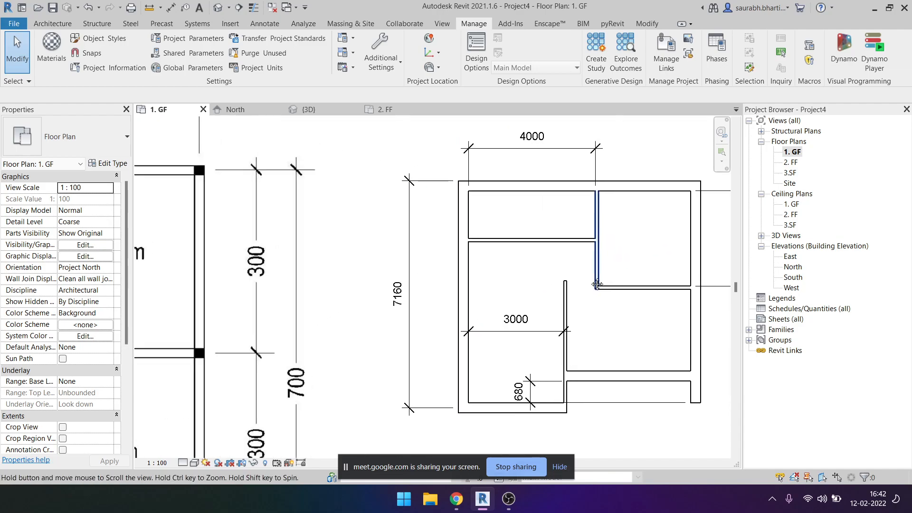
click(578, 251)
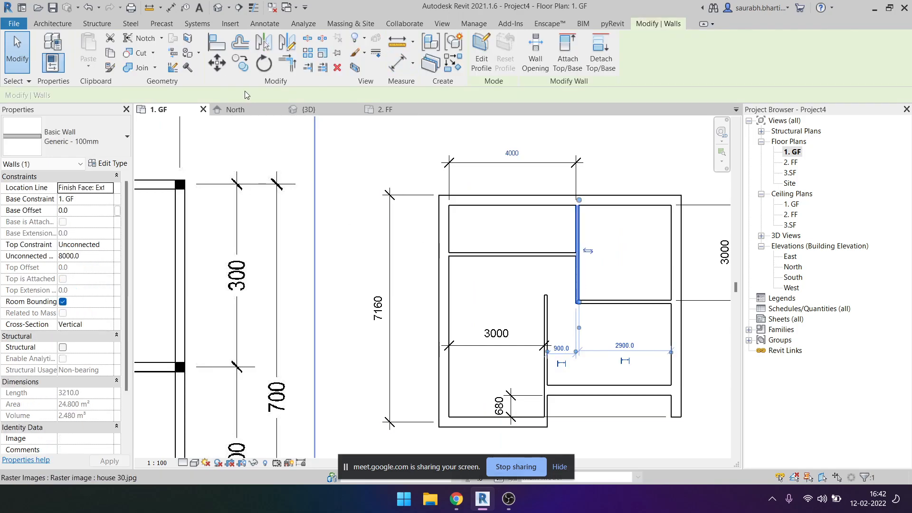
click(236, 48)
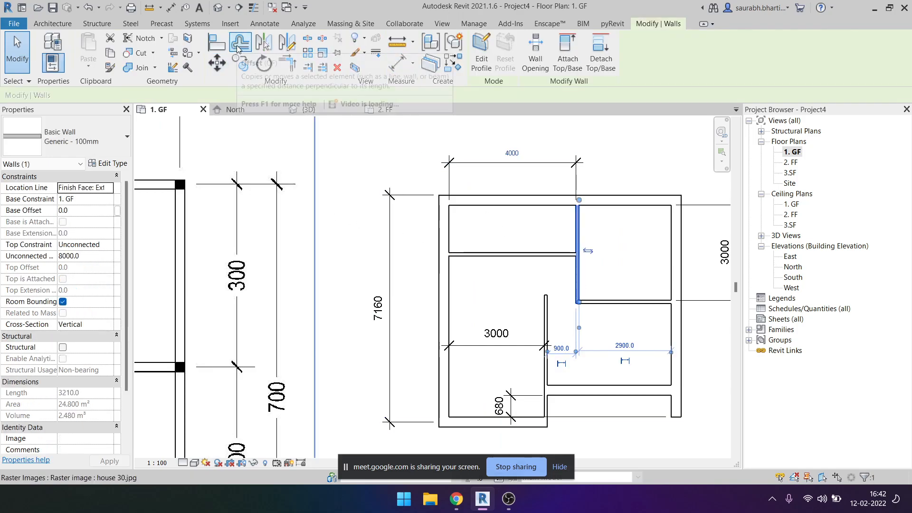
double_click(170, 95)
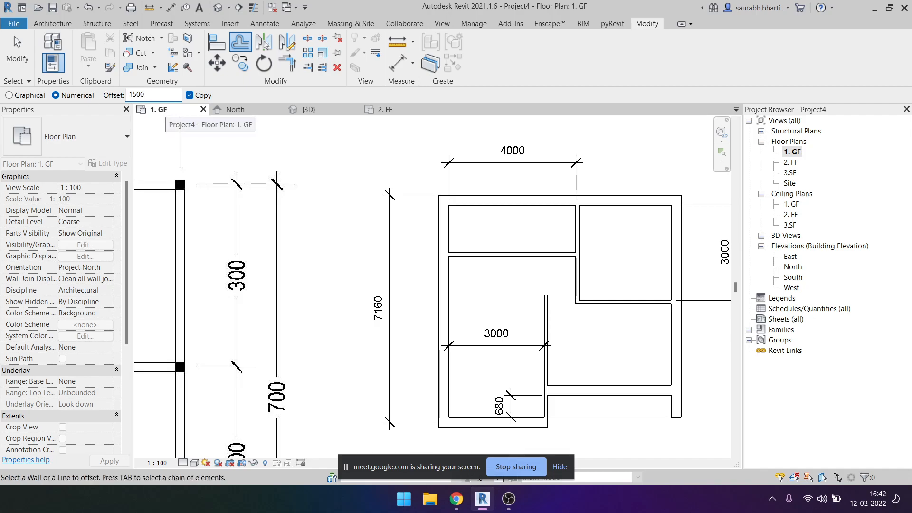
click(570, 275)
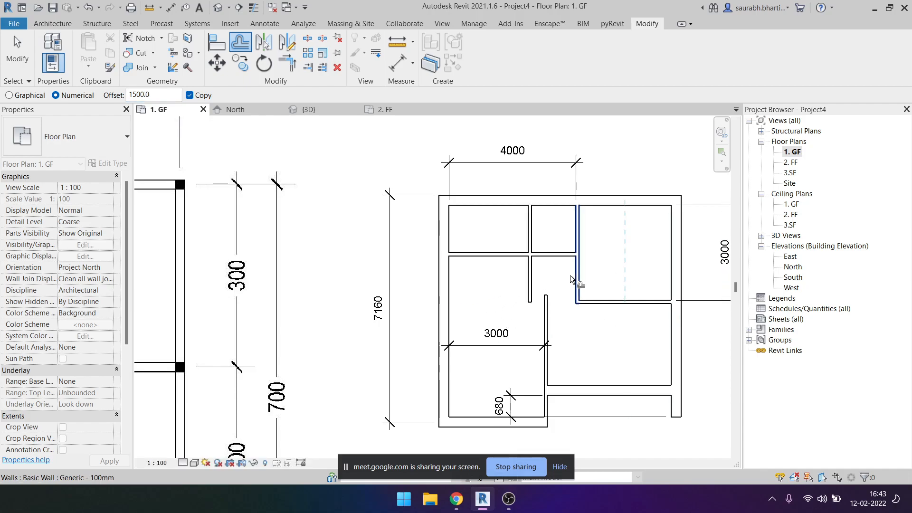
Add an aligned dimension between the facing sides of the copied bathroom wall and the bedroom partition.
key(Escape)
key(d)
key(i)
click(530, 276)
click(577, 274)
click(560, 274)
key(Escape)
key(Escape)
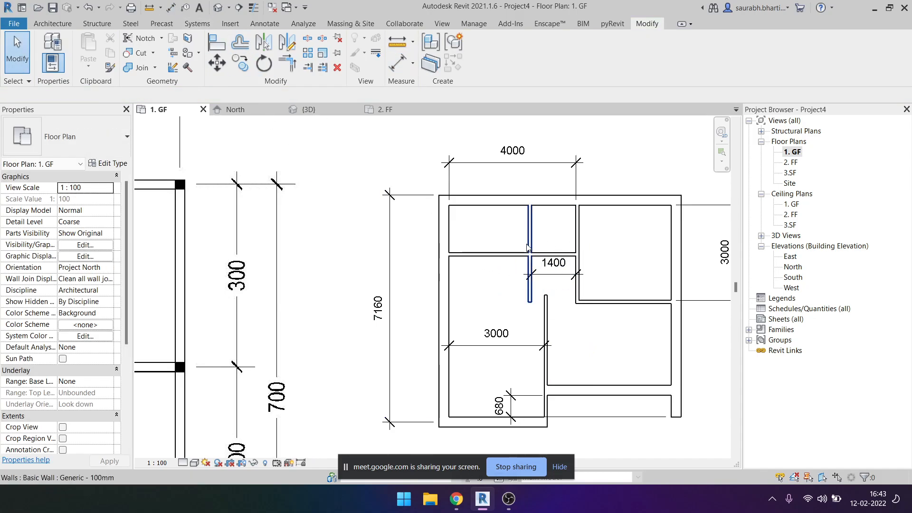
Set the clear distance between the copied bathroom wall and the bedroom partition to 1500 mm.
click(529, 281)
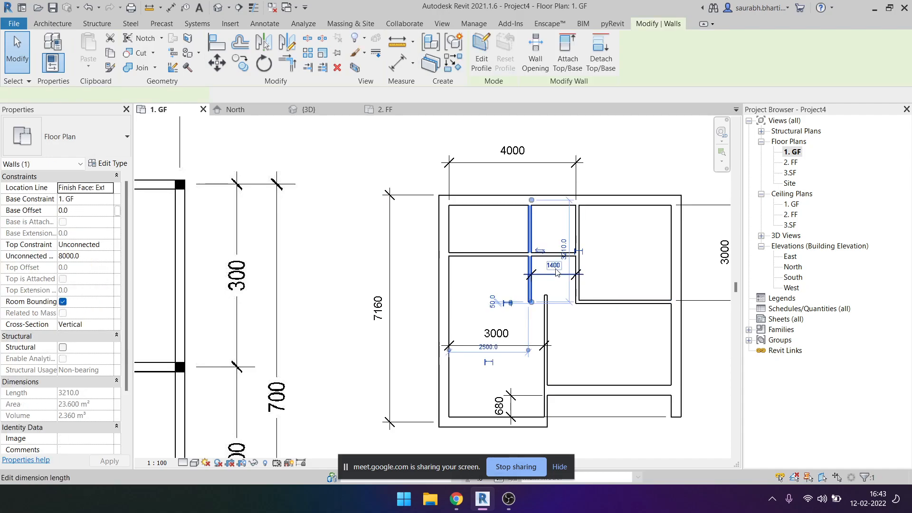
click(556, 269)
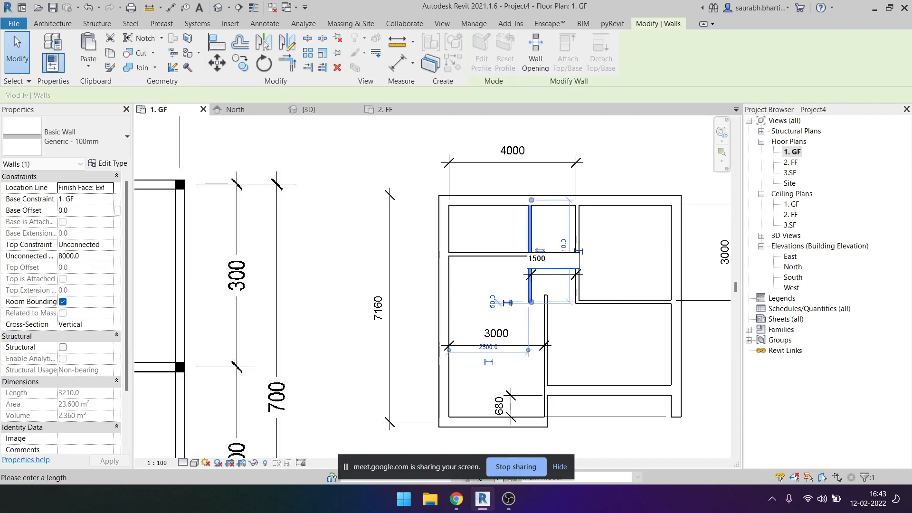
text(1500)
key(Return)
key(Escape)
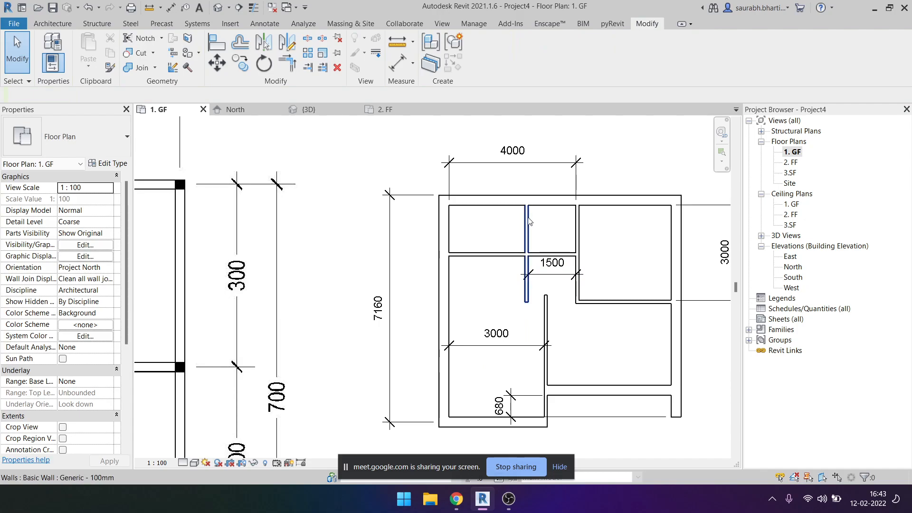
scroll(530, 271, up, 2)
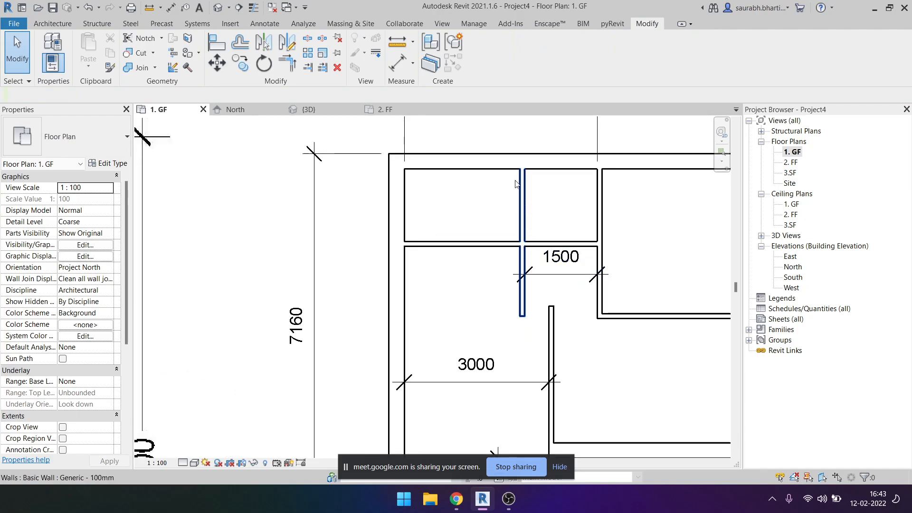
Try to shorten the bathroom's left wall so its upper end stops at the horizontal partition.
scroll(538, 257, down, 4)
scroll(281, 276, up, 3)
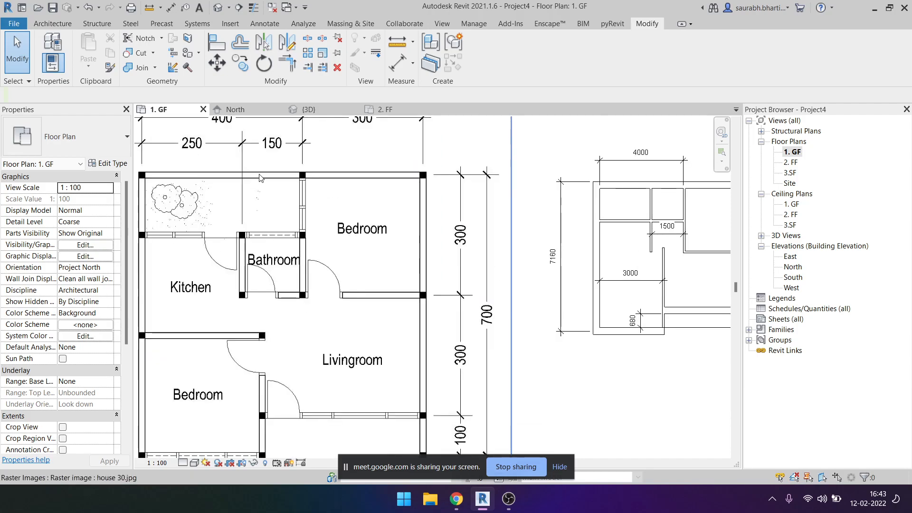
scroll(539, 270, up, 2)
scroll(609, 241, up, 3)
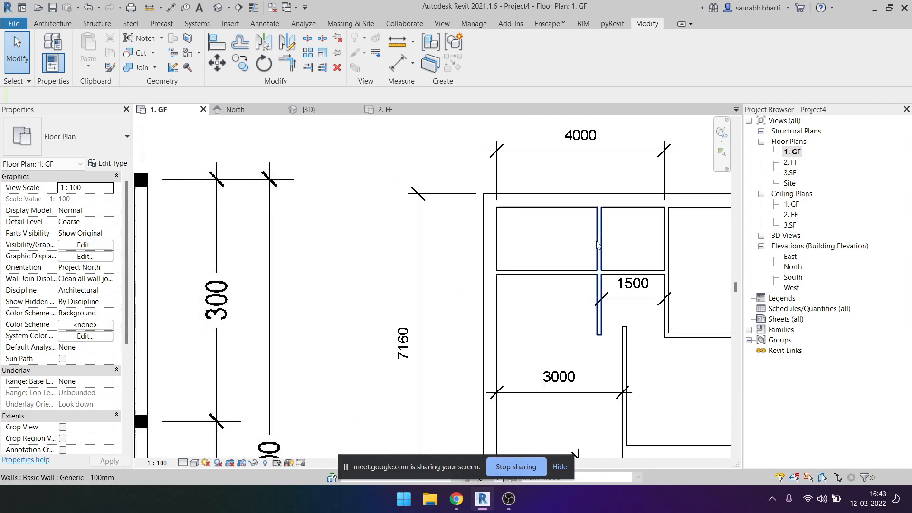
click(609, 242)
key(r)
key(s)
click(603, 366)
key(Escape)
key(Delete)
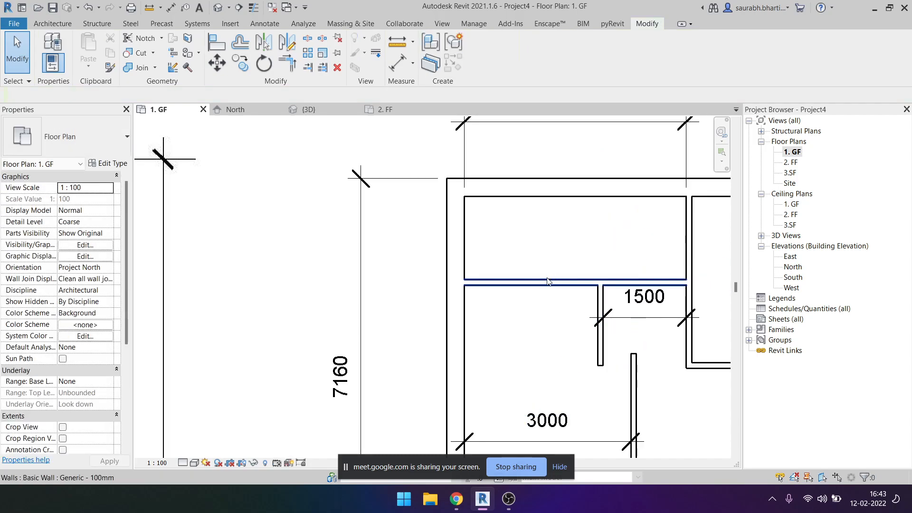
scroll(549, 279, down, 2)
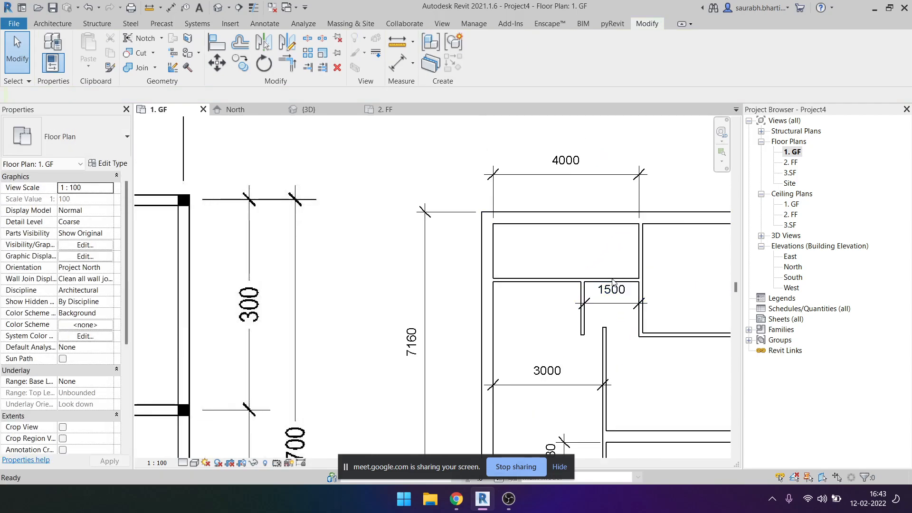
scroll(615, 282, up, 2)
click(598, 213)
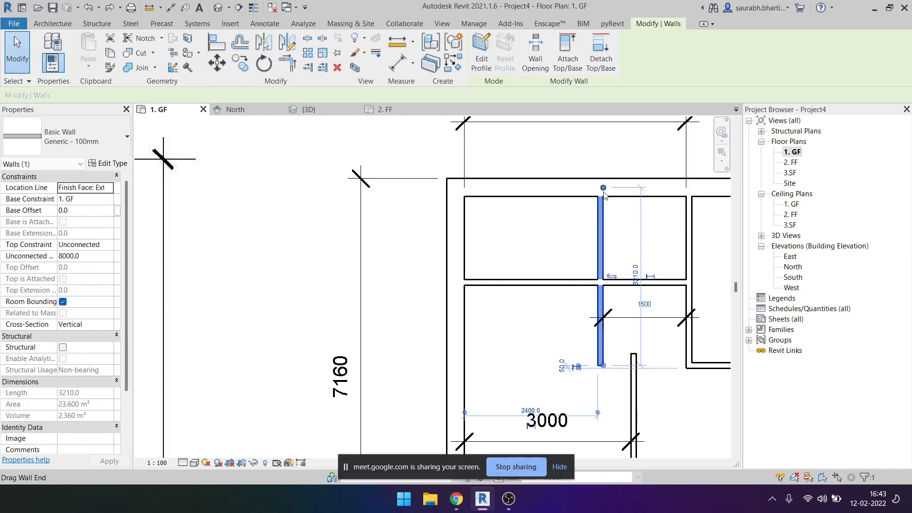
key(r)
key(s)
click(604, 365)
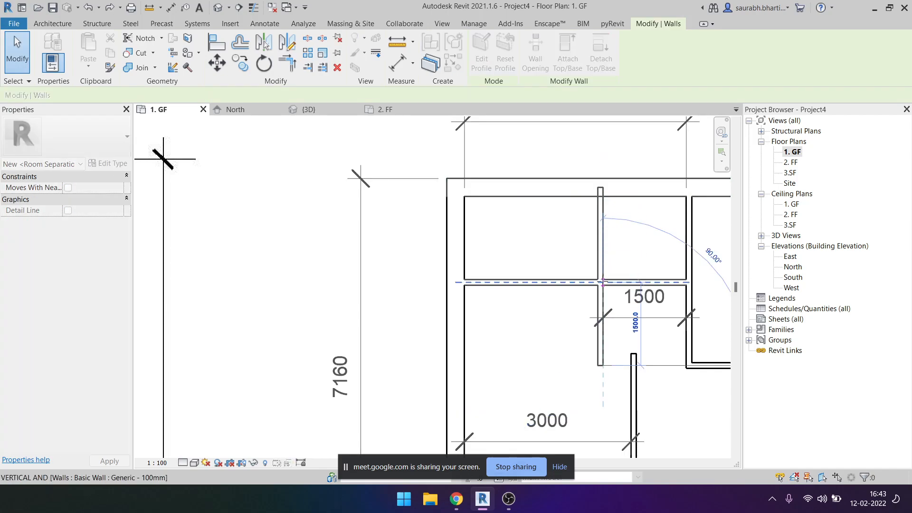
key(Escape)
key(Escape)
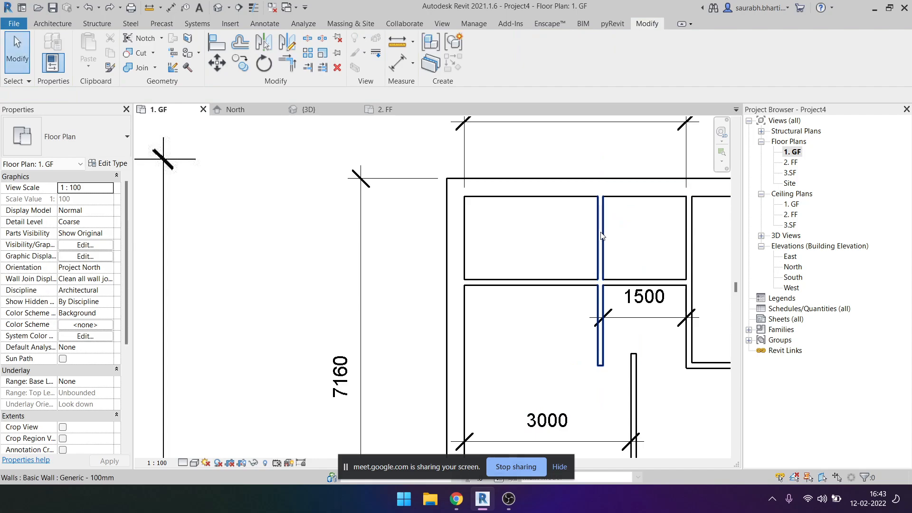
click(602, 239)
middle_drag(626, 236, 588, 232)
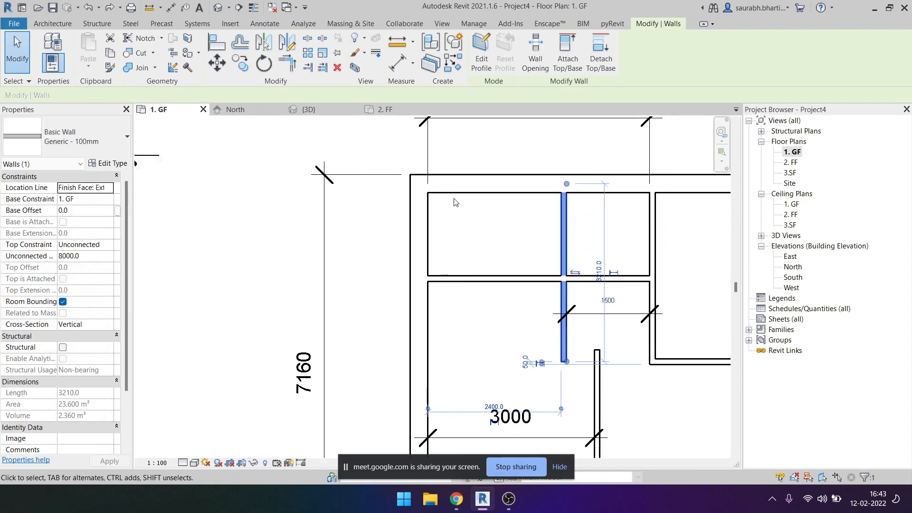
click(358, 129)
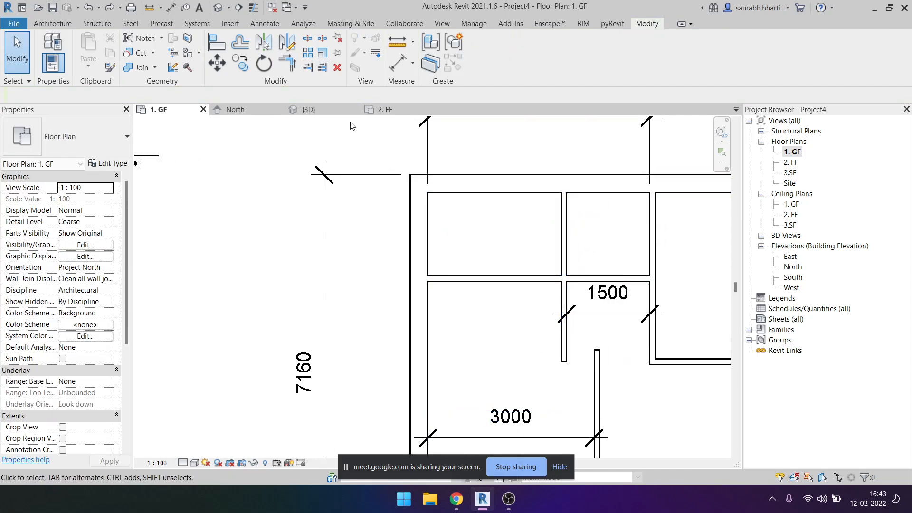
click(564, 338)
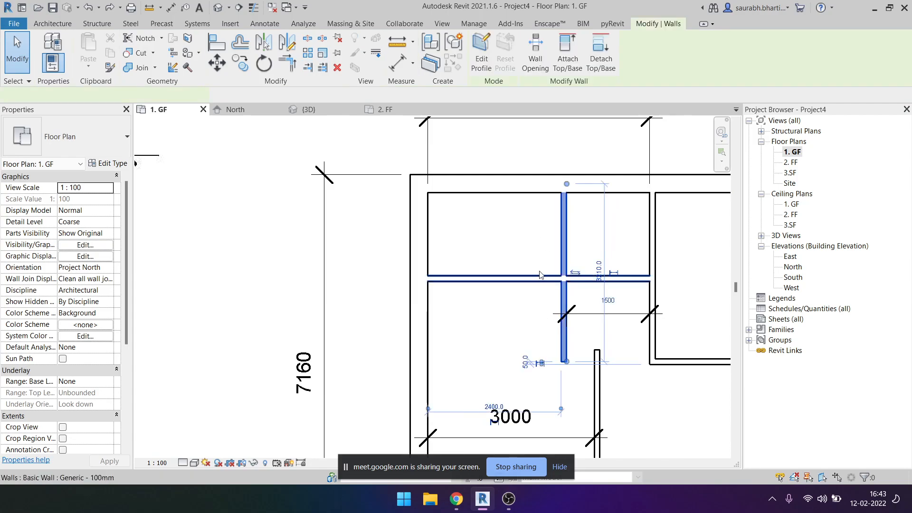
key(Escape)
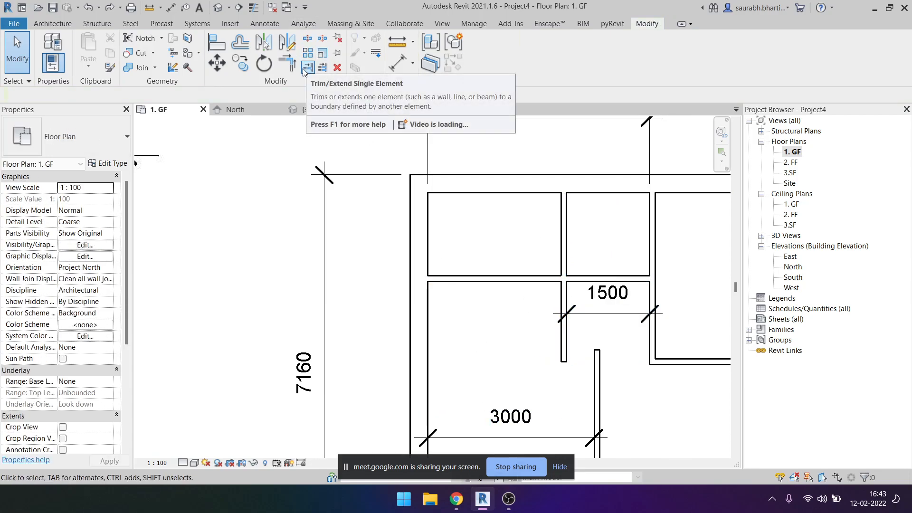
Trim the bathroom's left wall at the horizontal partition with Trim/Extend Single Element, keeping the part below it.
click(306, 68)
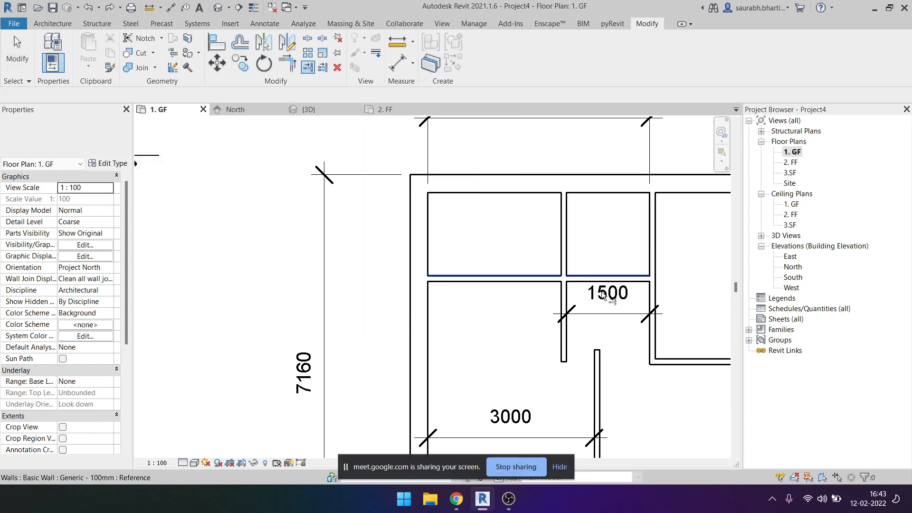
click(539, 281)
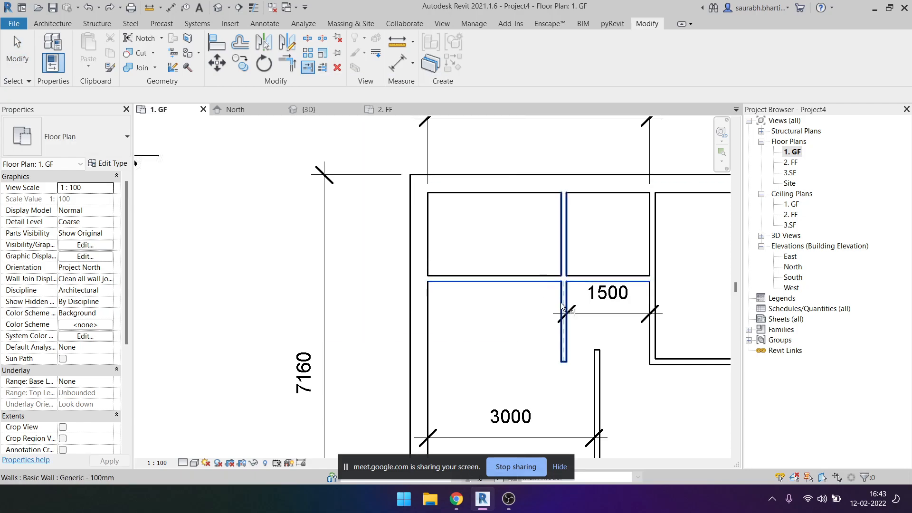
click(564, 310)
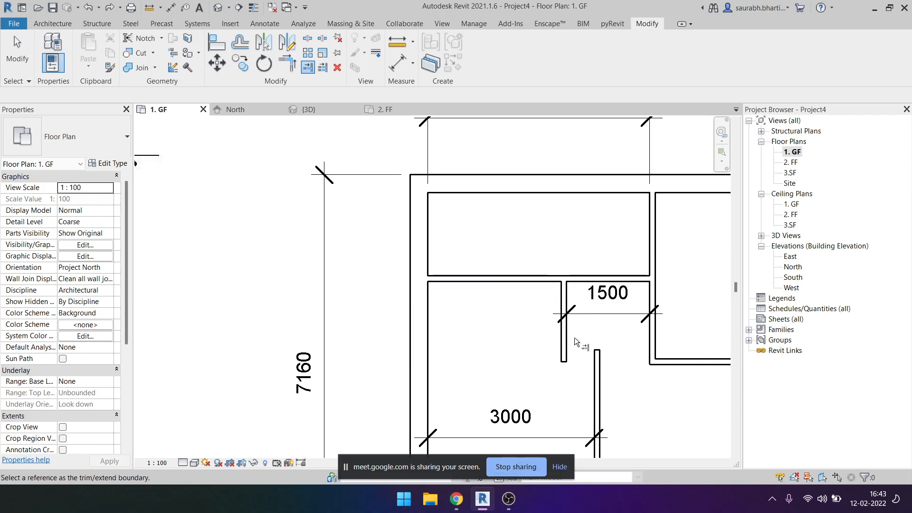
scroll(536, 283, down, 2)
key(Escape)
middle_drag(530, 345, 521, 342)
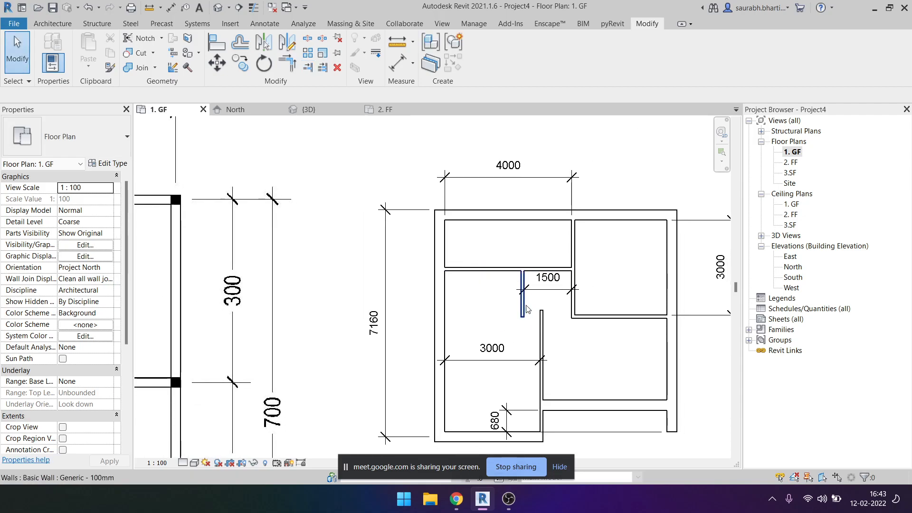
Move the 1500 mm dimension up out of the bathroom, above the horizontal partition.
drag(550, 290, 545, 241)
click(557, 328)
middle_drag(557, 328, 541, 296)
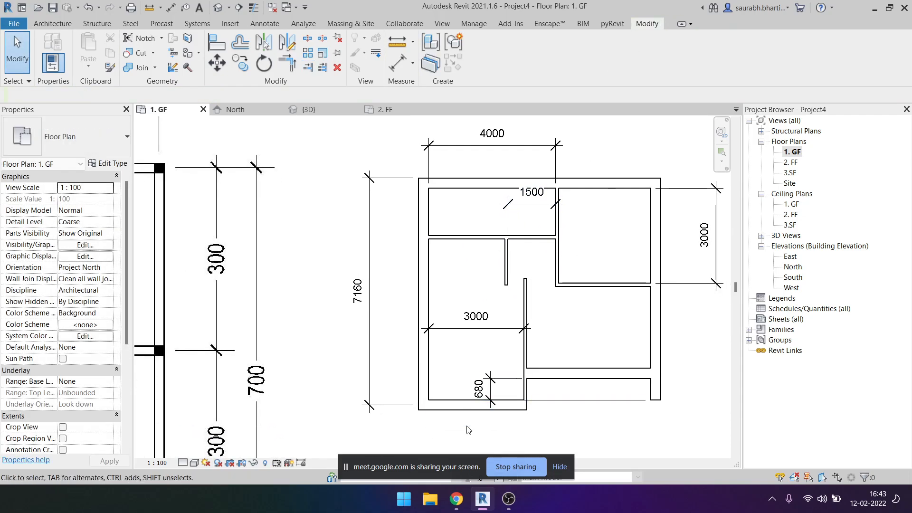
Extend the left end of the upper bedroom's lower wall just past the bathroom's left wall, following the reference plan.
scroll(370, 311, down, 2)
middle_drag(371, 311, 554, 286)
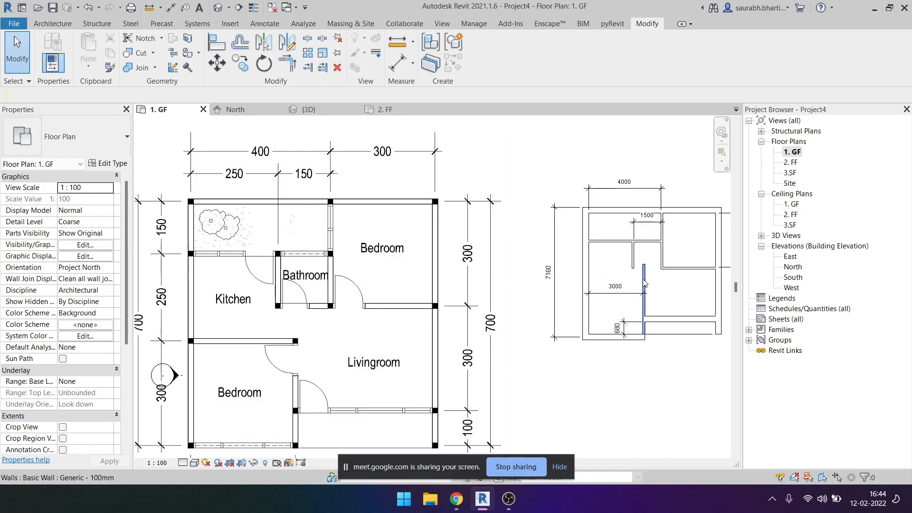
click(665, 269)
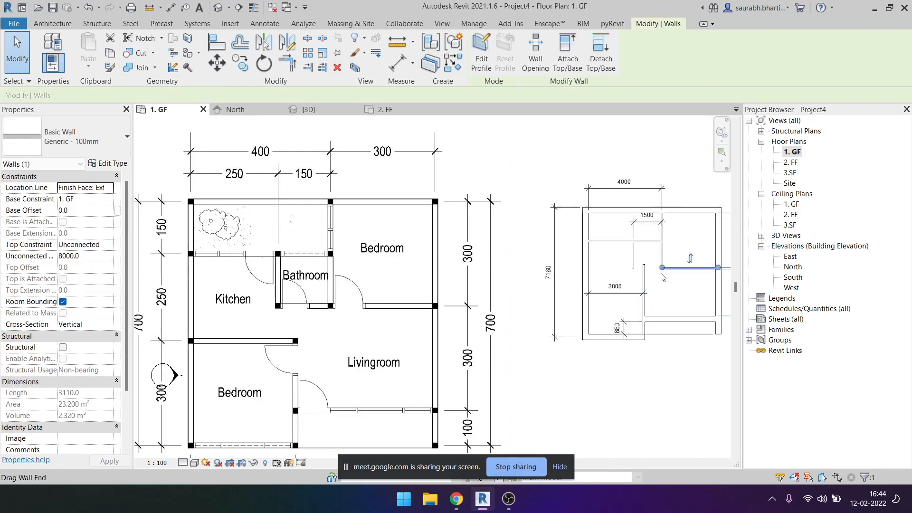
key(r)
key(s)
key(Escape)
drag(612, 268, 670, 267)
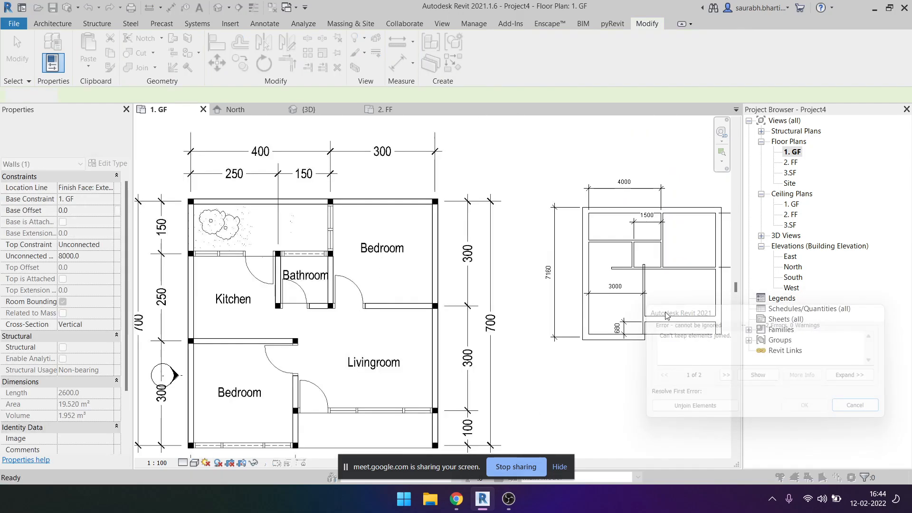
key(Escape)
scroll(660, 273, up, 5)
click(588, 255)
drag(515, 256, 576, 255)
click(546, 294)
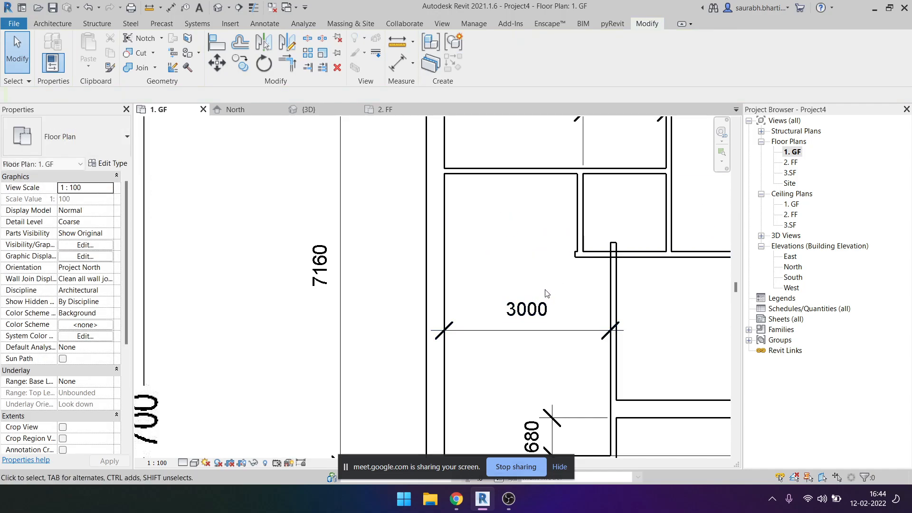
Pull that wall's left end back to about 360 mm from the lower bedroom's vertical wall, unjoining the connected elements.
click(577, 255)
drag(577, 254, 637, 254)
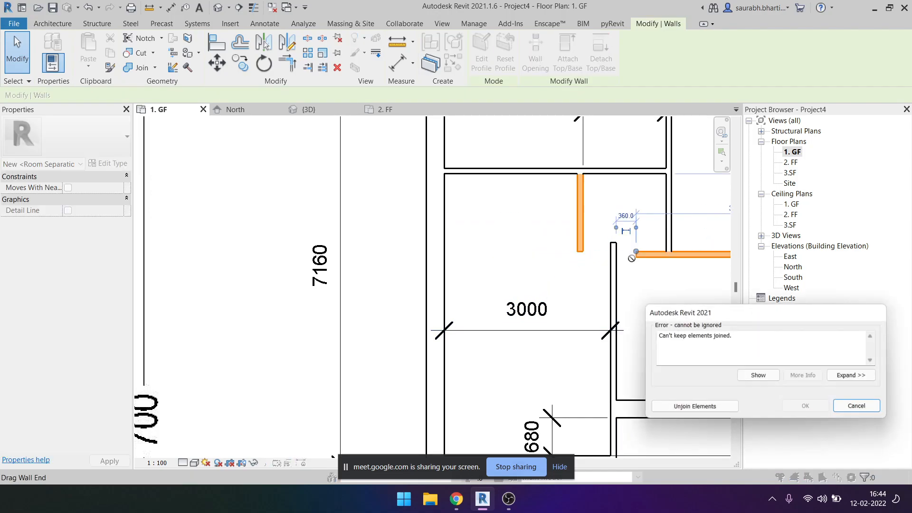
click(657, 399)
click(569, 331)
click(628, 323)
middle_drag(631, 322, 572, 365)
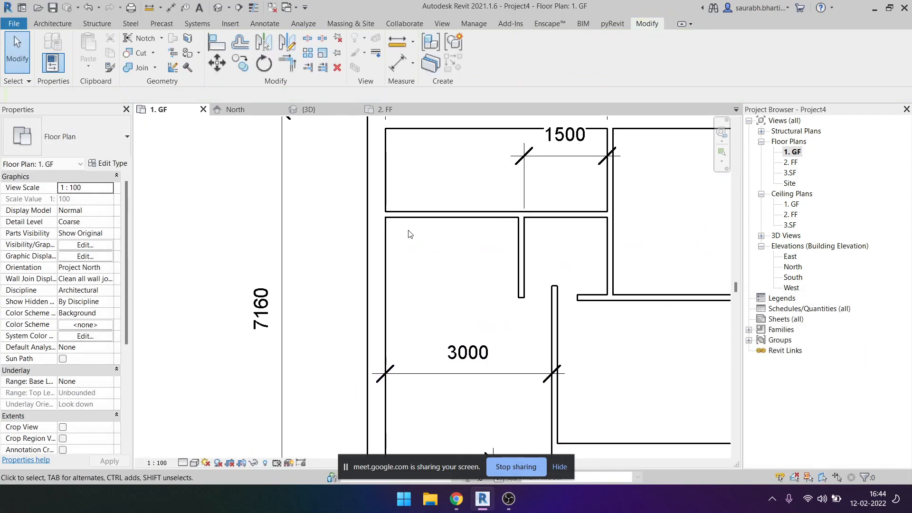
Join the bathroom's left wall and the upper bedroom's lower wall into a corner with Trim/Extend to Corner.
click(288, 66)
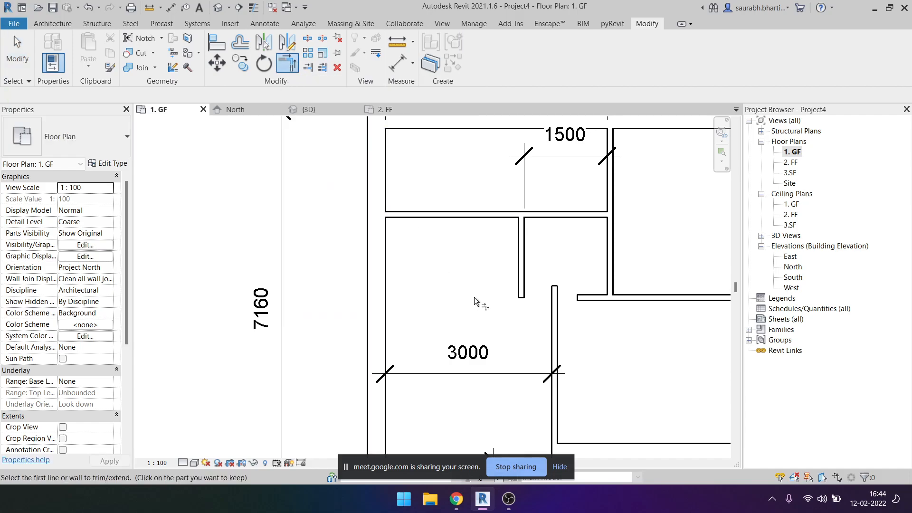
click(522, 251)
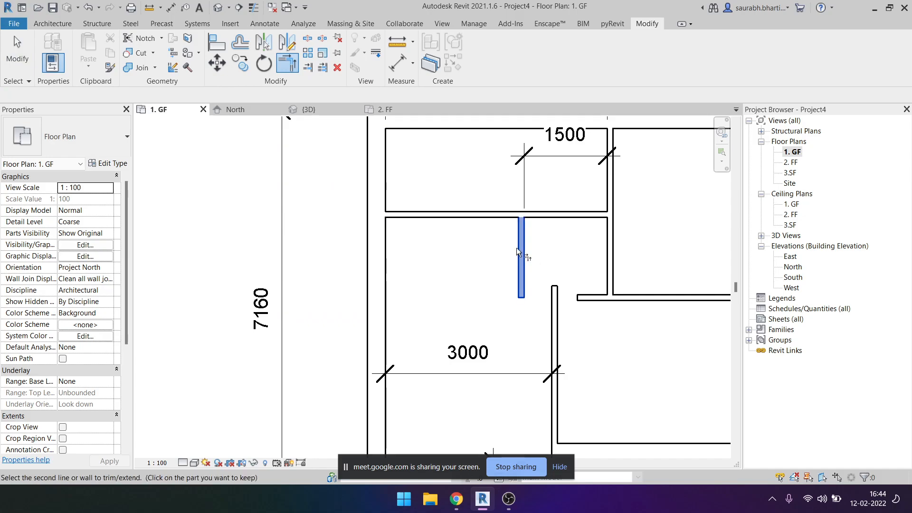
click(583, 302)
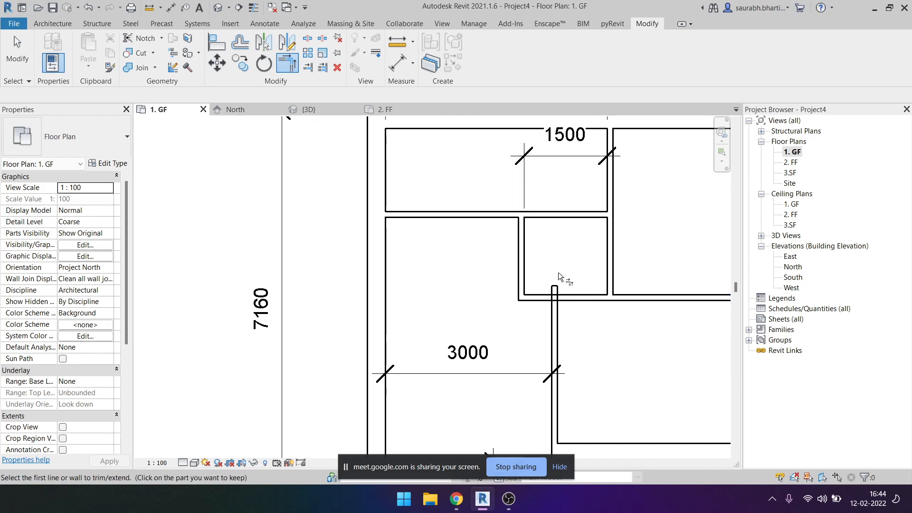
key(Escape)
Try to trim the lower bedroom's vertical wall at the bathroom's lower wall with Trim/Extend Multiple Elements.
click(560, 329)
scroll(561, 328, down, 3)
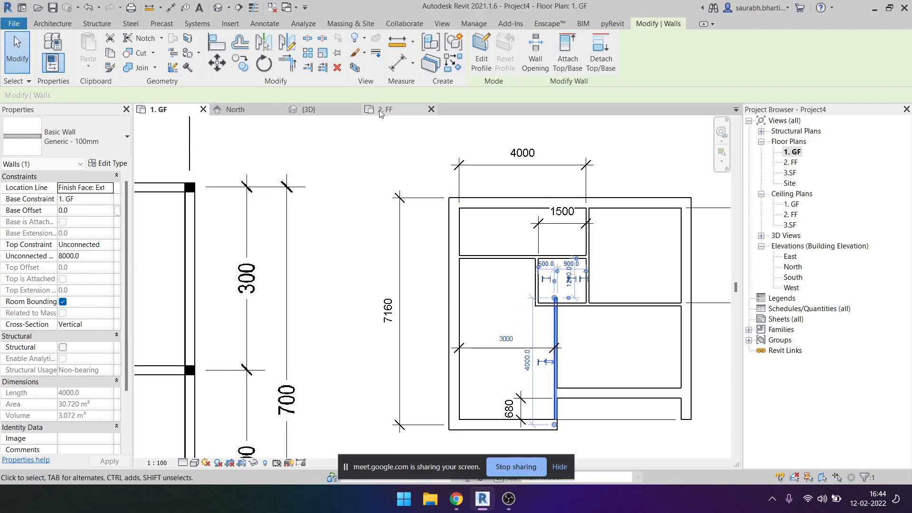
click(323, 67)
scroll(558, 304, up, 3)
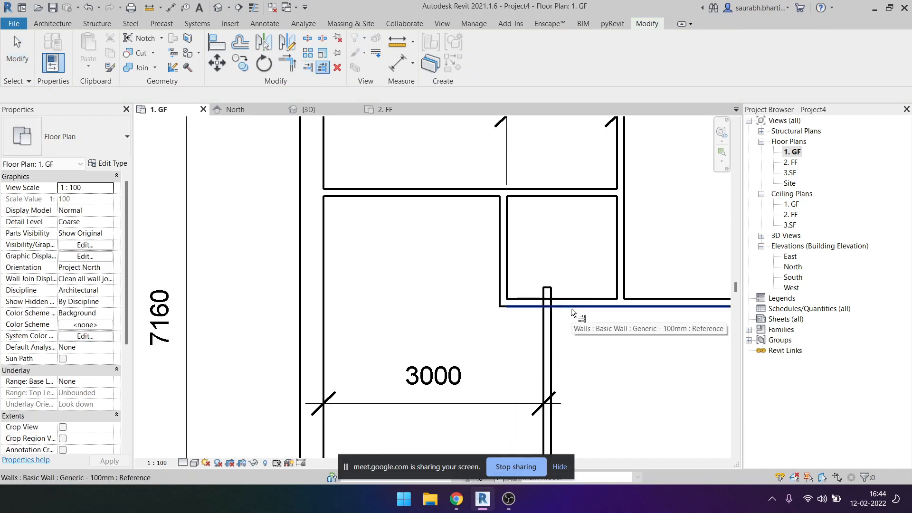
click(555, 301)
click(694, 409)
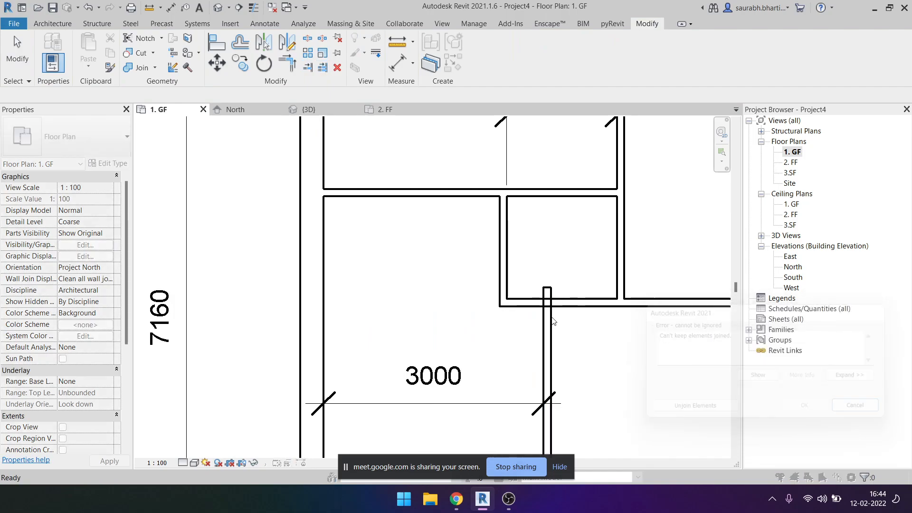
scroll(562, 320, down, 2)
Try Trim/Extend Single Element on the vertical wall against the bathroom's lower wall, picking its protruding upper end.
click(308, 67)
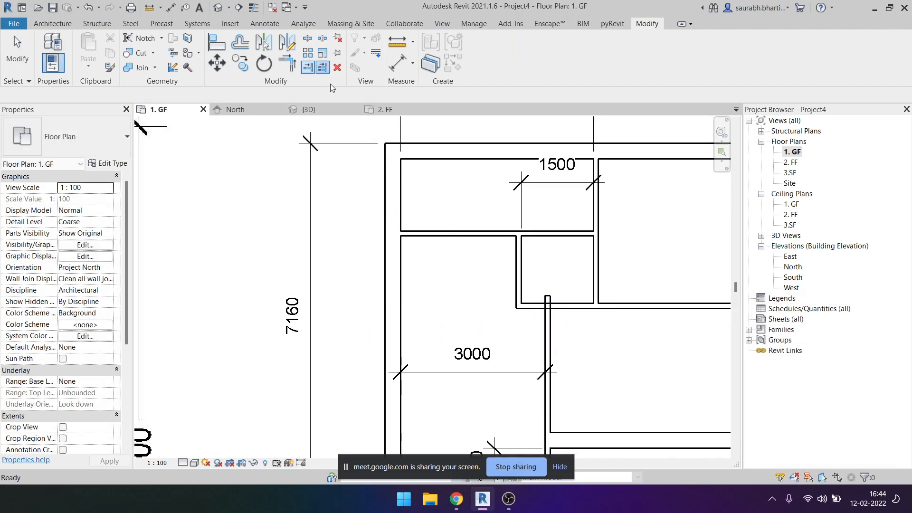
click(582, 309)
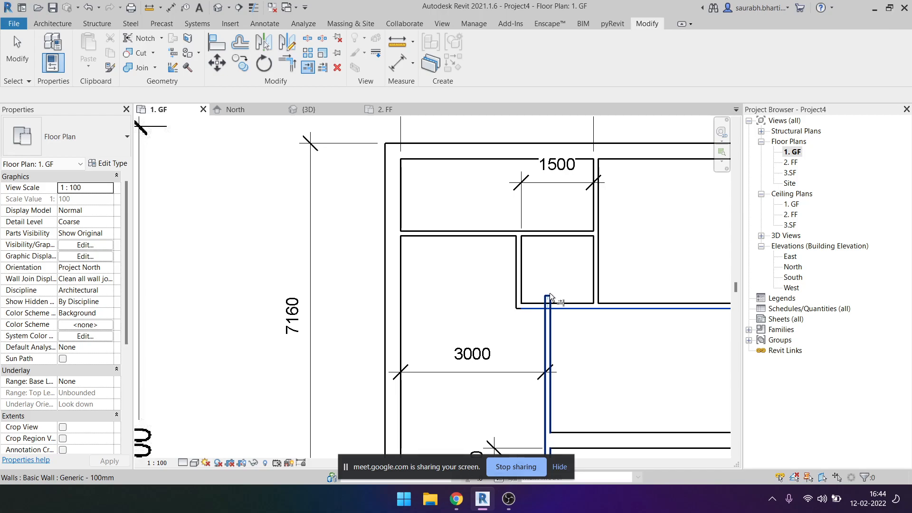
scroll(546, 293, up, 3)
click(548, 299)
scroll(550, 306, down, 8)
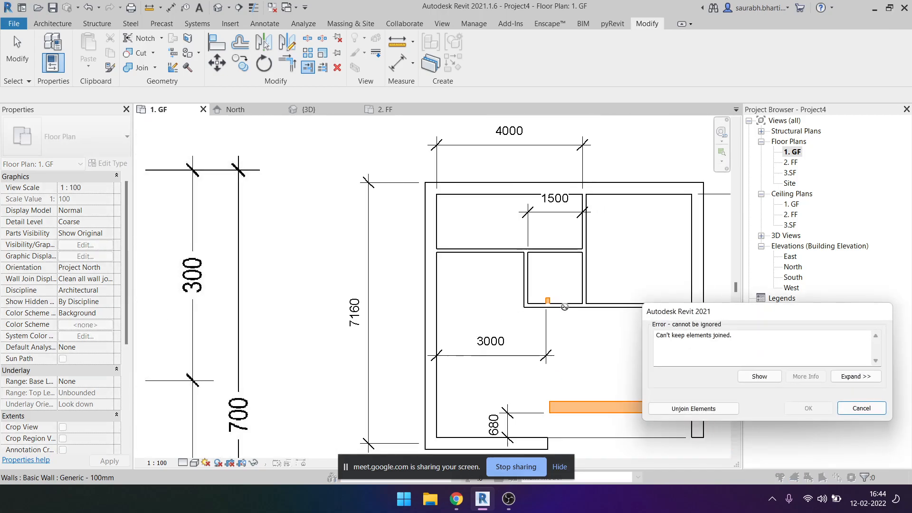
key(Escape)
key(Escape)
scroll(553, 349, down, 1)
middle_drag(549, 318, 525, 238)
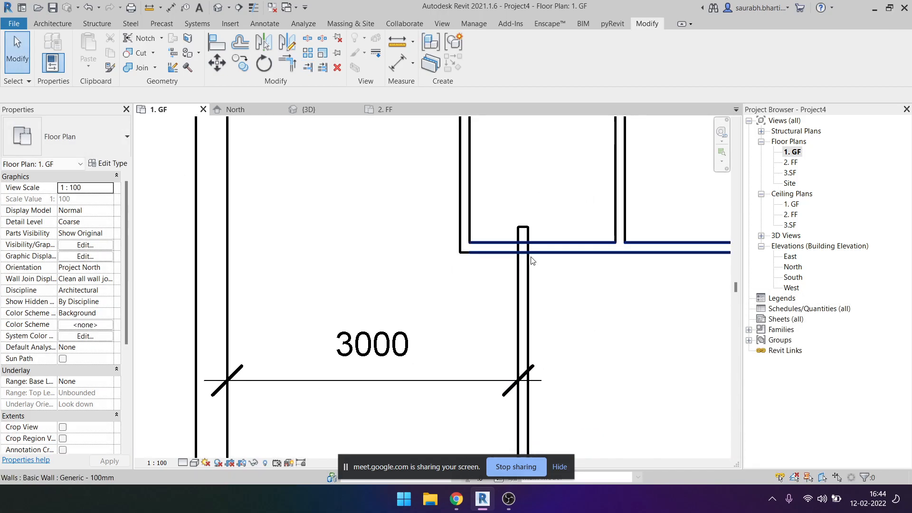
Trim the vertical wall at the bathroom's lower wall by picking the part below it, and undo the trim.
click(288, 67)
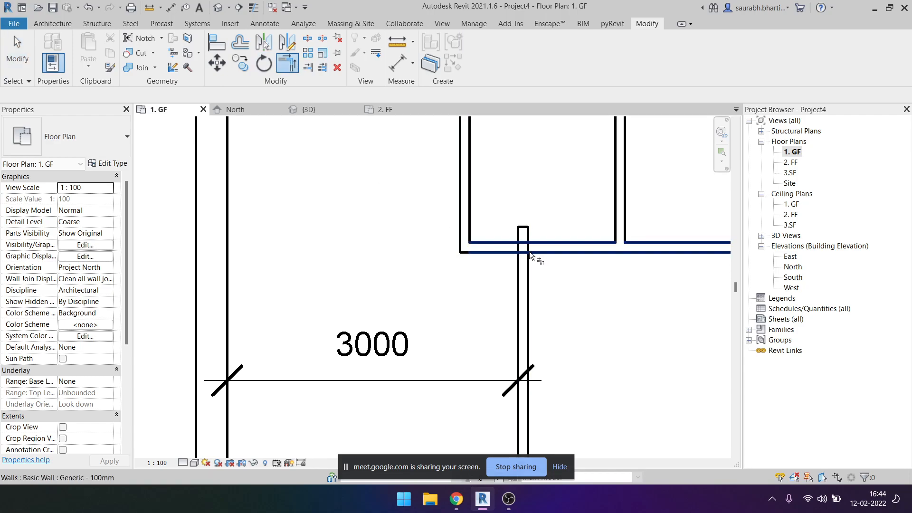
click(308, 66)
click(570, 253)
click(525, 300)
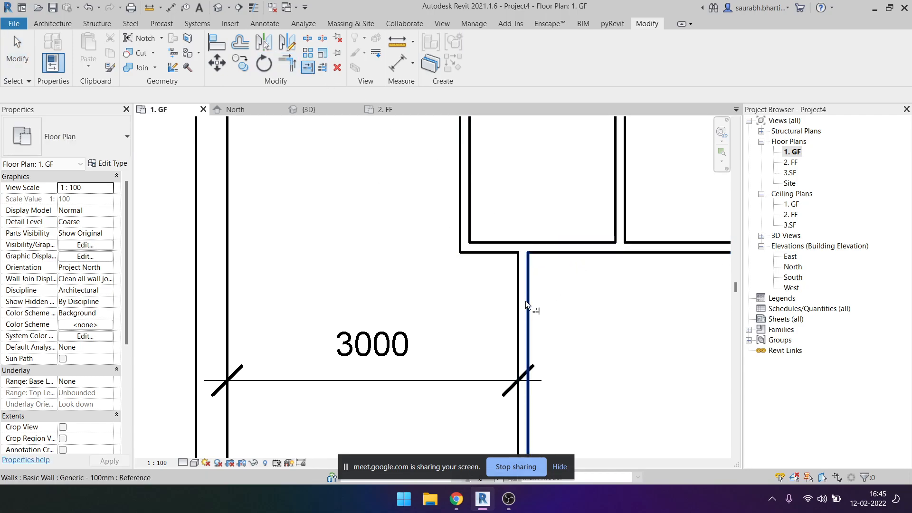
key(ctrl+z)
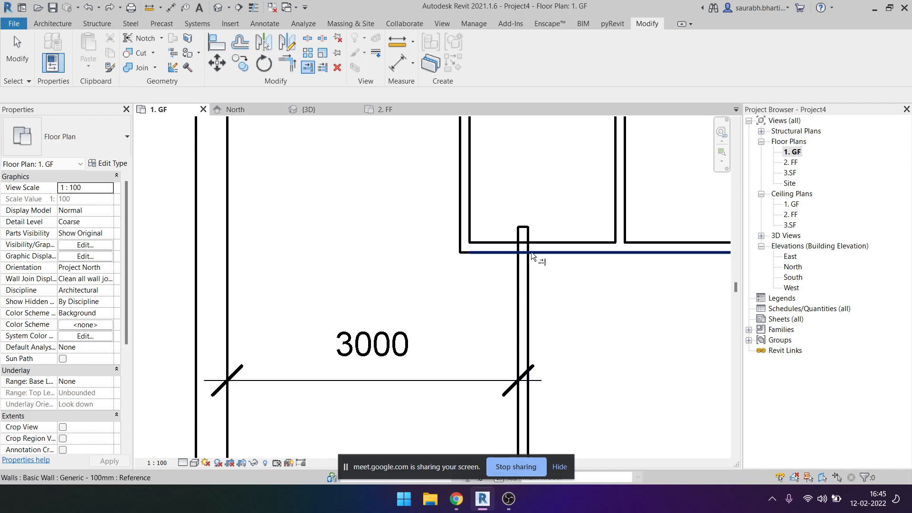
Trim the lower bedroom's vertical wall at the bathroom's lower wall with Trim/Extend Single Element, keeping the part below it.
click(564, 256)
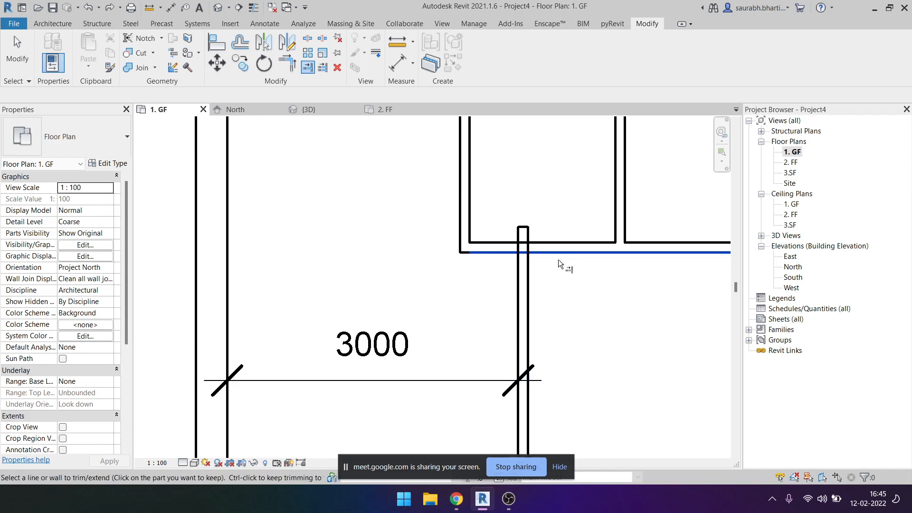
click(523, 306)
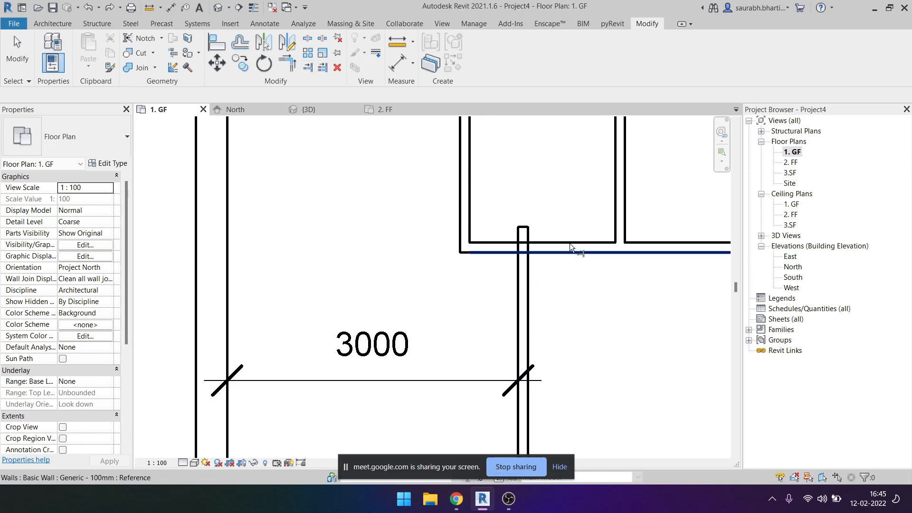
middle_drag(558, 246, 559, 280)
click(568, 286)
scroll(528, 260, up, 3)
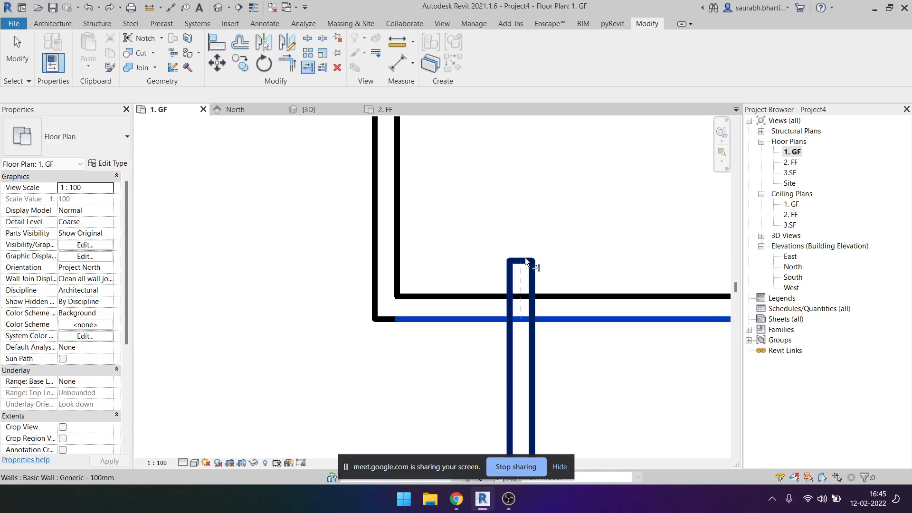
scroll(523, 264, up, 3)
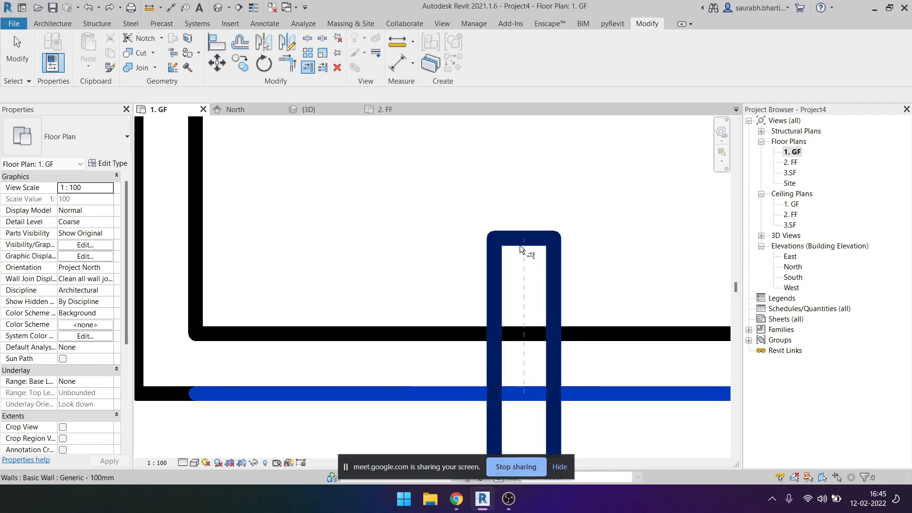
scroll(520, 244, down, 4)
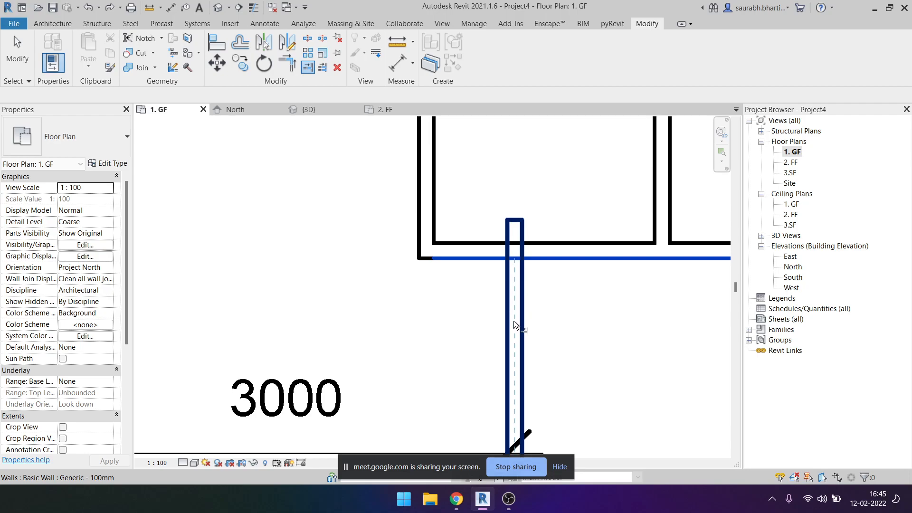
middle_drag(504, 257, 520, 205)
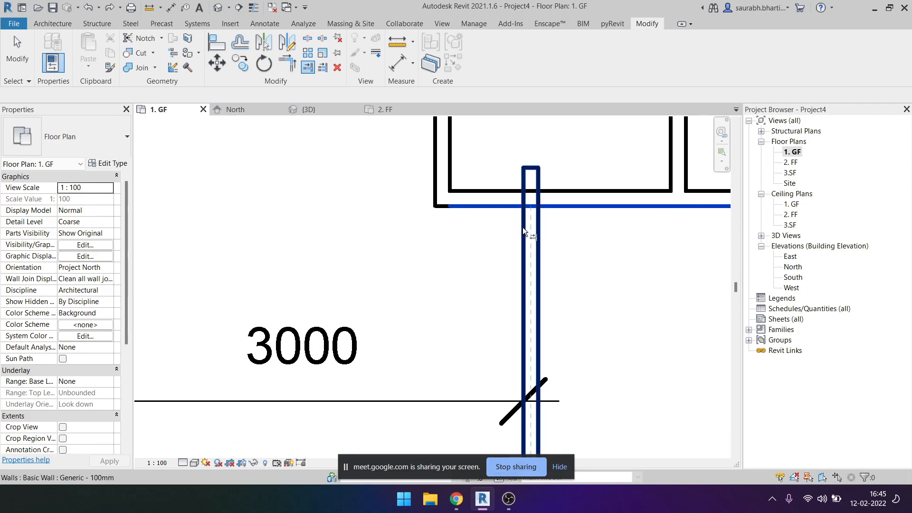
scroll(534, 226, up, 2)
middle_drag(534, 241, 522, 342)
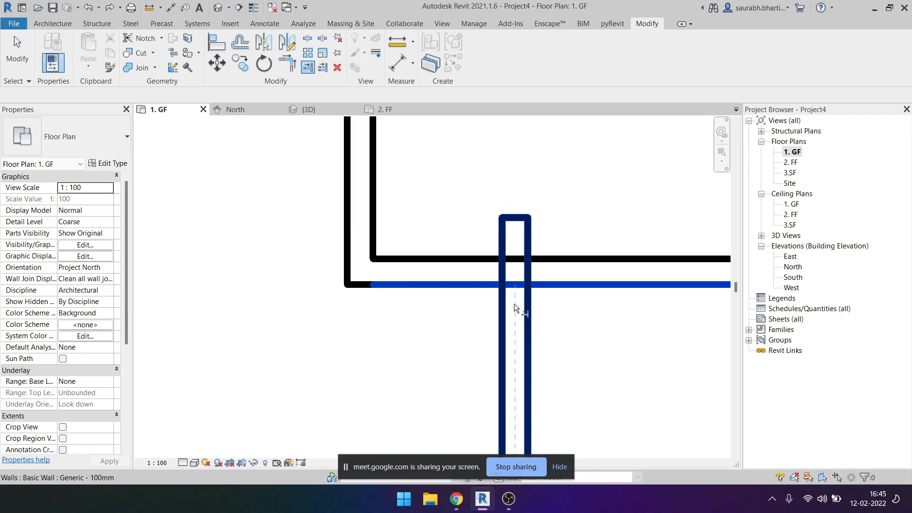
scroll(502, 292, down, 5)
key(z)
key(f)
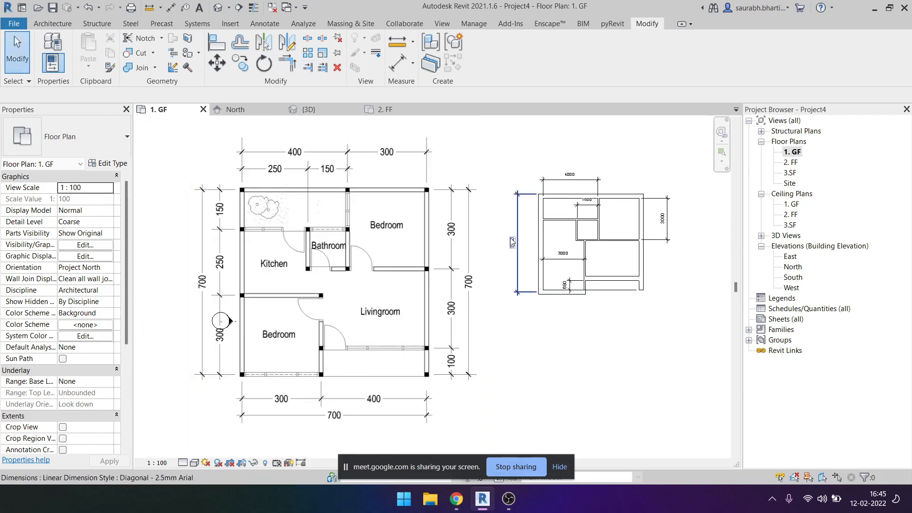
scroll(575, 233, up, 1)
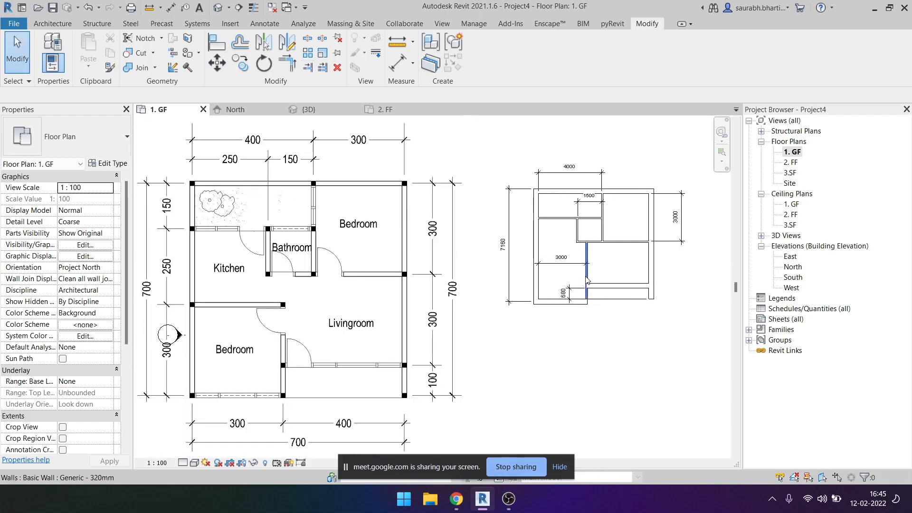
scroll(588, 281, up, 3)
scroll(305, 214, down, 3)
middle_drag(218, 305, 440, 296)
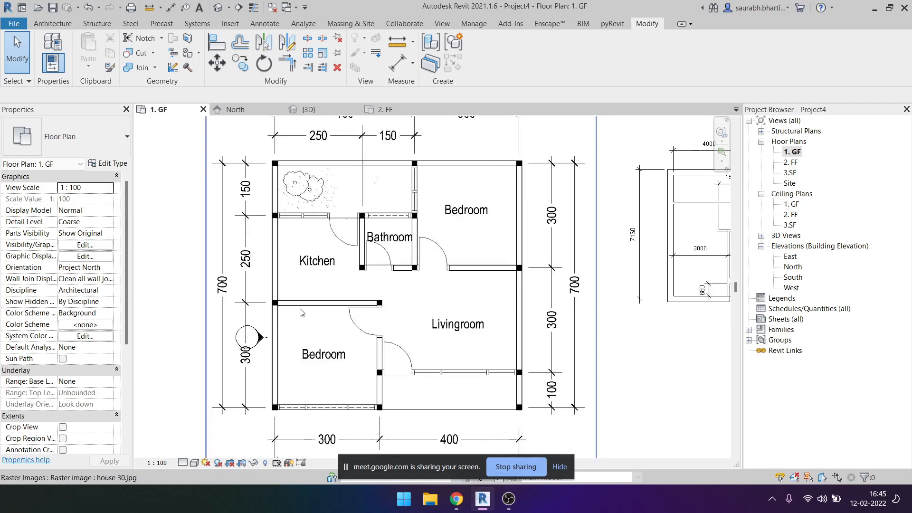
scroll(436, 314, down, 1)
scroll(602, 280, up, 3)
click(585, 280)
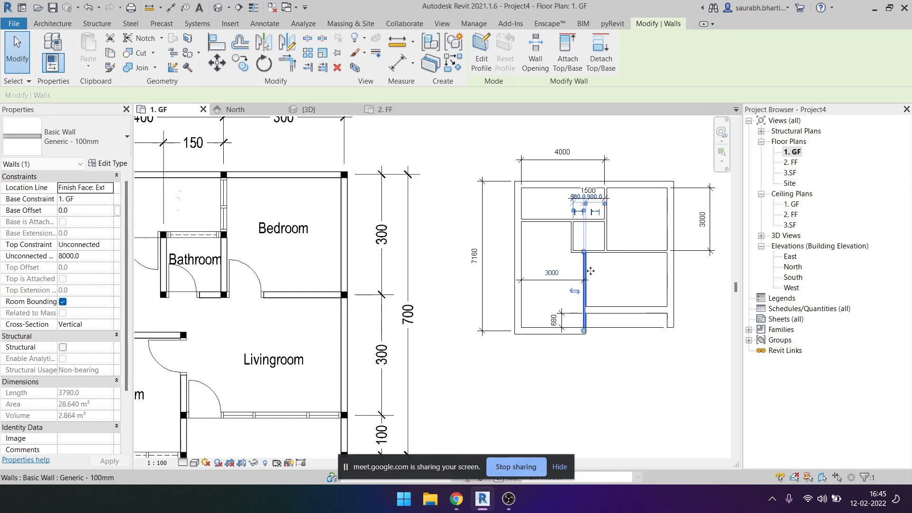
key(c)
key(s)
scroll(589, 280, up, 2)
scroll(587, 271, up, 1)
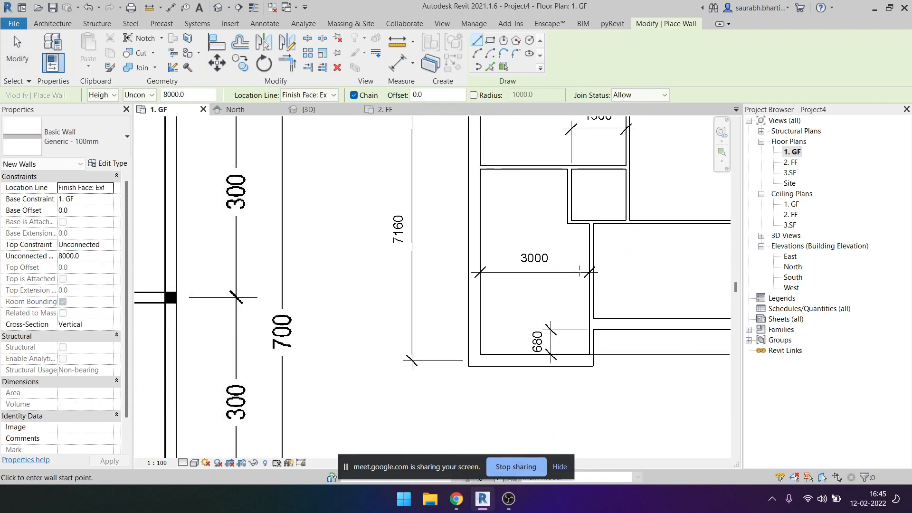
scroll(582, 249, up, 2)
key(Escape)
key(Escape)
click(596, 238)
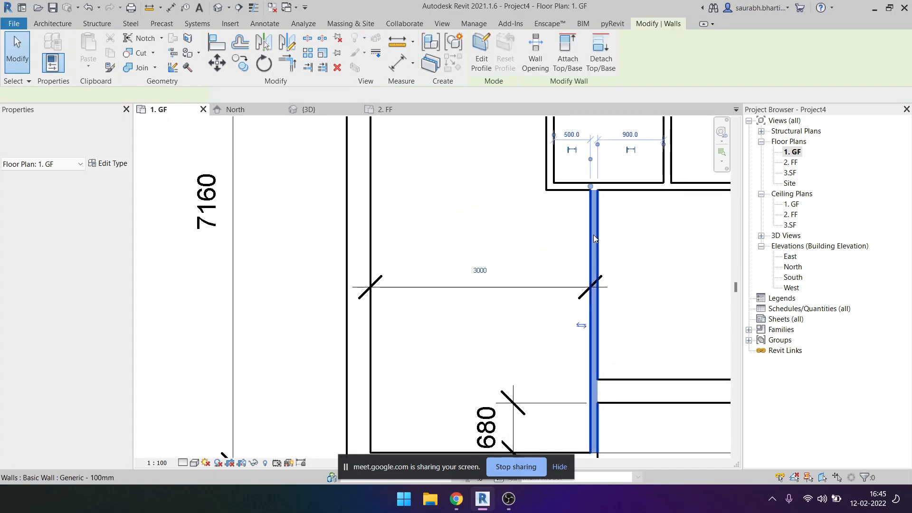
click(467, 232)
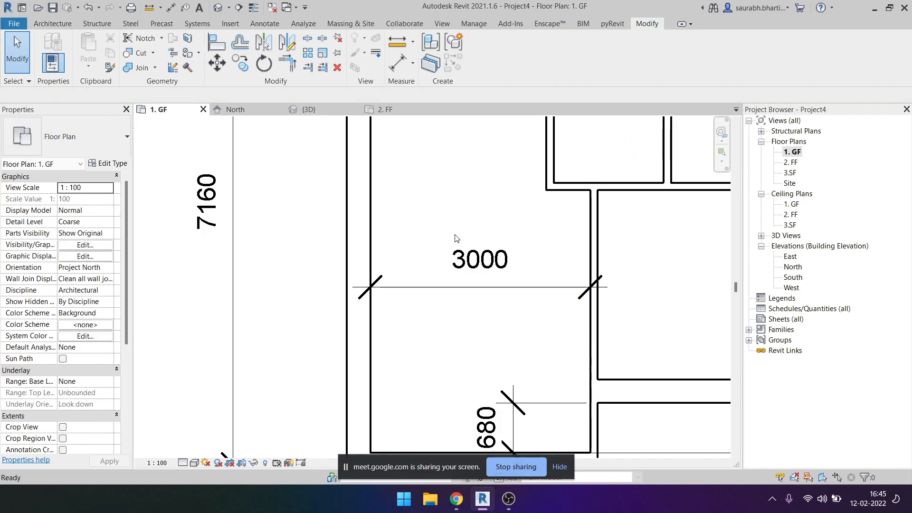
Draw a horizontal Generic - 100mm wall, 3000 mm long, from the lower bedroom's vertical wall to the left exterior wall.
key(w)
key(a)
click(71, 138)
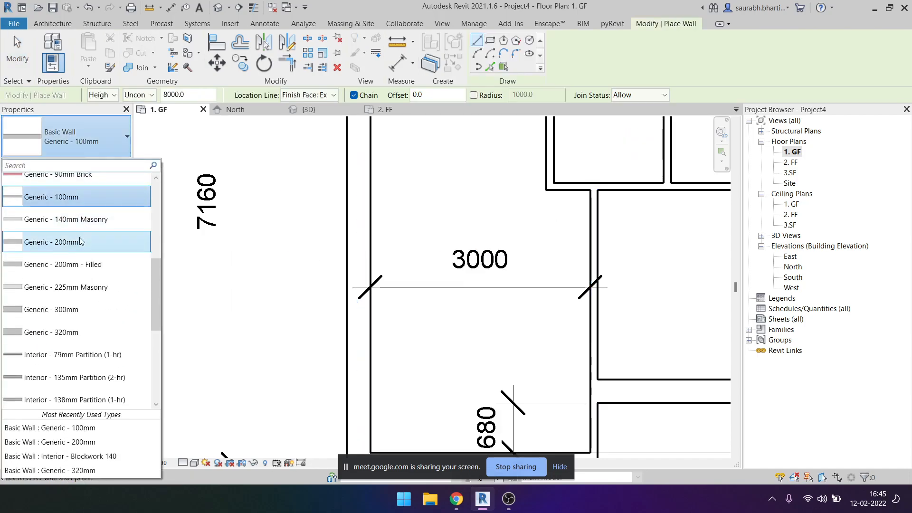
click(105, 138)
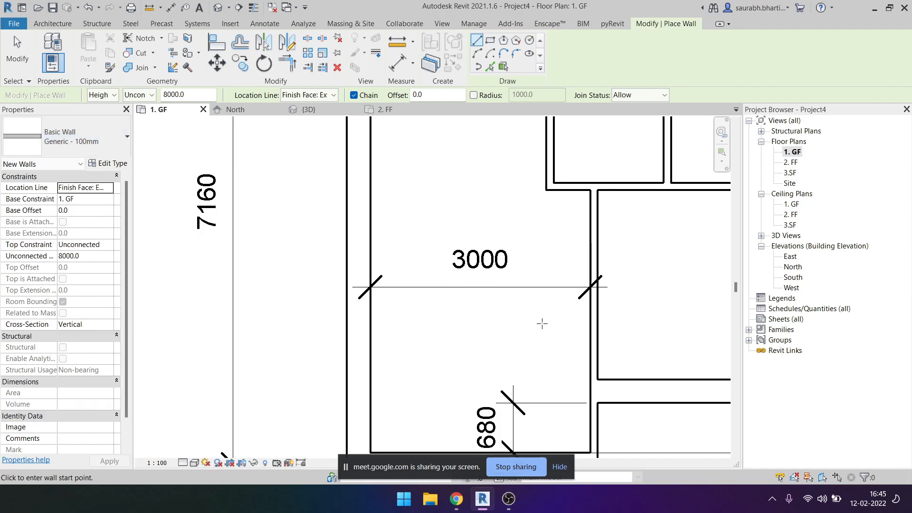
scroll(573, 300, down, 4)
scroll(321, 340, up, 3)
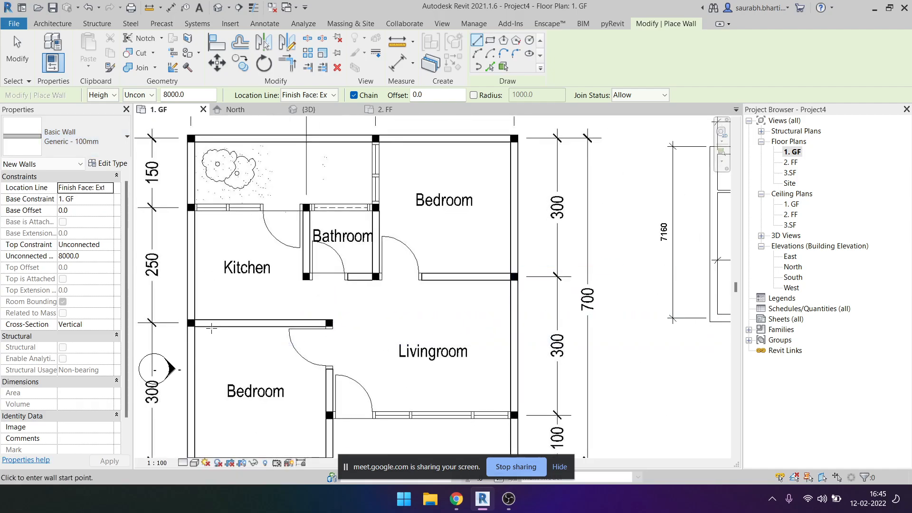
scroll(259, 304, down, 2)
scroll(584, 255, up, 4)
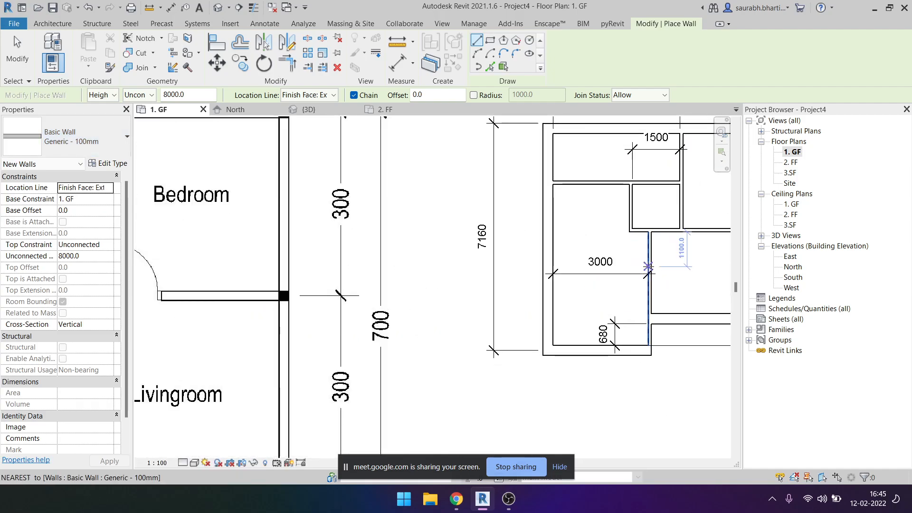
click(650, 261)
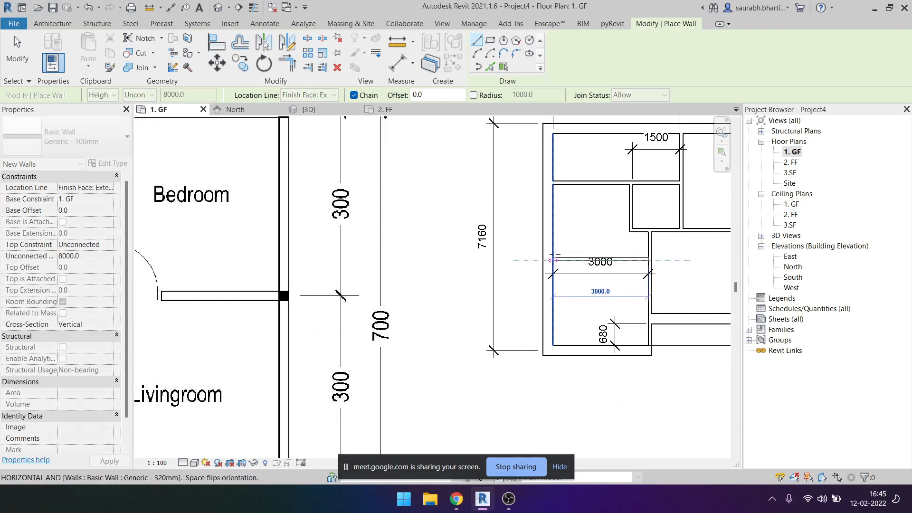
key(Escape)
key(Escape)
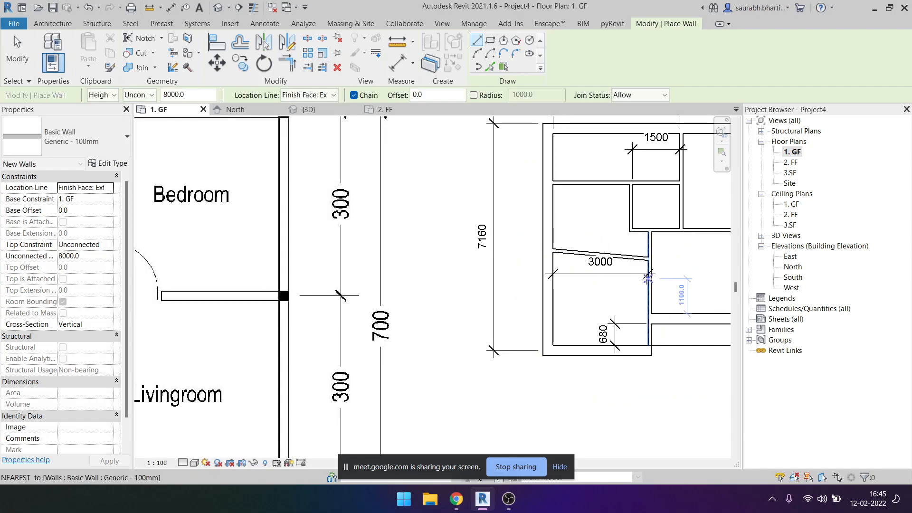
scroll(644, 275, up, 3)
click(707, 256)
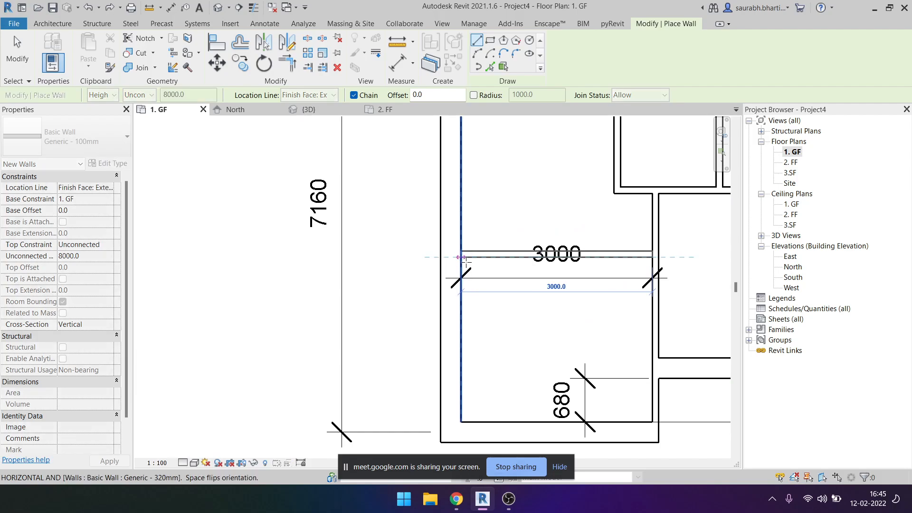
click(461, 257)
key(Escape)
key(Escape)
click(523, 257)
scroll(499, 237, down, 1)
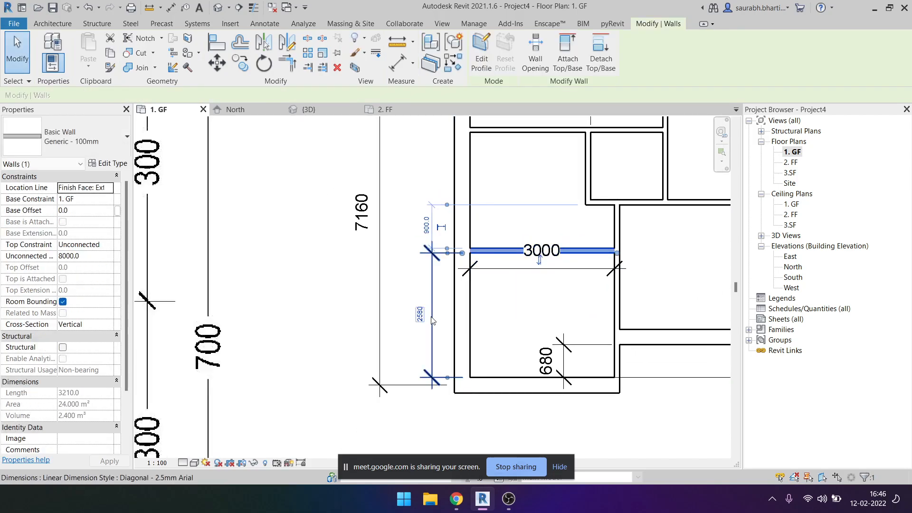
scroll(408, 304, up, 4)
click(411, 300)
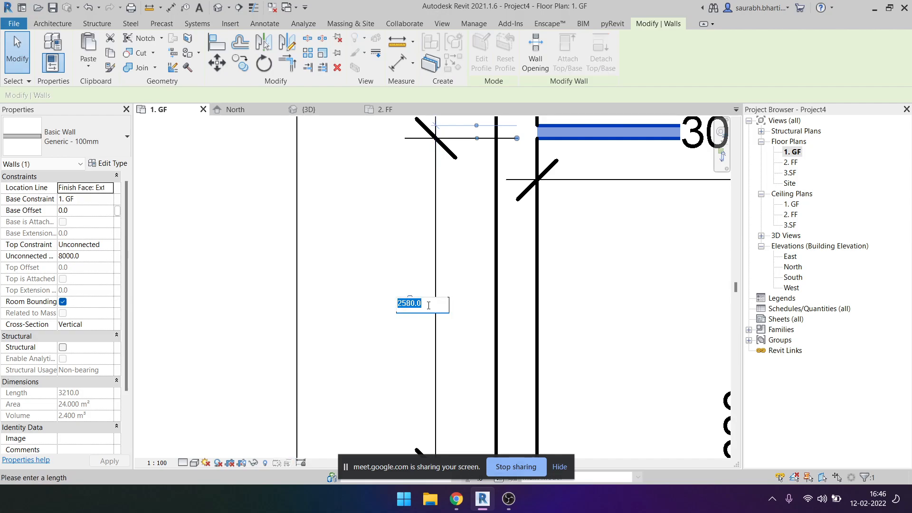
scroll(430, 306, down, 4)
click(468, 309)
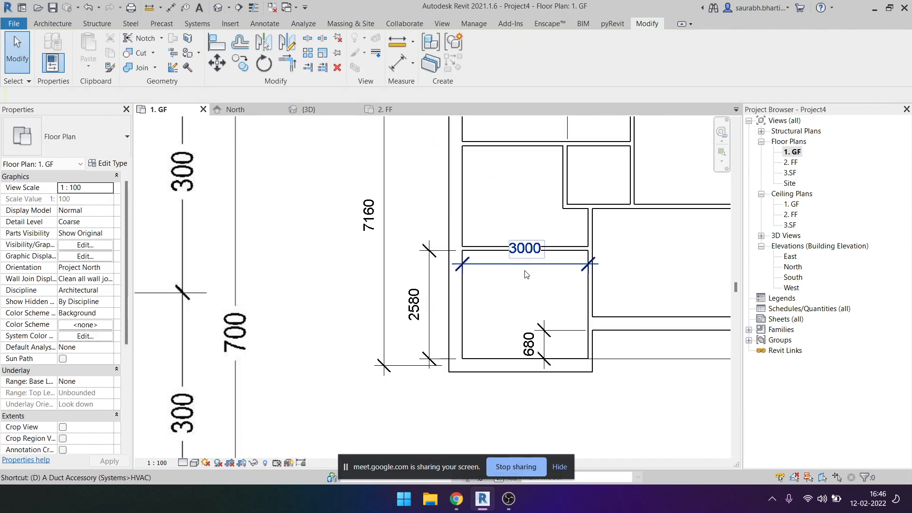
key(d)
key(i)
key(Escape)
key(Escape)
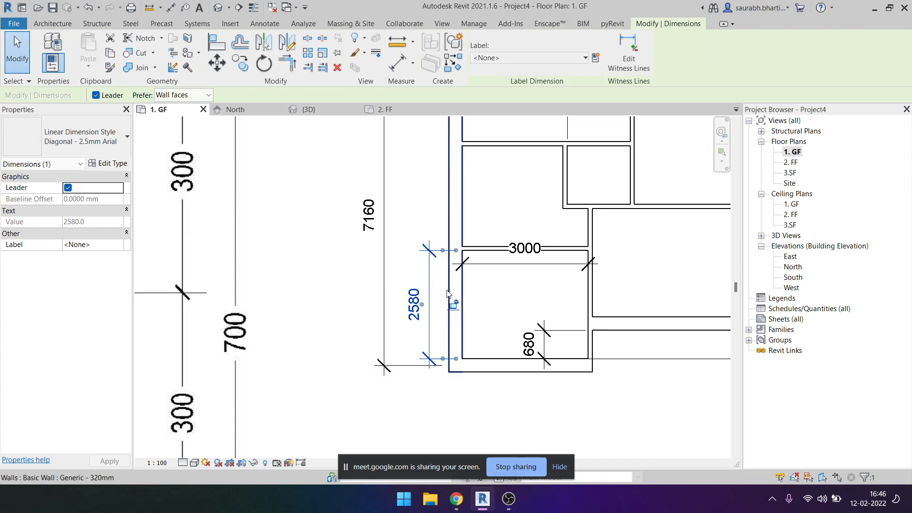
Delete the 2580, 3000 and 680 dimensions in and beside the lower bedroom.
click(496, 264)
key(Delete)
click(545, 338)
key(Delete)
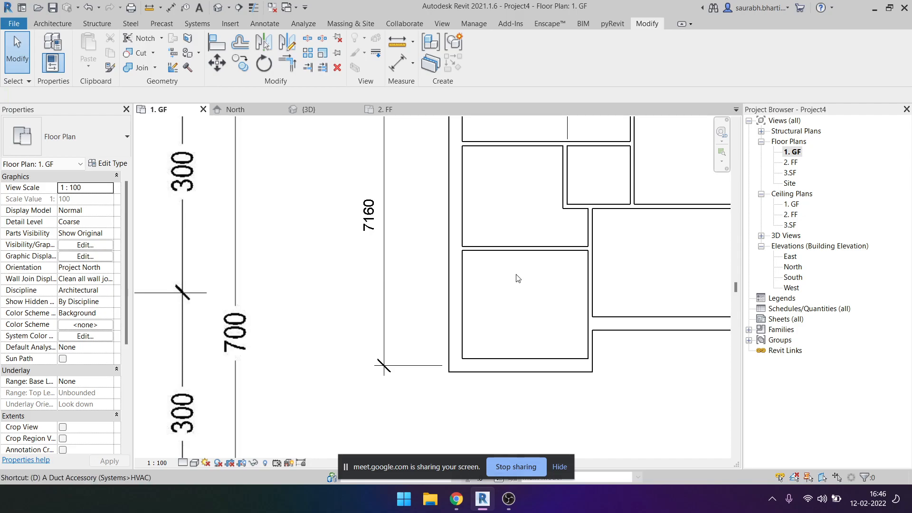
Dimension the distance between the new horizontal wall and the lower exterior wall, placing the dimension inside the lower bedroom.
key(i)
click(510, 252)
click(503, 347)
click(504, 350)
key(Escape)
key(Escape)
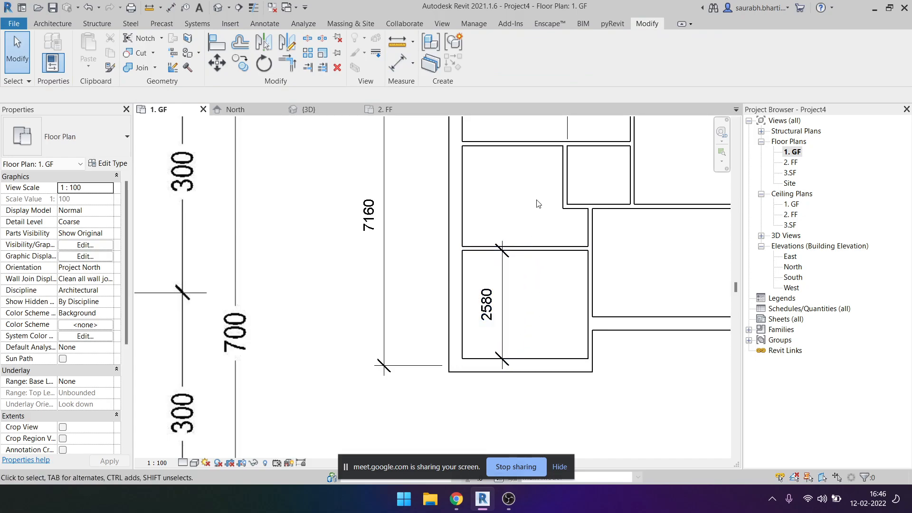
Set the distance between the new horizontal wall and the lower exterior wall to 3000 mm.
scroll(299, 342, down, 5)
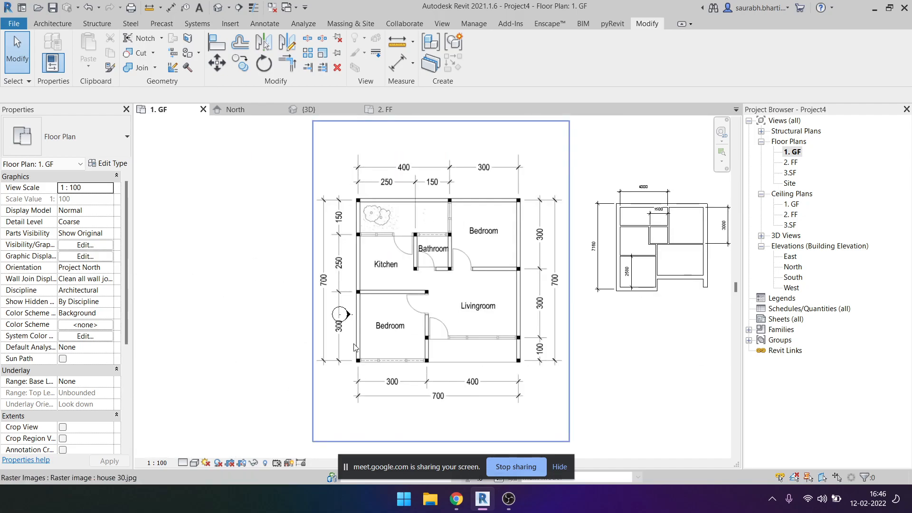
middle_drag(651, 271, 584, 282)
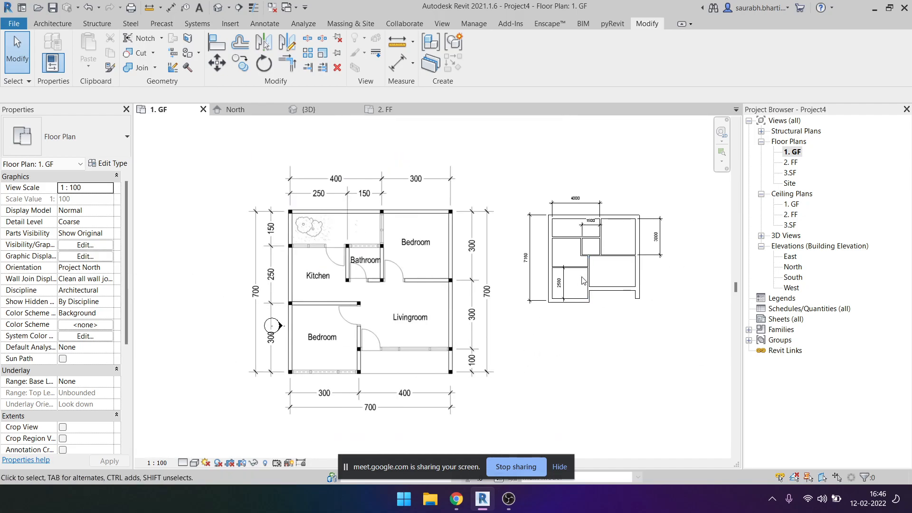
click(577, 269)
scroll(567, 283, up, 4)
click(565, 282)
text(3)
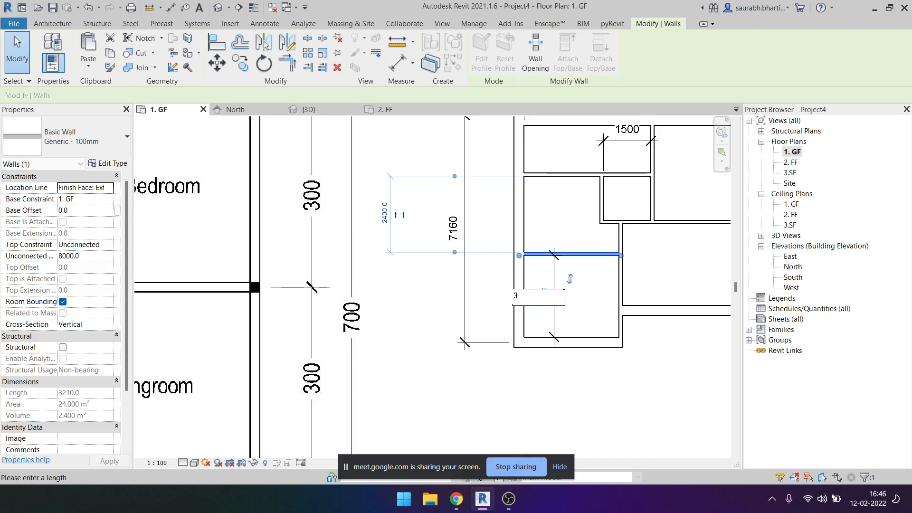
key(Return)
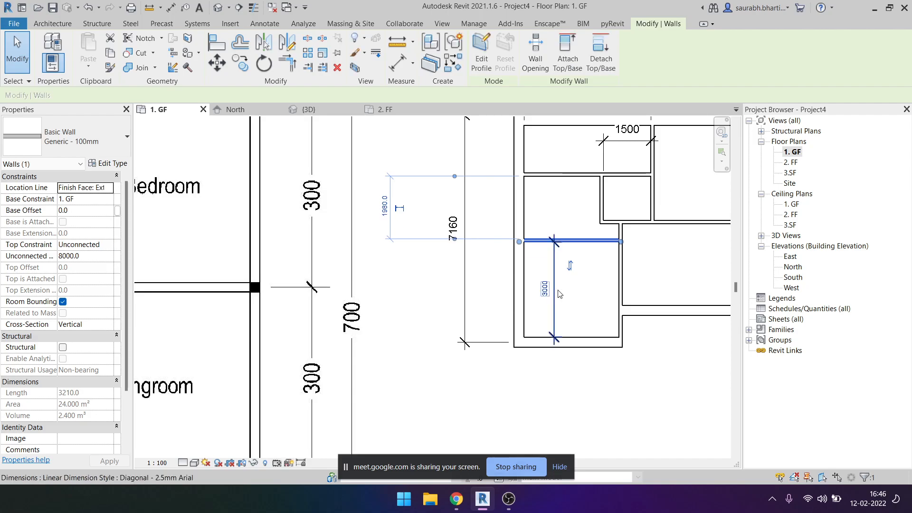
click(559, 294)
Try to shorten the lower bedroom's vertical wall by moving its upper end down to the horizontal bedroom wall.
scroll(559, 297, down, 4)
scroll(375, 321, up, 4)
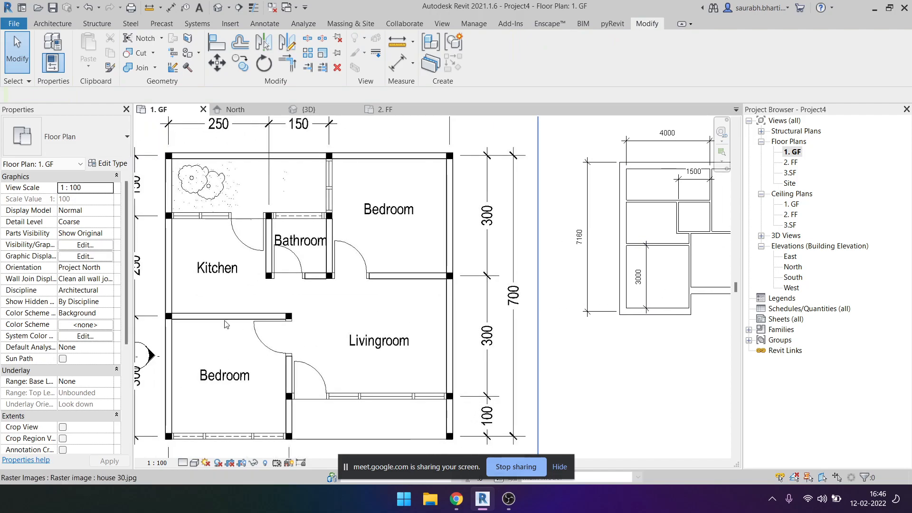
middle_drag(499, 373, 509, 250)
middle_drag(616, 366, 546, 428)
scroll(632, 247, down, 3)
scroll(623, 247, up, 4)
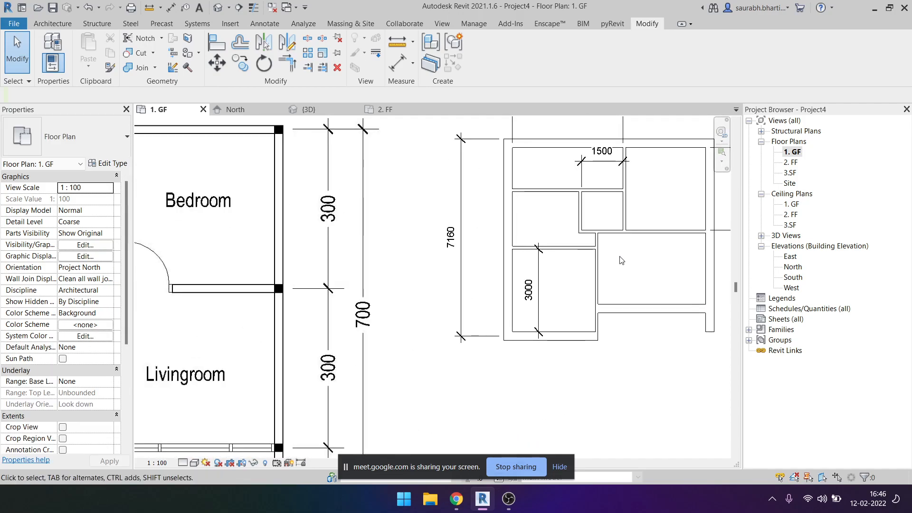
scroll(603, 251, up, 4)
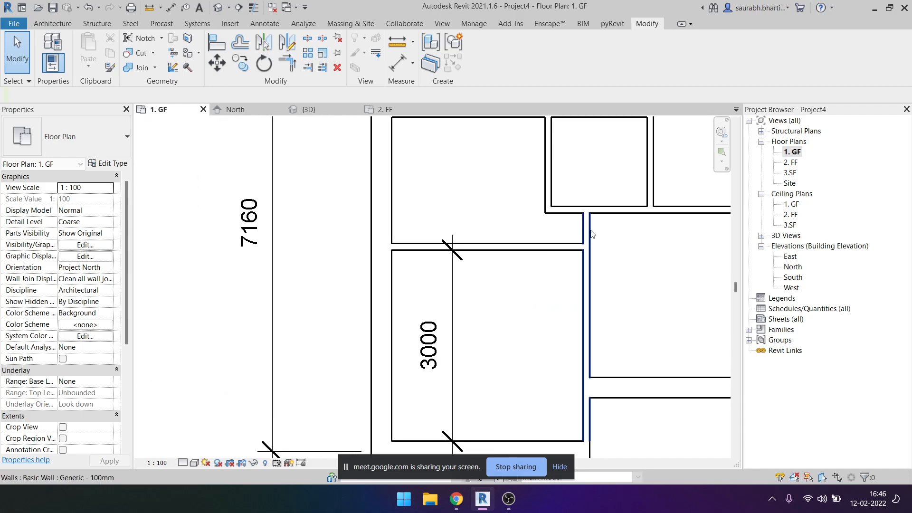
click(587, 221)
drag(584, 209, 586, 243)
click(613, 243)
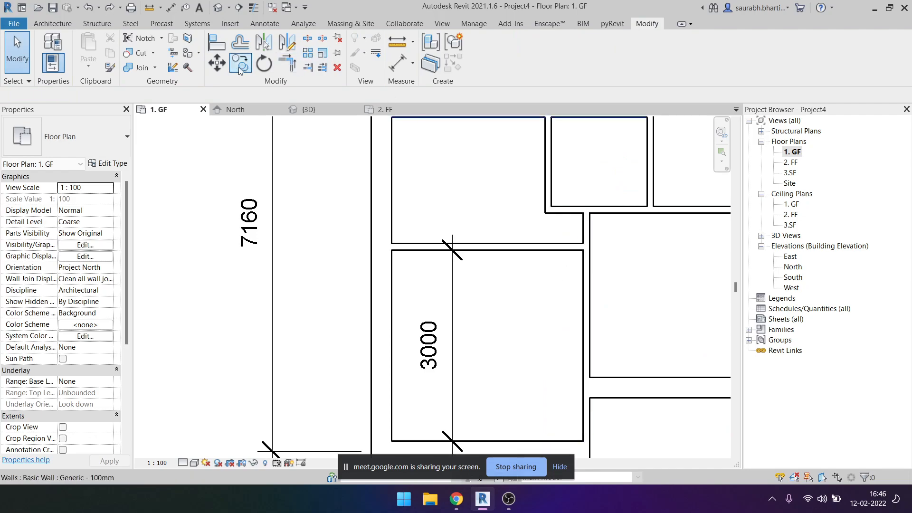
Trim the lower bedroom's horizontal wall and its vertical wall to each other so they form a closed corner.
click(288, 64)
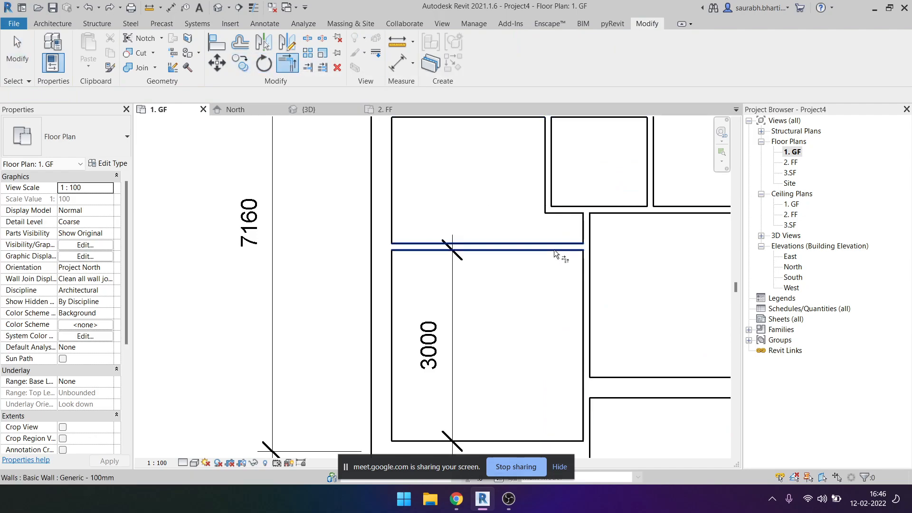
click(611, 249)
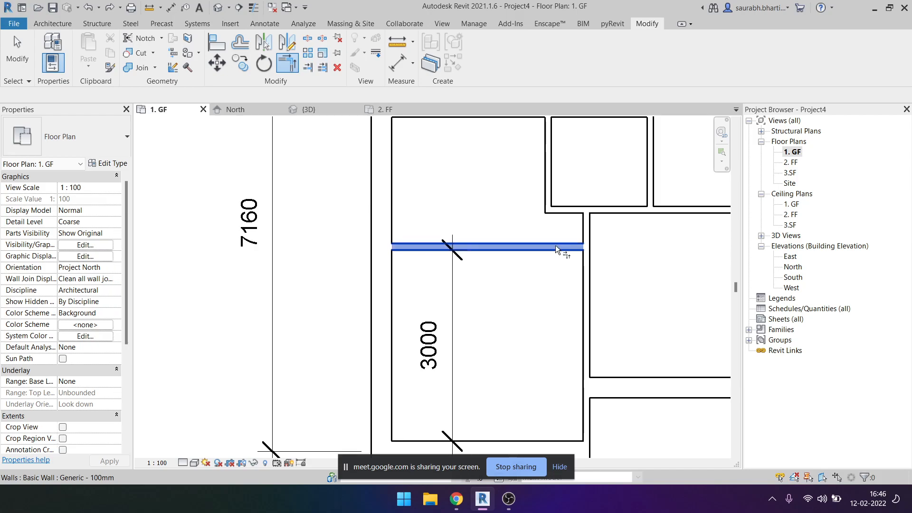
click(587, 296)
key(Escape)
key(Escape)
scroll(499, 238, down, 3)
scroll(499, 238, up, 4)
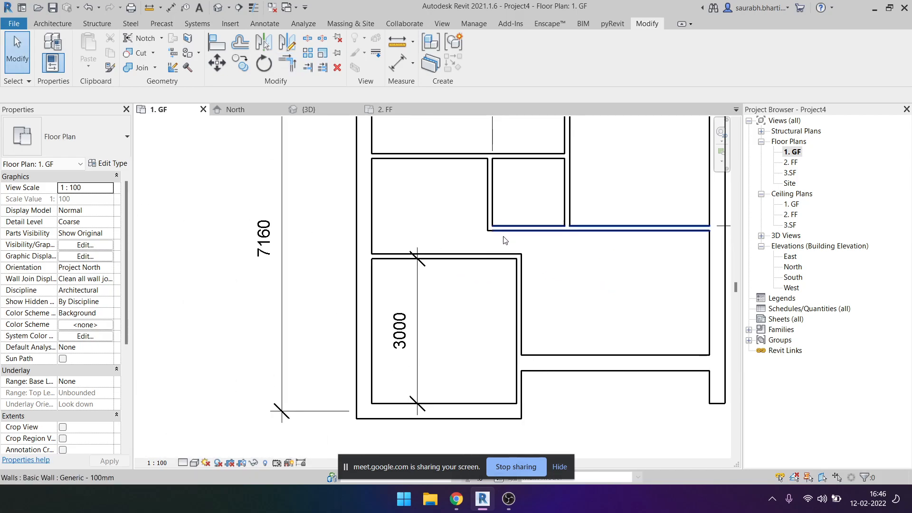
Compare the modelled ground floor partitions with the room layout in the reference plan image.
scroll(499, 235, down, 5)
scroll(505, 292, down, 3)
scroll(333, 309, up, 1)
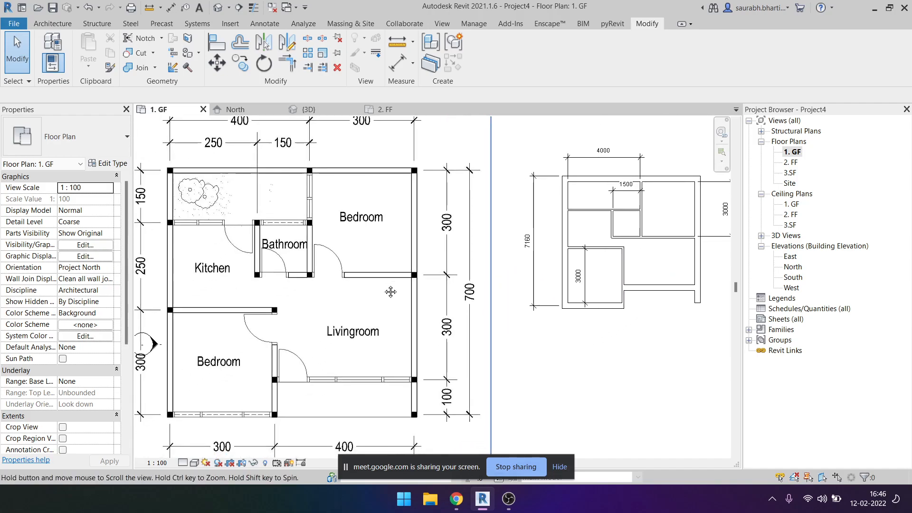
scroll(362, 298, down, 2)
scroll(565, 259, up, 1)
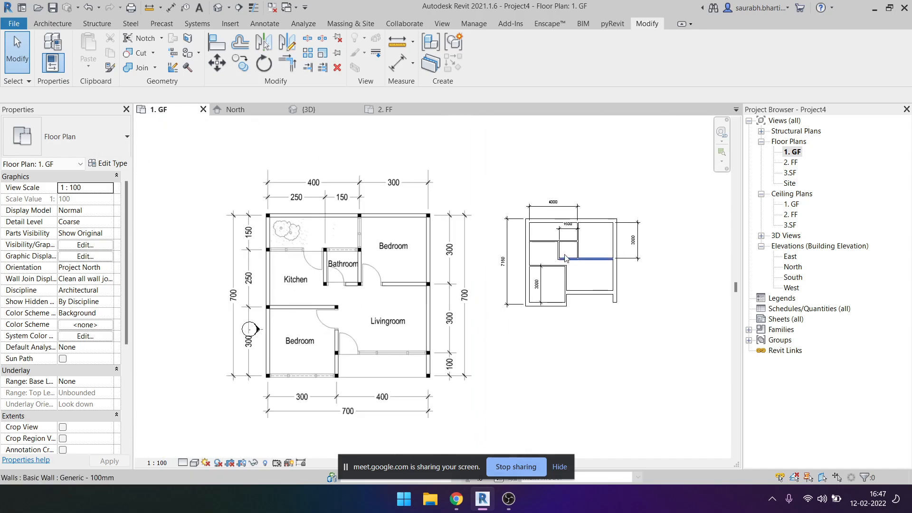
scroll(588, 278, up, 2)
scroll(591, 295, up, 1)
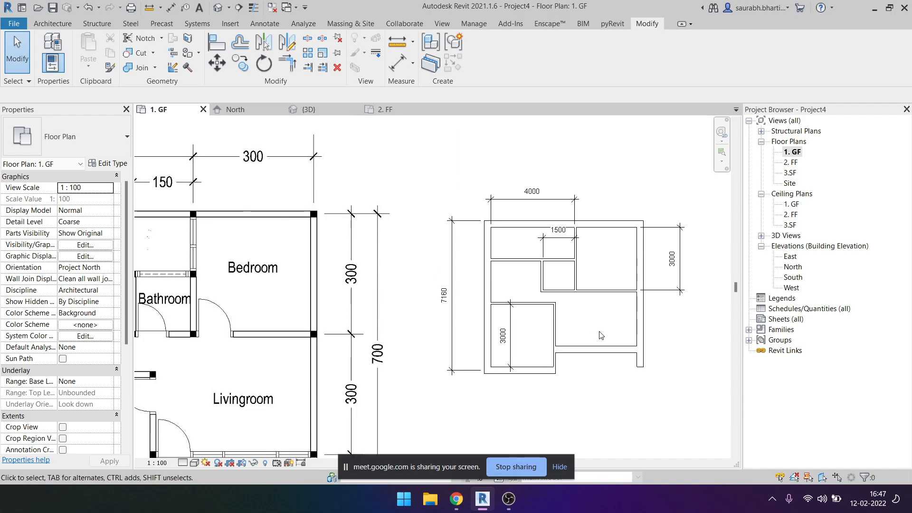
scroll(585, 309, down, 1)
middle_drag(595, 332, 622, 358)
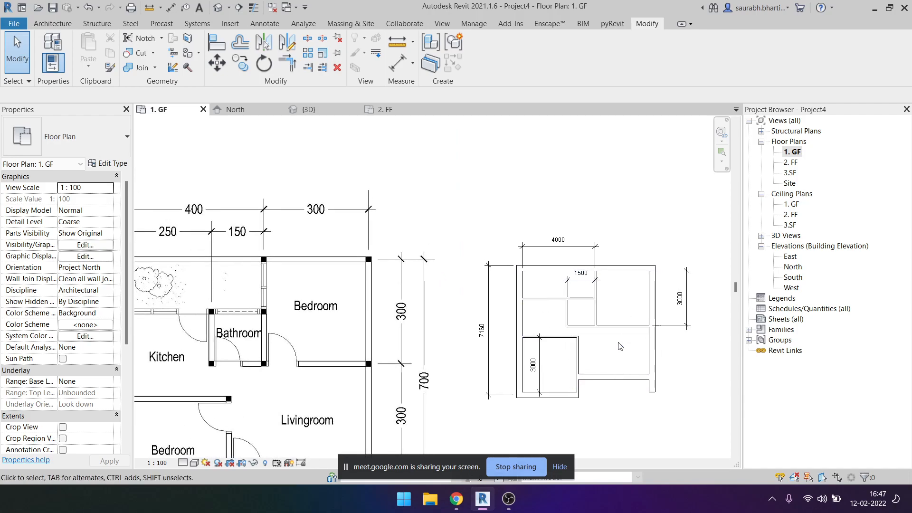
scroll(620, 346, down, 1)
drag(629, 349, 581, 343)
key(Escape)
scroll(584, 349, up, 3)
Select all Generic - 100mm interior walls in the view through the lower bedroom's vertical wall, and clear the selection.
click(585, 351)
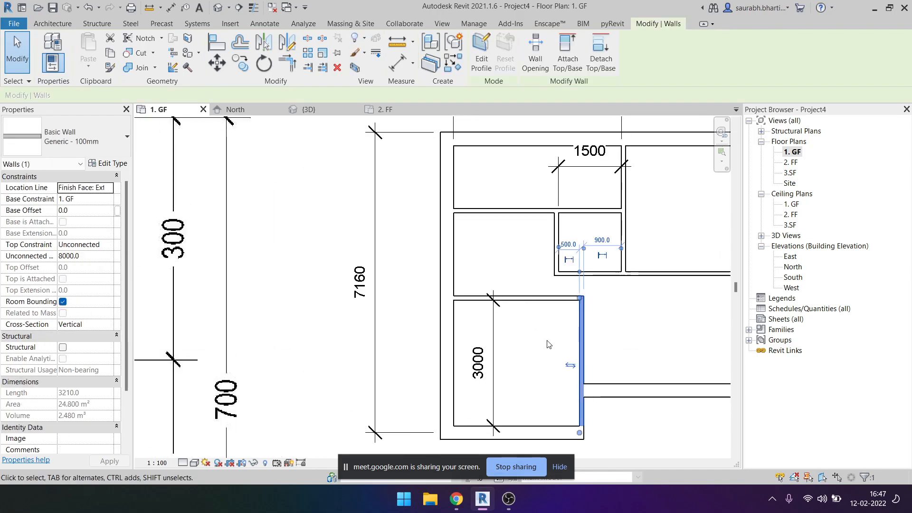
scroll(584, 351, down, 3)
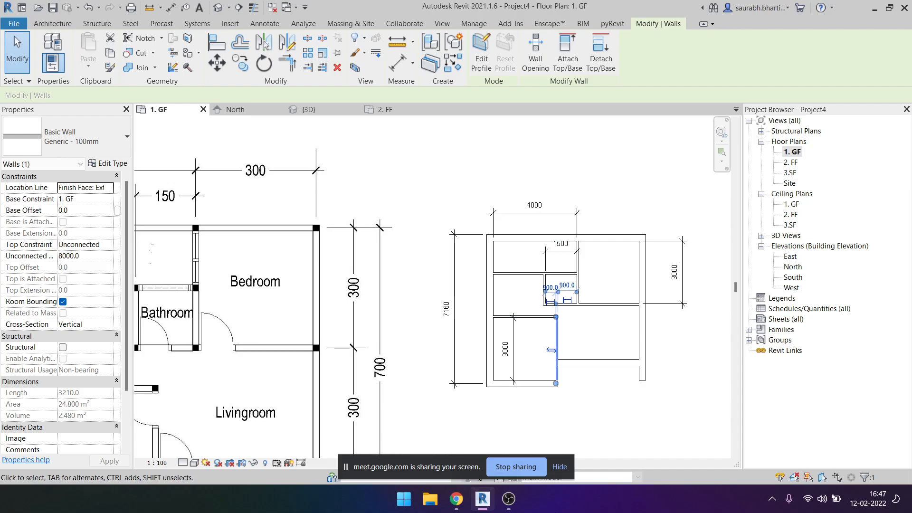
key(s)
key(a)
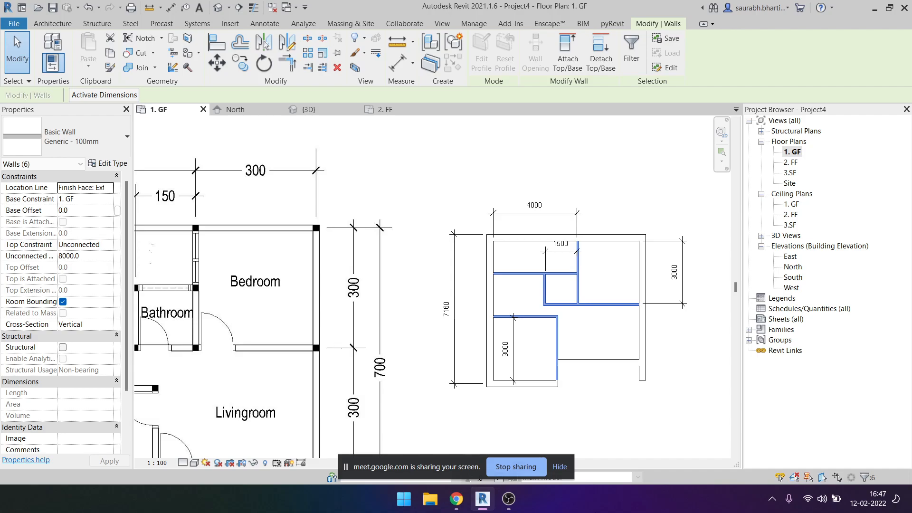
click(591, 343)
click(562, 335)
click(582, 334)
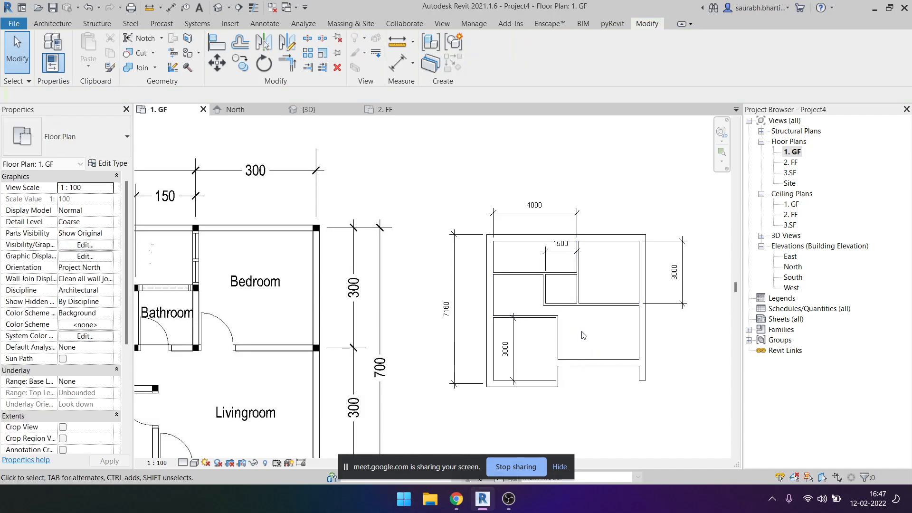
middle_drag(602, 341, 600, 348)
click(555, 344)
click(579, 349)
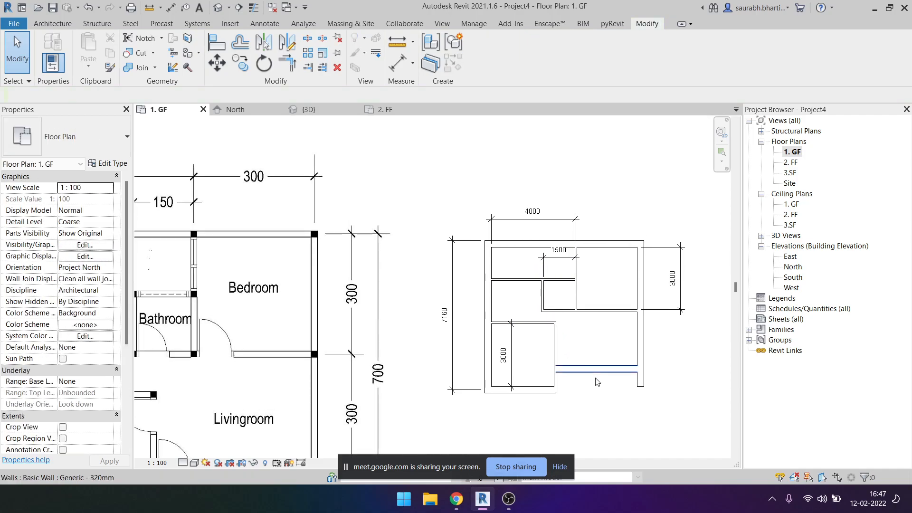
Select all Generic - 320mm exterior walls in the plan and change their type to Generic - 300mm.
click(602, 375)
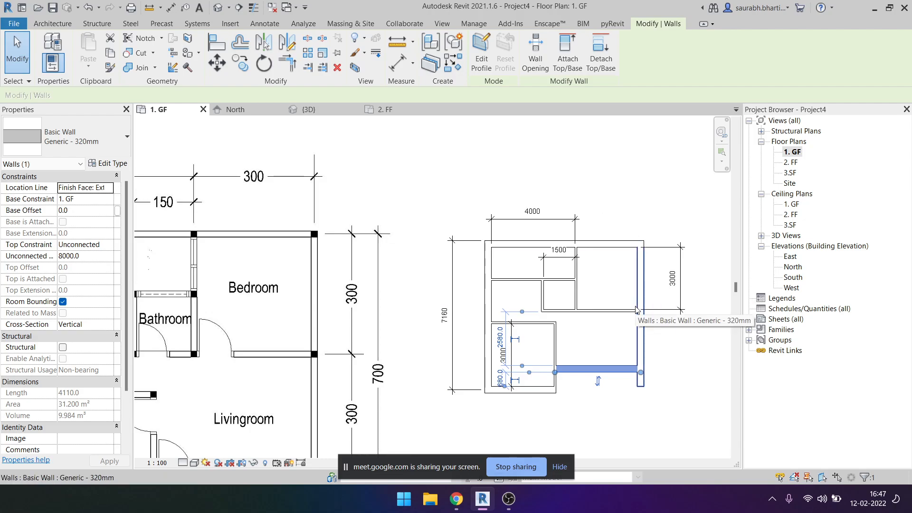
scroll(532, 209, down, 1)
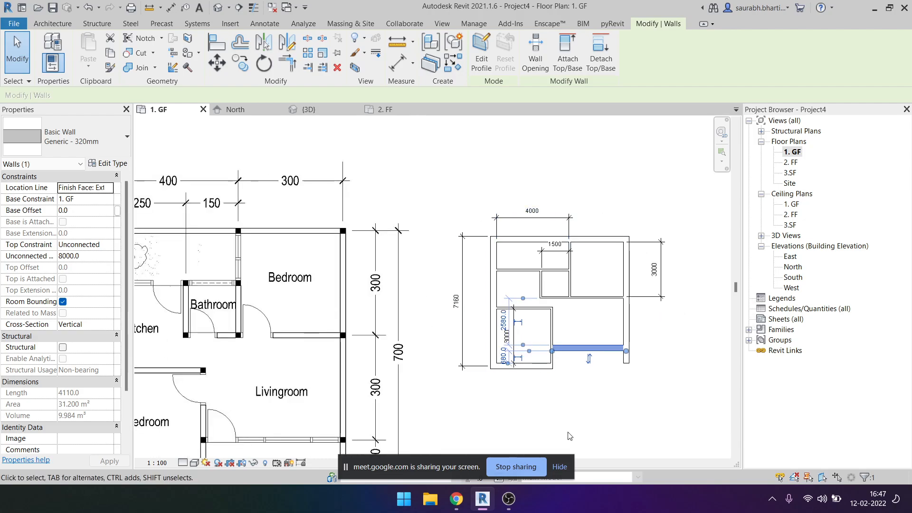
click(659, 441)
click(626, 305)
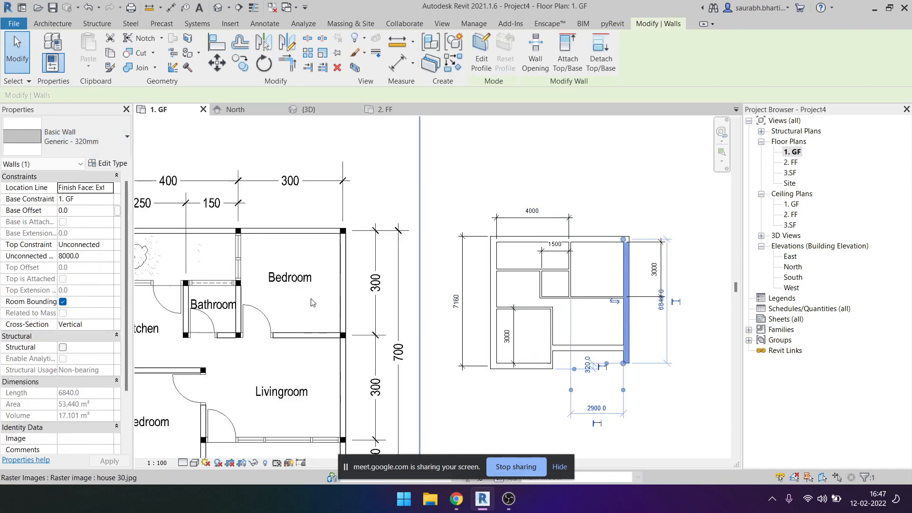
key(s)
key(a)
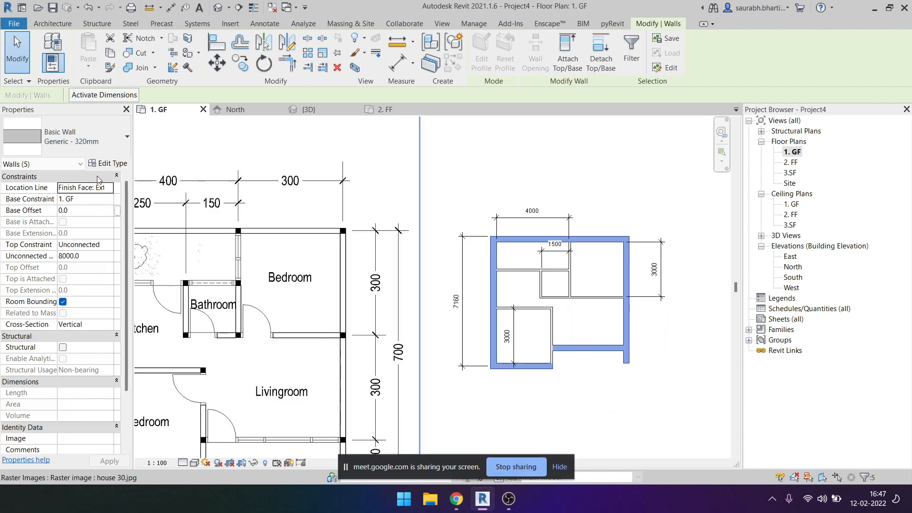
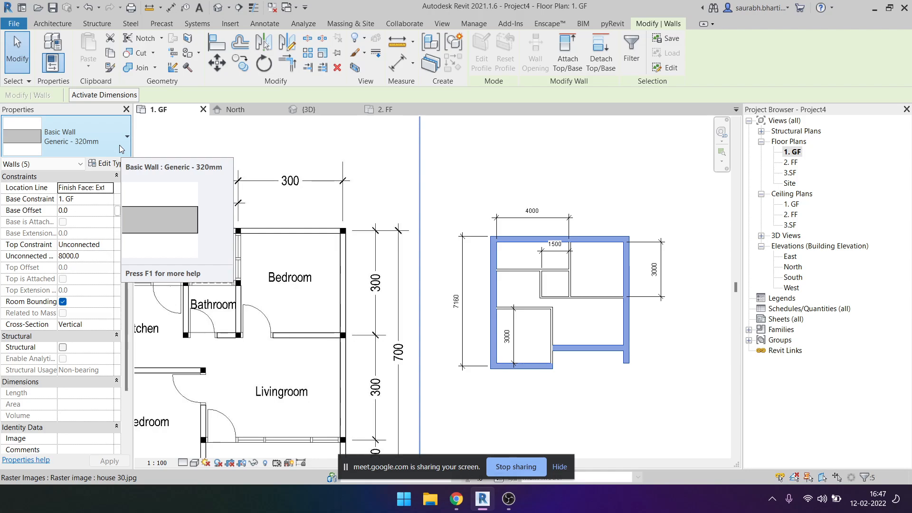
click(119, 145)
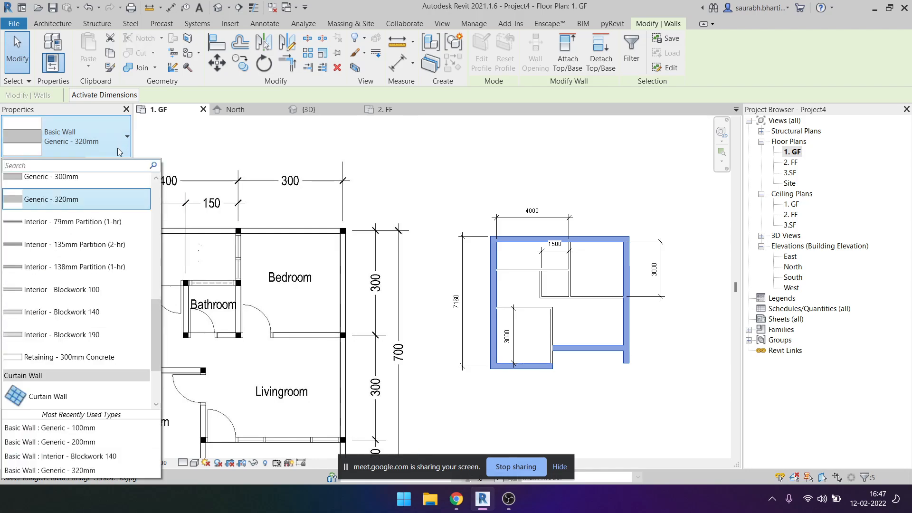
click(74, 179)
click(576, 316)
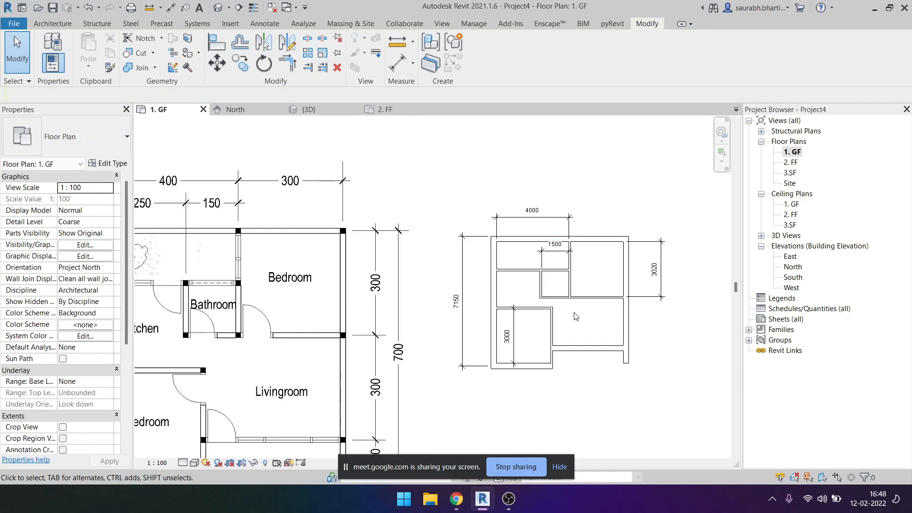
Check the exterior wall beside the upper bedroom and that bedroom's vertical dimension after the wall type change.
scroll(604, 318, up, 3)
click(641, 304)
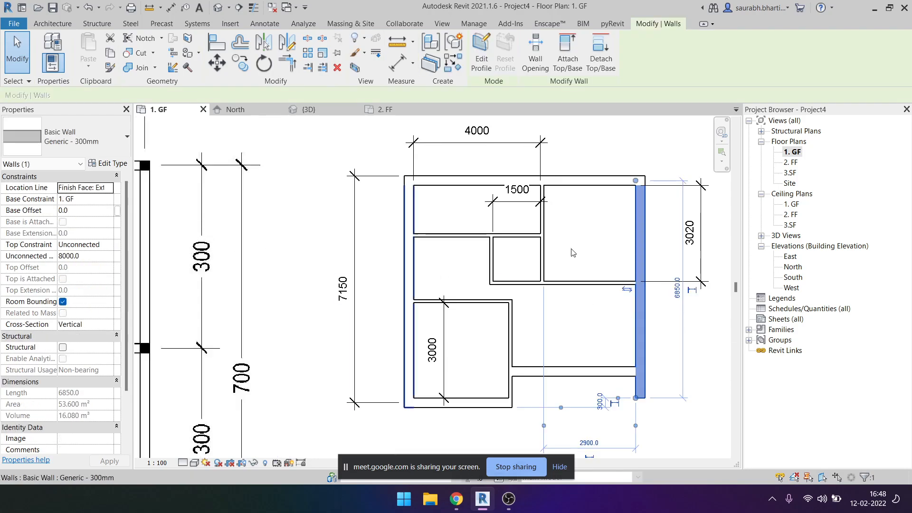
click(686, 227)
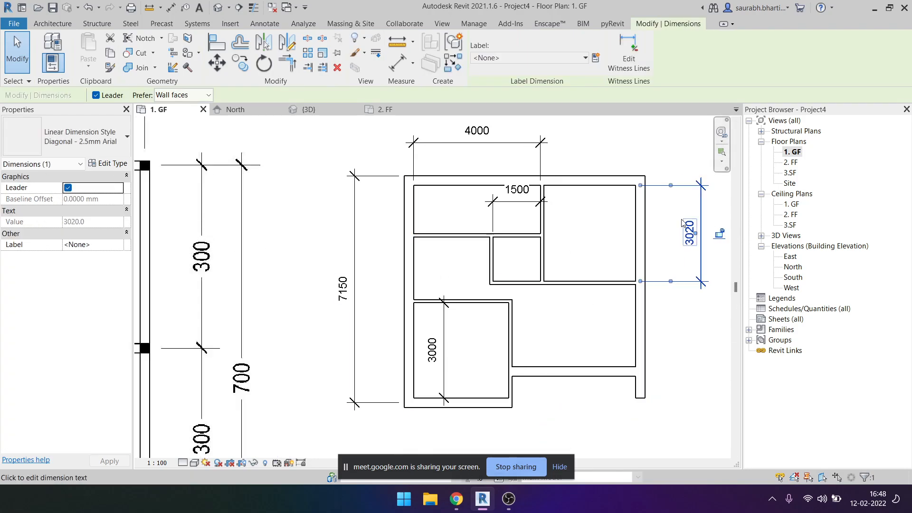
click(675, 244)
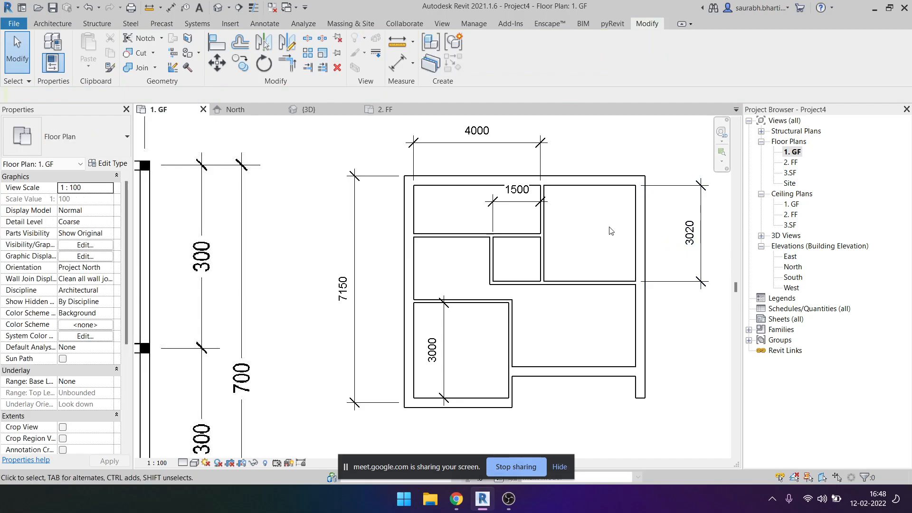
Inspect the exterior walls, dismiss the save reminder, and undo the change of the exterior walls to Generic - 300mm.
click(594, 179)
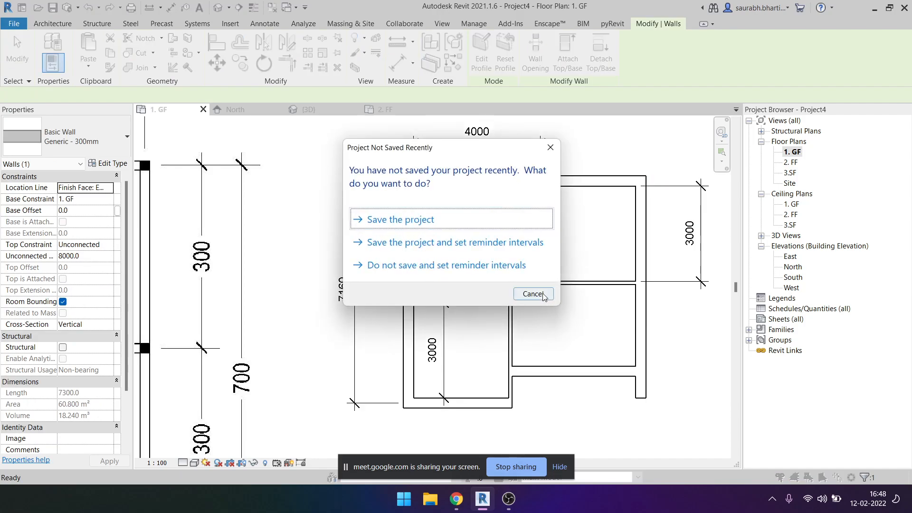
click(534, 295)
click(523, 181)
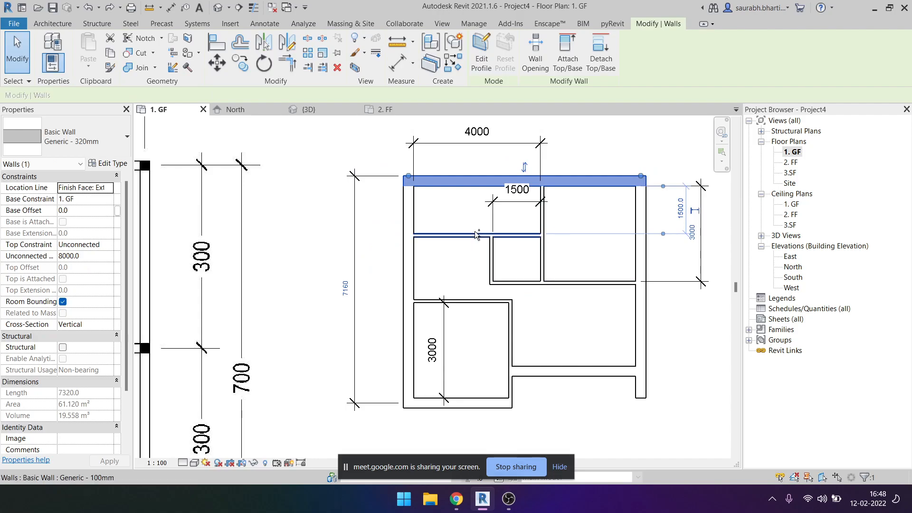
click(448, 287)
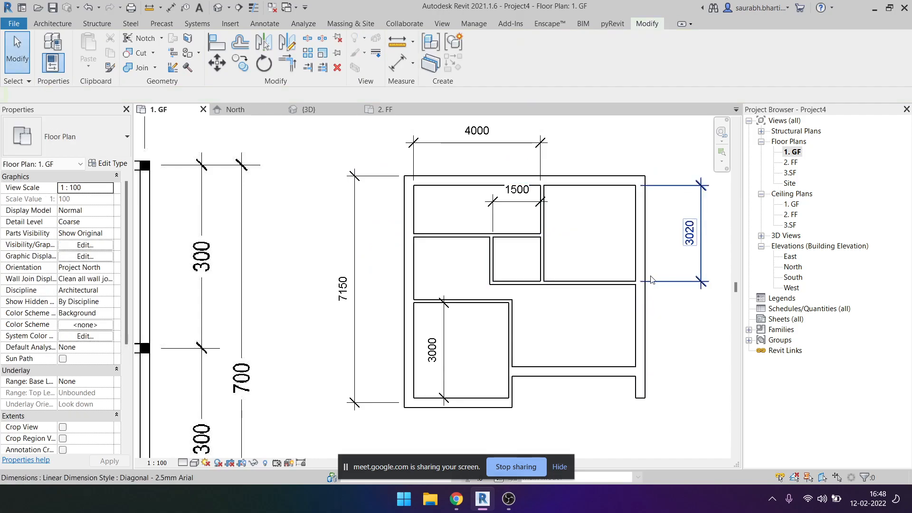
click(641, 290)
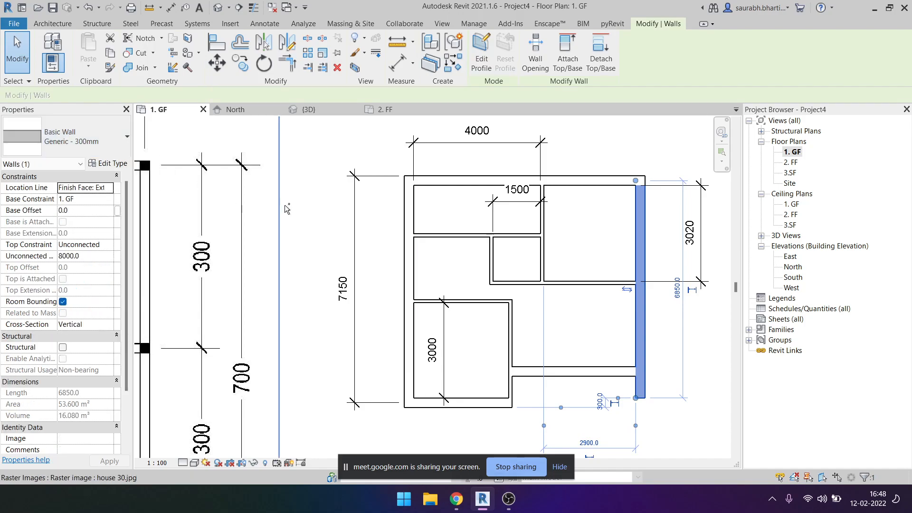
key(ctrl+z)
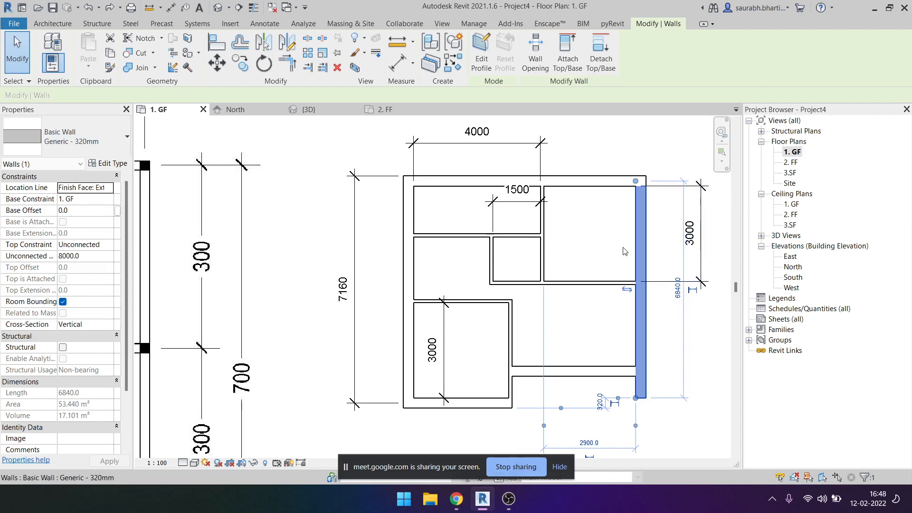
click(605, 244)
Move the 1500 bathroom width dimension out of the plan to above the 4000 dimension.
scroll(562, 272, down, 3)
scroll(434, 297, down, 3)
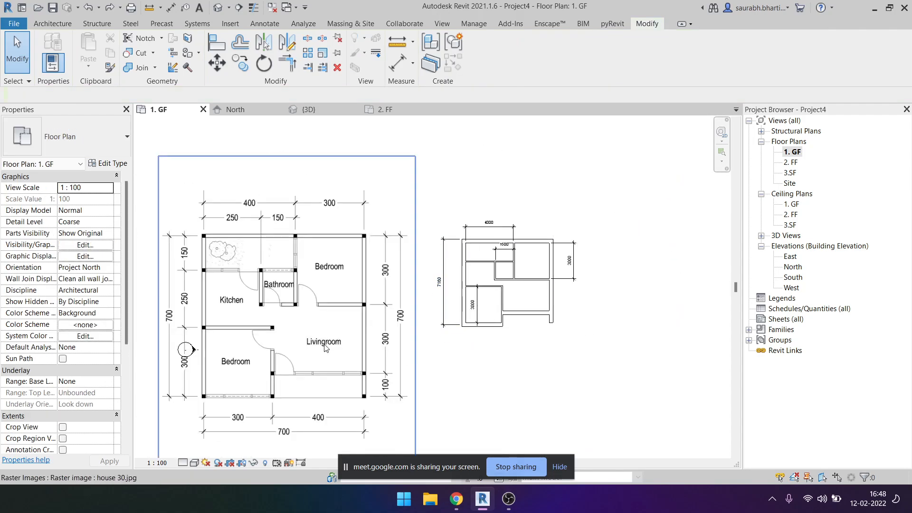
scroll(512, 270, up, 3)
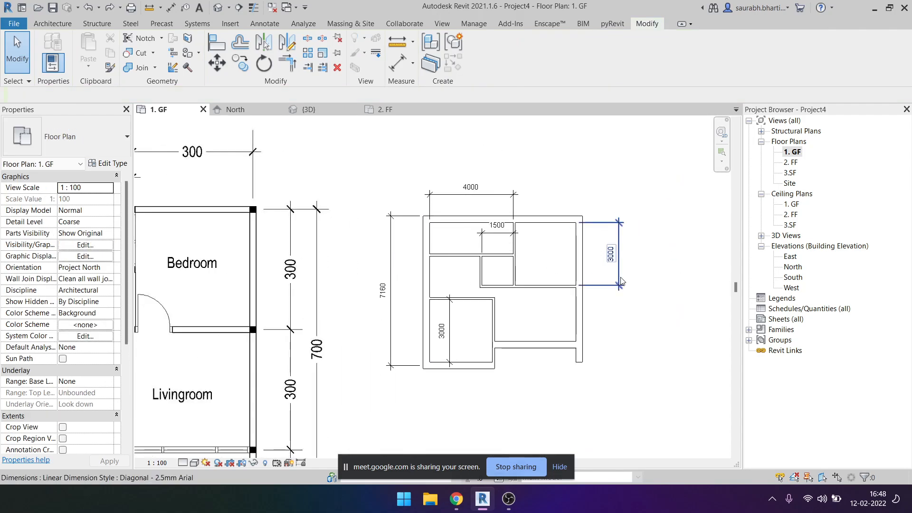
click(621, 277)
scroll(591, 275, down, 1)
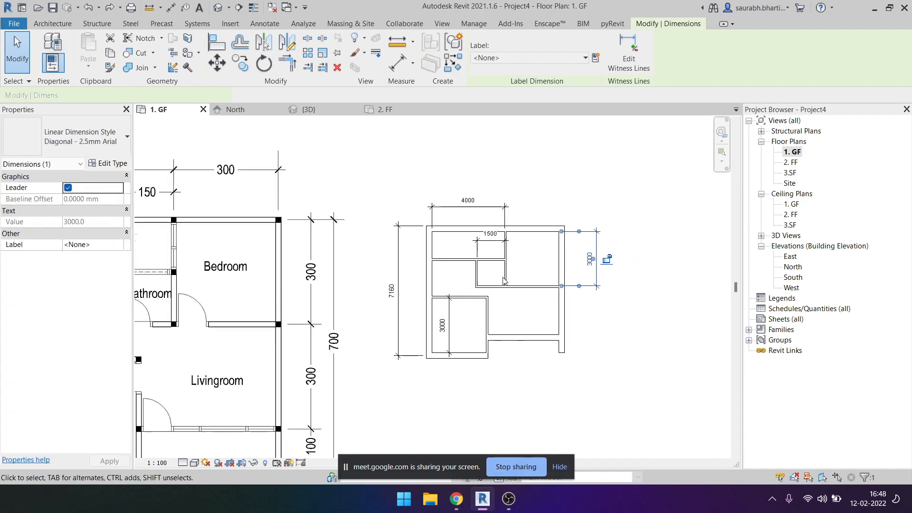
scroll(494, 245, up, 1)
drag(491, 236, 498, 180)
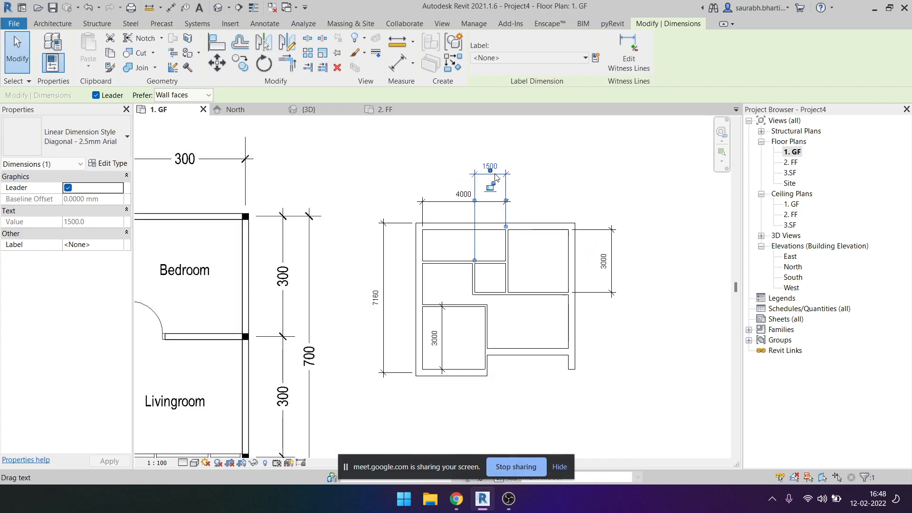
scroll(495, 177, up, 4)
drag(492, 240, 512, 152)
scroll(487, 185, down, 2)
click(478, 227)
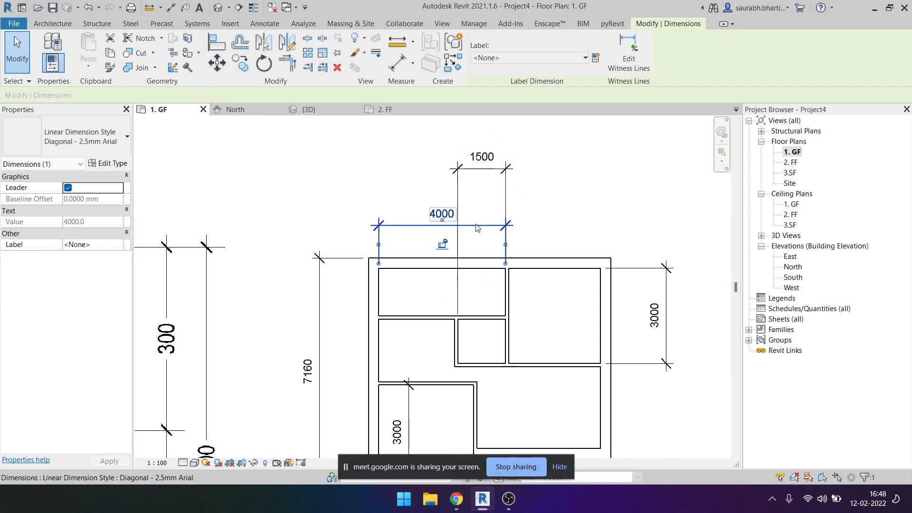
key(Escape)
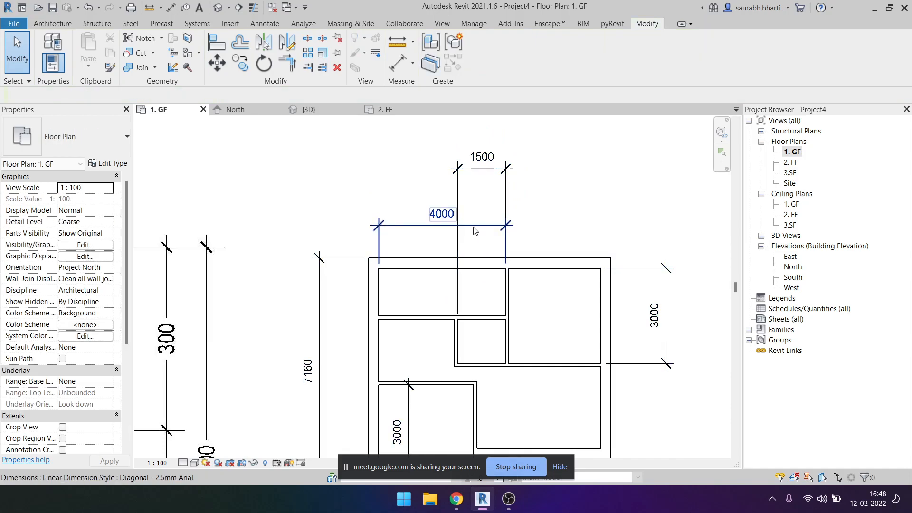
Select all linear dimensions in the view, delete them together, and undo the deletion.
click(475, 231)
key(s)
key(a)
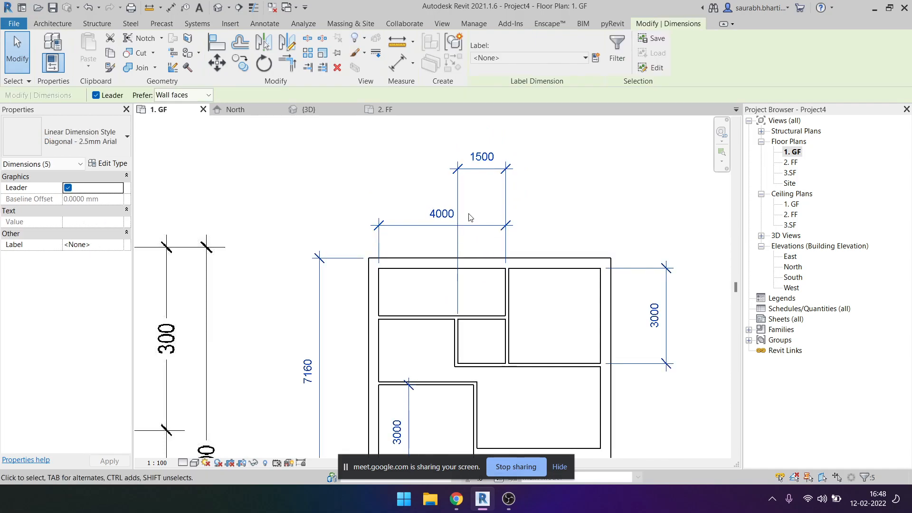
key(Delete)
key(ctrl+z)
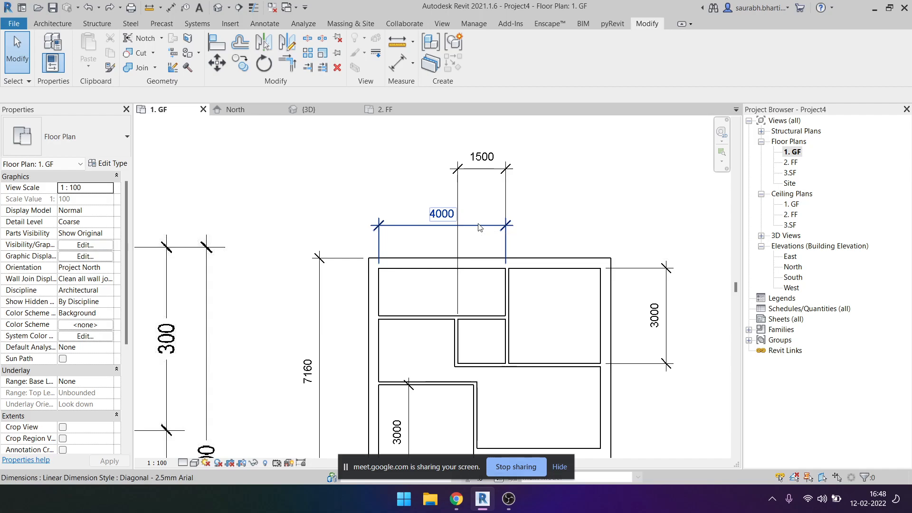
Hide only the 4000 dimension above the plan as an element in the view, and undo the hiding.
click(479, 226)
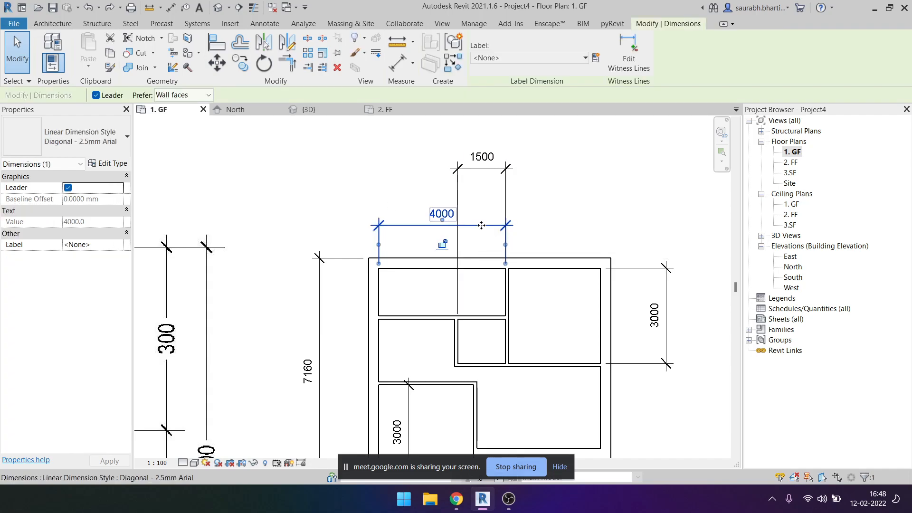
right_click(480, 228)
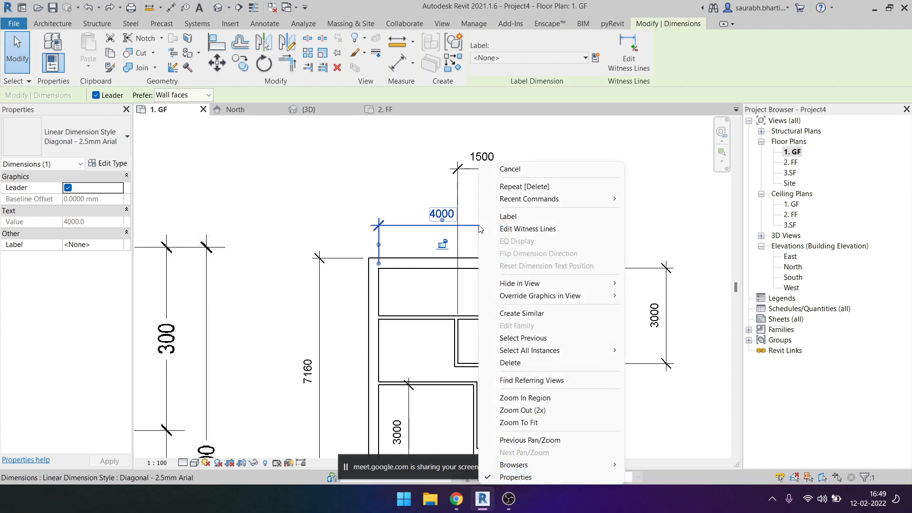
mouse_move(536, 284)
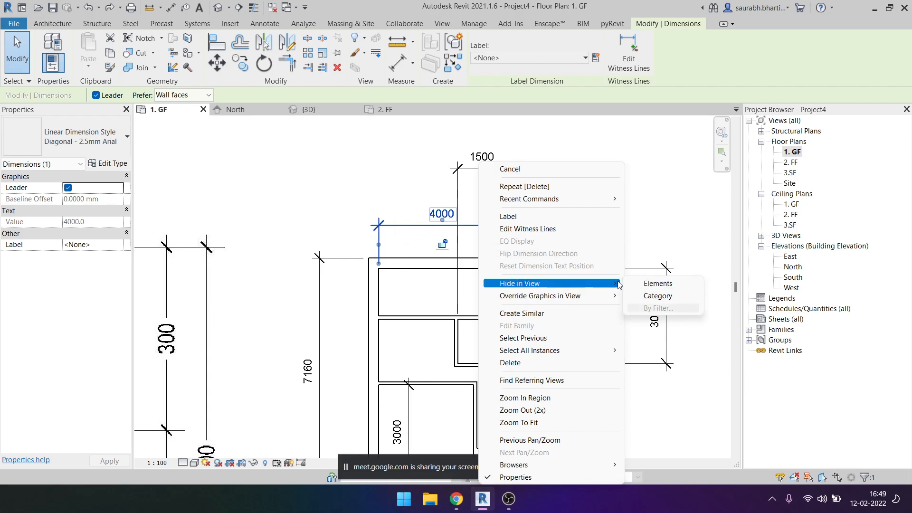
click(661, 285)
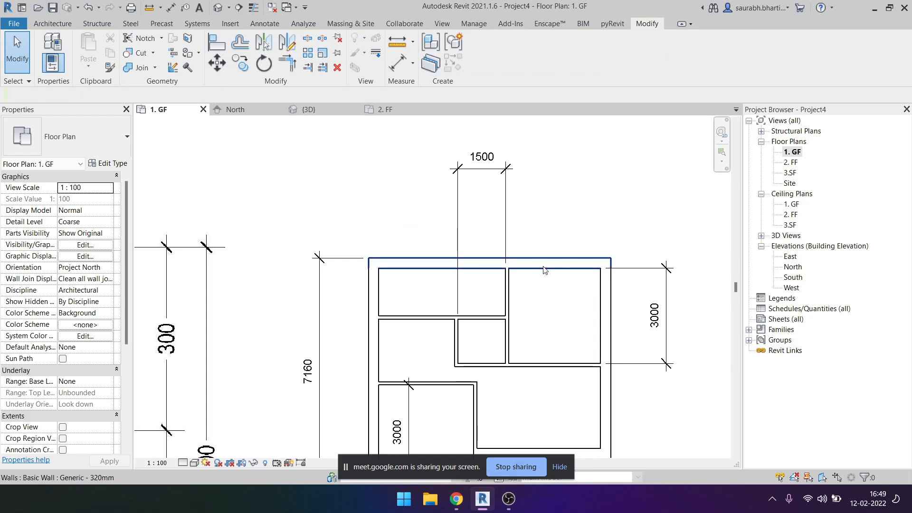
key(ctrl+z)
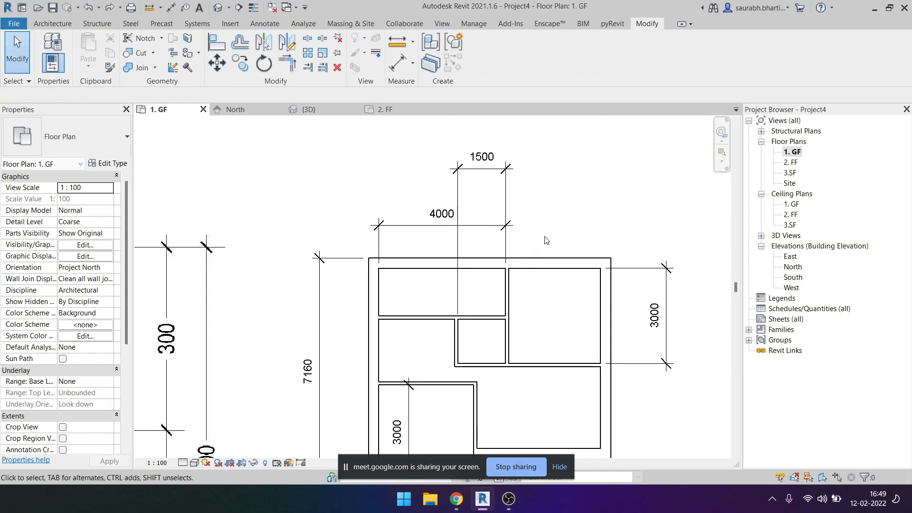
Hide the whole category of the 1500 dimension in the ground floor view.
click(495, 169)
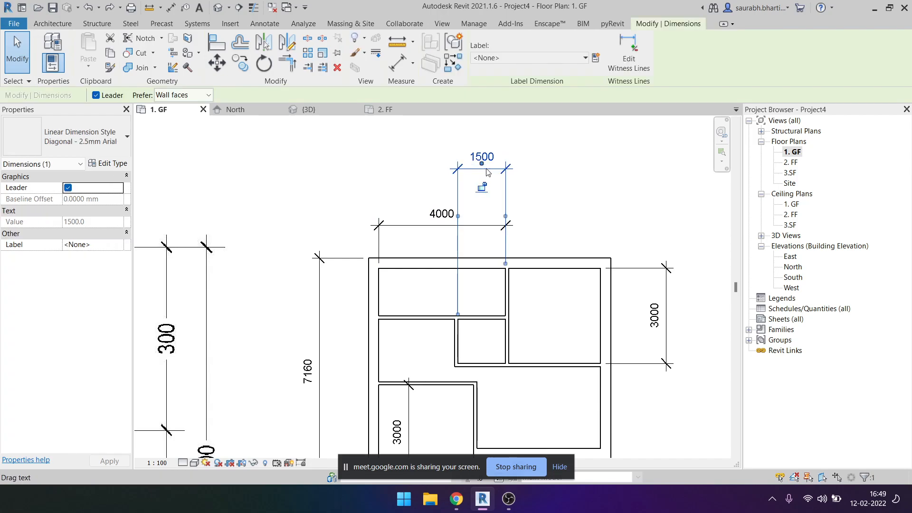
right_click(485, 174)
mouse_move(569, 221)
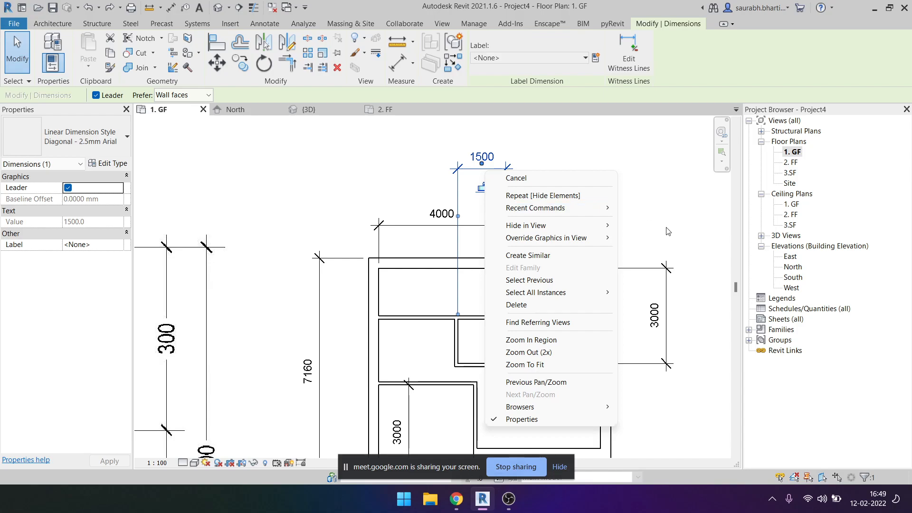
click(651, 238)
scroll(361, 241, down, 4)
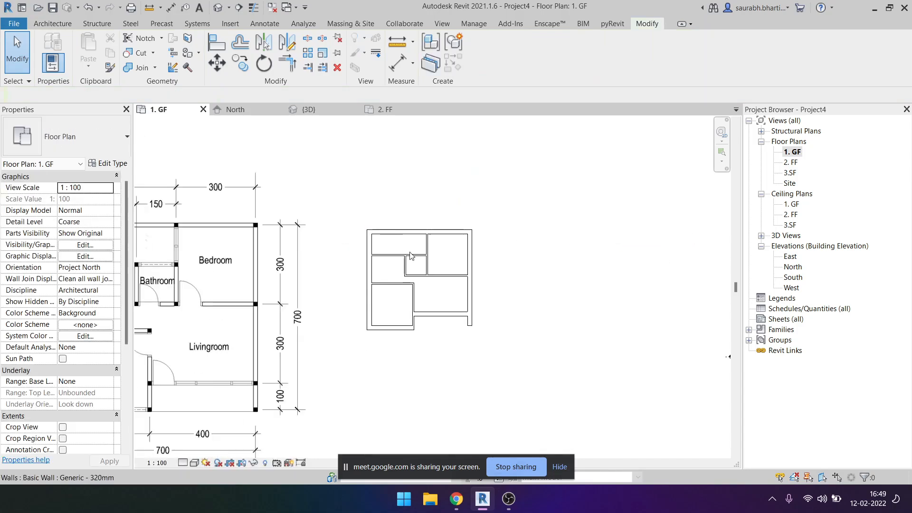
scroll(470, 328, down, 3)
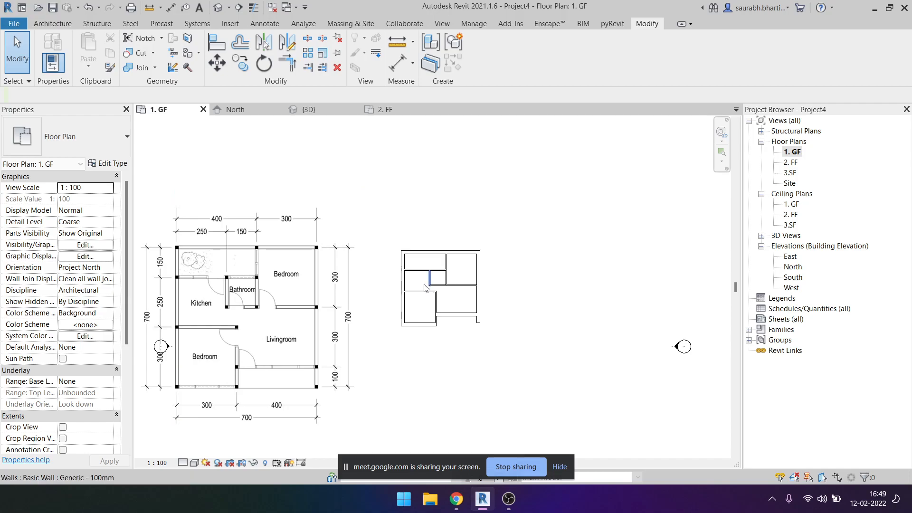
scroll(420, 286, up, 2)
drag(365, 201, 521, 411)
click(467, 404)
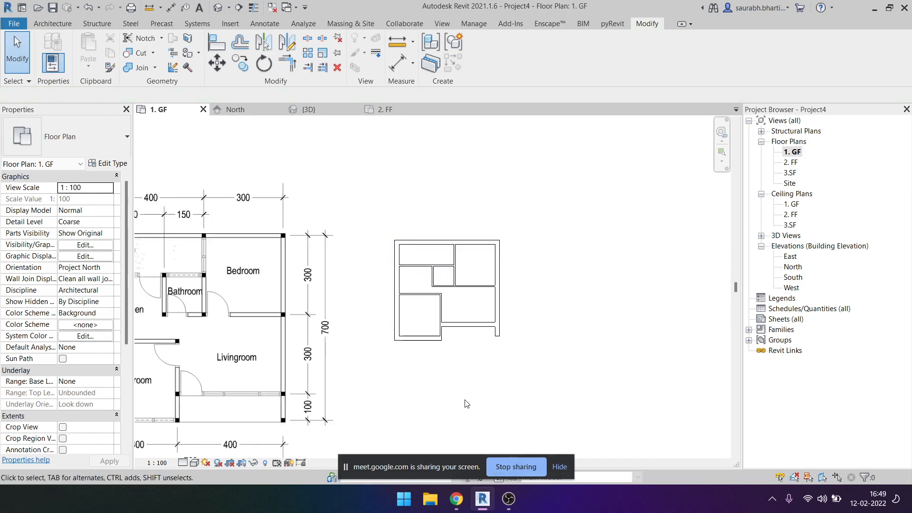
Reveal the view's hidden elements, inspect the hidden dimensions around the plan, and leave the reveal mode.
click(265, 464)
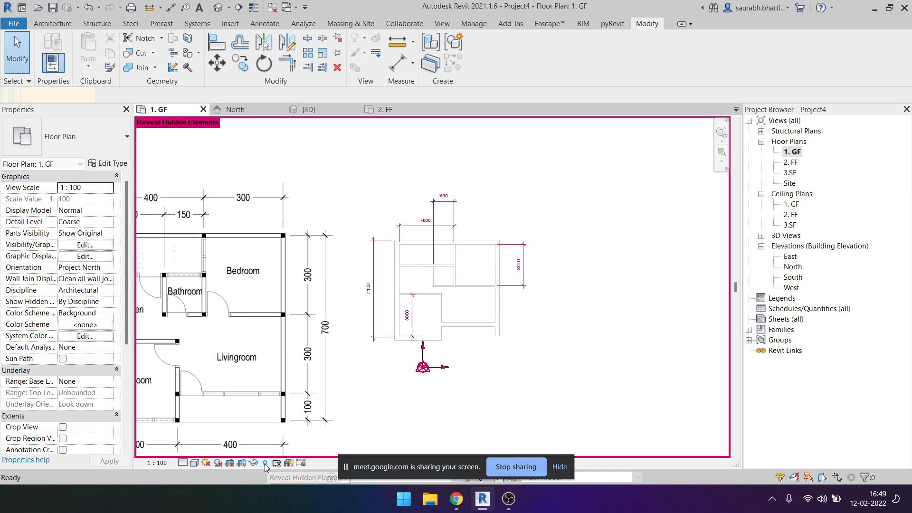
scroll(433, 194, up, 3)
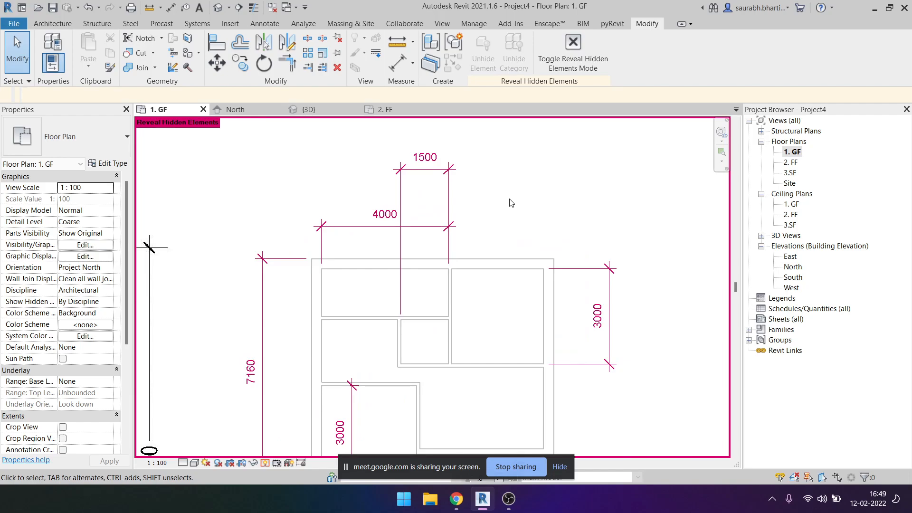
click(457, 233)
click(496, 215)
scroll(496, 215, down, 2)
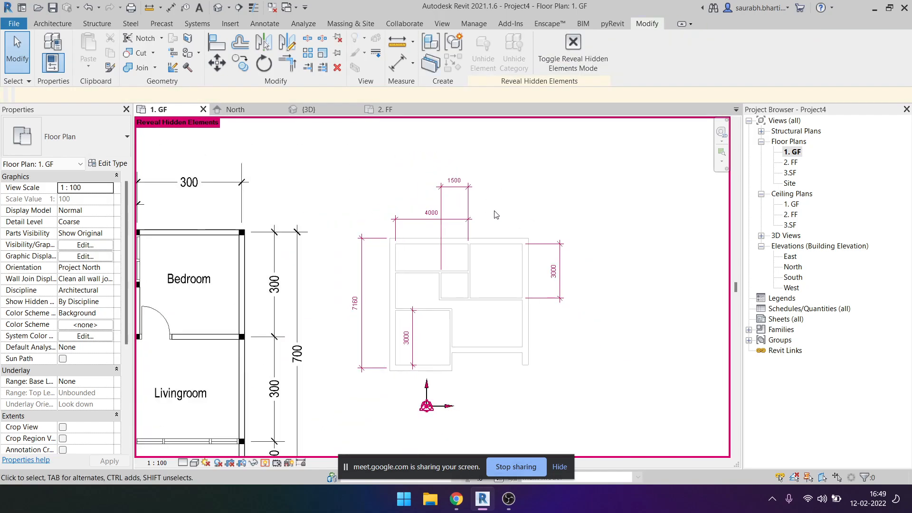
click(265, 463)
Hide the vertical Generic - 100mm partition beside the upper bedroom and bathroom as a single element in the view.
scroll(467, 270, up, 4)
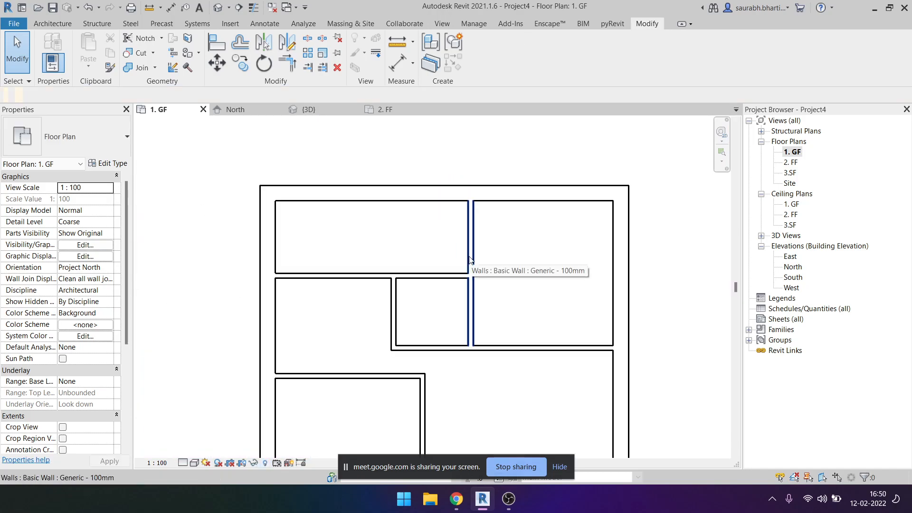
click(472, 259)
right_click(470, 267)
mouse_move(497, 283)
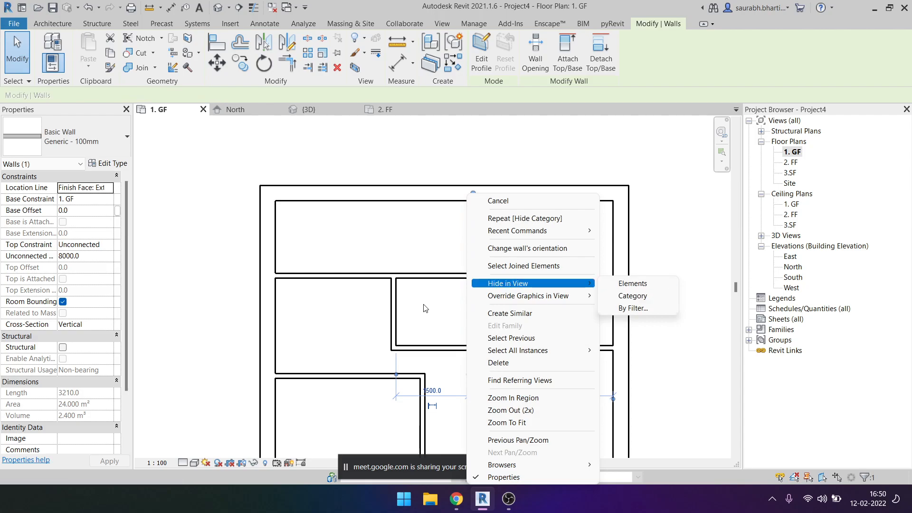
click(614, 283)
scroll(520, 264, down, 5)
mouse_move(376, 170)
mouse_down()
mouse_move(546, 373)
mouse_move(577, 382)
mouse_up()
click(545, 359)
drag(531, 363, 334, 168)
click(364, 188)
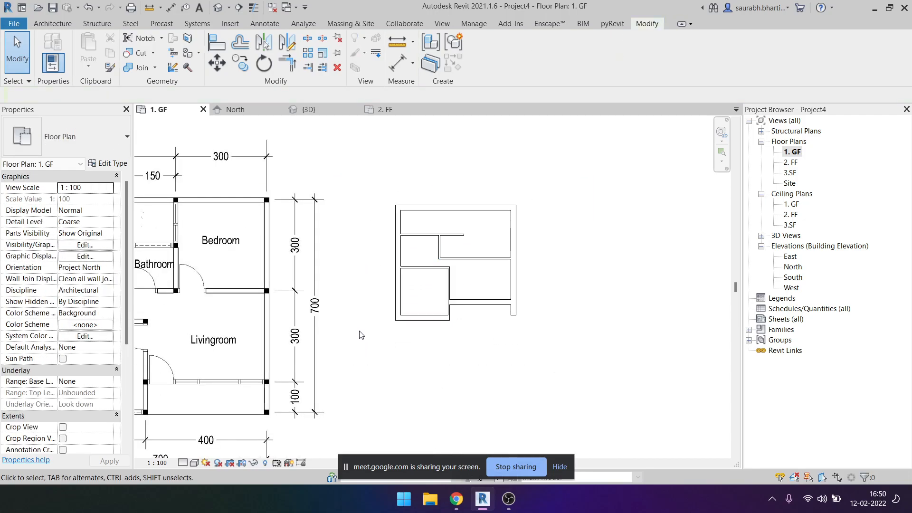
Reveal the hidden elements again, inspect the hidden partition and dimensions, and return to the normal view.
click(265, 464)
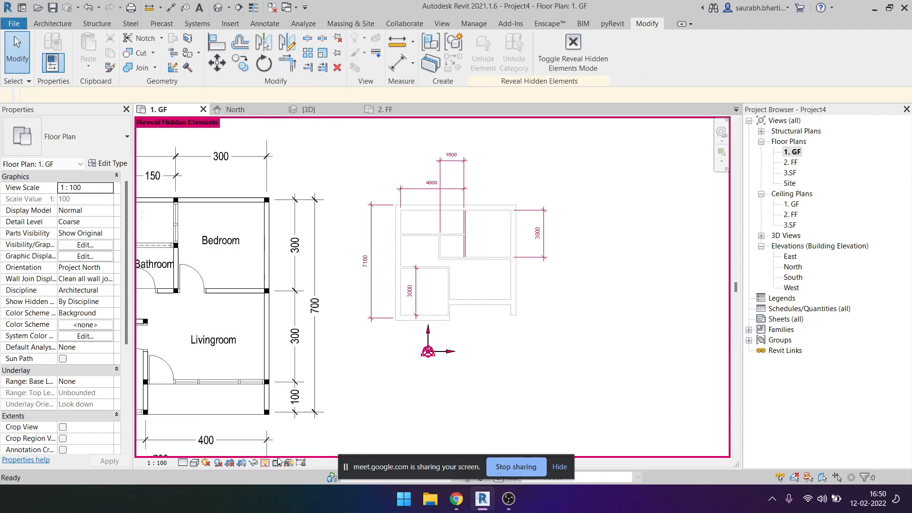
scroll(470, 217, up, 3)
middle_drag(470, 217, 471, 252)
mouse_move(464, 188)
mouse_down()
mouse_move(475, 279)
mouse_move(470, 179)
mouse_up()
key(Escape)
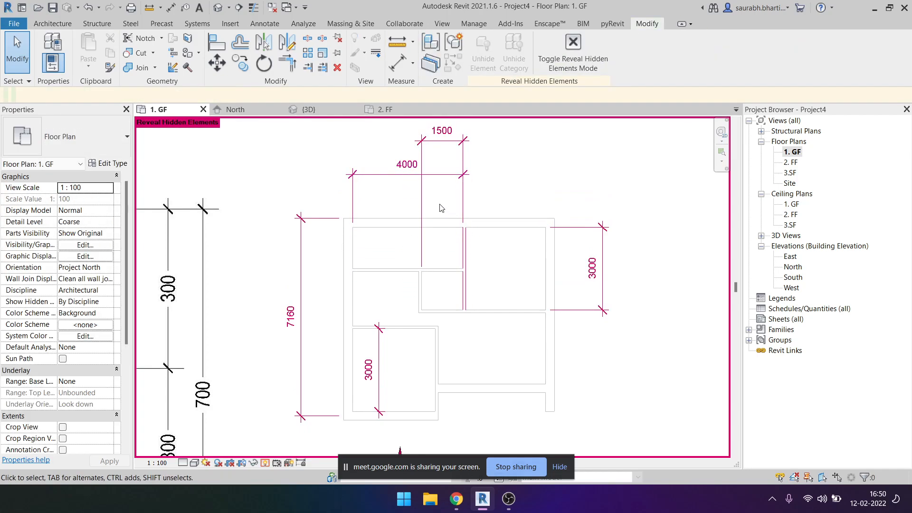
click(465, 266)
click(603, 281)
click(575, 258)
click(265, 464)
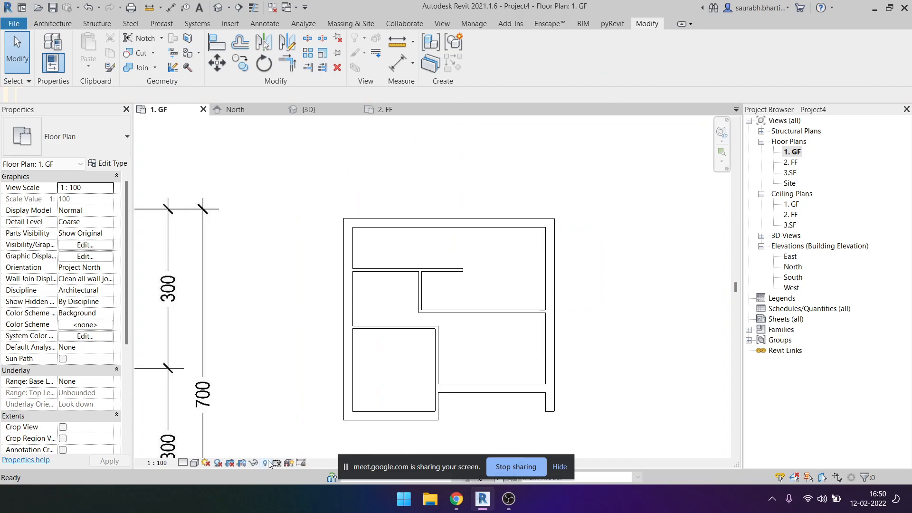
Unhide the vertical partition beside the upper bedroom as an element from the reveal mode, and leave that mode.
click(267, 462)
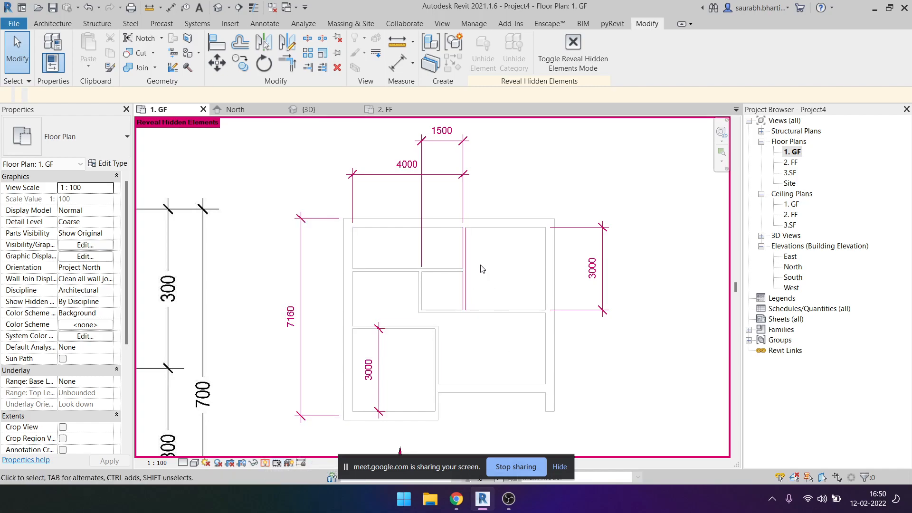
click(469, 250)
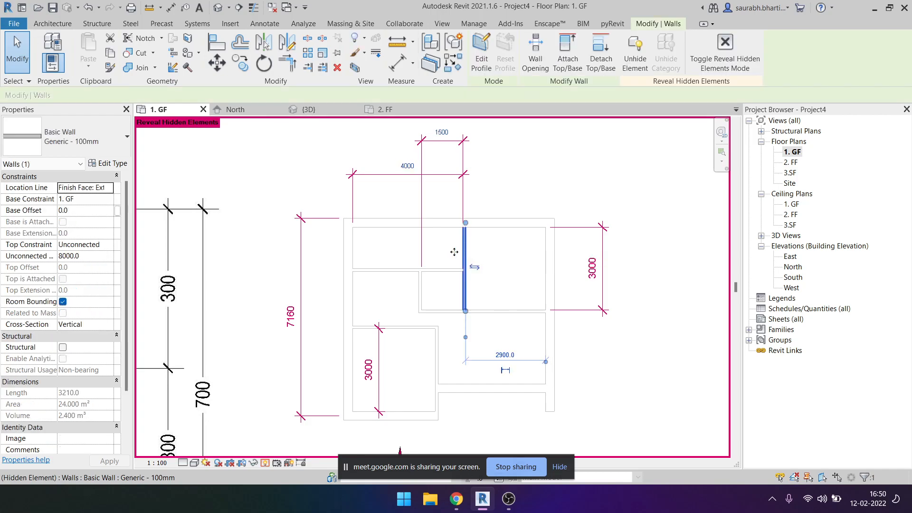
click(500, 258)
click(470, 252)
right_click(468, 252)
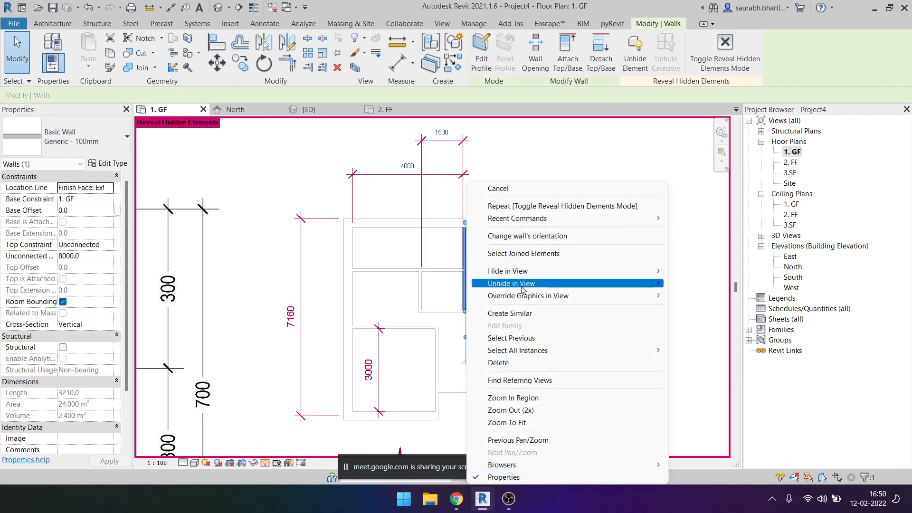
mouse_move(533, 287)
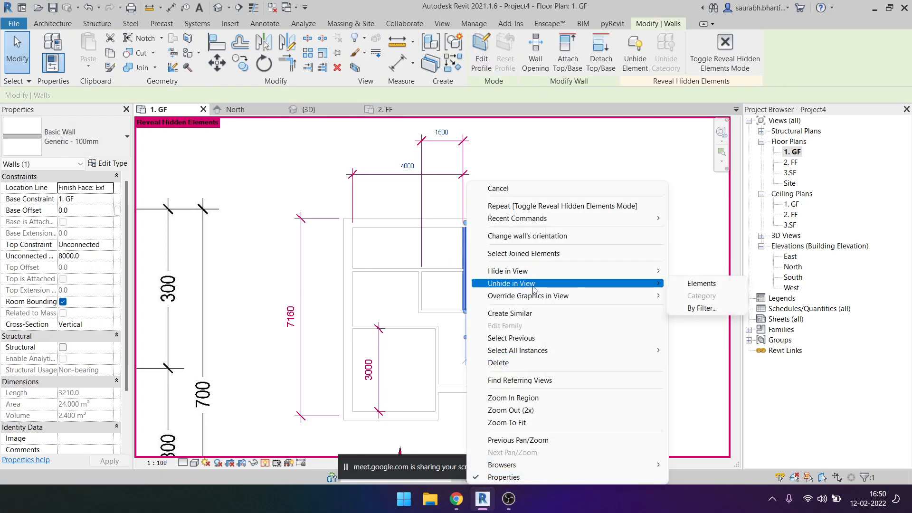
click(700, 284)
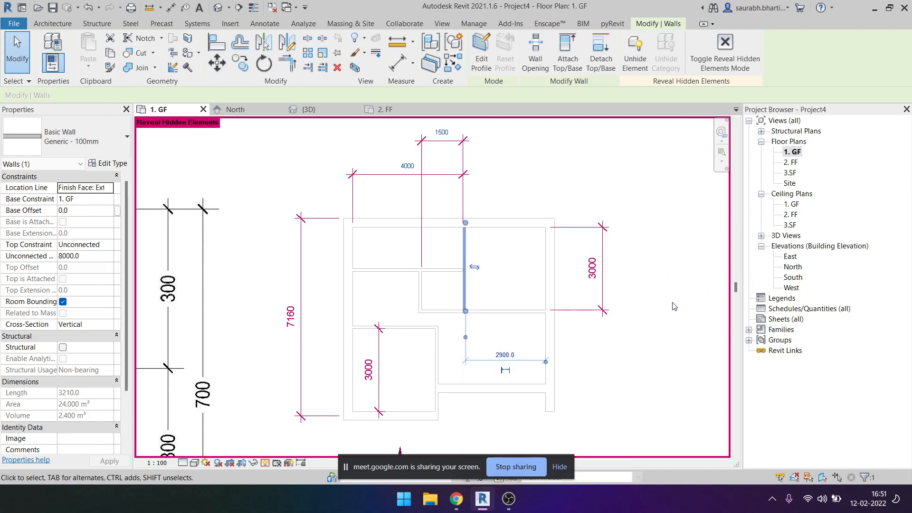
key(Escape)
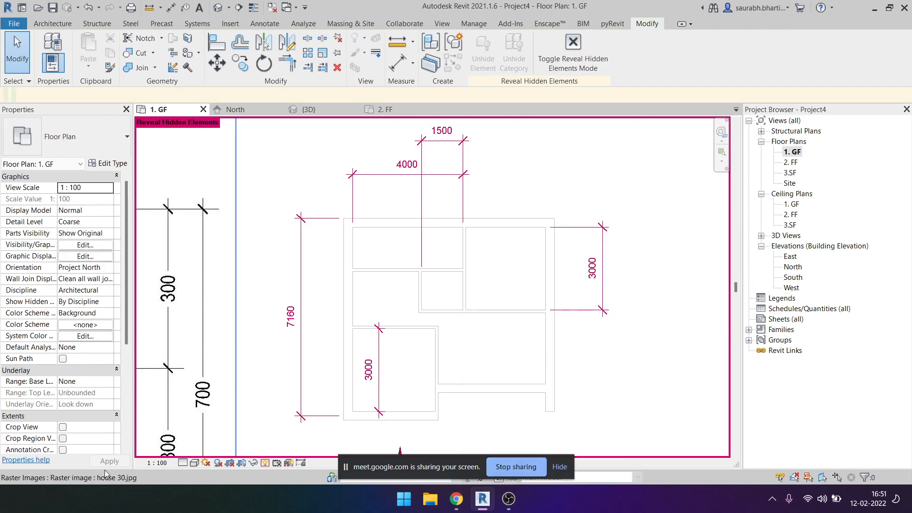
click(264, 464)
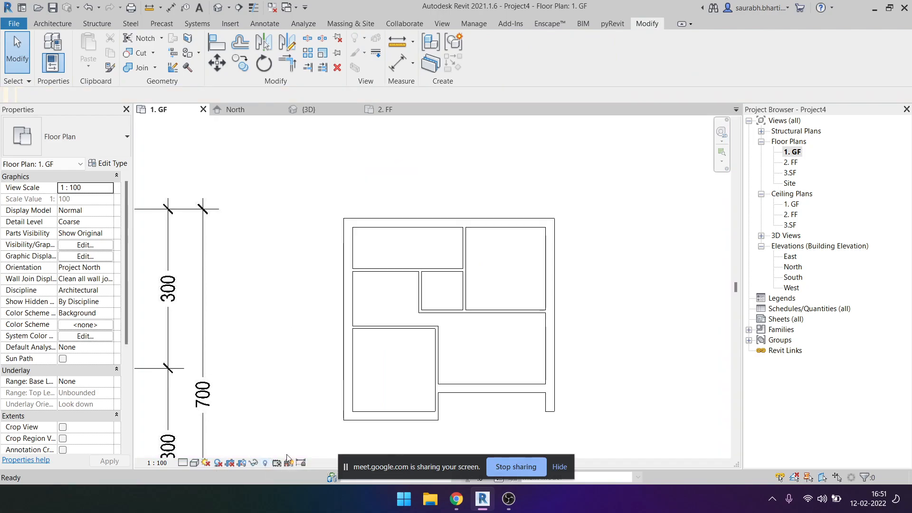
Reveal the hidden elements, unhide the Dimensions category through the 4000 dimension, and leave the reveal mode.
click(264, 464)
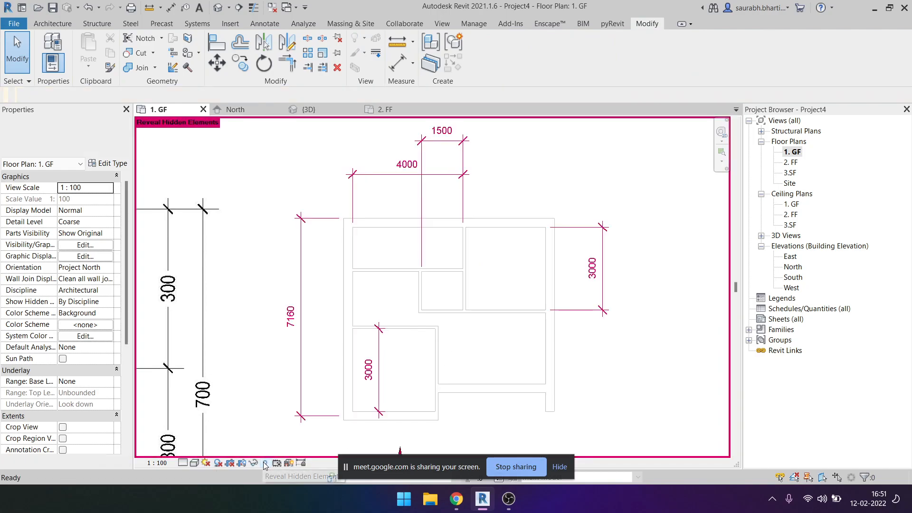
click(416, 190)
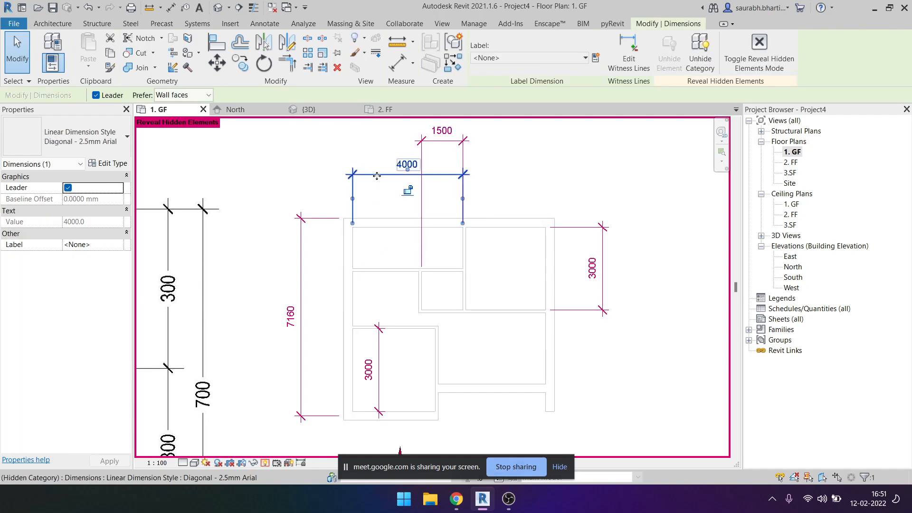
click(629, 290)
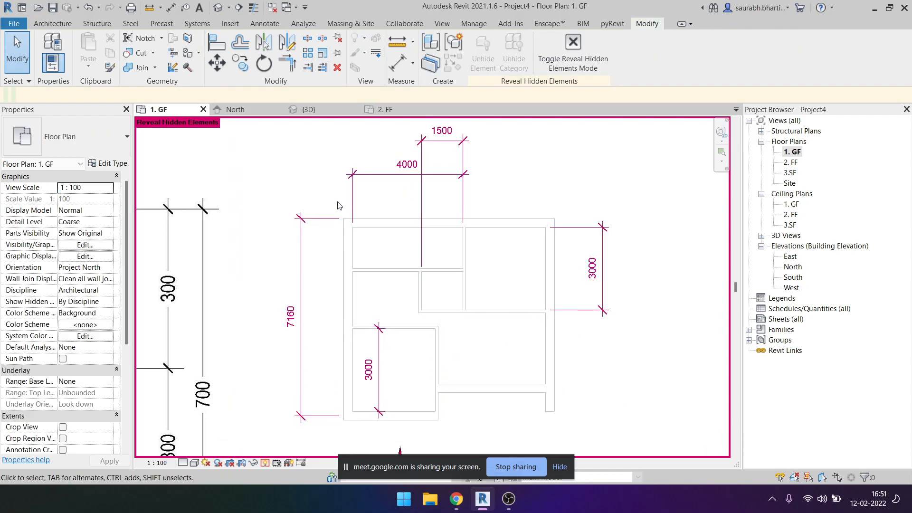
right_click(370, 175)
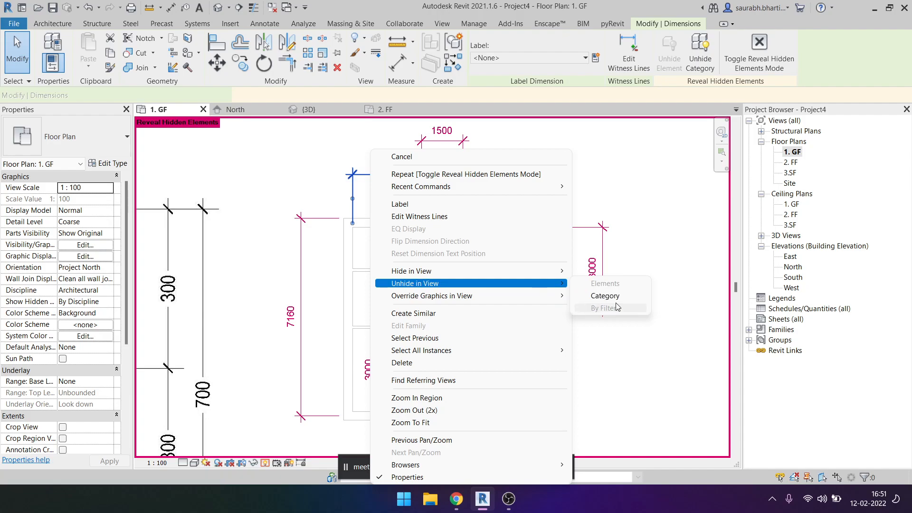
click(334, 404)
drag(310, 436, 257, 198)
click(555, 191)
right_click(409, 185)
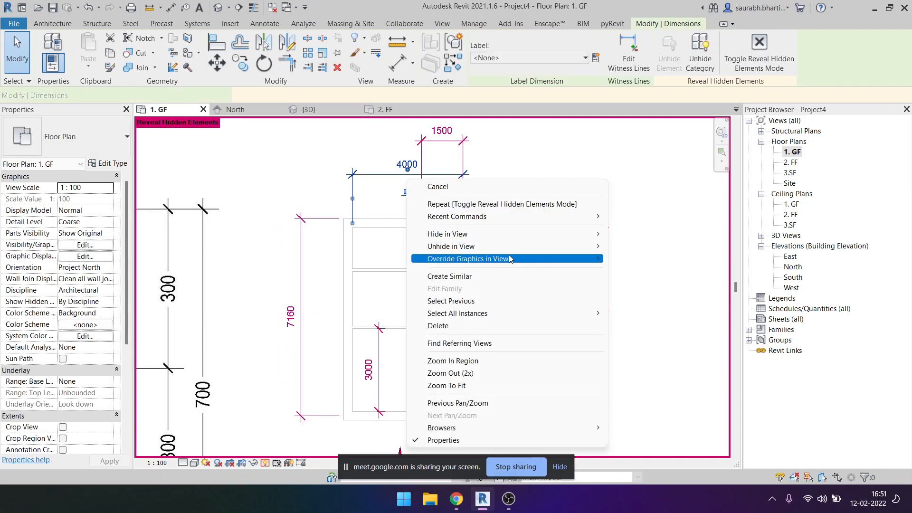
mouse_move(535, 248)
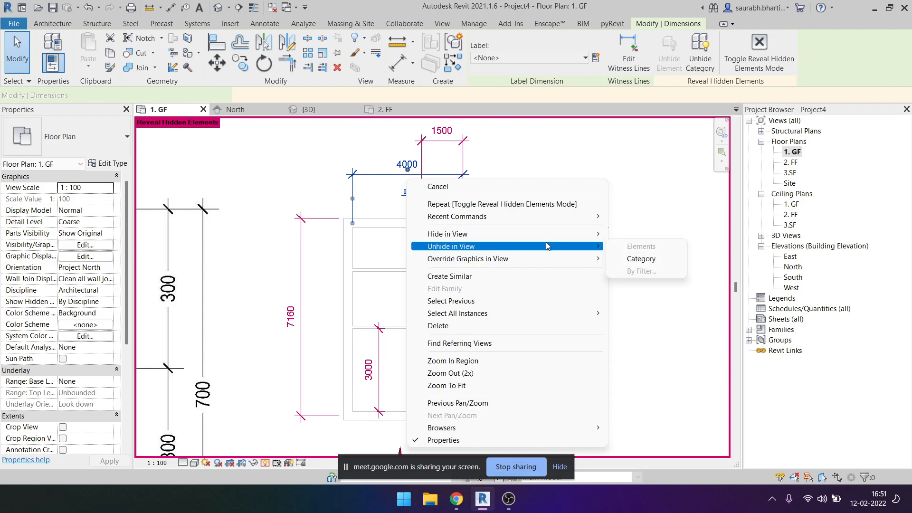
click(642, 261)
click(637, 266)
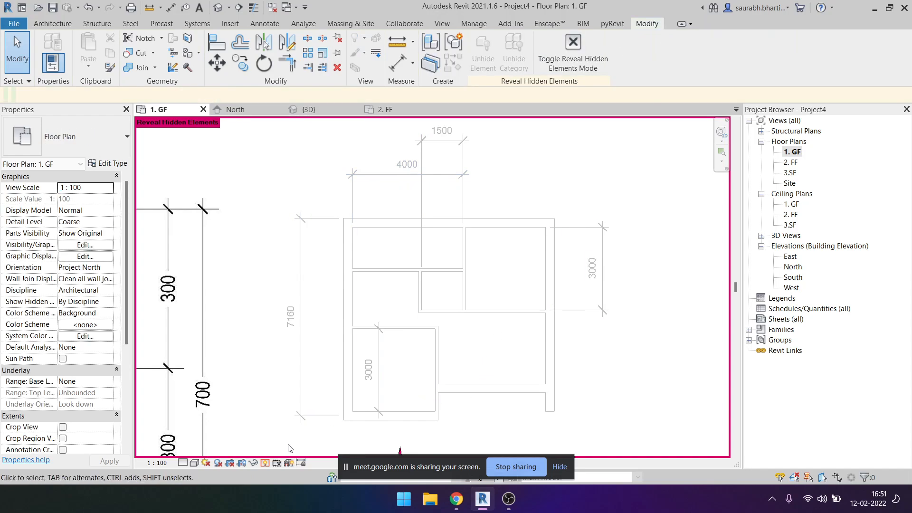
click(264, 463)
scroll(290, 265, down, 2)
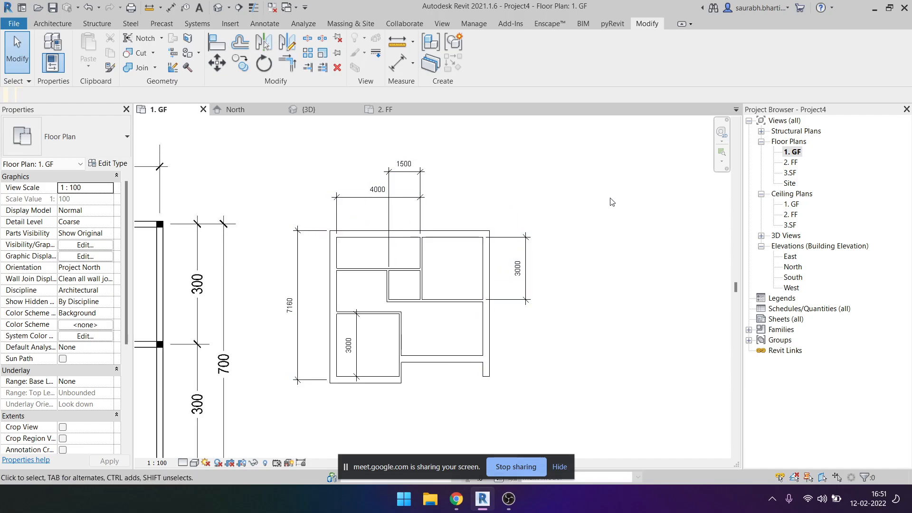
scroll(348, 206, down, 2)
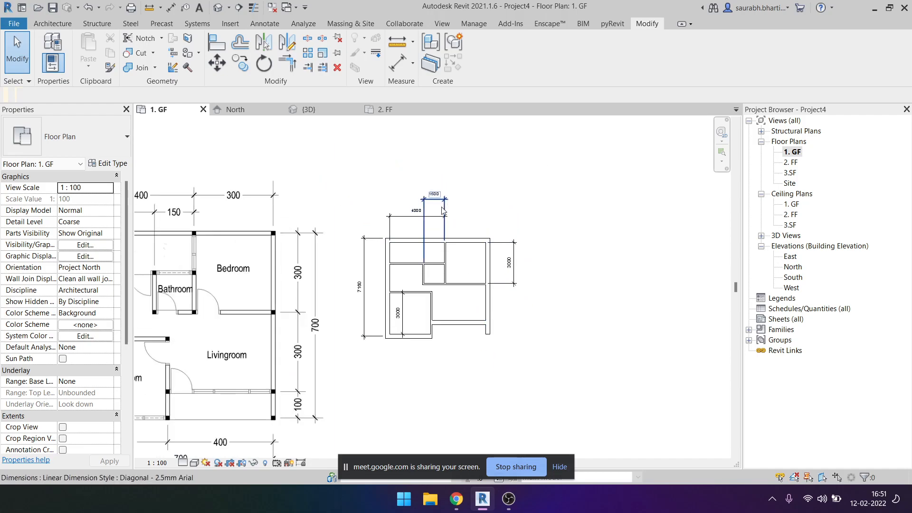
scroll(443, 211, up, 4)
click(383, 222)
scroll(385, 221, up, 1)
click(484, 234)
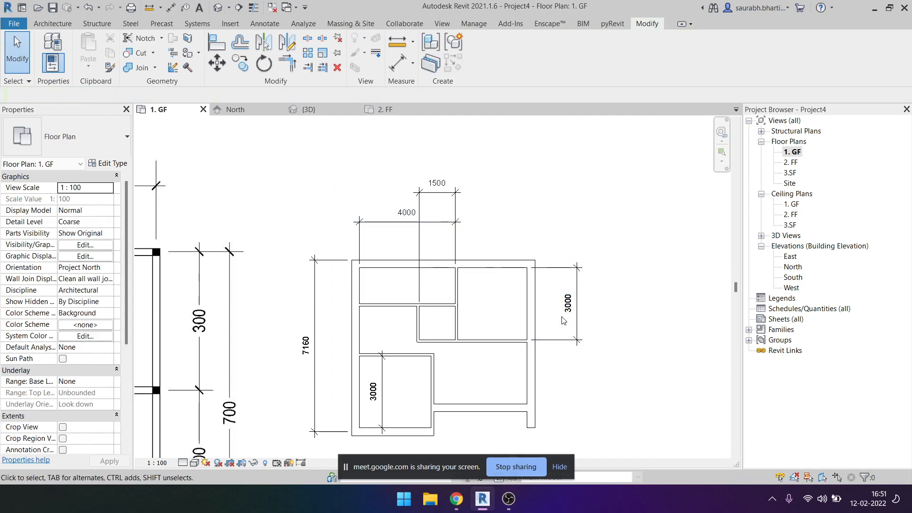
click(441, 223)
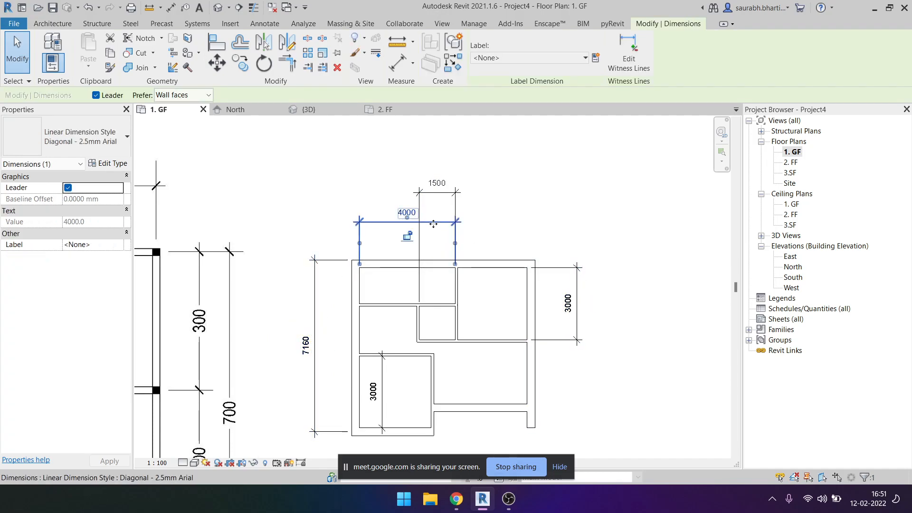
click(337, 194)
scroll(336, 195, down, 1)
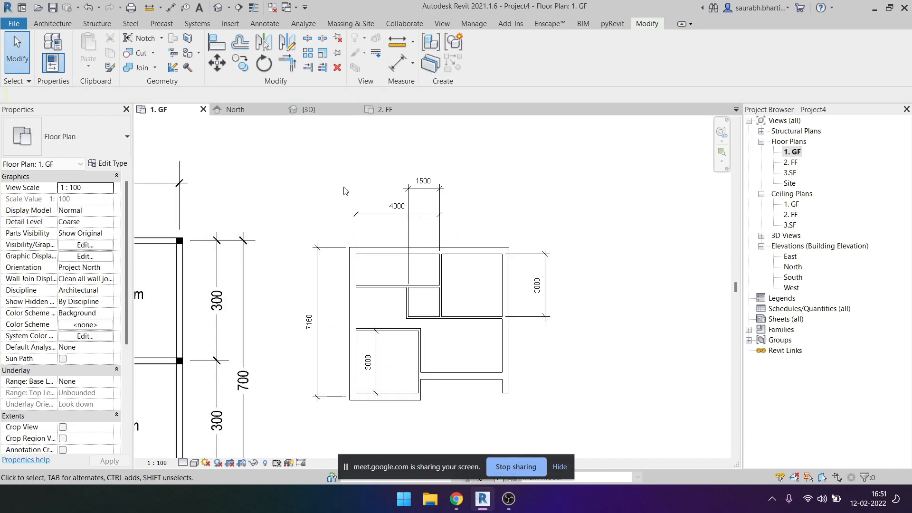
Hide every dimension except the 4000 one as elements in the view, and undo that hiding.
click(331, 256)
ctrl+click(424, 181)
ctrl+click(542, 285)
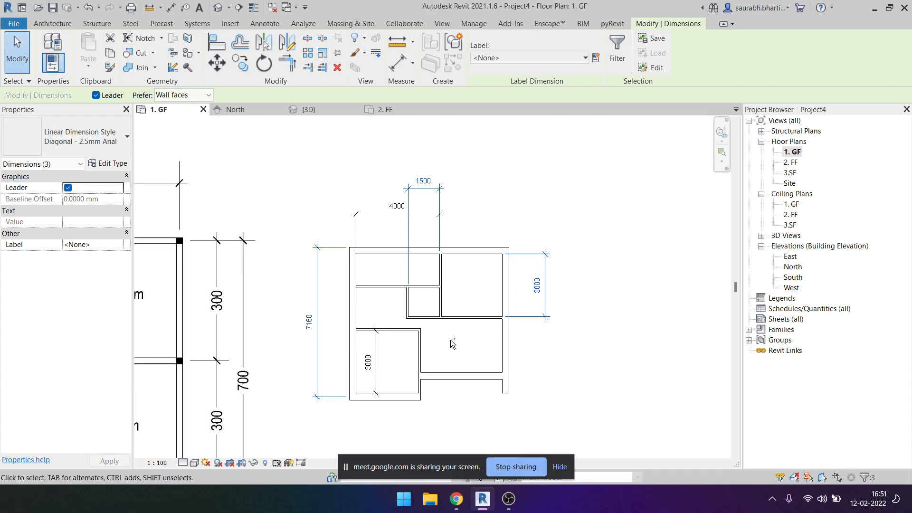
right_click(382, 348)
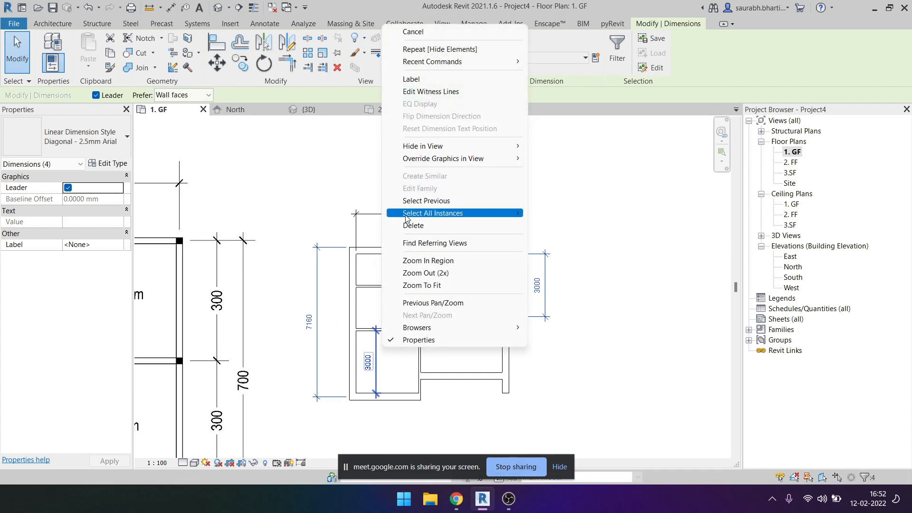
click(561, 146)
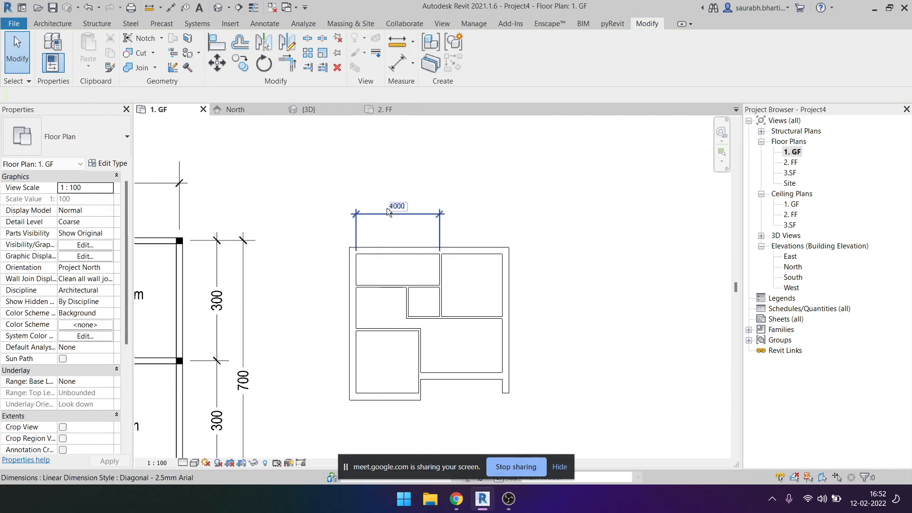
key(ctrl+z)
Select the whole wall plan with its dimensions, uncheck all categories in the selection filter, and apply it.
scroll(466, 224, down, 2)
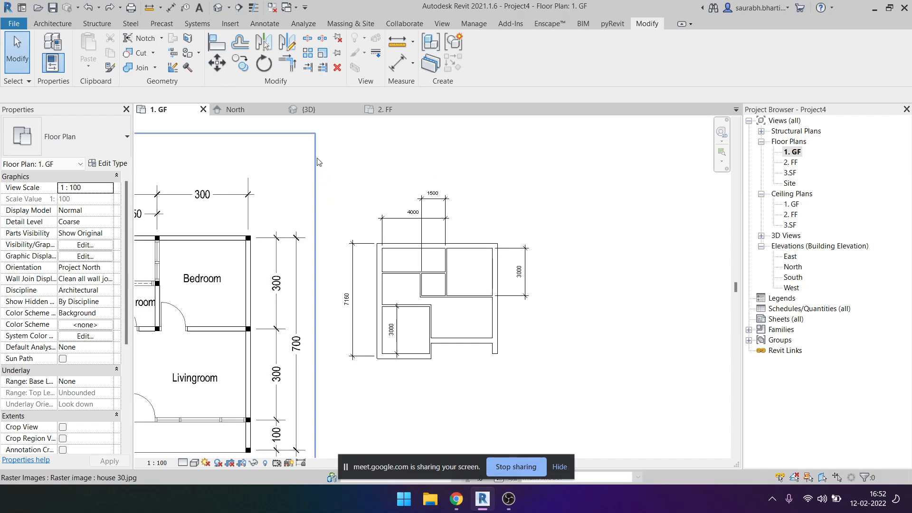
drag(332, 158, 576, 387)
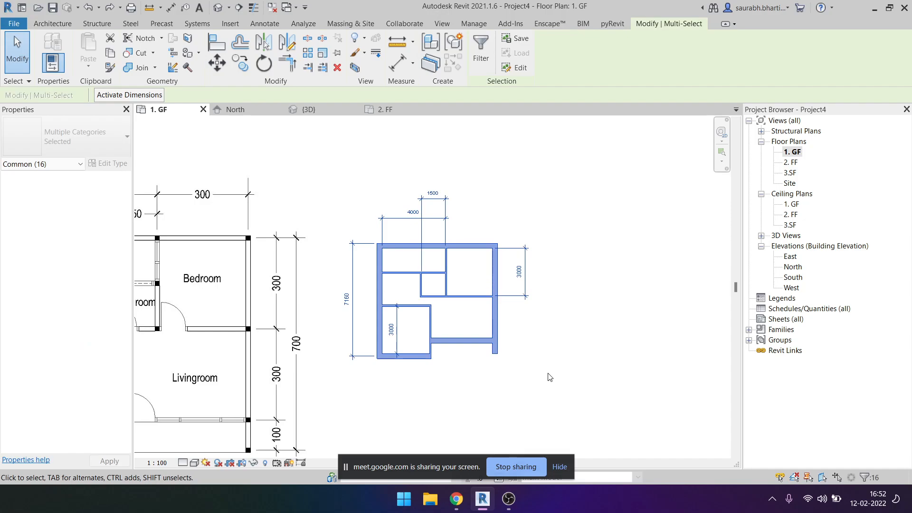
click(483, 54)
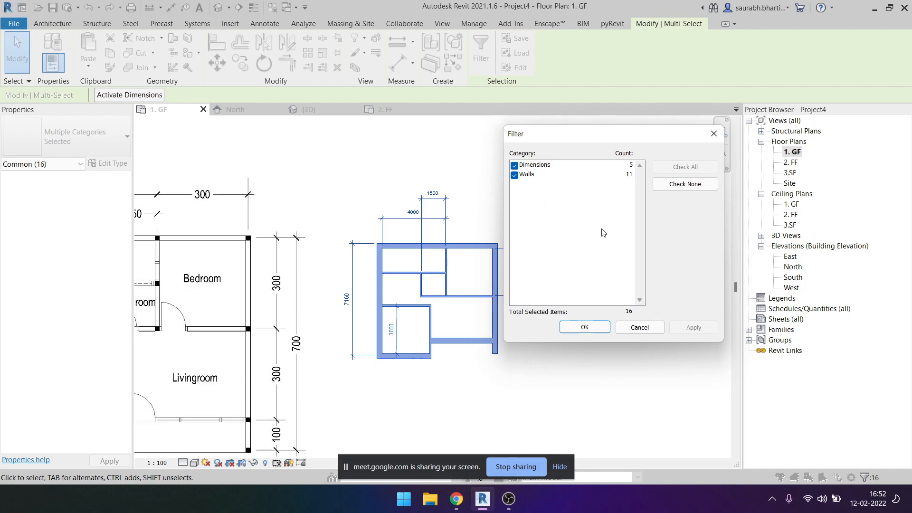
click(673, 186)
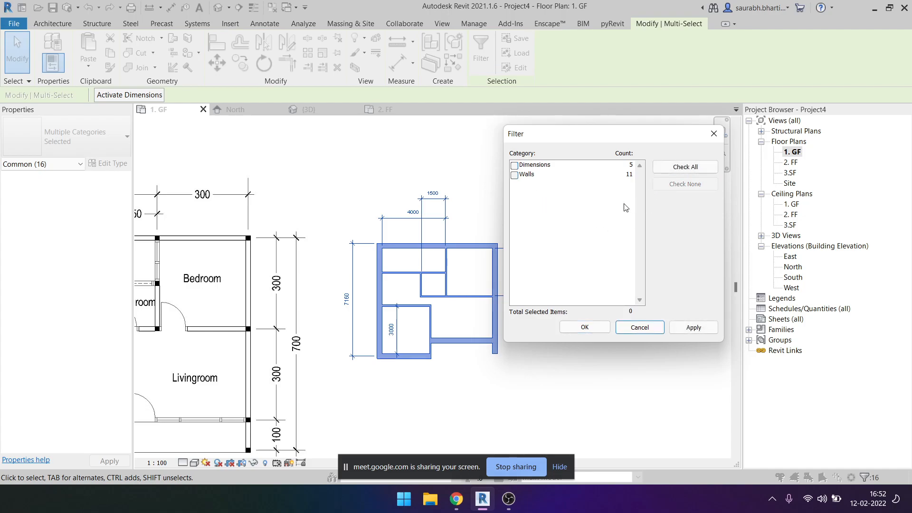
click(516, 166)
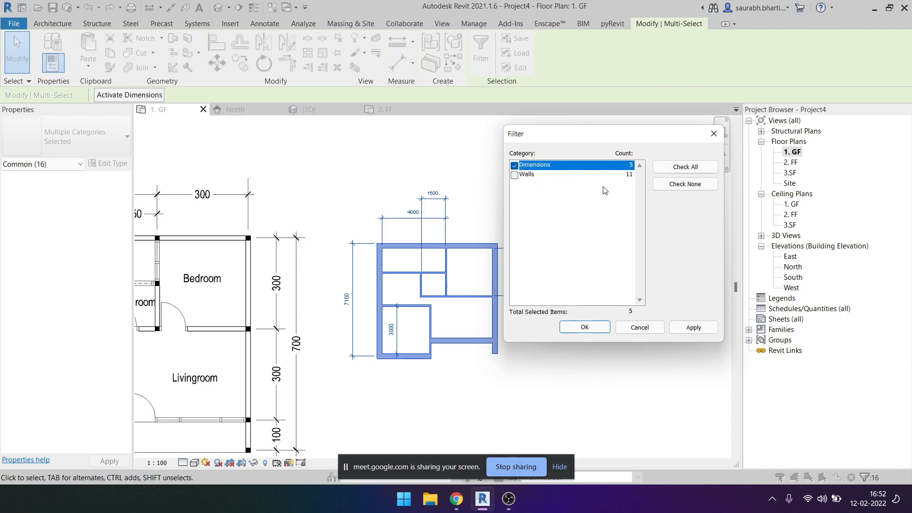
click(516, 167)
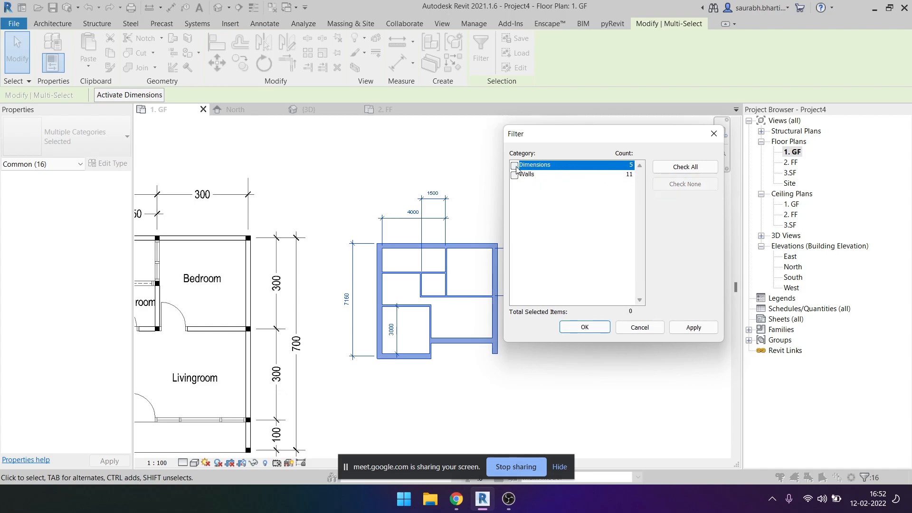
click(694, 327)
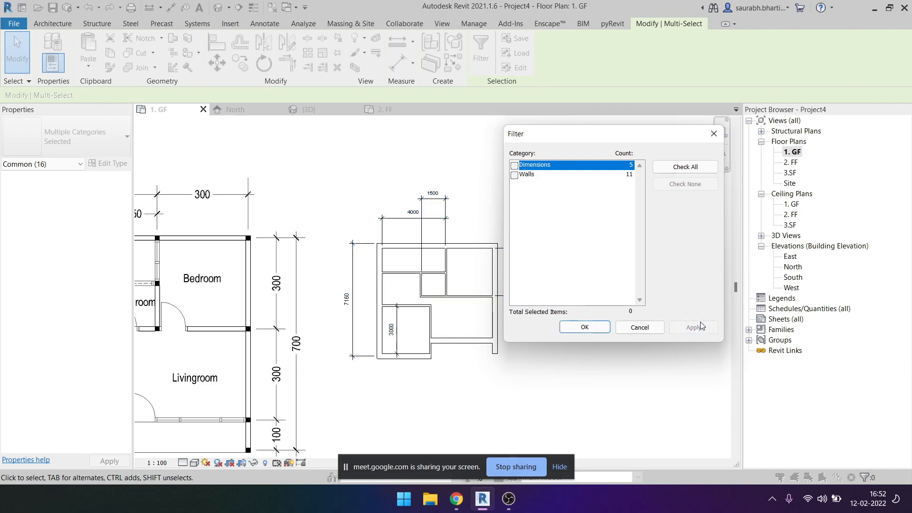
Try the selection filter with only Dimensions and with only Walls checked, applying each.
click(516, 165)
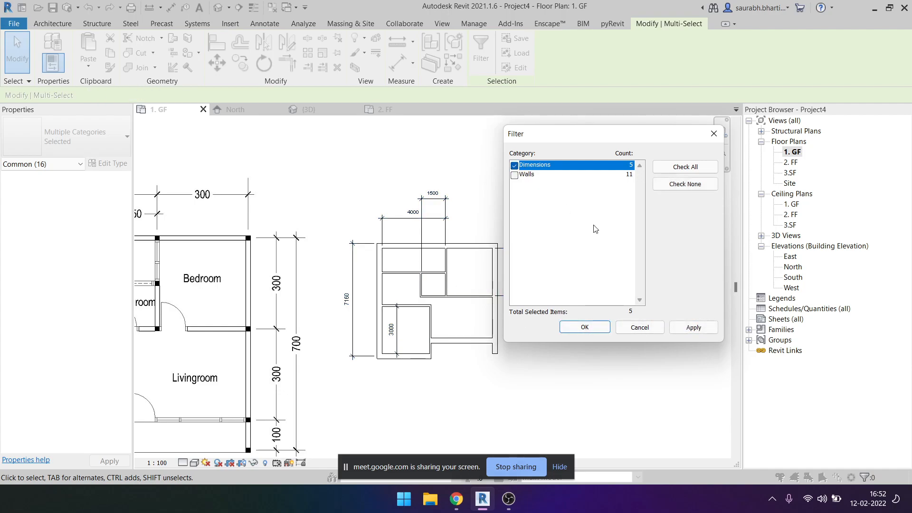
click(708, 333)
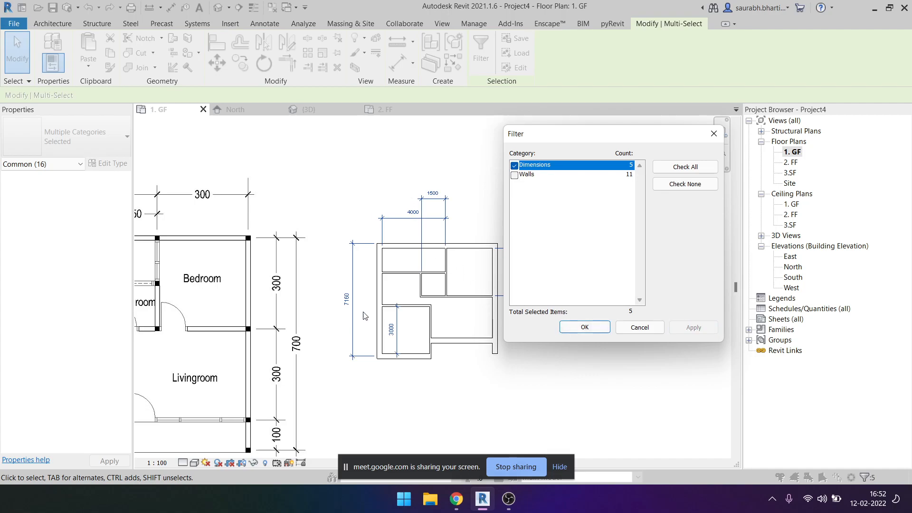
click(515, 165)
click(515, 175)
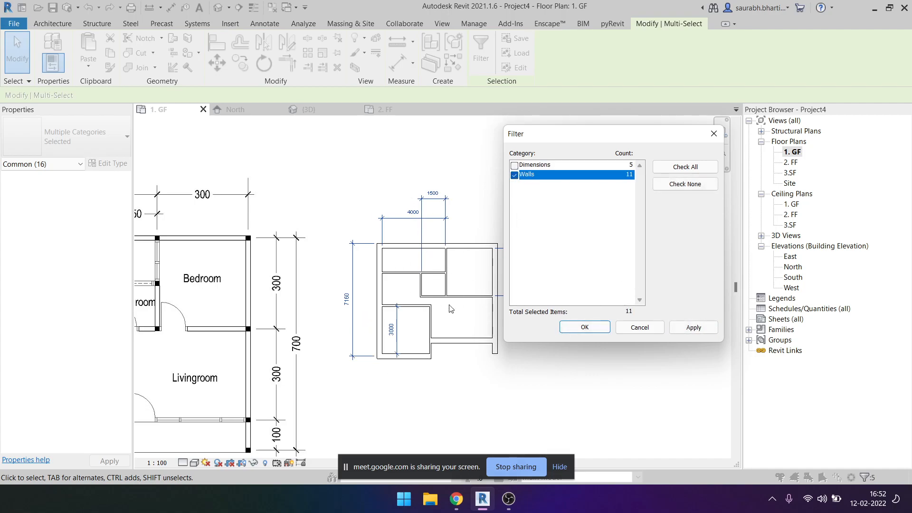
click(677, 329)
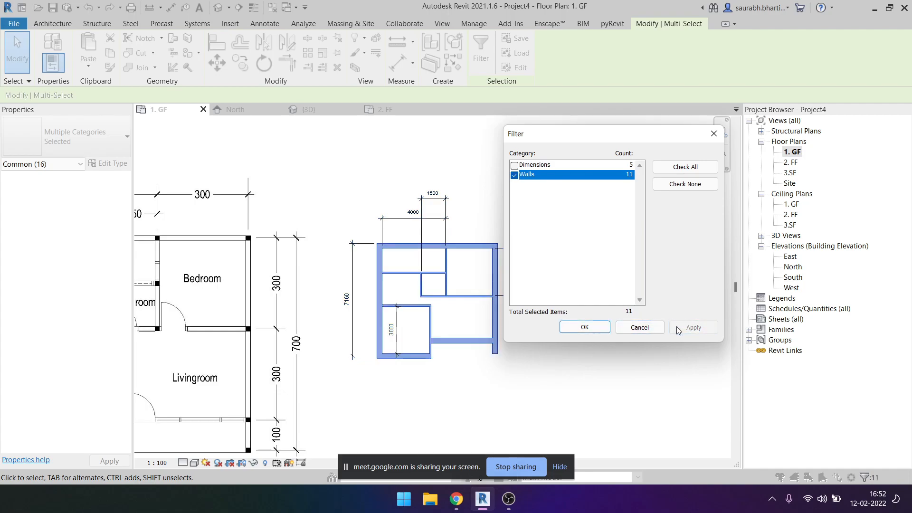
Filter the selection to the Dimensions category only and accept the filter.
click(515, 175)
click(515, 165)
click(686, 328)
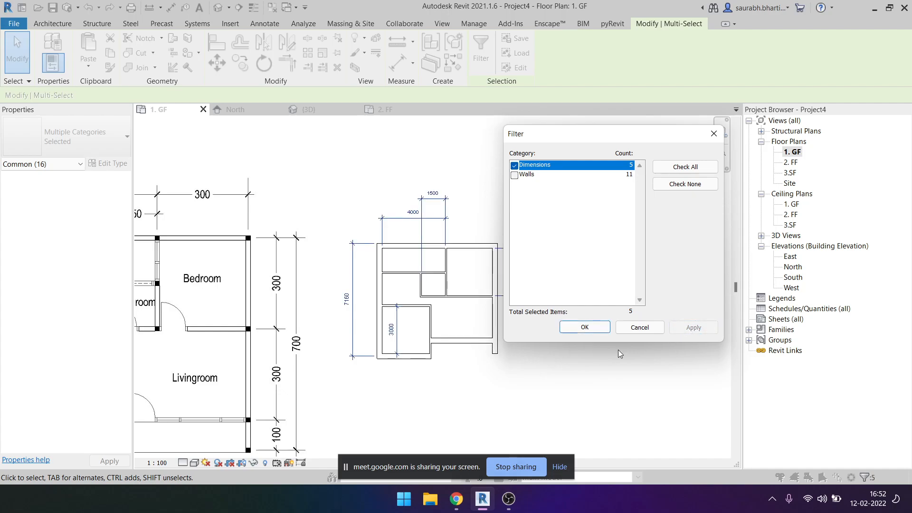
click(575, 333)
scroll(411, 253, up, 2)
scroll(411, 253, up, 1)
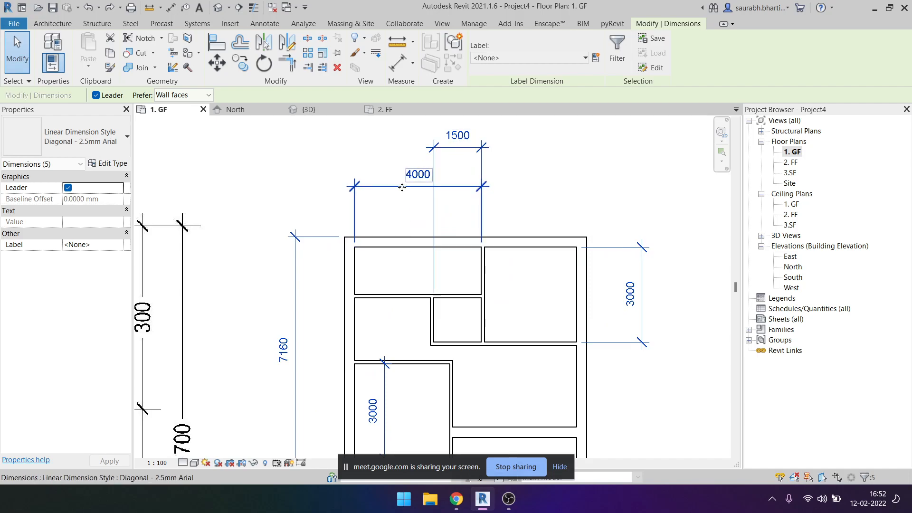
Remove the 4000 dimension from the selection and hide the remaining dimensions by category in the view.
scroll(392, 200, down, 1)
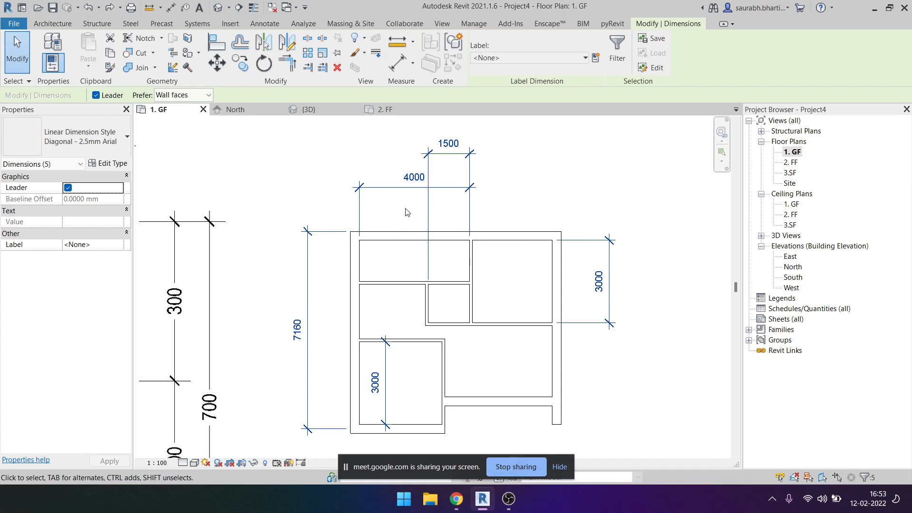
shift+click(394, 189)
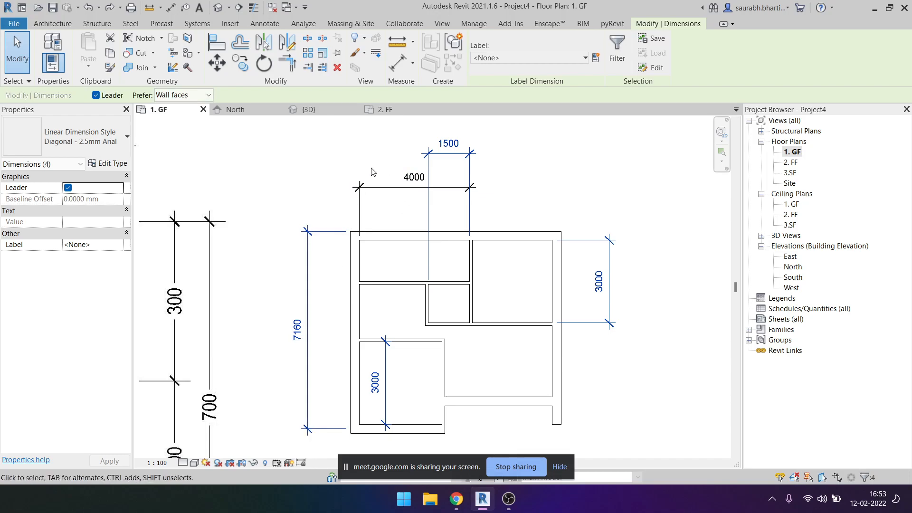
scroll(332, 216, down, 2)
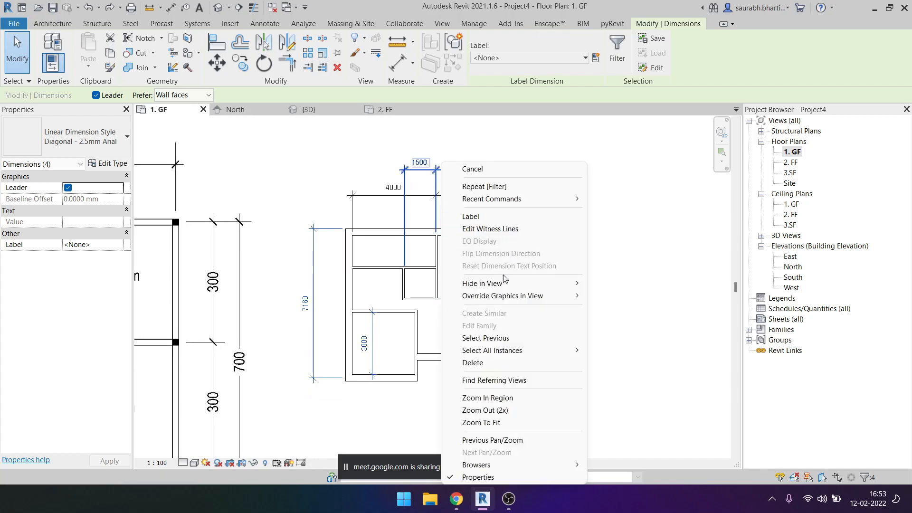
mouse_move(501, 285)
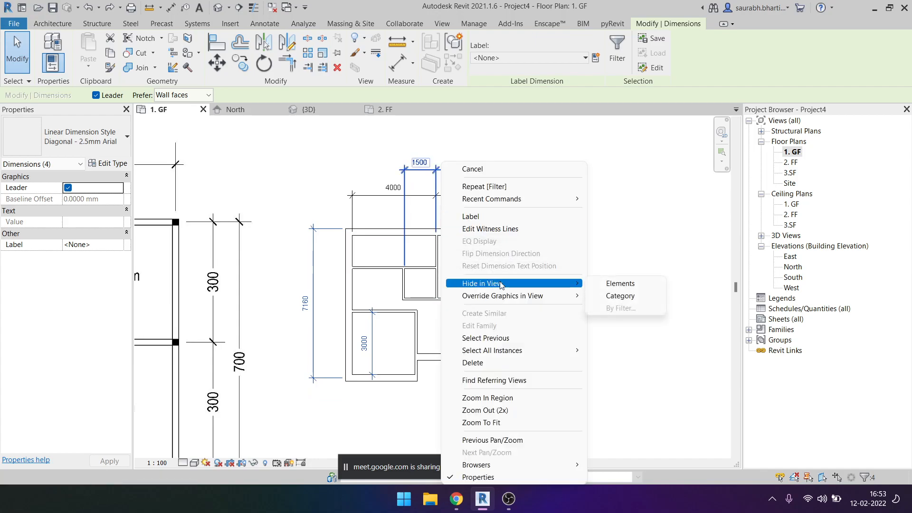
click(606, 298)
click(608, 301)
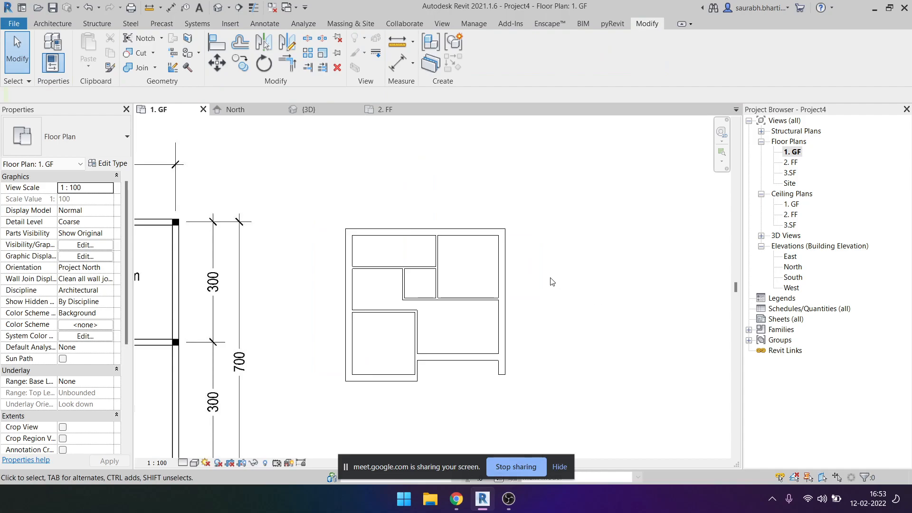
Reselect all dimensions except the 4000 one above the plan and hide them as elements in the view.
click(419, 178)
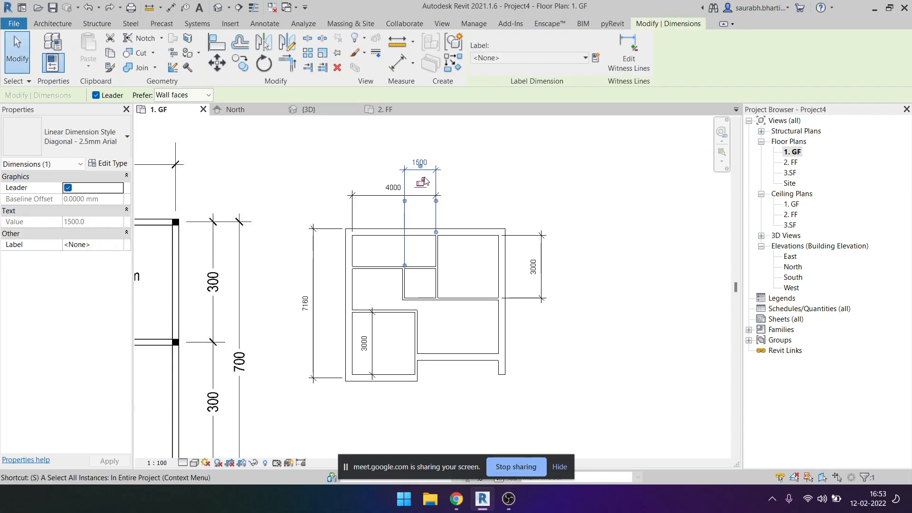
shift+click(386, 195)
right_click(428, 164)
mouse_move(511, 291)
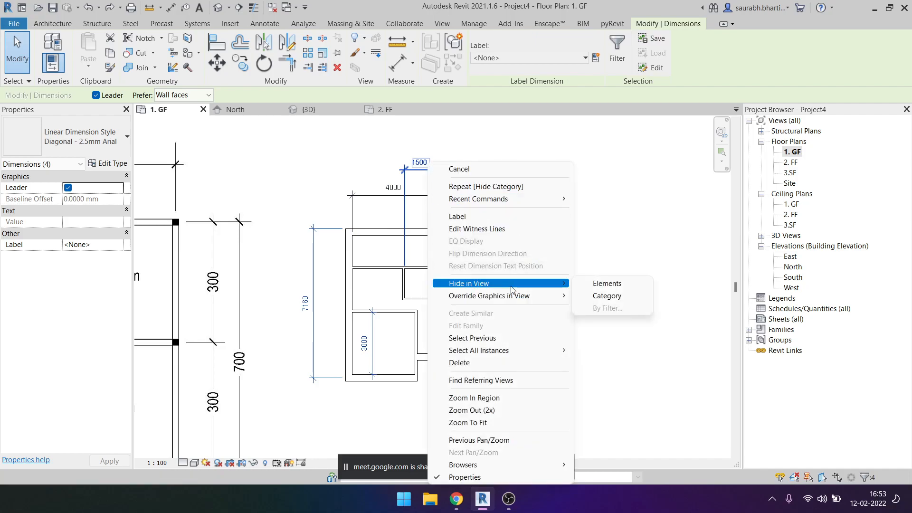
click(607, 284)
click(391, 219)
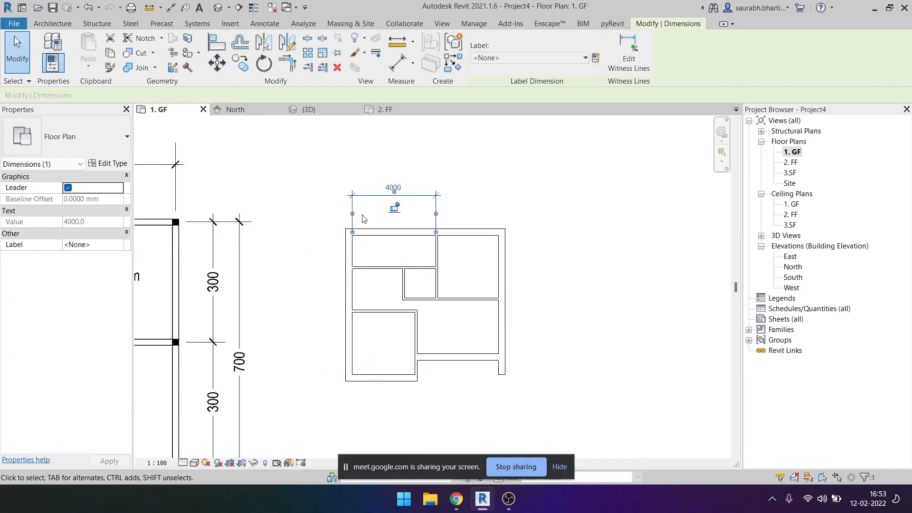
click(487, 209)
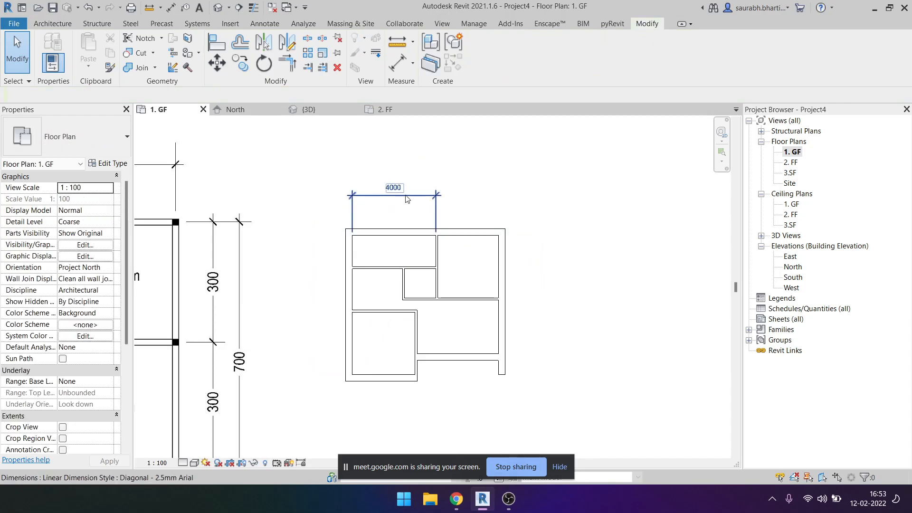
Reveal the hidden elements to inspect the hidden dimensions, and return to the normal view.
click(265, 462)
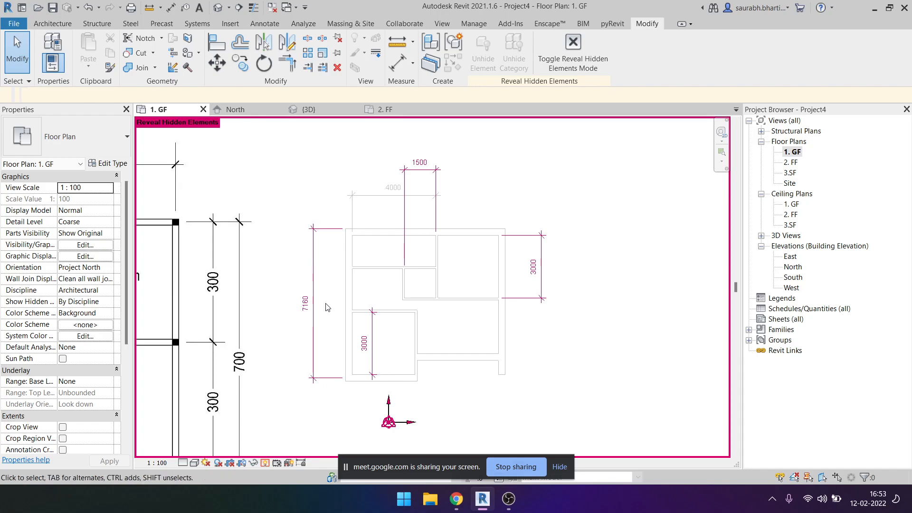
click(266, 463)
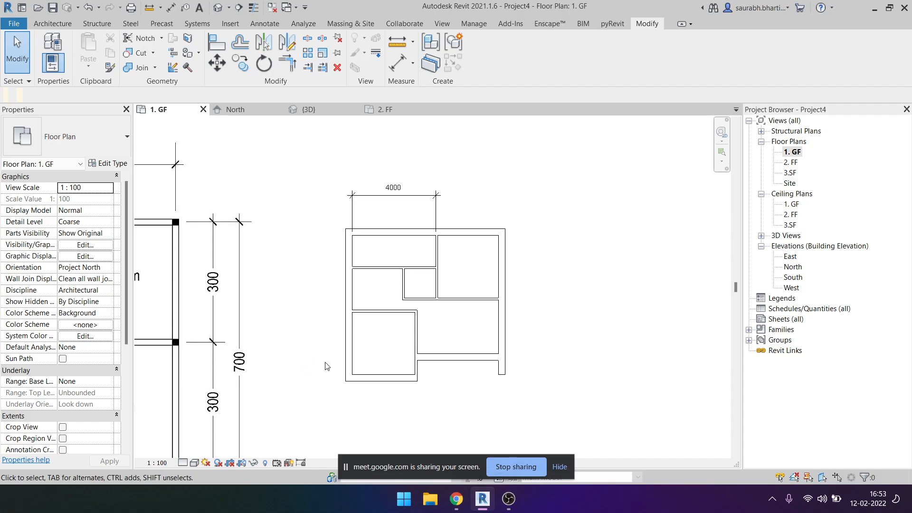
click(385, 206)
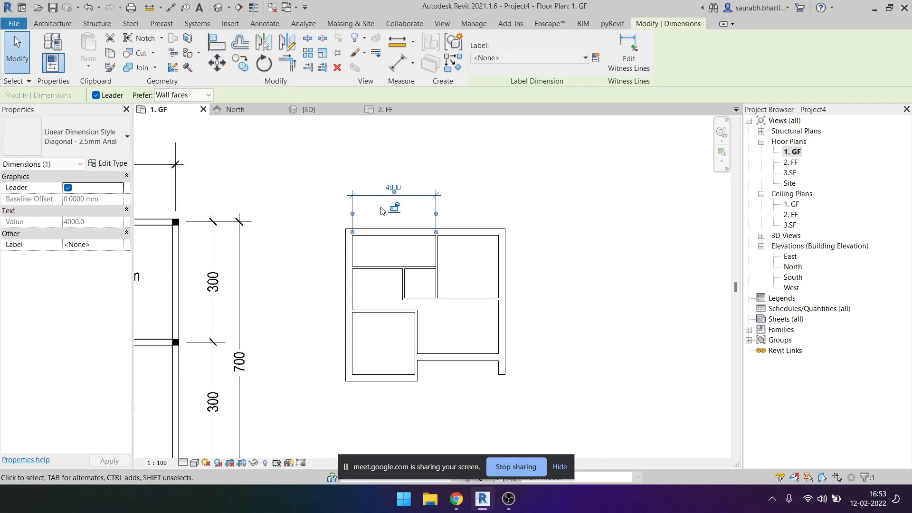
click(418, 178)
Temporarily hide the plan's right-hand vertical Generic - 320mm outer wall in the view.
scroll(472, 258, up, 1)
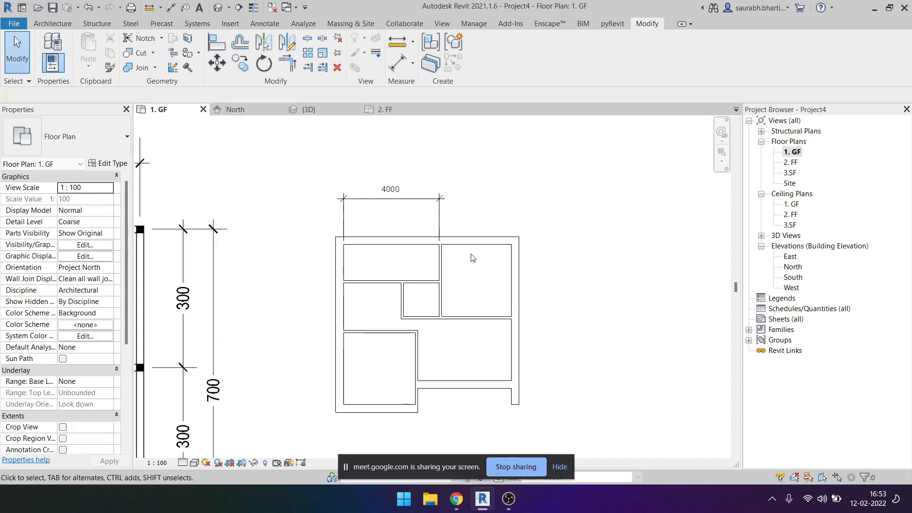
click(515, 299)
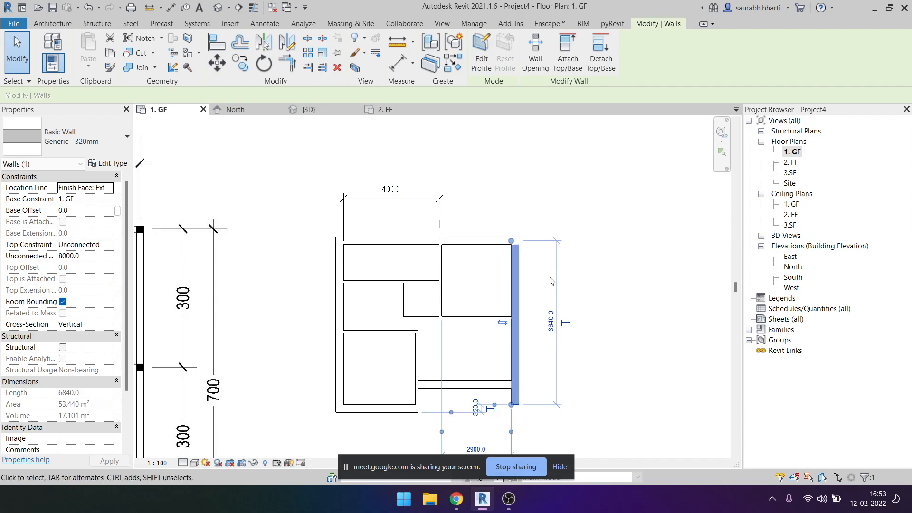
click(576, 306)
click(516, 272)
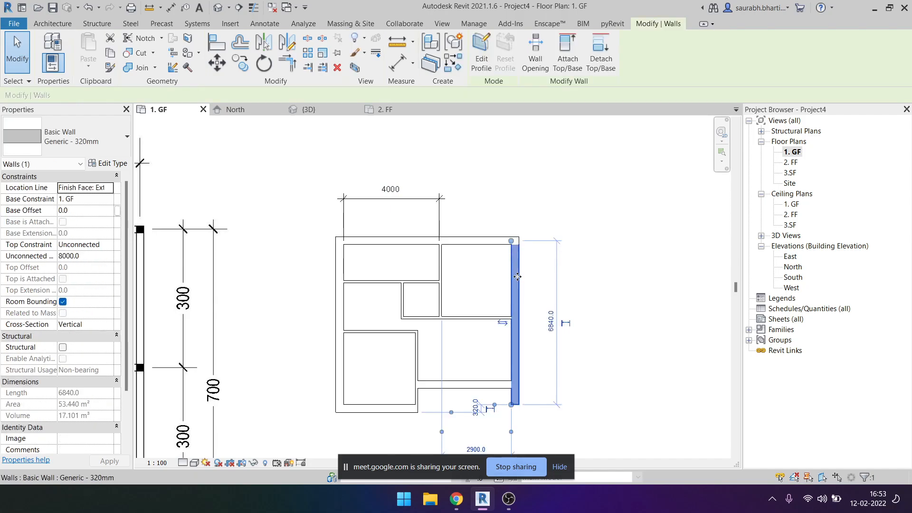
key(h)
key(h)
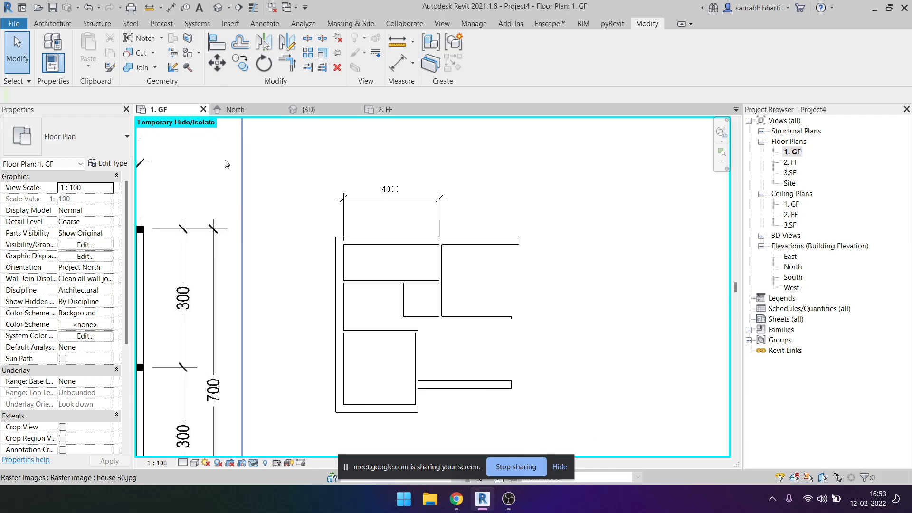
Reveal the hidden elements to inspect the temporarily hidden outer wall, return to the normal view, and reset the temporary hide.
click(264, 463)
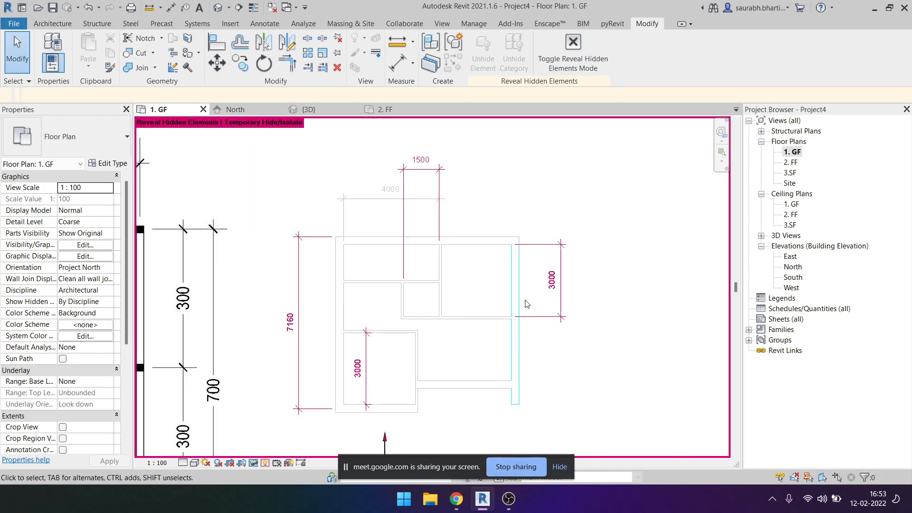
click(264, 463)
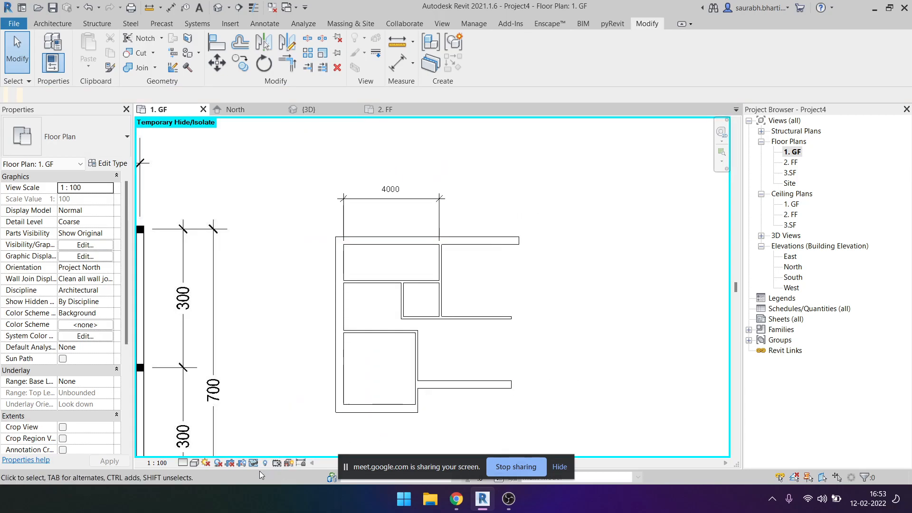
drag(461, 169, 604, 415)
key(h)
key(r)
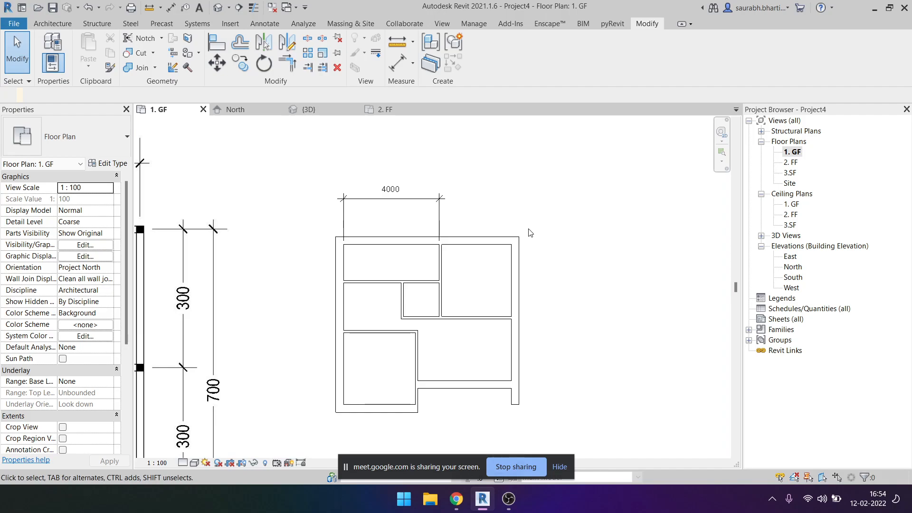
Temporarily hide the plan's right-hand vertical Generic - 320mm outer wall again, and restore it by resetting the temporary hide.
click(518, 287)
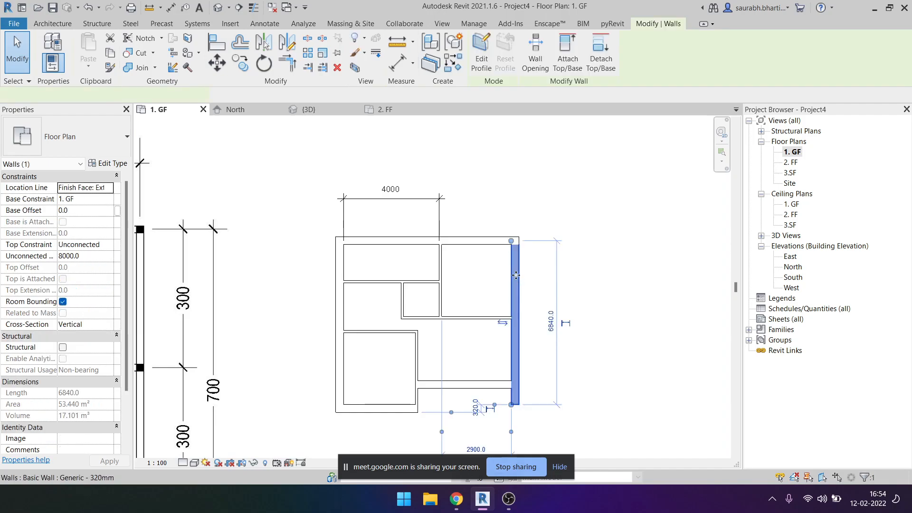
key(h)
key(h)
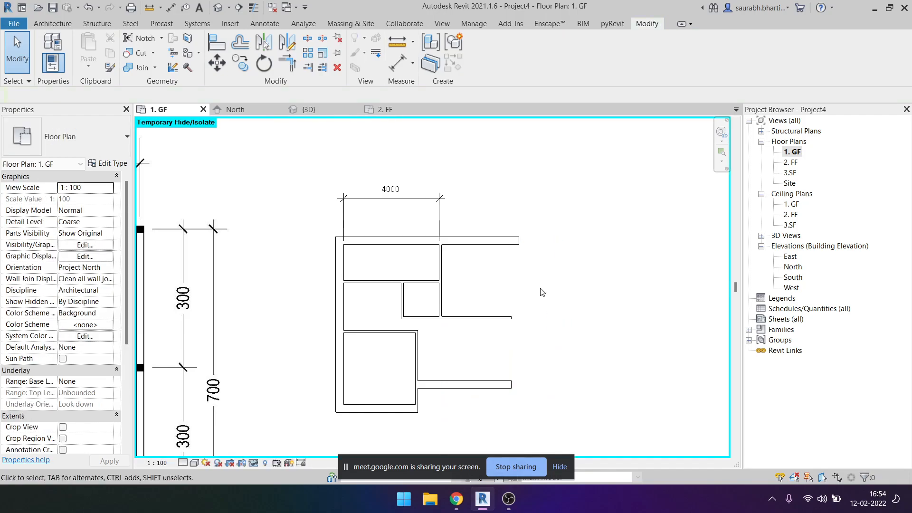
key(h)
drag(492, 196, 562, 412)
key(h)
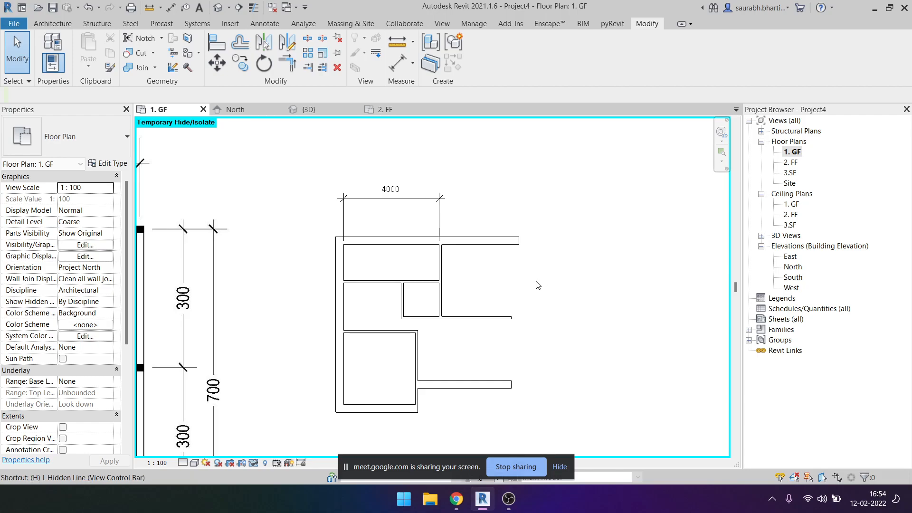
key(r)
Start placing a door and choose the M_Single-Flush 0762 x 2032mm type.
scroll(525, 285, down, 2)
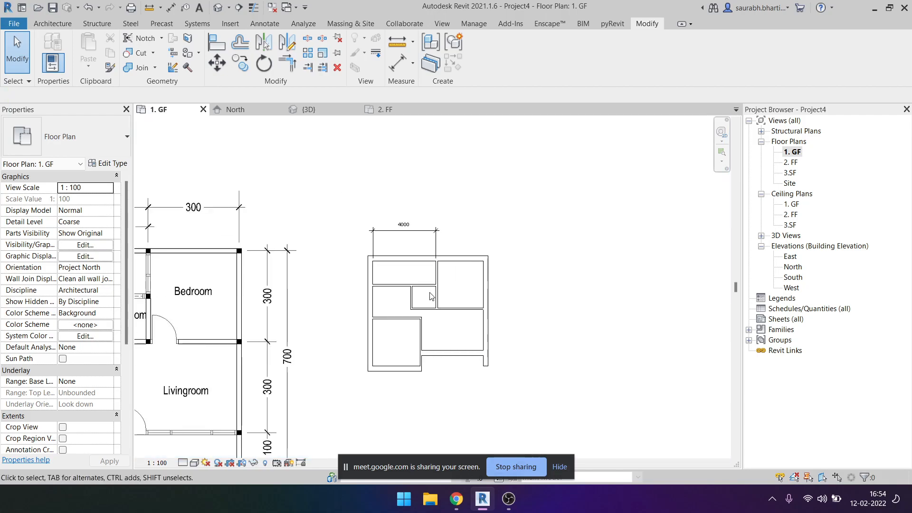
scroll(478, 301, down, 1)
middle_drag(532, 278, 581, 273)
middle_drag(366, 316, 493, 312)
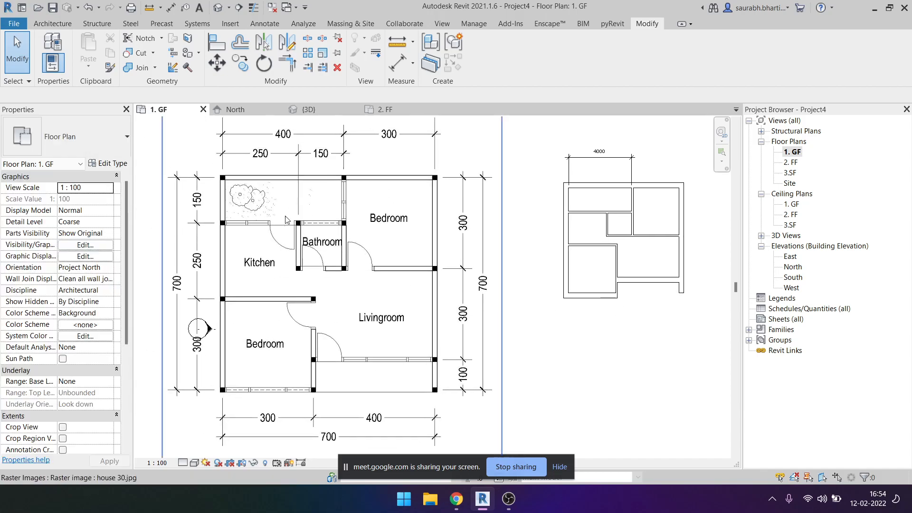
scroll(383, 230, up, 2)
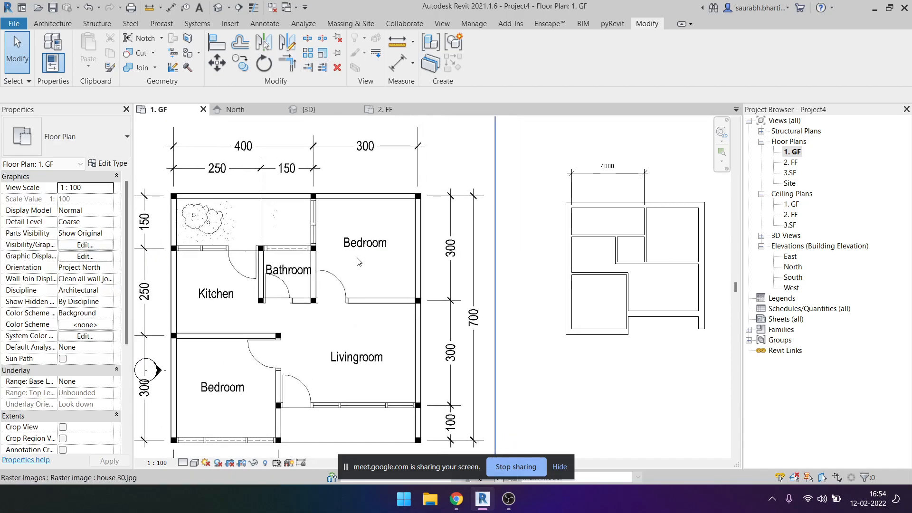
click(52, 24)
click(76, 48)
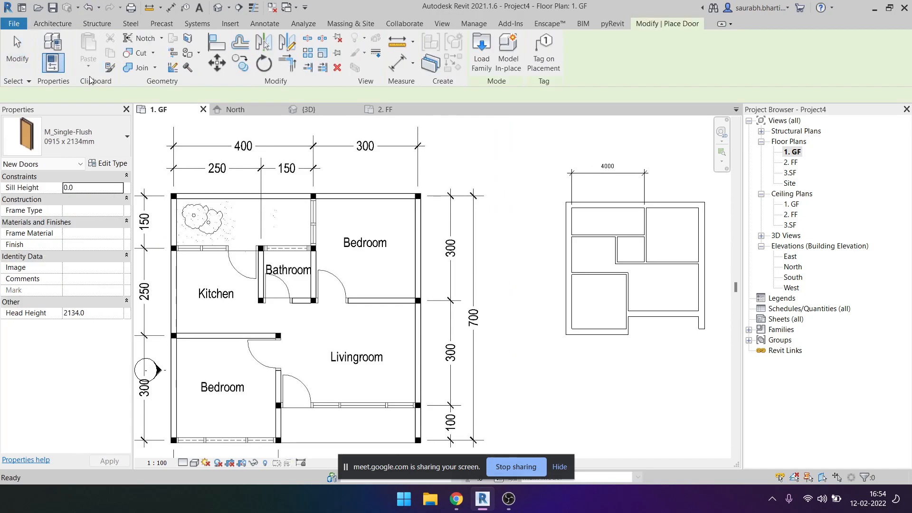
click(89, 151)
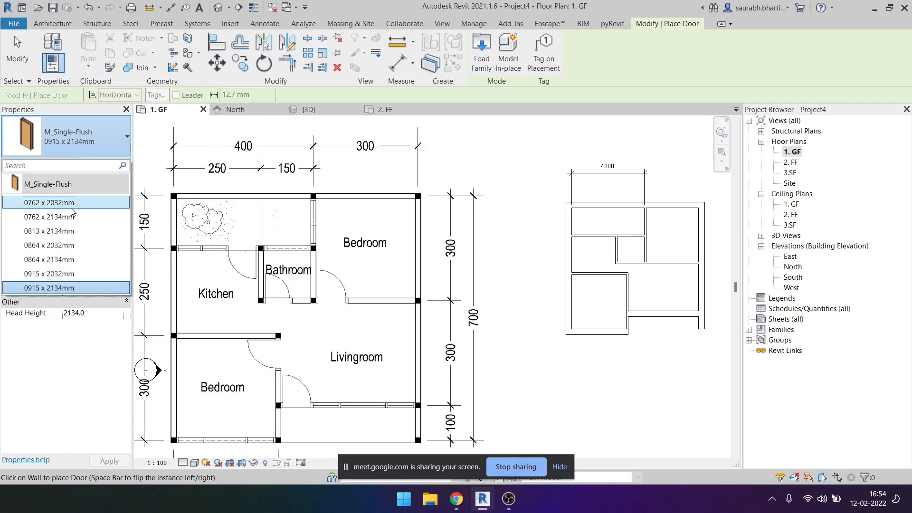
click(86, 148)
click(104, 124)
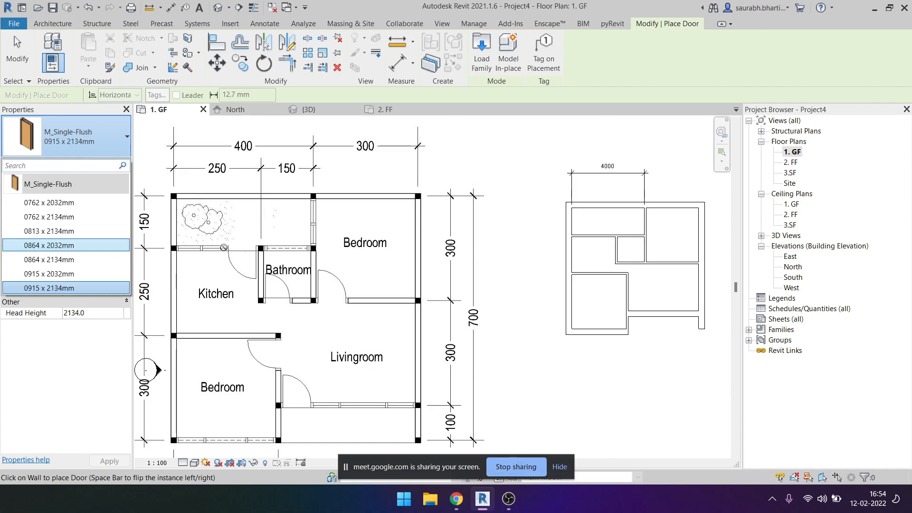
click(97, 204)
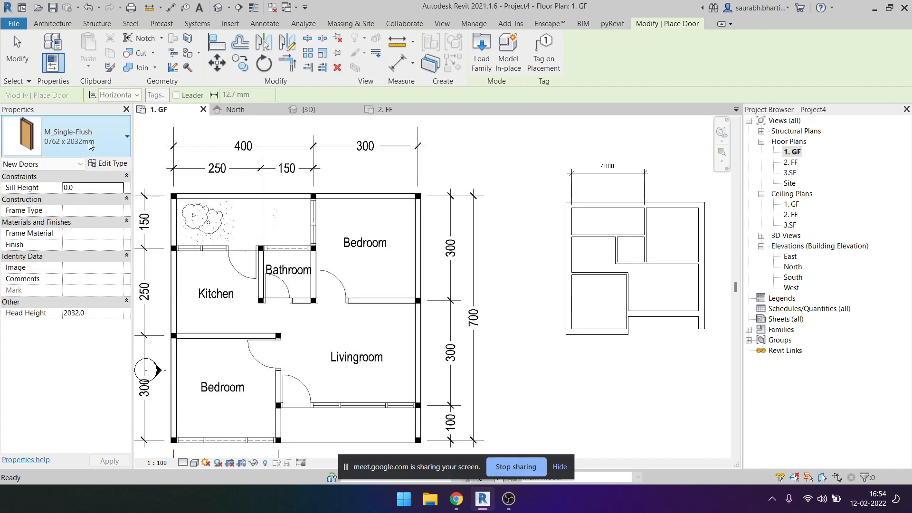
Duplicate the door type as 800 x 2032mm and set its width to 800 mm.
click(113, 166)
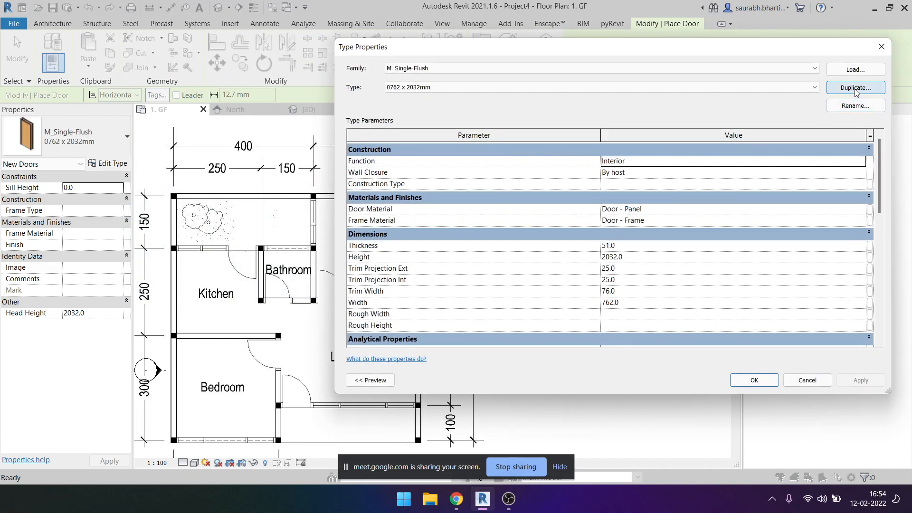
click(856, 88)
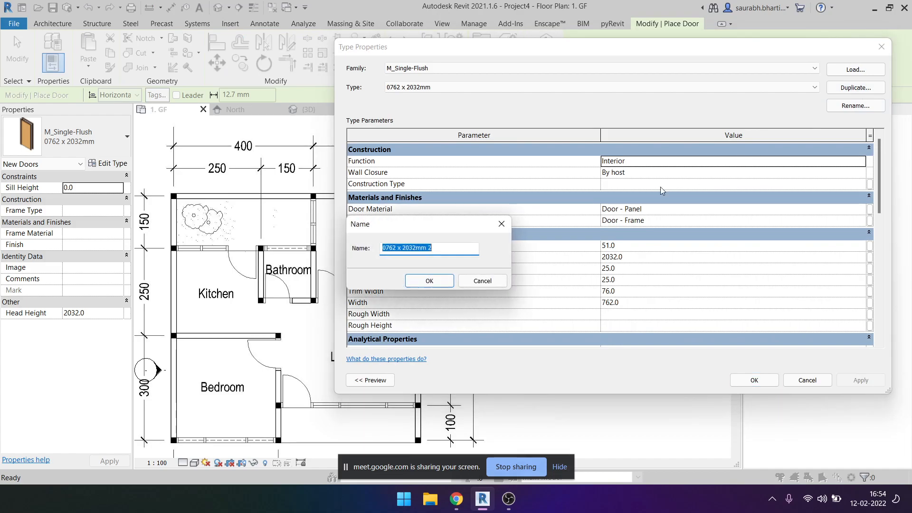
click(401, 249)
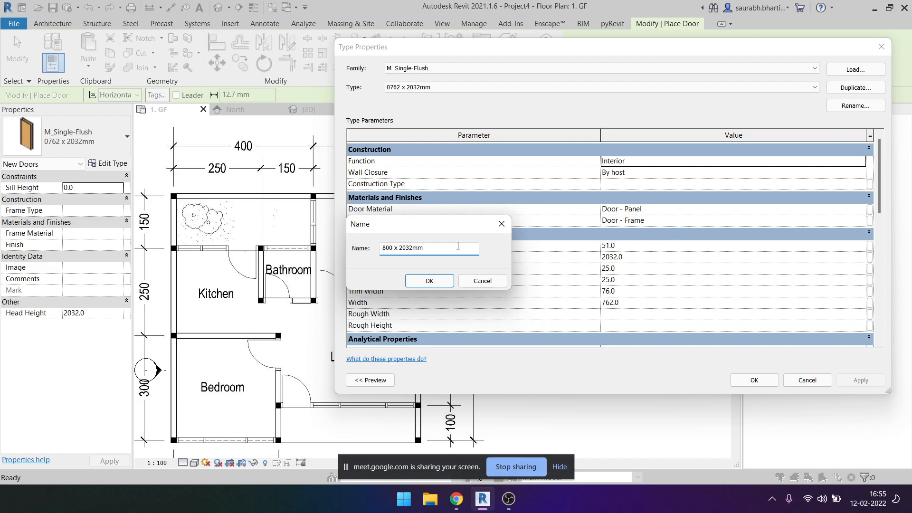
click(429, 281)
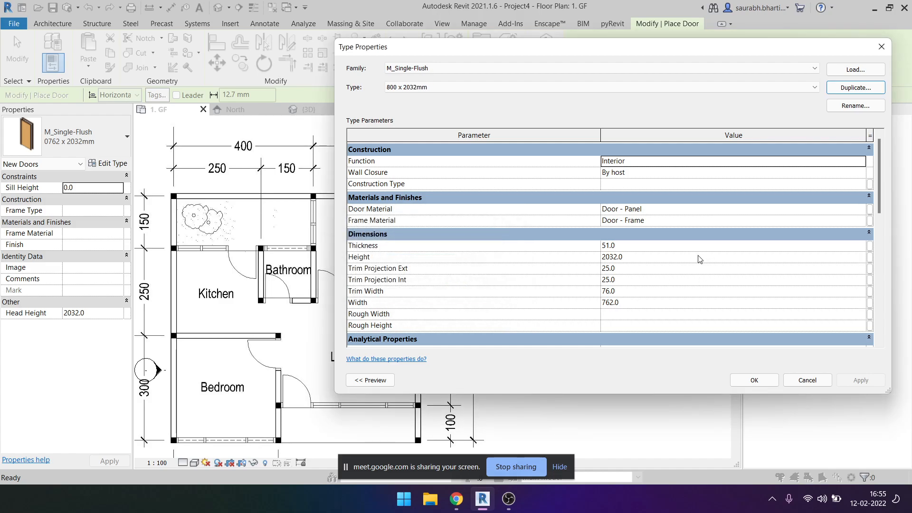
click(679, 305)
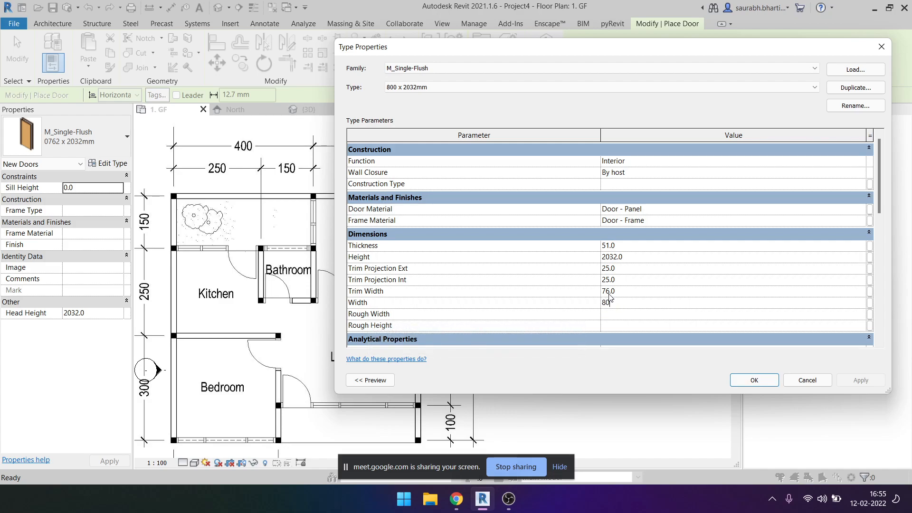
click(755, 380)
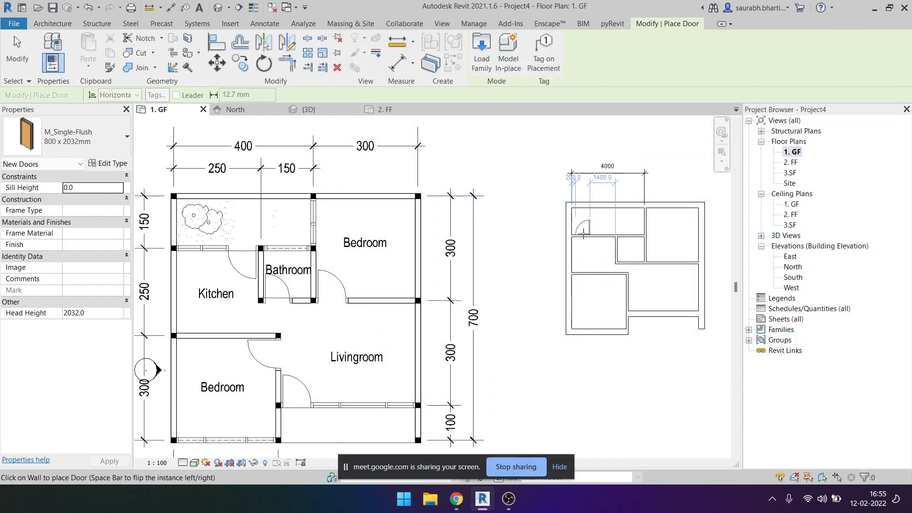
Place the 800 x 2032mm door in the kitchen's upper wall, about 100 mm from the bathroom wall, swinging into the kitchen.
scroll(600, 242, up, 3)
scroll(600, 242, up, 1)
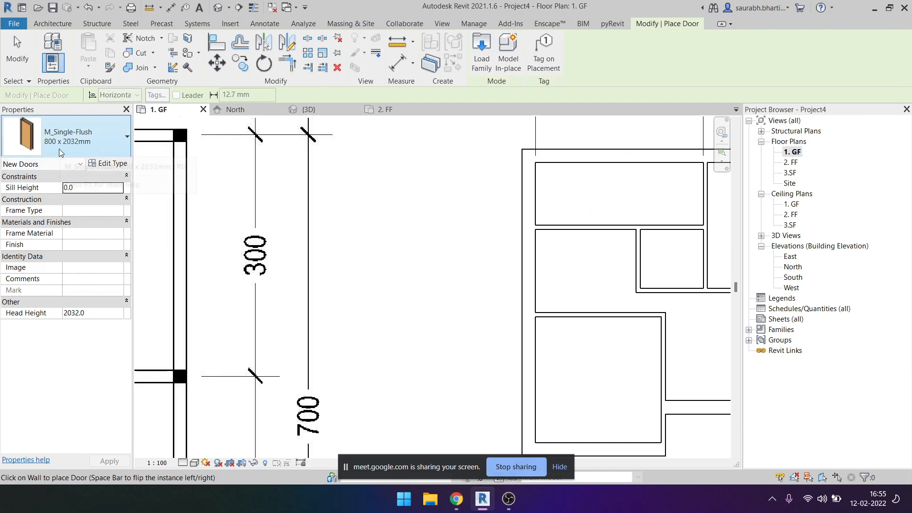
scroll(449, 271, down, 2)
scroll(547, 262, down, 4)
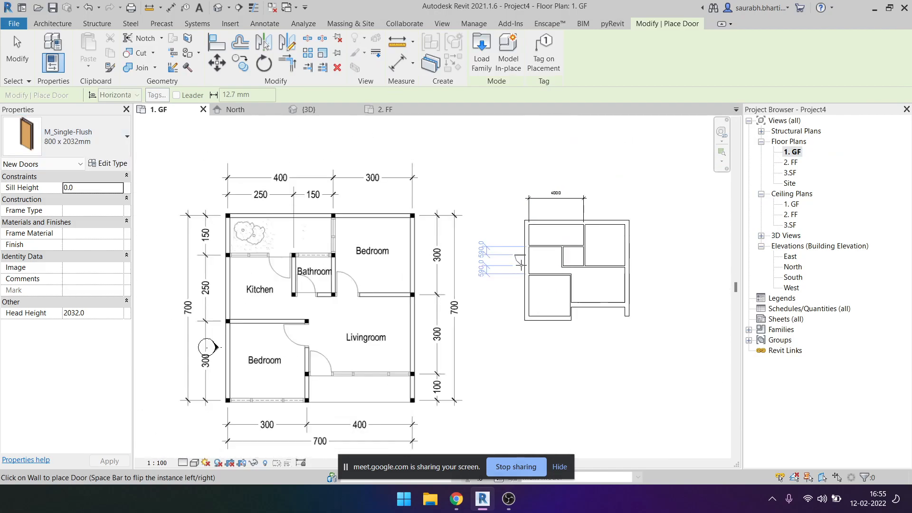
scroll(503, 256, up, 3)
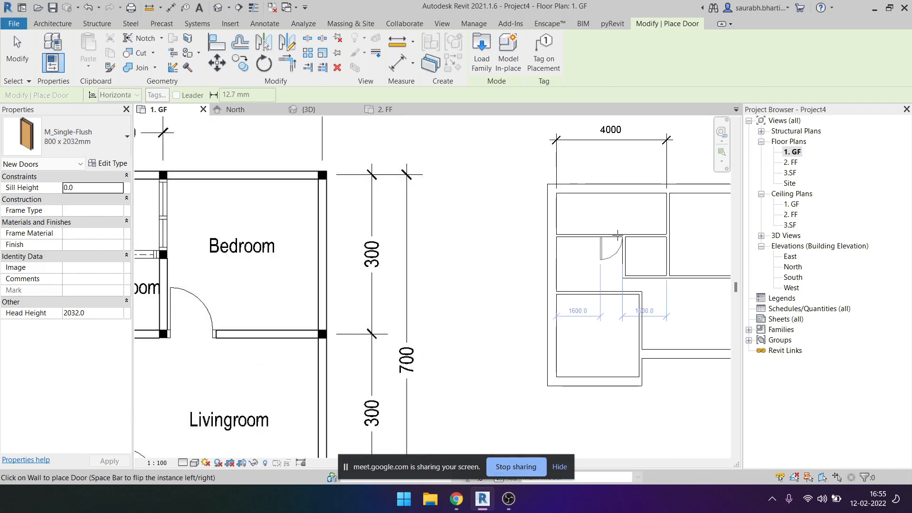
scroll(612, 240, up, 3)
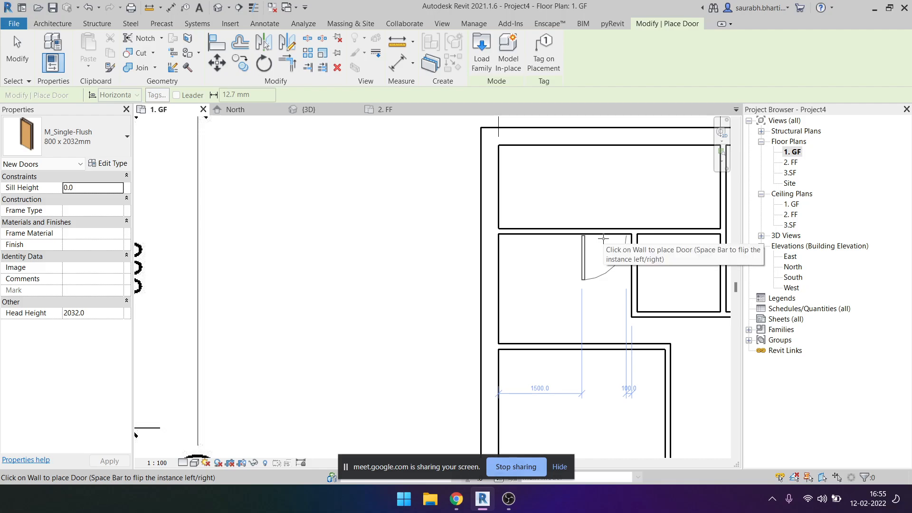
click(605, 236)
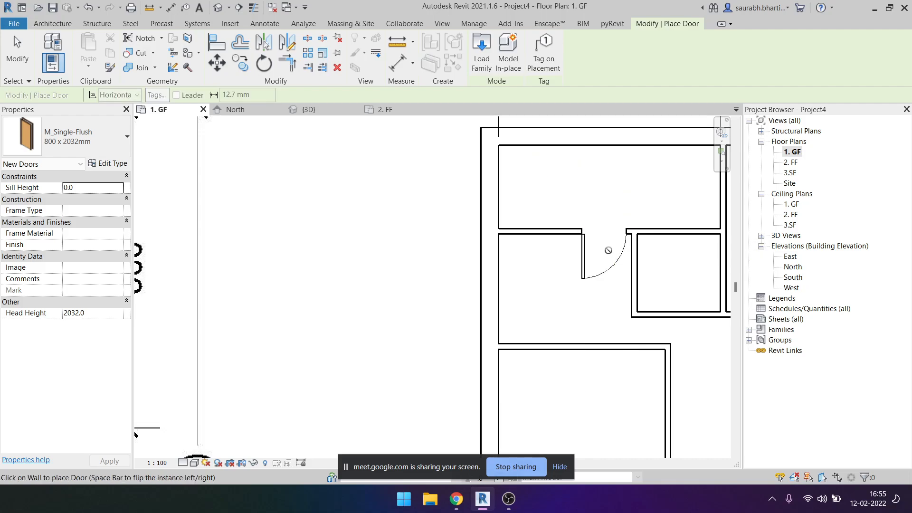
key(Escape)
key(Escape)
Flip the kitchen door so its leaf hinges beside the bathroom wall and swings into the kitchen, matching the reference plan.
scroll(186, 298, down, 5)
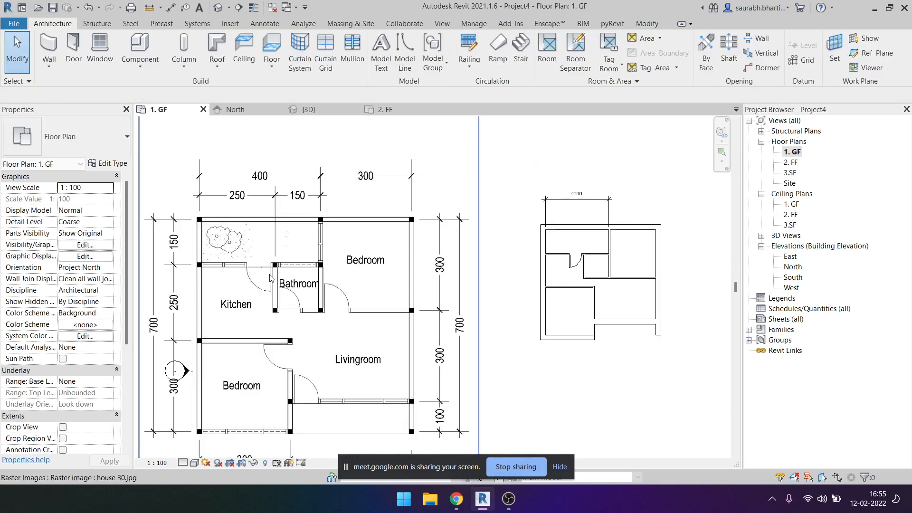
scroll(570, 260, up, 2)
click(569, 258)
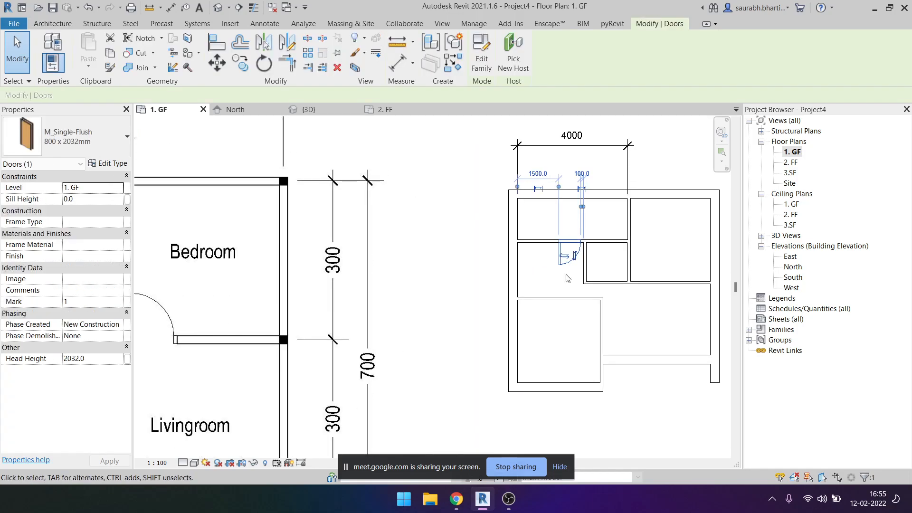
key(space)
key(space)
key(space)
key(space)
key(space)
key(space)
key(space)
key(space)
key(space)
key(Escape)
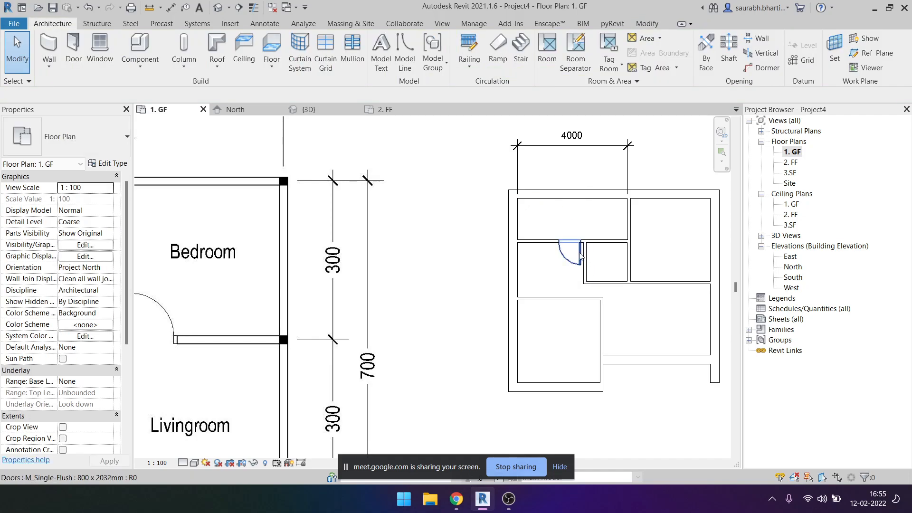
Add an aligned dimension between the kitchen door's hinge side and the adjacent bathroom wall, placed above the door.
scroll(411, 283, down, 3)
scroll(302, 278, up, 4)
middle_drag(522, 263, 411, 295)
scroll(556, 274, up, 5)
scroll(544, 259, up, 2)
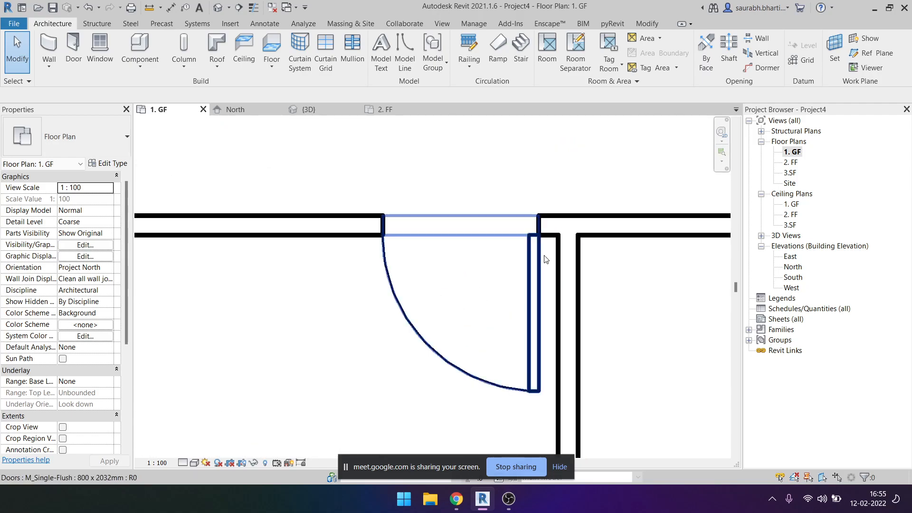
key(d)
key(i)
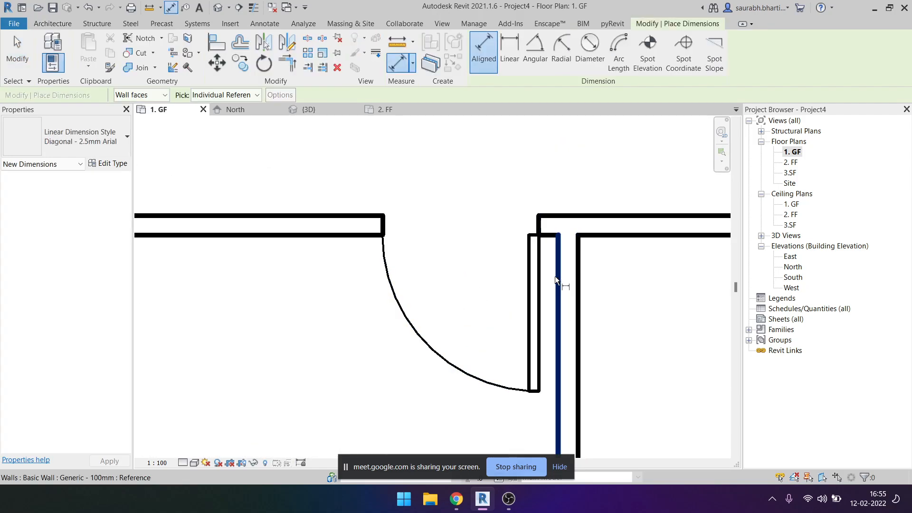
click(557, 280)
click(534, 282)
scroll(526, 210, down, 3)
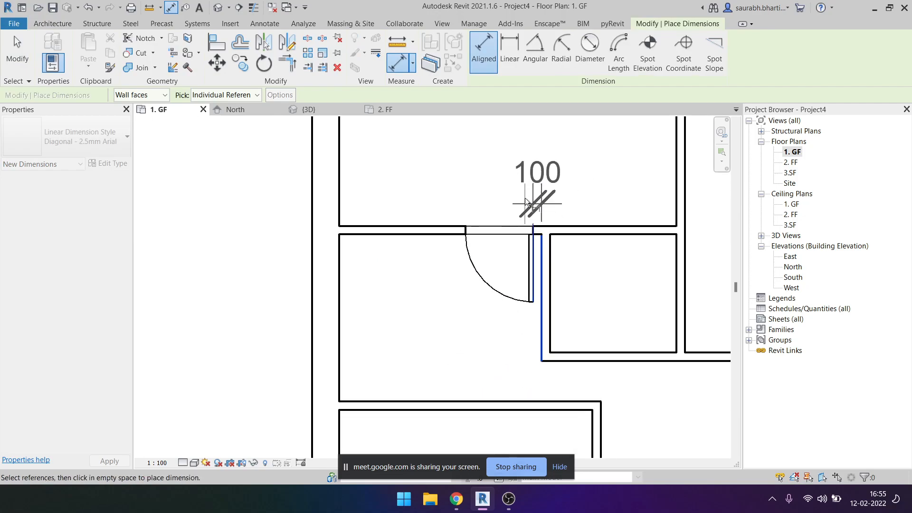
click(526, 160)
key(Escape)
key(Escape)
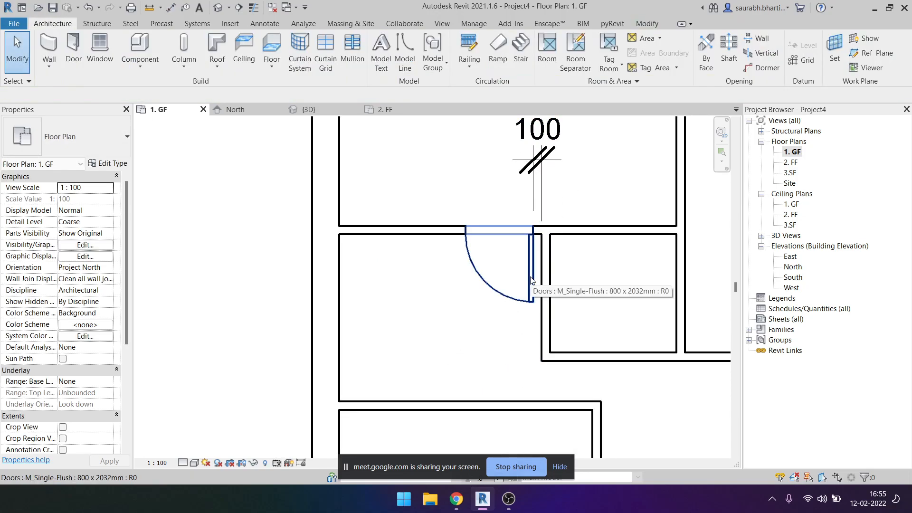
Delete the aligned dimension between the kitchen door and the bathroom wall.
click(531, 280)
key(Escape)
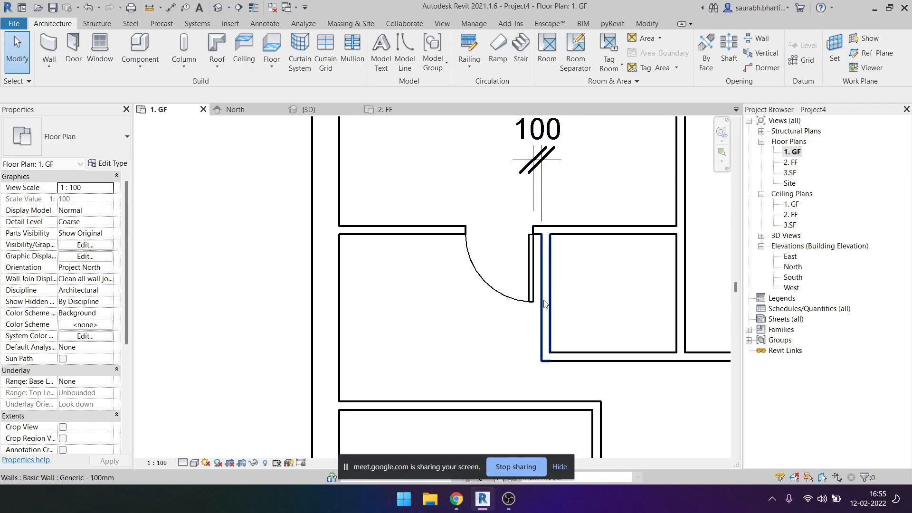
click(530, 273)
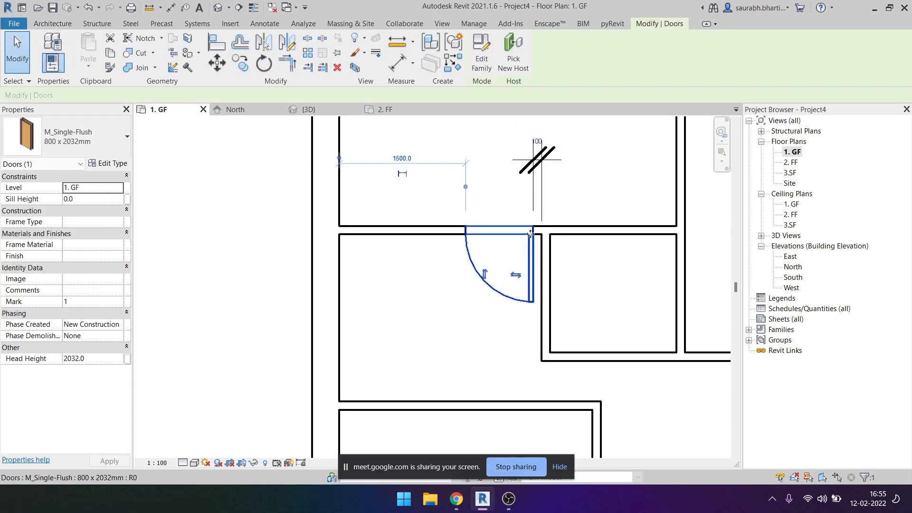
key(Escape)
click(537, 145)
key(Delete)
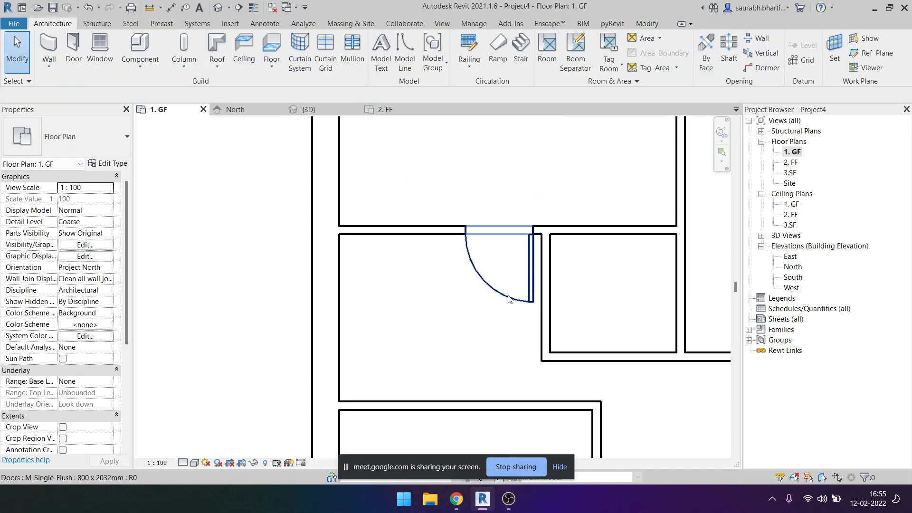
Set the distance between the kitchen door and the adjacent bathroom wall to 200 mm.
click(531, 307)
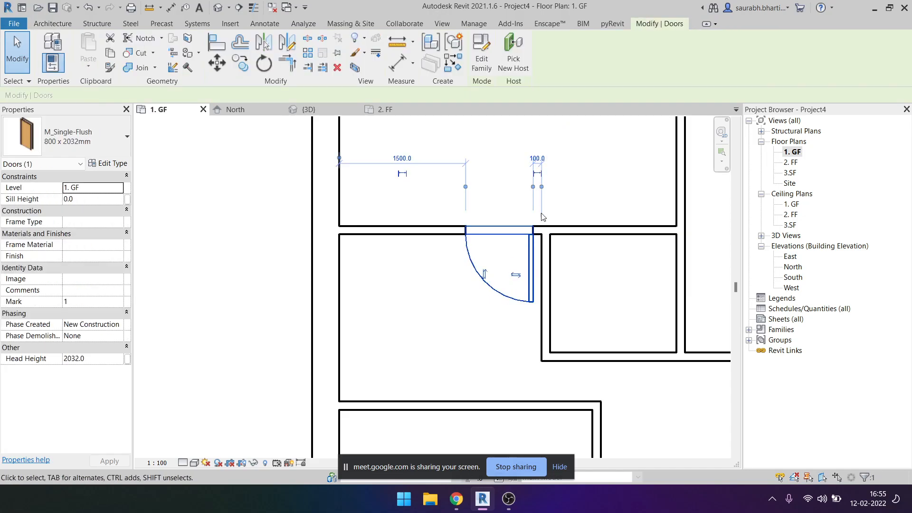
middle_drag(538, 177, 556, 219)
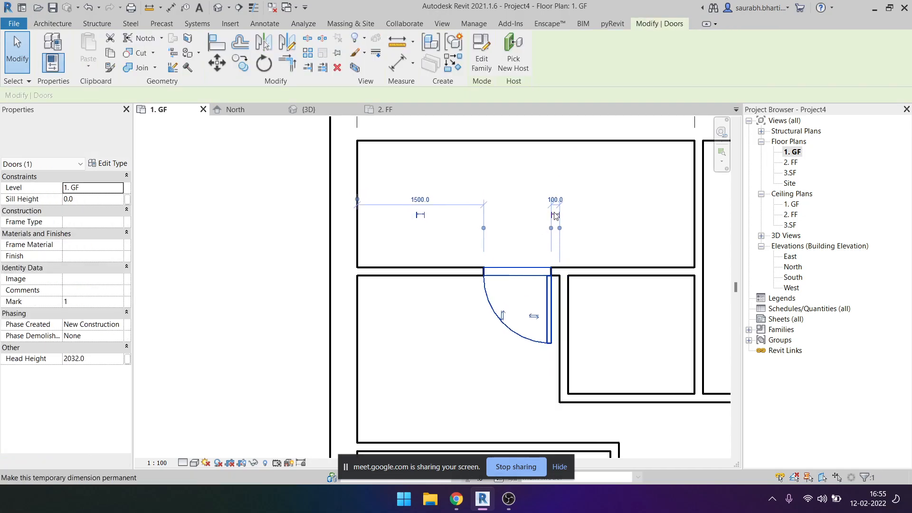
click(555, 199)
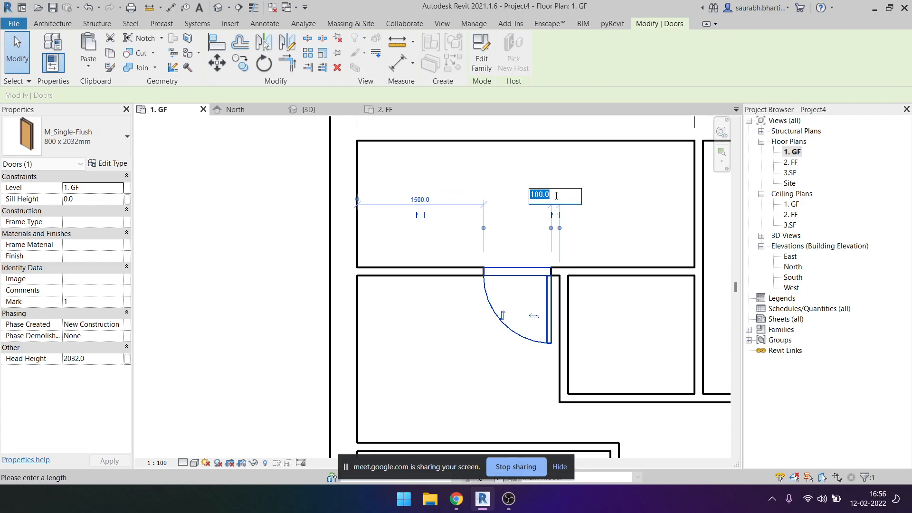
key(Return)
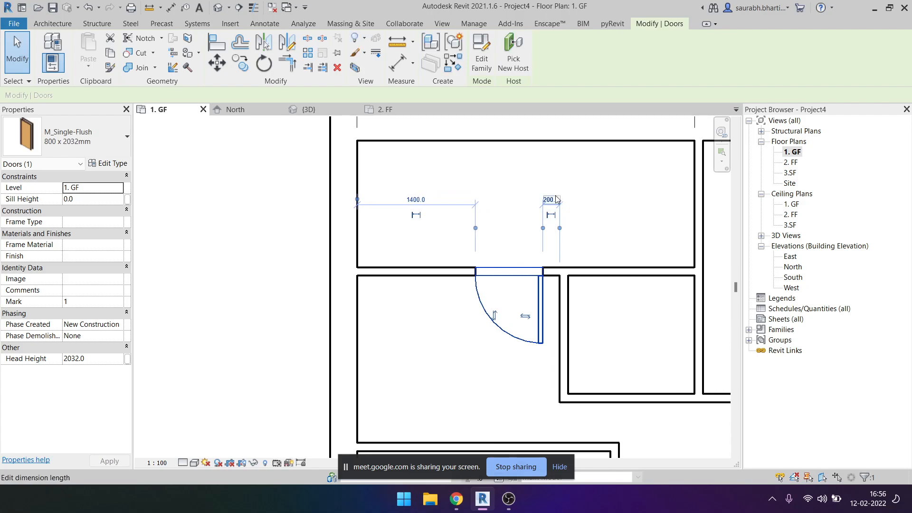
key(Escape)
scroll(478, 216, down, 2)
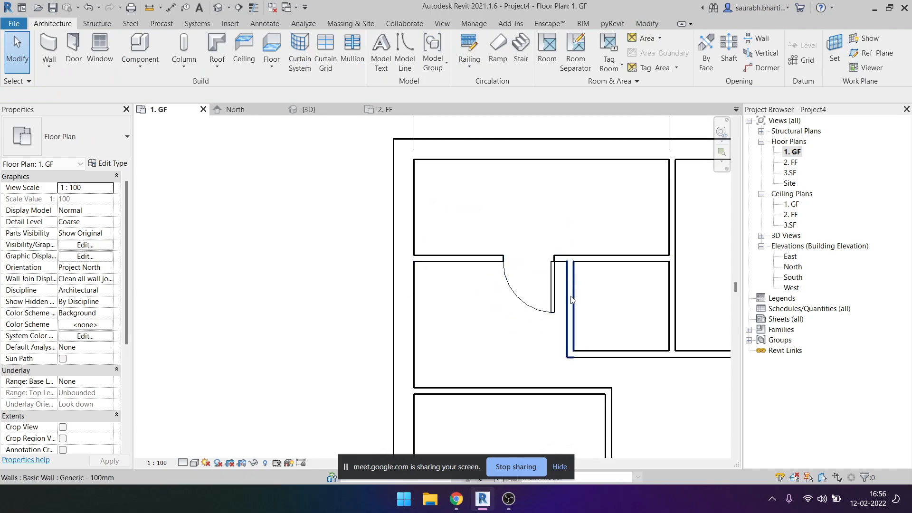
key(i)
key(Escape)
click(549, 282)
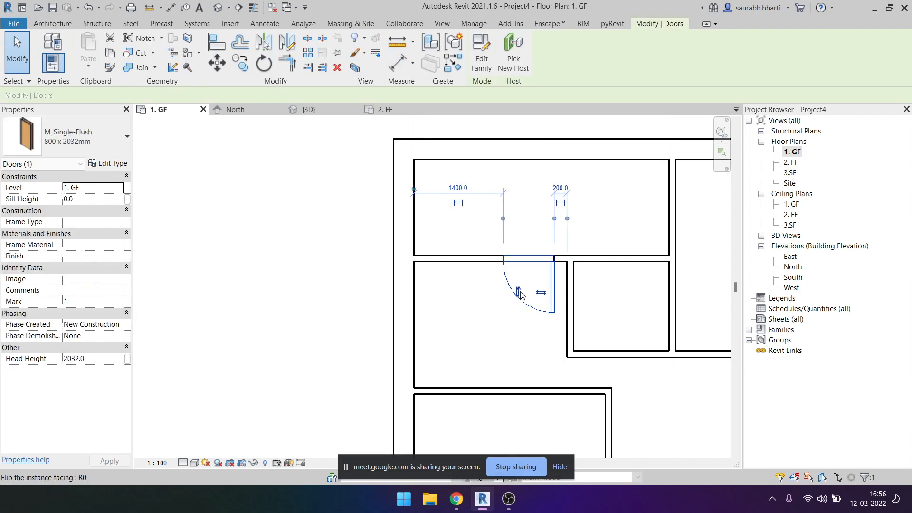
key(Escape)
key(d)
key(i)
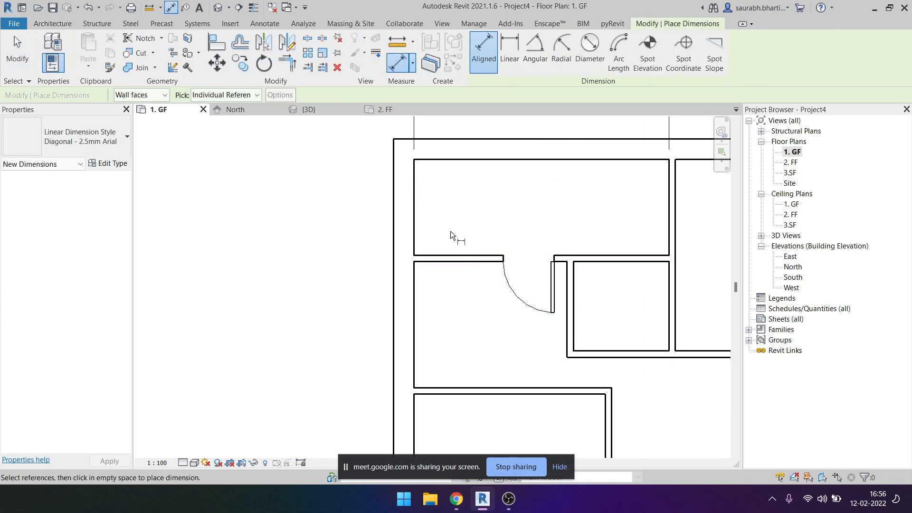
click(415, 196)
click(525, 282)
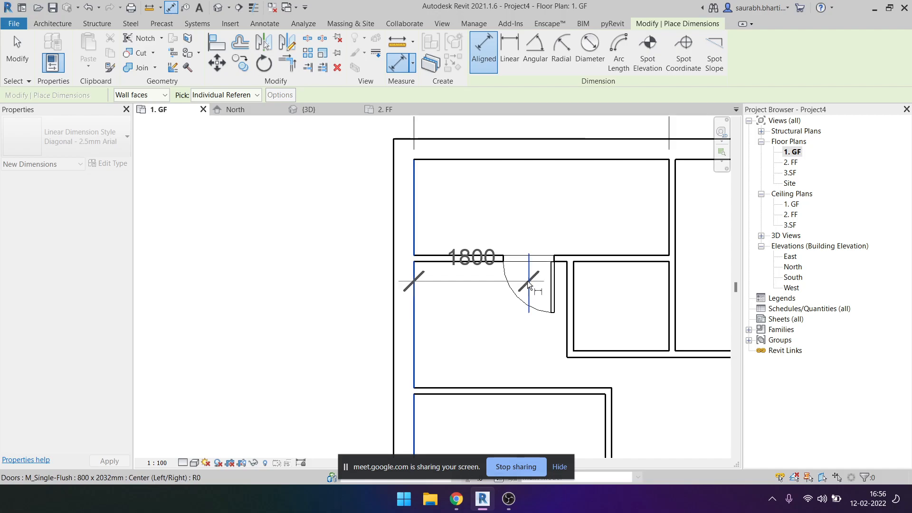
click(567, 285)
key(Escape)
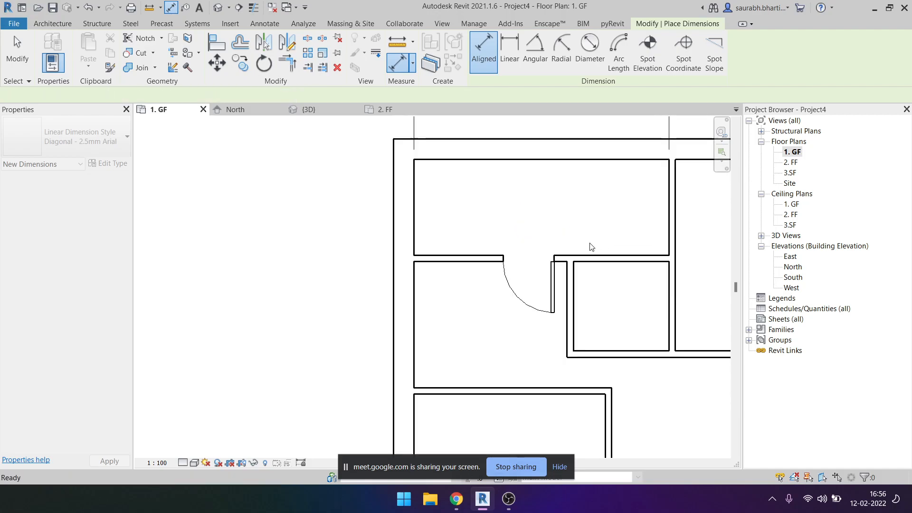
Add a chained aligned dimension from the left exterior wall's inner face through the kitchen door's centre to the bathroom wall, placed above the plan.
click(417, 219)
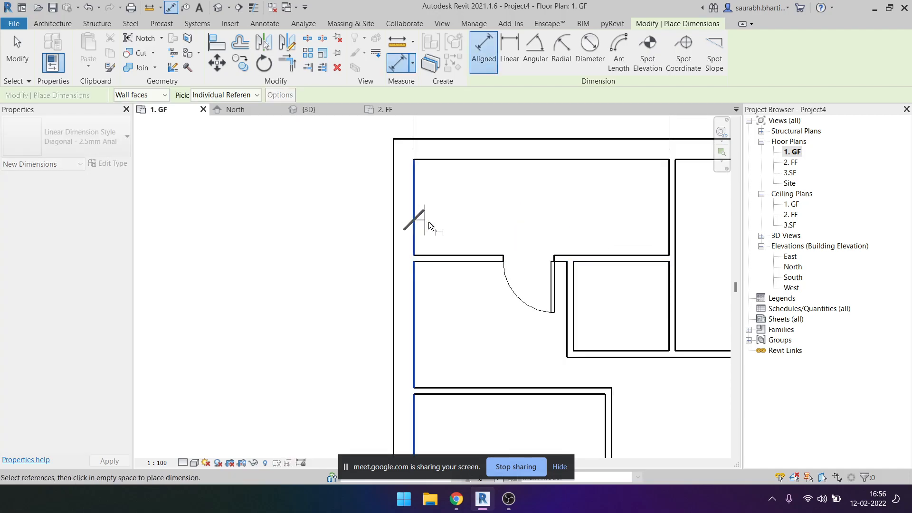
click(529, 281)
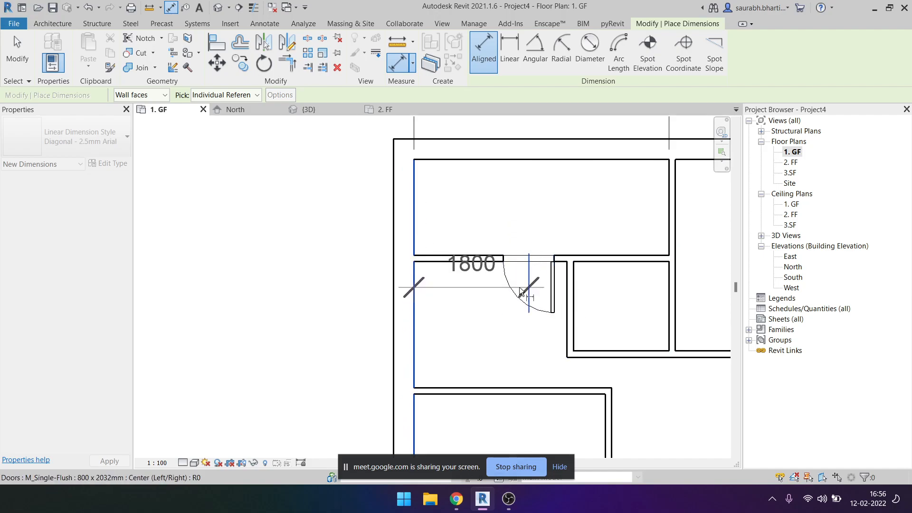
click(562, 298)
scroll(552, 294, down, 3)
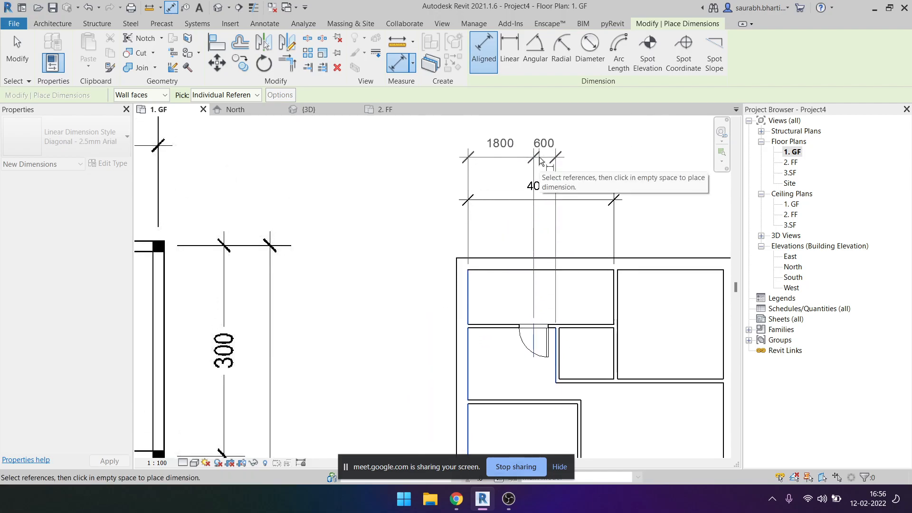
click(540, 156)
key(Escape)
key(Escape)
Apply the equality constraint to the chained dimension to centre the kitchen door, and select the door to check its spacing on both sides.
scroll(542, 234, down, 2)
scroll(541, 234, up, 2)
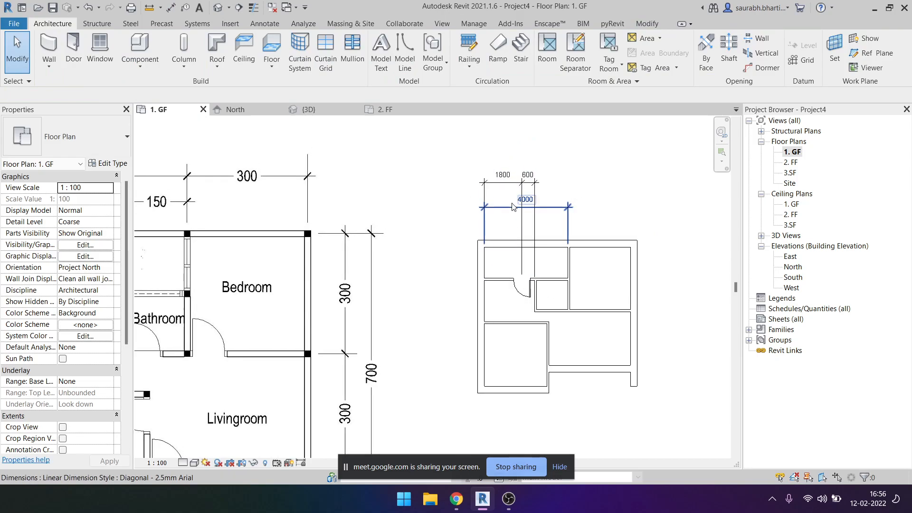
click(522, 219)
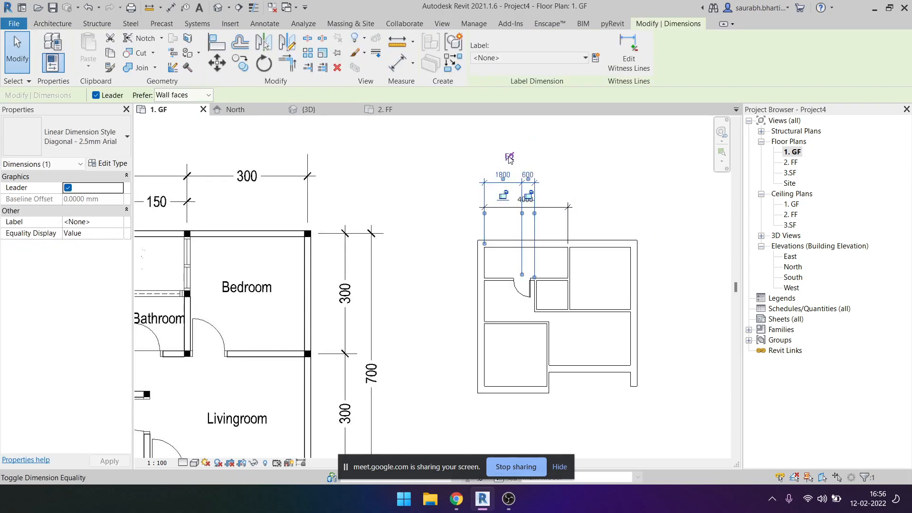
click(509, 157)
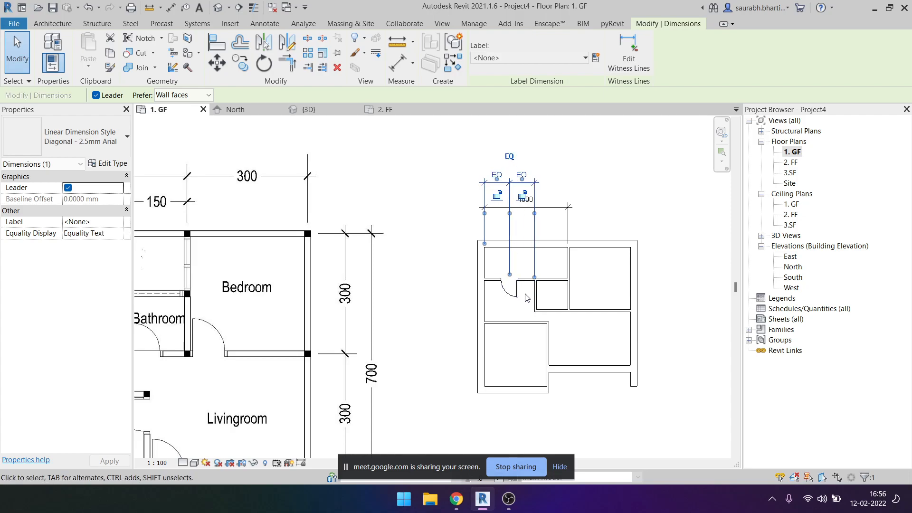
scroll(520, 292, up, 3)
click(497, 257)
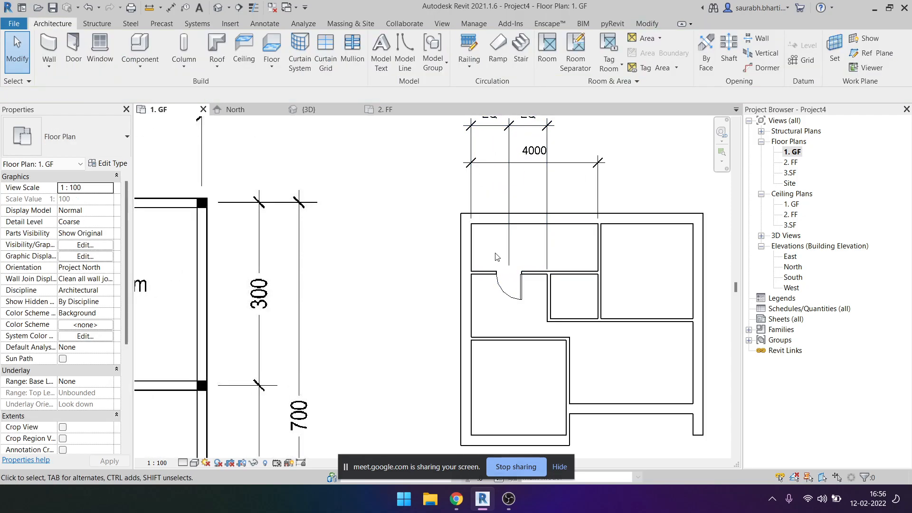
click(510, 287)
scroll(518, 294, down, 2)
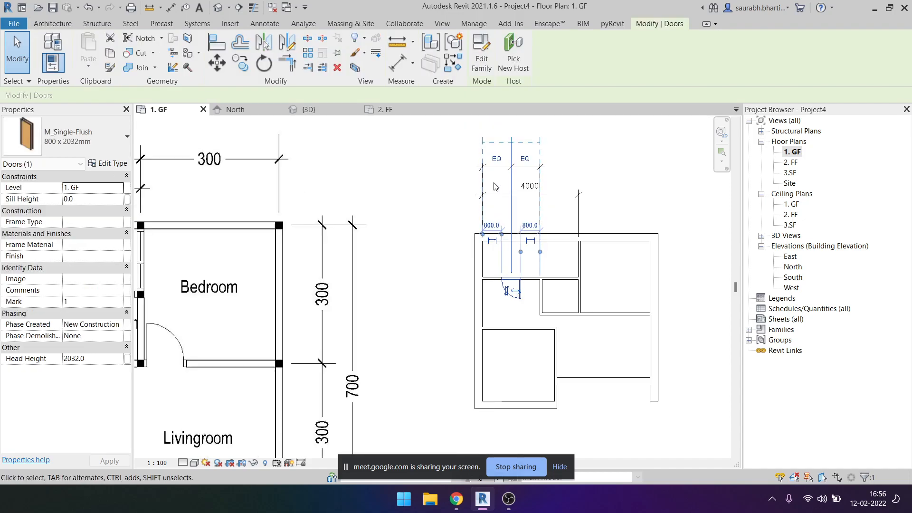
scroll(497, 287, down, 1)
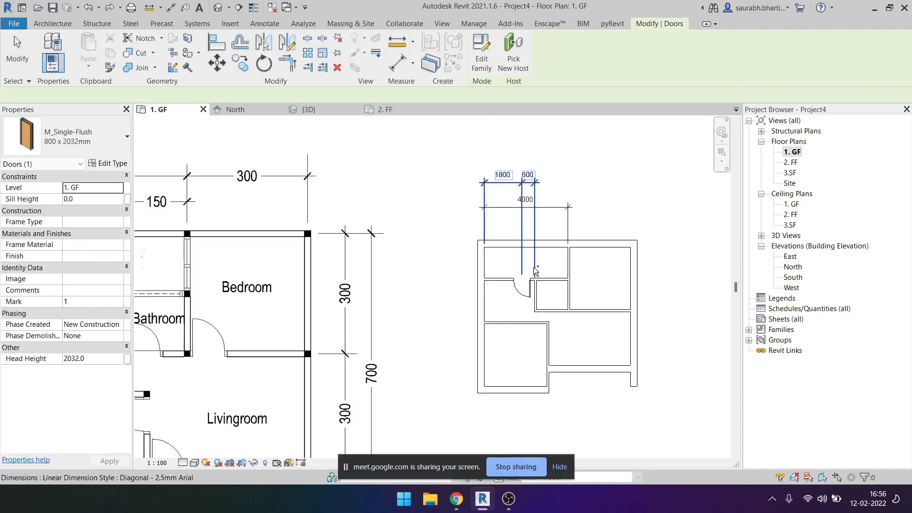
Undo the equality constraint and the chained dimension through the kitchen door.
key(ctrl+z)
scroll(526, 178, up, 3)
scroll(499, 212, down, 1)
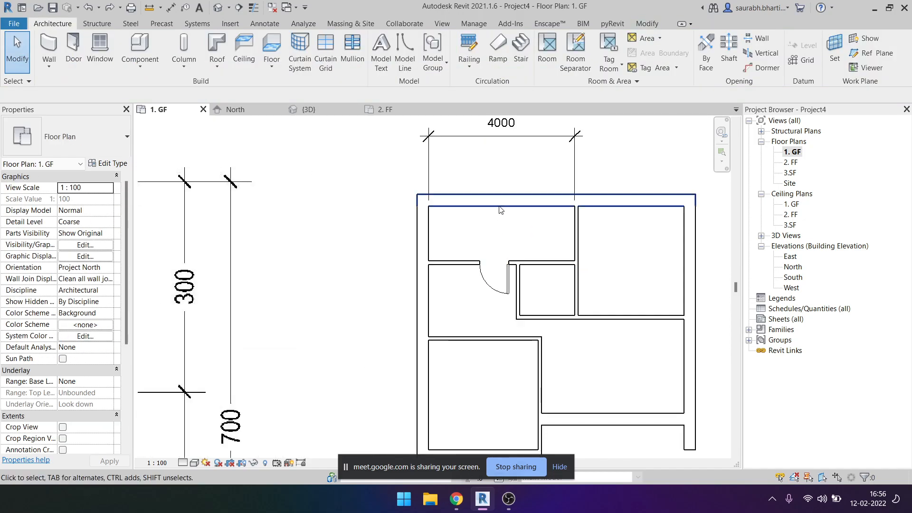
Set the distance between the kitchen door and the adjacent bathroom wall to 100 mm.
scroll(499, 212, down, 1)
middle_drag(499, 212, 581, 273)
scroll(558, 314, down, 1)
scroll(512, 208, up, 4)
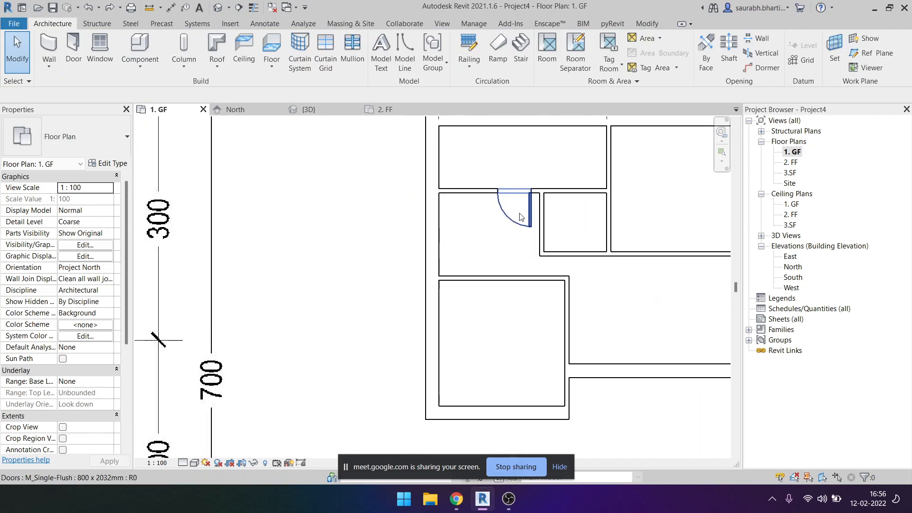
click(522, 218)
scroll(534, 158, up, 1)
middle_drag(535, 156, 537, 230)
scroll(539, 231, up, 1)
click(536, 193)
text(1)
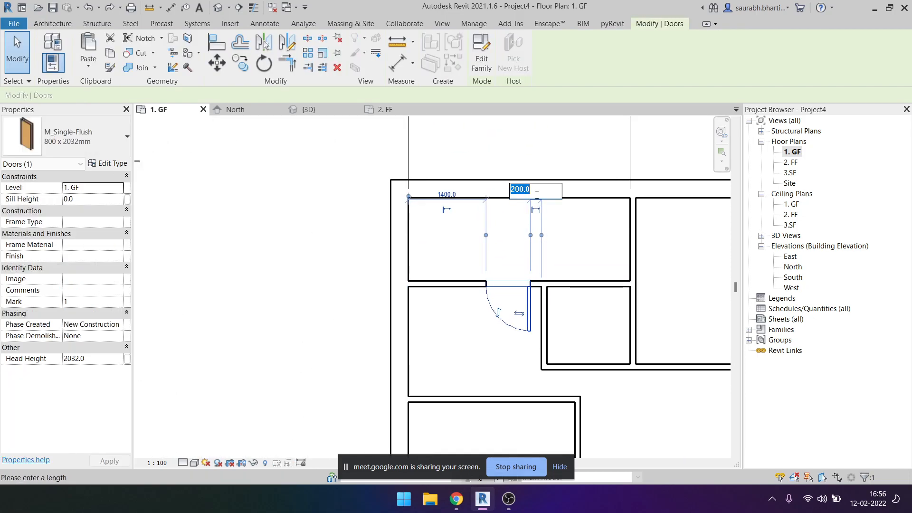
key(Return)
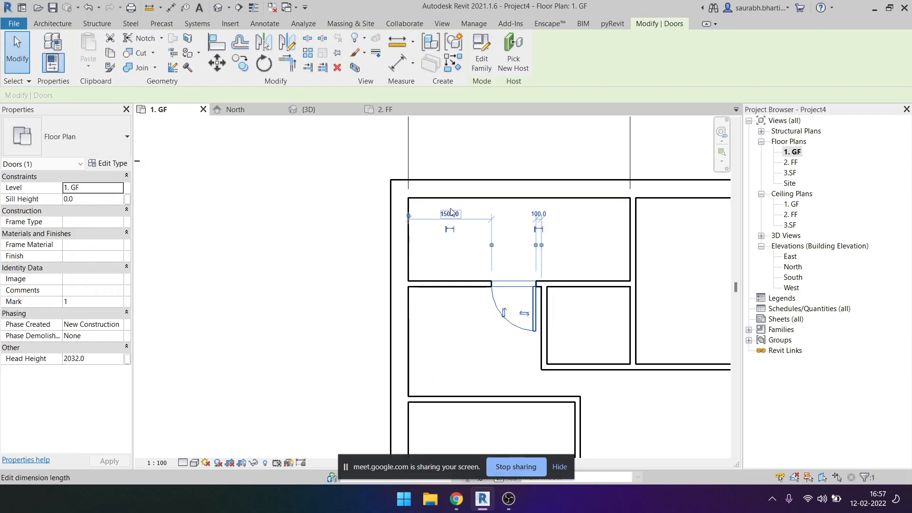
Try setting the kitchen door's distance from the left exterior wall to 800 mm, and undo the move.
click(449, 213)
text(800)
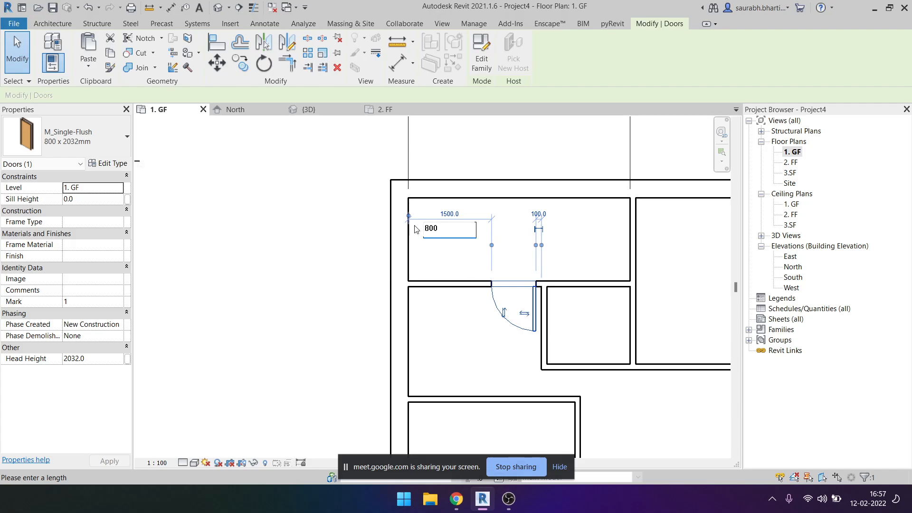
key(Return)
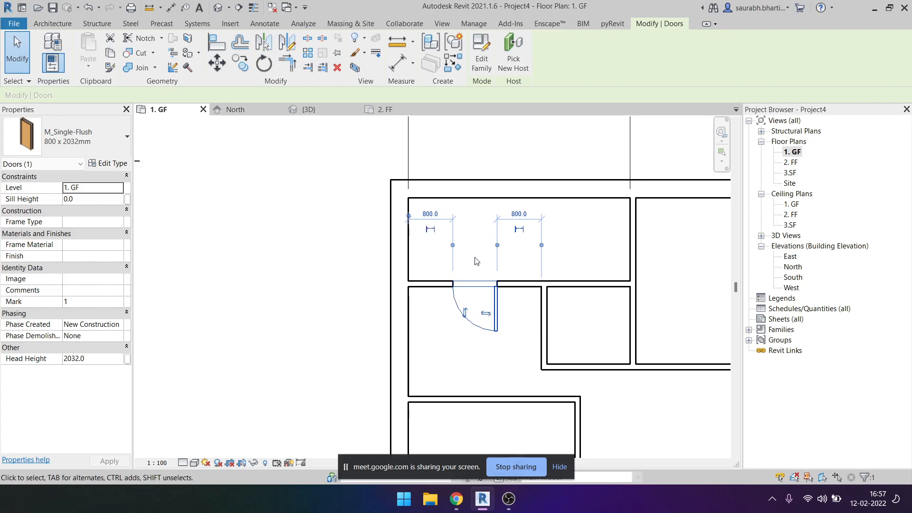
key(Escape)
scroll(481, 272, down, 3)
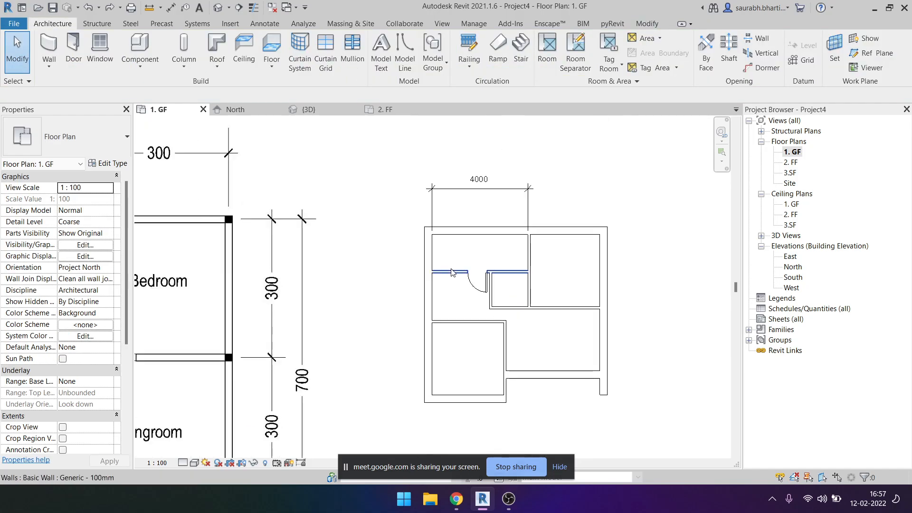
Place an 800 x 2032mm door in the upper-right bedroom's lower wall, about 200 mm from its left wall, swinging into the bedroom.
scroll(481, 271, down, 3)
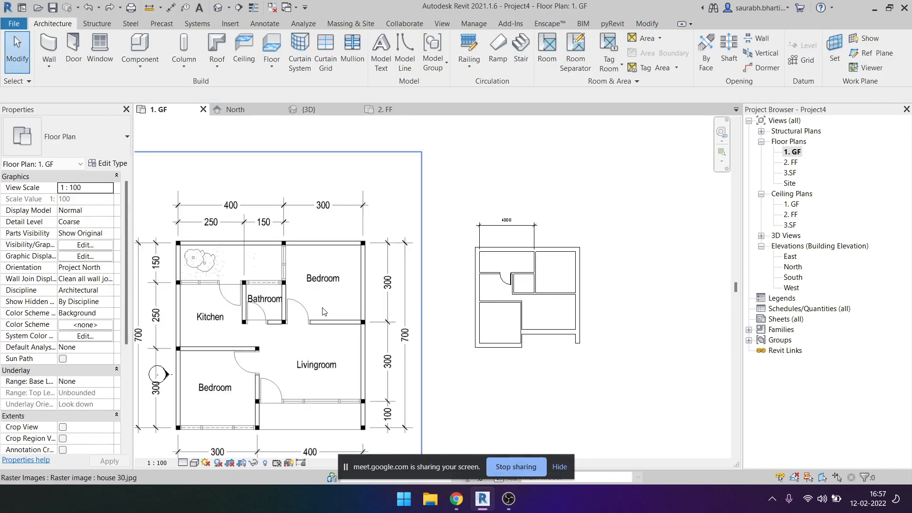
scroll(501, 301, up, 1)
click(506, 279)
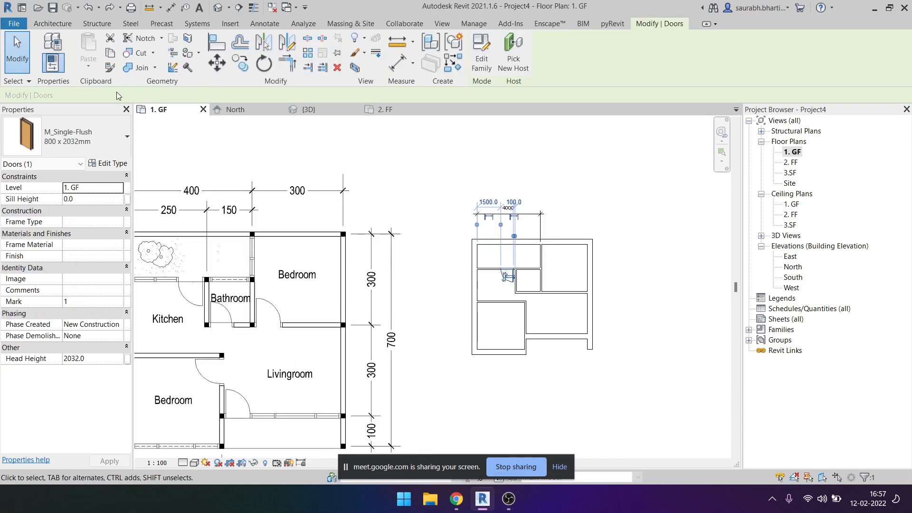
key(Escape)
click(73, 47)
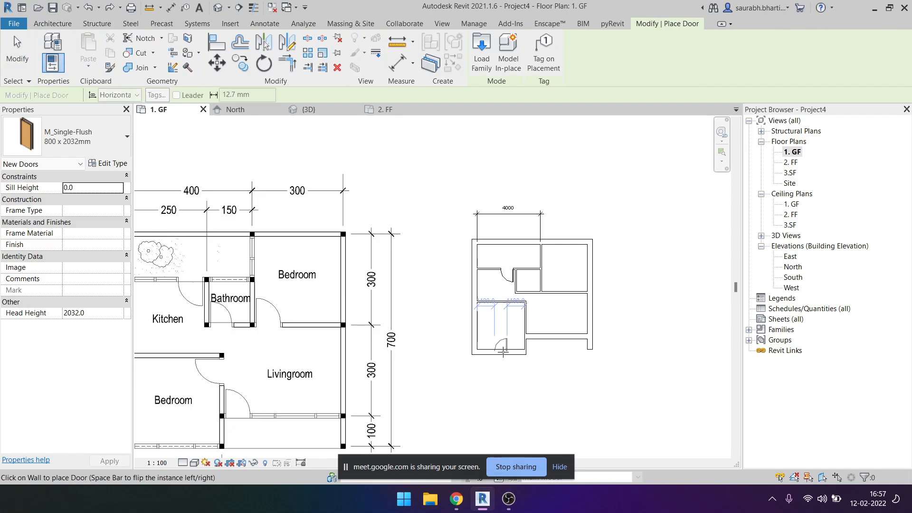
scroll(326, 330, up, 1)
middle_drag(226, 335, 329, 312)
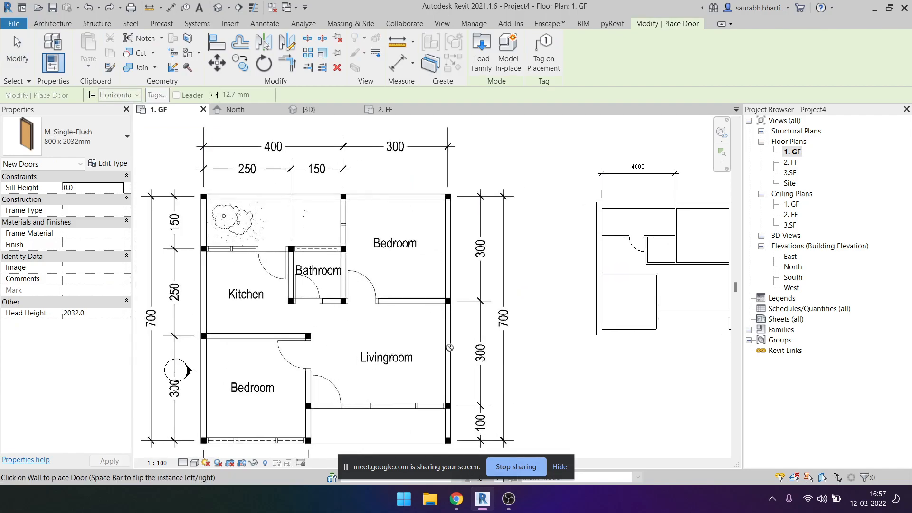
middle_drag(500, 333, 444, 344)
scroll(641, 311, up, 4)
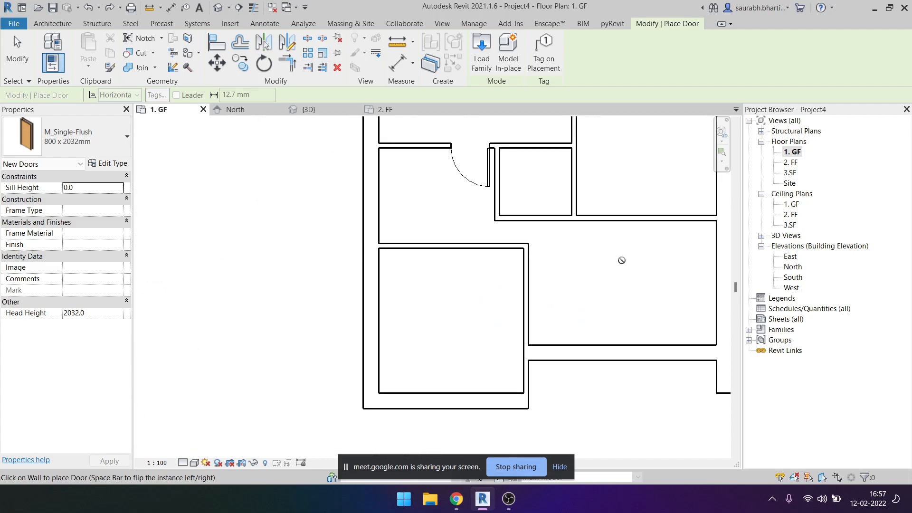
click(605, 213)
scroll(556, 343, down, 4)
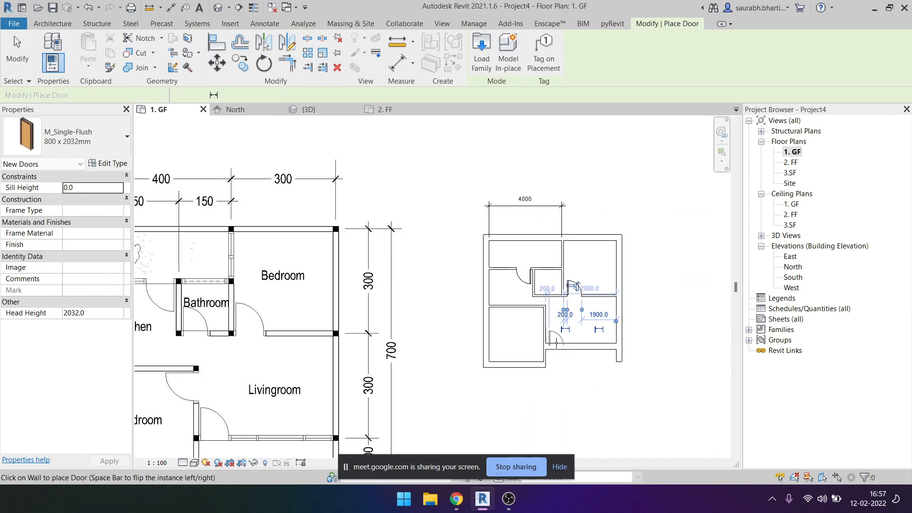
Place 800 x 2032mm doors in the living room's lower wall near its left end and in the lower-left bedroom's right wall near its upper corner.
scroll(545, 317, up, 4)
click(542, 316)
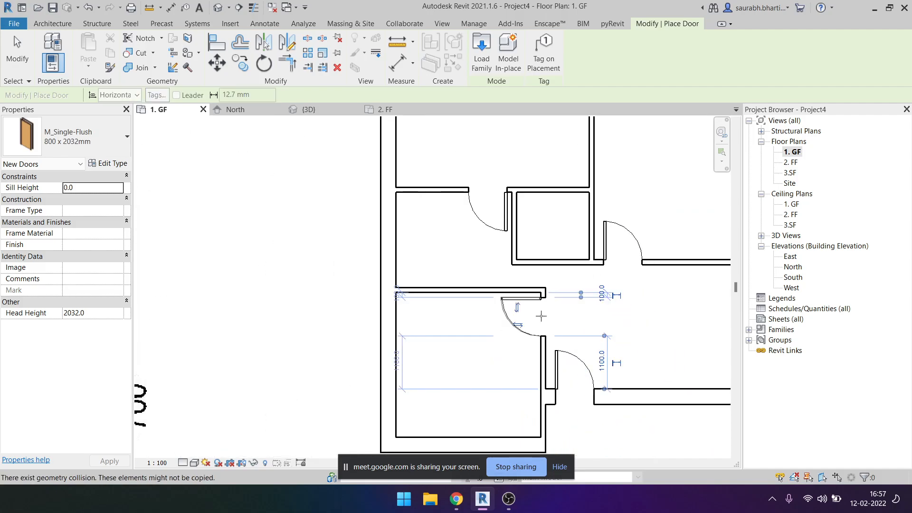
scroll(542, 316, down, 3)
key(Escape)
Set the upper-right bedroom door's distance from the adjacent left wall to 100 mm.
click(599, 266)
middle_drag(612, 301, 610, 314)
scroll(581, 349, up, 3)
click(577, 350)
text(100)
key(Return)
key(Escape)
Set the living room entrance door's distance from the lower-left bedroom's outer wall face to 100 mm.
click(531, 379)
middle_drag(531, 379, 503, 238)
scroll(484, 334, up, 3)
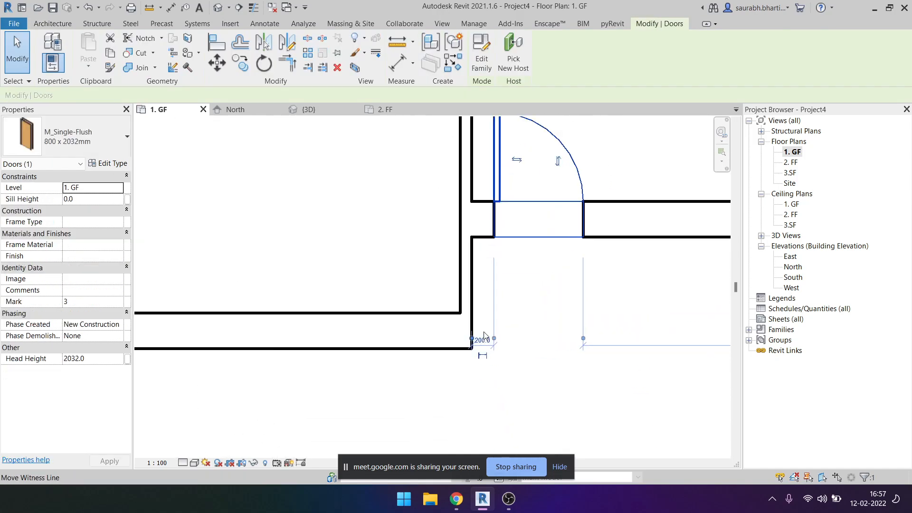
click(482, 340)
text(100)
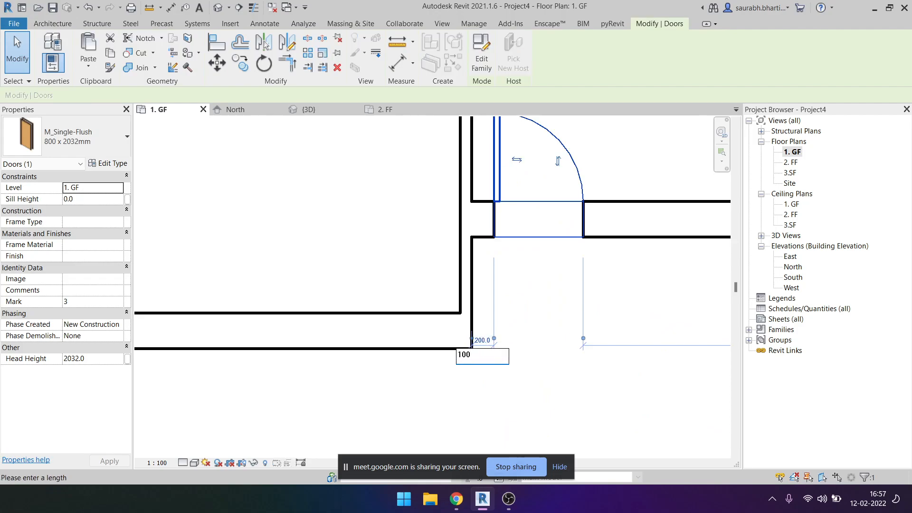
key(Return)
key(Escape)
Check the living room entrance door's distance from the lower-left bedroom's outer wall face.
scroll(481, 356, down, 3)
middle_drag(475, 246, 475, 286)
click(463, 256)
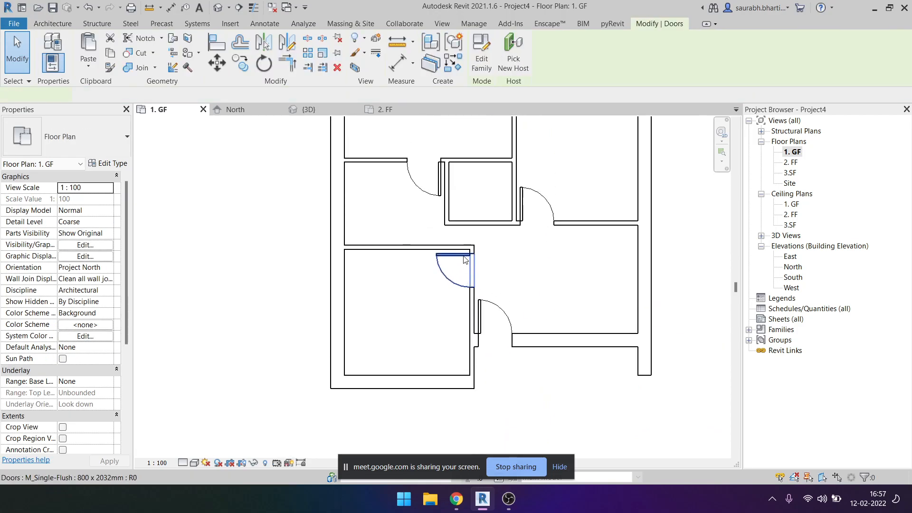
scroll(531, 253, up, 6)
click(457, 293)
scroll(456, 293, down, 7)
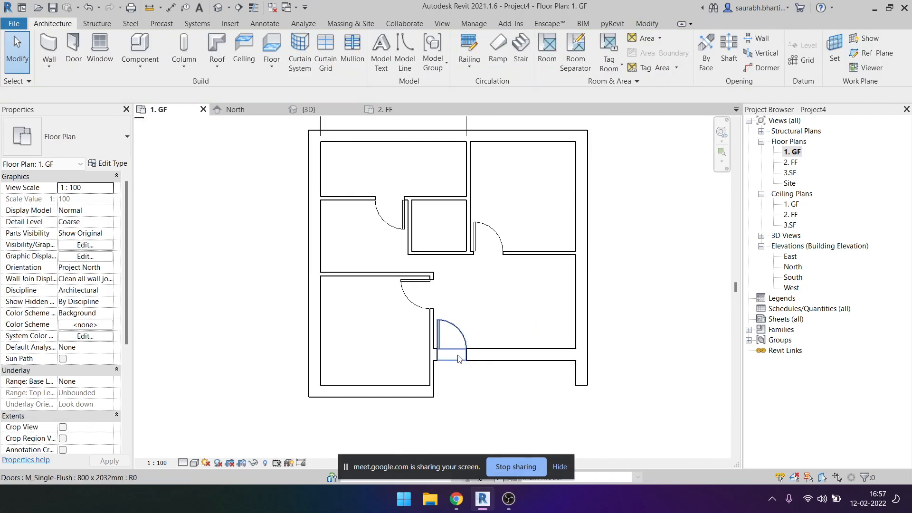
scroll(454, 359, up, 4)
click(432, 260)
scroll(456, 371, down, 4)
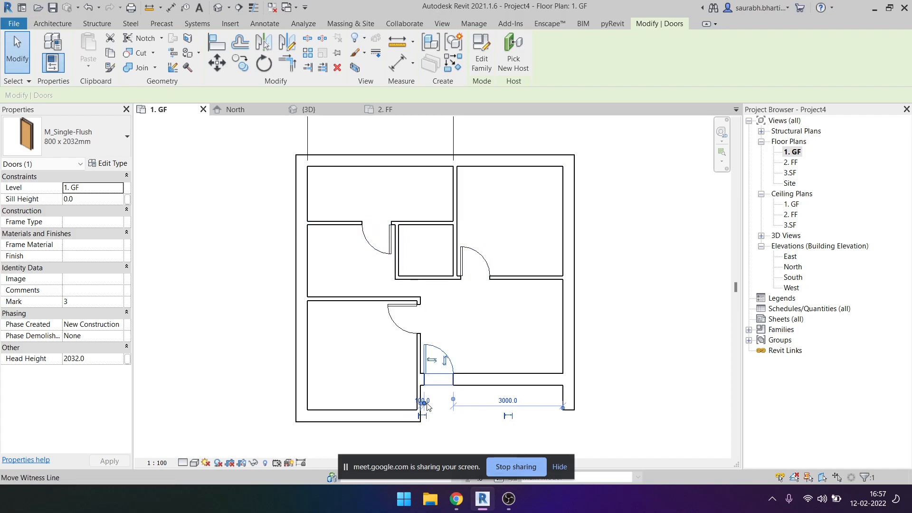
key(Escape)
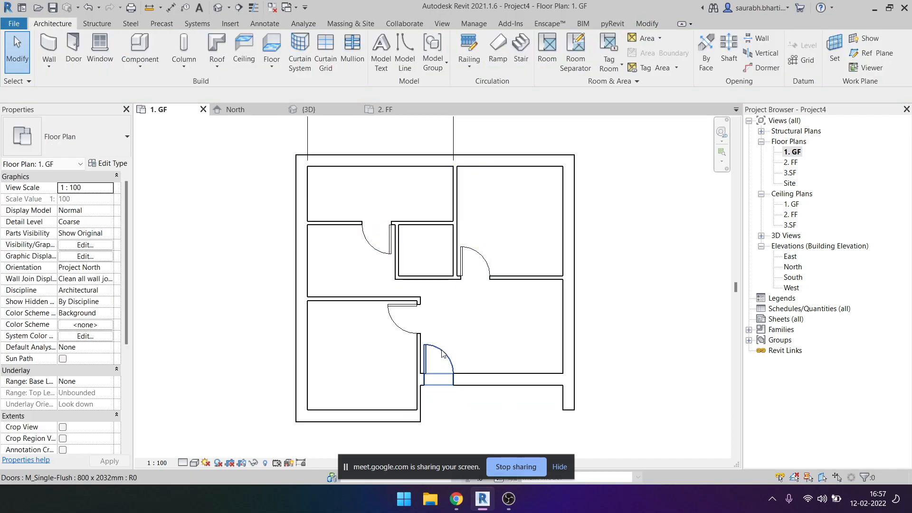
scroll(410, 315, down, 2)
scroll(411, 316, up, 1)
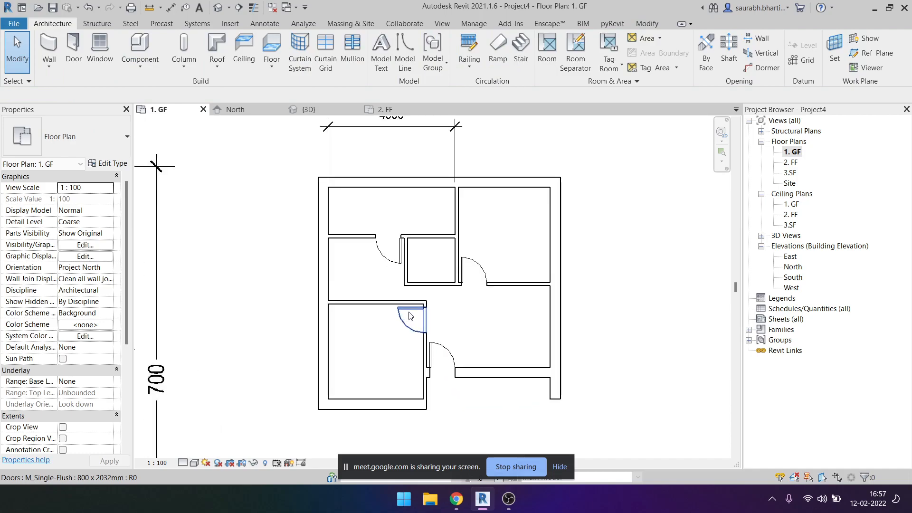
click(445, 366)
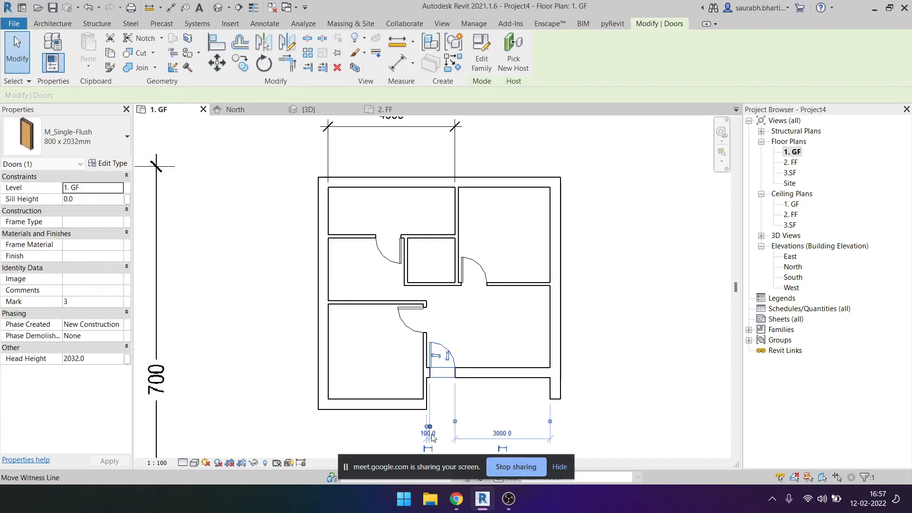
click(403, 367)
Start placing a door for the bathroom using the M_Single-Flush 0762 x 2032mm type.
scroll(417, 269, down, 2)
middle_drag(374, 317, 473, 307)
scroll(447, 285, down, 2)
middle_drag(278, 282, 426, 243)
scroll(561, 219, up, 1)
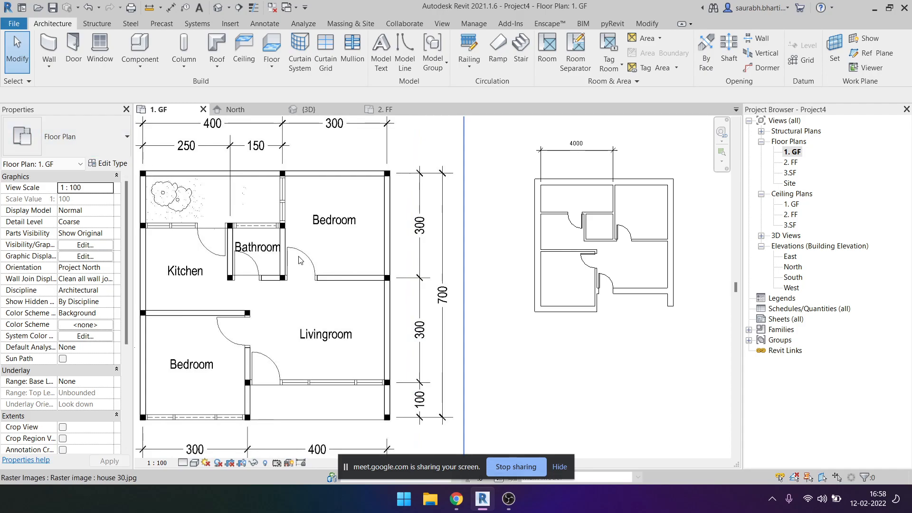
key(d)
key(r)
click(110, 138)
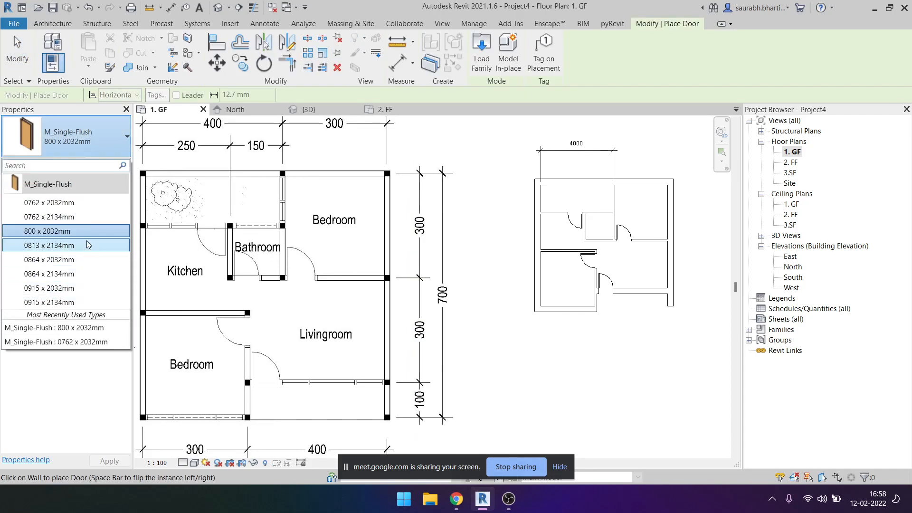
click(85, 131)
click(86, 131)
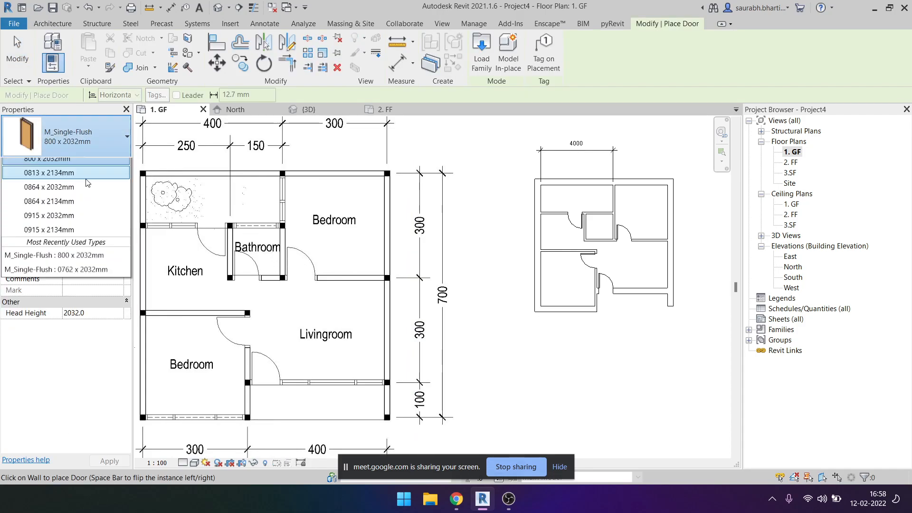
click(76, 202)
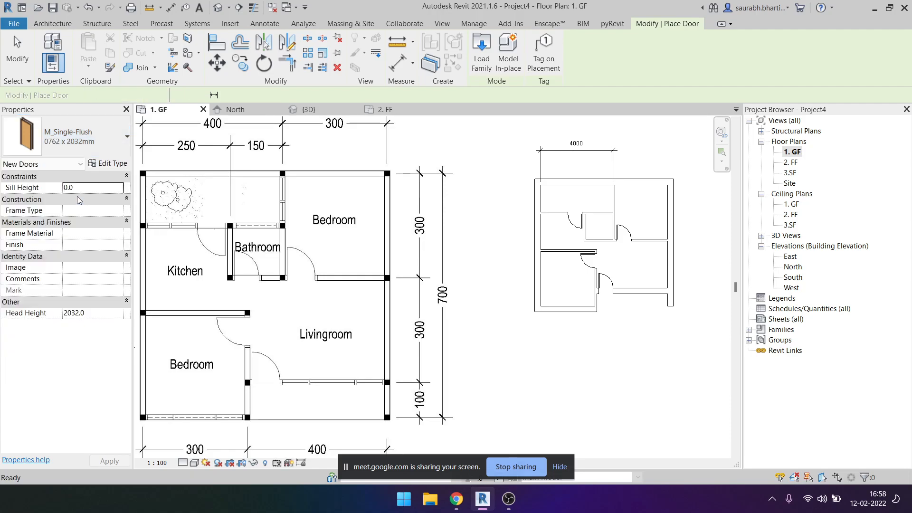
click(107, 165)
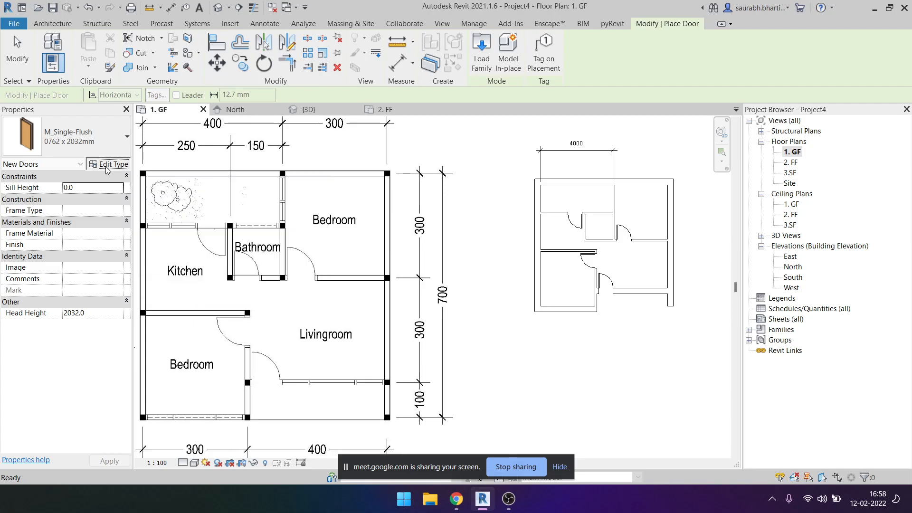
click(873, 92)
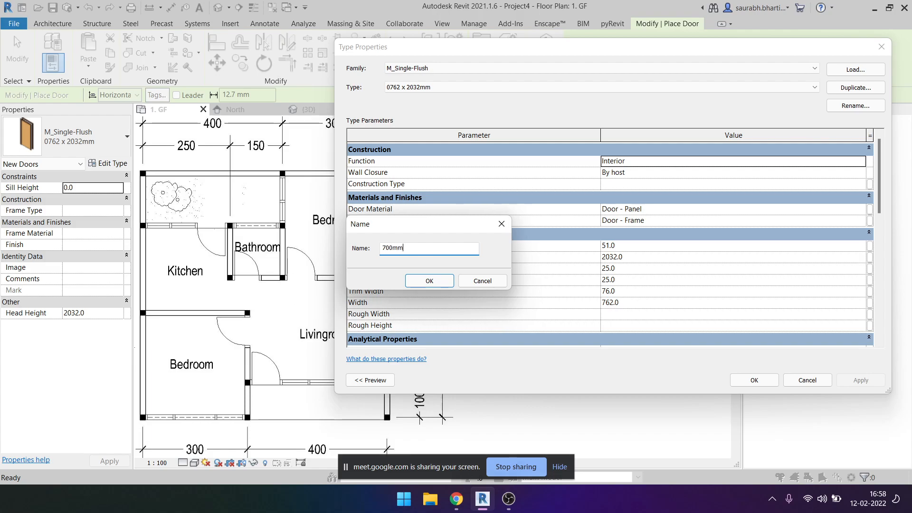
click(428, 281)
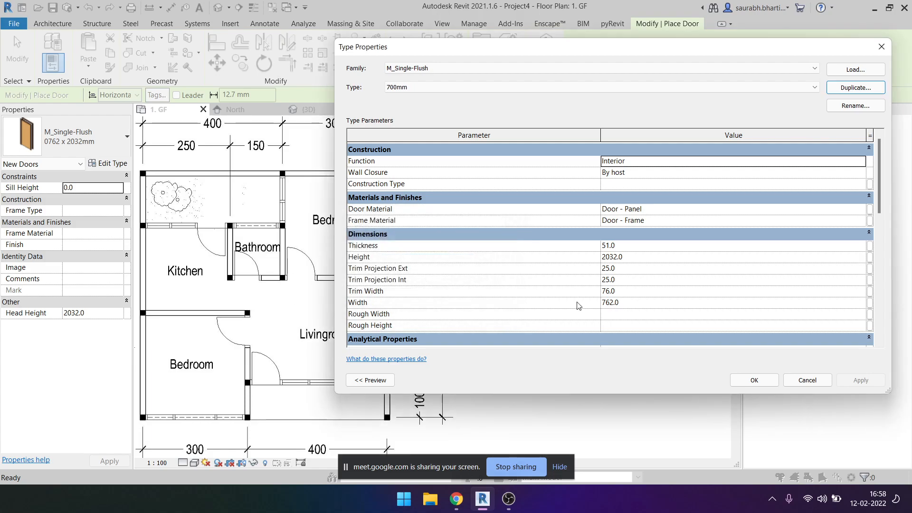
click(862, 110)
key(Escape)
key(Escape)
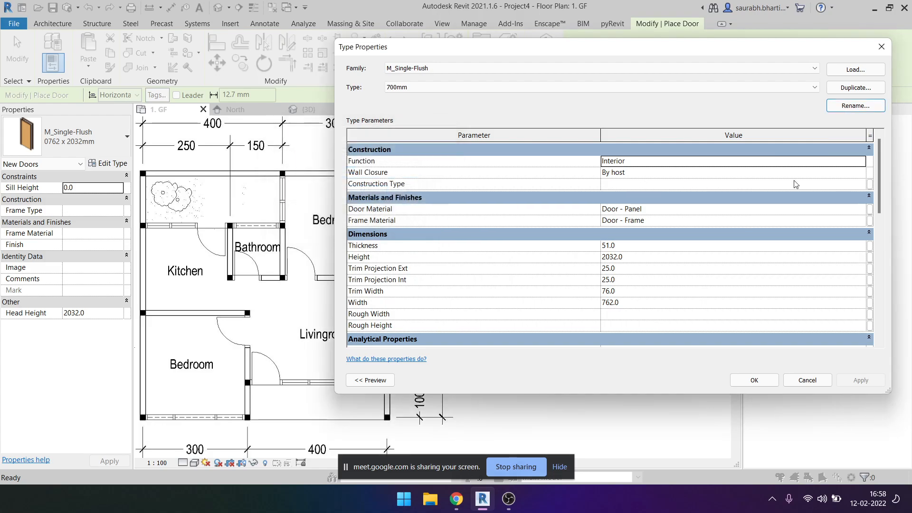
Duplicate the 0762 x 2032mm door type as 700 x 2032mm and set its width to 700.
click(107, 163)
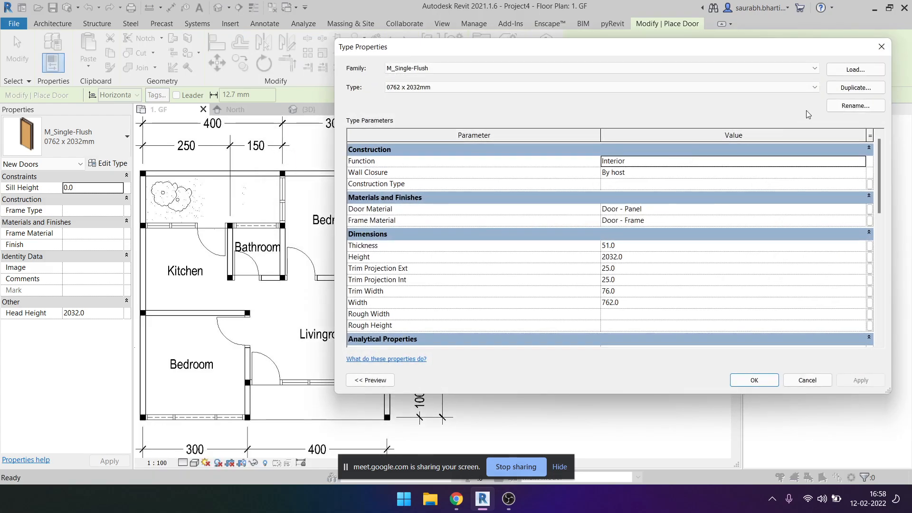
click(848, 93)
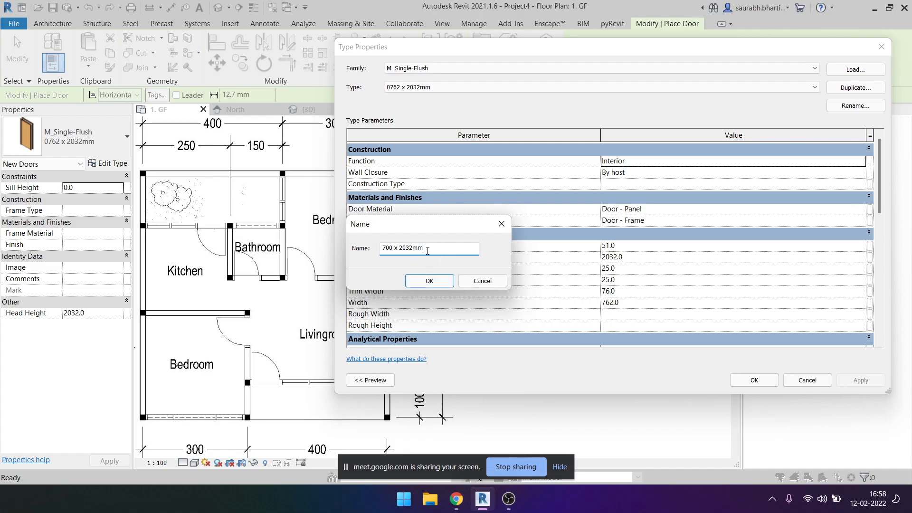
click(423, 281)
click(643, 303)
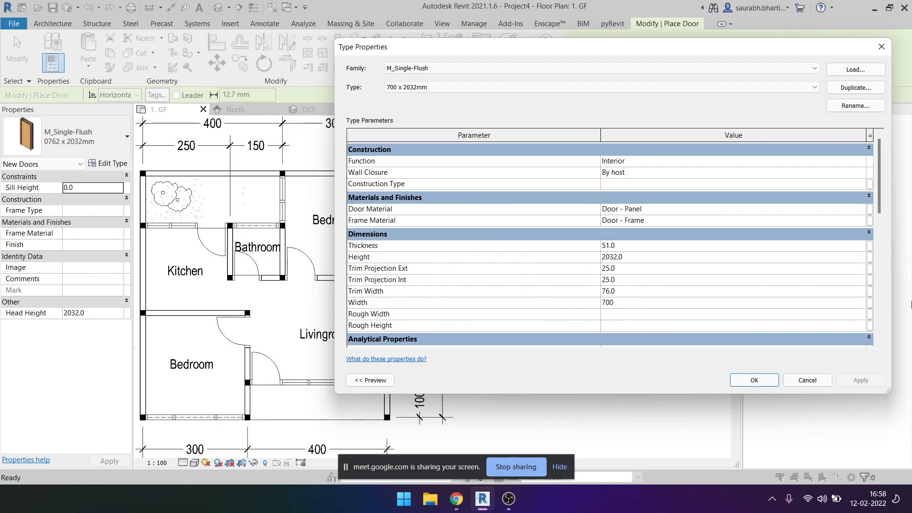
click(752, 381)
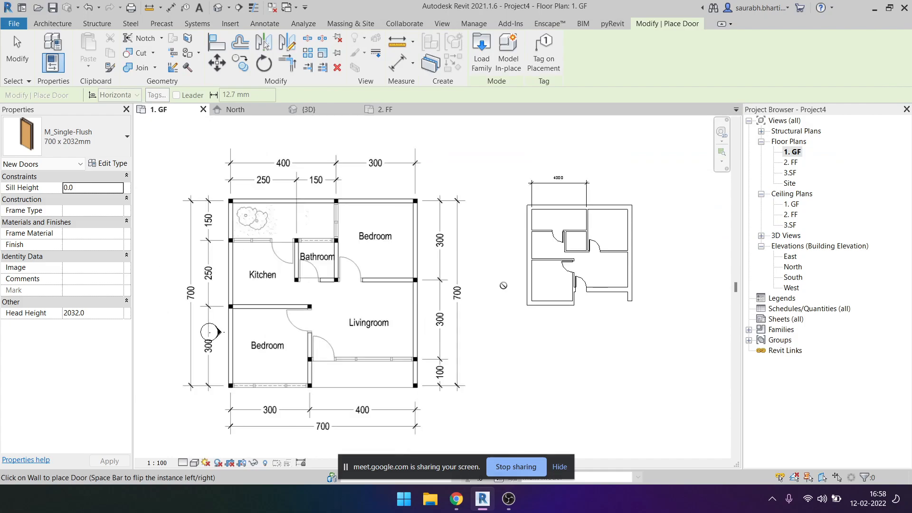
Place a 700 x 2032mm door in the bathroom's lower wall, about 100 mm from its left wall, swinging into the bathroom.
scroll(209, 331, up, 5)
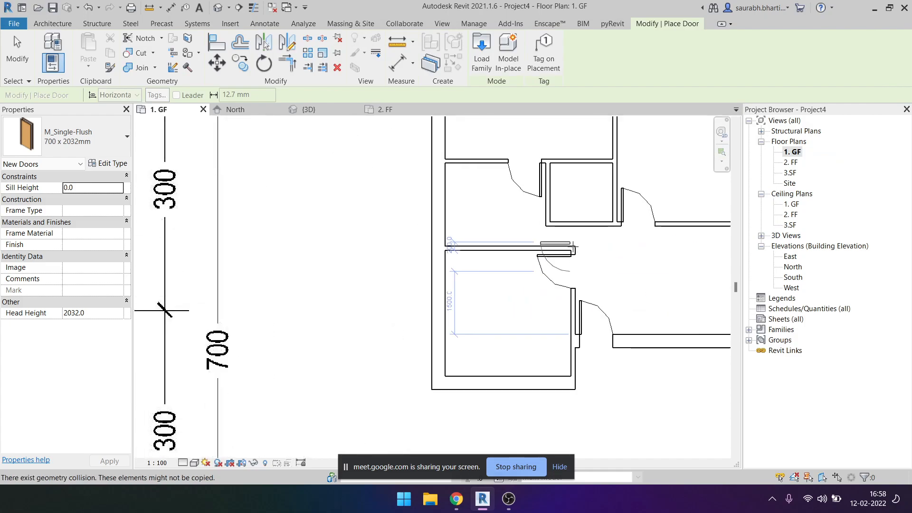
click(569, 222)
scroll(582, 228, up, 1)
key(Escape)
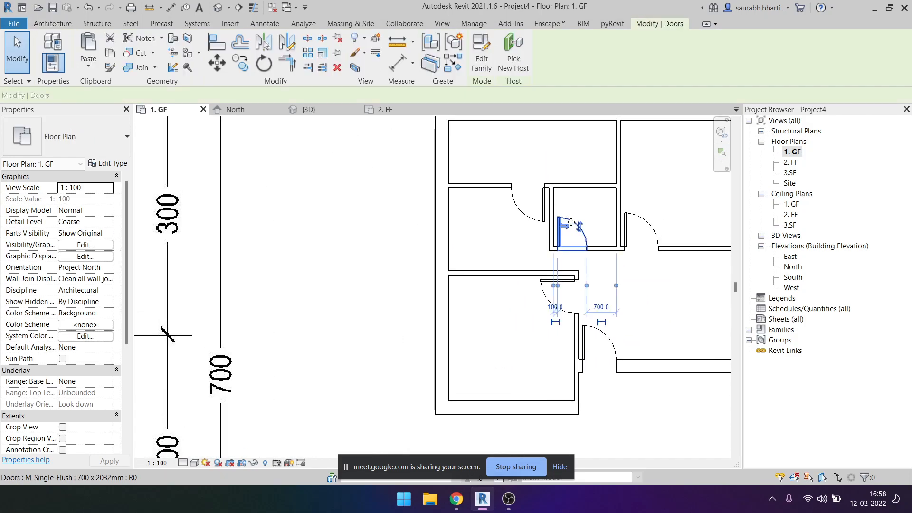
scroll(570, 291, up, 1)
key(Escape)
scroll(569, 291, down, 4)
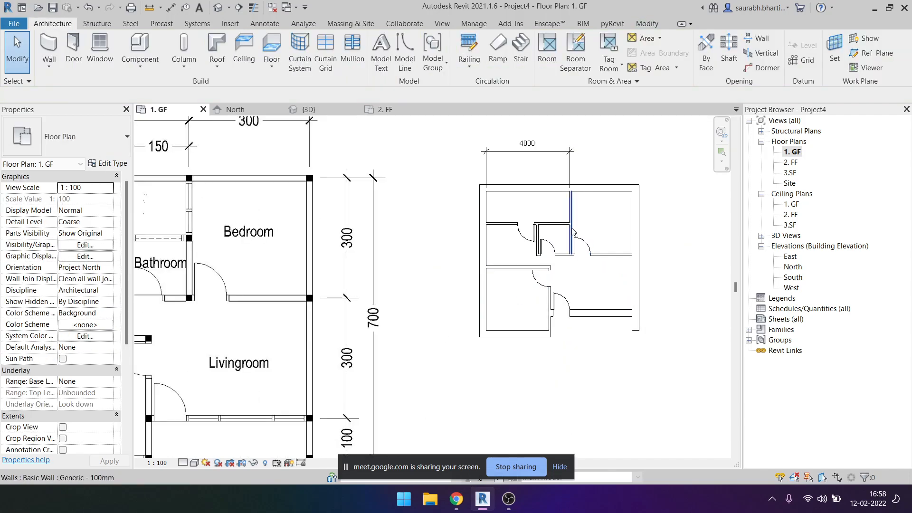
Examine the windows in the reference plan's kitchen, bathroom and upper-right bedroom walls, comparing them with the modelled plan.
scroll(552, 251, down, 3)
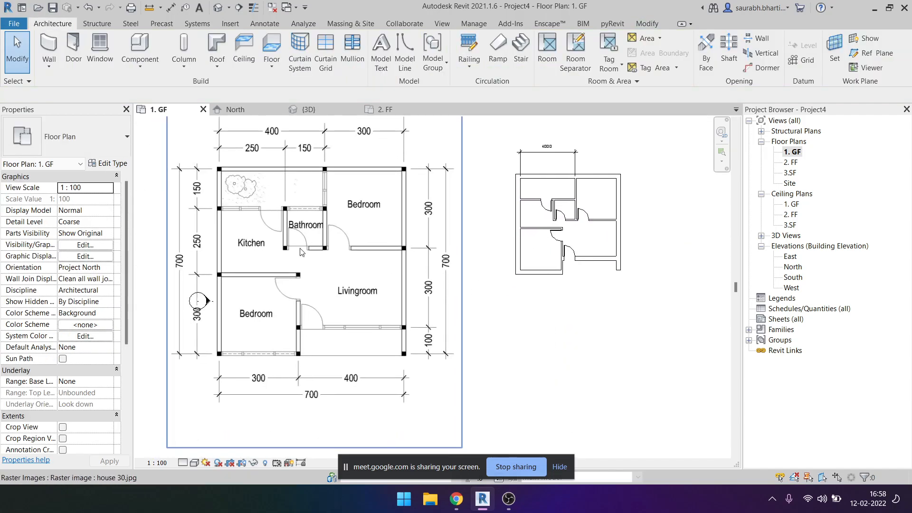
middle_drag(313, 229, 320, 236)
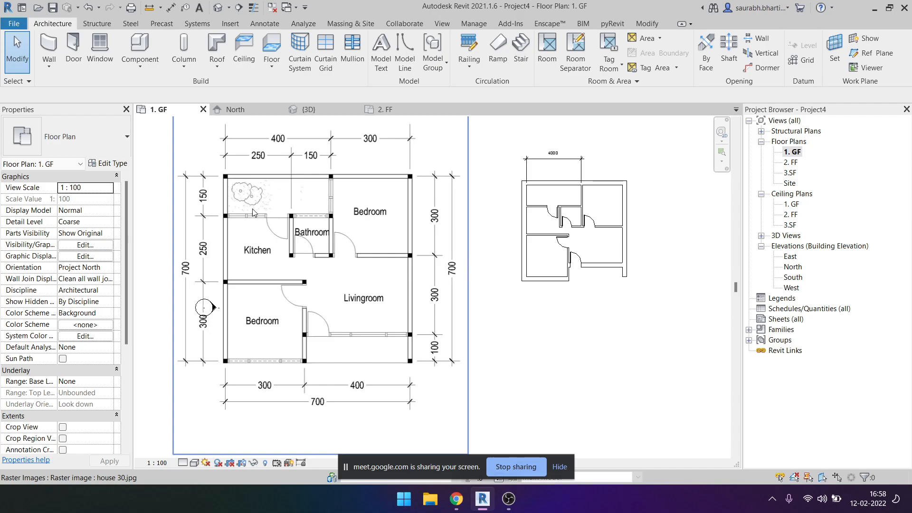
scroll(253, 214, up, 4)
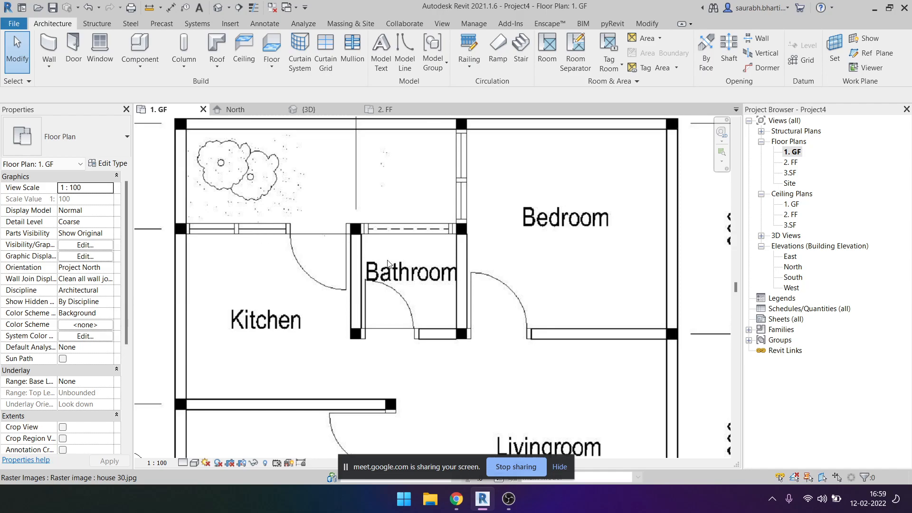
middle_drag(452, 218, 427, 284)
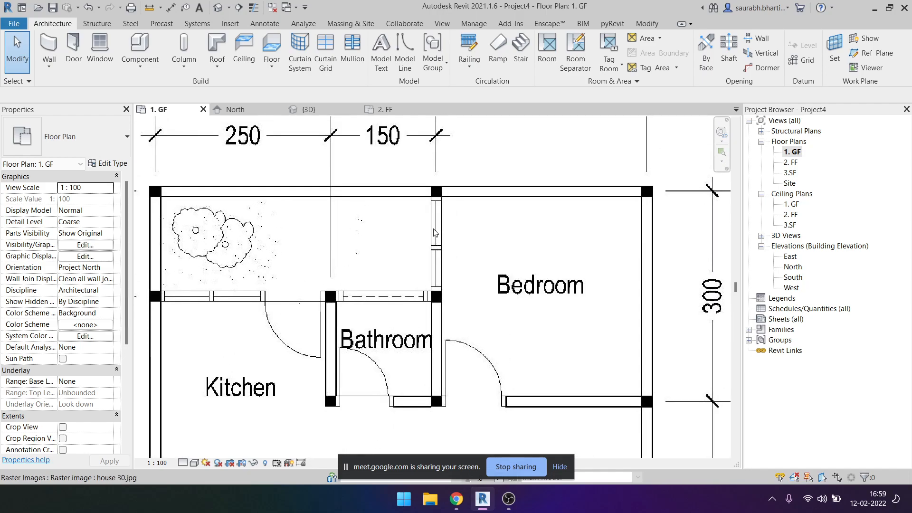
scroll(441, 259, down, 4)
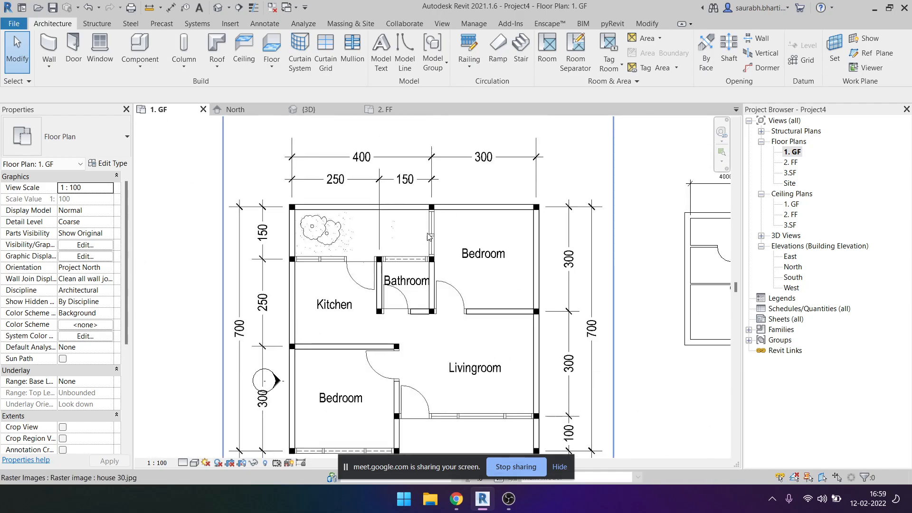
scroll(428, 235, up, 2)
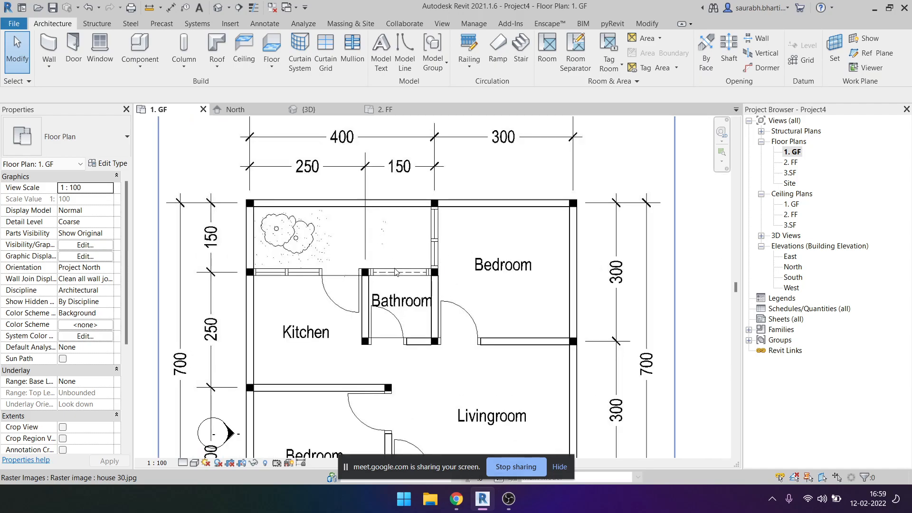
scroll(375, 263, down, 3)
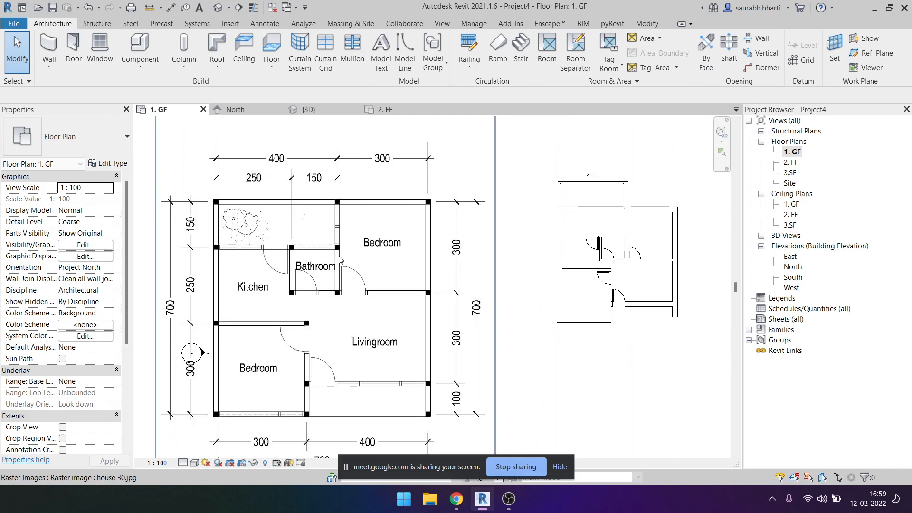
scroll(634, 228, up, 3)
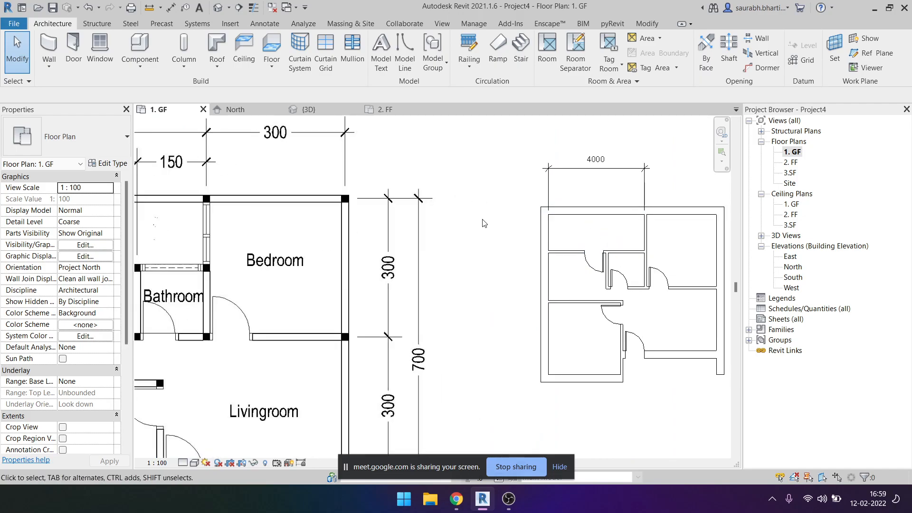
middle_drag(284, 265, 423, 266)
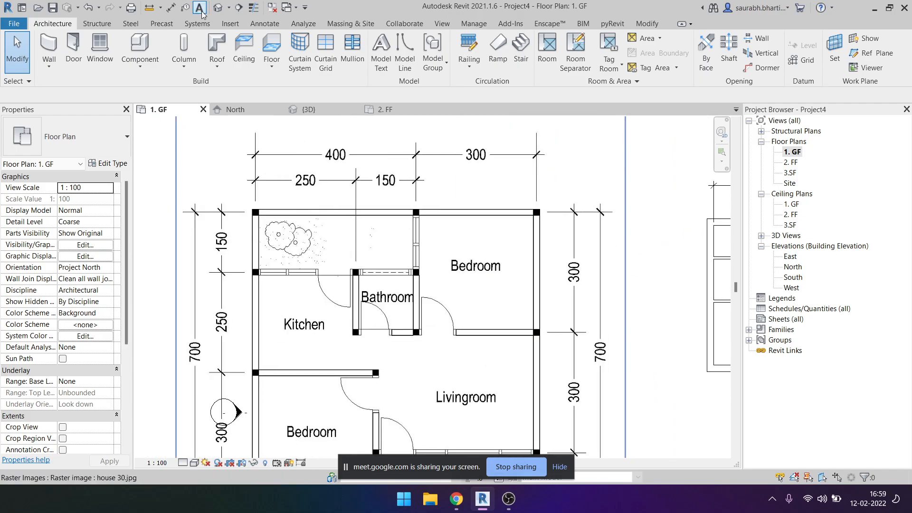
key(z)
key(f)
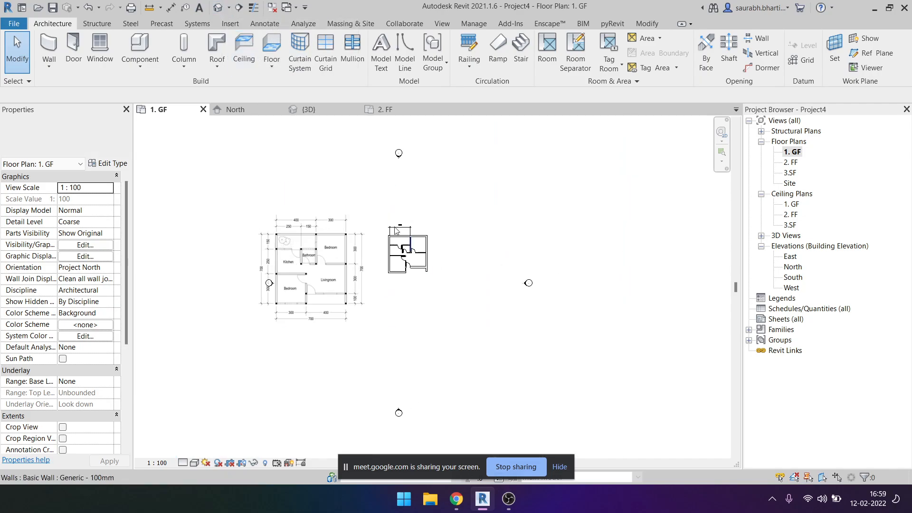
Open the default 3D view and inspect the house's exterior walls and interior doors from the back and right sides.
click(217, 11)
shift+middle_drag(491, 318, 694, 248)
click(560, 253)
shift+middle_drag(559, 253, 209, 191)
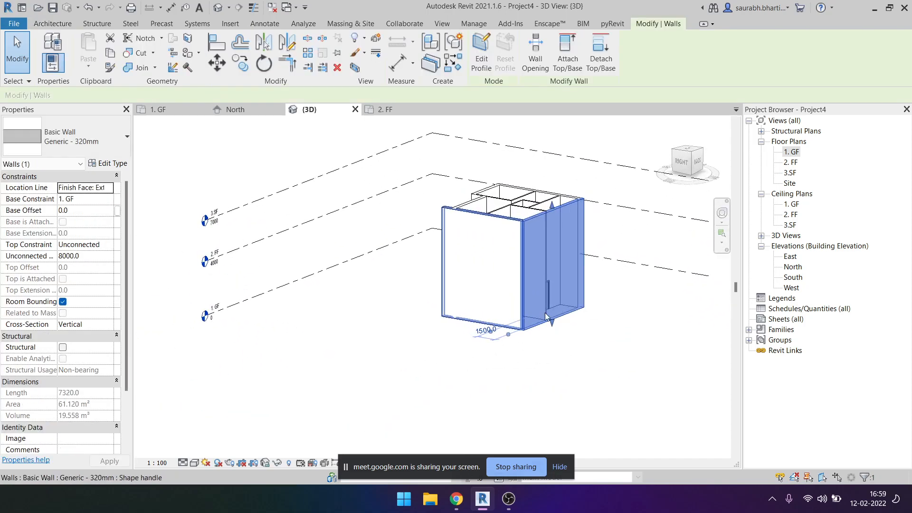
shift+middle_drag(475, 266, 547, 261)
click(694, 161)
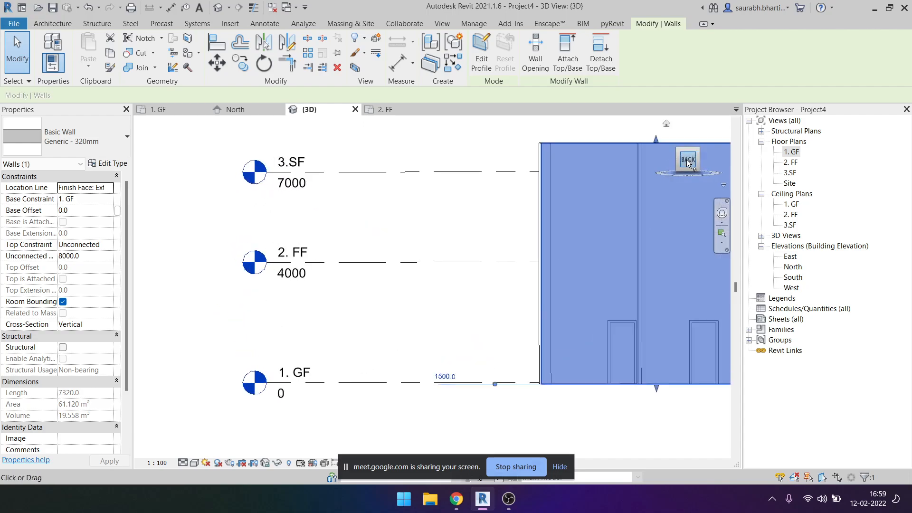
shift+middle_drag(358, 241, 285, 266)
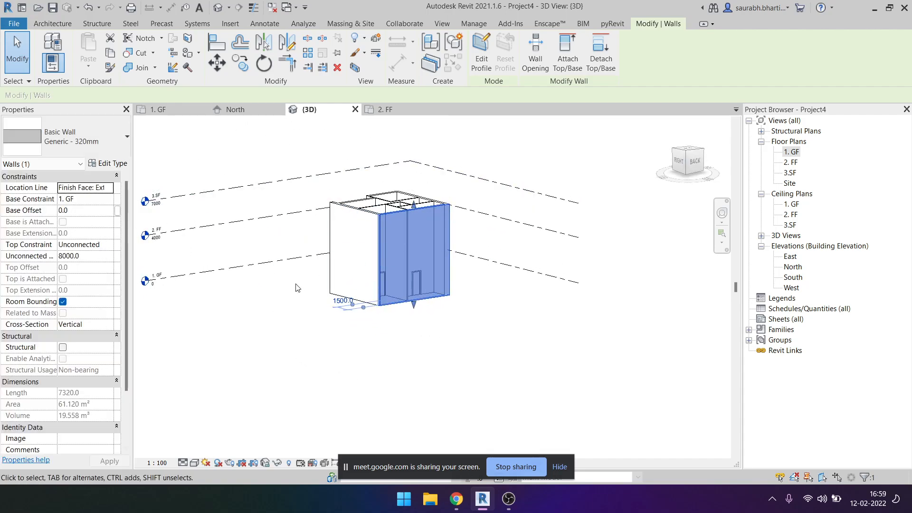
click(309, 304)
click(231, 248)
click(265, 329)
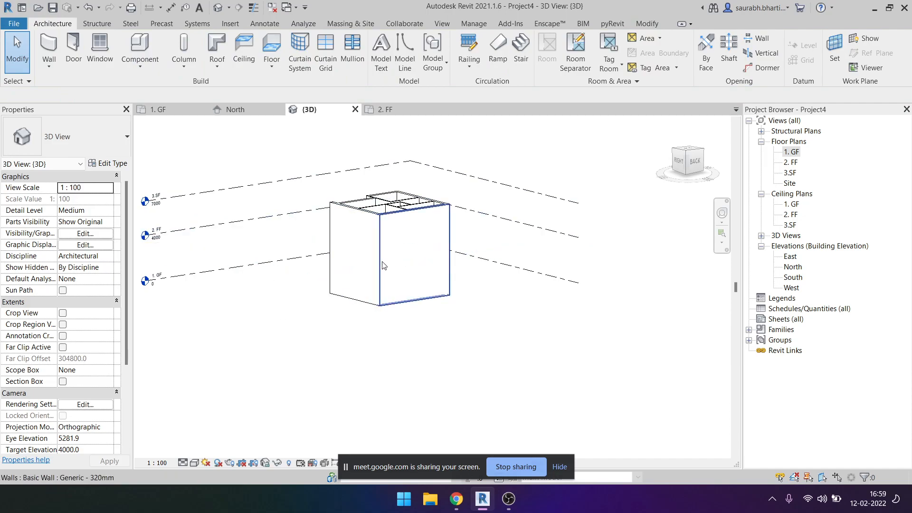
Try to set the top constraint of all Generic - 320mm exterior walls to Up to level: 3.SF.
click(371, 256)
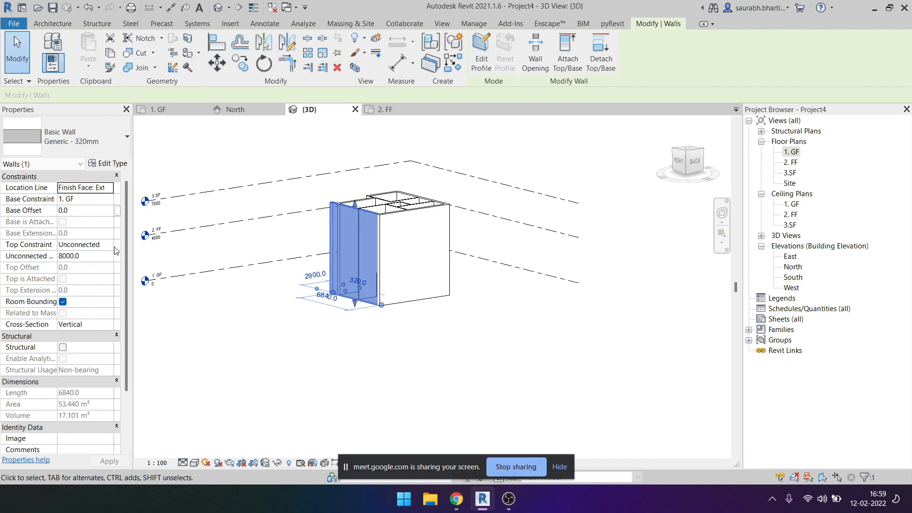
click(298, 370)
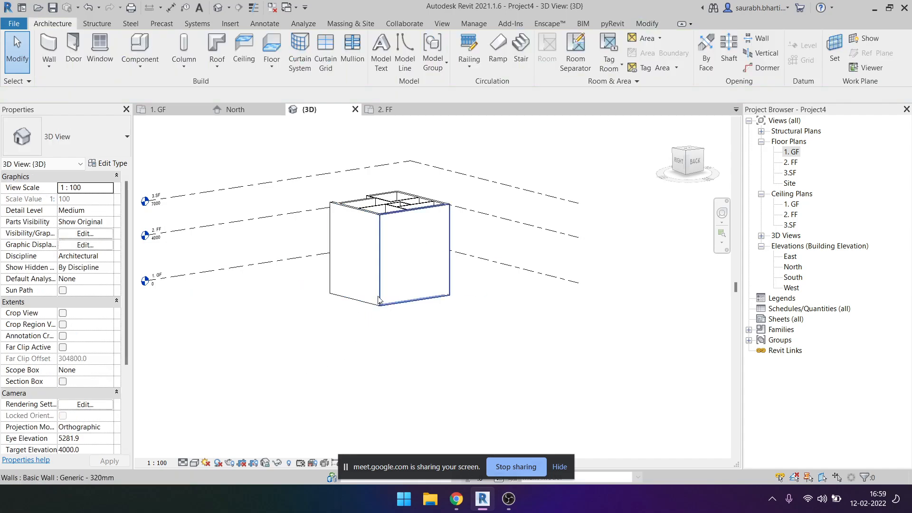
click(412, 239)
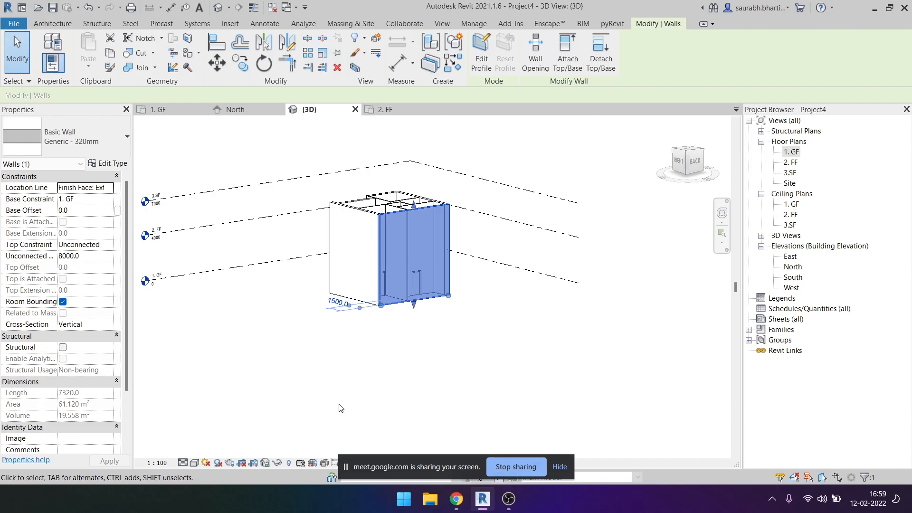
key(s)
key(a)
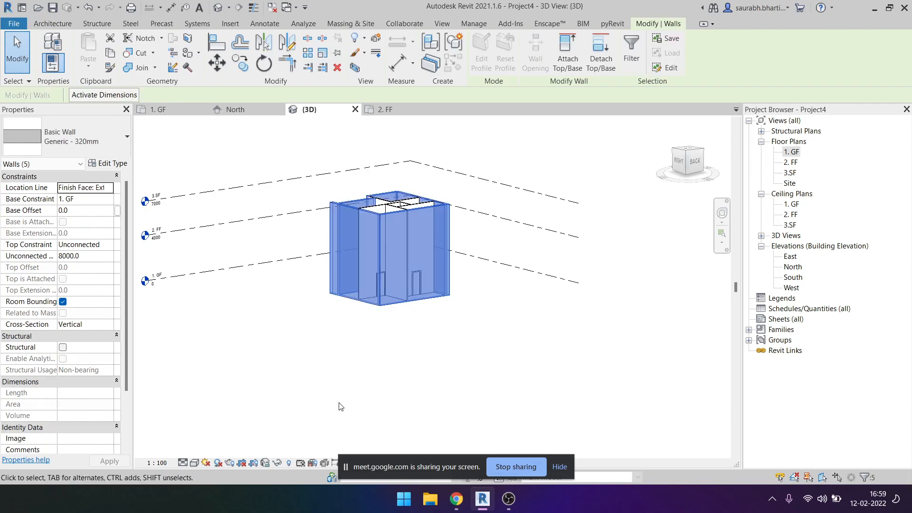
shift+middle_drag(388, 319, 417, 372)
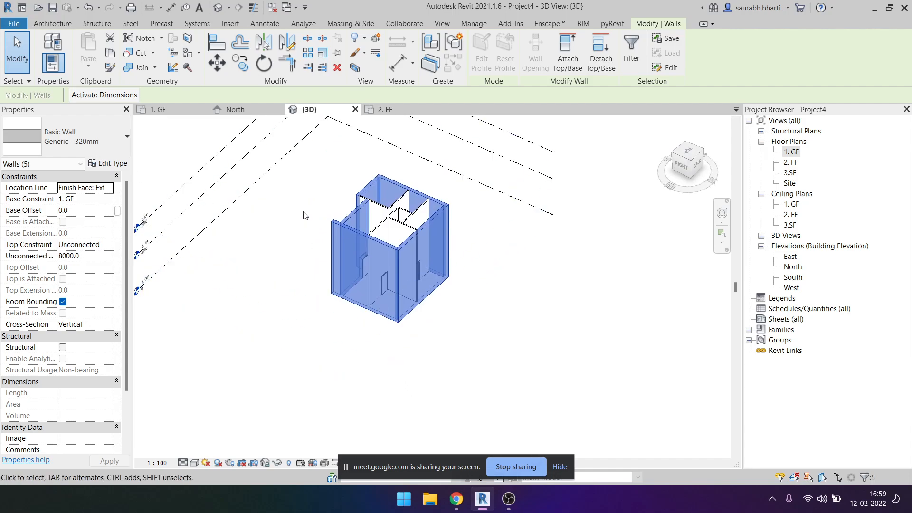
click(85, 244)
click(108, 244)
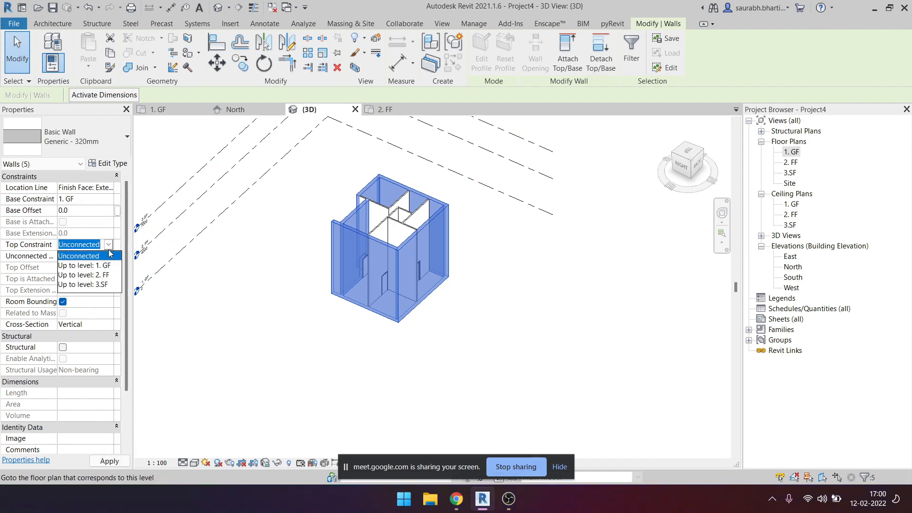
click(93, 284)
click(458, 356)
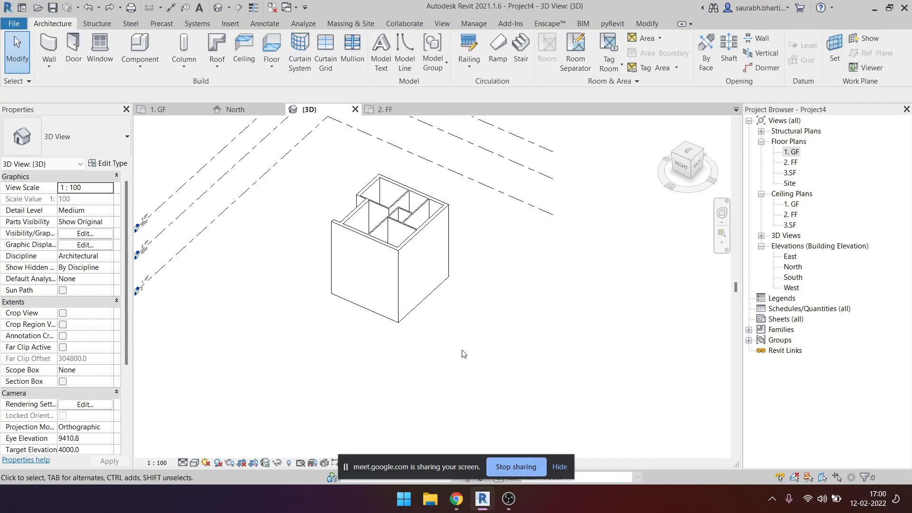
Filter the whole-house selection down to walls only and set their top constraint to Up to level: 2. FF.
shift+middle_drag(452, 325, 362, 204)
drag(351, 190, 468, 351)
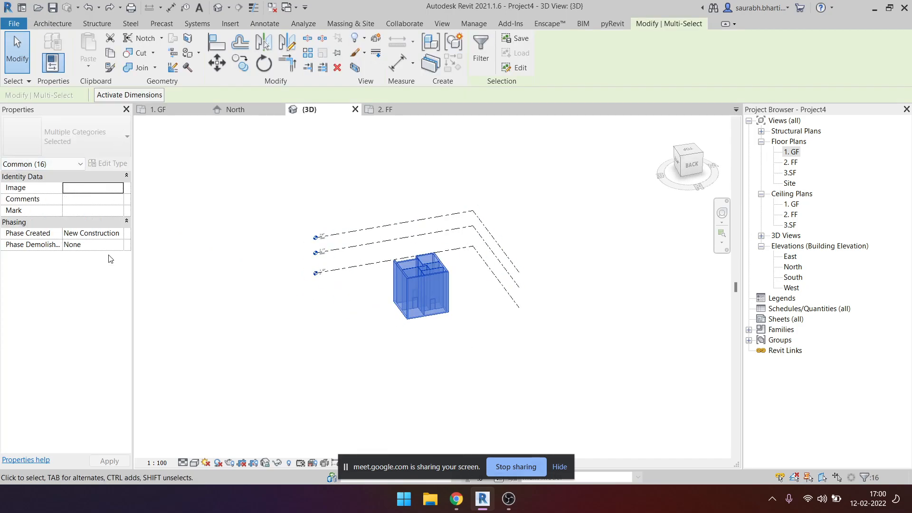
click(488, 49)
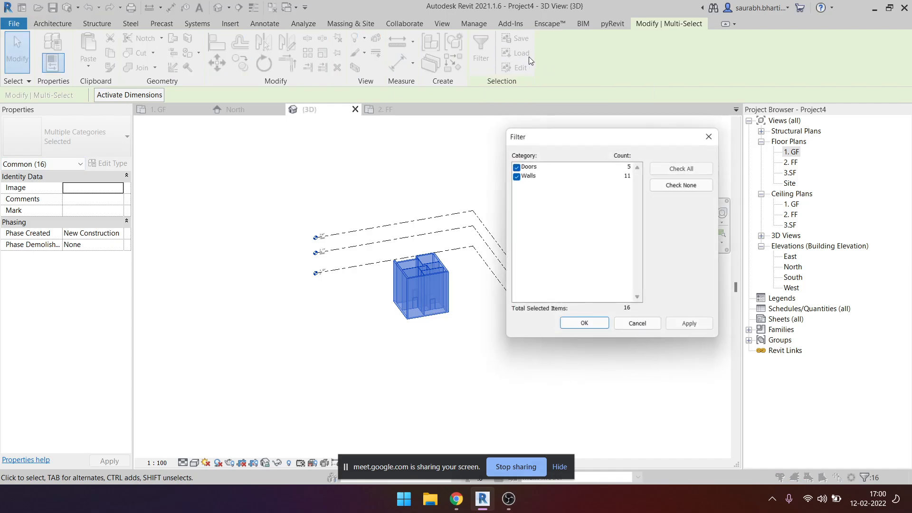
click(680, 187)
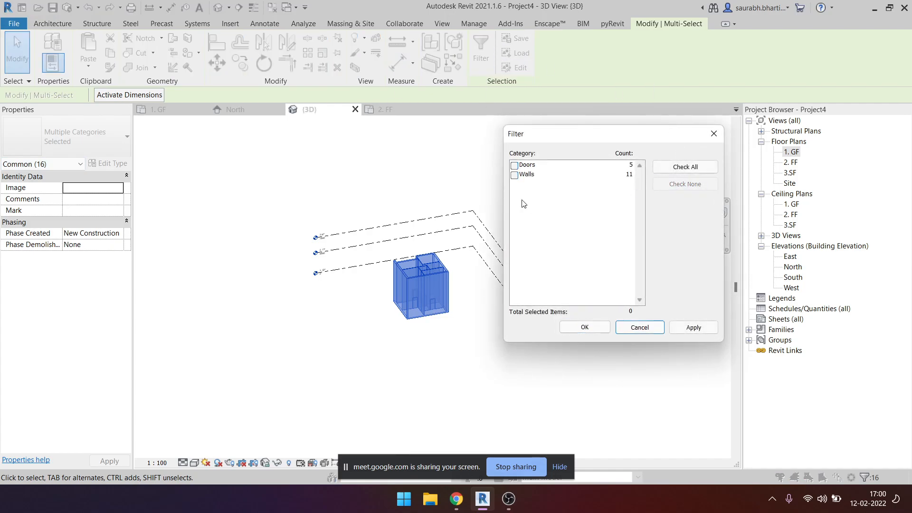
click(515, 175)
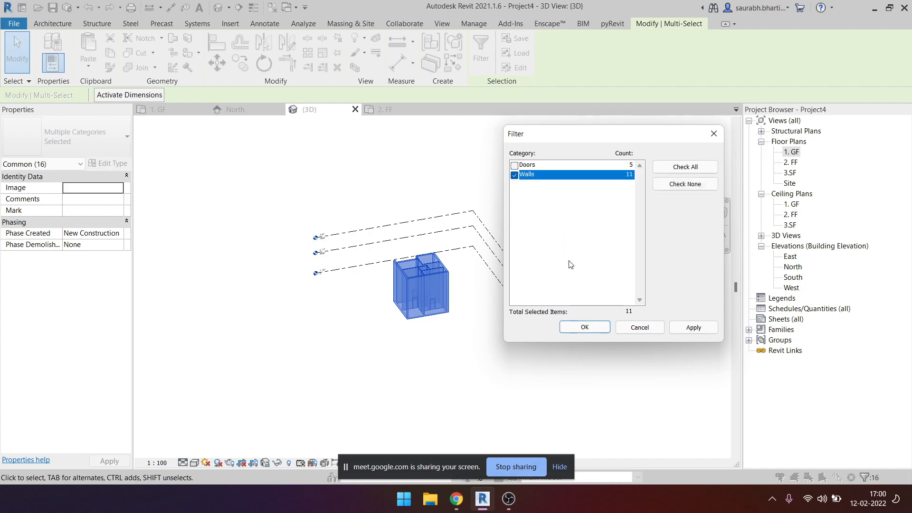
click(585, 327)
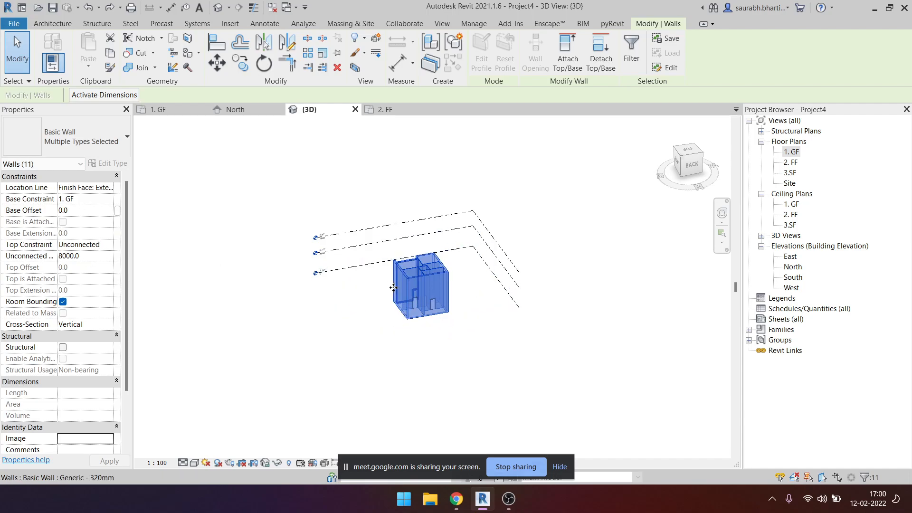
scroll(402, 293, up, 3)
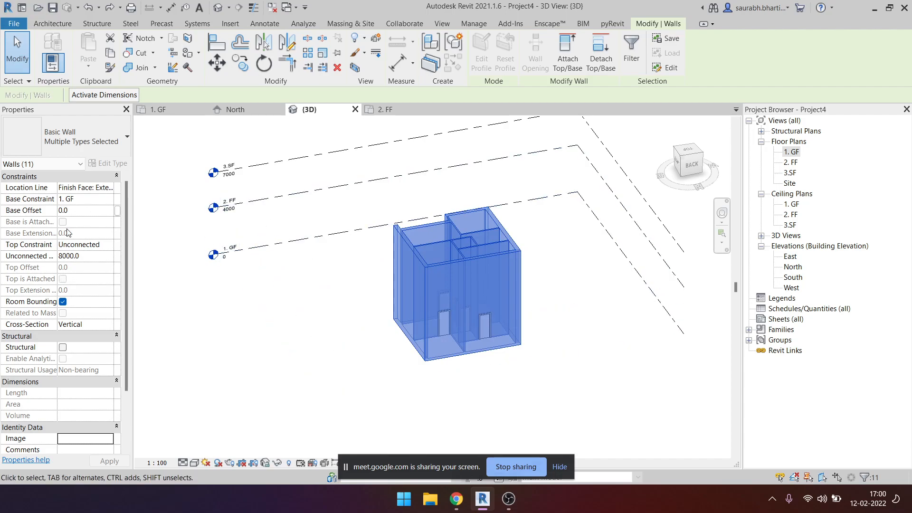
click(95, 244)
click(109, 245)
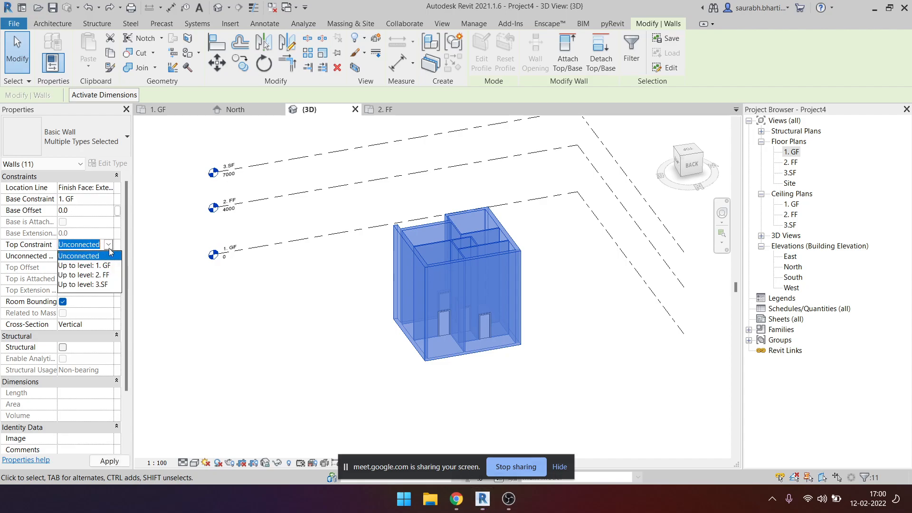
click(100, 276)
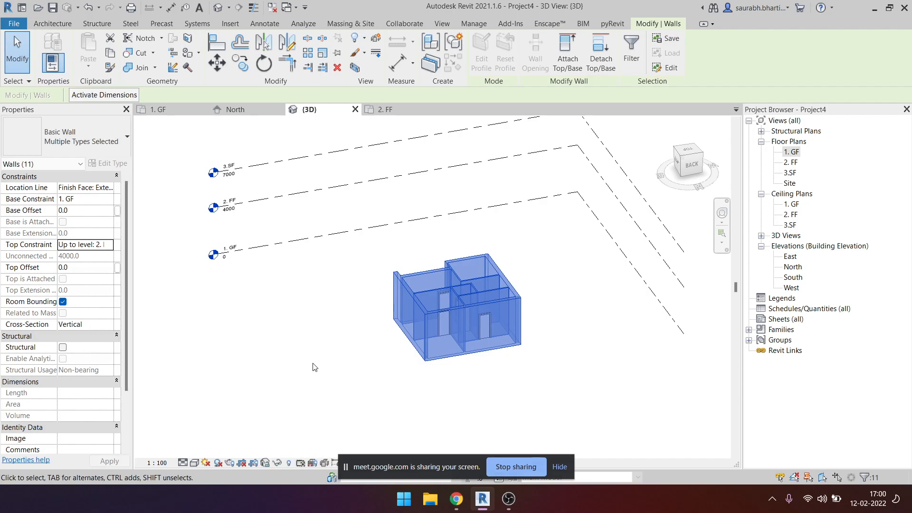
click(360, 353)
Inspect the wall heights against the 1. GF, 2. FF and 3.SF level lines from the front-right edge in 3D.
shift+middle_drag(401, 389, 480, 314)
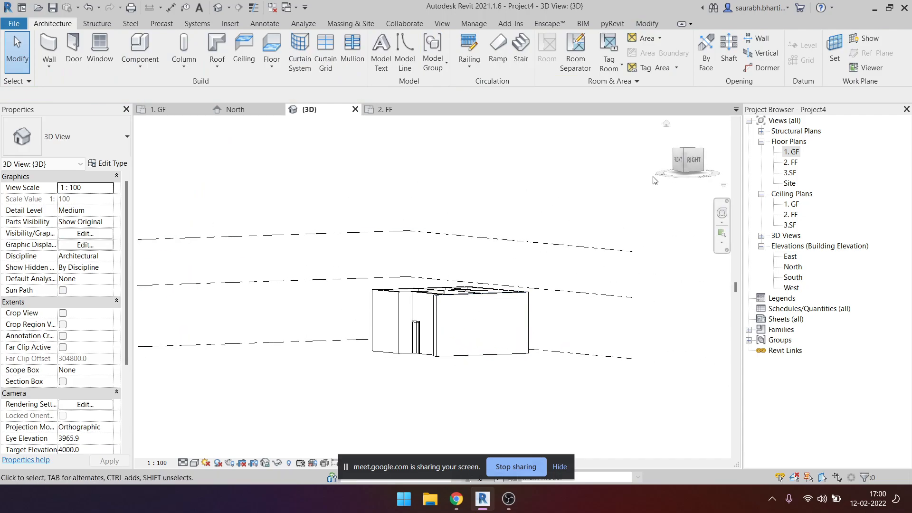
click(682, 166)
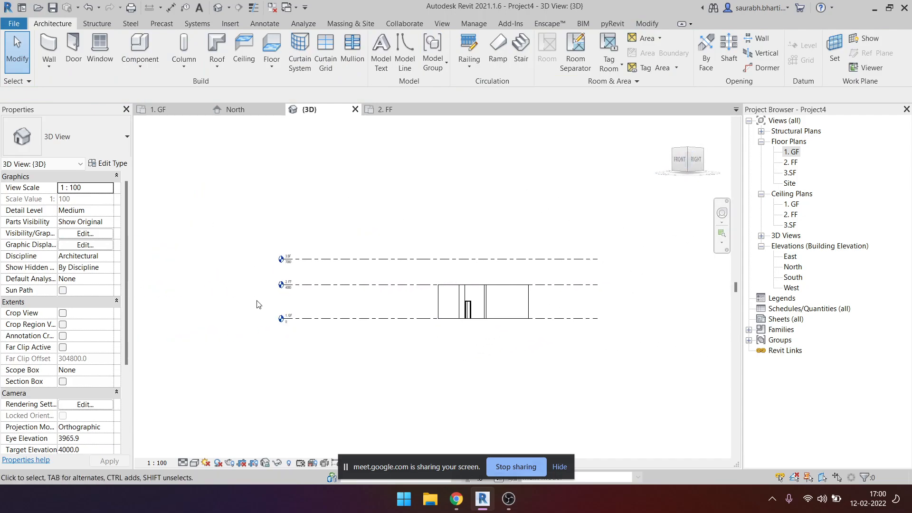
scroll(299, 304, up, 5)
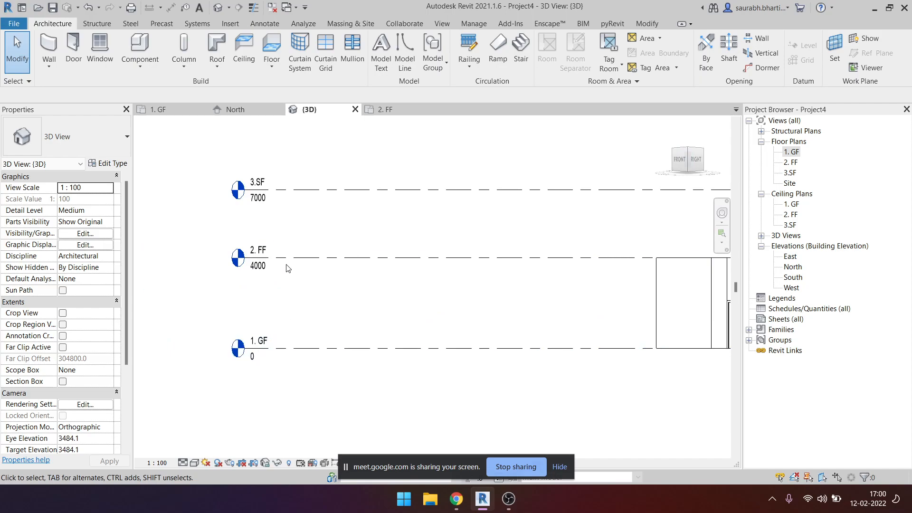
scroll(300, 259, down, 3)
shift+middle_drag(514, 299, 520, 444)
Open the 1. GF floor plan, start placing a window and look through the window types already loaded.
double_click(792, 152)
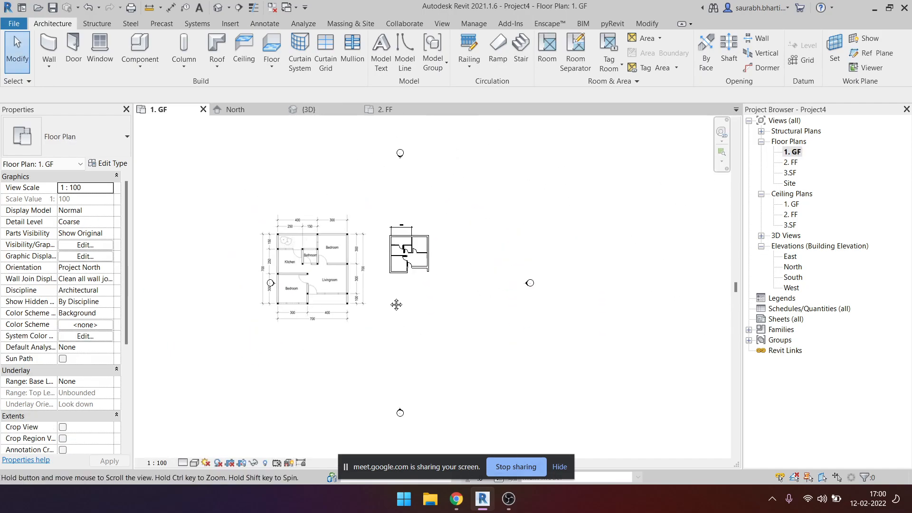
click(324, 275)
scroll(332, 274, up, 4)
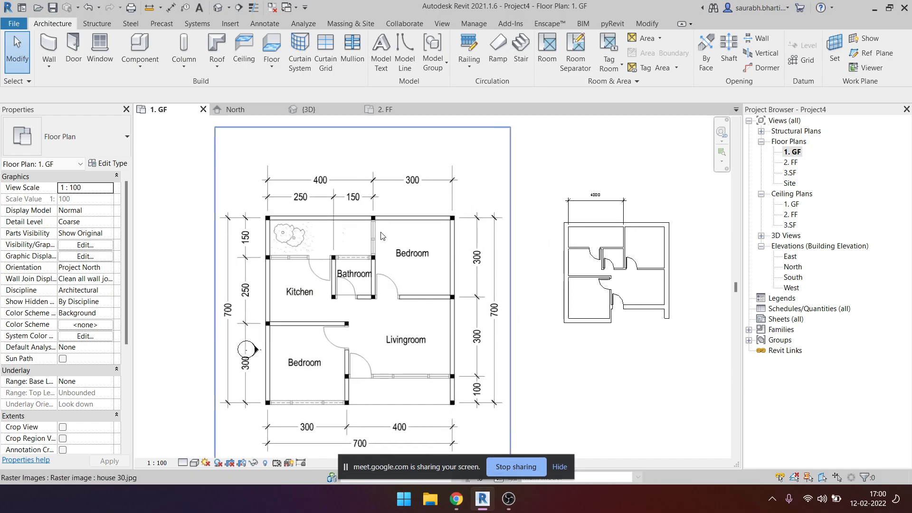
scroll(372, 243, up, 3)
scroll(296, 257, down, 1)
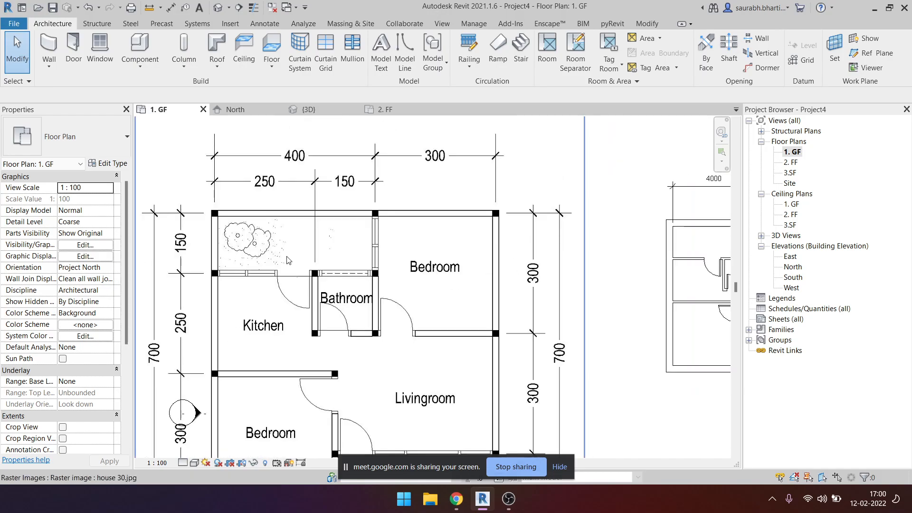
click(100, 53)
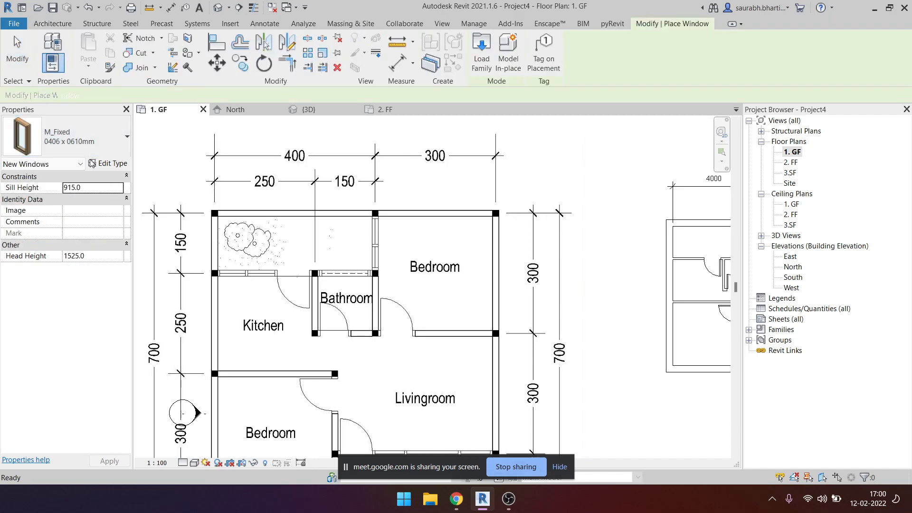
click(85, 142)
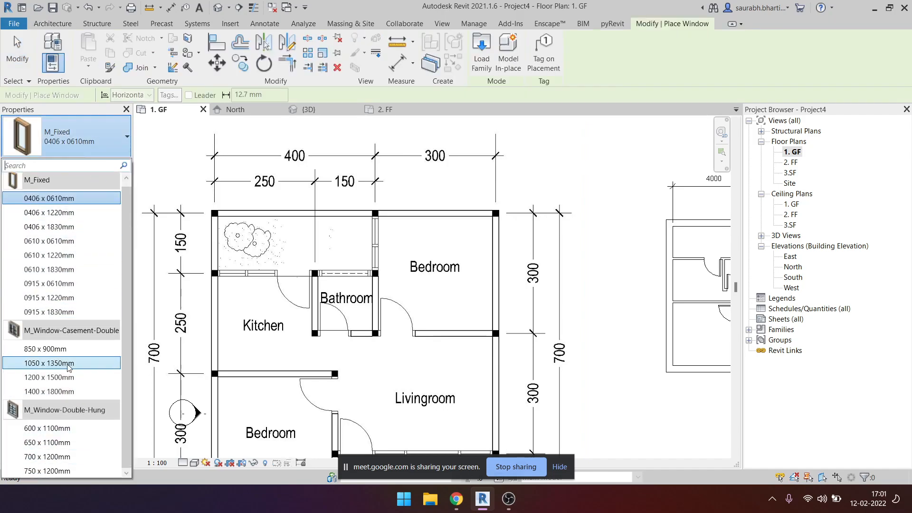
Start loading a window family and look through the English and English-Imperial library folders.
click(482, 52)
scroll(450, 289, down, 5)
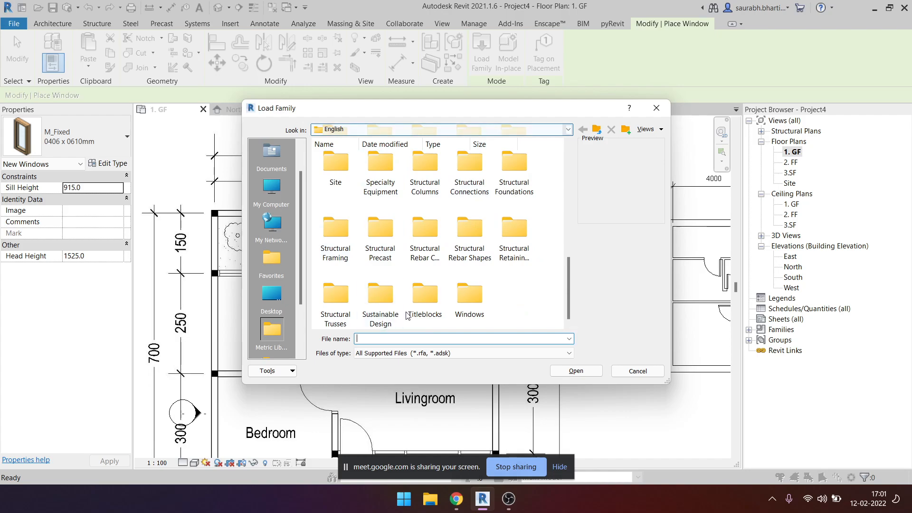
click(473, 129)
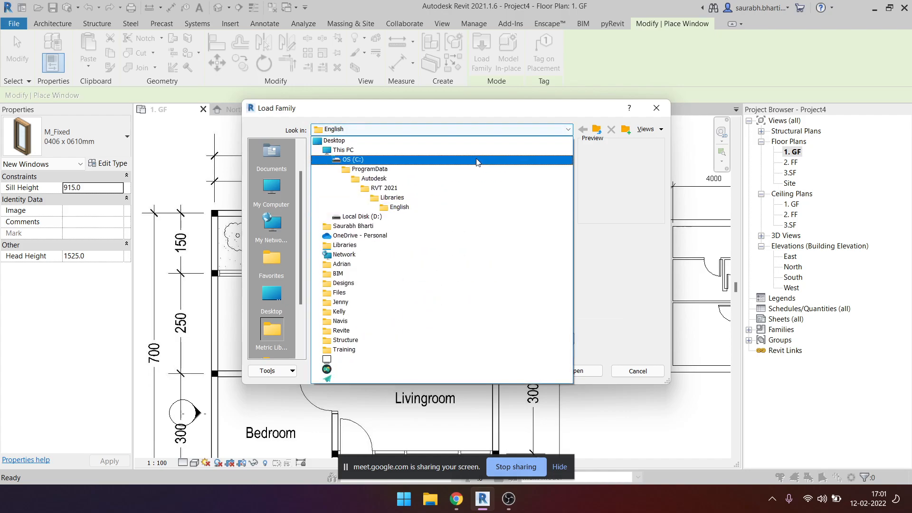
click(460, 199)
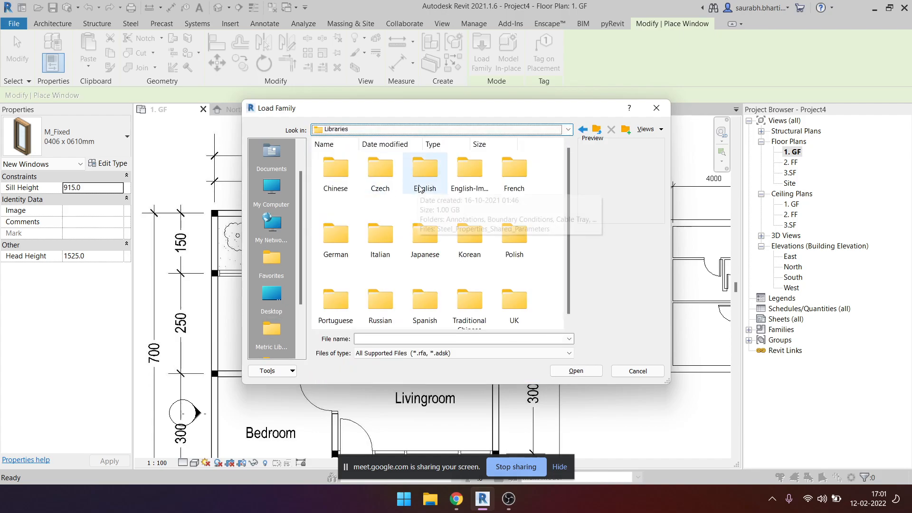
click(426, 183)
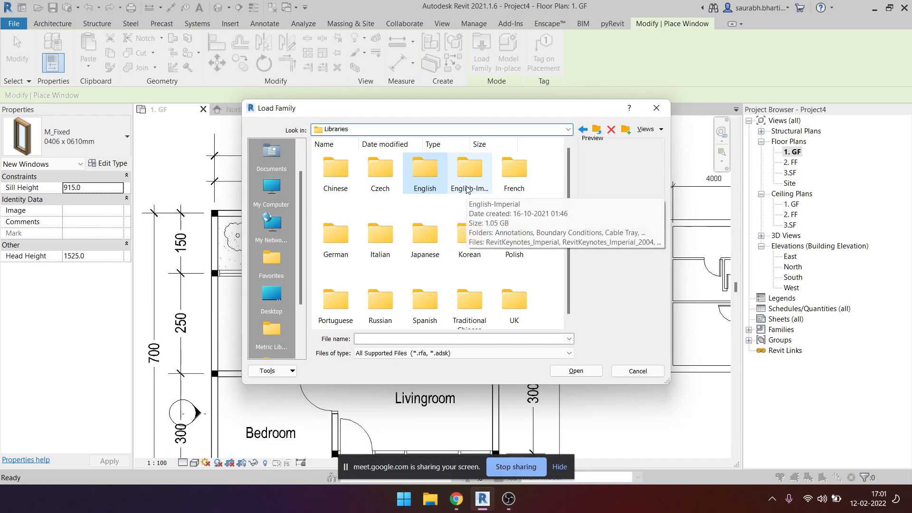
double_click(474, 168)
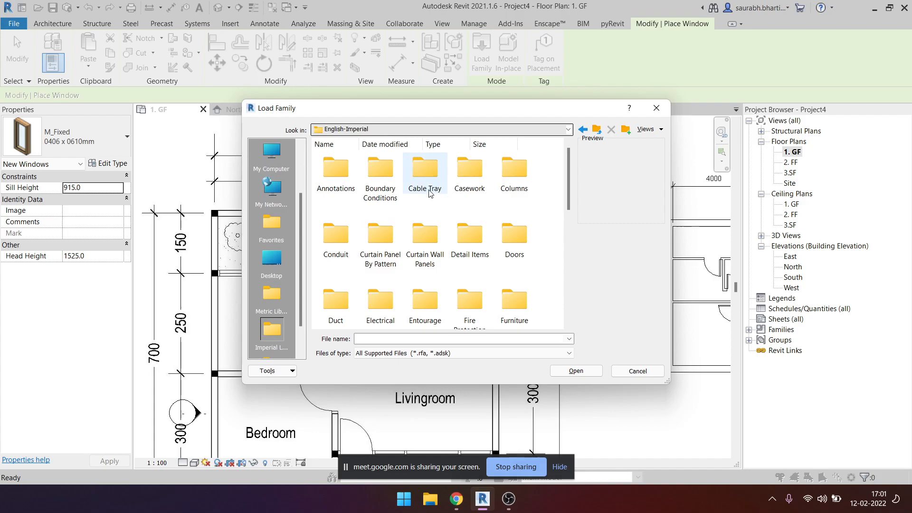
click(581, 133)
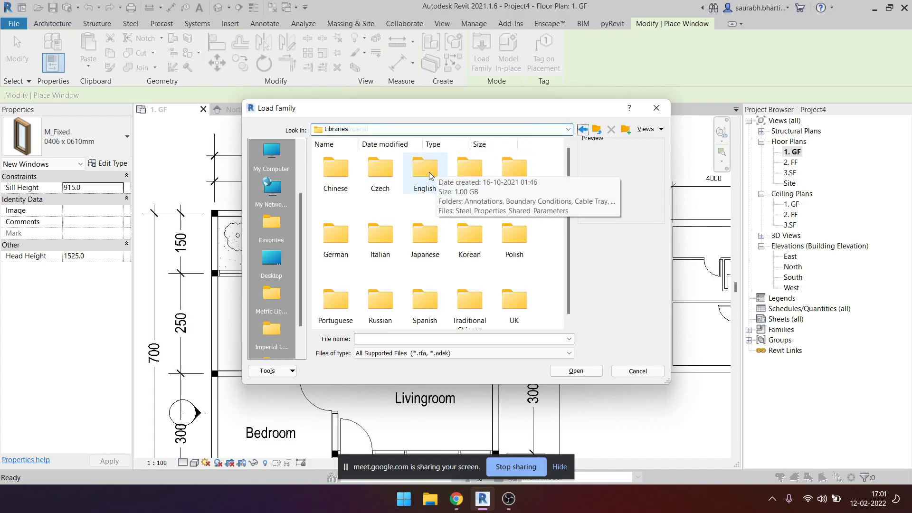
click(432, 187)
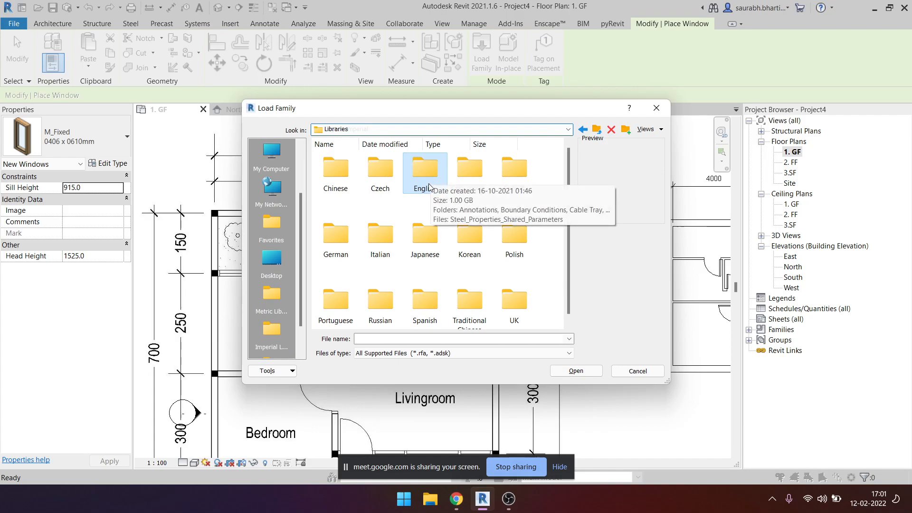
Choose the M_Window-Double-Hung-Double.rfa family from the English library's Windows folder for loading.
double_click(429, 187)
scroll(398, 260, down, 5)
scroll(398, 260, up, 5)
scroll(398, 260, down, 5)
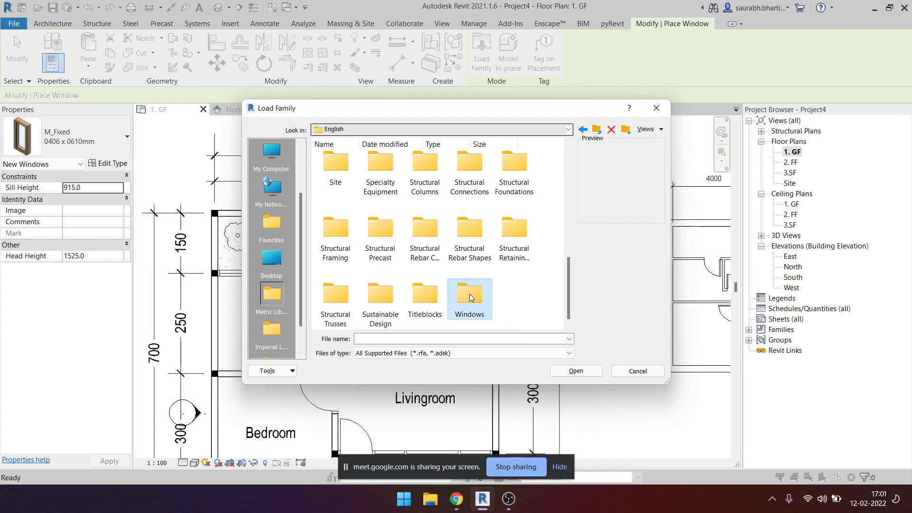
double_click(469, 293)
scroll(430, 284, down, 5)
scroll(430, 284, up, 5)
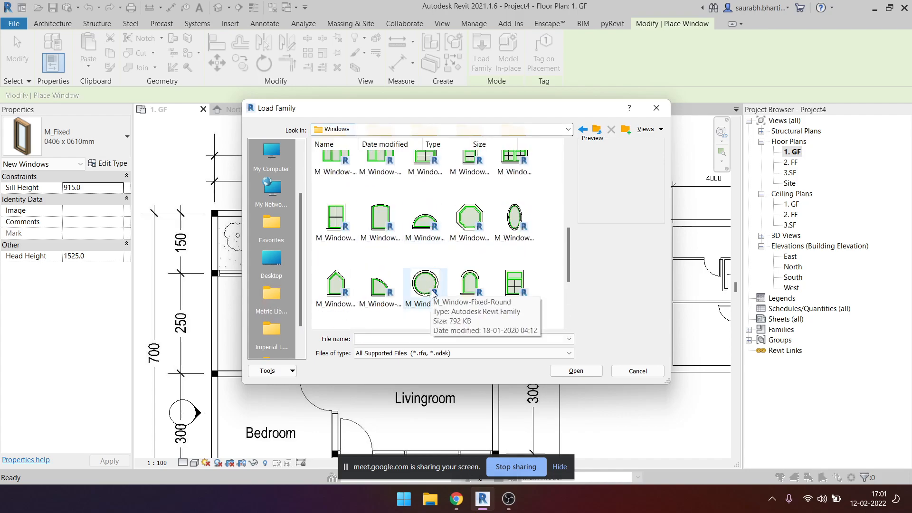
scroll(427, 282, down, 5)
scroll(426, 282, up, 5)
scroll(426, 282, down, 5)
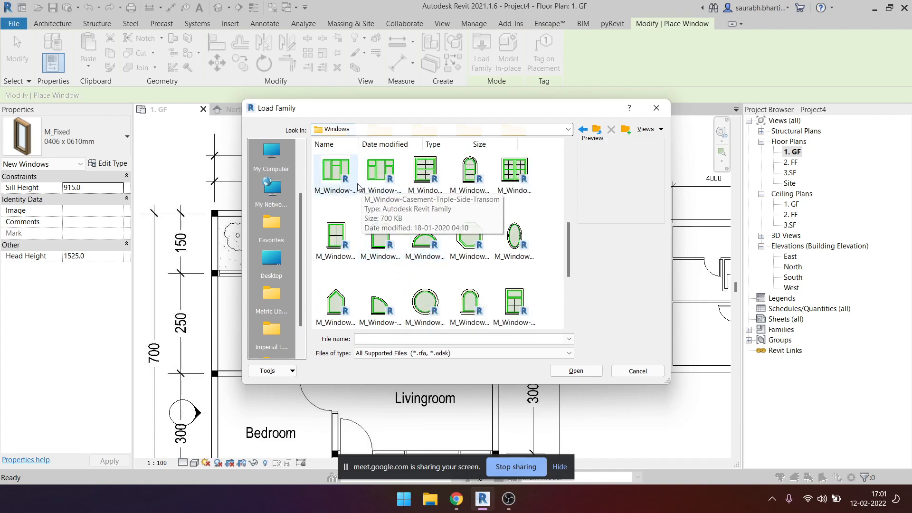
click(499, 184)
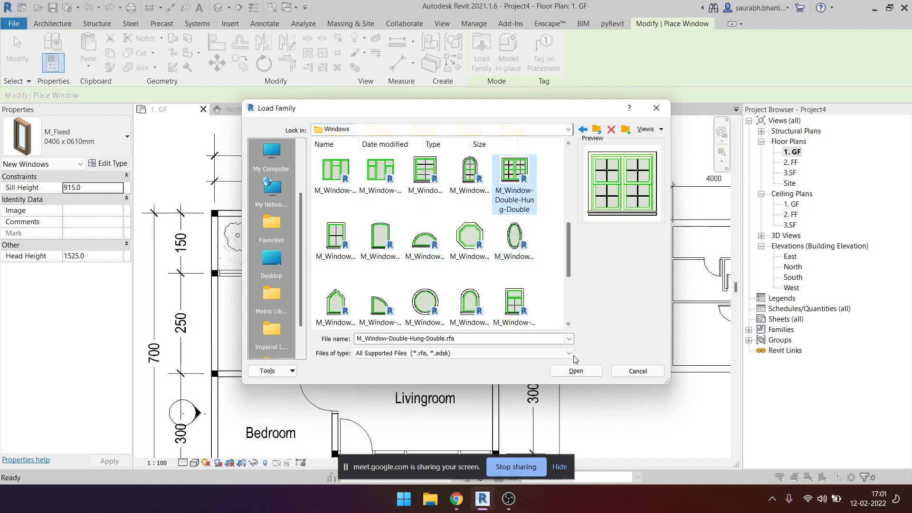
click(578, 372)
Load the 900 x 1400mm type of the M_Window-Double-Hung-Double family into the project.
scroll(432, 275, up, 8)
scroll(430, 237, down, 10)
drag(463, 173, 445, 93)
scroll(389, 214, up, 8)
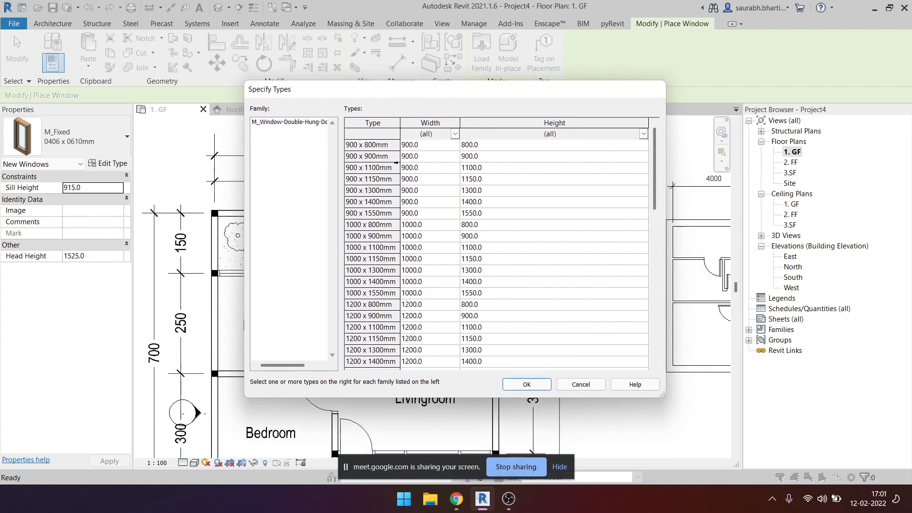
scroll(390, 309, down, 8)
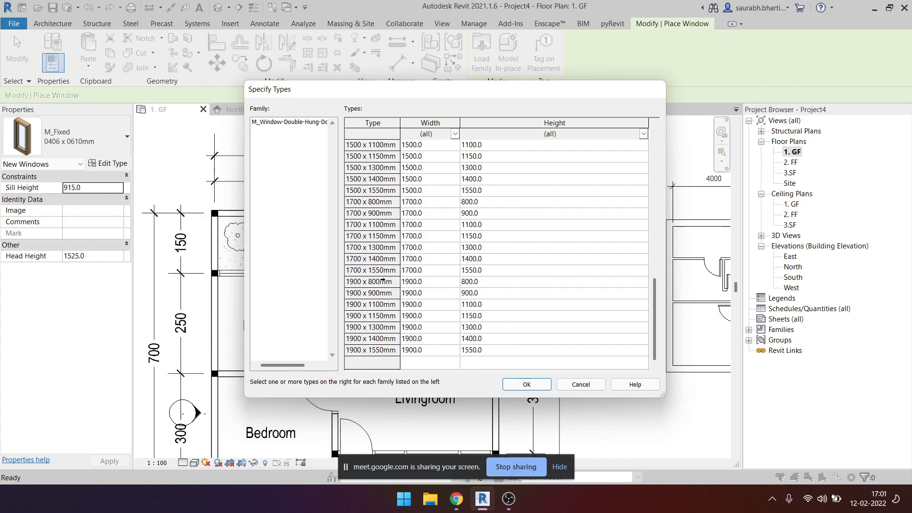
scroll(380, 282, up, 8)
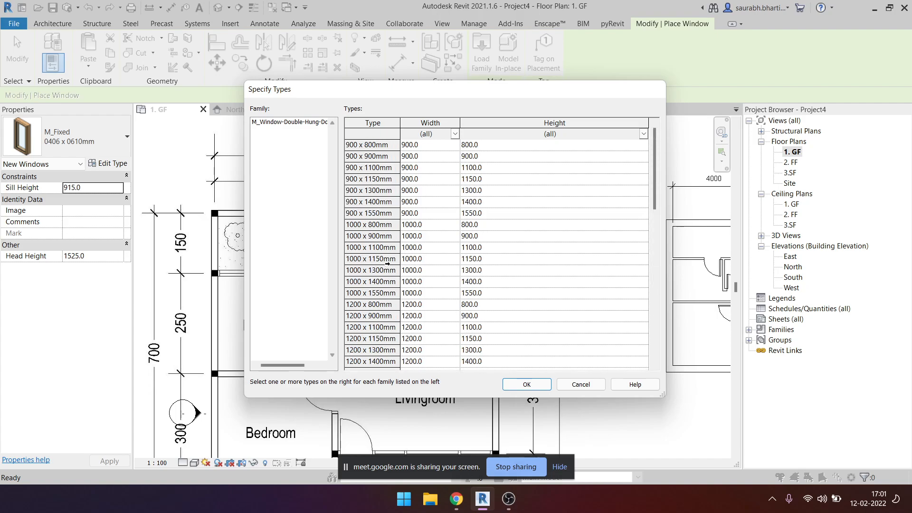
click(394, 198)
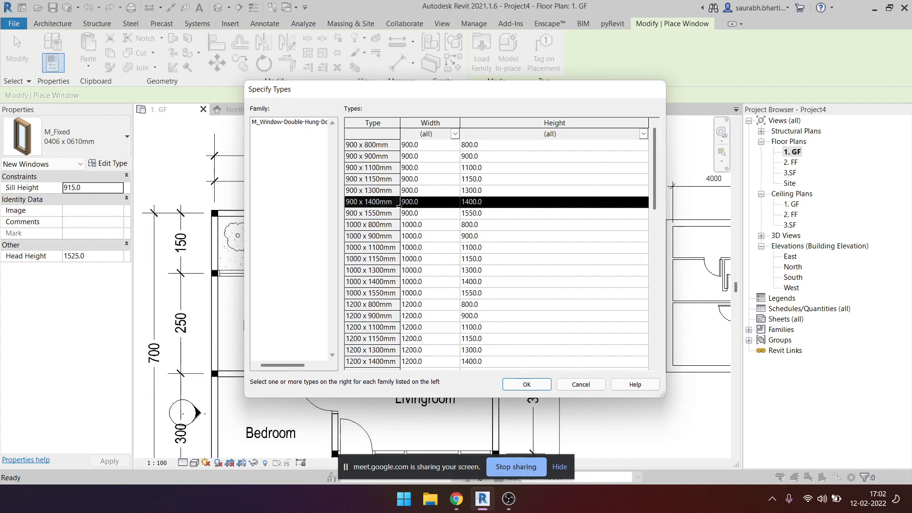
click(527, 385)
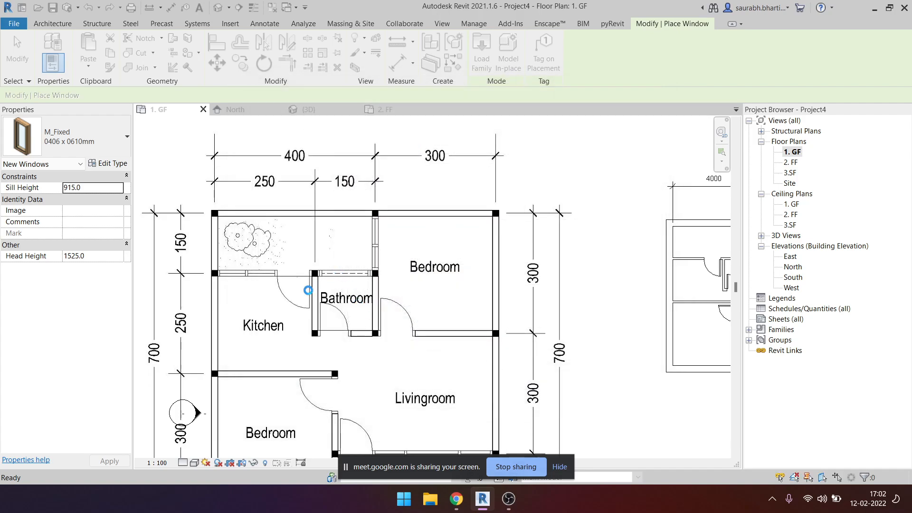
scroll(474, 278, down, 1)
middle_drag(508, 284, 376, 295)
scroll(575, 245, up, 5)
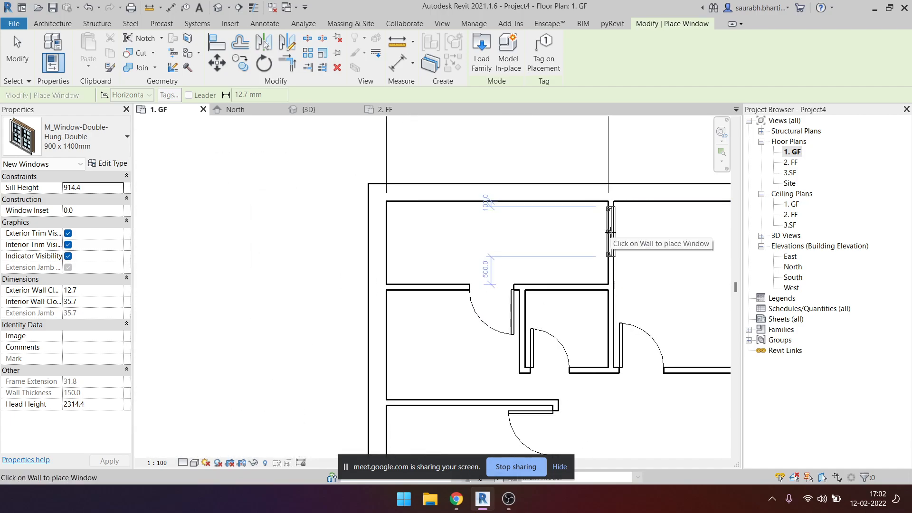
scroll(613, 232, up, 2)
key(Escape)
key(d)
key(i)
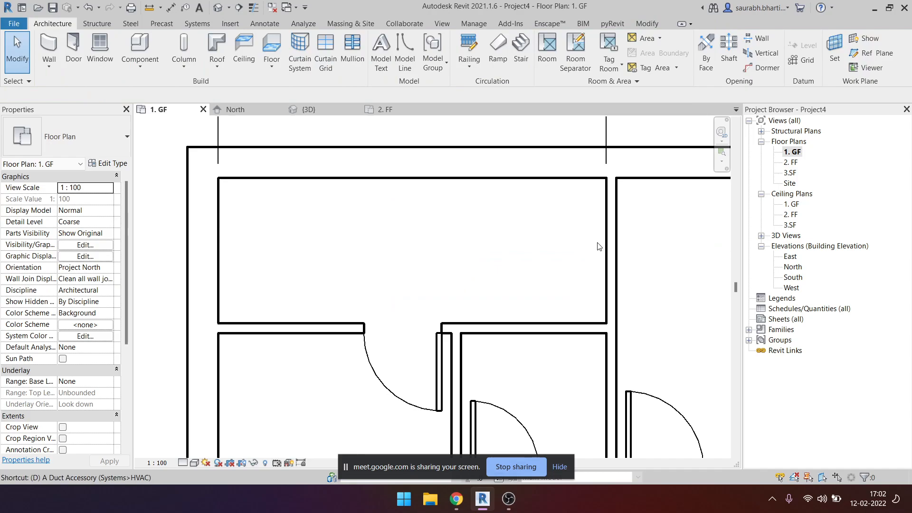
click(572, 180)
click(568, 323)
key(Escape)
key(Escape)
Dimension the clear distance between the upper and lower walls of the upper-left room, placing the dimension inside the adjacent bedroom.
key(d)
key(i)
click(569, 179)
click(559, 323)
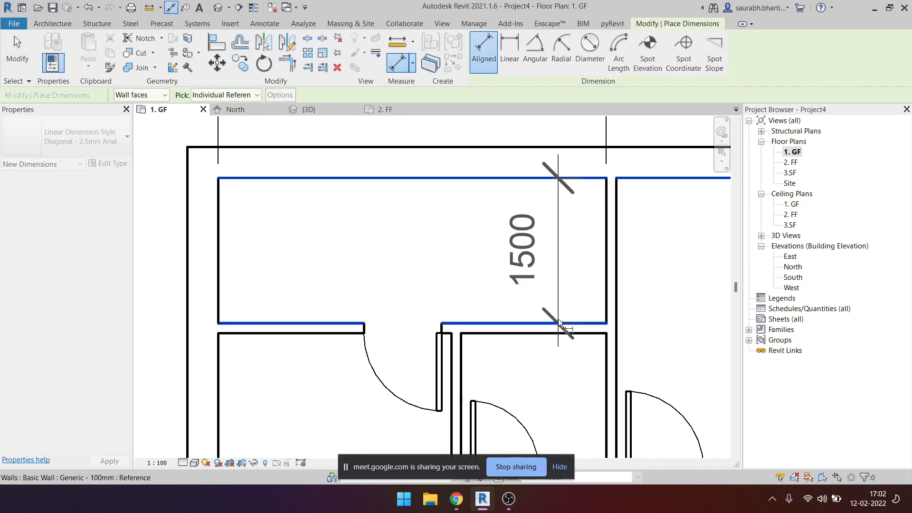
scroll(558, 318, down, 3)
click(625, 318)
scroll(698, 237, down, 3)
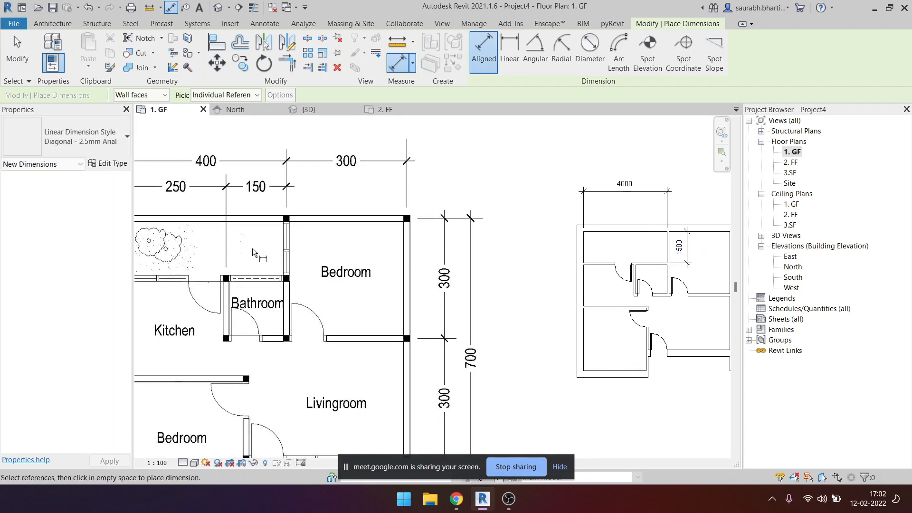
middle_drag(395, 285, 357, 293)
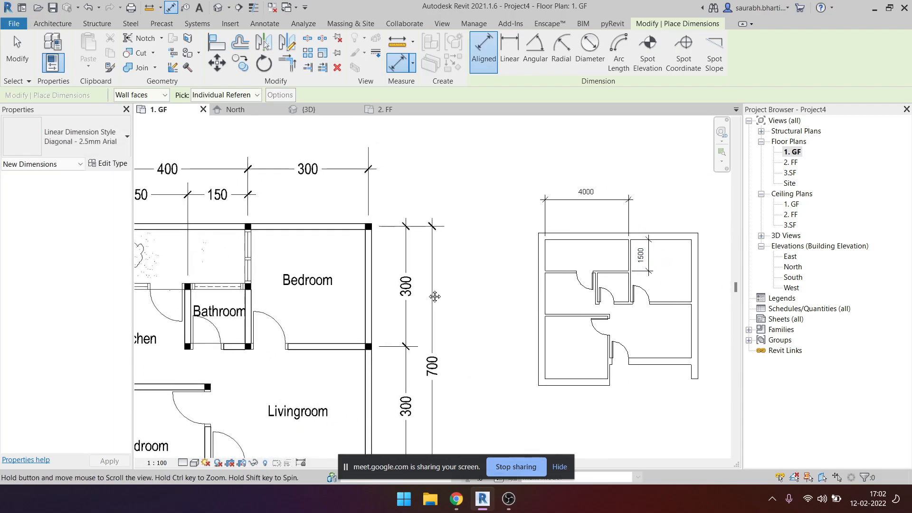
key(Escape)
key(Escape)
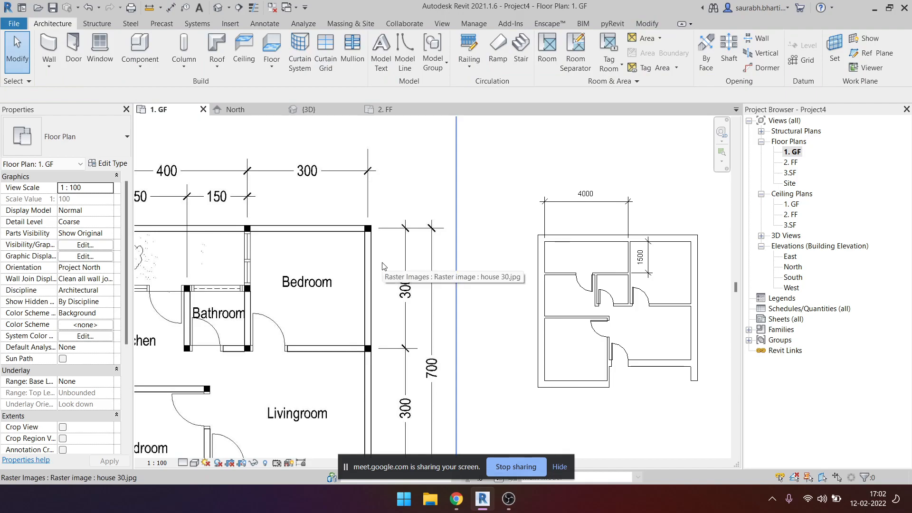
Start placing a window and duplicate the M_Window-Double-Hung-Double 900 x 1400mm type, opening the new type's name for editing.
click(88, 57)
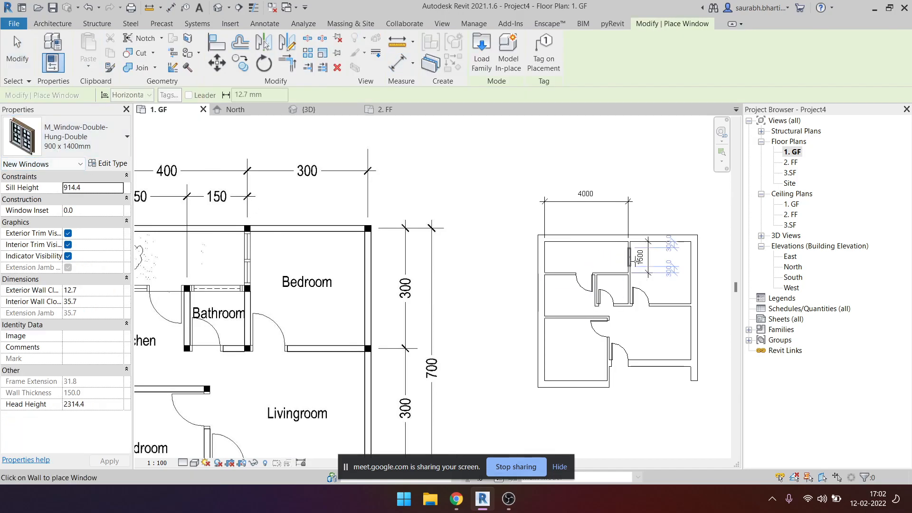
scroll(630, 256, up, 4)
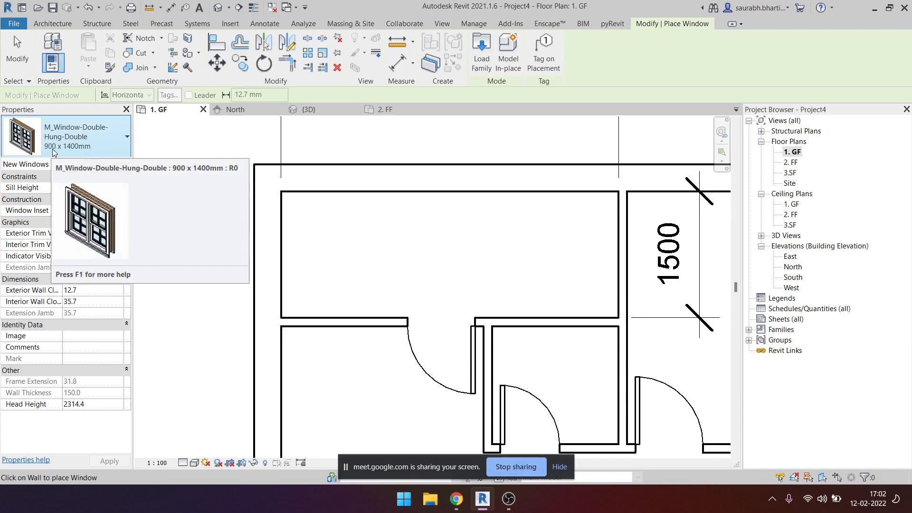
click(109, 163)
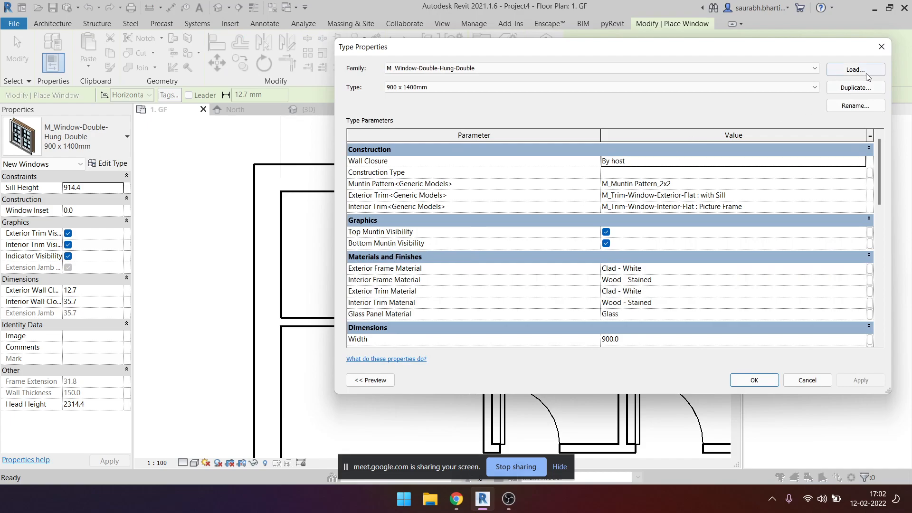
click(856, 87)
double_click(390, 248)
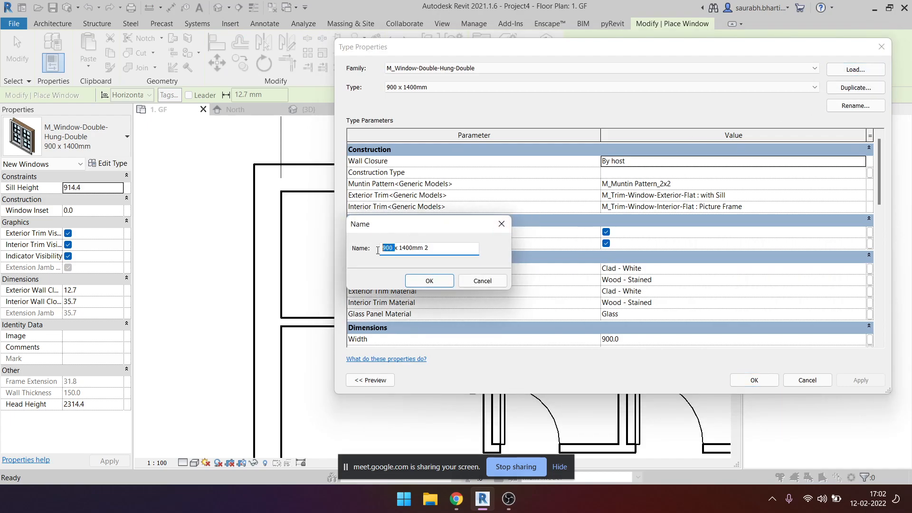
Name the duplicated window type 750x 1400mm and set its width to 750 mm.
text(750)
click(418, 280)
scroll(609, 262, down, 5)
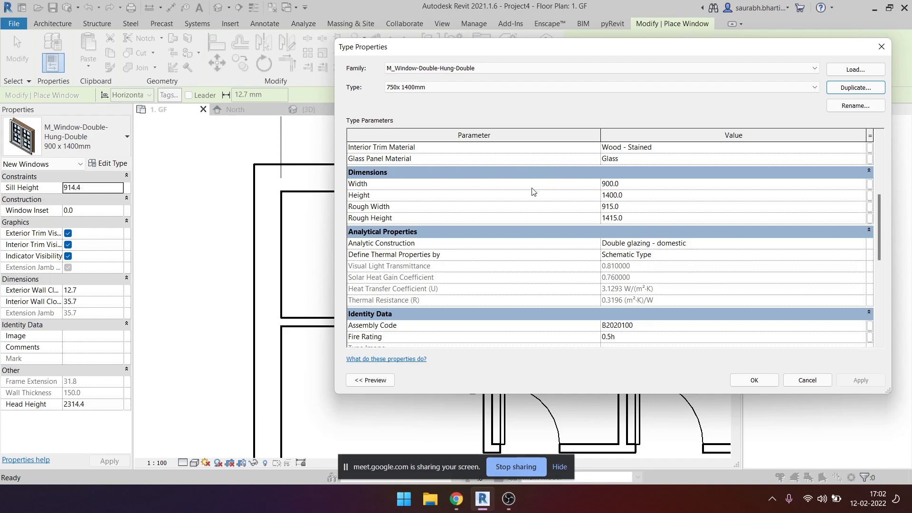
click(639, 185)
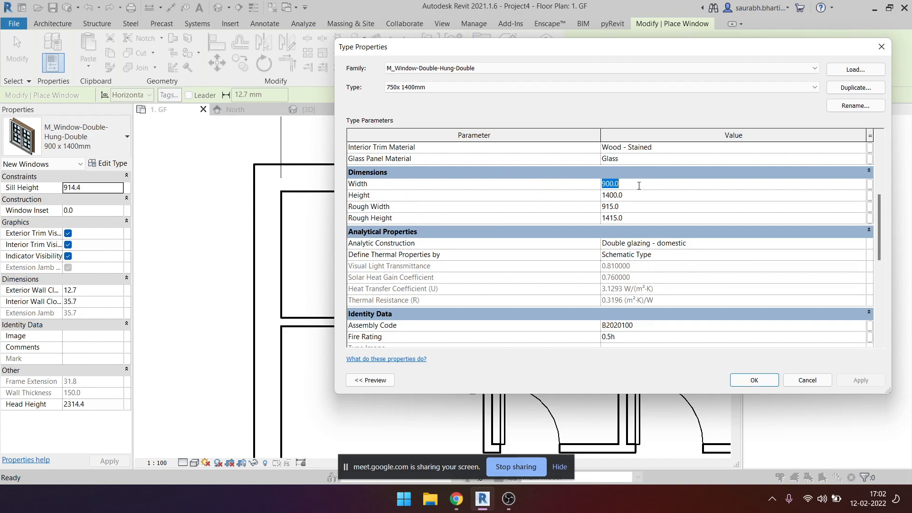
text(750)
click(632, 197)
Set the rough width of the 750x 1400mm window type to 750 mm and accept the type properties.
click(627, 206)
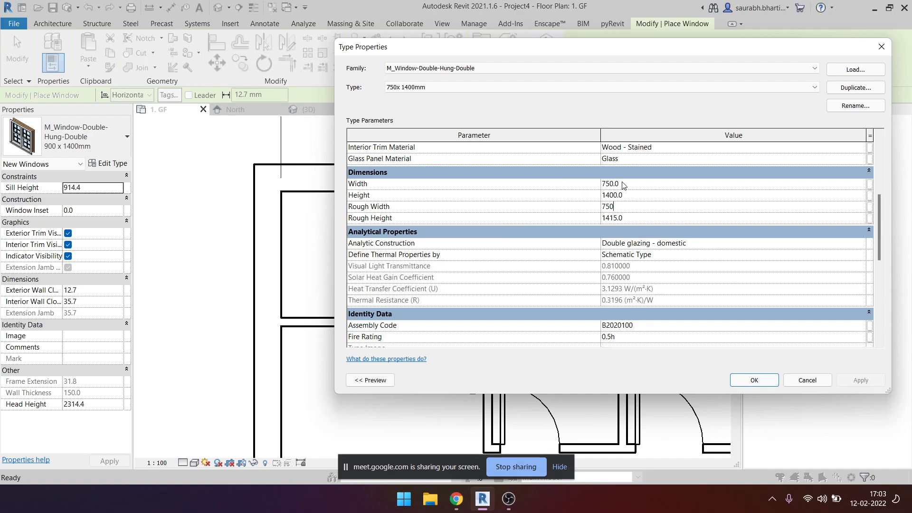
key(Up)
key(Up)
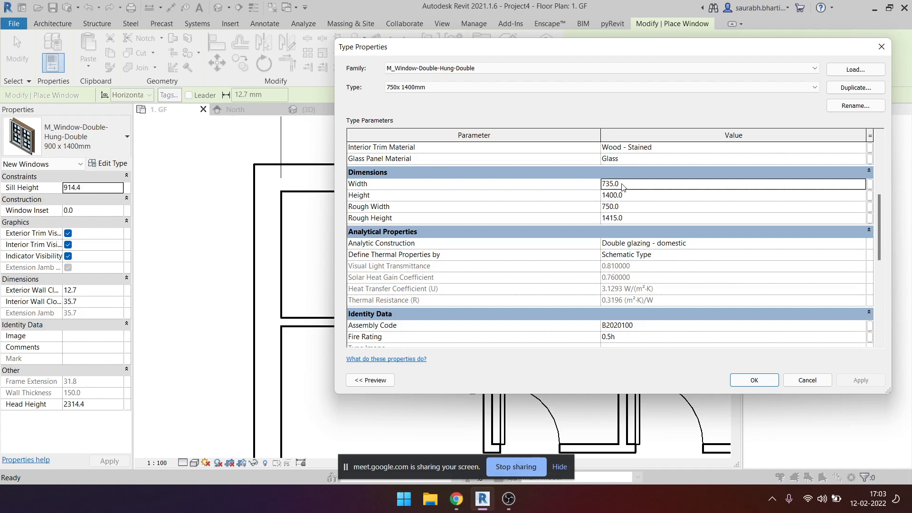
click(631, 212)
click(607, 212)
click(627, 189)
click(624, 208)
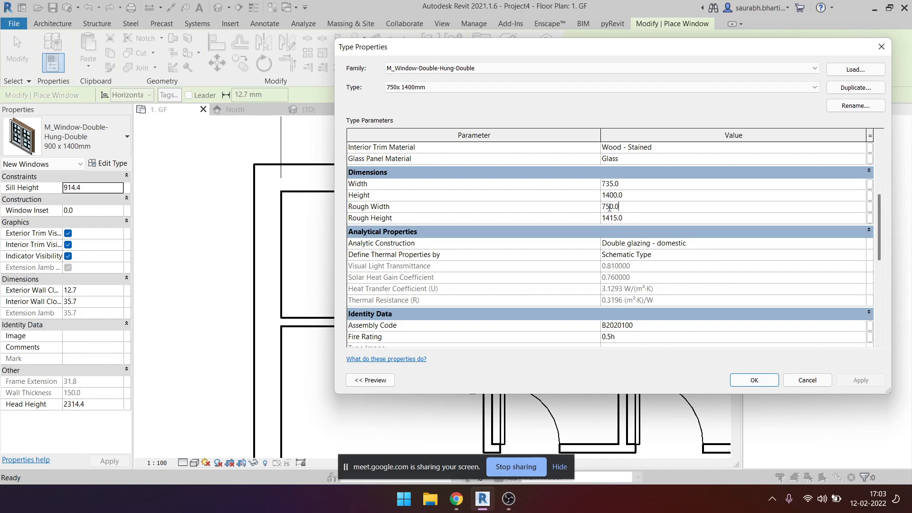
click(771, 384)
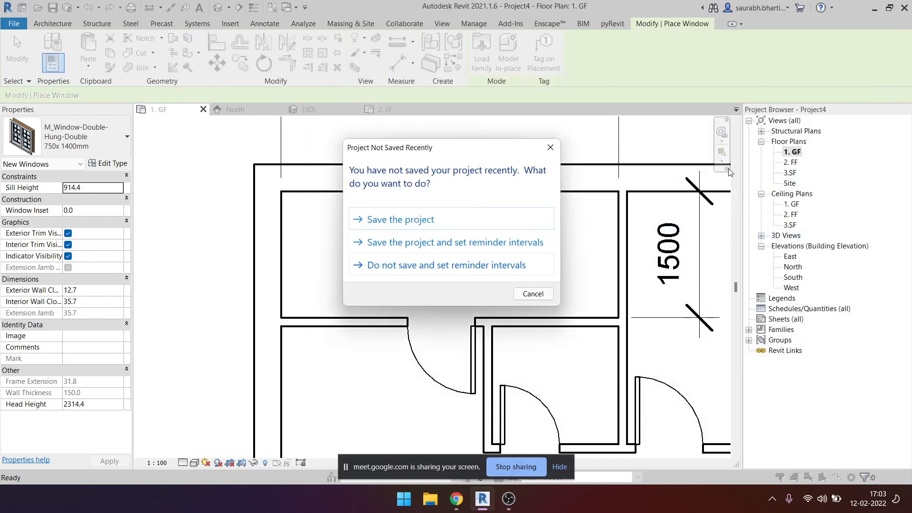
Dismiss the save reminder and place two 750x 1400mm windows end to end in the interior wall beside the 1500 dimension.
click(533, 293)
scroll(566, 249, up, 2)
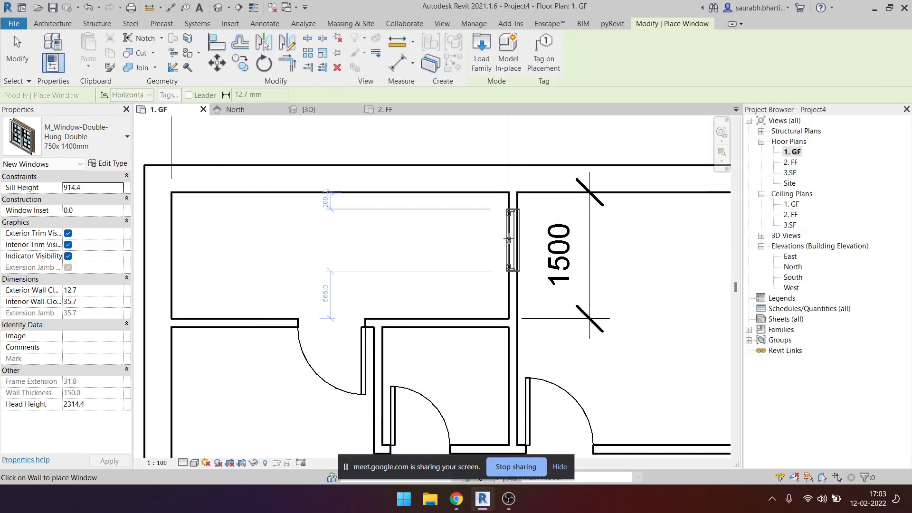
scroll(519, 222, up, 2)
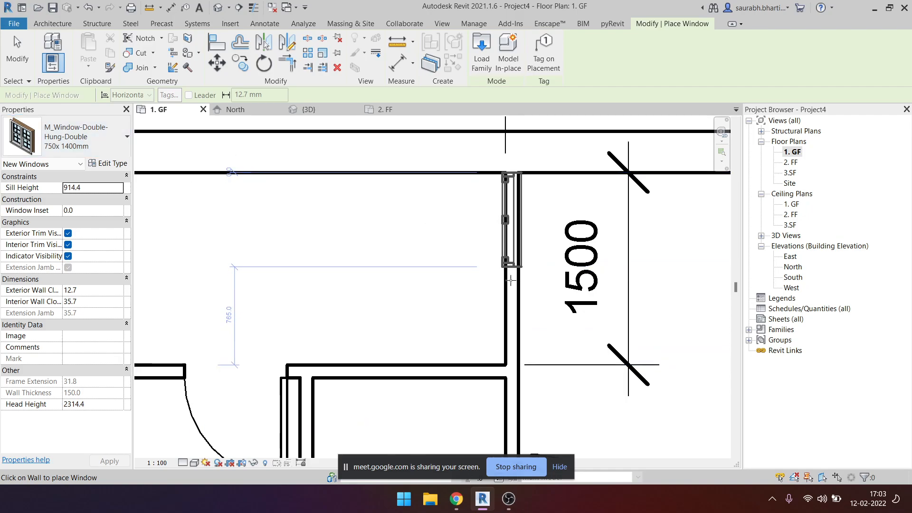
click(510, 318)
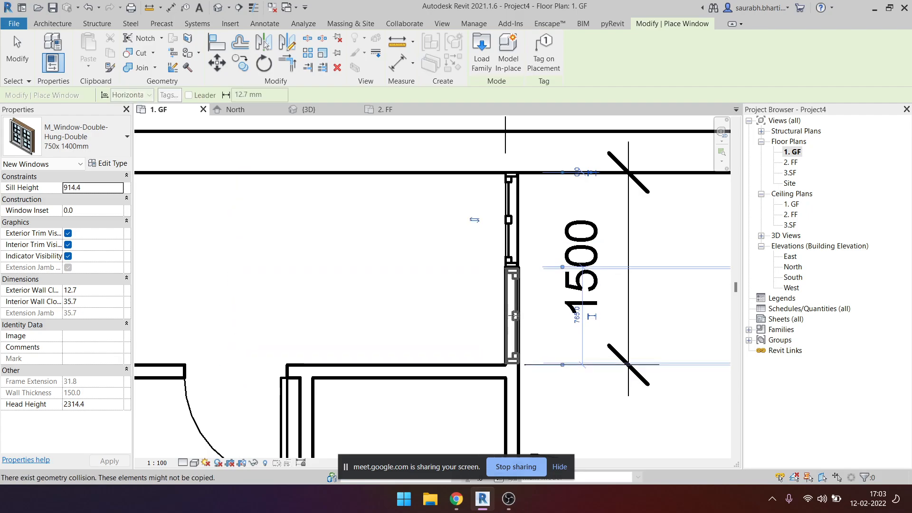
click(515, 316)
key(Escape)
key(Escape)
scroll(528, 343, down, 2)
scroll(531, 354, up, 3)
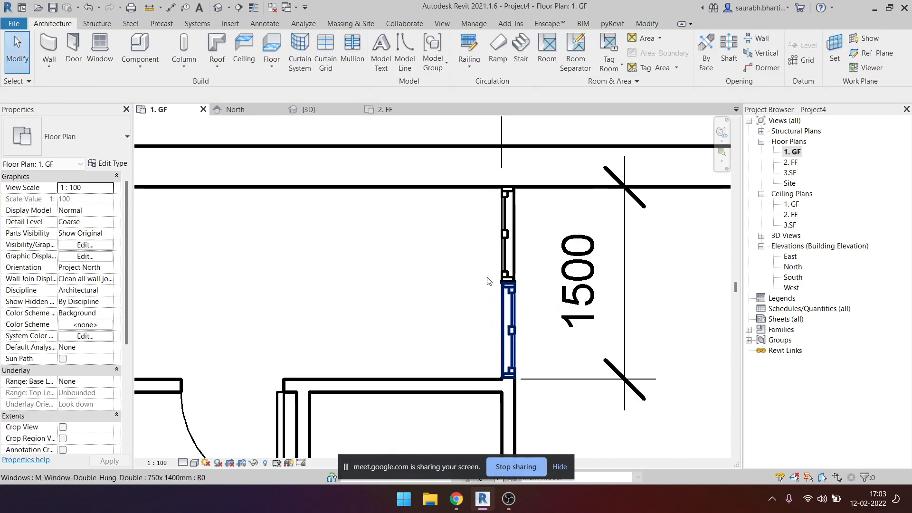
Flip the facing of the upper window in the interior wall and flip it back again.
scroll(530, 349, down, 2)
click(511, 245)
click(525, 320)
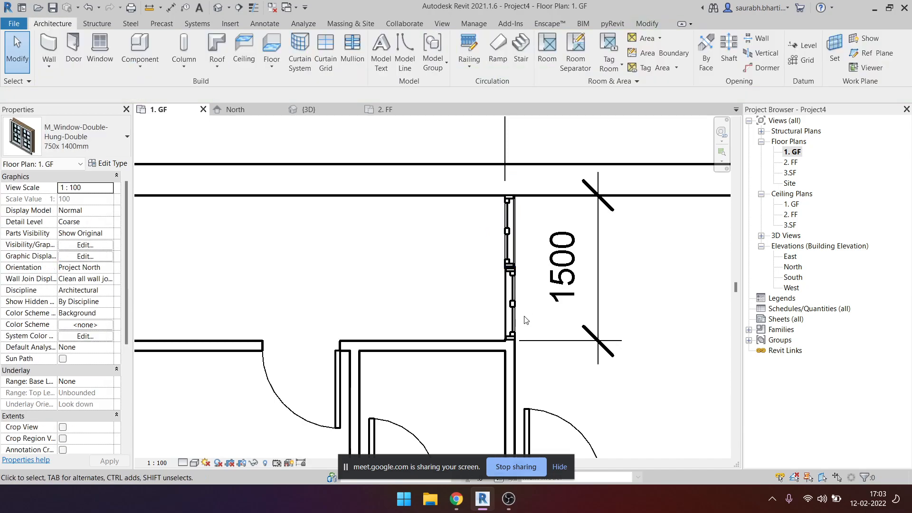
click(510, 235)
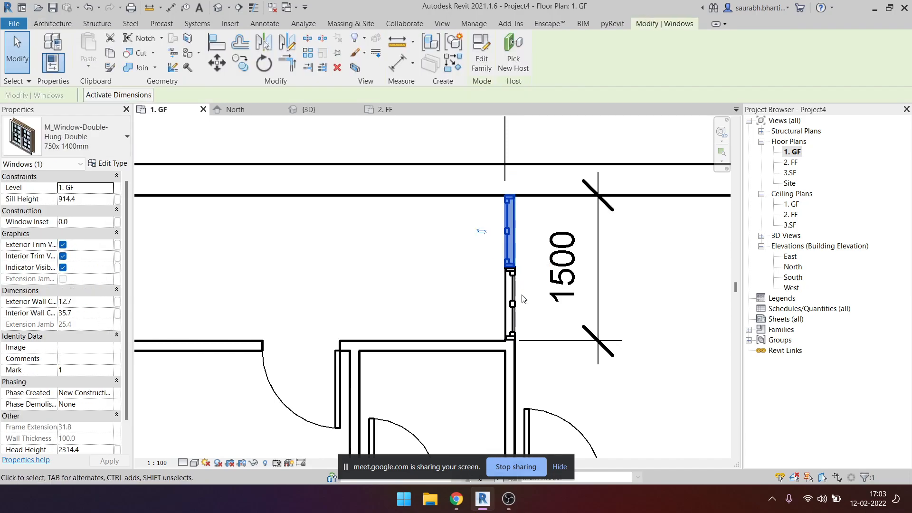
click(526, 285)
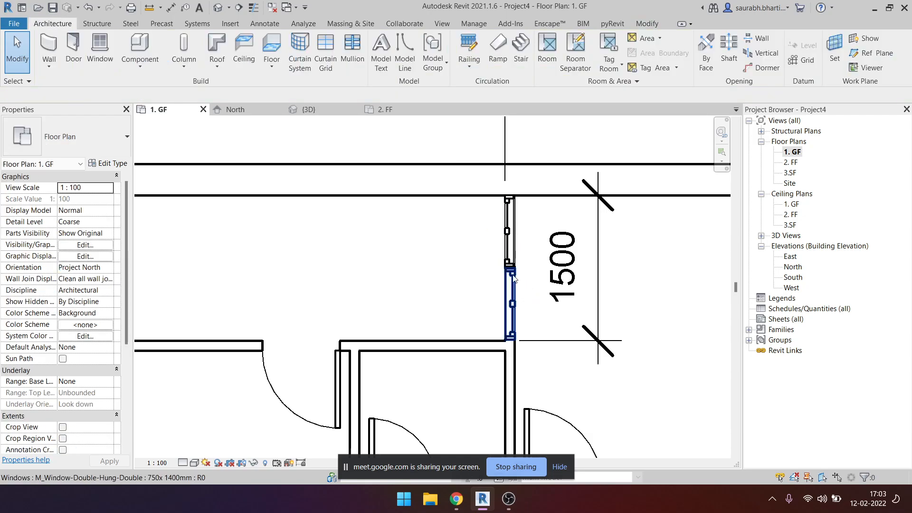
click(514, 244)
click(583, 293)
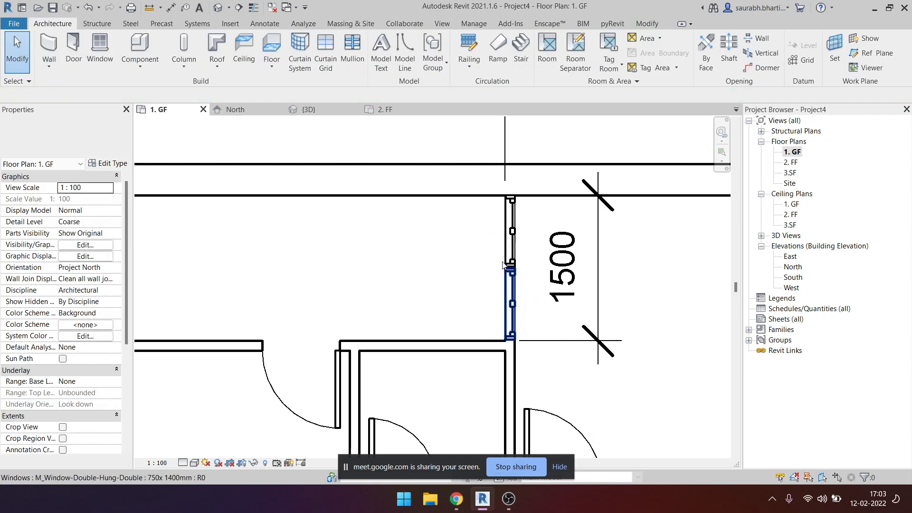
click(513, 246)
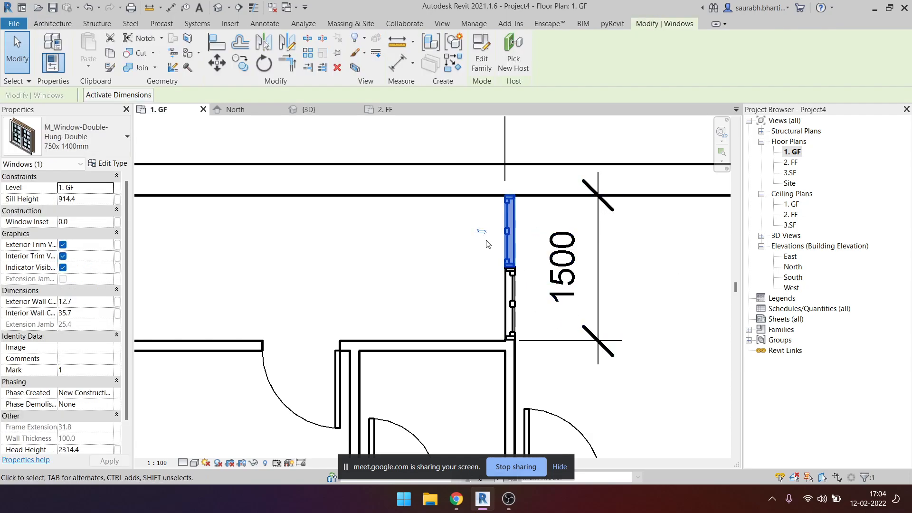
click(557, 288)
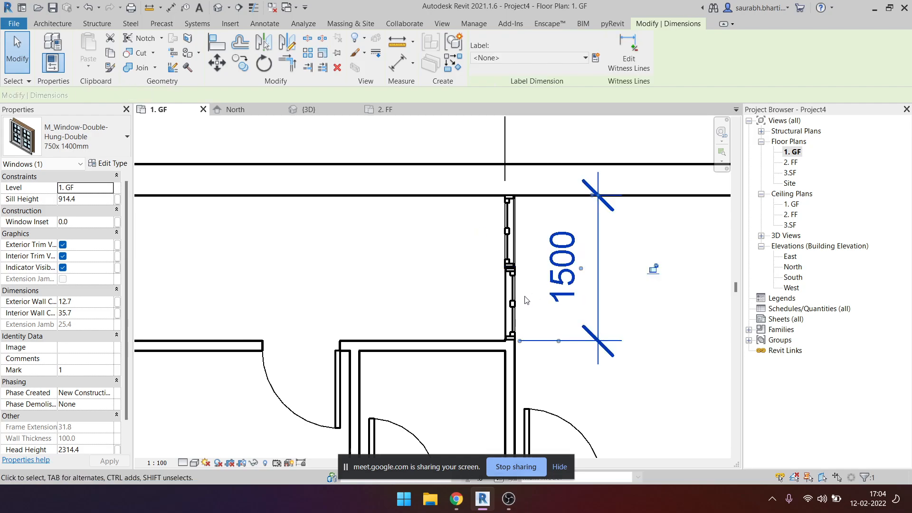
click(512, 251)
click(483, 232)
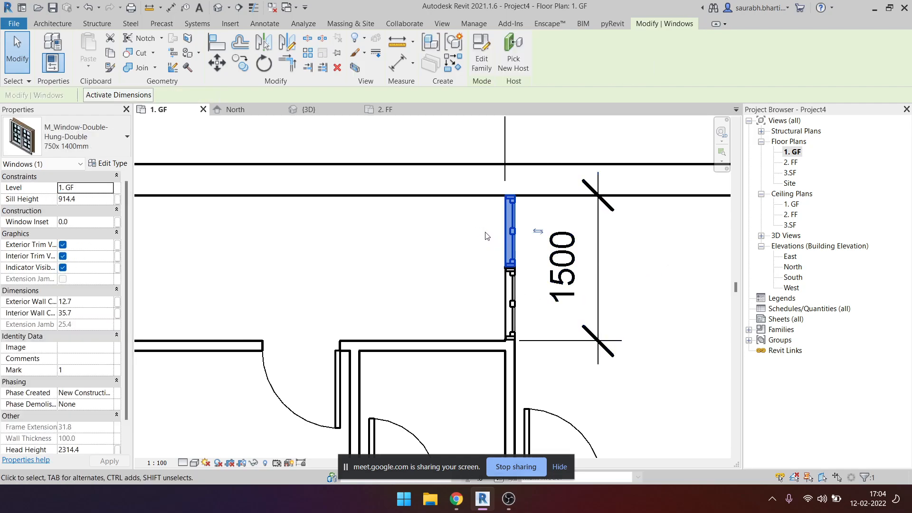
click(538, 234)
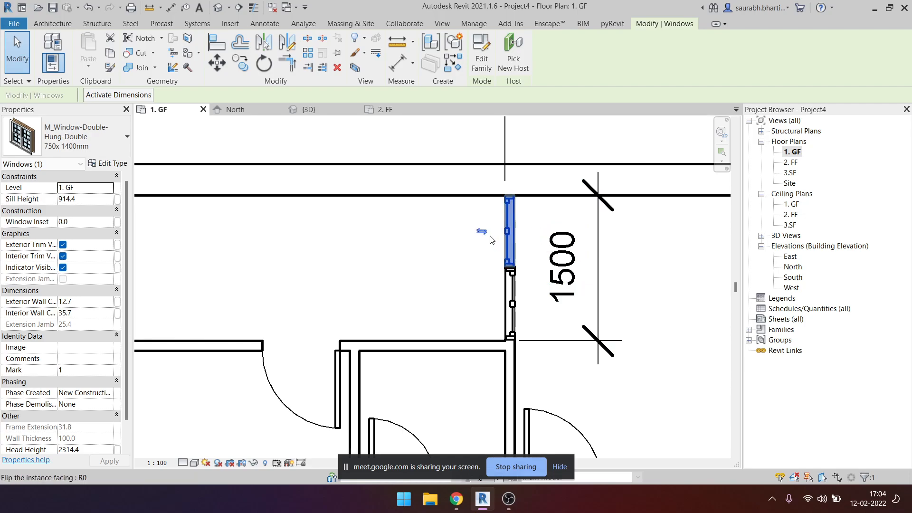
scroll(427, 239, down, 2)
click(426, 241)
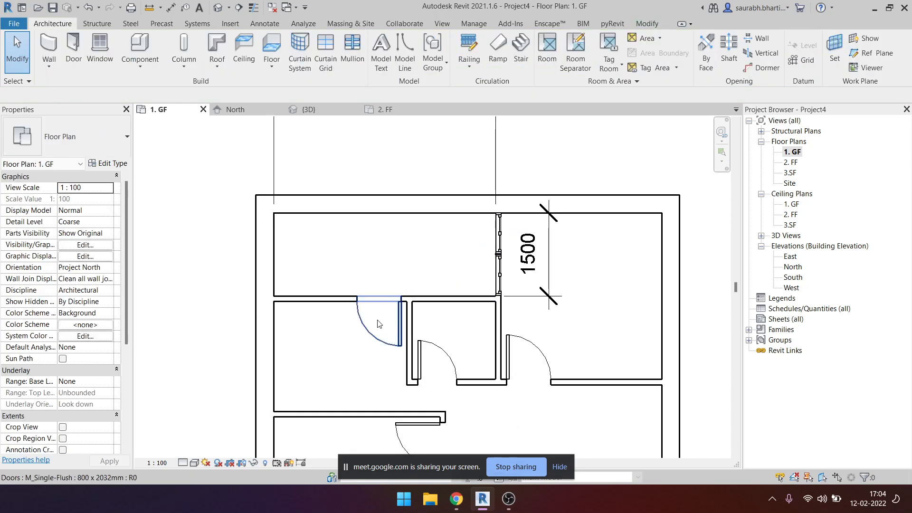
Cycle the 800 x 2032mm door below the upper corridor through its four swing orientations.
click(378, 326)
key(space)
key(space)
key(space)
key(space)
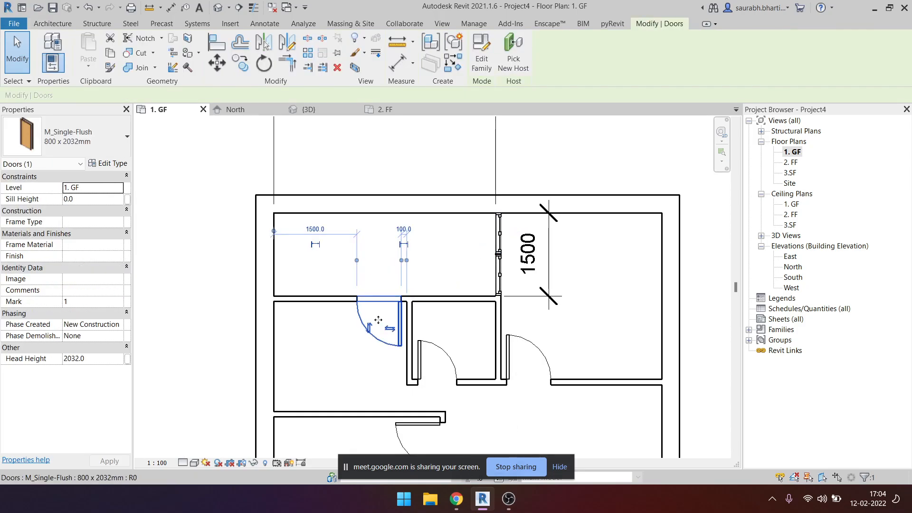
click(545, 242)
Flip the upper window so it faces the same side of the wall as the lower window.
click(500, 229)
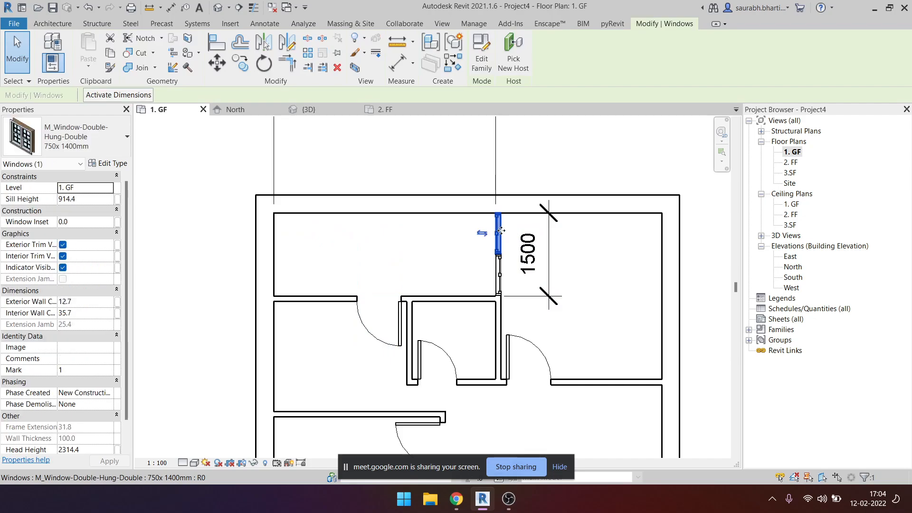
scroll(511, 232, up, 3)
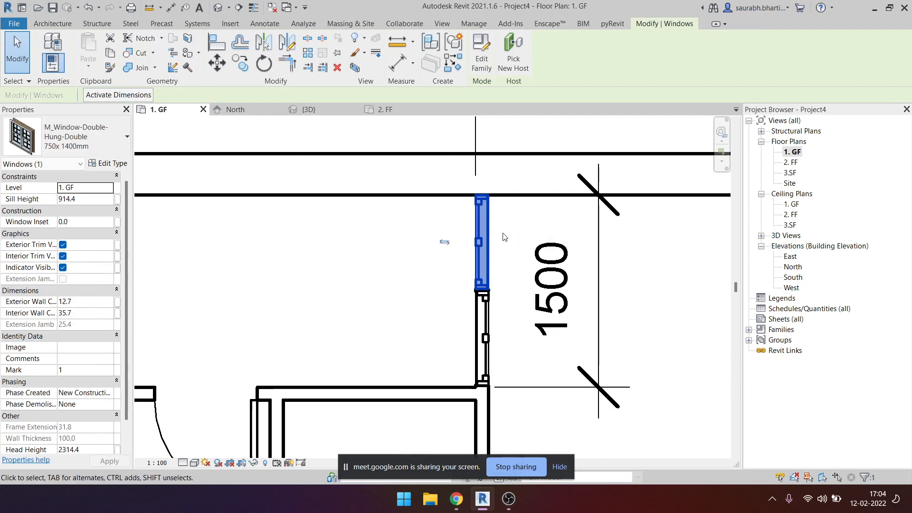
key(space)
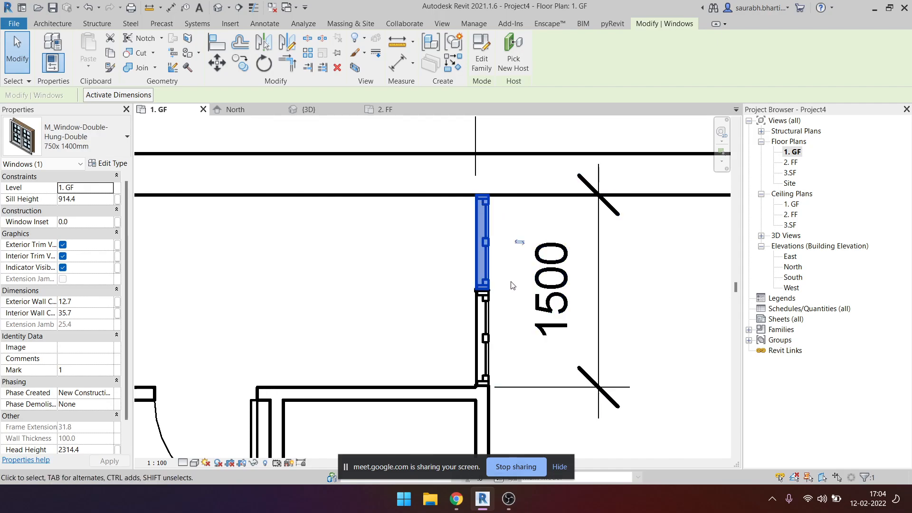
scroll(512, 286, down, 6)
key(Escape)
scroll(510, 267, down, 3)
scroll(506, 290, up, 6)
scroll(496, 233, down, 2)
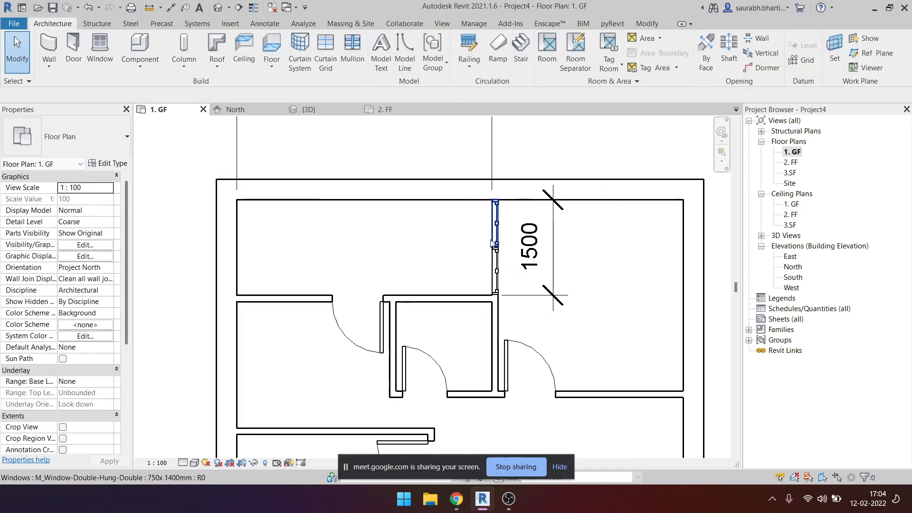
Change both windows in the interior wall to the M_Window-Casement-Double 850 x 900mm type.
scroll(497, 224, up, 1)
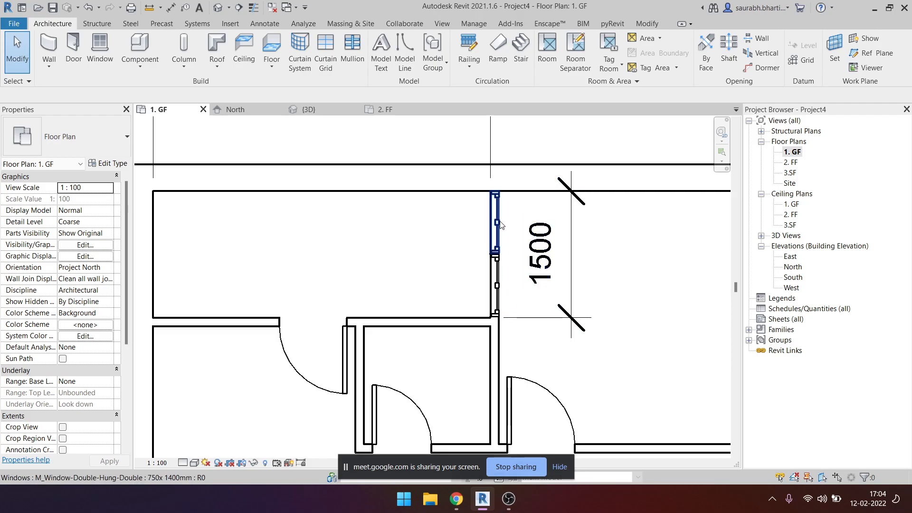
click(504, 226)
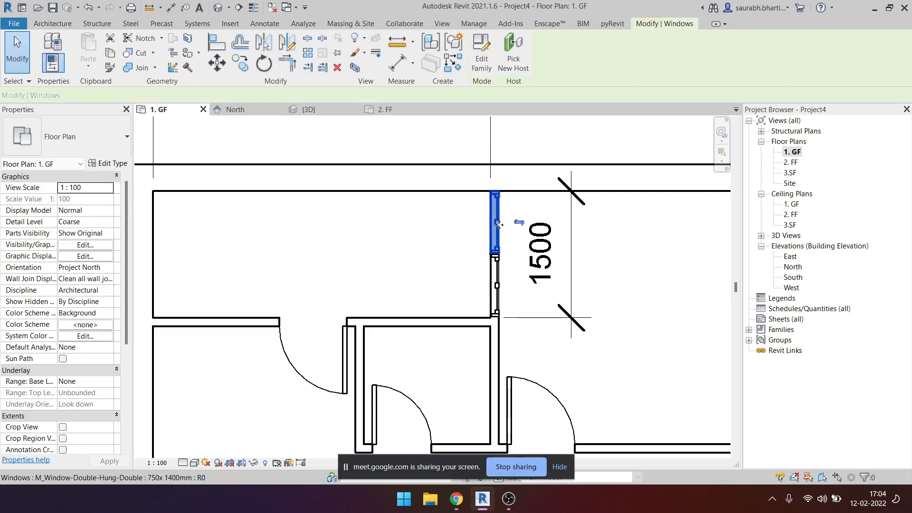
ctrl+click(498, 292)
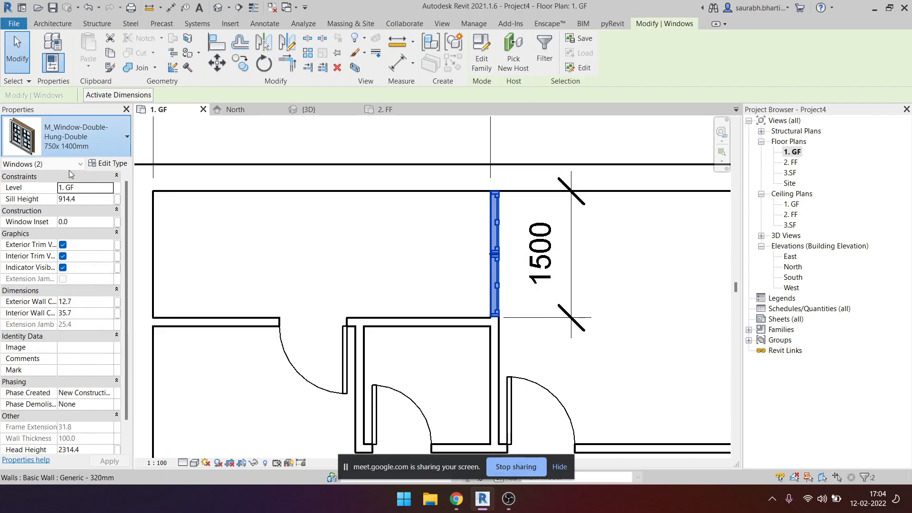
click(45, 145)
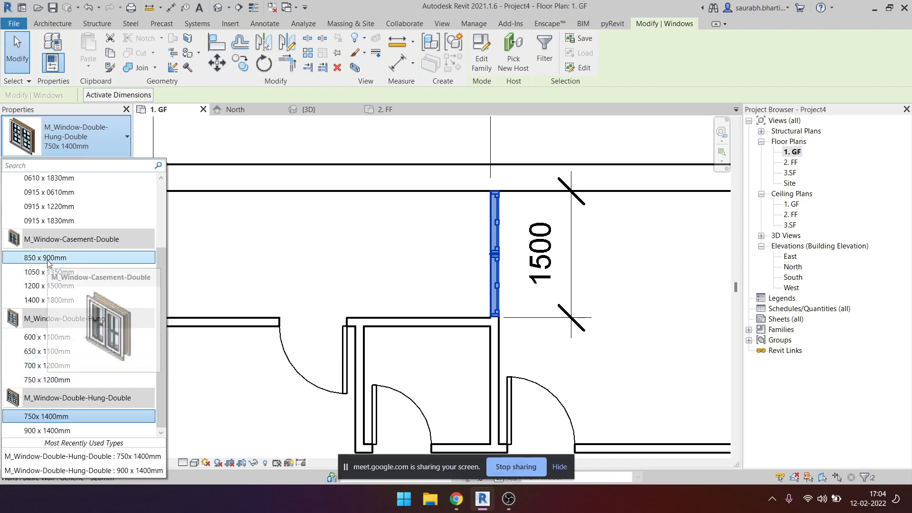
scroll(61, 275, up, 1)
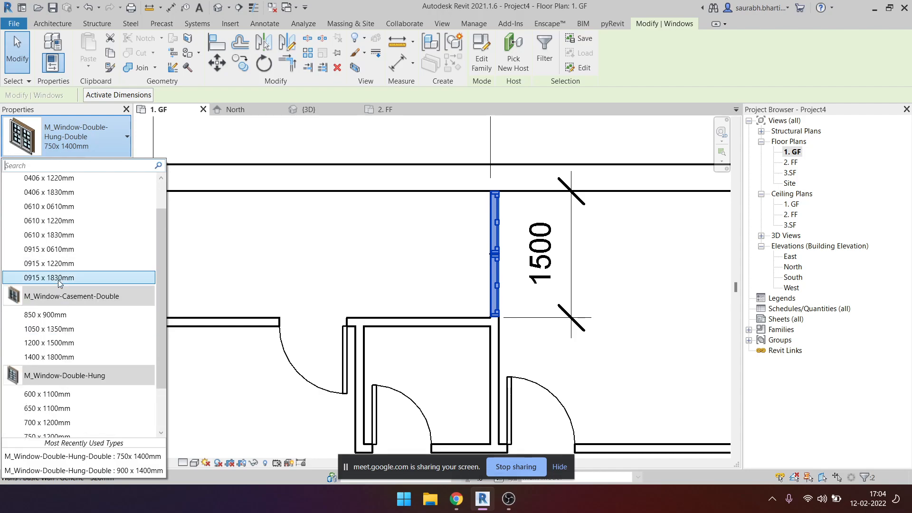
click(58, 319)
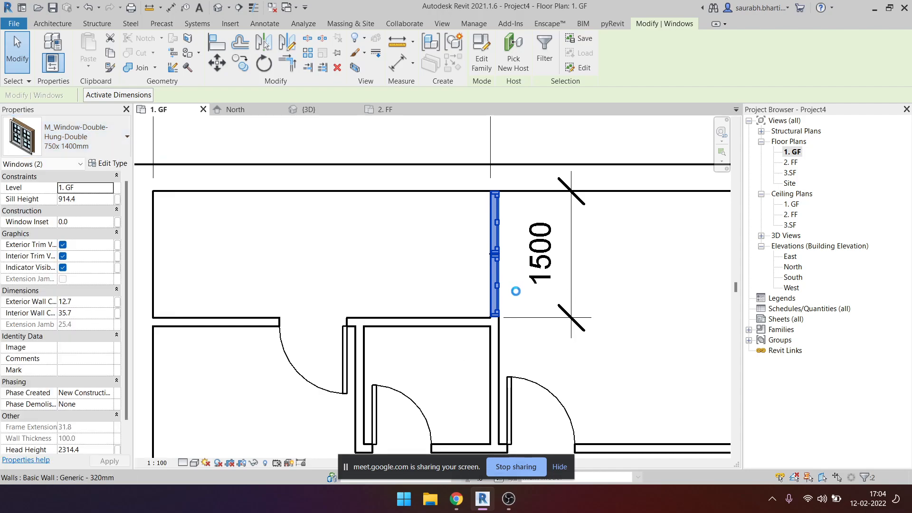
click(546, 338)
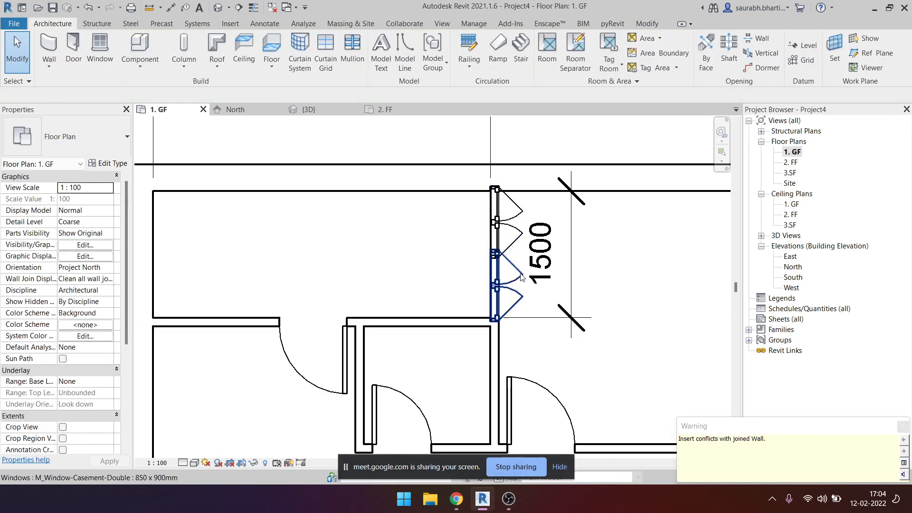
Set the rough width of the 850 x 900mm casement window type to 750 mm.
click(521, 282)
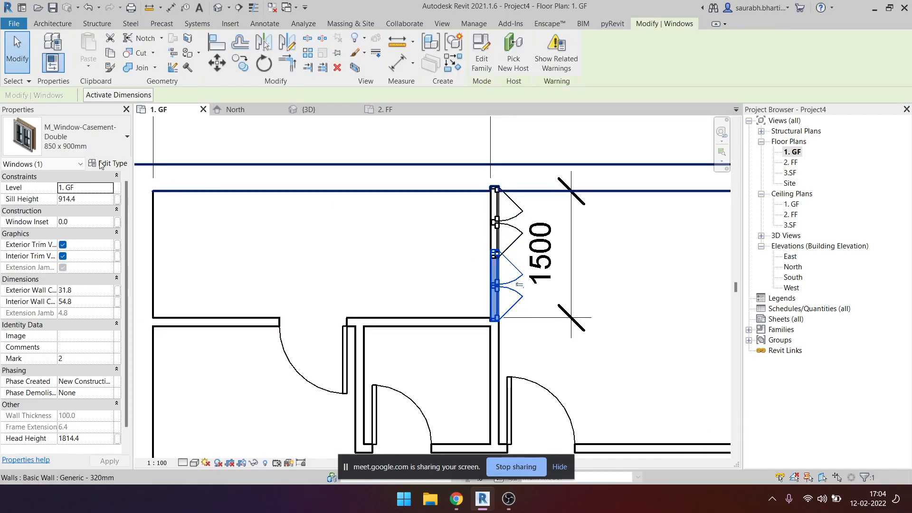
click(109, 164)
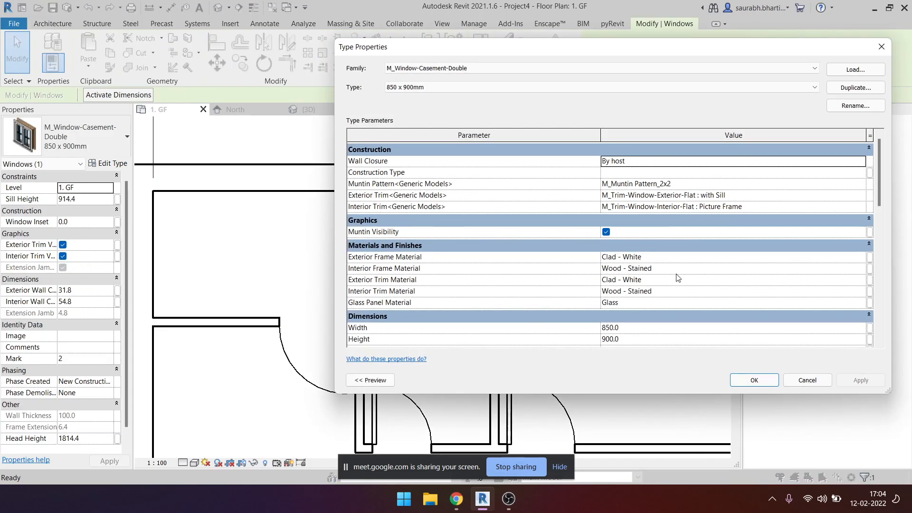
click(646, 321)
click(665, 316)
scroll(663, 316, down, 3)
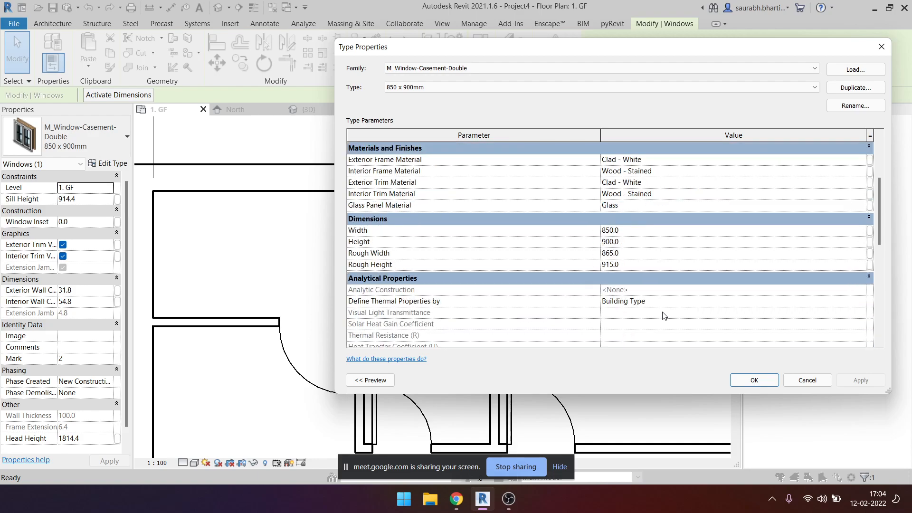
click(640, 231)
click(674, 265)
click(649, 254)
text(75)
click(752, 379)
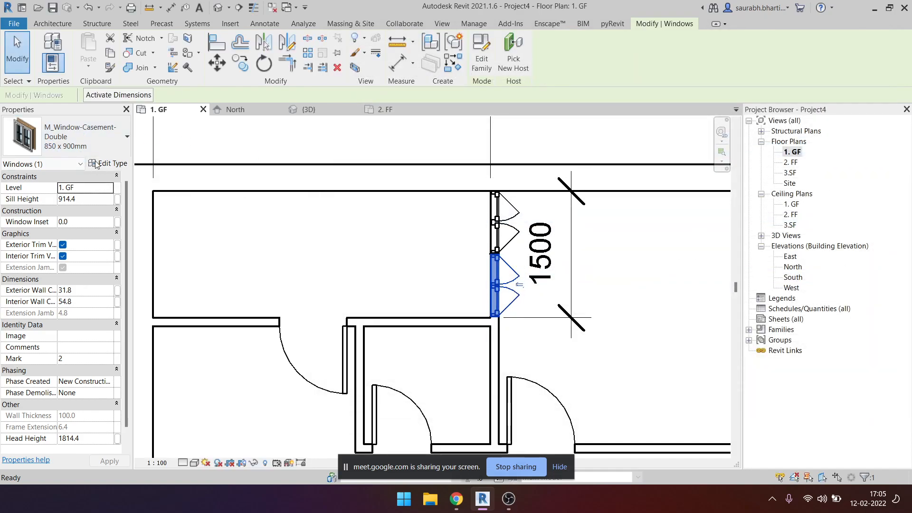
Rename the 850 x 900mm casement window type as 750 x 900mm.
click(95, 164)
click(856, 105)
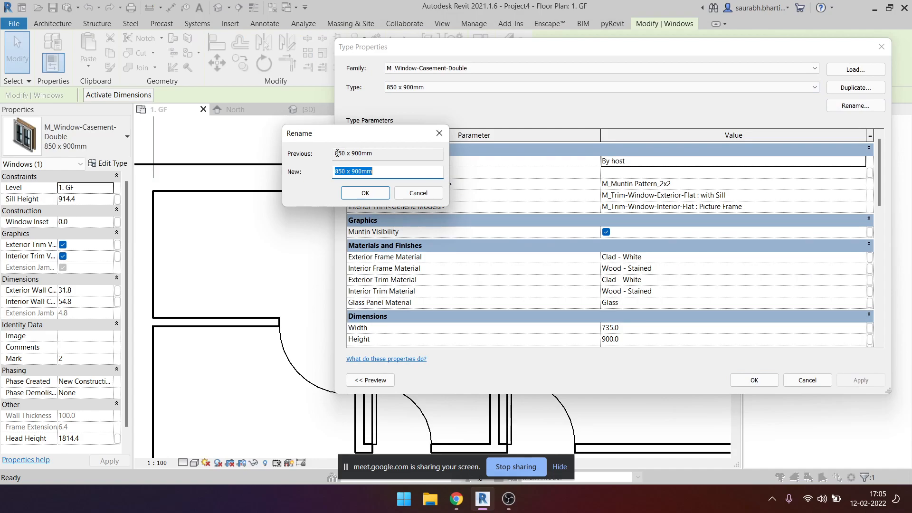
drag(346, 171, 320, 175)
text(750)
click(369, 192)
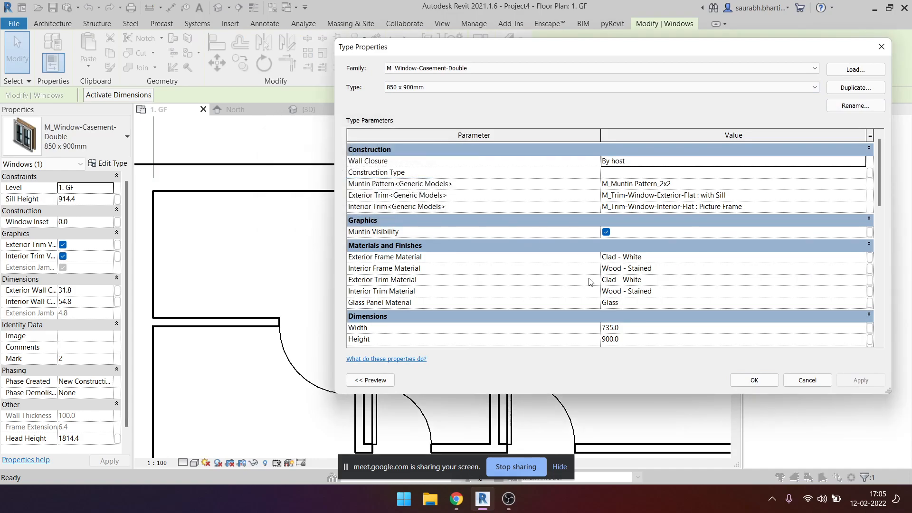
click(739, 382)
key(Escape)
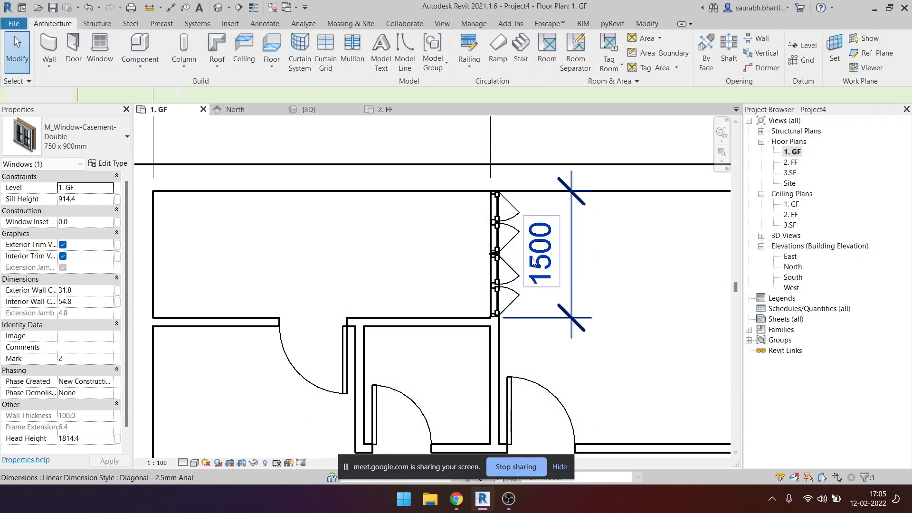
Flip both 750 x 900mm casement windows together to the opposite side of the interior wall.
scroll(521, 238, down, 2)
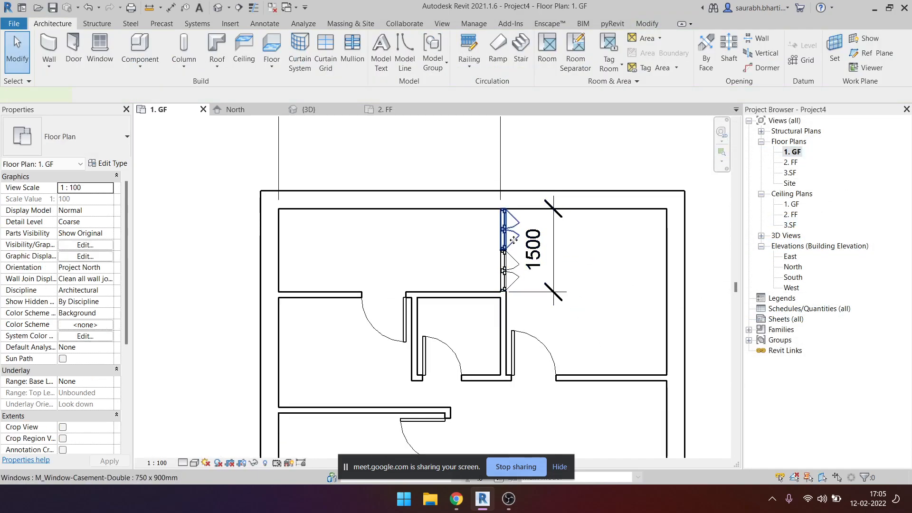
click(518, 271)
ctrl+click(513, 230)
click(569, 275)
click(515, 229)
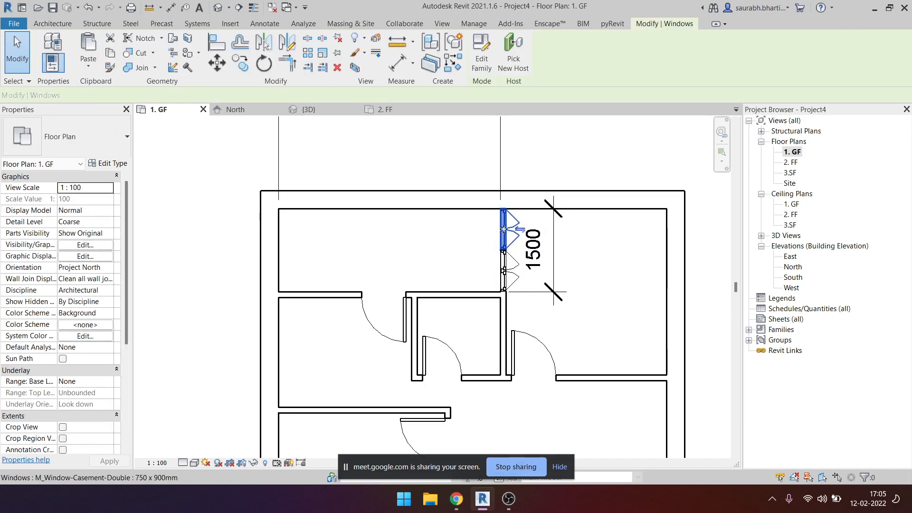
ctrl+click(514, 271)
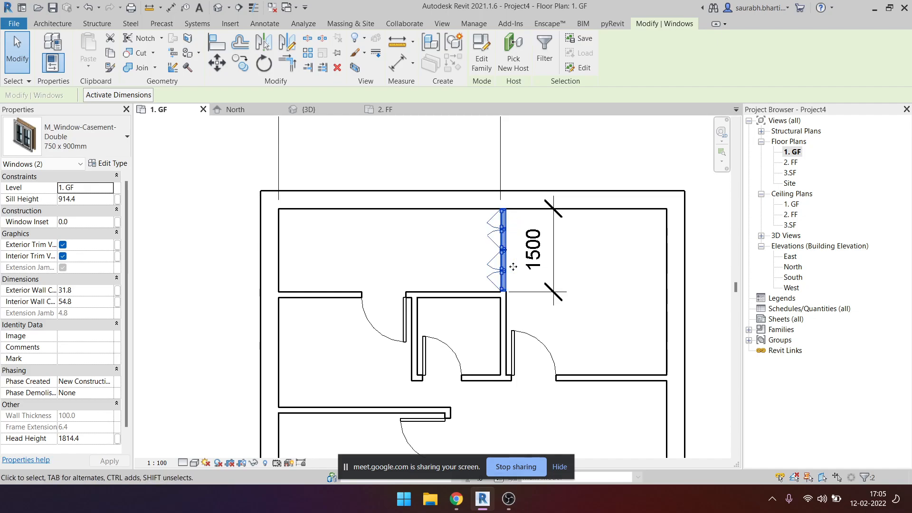
key(space)
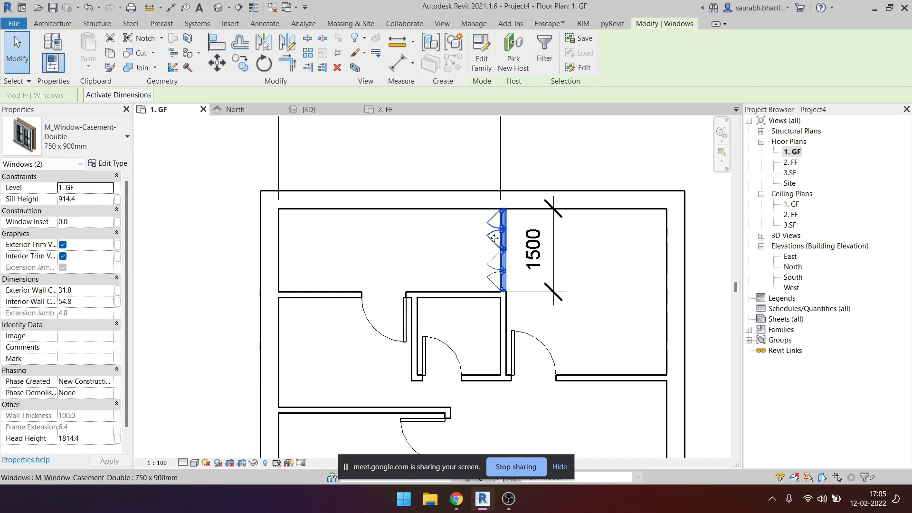
click(479, 245)
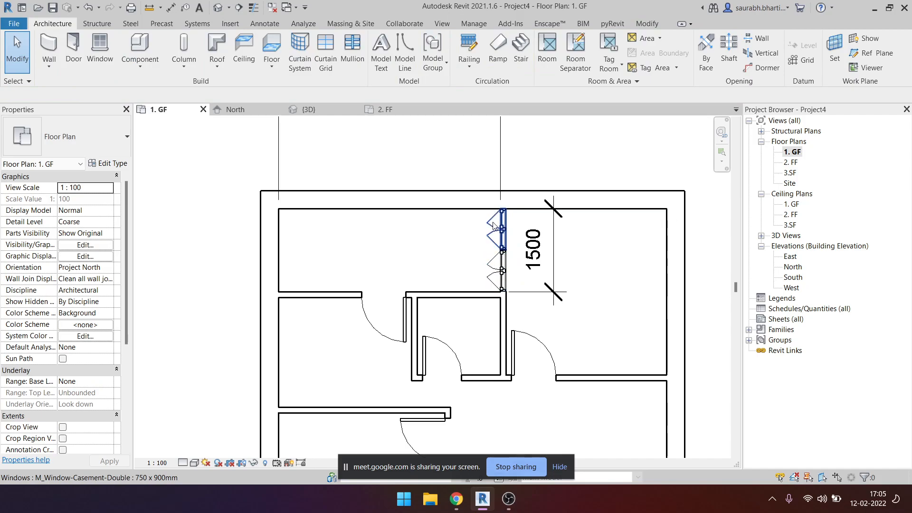
Flip the lower casement window to the other side of the wall and back again.
click(502, 269)
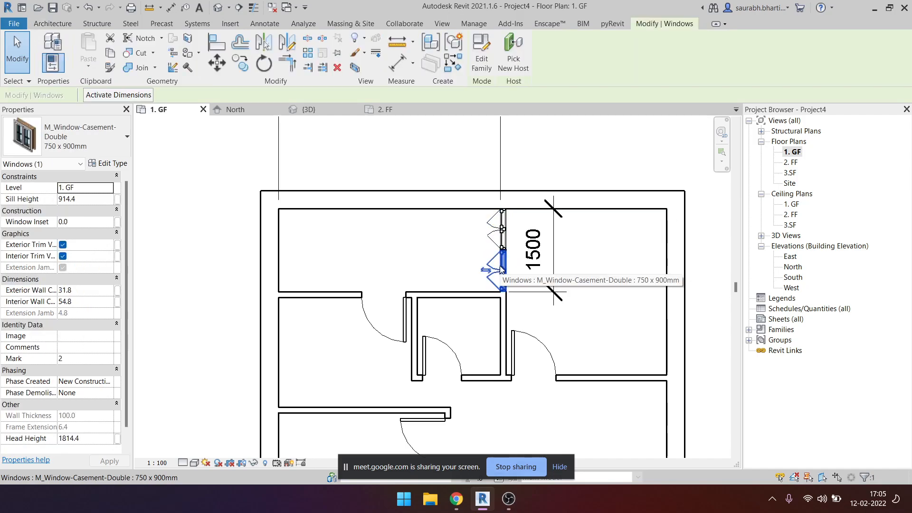
key(space)
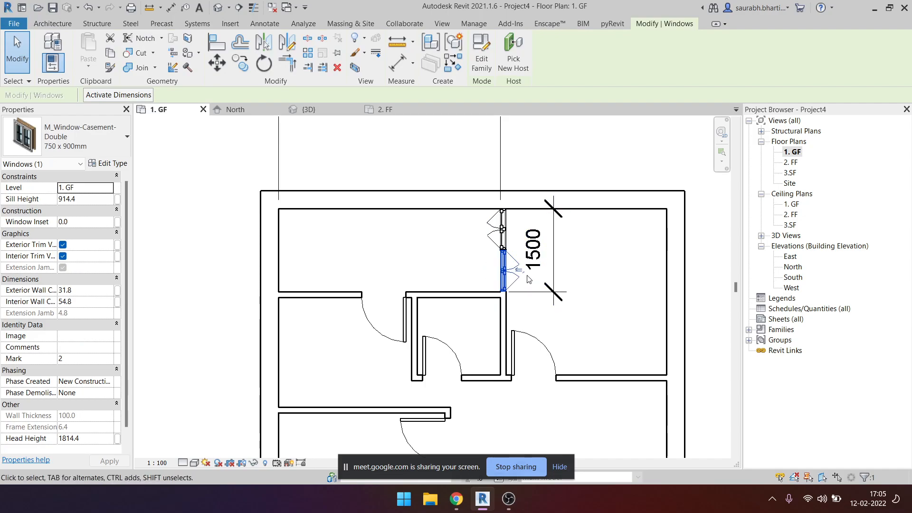
key(space)
key(Escape)
Examine the window in the bathroom's upper wall on the reference plan image and compare it with the modelled plan.
scroll(382, 317, down, 5)
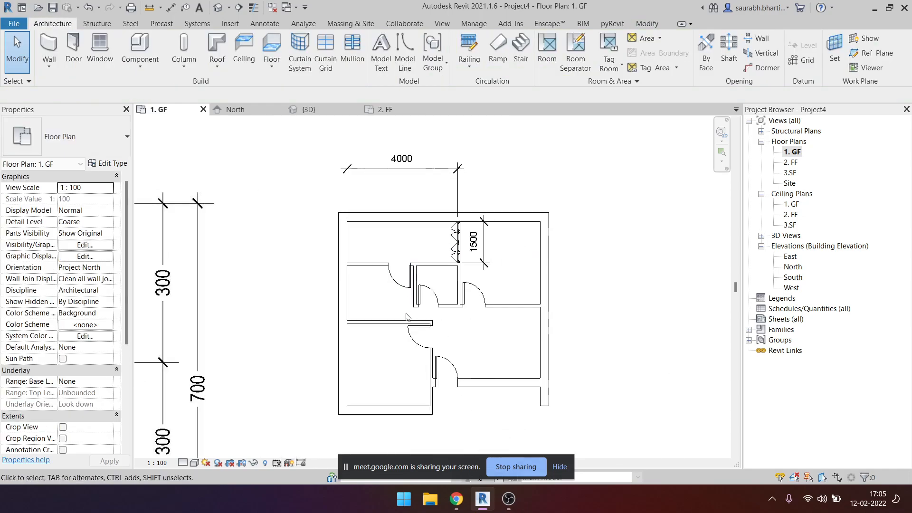
middle_drag(383, 317, 502, 251)
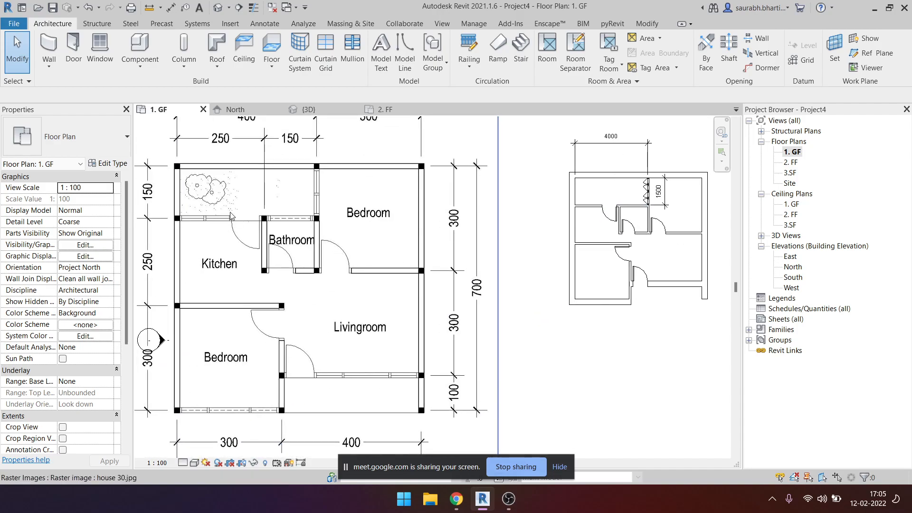
scroll(298, 226, up, 8)
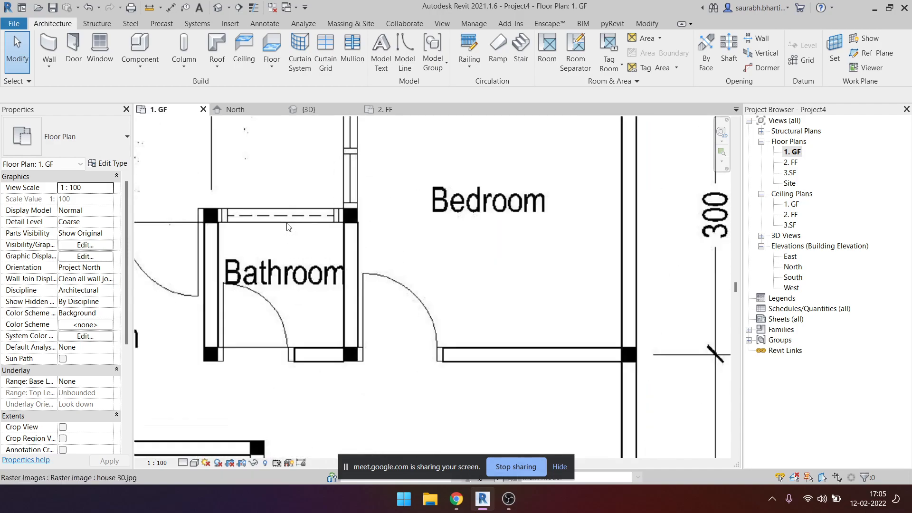
middle_drag(333, 285, 387, 245)
scroll(318, 232, down, 2)
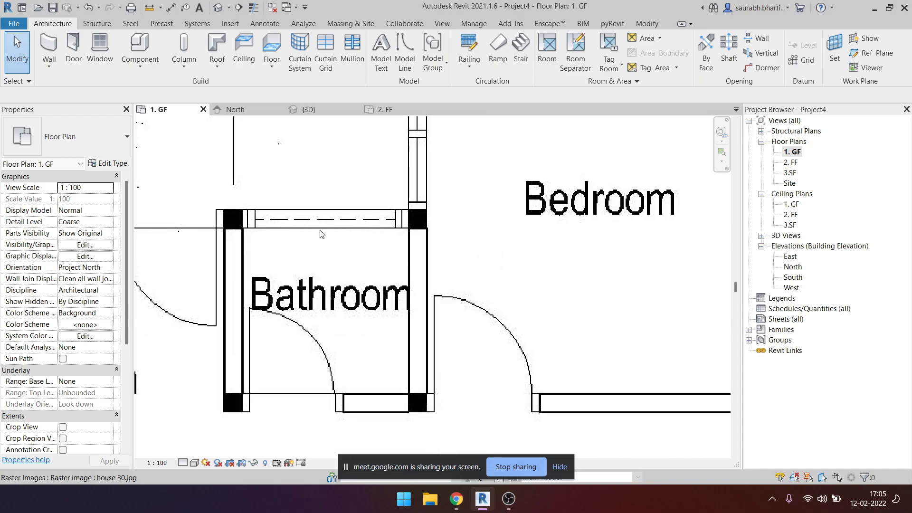
scroll(336, 259, down, 2)
scroll(406, 281, down, 1)
middle_drag(476, 260, 360, 304)
scroll(279, 268, down, 2)
scroll(279, 269, down, 2)
scroll(665, 266, up, 2)
middle_drag(665, 266, 654, 273)
Start placing a window and load the M_Window-Louvers family from the Windows library folder.
click(101, 56)
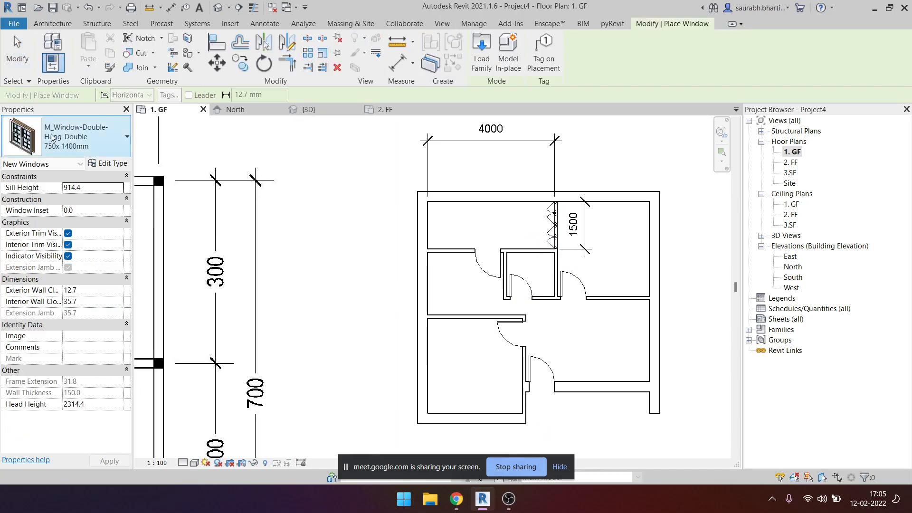
click(87, 148)
scroll(88, 283, up, 5)
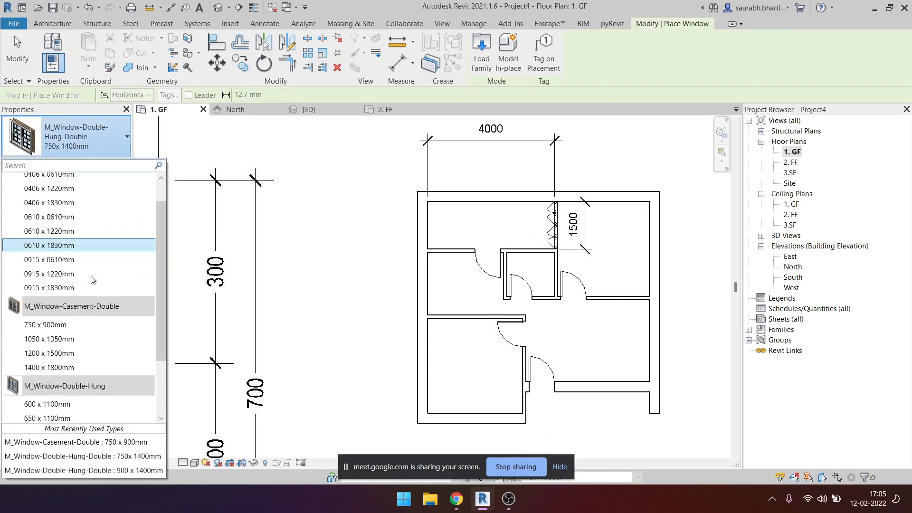
scroll(78, 389, down, 3)
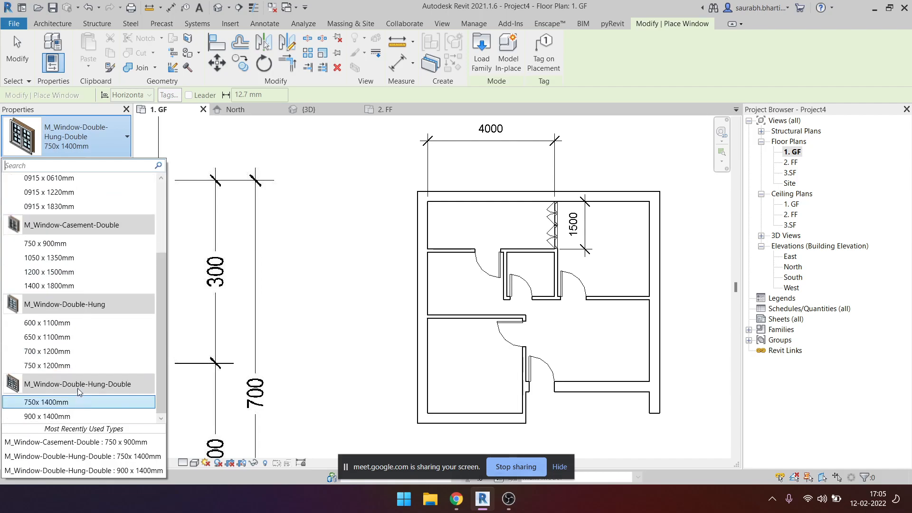
click(88, 144)
click(481, 50)
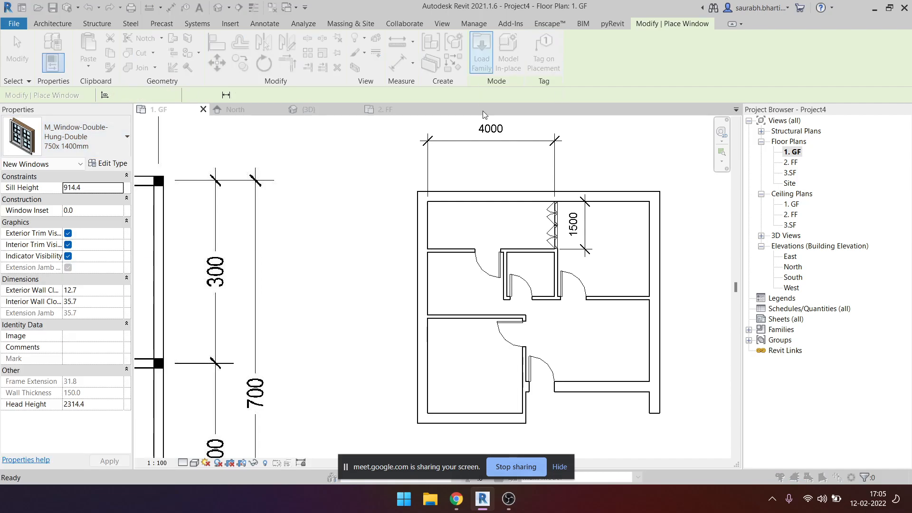
scroll(531, 217, down, 5)
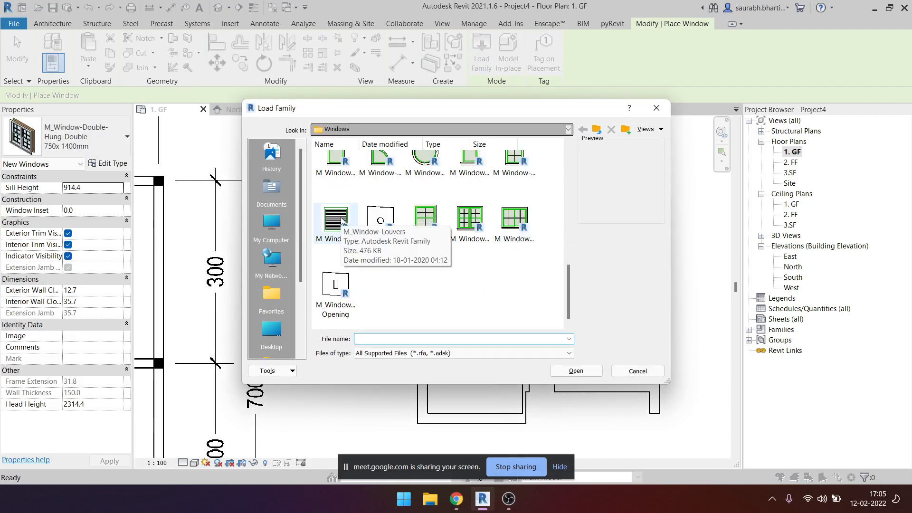
click(352, 244)
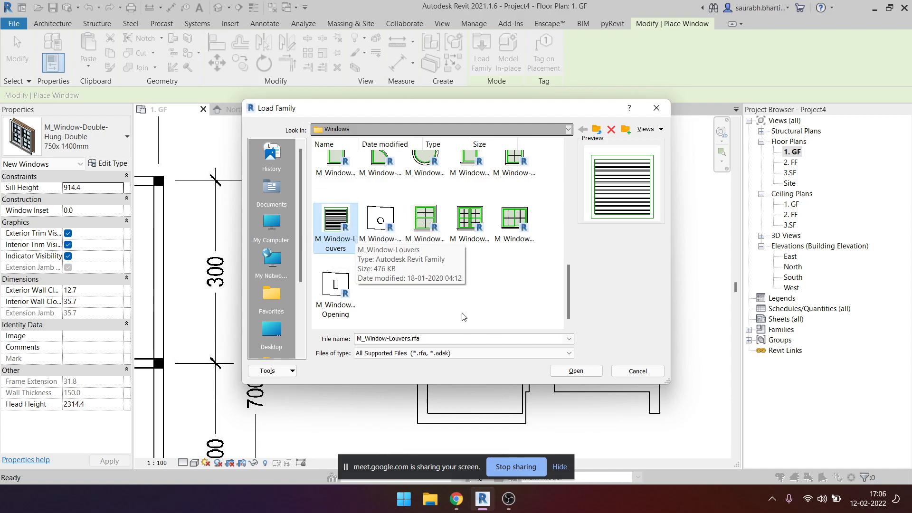
click(576, 372)
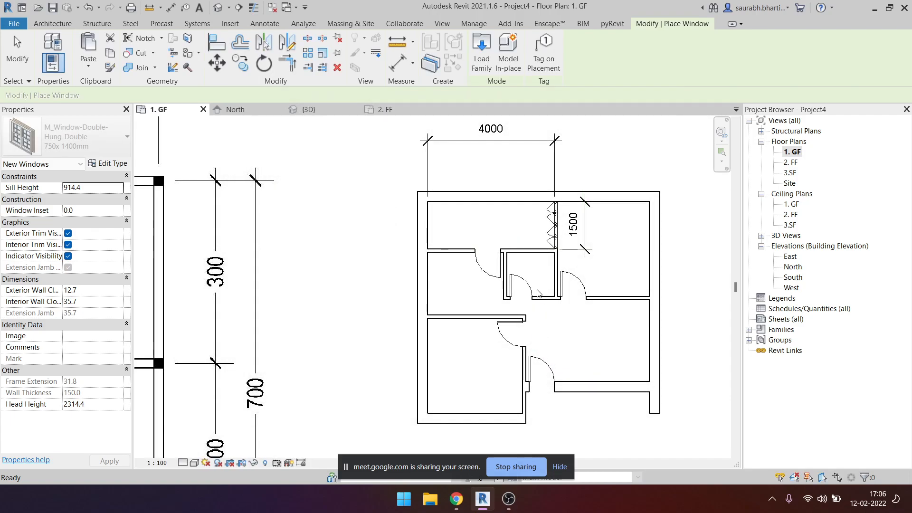
click(76, 138)
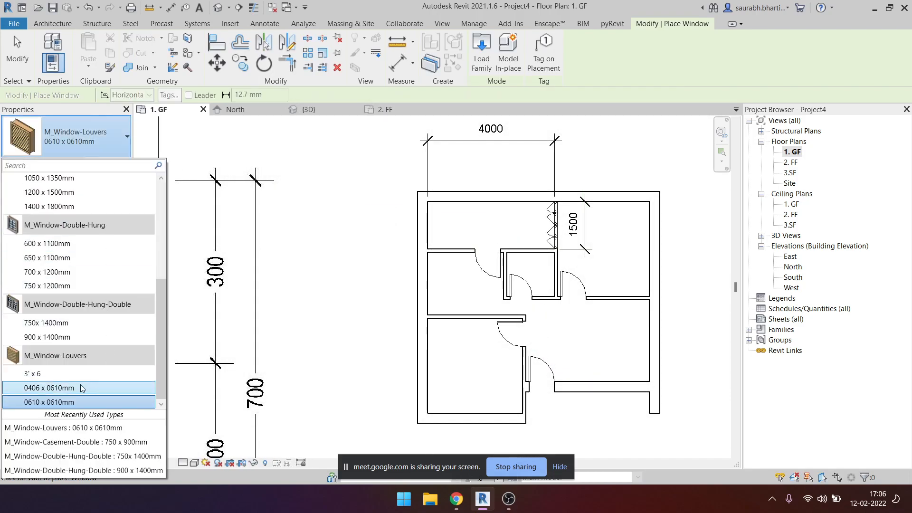
key(Escape)
key(Escape)
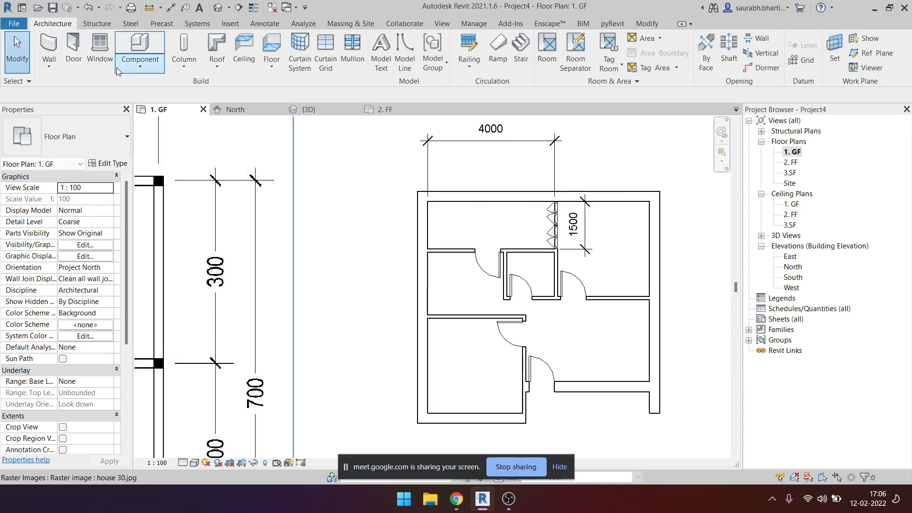
Restart window placement with the M_Window-Louvers 0610 x 0610mm type.
click(100, 48)
click(104, 138)
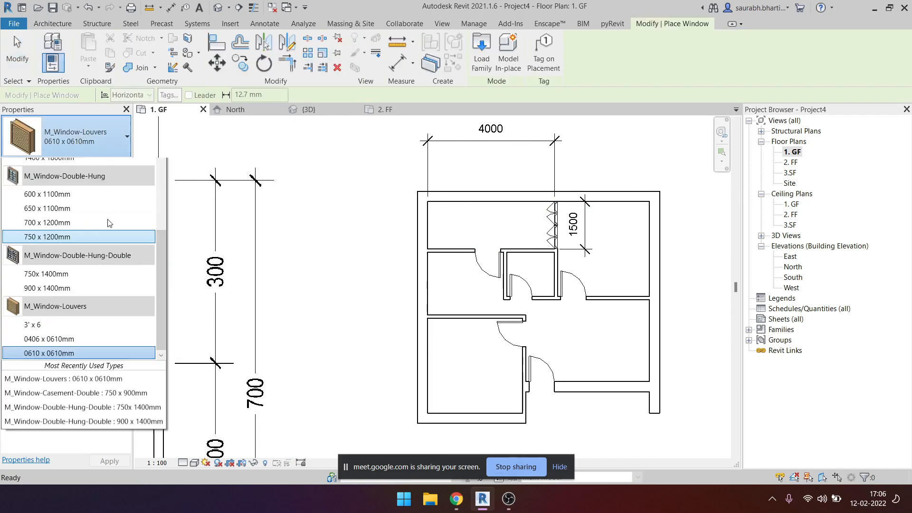
scroll(95, 264, down, 5)
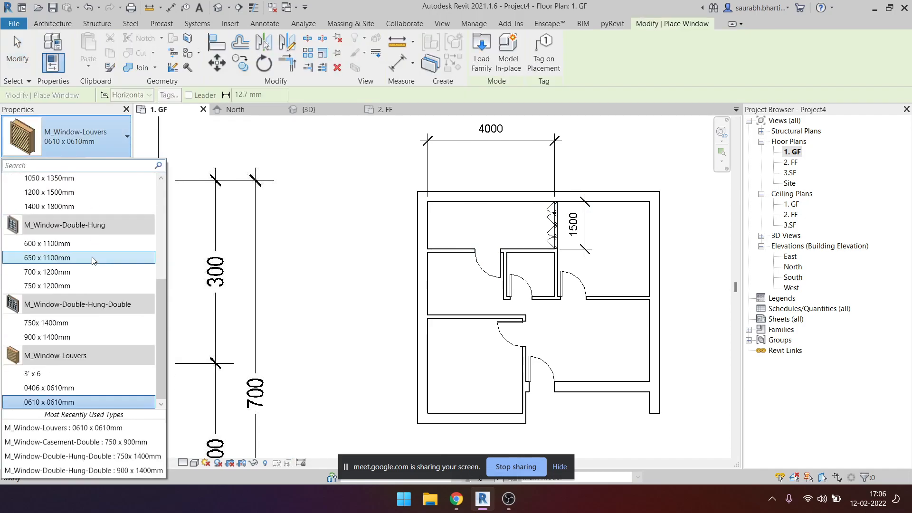
click(79, 403)
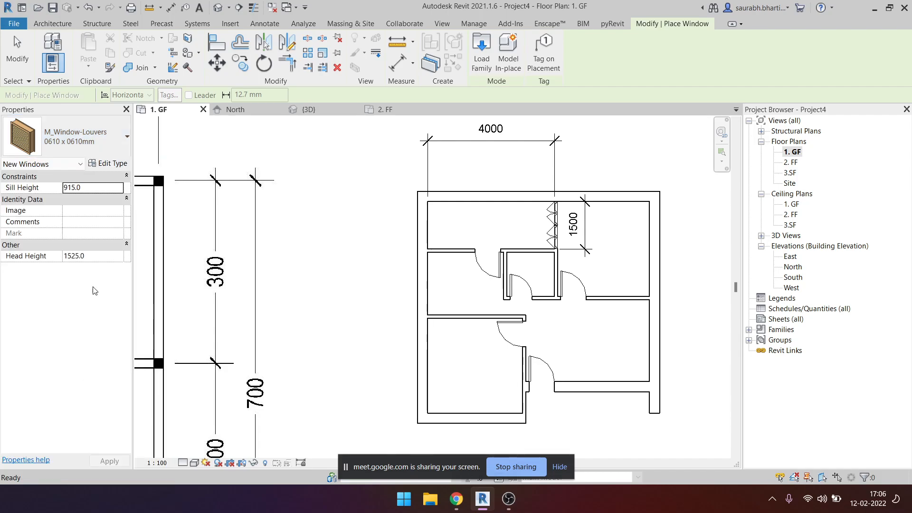
Duplicate the 0610 x 0610mm louvre window type under the name 900X900MM.
click(106, 164)
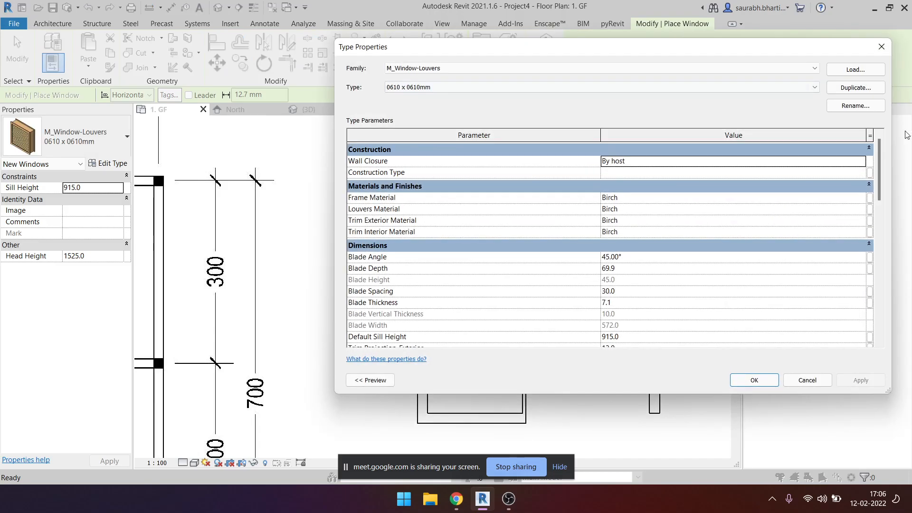
click(856, 87)
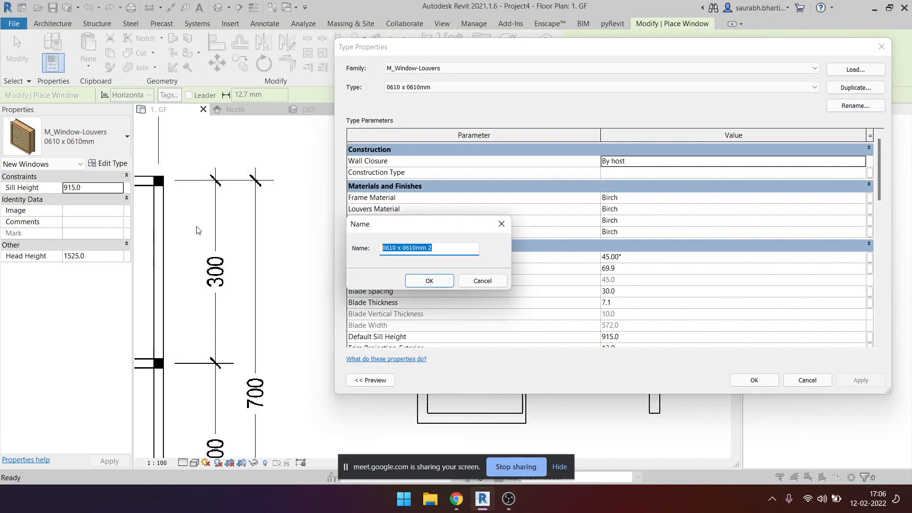
text(900X900MM)
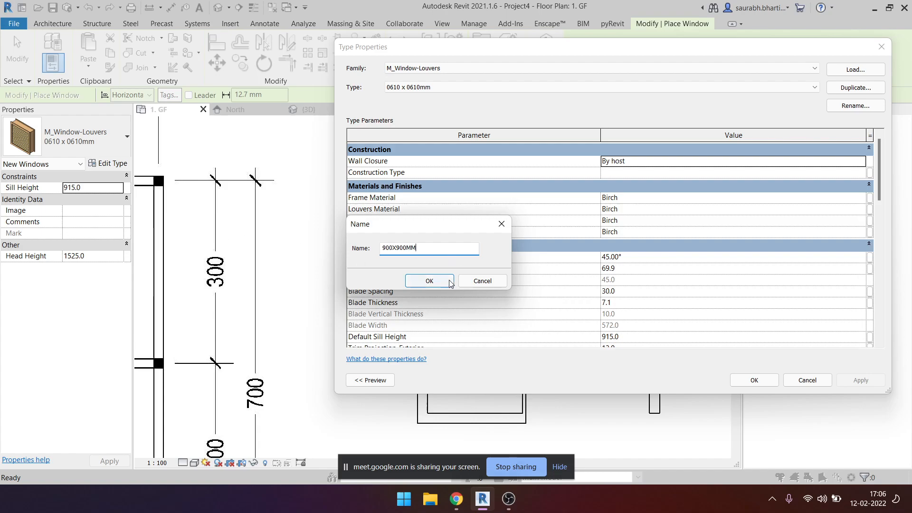
click(429, 281)
Set both the height and the width of the 900X900MM louvre window type to 900 mm.
scroll(618, 247, down, 2)
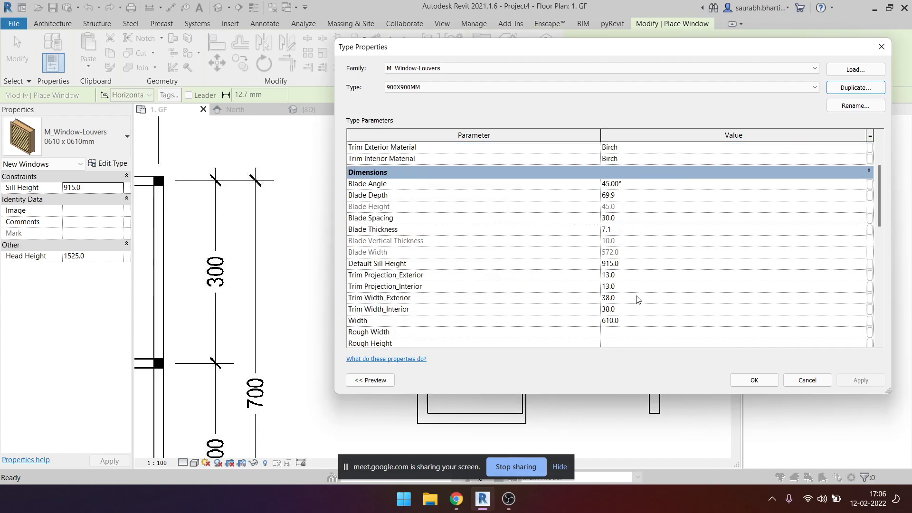
scroll(632, 310, down, 2)
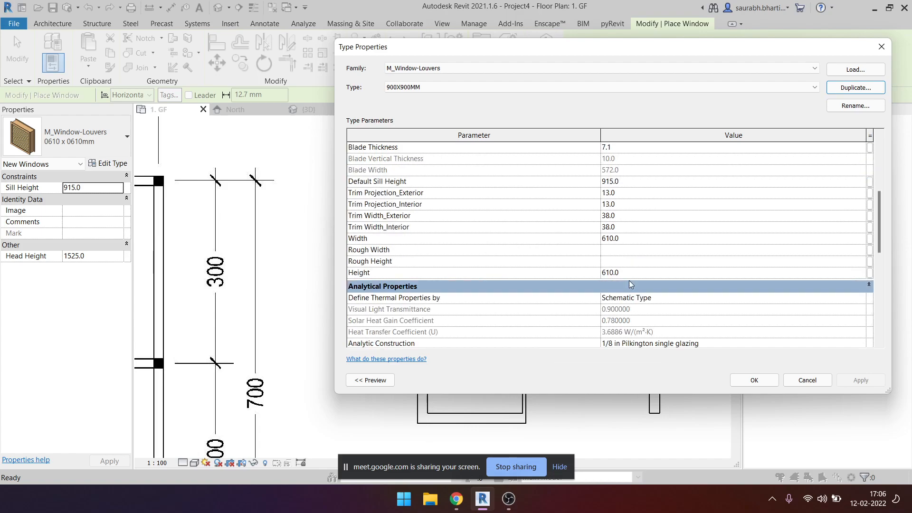
click(632, 261)
click(640, 274)
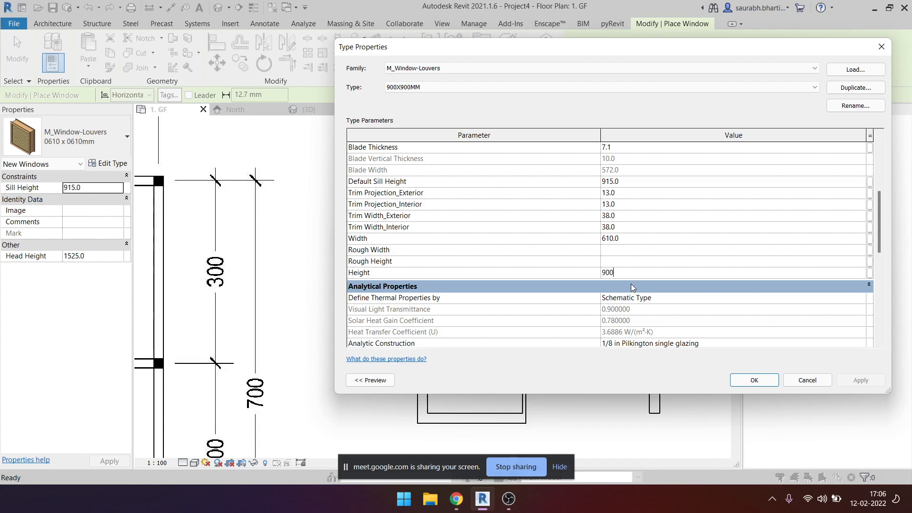
click(681, 238)
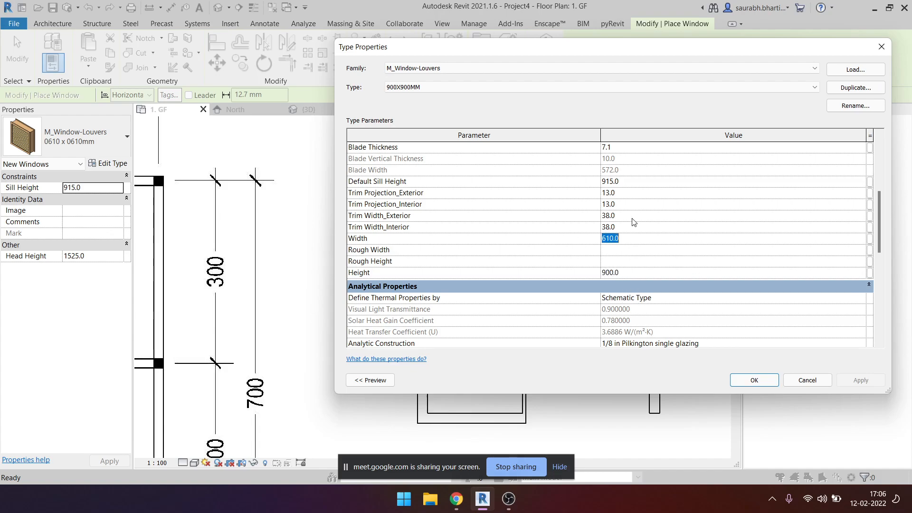
scroll(636, 222, up, 3)
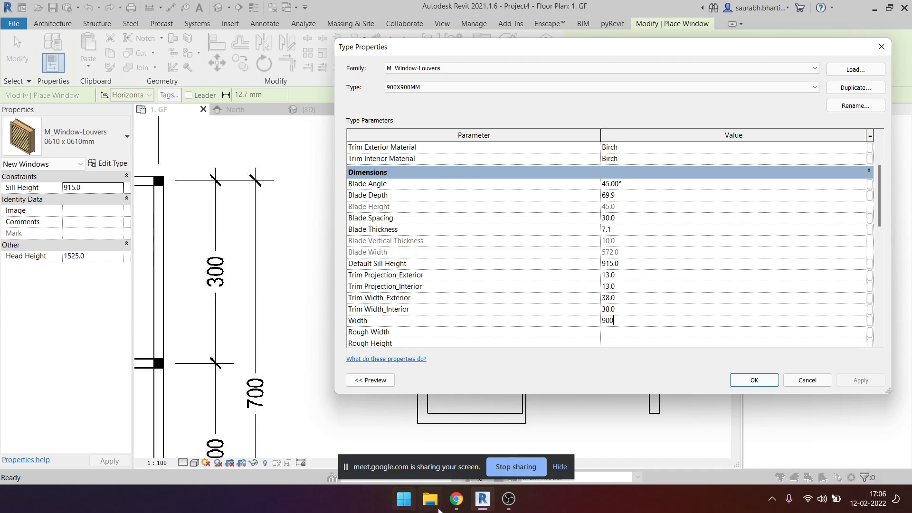
mouse_move(468, 495)
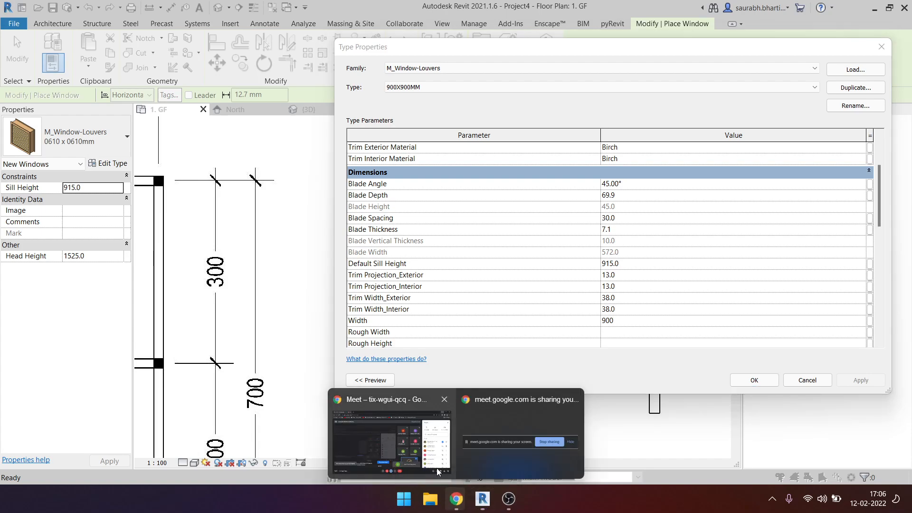
Search Google in Chrome for LOUVER WINDOW, examine the pictures of louvred windows, and return to Revit.
click(416, 393)
key(ctrl+t)
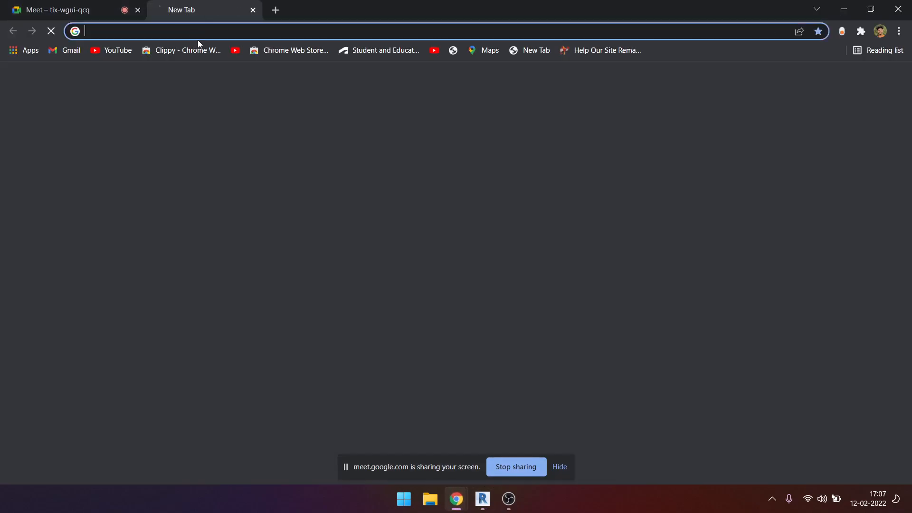
text(LOUVER WINDOW)
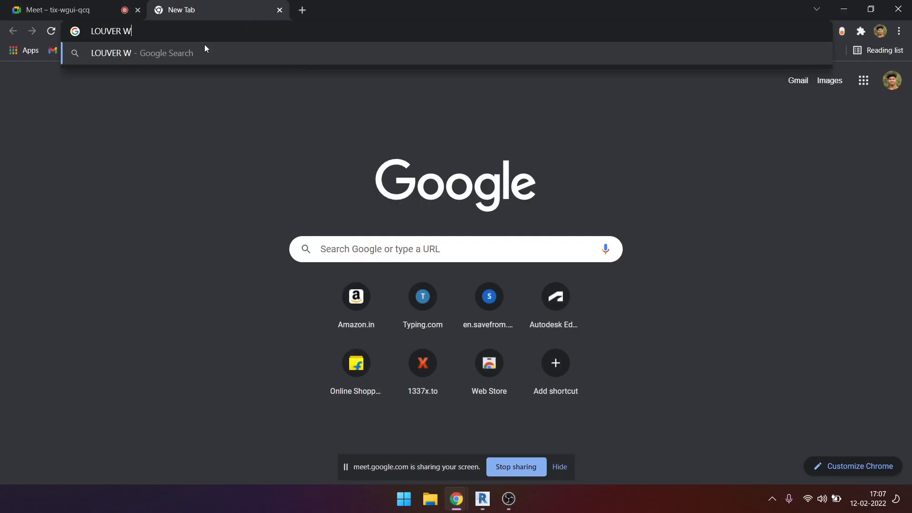
key(Return)
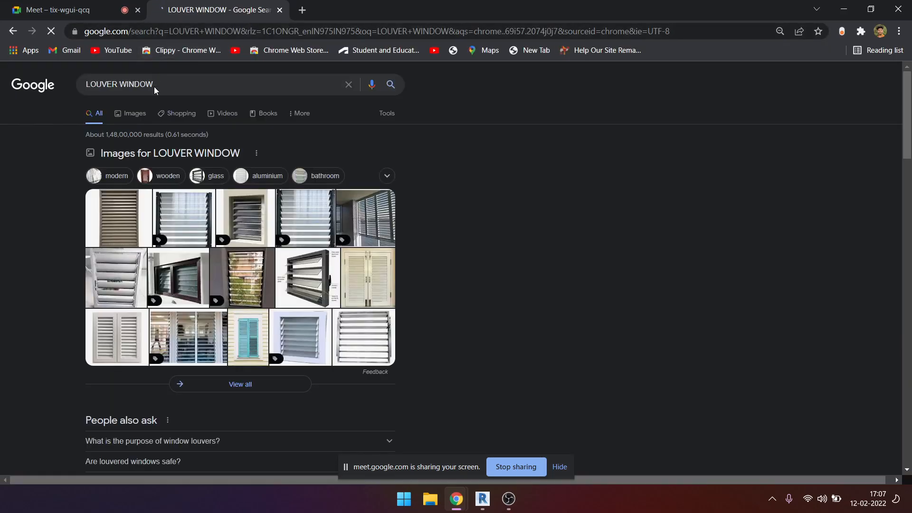
click(168, 223)
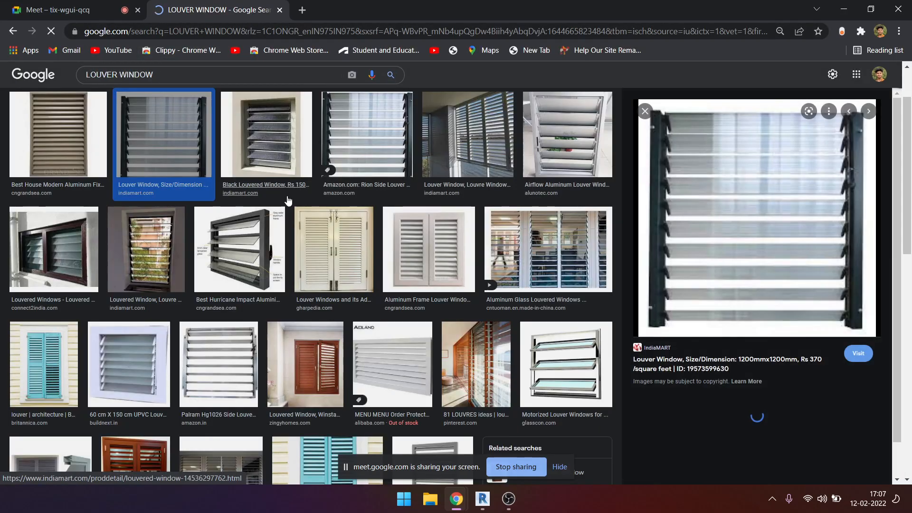
click(266, 138)
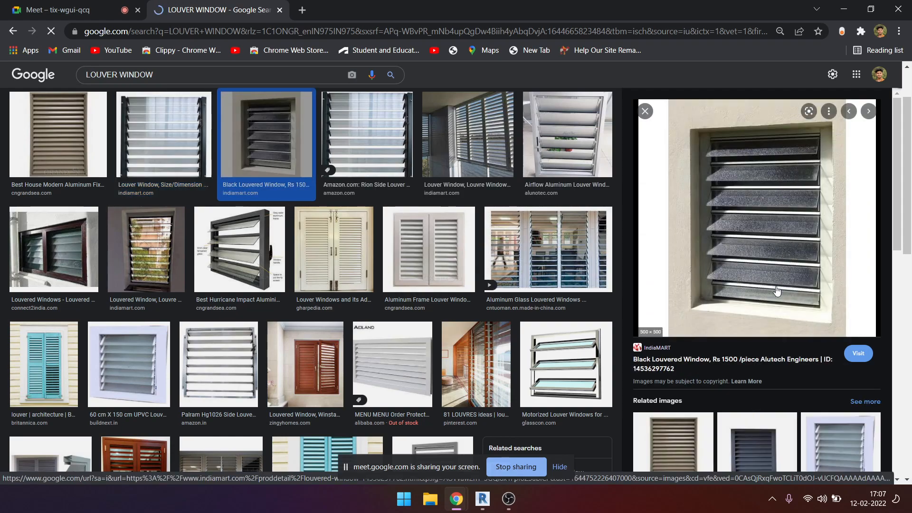
scroll(686, 365, down, 4)
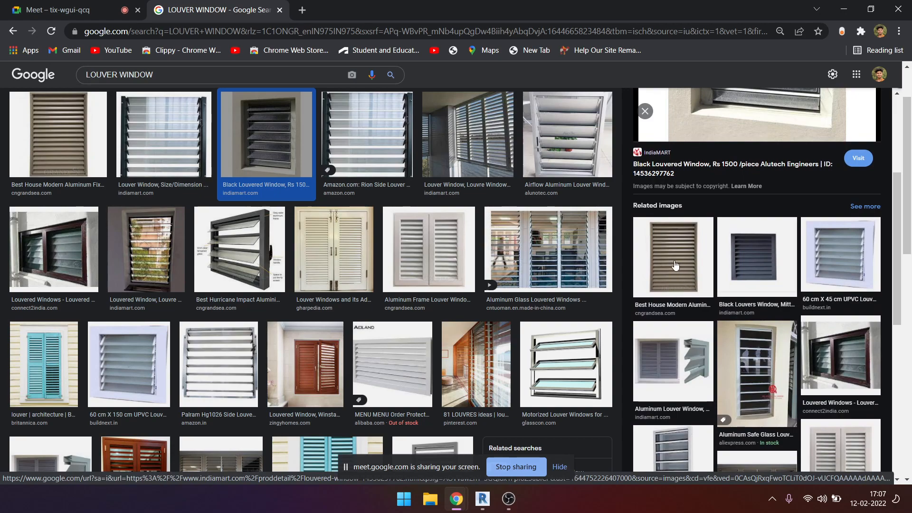
scroll(687, 297, up, 4)
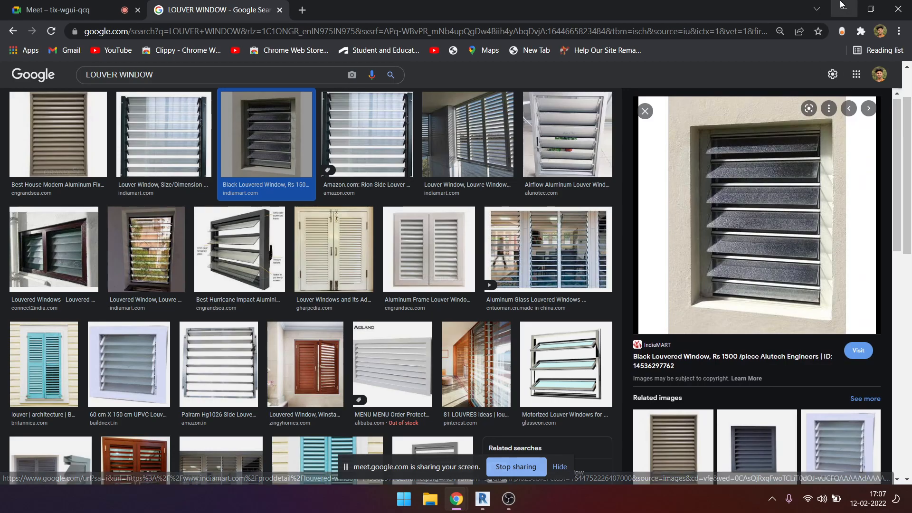
key(alt+Tab)
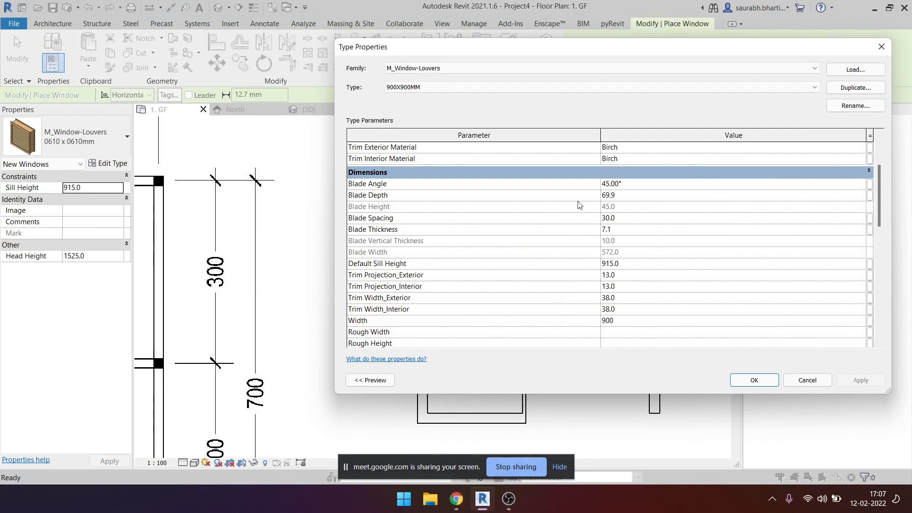
Confirm the 900X900MM louvre type properties and place the window centred in the bathroom's upper wall.
click(656, 185)
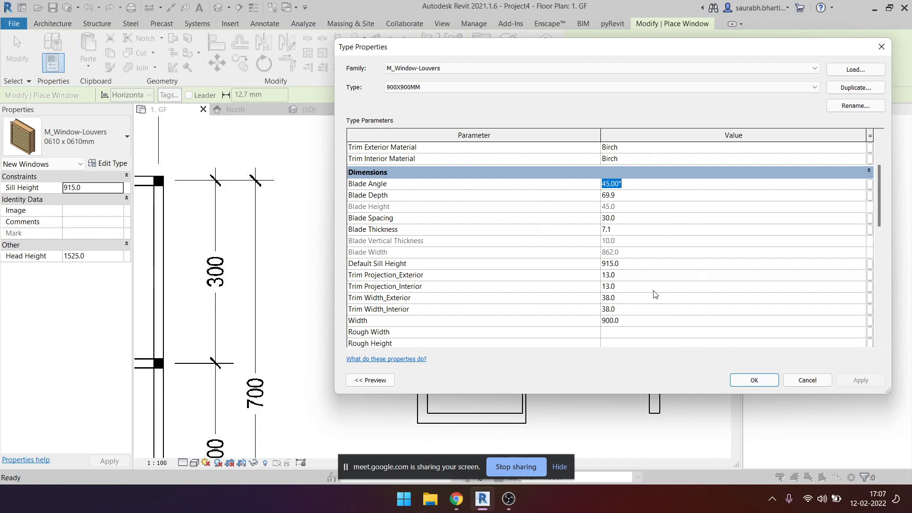
click(755, 380)
scroll(516, 215, up, 3)
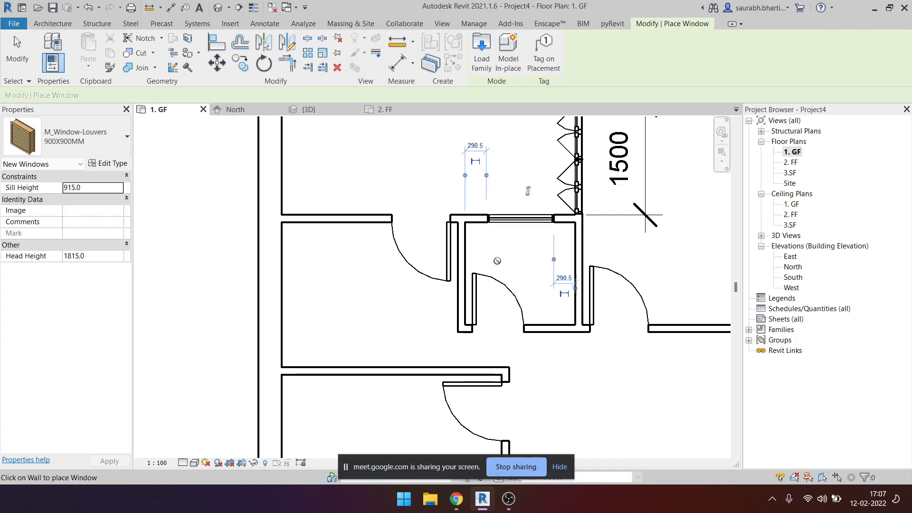
scroll(470, 276, down, 3)
middle_drag(405, 315, 424, 330)
key(Escape)
scroll(493, 270, up, 5)
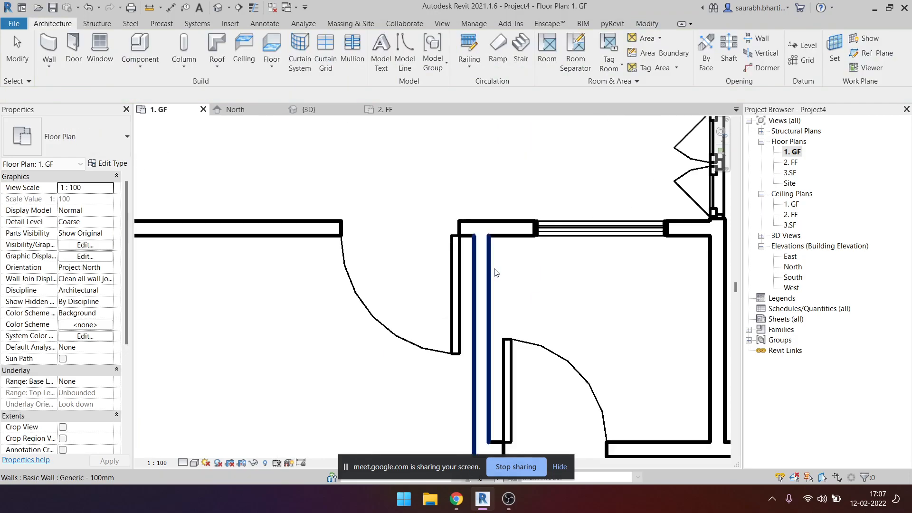
scroll(556, 228, down, 5)
middle_drag(456, 223, 488, 242)
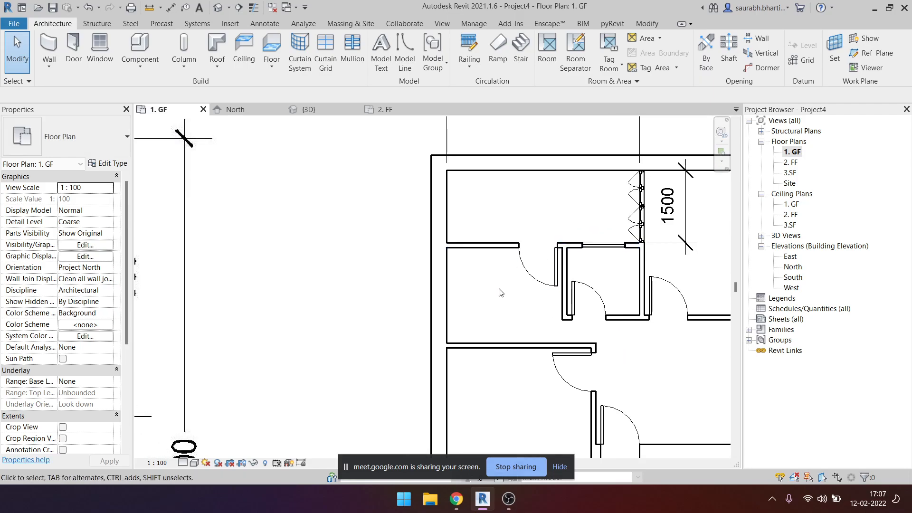
key(w)
key(n)
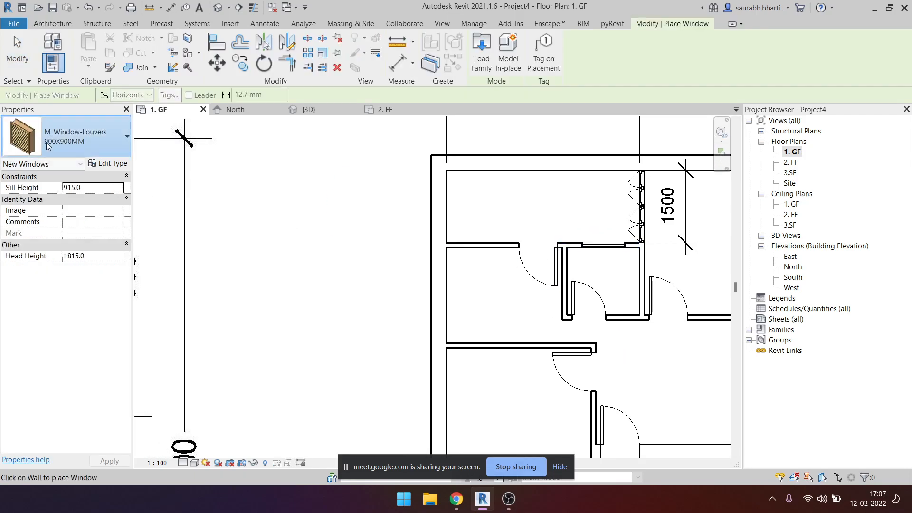
click(72, 137)
click(459, 183)
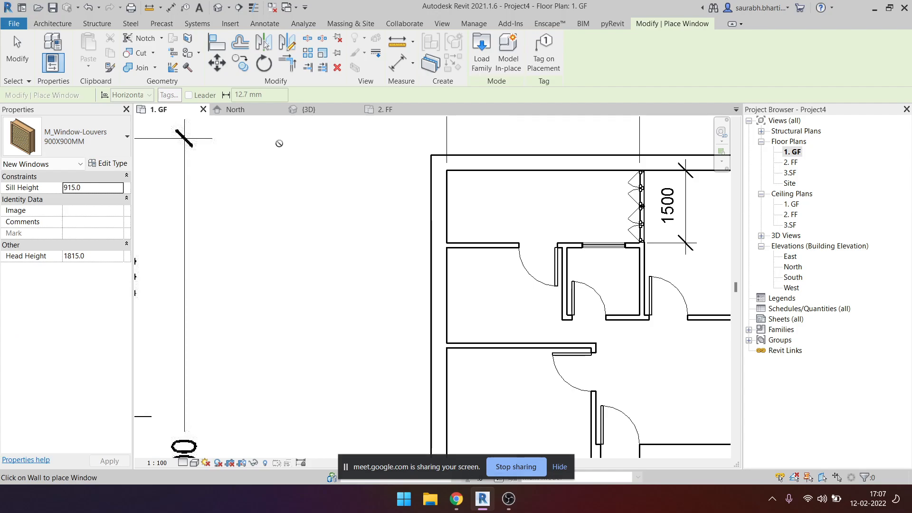
scroll(351, 338, down, 2)
key(Escape)
key(Escape)
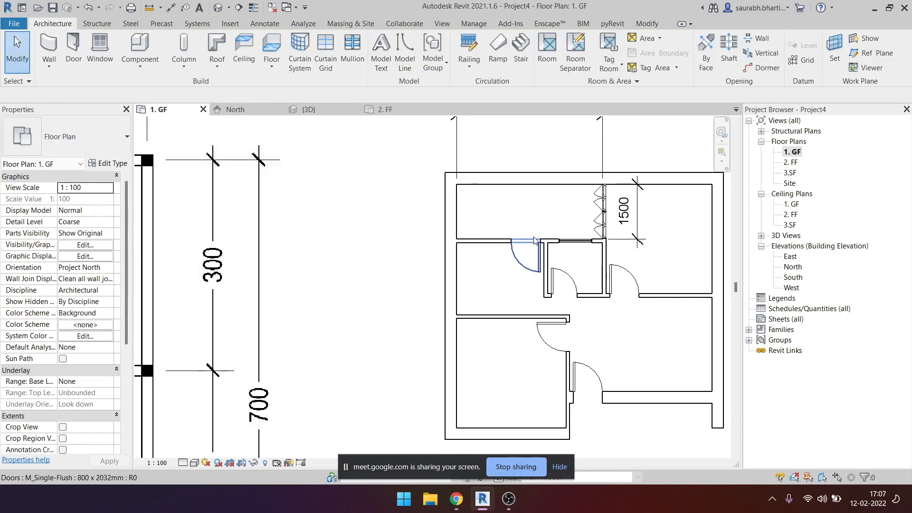
Tile Revit beside a File Explorer window showing the window folder in Revit Families on Local Disk (D:).
scroll(413, 257, down, 2)
key(super+Right)
click(342, 3)
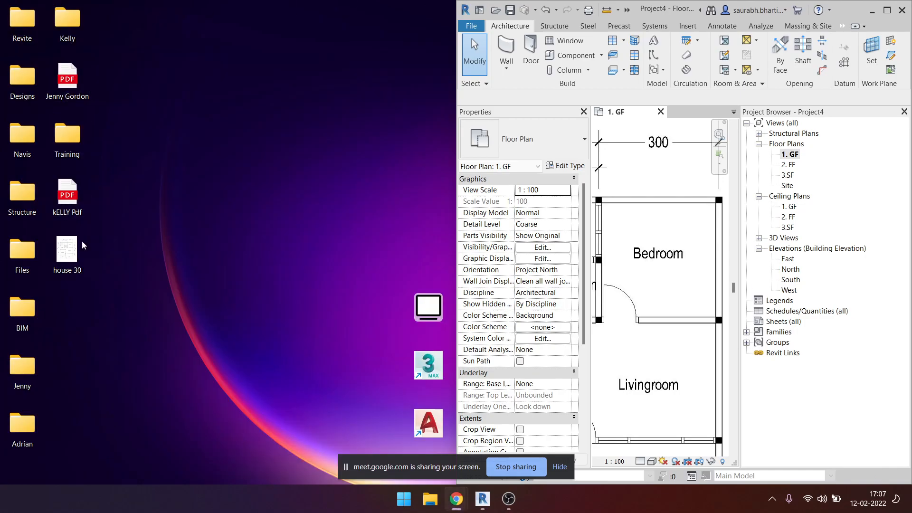
click(430, 499)
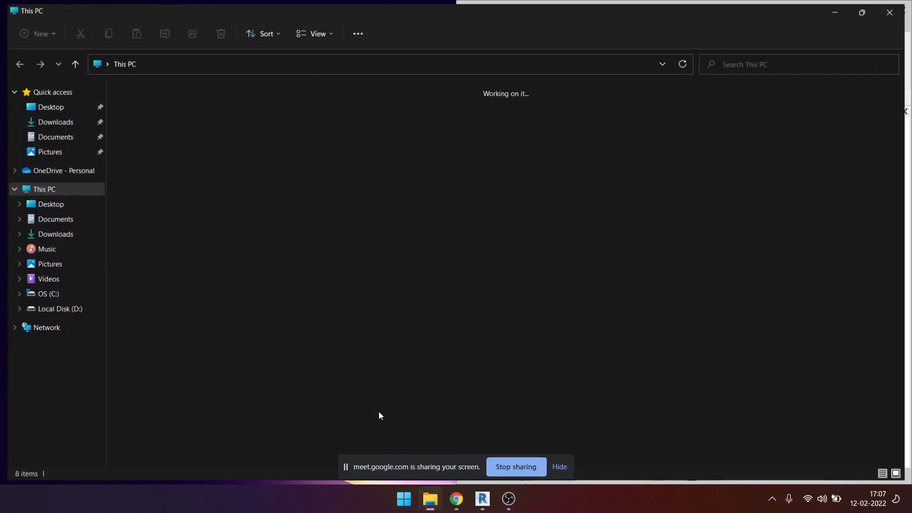
double_click(357, 204)
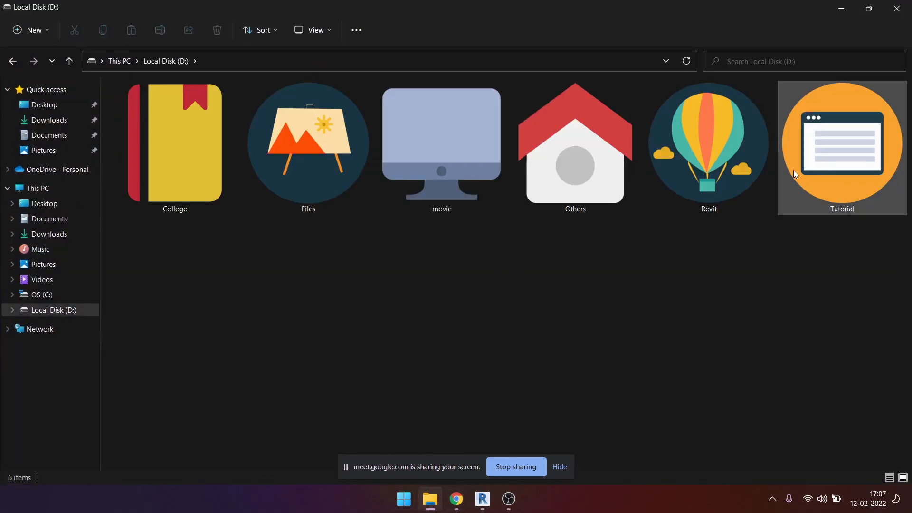
double_click(748, 151)
click(189, 187)
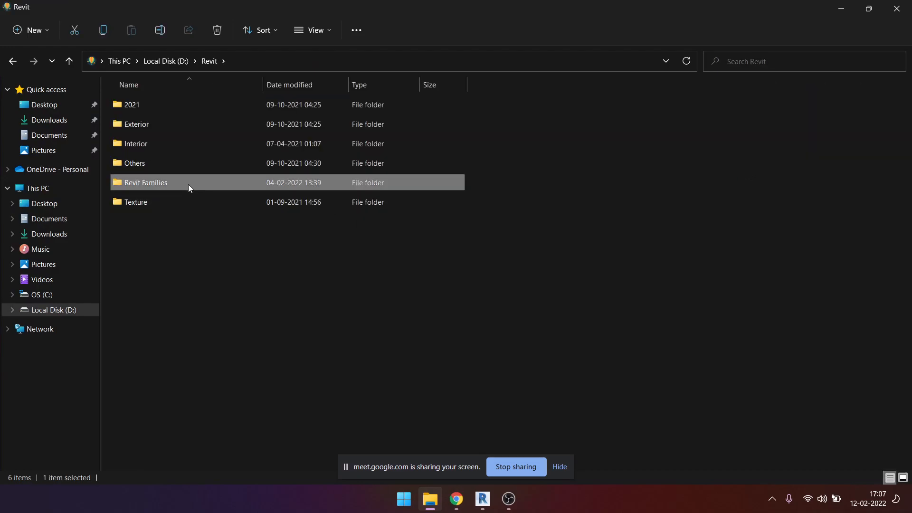
double_click(188, 184)
double_click(159, 372)
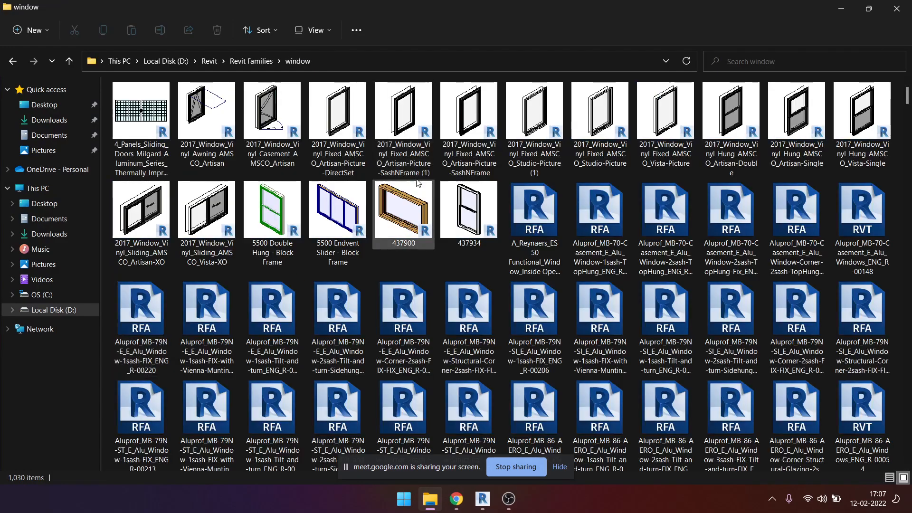
key(super+Left)
Browse the window folder and load an Intakt inward opening window 2+1 glass 2-light with transom family into the project.
scroll(639, 280, down, 4)
click(596, 274)
scroll(596, 274, down, 4)
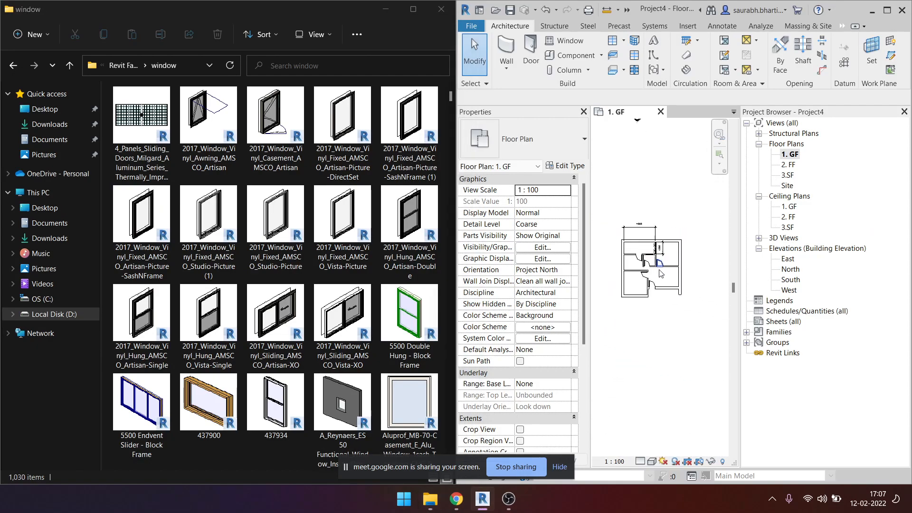
scroll(660, 273, up, 2)
scroll(240, 299, down, 12)
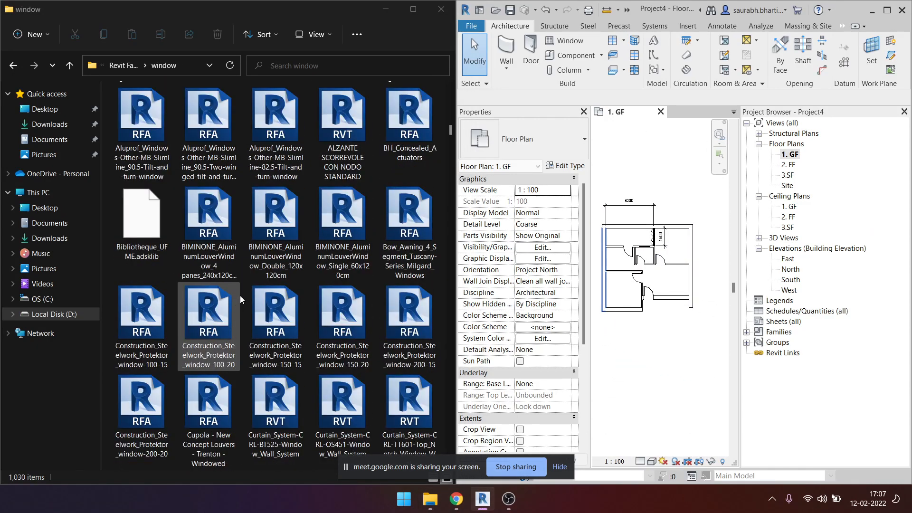
scroll(240, 300, down, 20)
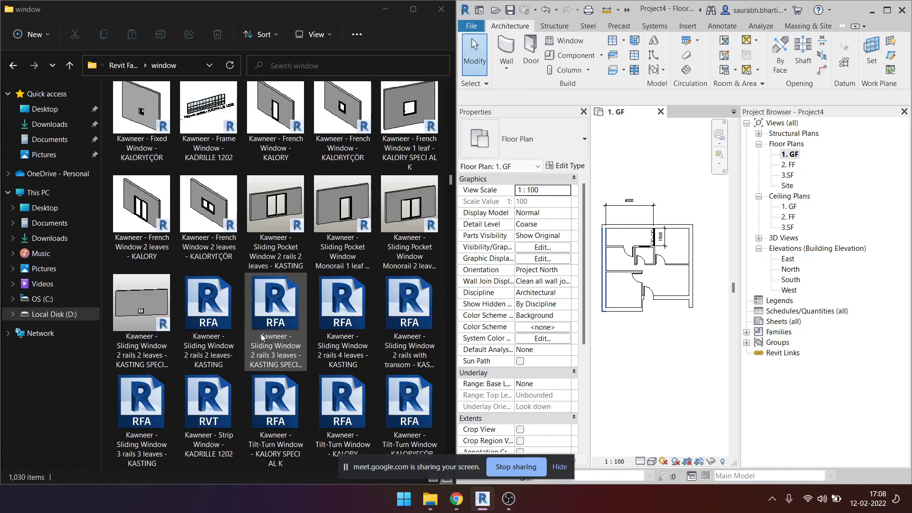
scroll(267, 343, down, 10)
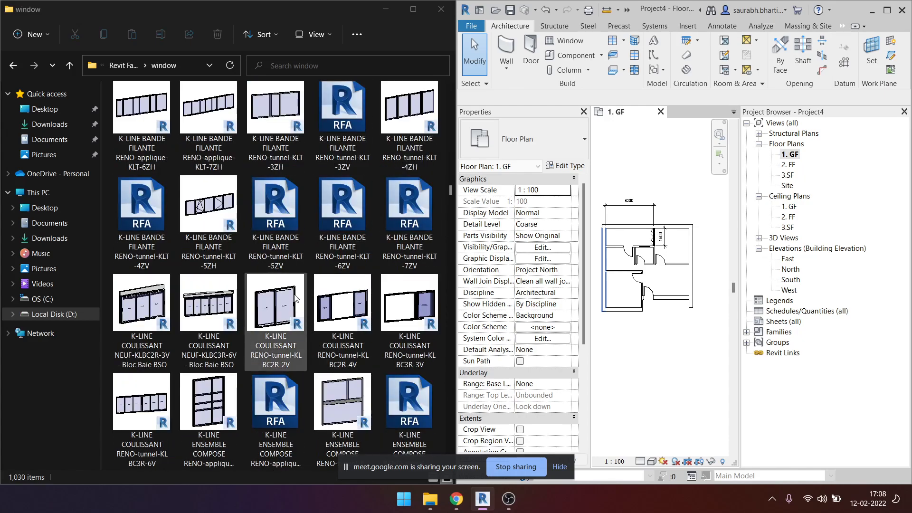
scroll(294, 298, up, 15)
click(255, 277)
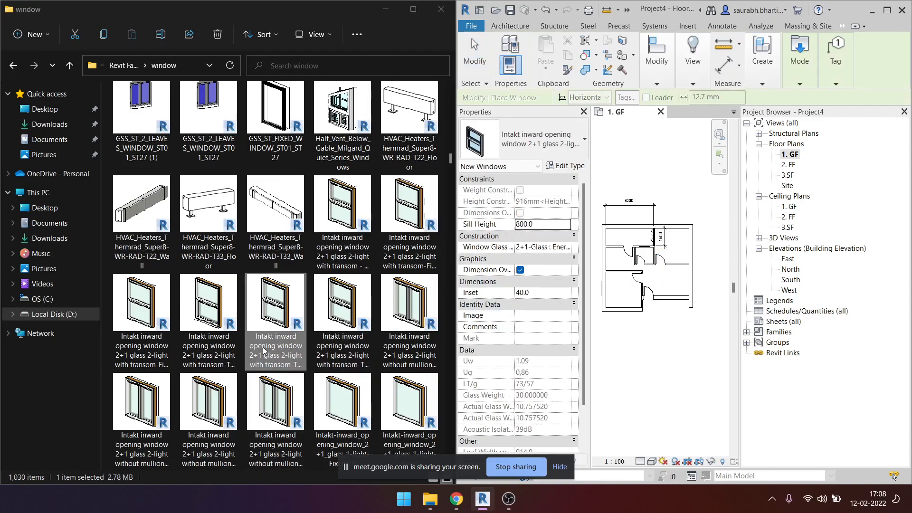
Maximize Revit and place the Intakt inward opening window in the kitchen's upper wall, against the outer wall.
click(887, 10)
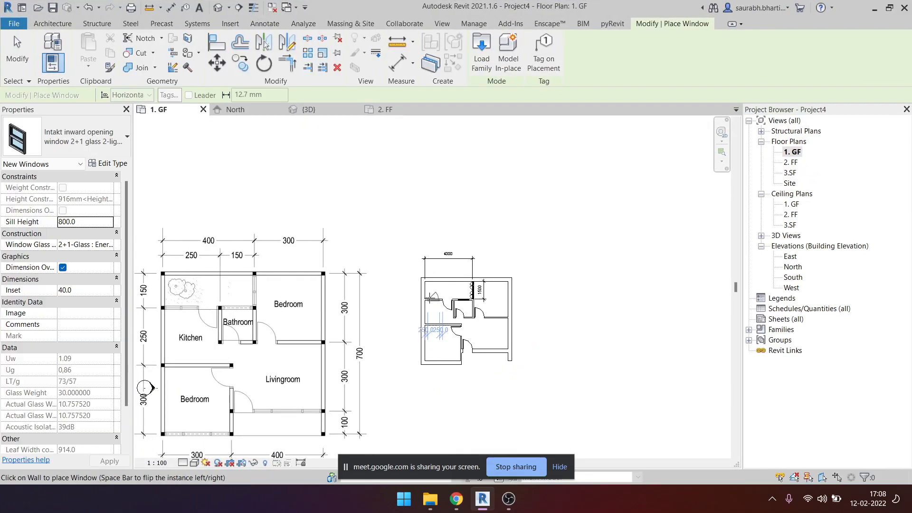
scroll(437, 315, up, 6)
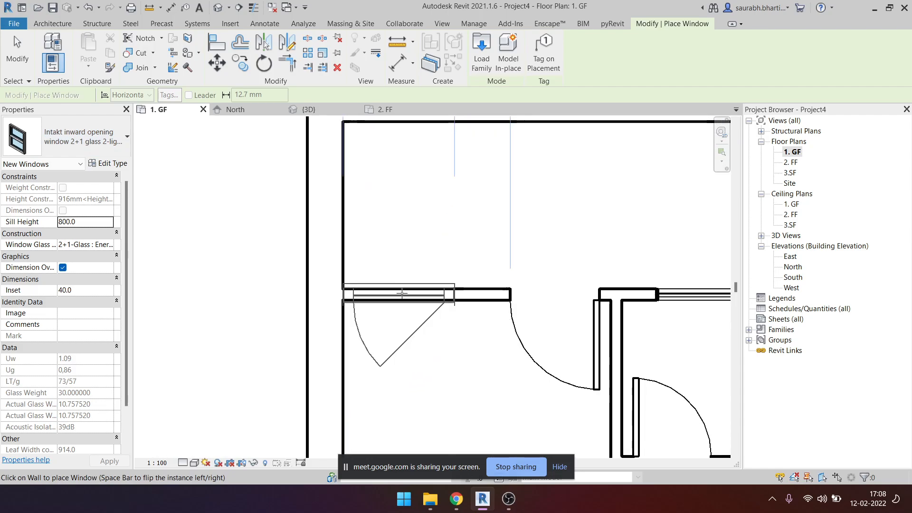
scroll(452, 348, down, 6)
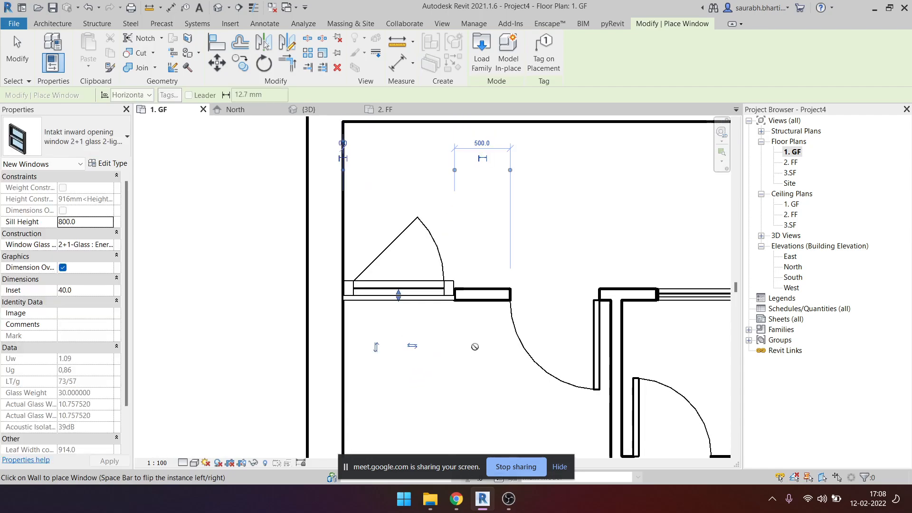
middle_drag(515, 382, 495, 363)
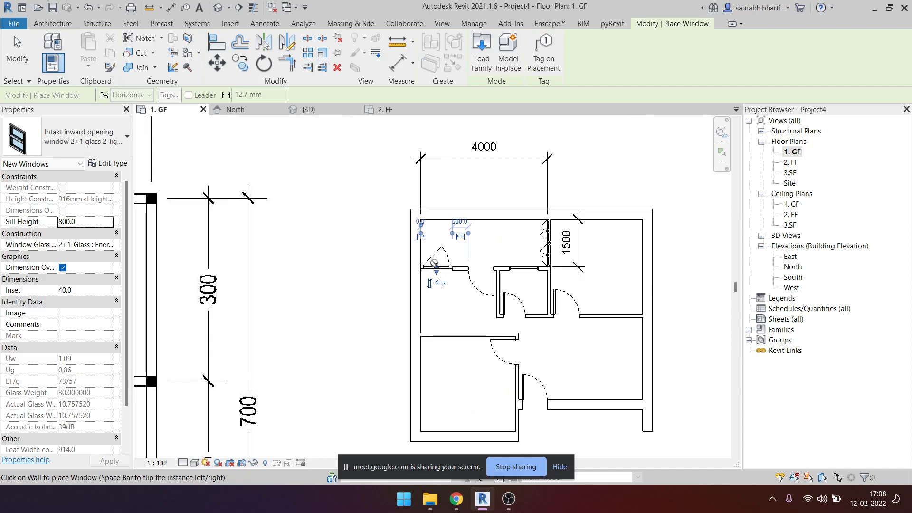
Check the loaded window families in the list of available types and end window placement.
click(120, 145)
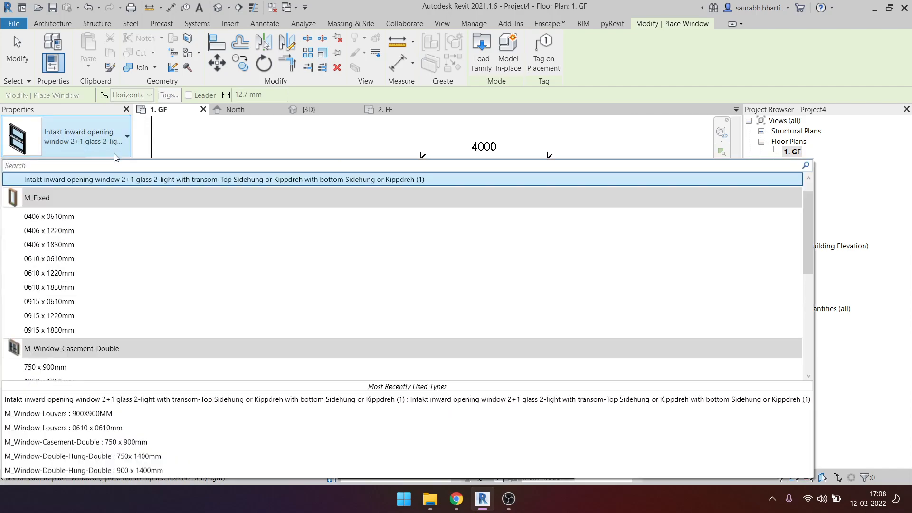
key(Escape)
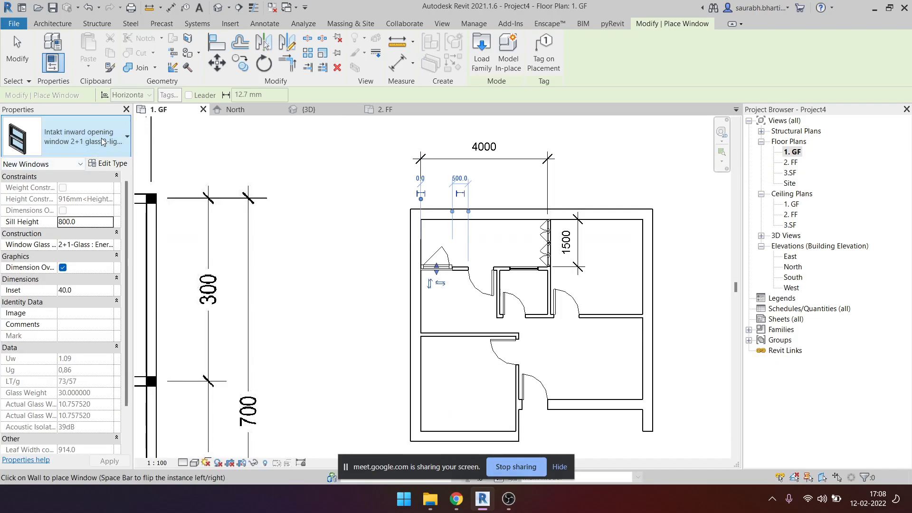
click(124, 140)
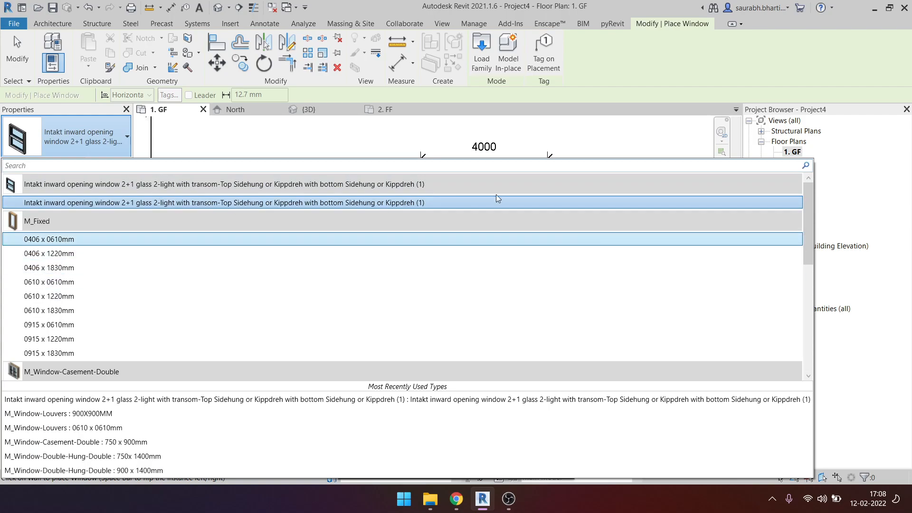
key(Escape)
key(Escape)
scroll(545, 295, down, 3)
key(Escape)
scroll(474, 304, up, 3)
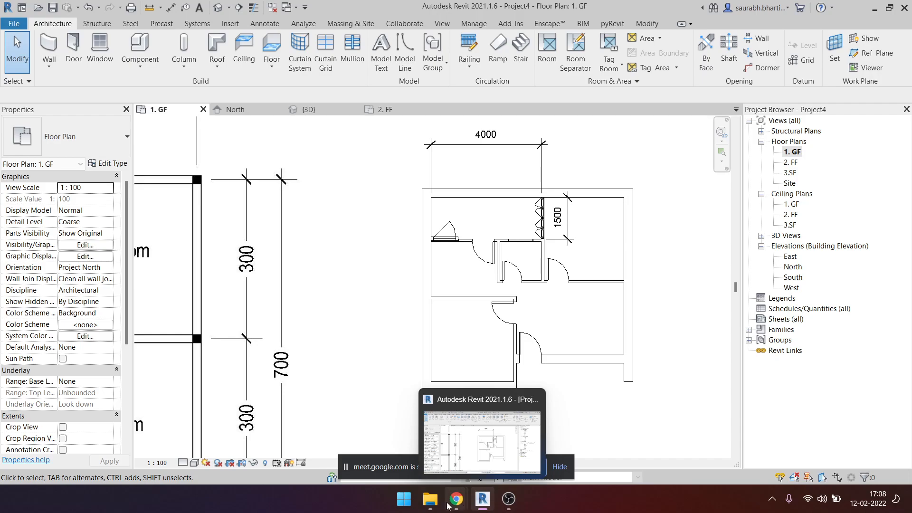
Close the File Explorer window with the window families and return to the ground floor plan.
click(430, 499)
click(441, 9)
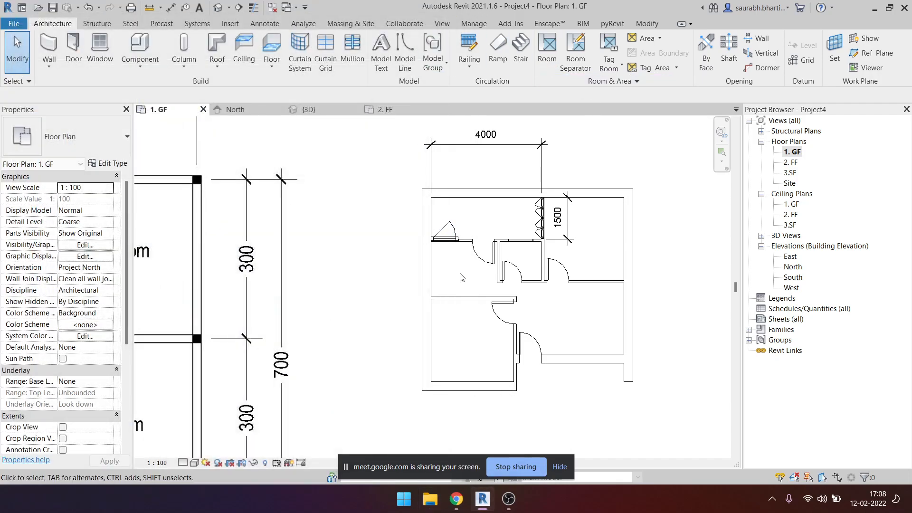
middle_drag(570, 288, 527, 281)
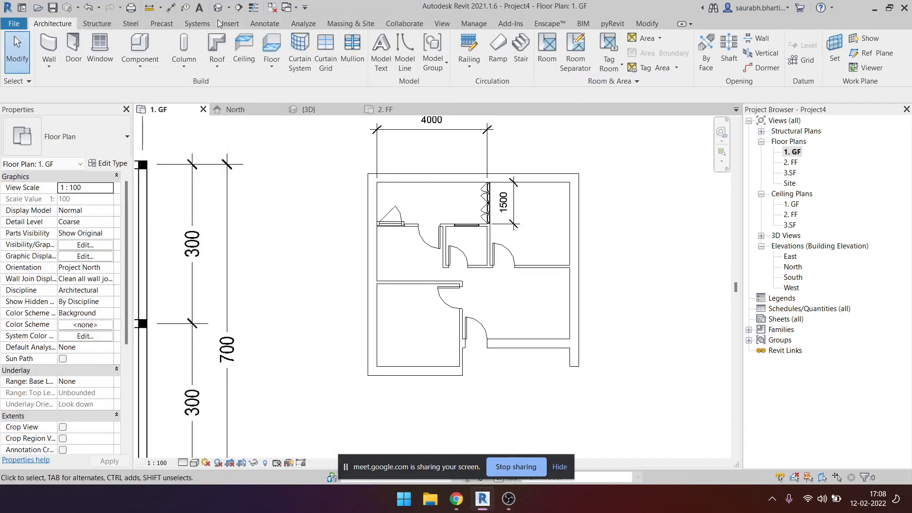
Open the Autodesk cloud family library and show its Windows category.
click(234, 24)
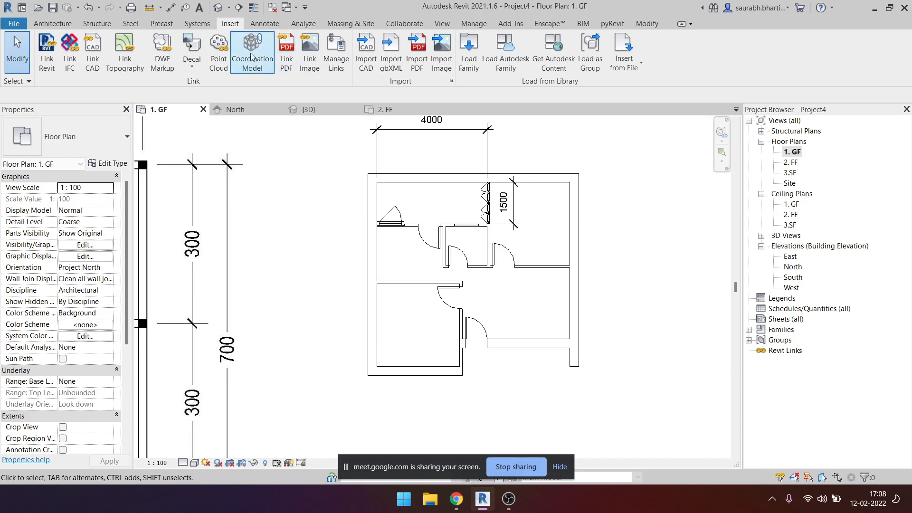
click(513, 57)
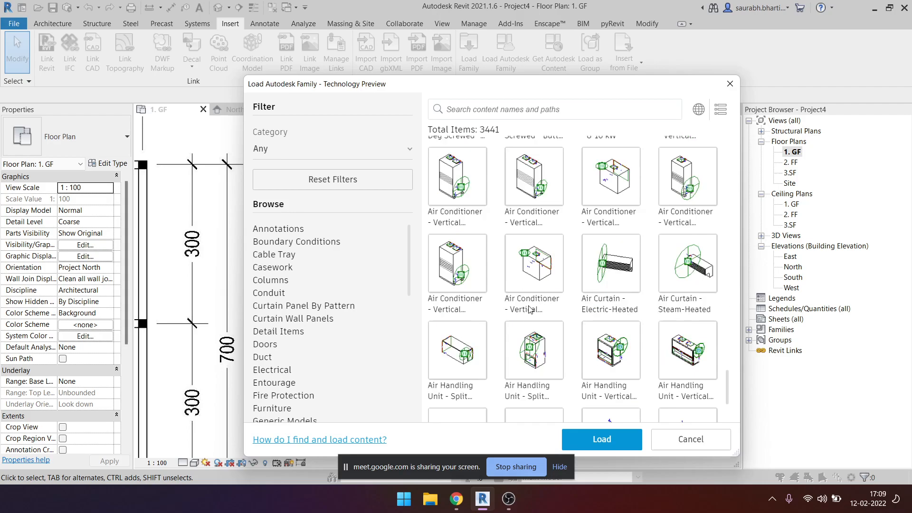
scroll(315, 301, down, 10)
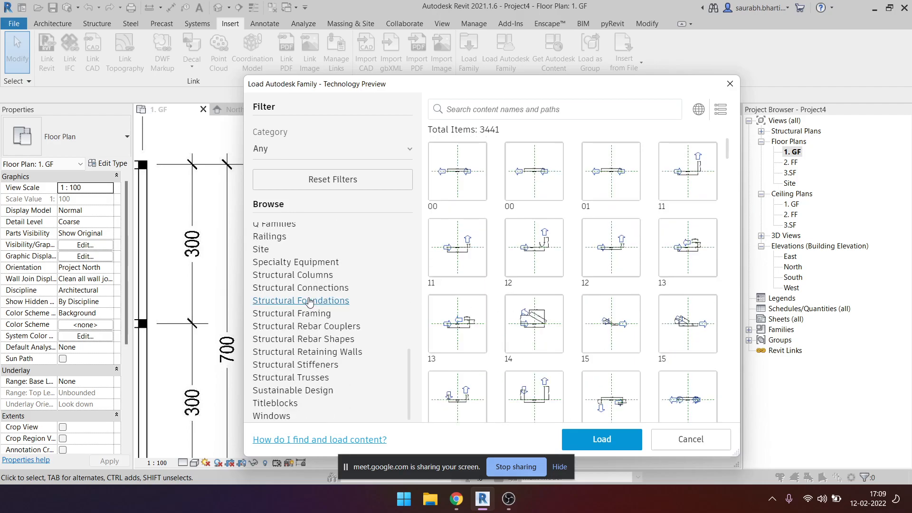
click(280, 416)
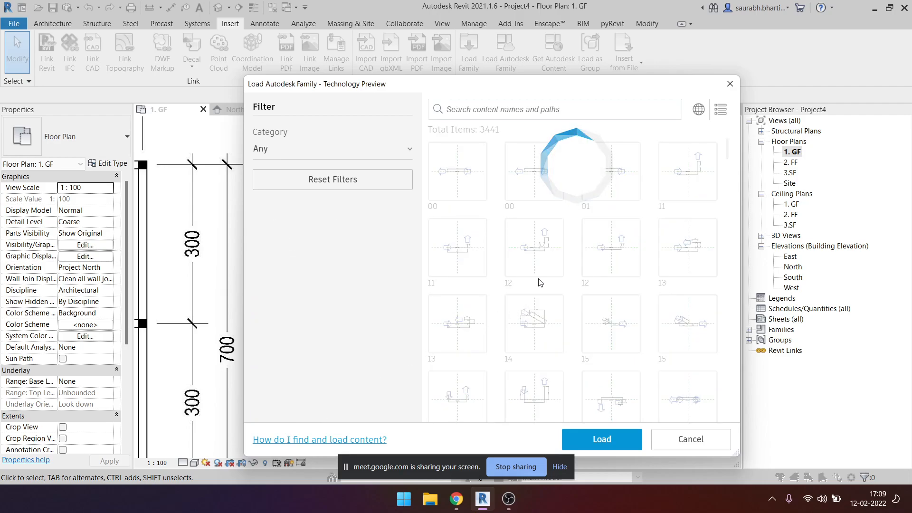
Browse the window families and load Windows_Tpl_Variable_Casement into the project.
scroll(624, 240, down, 15)
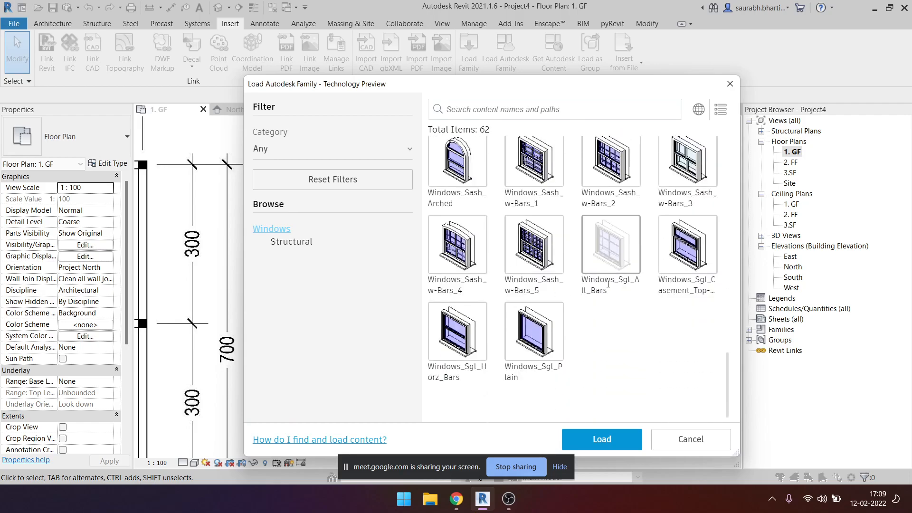
scroll(603, 350, up, 15)
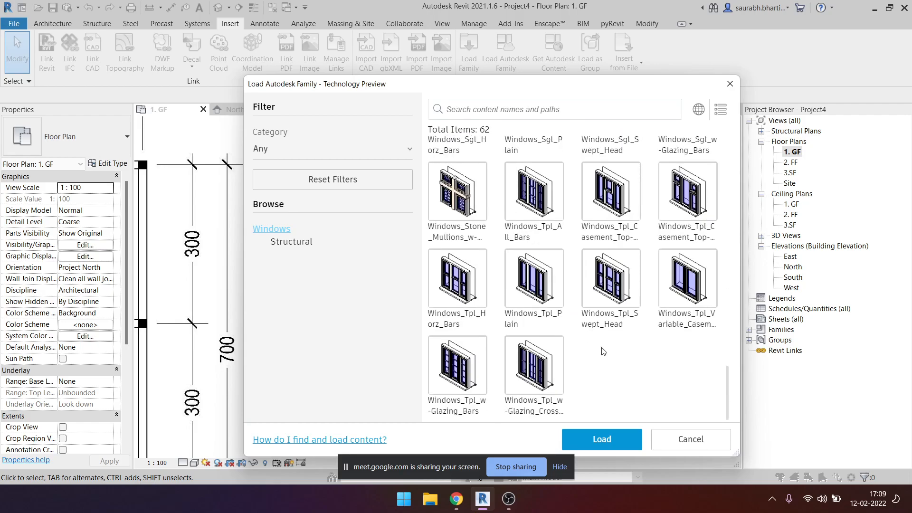
scroll(580, 344, down, 15)
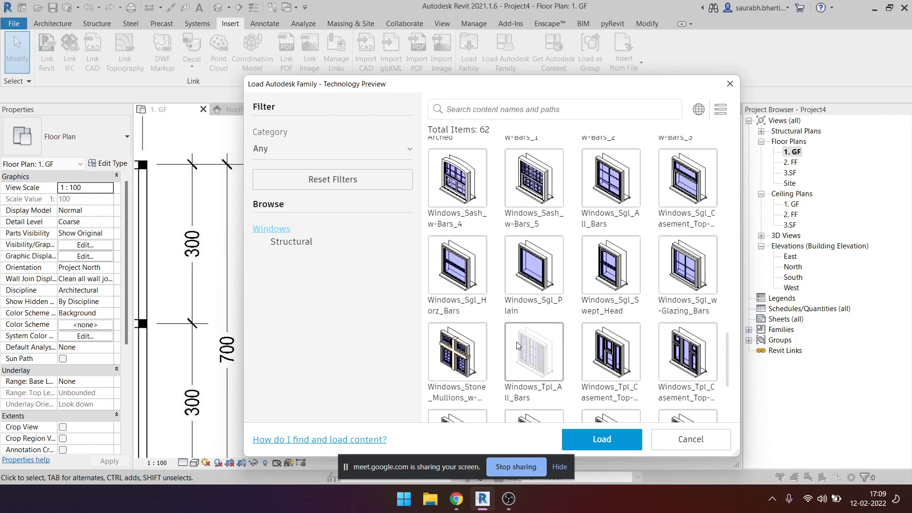
scroll(507, 334, up, 6)
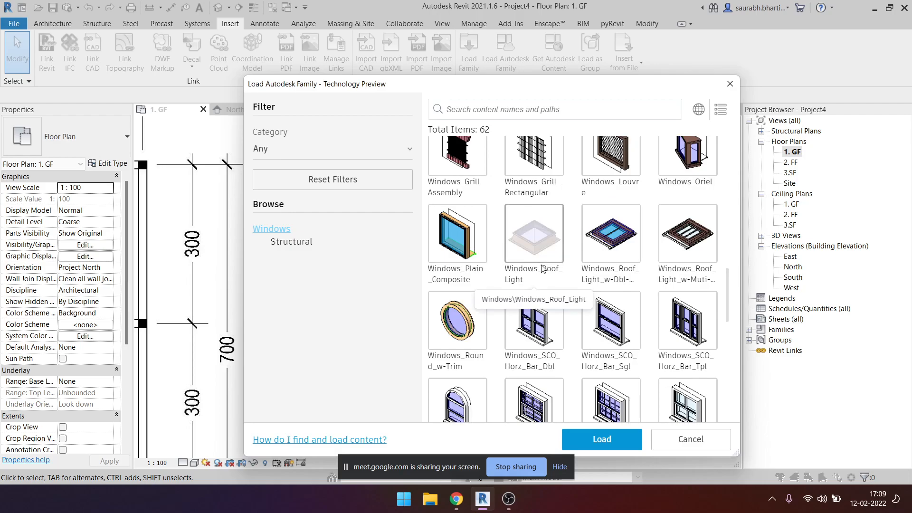
scroll(499, 357, up, 5)
scroll(499, 357, down, 3)
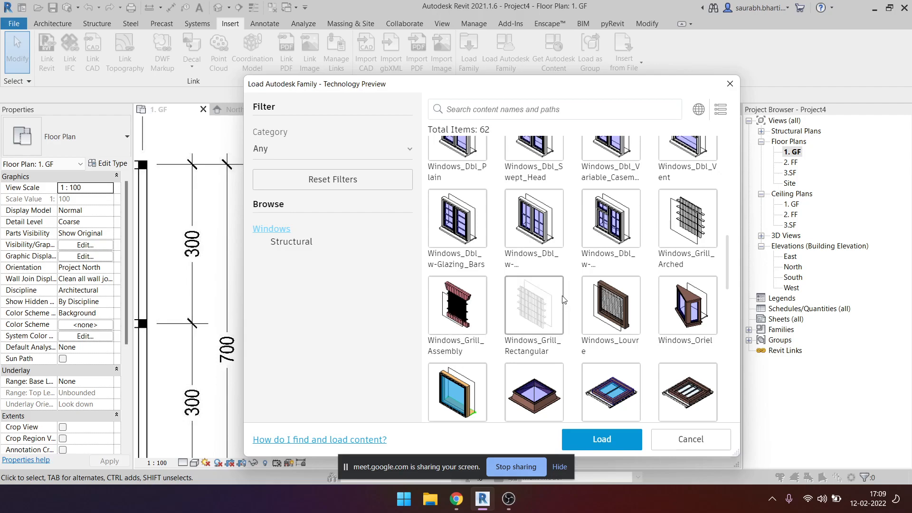
scroll(530, 307, up, 5)
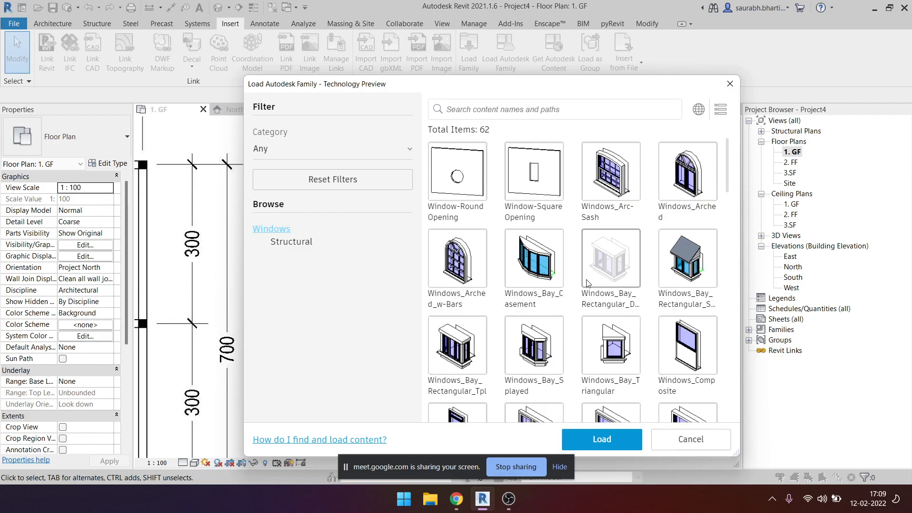
scroll(598, 319, down, 15)
scroll(599, 319, up, 3)
scroll(649, 234, down, 3)
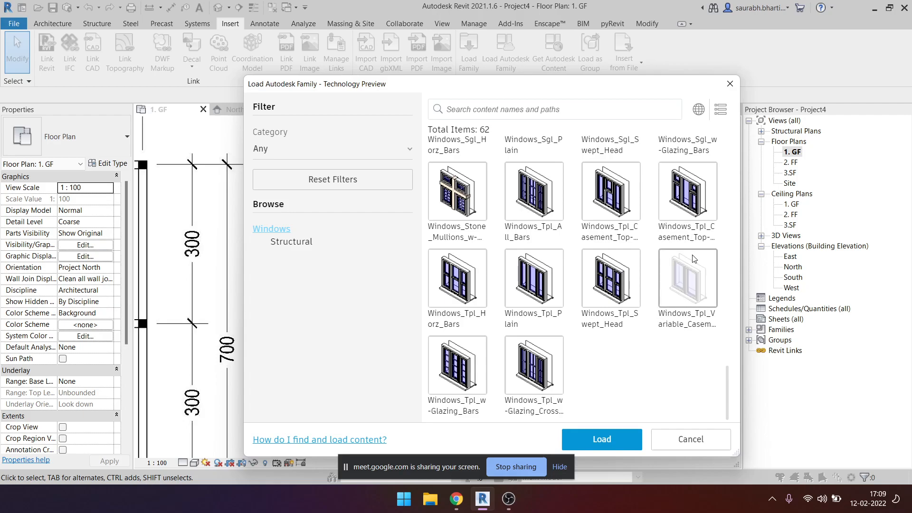
click(689, 299)
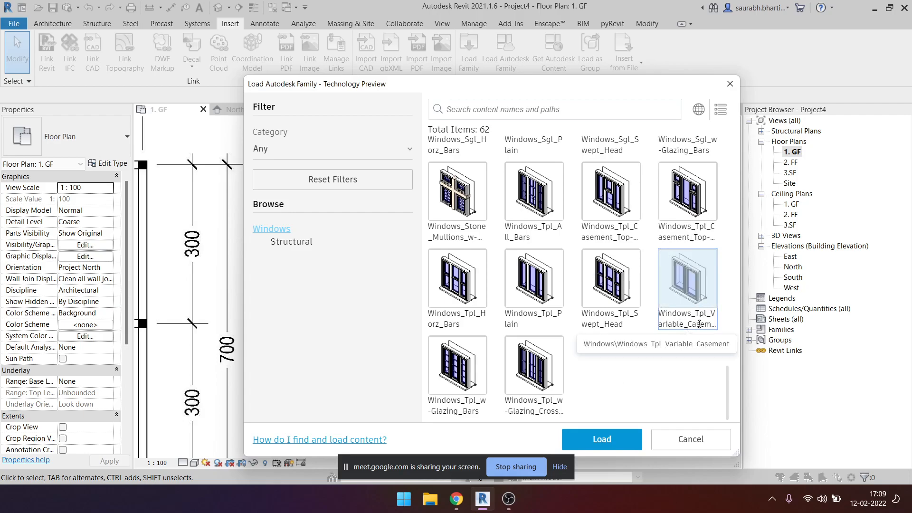
click(614, 438)
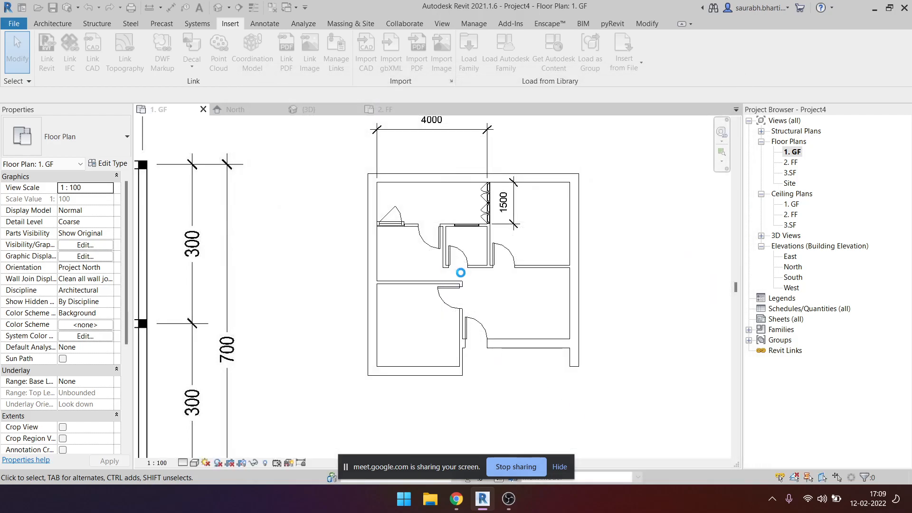
Start window placement and choose the Windows_Tpl_Variable_Casement 910x910mm type from the available types.
scroll(497, 284, down, 7)
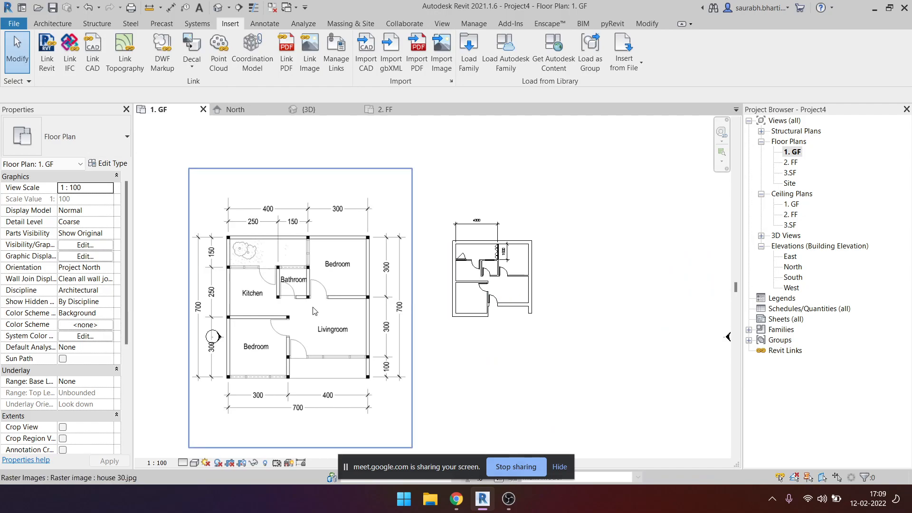
scroll(304, 312, up, 1)
scroll(515, 269, up, 1)
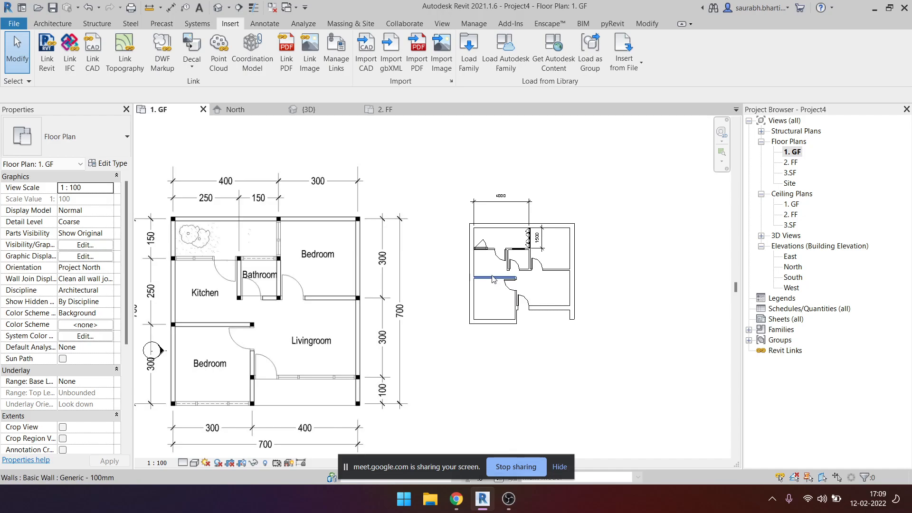
click(36, 25)
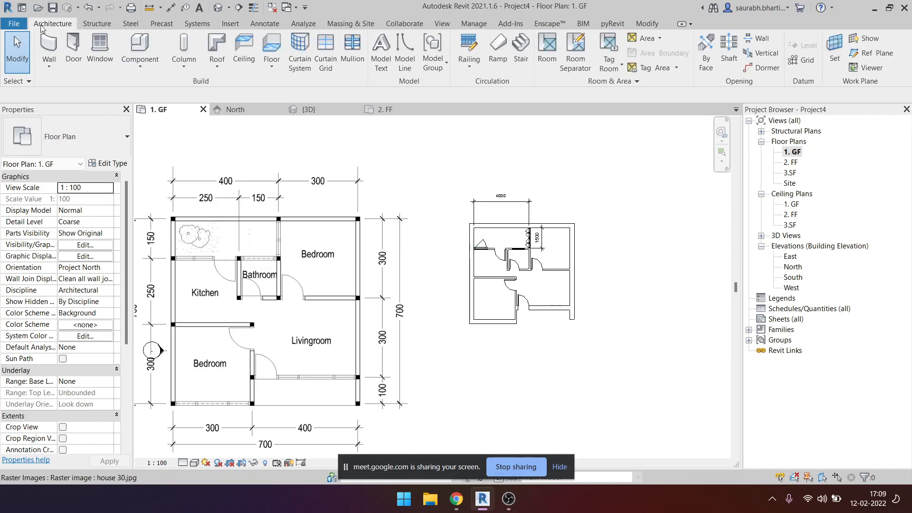
click(102, 50)
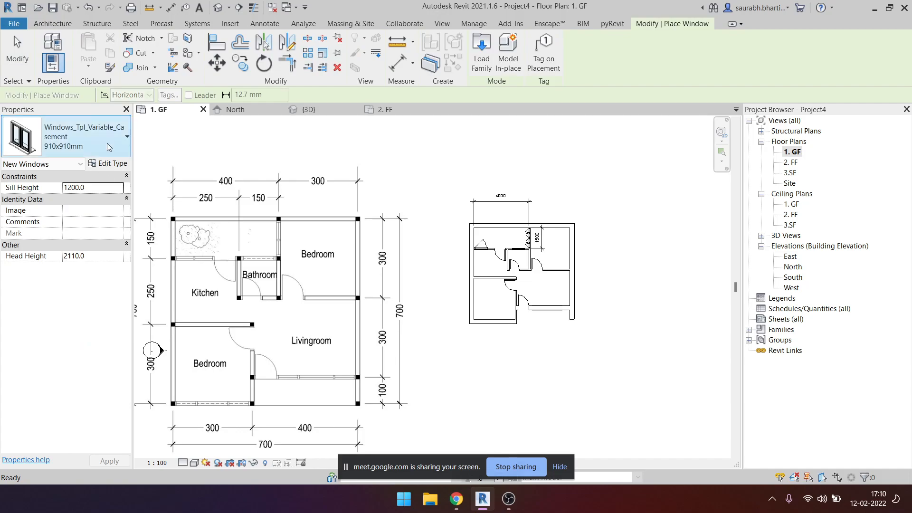
click(109, 135)
scroll(131, 237, down, 2)
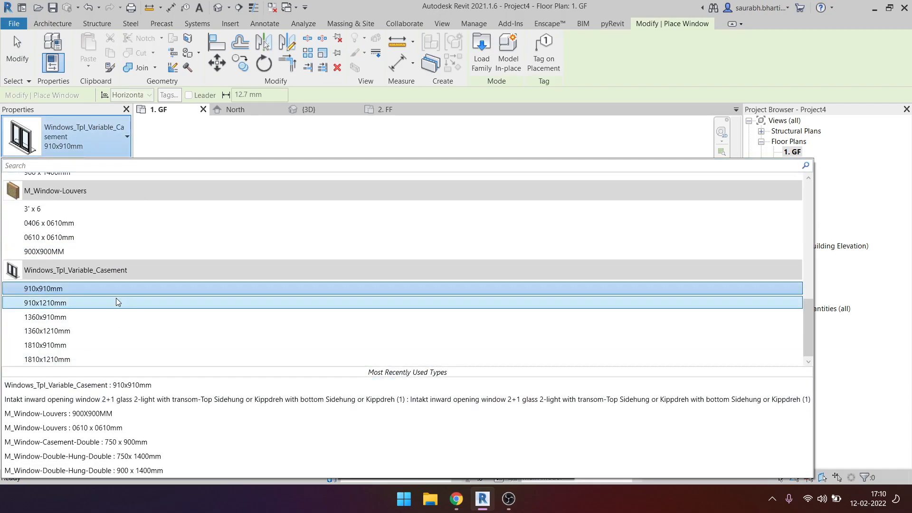
scroll(116, 297, up, 5)
scroll(133, 296, down, 3)
scroll(135, 290, up, 6)
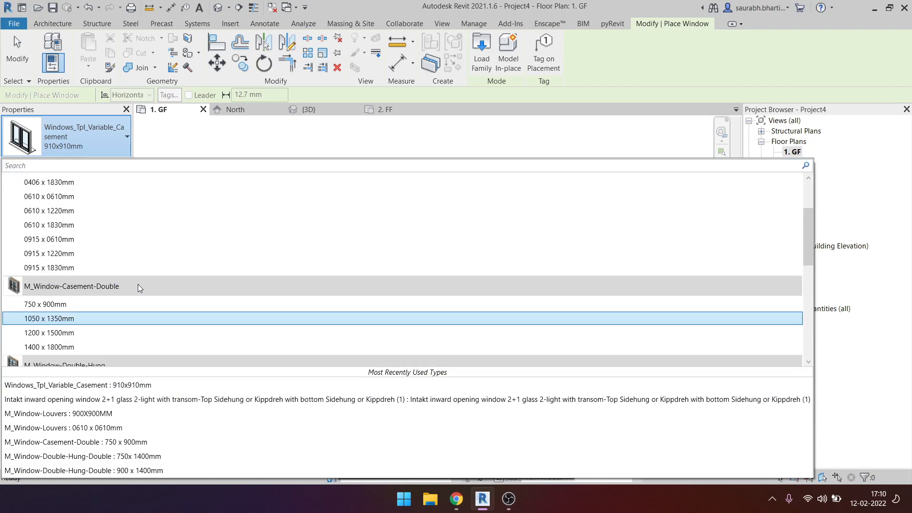
scroll(139, 287, down, 8)
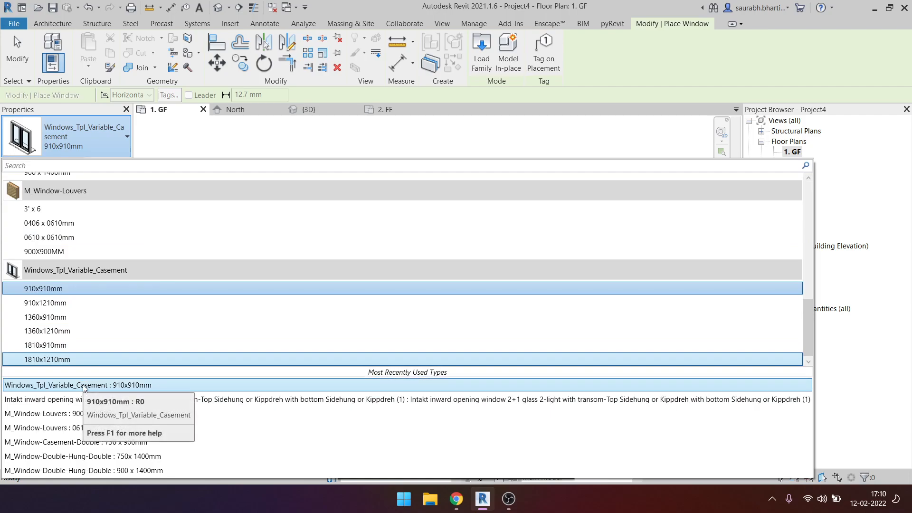
click(83, 387)
Place the 910x910mm variable casement window in the wall between kitchen and lower bedroom, near the outer wall, and end placement.
scroll(487, 275, up, 4)
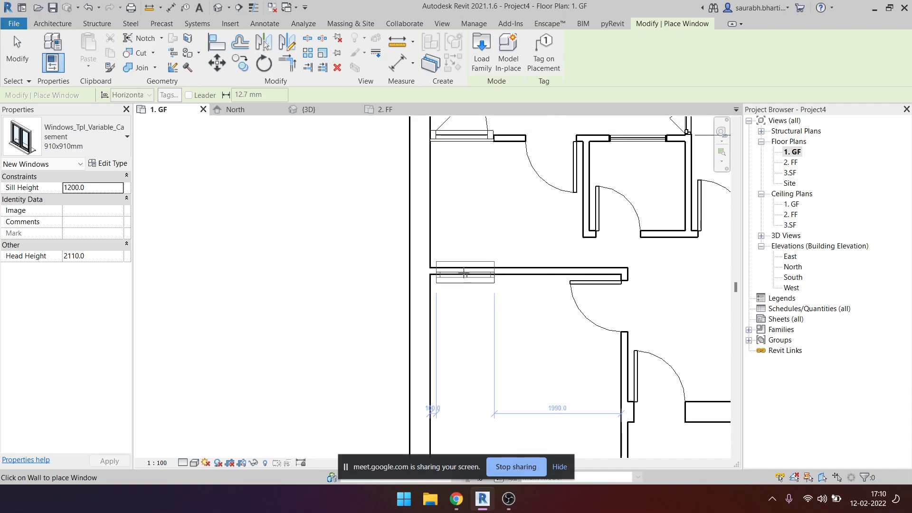
click(465, 274)
scroll(486, 295, down, 5)
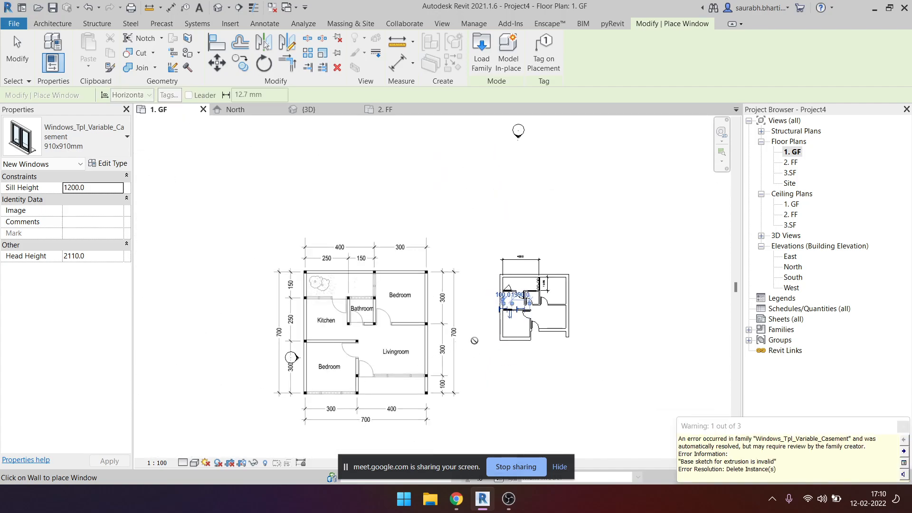
scroll(546, 333, up, 3)
key(Escape)
scroll(481, 290, up, 4)
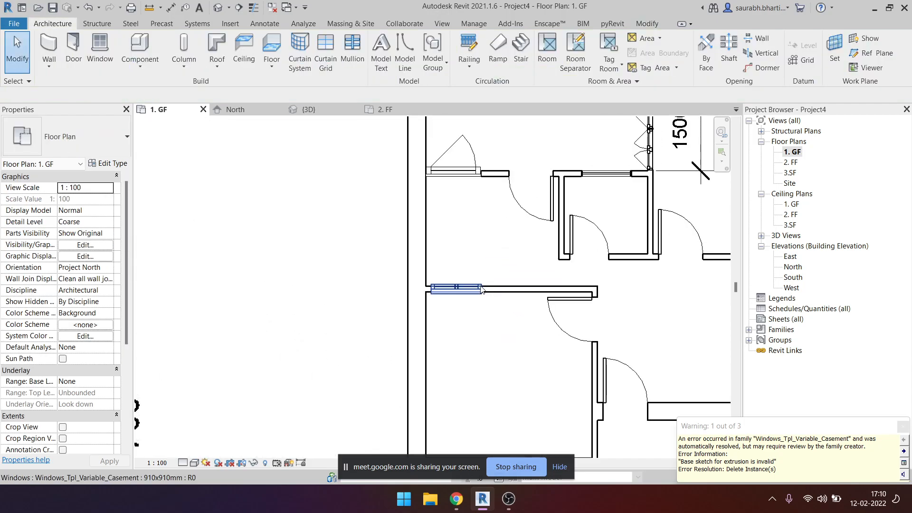
Delete the variable casement window from the wall between the kitchen and the lower bedroom.
click(481, 290)
key(Escape)
scroll(481, 332, down, 2)
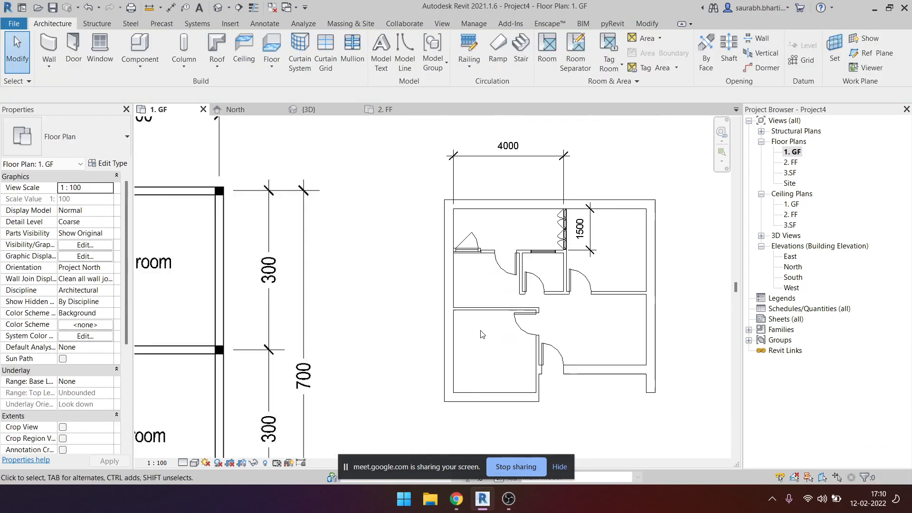
Examine the reference plan, focusing on the long window in the living room's front wall.
scroll(483, 329, down, 2)
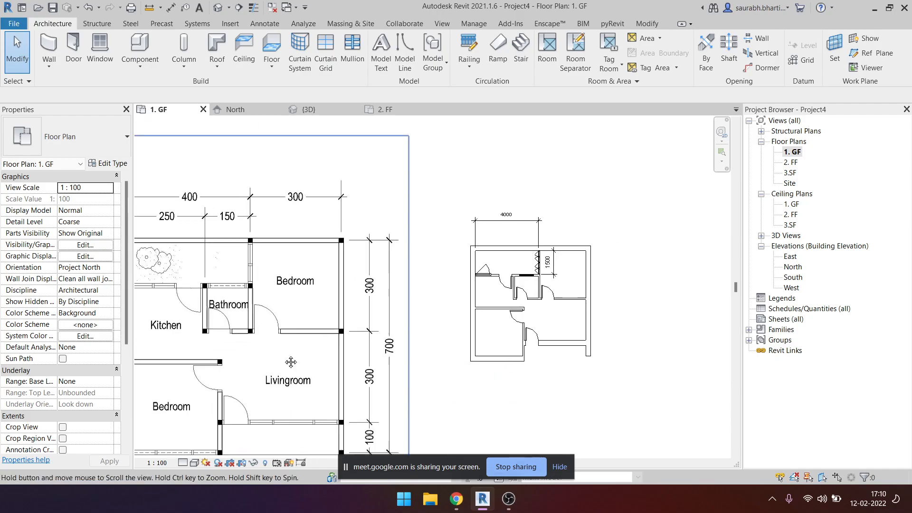
middle_drag(145, 450, 278, 338)
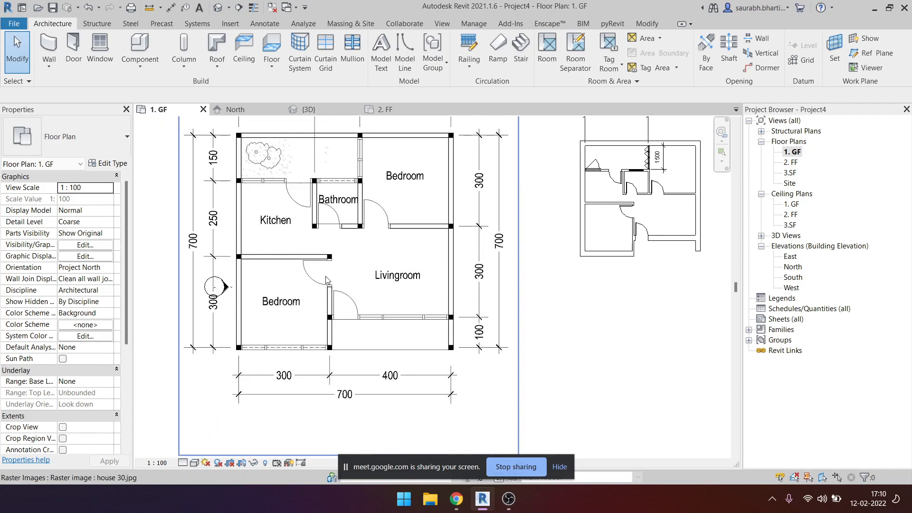
middle_drag(622, 345, 581, 374)
scroll(323, 340, up, 1)
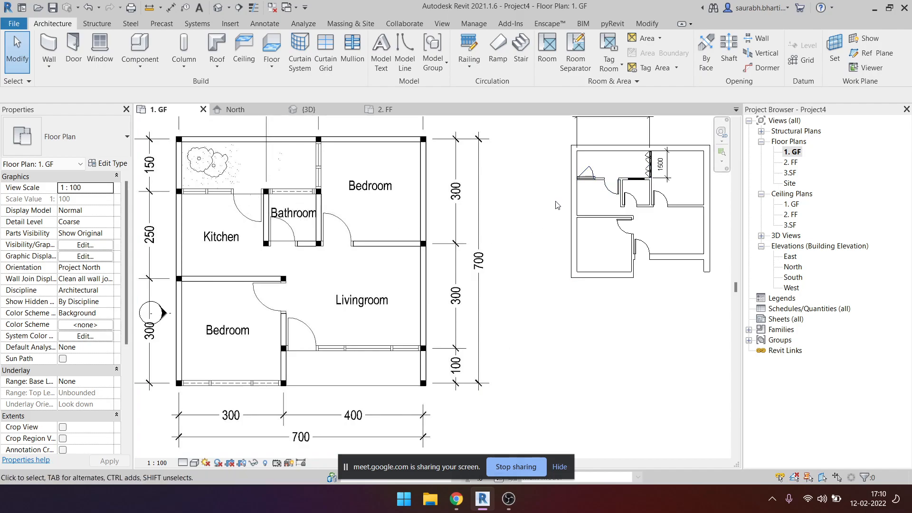
scroll(638, 206, up, 2)
scroll(376, 251, down, 3)
scroll(217, 343, up, 4)
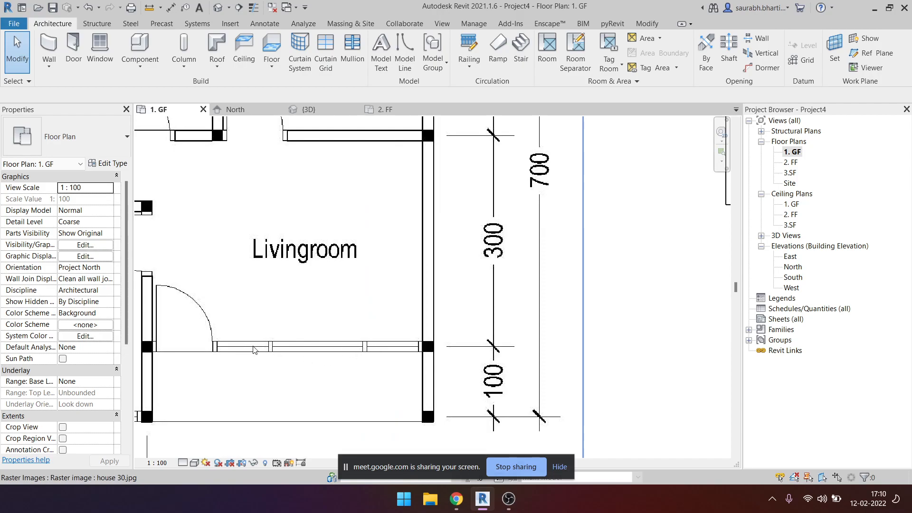
scroll(399, 361, down, 1)
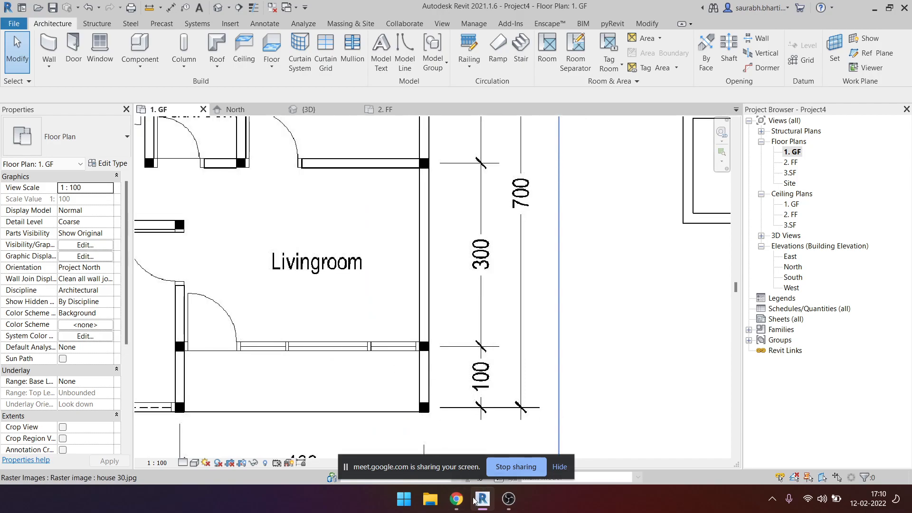
Switch to Chrome and search Google Images for "living room with curtain wall".
mouse_move(457, 499)
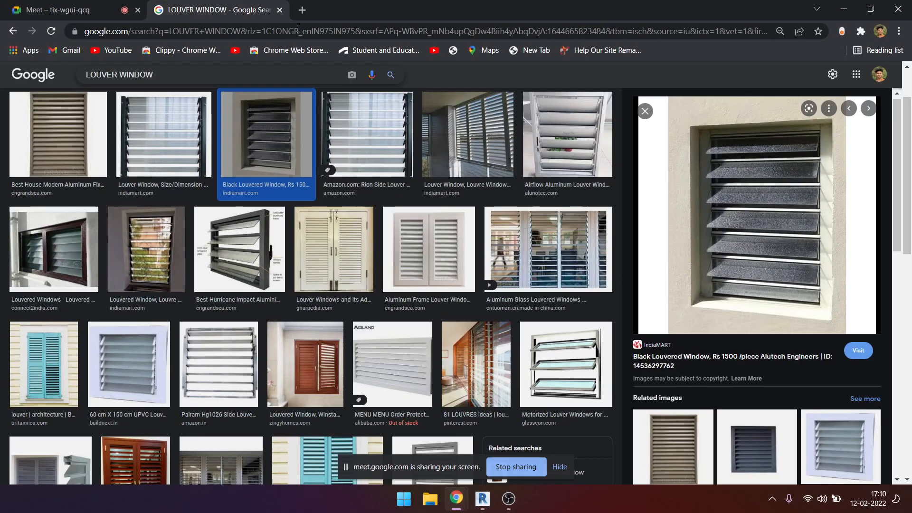
click(373, 427)
scroll(226, 223, up, 2)
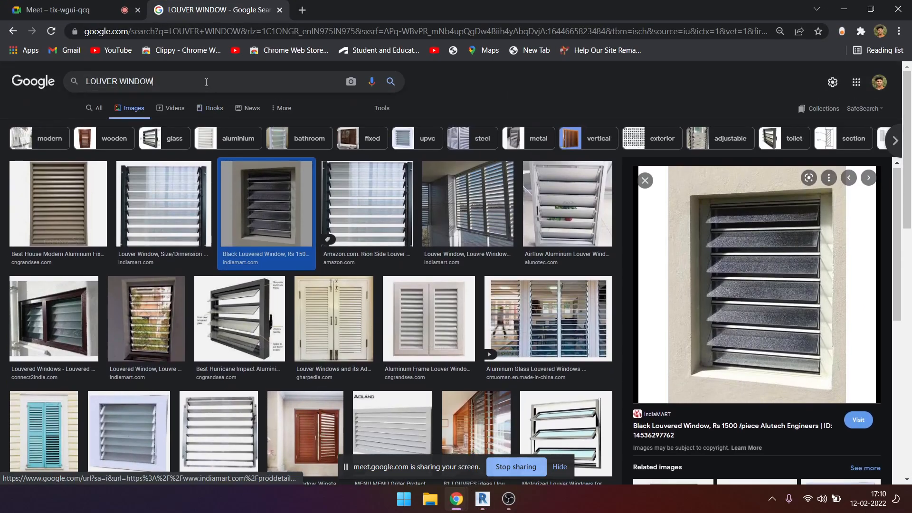
click(206, 82)
text(living room)
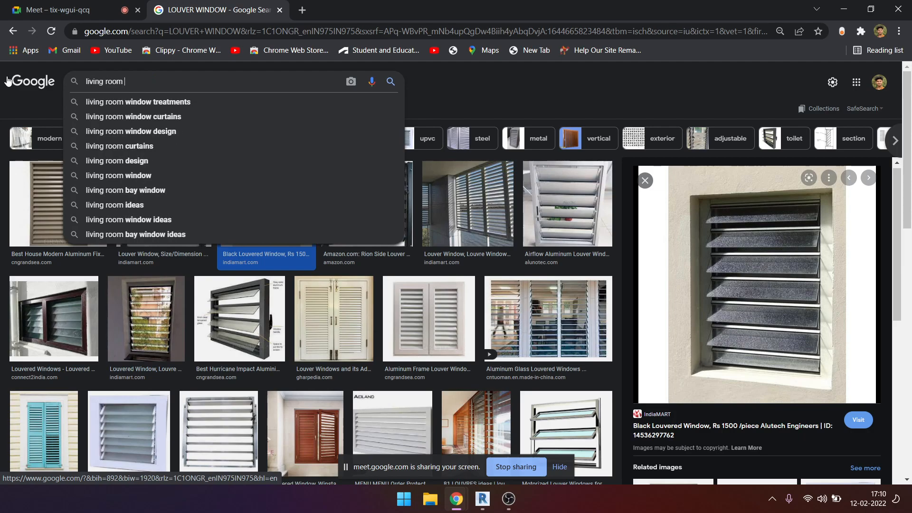
key(BackSpace)
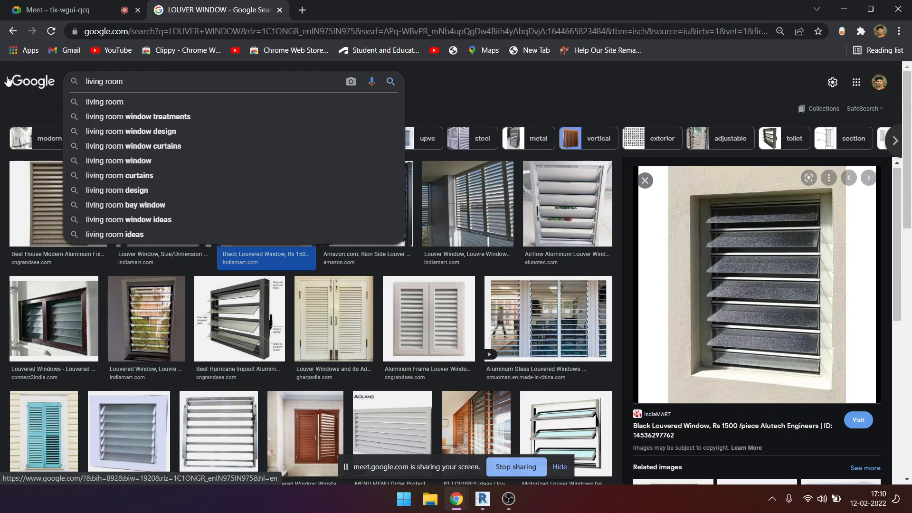
text(with cu)
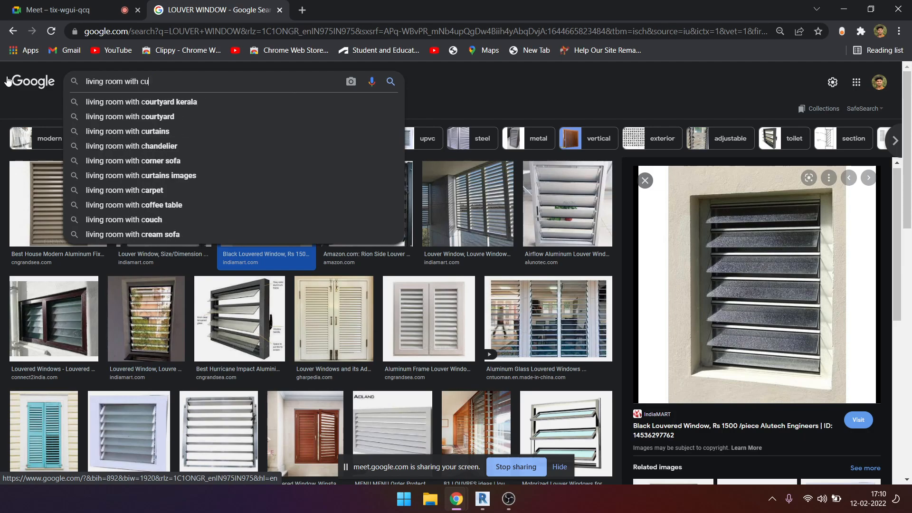
text(rtain wall)
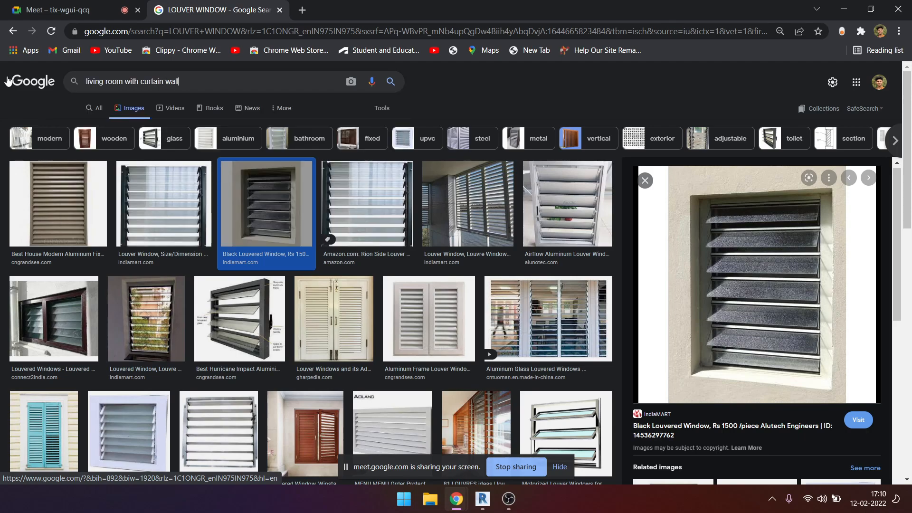
key(Return)
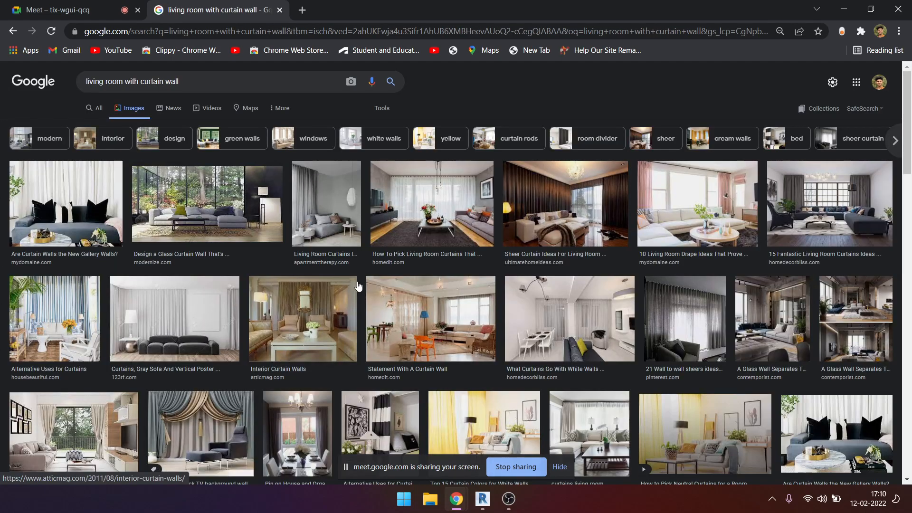
Browse the image results, enlarge the Socialite Family glass wall and Loewen Windows curtain wall pictures, and return to Revit.
scroll(262, 318, down, 10)
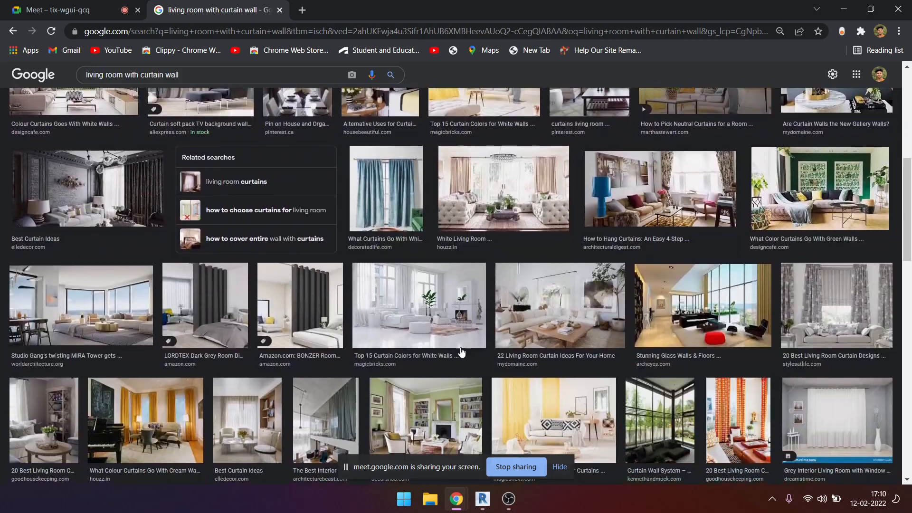
scroll(523, 349, down, 7)
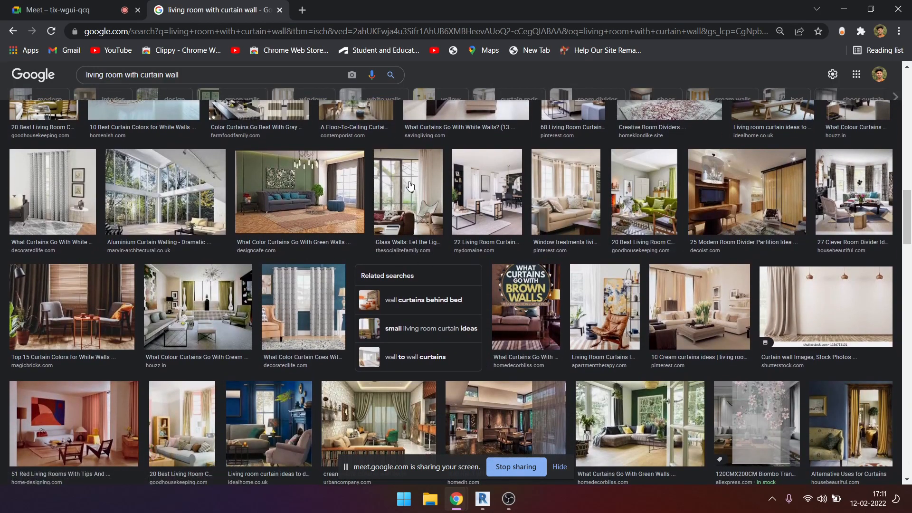
click(411, 185)
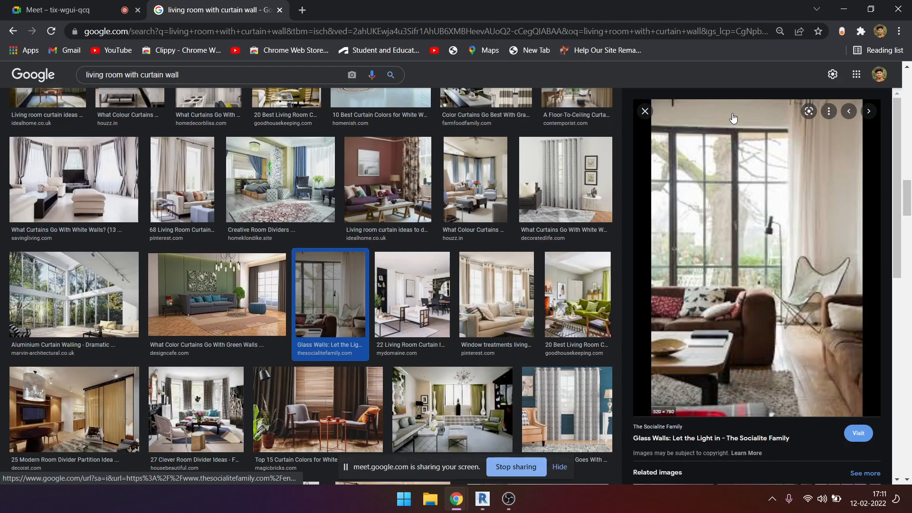
key(slash)
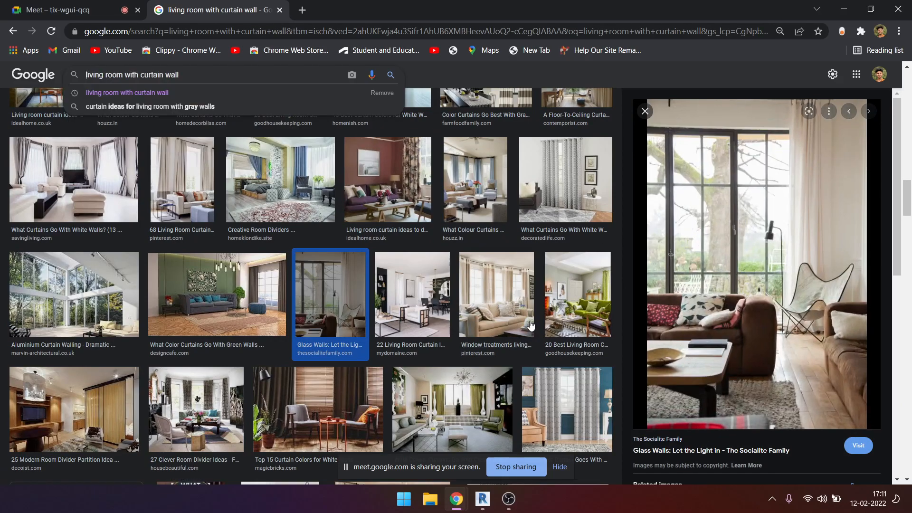
scroll(495, 308, down, 15)
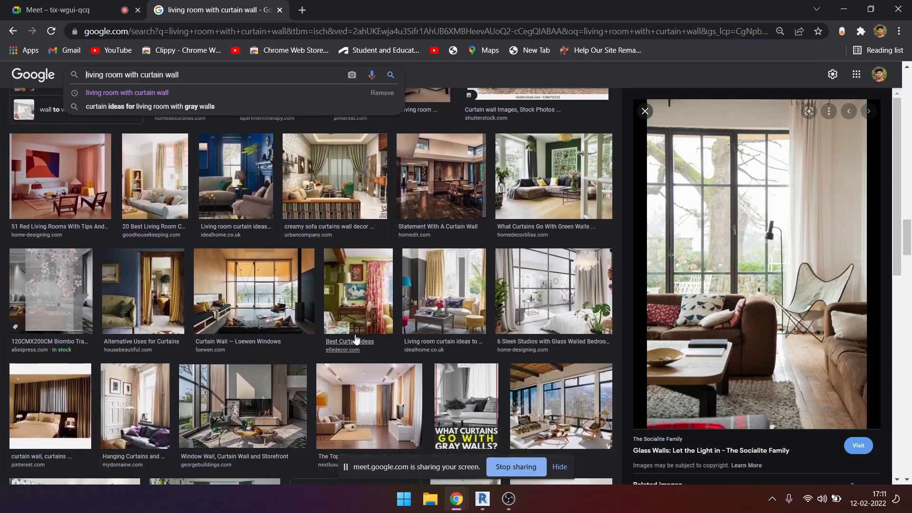
click(275, 300)
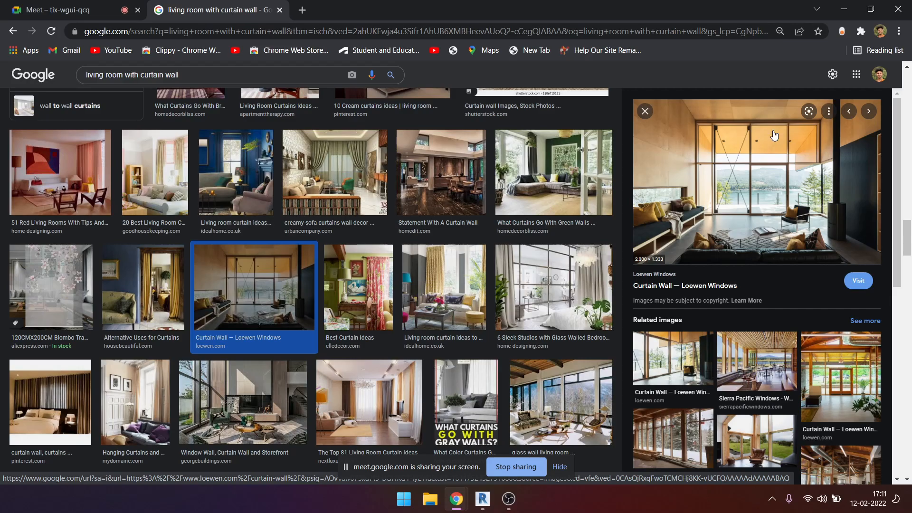
click(844, 8)
Draw a Curtain Wall type wall about 3000 mm long inside the living room's front wall, from the door opening to the outer side wall.
scroll(464, 264, down, 4)
scroll(509, 262, up, 6)
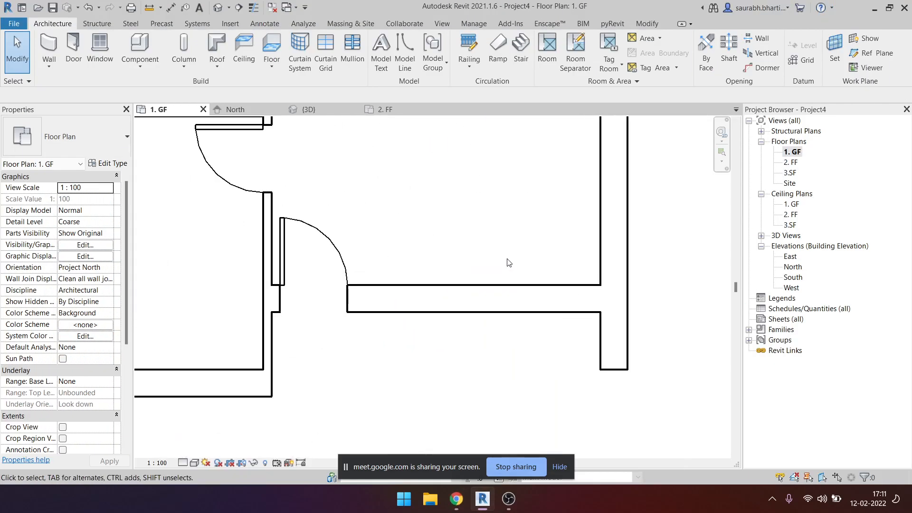
middle_drag(508, 262, 534, 293)
click(56, 46)
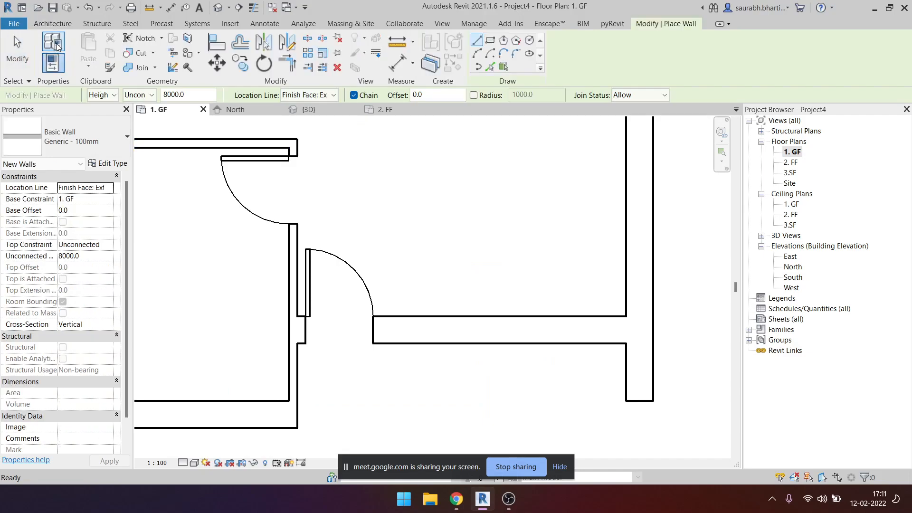
click(91, 141)
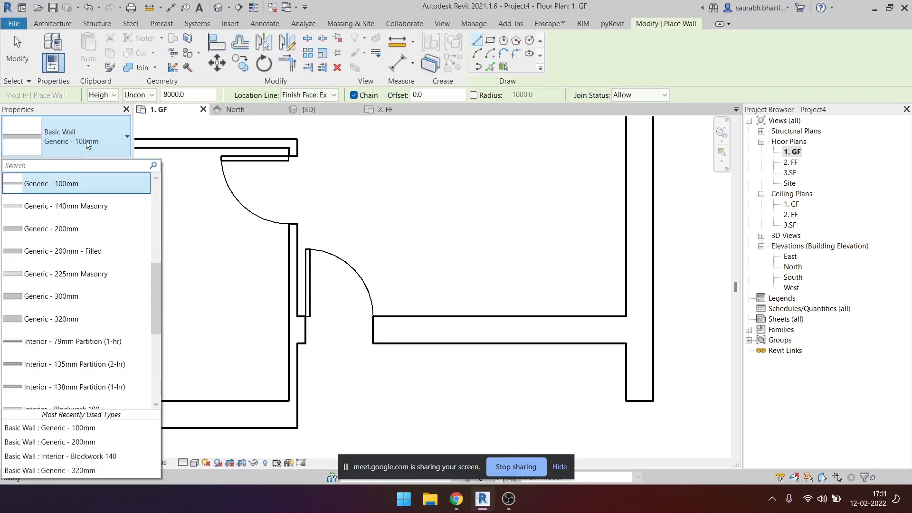
scroll(86, 226, down, 3)
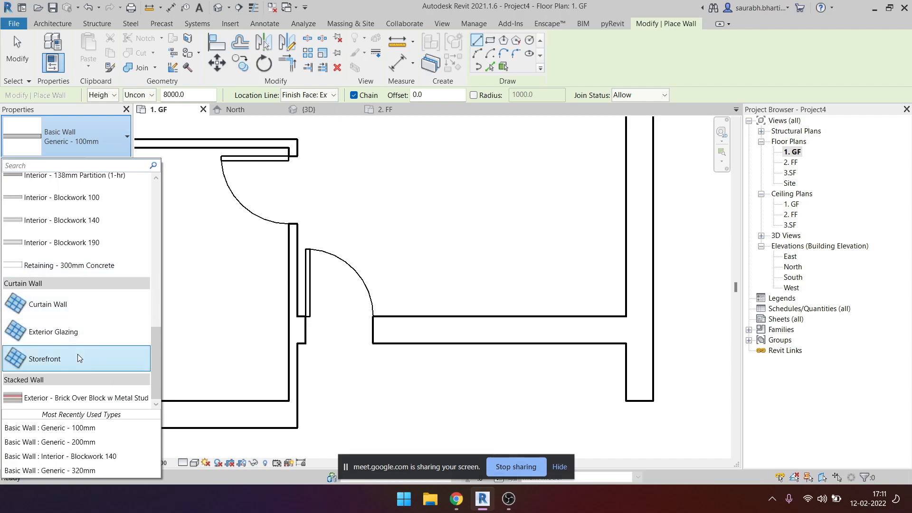
click(112, 308)
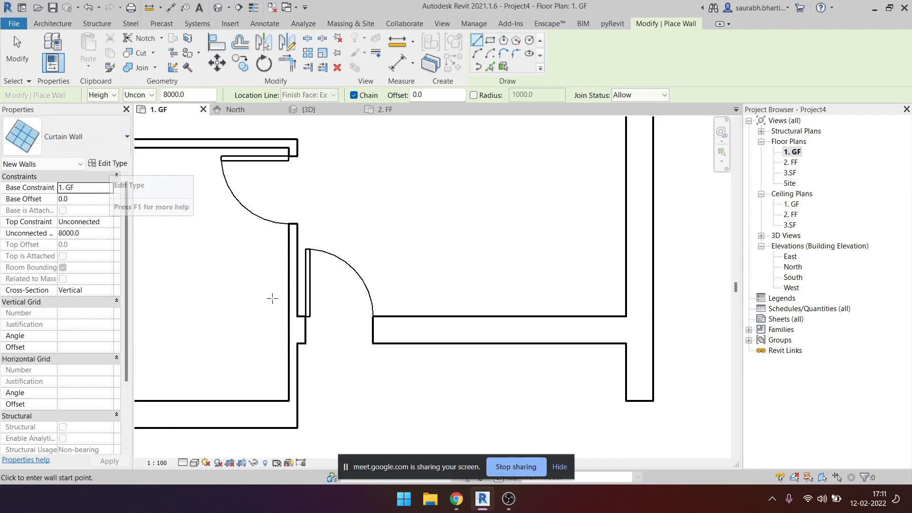
scroll(386, 353, up, 2)
click(364, 310)
scroll(381, 311, down, 3)
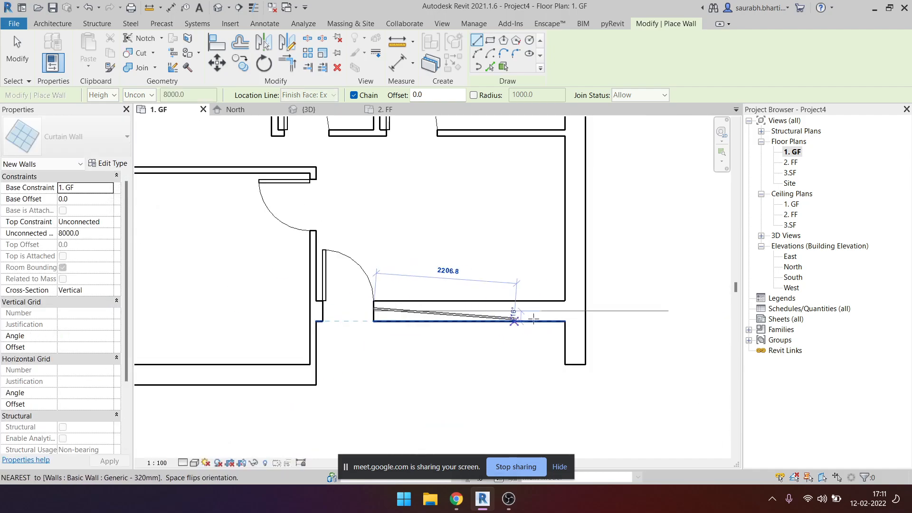
click(565, 311)
key(Escape)
key(Escape)
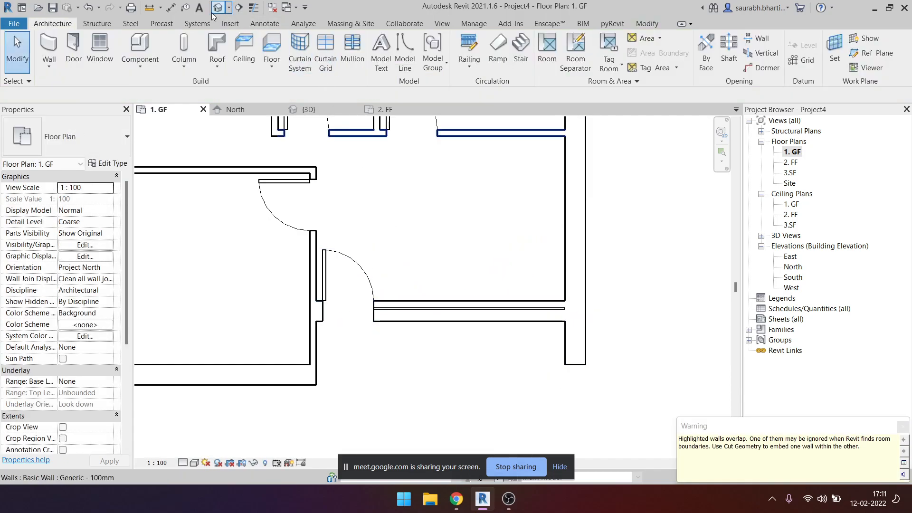
Open the 3D view and set the curtain wall's top constraint to Up to level: 2. FF.
click(215, 10)
middle_drag(530, 328, 529, 285)
scroll(528, 283, up, 5)
click(523, 197)
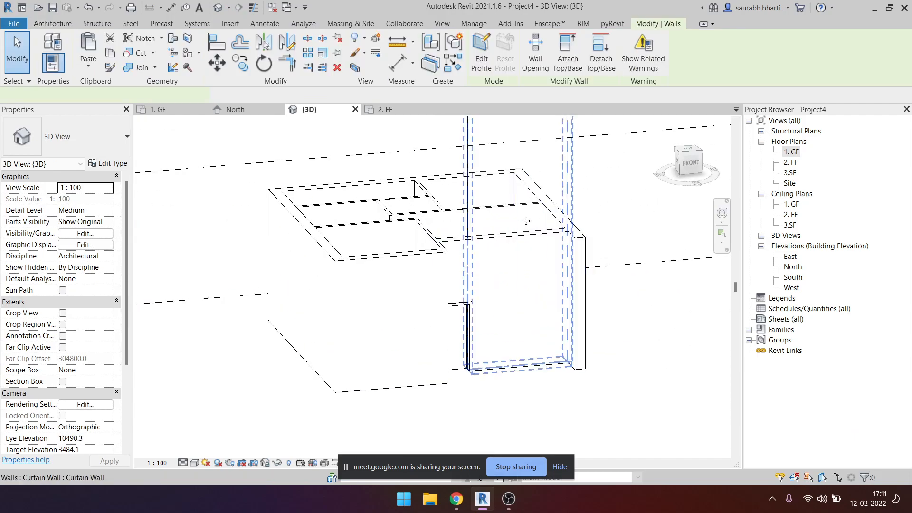
shift+middle_drag(533, 210, 489, 266)
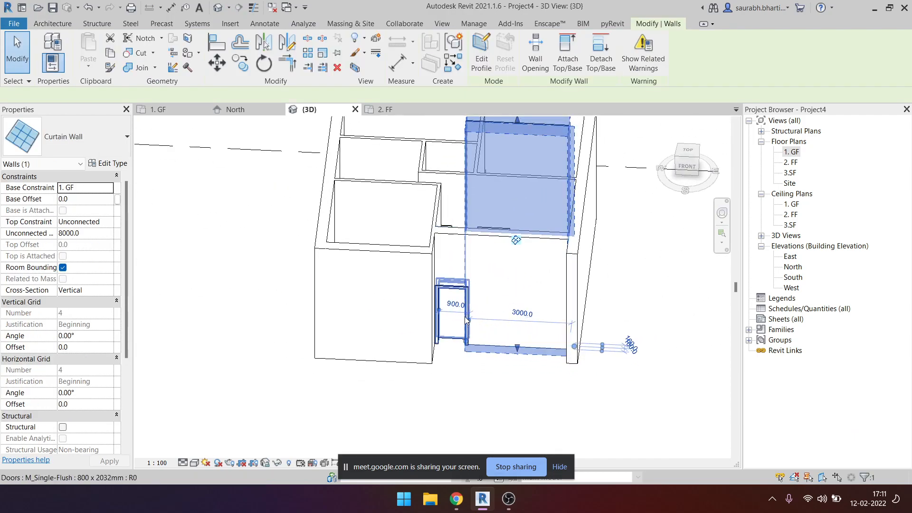
click(78, 222)
click(109, 221)
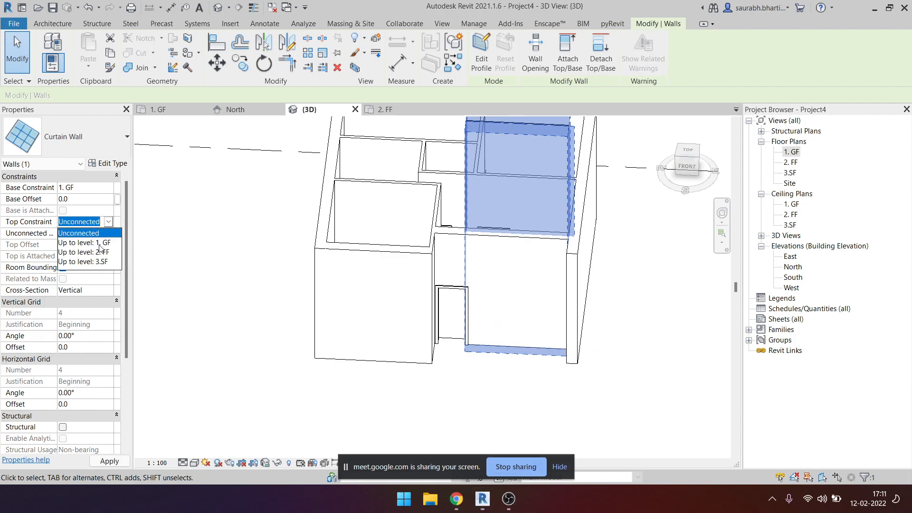
click(90, 252)
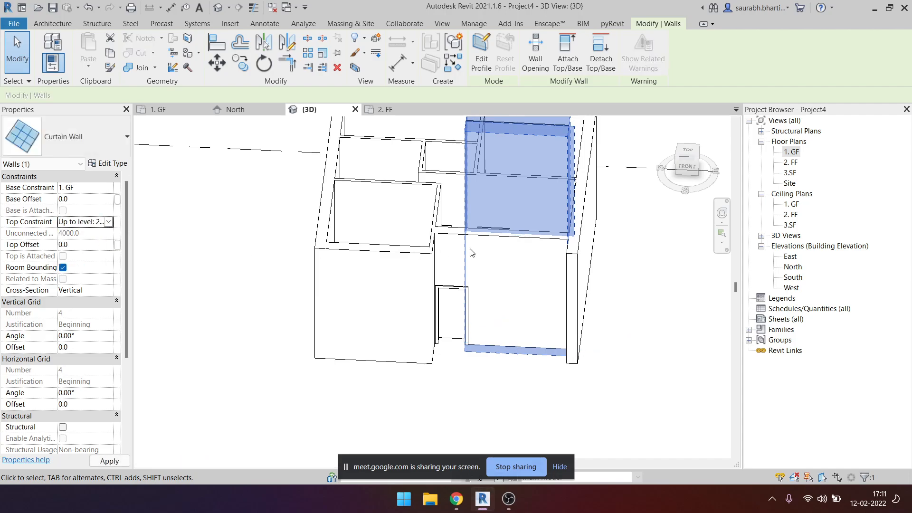
key(Escape)
Examine in 3D how the curtain wall overlaps the living room's front wall, selecting each wall in turn.
shift+middle_drag(522, 308, 438, 255)
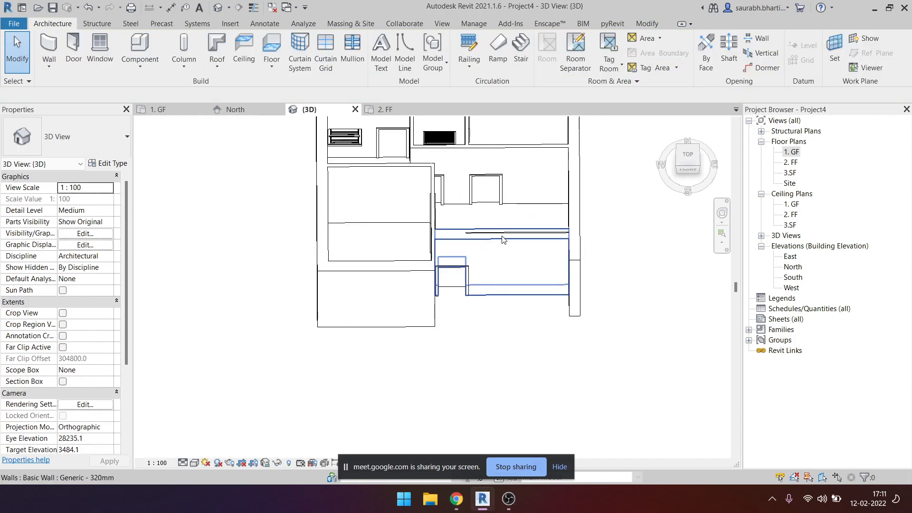
scroll(422, 252, up, 3)
scroll(452, 220, down, 2)
shift+middle_drag(452, 220, 524, 219)
scroll(524, 218, down, 3)
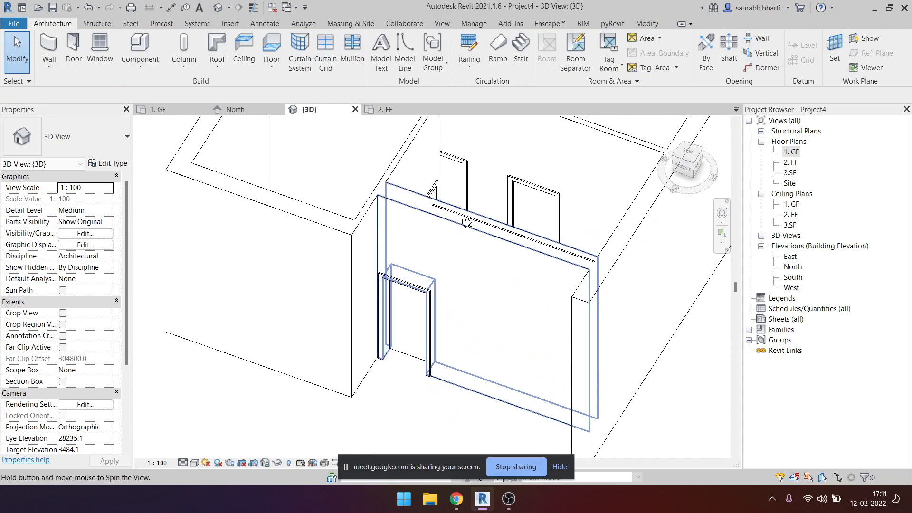
scroll(452, 267, up, 3)
shift+middle_drag(453, 267, 558, 201)
click(533, 297)
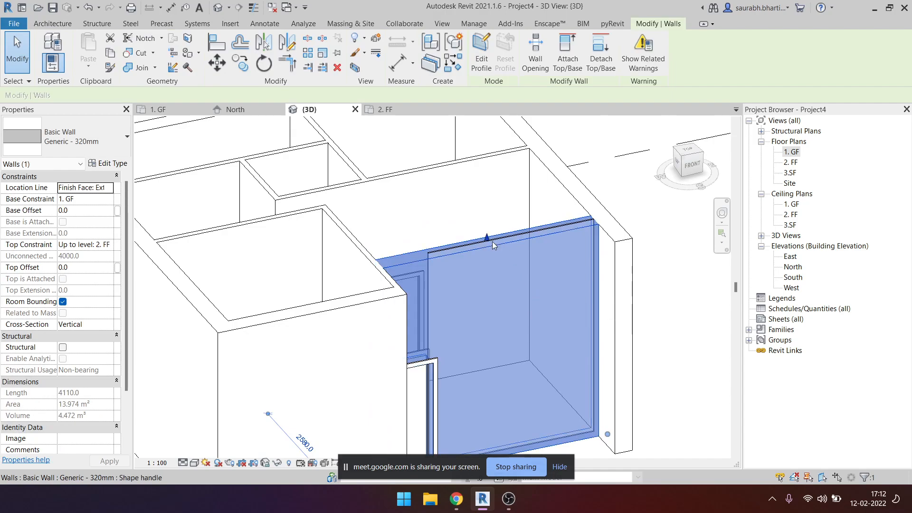
scroll(532, 232, up, 4)
click(434, 247)
scroll(434, 248, down, 3)
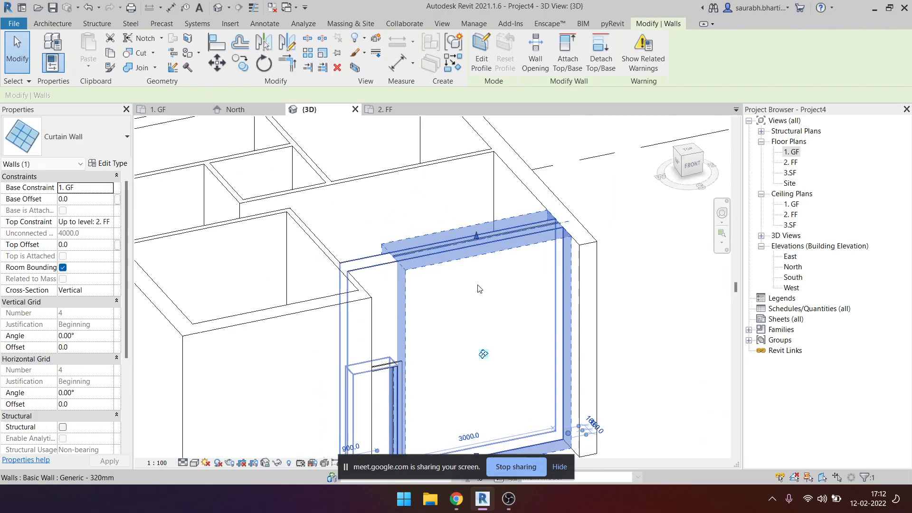
shift+click(501, 297)
click(476, 259)
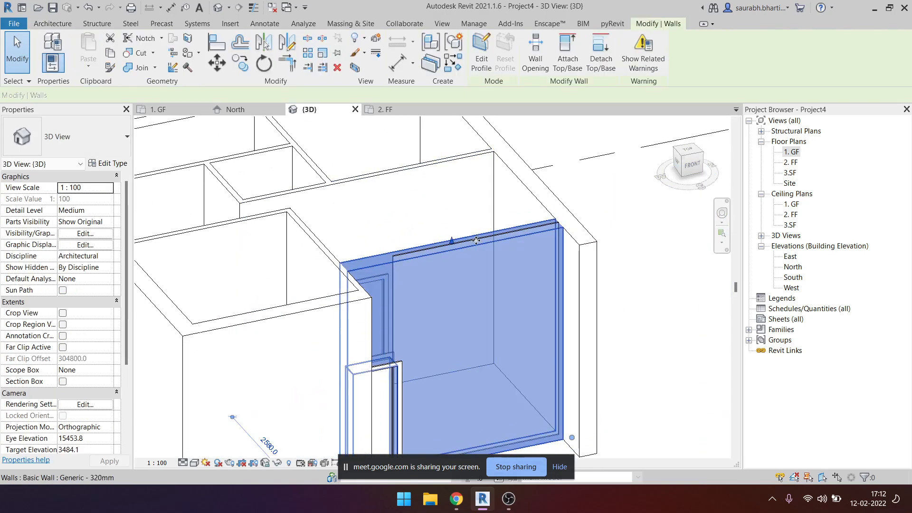
shift+click(487, 242)
shift+middle_drag(487, 267, 487, 314)
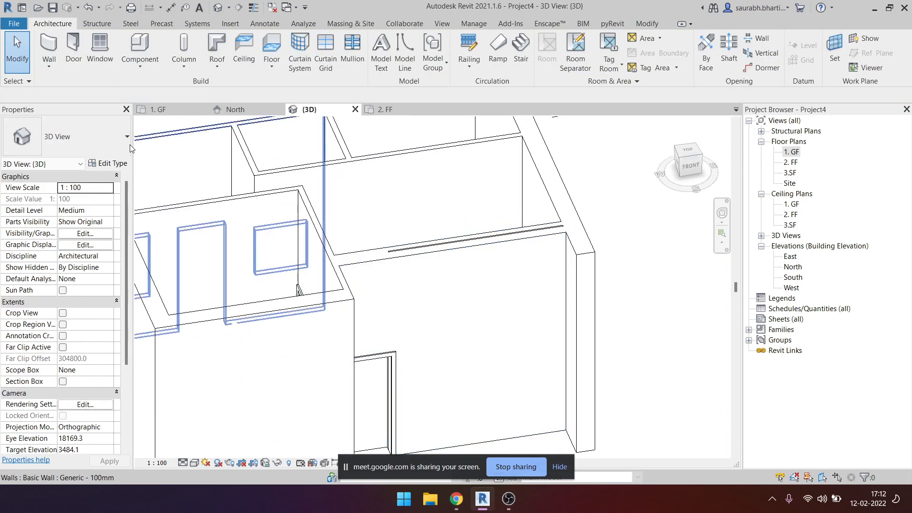
Cut the living room's front wall with the embedded curtain wall using Cut Geometry.
click(658, 24)
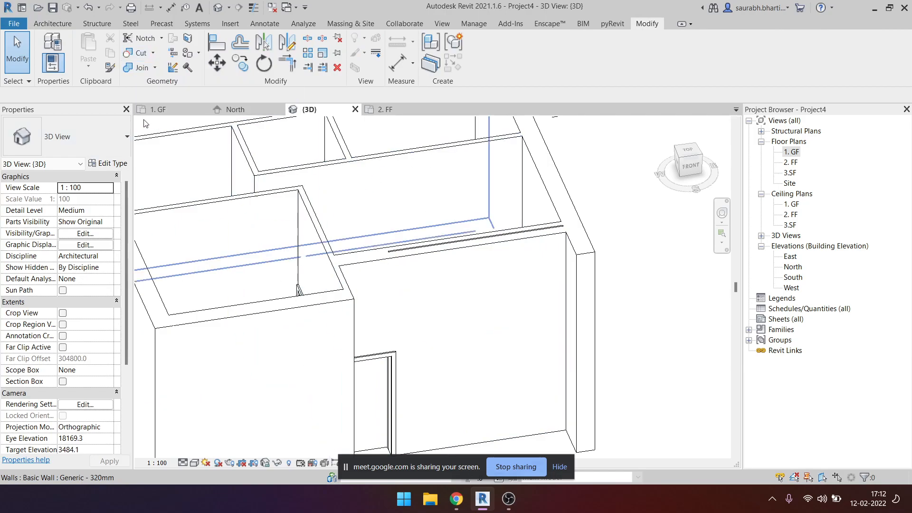
click(138, 53)
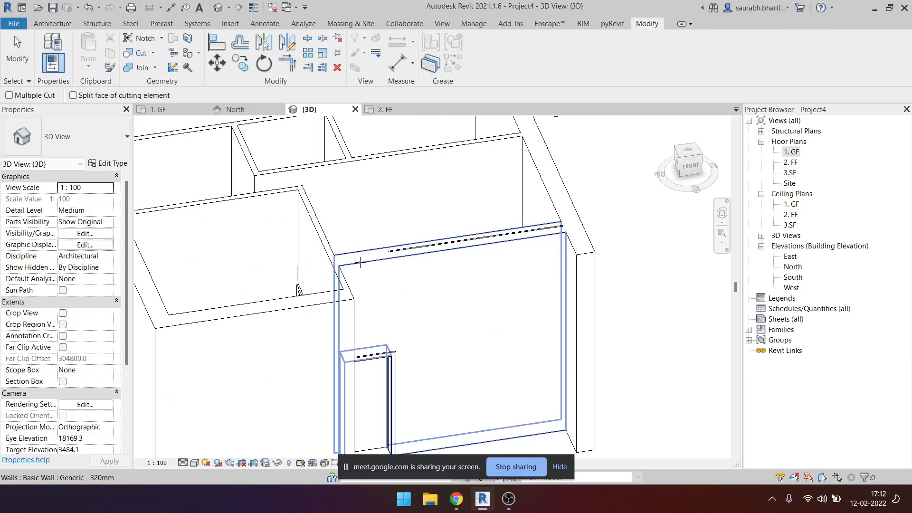
click(361, 261)
scroll(416, 255, up, 3)
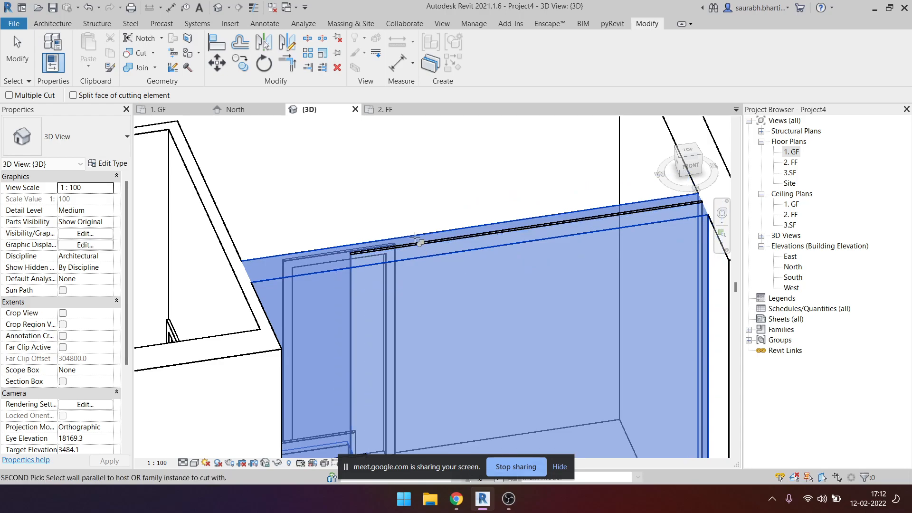
click(440, 249)
scroll(439, 248, down, 8)
key(Escape)
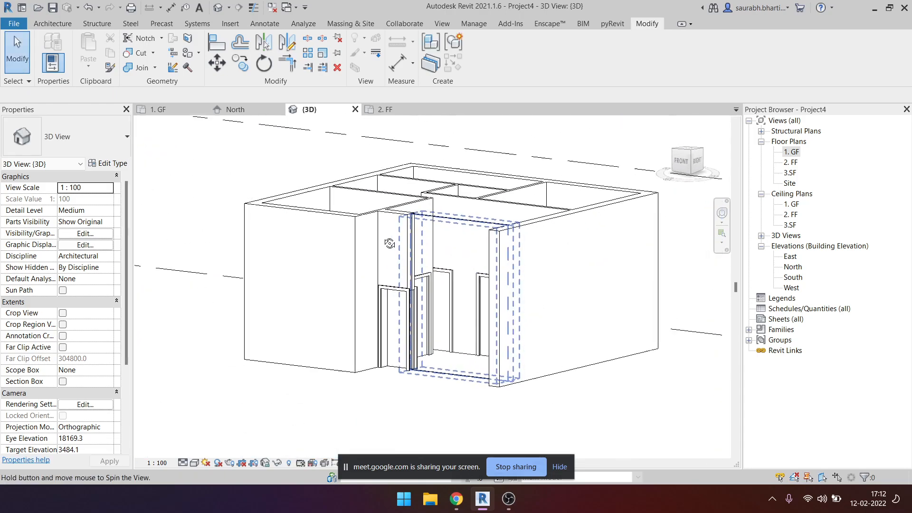
shift+middle_drag(450, 251, 485, 257)
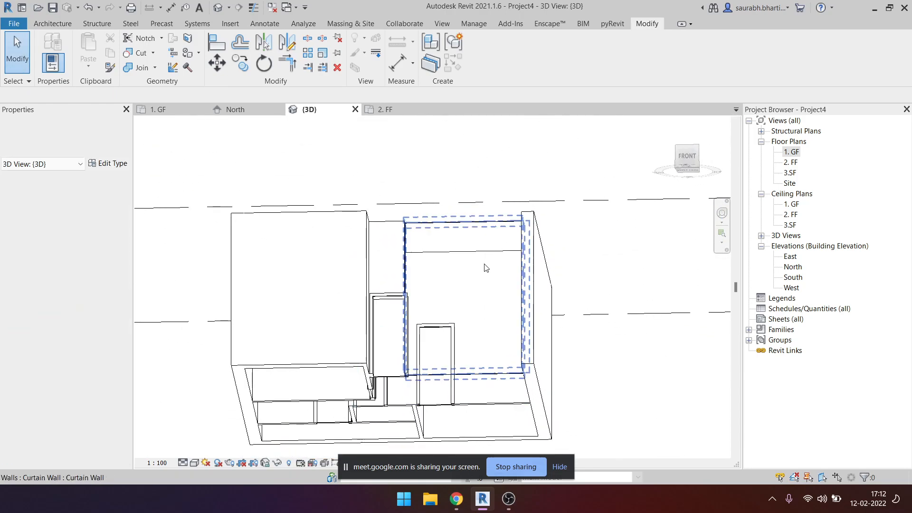
Examine the embedded curtain wall in 3D and from the front, checking the browser's reference photo of a living room curtain wall.
click(483, 305)
mouse_move(483, 305)
shift+middle_down()
mouse_move(465, 266)
mouse_move(466, 301)
shift+middle_up()
key(Escape)
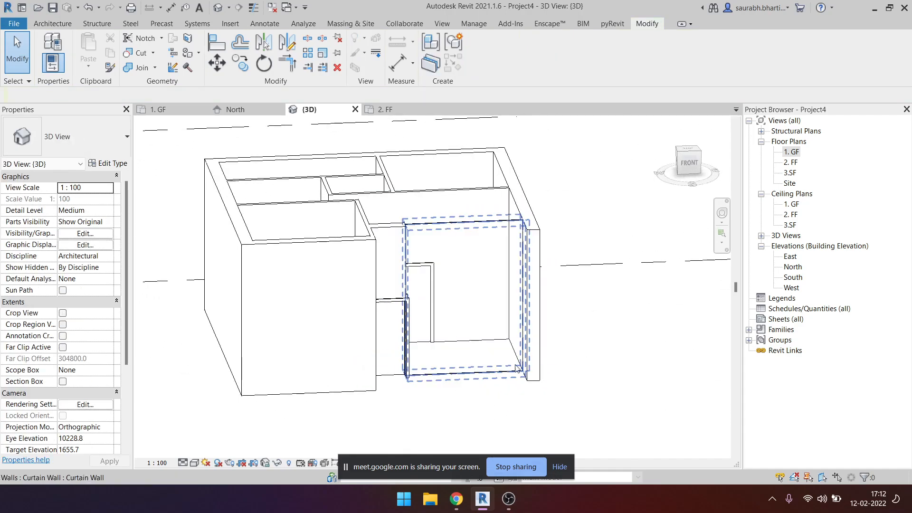
click(689, 167)
scroll(434, 341, up, 5)
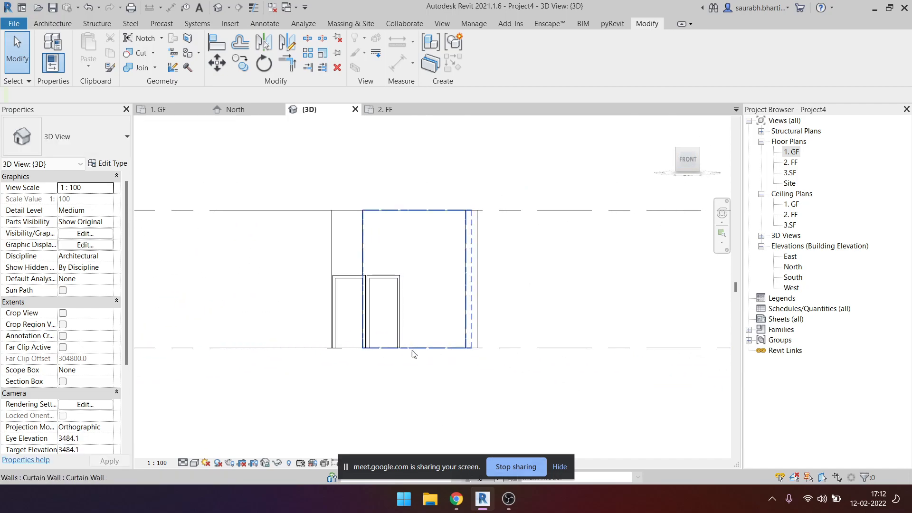
mouse_move(464, 504)
click(427, 444)
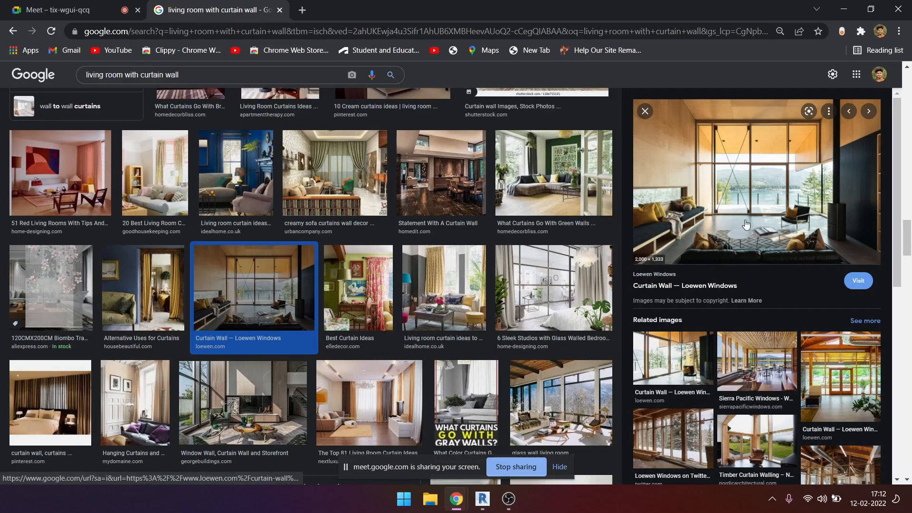
scroll(710, 252, up, 1)
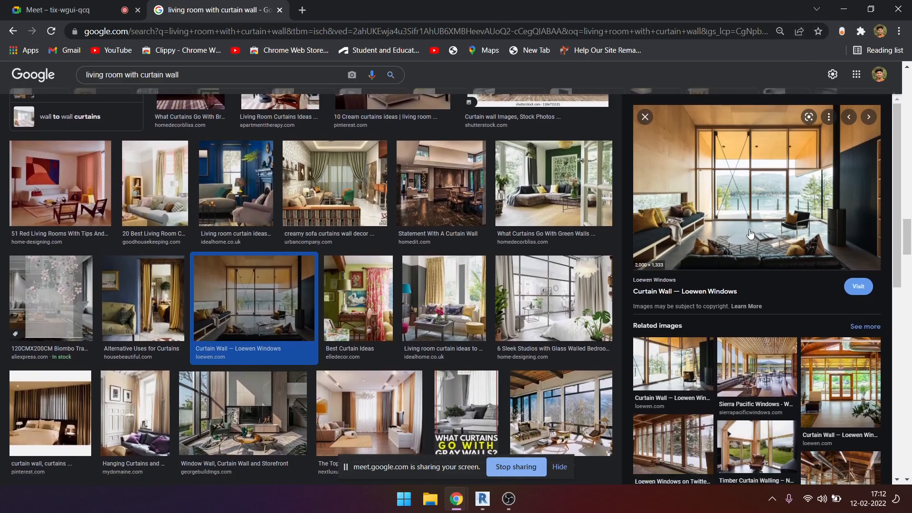
click(847, 5)
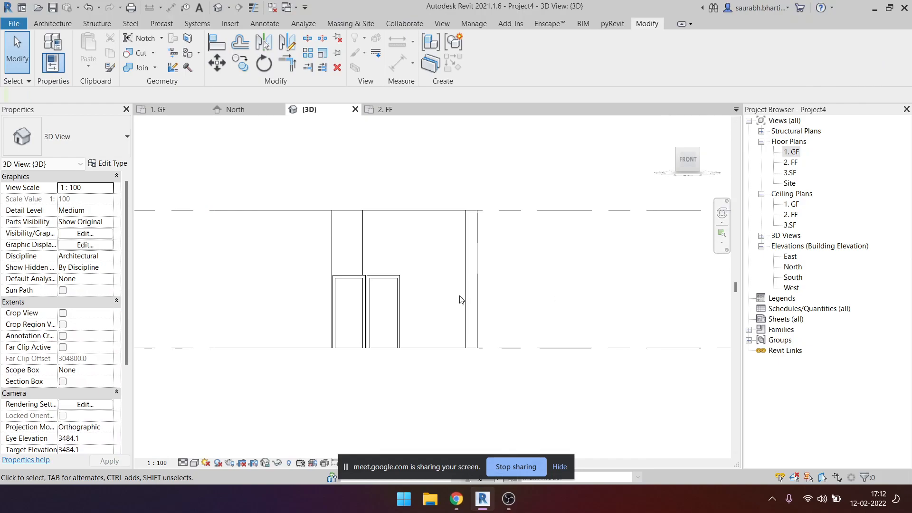
Set the base offset of the living room's curtain wall to 300.
click(432, 242)
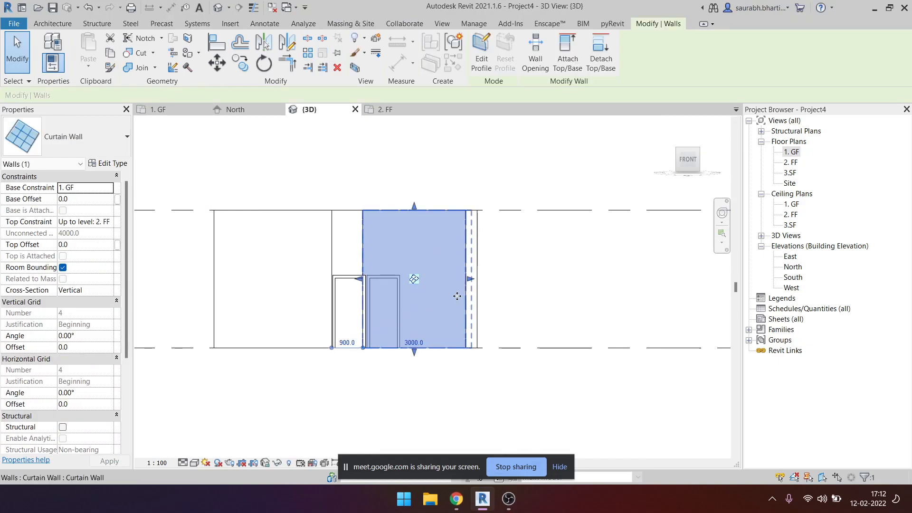
click(87, 202)
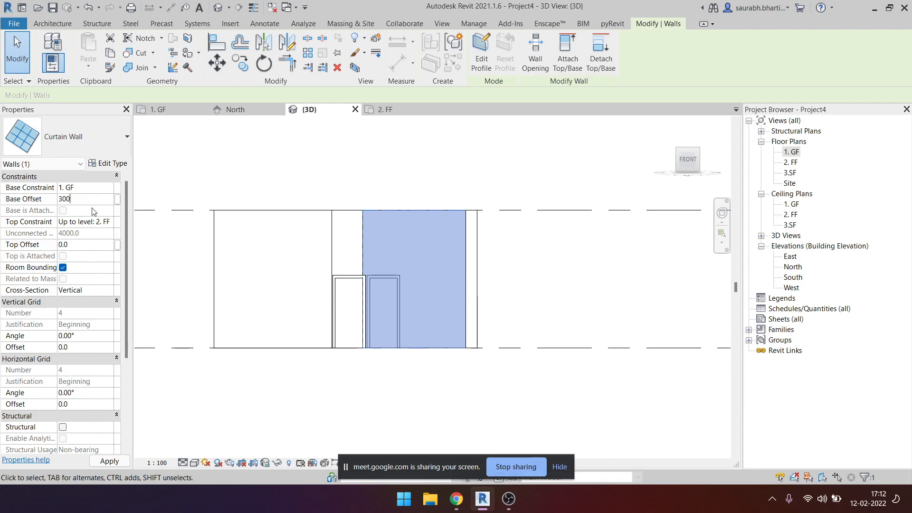
click(98, 462)
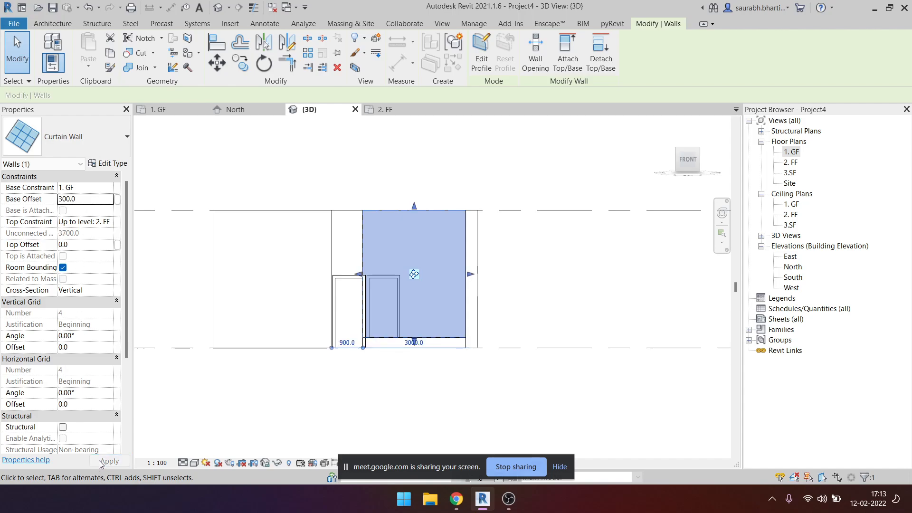
Examine in 3D the wall strip beneath the raised curtain wall, selecting the curtain wall and front wall in turn.
click(352, 378)
shift+middle_drag(352, 378, 386, 264)
scroll(377, 249, up, 4)
click(370, 282)
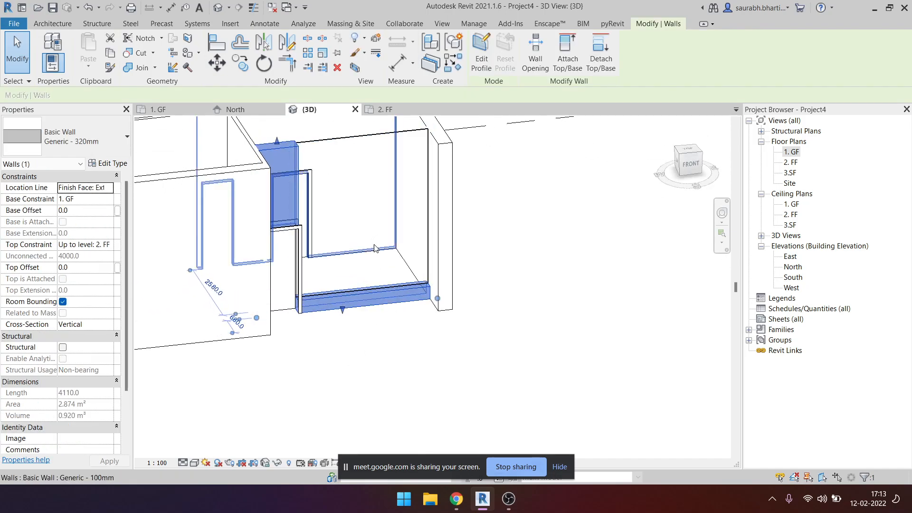
click(366, 218)
click(371, 349)
shift+middle_drag(370, 349, 375, 357)
click(365, 285)
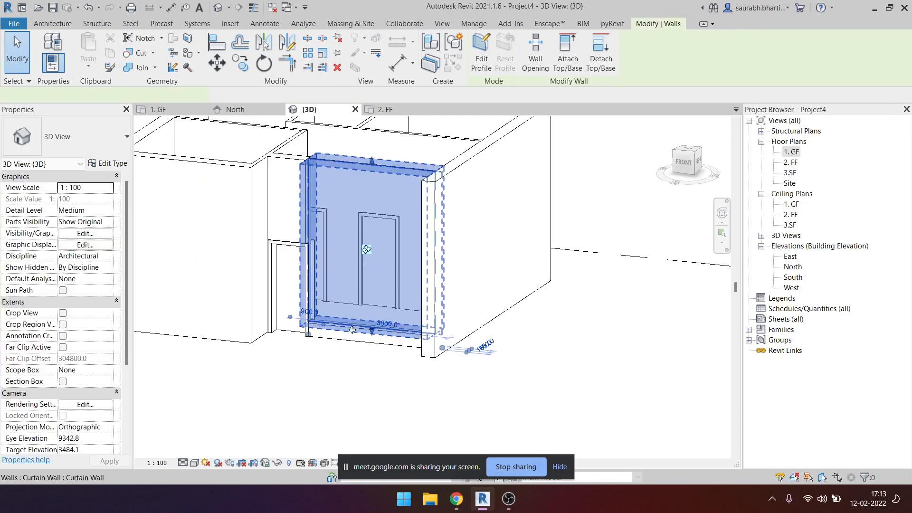
shift+middle_drag(378, 274, 361, 278)
shift+middle_drag(380, 337, 374, 266)
key(Escape)
click(387, 302)
shift+middle_drag(388, 302, 349, 325)
scroll(350, 325, up, 3)
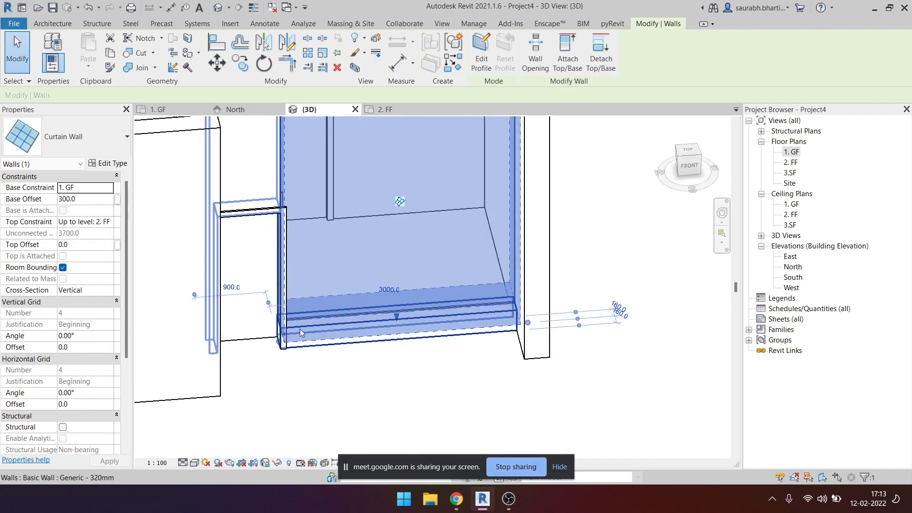
key(Escape)
click(379, 330)
scroll(379, 330, down, 4)
shift+middle_drag(393, 403, 371, 362)
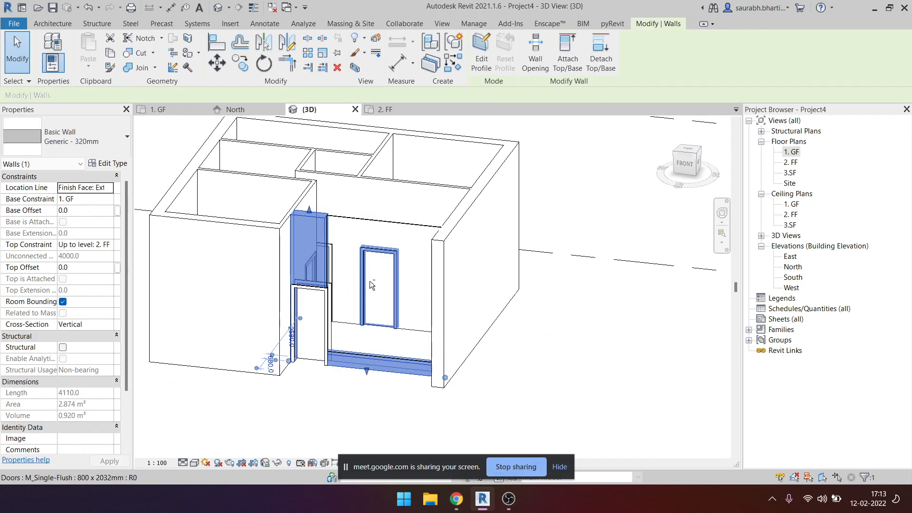
shift+middle_drag(370, 278, 392, 234)
key(Escape)
click(392, 233)
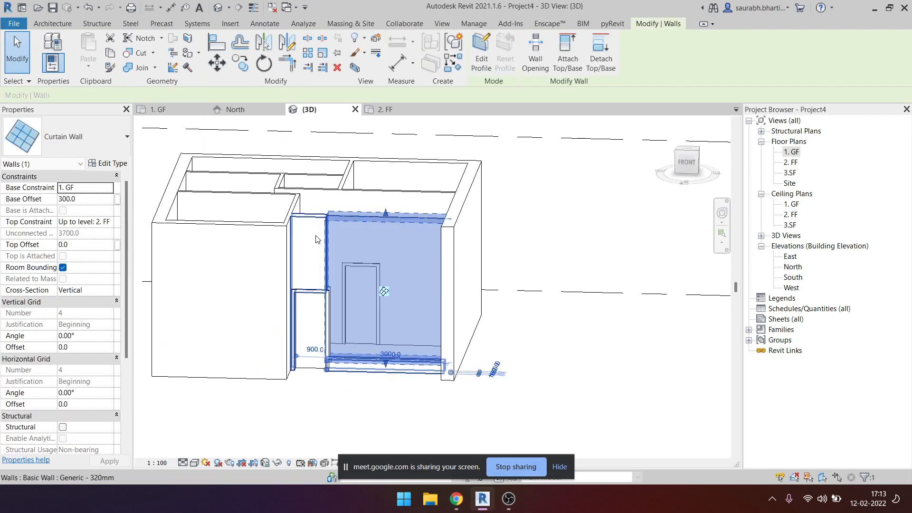
click(688, 164)
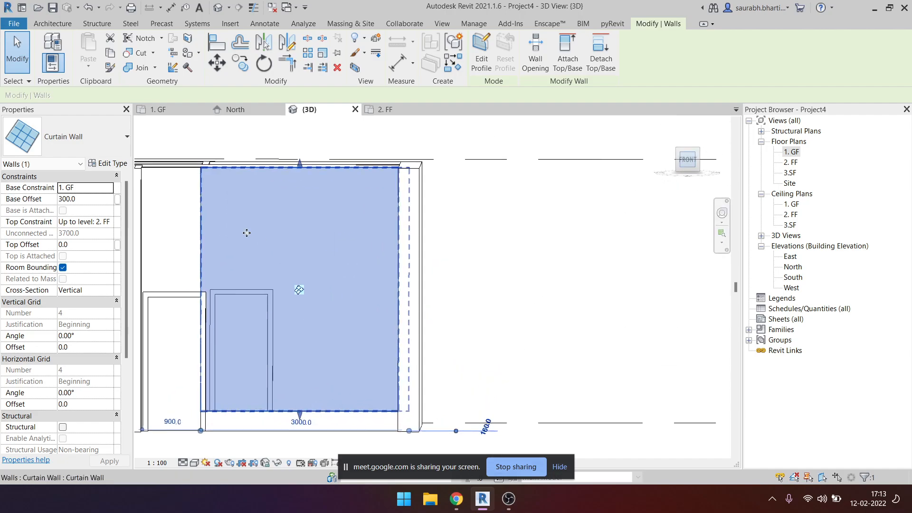
key(Escape)
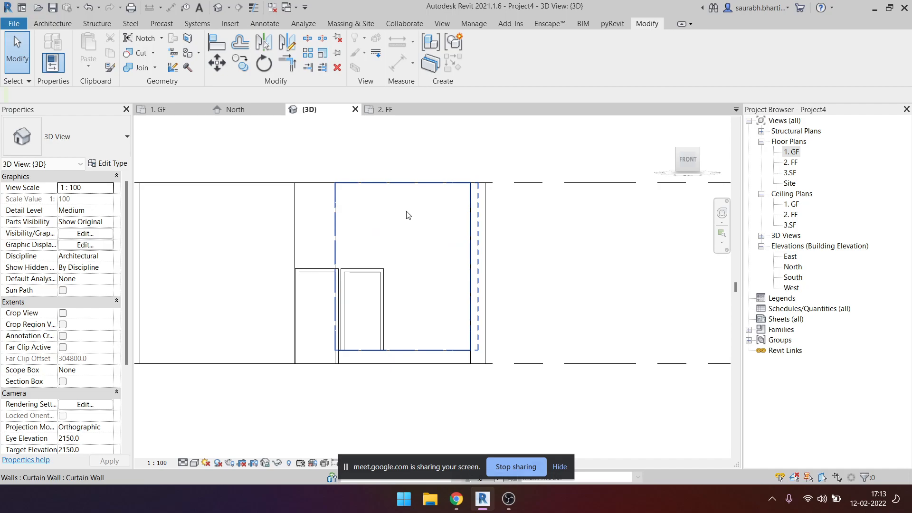
In the South elevation, draw a level at about 3100 from inside the curtain wall out past the building's side.
double_click(796, 267)
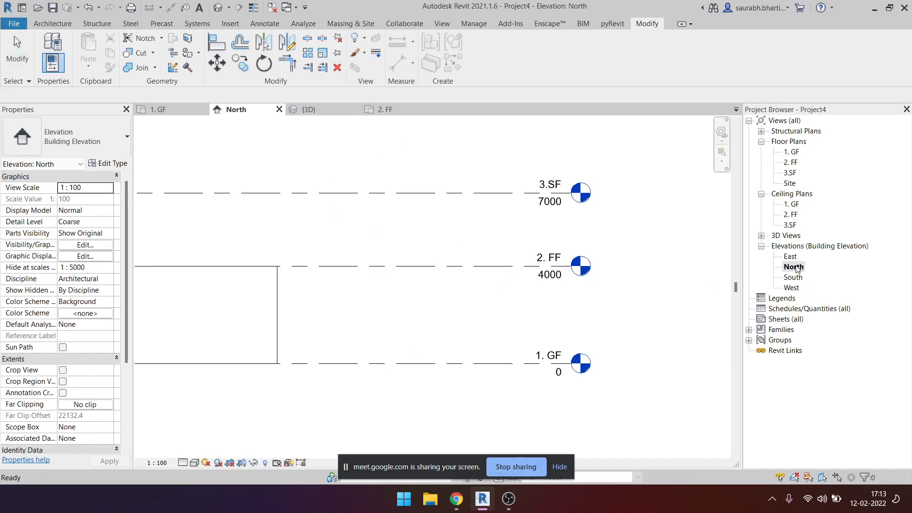
double_click(793, 278)
scroll(359, 336, up, 3)
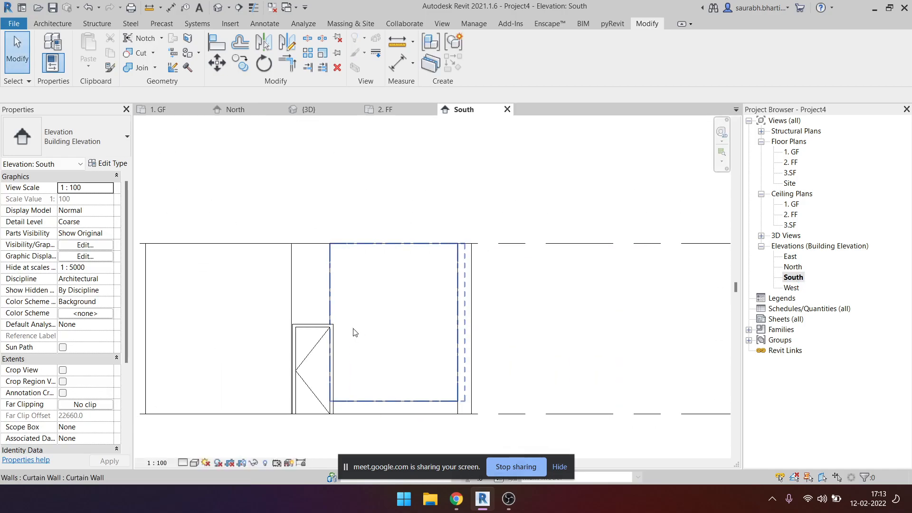
key(l)
key(l)
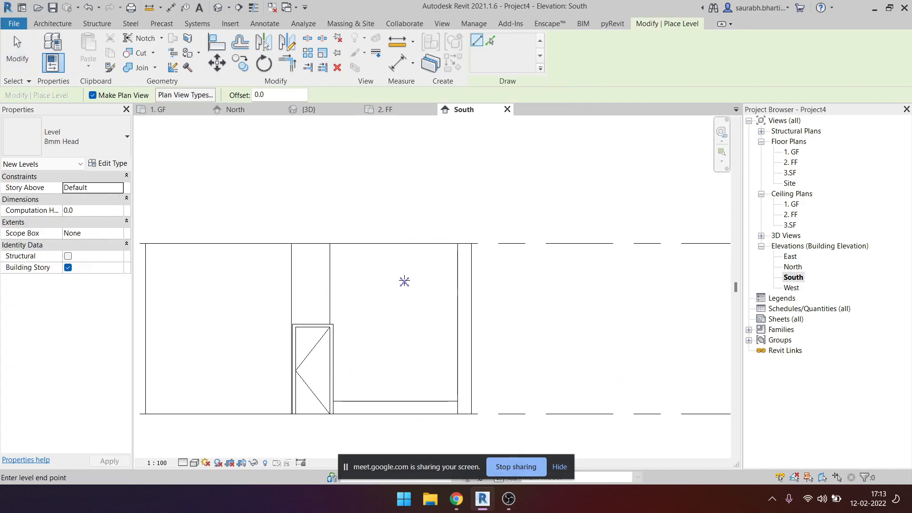
click(405, 282)
click(603, 303)
key(Escape)
key(Escape)
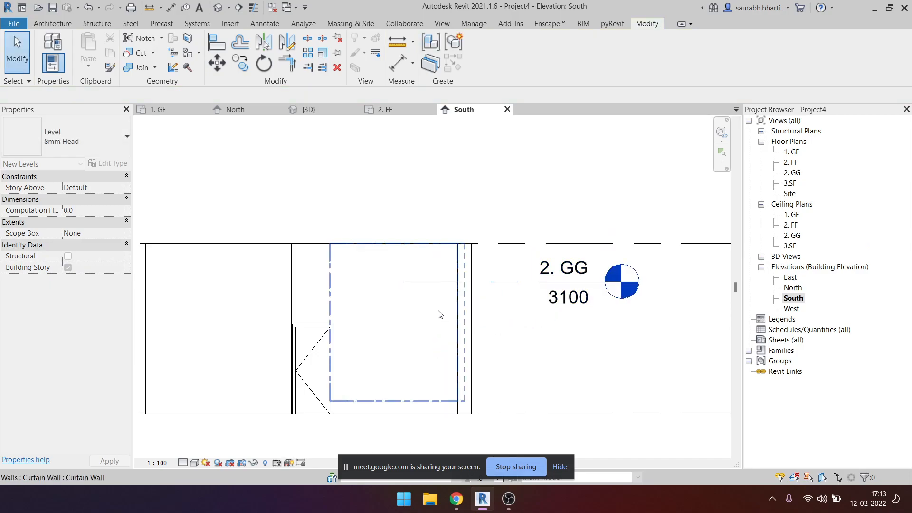
Try a top offset of 400 on the living room's curtain wall.
click(373, 361)
scroll(489, 265, down, 4)
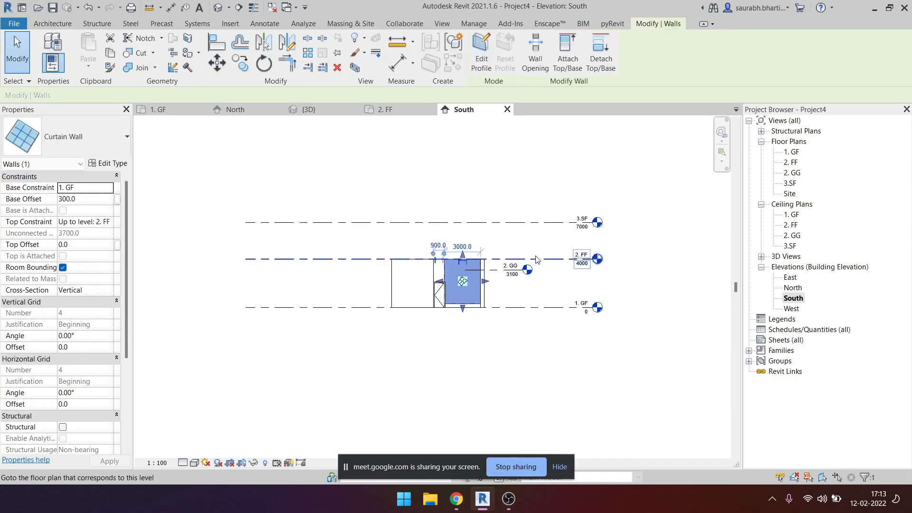
click(622, 330)
scroll(470, 281, up, 3)
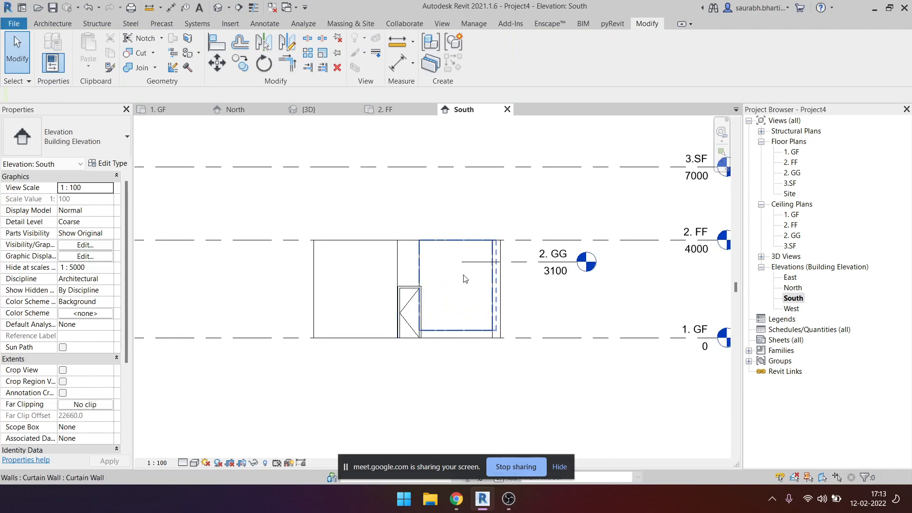
click(464, 294)
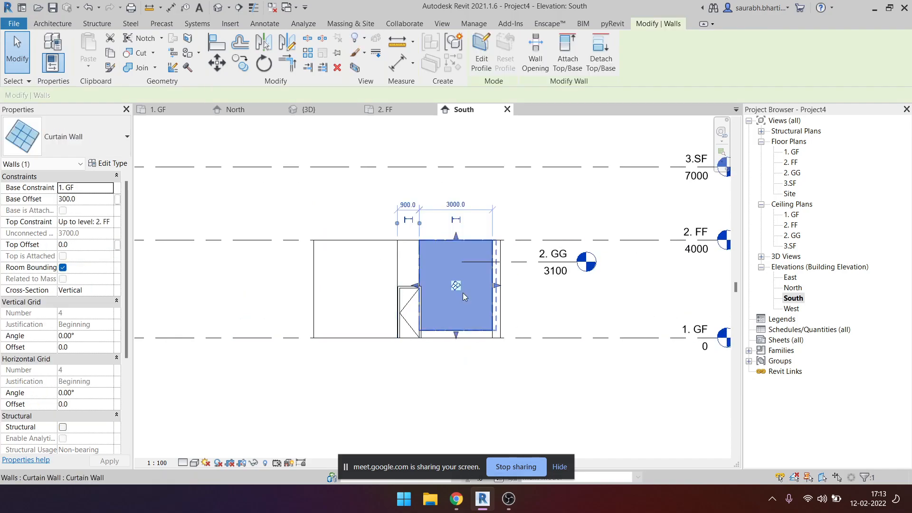
click(101, 245)
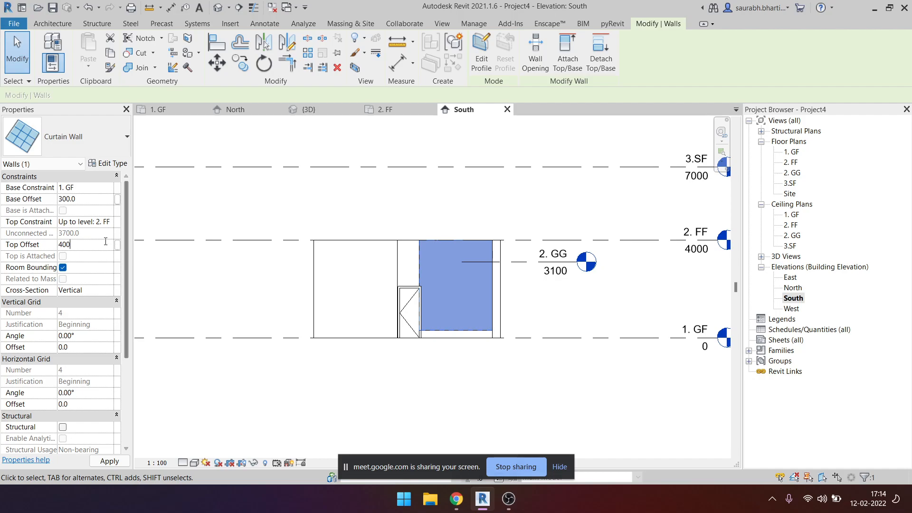
key(Return)
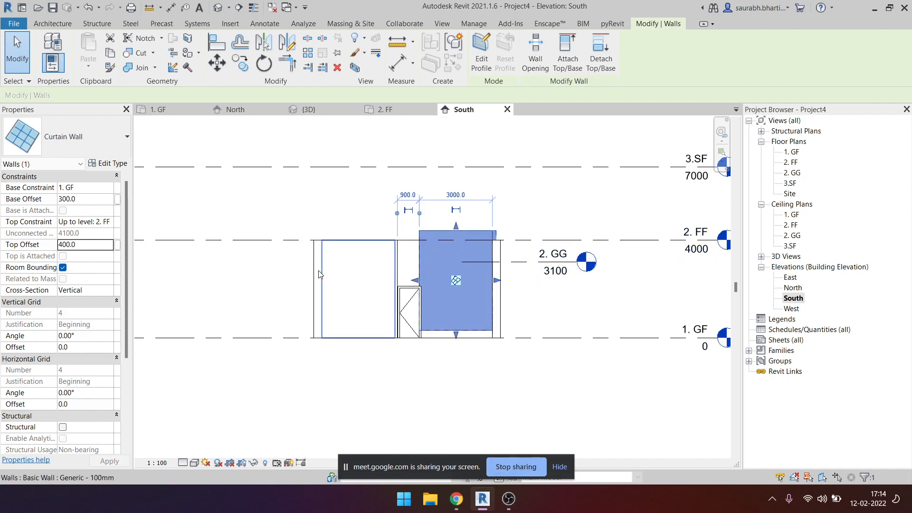
Set the curtain wall's top offset to -900 from level 2. FF.
click(103, 246)
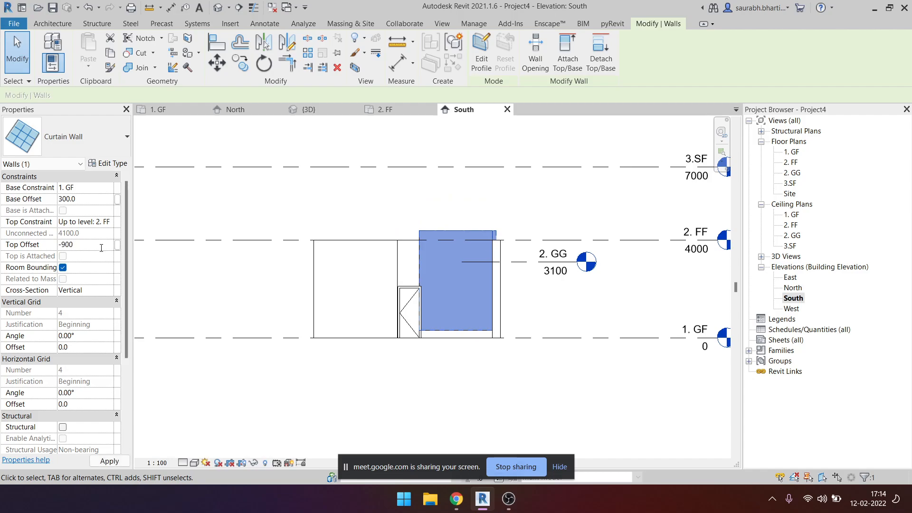
key(Return)
click(502, 350)
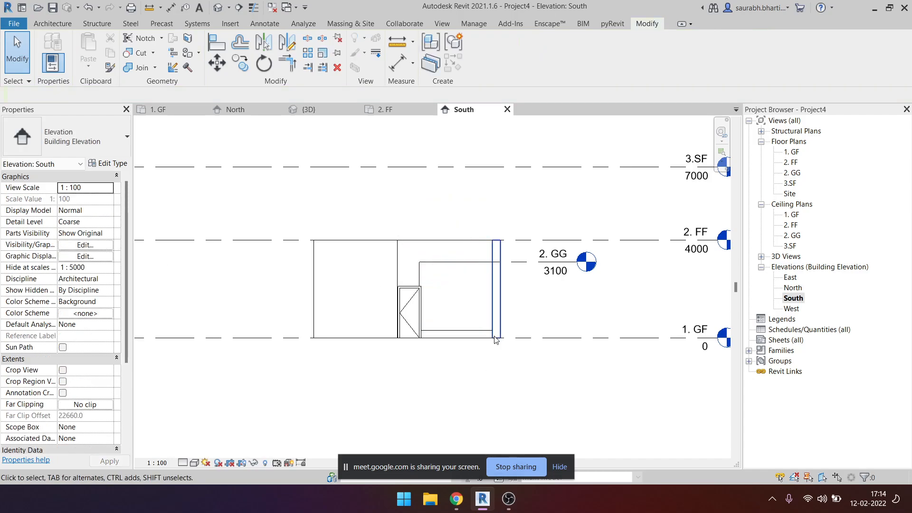
middle_drag(546, 328, 540, 305)
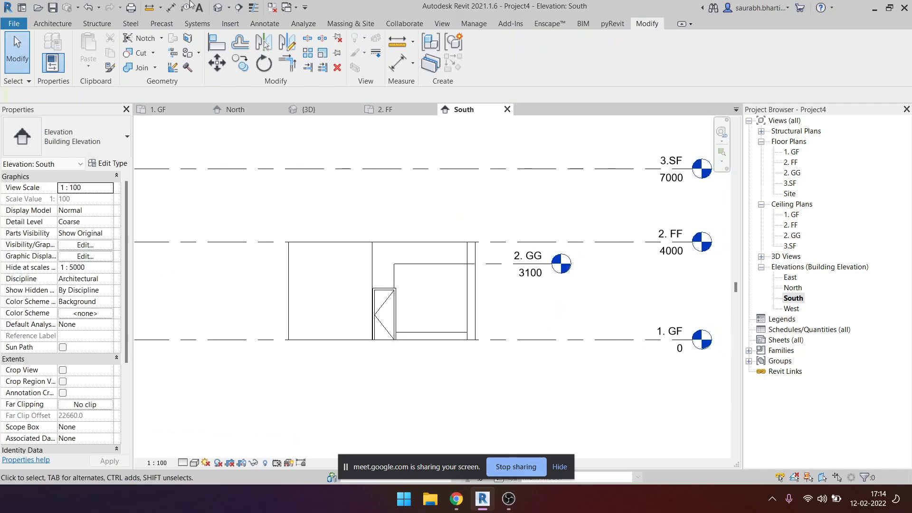
Examine in 3D the opening around the shortened curtain wall, selecting the front wall and the curtain wall in turn.
click(217, 8)
shift+middle_drag(476, 344, 461, 396)
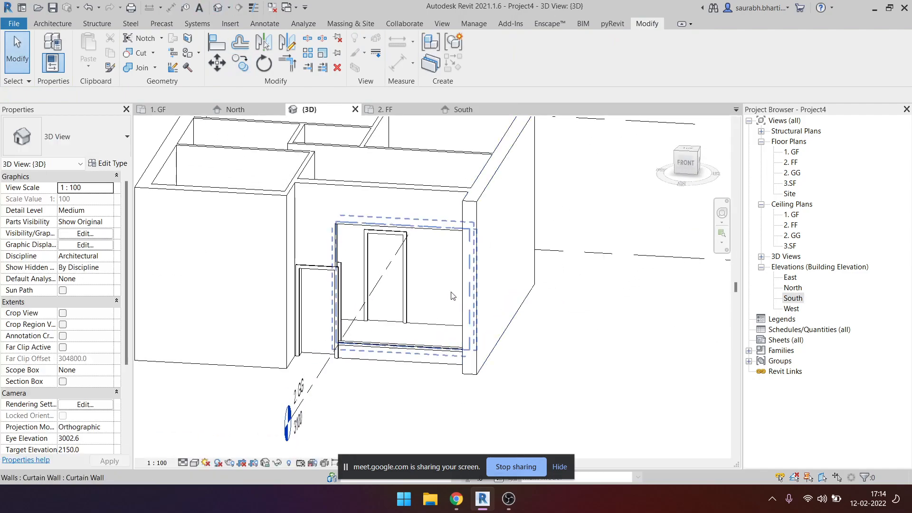
click(425, 201)
shift+middle_drag(425, 202, 414, 219)
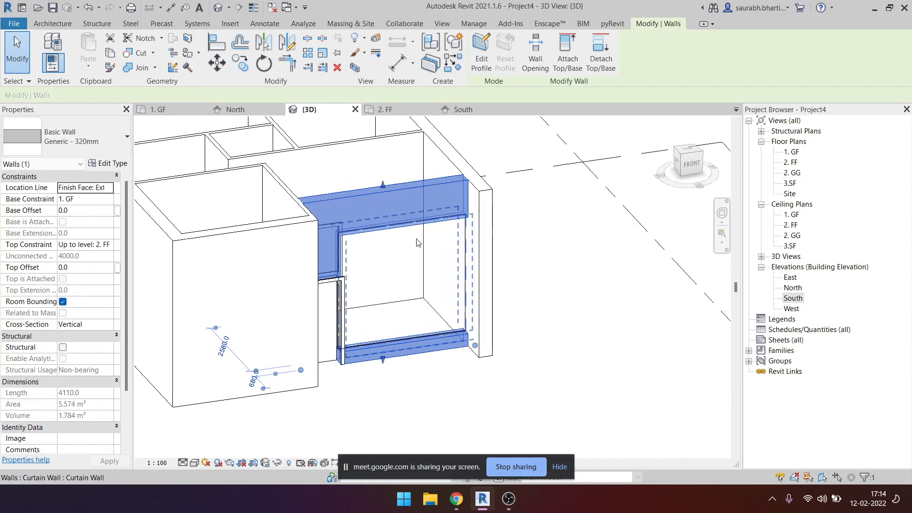
key(Escape)
shift+middle_drag(426, 266, 397, 329)
click(383, 314)
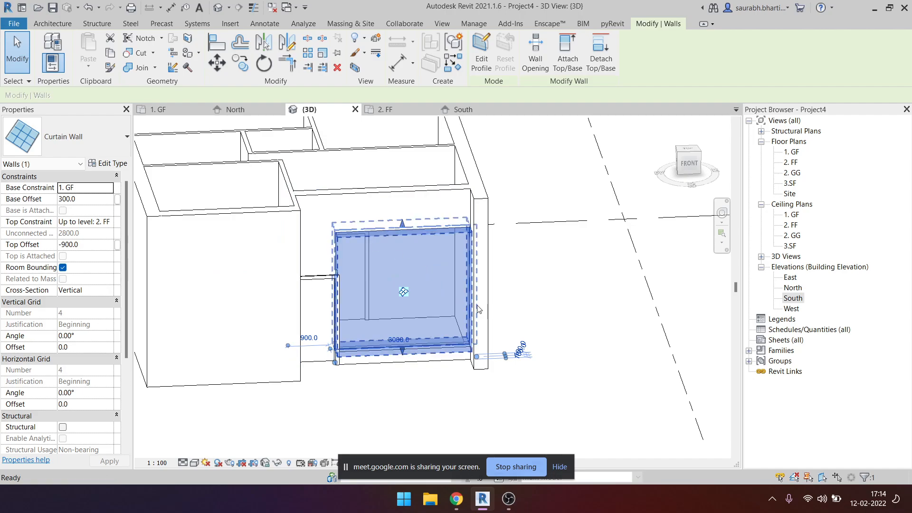
Delete the curtain wall embedded in the living room's front wall.
key(Escape)
click(450, 306)
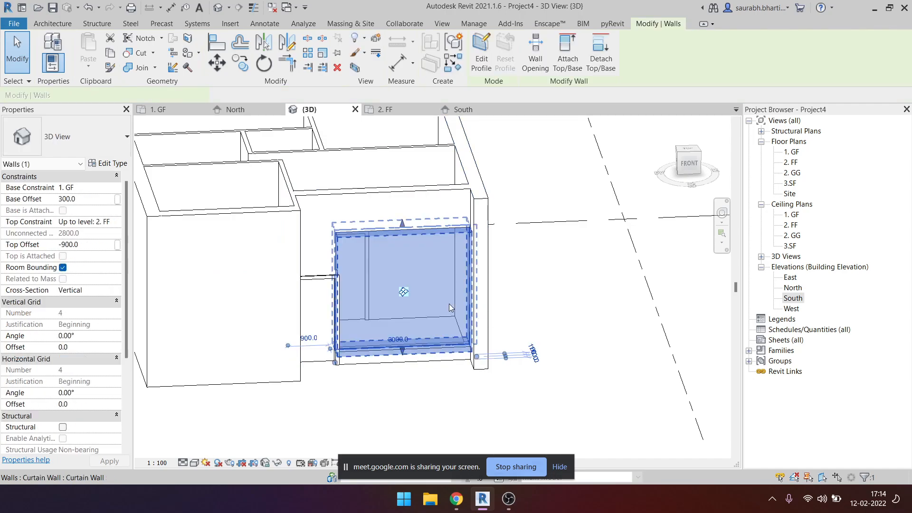
key(Delete)
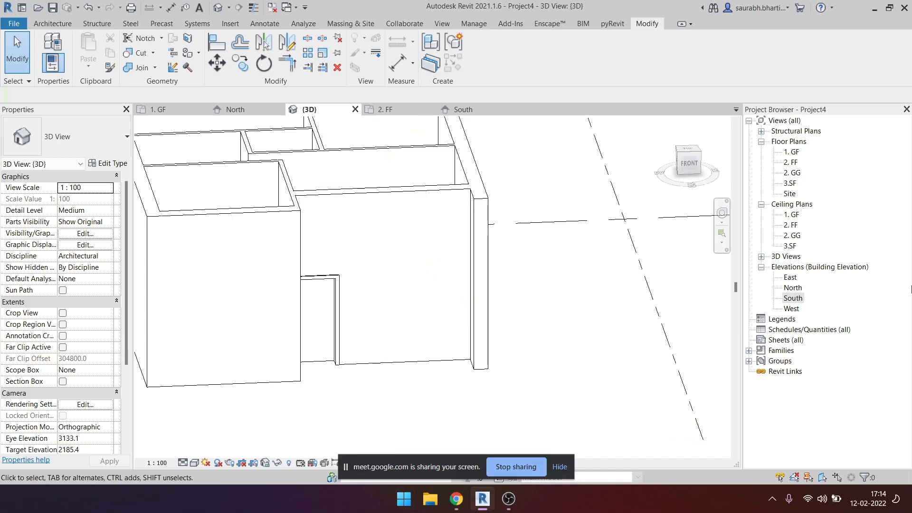
In the 1. GF floor plan, start a Curtain Wall and enable Automatically Embed in its type properties.
double_click(791, 151)
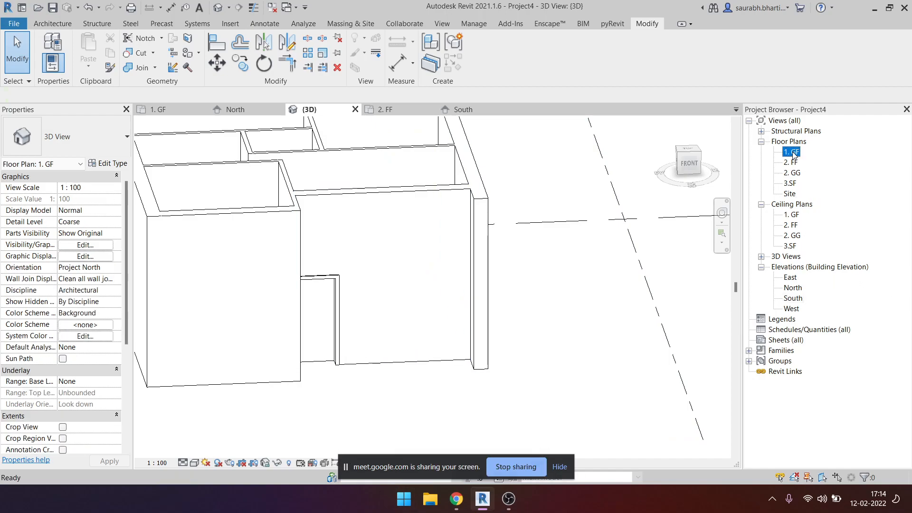
click(53, 24)
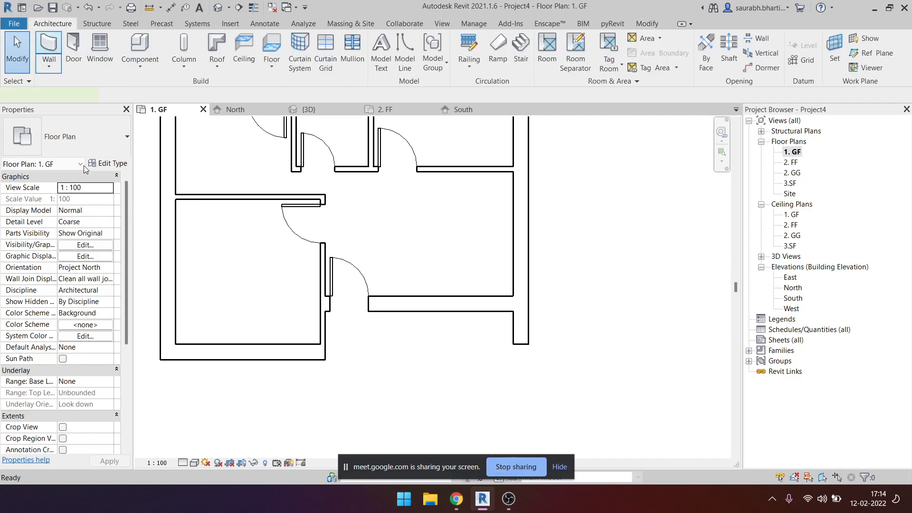
click(49, 49)
click(86, 137)
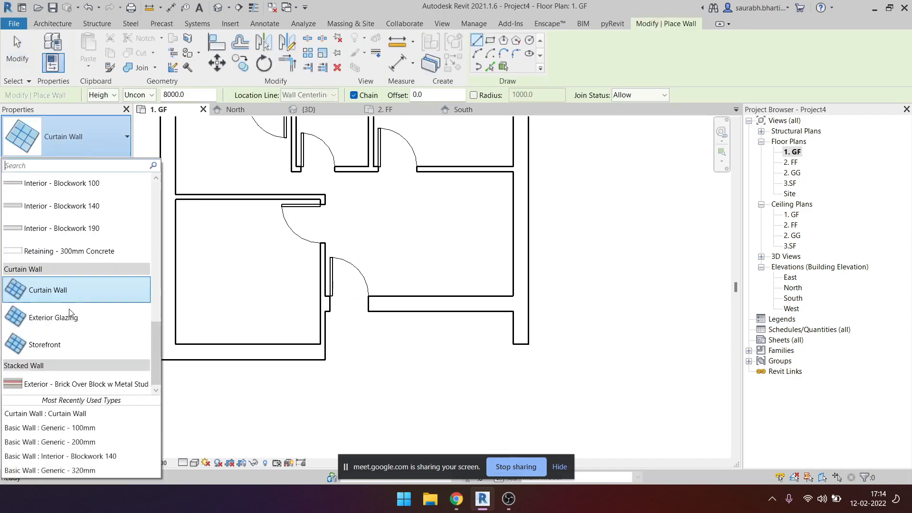
click(60, 280)
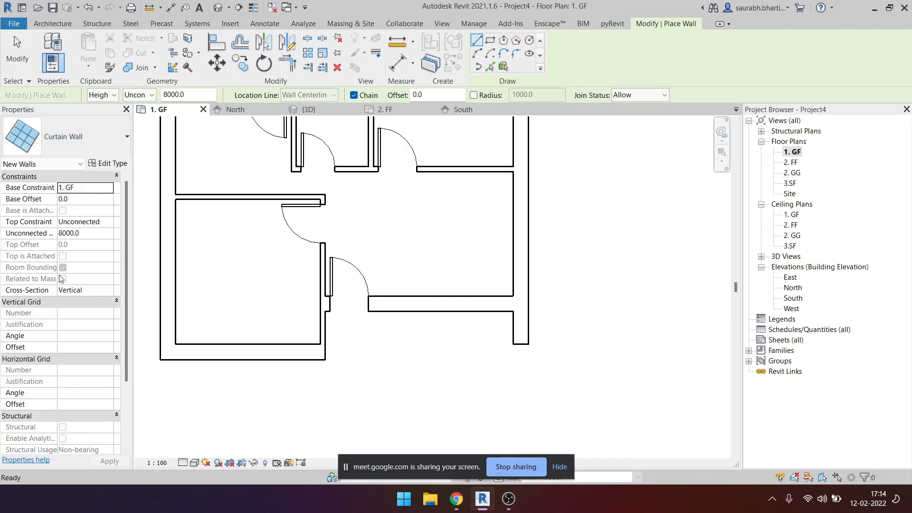
click(100, 164)
mouse_move(397, 174)
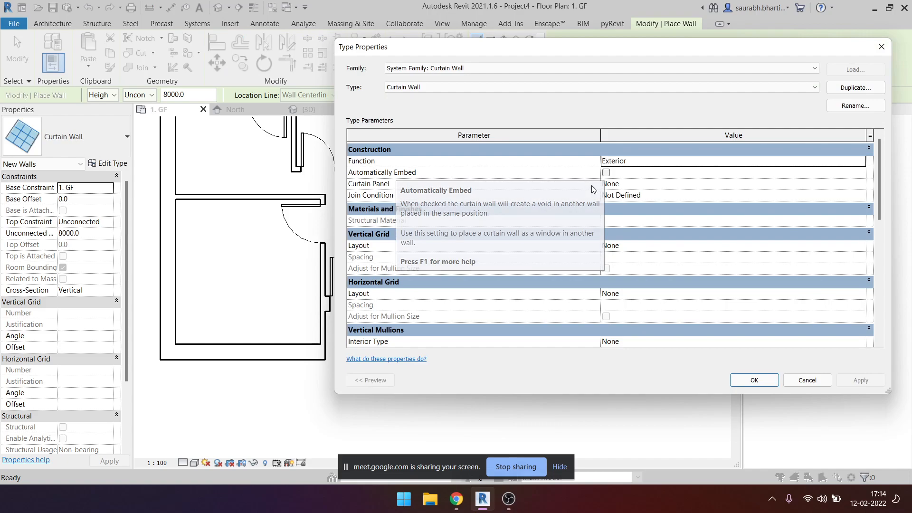
click(607, 173)
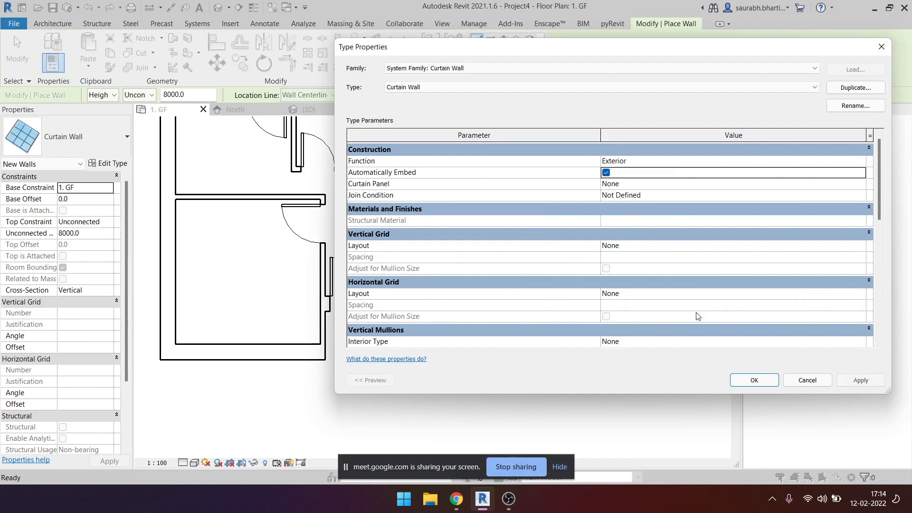
click(754, 381)
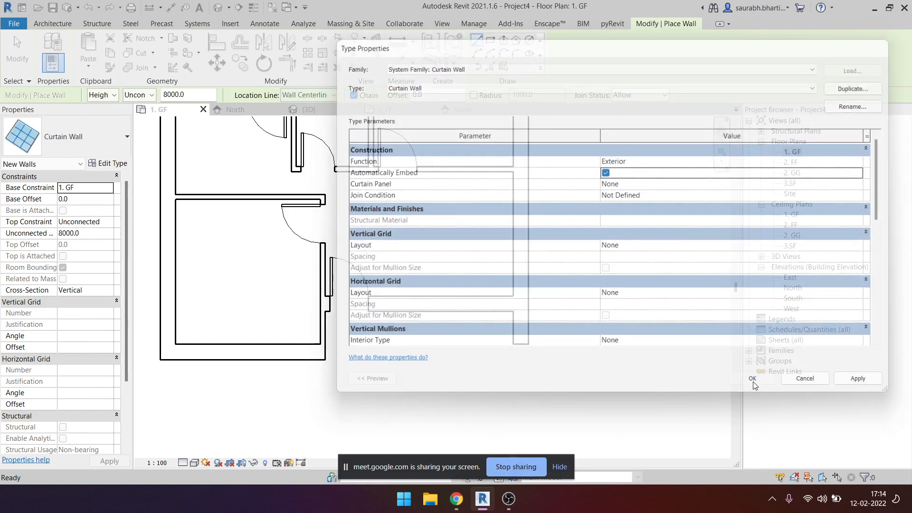
Draw a curtain wall about 2920 mm long inside the living room's front wall, from beside the door to the side wall.
scroll(357, 297, up, 3)
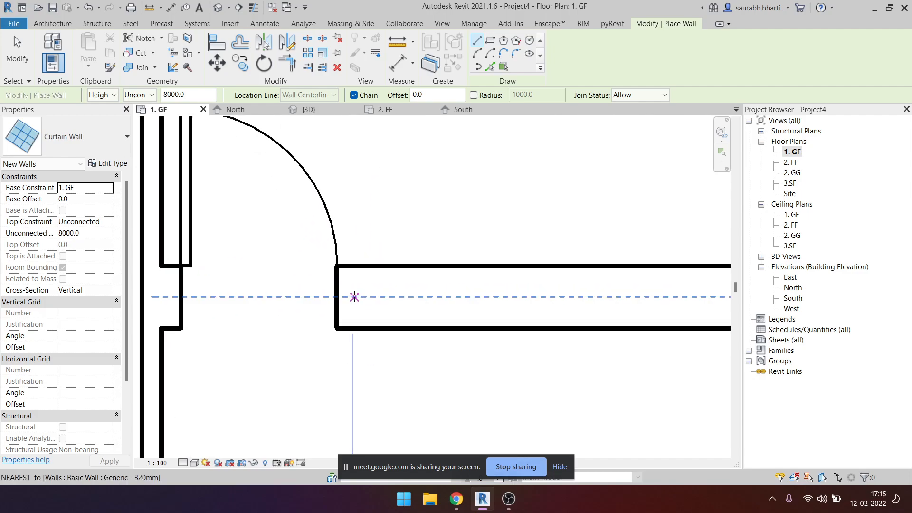
click(358, 297)
scroll(362, 298, down, 3)
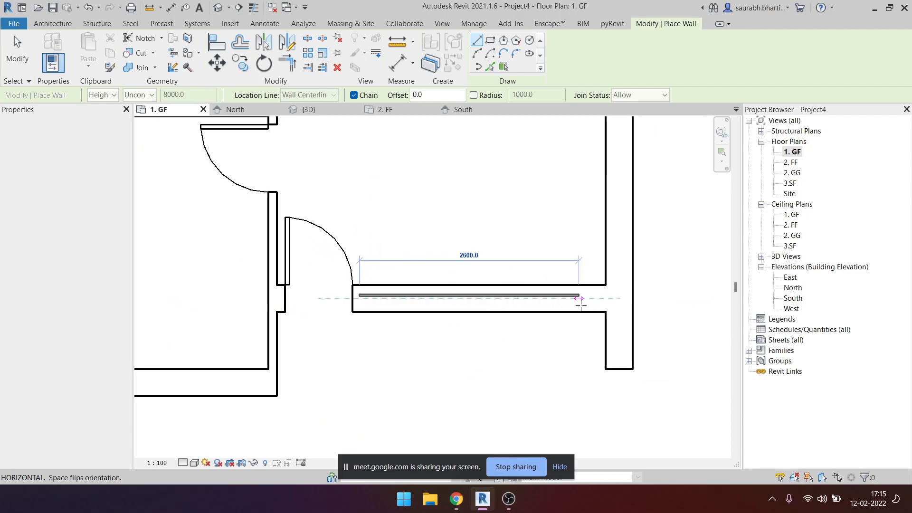
click(601, 301)
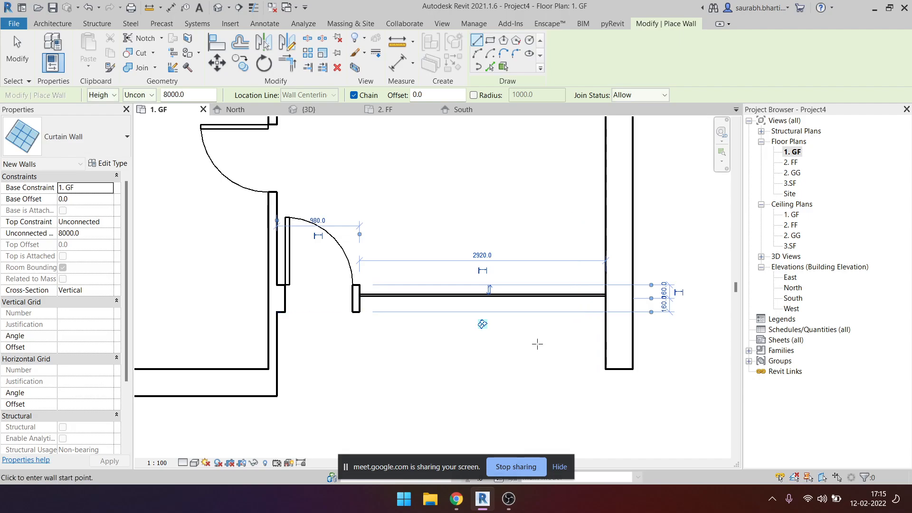
key(Escape)
key(Escape)
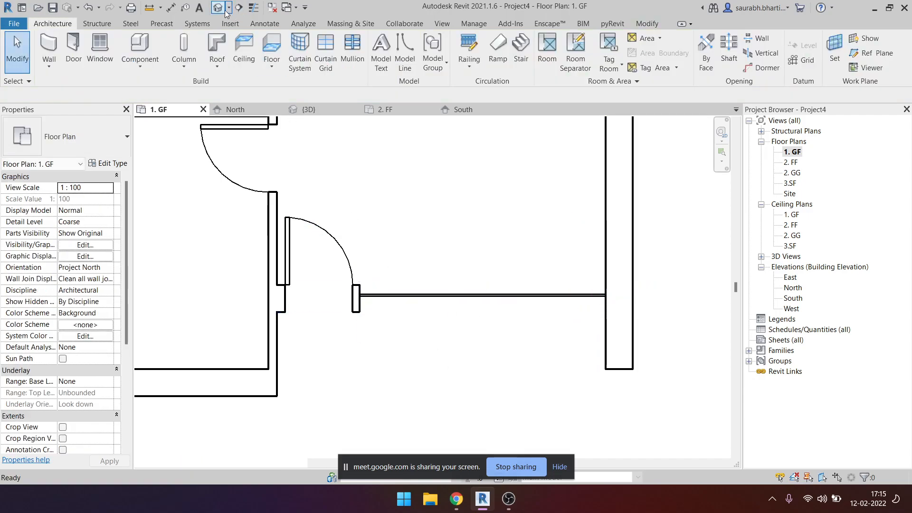
Check the new curtain wall in 3D and constrain its top up to level 2. FF.
click(309, 110)
shift+middle_drag(380, 285, 426, 297)
scroll(436, 311, down, 2)
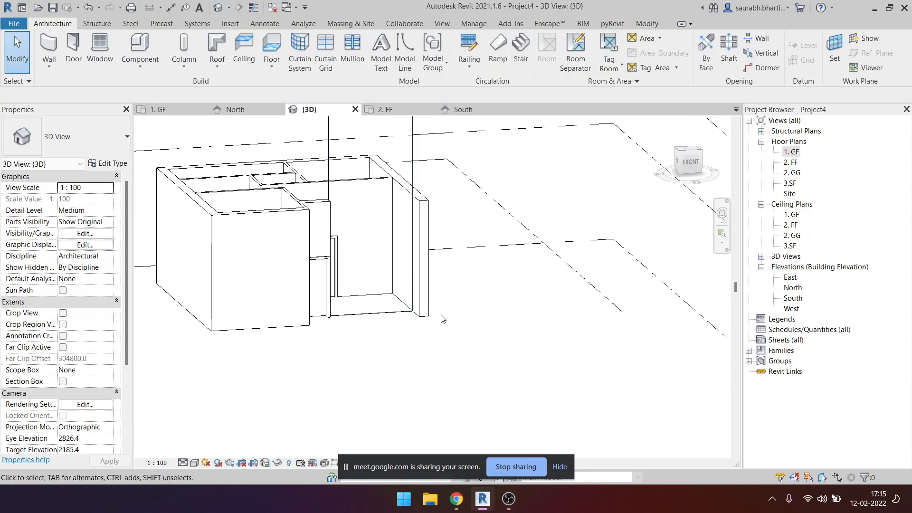
double_click(794, 153)
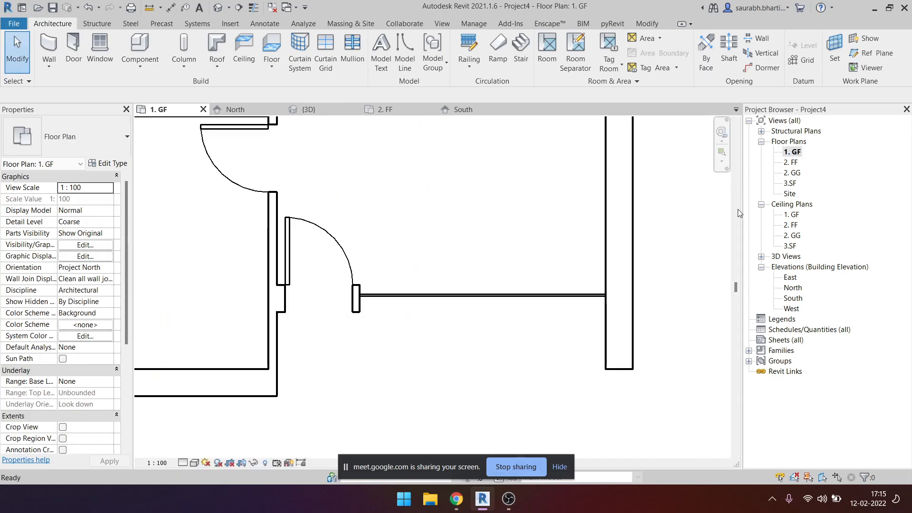
click(481, 295)
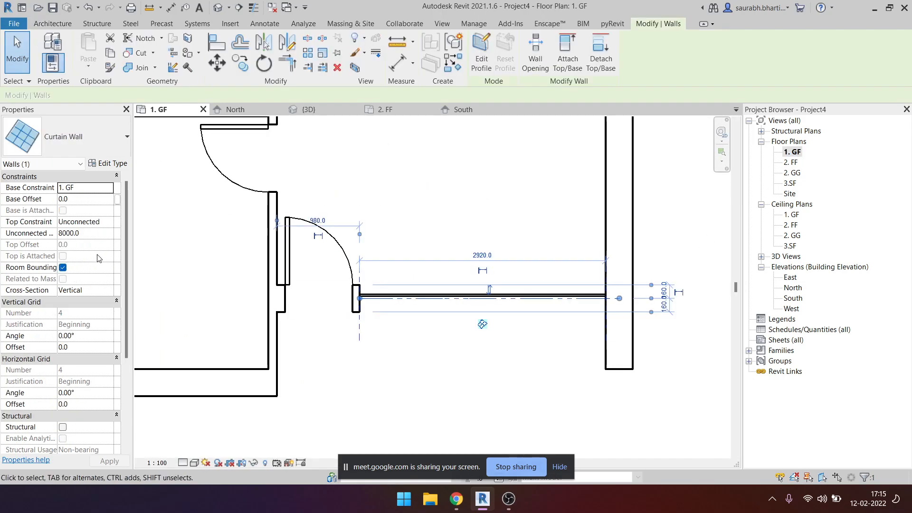
click(109, 222)
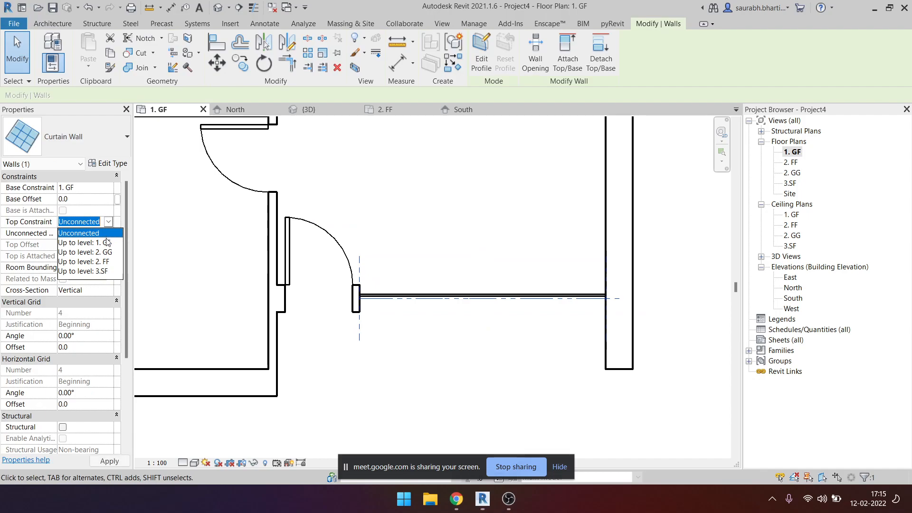
click(98, 263)
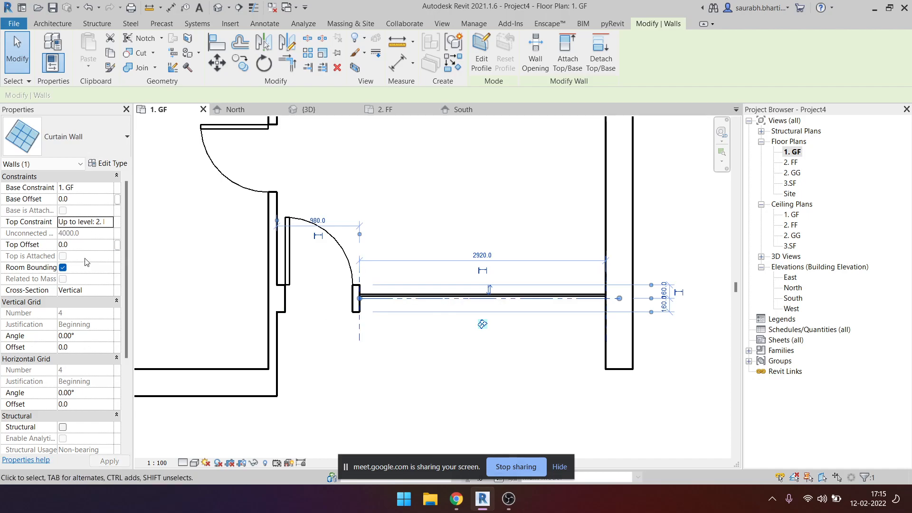
Set the curtain wall's top offset to -800.
click(93, 245)
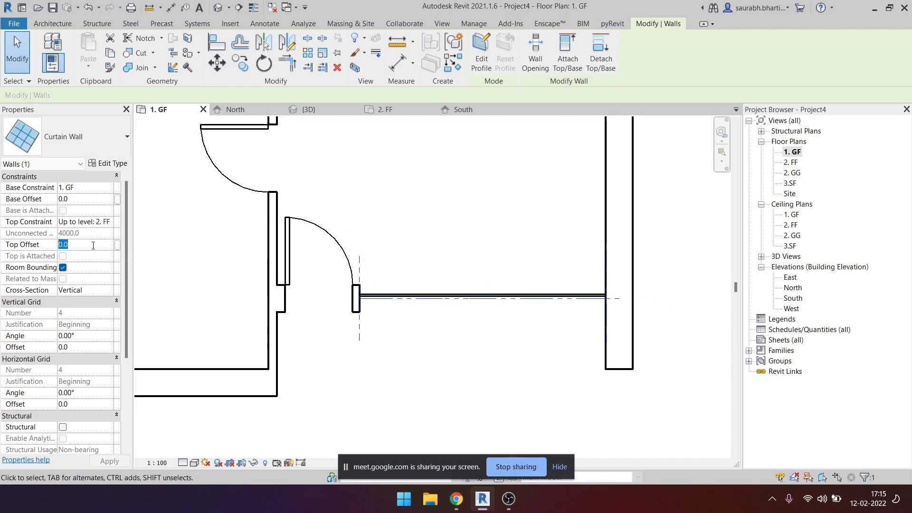
click(217, 10)
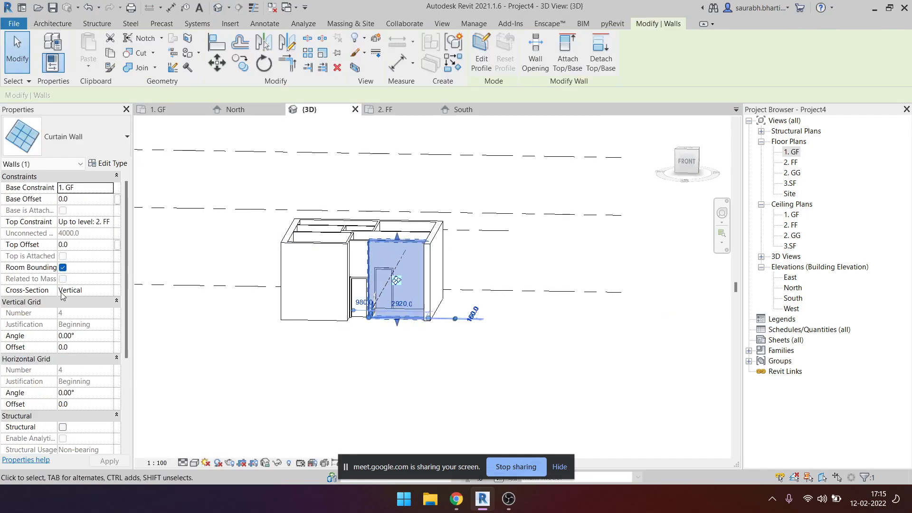
click(88, 246)
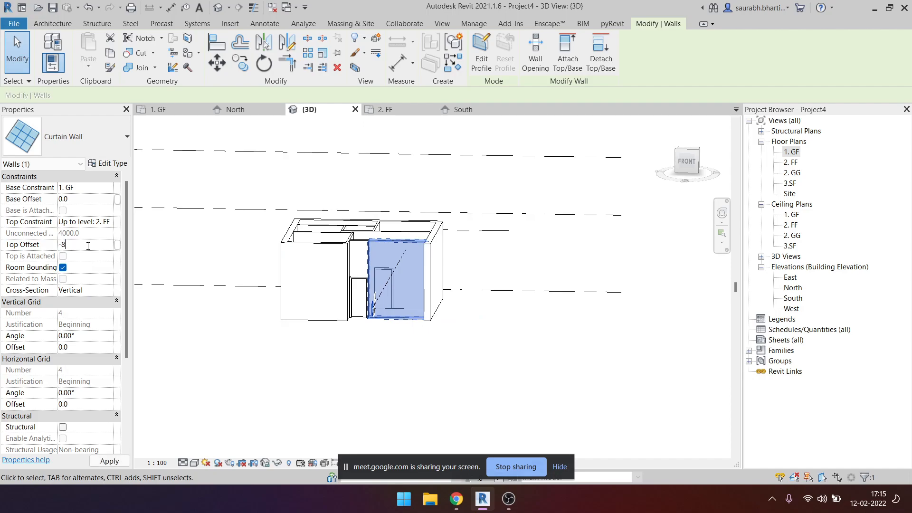
click(473, 317)
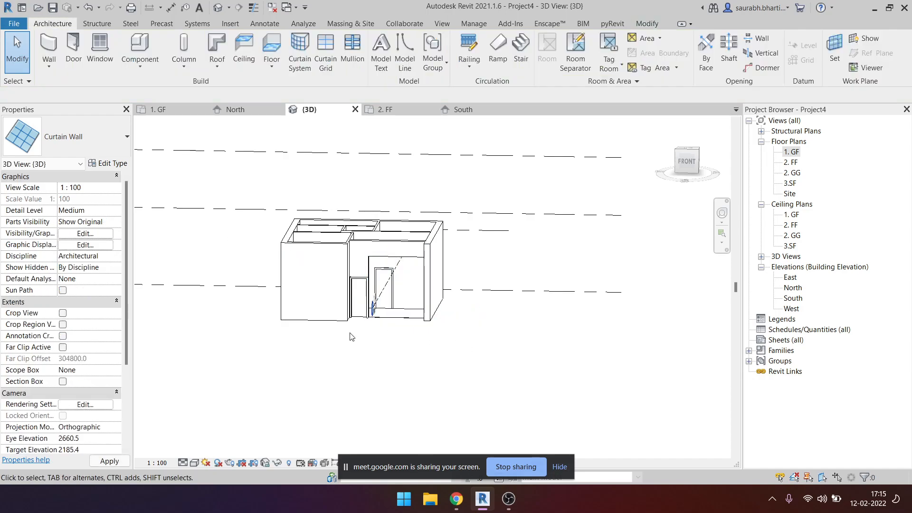
Set the curtain wall's base offset to 300.
click(408, 302)
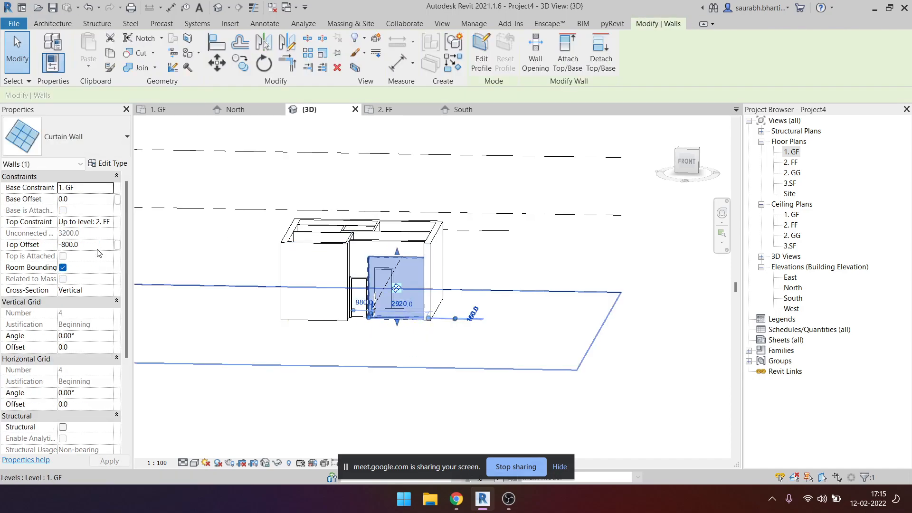
click(94, 199)
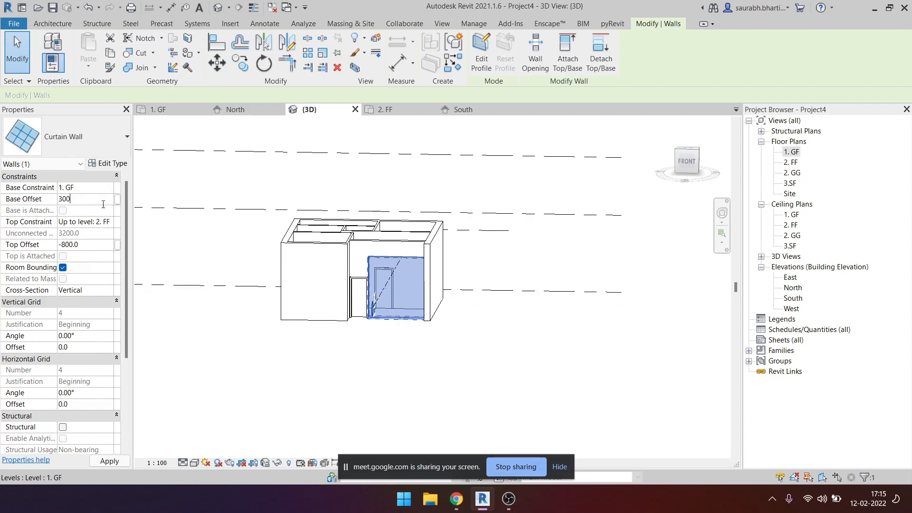
click(364, 366)
shift+middle_drag(364, 366, 523, 248)
click(399, 290)
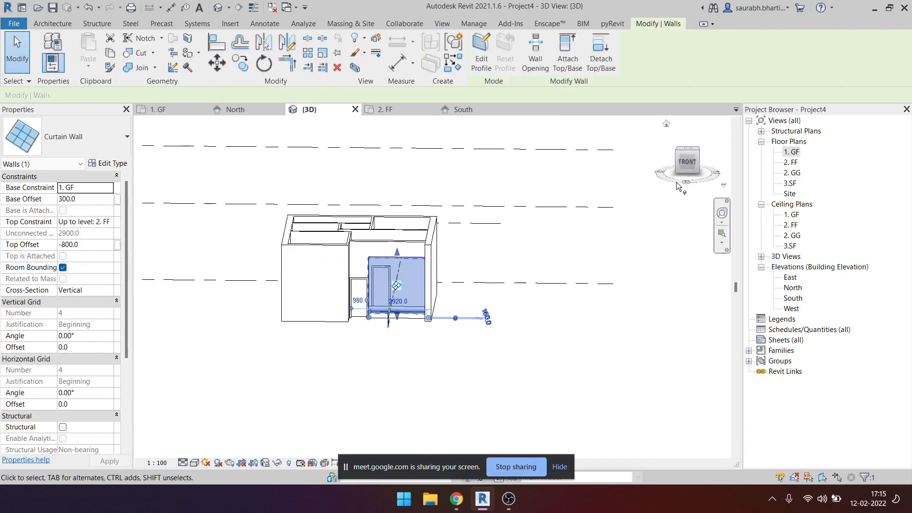
Examine the framed opening in 3D and compare it with the living room curtain wall image in the browser.
click(691, 164)
shift+middle_drag(452, 352, 478, 233)
click(472, 367)
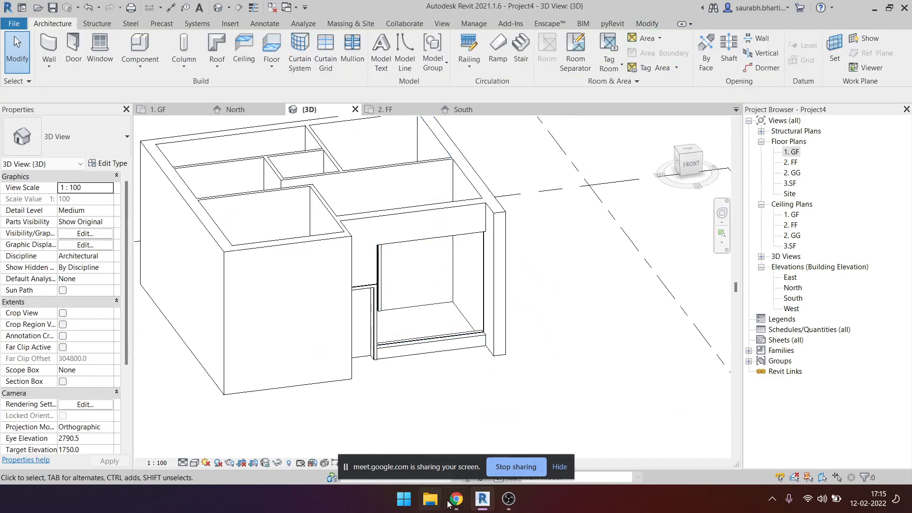
mouse_move(464, 508)
click(383, 380)
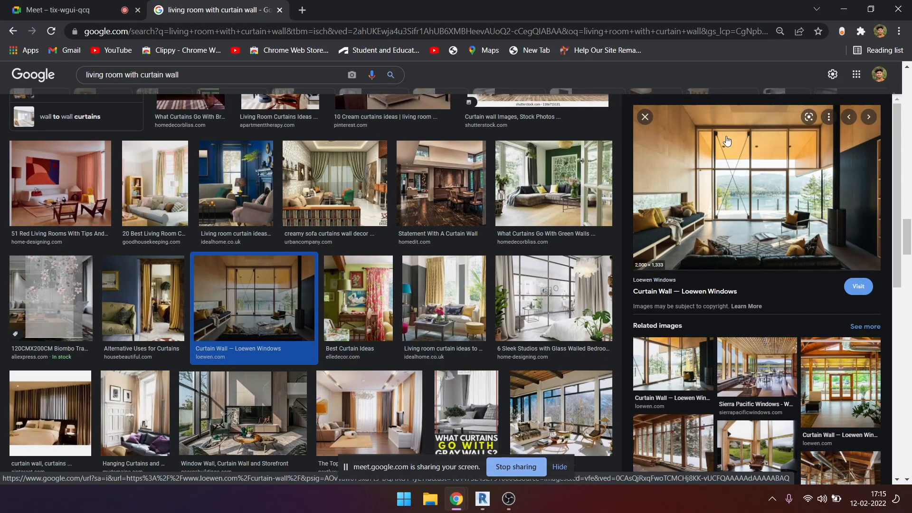
key(alt+Tab)
Place rectangular mullions along the curtain wall's border edges, using the 50 x 150mm and 30mm Square types.
click(355, 65)
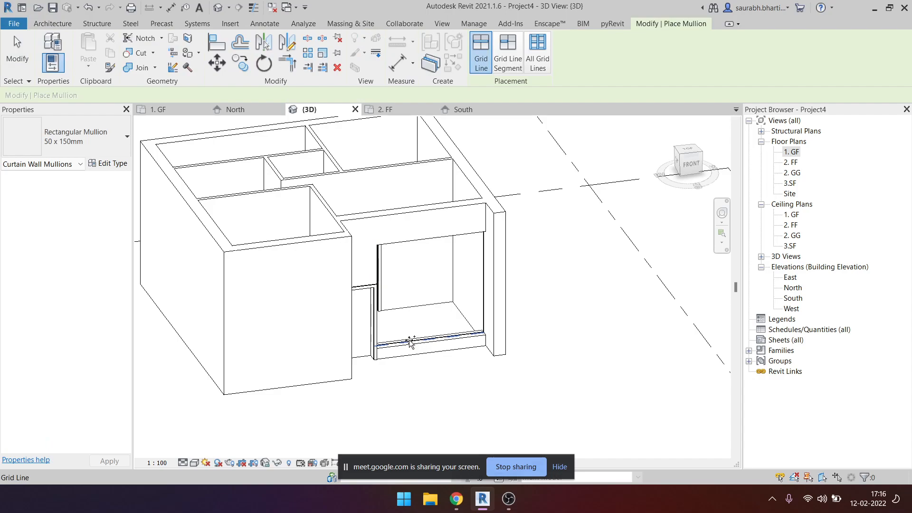
shift+middle_drag(434, 341, 412, 339)
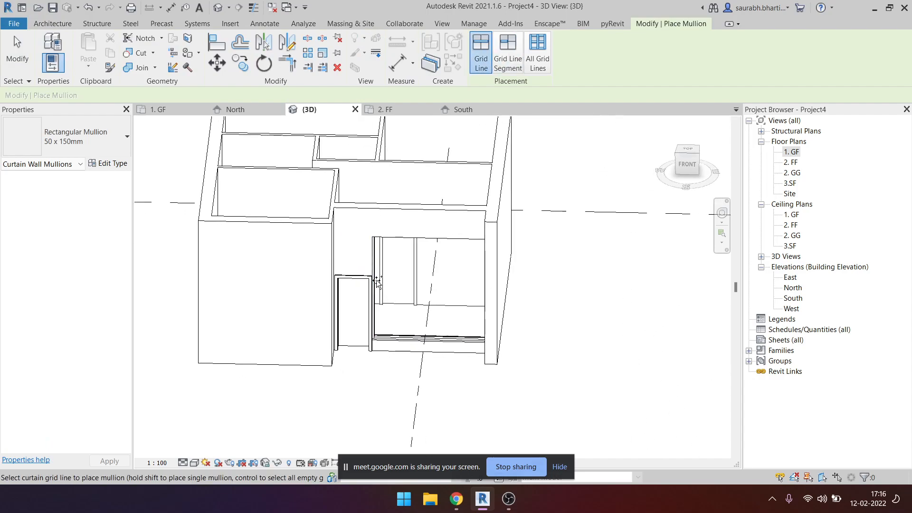
click(72, 136)
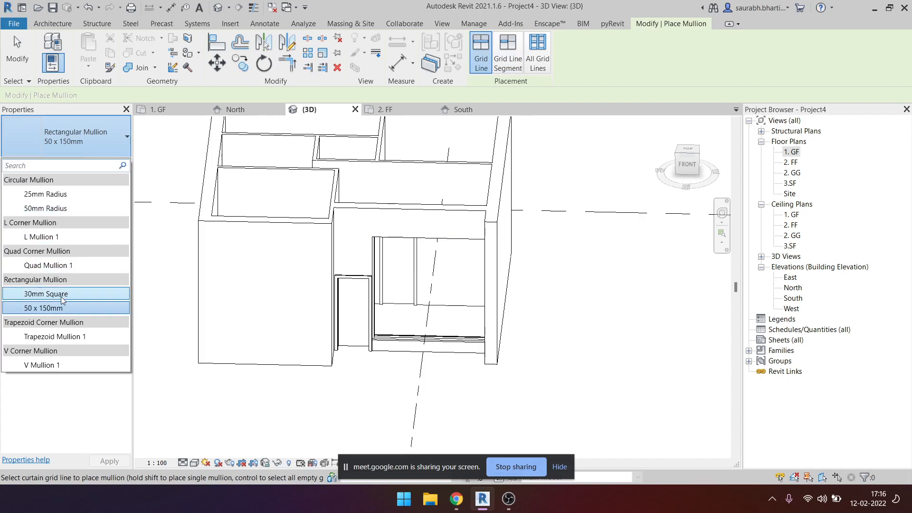
click(46, 293)
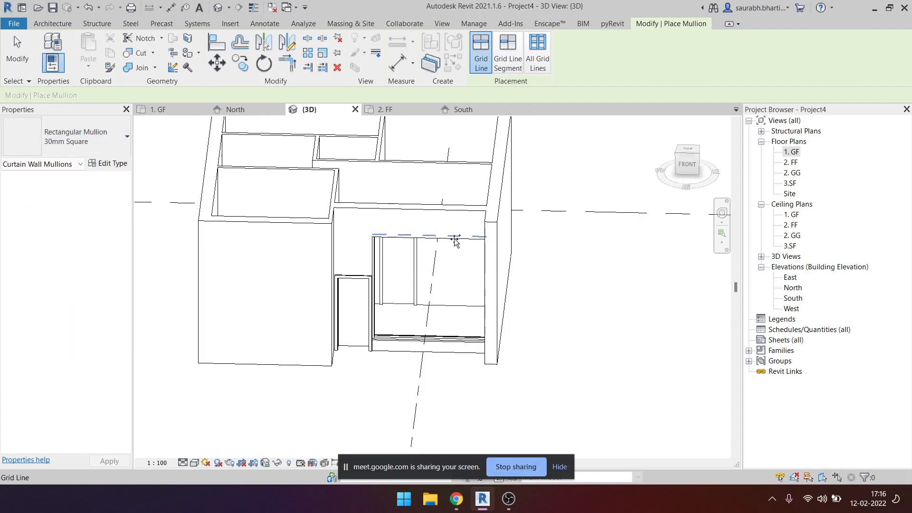
shift+middle_drag(470, 304, 428, 259)
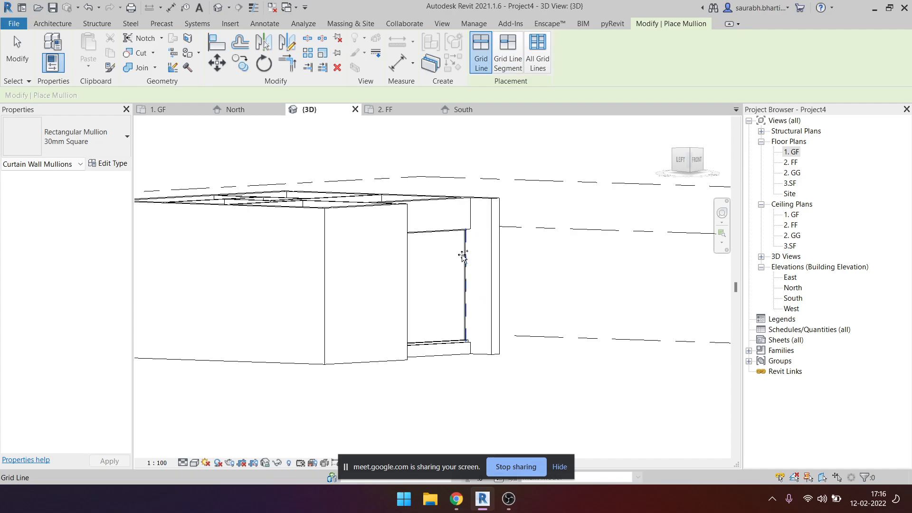
key(Escape)
key(Escape)
Switch the 3D view's visual style to Consistent Colors.
shift+middle_drag(451, 318, 236, 445)
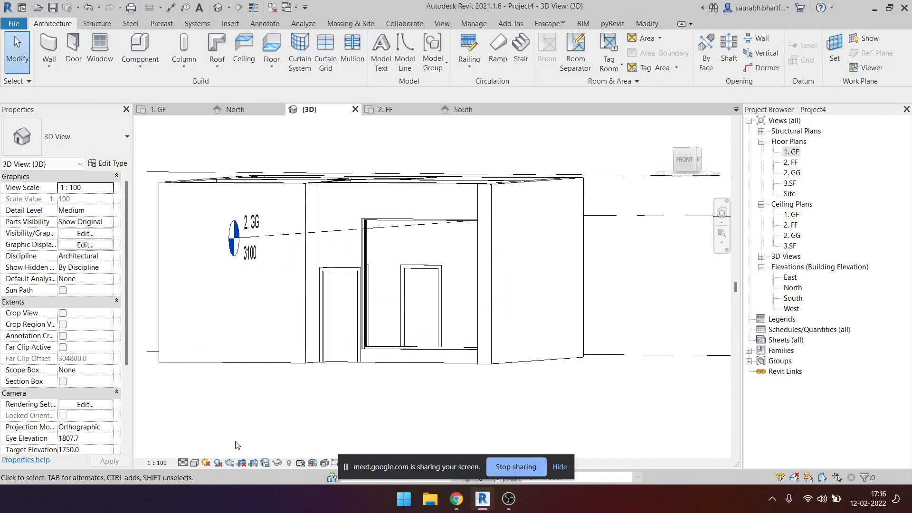
click(195, 464)
click(195, 435)
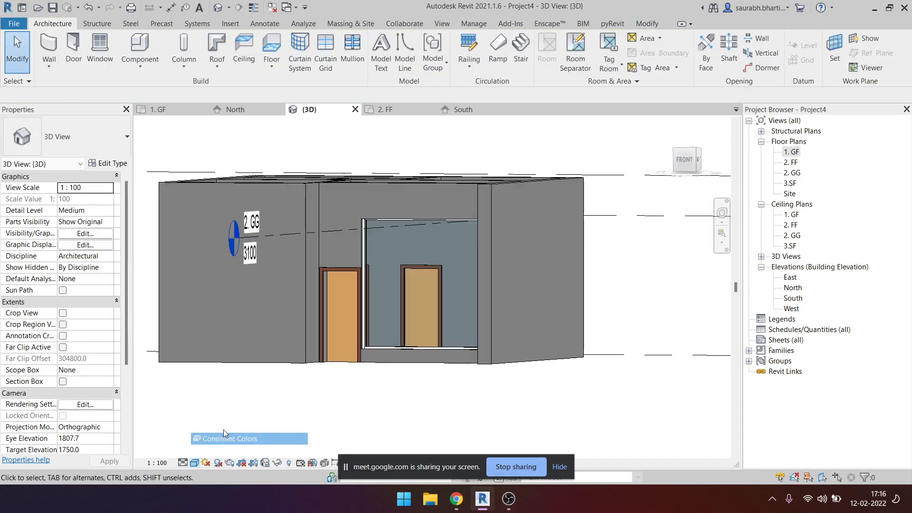
Examine the curtain wall's mullions up close in 3D, selecting the one along the sill.
scroll(407, 293, up, 3)
shift+middle_drag(407, 294, 412, 355)
scroll(411, 355, up, 3)
click(371, 354)
key(Escape)
click(352, 354)
shift+middle_drag(353, 354, 436, 401)
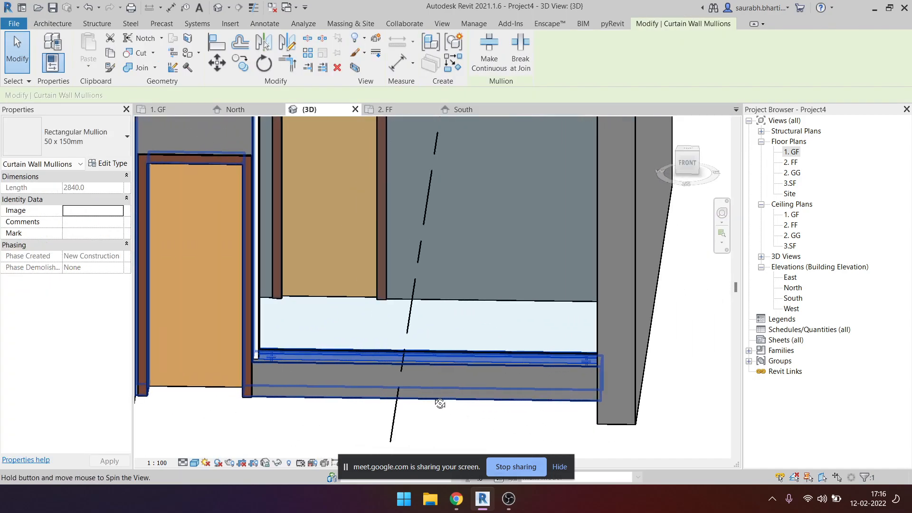
scroll(588, 340, up, 5)
shift+middle_drag(588, 340, 413, 438)
scroll(407, 371, down, 3)
shift+middle_drag(406, 370, 390, 333)
key(Escape)
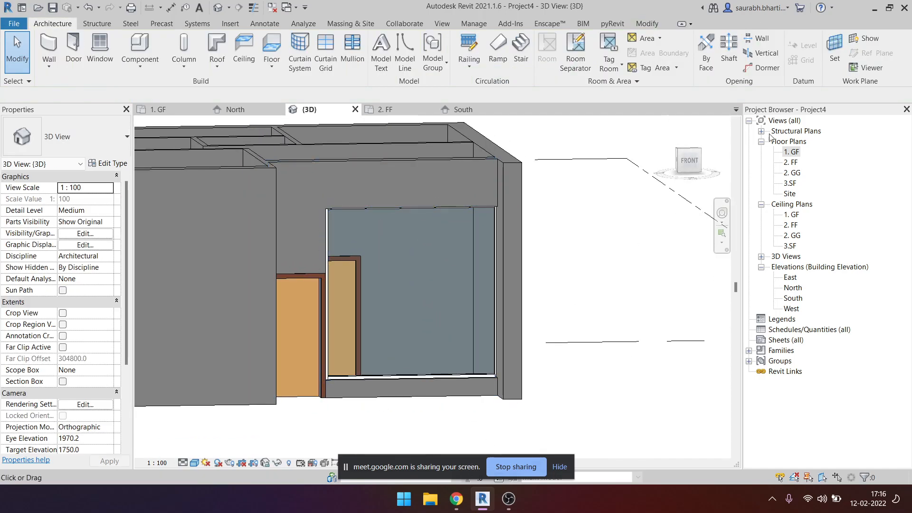
Return to the 1. GF floor plan to show the rooms around the curtain wall.
double_click(792, 152)
scroll(406, 280, down, 4)
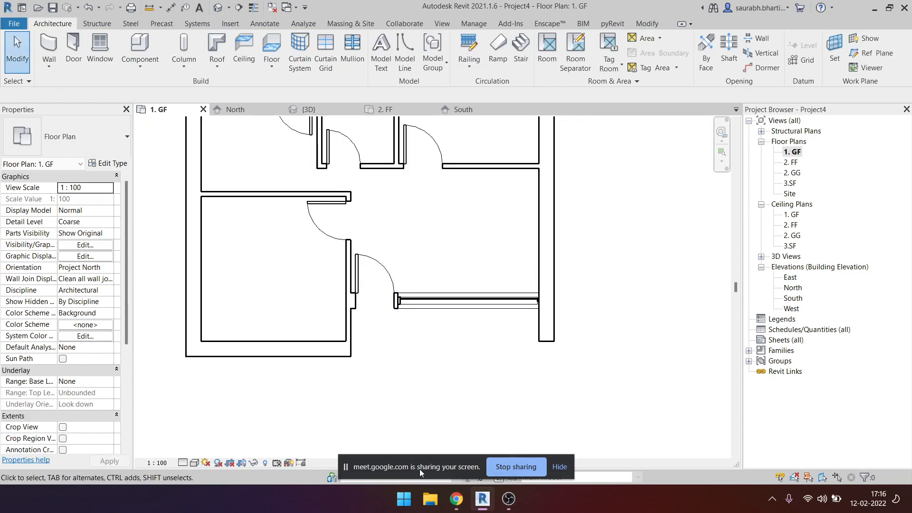
Check the living room's front window in the reference plan and place an aligned dimension across the modelled curtain wall's width.
scroll(237, 306, down, 2)
middle_drag(492, 323, 530, 322)
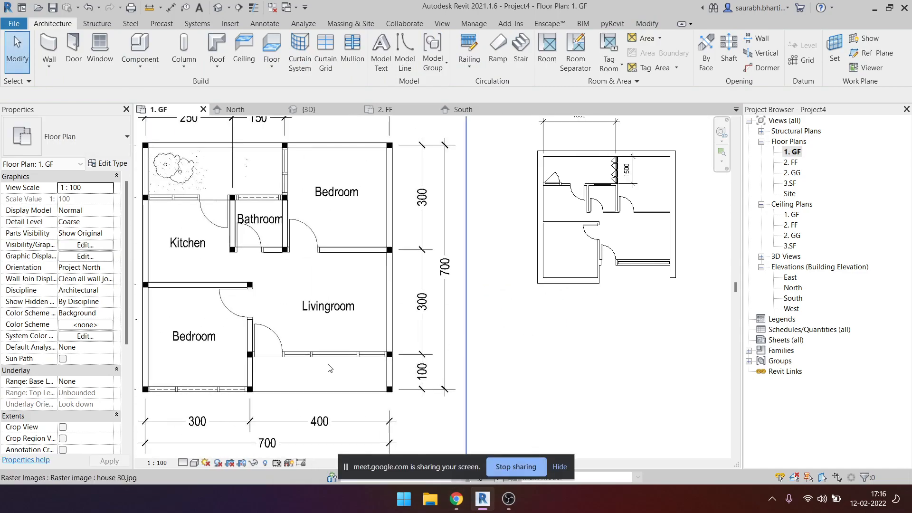
scroll(281, 356, up, 3)
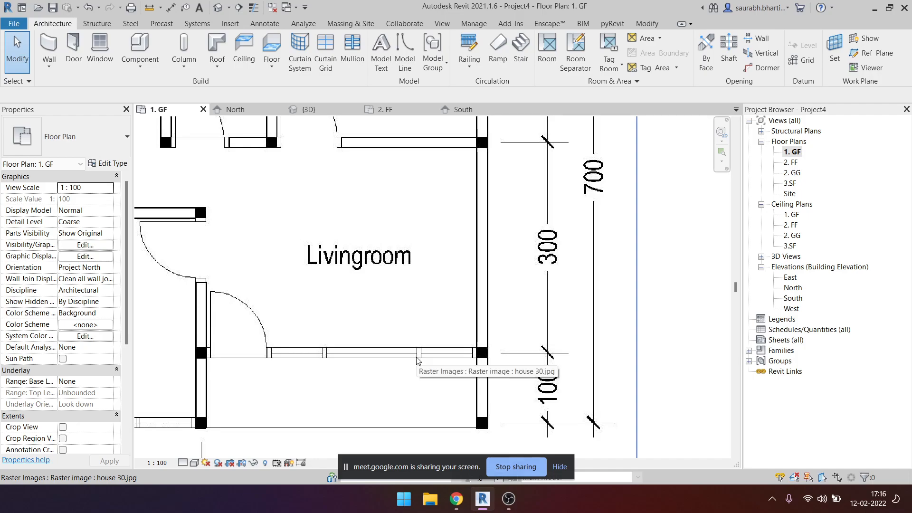
scroll(375, 362, down, 3)
middle_drag(693, 376, 345, 376)
scroll(526, 302, up, 5)
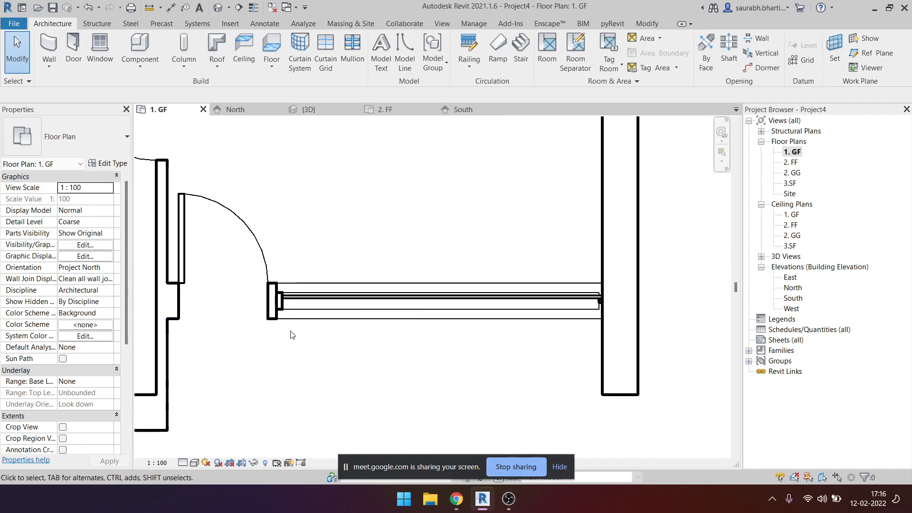
key(d)
key(i)
click(281, 299)
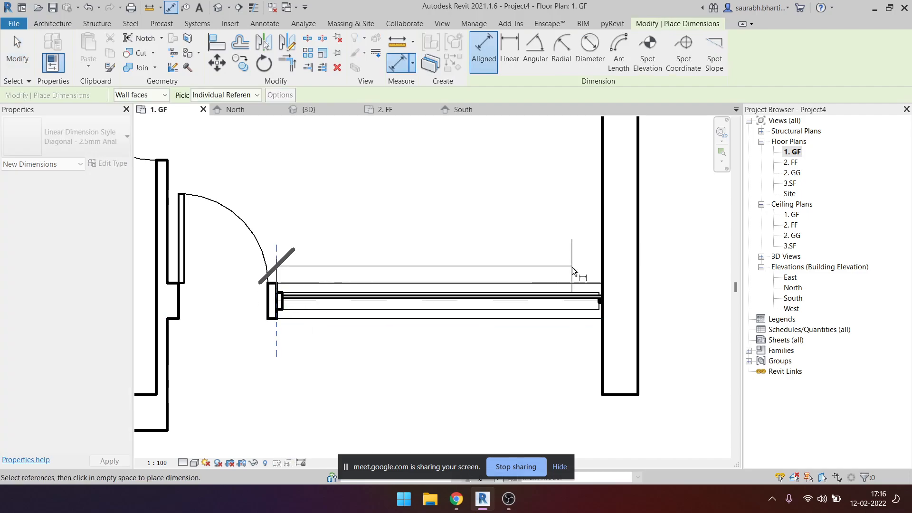
click(603, 275)
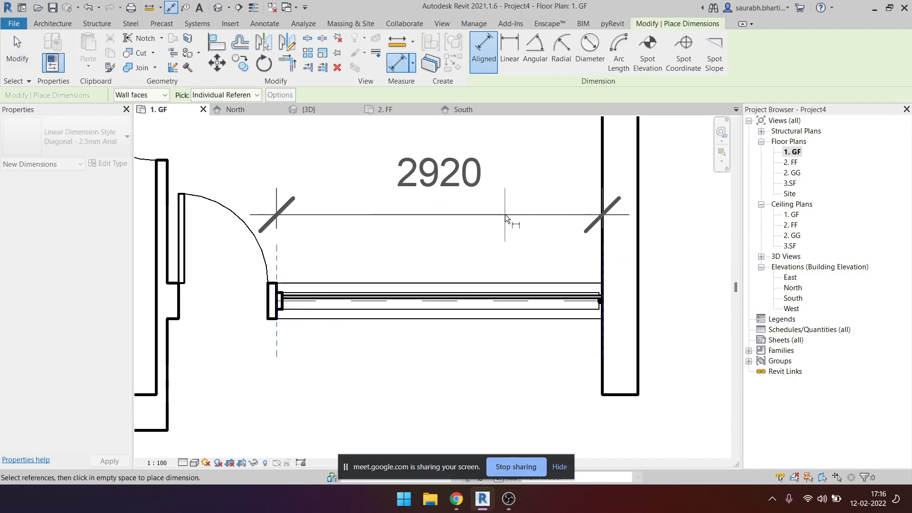
click(489, 192)
key(Escape)
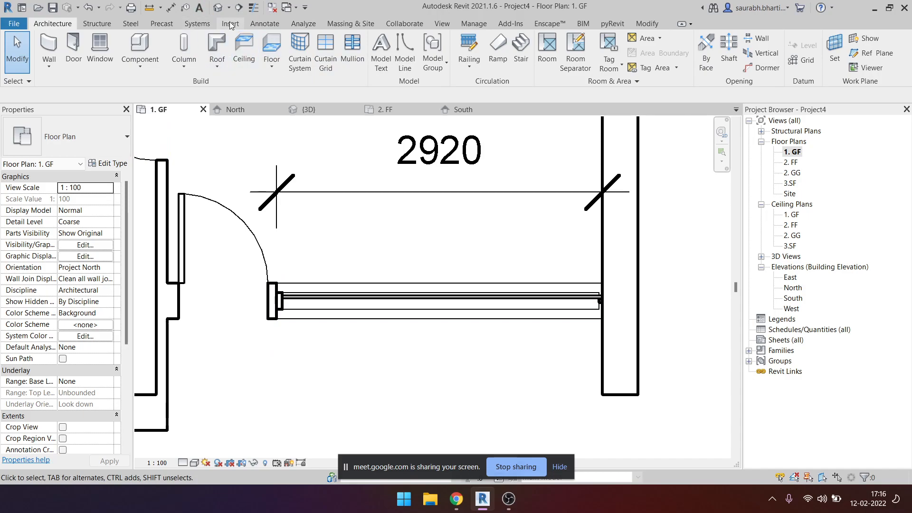
click(352, 57)
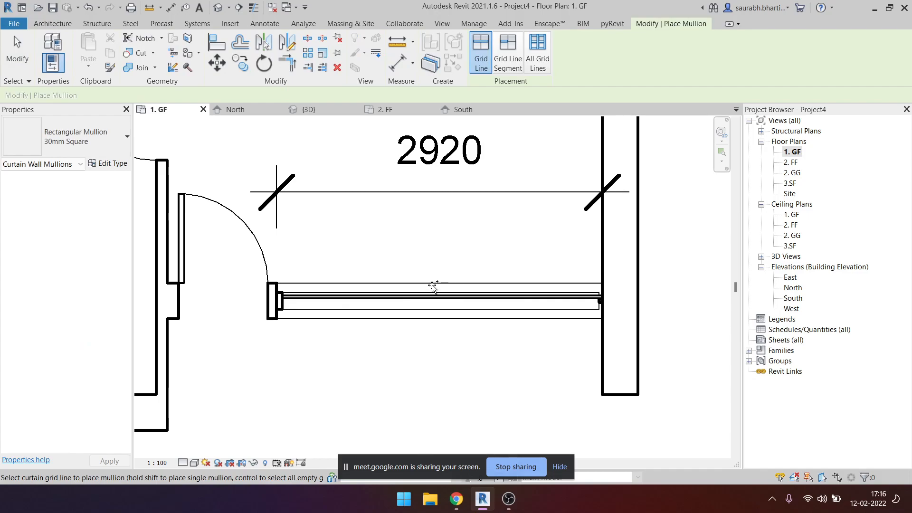
key(Escape)
key(Escape)
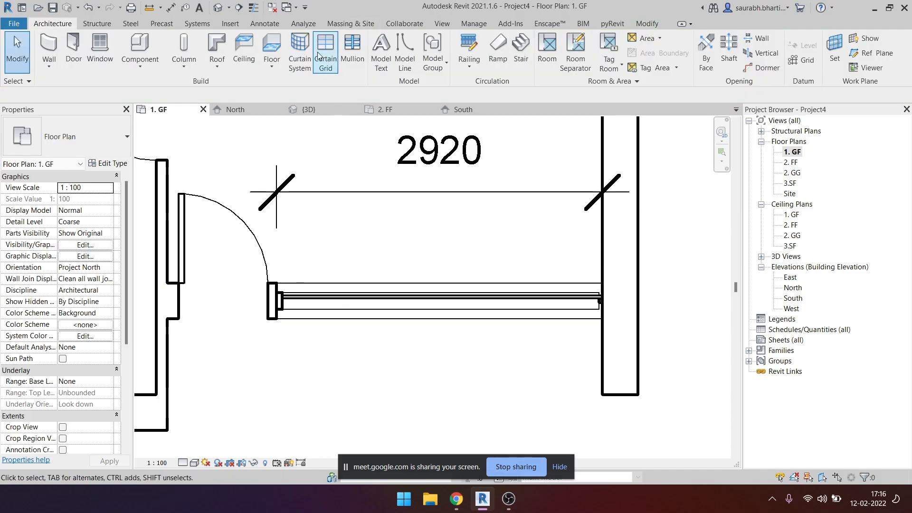
Add two full-height vertical grid lines to the curtain wall in 3D, about 900 mm from its door-side edge and 1220 mm apart.
click(332, 52)
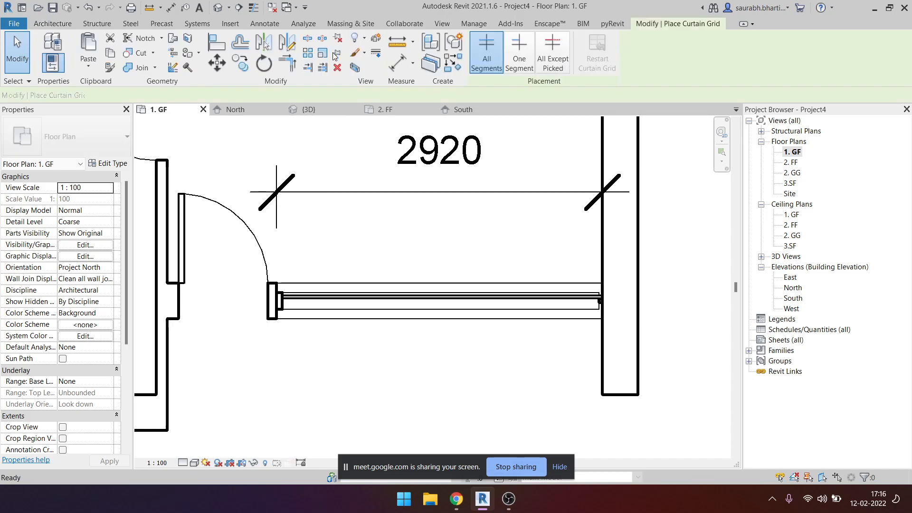
click(217, 8)
scroll(394, 295, down, 3)
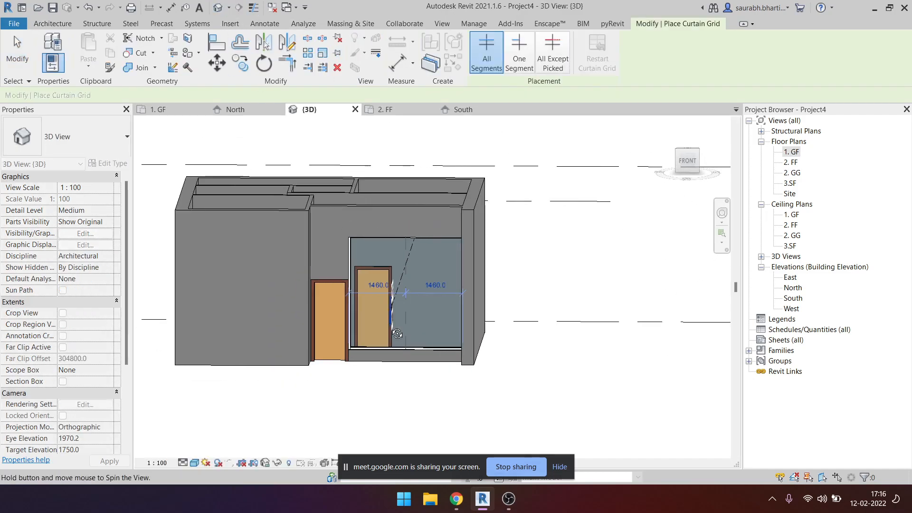
scroll(375, 297, up, 3)
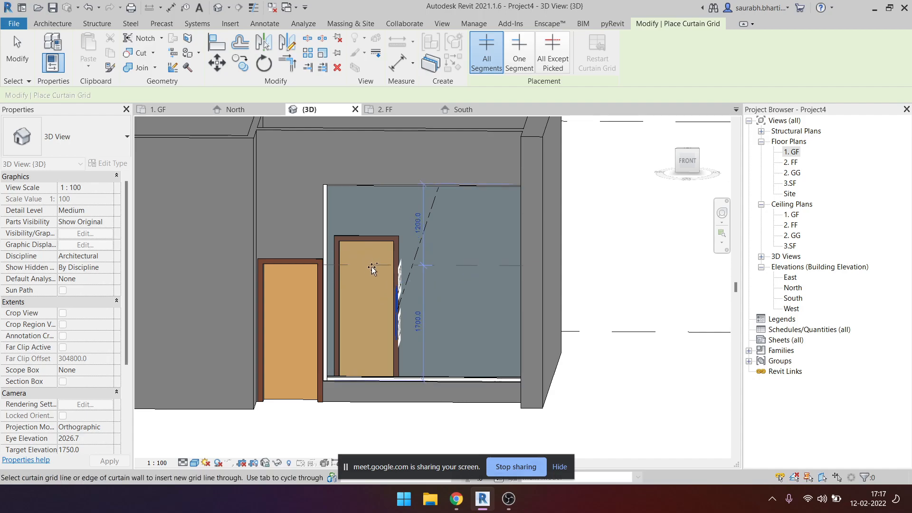
click(685, 168)
scroll(491, 291, up, 10)
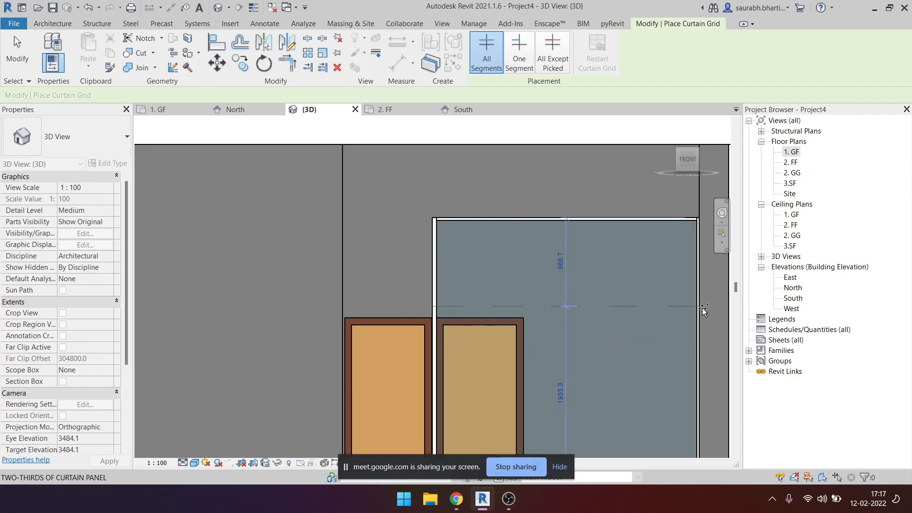
middle_drag(702, 310, 562, 306)
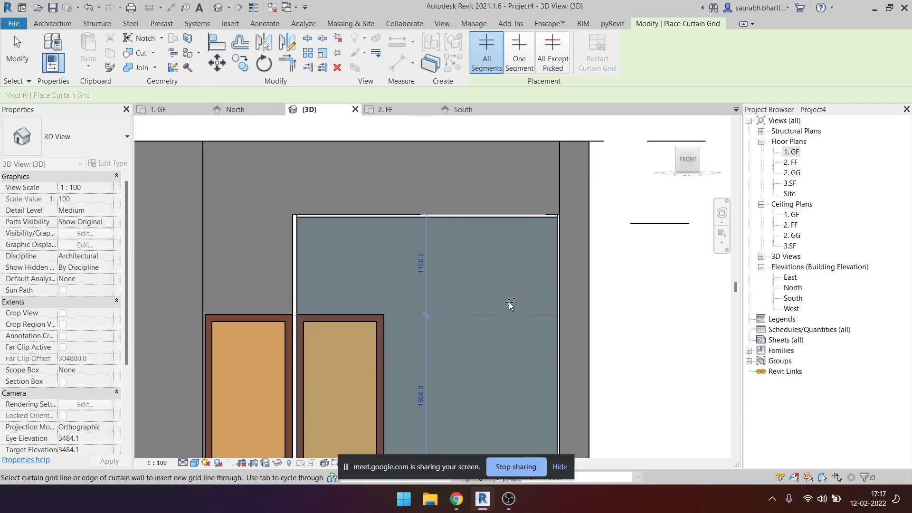
scroll(513, 295, up, 1)
middle_drag(517, 296, 595, 287)
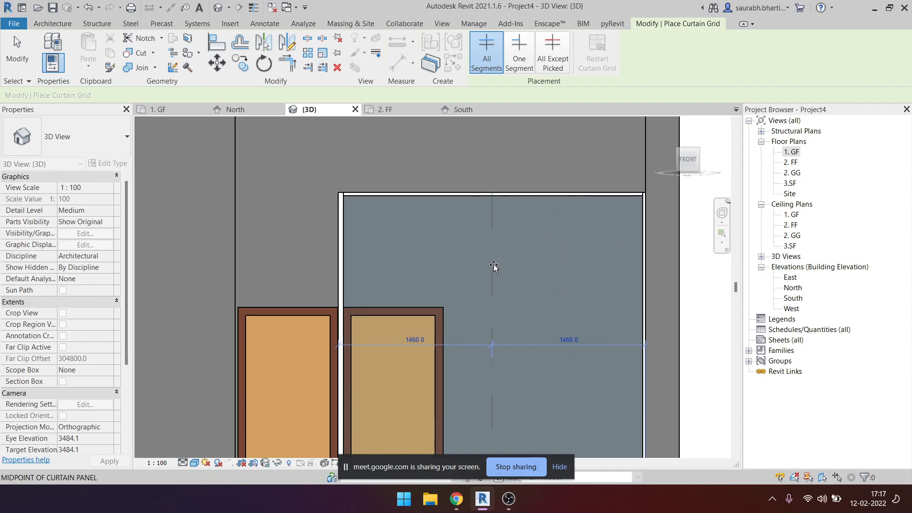
click(565, 267)
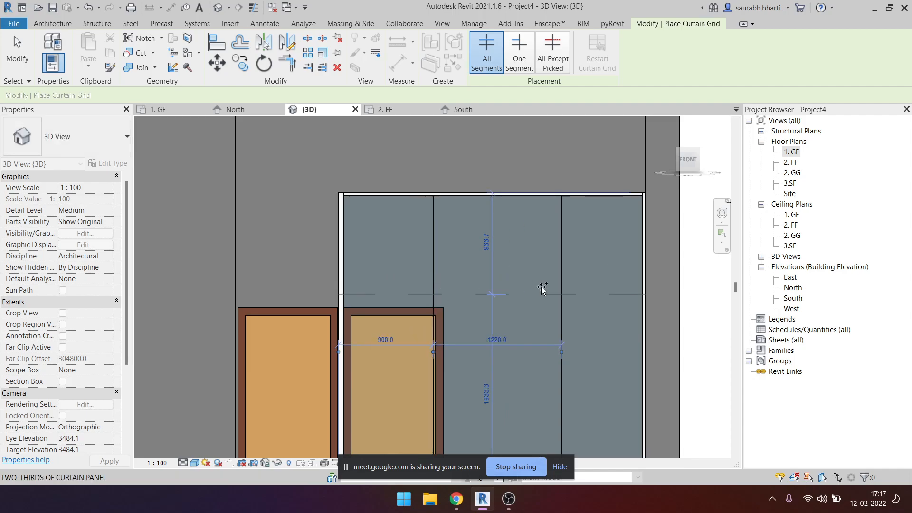
scroll(402, 323, down, 2)
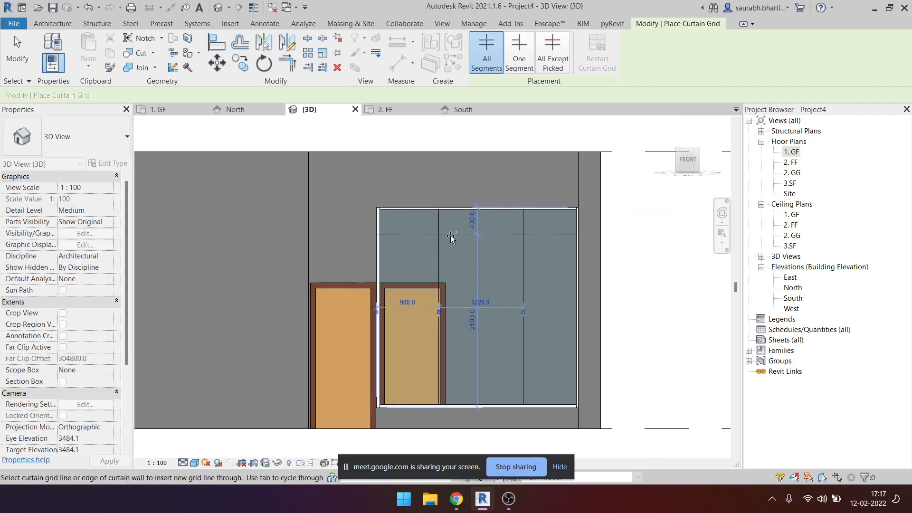
key(Escape)
Set the first vertical grid line's distance from the curtain wall's door-side edge to 800 mm.
shift+middle_drag(463, 287, 400, 242)
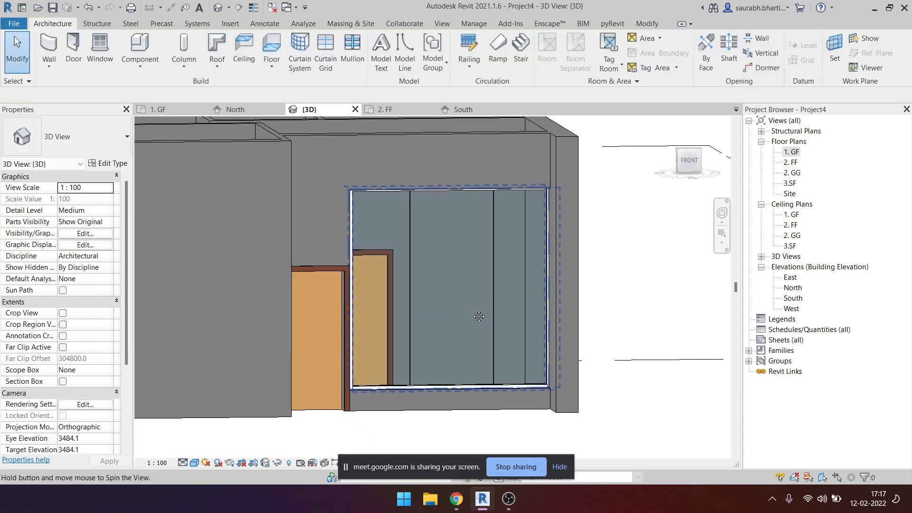
click(411, 241)
click(376, 279)
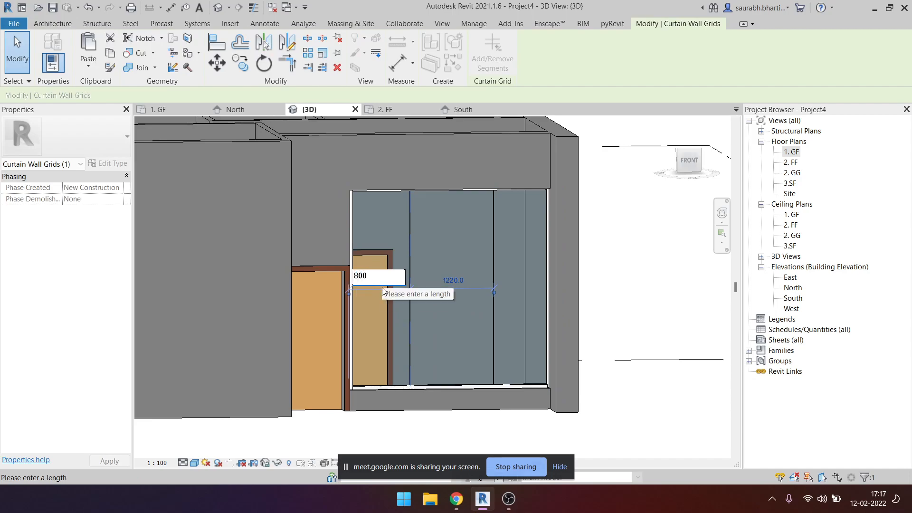
key(Return)
key(Escape)
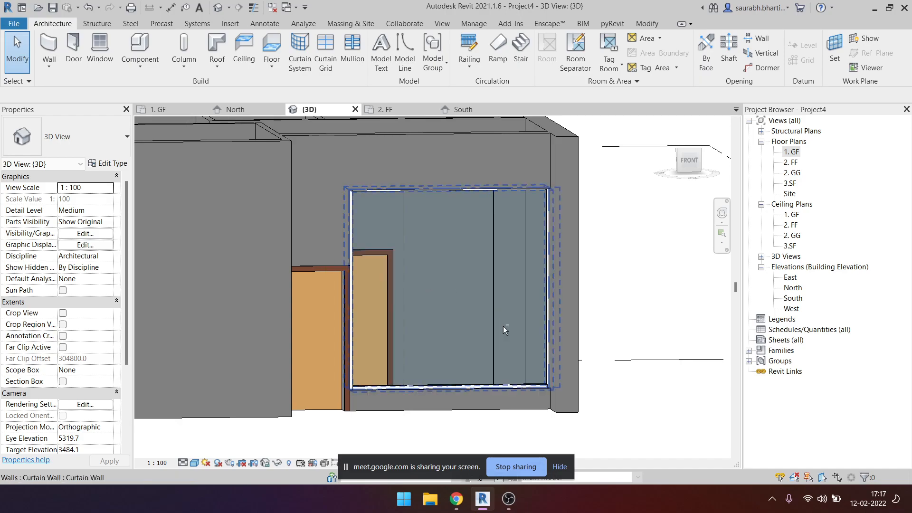
Switch the 3D view's visual style to Hidden Line and inspect the curtain wall's grid lines from the front.
scroll(503, 326, down, 3)
scroll(577, 305, up, 3)
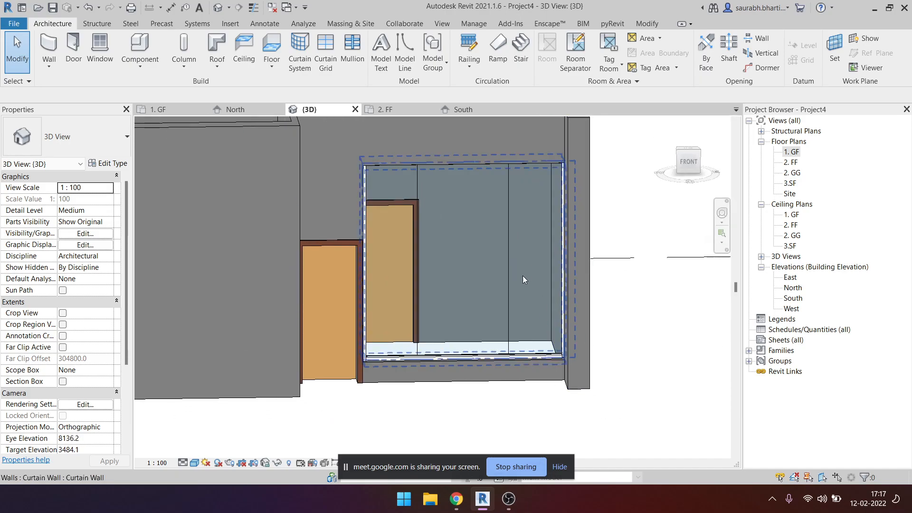
click(418, 183)
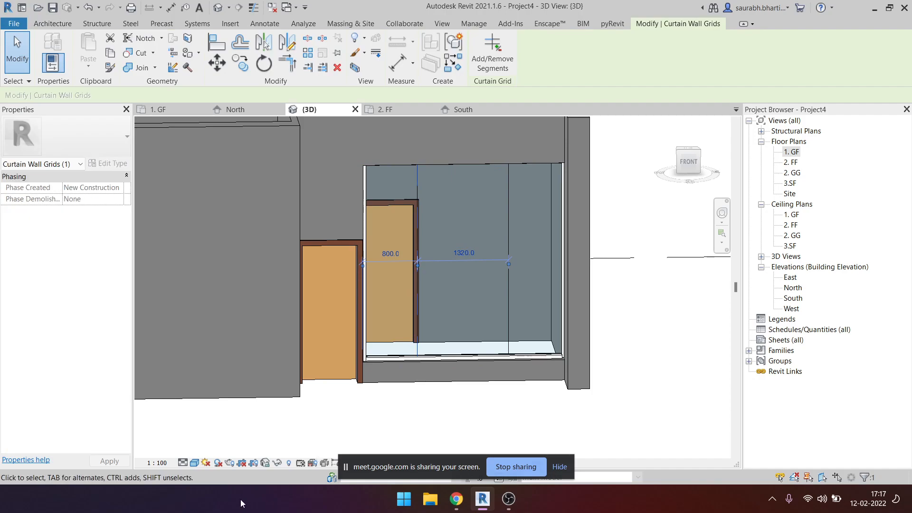
click(194, 463)
click(232, 414)
shift+middle_drag(428, 342, 414, 223)
key(Escape)
scroll(422, 202, up, 2)
scroll(421, 245, down, 3)
shift+middle_drag(475, 309, 504, 230)
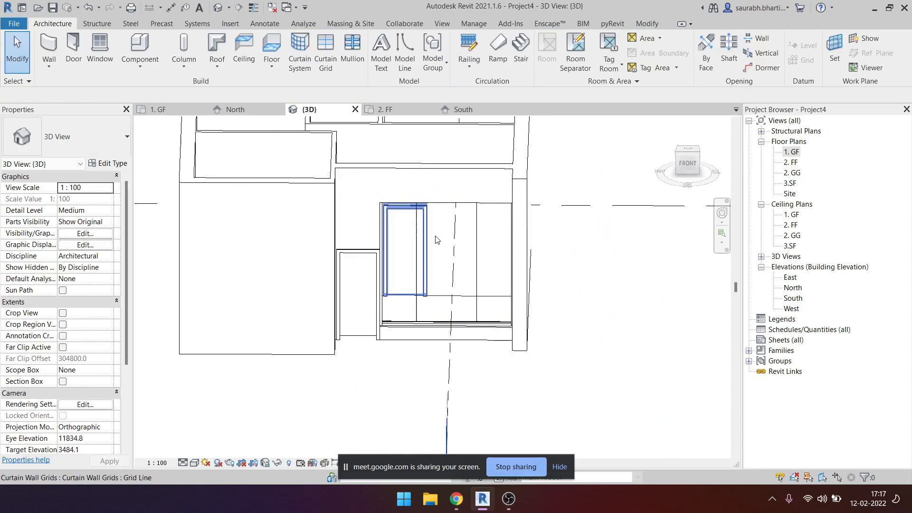
shift+middle_drag(569, 238, 523, 228)
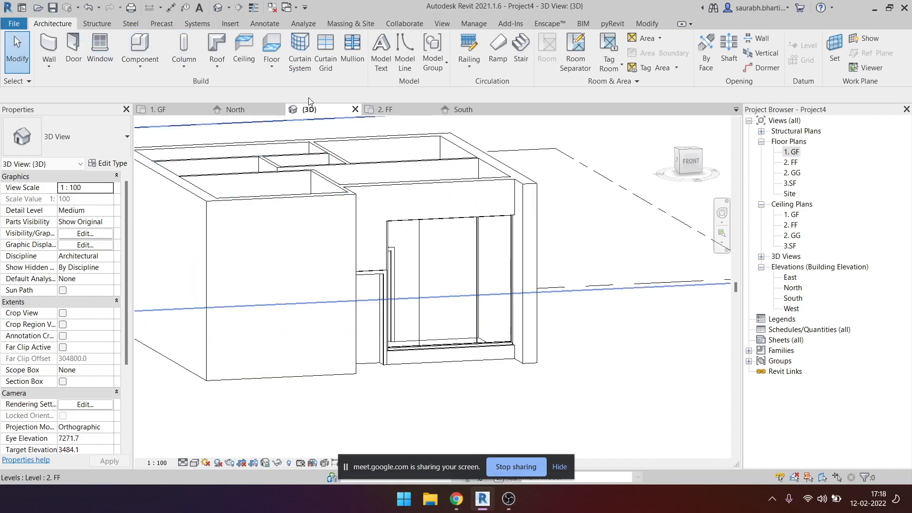
Add a horizontal grid line across all segments of the curtain wall, about 800 mm below its upper edge.
click(324, 52)
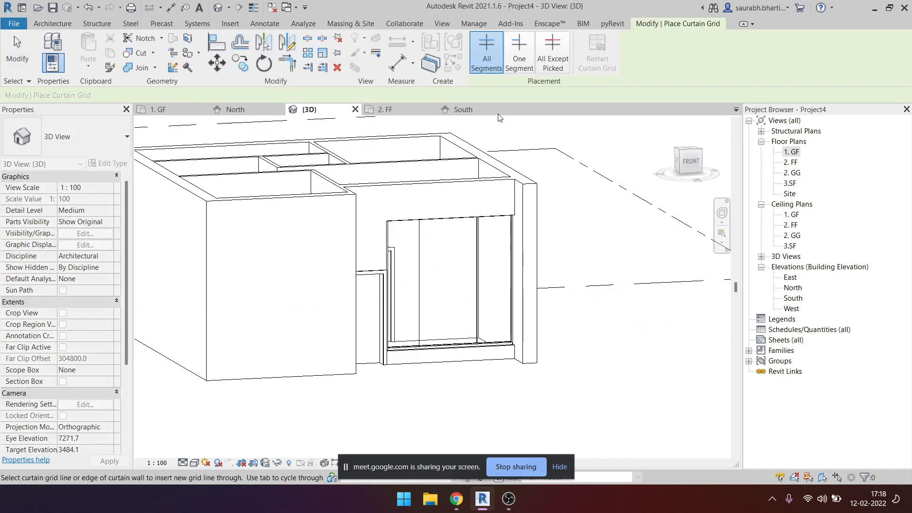
shift+middle_drag(443, 362, 429, 366)
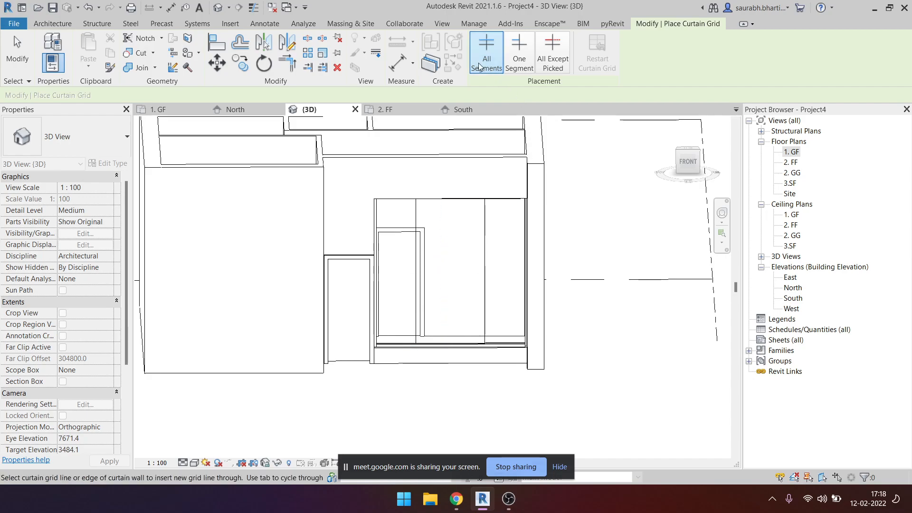
scroll(457, 236, up, 2)
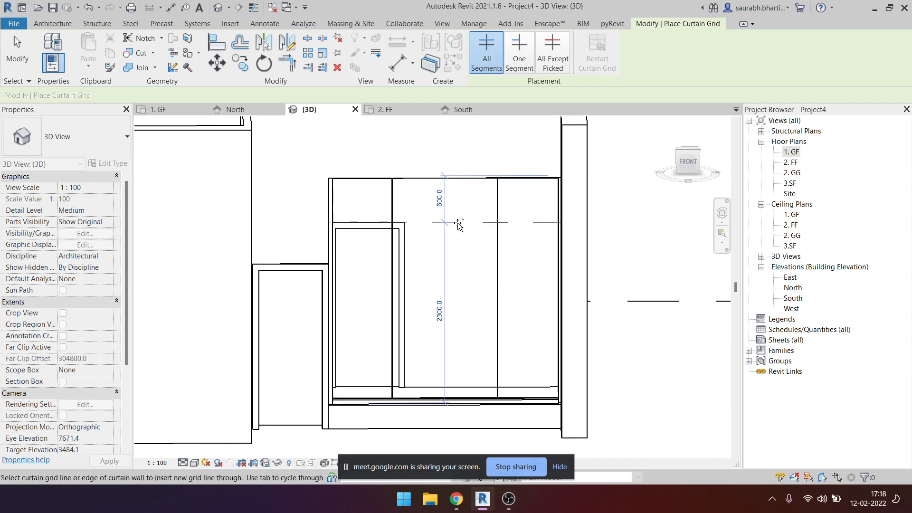
click(458, 237)
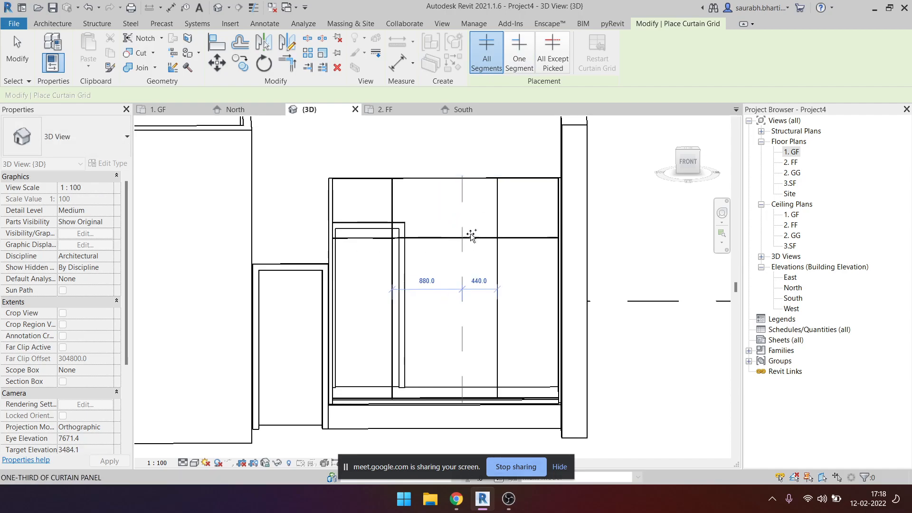
key(Escape)
Set the horizontal grid line's distance from the curtain wall's upper edge to 900 mm.
click(463, 239)
click(441, 209)
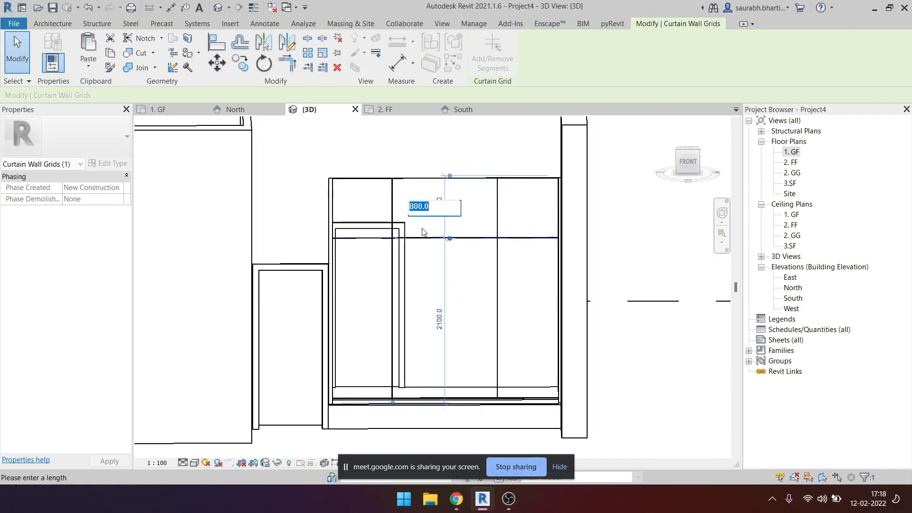
key(Return)
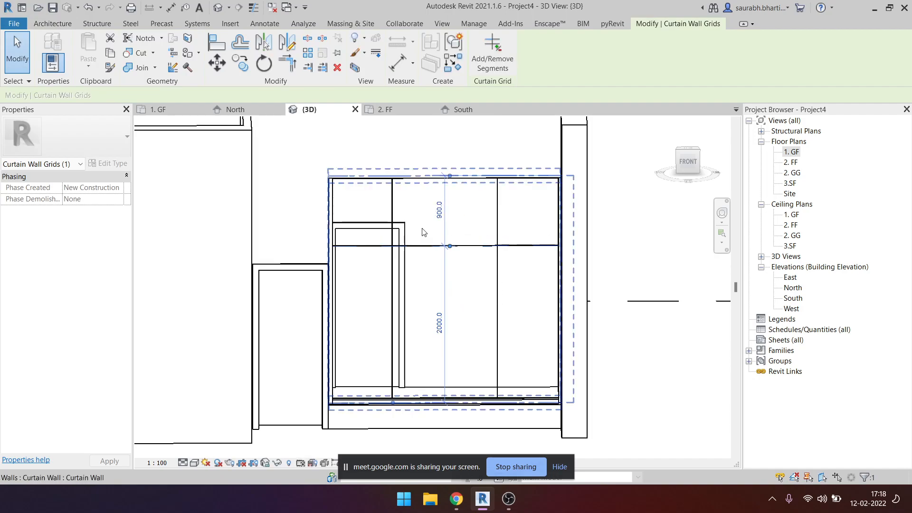
key(Escape)
Add a One Segment horizontal grid line at mid-height of the curtain wall's upper middle panel, splitting it into two 450 mm parts.
shift+middle_drag(494, 228, 434, 260)
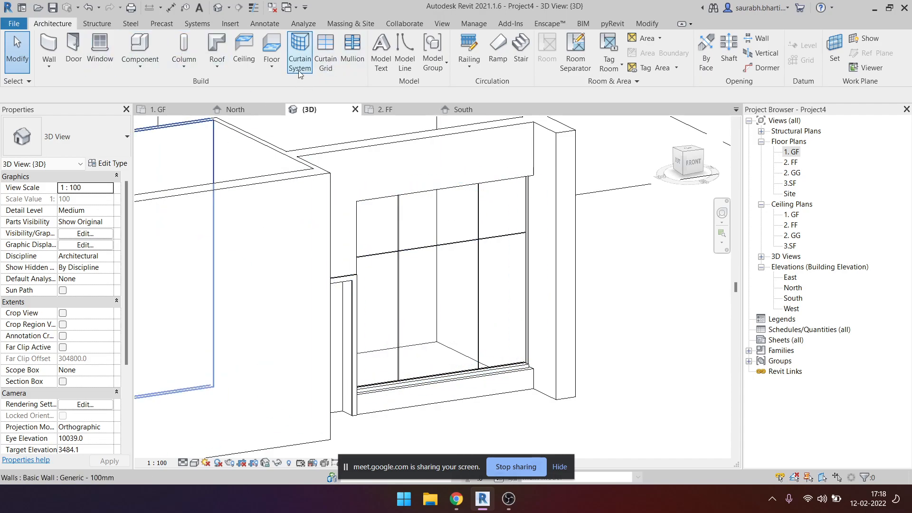
click(326, 55)
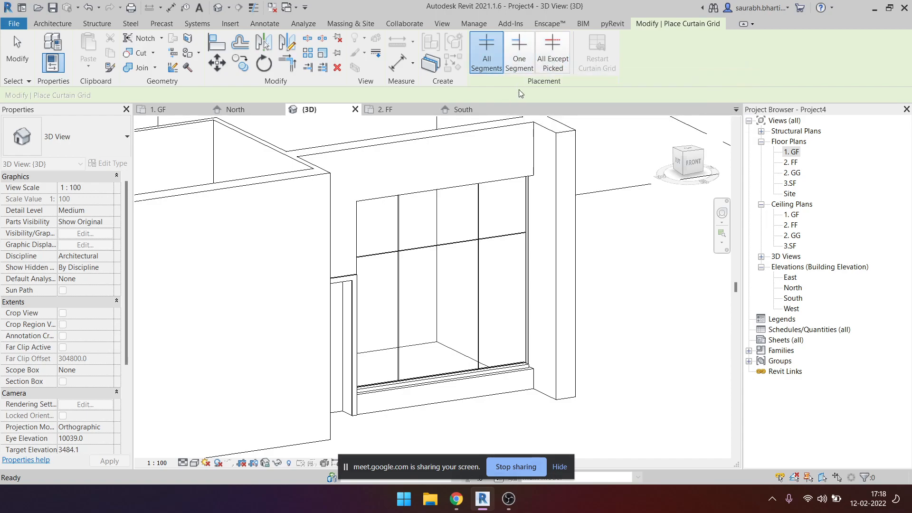
click(520, 54)
shift+middle_drag(377, 226, 433, 218)
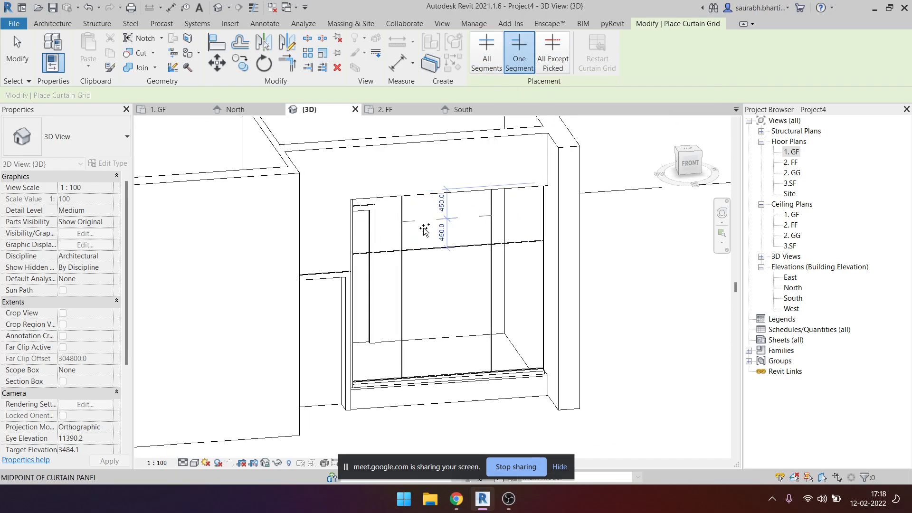
scroll(396, 235, up, 2)
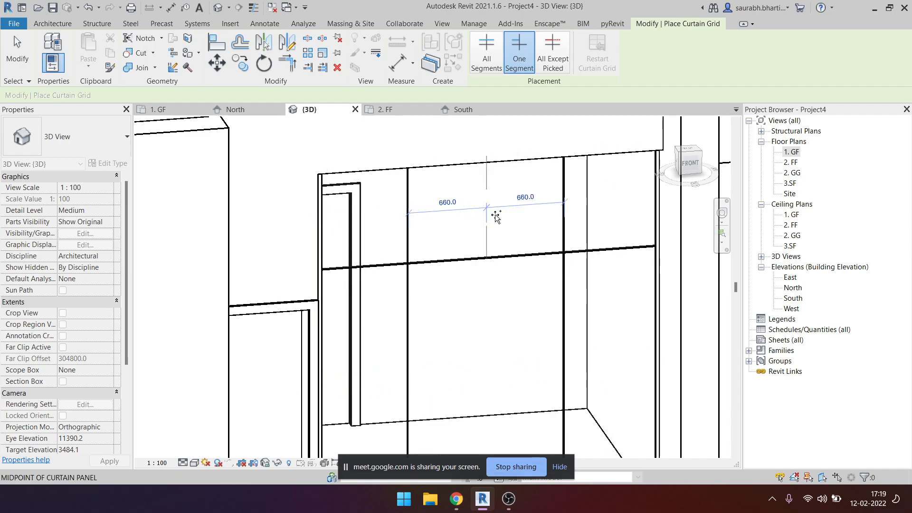
shift+middle_drag(482, 213, 504, 195)
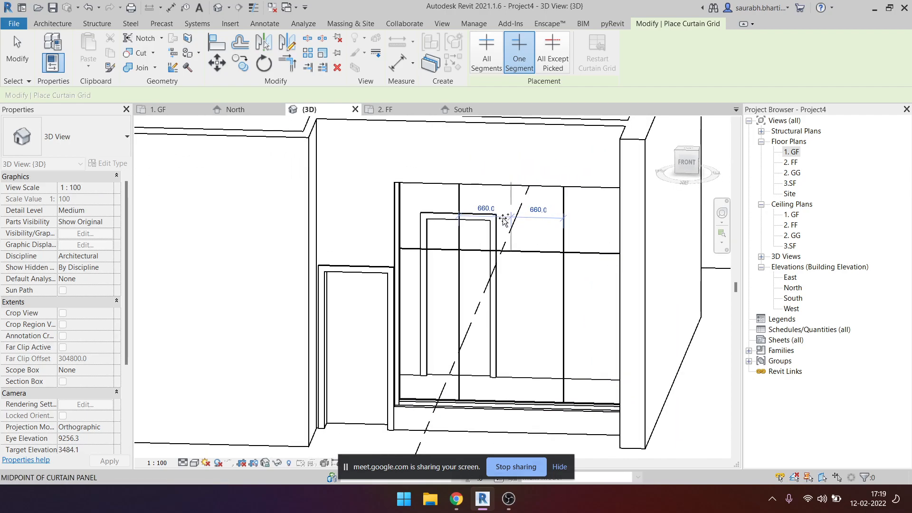
click(534, 218)
shift+middle_drag(535, 221, 500, 241)
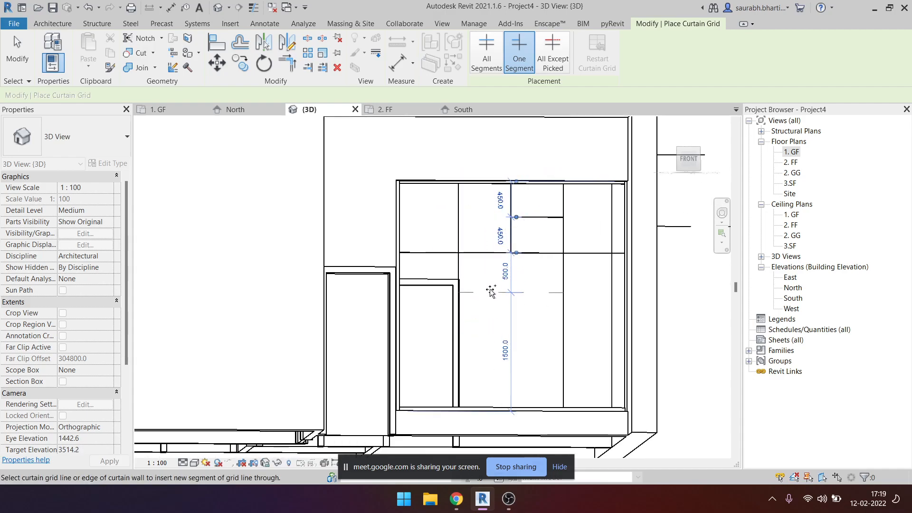
Add a One Segment horizontal grid line across the curtain wall's lower middle panel, one third of the way down its height.
click(489, 299)
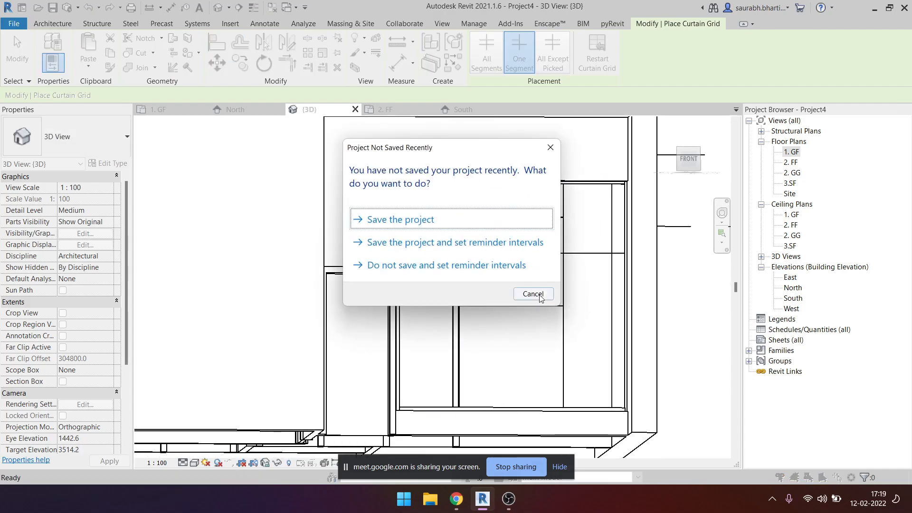
key(Escape)
key(Escape)
shift+middle_drag(509, 316, 562, 194)
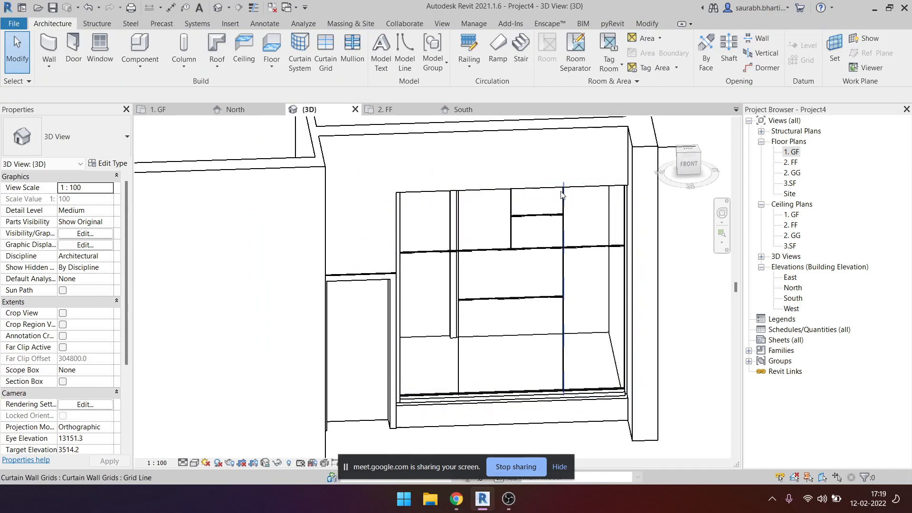
Add a horizontal grid line with All Except Picked, about 667 mm above the curtain wall's lower edge, leaving out the right-hand panel's segment.
click(325, 71)
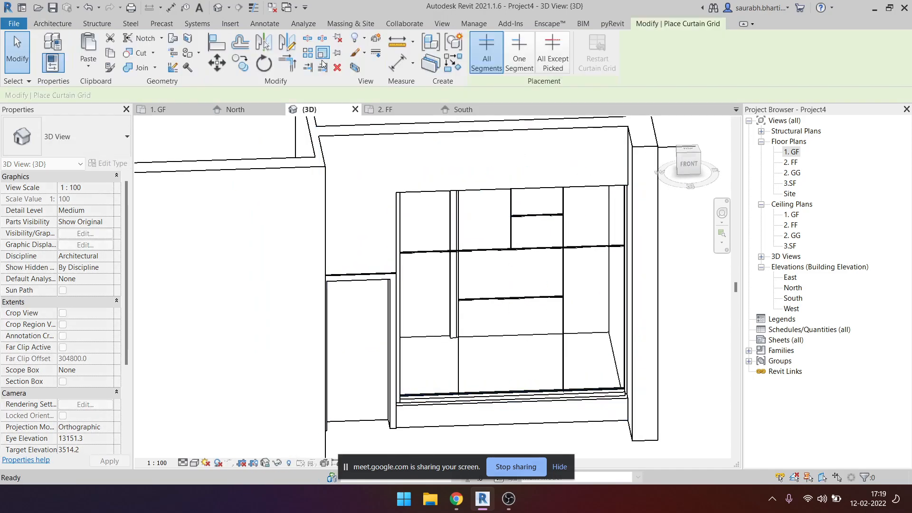
click(556, 59)
shift+middle_drag(541, 321, 551, 338)
click(546, 336)
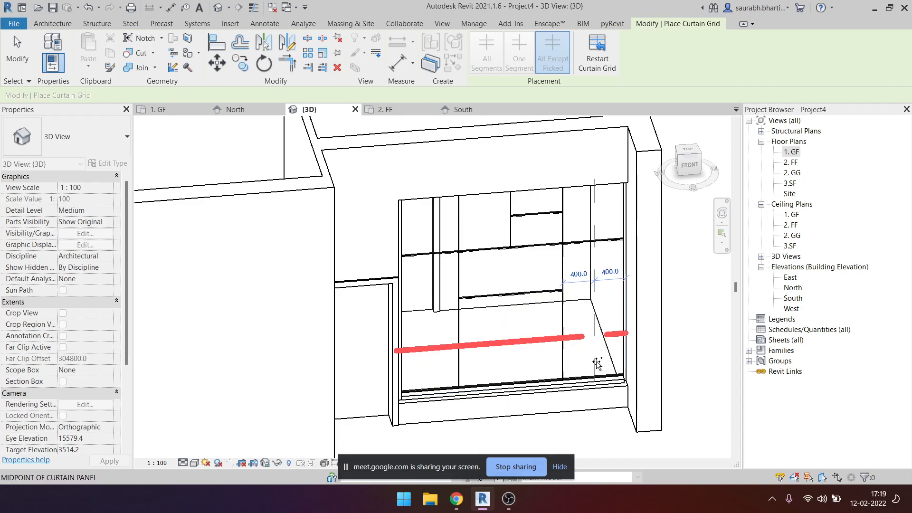
key(Escape)
key(Escape)
shift+middle_drag(534, 267, 515, 370)
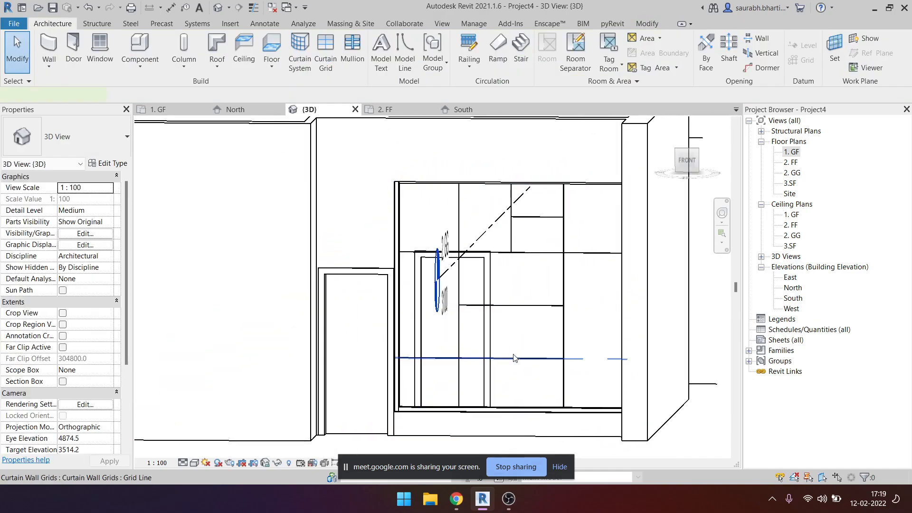
click(513, 358)
shift+middle_drag(489, 326, 531, 344)
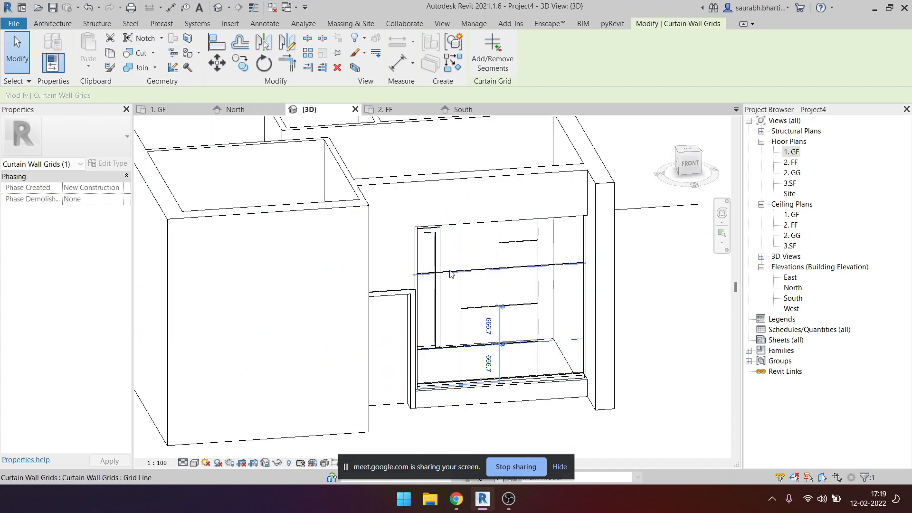
Start placing mullions with the Rectangular Mullion 30mm Square type and open that type's material for editing.
click(67, 25)
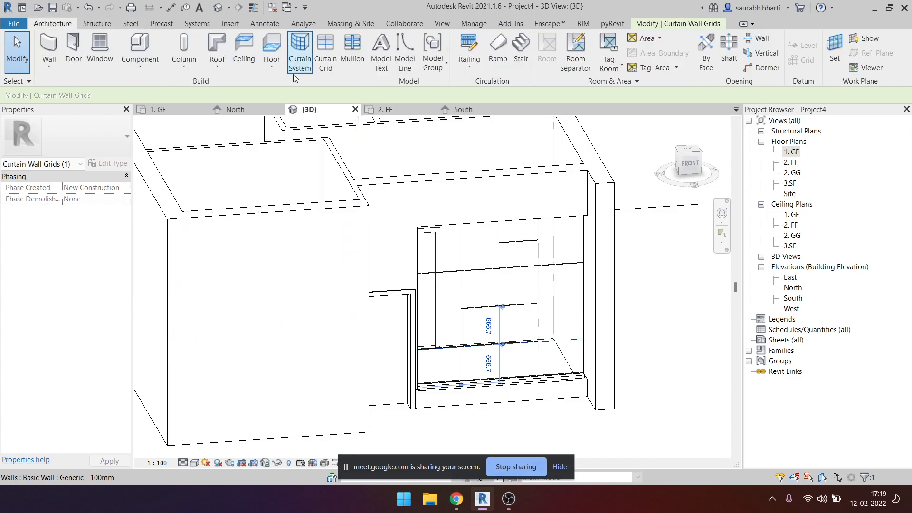
click(351, 49)
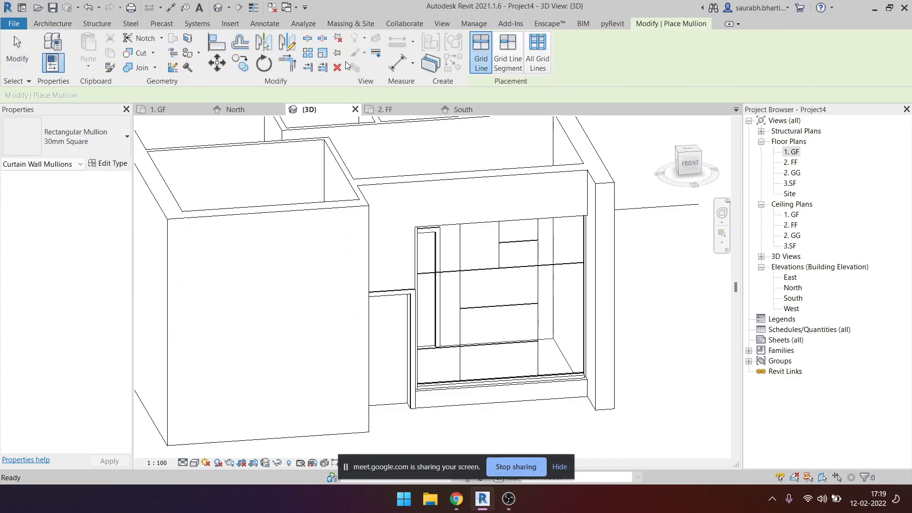
scroll(482, 273, up, 4)
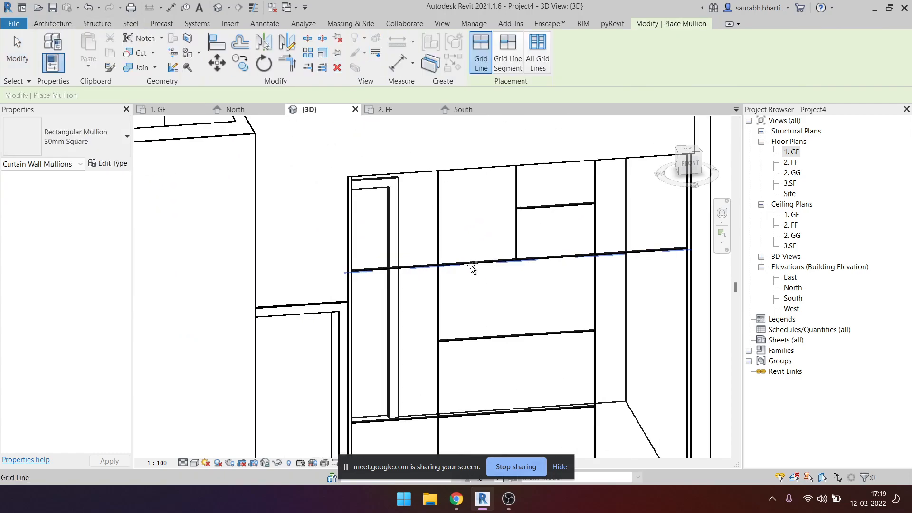
click(92, 142)
click(66, 295)
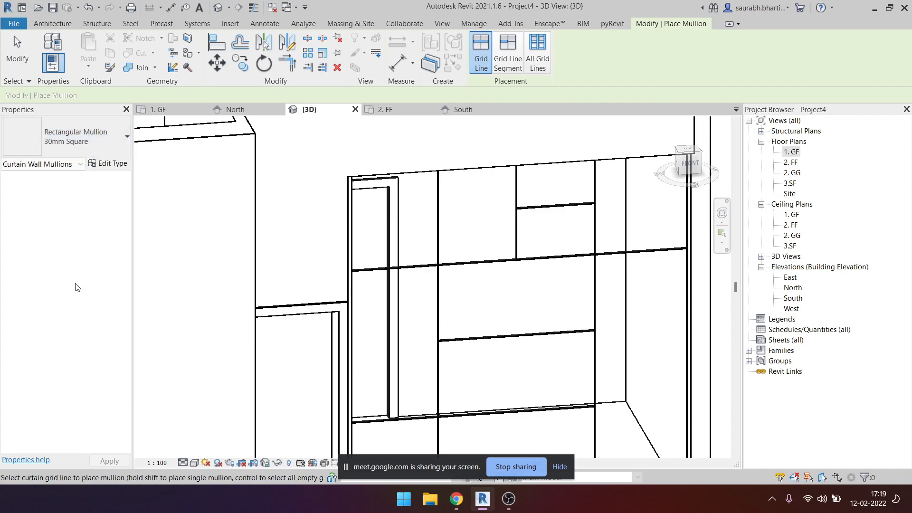
click(110, 166)
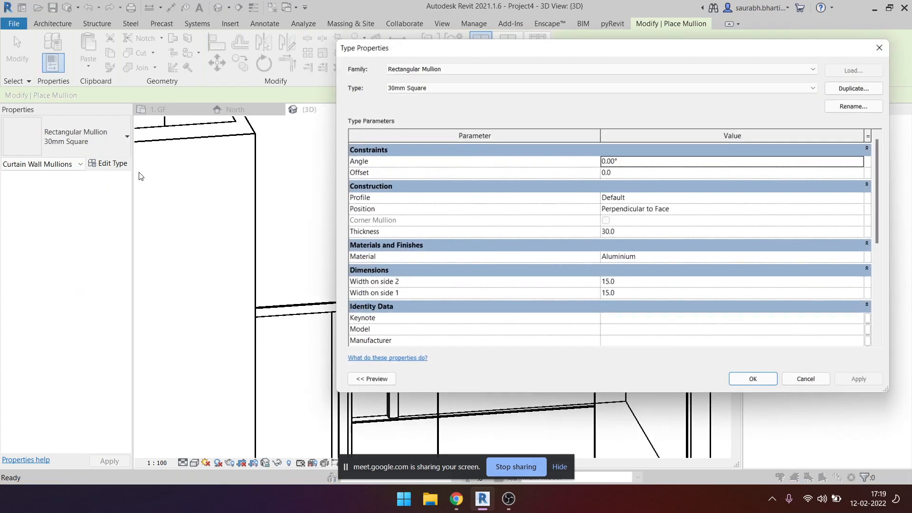
click(863, 259)
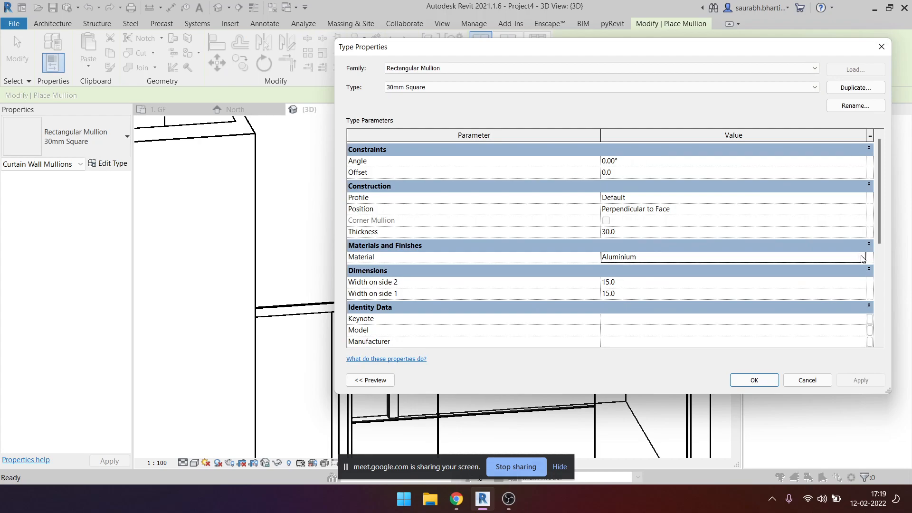
click(862, 258)
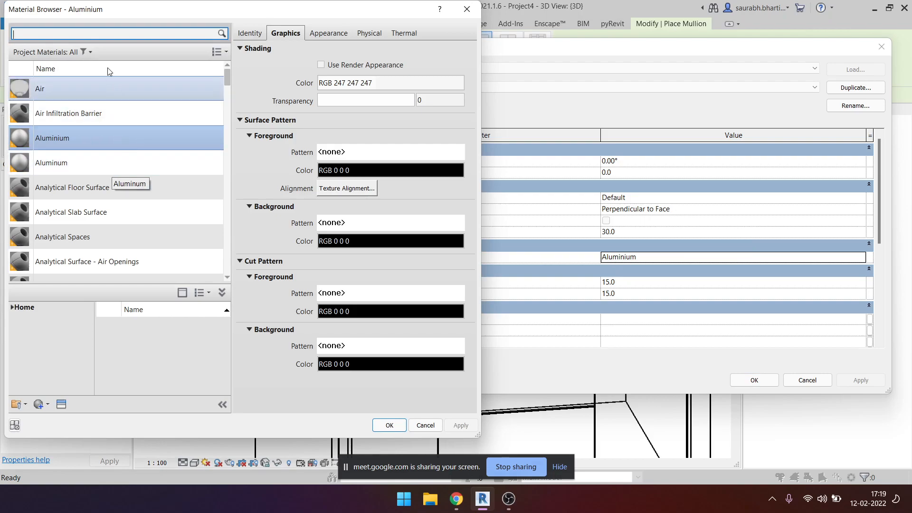
Search the materials for "ANODIS" and "ANOD", look through the library matches and clear the search.
click(109, 35)
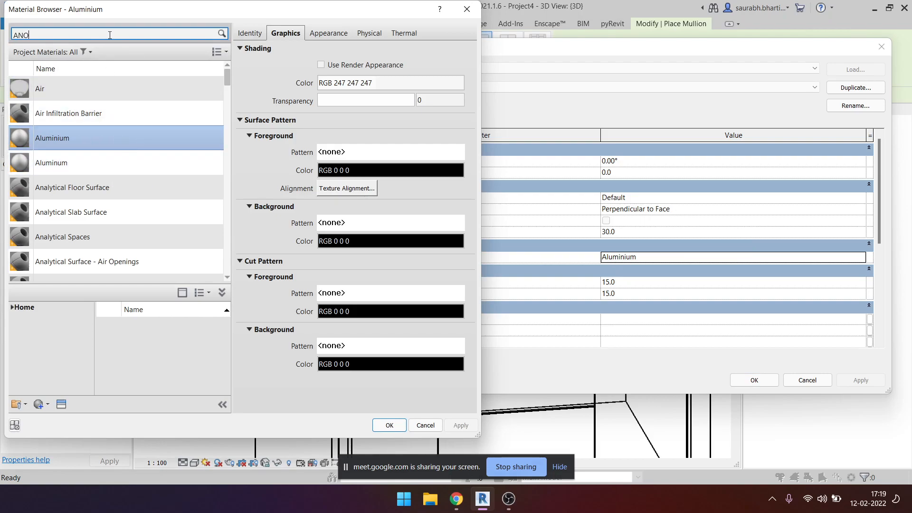
text(ANODIS)
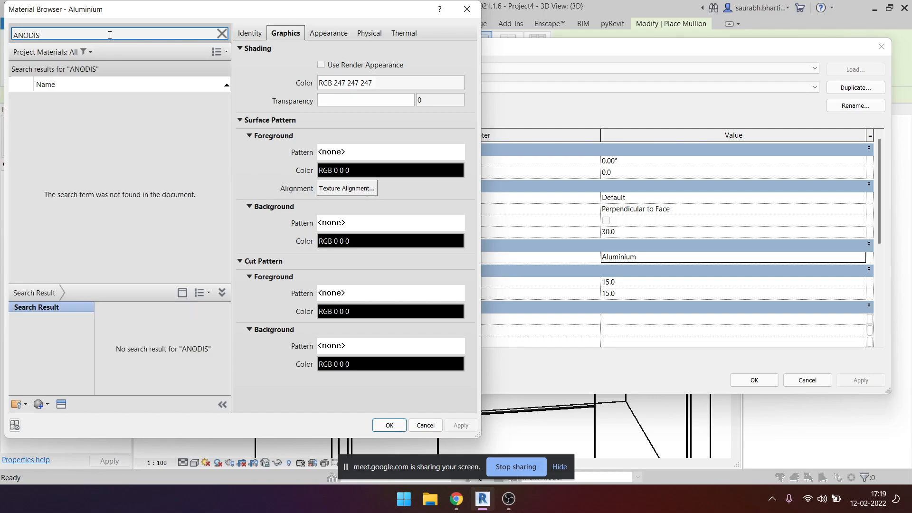
key(BackSpace)
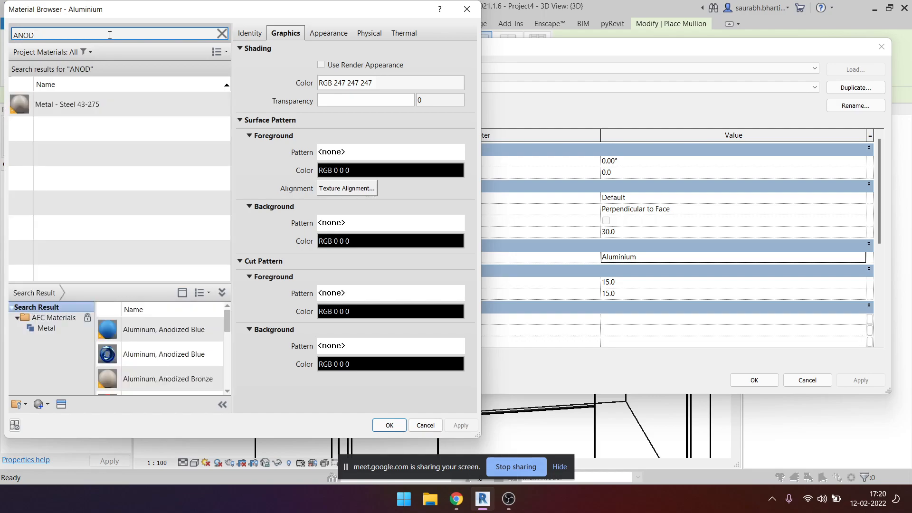
scroll(151, 335, down, 5)
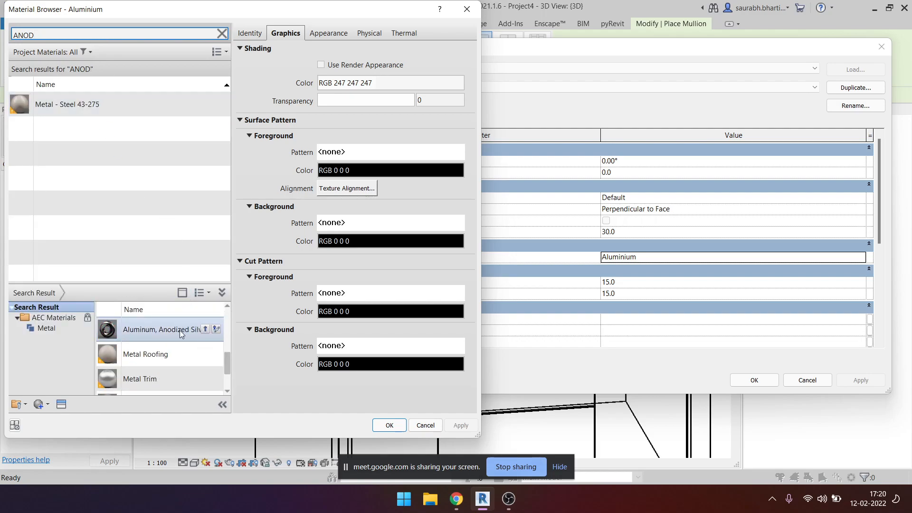
double_click(12, 30)
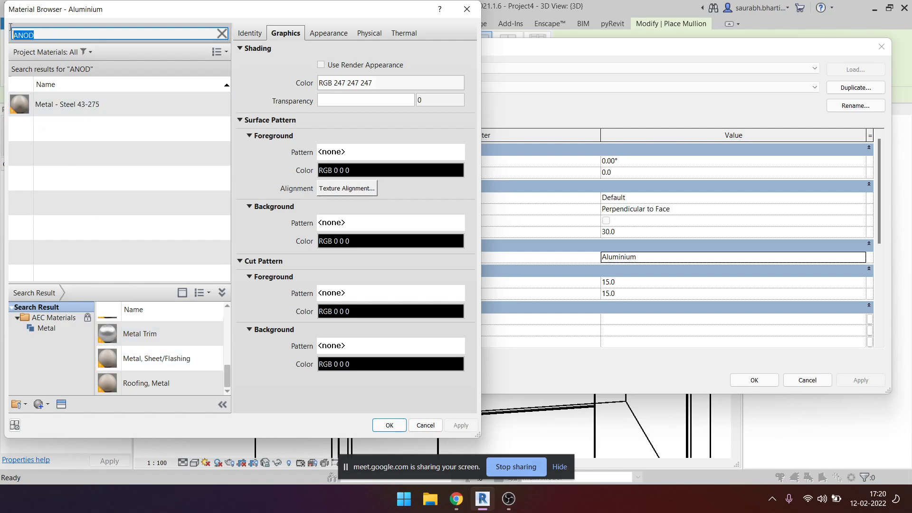
key(BackSpace)
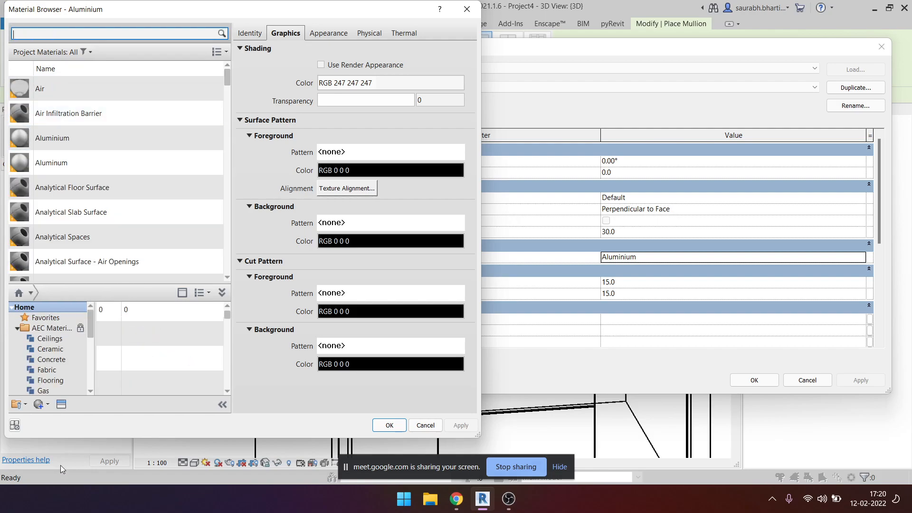
Create a new material and rename it "1. Anodised black".
click(48, 407)
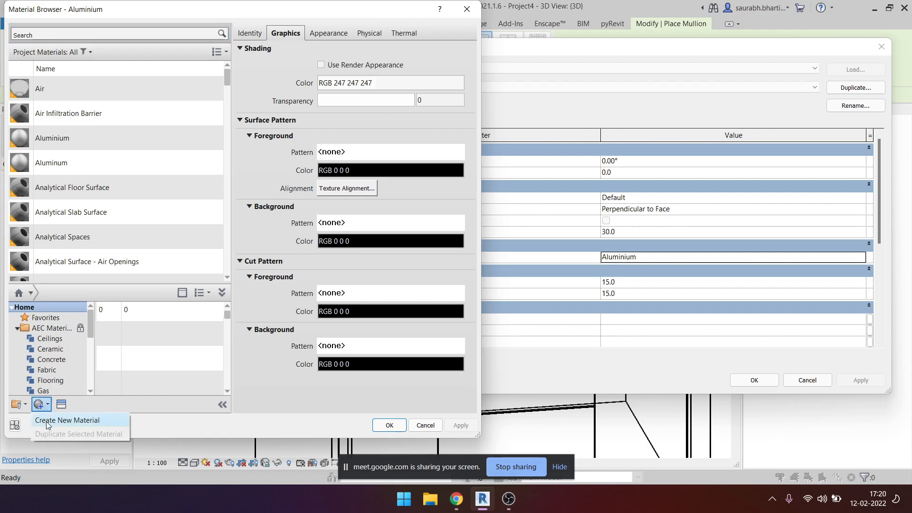
click(52, 420)
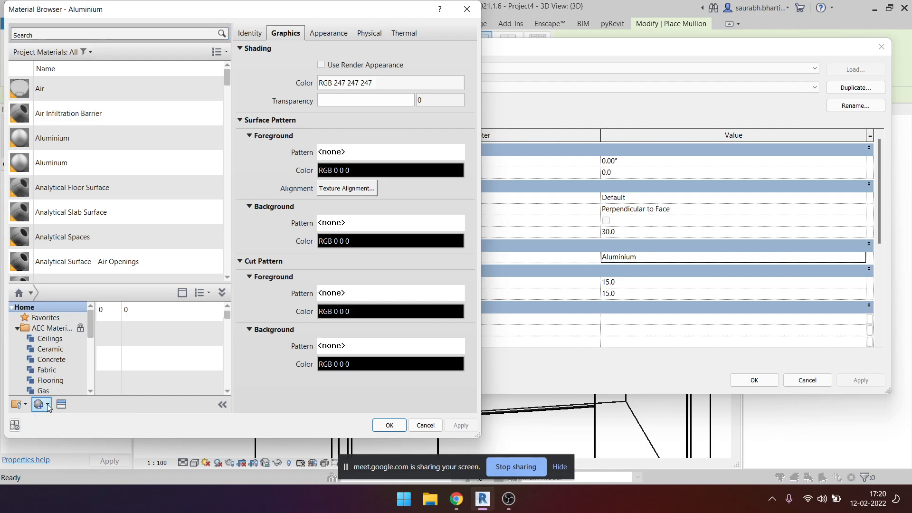
click(48, 407)
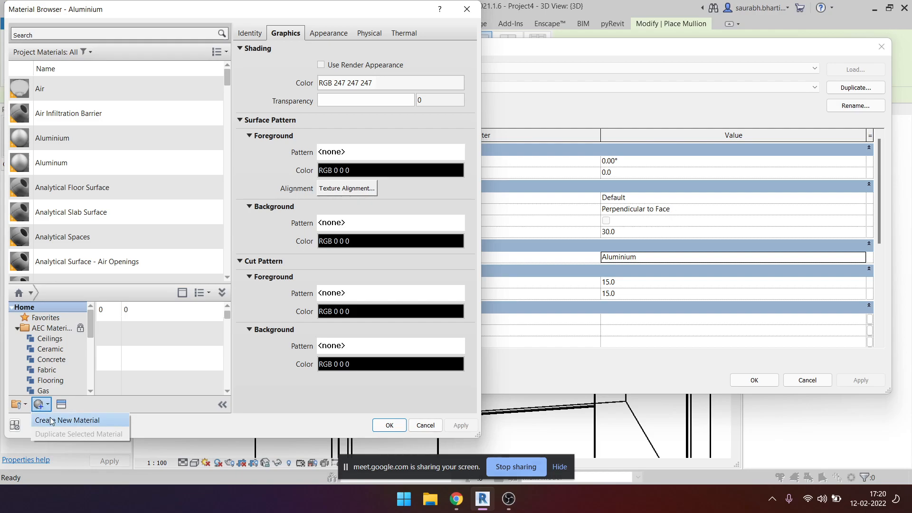
click(51, 421)
right_click(154, 172)
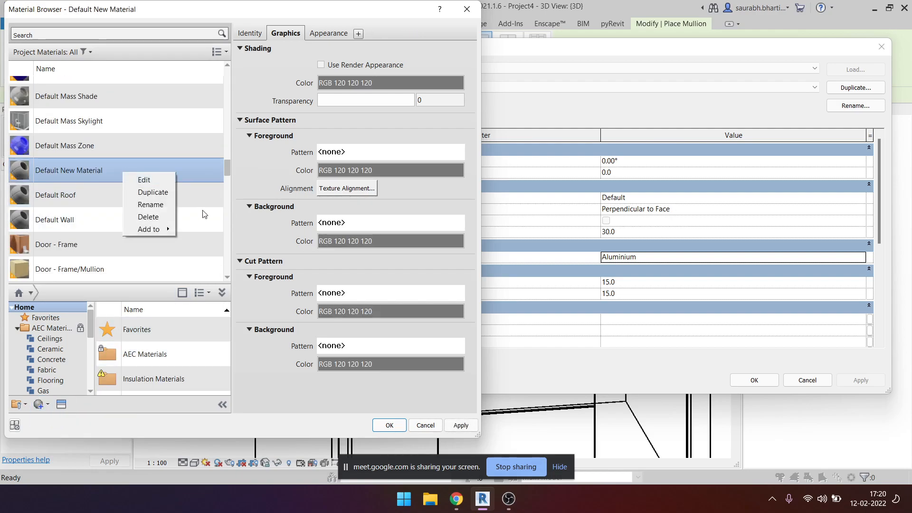
click(171, 205)
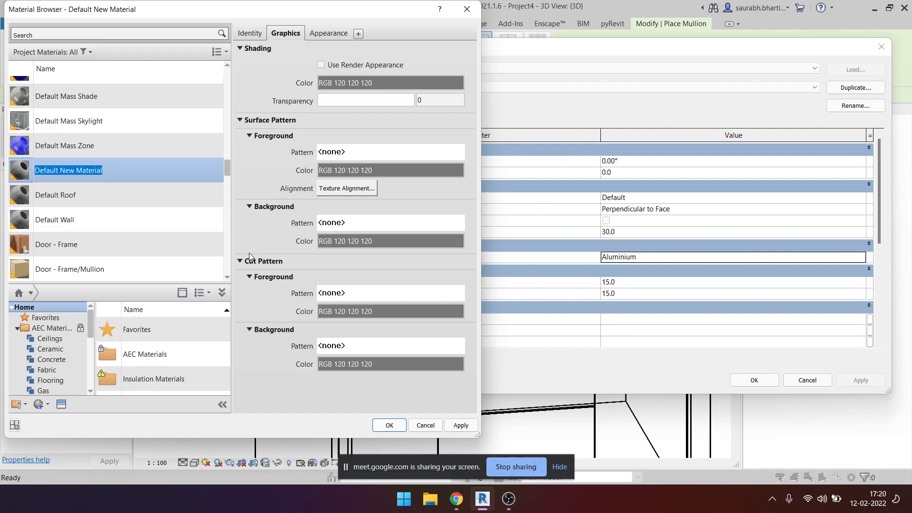
text(1. Anodised black)
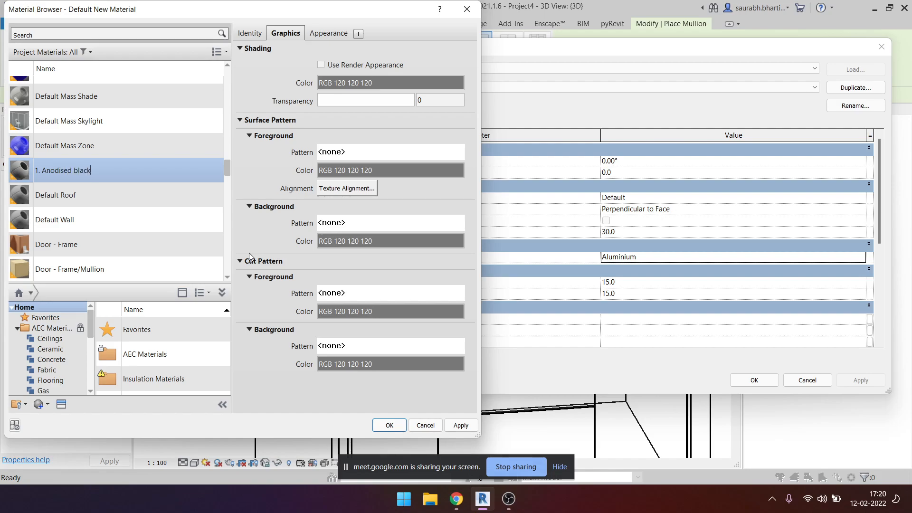
click(191, 267)
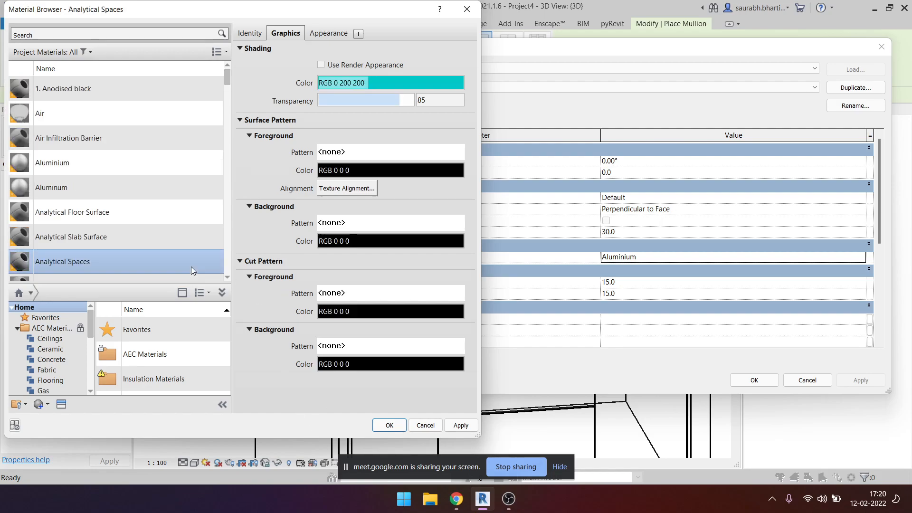
Enable Use Render Appearance in the shading of the "1. Anodised black" material.
click(76, 109)
click(83, 90)
scroll(113, 197, down, 10)
scroll(113, 197, up, 10)
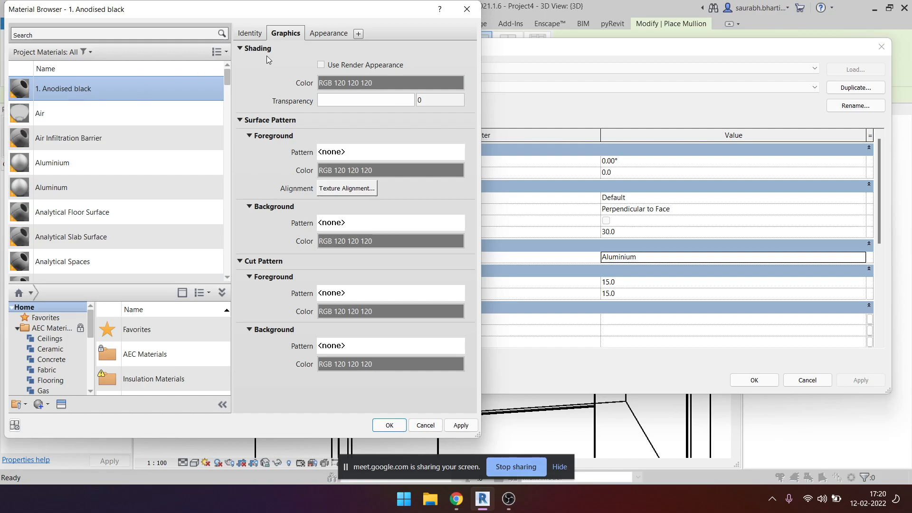
click(332, 66)
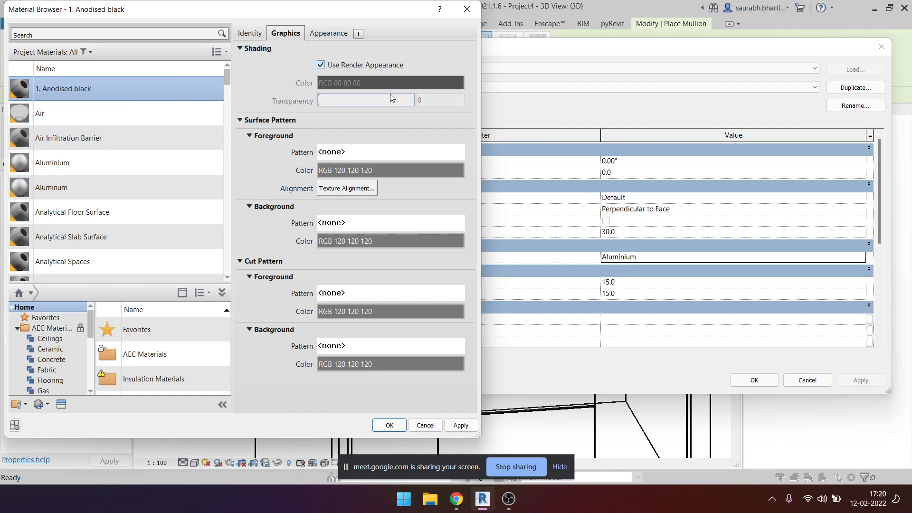
Set the generic appearance color of the "1. Anodised black" material to RGB 128 0 64.
click(332, 34)
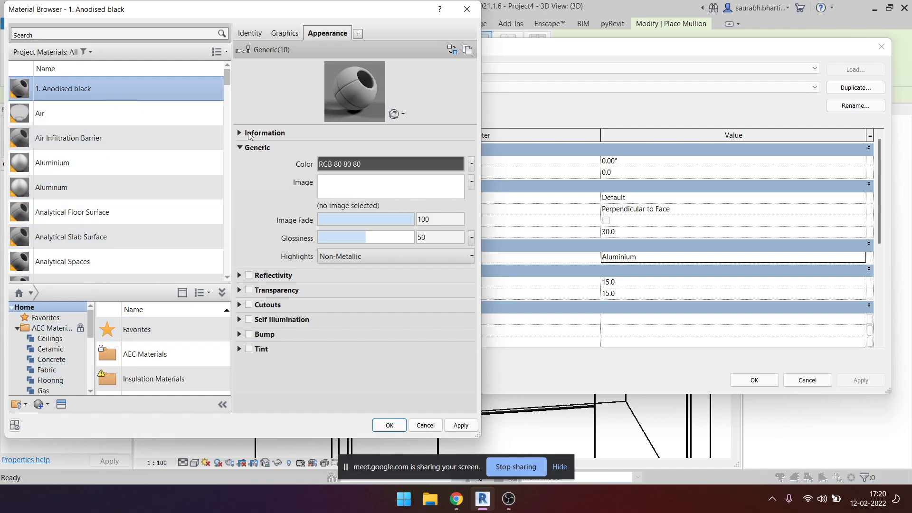
click(338, 164)
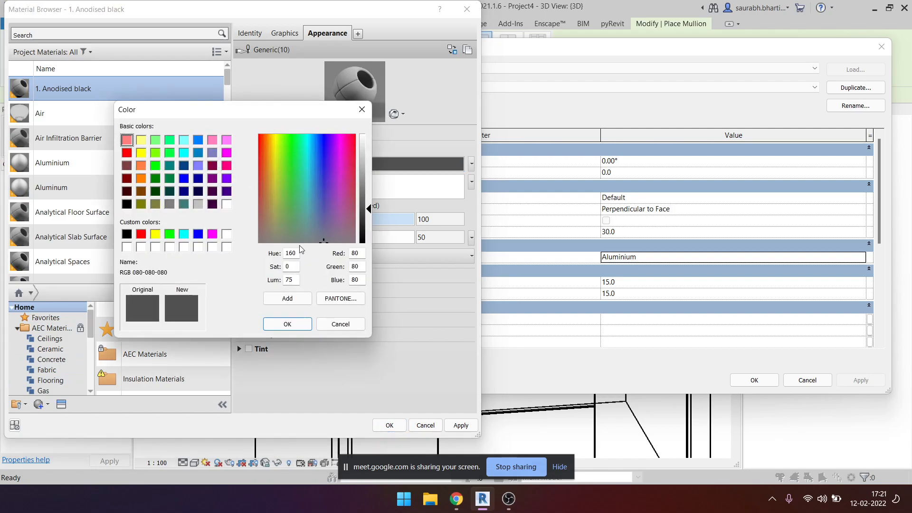
click(199, 179)
click(213, 165)
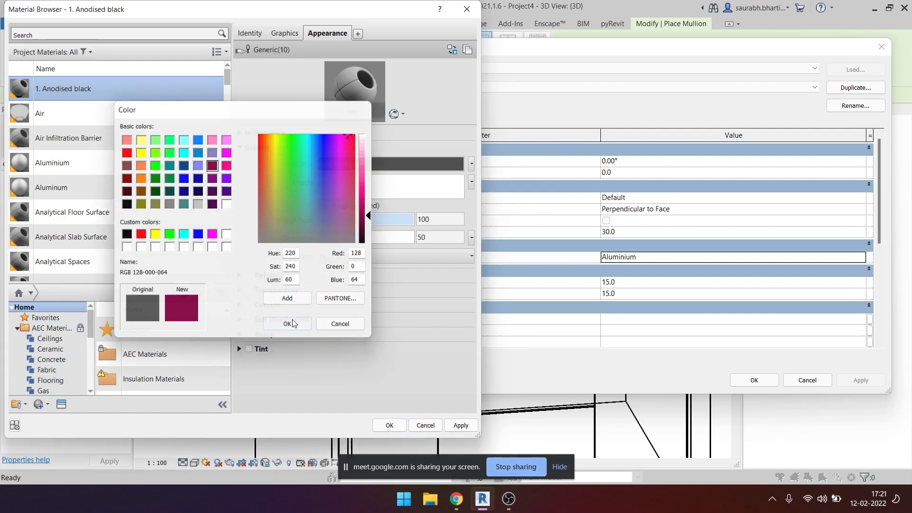
click(288, 324)
click(386, 163)
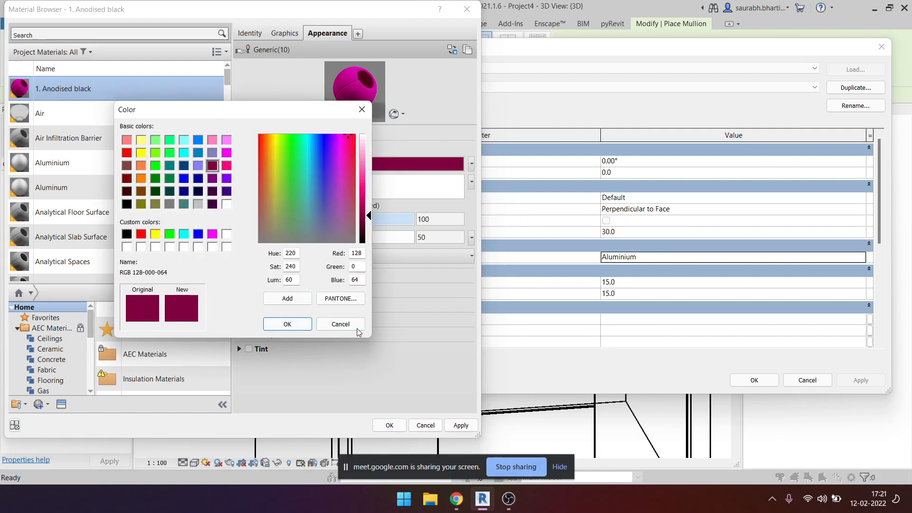
click(340, 325)
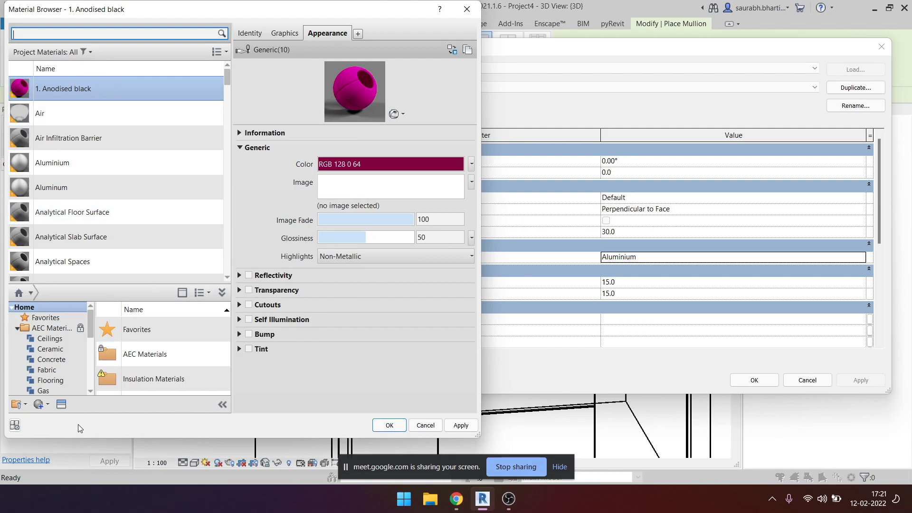
Replace the appearance asset of the "1. Anodised black" material with "Anodized - Black" from the Appearance Library's Metal category.
scroll(89, 162, down, 1)
scroll(88, 158, up, 1)
click(64, 88)
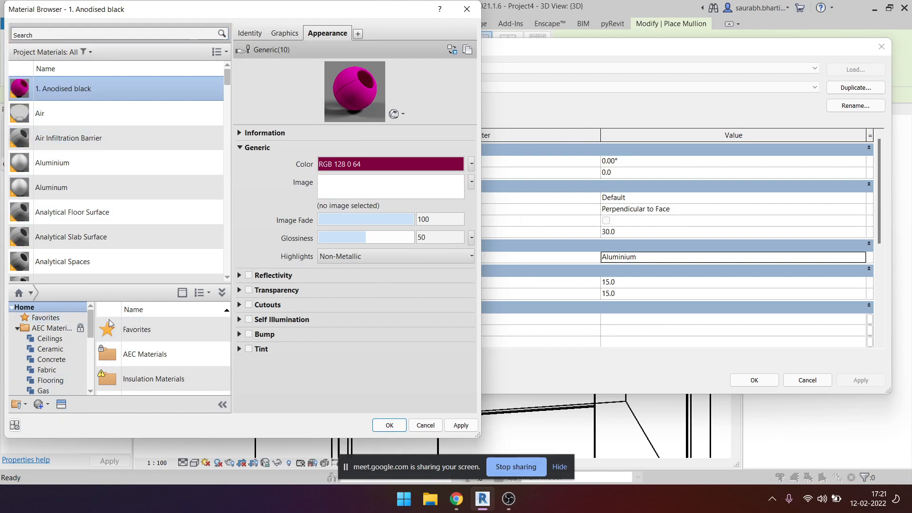
click(61, 404)
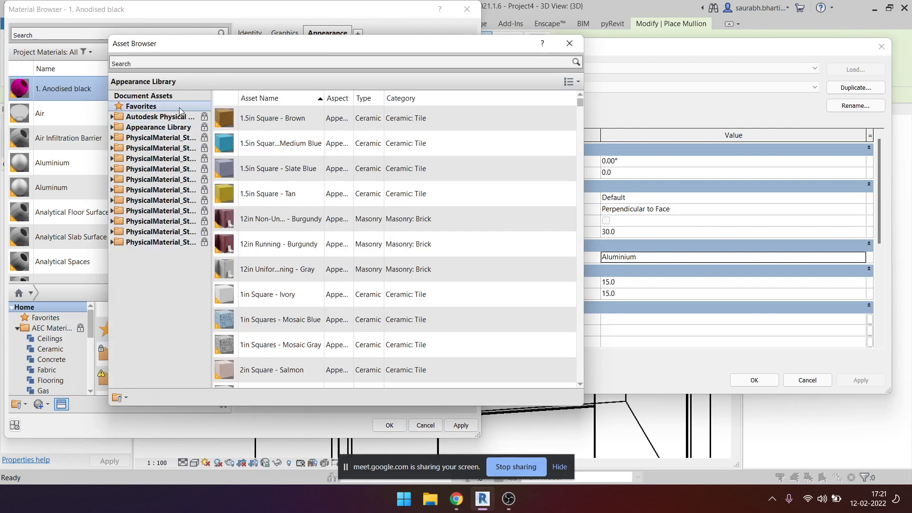
click(112, 127)
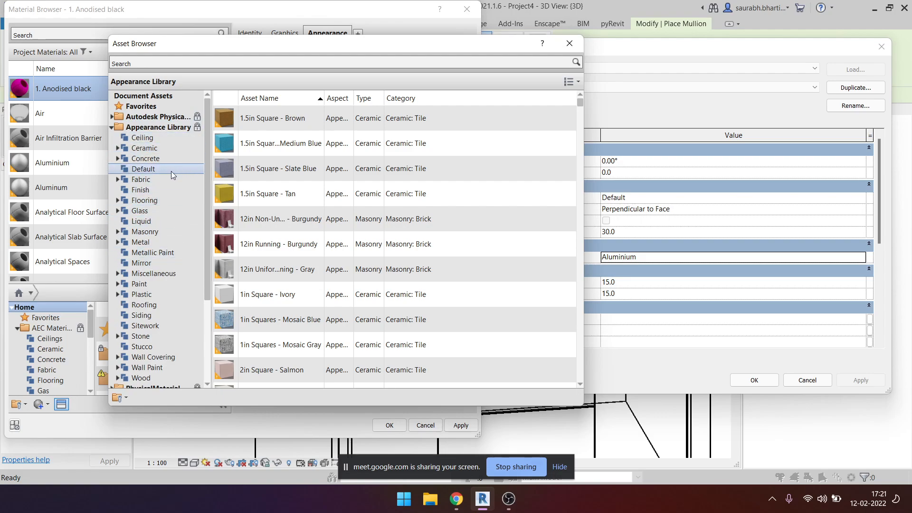
click(164, 240)
scroll(314, 180, down, 8)
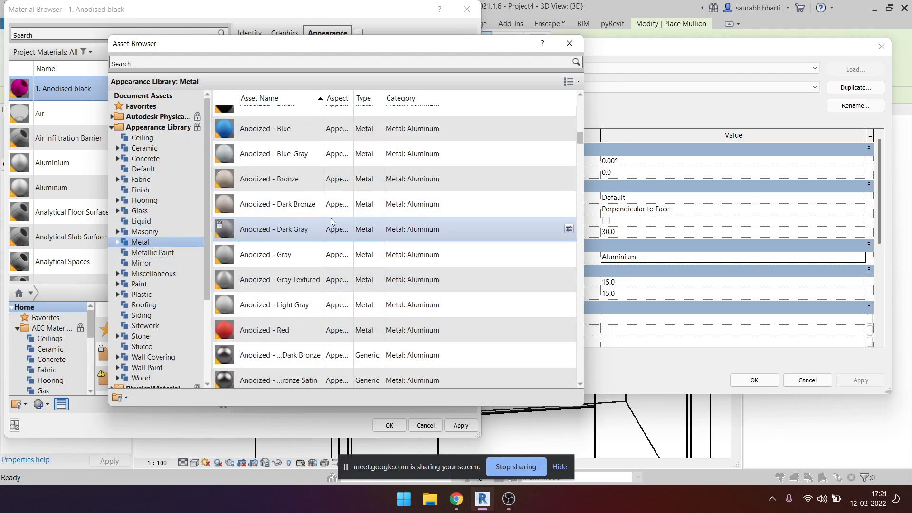
scroll(266, 266, up, 3)
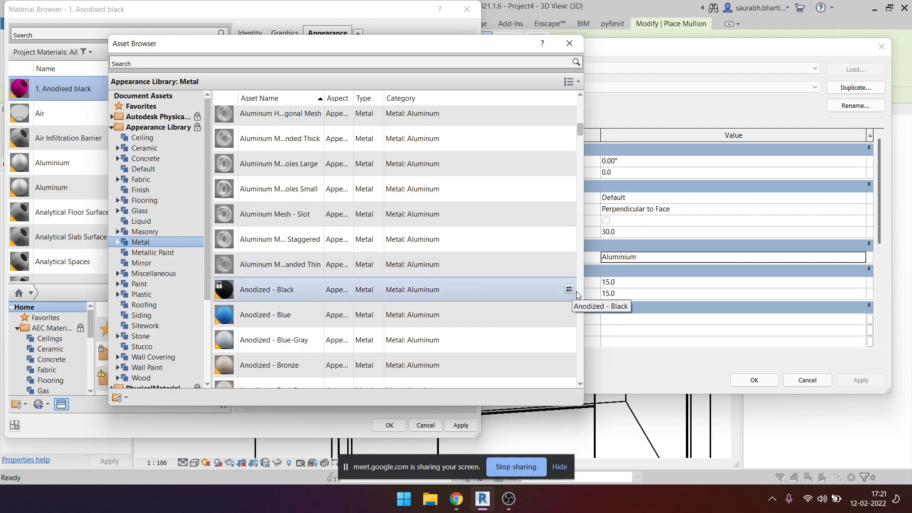
click(569, 292)
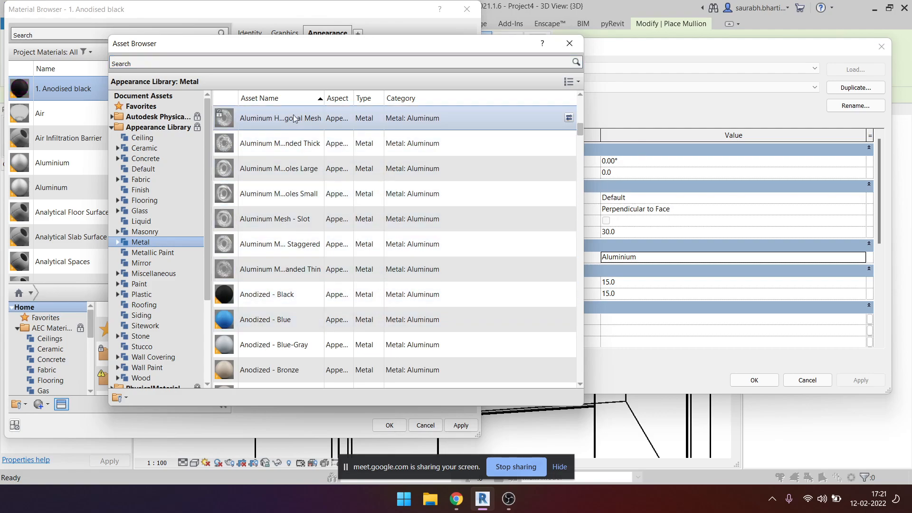
click(570, 43)
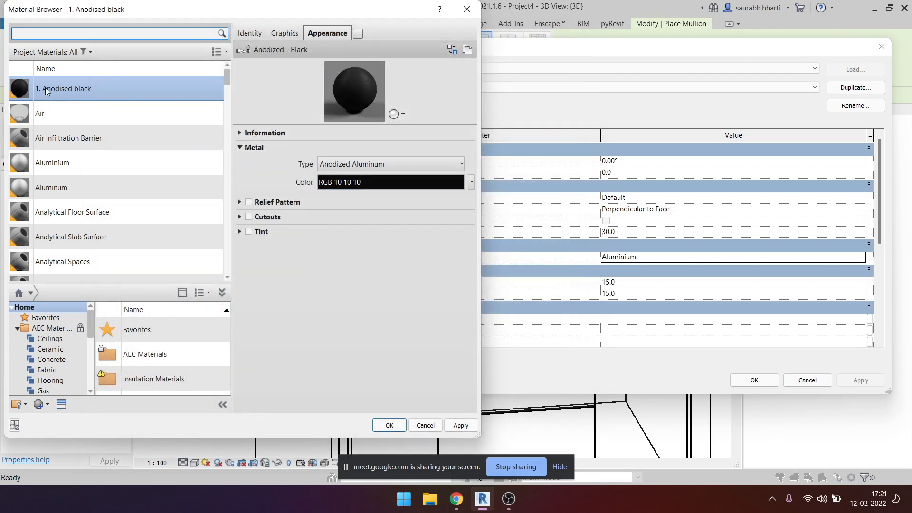
Try the Aluminum, Chrome and Copper metal types on the "1. Anodised black" appearance and return it to Anodized Aluminum.
click(376, 165)
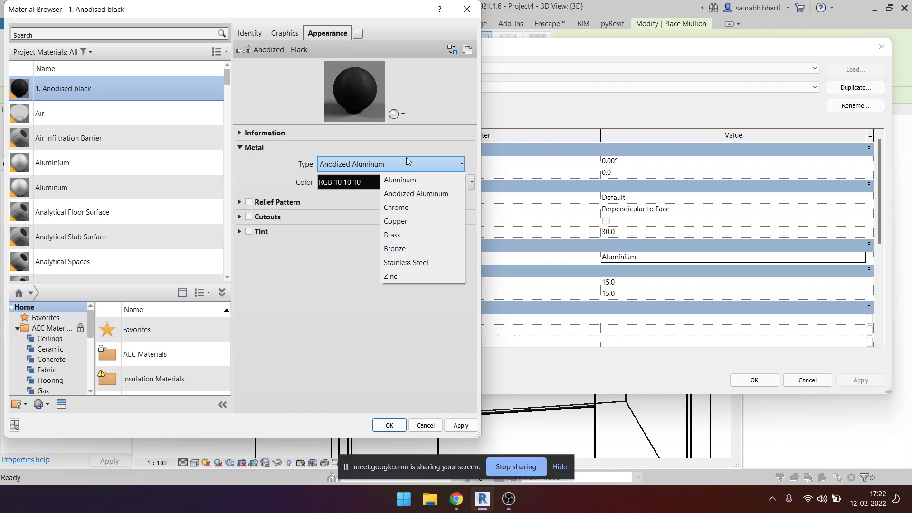
click(300, 170)
click(380, 164)
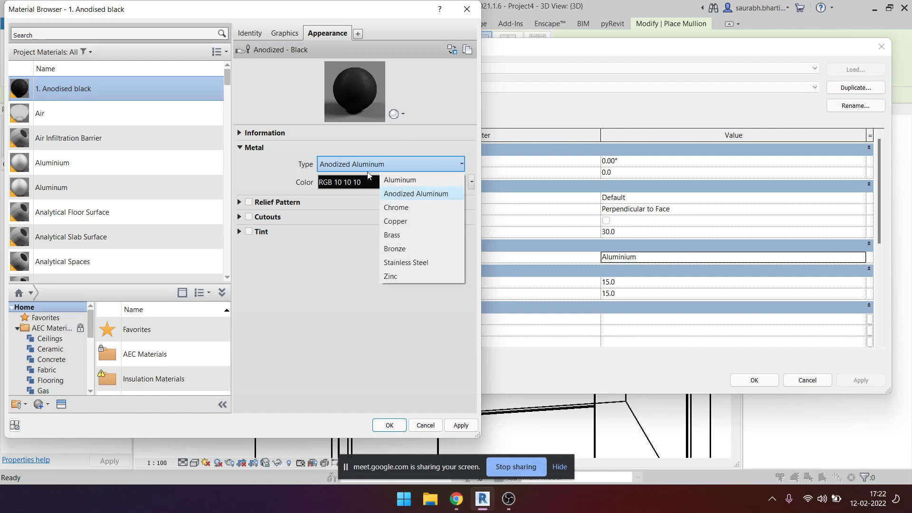
click(400, 180)
click(399, 166)
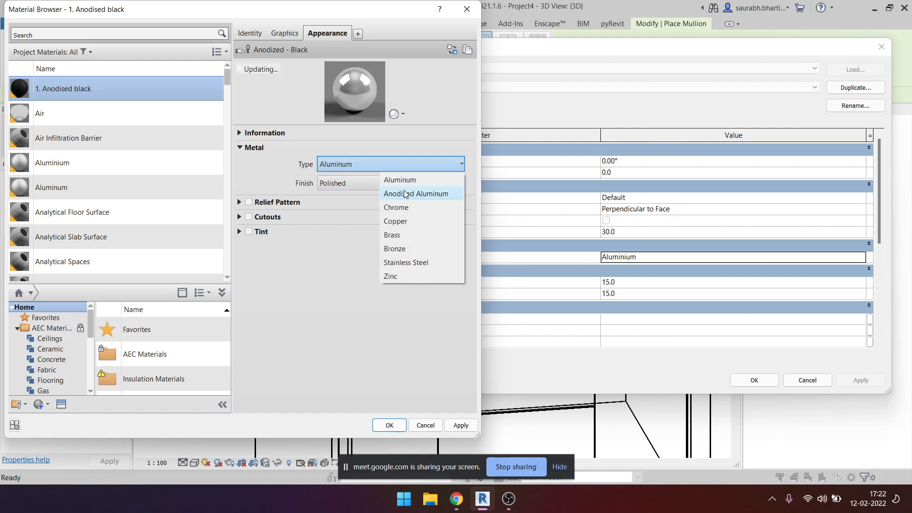
click(405, 194)
click(407, 165)
click(411, 206)
click(411, 165)
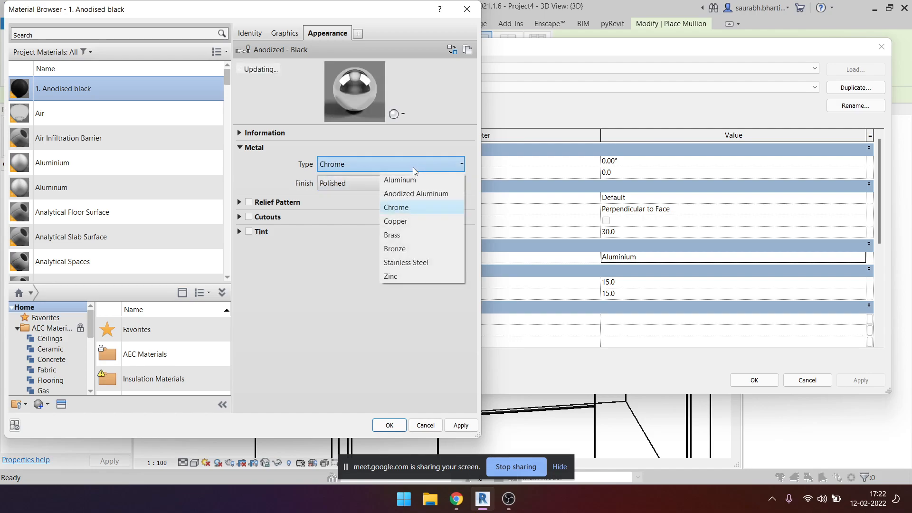
click(419, 221)
click(418, 165)
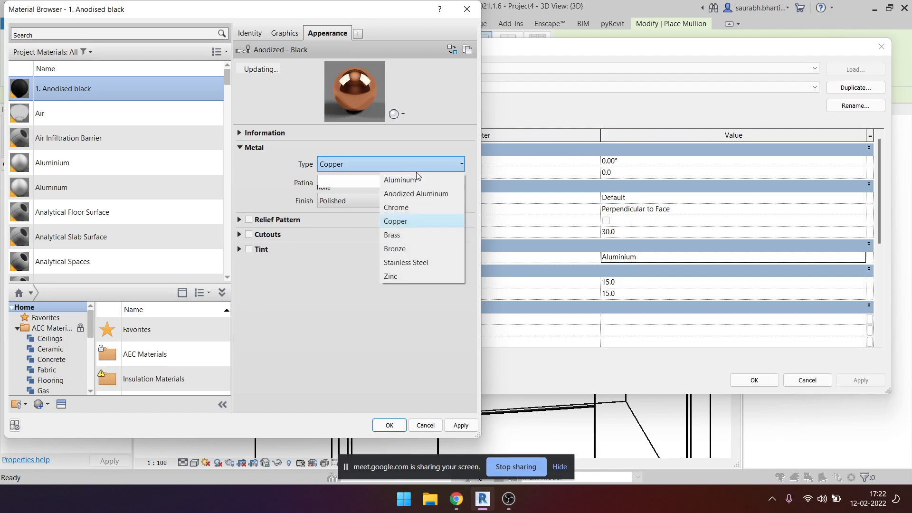
click(428, 194)
Assign the "1. Anodised black" material to the 30mm Square rectangular mullion type and accept the type properties.
click(390, 424)
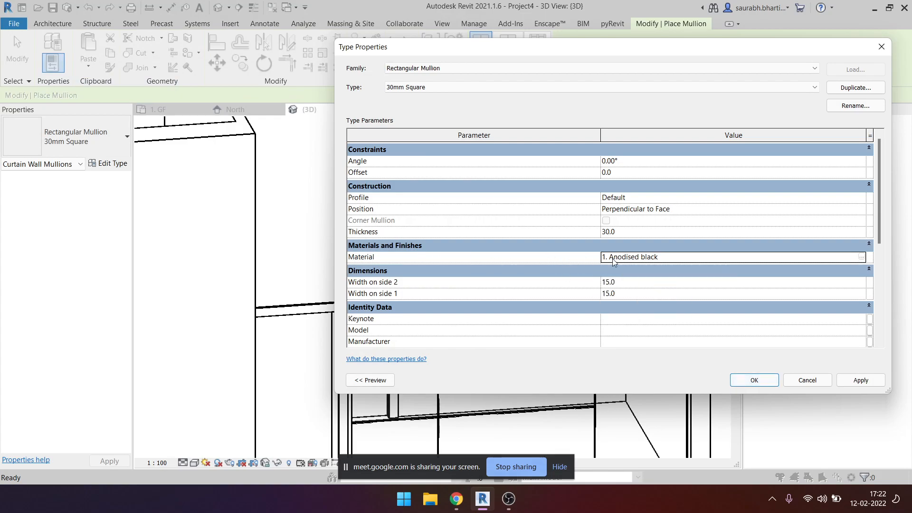
click(691, 260)
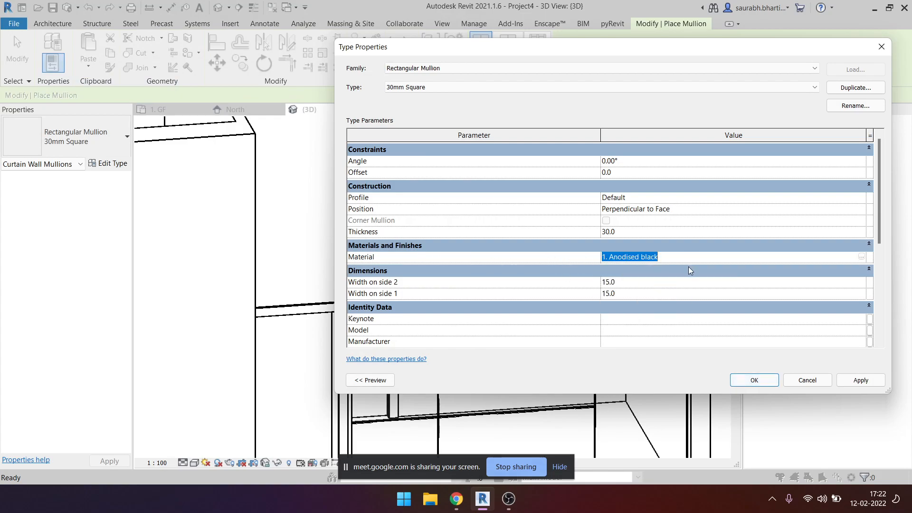
click(754, 380)
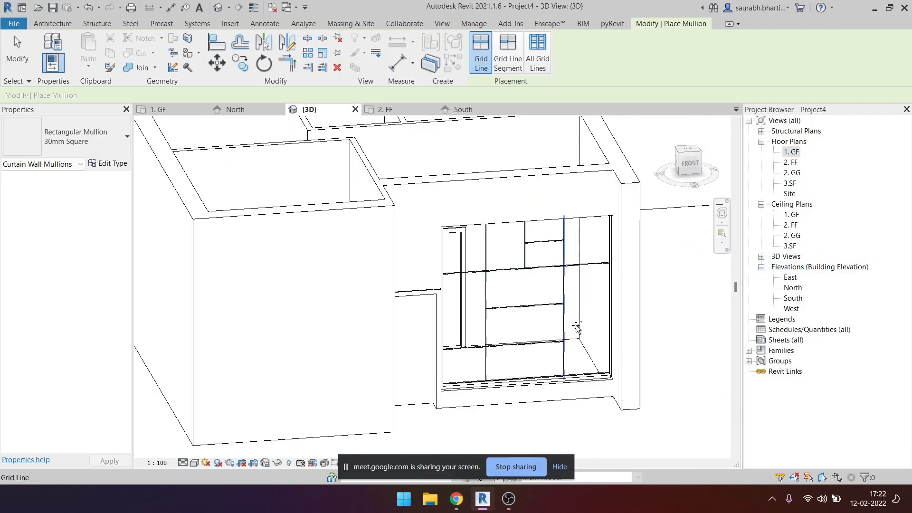
End mullion placement and switch the 3D view to the Realistic visual style.
key(Escape)
click(196, 464)
click(216, 450)
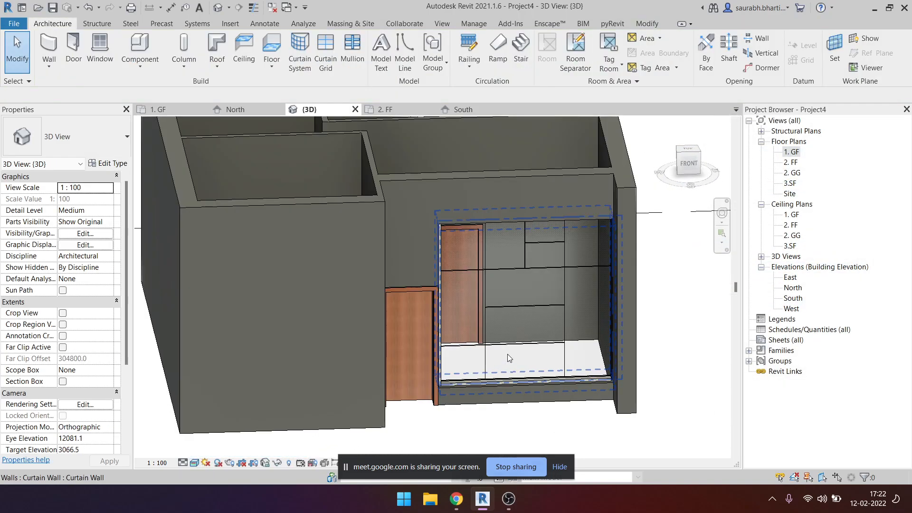
Examine the 30mm Square mullions and the grid lines of the living room curtain wall up close.
scroll(508, 357, up, 8)
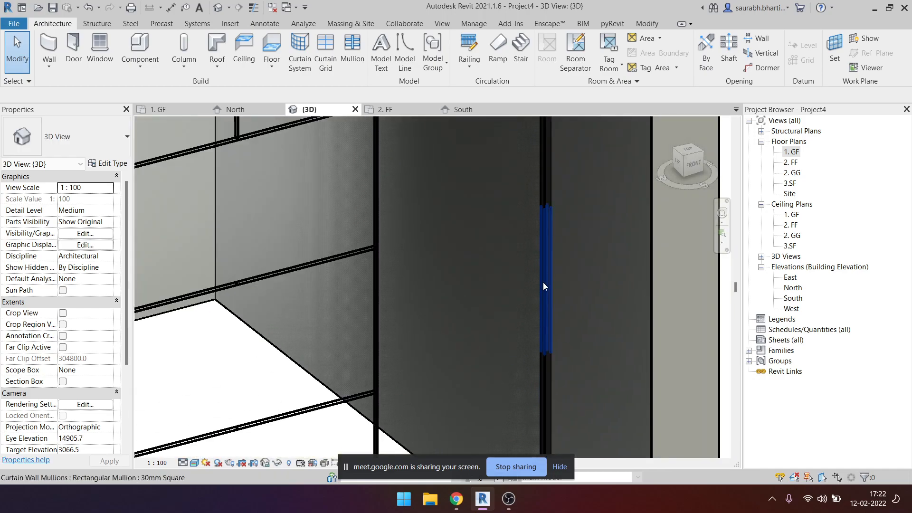
click(543, 288)
scroll(556, 415, up, 2)
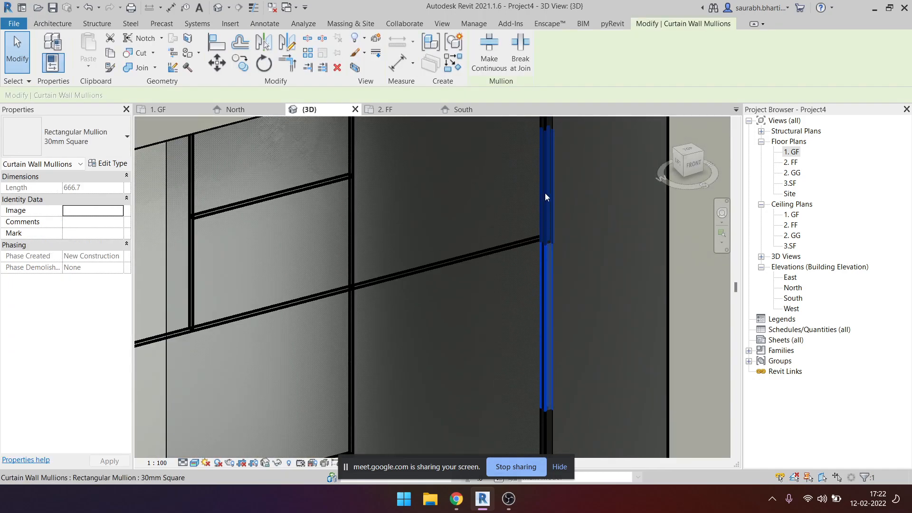
scroll(545, 196, down, 5)
shift+middle_drag(546, 228, 493, 271)
scroll(492, 271, up, 3)
click(403, 226)
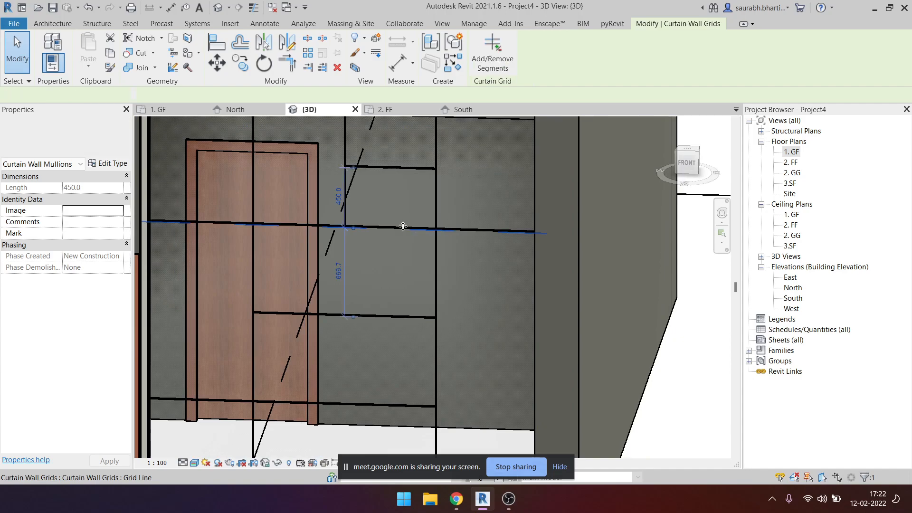
scroll(403, 226, up, 4)
scroll(392, 236, down, 2)
shift+middle_drag(415, 266, 391, 288)
key(Escape)
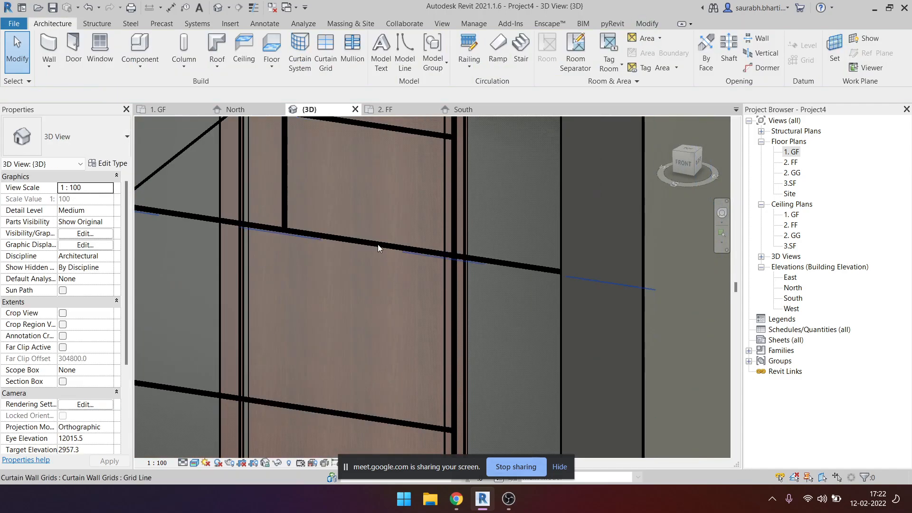
click(378, 245)
scroll(378, 244, down, 4)
scroll(333, 352, up, 4)
key(Escape)
Inspect the 50 x 150mm border mullions along the sill and side of the curtain wall, selecting a sill piece.
click(306, 357)
scroll(301, 366, down, 3)
shift+middle_drag(301, 366, 346, 398)
scroll(354, 371, up, 3)
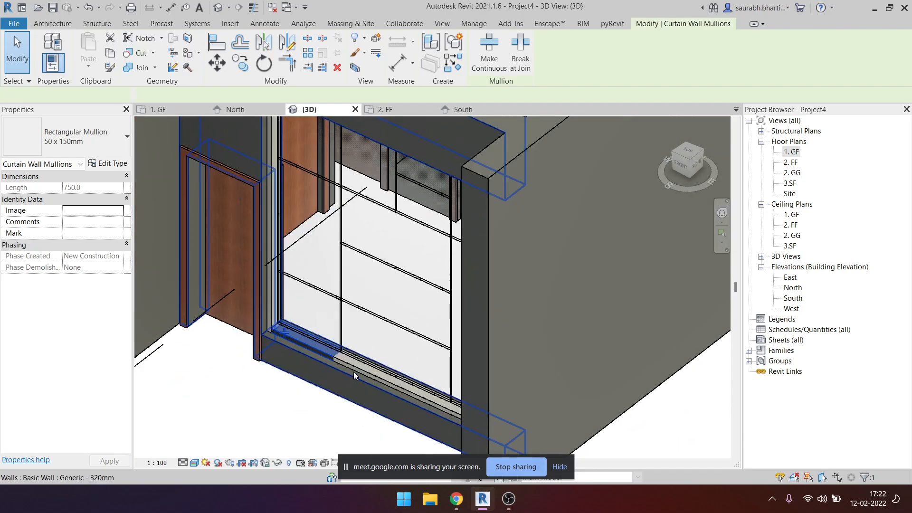
click(354, 371)
scroll(355, 368, up, 4)
click(355, 363)
scroll(355, 363, down, 3)
scroll(265, 332, down, 3)
click(253, 285)
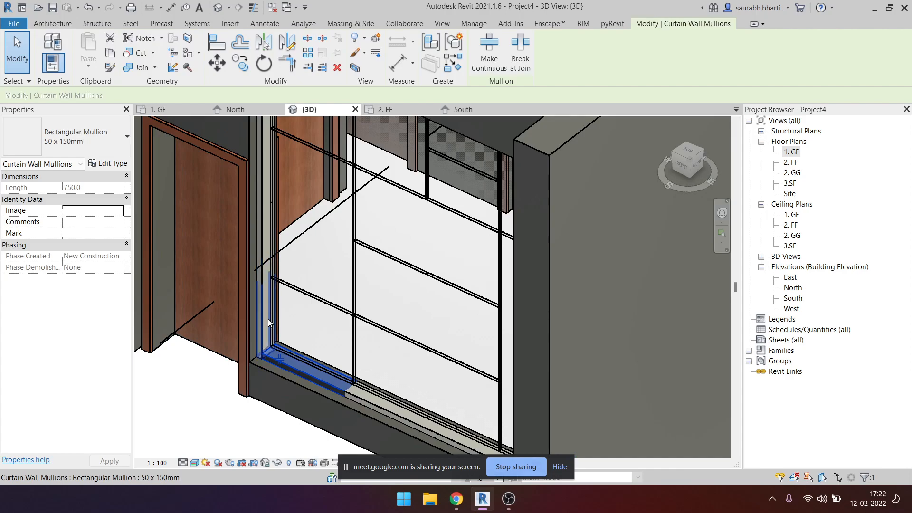
scroll(268, 313, down, 4)
shift+middle_drag(268, 314, 31, 150)
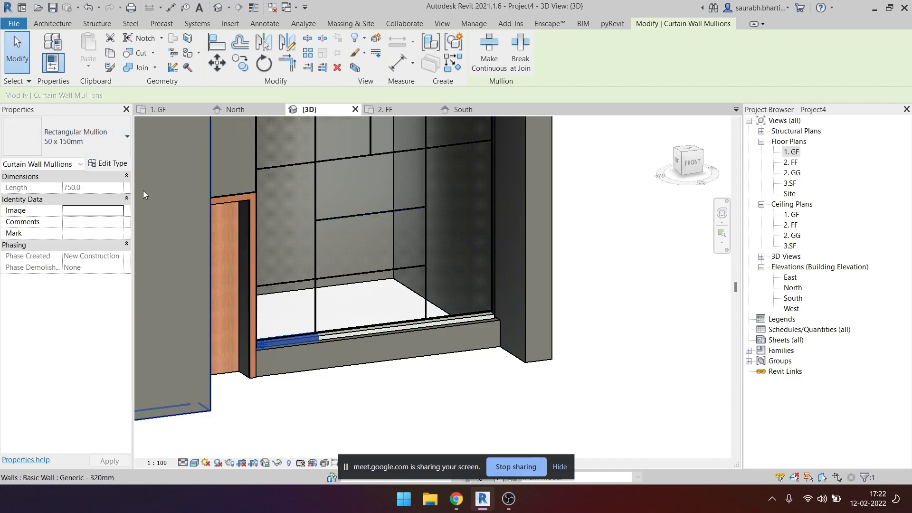
Review the type properties of the selected 50 x 150mm mullion, including its material, and close them without changes.
click(103, 163)
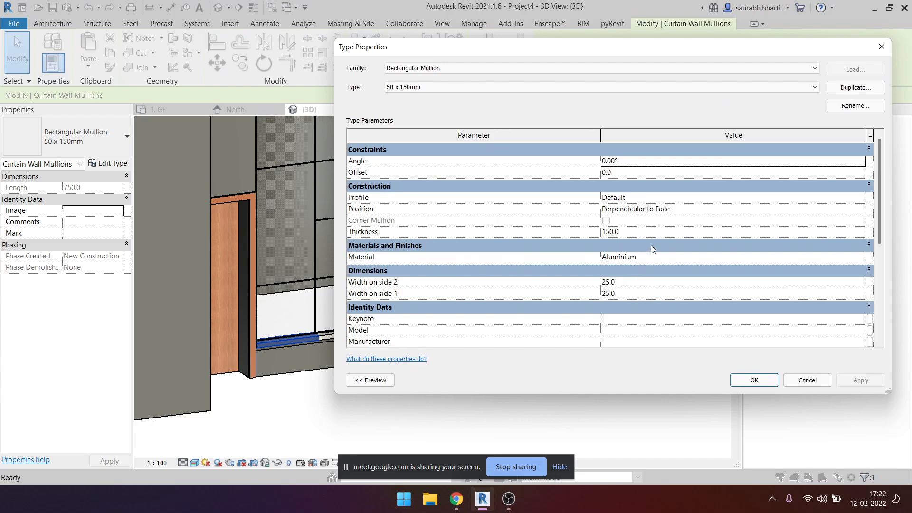
drag(880, 239, 888, 341)
scroll(862, 249, up, 5)
key(Escape)
click(514, 385)
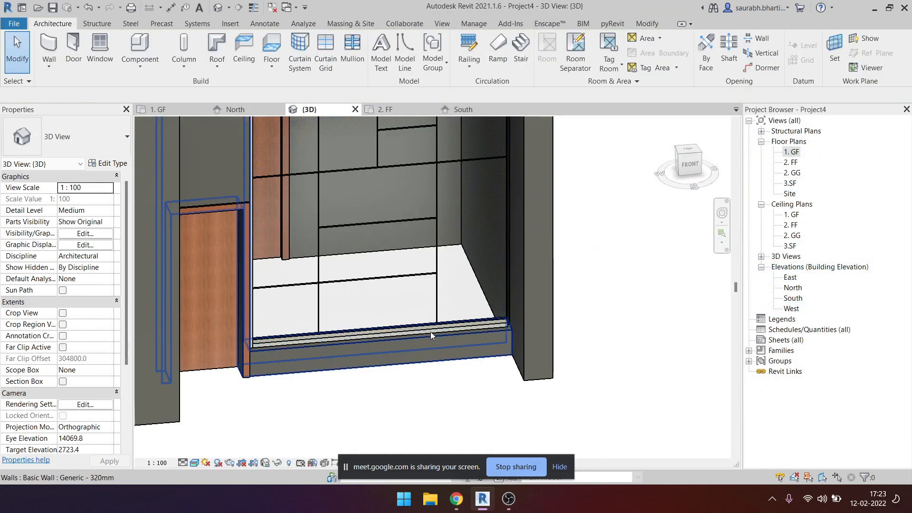
Select the curtain wall's 50 x 150mm border mullions together and change them to the Rectangular Mullion 30mm Square type.
click(436, 330)
key(Tab)
click(436, 330)
shift+middle_drag(453, 416, 352, 423)
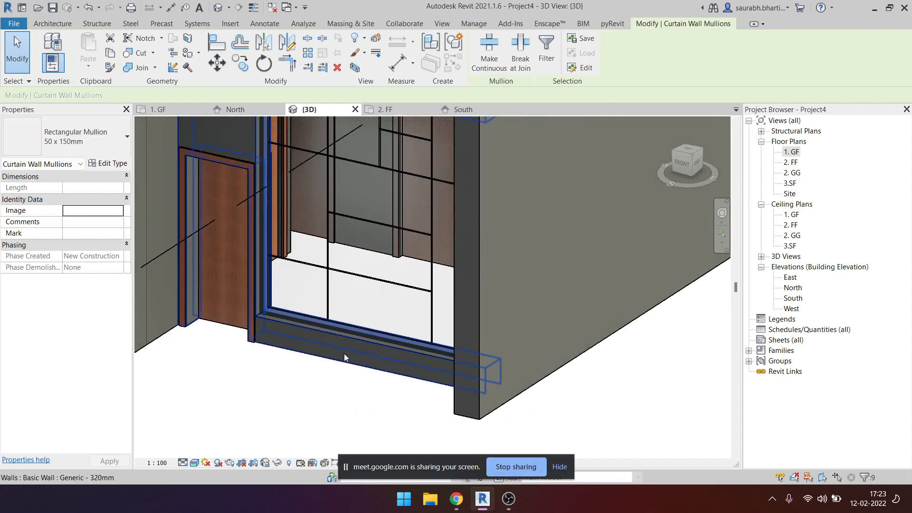
middle_drag(280, 130, 358, 240)
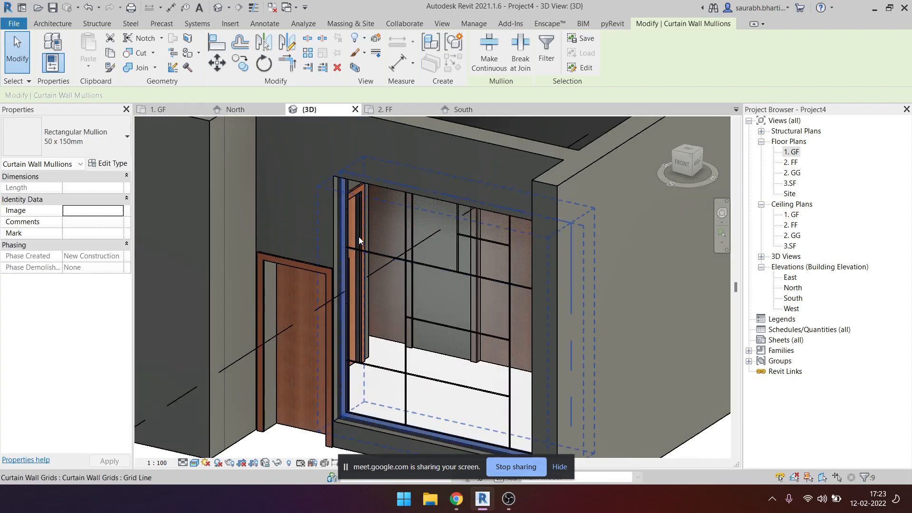
shift+middle_drag(397, 375, 421, 368)
click(83, 133)
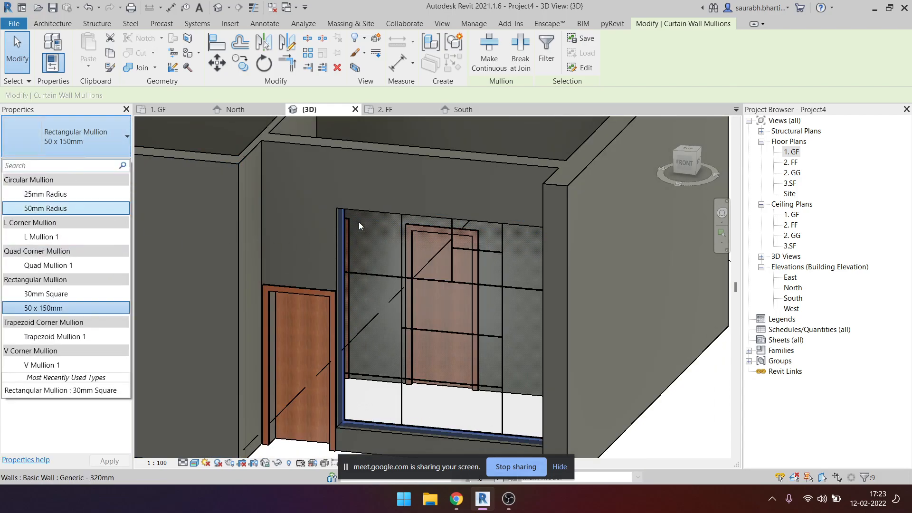
click(42, 294)
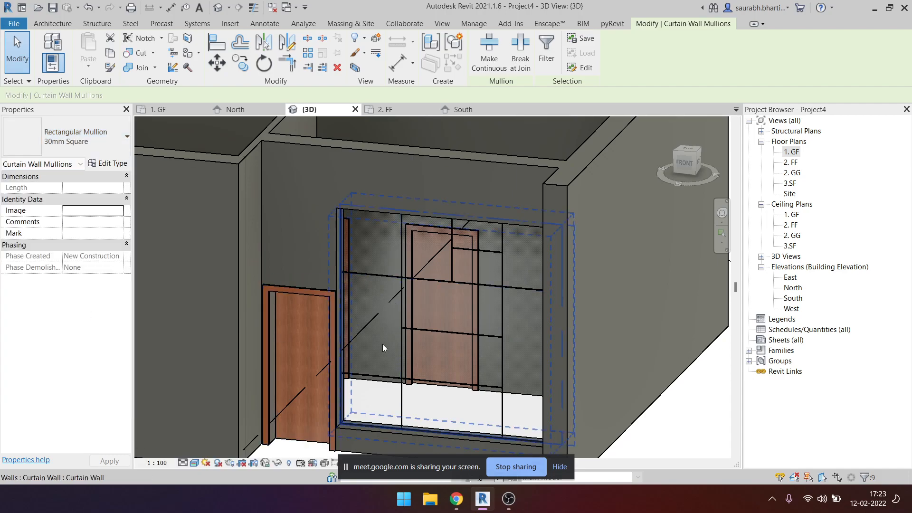
key(Escape)
Check the border mullions at the curtain wall's sill corners and both side edges from several angles.
scroll(375, 401, up, 5)
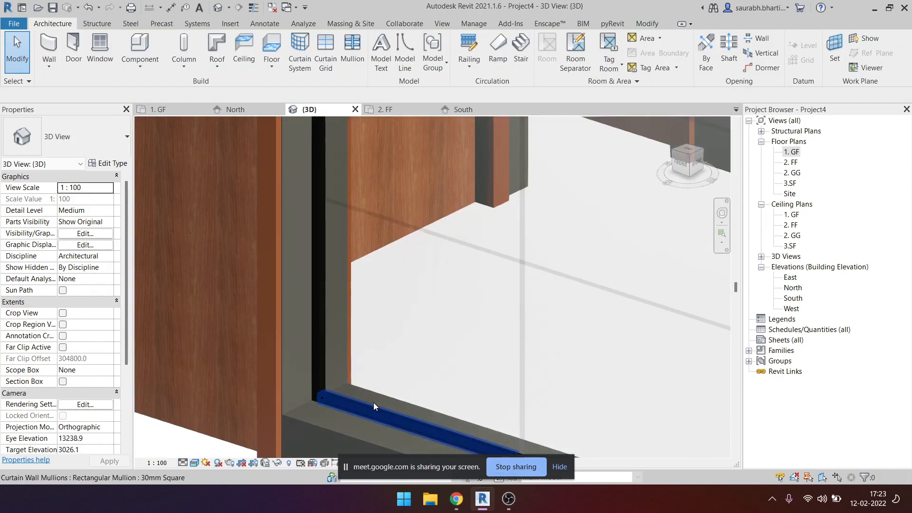
scroll(375, 401, down, 4)
click(307, 271)
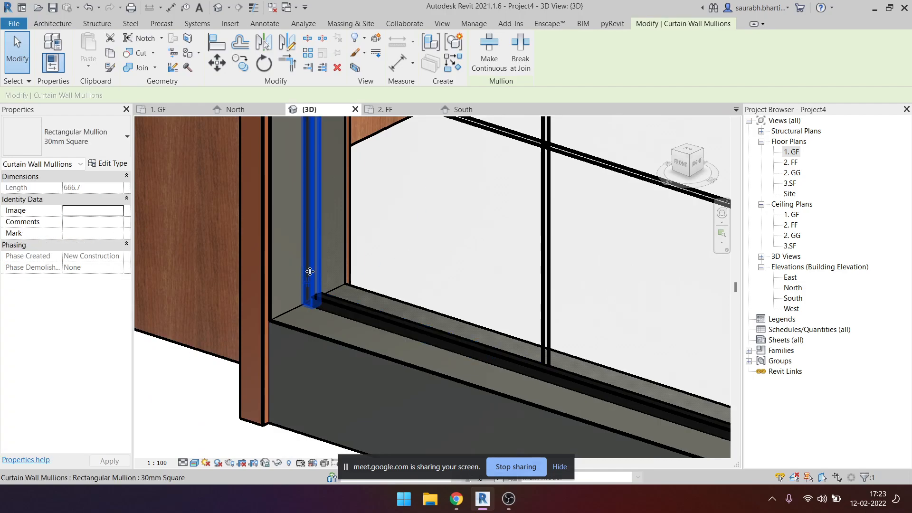
key(Escape)
scroll(310, 271, down, 3)
shift+middle_drag(342, 375, 524, 348)
click(589, 205)
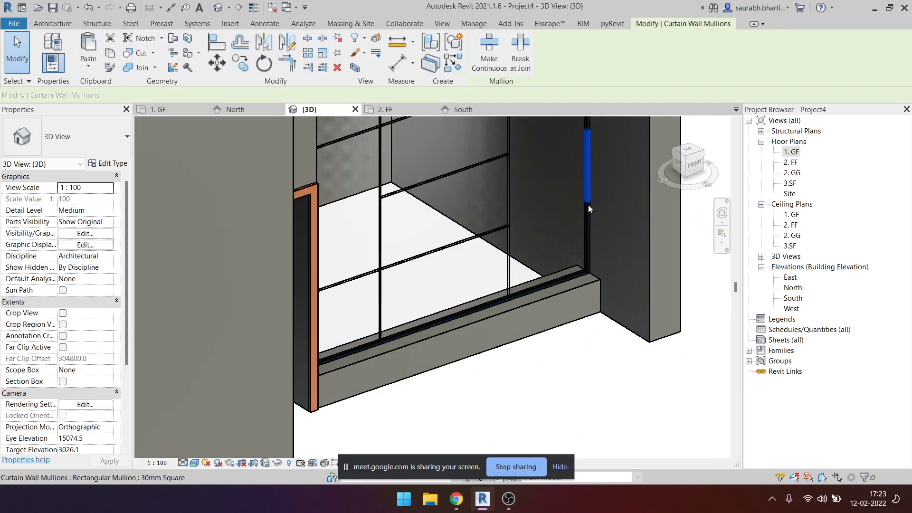
shift+middle_drag(508, 290, 435, 409)
shift+middle_drag(435, 409, 474, 382)
scroll(520, 337, down, 2)
shift+middle_drag(520, 336, 483, 329)
shift+middle_drag(413, 304, 406, 250)
scroll(404, 232, up, 5)
scroll(378, 256, down, 5)
Delete the full-width horizontal grid line in the upper part of the living room curtain wall.
click(404, 232)
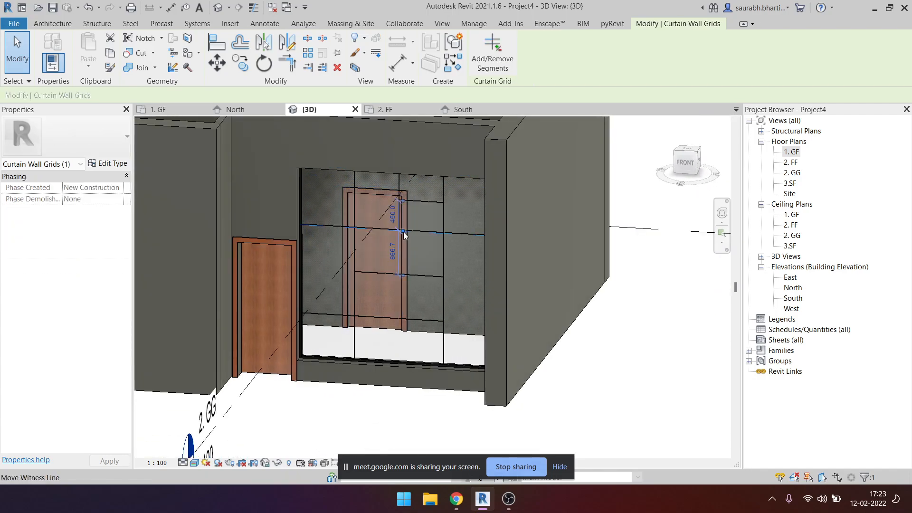
scroll(406, 231, up, 5)
scroll(429, 239, down, 2)
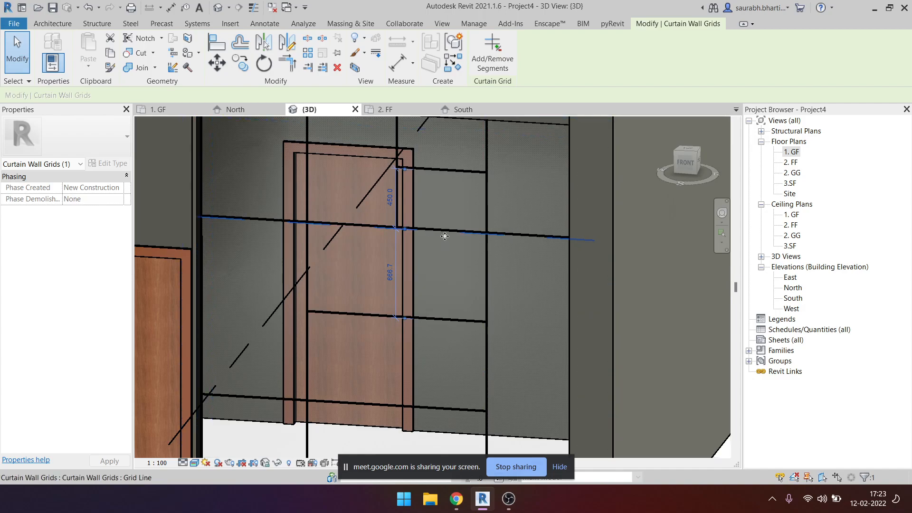
key(Delete)
scroll(442, 245, down, 4)
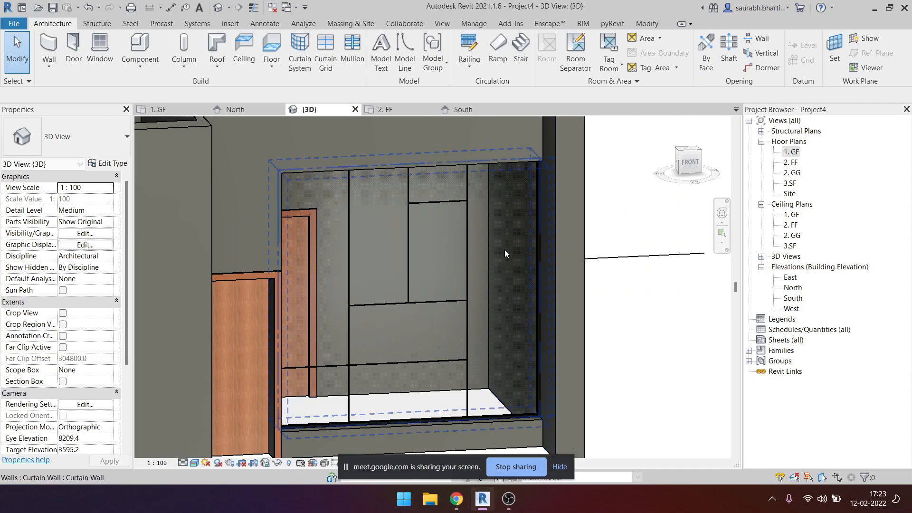
Examine the living room curtain wall's interior grid lines and their intersections up close from several angles.
scroll(486, 372, down, 3)
shift+middle_drag(485, 372, 424, 292)
scroll(423, 300, up, 3)
click(424, 300)
key(Escape)
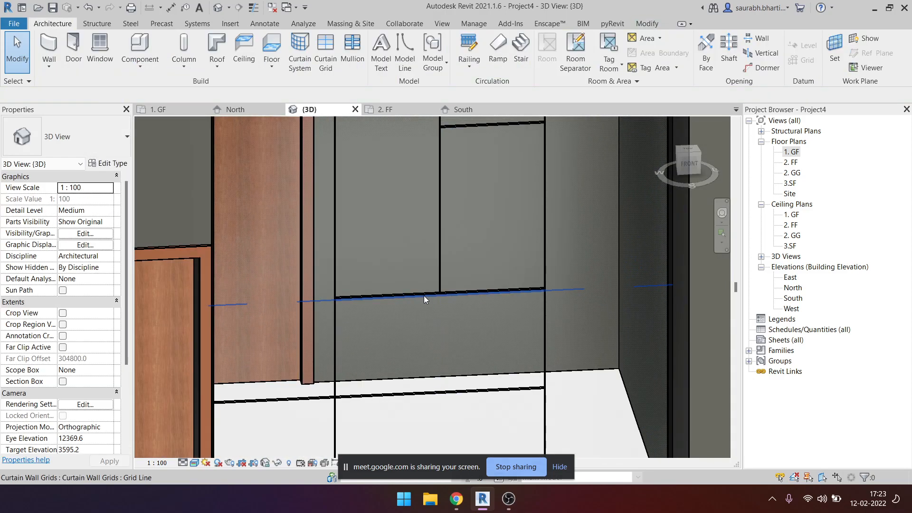
key(Tab)
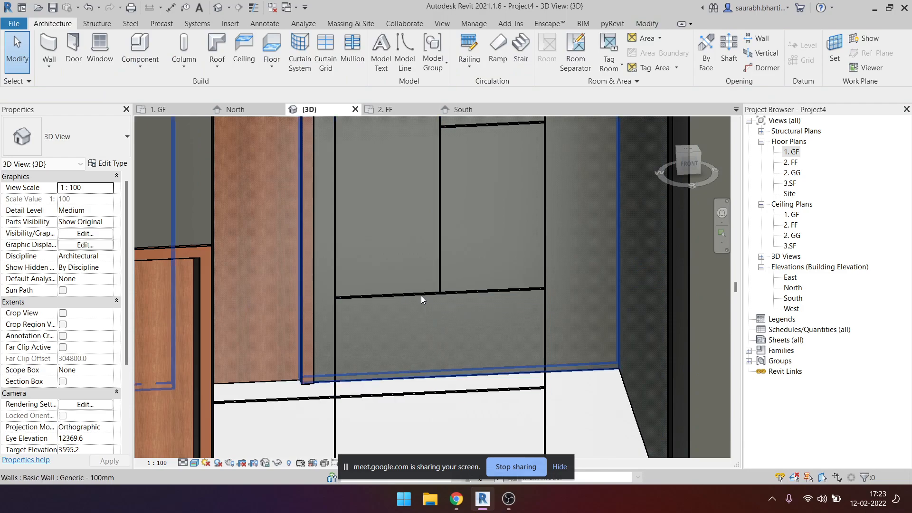
click(439, 242)
key(Escape)
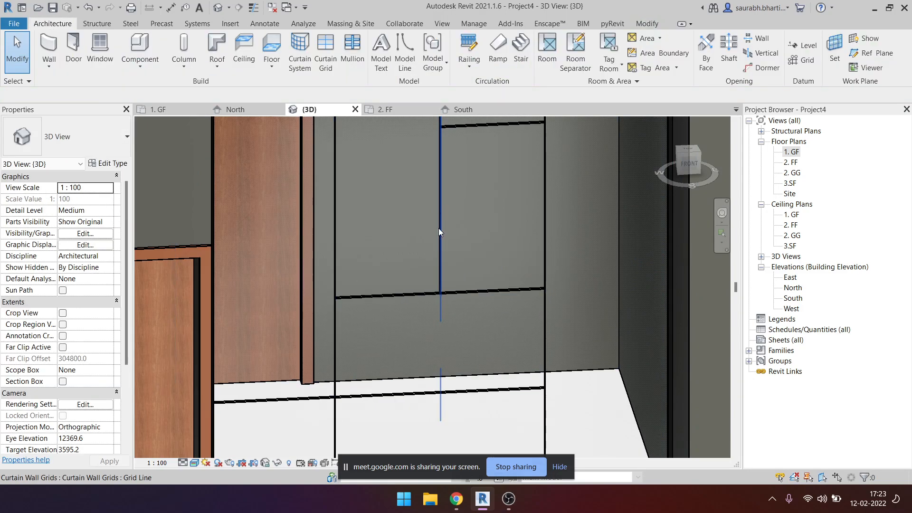
scroll(438, 228, down, 3)
shift+middle_drag(438, 228, 413, 340)
scroll(414, 339, up, 3)
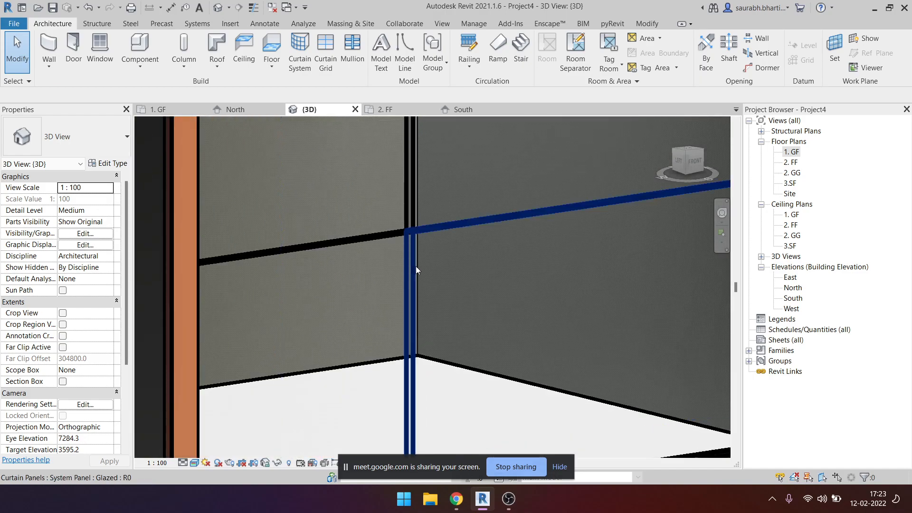
Inspect individual glazed panels of the curtain wall by selecting the lower middle one and the tall upper one.
click(416, 270)
scroll(464, 306, down, 3)
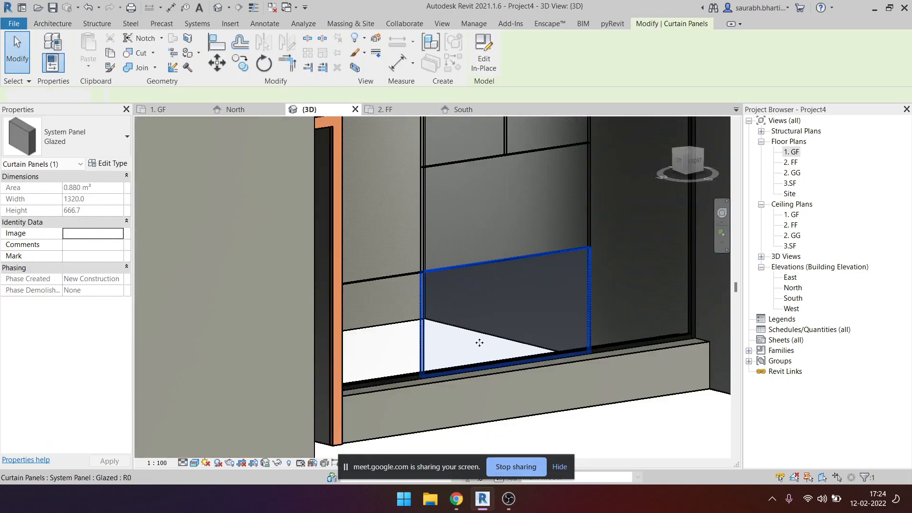
key(Escape)
shift+middle_drag(483, 347, 448, 351)
scroll(499, 347, down, 3)
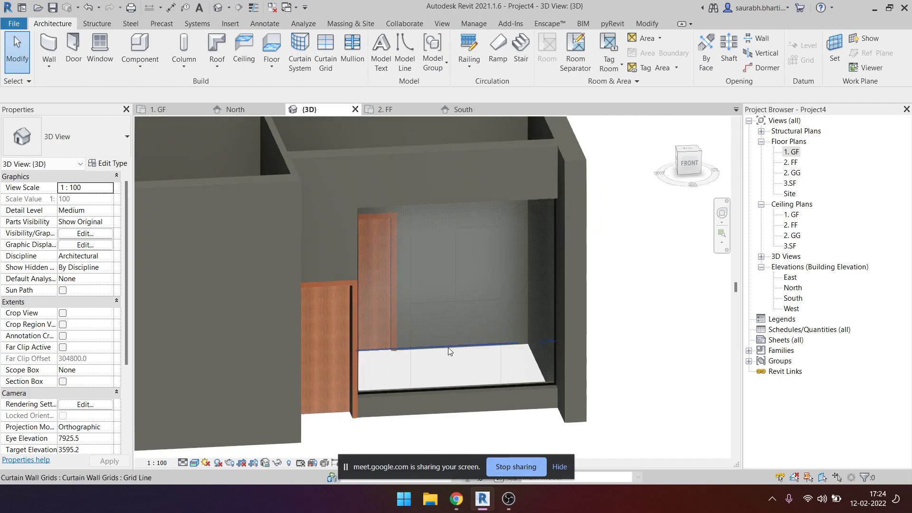
click(429, 266)
key(Escape)
click(432, 261)
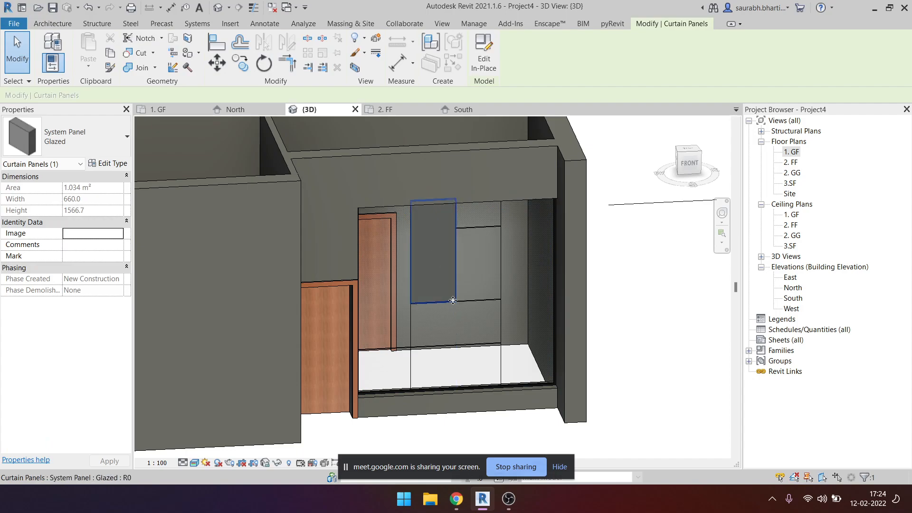
key(Escape)
key(Tab)
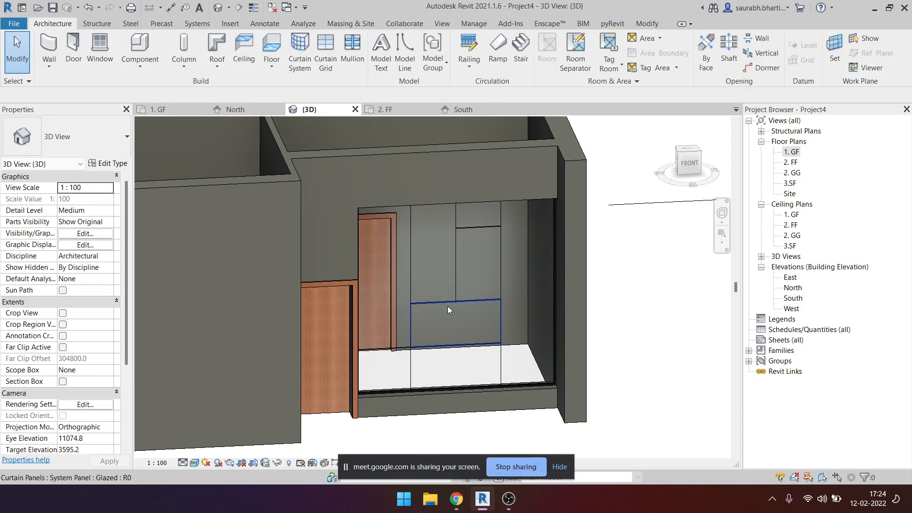
key(Tab)
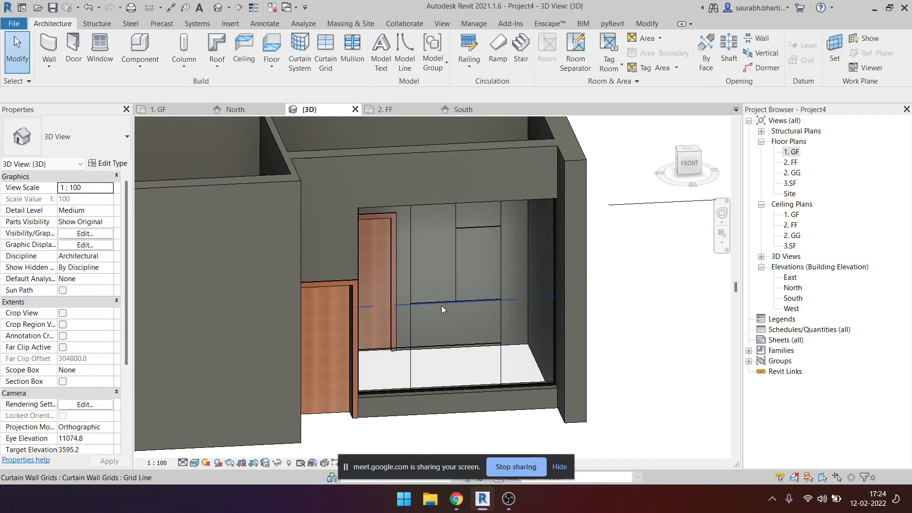
Try the Generic - 200mm wall type on the glazed panel below the short upper horizontal grid line, and undo it.
click(685, 164)
scroll(384, 304, up, 6)
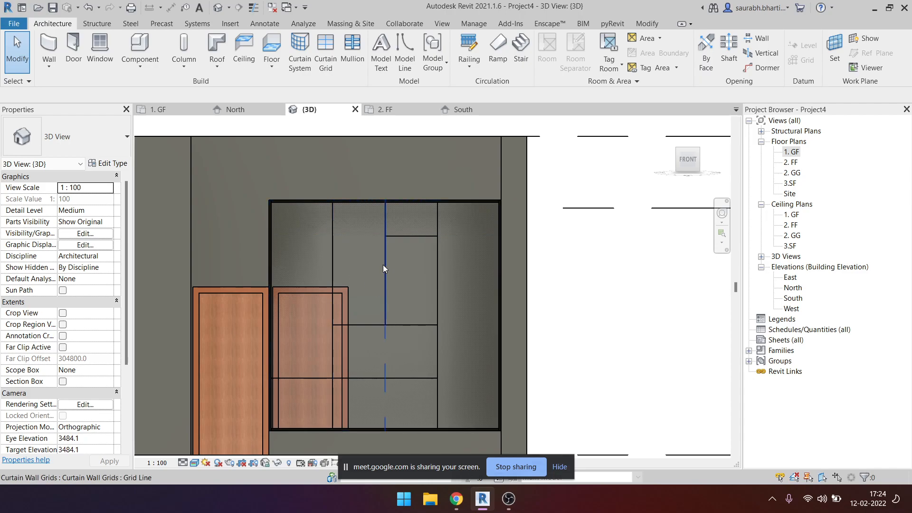
key(Tab)
key(Tab)
click(383, 268)
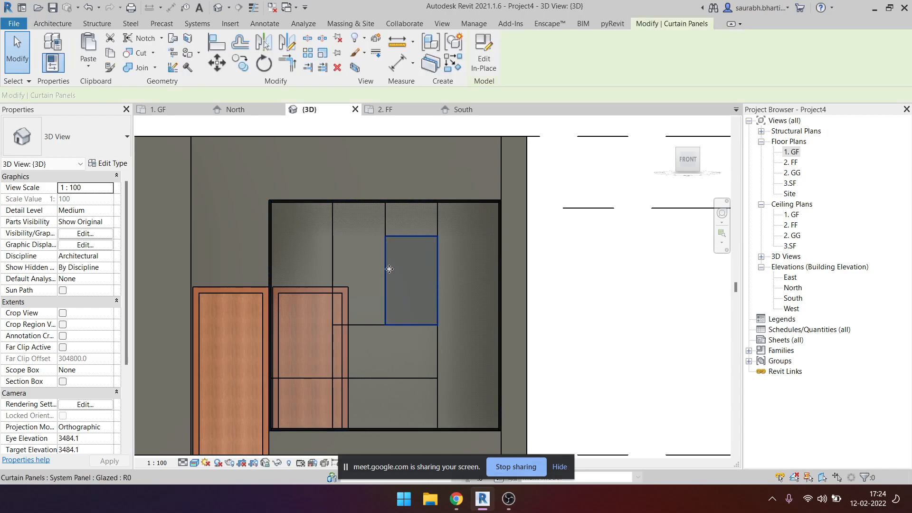
shift+middle_drag(399, 327, 426, 346)
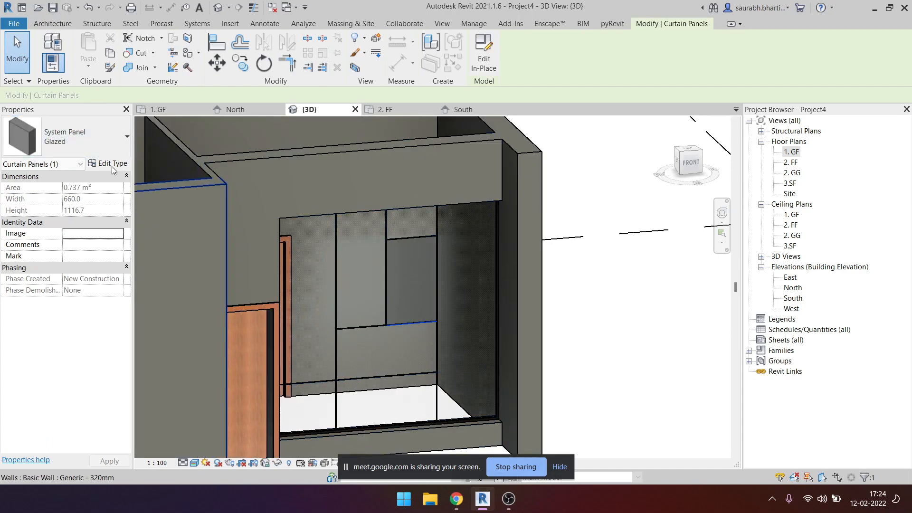
click(91, 141)
scroll(62, 373, down, 5)
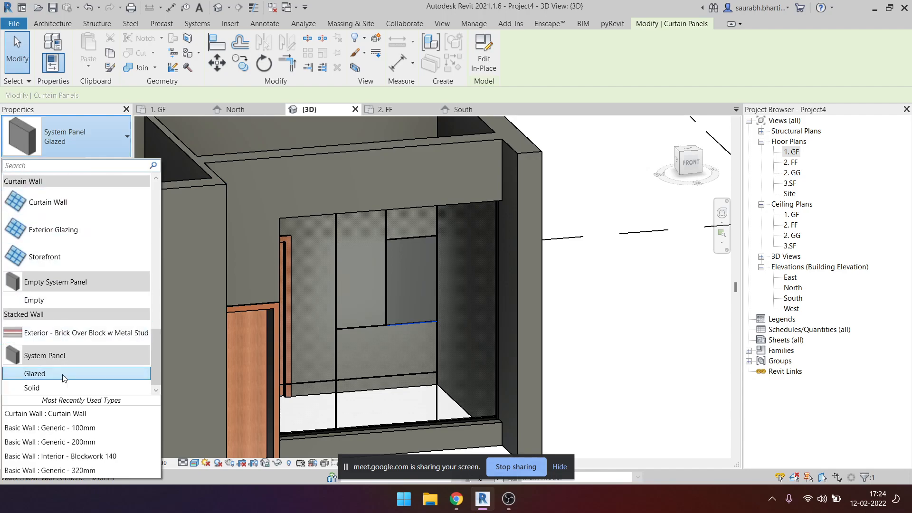
scroll(71, 342, up, 4)
scroll(76, 328, down, 5)
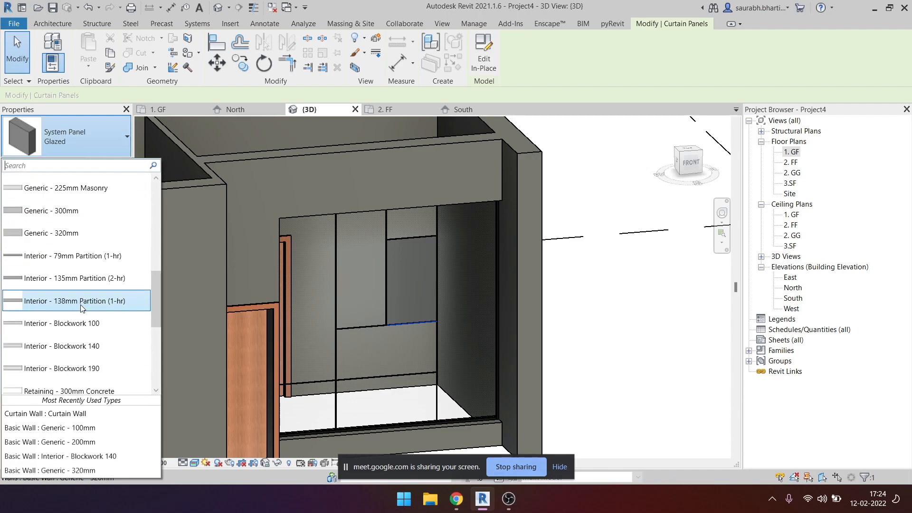
scroll(78, 311, up, 3)
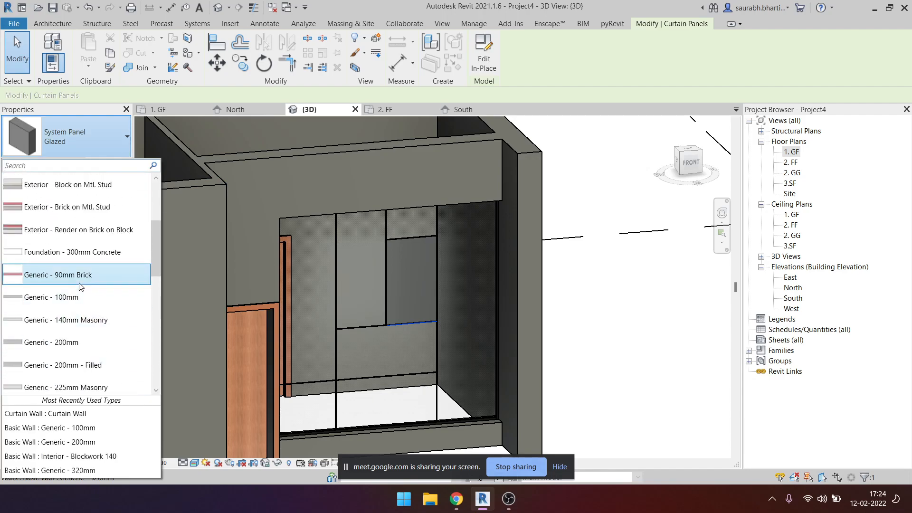
click(77, 340)
click(654, 342)
shift+middle_drag(499, 365, 564, 370)
click(400, 263)
shift+middle_drag(400, 263, 356, 255)
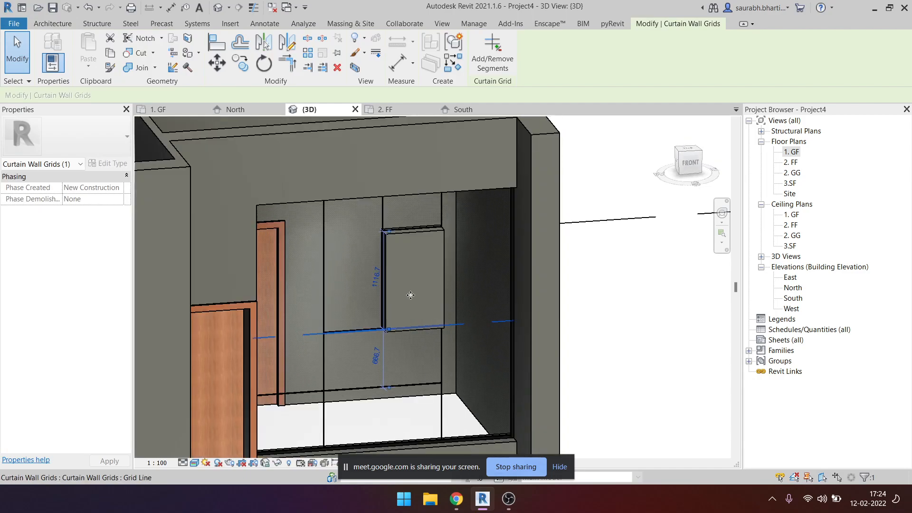
key(ctrl+z)
Duplicate the Glass material used by the selected panel's Glazed type and name the copy Yellow Glass.
key(Tab)
key(Tab)
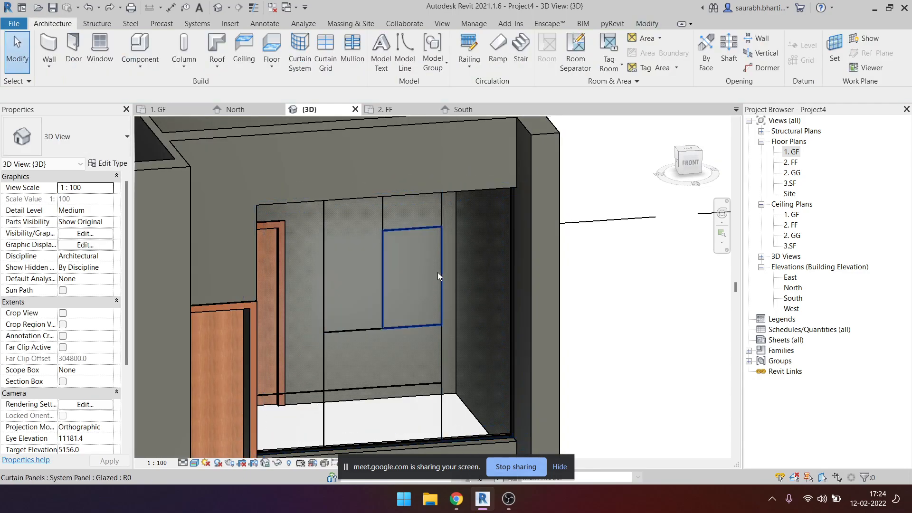
click(437, 272)
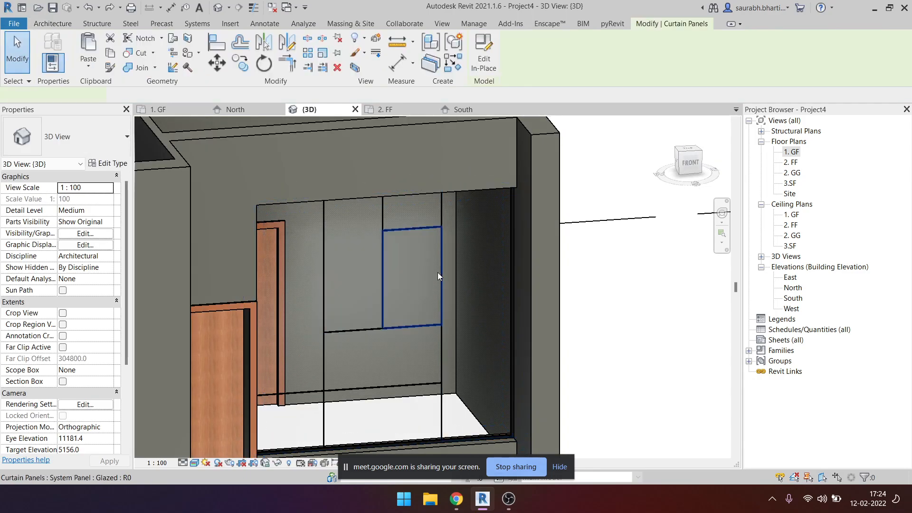
click(118, 164)
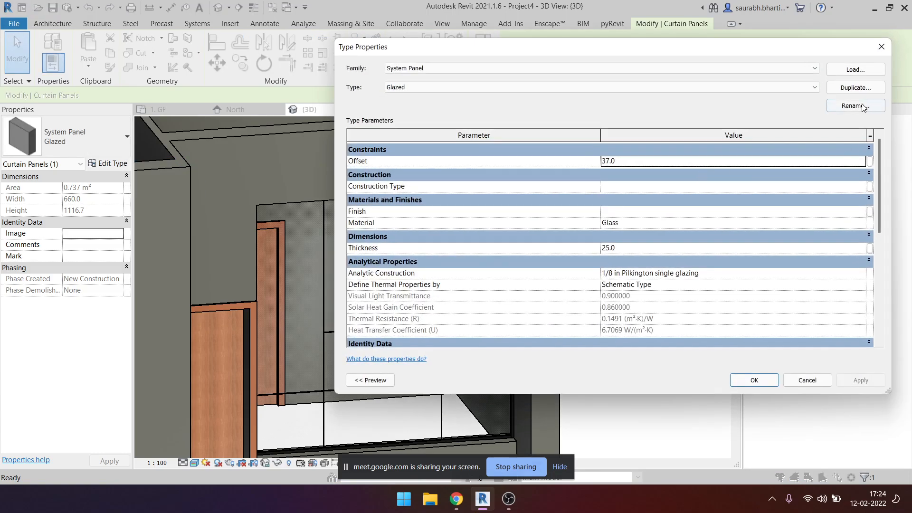
click(863, 224)
click(864, 223)
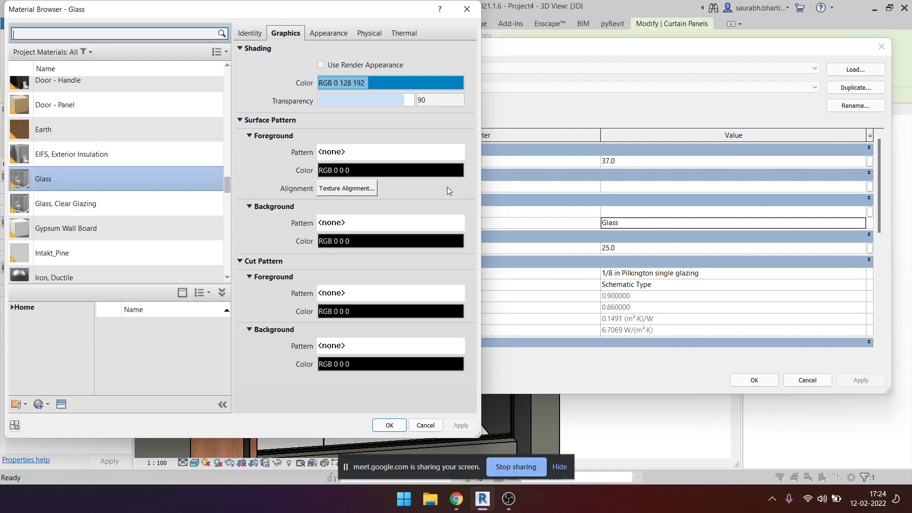
right_click(62, 176)
click(103, 195)
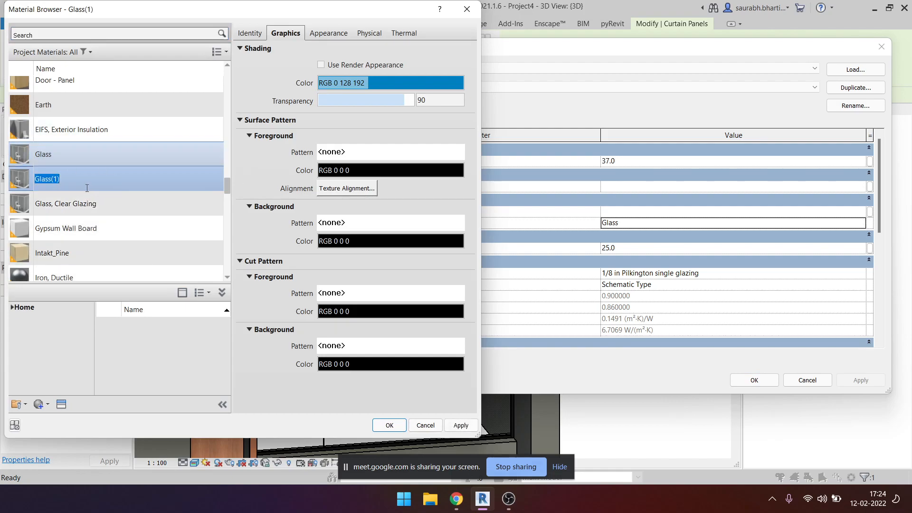
click(87, 188)
key(BackSpace)
click(83, 210)
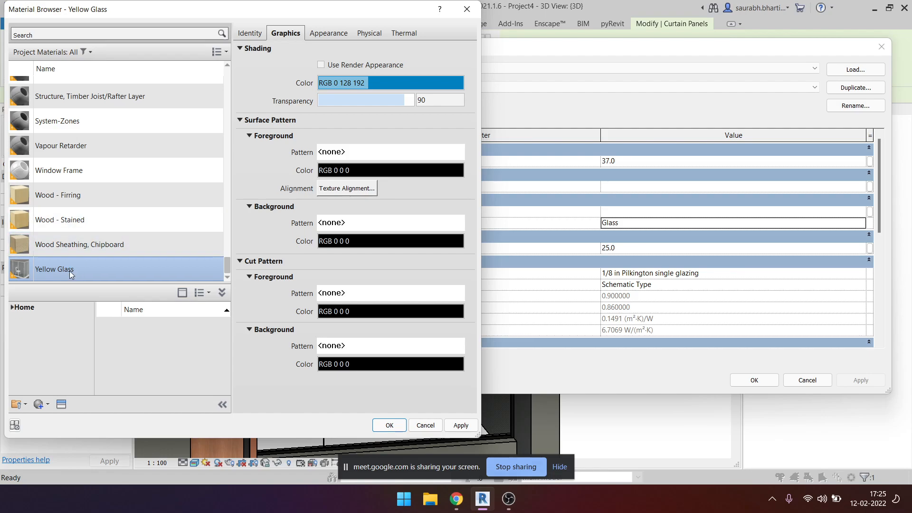
Duplicate the appearance asset of the Yellow Glass material.
click(329, 35)
click(286, 33)
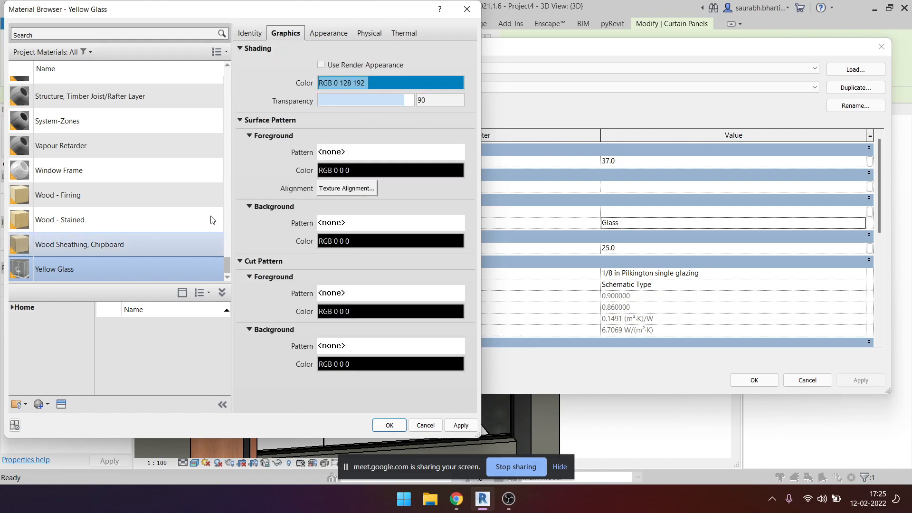
scroll(213, 241, up, 1)
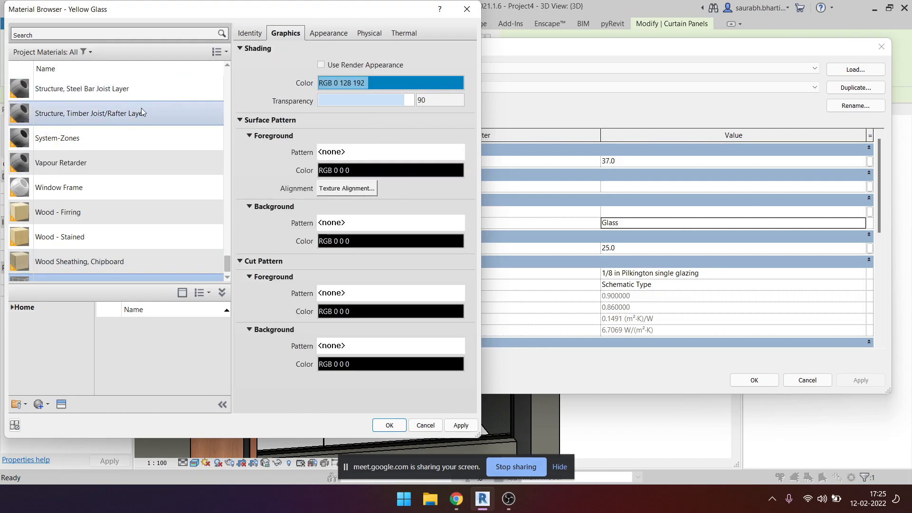
click(334, 33)
right_click(332, 33)
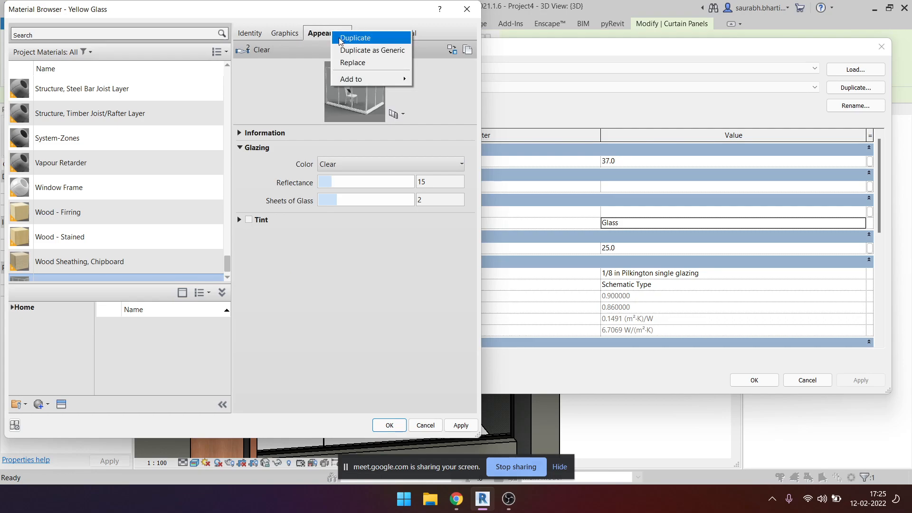
click(355, 38)
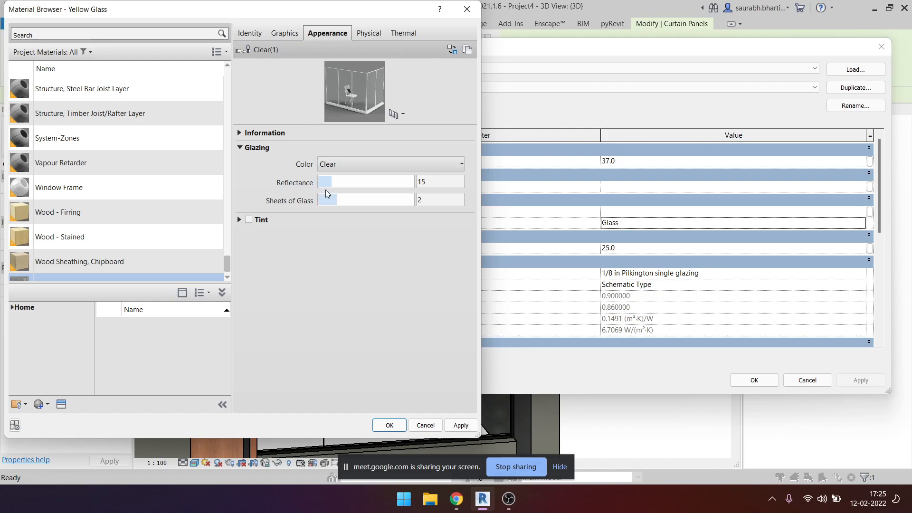
Enable the tint in the Yellow Glass appearance and set its color to yellow, RGB 234 251 81.
click(265, 221)
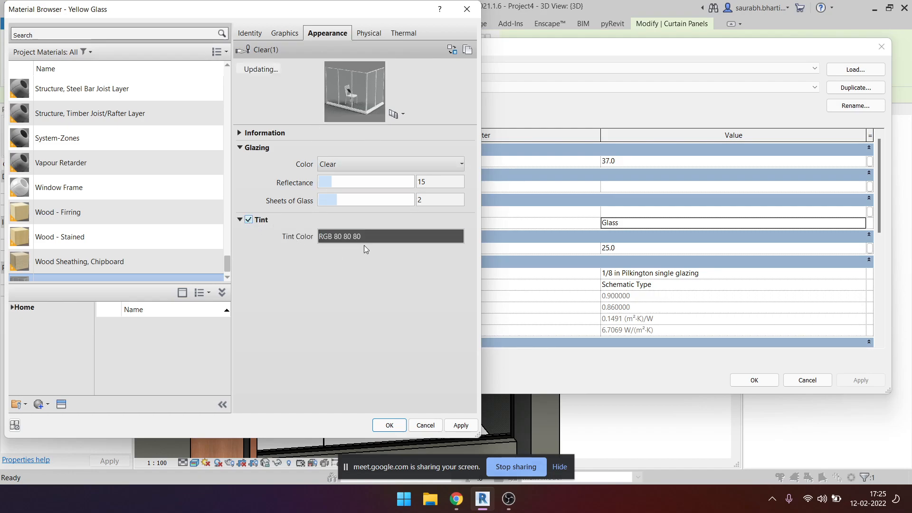
click(354, 237)
drag(289, 164, 277, 139)
click(368, 177)
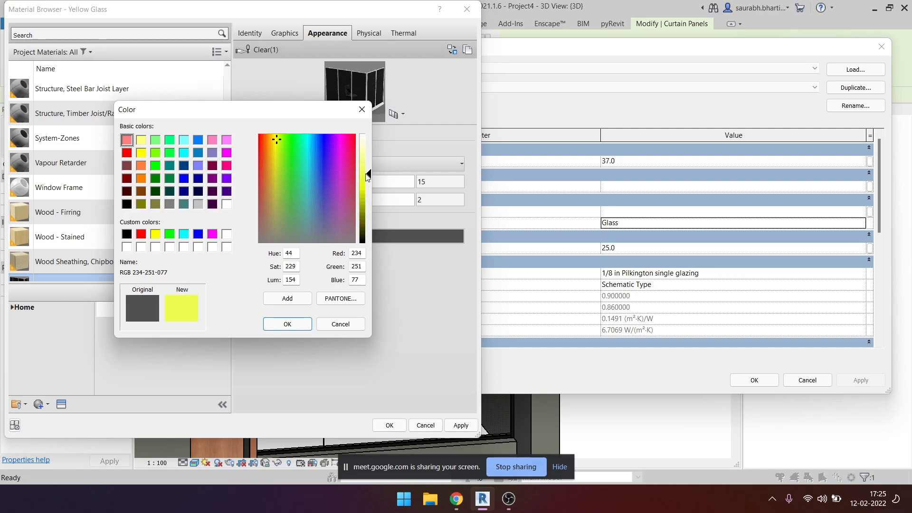
click(289, 324)
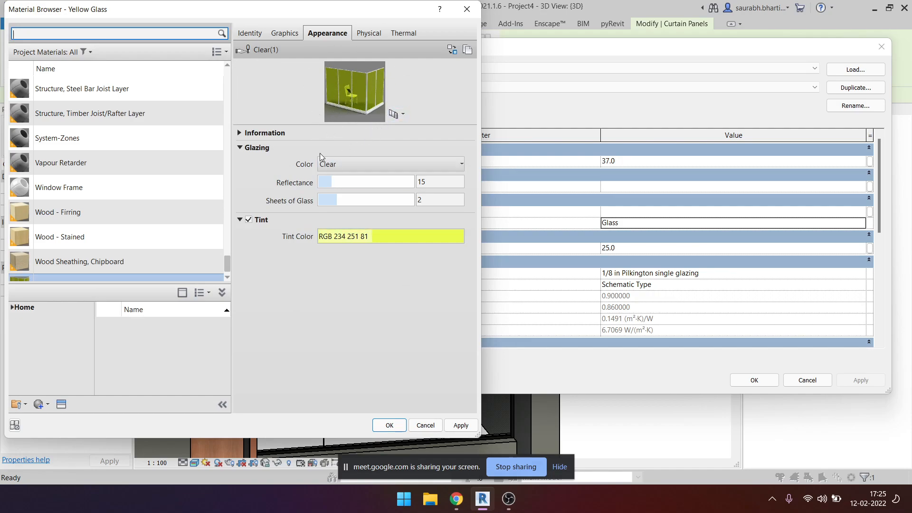
Assign the Yellow Glass material to the System Panel Glazed type and accept the type properties.
click(460, 425)
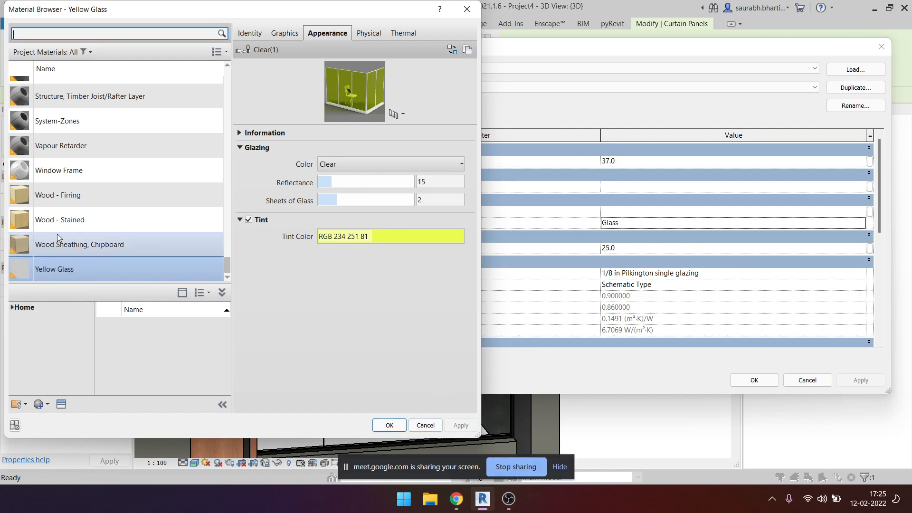
click(389, 425)
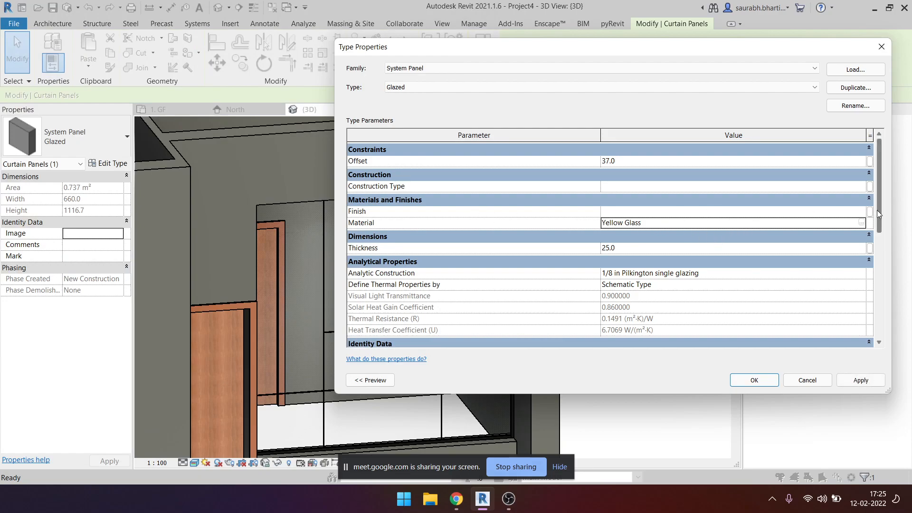
click(765, 378)
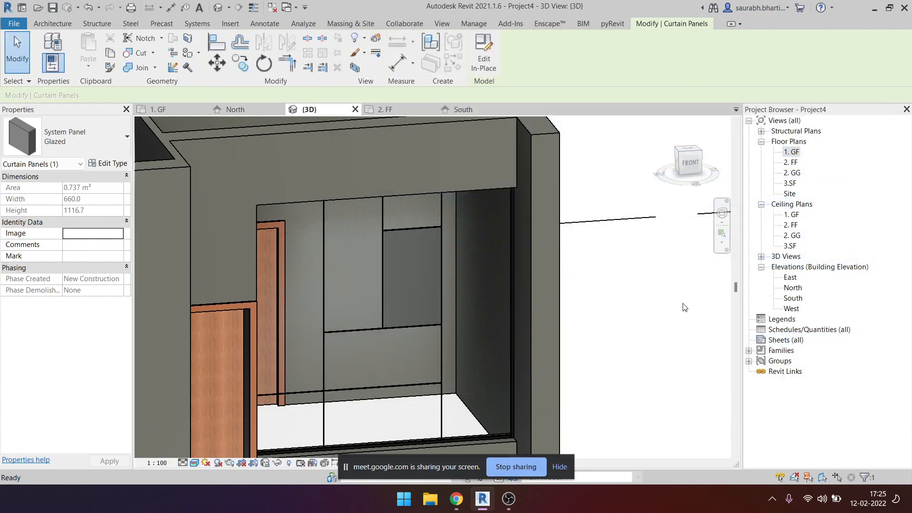
Examine the curtain wall's glazing color from several angles.
click(682, 308)
scroll(662, 347, down, 3)
scroll(555, 395, up, 5)
shift+middle_drag(481, 279, 504, 326)
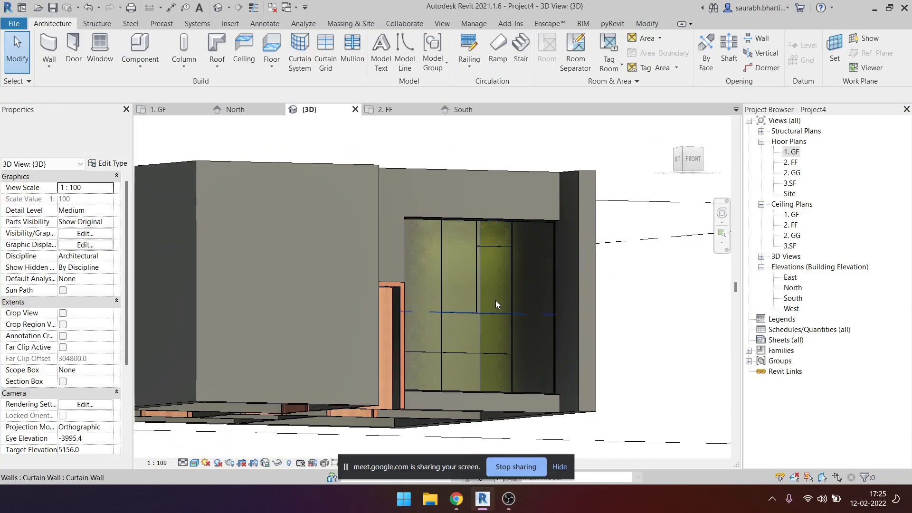
scroll(510, 264, up, 5)
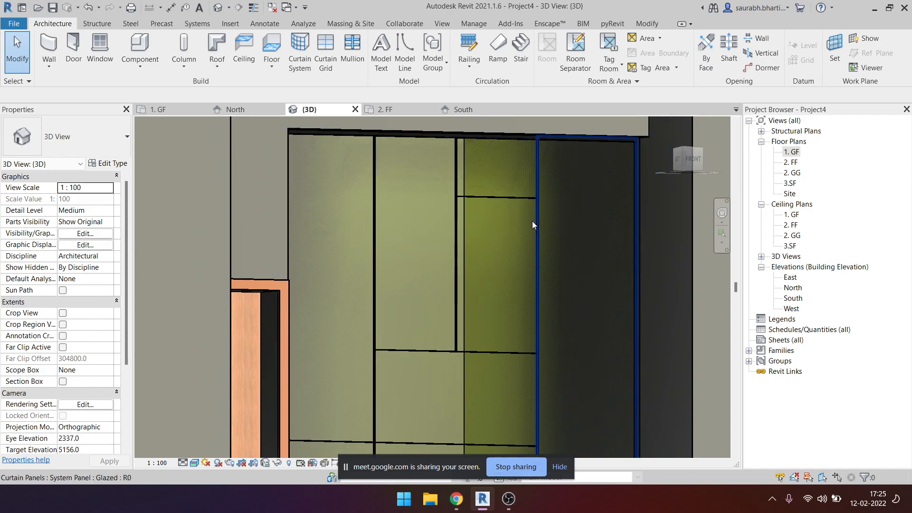
scroll(534, 323, down, 3)
shift+middle_drag(534, 323, 530, 266)
Examine the individual glazed panels of the living room curtain wall and their shared System Panel Glazed type.
click(501, 313)
key(Escape)
click(534, 291)
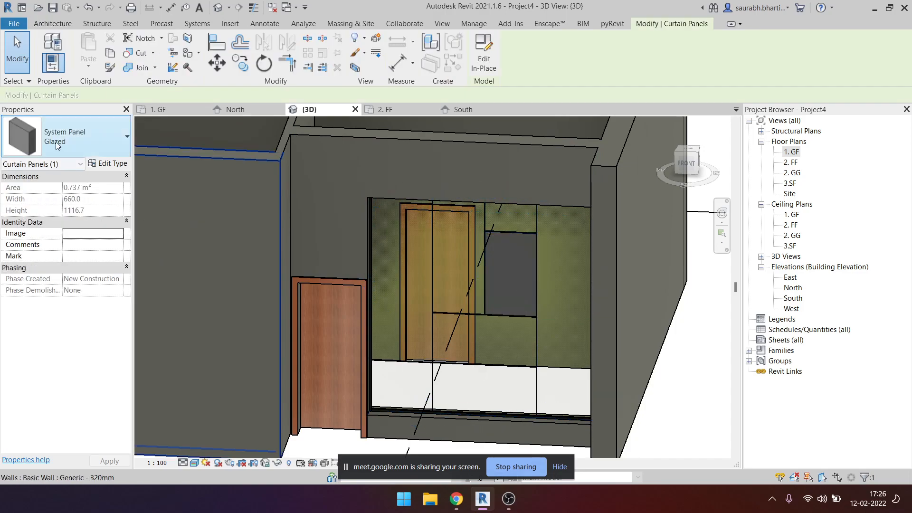
click(108, 164)
key(Escape)
key(Escape)
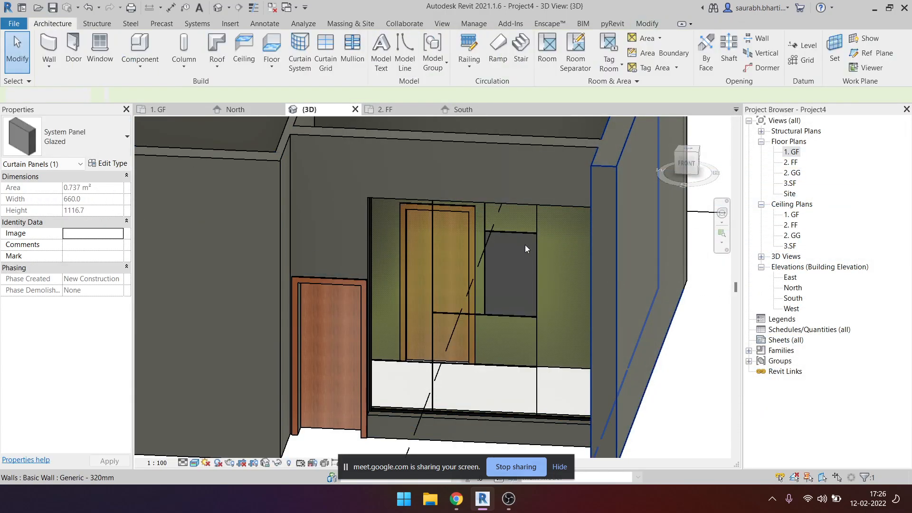
shift+middle_drag(525, 246, 601, 240)
click(455, 294)
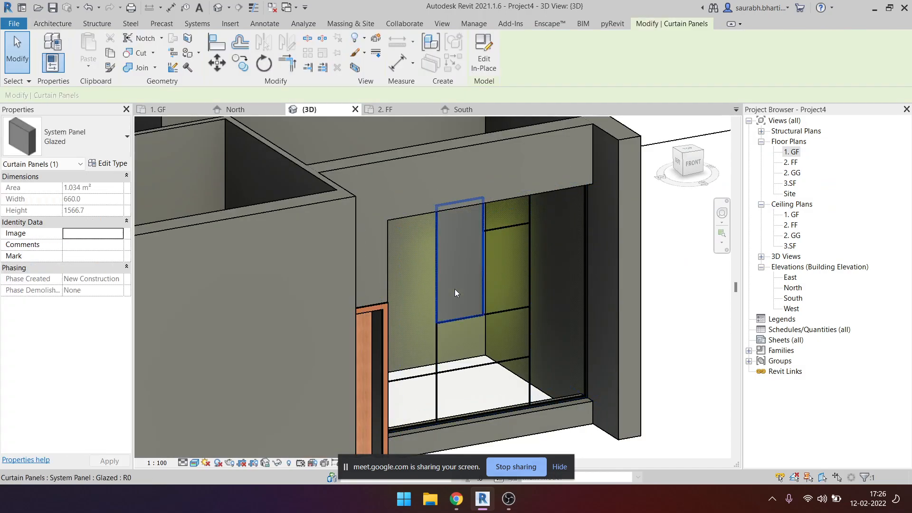
click(502, 336)
key(Escape)
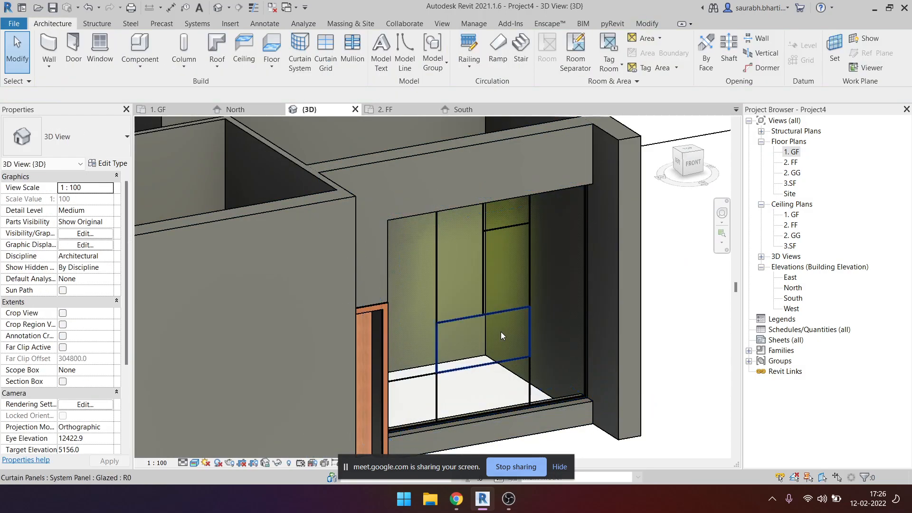
click(501, 331)
click(505, 224)
shift+middle_drag(512, 235, 437, 281)
key(Escape)
Select the curtain wall panel just below the short upper panel and duplicate its Glazed type under the name Yelllow.
scroll(418, 294, up, 2)
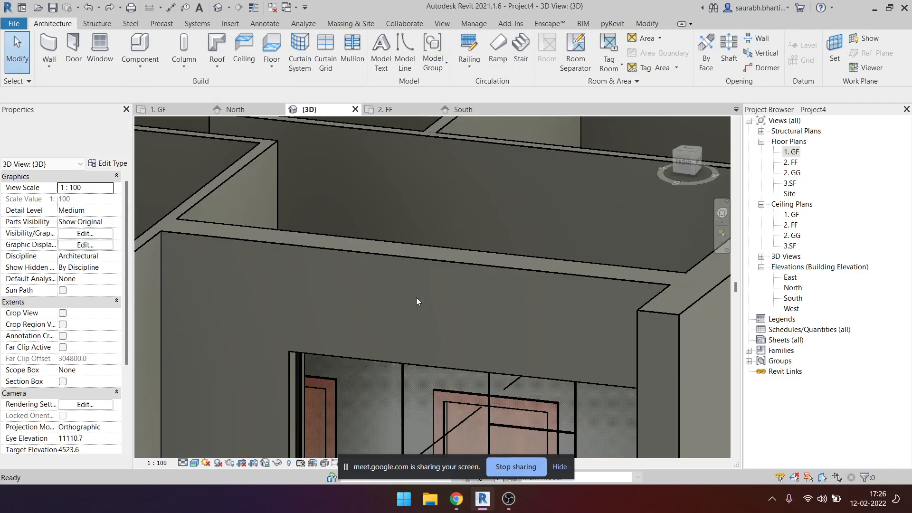
scroll(447, 273, down, 3)
scroll(446, 274, up, 5)
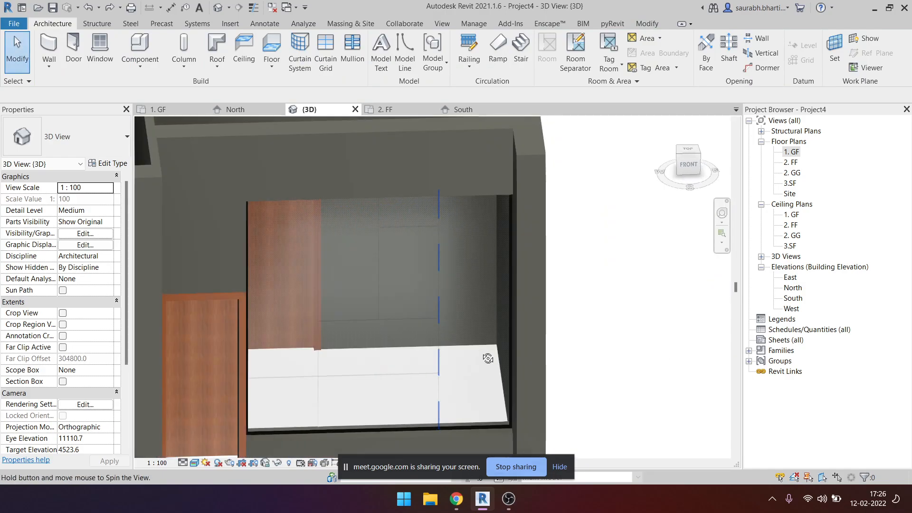
shift+middle_drag(432, 319, 423, 314)
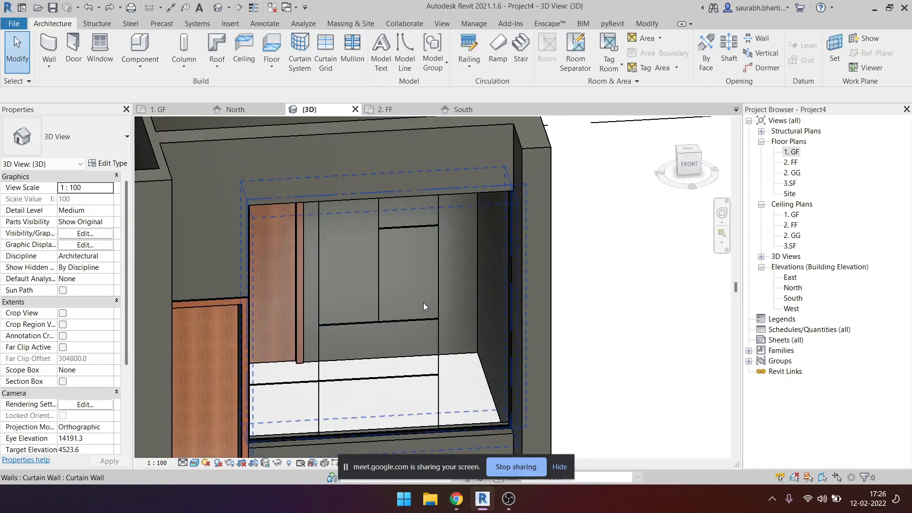
key(Tab)
click(437, 294)
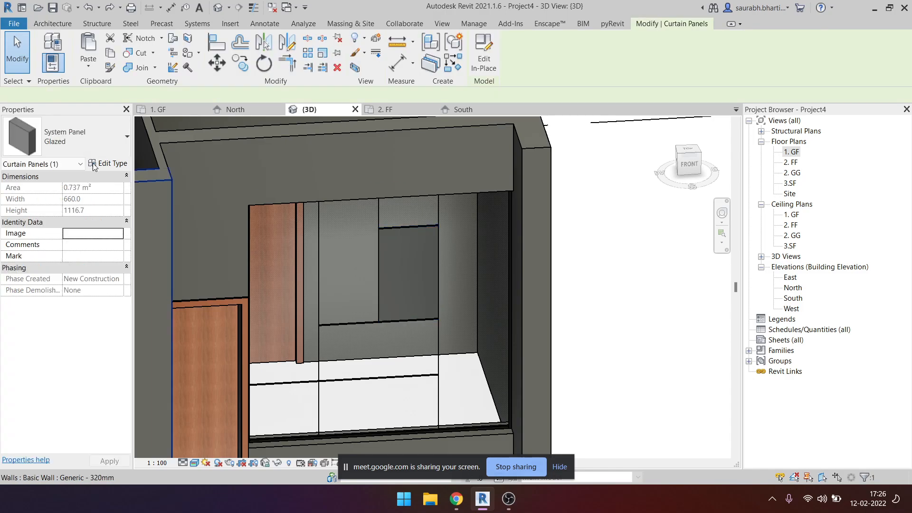
click(112, 165)
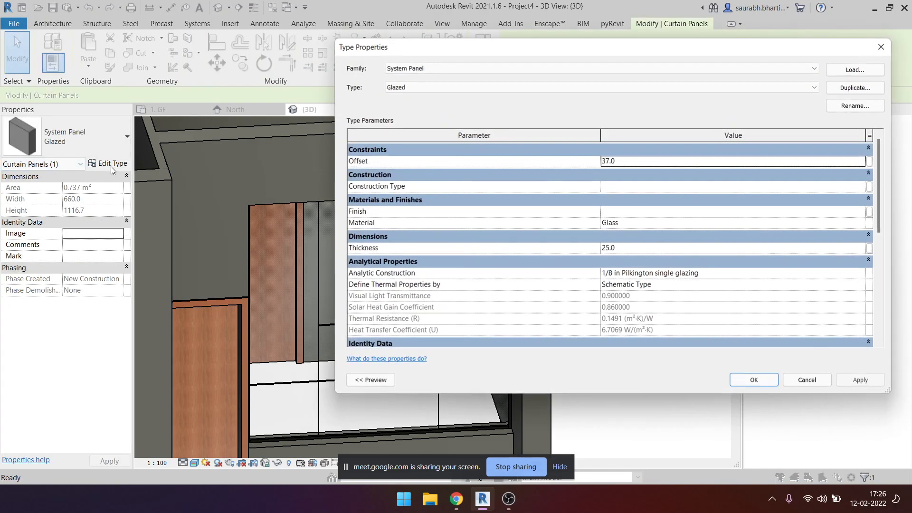
click(850, 91)
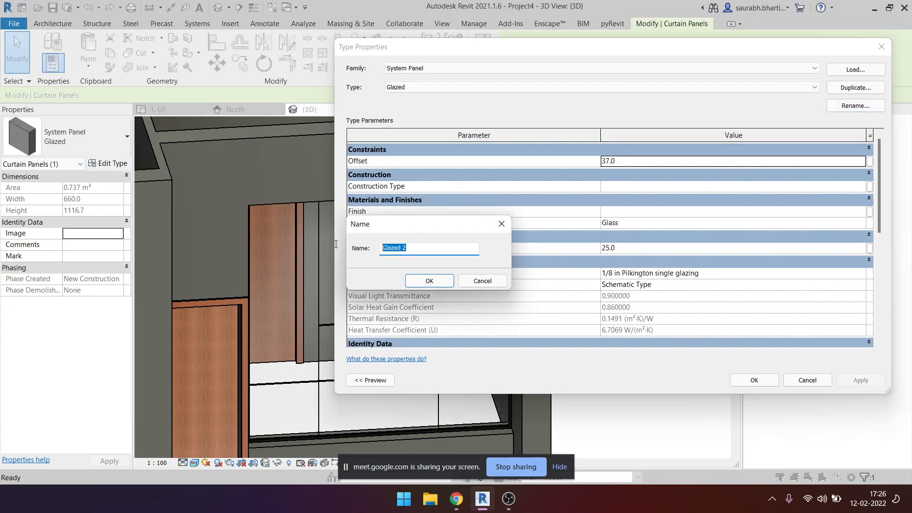
text(Yel)
key(BackSpace)
key(BackSpace)
key(BackSpace)
click(431, 281)
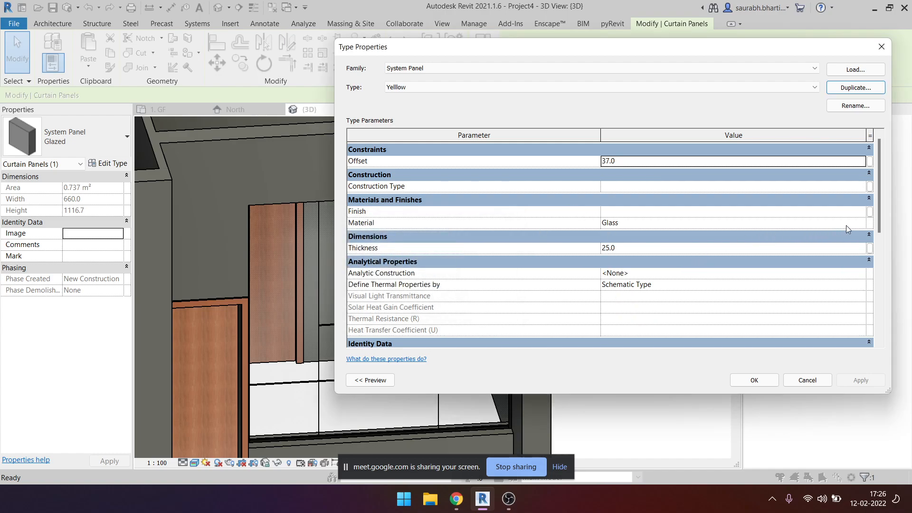
Duplicate the Glass material from the new panel type's material setting and name the copy 1. Yellow.
click(864, 224)
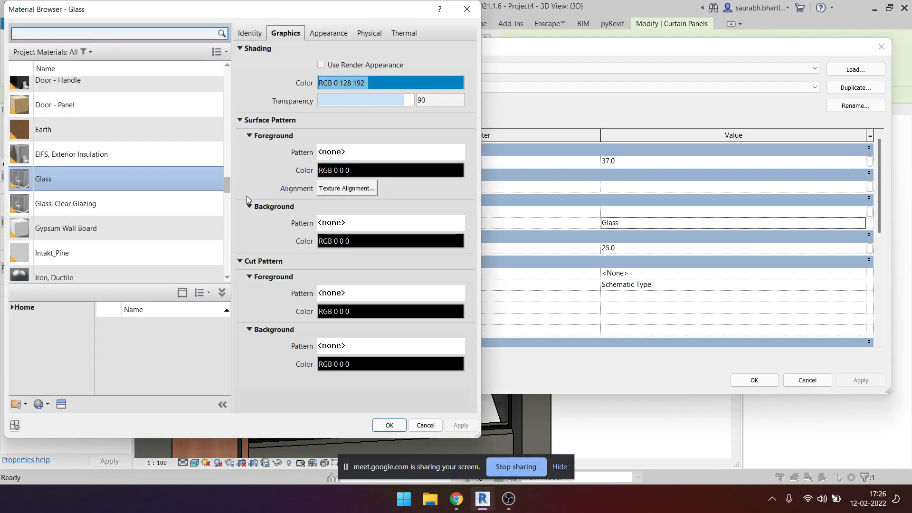
right_click(70, 179)
click(99, 203)
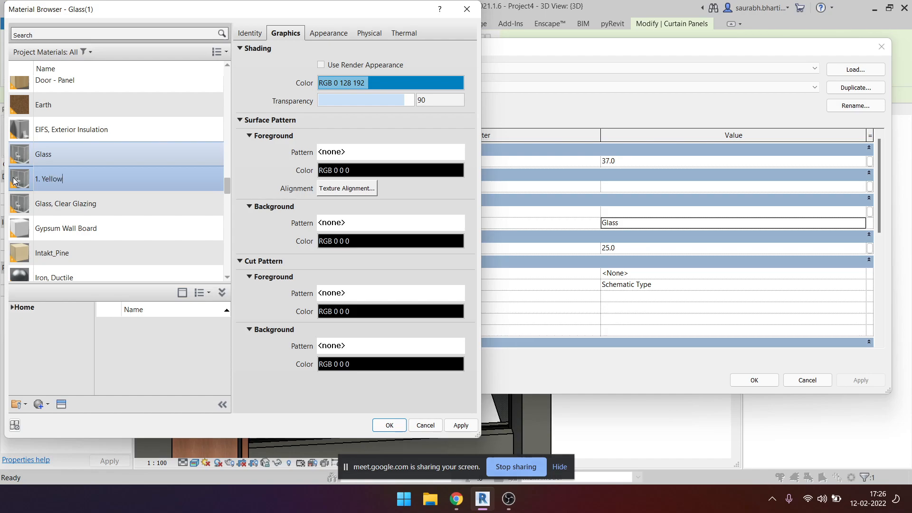
click(57, 203)
Select the 1. Yellow material and duplicate its Clear appearance asset.
scroll(72, 150, up, 1)
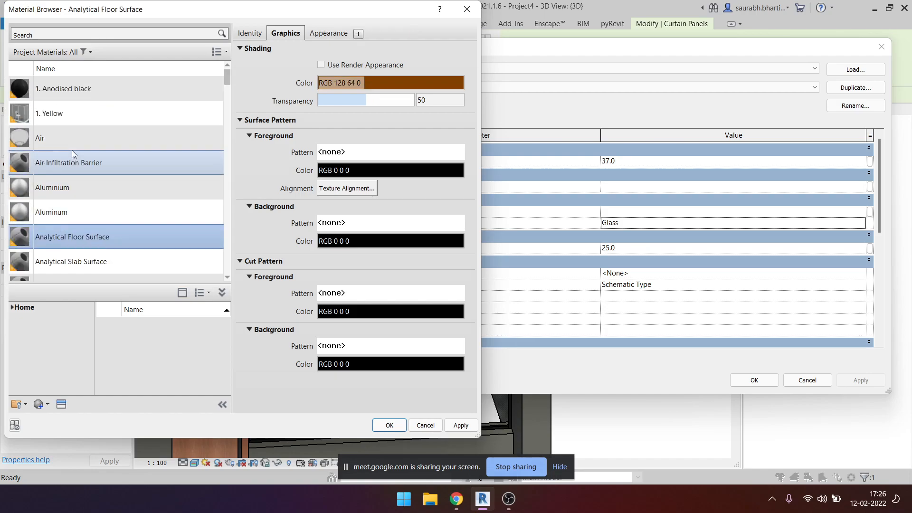
click(70, 119)
click(350, 34)
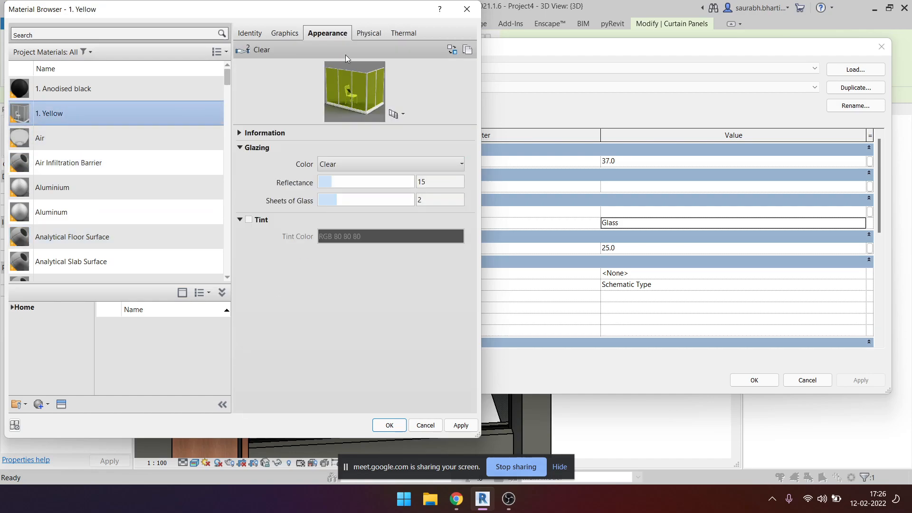
right_click(336, 38)
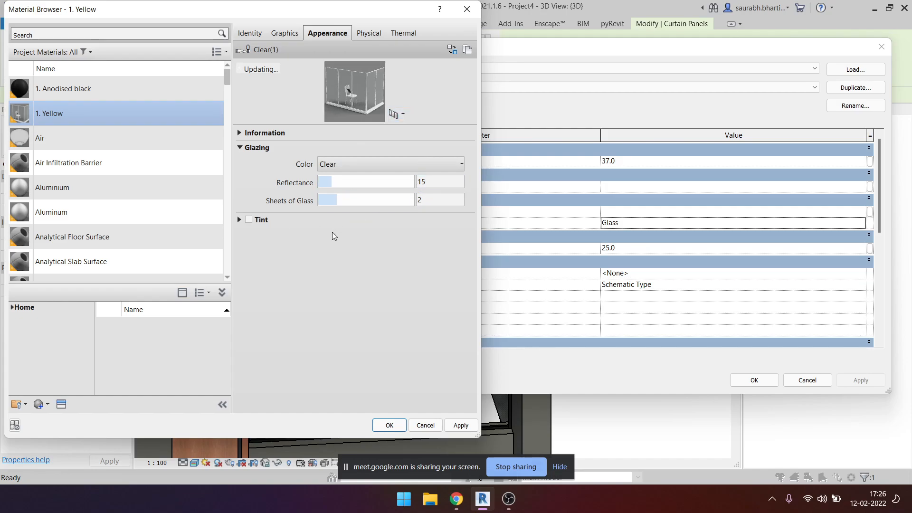
Enable the tint in the 1. Yellow appearance, set its color to RGB 181 199 18 and apply it.
click(249, 220)
click(327, 237)
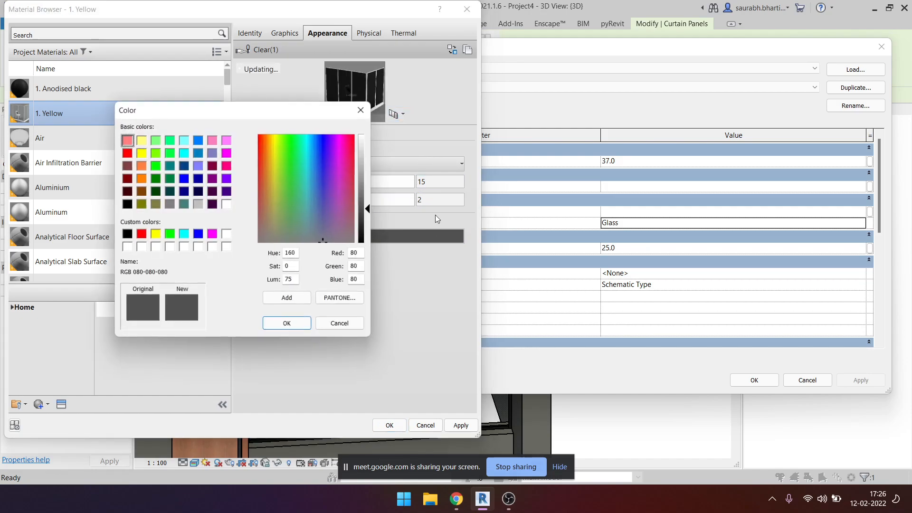
click(277, 152)
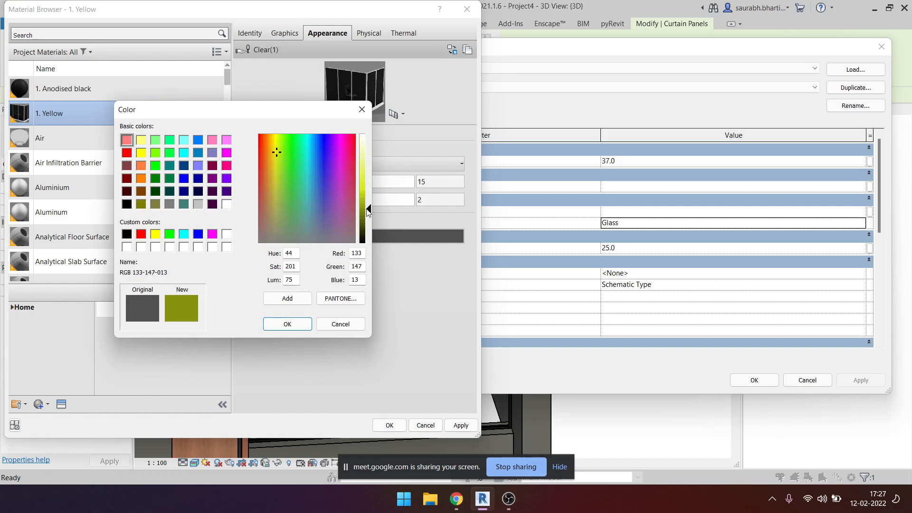
click(307, 322)
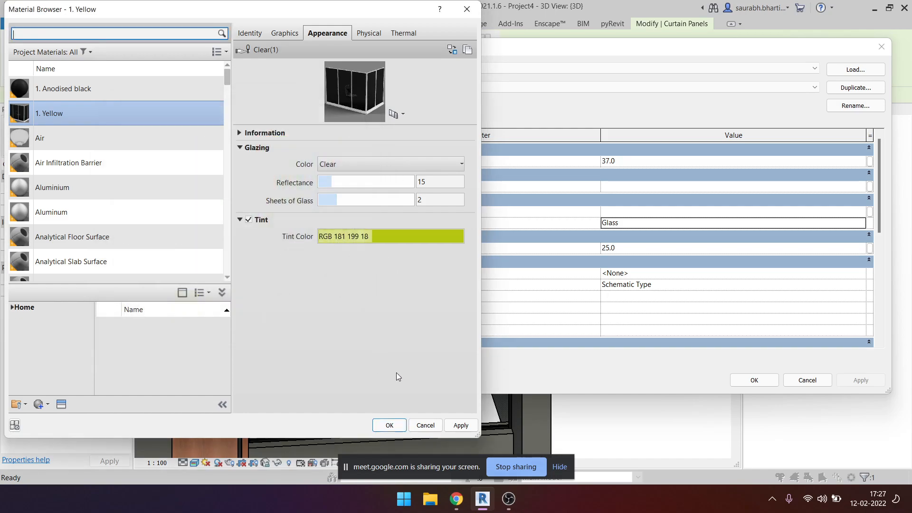
click(451, 428)
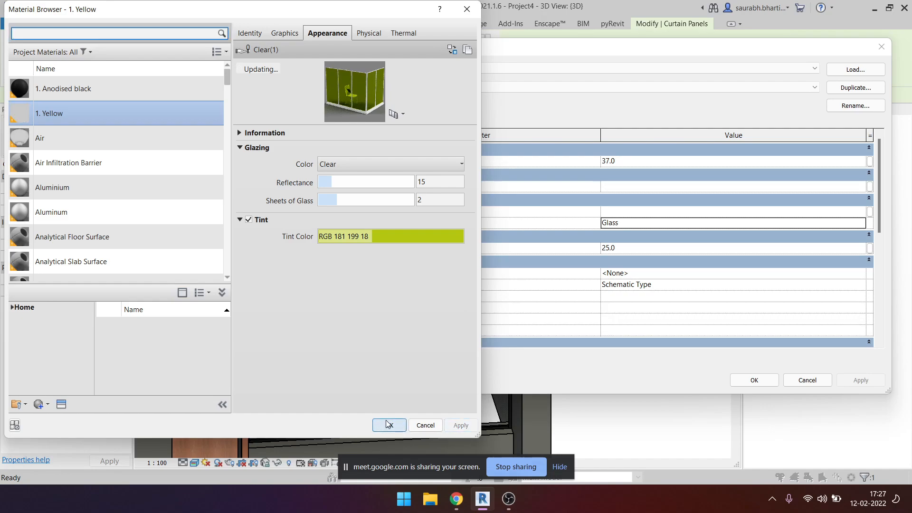
Assign the 1. Yellow material to the Yelllow panel type, accept the type properties and deselect the panel.
click(389, 424)
click(770, 378)
click(644, 308)
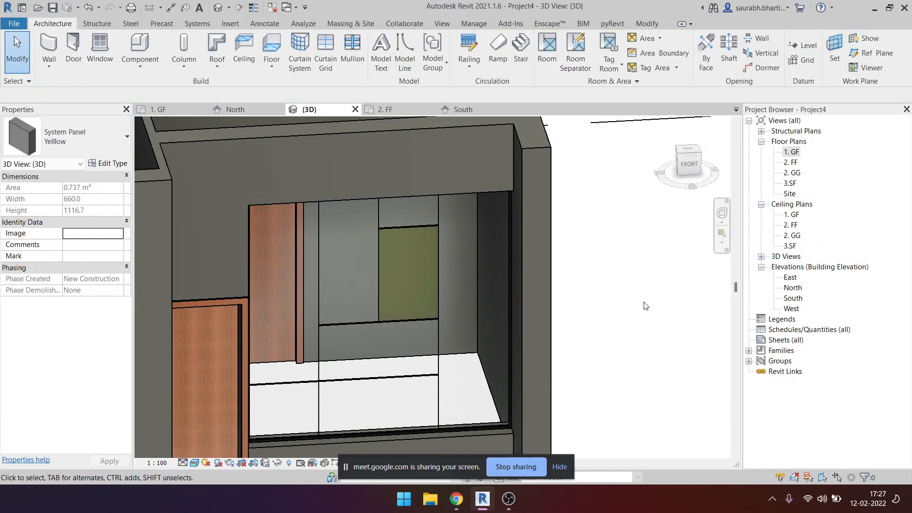
Examine the single yellow panel in the curtain wall up close and within the whole building.
scroll(454, 297, up, 8)
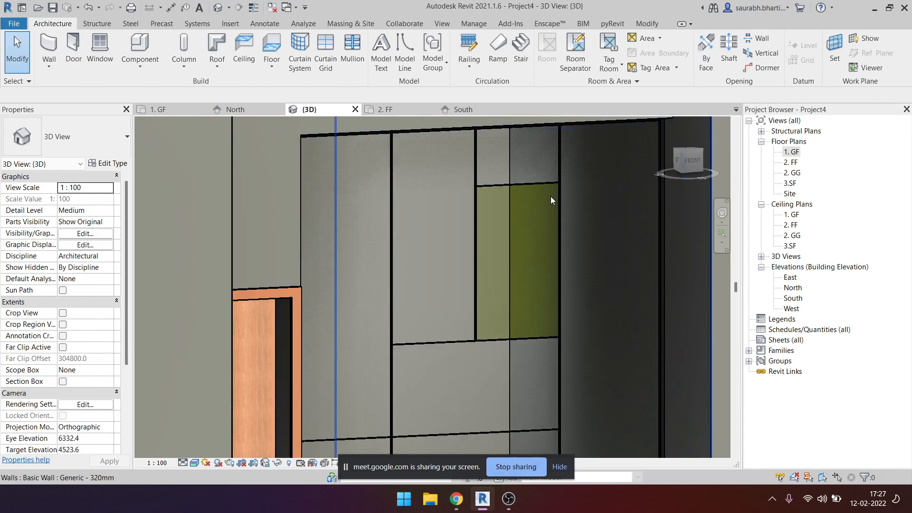
scroll(536, 209, down, 10)
scroll(537, 241, up, 5)
middle_drag(537, 241, 593, 177)
shift+middle_drag(464, 194, 435, 241)
scroll(641, 247, down, 4)
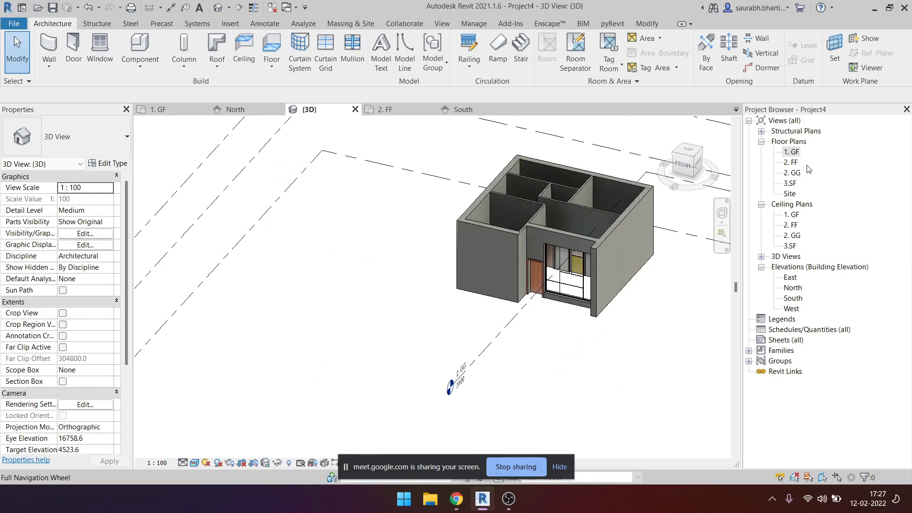
Open the 1. GF floor plan at the wall between the entrance door and the curtain wall.
double_click(790, 152)
scroll(380, 285, down, 5)
middle_drag(413, 289, 518, 284)
scroll(517, 285, up, 10)
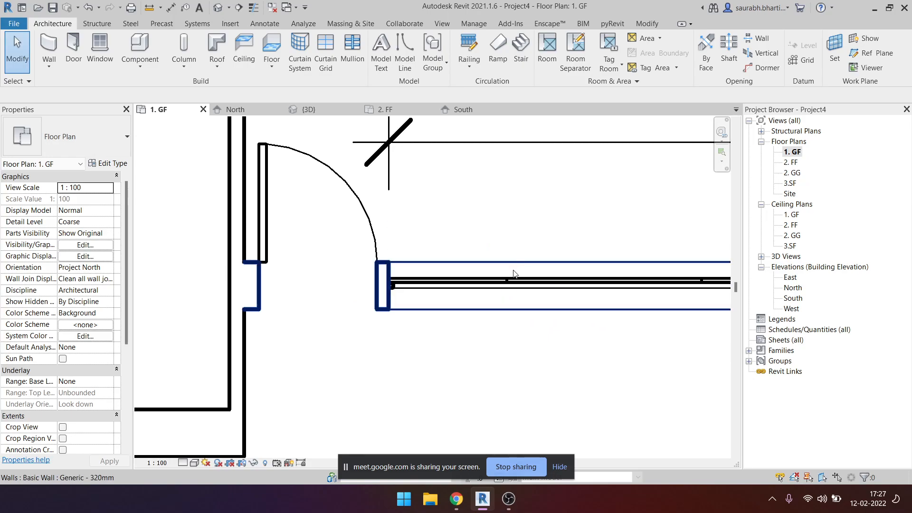
Compare the front curtain wall in the ground-floor plan with the living room glazing in the reference image.
scroll(503, 280, down, 3)
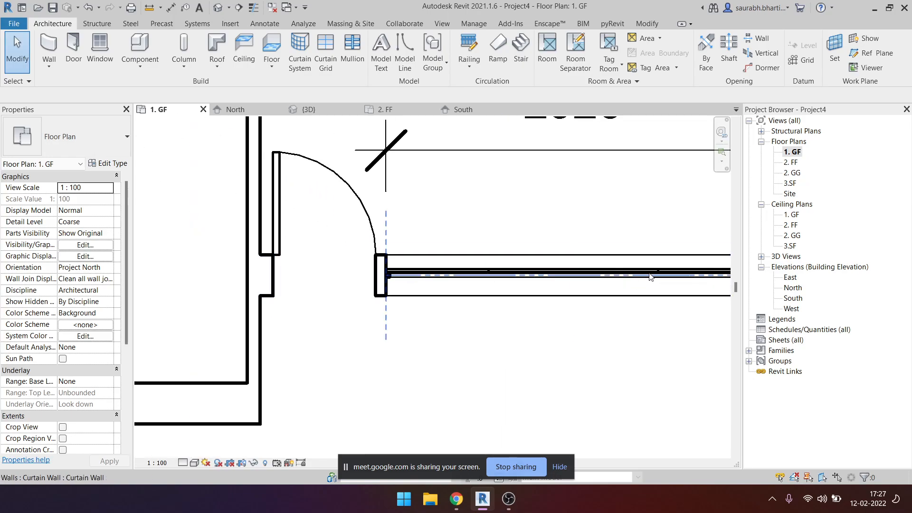
scroll(646, 284, down, 4)
scroll(415, 339, up, 3)
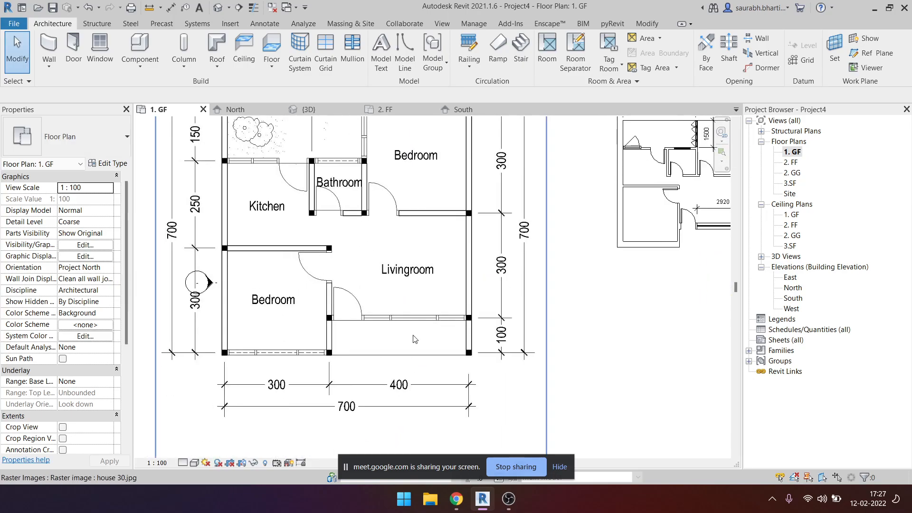
scroll(401, 322, up, 5)
middle_drag(201, 399, 267, 352)
click(232, 323)
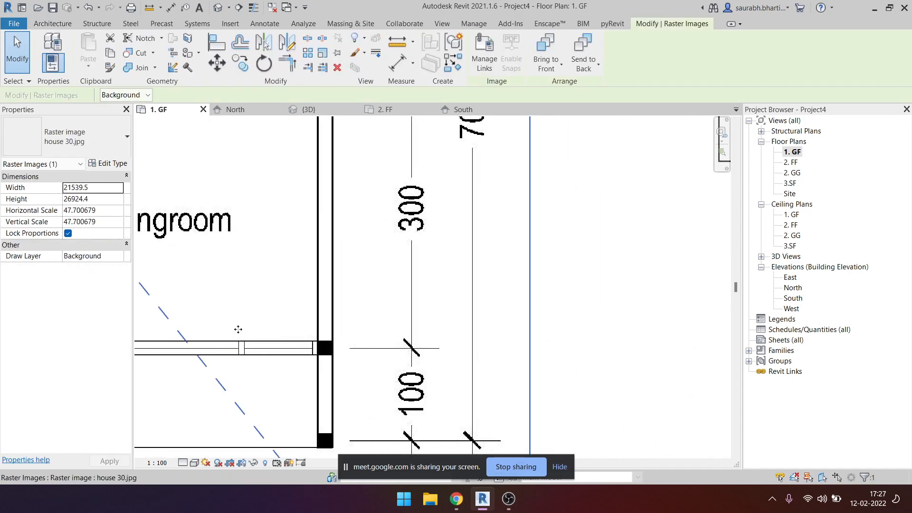
scroll(224, 288, down, 5)
scroll(545, 316, up, 1)
middle_drag(545, 316, 505, 344)
scroll(331, 291, up, 4)
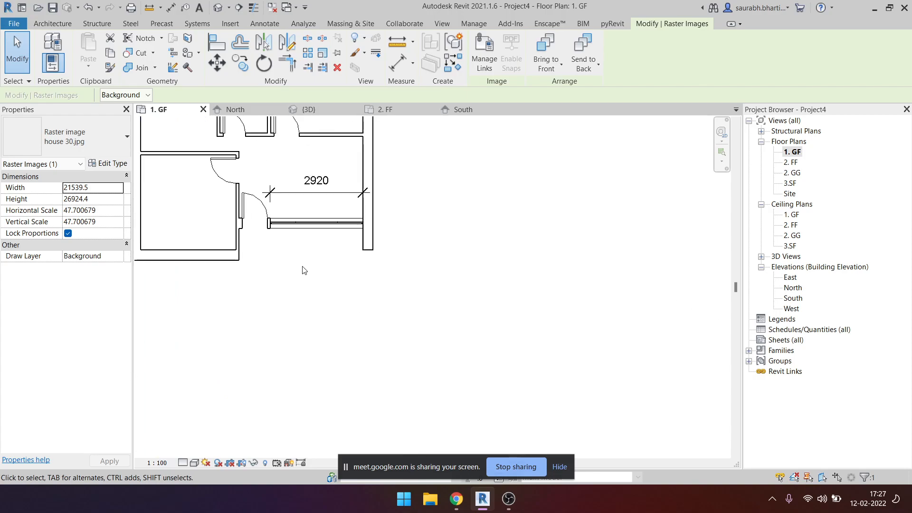
middle_drag(297, 170, 343, 303)
scroll(321, 332, up, 4)
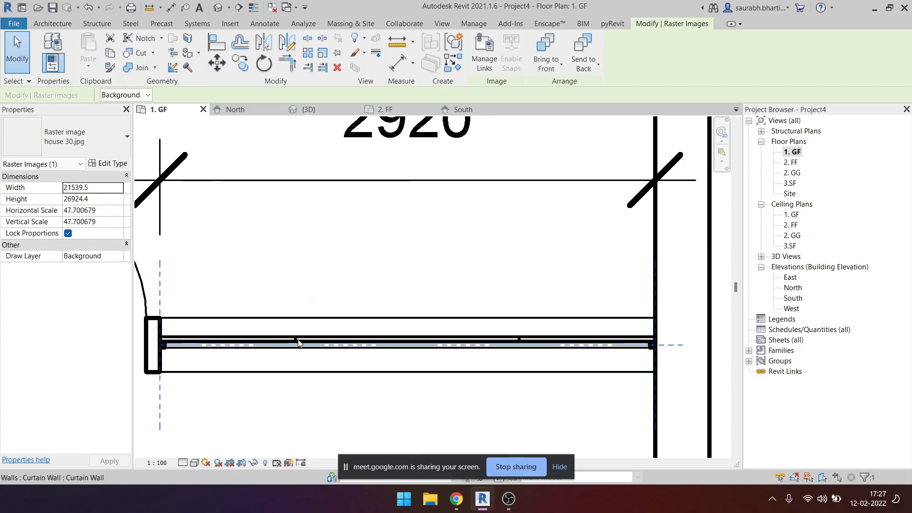
drag(266, 255, 562, 410)
Open the 3D view and examine the grid lines of the front curtain wall beside the entrance door.
click(218, 7)
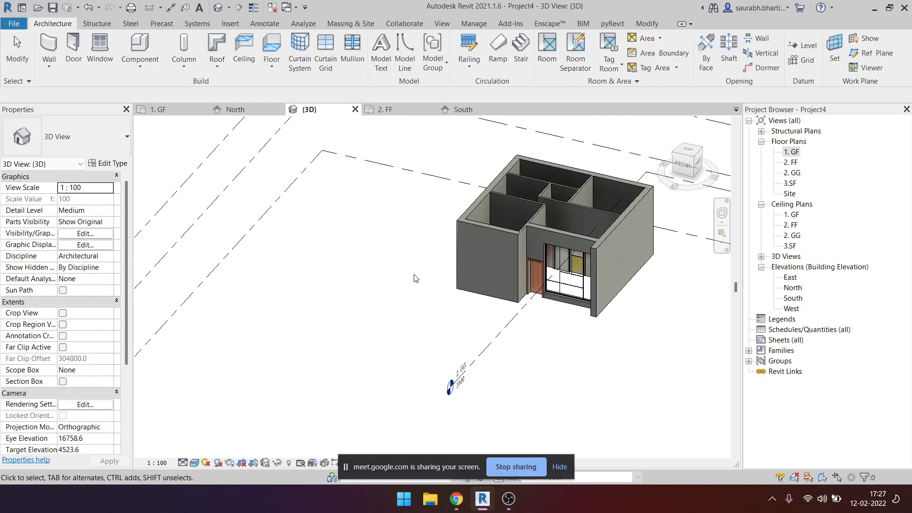
scroll(523, 260, up, 5)
scroll(523, 260, up, 2)
click(516, 259)
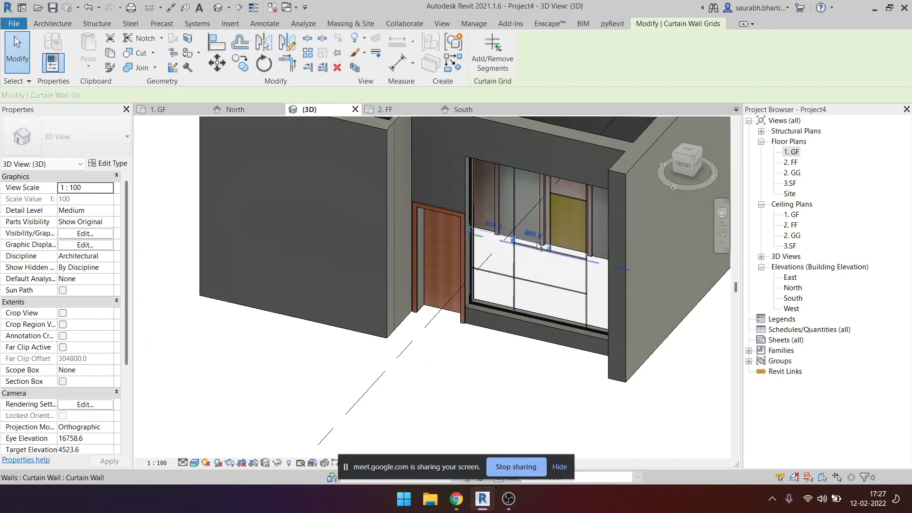
scroll(516, 259, up, 5)
scroll(528, 202, down, 4)
shift+middle_drag(529, 203, 551, 252)
click(19, 54)
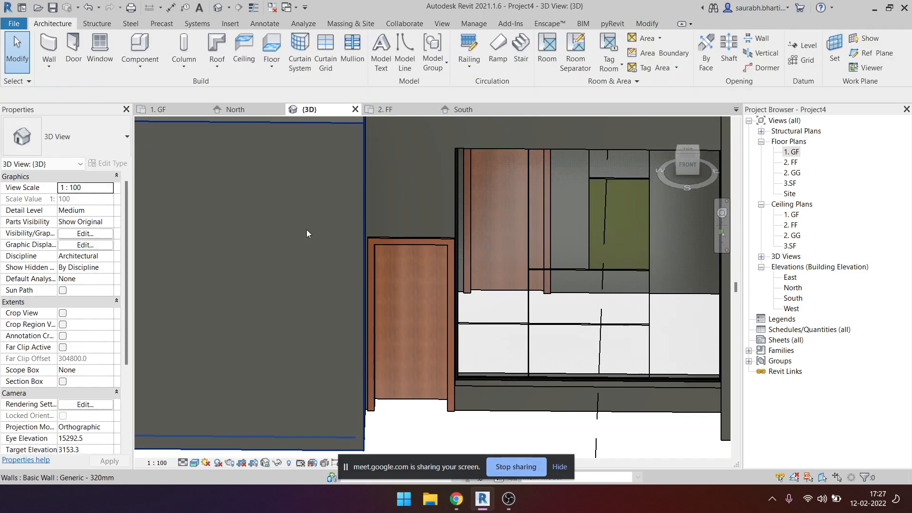
Place Circular Mullion 50mm Radius mullions on the curtain wall's two full-height vertical grid lines and its lower horizontal grid line.
key(u)
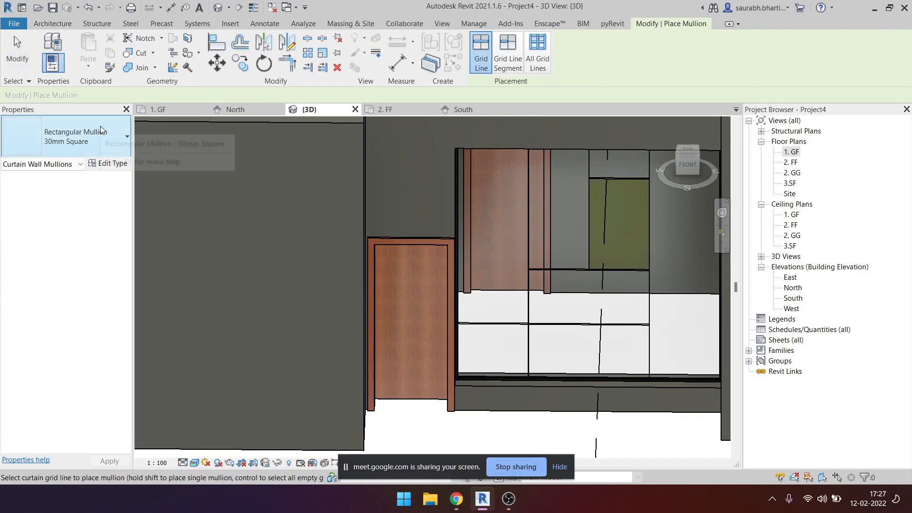
click(126, 137)
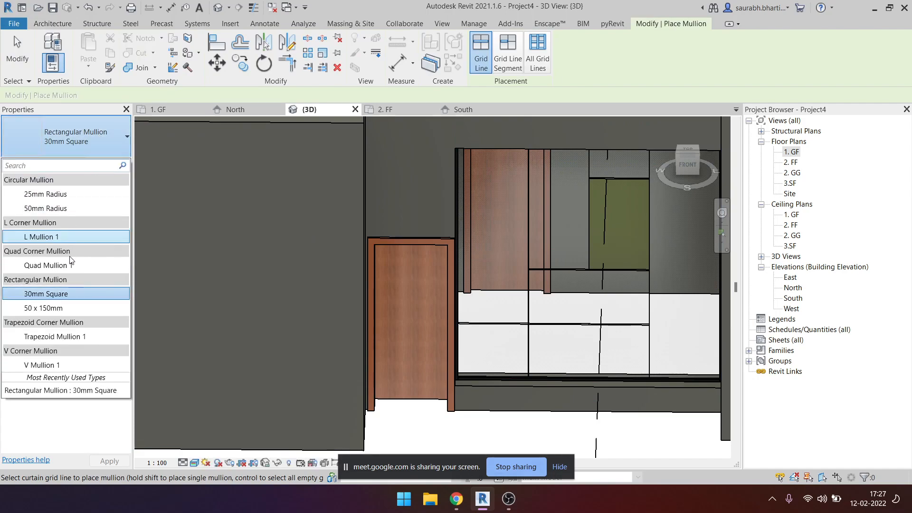
click(47, 209)
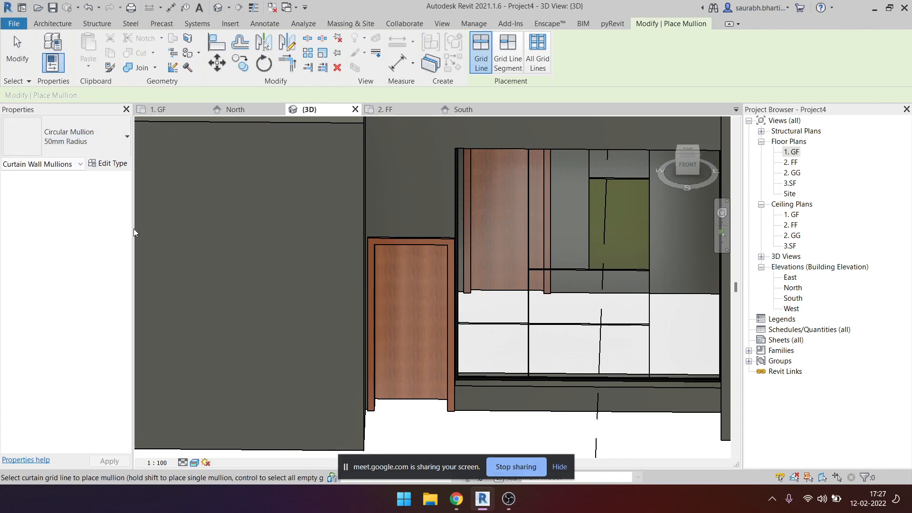
click(529, 207)
middle_drag(581, 237, 490, 277)
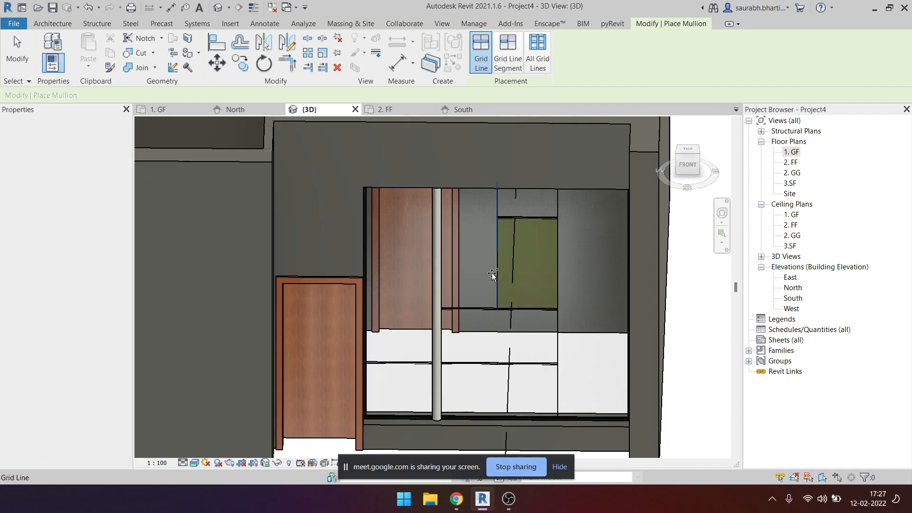
click(560, 212)
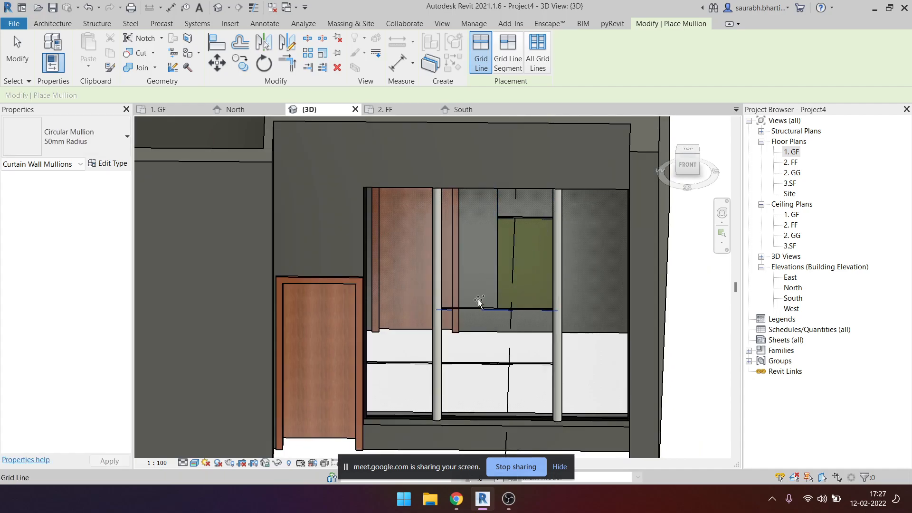
click(396, 362)
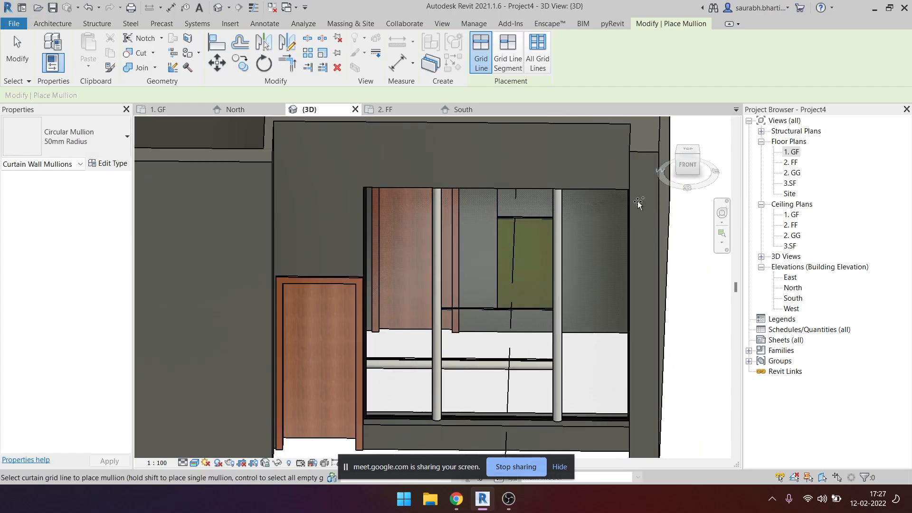
key(Escape)
Return to the 1. GF floor plan and compare the circular mullions with the living room window in the reference image.
shift+middle_drag(453, 257, 531, 315)
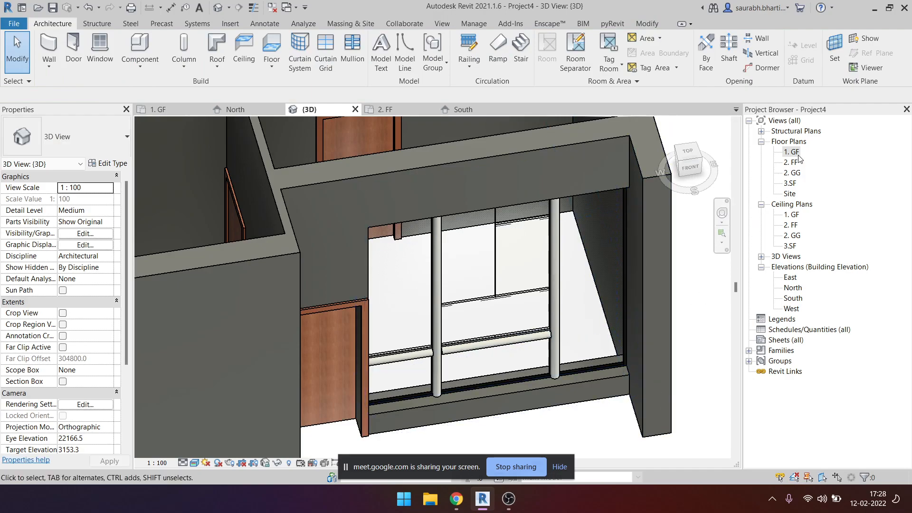
double_click(793, 152)
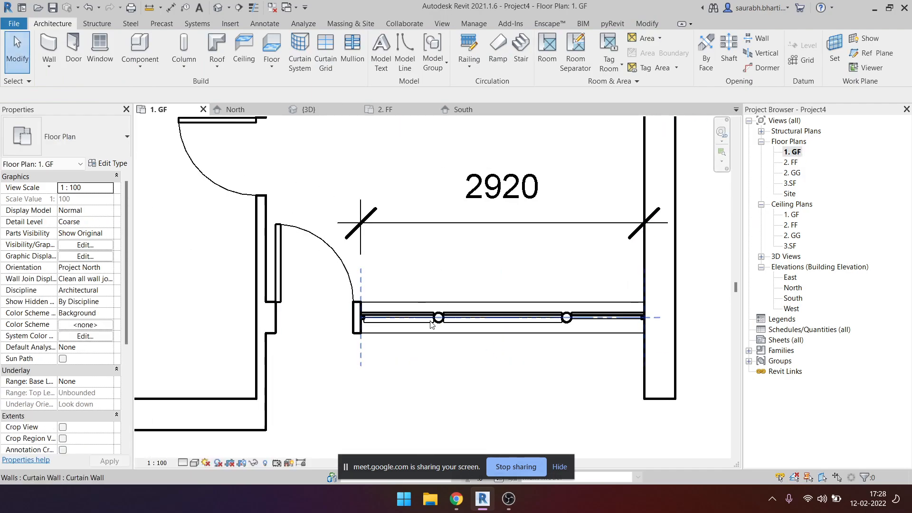
click(441, 323)
scroll(441, 323, down, 4)
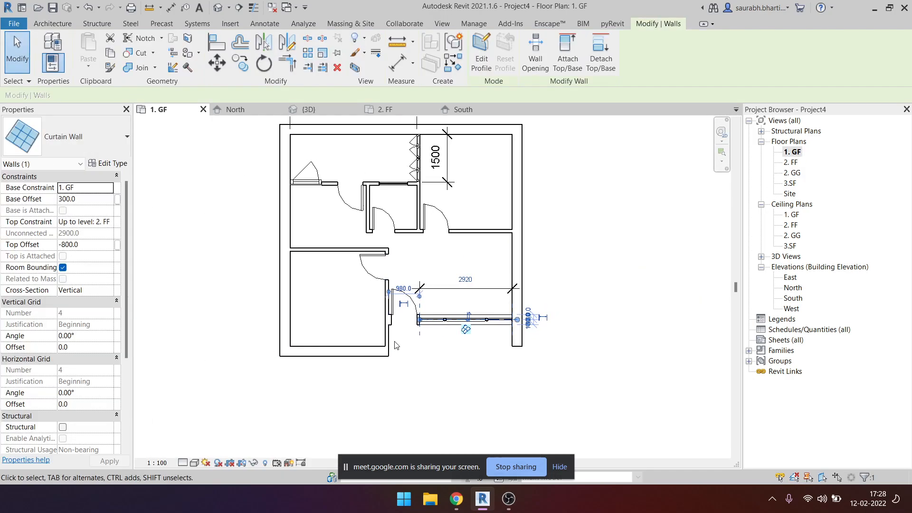
key(Escape)
scroll(455, 340, up, 4)
scroll(475, 307, down, 3)
middle_drag(305, 324, 621, 304)
middle_drag(354, 392, 370, 272)
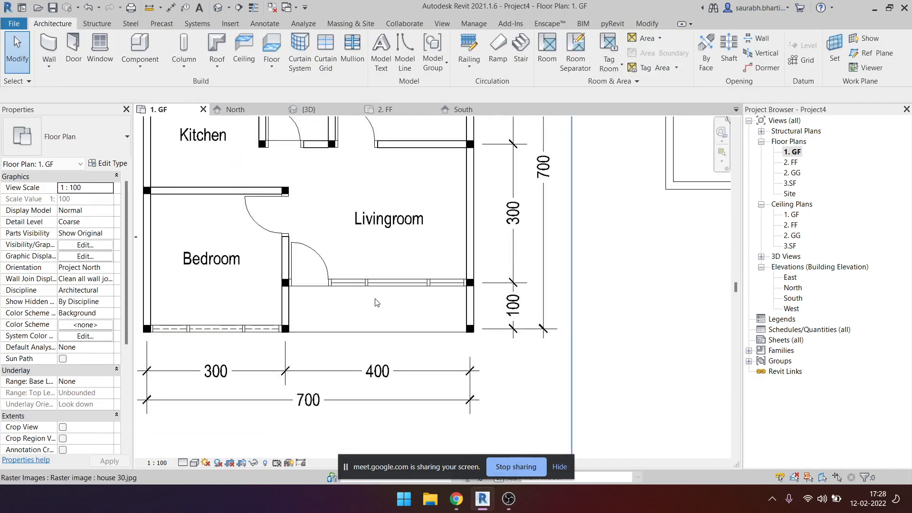
middle_drag(487, 301, 187, 368)
scroll(477, 232, up, 4)
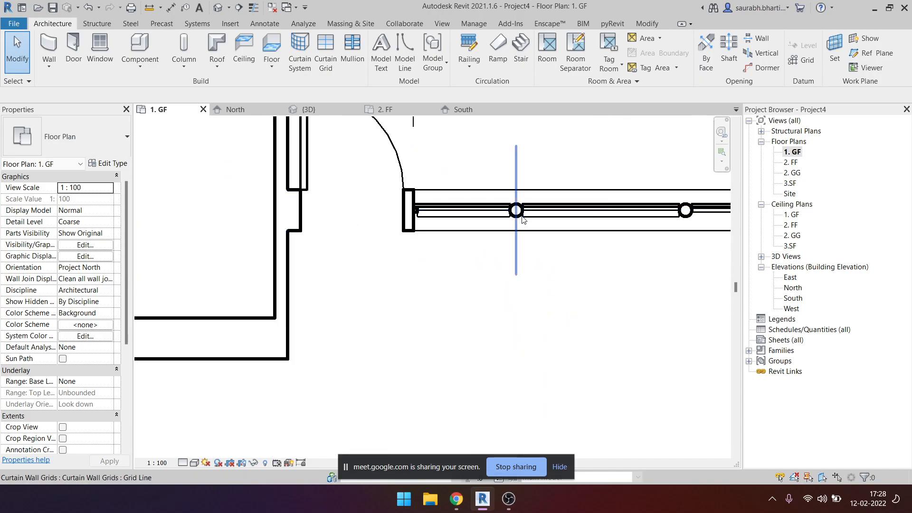
Try to change the curtain wall mullion nearest the entrance door to Rectangular Mullion 30mm Square in the plan.
scroll(518, 219, up, 3)
click(517, 220)
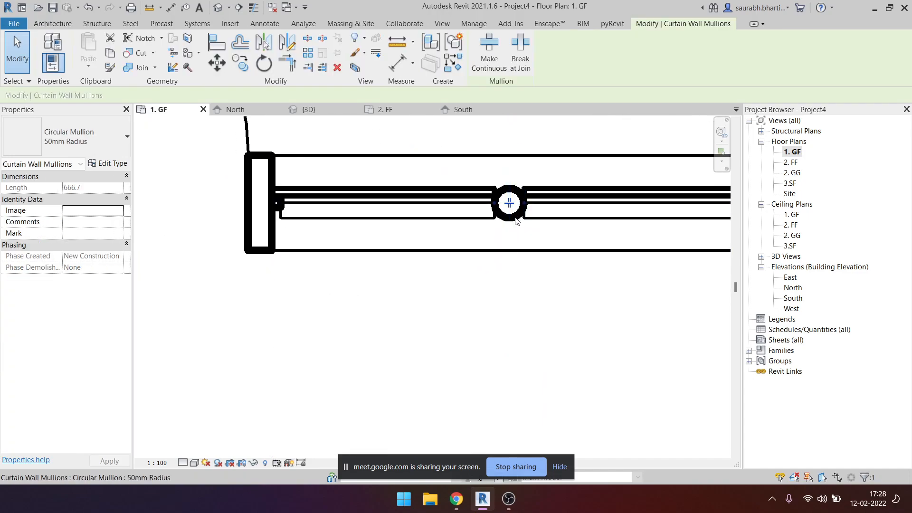
click(95, 138)
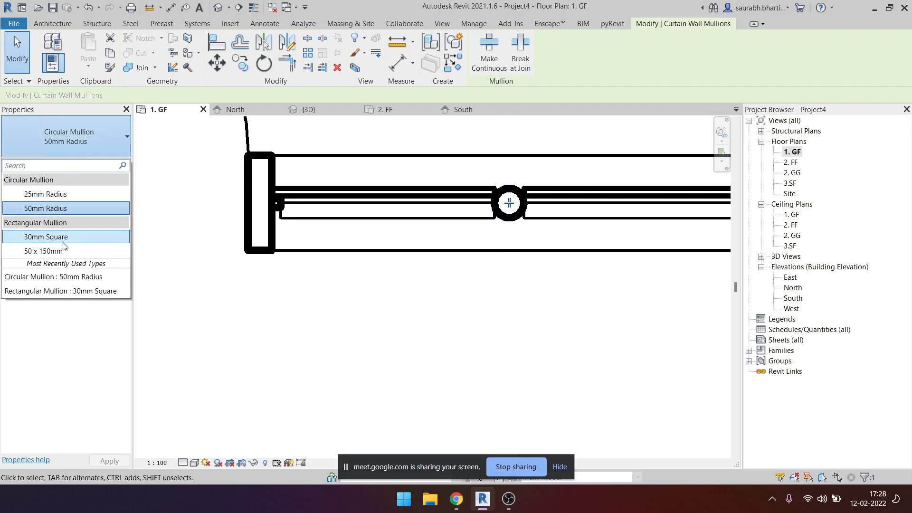
click(67, 238)
click(95, 143)
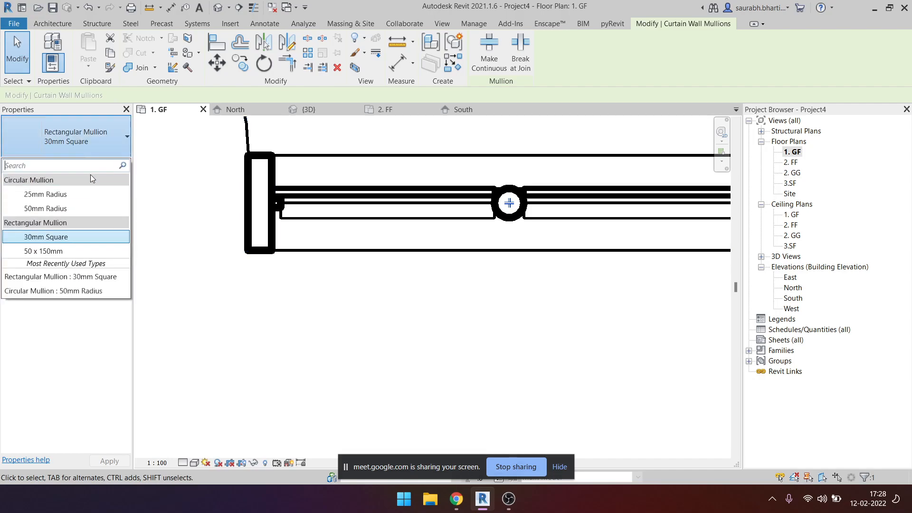
click(228, 238)
key(Escape)
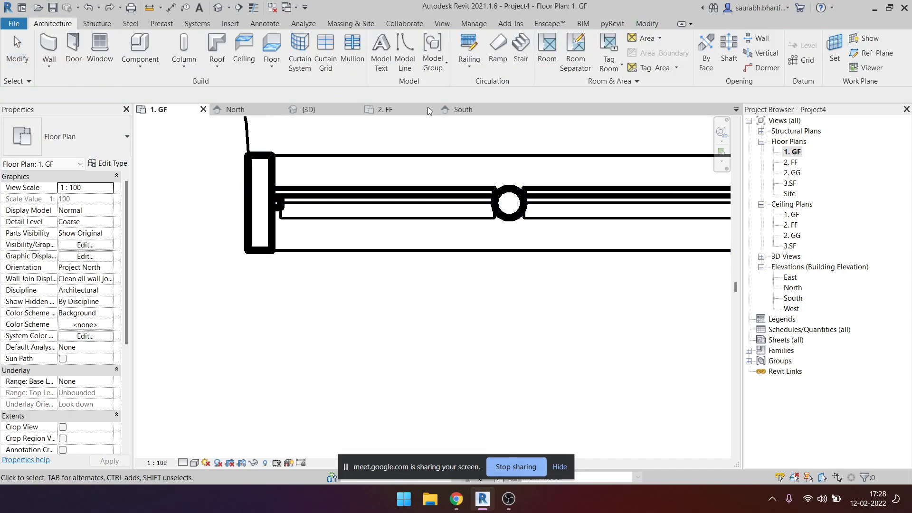
In the 3D view, select all mullions of the front curtain wall and change their type to Rectangular Mullion 30mm Square.
click(217, 7)
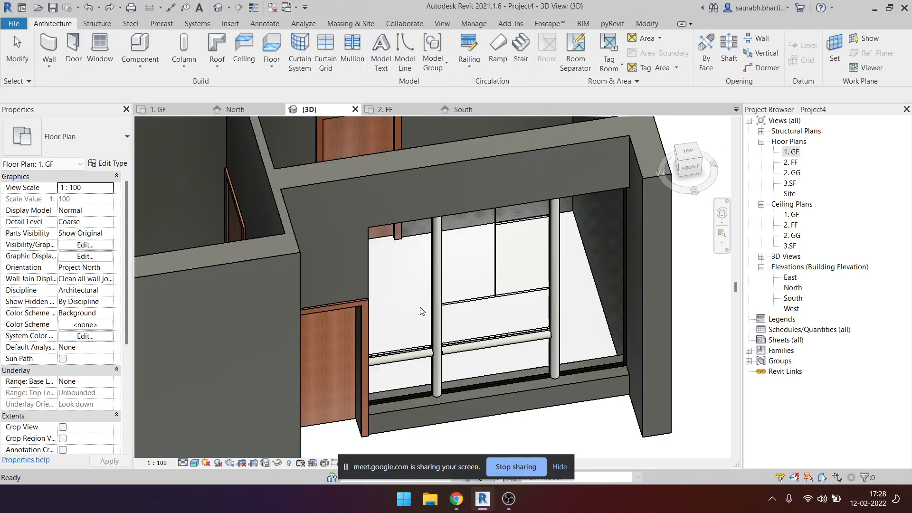
click(437, 270)
key(Escape)
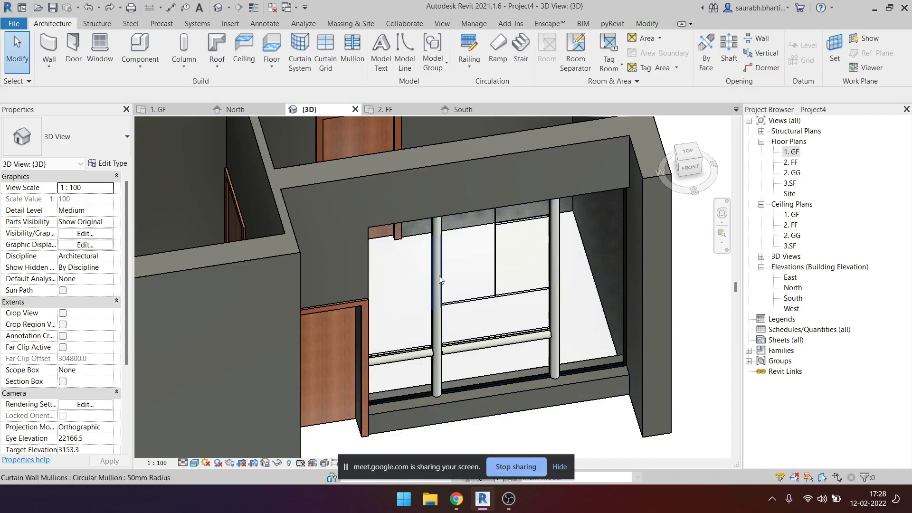
click(439, 280)
scroll(434, 286, up, 6)
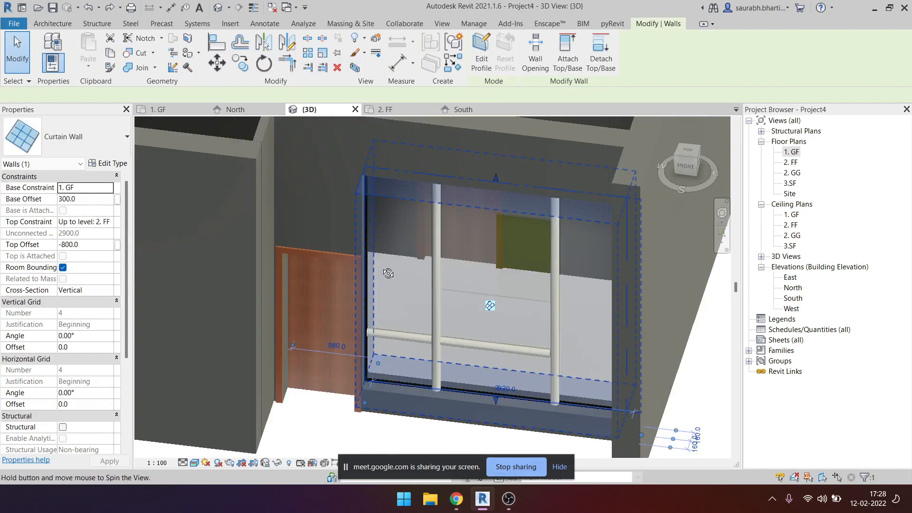
key(Escape)
scroll(477, 357, down, 1)
click(478, 353)
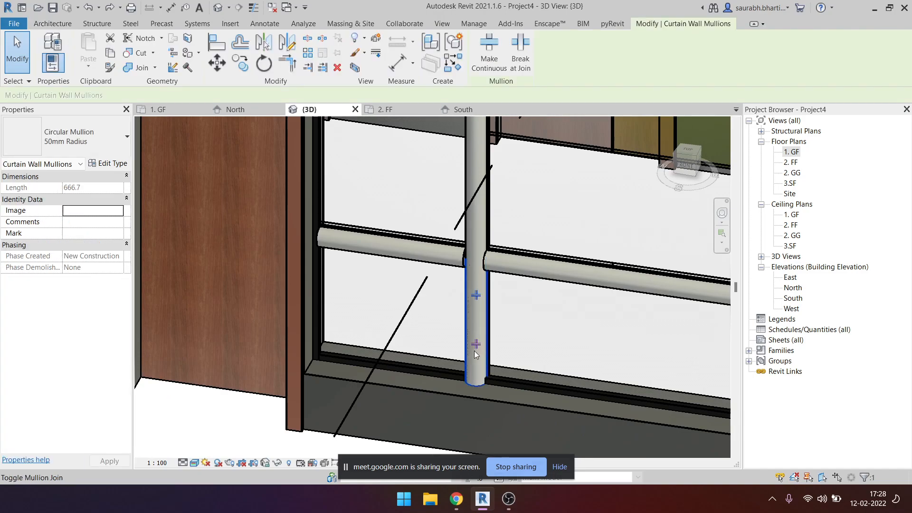
scroll(476, 353, down, 3)
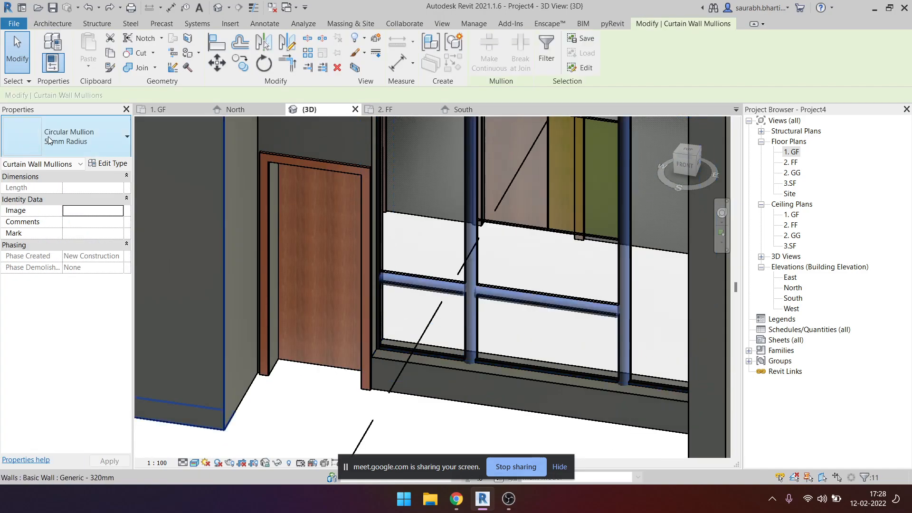
click(67, 138)
click(46, 237)
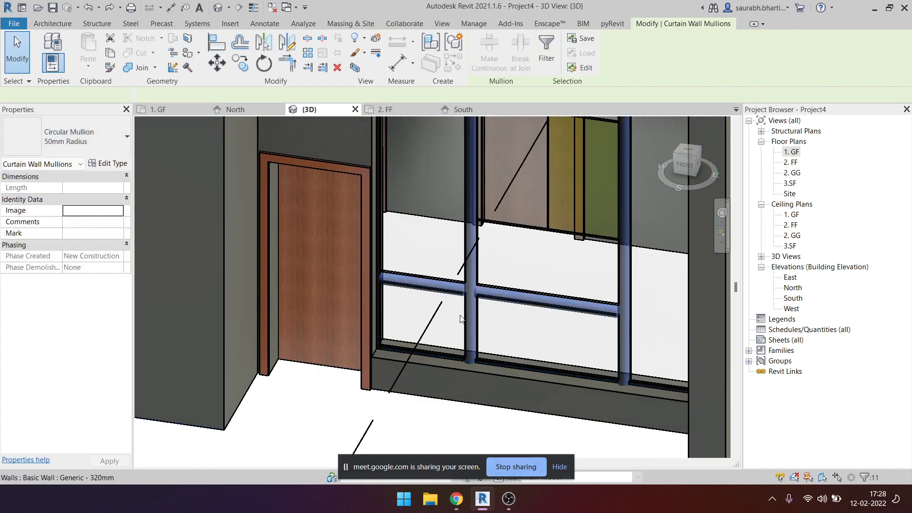
click(473, 328)
key(Escape)
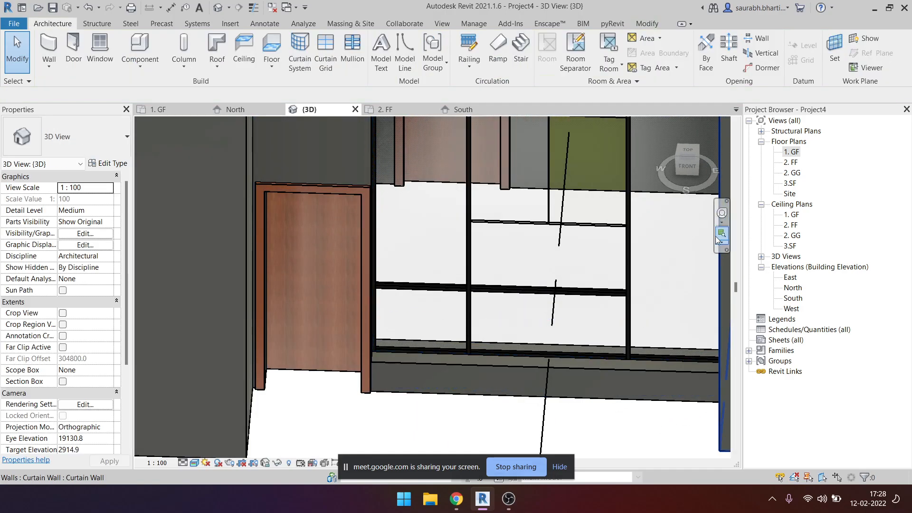
Open the 1. GF floor plan and check the square mullions against the living room glazing in the reference image.
double_click(793, 152)
scroll(497, 218, down, 2)
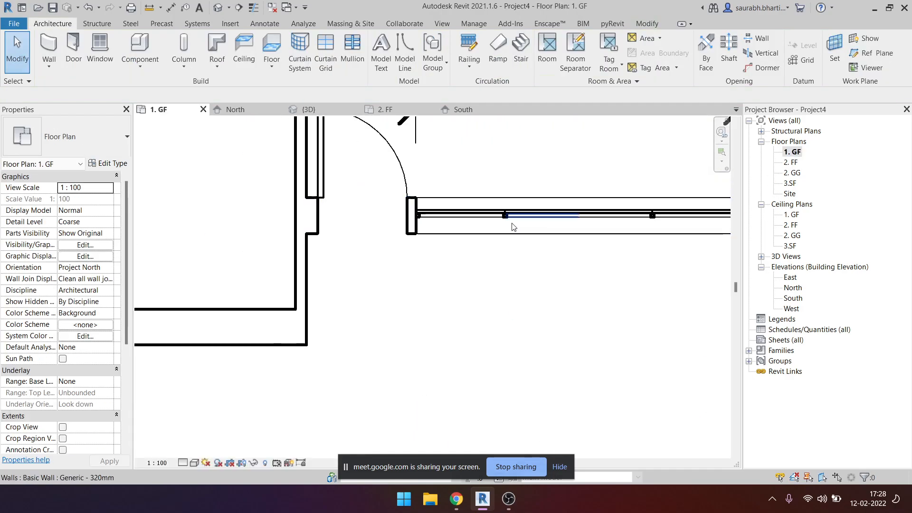
scroll(497, 218, up, 1)
scroll(512, 233, down, 3)
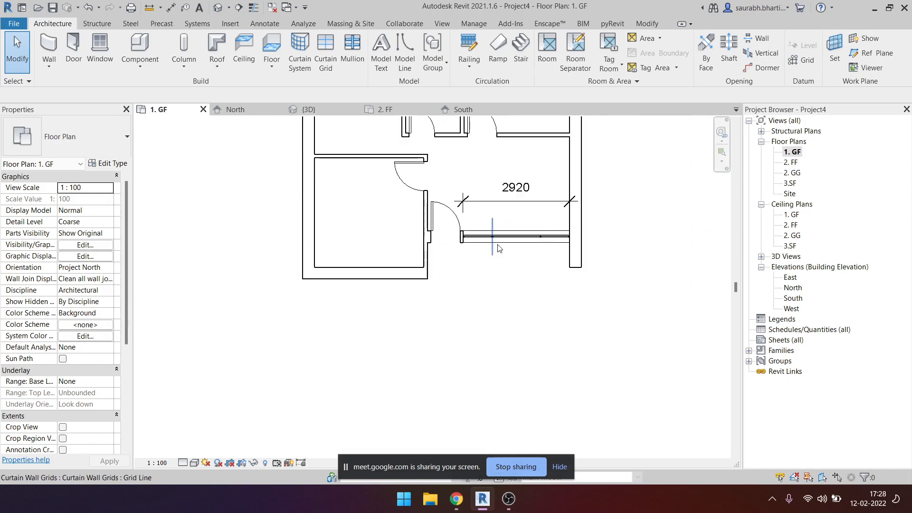
scroll(380, 301, up, 4)
middle_drag(257, 452, 329, 300)
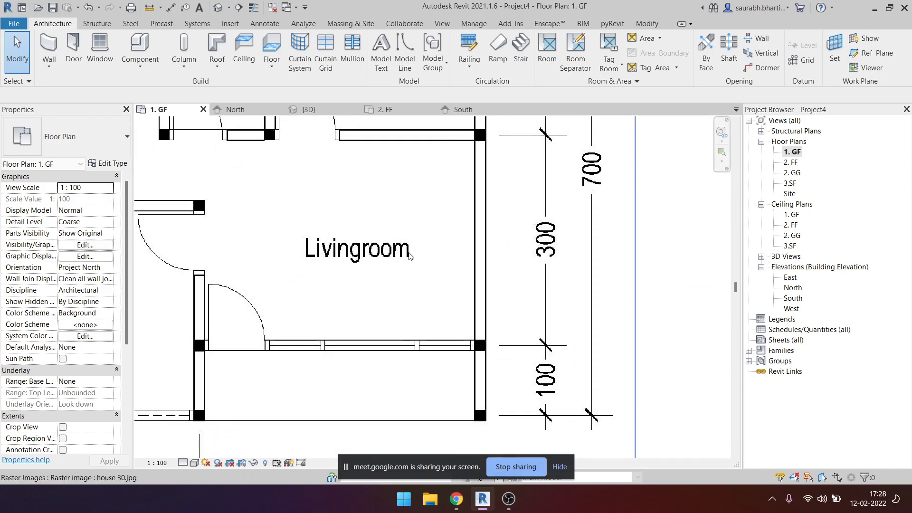
scroll(329, 300, down, 2)
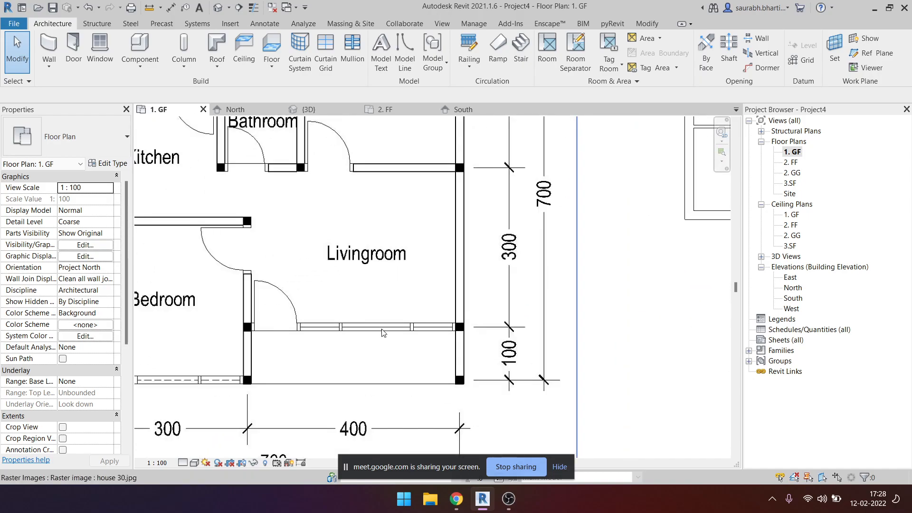
scroll(408, 347, down, 3)
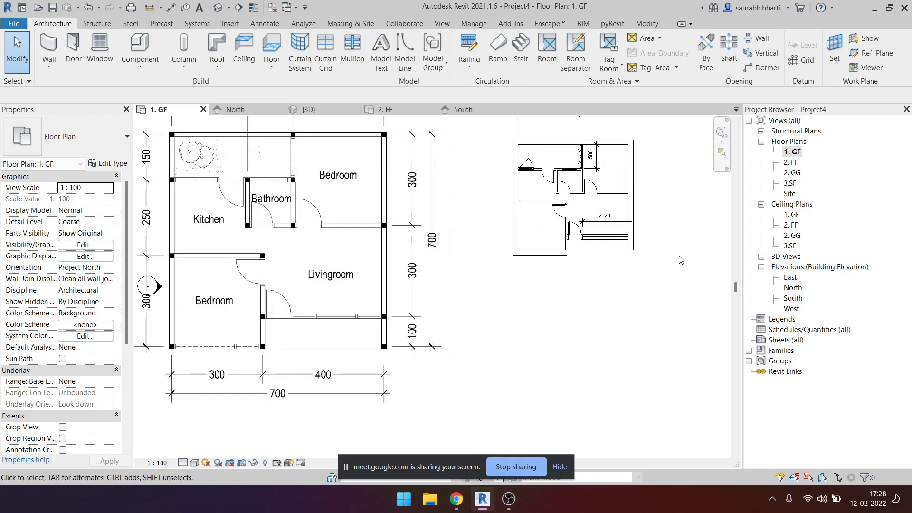
Compare the front bedroom's glazing in the reference image with the plain wall in the modelled plan.
scroll(299, 322, up, 5)
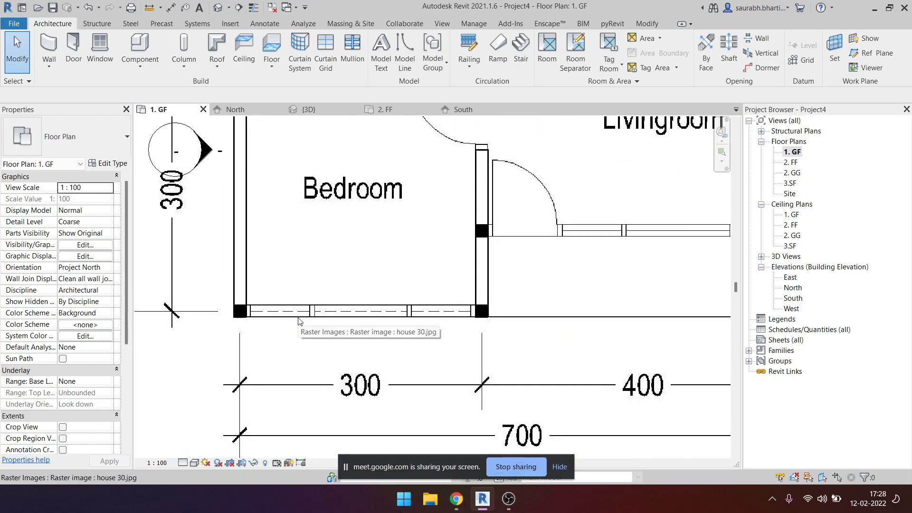
scroll(319, 327, down, 3)
mouse_move(363, 328)
middle_down()
mouse_move(181, 369)
mouse_move(360, 333)
middle_up()
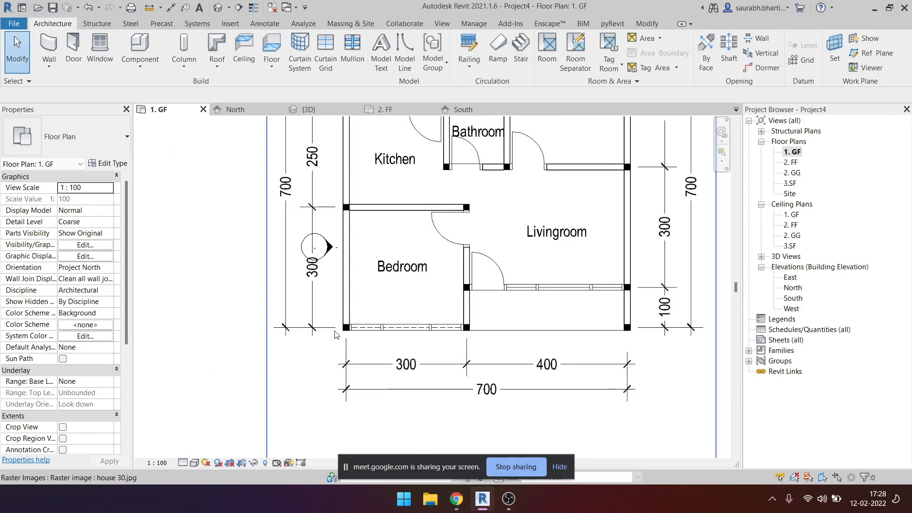
scroll(324, 338, down, 3)
scroll(593, 261, up, 8)
click(593, 253)
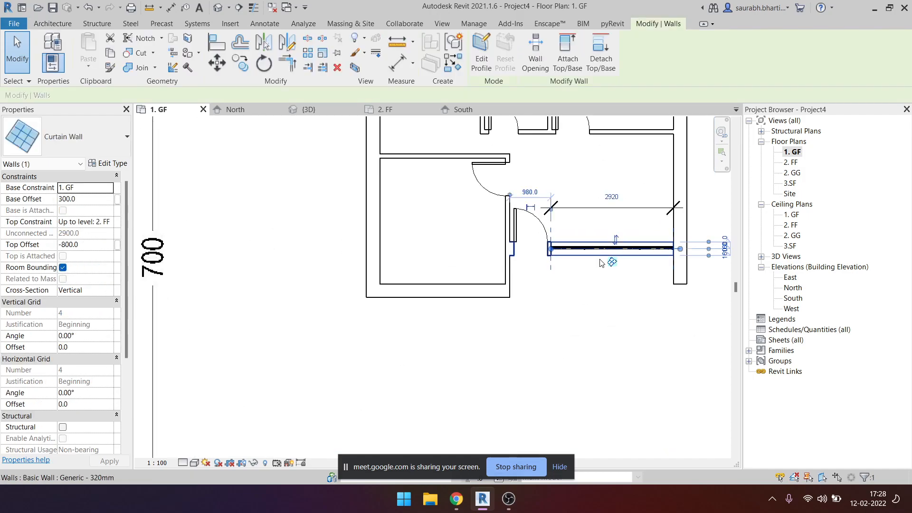
key(c)
key(s)
click(380, 290)
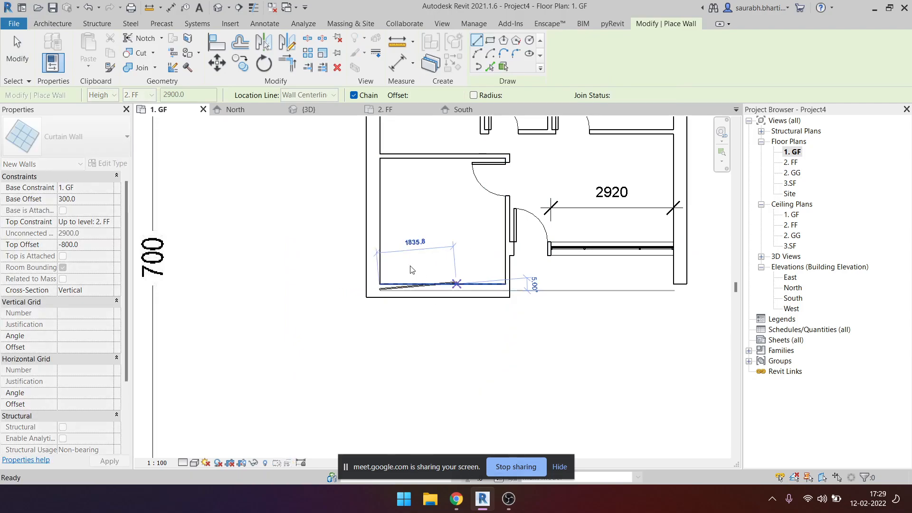
key(Escape)
click(93, 141)
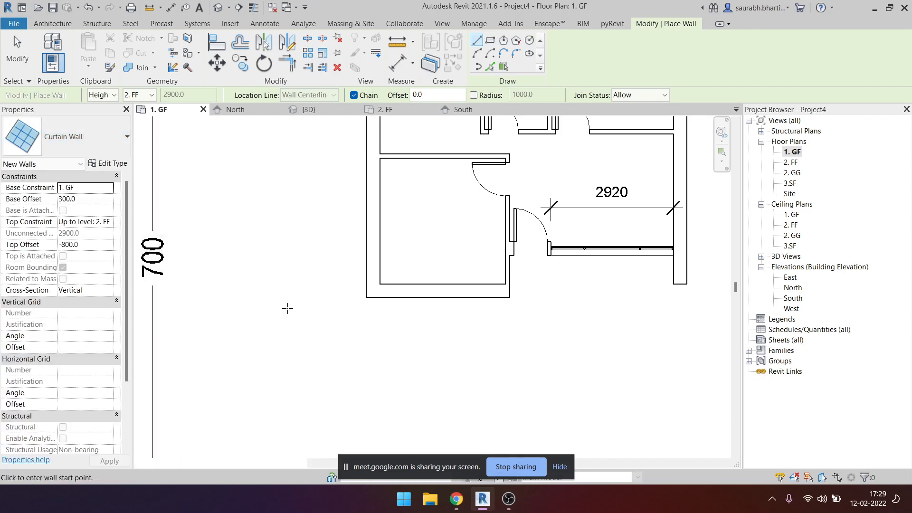
scroll(261, 194, down, 3)
key(Escape)
key(Escape)
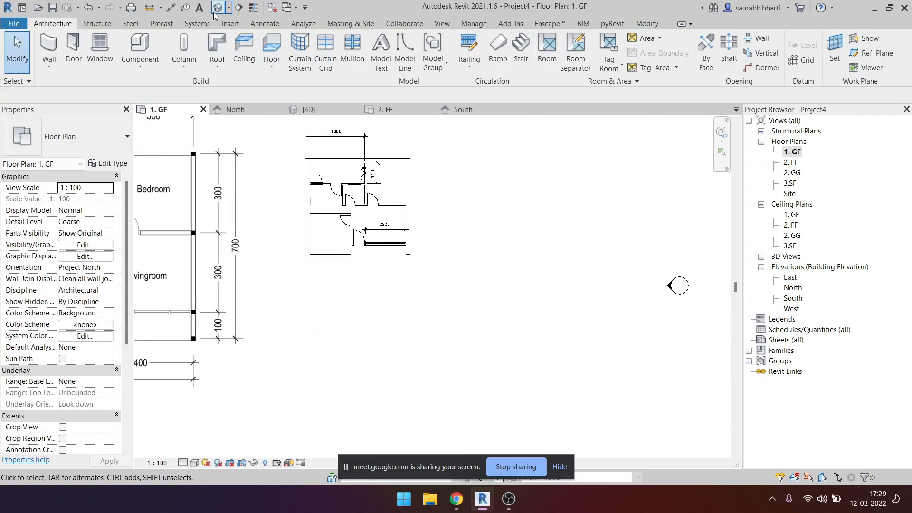
In the 3D view, draw a sample wall of the plain Curtain Wall type about 2500 mm long outside the house.
click(218, 7)
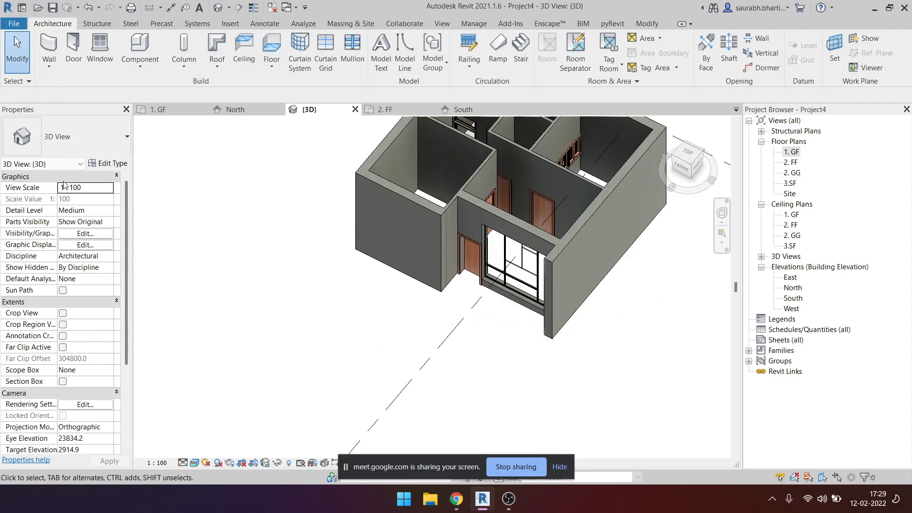
key(w)
key(a)
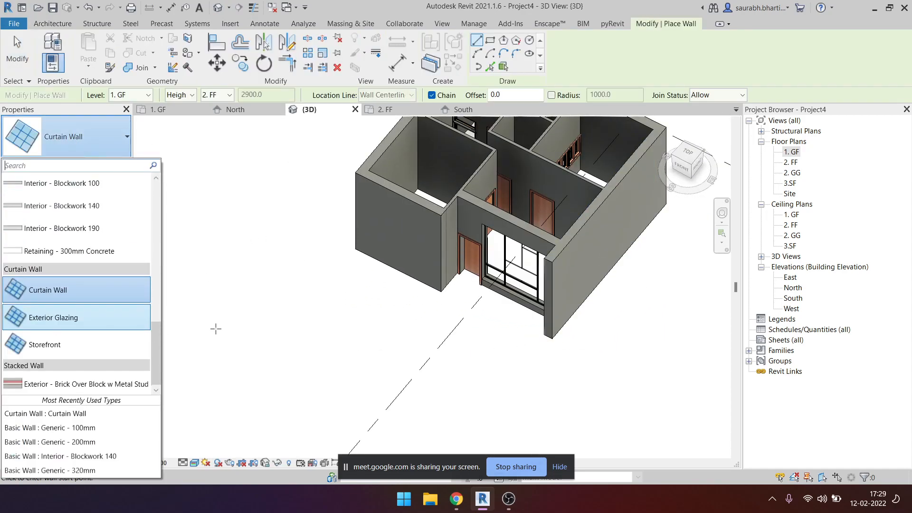
click(223, 347)
click(293, 327)
key(Escape)
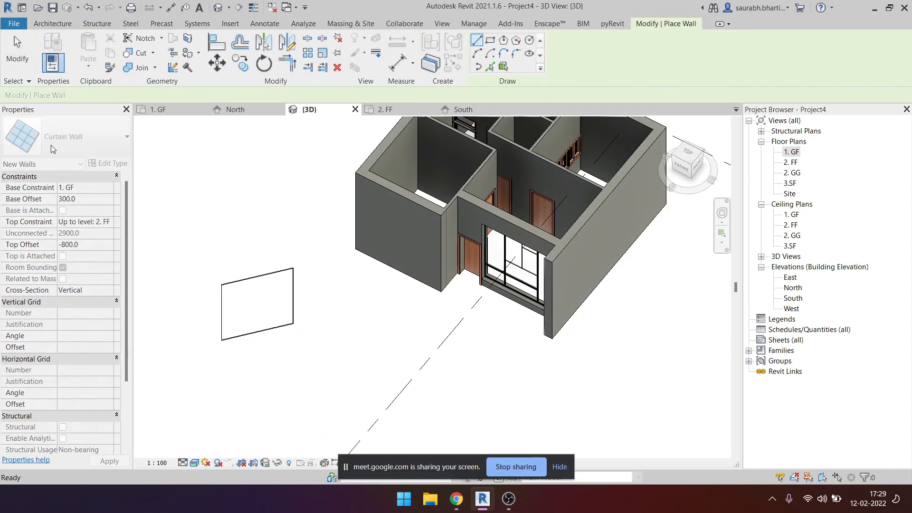
Draw a sample Exterior Glazing curtain wall about 3100 mm long, parallel to the plain Curtain Wall sample.
click(60, 144)
click(61, 317)
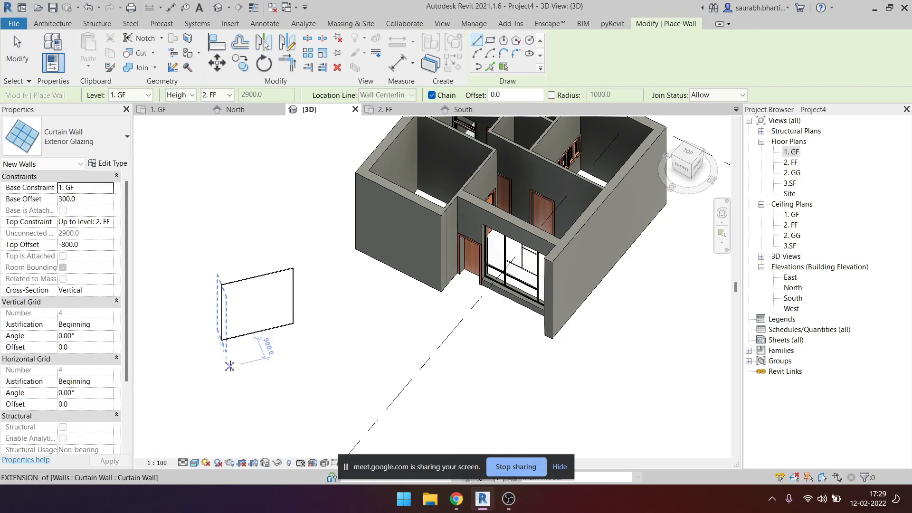
click(230, 365)
click(318, 339)
key(Escape)
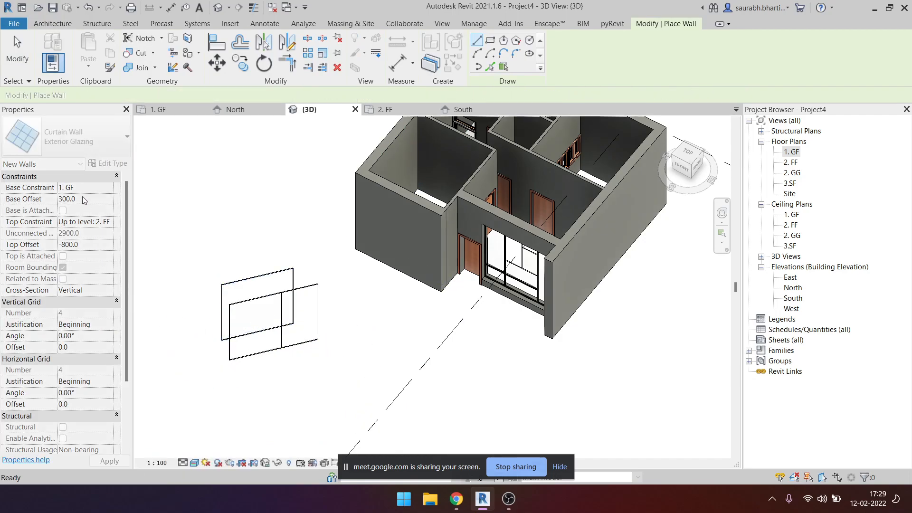
Draw a sample Storefront curtain wall about 4200 mm long, parallel to the Exterior Glazing sample.
click(84, 147)
click(79, 332)
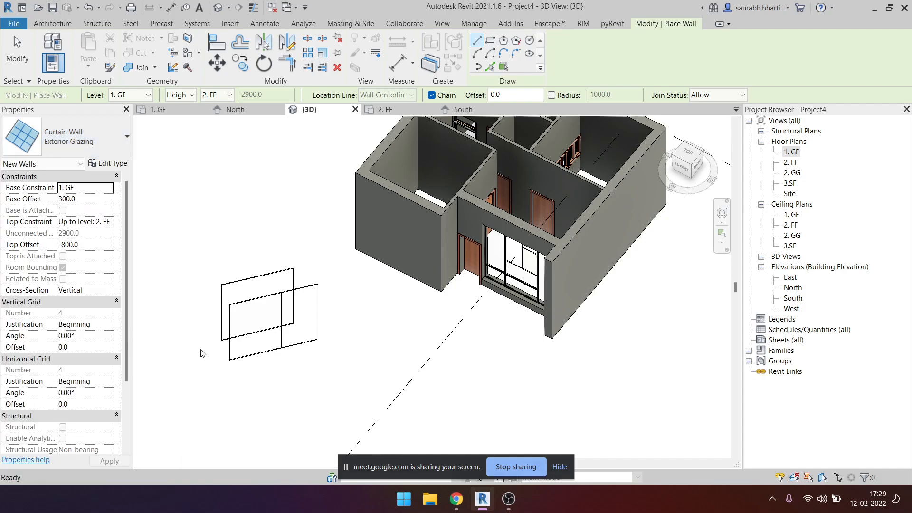
click(238, 389)
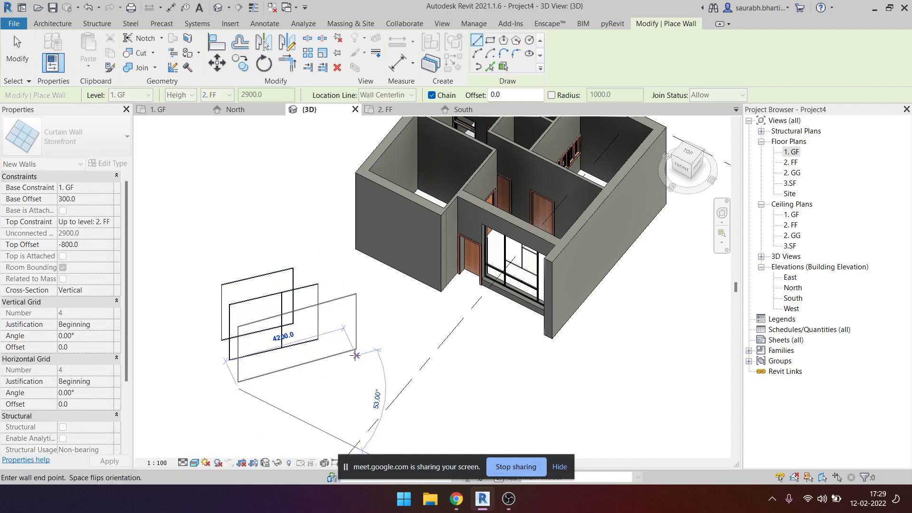
click(357, 356)
shift+middle_drag(354, 361, 4, 252)
key(Escape)
key(Escape)
Examine the three sample walls from several sides to compare the grids and mullions of Curtain Wall, Exterior Glazing and Storefront.
scroll(377, 353, up, 5)
scroll(4, 253, down, 4)
scroll(207, 307, down, 5)
shift+middle_drag(322, 372, 328, 274)
middle_drag(322, 202, 423, 289)
click(334, 279)
scroll(328, 271, up, 5)
scroll(328, 271, up, 2)
key(Escape)
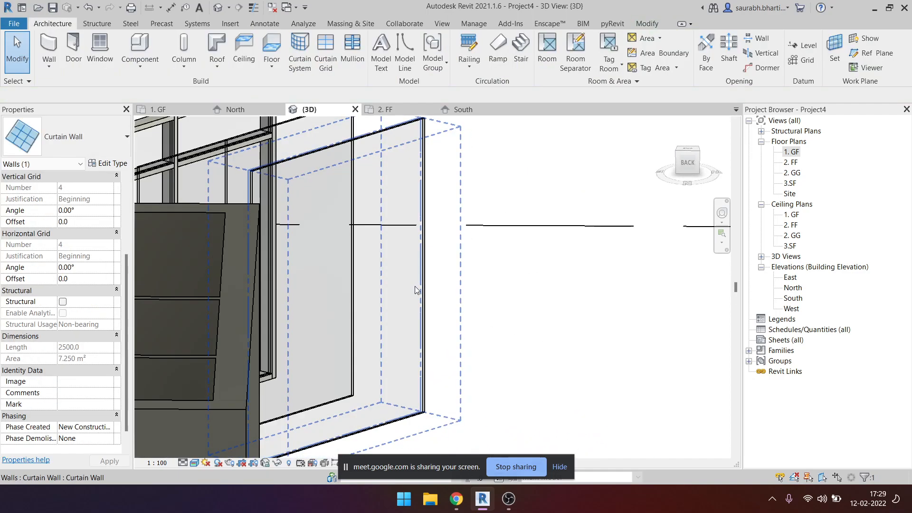
scroll(369, 217, down, 2)
scroll(363, 230, down, 3)
shift+middle_drag(364, 238, 409, 413)
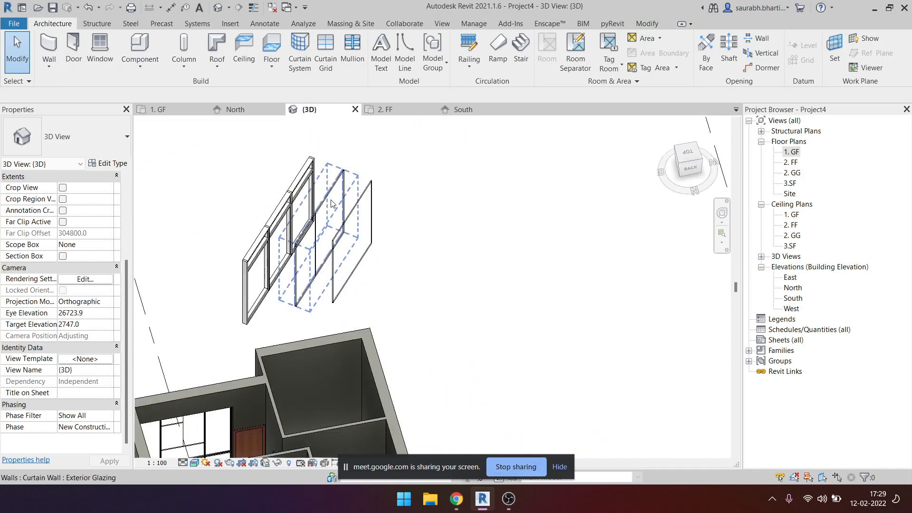
click(347, 214)
shift+middle_drag(483, 263, 397, 360)
key(Escape)
click(522, 253)
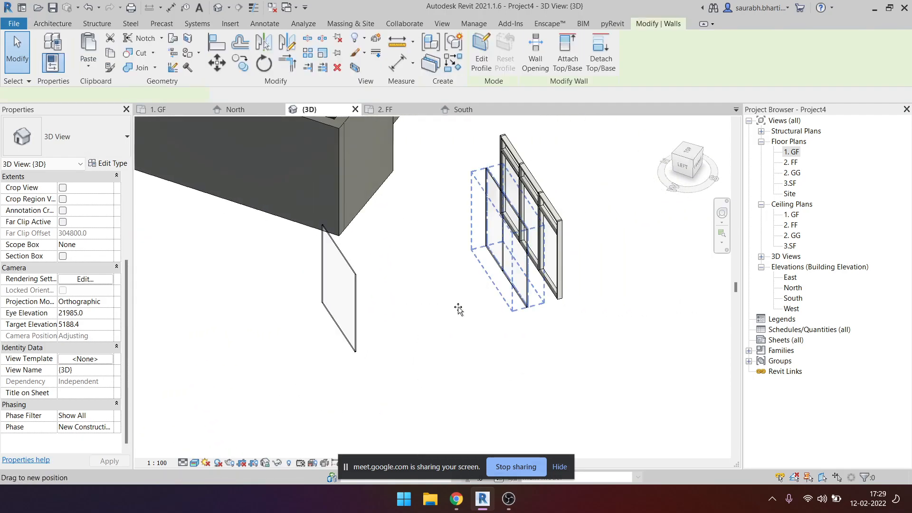
shift+middle_drag(399, 346, 465, 321)
key(Escape)
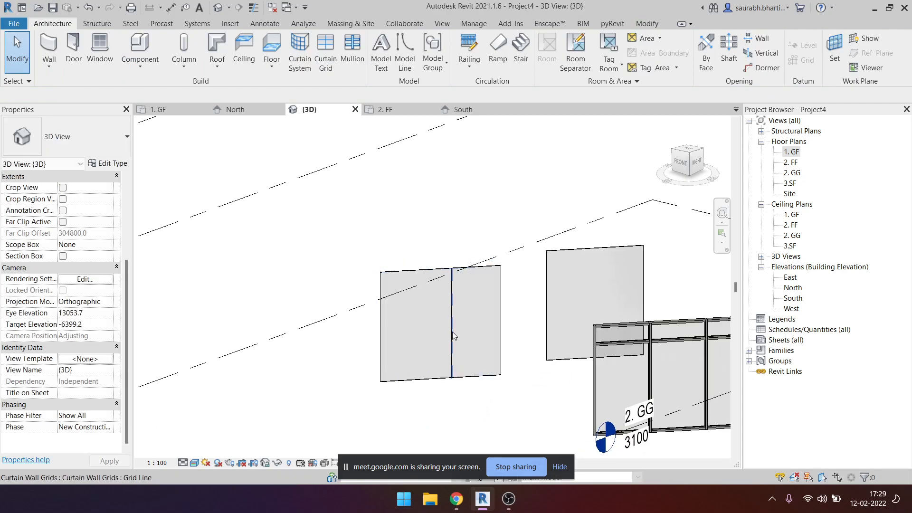
Unpin the Exterior Glazing sample's vertical grid line and set its distance to the wall's nearer end to 1500 mm.
click(450, 327)
key(Escape)
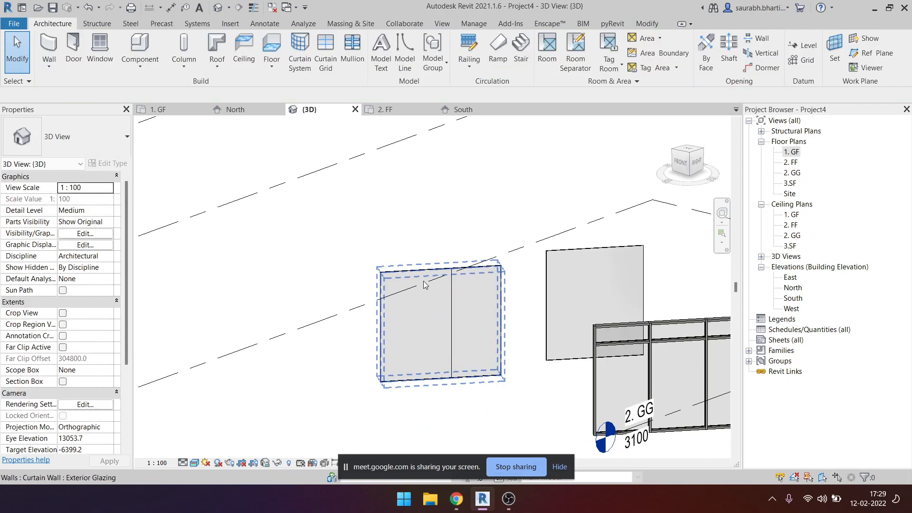
click(423, 280)
key(Escape)
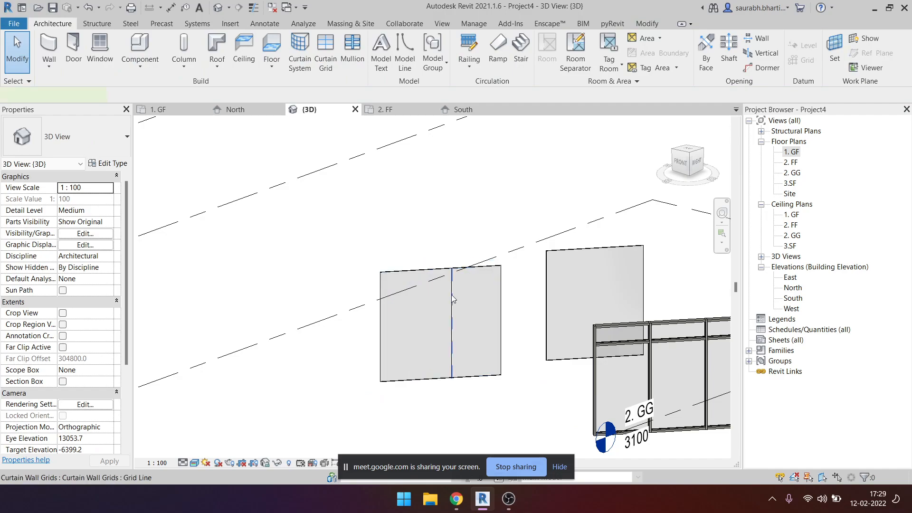
click(452, 294)
click(475, 314)
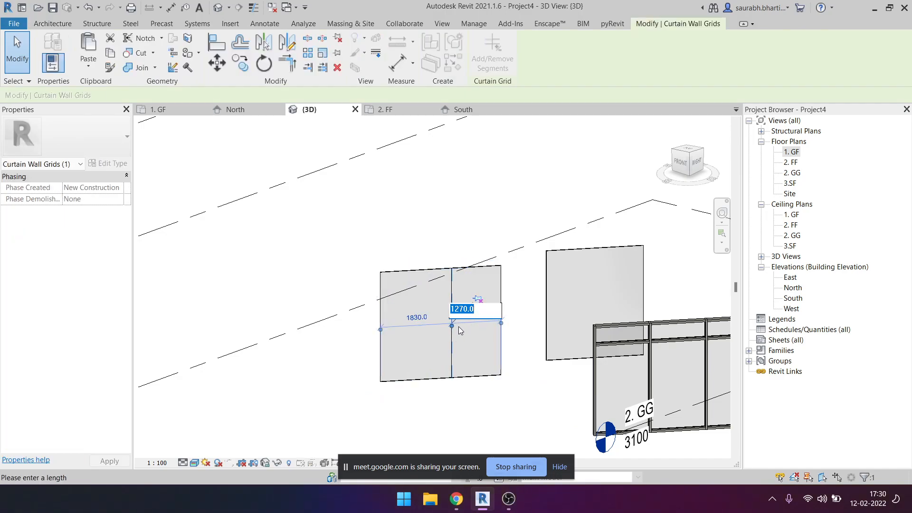
text(1500)
key(Return)
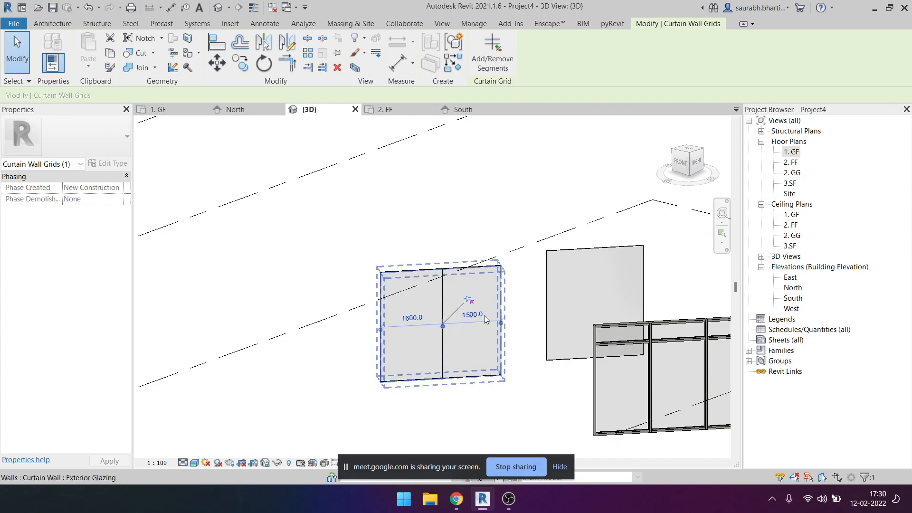
key(Escape)
click(443, 310)
key(Escape)
Set the vertical grid spacing of the Exterior Glazing wall type to 500 mm.
click(412, 318)
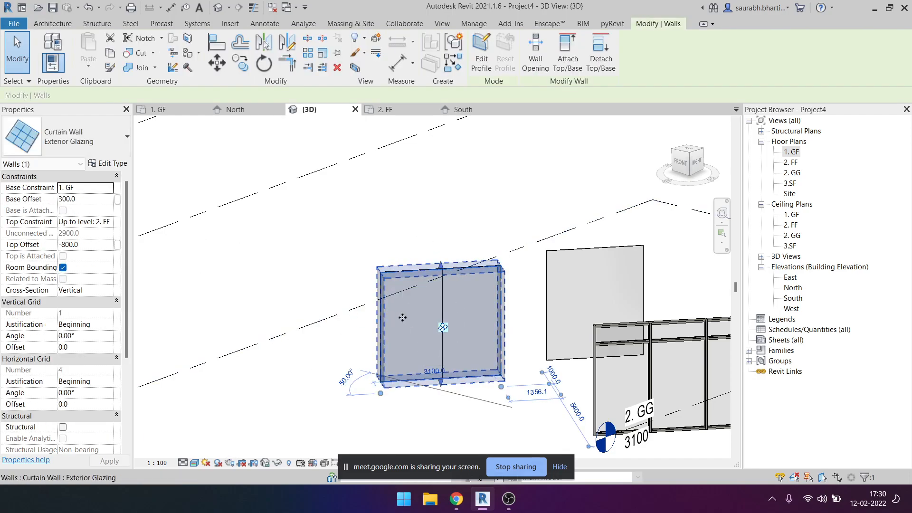
click(108, 163)
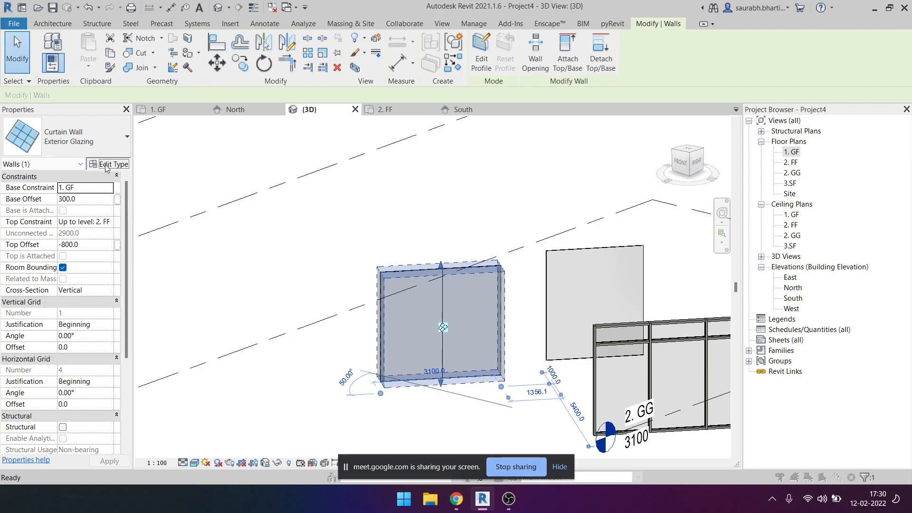
drag(576, 47, 715, 40)
click(831, 249)
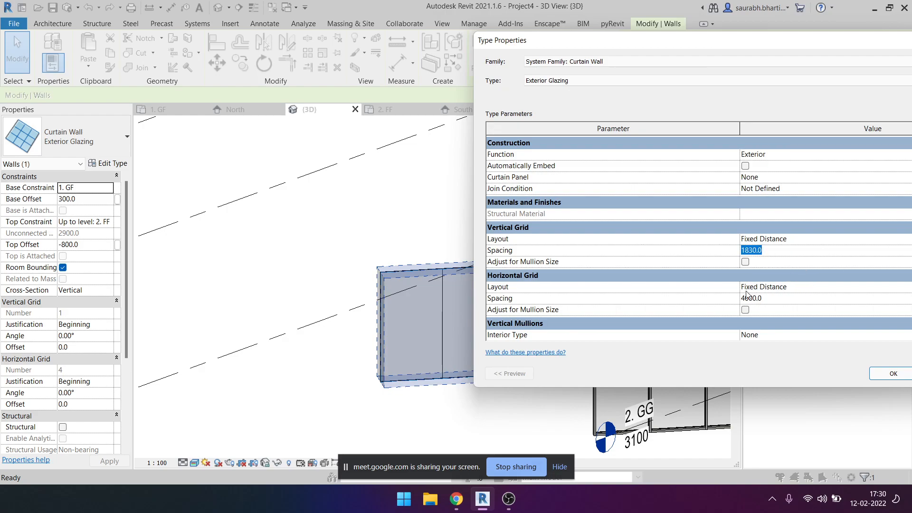
text(500)
drag(699, 40, 576, 22)
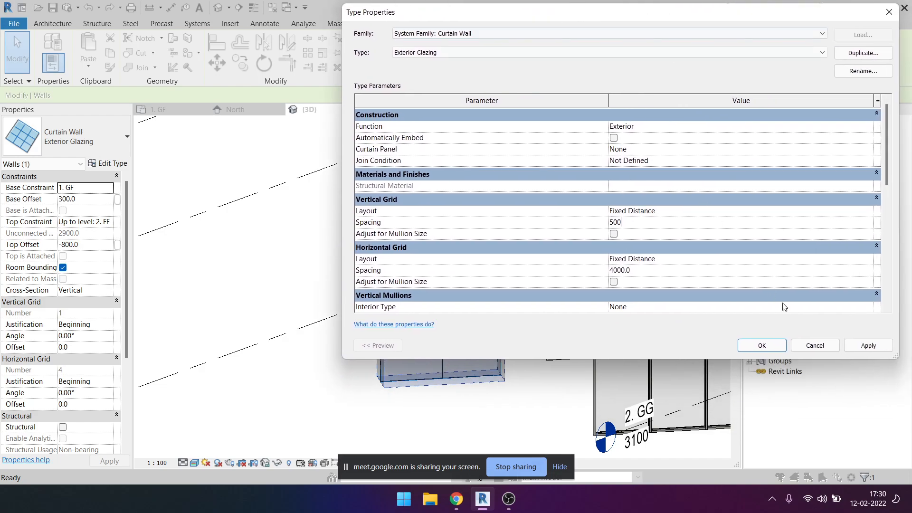
click(770, 347)
key(Escape)
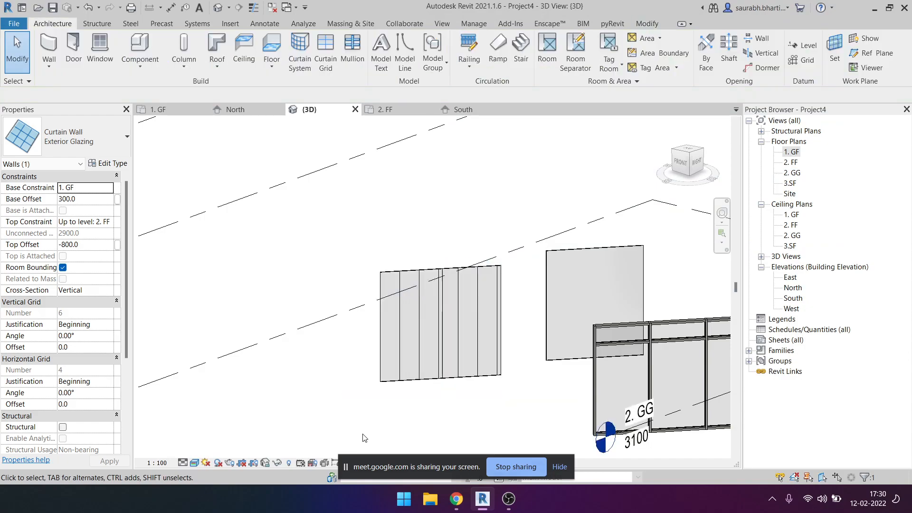
Remove the leftover unpinned vertical grid line near the middle of the Exterior Glazing sample.
shift+middle_drag(474, 407, 483, 373)
scroll(435, 281, up, 4)
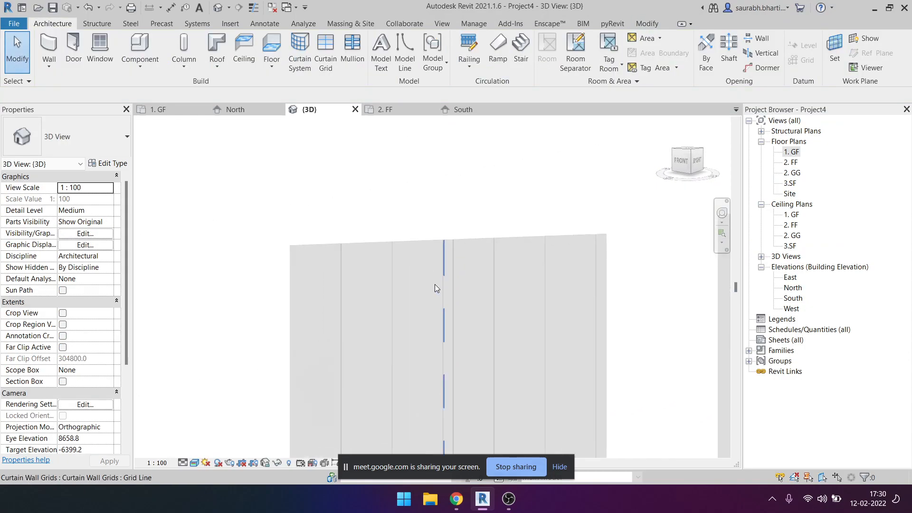
click(438, 289)
shift+middle_drag(403, 295, 445, 343)
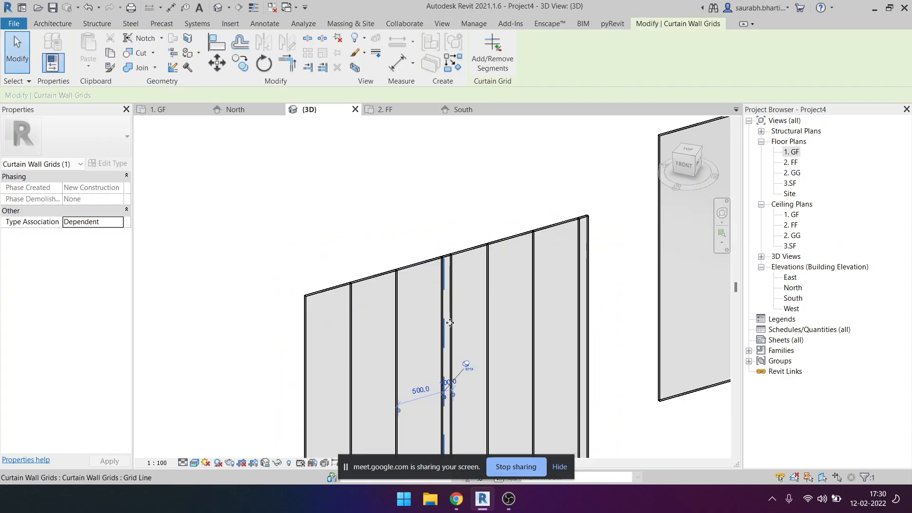
click(452, 324)
key(Escape)
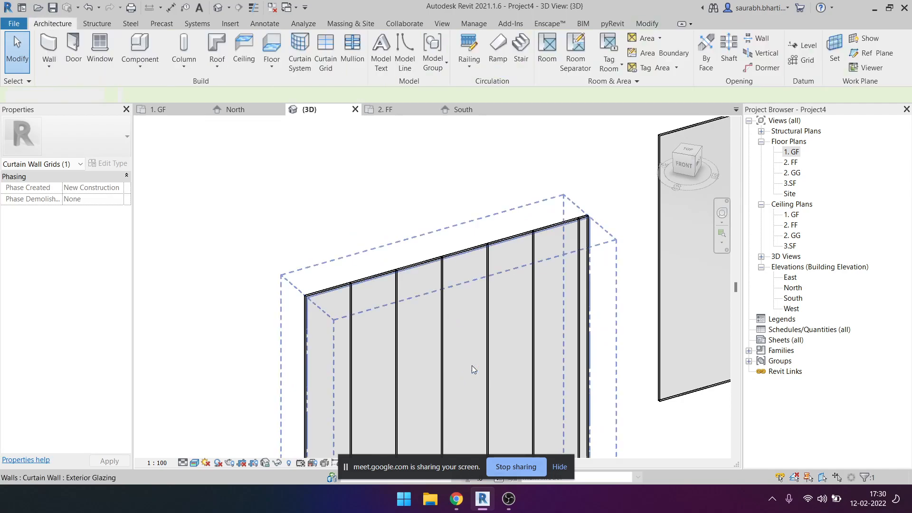
Review the vertical and horizontal grid settings in the Exterior Glazing type properties.
shift+middle_drag(442, 324, 418, 299)
shift+middle_drag(346, 341, 400, 413)
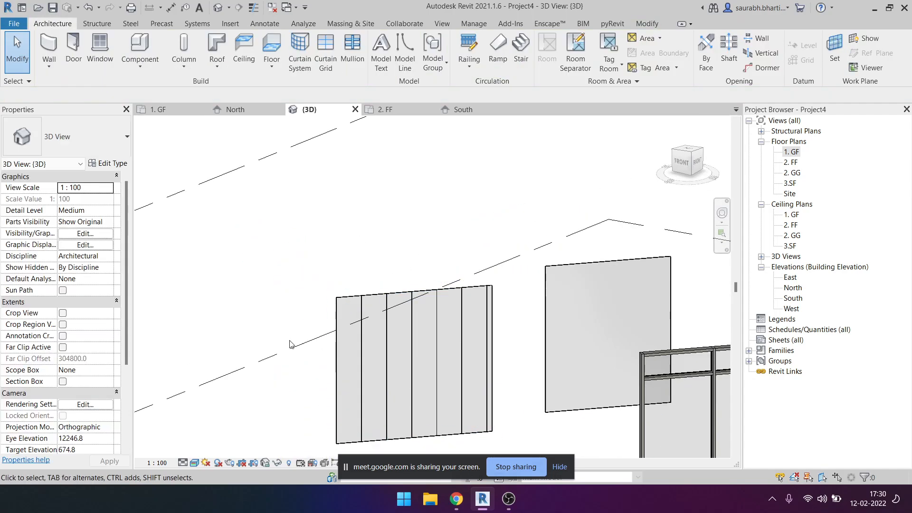
click(388, 412)
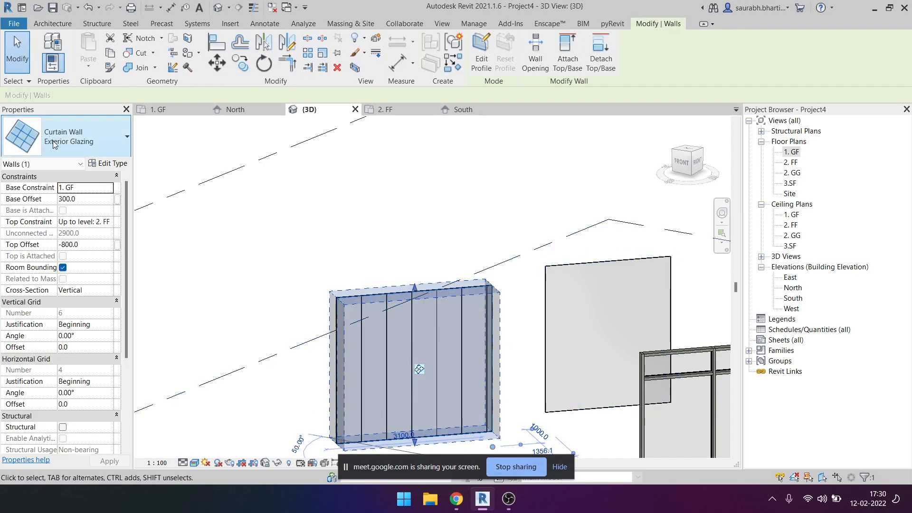
click(111, 164)
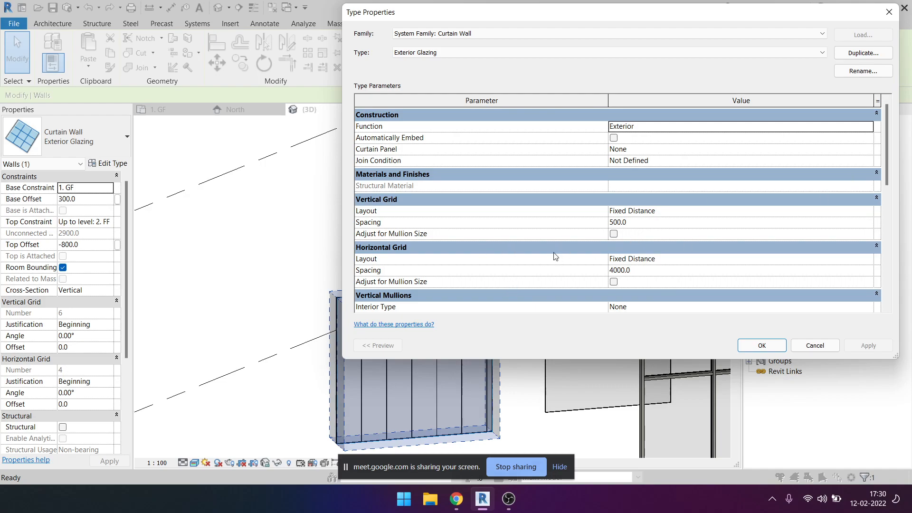
key(Escape)
Review the plain Curtain Wall sample's type properties and the available vertical grid layout options.
click(569, 375)
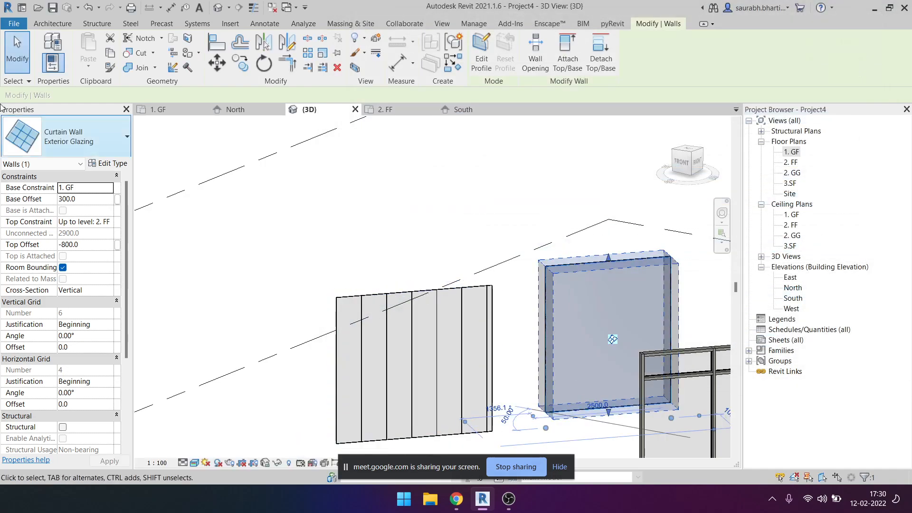
click(109, 164)
scroll(506, 248, down, 3)
scroll(652, 209, up, 3)
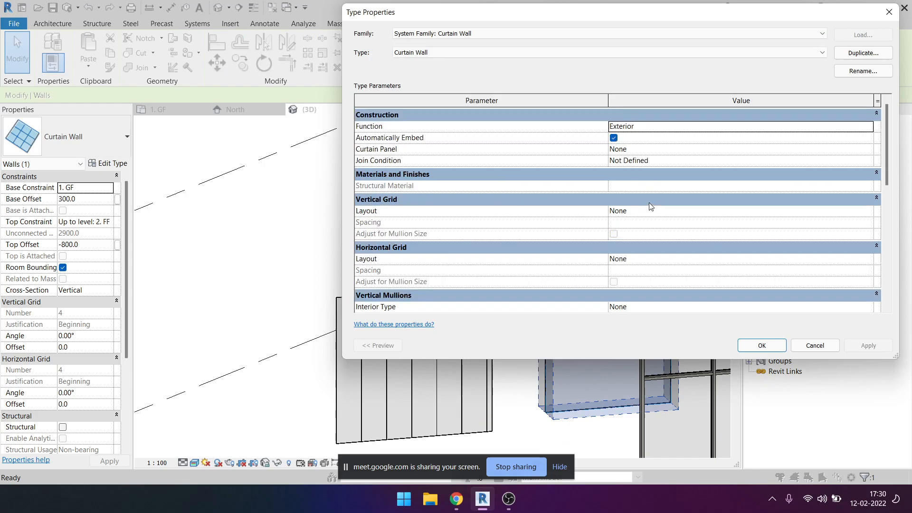
click(870, 212)
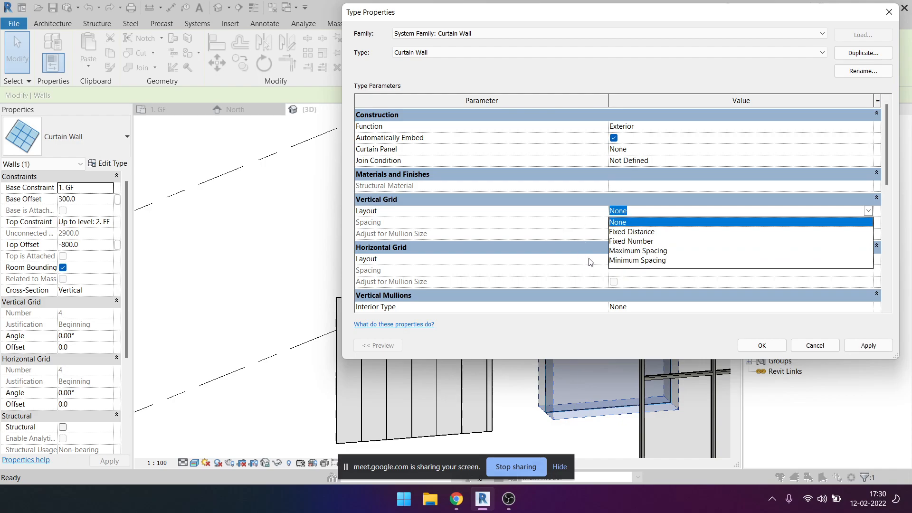
click(719, 193)
key(Escape)
key(Escape)
key(Escape)
Set the horizontal grid spacing of the Exterior Glazing wall type to 800 mm, with the layout at Fixed Distance.
click(406, 335)
key(Escape)
click(484, 318)
key(Escape)
click(475, 287)
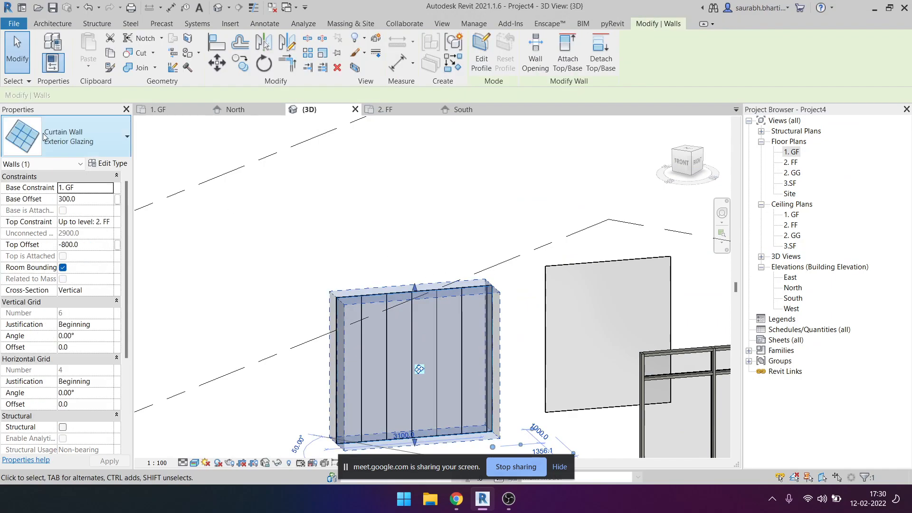
click(47, 136)
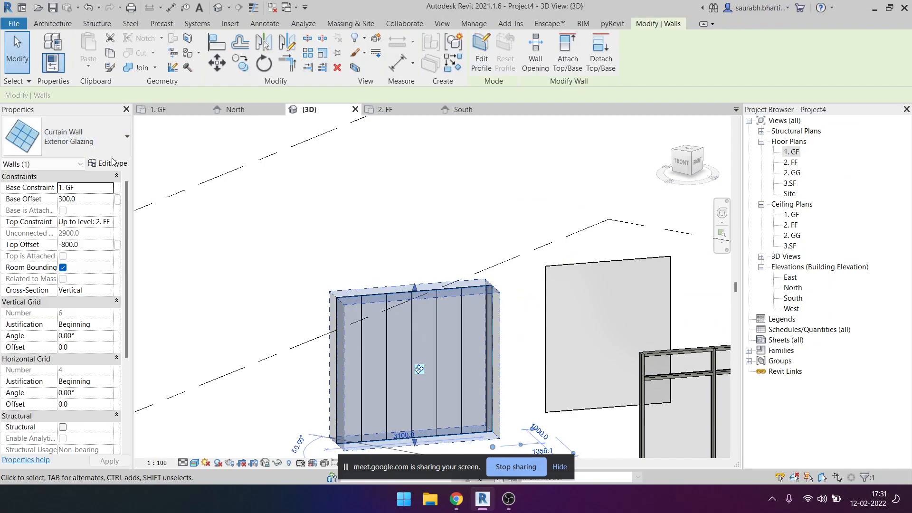
click(108, 163)
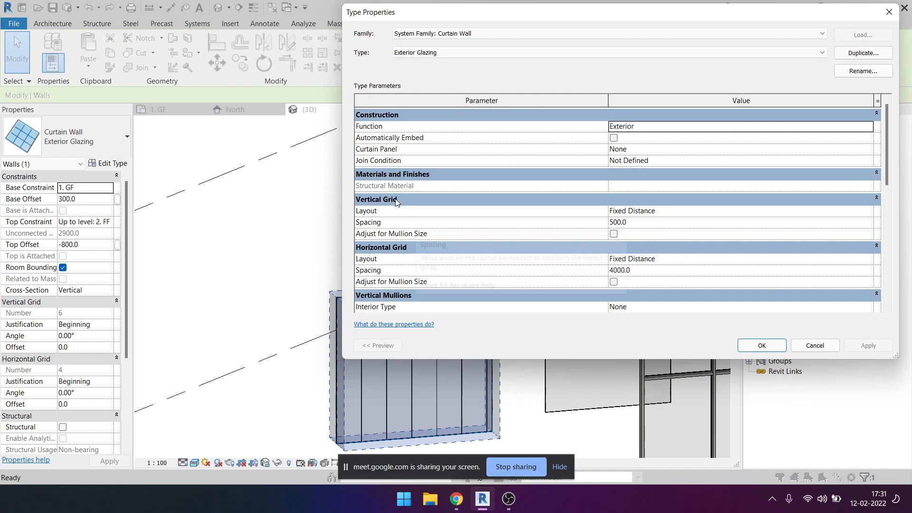
click(867, 258)
click(869, 258)
click(869, 260)
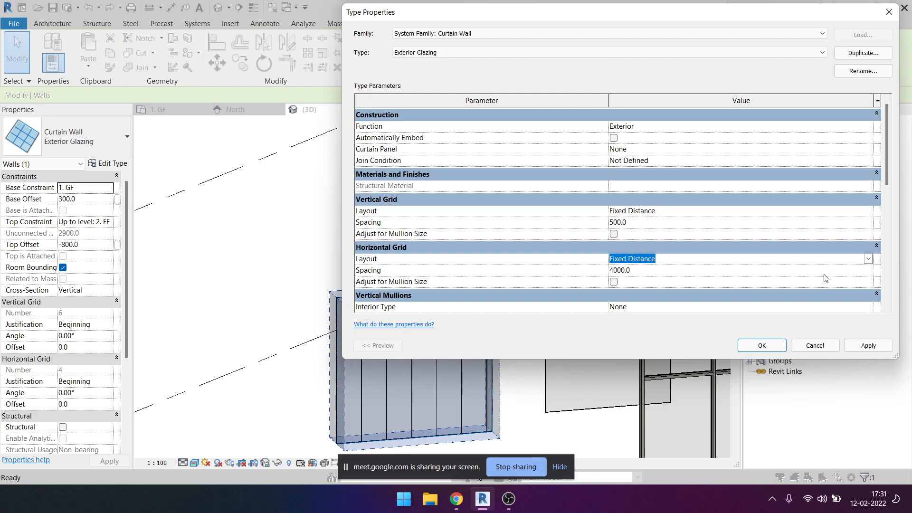
click(837, 274)
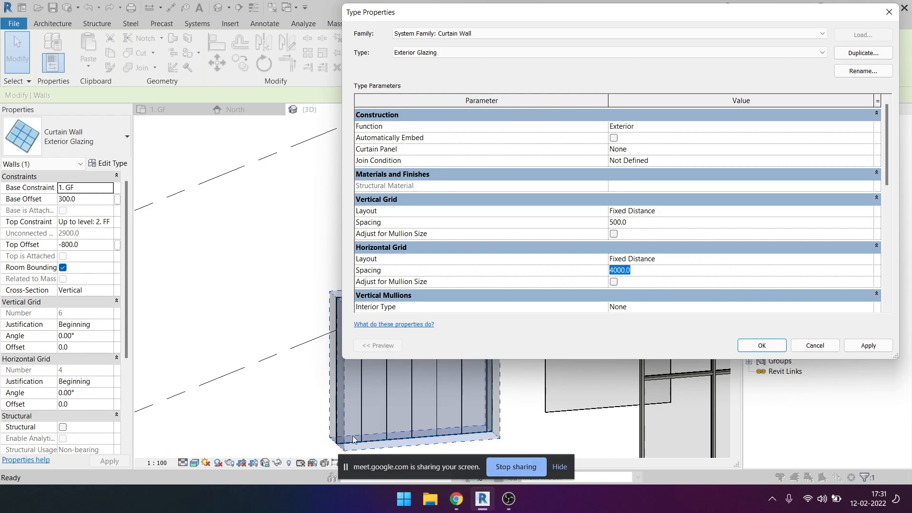
drag(626, 16, 747, 16)
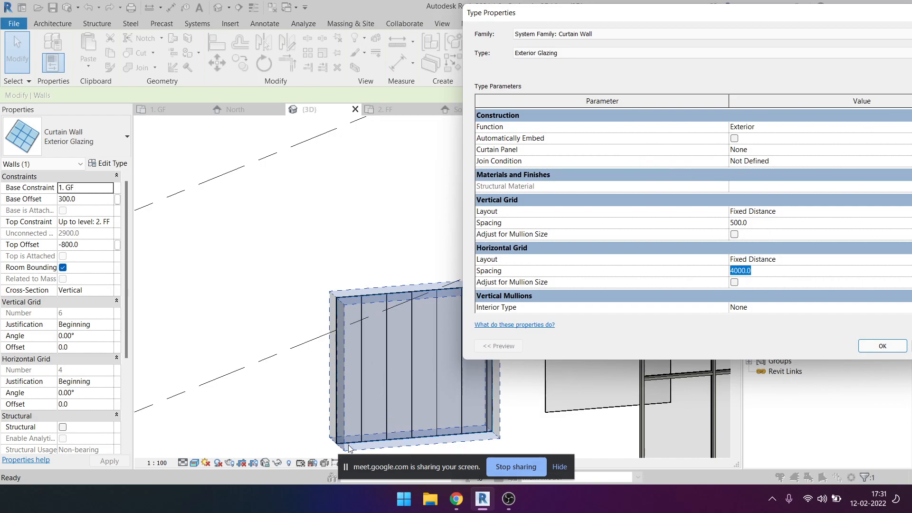
text(800)
drag(873, 14, 727, 12)
click(847, 348)
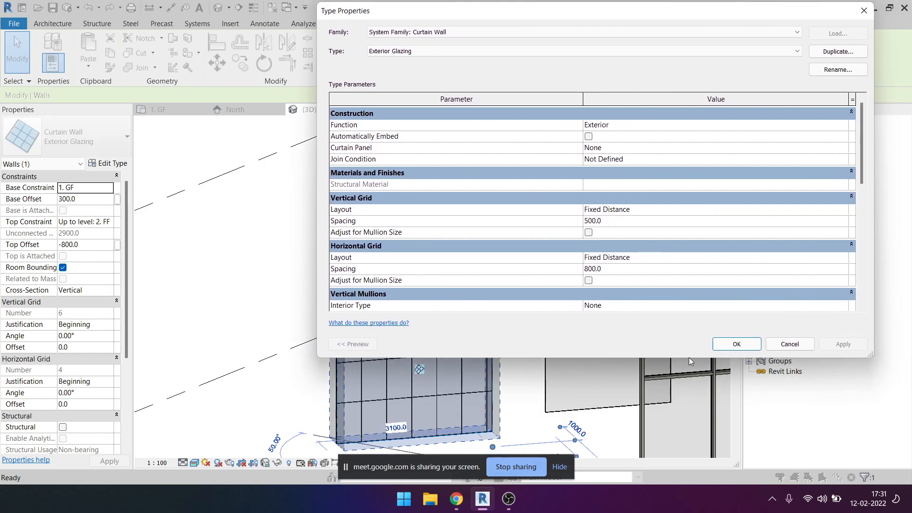
click(731, 348)
click(575, 371)
Check the distances between the horizontal grid lines on the Exterior Glazing sample wall, from the lowest line to the uppermost.
shift+middle_drag(452, 387, 395, 425)
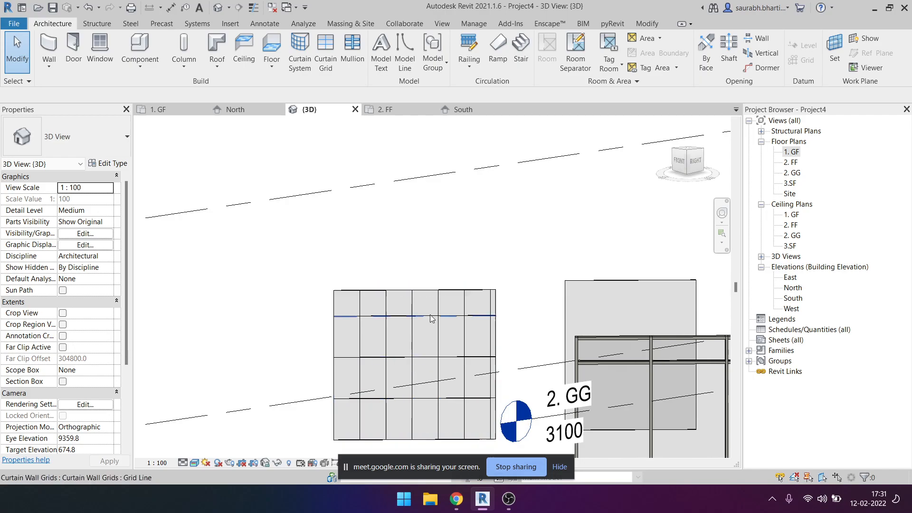
click(417, 404)
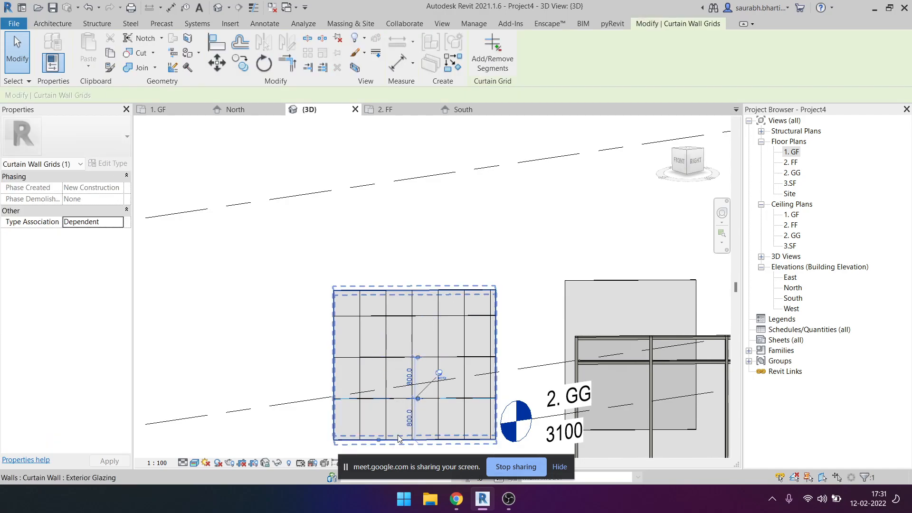
click(407, 359)
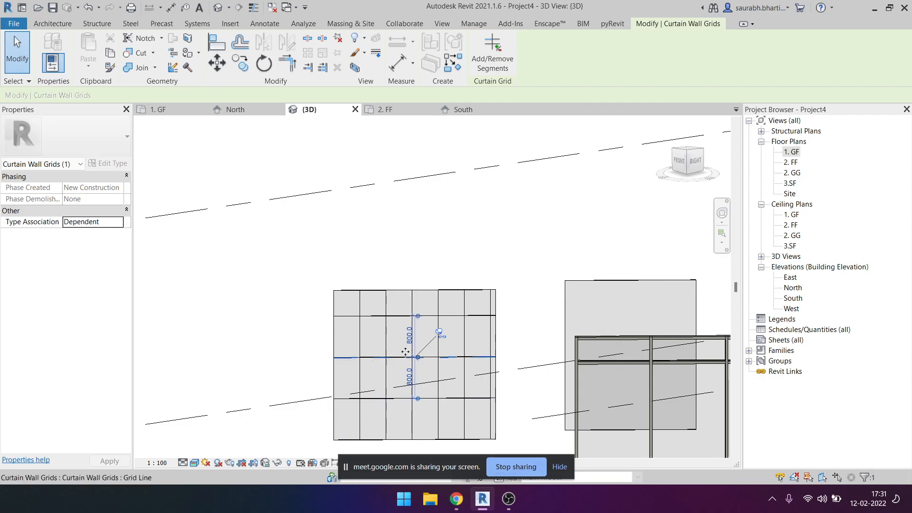
click(407, 316)
shift+middle_drag(401, 333, 429, 337)
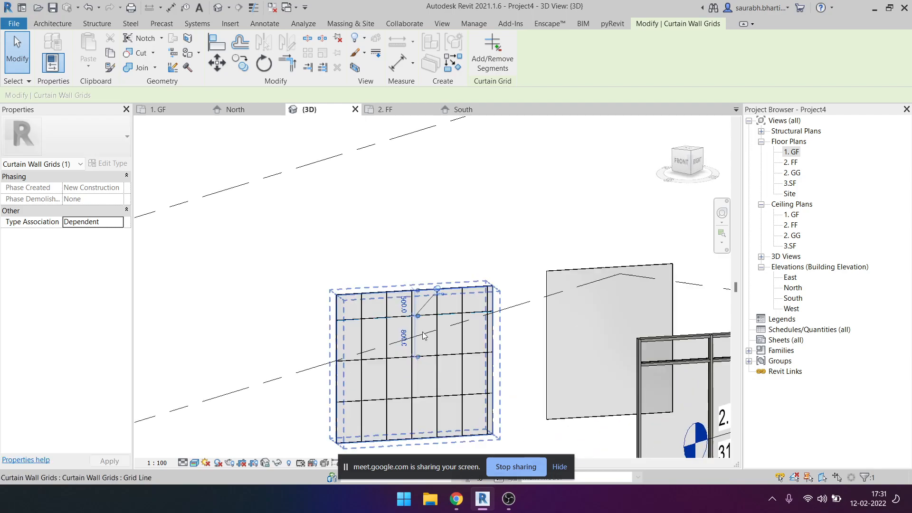
scroll(408, 313, up, 1)
scroll(407, 312, up, 1)
scroll(433, 356, down, 1)
key(Escape)
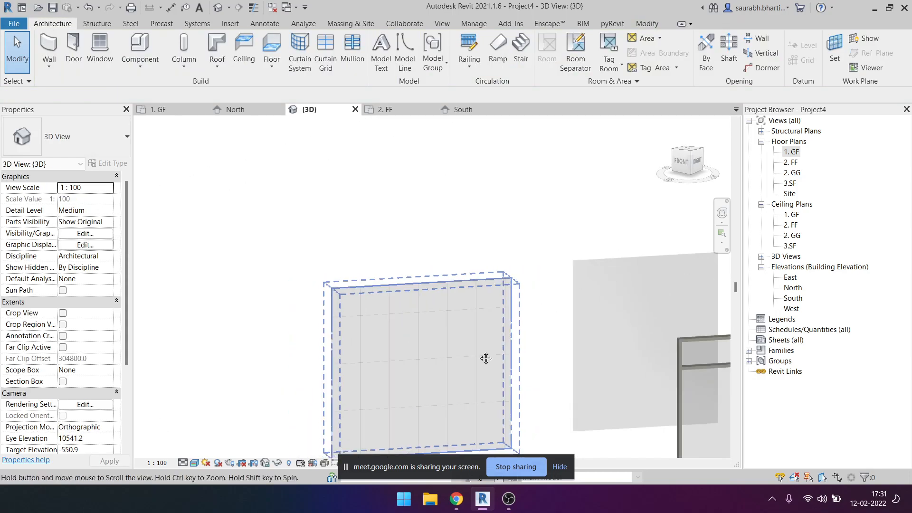
middle_drag(478, 379, 510, 322)
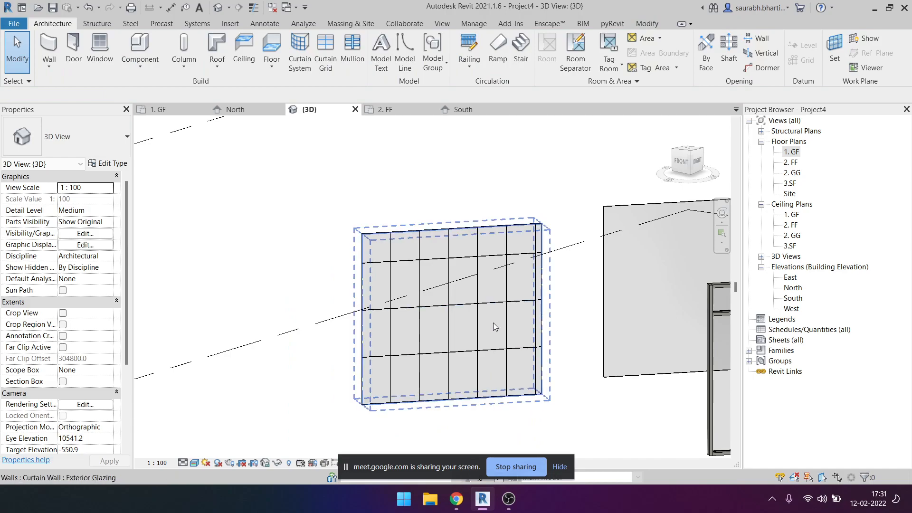
click(409, 266)
click(298, 282)
scroll(343, 281, down, 3)
middle_drag(519, 395, 551, 361)
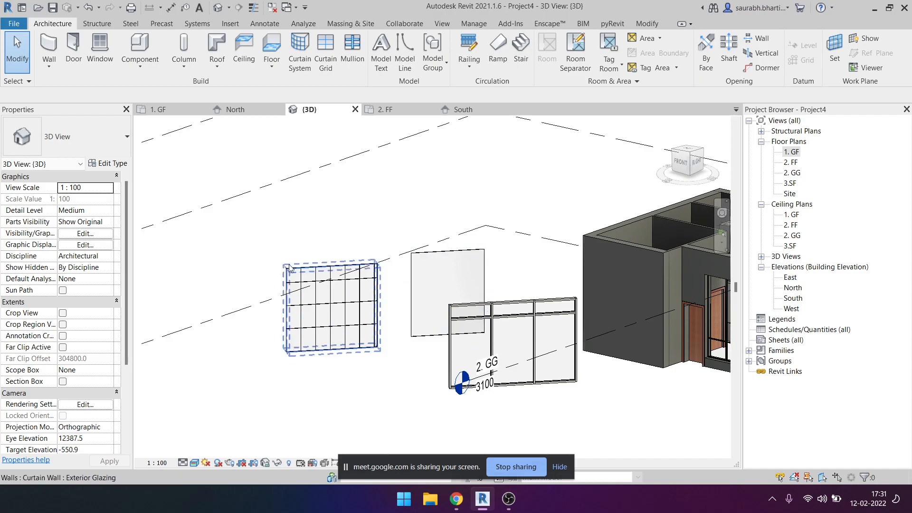
click(291, 320)
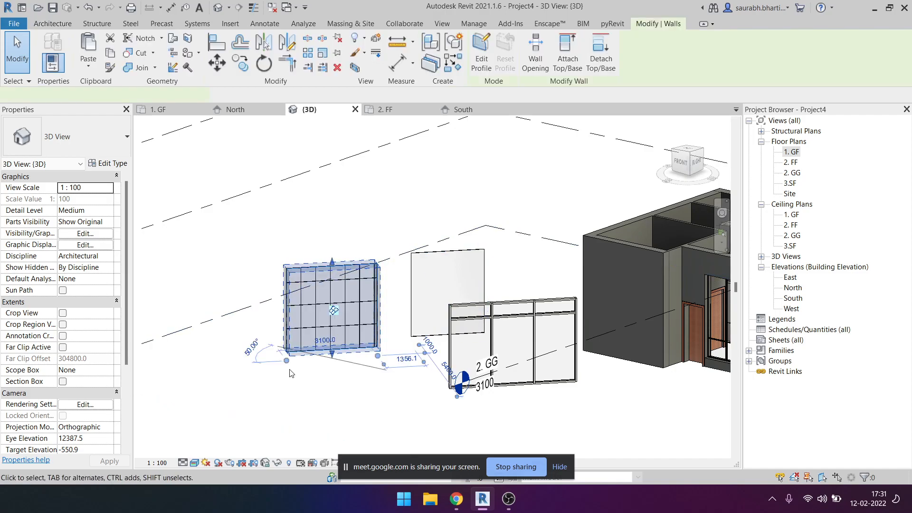
key(Escape)
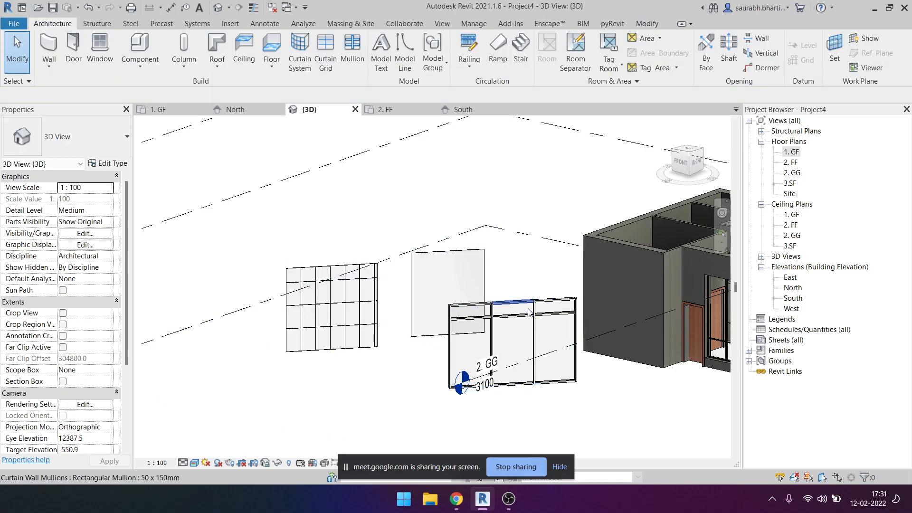
Examine the Storefront sample's mullions and the grid and mullion settings in its type properties, keeping the wall in view.
scroll(513, 300, up, 5)
click(514, 302)
scroll(501, 291, down, 6)
key(Escape)
shift+middle_drag(500, 291, 497, 373)
click(496, 373)
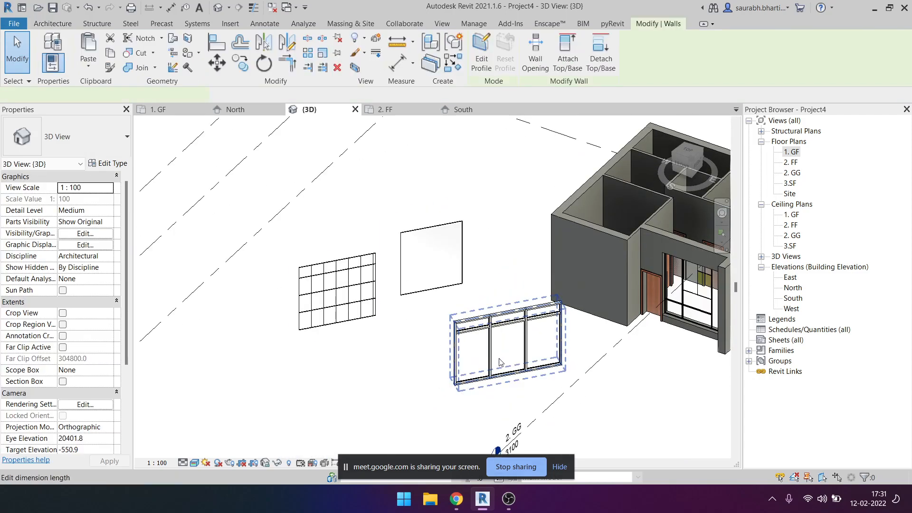
click(109, 163)
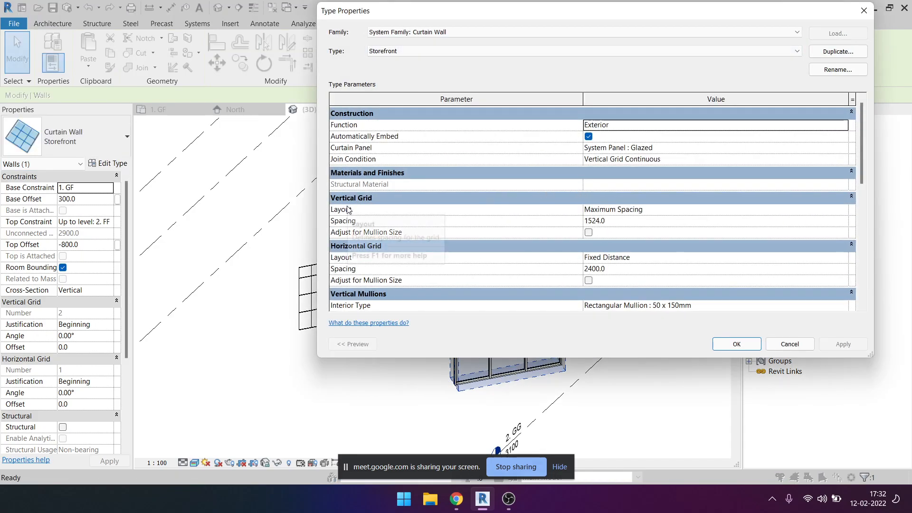
scroll(407, 276, down, 4)
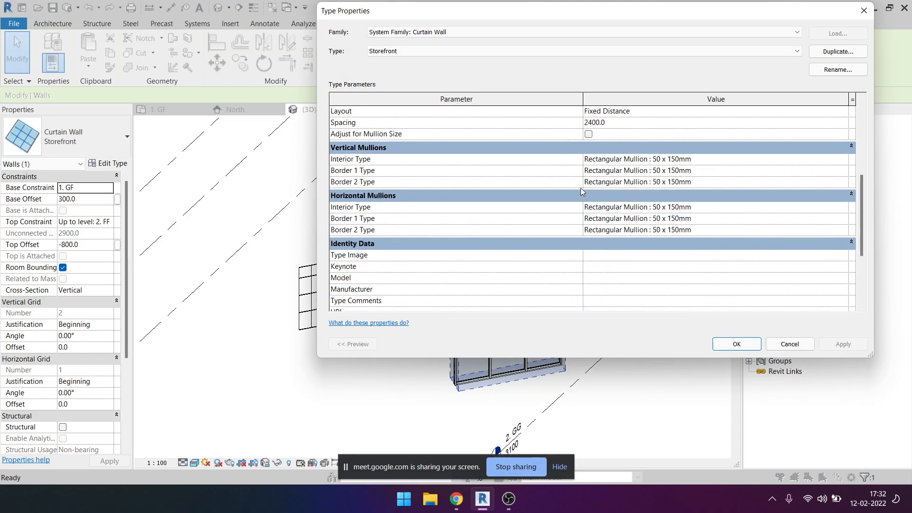
drag(667, 10, 251, 20)
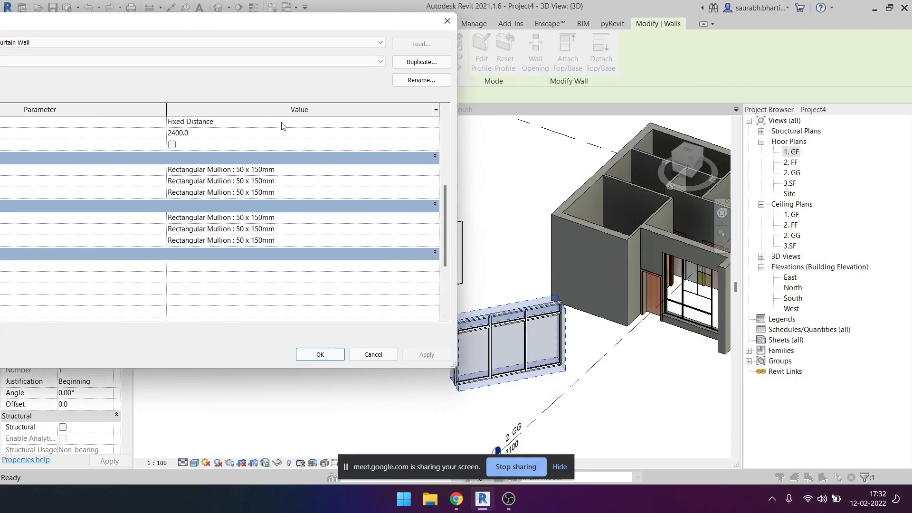
drag(323, 29, 436, 39)
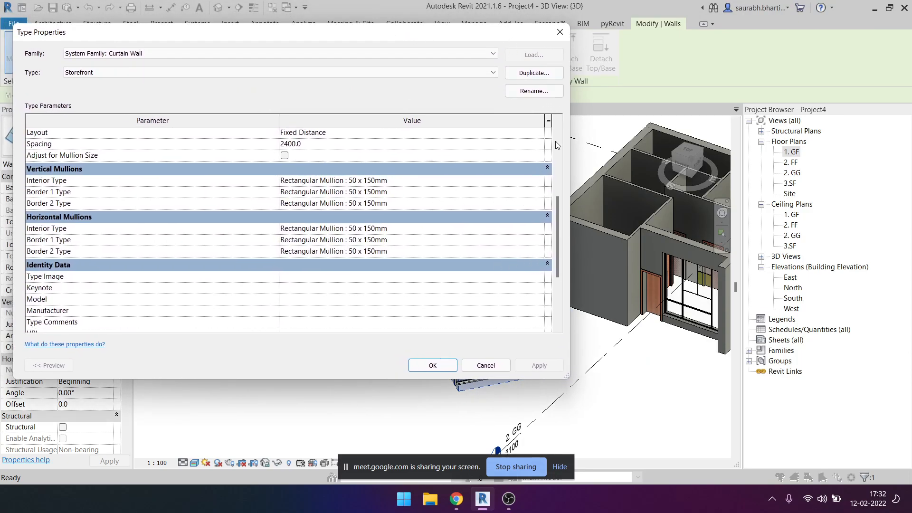
drag(568, 378, 427, 378)
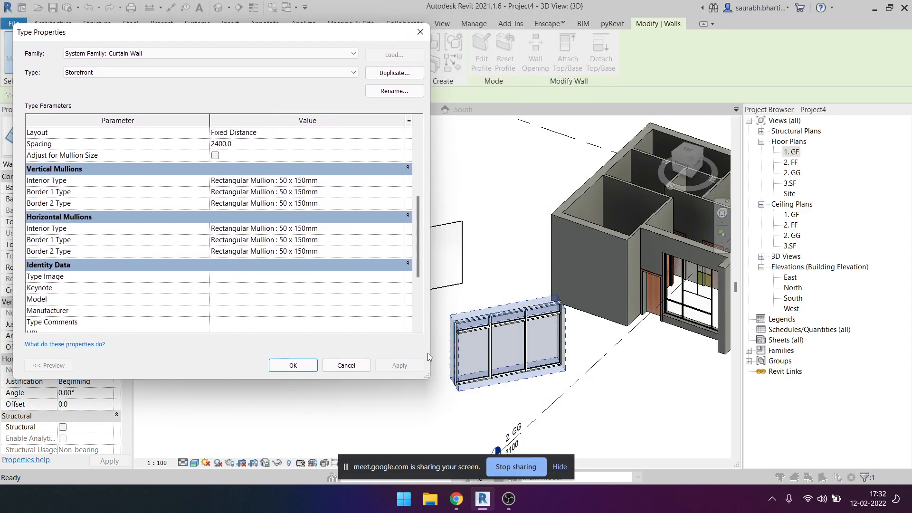
Set the Storefront type's vertical mullions, interior, Border 1 and Border 2, to Rectangular Mullion : 30mm Square.
click(402, 181)
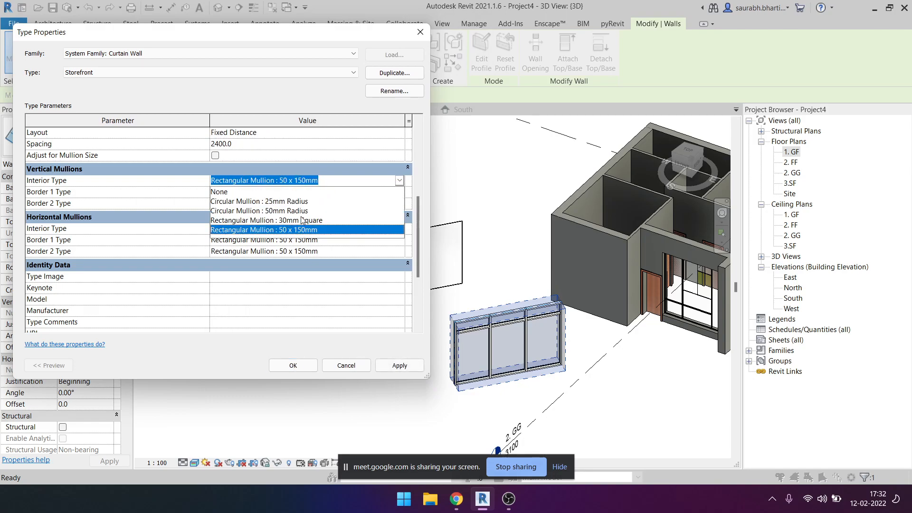
click(322, 220)
click(381, 190)
click(380, 188)
click(364, 184)
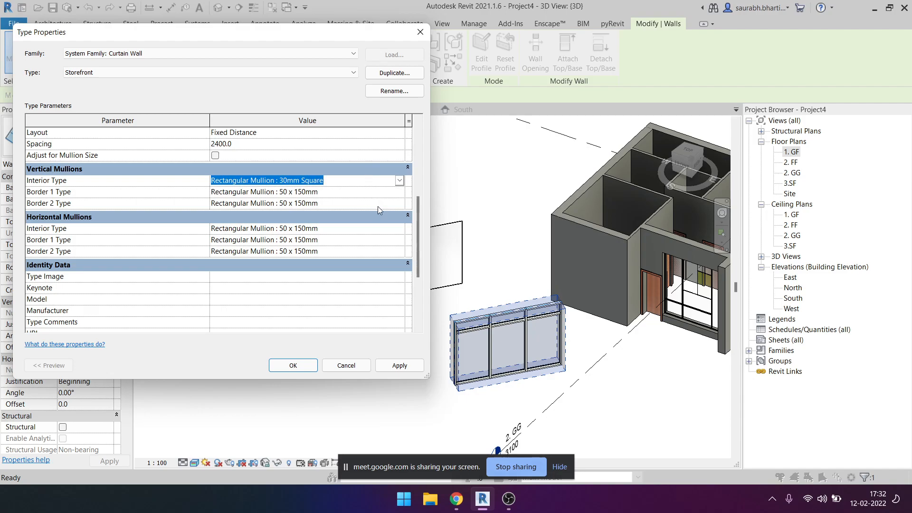
click(376, 192)
click(399, 192)
click(327, 231)
click(345, 183)
key(ctrl+c)
click(326, 203)
click(399, 203)
click(327, 232)
Set the Storefront type's horizontal interior and Border 1 mullions to Rectangular Mullion : 30mm Square and apply the type changes.
click(331, 232)
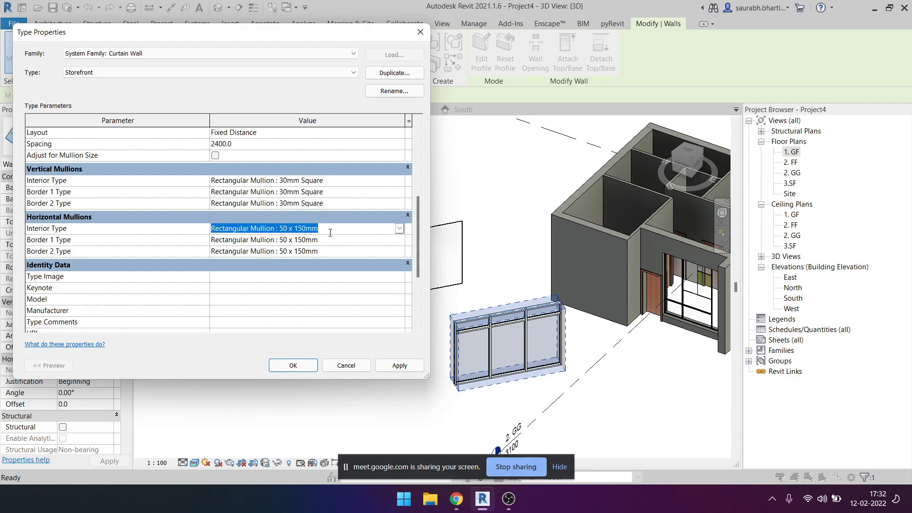
key(ctrl+v)
key(Return)
click(336, 240)
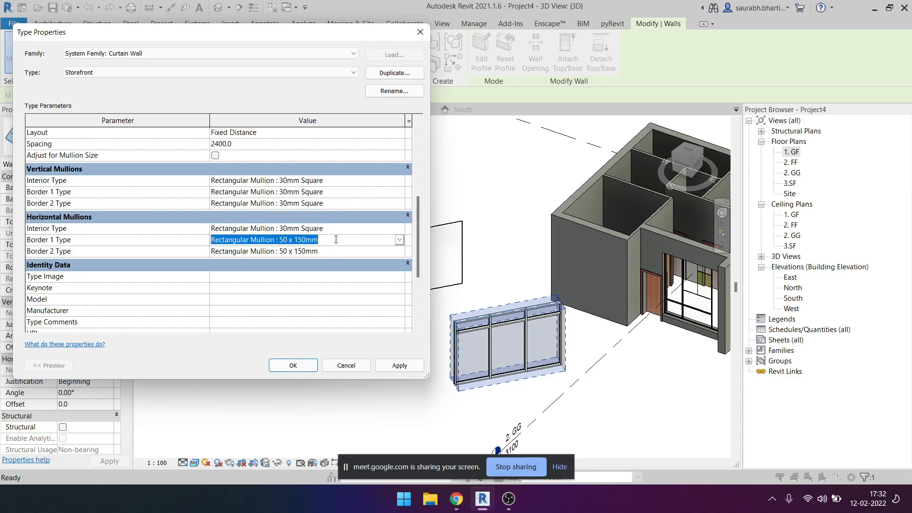
key(ctrl+v)
key(Return)
scroll(332, 258, up, 2)
click(335, 252)
key(ctrl+v)
key(Return)
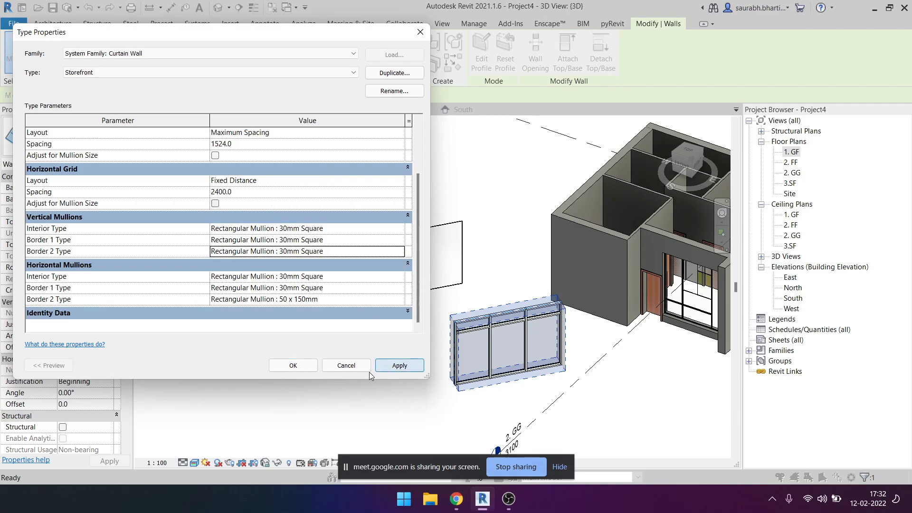
click(394, 367)
click(293, 365)
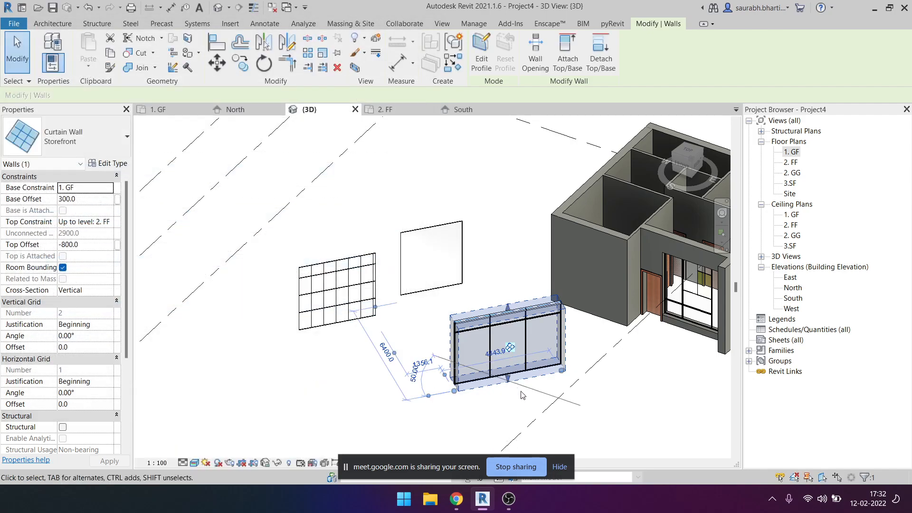
click(520, 405)
Check the mullion type used along the upper edge of the Storefront sample wall.
scroll(475, 333, up, 8)
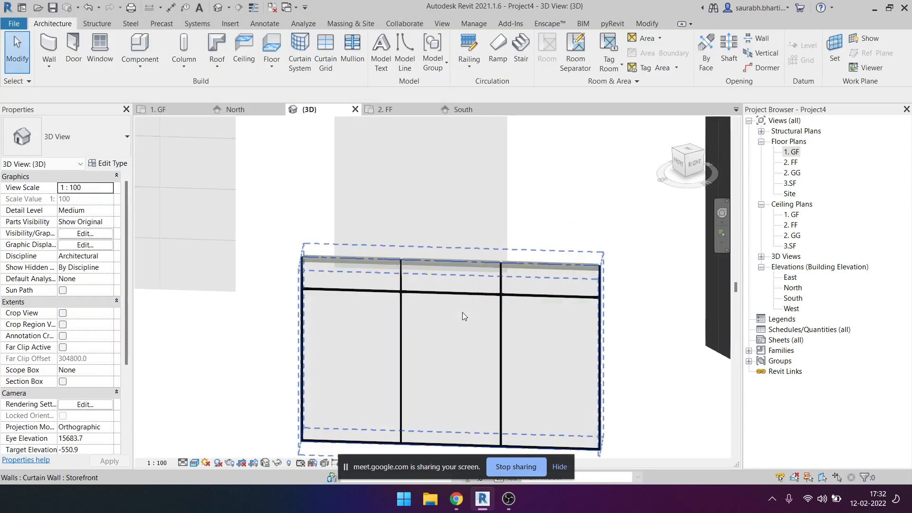
scroll(387, 284, down, 4)
shift+middle_drag(388, 287, 447, 308)
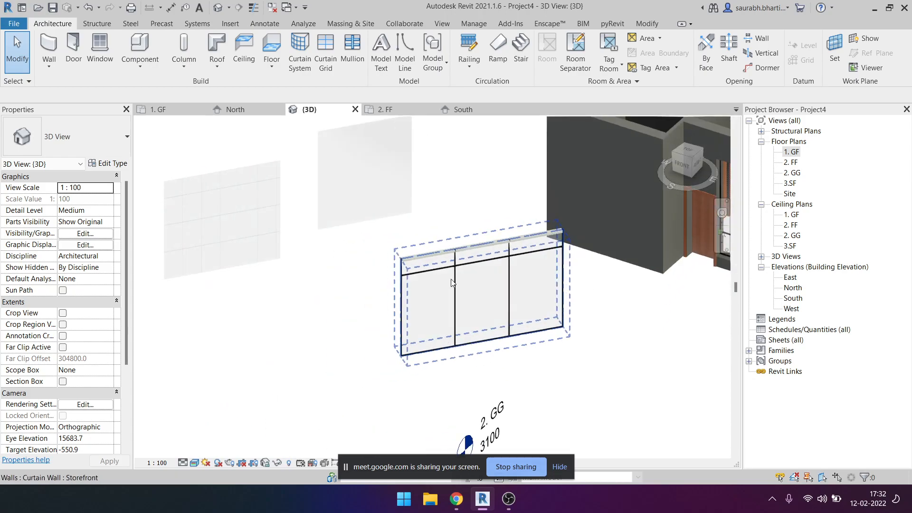
scroll(460, 264, up, 4)
click(460, 263)
click(281, 248)
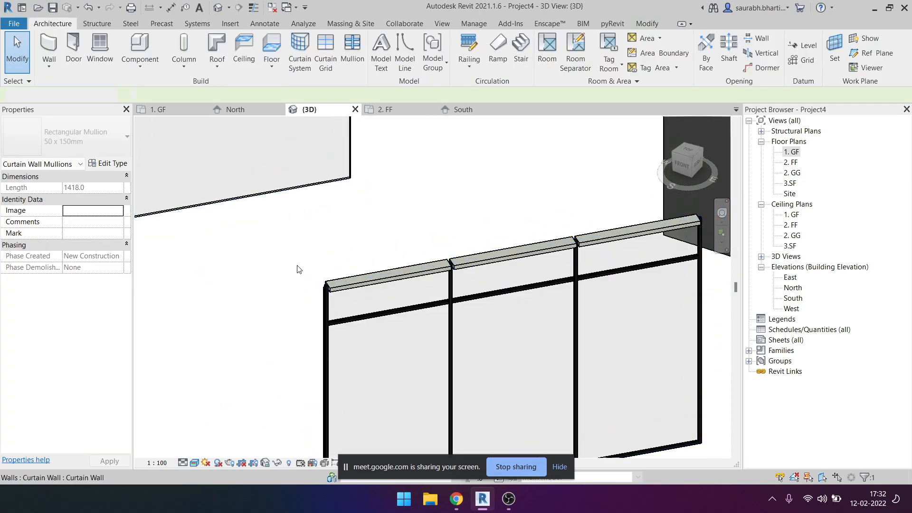
Set the Storefront type's horizontal Border 2 mullion to Rectangular Mullion : 30mm Square and apply the type change.
click(364, 369)
click(107, 166)
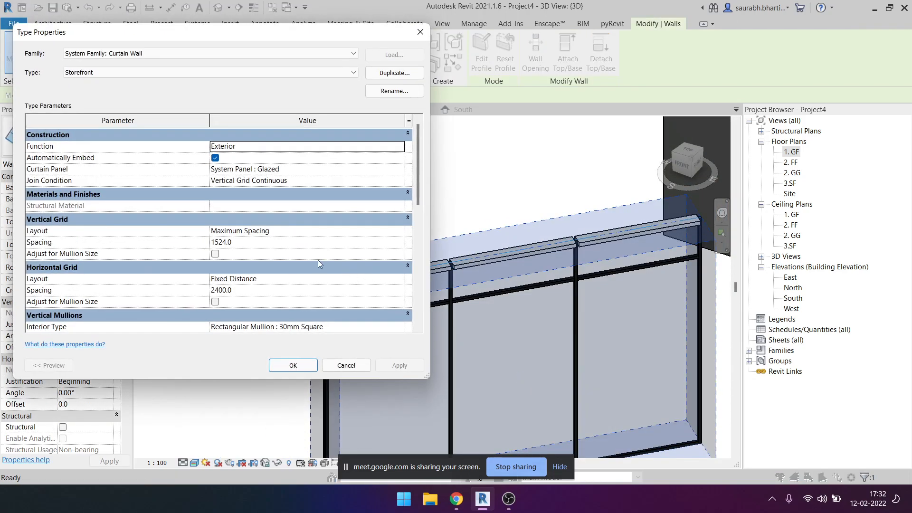
scroll(331, 263, down, 4)
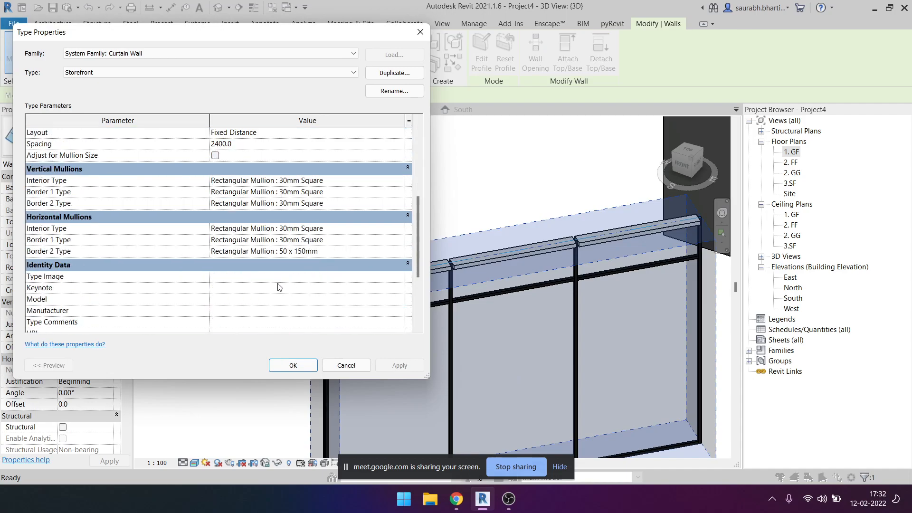
scroll(263, 285, down, 2)
scroll(263, 289, up, 6)
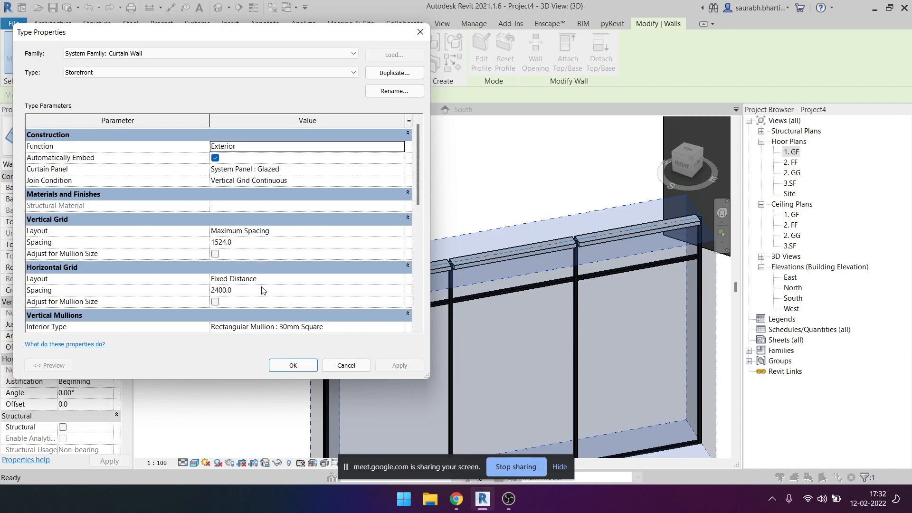
scroll(255, 289, down, 4)
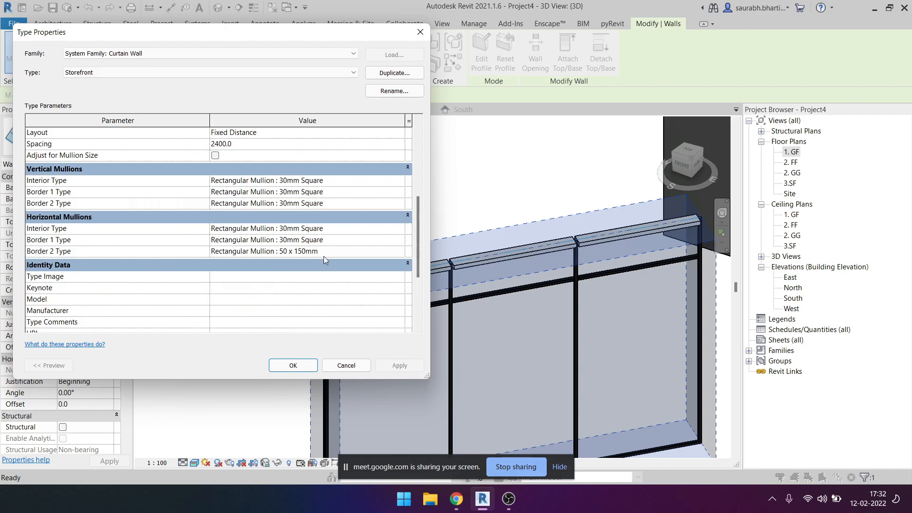
click(360, 252)
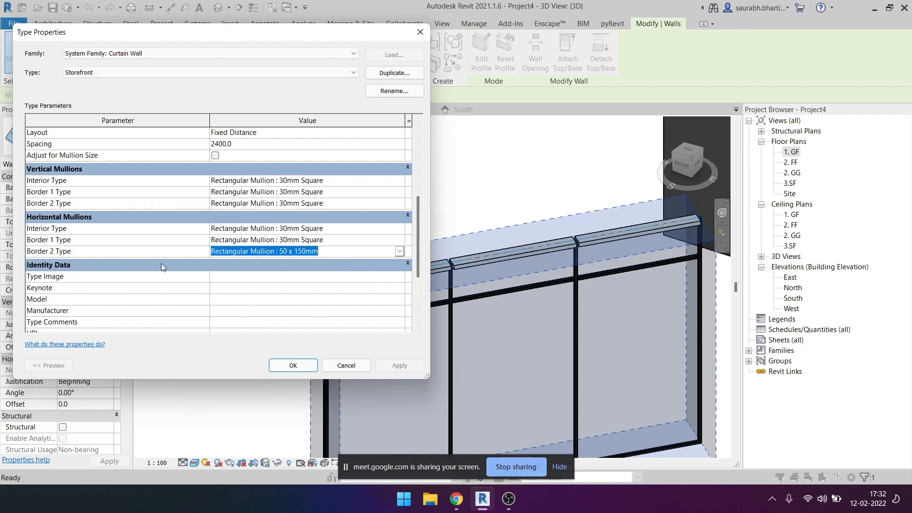
click(327, 264)
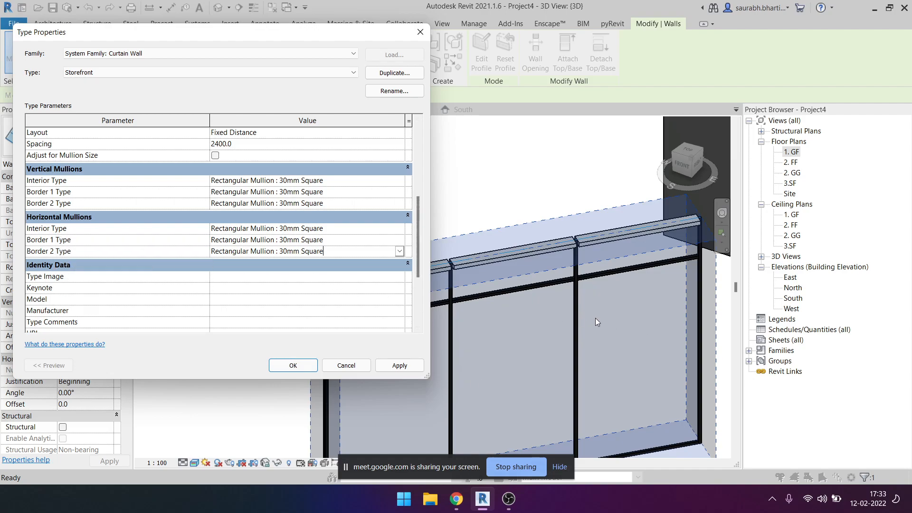
click(399, 365)
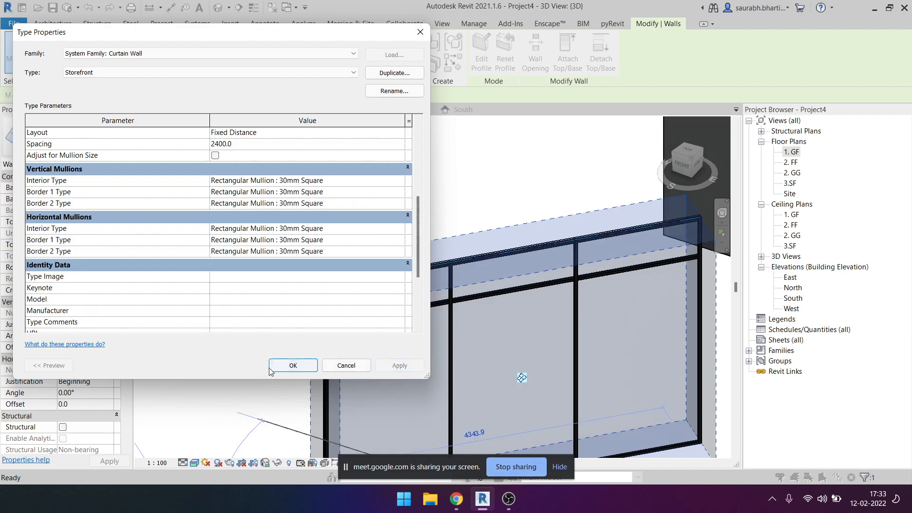
click(293, 365)
scroll(363, 273, down, 2)
key(Escape)
scroll(362, 273, down, 3)
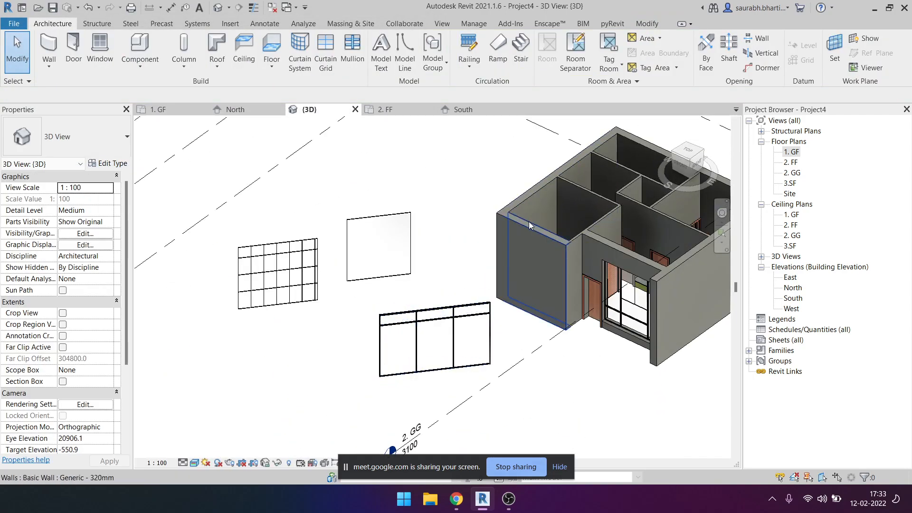
On the 1. GF plan, draw a Storefront curtain wall about 3000 mm long within the front wall of the house's lower-left bedroom.
click(482, 333)
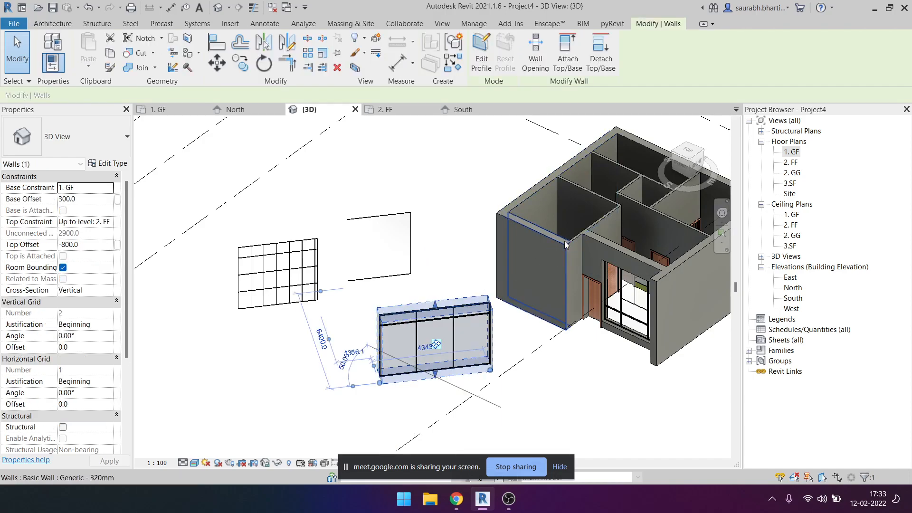
double_click(794, 152)
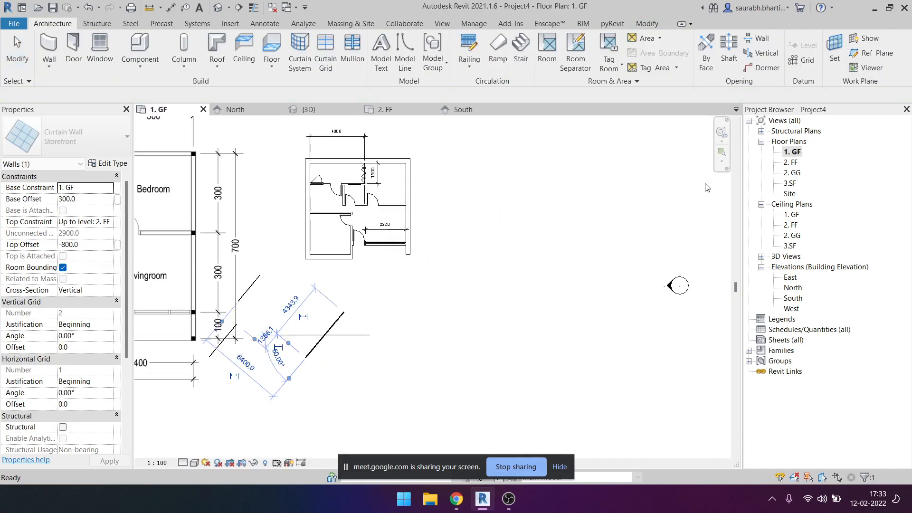
scroll(419, 404, down, 2)
click(49, 48)
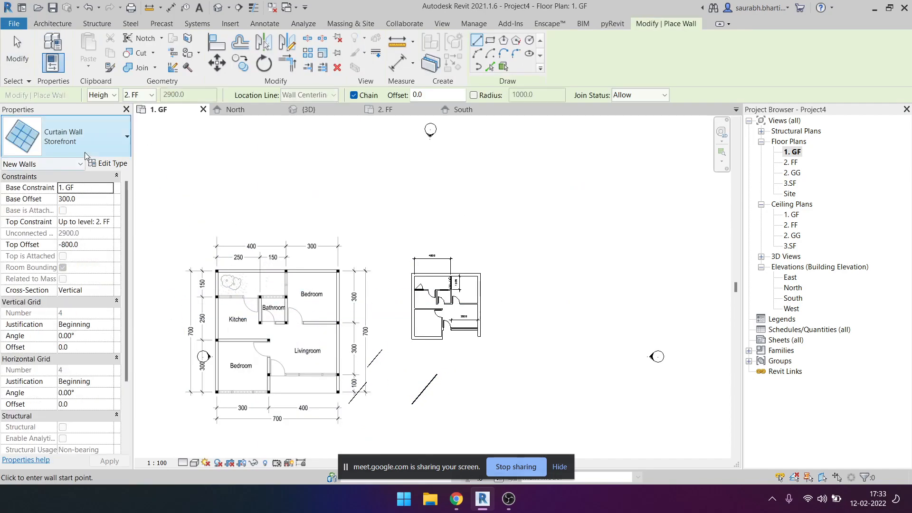
click(93, 138)
click(51, 320)
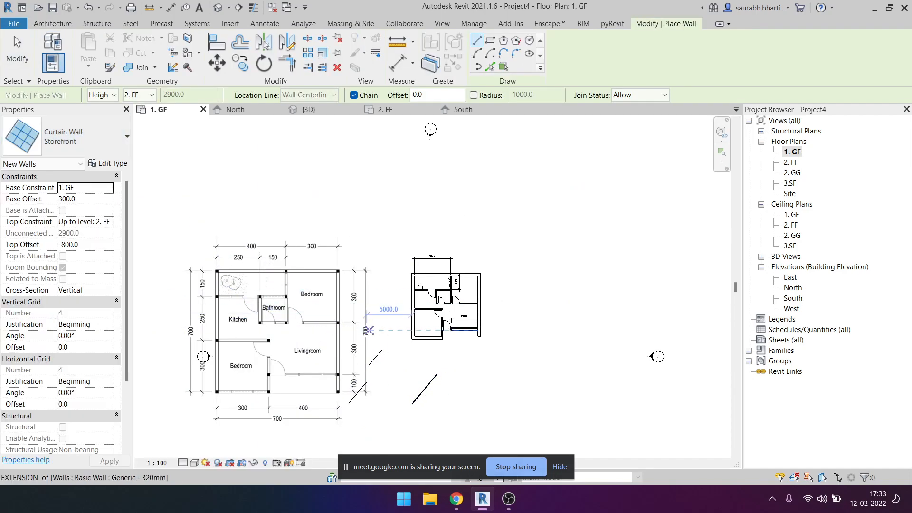
scroll(639, 329, up, 6)
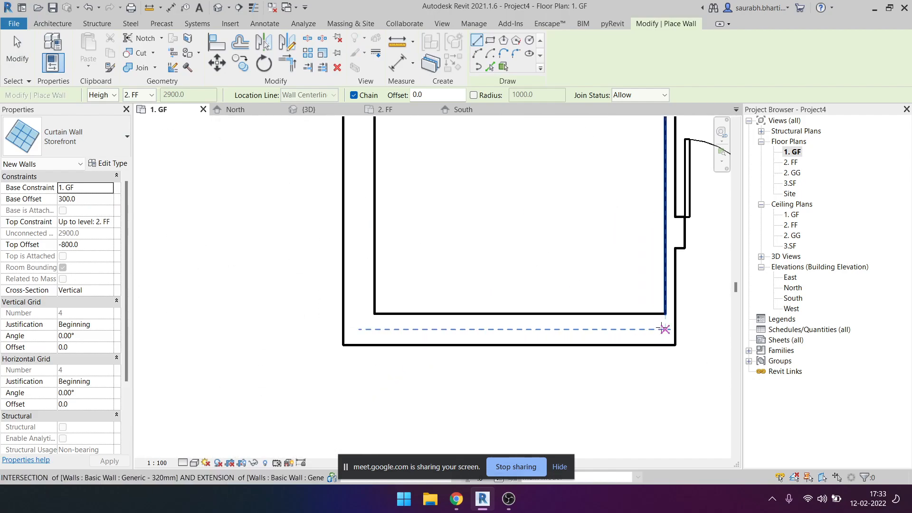
click(665, 329)
click(383, 329)
key(Escape)
key(Escape)
scroll(395, 295, down, 2)
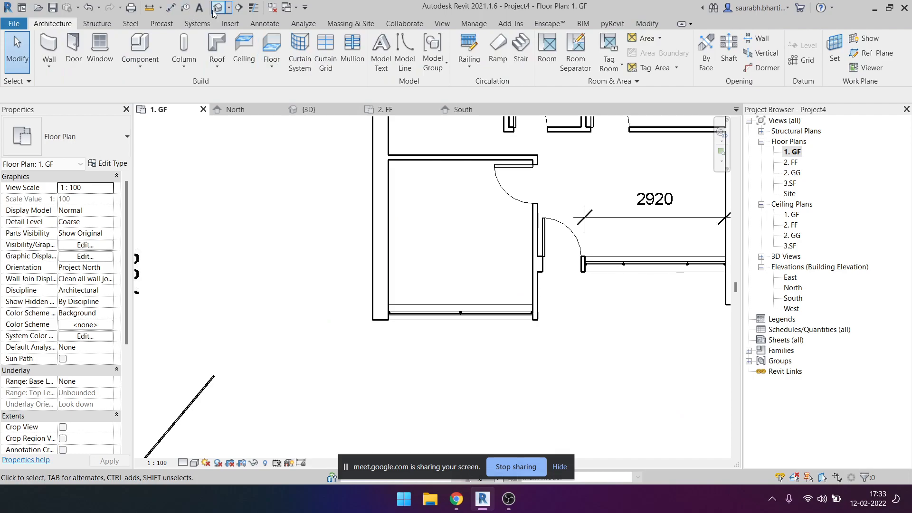
Delete the freestanding Storefront sample wall in front of the house in the 3D view.
click(214, 11)
shift+middle_drag(570, 309, 535, 265)
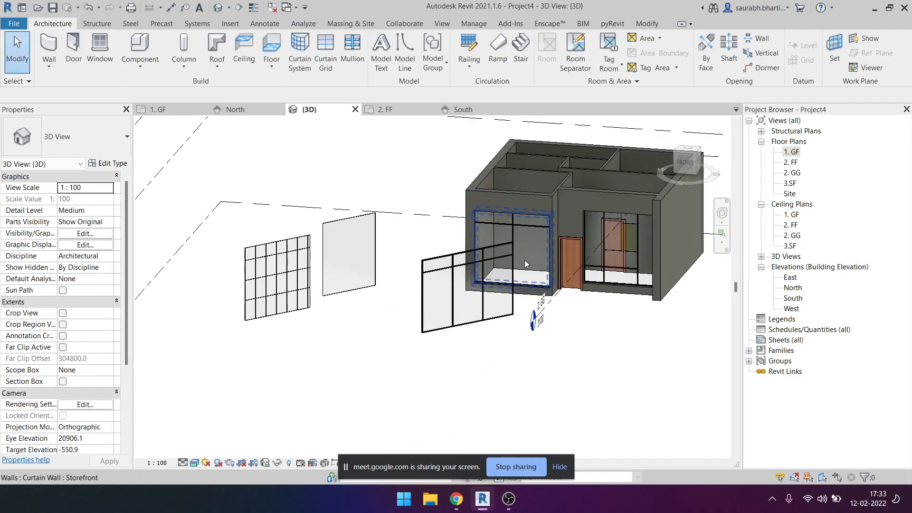
click(526, 243)
key(Escape)
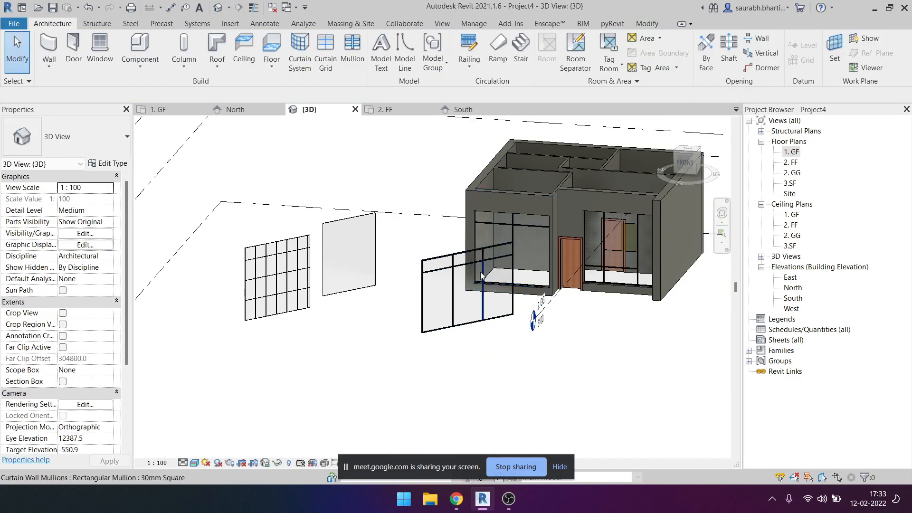
scroll(481, 272, up, 3)
click(430, 243)
key(Escape)
click(440, 291)
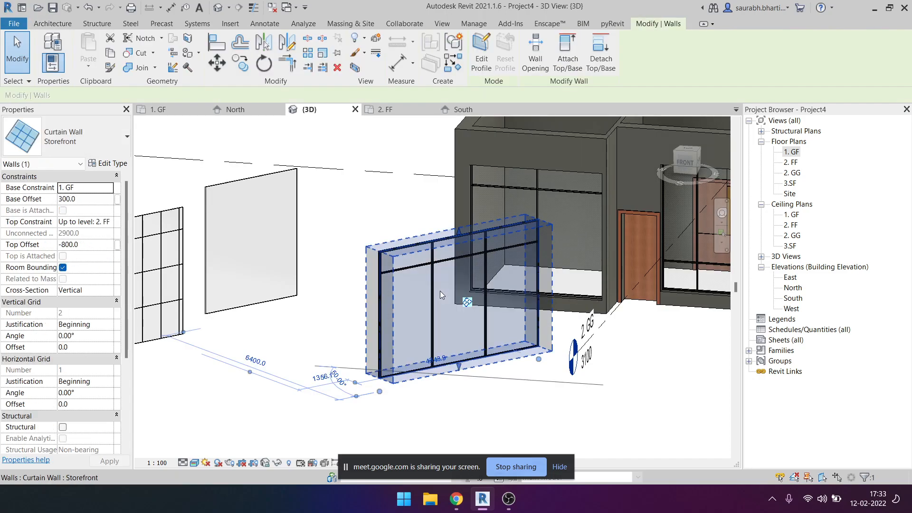
key(Delete)
Examine the vertical grid layout and spacing in the type properties of the bedroom's embedded Storefront wall.
middle_drag(518, 266, 485, 283)
click(485, 247)
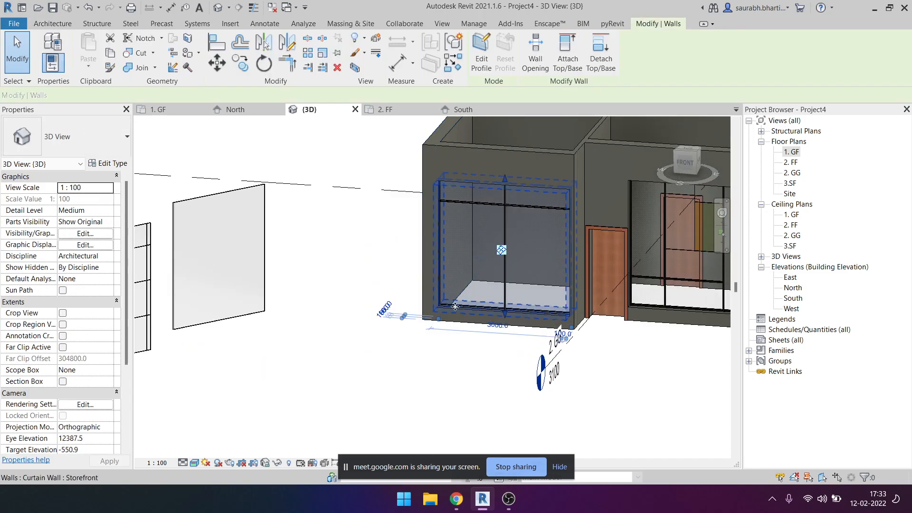
key(Escape)
click(457, 238)
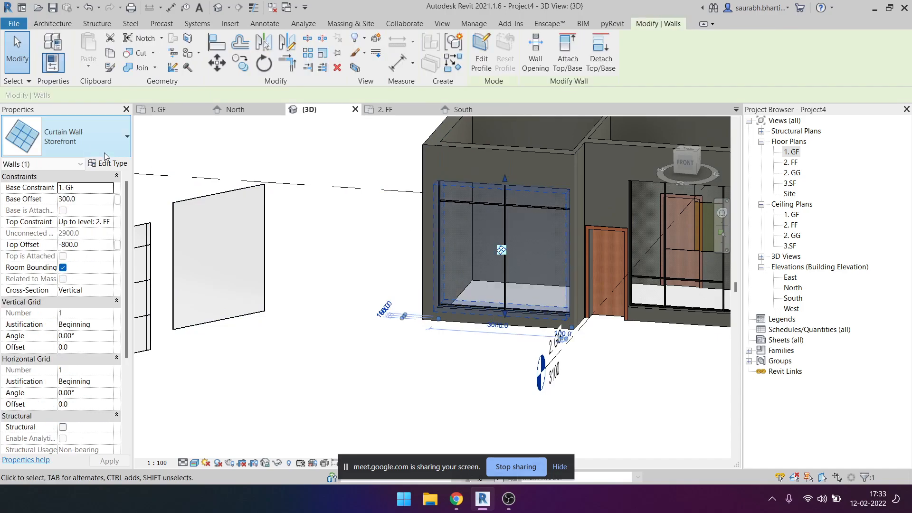
click(109, 164)
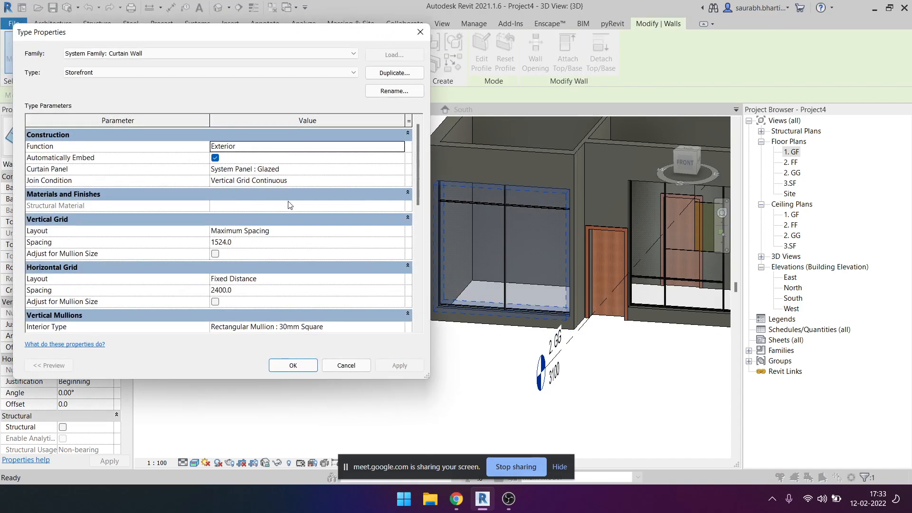
click(394, 243)
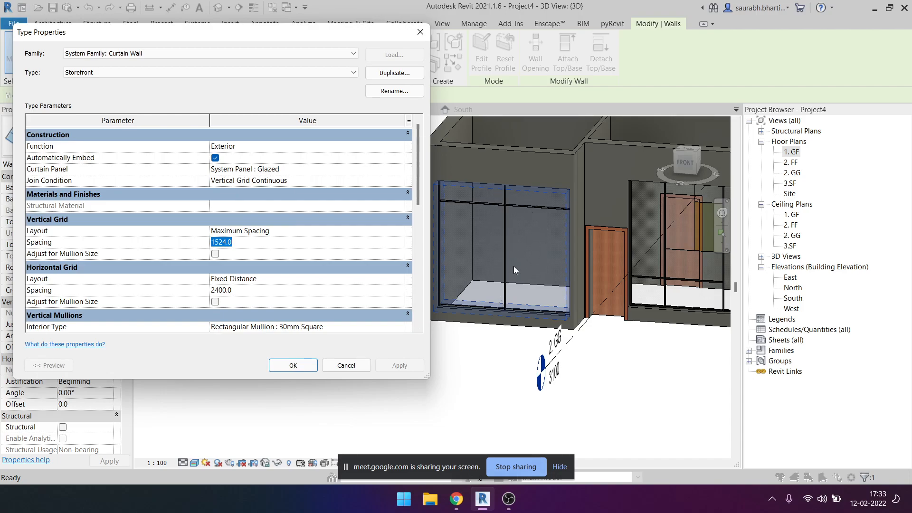
key(Escape)
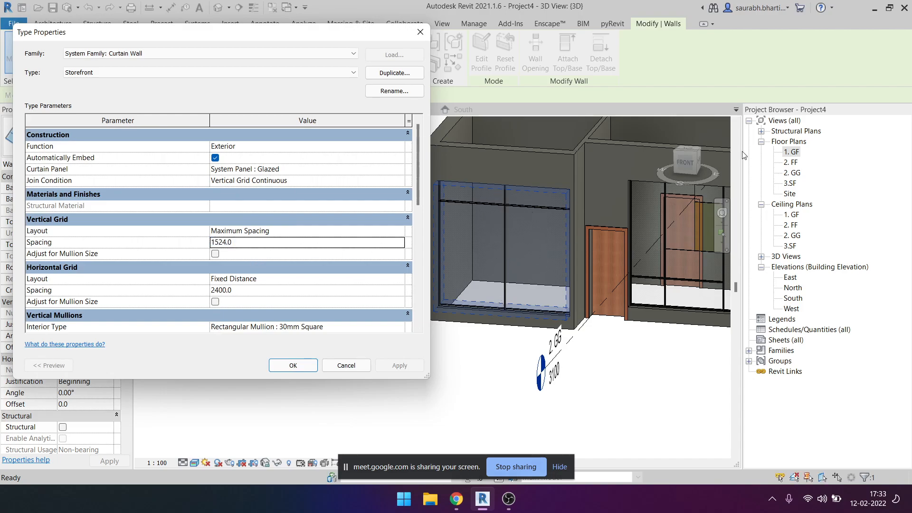
key(Escape)
Check the length of the bedroom's embedded Storefront wall on the 1. GF plan.
double_click(787, 154)
scroll(451, 321, down, 2)
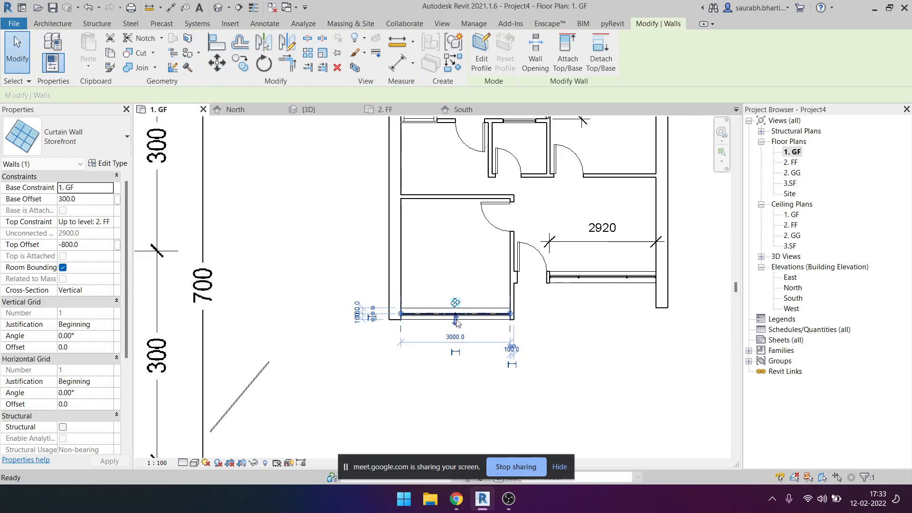
key(Escape)
scroll(454, 319, up, 4)
scroll(452, 320, down, 1)
click(479, 312)
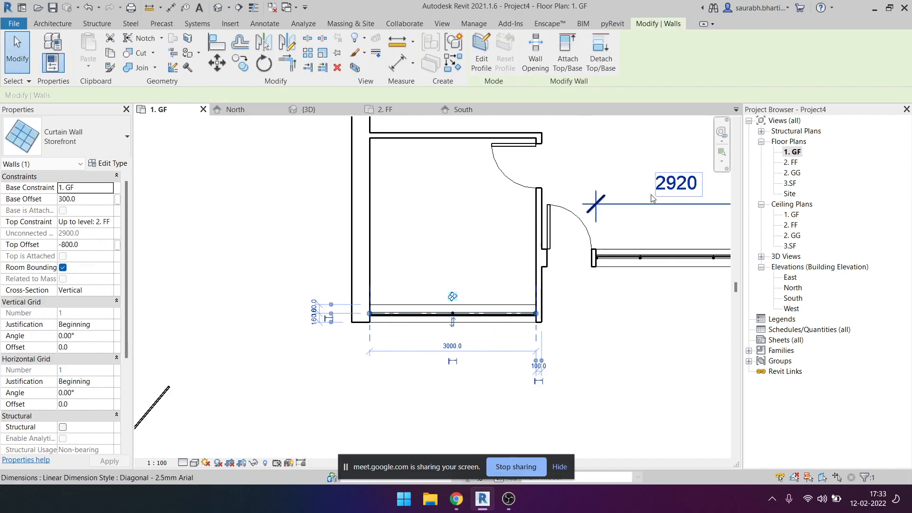
In the 3D view, set the Storefront type's vertical grid spacing to 1000 and apply it to the embedded bedroom wall.
click(219, 7)
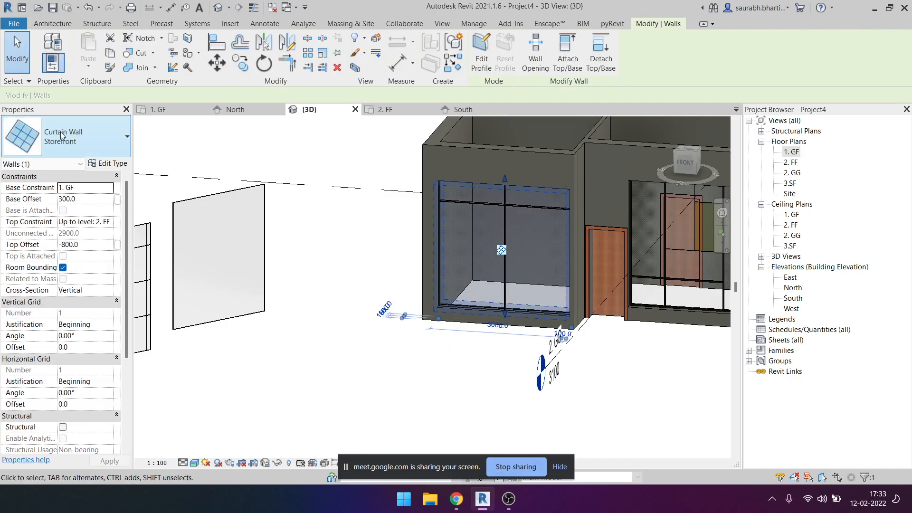
click(97, 164)
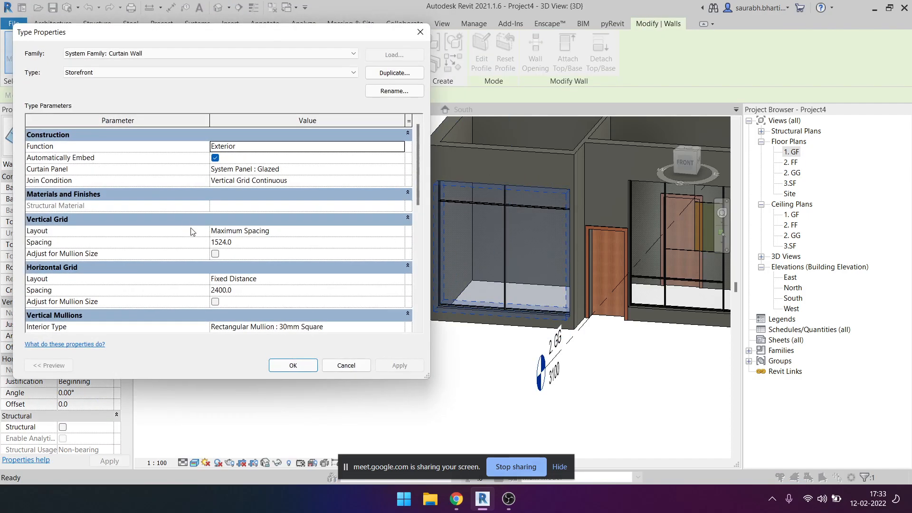
click(241, 244)
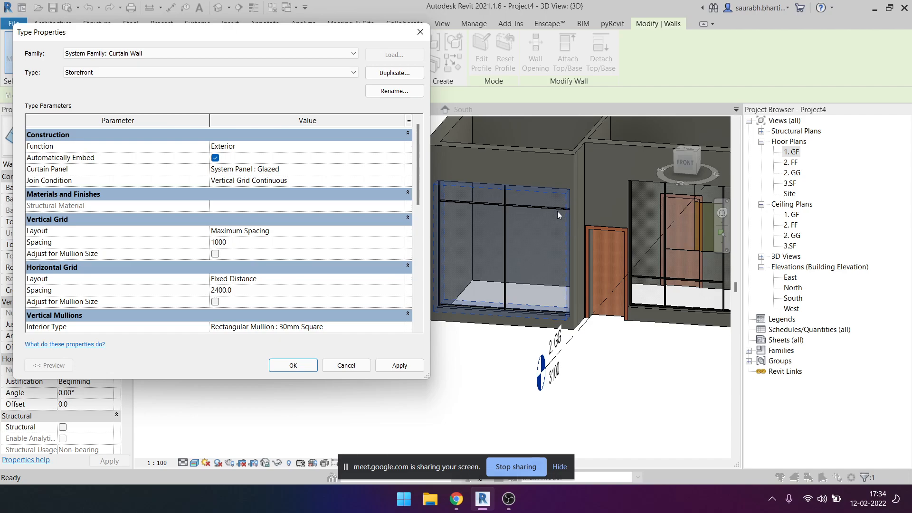
click(400, 234)
click(399, 232)
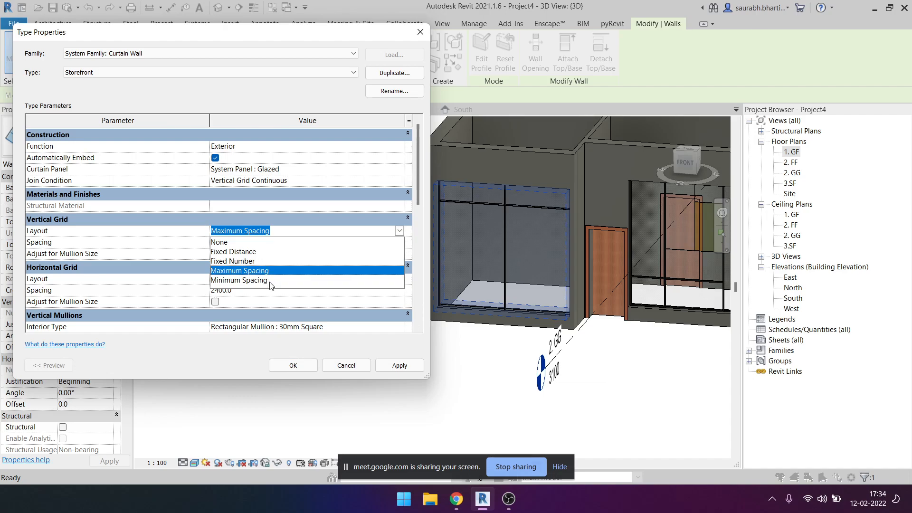
click(399, 233)
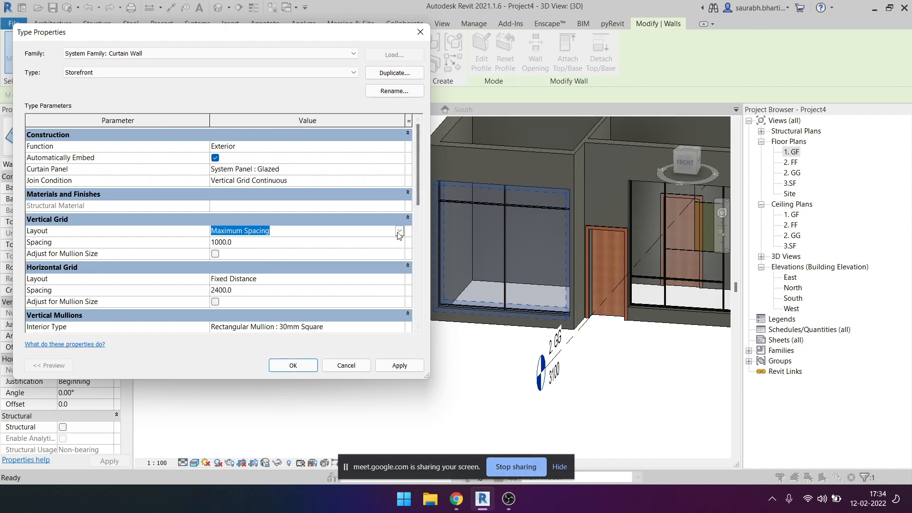
click(374, 234)
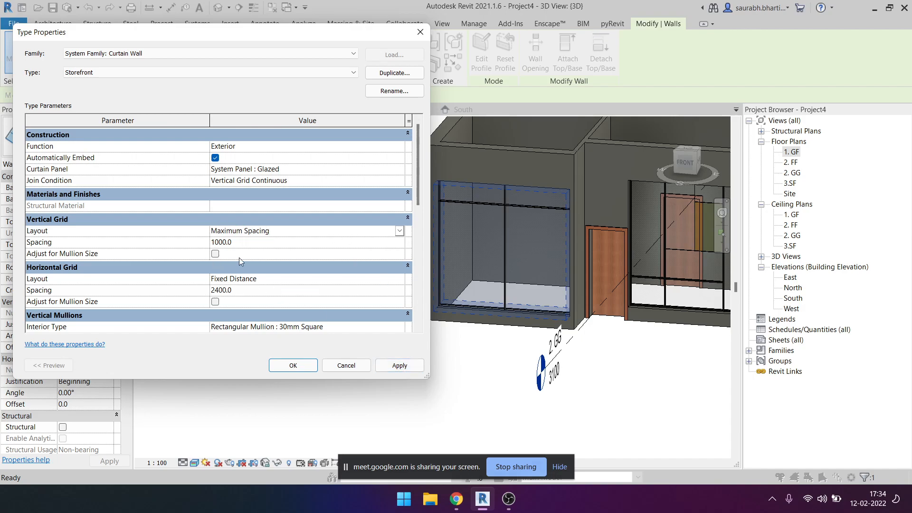
click(400, 367)
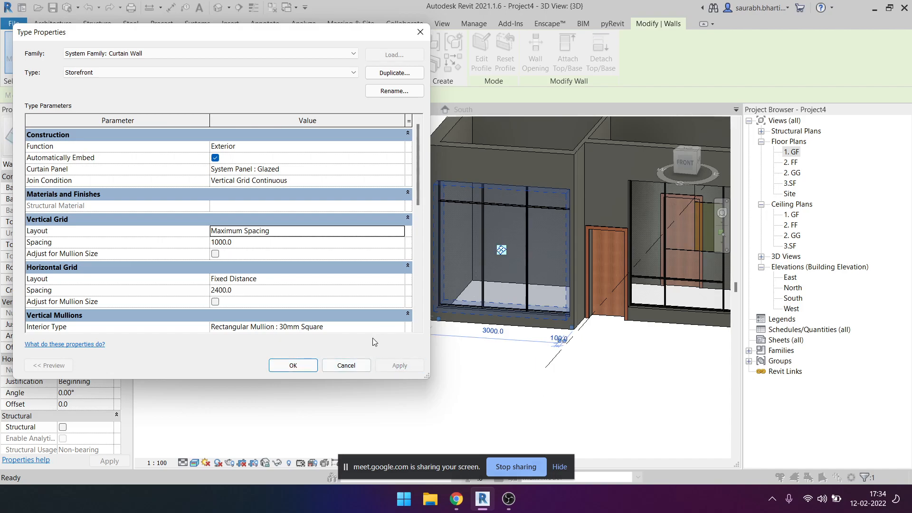
click(292, 364)
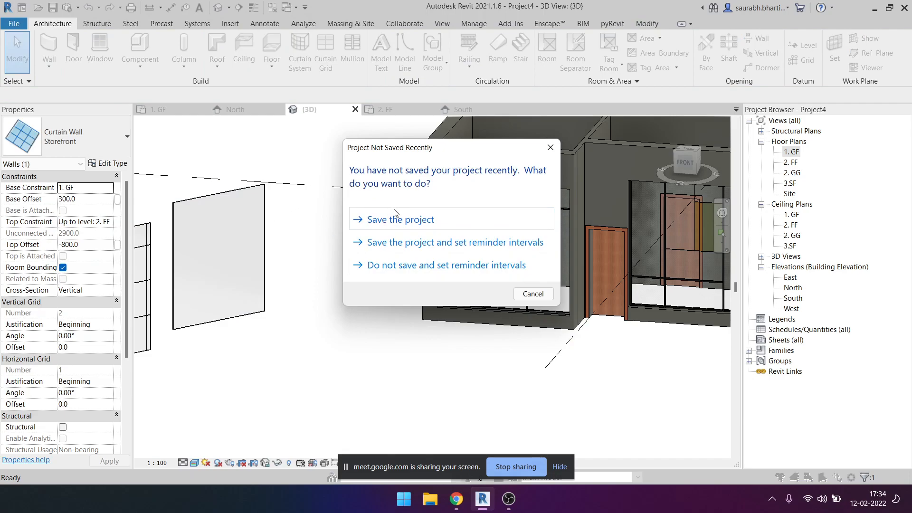
Start saving the project and try to create a new desktop folder named Training, declining the merge with the existing one.
click(393, 227)
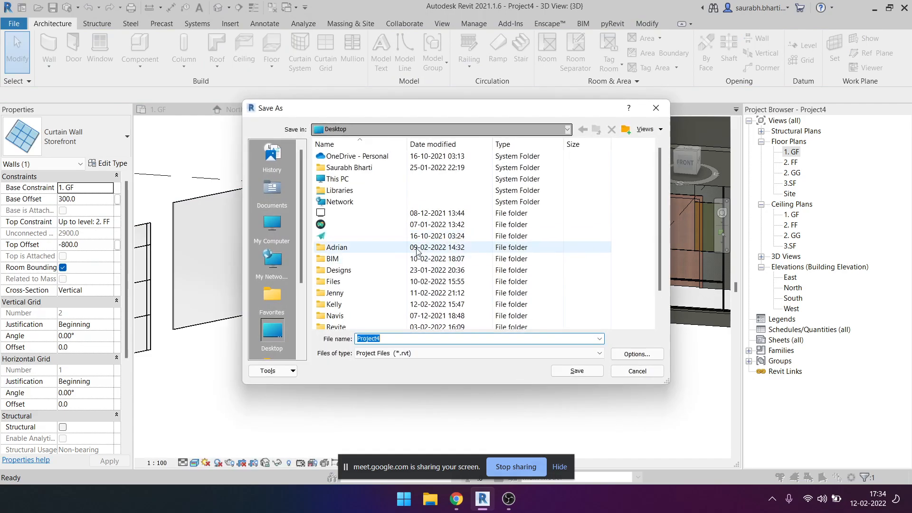
right_click(628, 233)
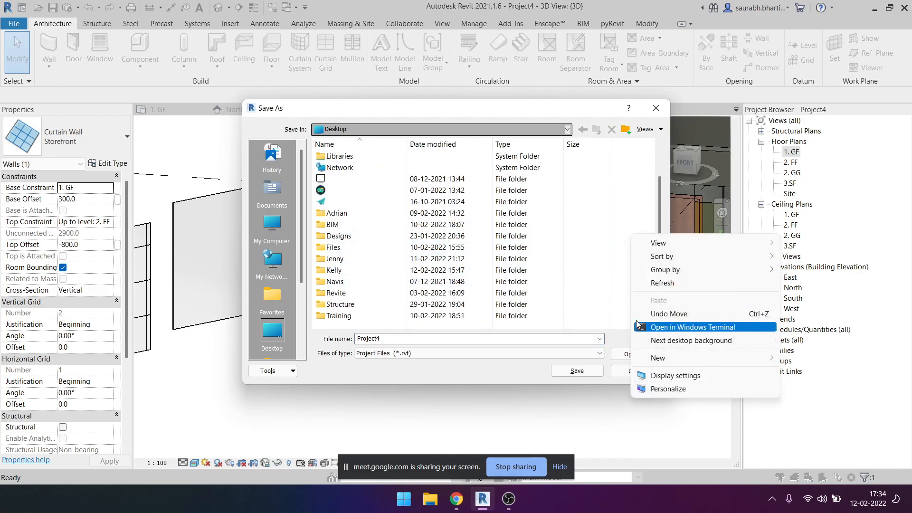
mouse_move(659, 360)
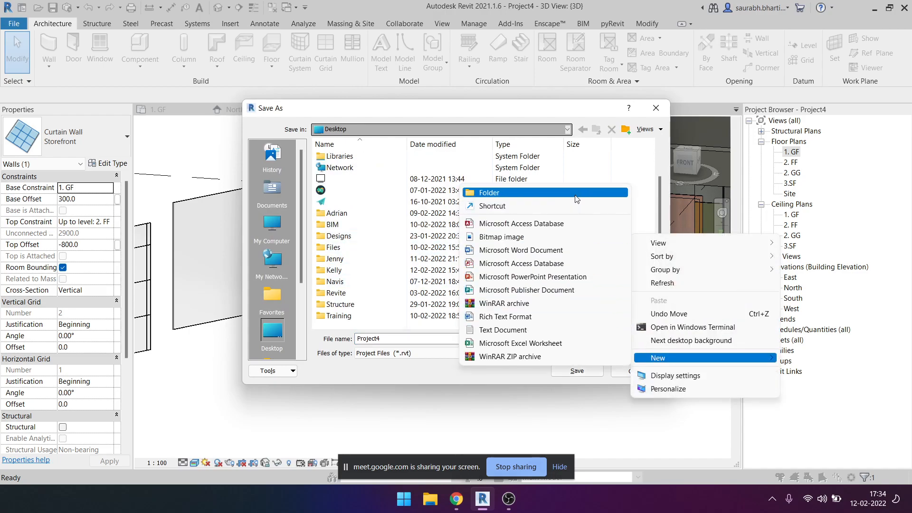
click(575, 202)
text(Training)
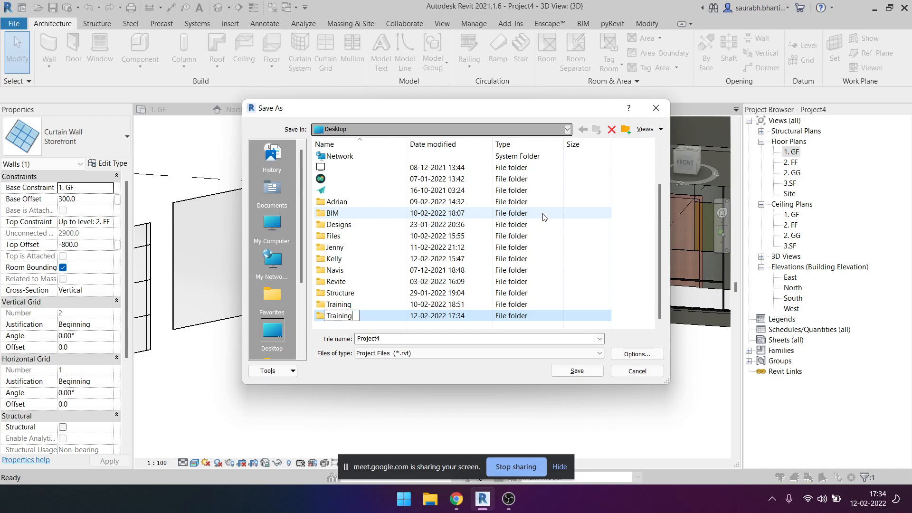
key(Return)
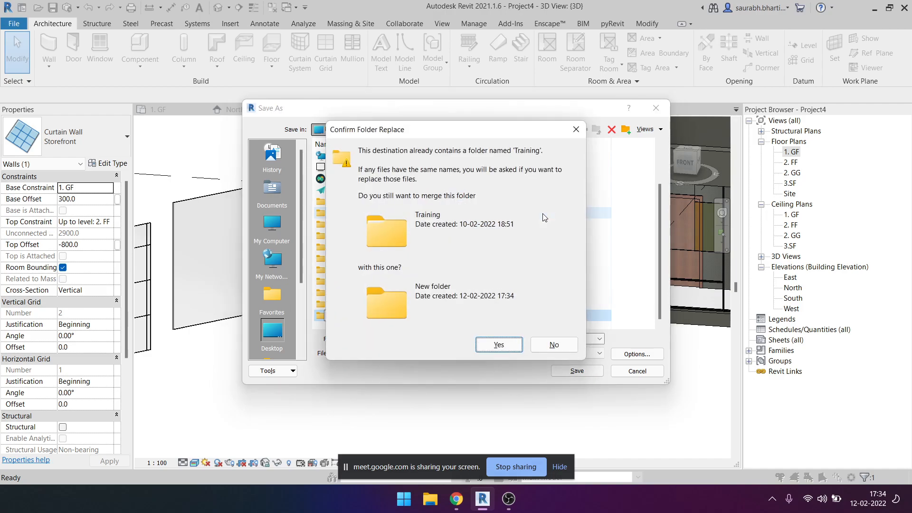
click(554, 345)
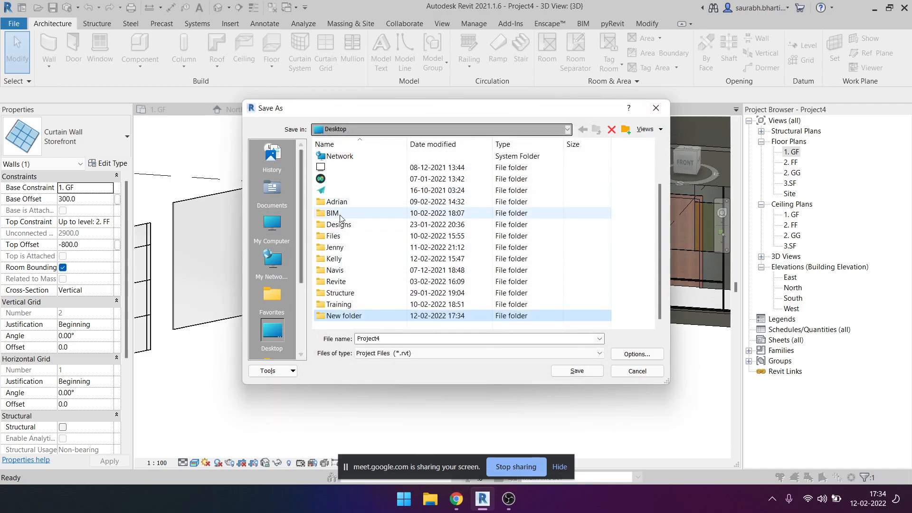
Choose the existing Training folder as the save location and limit the file save options to a maximum of 1 backup.
double_click(339, 304)
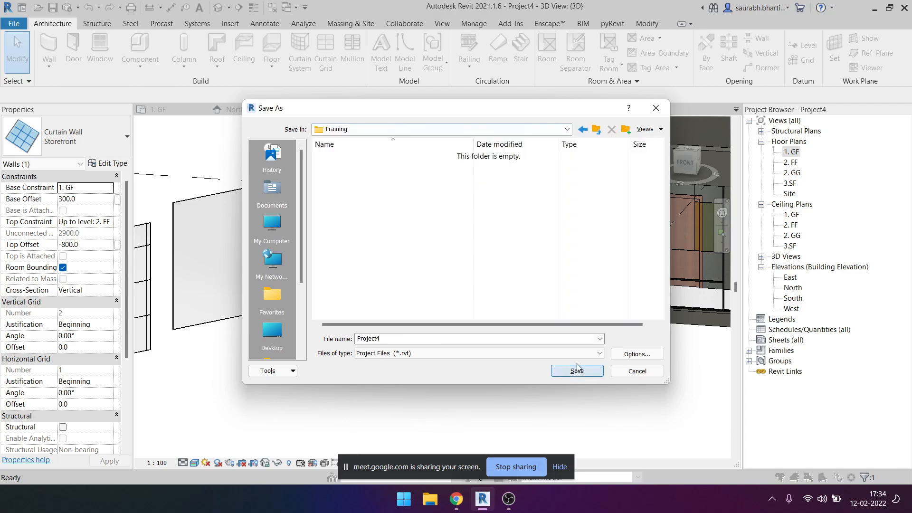
click(619, 358)
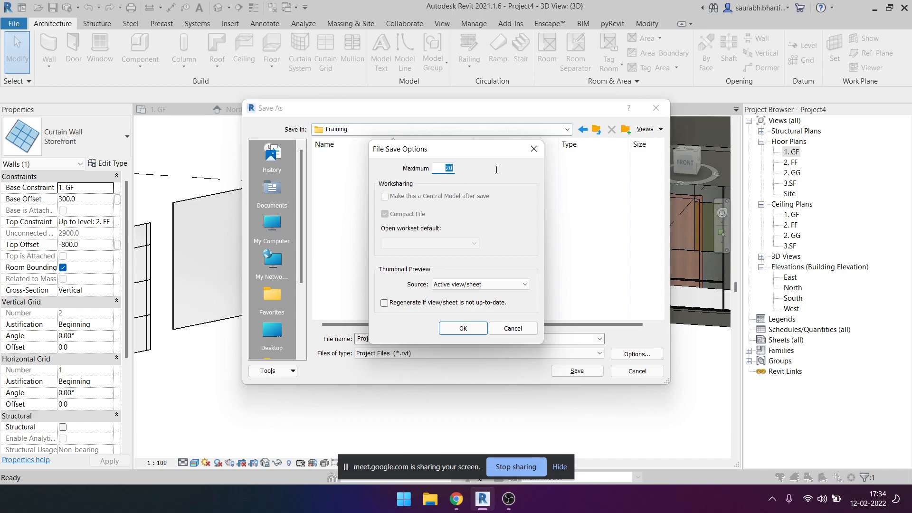
text(1)
click(498, 284)
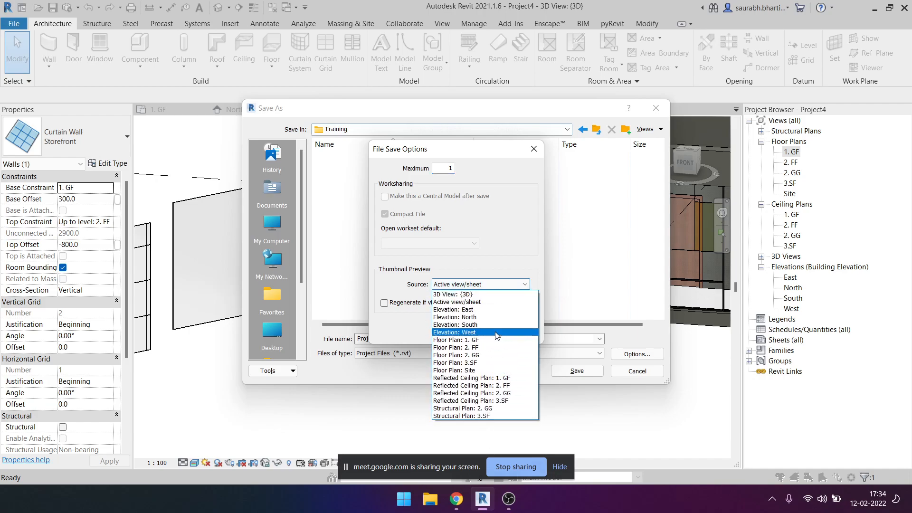
click(493, 254)
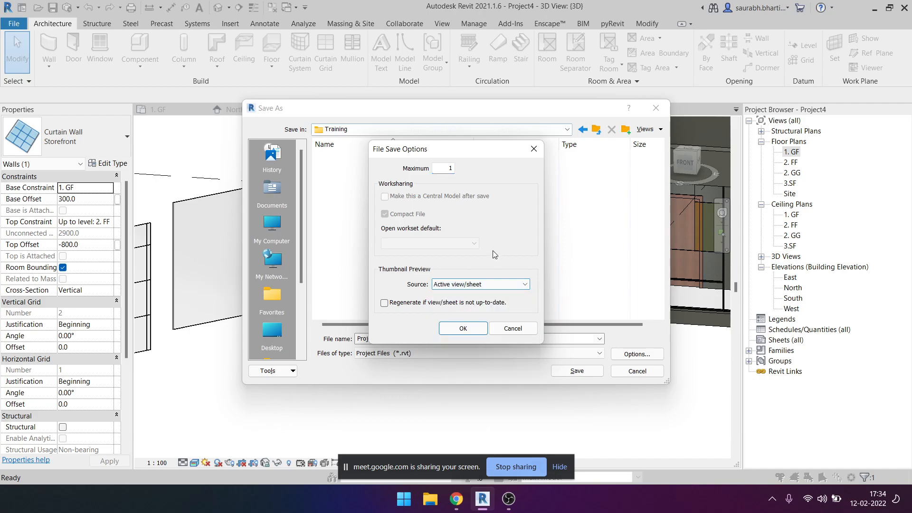
click(466, 332)
Name the project file Training session 3 and save it.
click(441, 339)
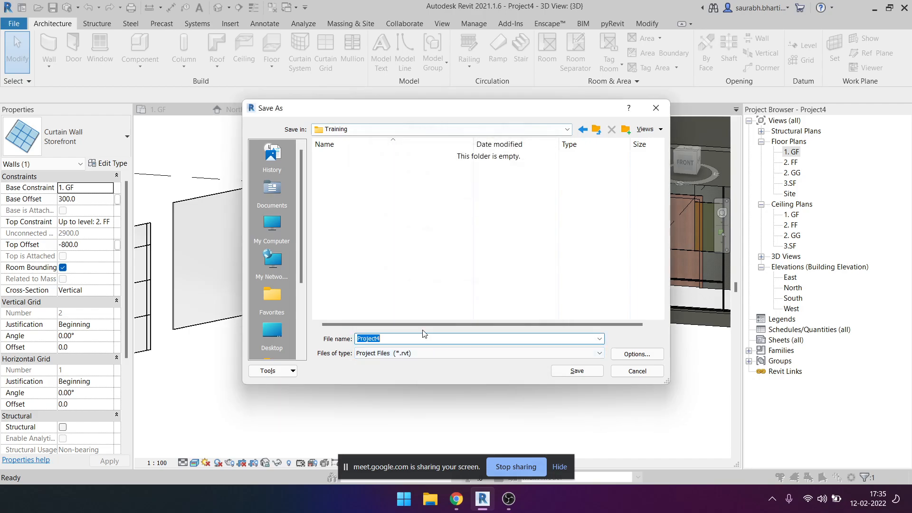
text(Training)
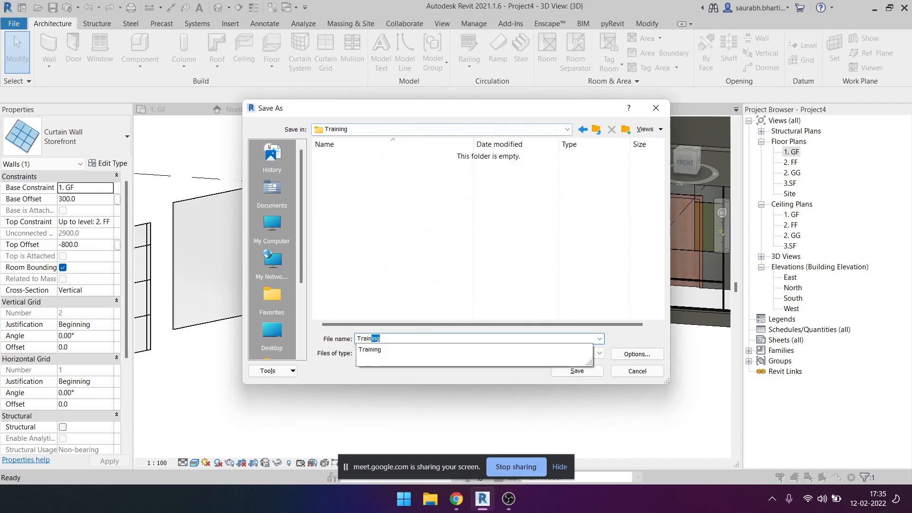
text( s)
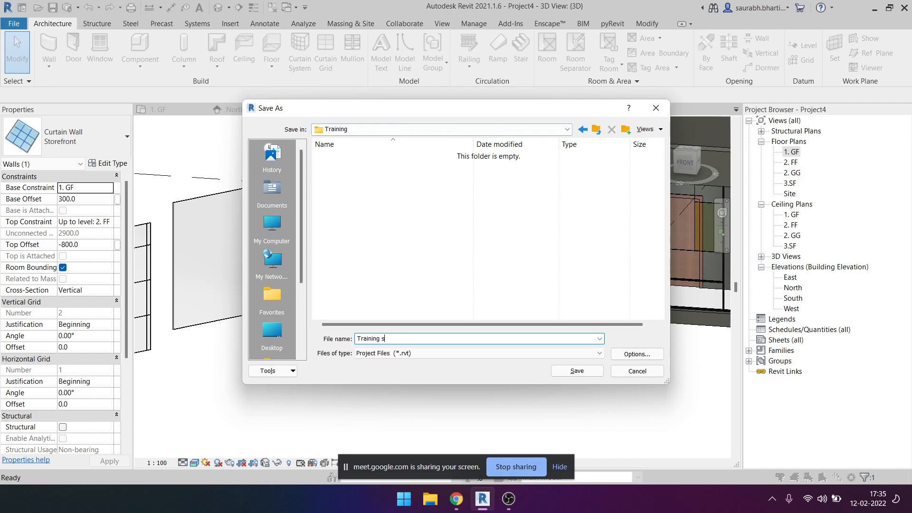
text(ession 3)
click(577, 372)
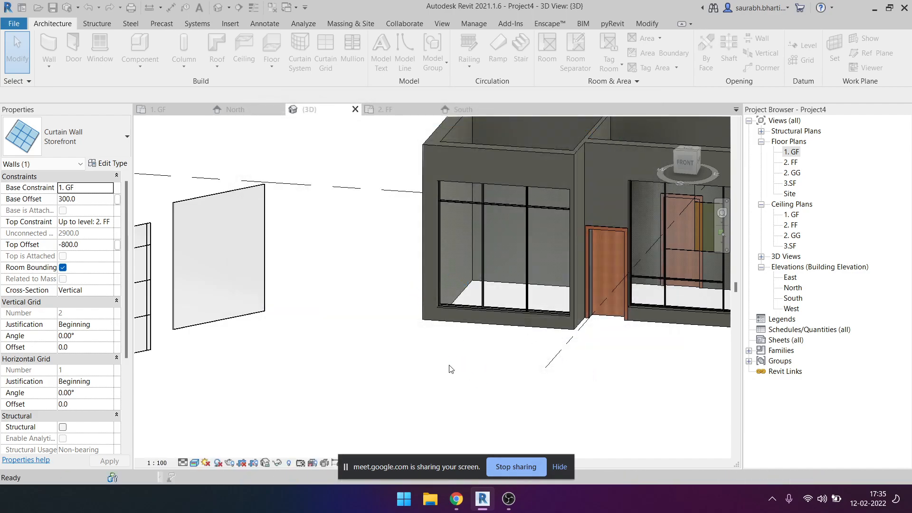
On the 1. GF plan, pull back the end of the bedroom's embedded Storefront wall to a length of about 2900 mm.
shift+middle_drag(489, 383, 484, 270)
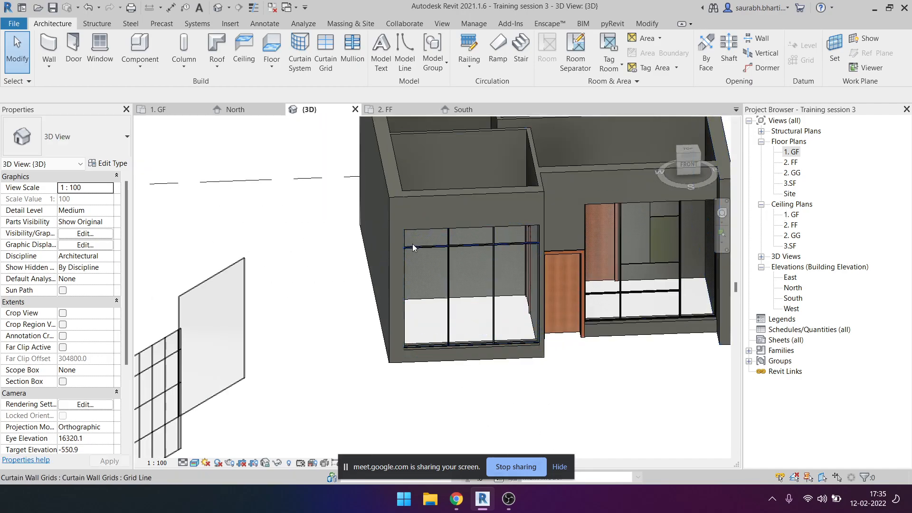
double_click(792, 153)
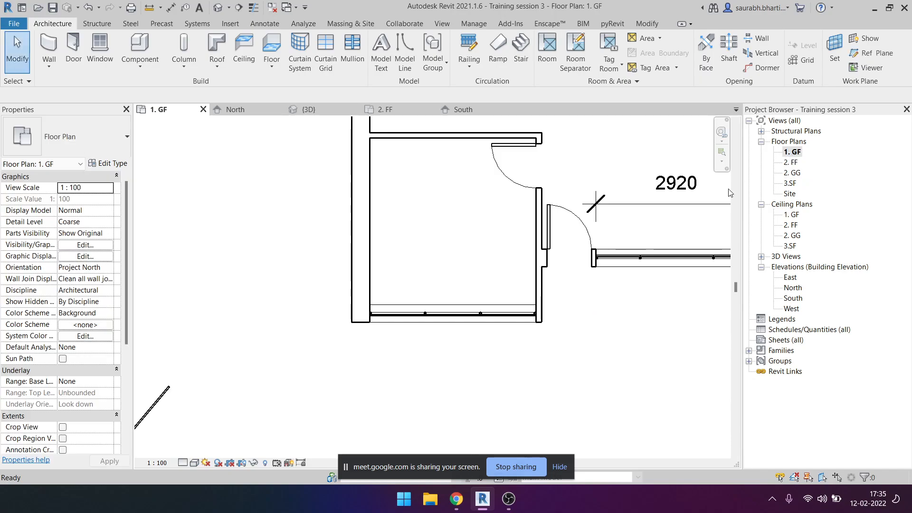
click(507, 318)
scroll(526, 321, up, 2)
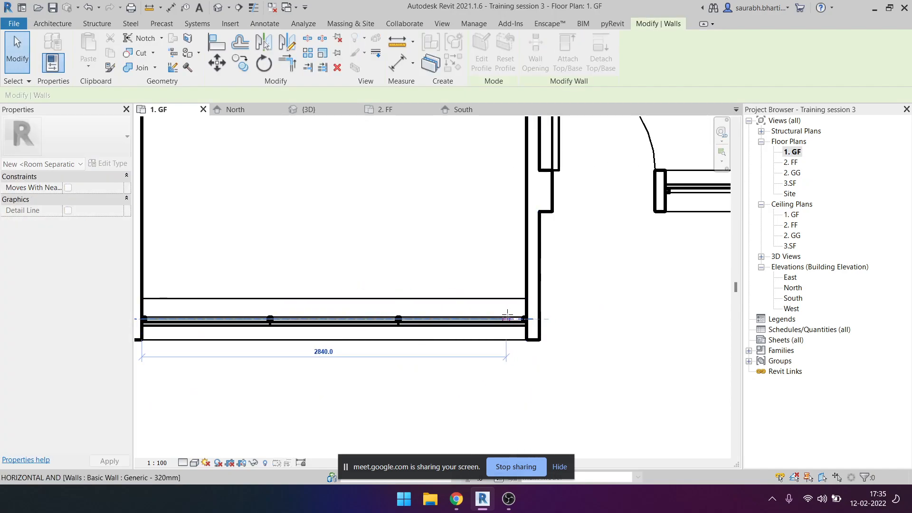
scroll(526, 321, down, 4)
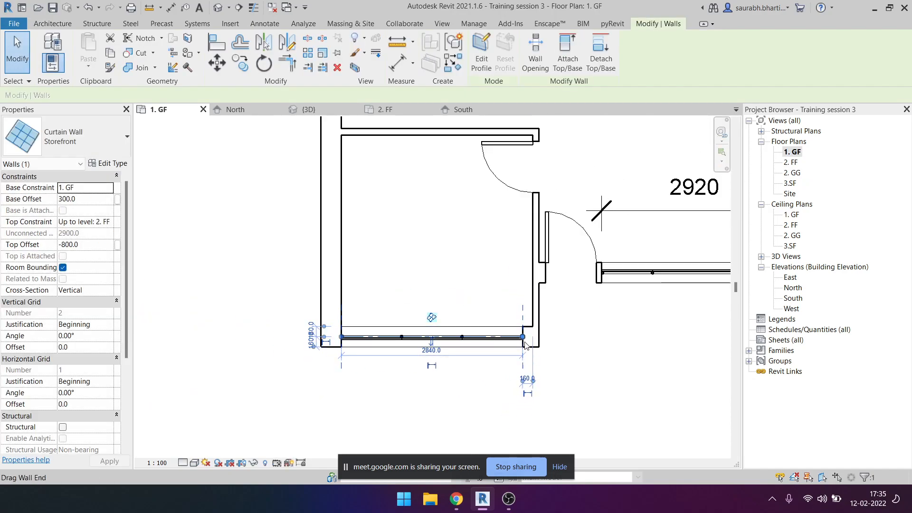
key(r)
key(s)
click(341, 337)
scroll(526, 336, up, 2)
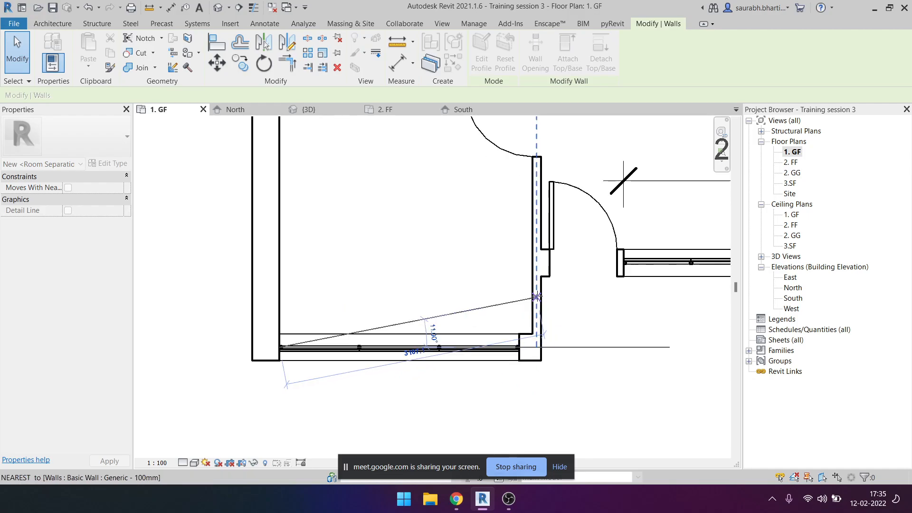
key(Escape)
key(Escape)
click(524, 356)
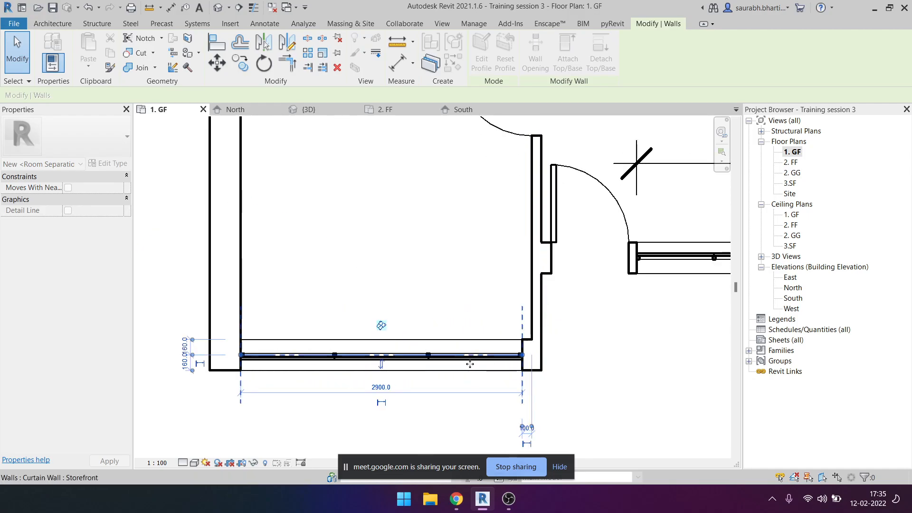
Set the length of the bedroom's embedded Storefront wall to 2800 mm.
click(390, 387)
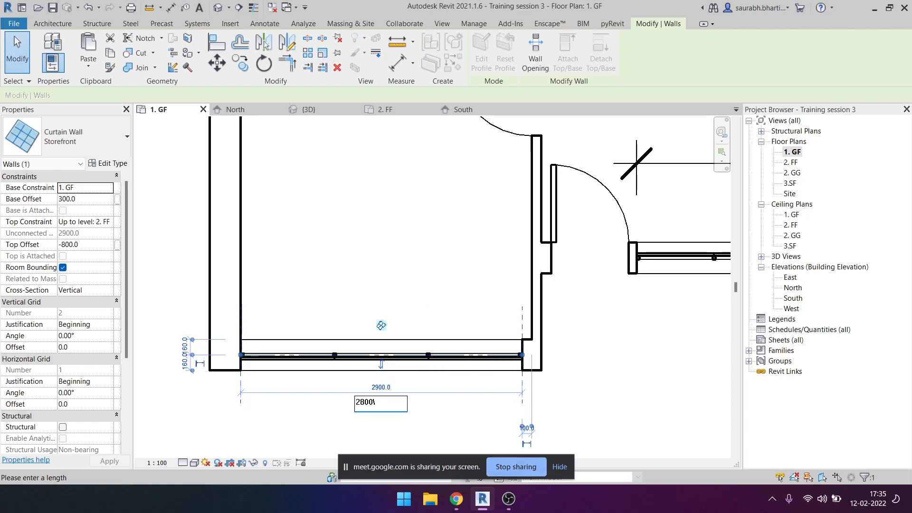
key(Return)
key(Escape)
Compare the modelled ground floor layout with the room layout and dimensions of the reference plan image.
scroll(394, 393, down, 6)
middle_drag(437, 362, 647, 242)
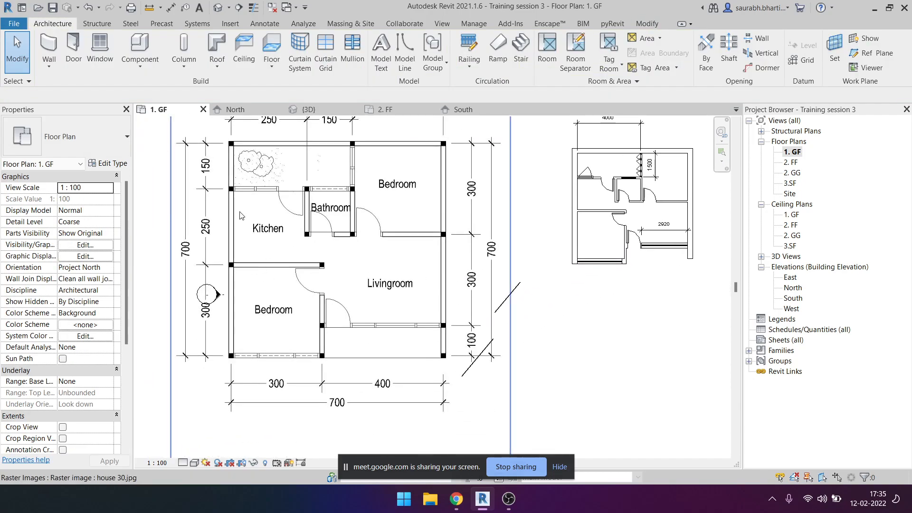
scroll(244, 215, up, 4)
middle_drag(294, 142, 312, 236)
scroll(312, 236, down, 3)
middle_drag(301, 325, 298, 240)
scroll(413, 289, up, 2)
scroll(550, 310, up, 2)
scroll(604, 219, down, 2)
middle_drag(509, 315, 448, 348)
scroll(488, 249, up, 5)
middle_drag(590, 255, 560, 315)
scroll(560, 315, down, 4)
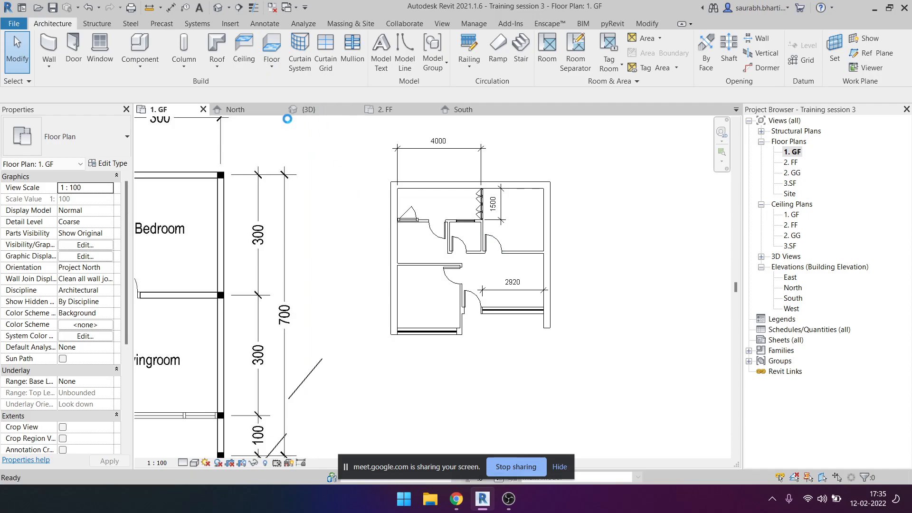
click(373, 281)
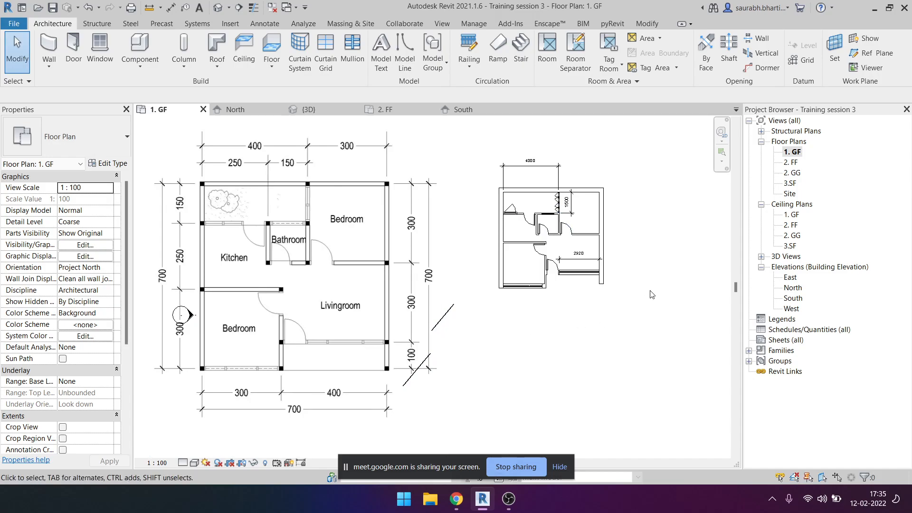
key(Escape)
middle_drag(552, 216, 511, 252)
Delete the existing 1500, 4000 and 2920 dimensions from the modelled ground floor plan.
key(i)
scroll(475, 230, up, 3)
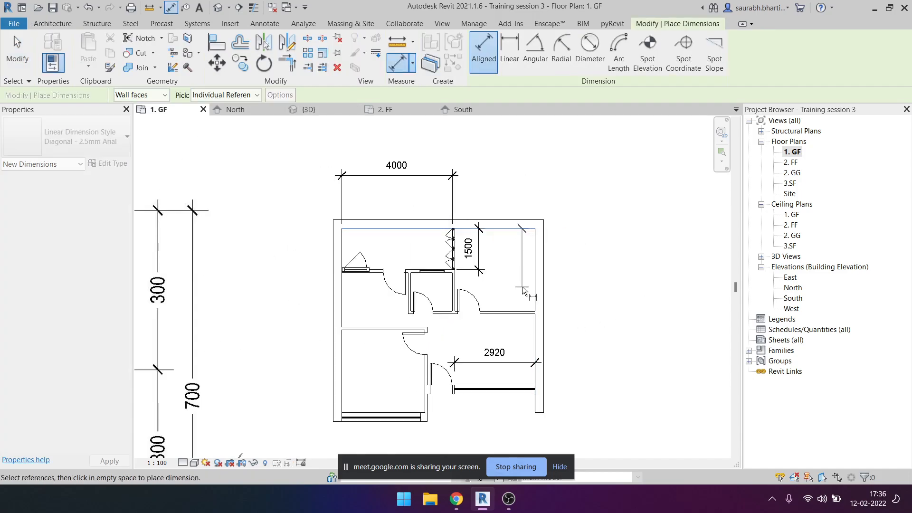
key(Escape)
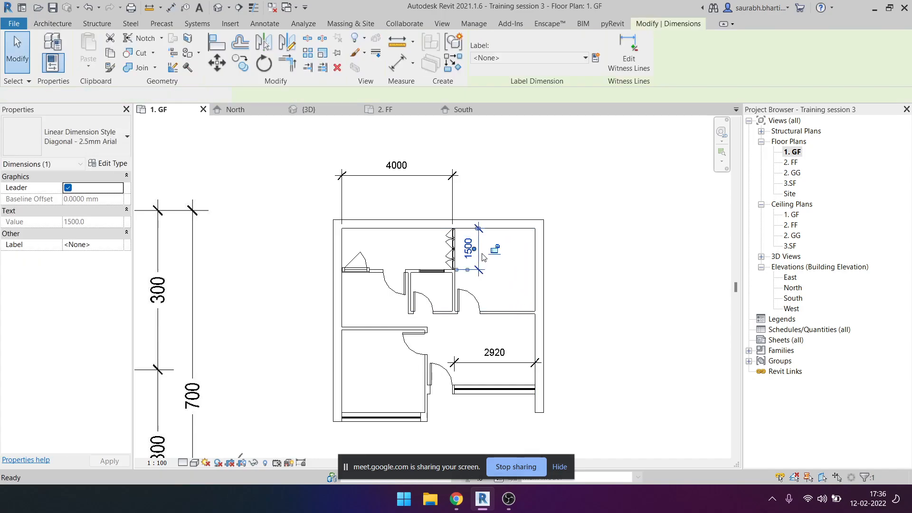
key(Delete)
Dimension the rear bedroom's depth between its wall faces, placing the aligned dimension outside the house's side wall.
key(d)
key(i)
scroll(517, 229, up, 1)
click(517, 229)
click(516, 323)
click(596, 311)
click(509, 328)
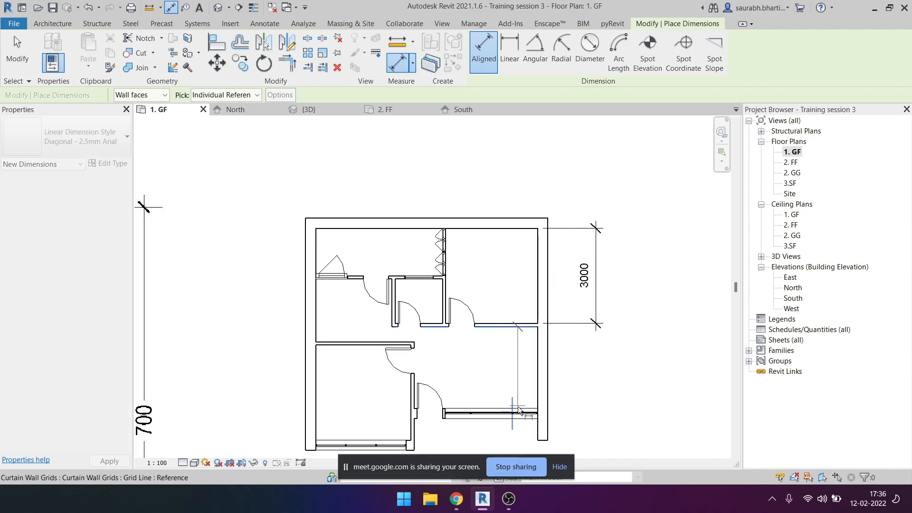
scroll(527, 410, up, 4)
click(527, 404)
scroll(537, 402, down, 4)
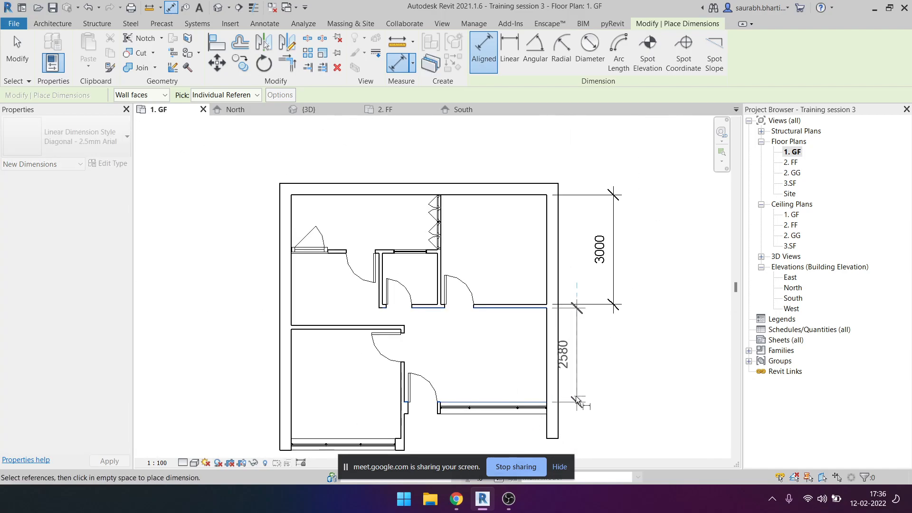
middle_drag(615, 390, 626, 334)
scroll(672, 297, down, 3)
scroll(676, 301, down, 1)
scroll(676, 301, up, 1)
scroll(624, 332, up, 3)
scroll(523, 330, up, 3)
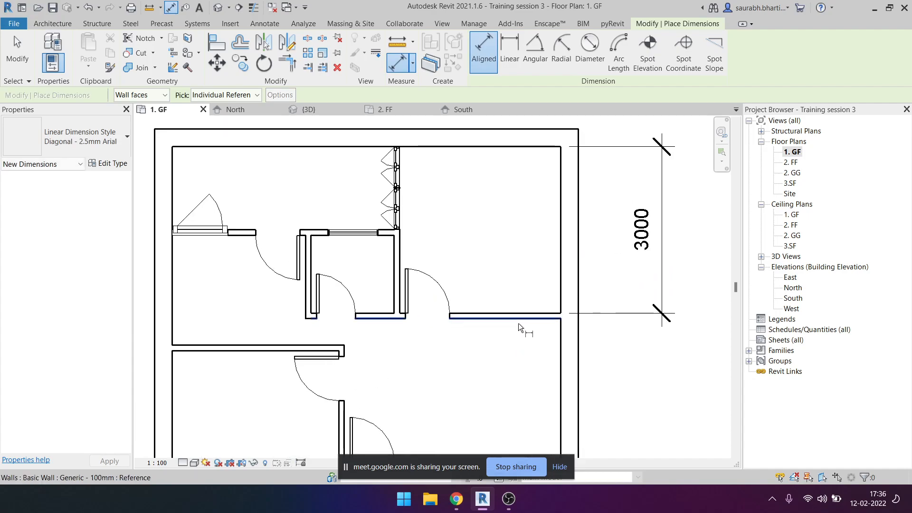
scroll(509, 326, down, 3)
scroll(487, 418, up, 2)
click(483, 423)
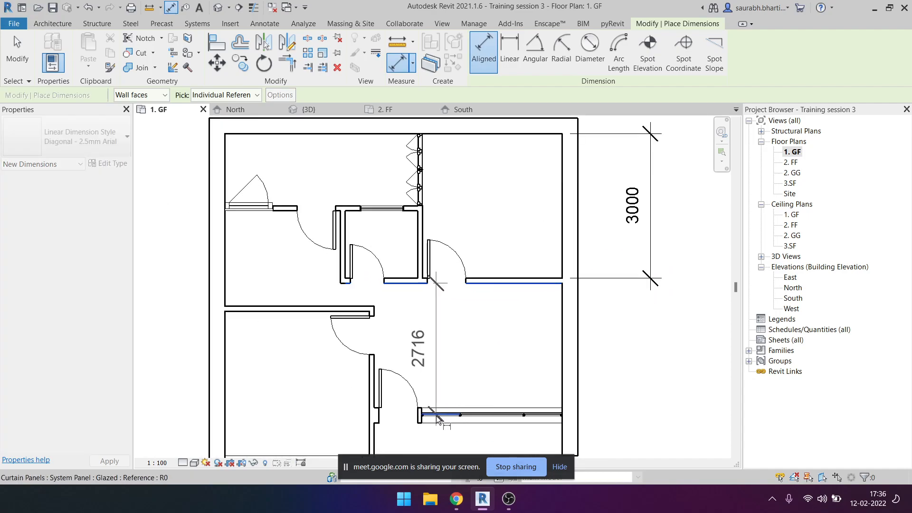
scroll(631, 399, down, 2)
scroll(637, 332, up, 2)
key(Escape)
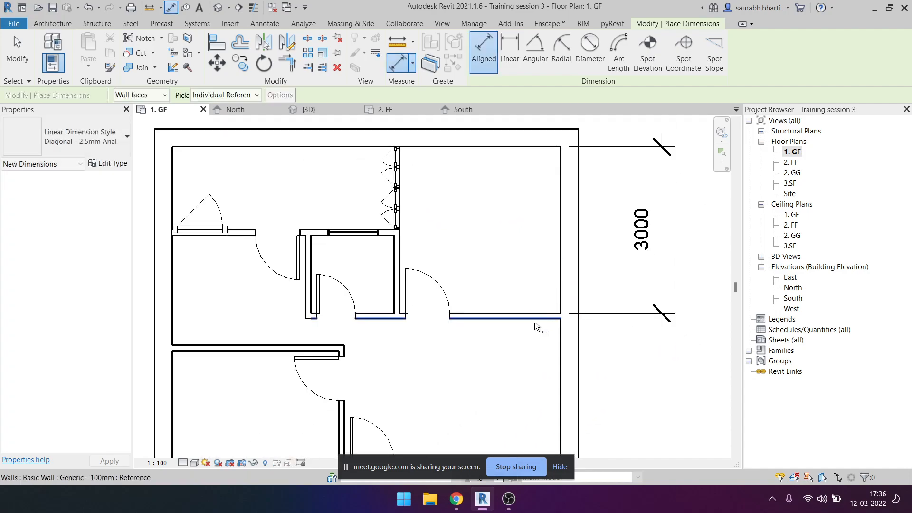
Dimension the living room from the bedroom partition to the outer face of its front wall, placing the dimension outside the house.
click(533, 320)
middle_drag(518, 370, 612, 257)
click(597, 368)
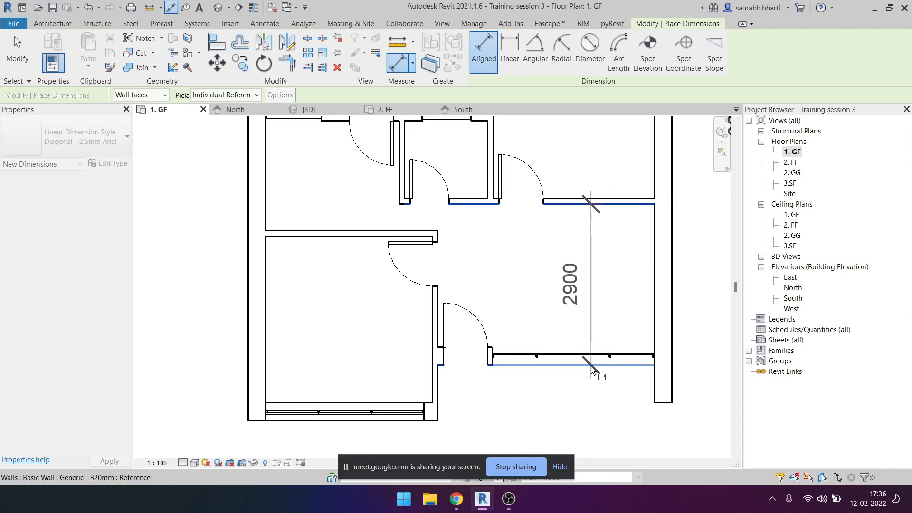
scroll(594, 369, down, 2)
click(671, 360)
key(Escape)
key(Escape)
Move the living room's Generic - 320mm front wall by setting its distance from the bedroom partition to 3000 mm.
click(618, 361)
click(637, 358)
scroll(638, 358, up, 2)
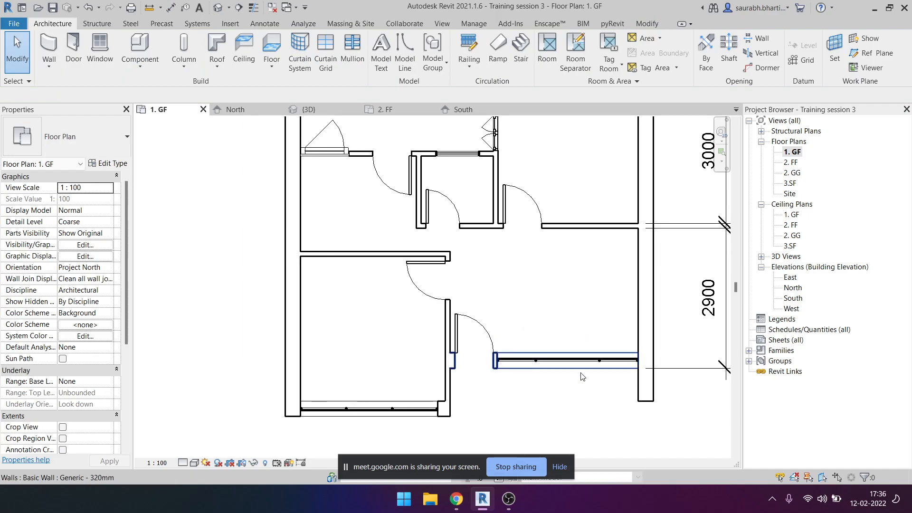
click(593, 362)
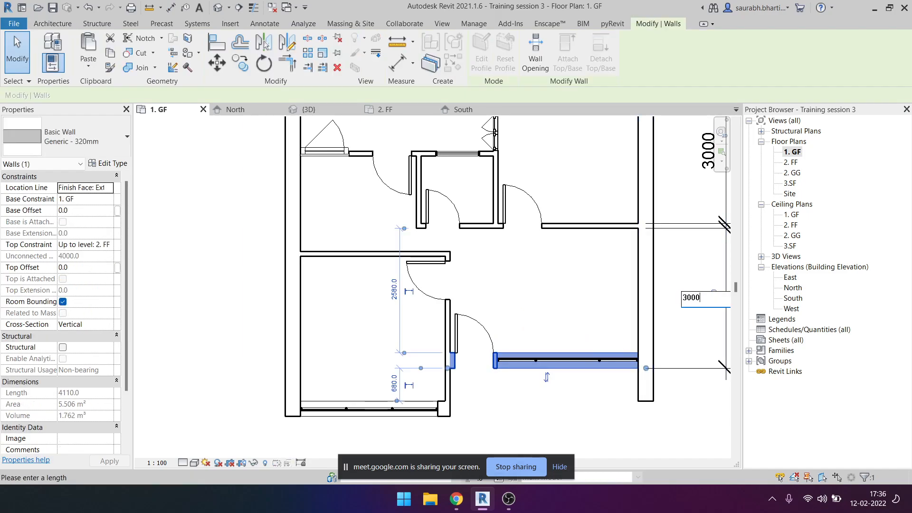
key(Return)
key(Escape)
Dimension the width from the kitchen side's outer wall inner face to the bathroom–bedroom partition, placing the aligned dimension beyond the rear wall.
scroll(421, 412, down, 3)
key(d)
key(i)
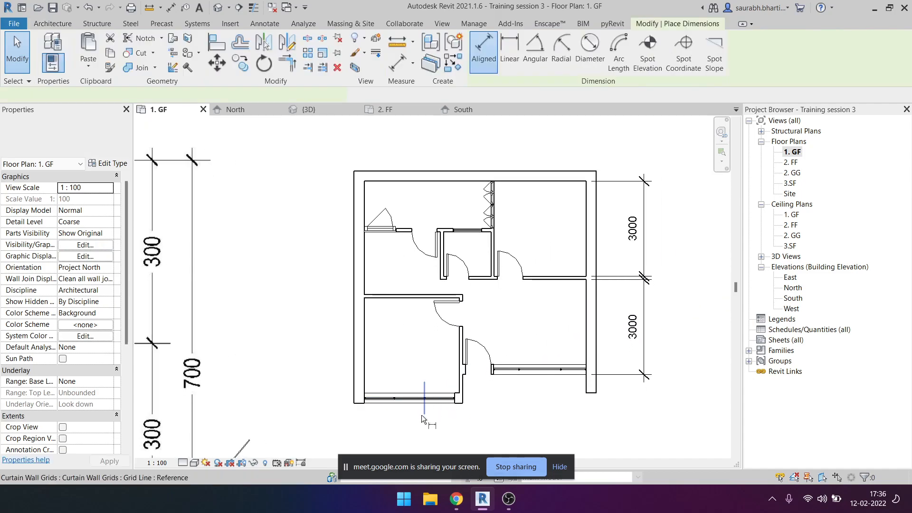
scroll(495, 260, down, 3)
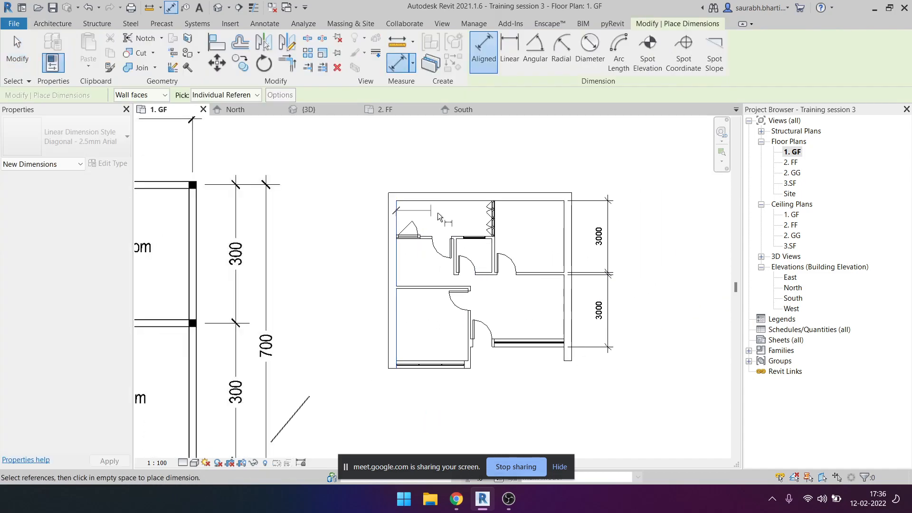
click(491, 252)
click(443, 162)
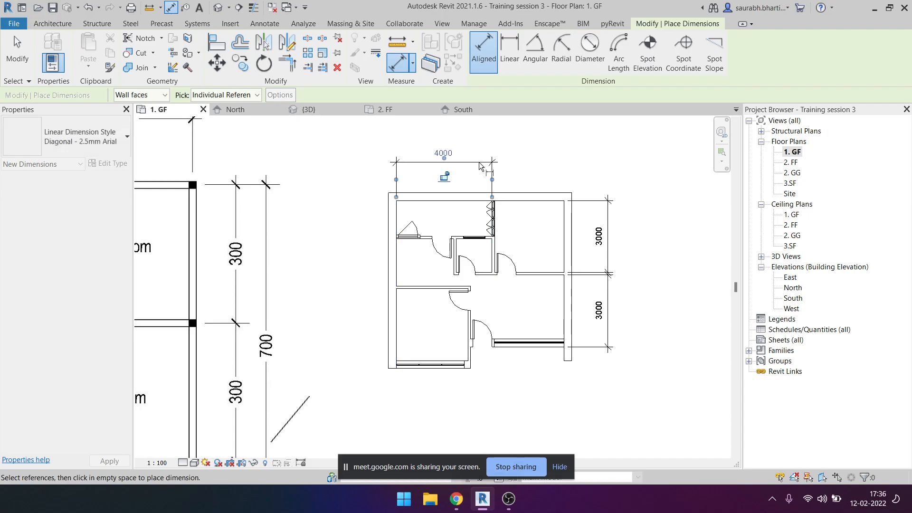
Dimension the bathroom's width between its side walls, placing the dimension behind the house in a second, outer row.
click(457, 252)
click(494, 251)
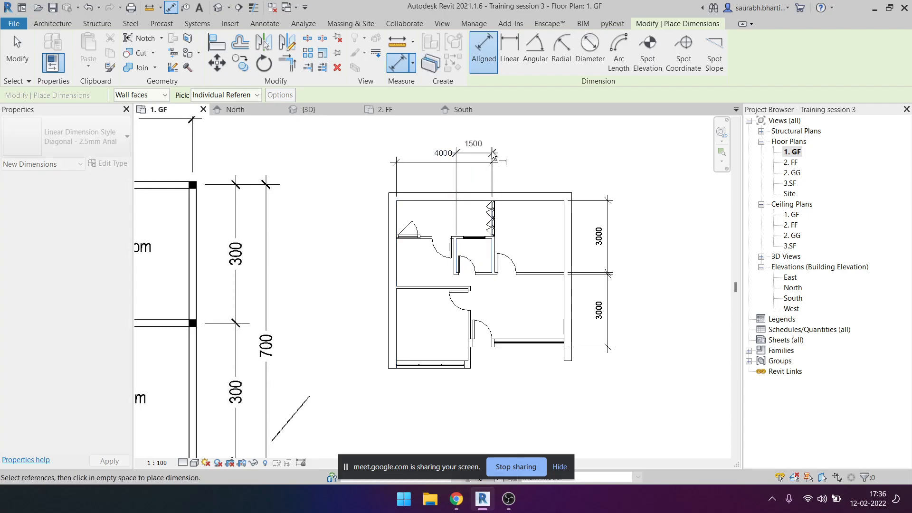
click(493, 137)
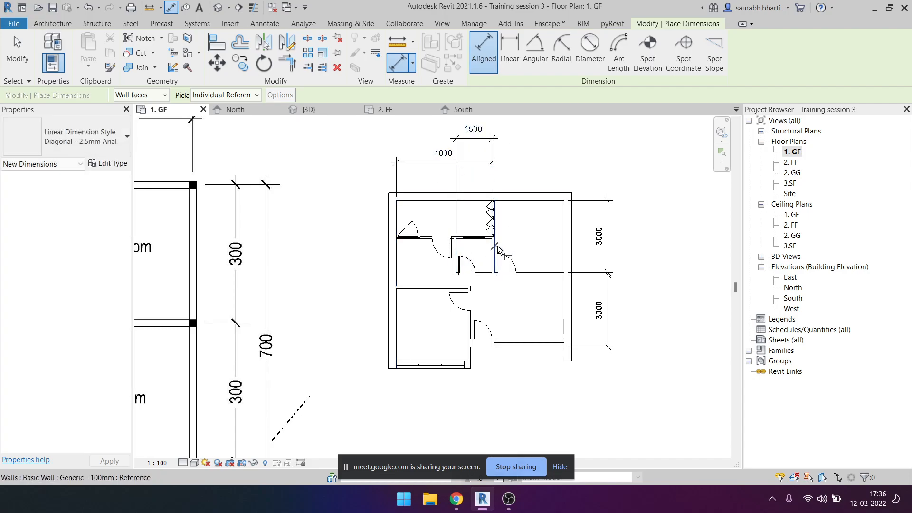
Dimension the rear bedroom's width from the bathroom partition to the inner face of the outer side wall, placing the dimension behind the house.
click(498, 246)
click(560, 244)
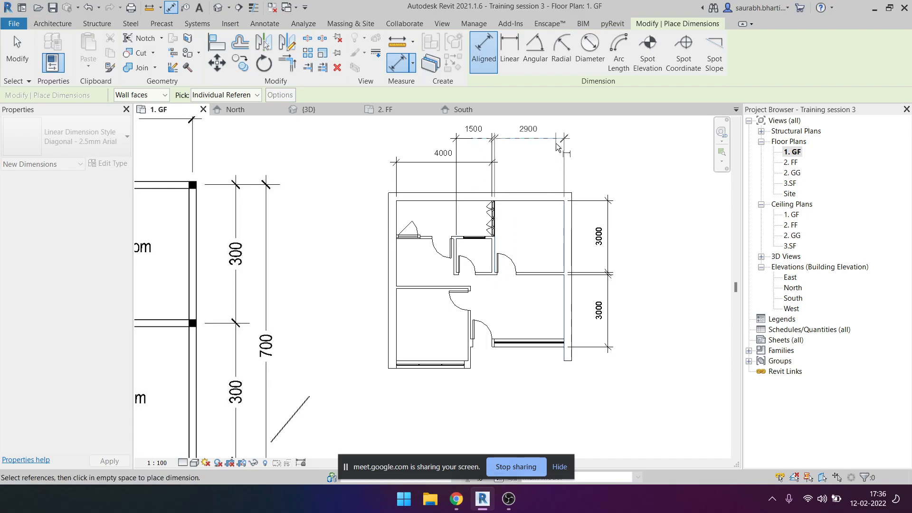
click(556, 169)
key(Escape)
key(Escape)
Move the rear bedroom's Generic - 320mm outer side wall by setting the bedroom's width to 3000 mm.
click(568, 247)
scroll(494, 245, down, 3)
click(514, 191)
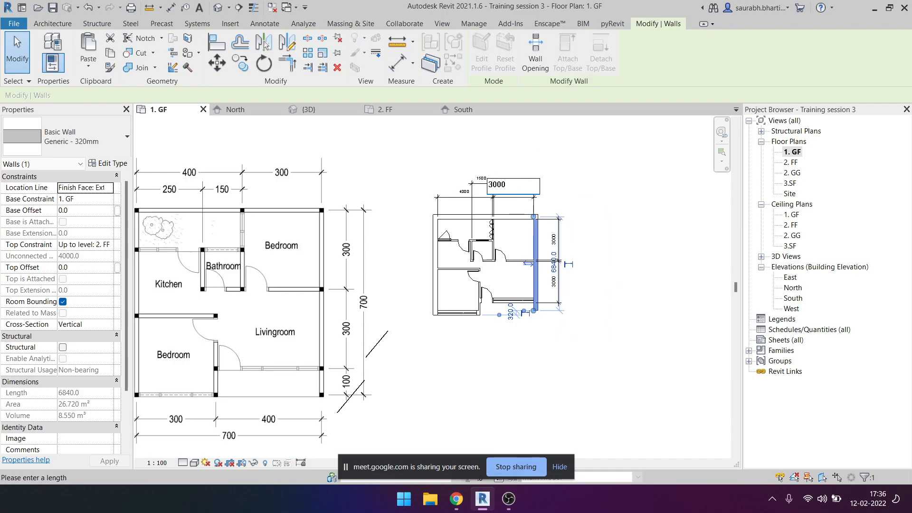
text(3000)
key(Return)
key(Escape)
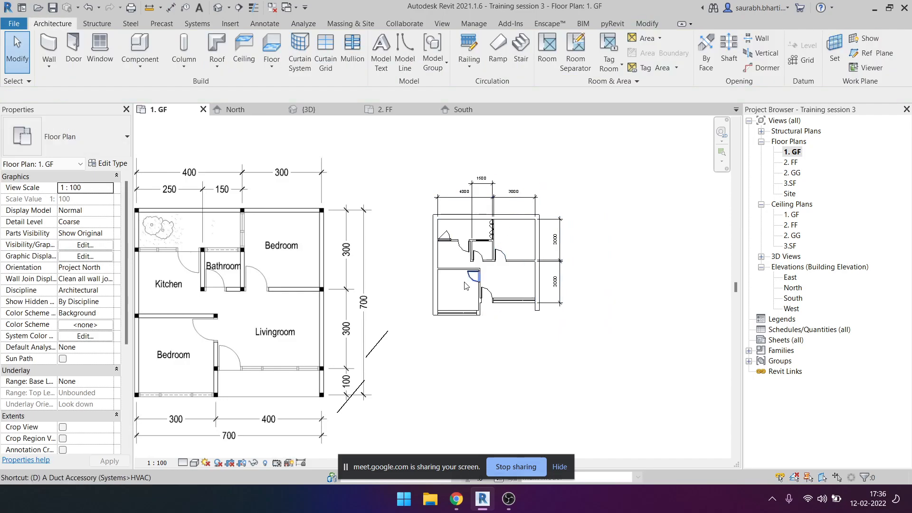
Dimension the front bedroom's depth from its front wall's inner face to the kitchen partition, placing the dimension outside the side wall.
key(d)
key(i)
scroll(447, 299, up, 3)
scroll(453, 312, up, 3)
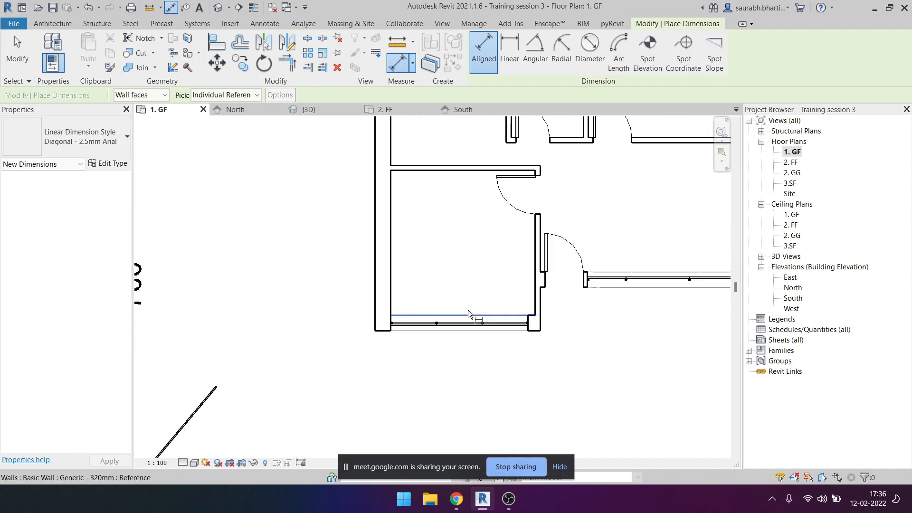
click(466, 317)
click(419, 176)
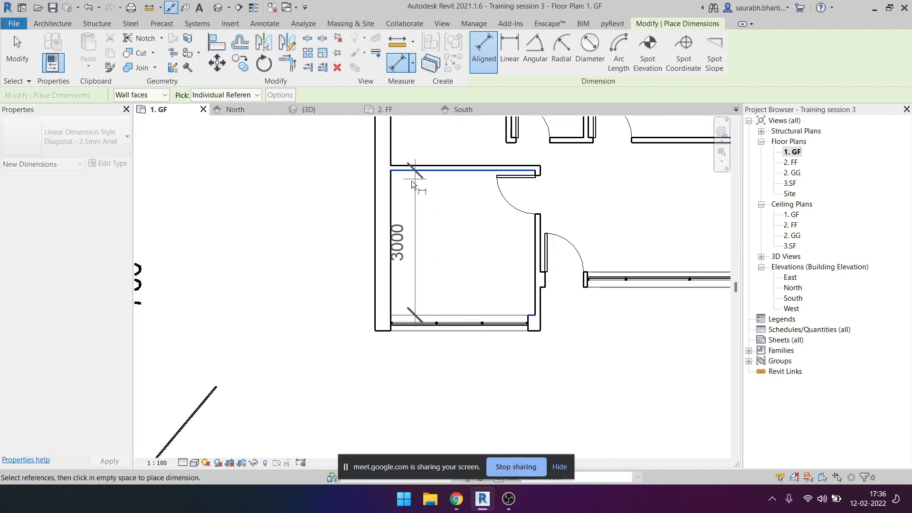
scroll(395, 185, down, 3)
click(350, 194)
scroll(514, 281, down, 6)
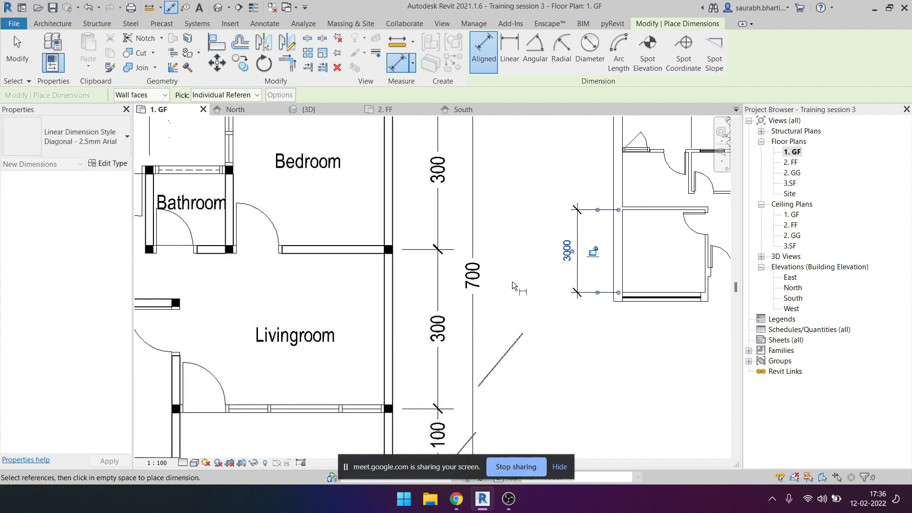
scroll(551, 262, up, 4)
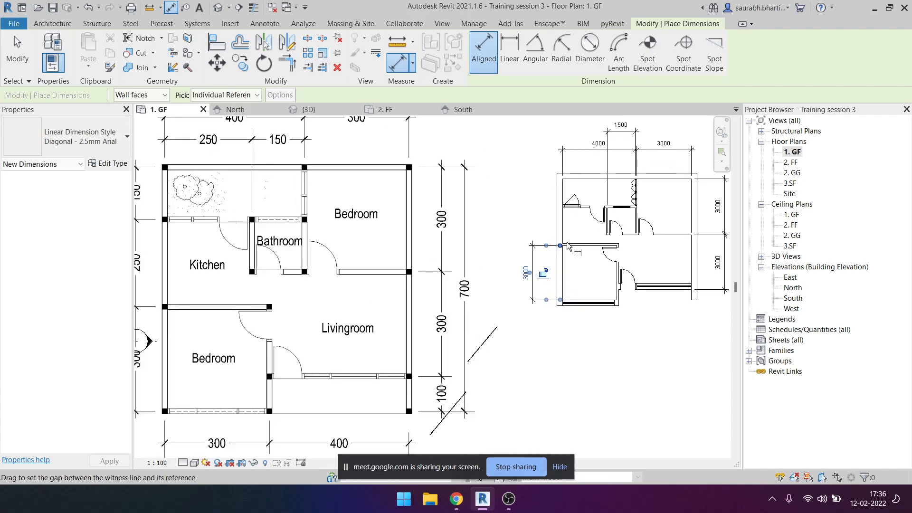
click(593, 180)
scroll(528, 200, down, 1)
key(Escape)
key(Escape)
Dimension the kitchen's depth from the front bedroom partition to the garden-side wall, placing the dimension in line with the bedroom depth dimension.
scroll(605, 245, up, 2)
key(d)
key(i)
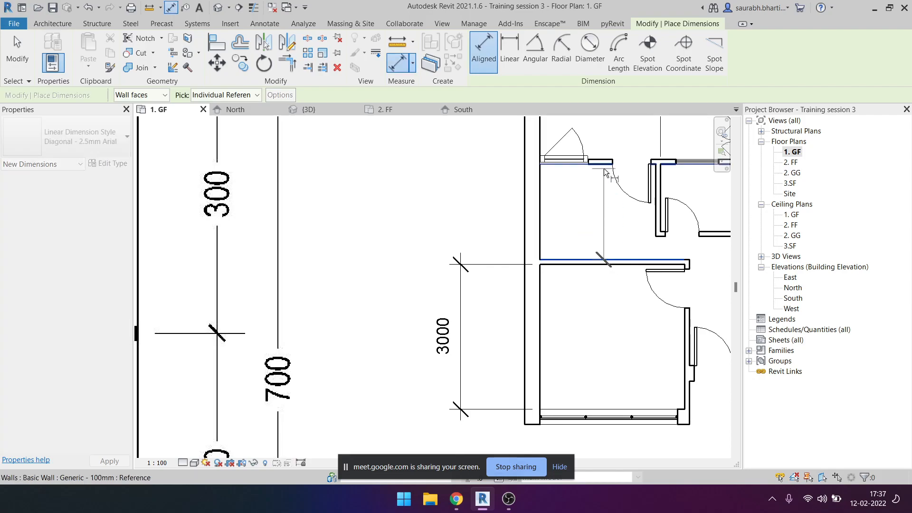
scroll(596, 190, down, 5)
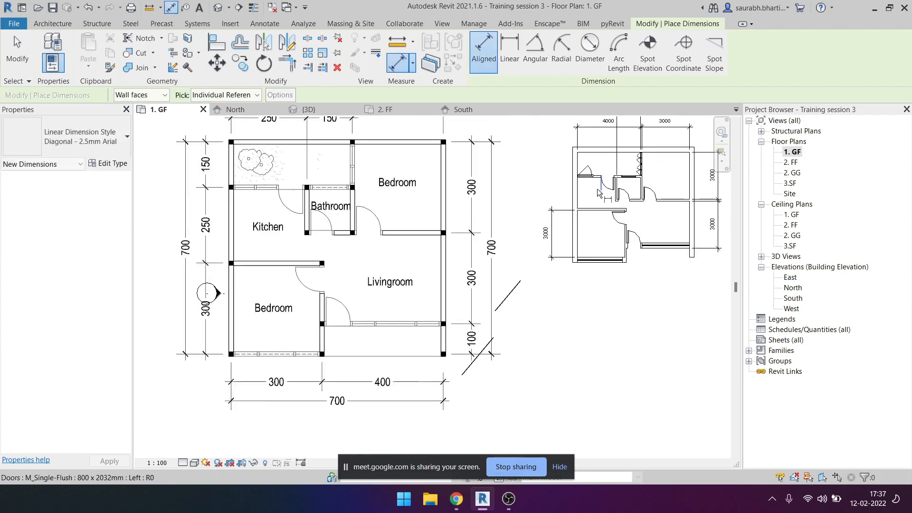
scroll(594, 192, up, 5)
click(597, 233)
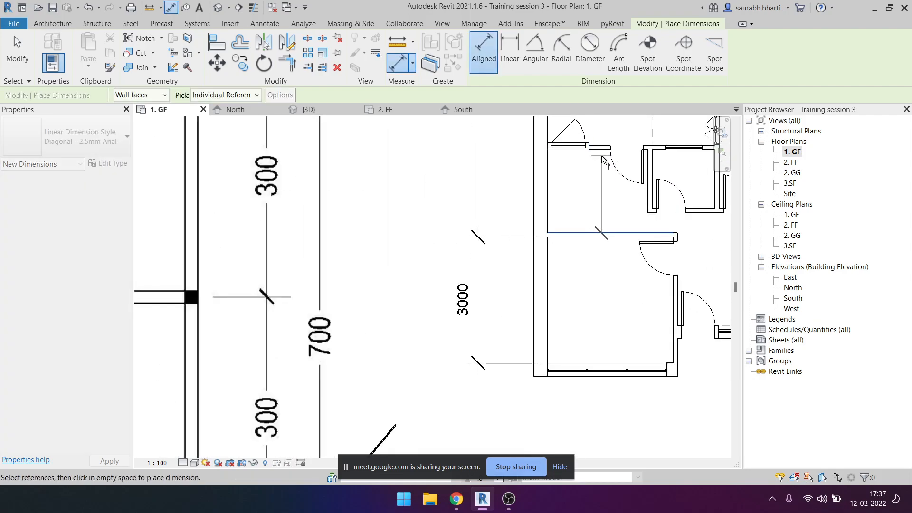
scroll(597, 176, down, 5)
scroll(604, 180, up, 4)
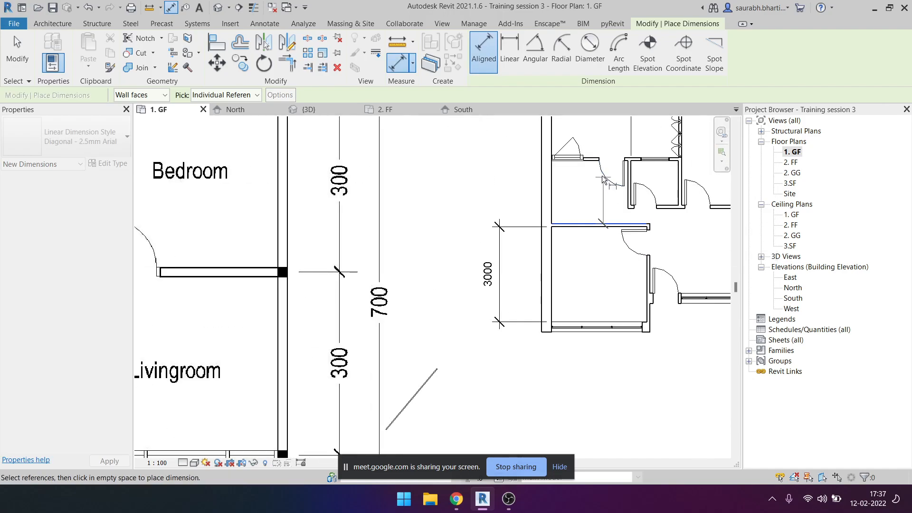
scroll(592, 167, up, 3)
click(592, 158)
scroll(523, 164, down, 5)
scroll(523, 164, up, 3)
click(523, 168)
middle_drag(560, 193, 521, 266)
key(Escape)
scroll(536, 233, down, 3)
scroll(520, 266, up, 1)
scroll(523, 270, down, 3)
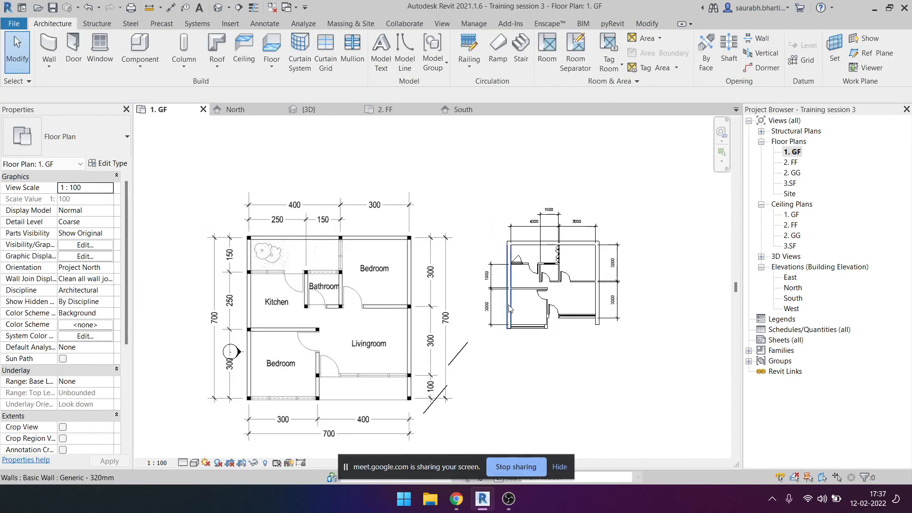
Dimension the garden area's depth from the rear wall's inner face to the kitchen wall, in line with the other depth dimensions.
scroll(531, 270, up, 1)
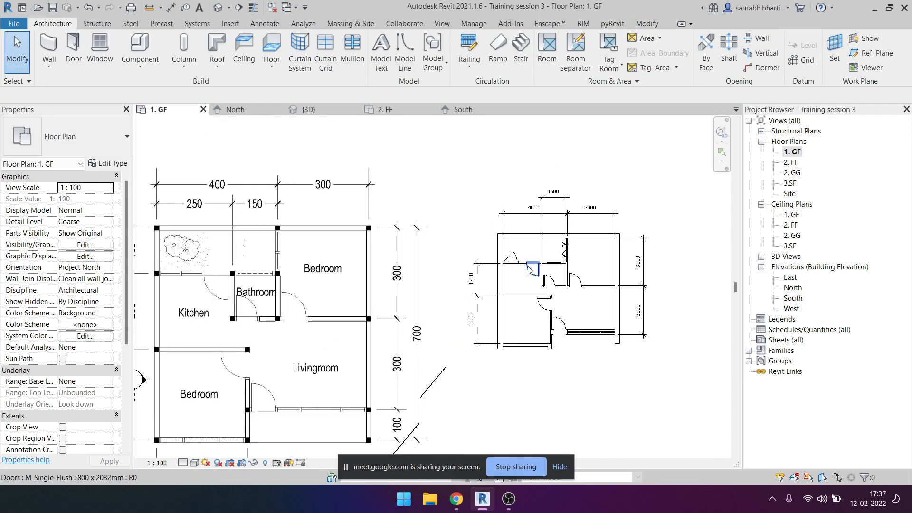
scroll(530, 270, up, 3)
key(d)
key(i)
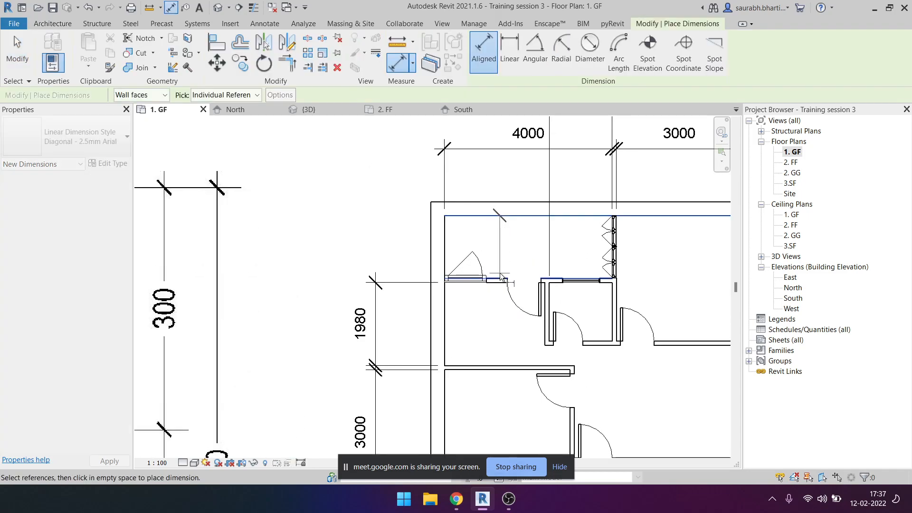
scroll(374, 225, down, 3)
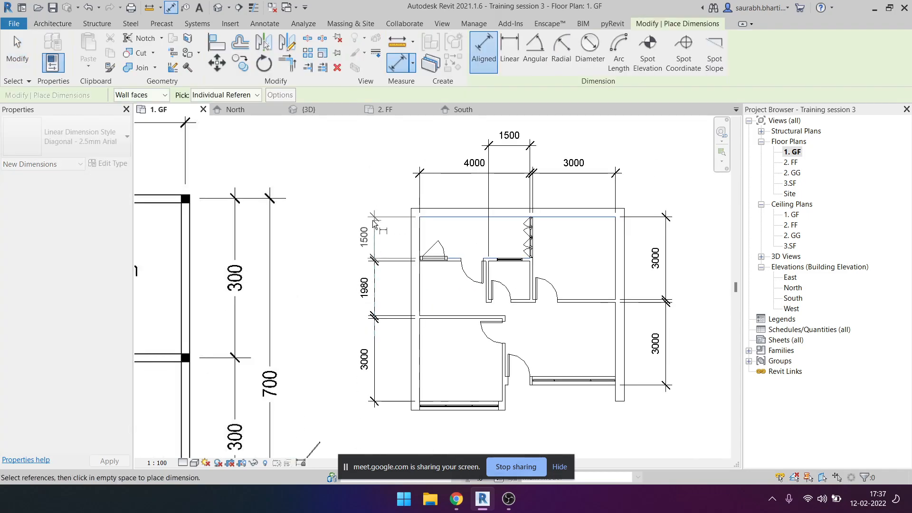
click(374, 222)
key(Escape)
Compare the kitchen, garden and front bedroom depths in the model with the dimensions on the reference plan image.
scroll(404, 259, down, 4)
middle_drag(452, 291, 515, 258)
scroll(454, 301, down, 1)
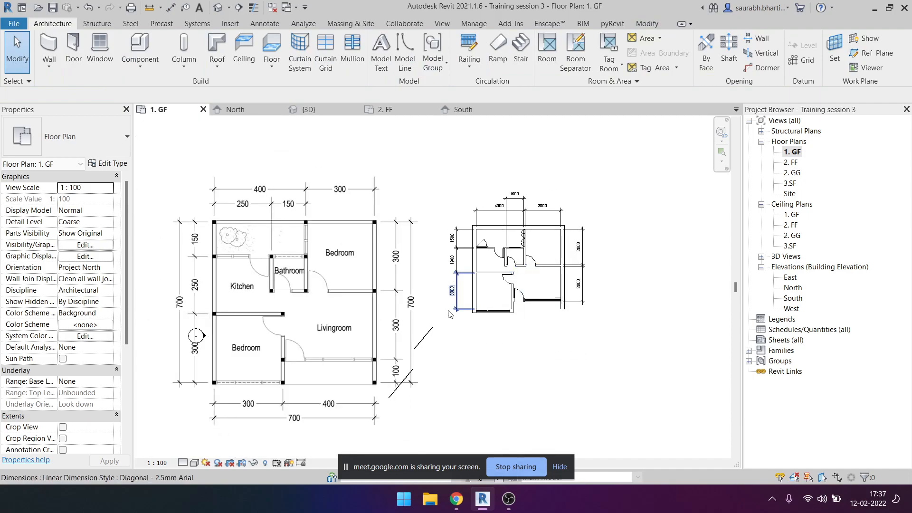
scroll(459, 296, up, 1)
scroll(455, 247, up, 3)
scroll(458, 243, down, 4)
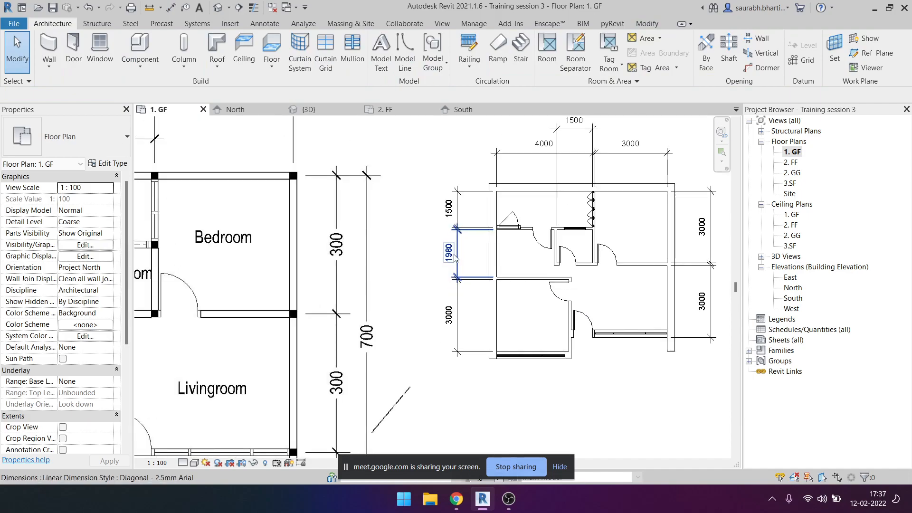
middle_drag(181, 283, 261, 275)
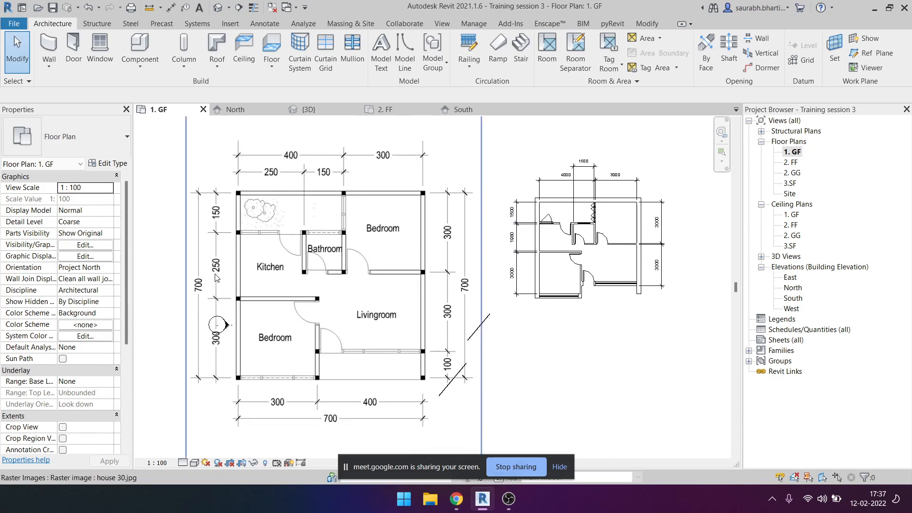
scroll(531, 244, up, 2)
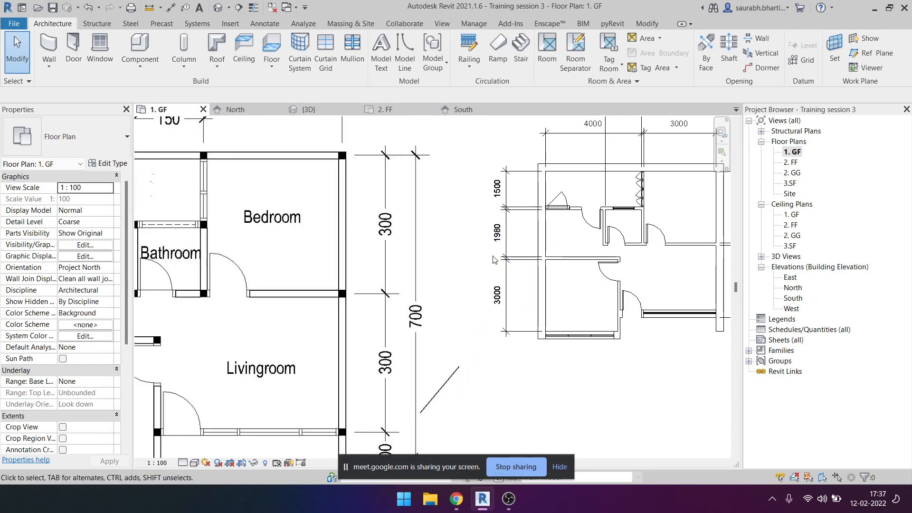
scroll(551, 299, down, 1)
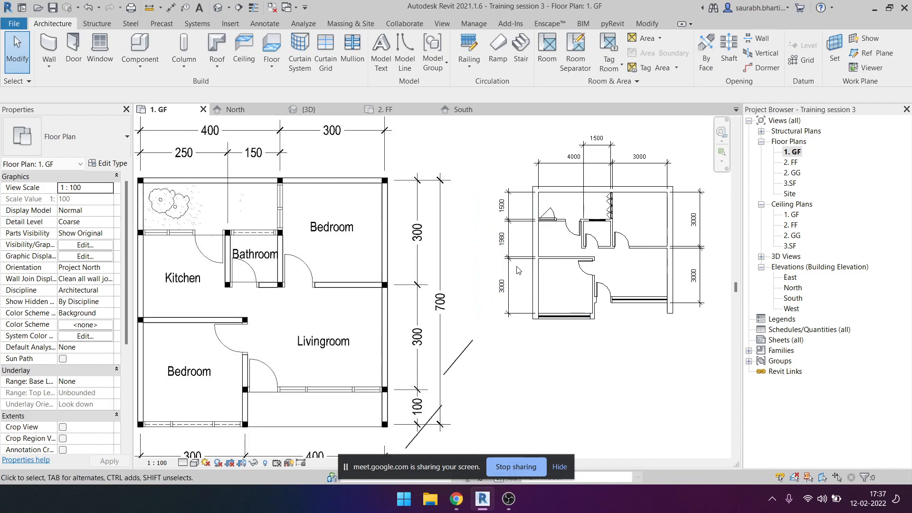
middle_drag(531, 266, 511, 258)
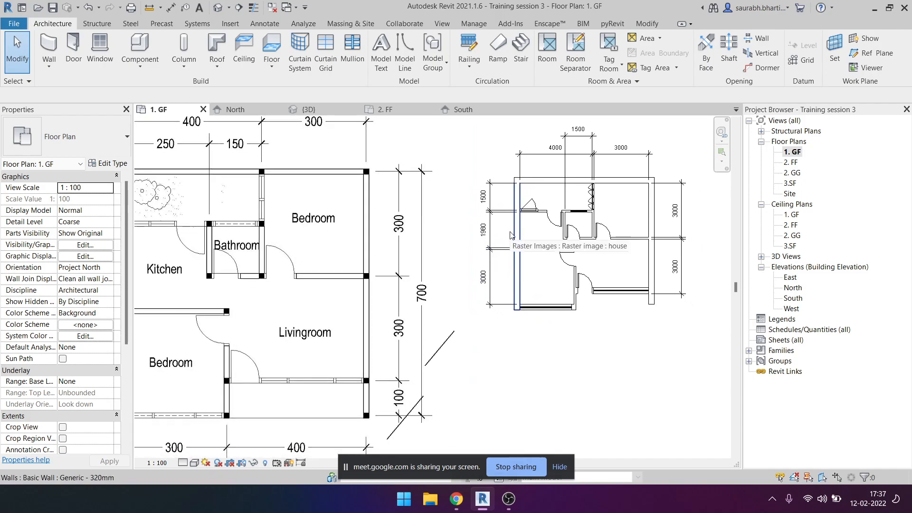
Move the front bedroom walls and the living room's front wall 520 mm outward, giving the kitchen a depth of 2500 mm.
drag(501, 239, 523, 273)
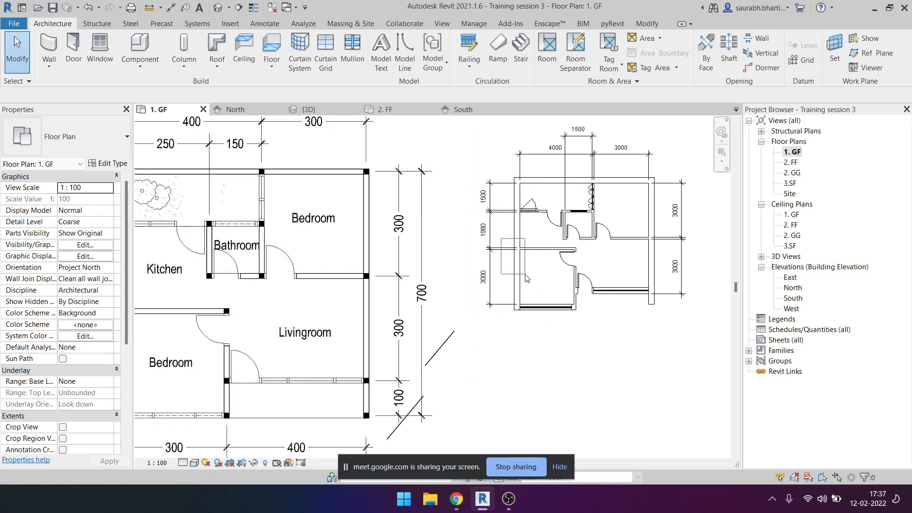
drag(560, 325, 670, 379)
drag(640, 327, 537, 250)
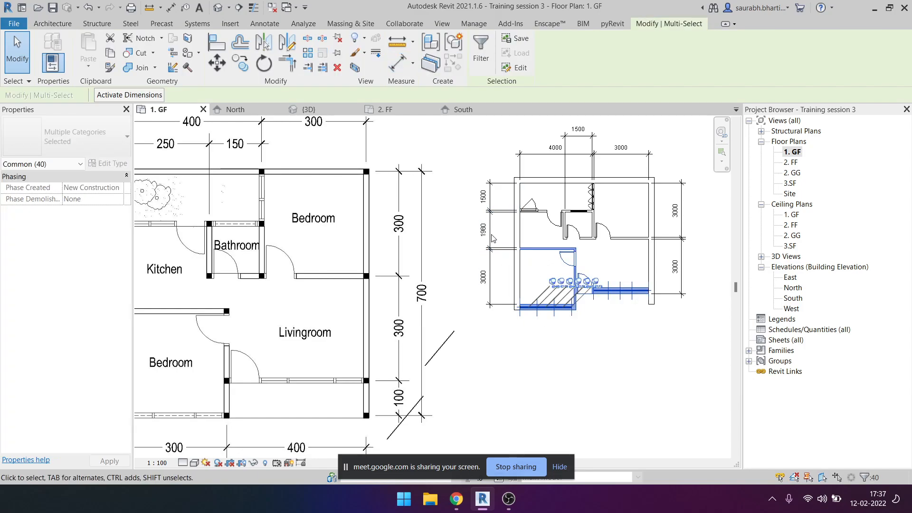
scroll(492, 235, up, 4)
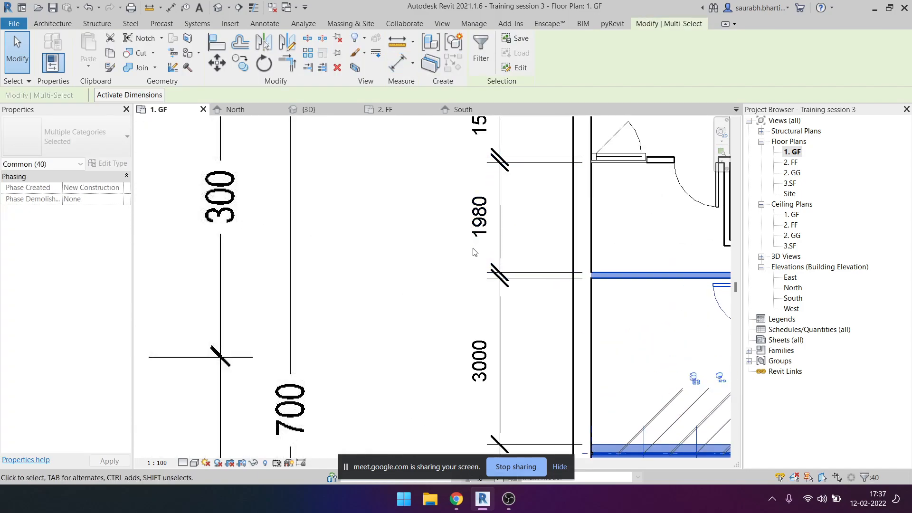
scroll(332, 196, down, 7)
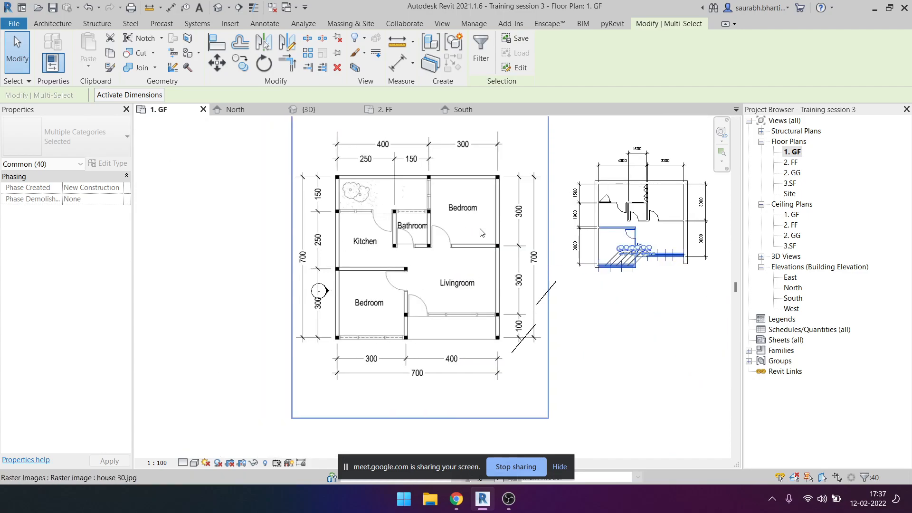
scroll(572, 227, up, 4)
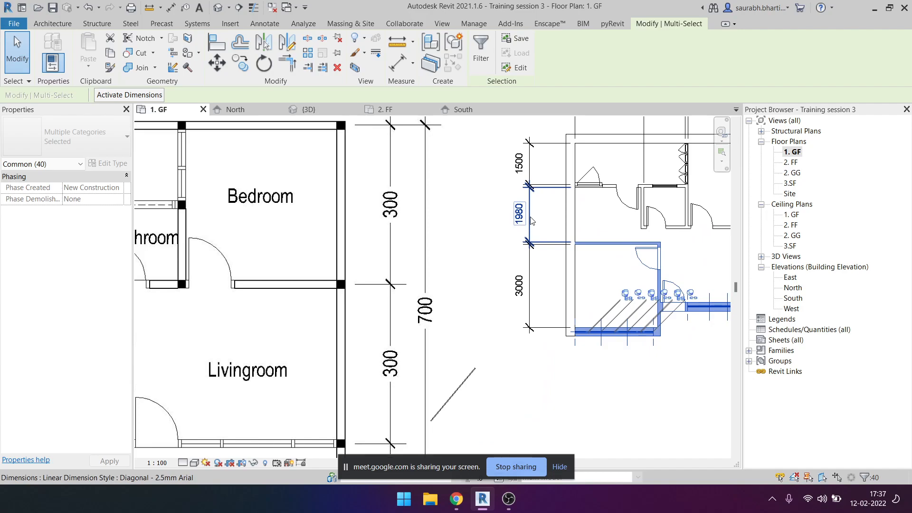
middle_drag(555, 233, 529, 248)
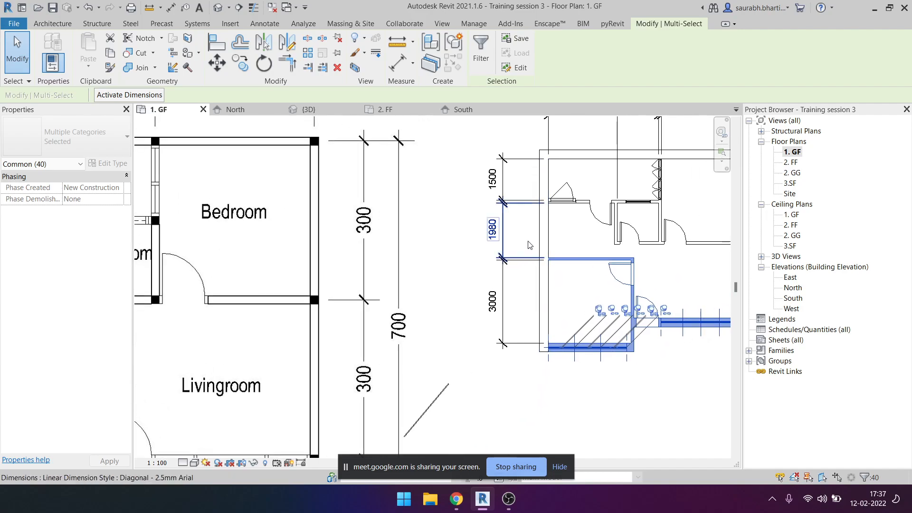
scroll(504, 249, down, 4)
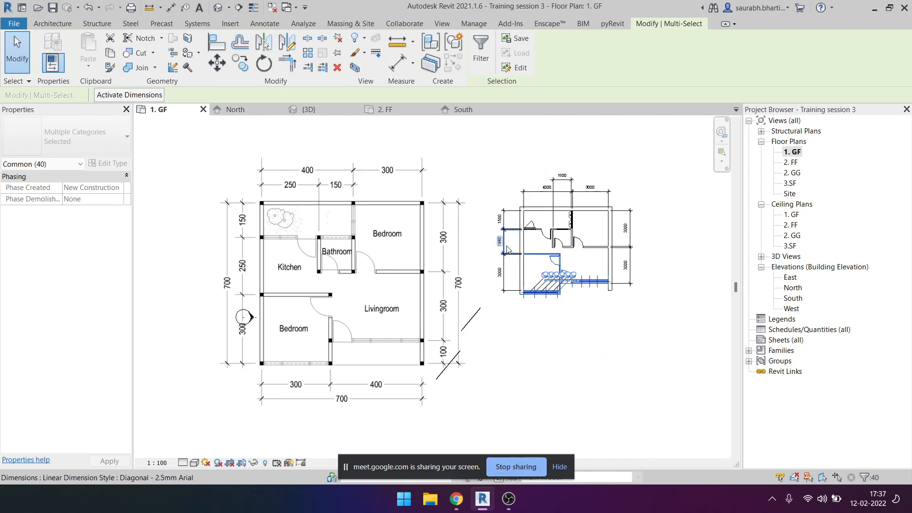
scroll(527, 257, up, 2)
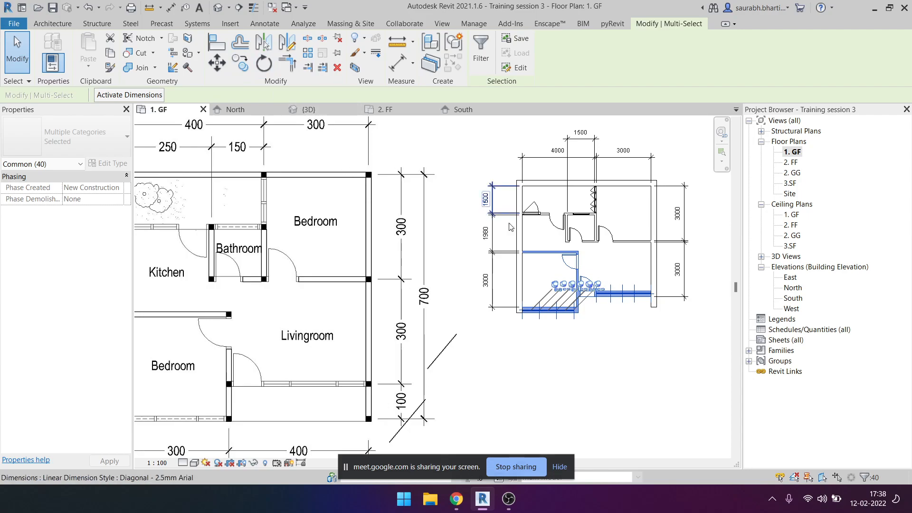
scroll(525, 232, up, 2)
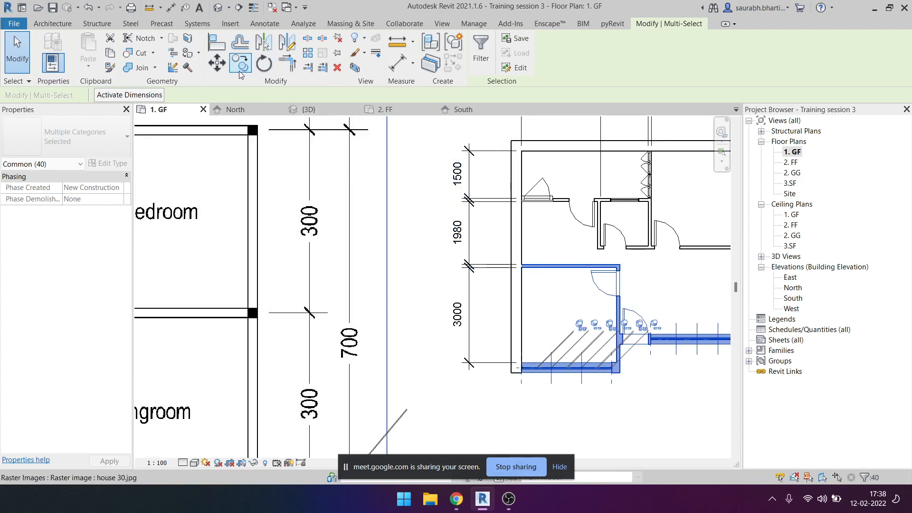
click(218, 64)
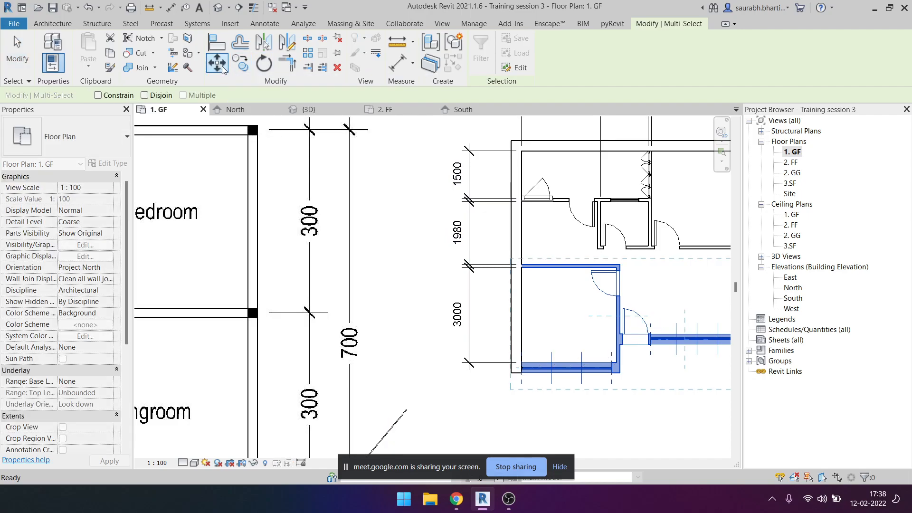
middle_drag(674, 272, 618, 202)
click(612, 198)
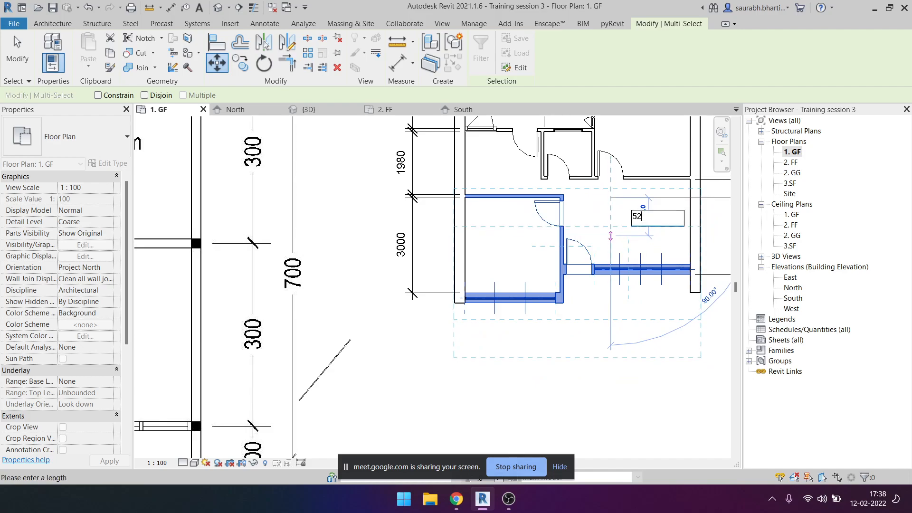
key(Return)
scroll(497, 213, down, 2)
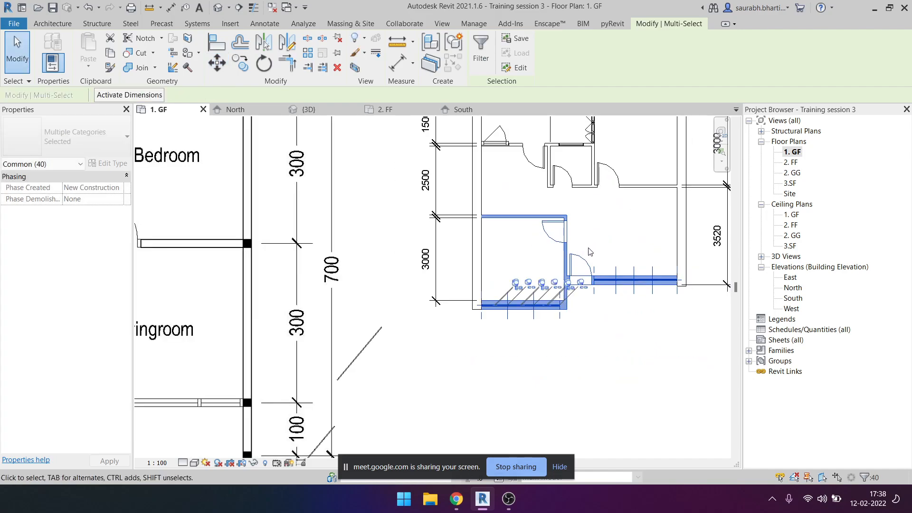
click(529, 246)
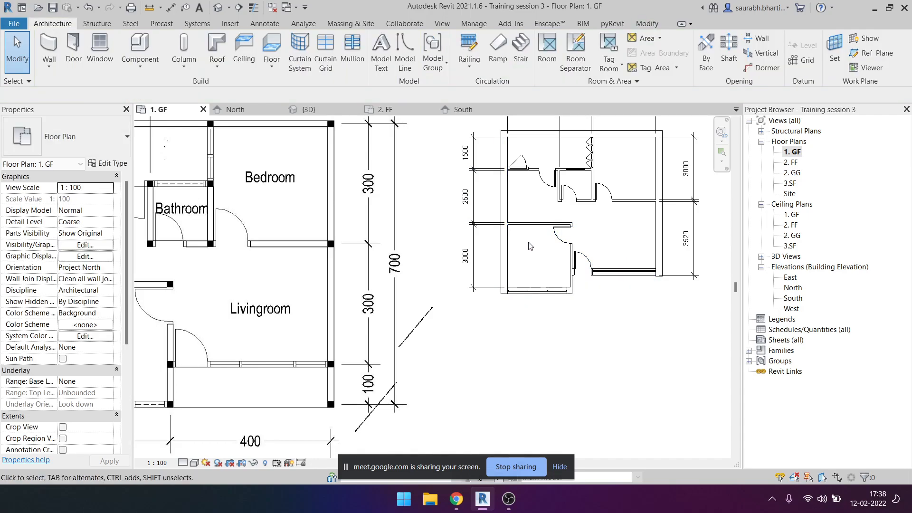
Compare the living room's depth in the model with the dimension on the reference plan image.
scroll(605, 286, down, 2)
scroll(542, 274, up, 3)
middle_drag(541, 274, 558, 307)
scroll(635, 282, down, 1)
scroll(636, 282, down, 1)
middle_drag(341, 379, 381, 313)
middle_drag(663, 308, 559, 334)
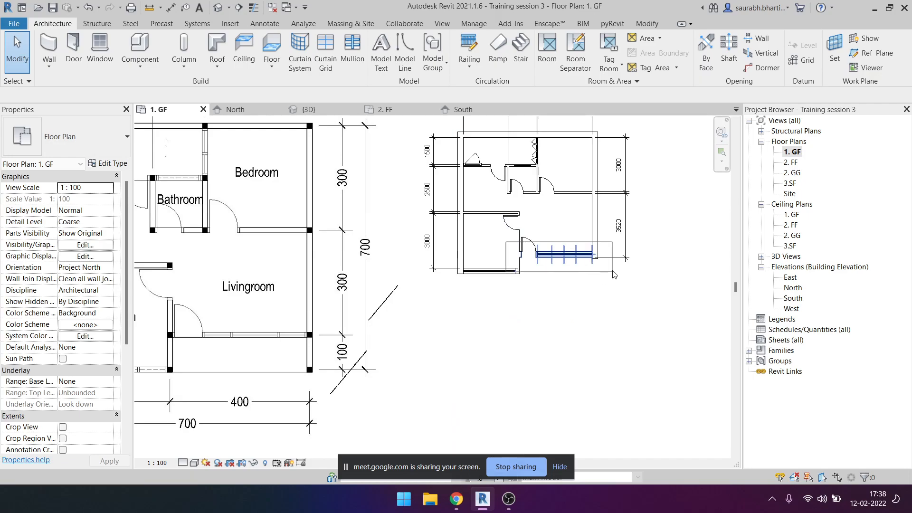
drag(613, 275, 613, 275)
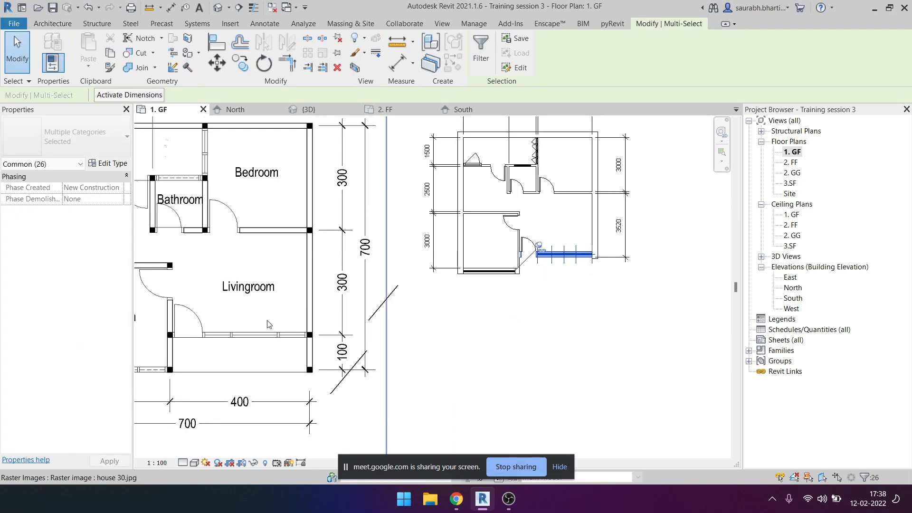
click(223, 67)
scroll(584, 214, up, 2)
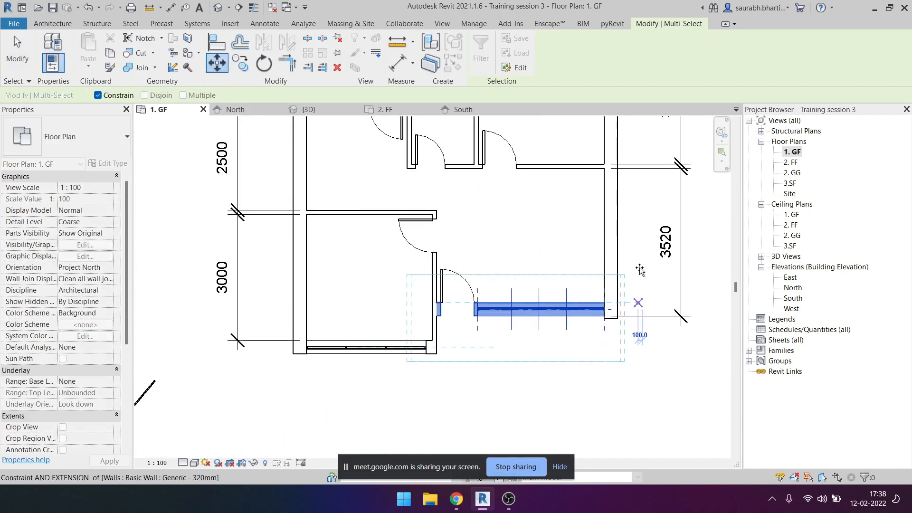
key(Escape)
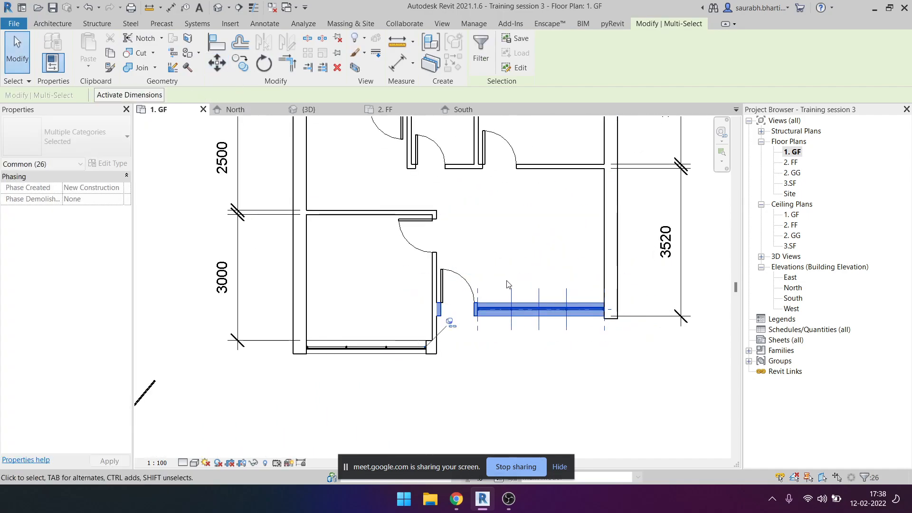
key(Escape)
Move the living room's front wall inward, reducing the living room's depth to 3270 mm.
scroll(437, 311, up, 3)
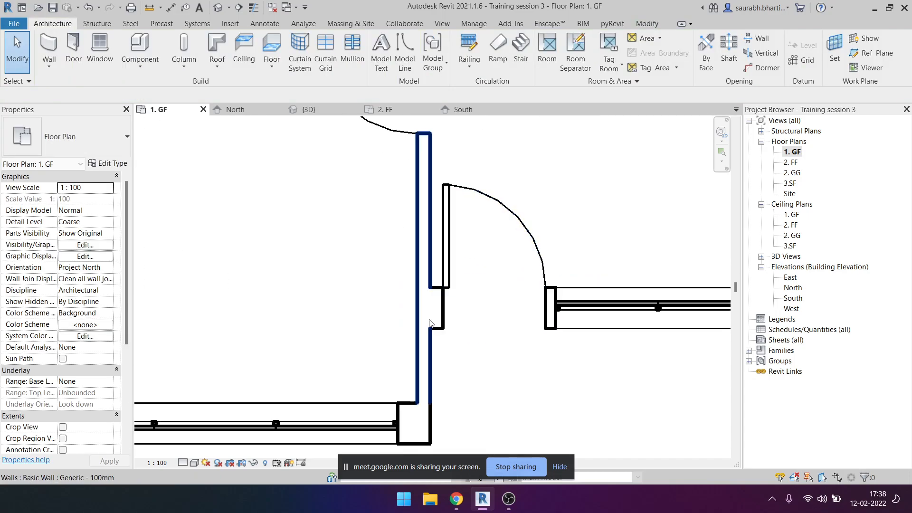
click(436, 318)
scroll(437, 318, down, 5)
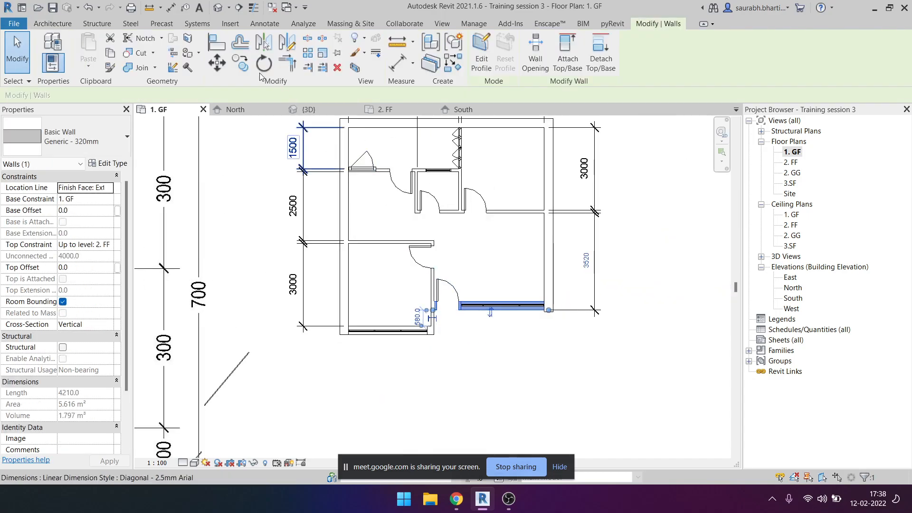
click(221, 67)
scroll(458, 284, up, 2)
click(488, 275)
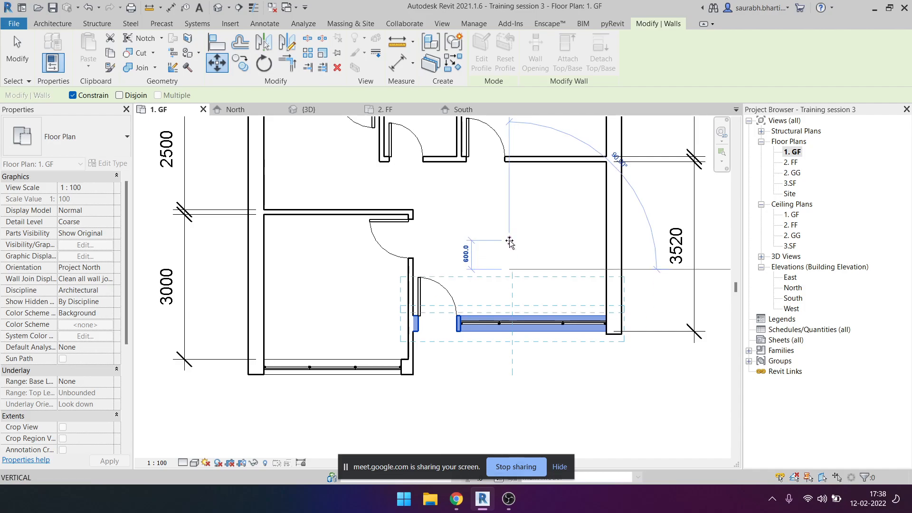
key(Return)
key(Escape)
scroll(520, 300, down, 2)
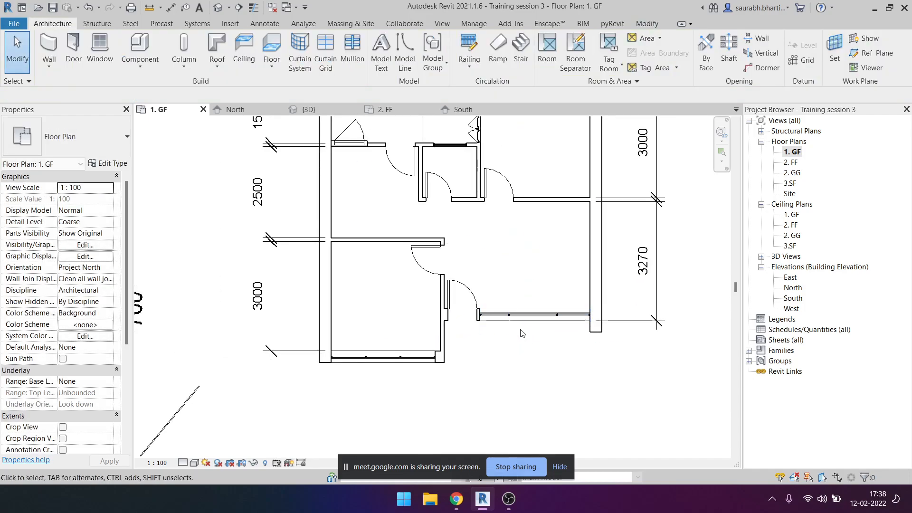
drag(447, 297, 626, 345)
click(217, 62)
click(529, 287)
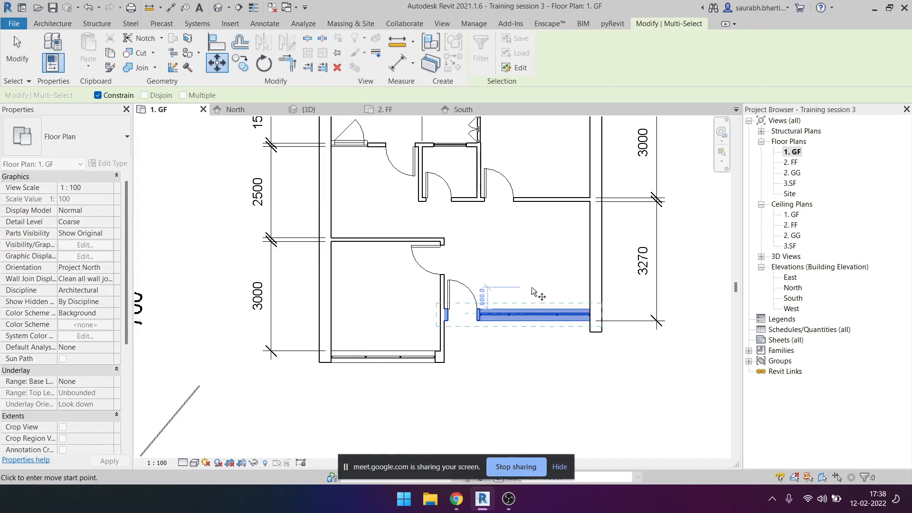
key(Escape)
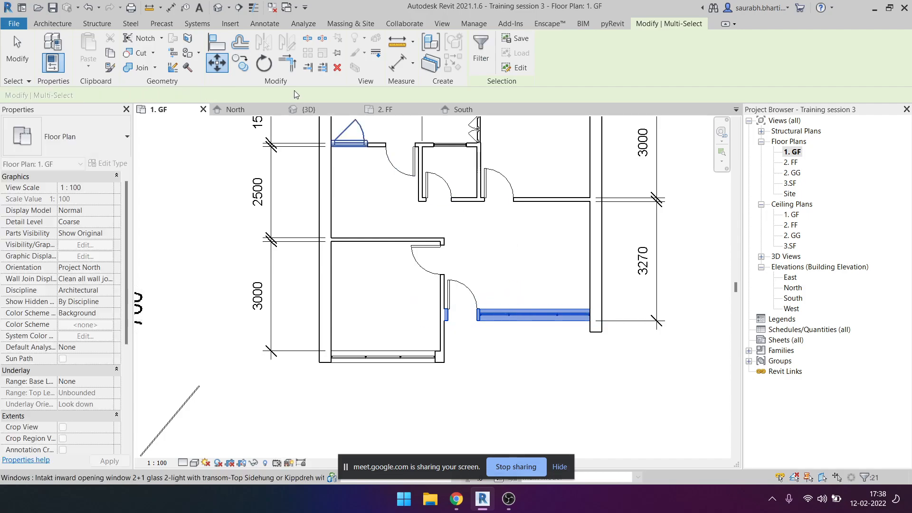
key(Escape)
Examine the living room's front curtain wall and the short wall piece beside the entrance door.
scroll(451, 327, up, 3)
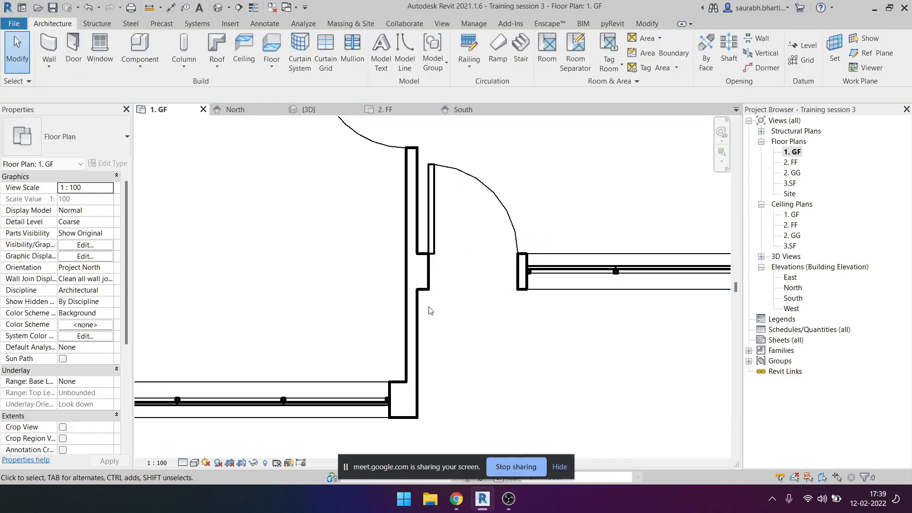
click(574, 281)
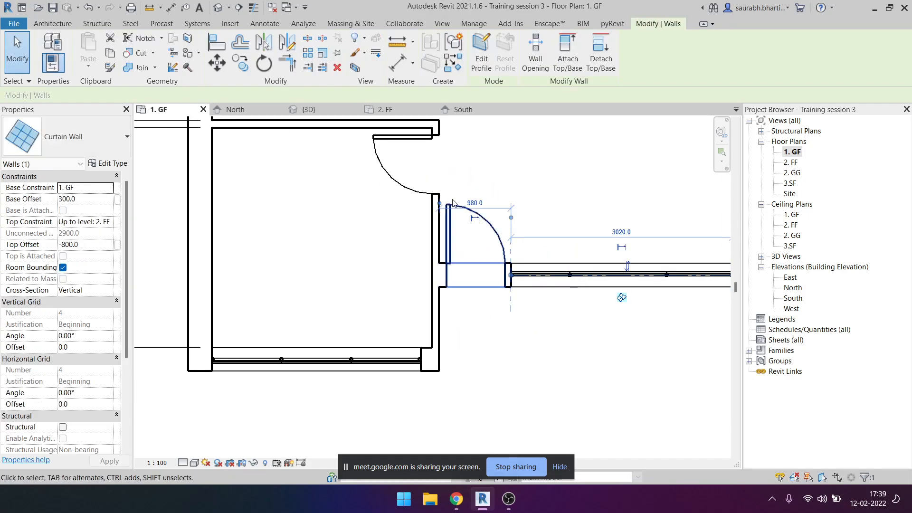
click(609, 227)
key(Escape)
key(Escape)
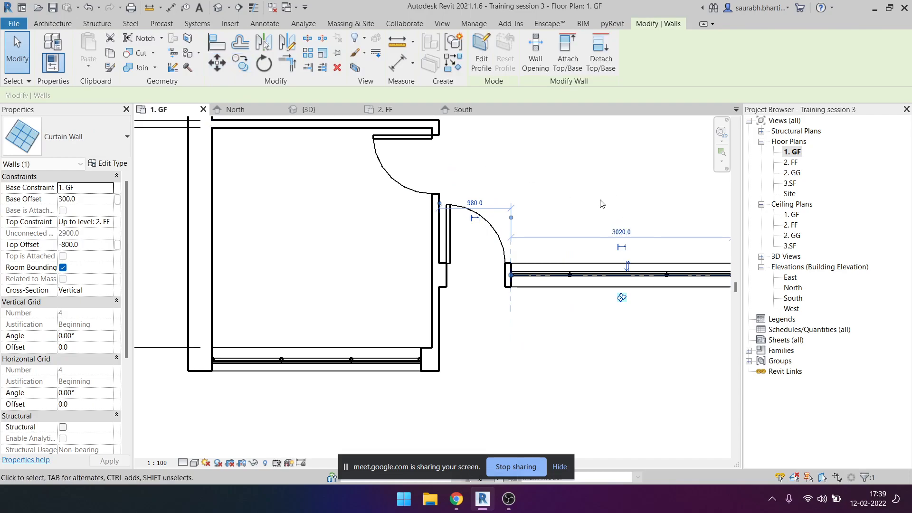
scroll(523, 257, down, 2)
click(528, 269)
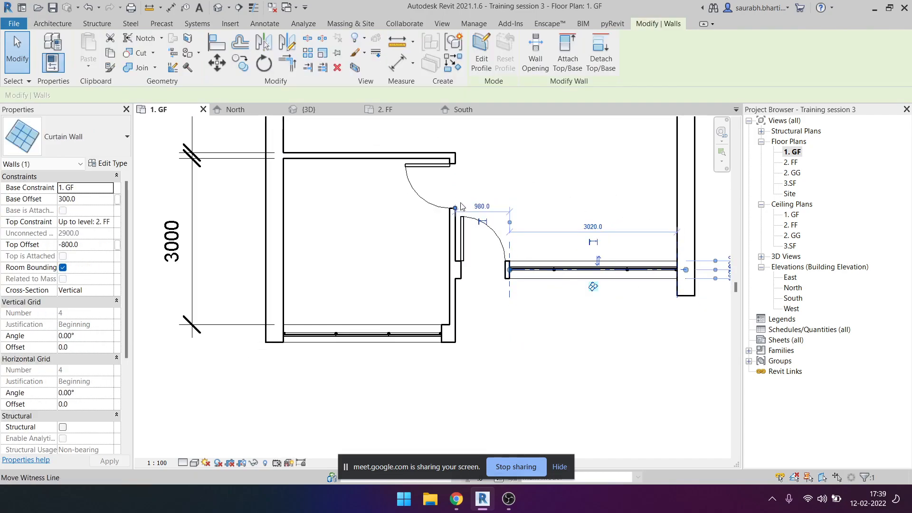
key(Escape)
scroll(475, 264, down, 1)
scroll(463, 262, up, 3)
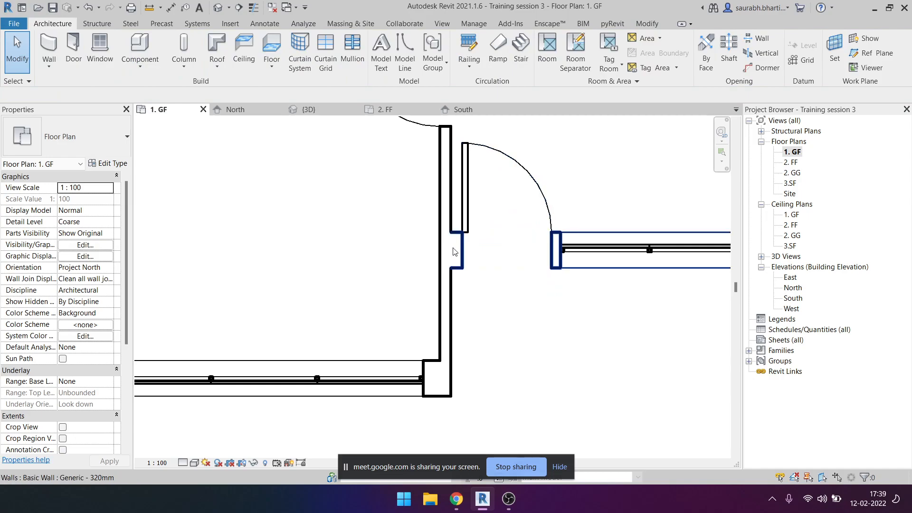
Move the living room's front wall another 270 mm inward.
click(463, 261)
scroll(461, 267, up, 3)
click(458, 270)
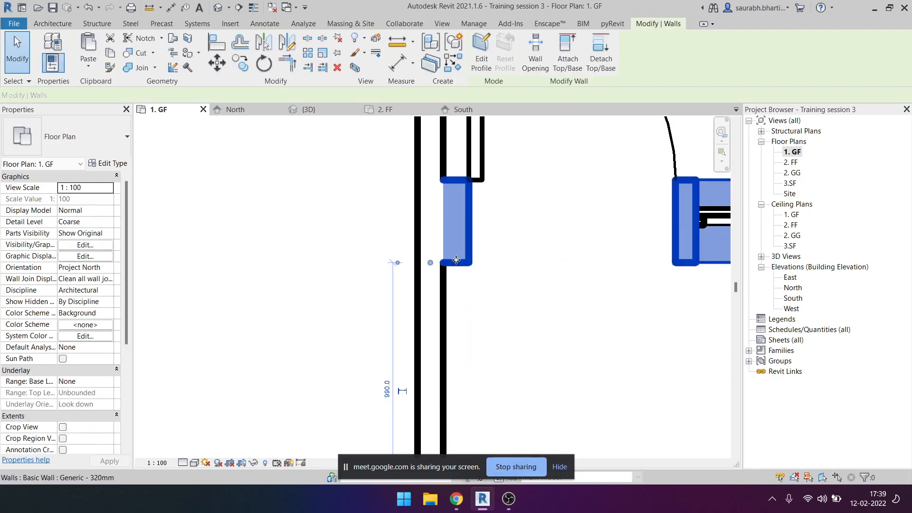
scroll(423, 211, down, 3)
click(217, 63)
scroll(475, 273, down, 4)
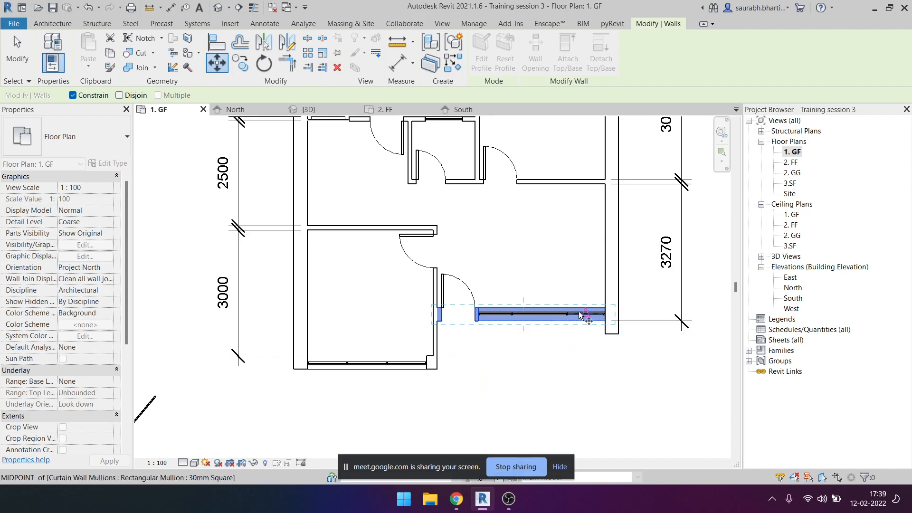
click(553, 363)
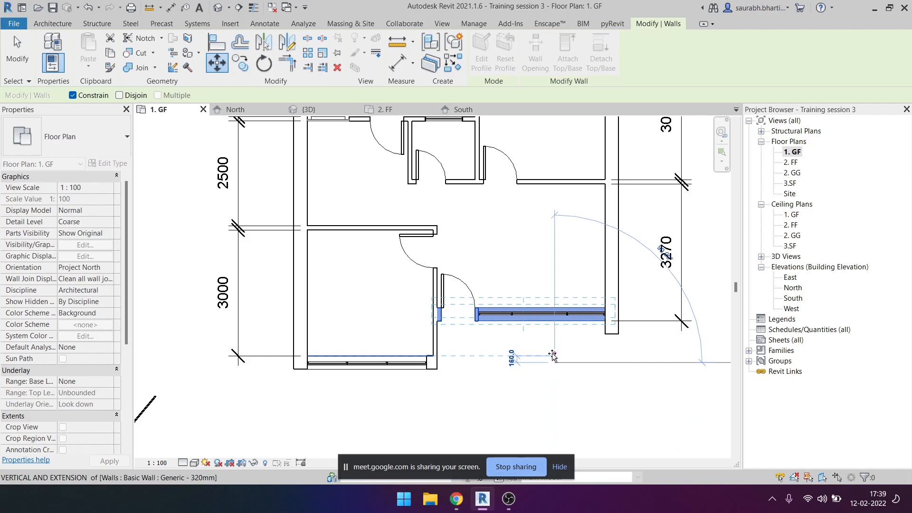
text(270)
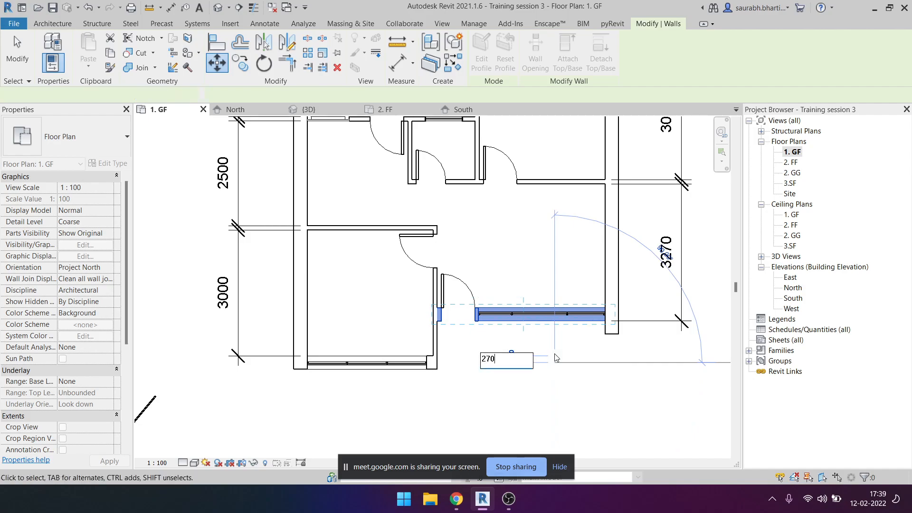
key(Return)
click(578, 324)
scroll(566, 320, down, 4)
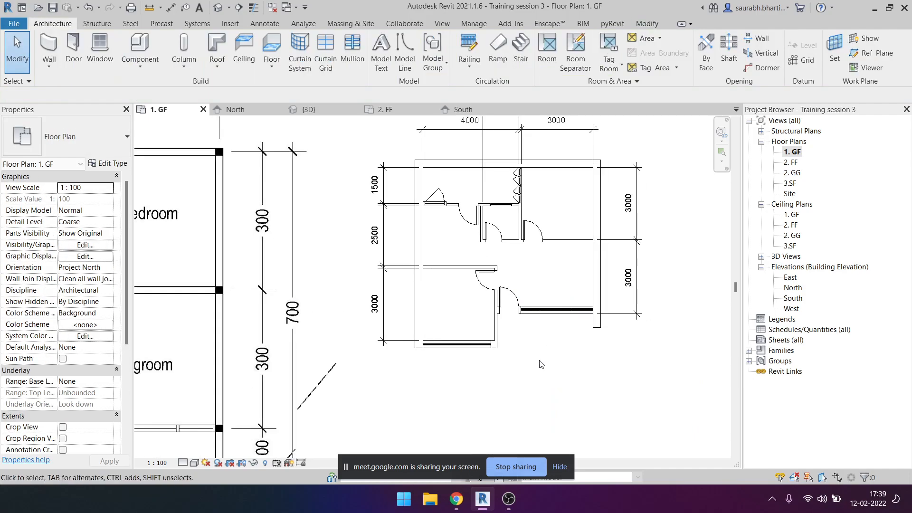
Delete the checking dimensions placed around the modelled house.
click(580, 224)
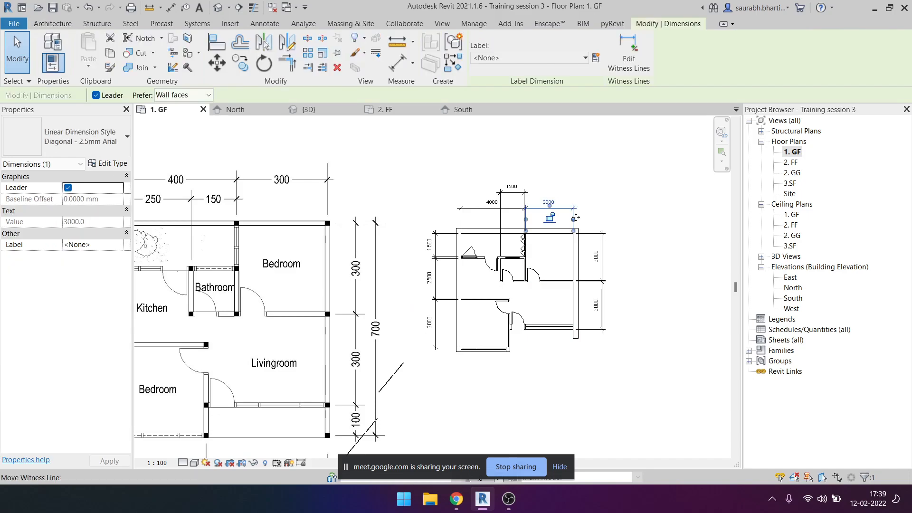
key(Delete)
scroll(572, 260, down, 3)
middle_drag(521, 290, 517, 286)
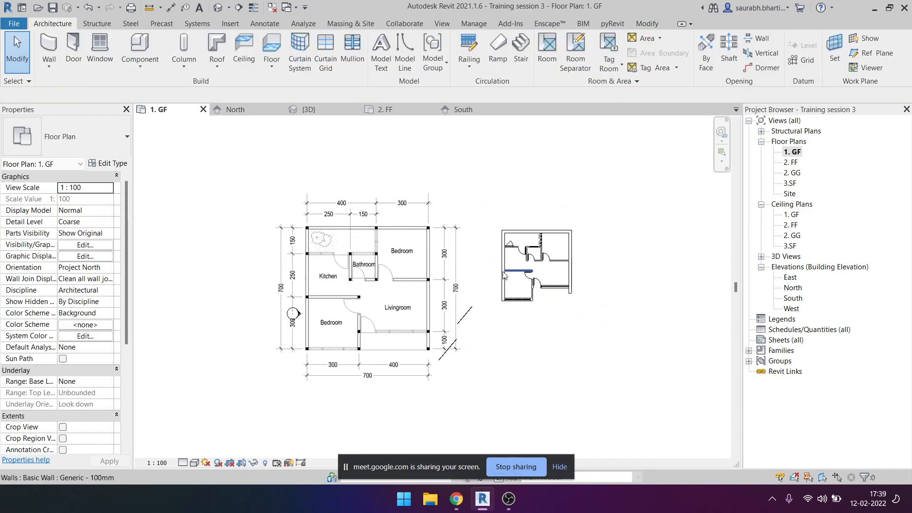
Add an aligned dimension along the front of the modelled house from the front bedroom's side wall to the opposite outer wall.
scroll(526, 292, up, 3)
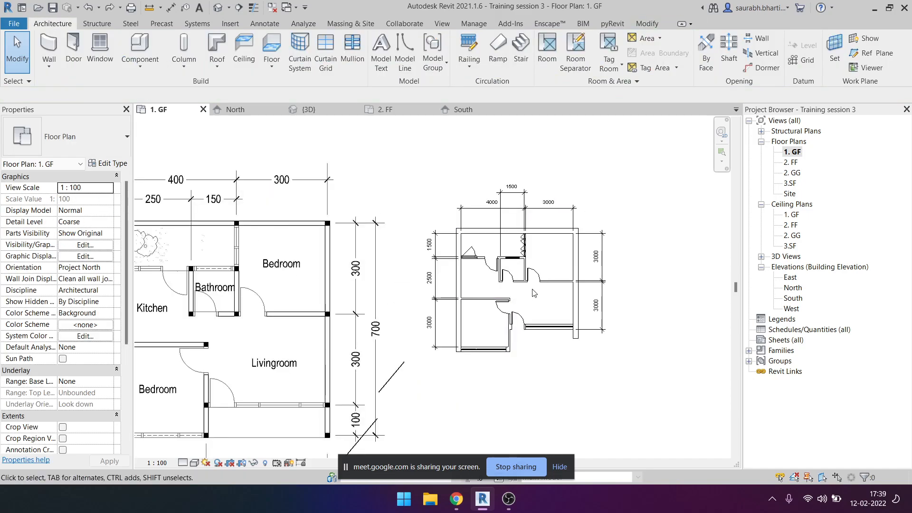
key(i)
scroll(582, 302, up, 3)
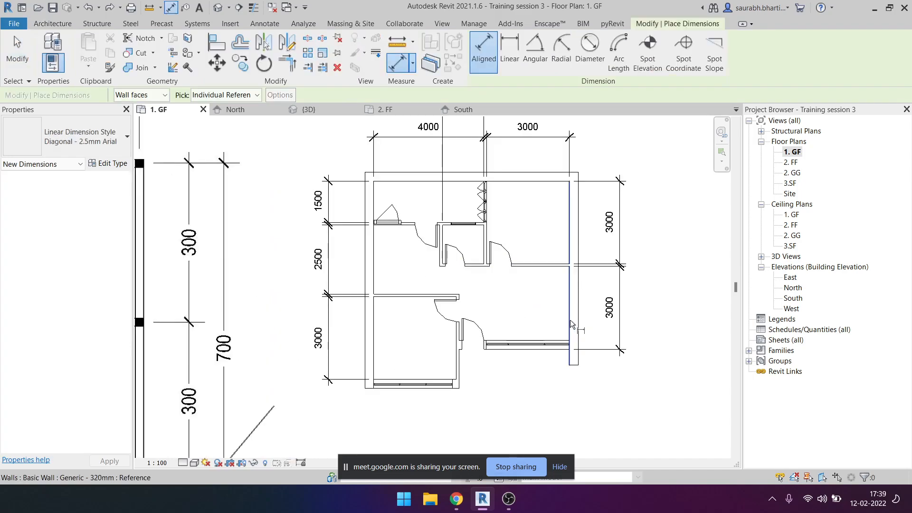
scroll(460, 333, up, 3)
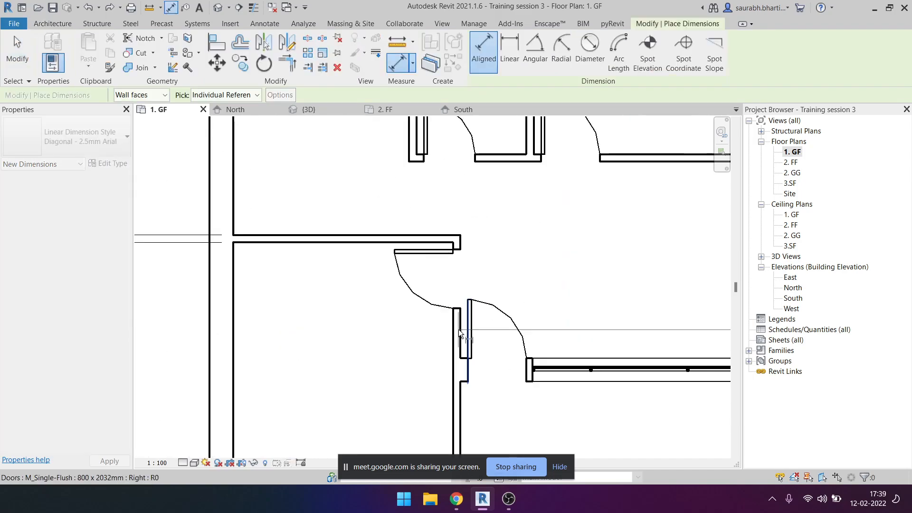
scroll(460, 326, down, 5)
click(507, 403)
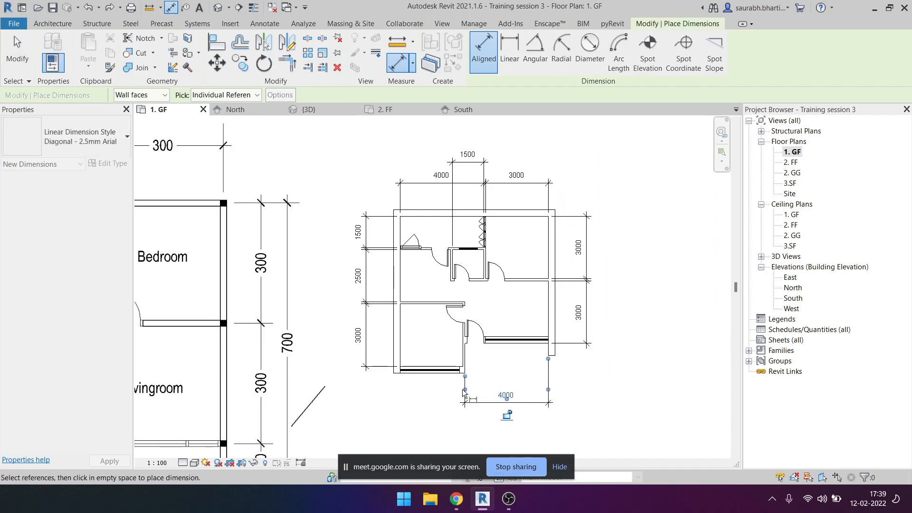
Dimension the front bedroom's clear width between its side walls, placing the dimension in front of the house.
click(403, 338)
click(463, 339)
scroll(428, 351, up, 3)
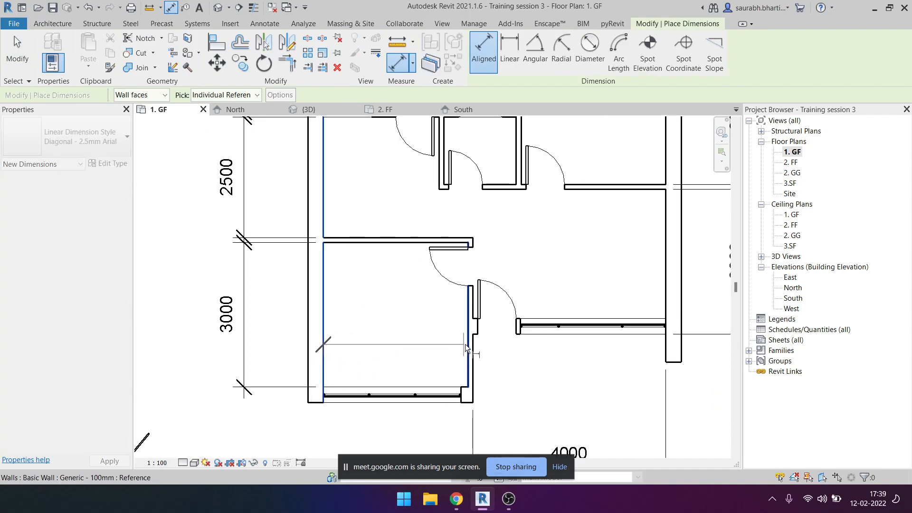
scroll(440, 376, down, 3)
click(435, 407)
scroll(581, 339, down, 2)
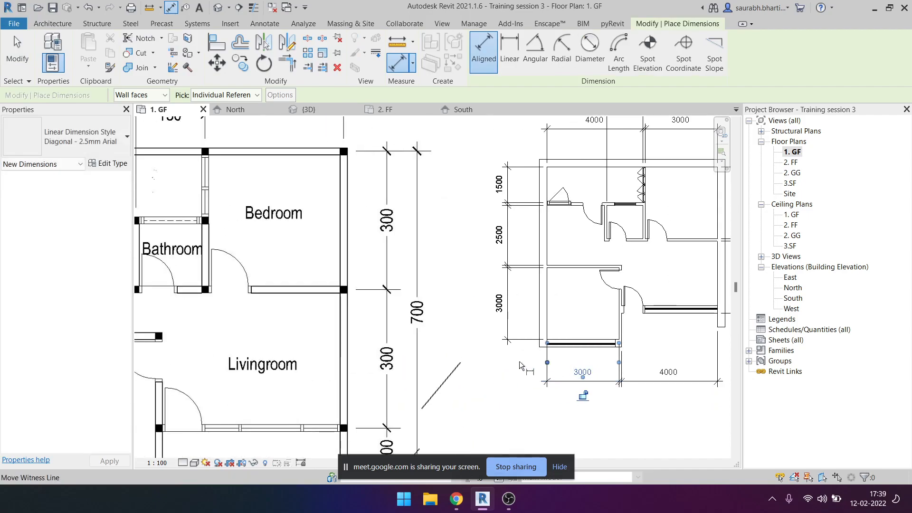
Compare the room dimensions around the modelled house with those on the reference plan image.
middle_drag(557, 249, 543, 261)
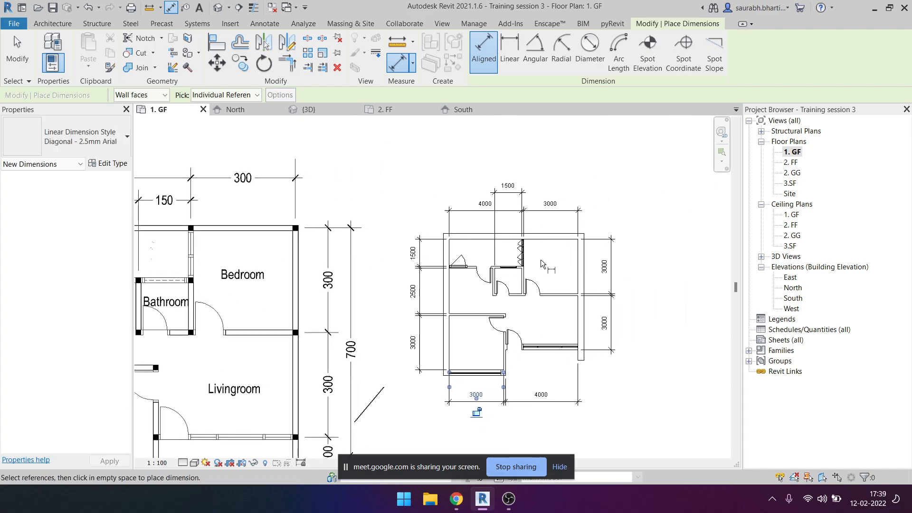
middle_drag(590, 337, 548, 281)
scroll(549, 281, up, 2)
middle_drag(518, 250, 546, 280)
scroll(523, 259, down, 1)
middle_drag(494, 264, 554, 277)
scroll(554, 277, down, 3)
middle_drag(347, 278, 368, 227)
key(Escape)
key(Escape)
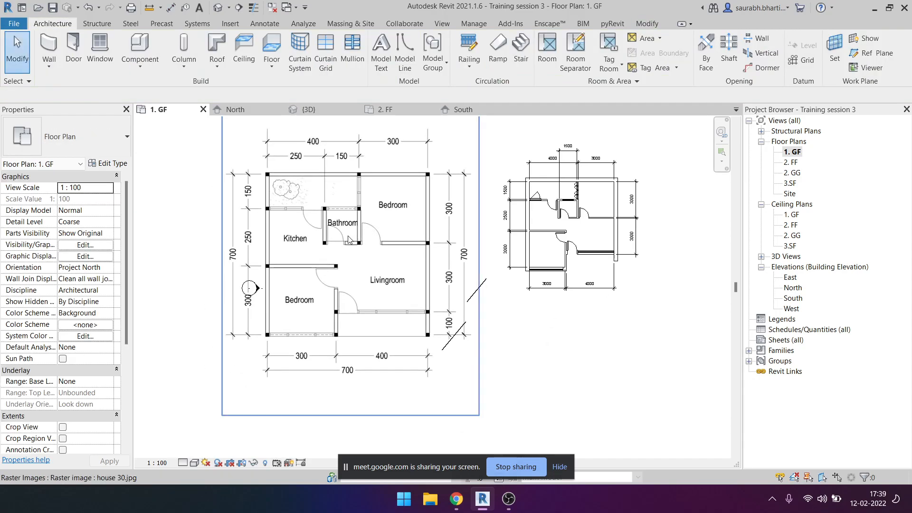
scroll(304, 344, down, 2)
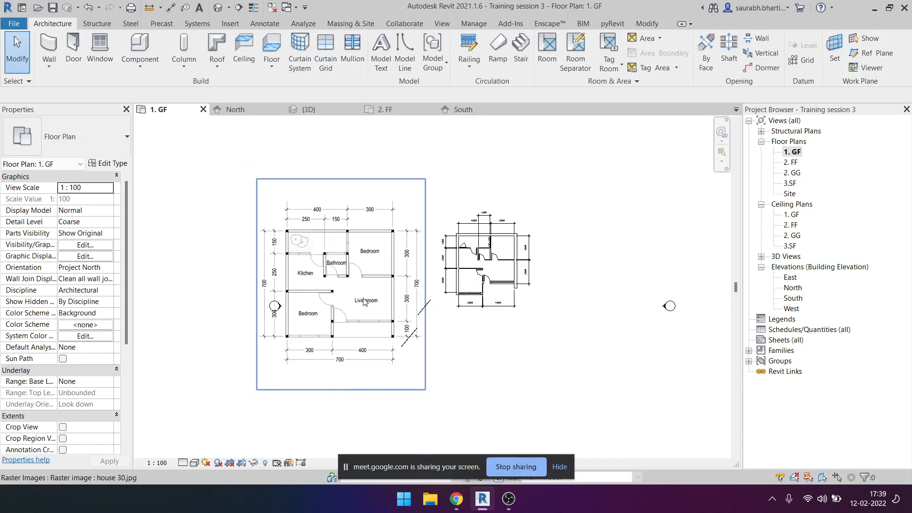
scroll(456, 268, up, 2)
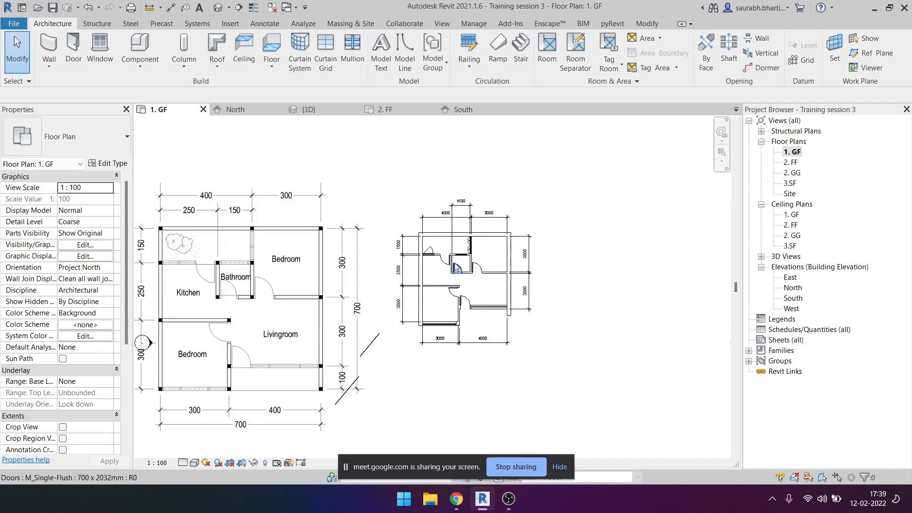
scroll(363, 263, up, 2)
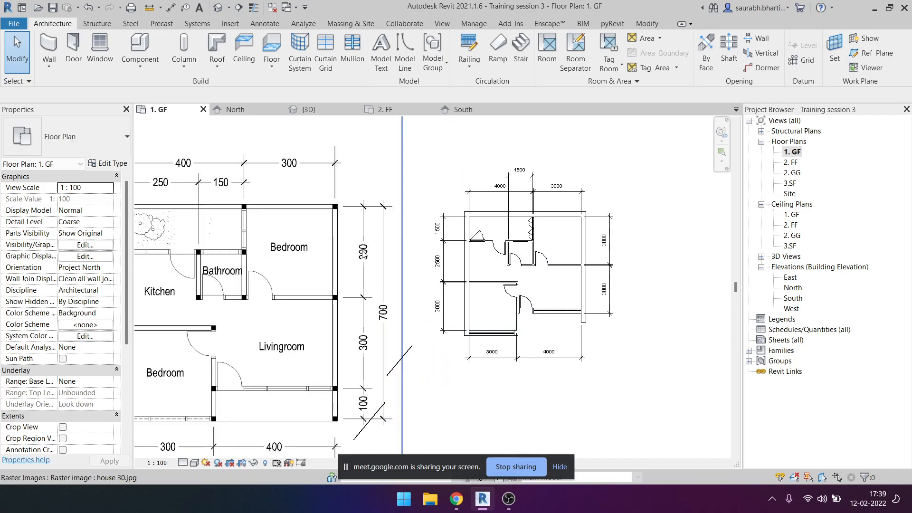
scroll(341, 307, down, 3)
scroll(455, 264, up, 3)
middle_drag(441, 271, 453, 294)
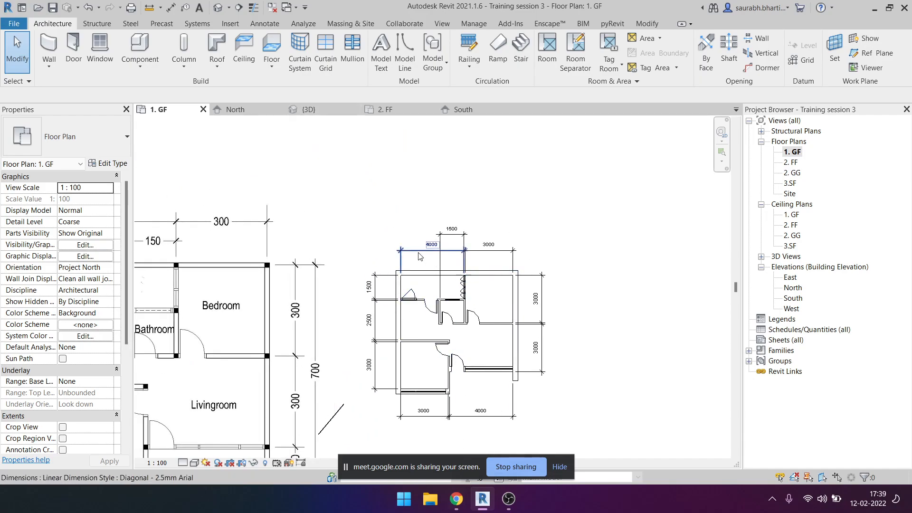
Switch to OBS to check the recording, then return to the Revit ground-floor plan.
click(510, 499)
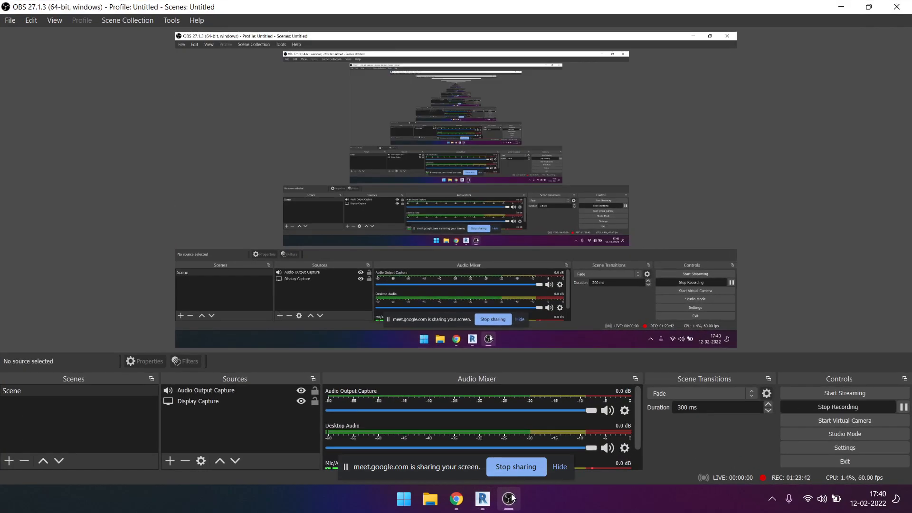
click(841, 7)
scroll(500, 262, up, 5)
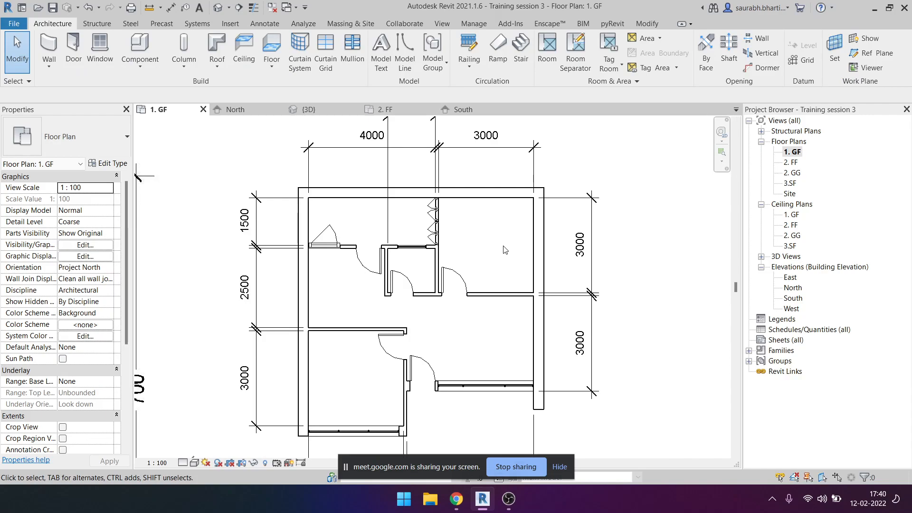
Close the North, 3D, 2. FF and South views, leaving only the 1. GF plan open.
scroll(505, 250, down, 2)
click(280, 109)
click(281, 109)
click(280, 109)
click(280, 110)
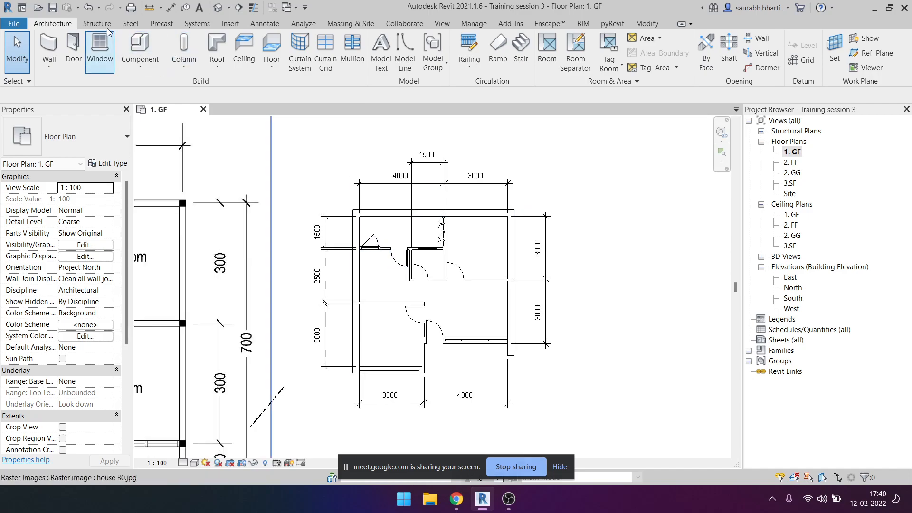
Open the client project shown fifth among the recent models and examine the dimensions and rooms of its 1.GF Existing Detail plan.
click(21, 8)
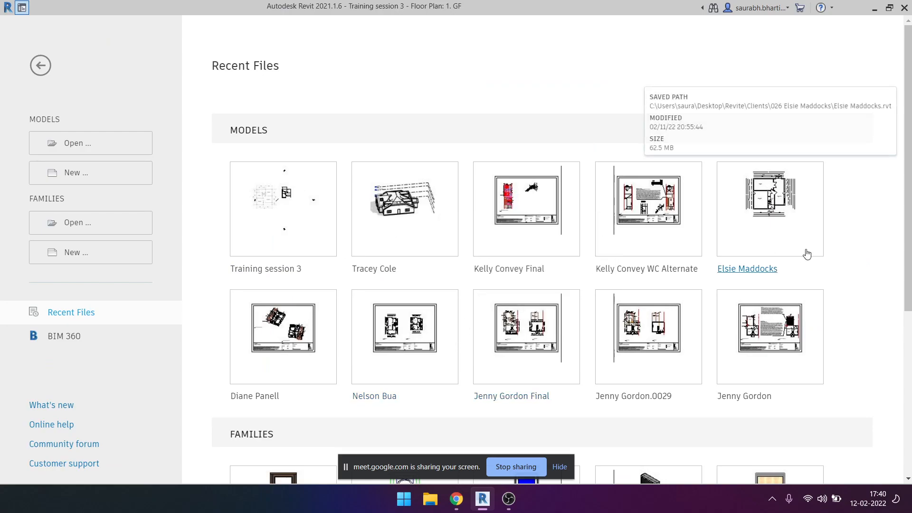
key(ctrl+d)
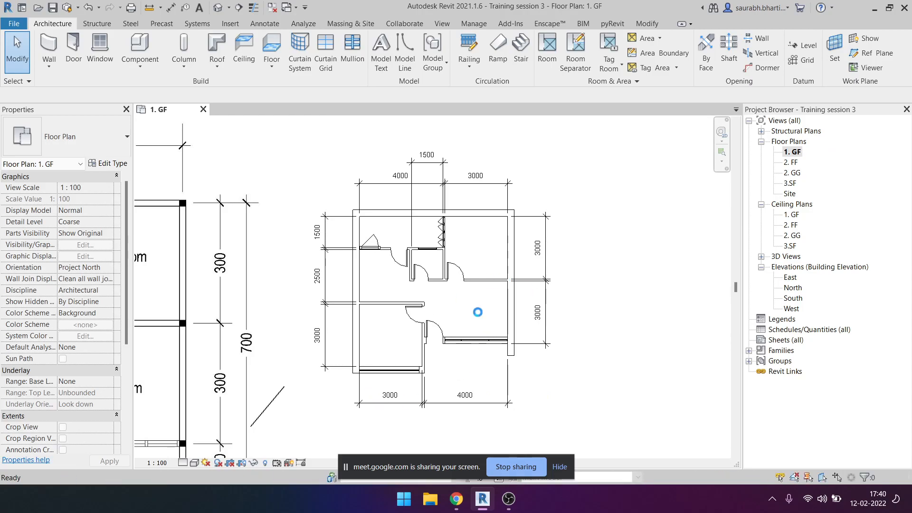
scroll(473, 352, up, 5)
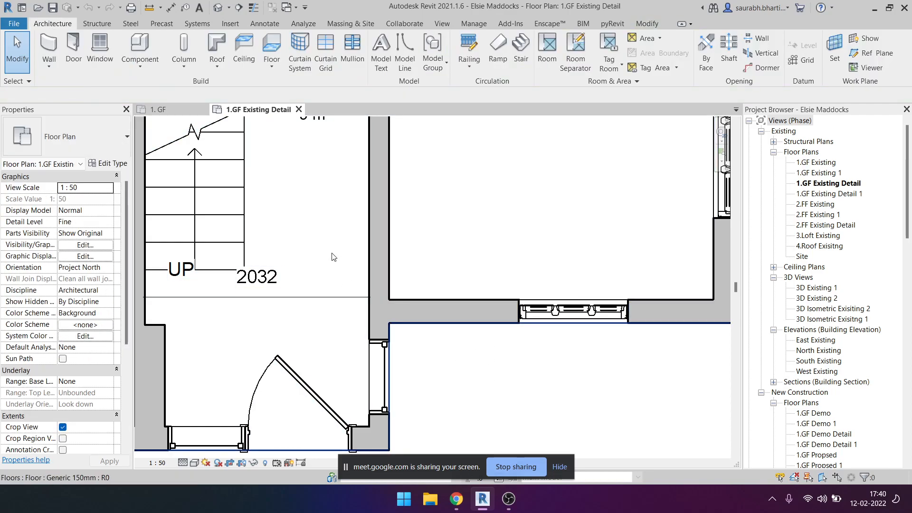
click(542, 361)
key(Escape)
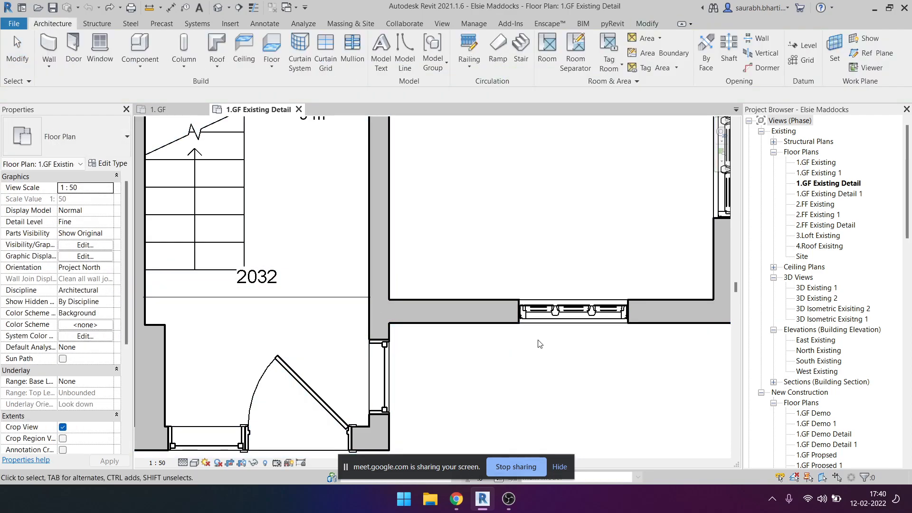
scroll(537, 343, down, 6)
scroll(527, 349, up, 5)
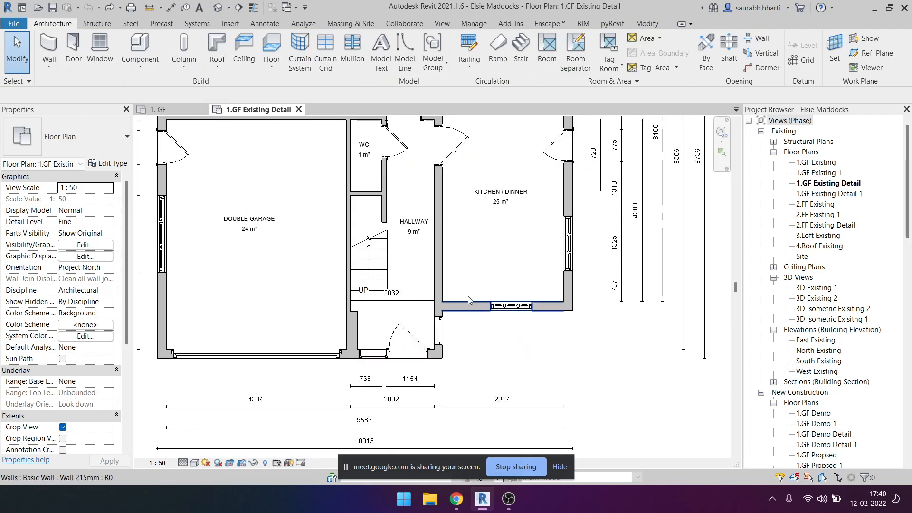
scroll(467, 299, down, 5)
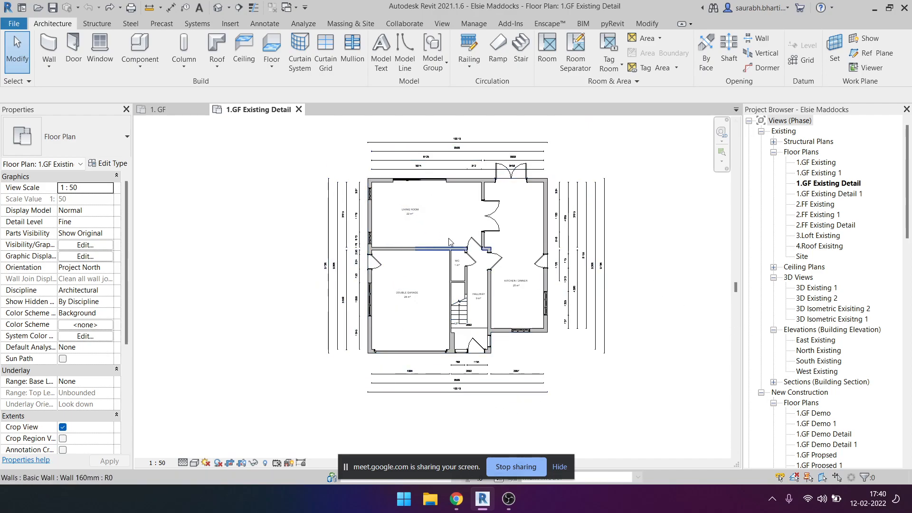
Open the client project's 1.GF Existing 1 plan and examine its lettered and numbered grid lines against the detail plan.
double_click(826, 174)
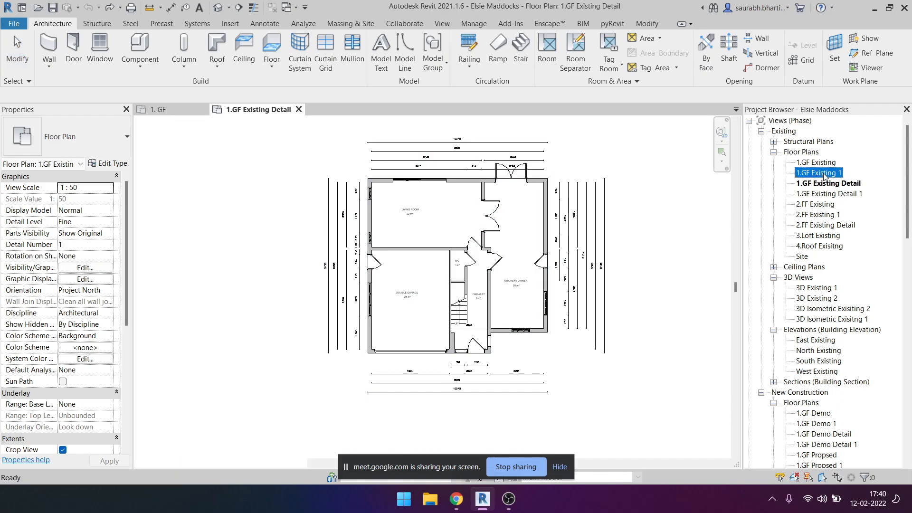
scroll(537, 194, up, 2)
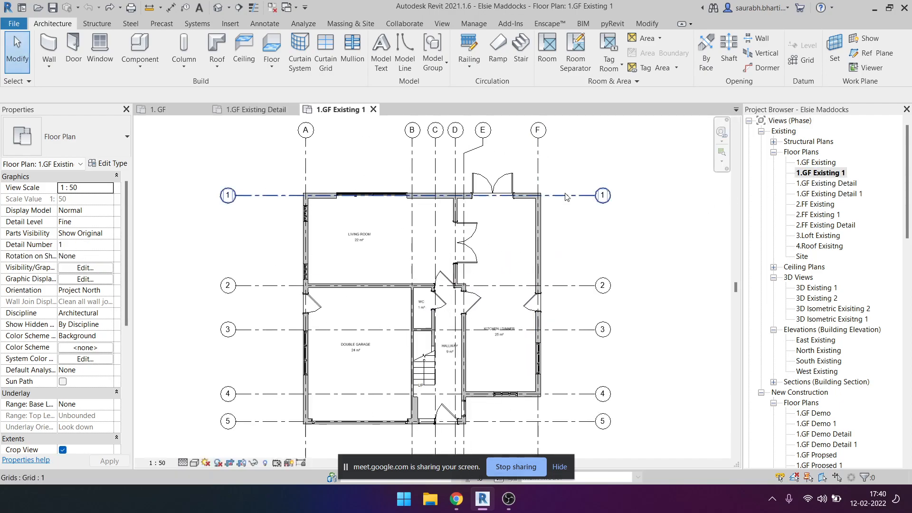
click(266, 110)
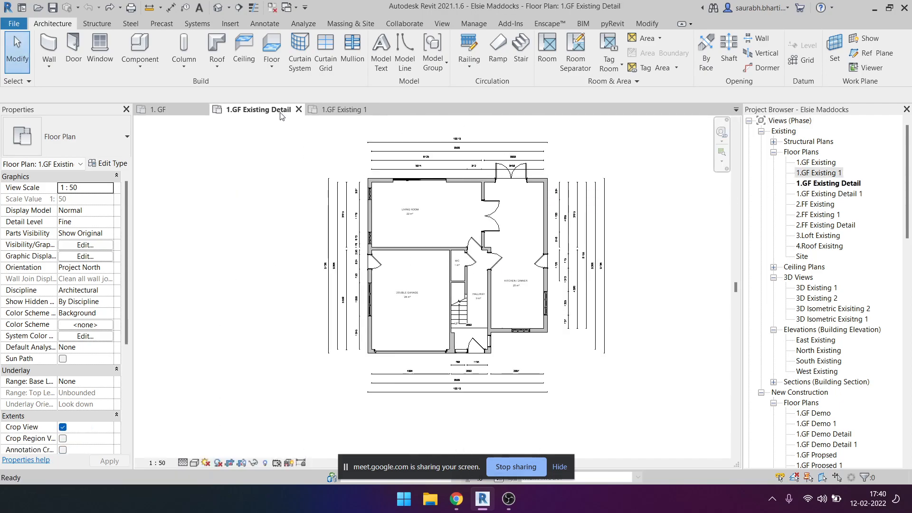
click(374, 109)
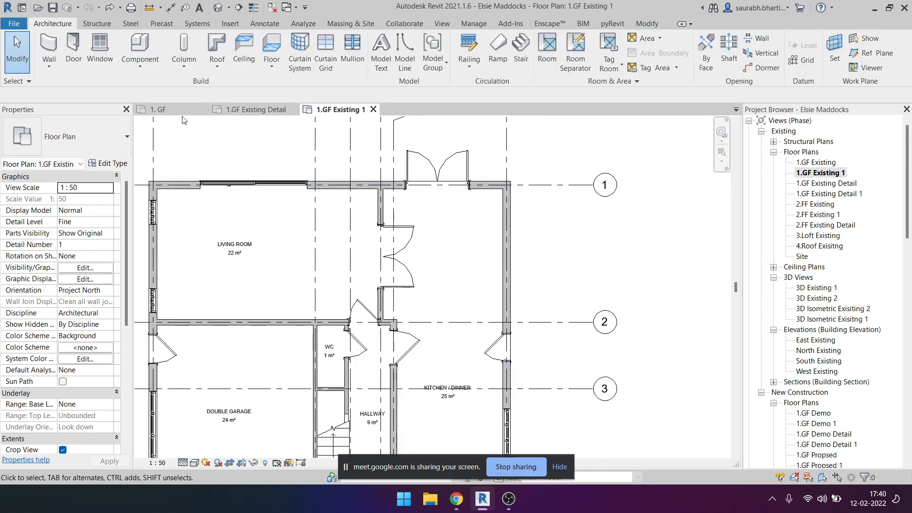
scroll(588, 262, down, 3)
drag(601, 448, 585, 436)
mouse_move(624, 180)
mouse_down()
mouse_move(597, 412)
mouse_move(586, 417)
mouse_up()
key(Escape)
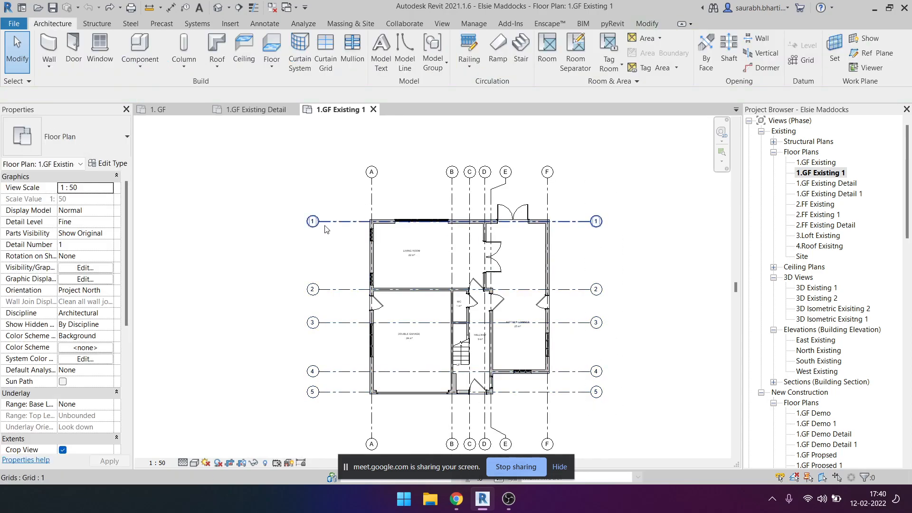
Return to the training project's 1. GF plan and close the 1.GF Existing 1 view.
click(184, 110)
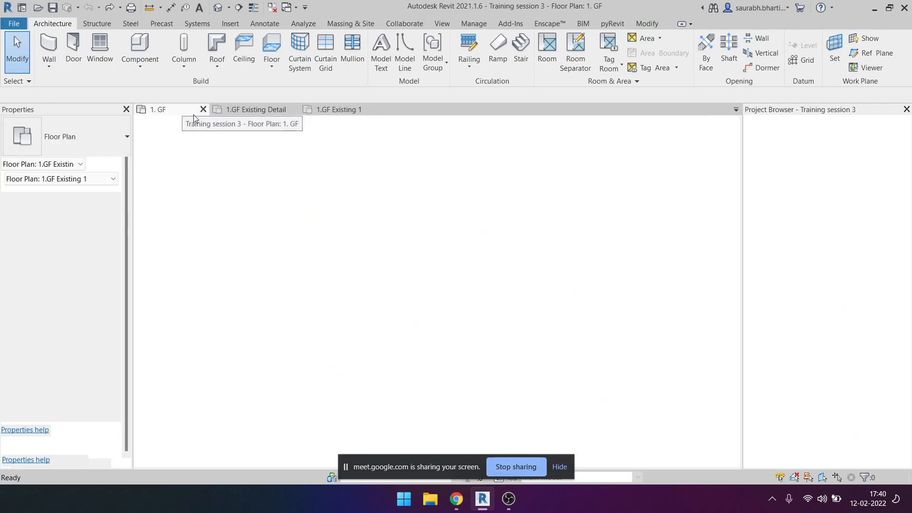
click(374, 109)
scroll(473, 248, down, 2)
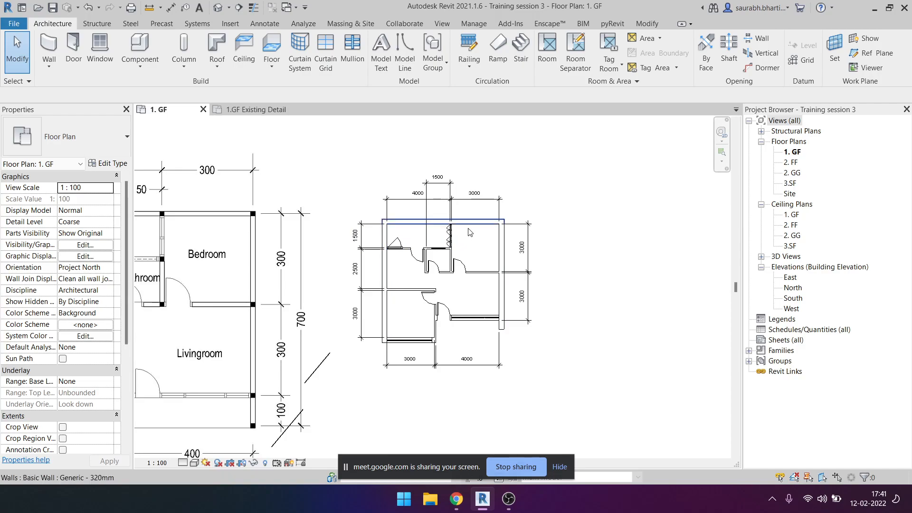
scroll(395, 230, up, 2)
scroll(333, 225, up, 2)
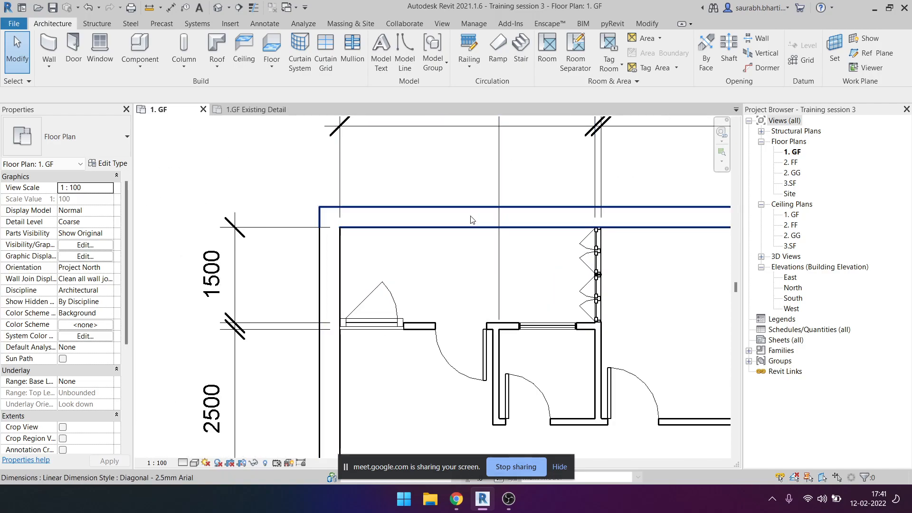
scroll(367, 230, down, 3)
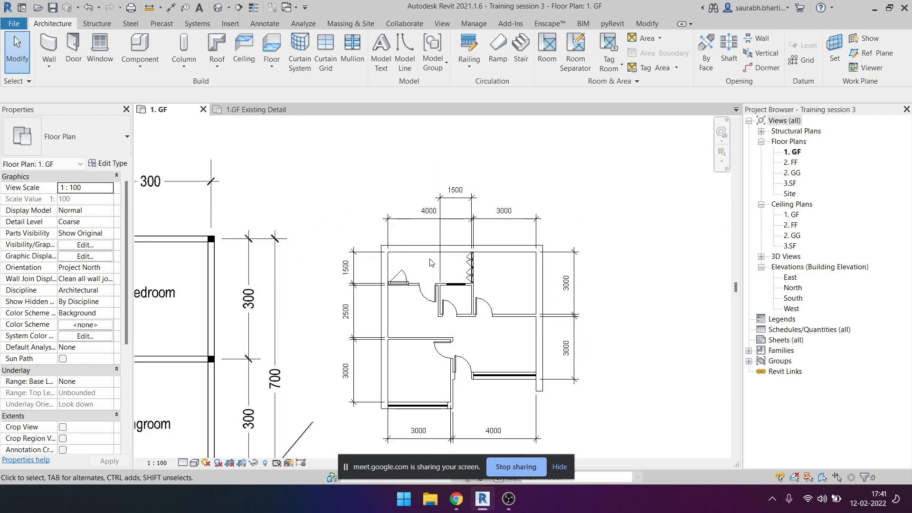
click(800, 61)
scroll(472, 249, up, 6)
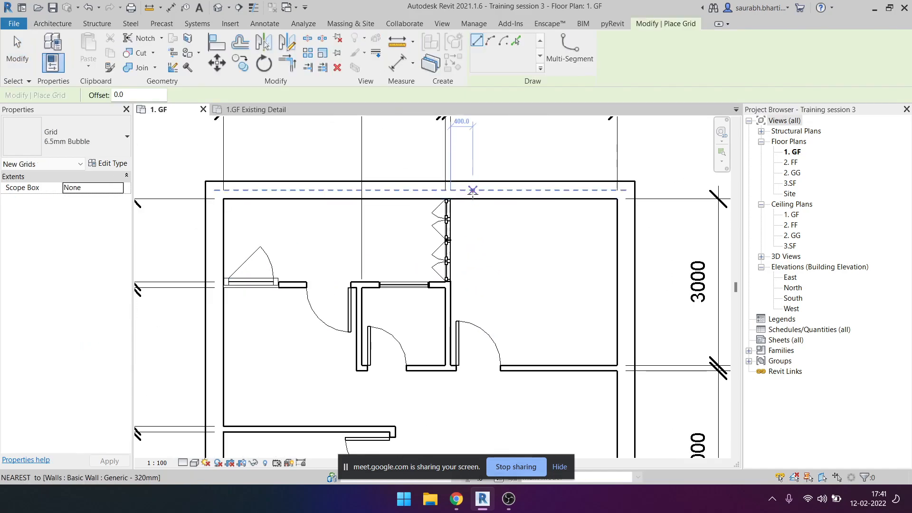
scroll(443, 203, down, 6)
key(Escape)
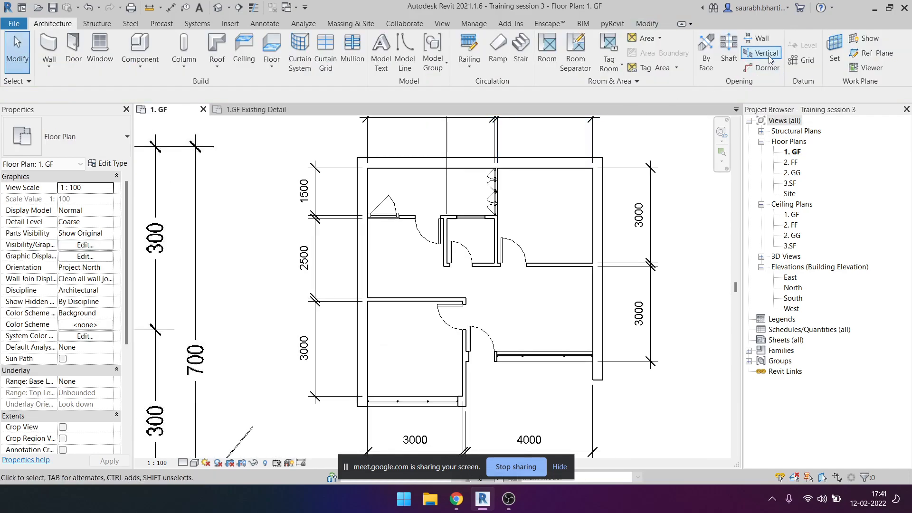
Draw a horizontal grid line along the centreline of the house's north exterior wall, ending beyond the east-side dimensions.
click(793, 60)
scroll(446, 155, up, 5)
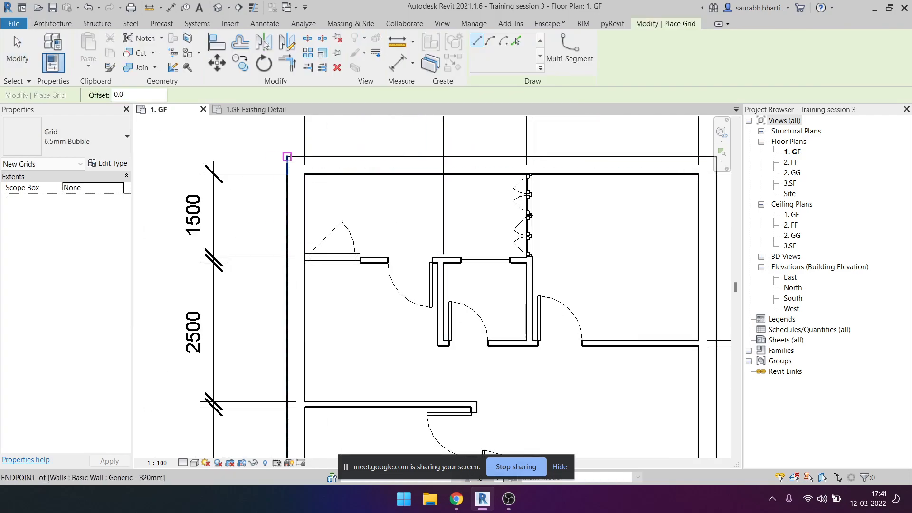
scroll(328, 165, down, 2)
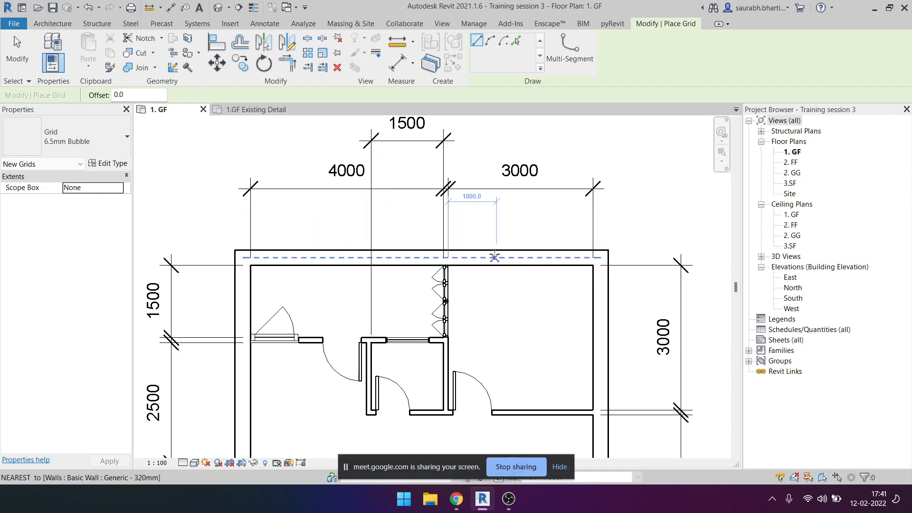
click(502, 259)
scroll(503, 261, down, 3)
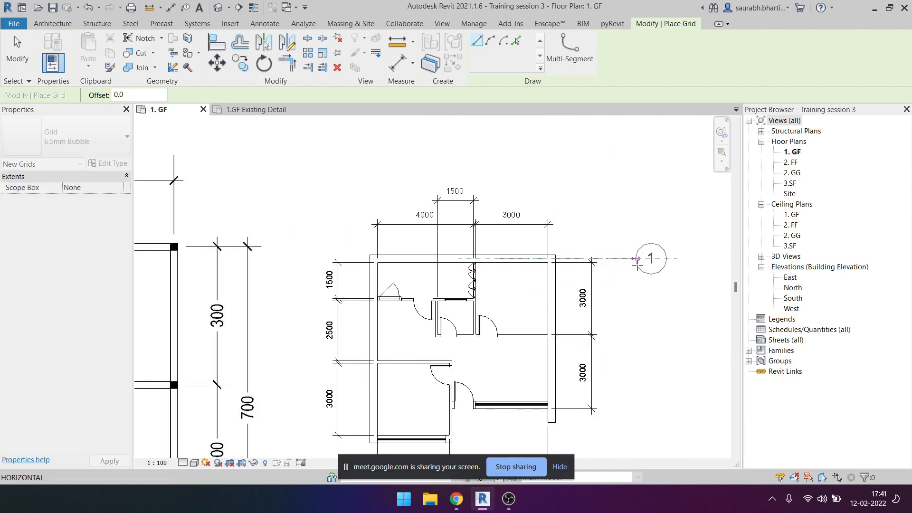
click(641, 259)
key(Escape)
key(Escape)
Extend the west end of grid 1 past the house's west wall and its dimensions.
click(499, 259)
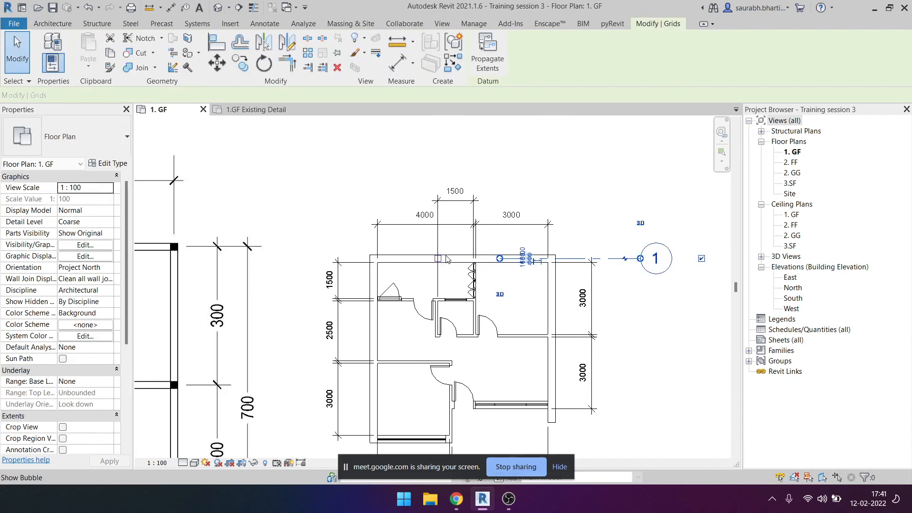
drag(500, 258, 296, 259)
click(307, 271)
click(619, 259)
middle_drag(599, 294, 613, 242)
scroll(628, 230, down, 1)
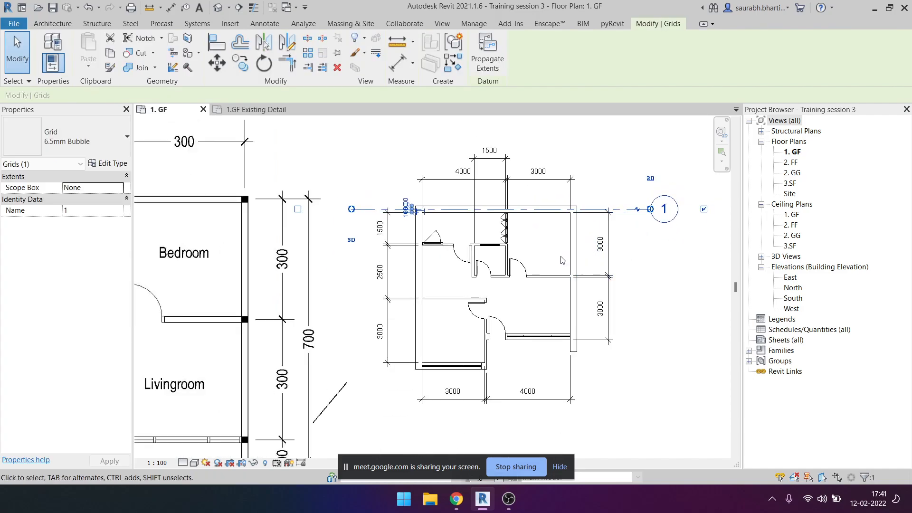
Draw a horizontal grid line along the centreline of the bathroom's north wall, ending level with grid 1's bubble.
click(51, 26)
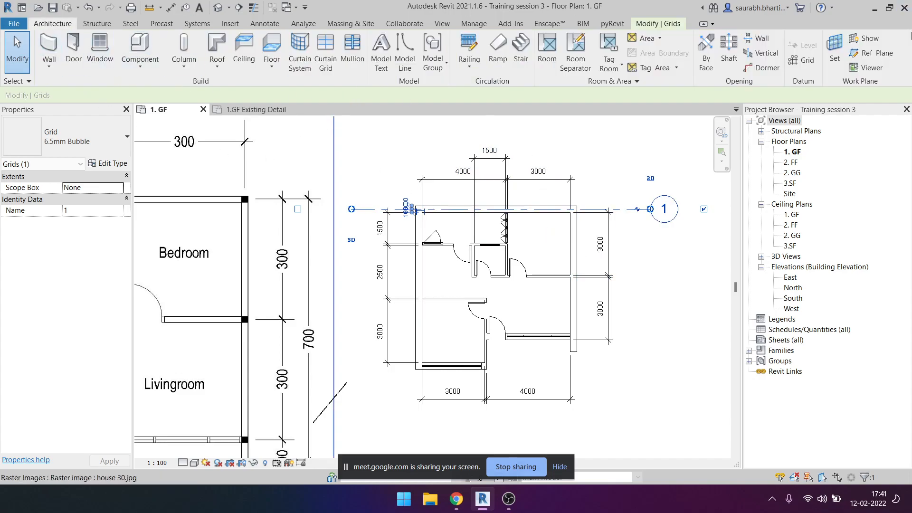
click(807, 60)
scroll(468, 212, up, 10)
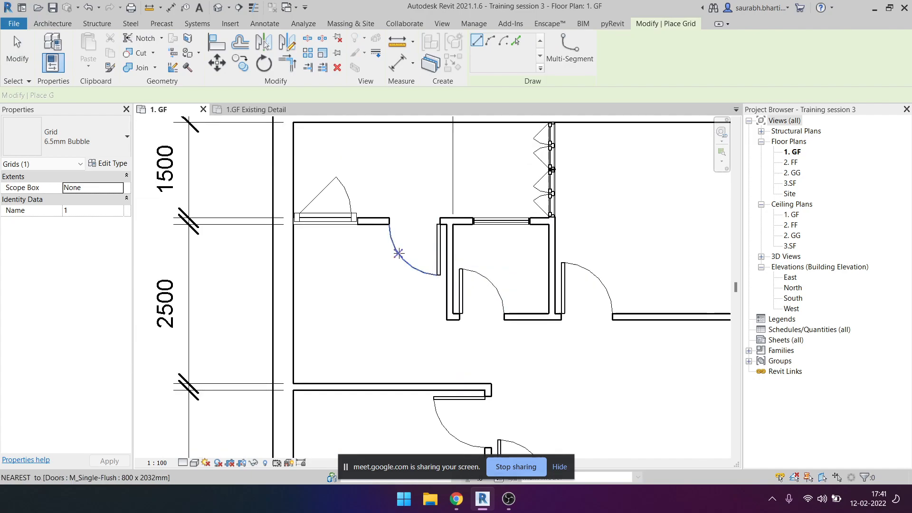
click(467, 212)
scroll(467, 211, down, 8)
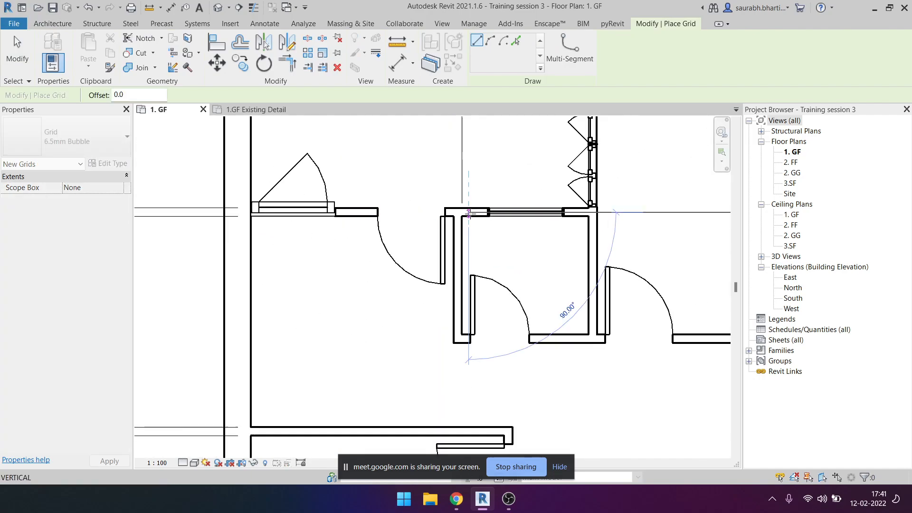
click(685, 219)
key(Escape)
key(Escape)
Extend the west end of grid 2 until it aligns with the west end of grid 1.
click(667, 225)
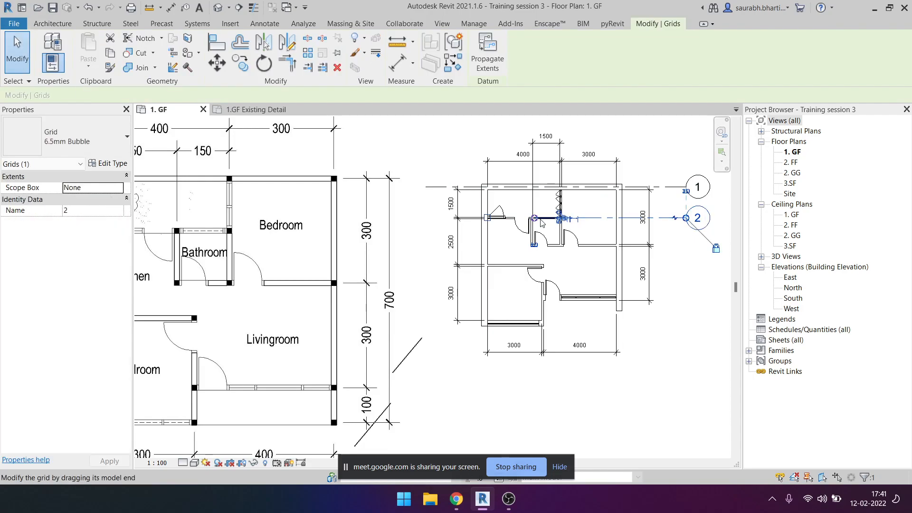
drag(458, 217, 441, 218)
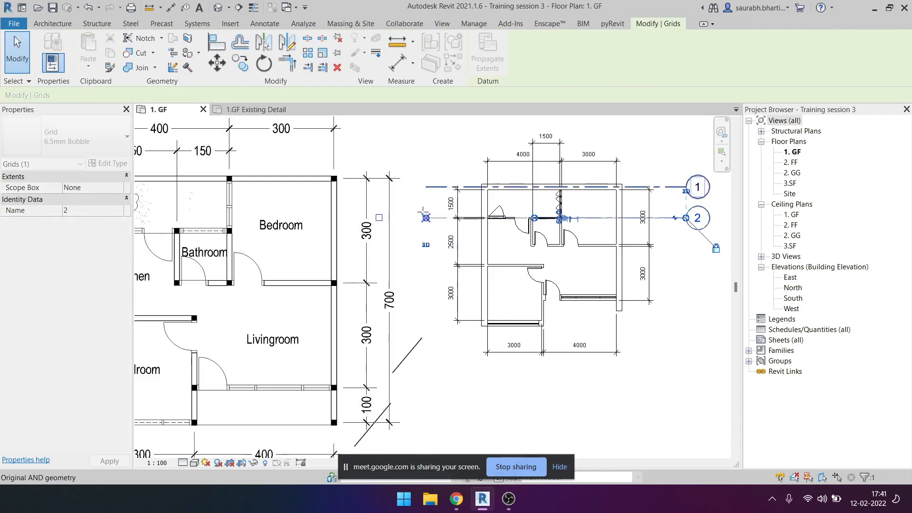
key(Escape)
middle_drag(555, 239, 507, 295)
scroll(572, 250, up, 3)
click(654, 264)
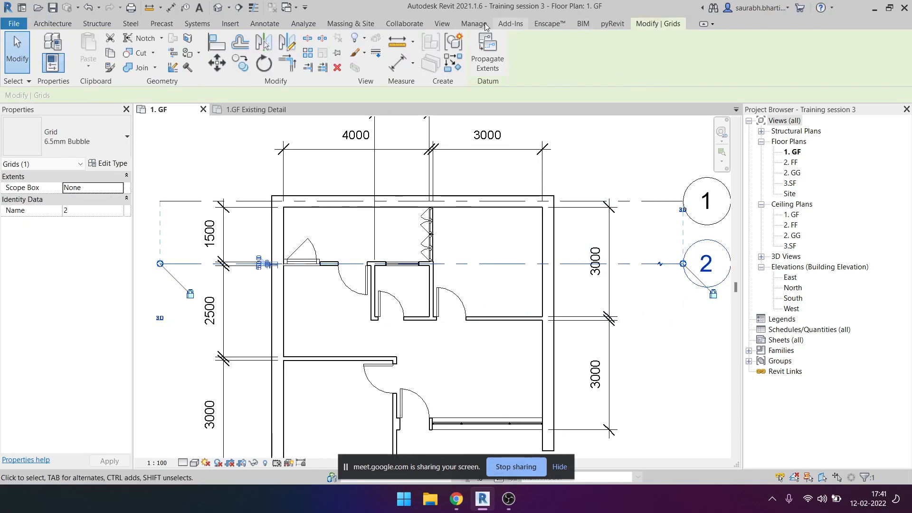
Place a grid line with Pick Lines on the centreline of the wall along the bathroom's south side.
key(Escape)
key(g)
key(r)
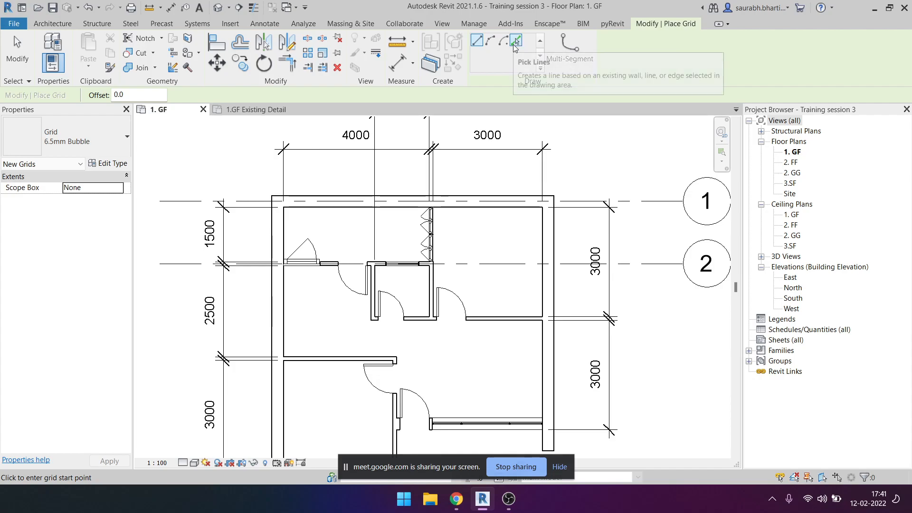
click(515, 43)
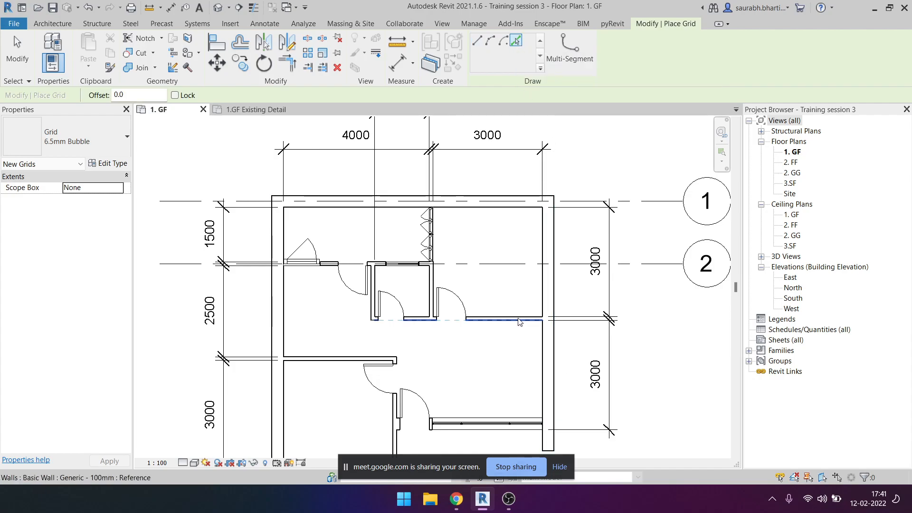
scroll(514, 321, up, 5)
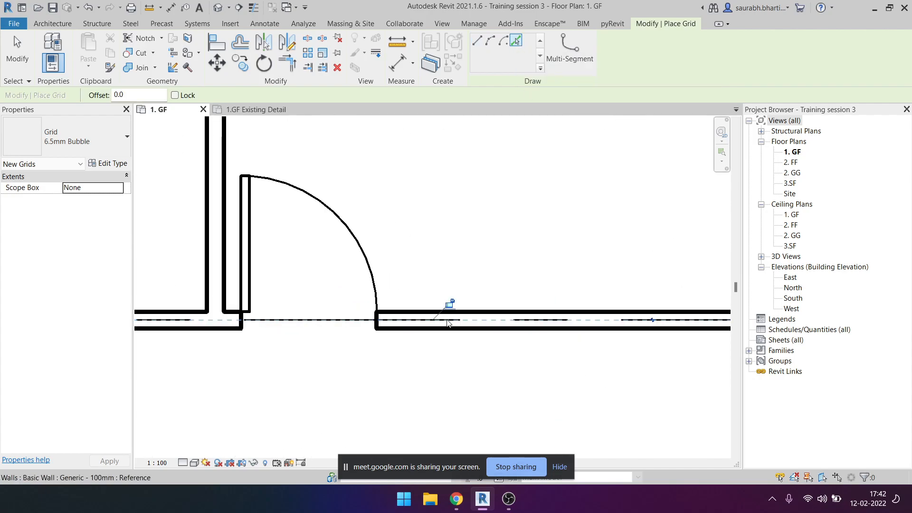
click(448, 323)
scroll(448, 323, down, 6)
key(Escape)
key(Escape)
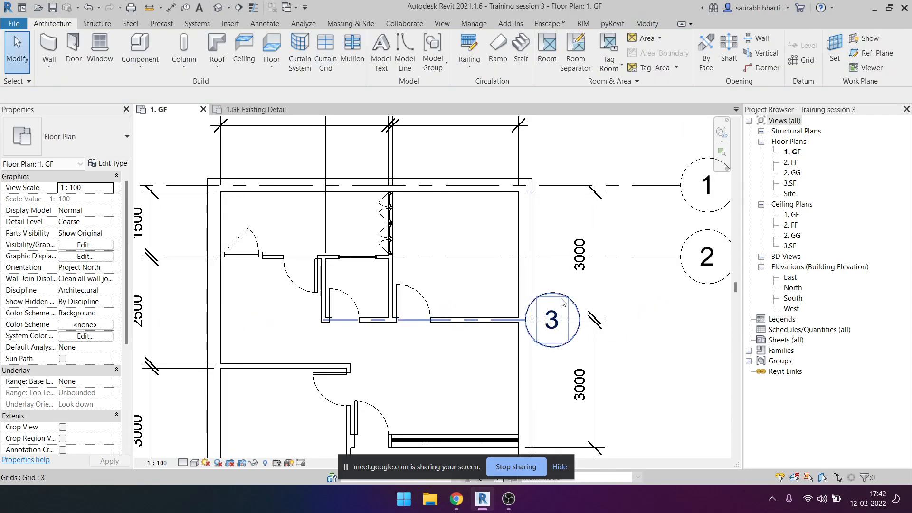
Extend both ends of grid 3 past the house to align with the ends of grids 1 and 2.
click(563, 302)
drag(525, 319, 693, 319)
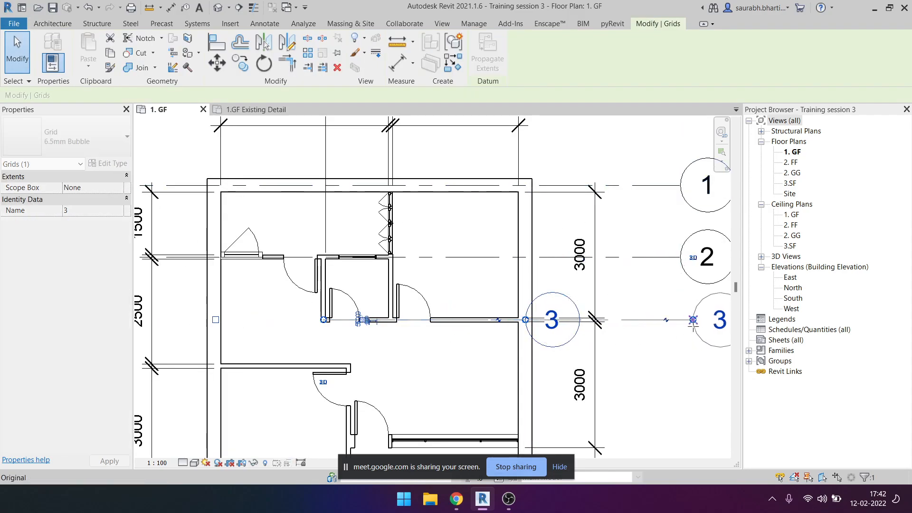
key(Escape)
click(544, 319)
scroll(545, 326, down, 3)
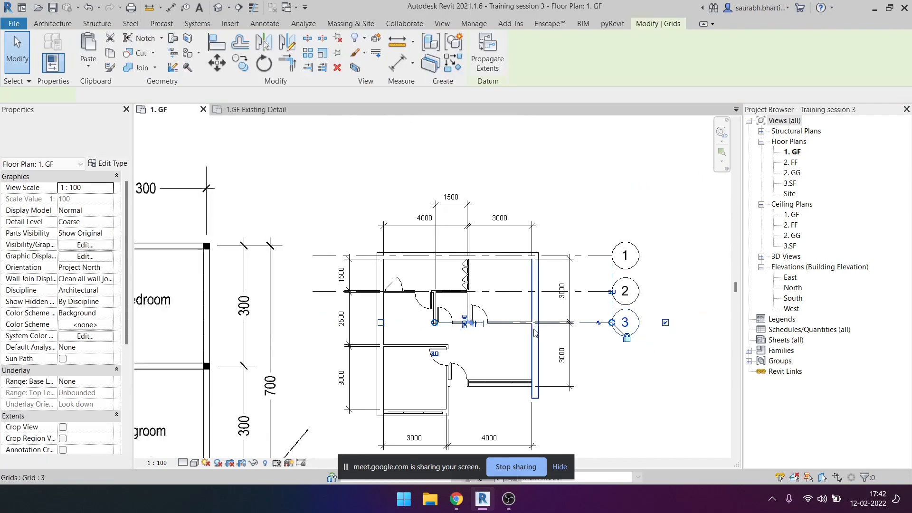
key(Escape)
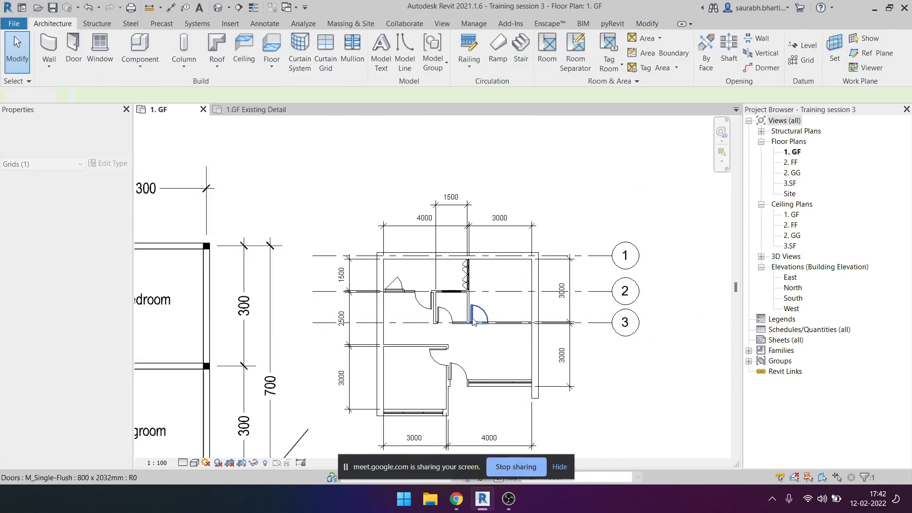
click(597, 327)
key(Escape)
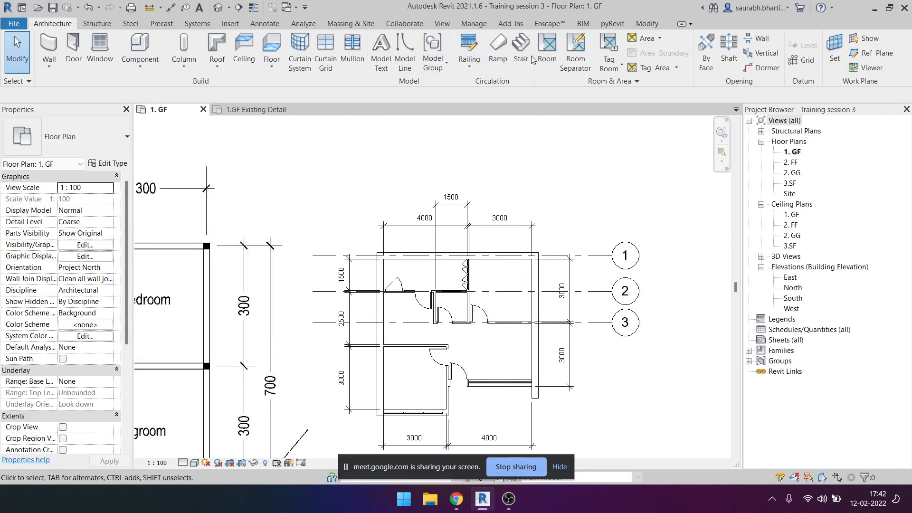
Place a grid line with Pick Lines on the centreline of the southwest room's north wall.
key(r)
click(516, 40)
scroll(415, 354, up, 10)
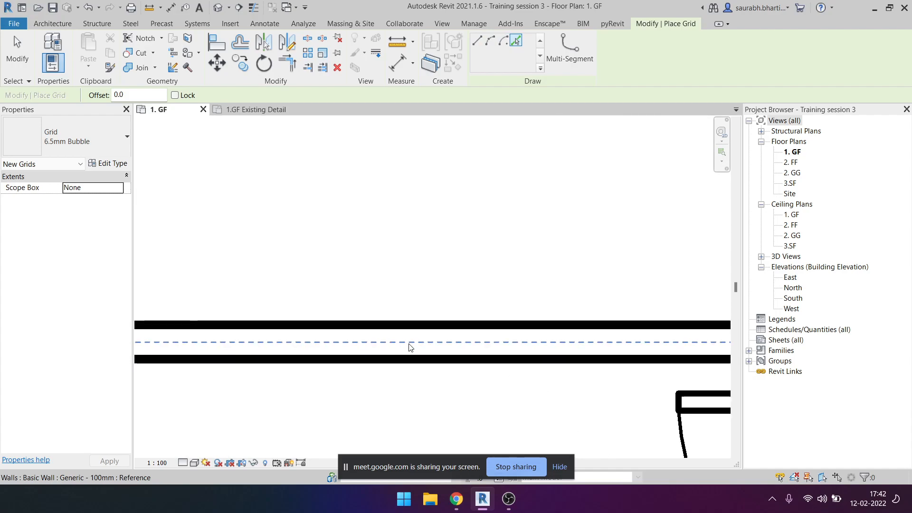
click(408, 344)
scroll(409, 346, down, 6)
Place grid lines with Pick Lines on the centrelines of the southeast curtain wall and the southwest room's storefront wall.
scroll(414, 354, down, 5)
scroll(474, 369, up, 6)
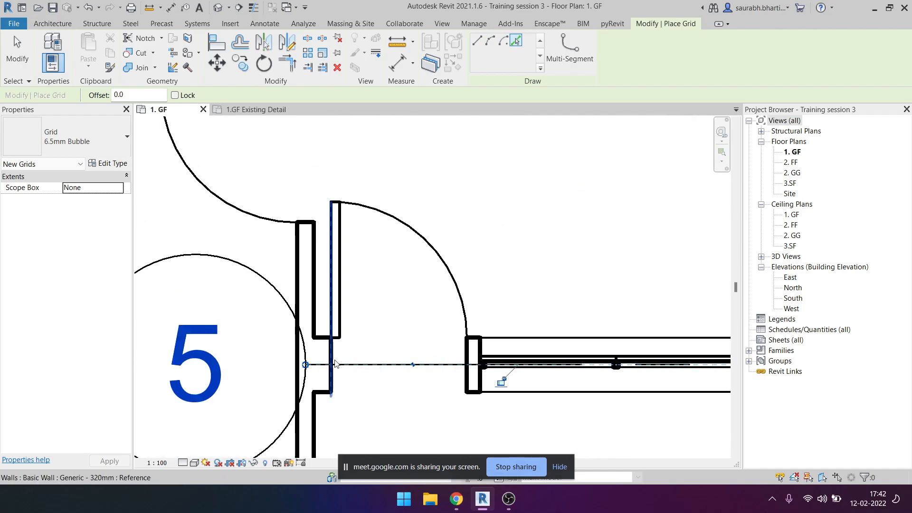
click(328, 365)
scroll(329, 365, down, 5)
scroll(290, 376, up, 6)
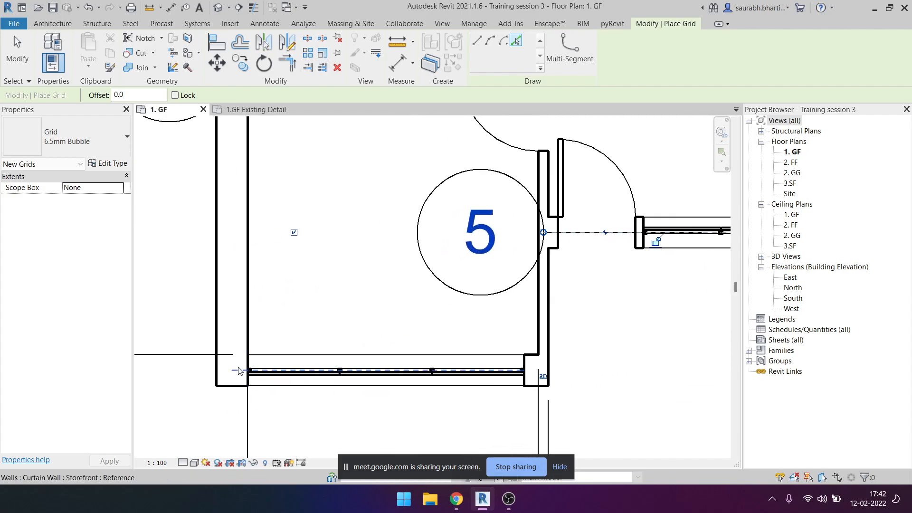
click(233, 370)
scroll(234, 371, down, 5)
key(Escape)
key(Escape)
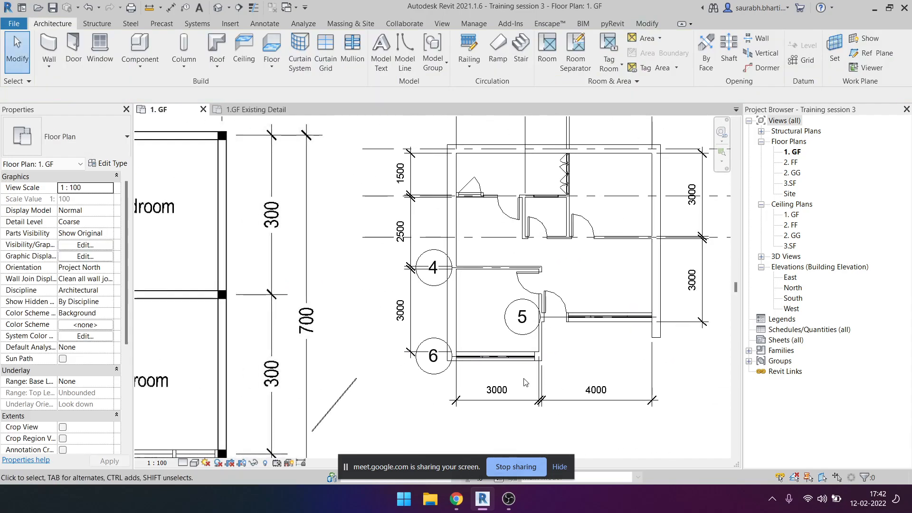
Move the aligned bubble ends of grids 4 and 6 westward, clear of the house's west-side dimensions.
click(451, 269)
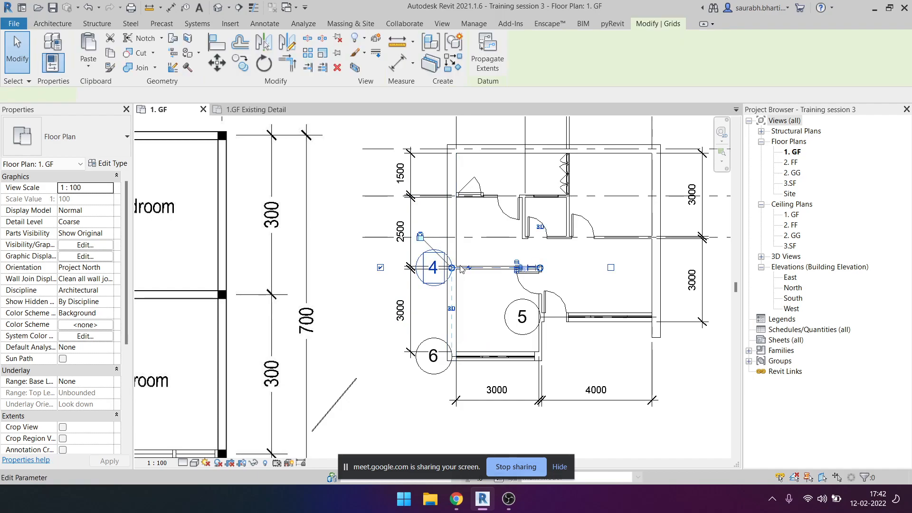
drag(452, 269, 377, 267)
key(Escape)
scroll(589, 273, down, 3)
click(580, 256)
key(Escape)
scroll(554, 308, up, 2)
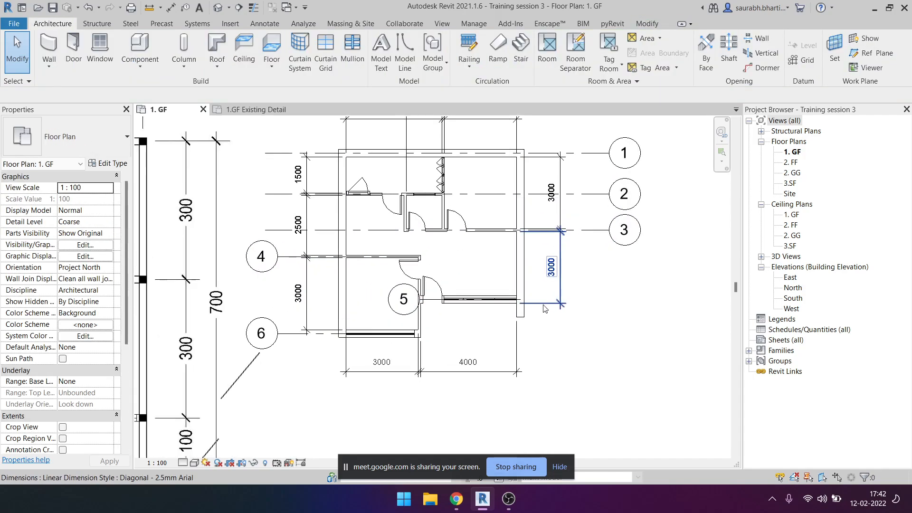
Extend the bubble end of grid 5 westward to align with the bubbles of grids 4 and 6.
click(399, 298)
drag(420, 299, 278, 284)
scroll(278, 283, up, 3)
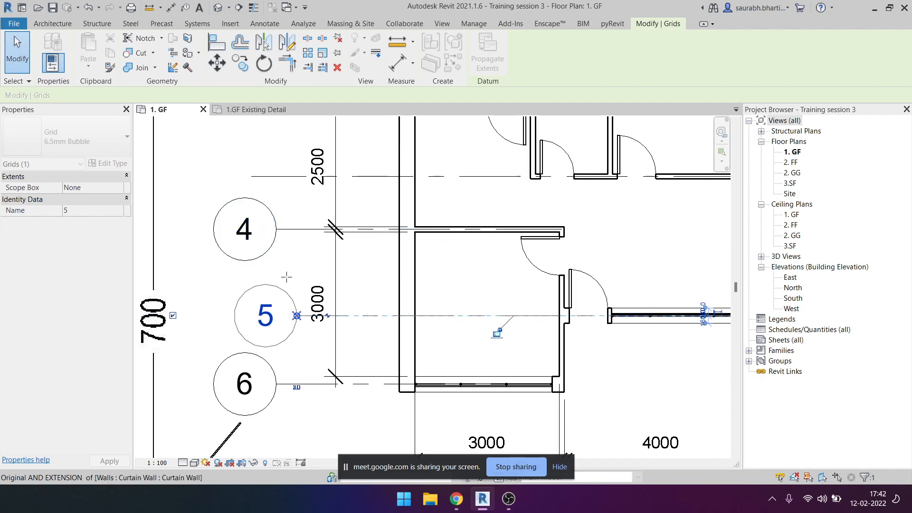
scroll(281, 281, up, 1)
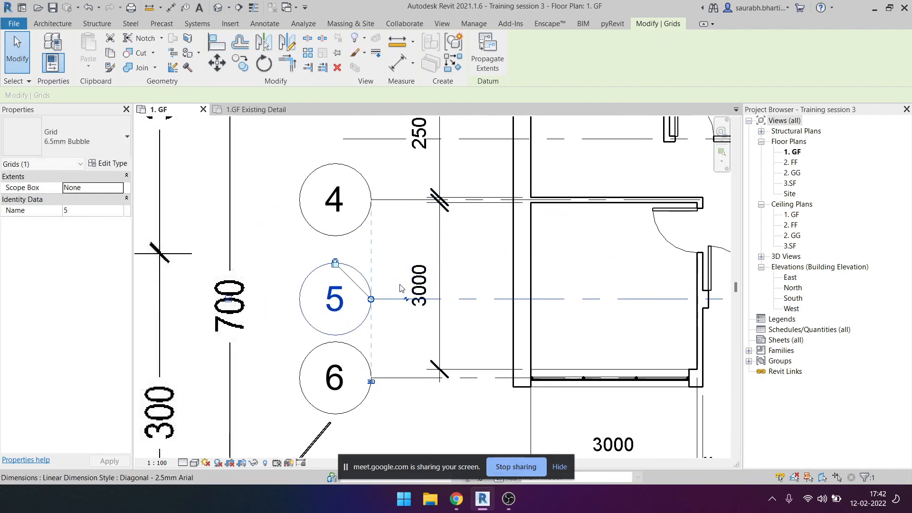
key(Escape)
click(364, 294)
mouse_move(371, 299)
mouse_down()
mouse_move(436, 300)
mouse_move(371, 300)
mouse_up()
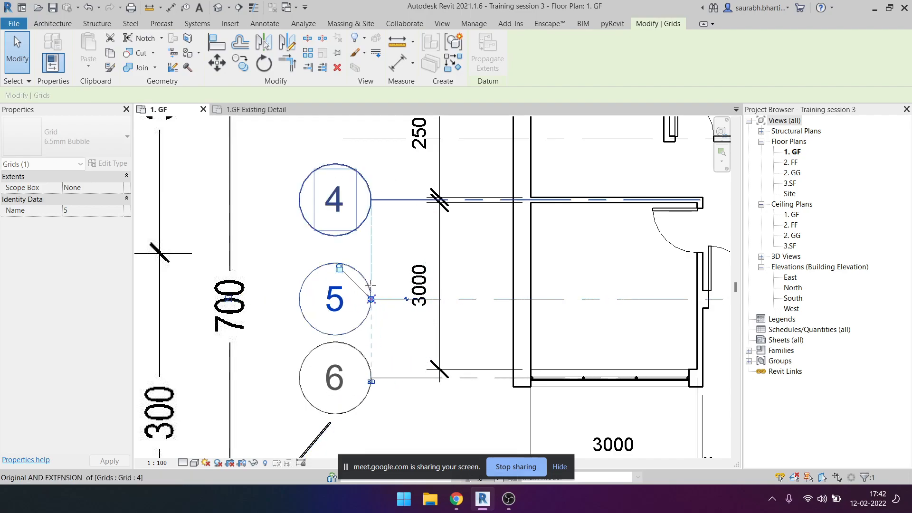
key(Escape)
scroll(366, 288, down, 4)
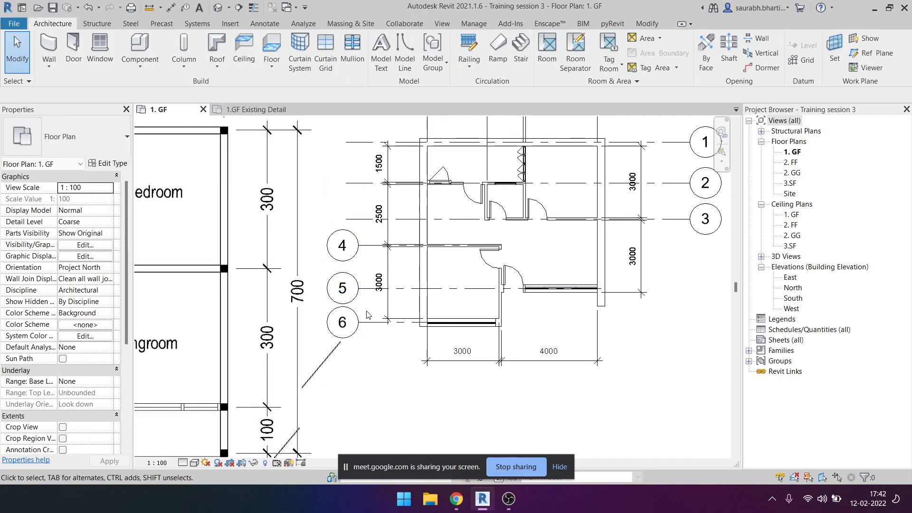
Shorten the aligned east ends of grids 1 to 3 so their bubbles sit just outside the east-side dimensions.
scroll(359, 322, down, 2)
scroll(575, 204, up, 1)
click(601, 199)
drag(587, 200, 566, 200)
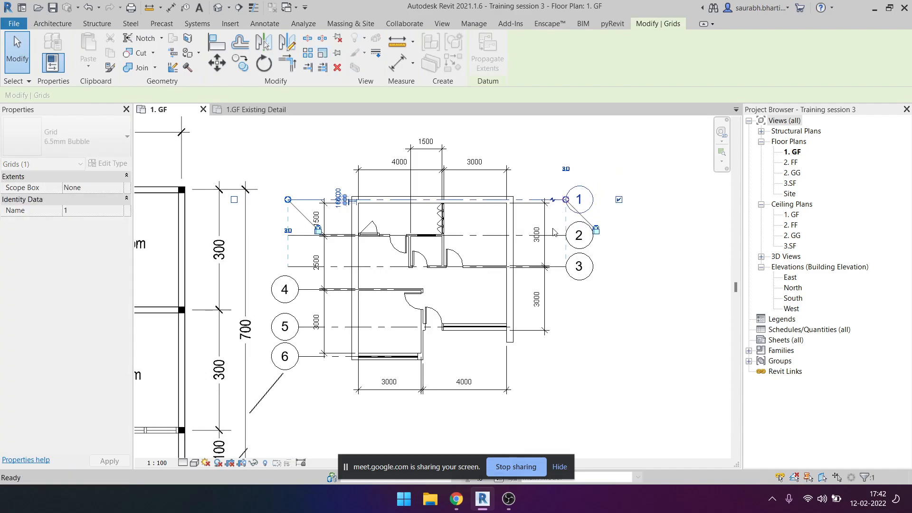
key(Escape)
Extend the east ends of grids 5, 4 and 6 past the house to align with the east ends of grids 1 to 3.
click(394, 328)
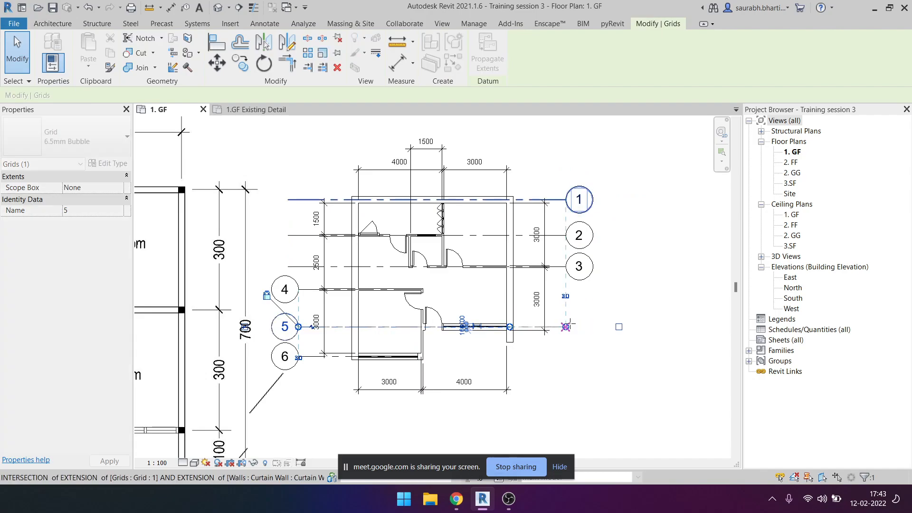
key(Escape)
click(312, 291)
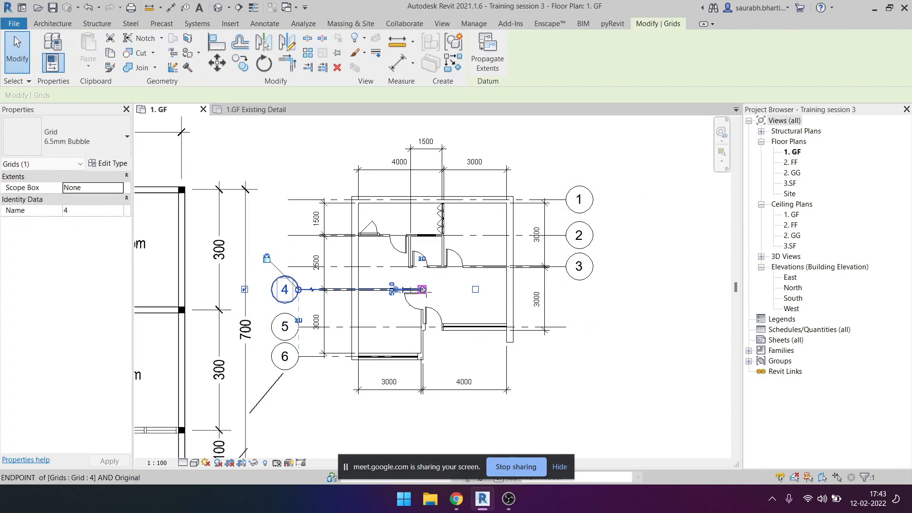
key(Escape)
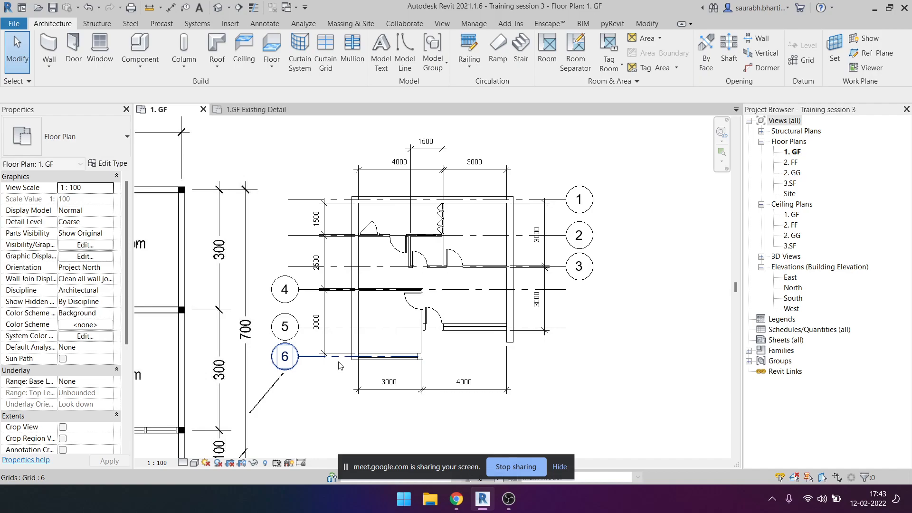
click(412, 357)
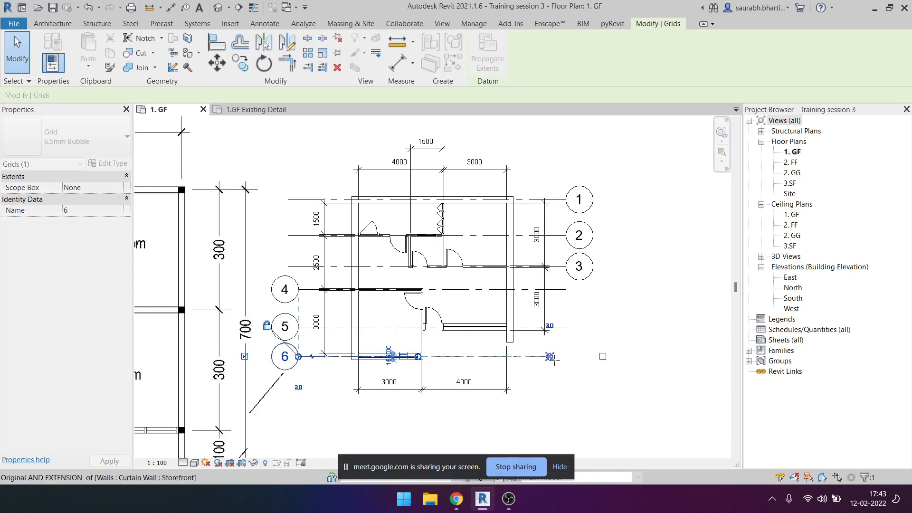
key(Escape)
click(560, 289)
mouse_move(565, 295)
mouse_down()
mouse_move(480, 291)
mouse_move(565, 291)
mouse_move(550, 299)
mouse_move(562, 300)
mouse_up()
key(Escape)
scroll(562, 333, down, 1)
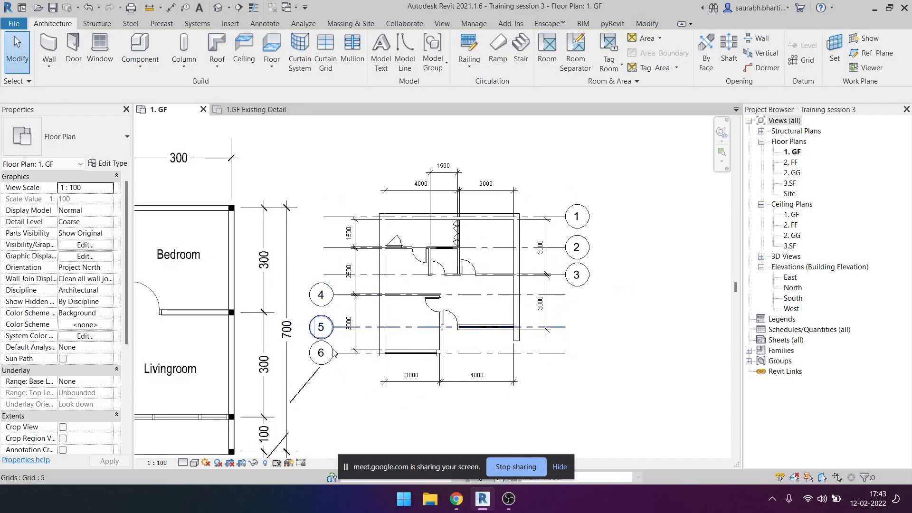
Draw a vertical grid line along the centre of the west exterior wall, with its bubble north of the house's dimensions.
click(589, 257)
key(Escape)
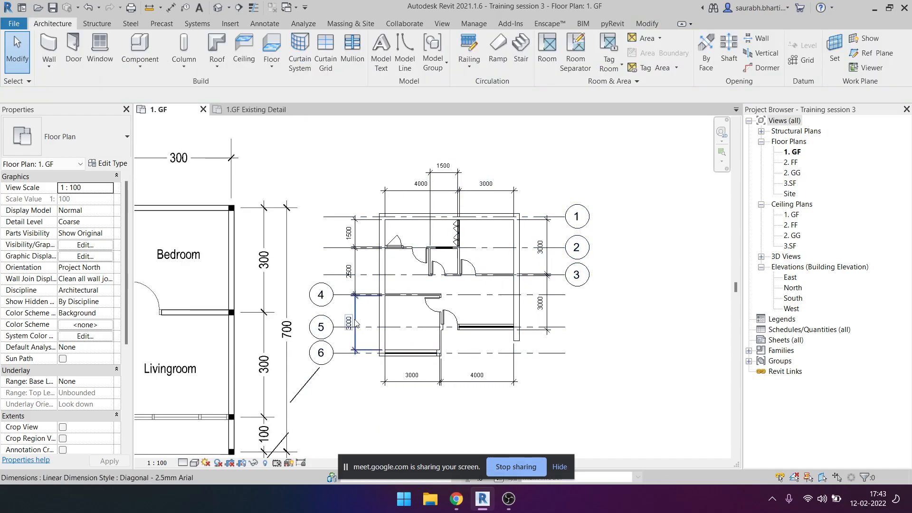
key(g)
key(r)
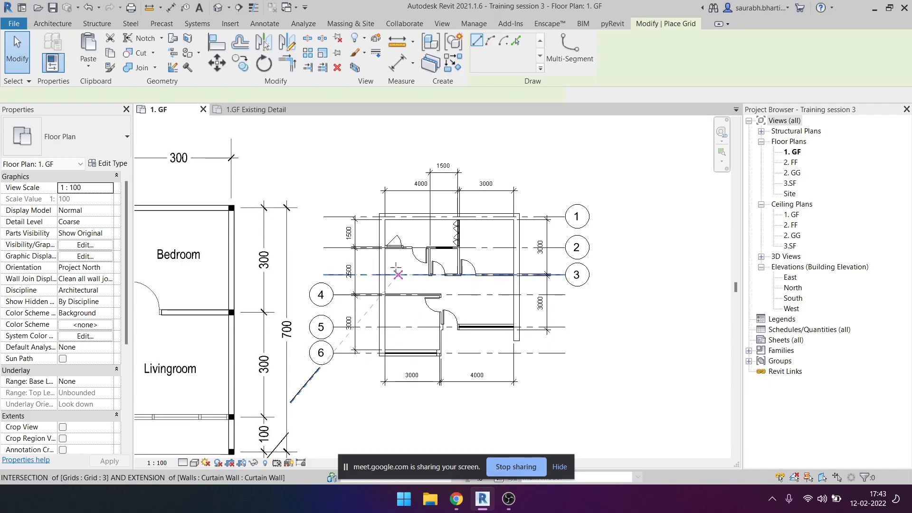
scroll(390, 236, up, 3)
click(375, 240)
scroll(375, 240, down, 3)
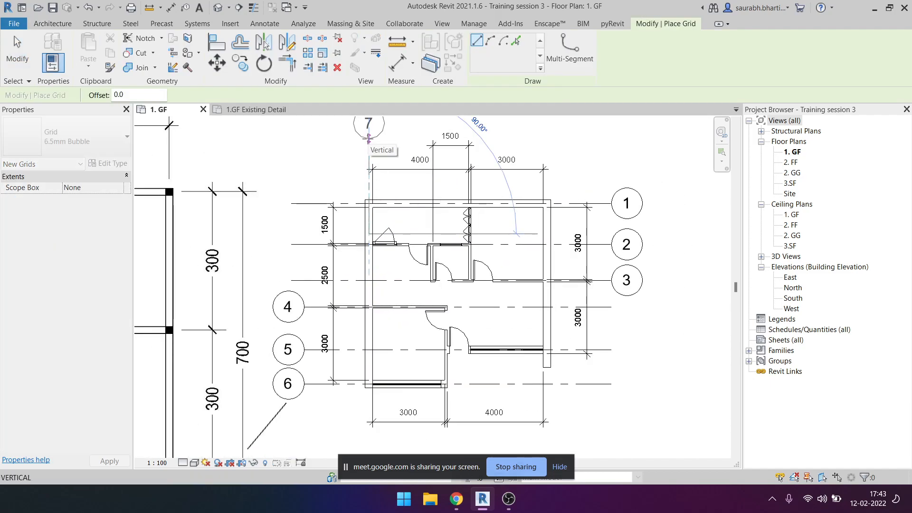
click(369, 138)
Extend the south end of the west wall's vertical grid past the house's south-side dimensions.
key(Escape)
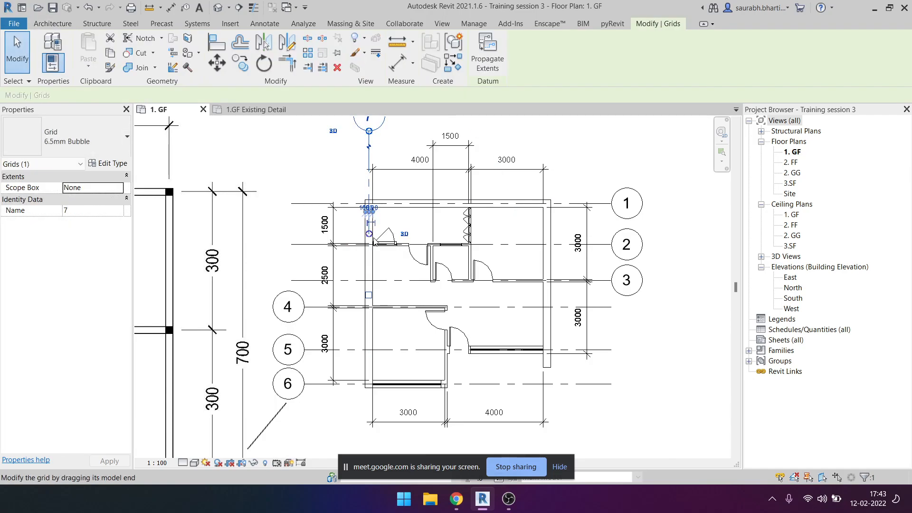
drag(369, 233, 442, 333)
key(Escape)
scroll(447, 294, down, 3)
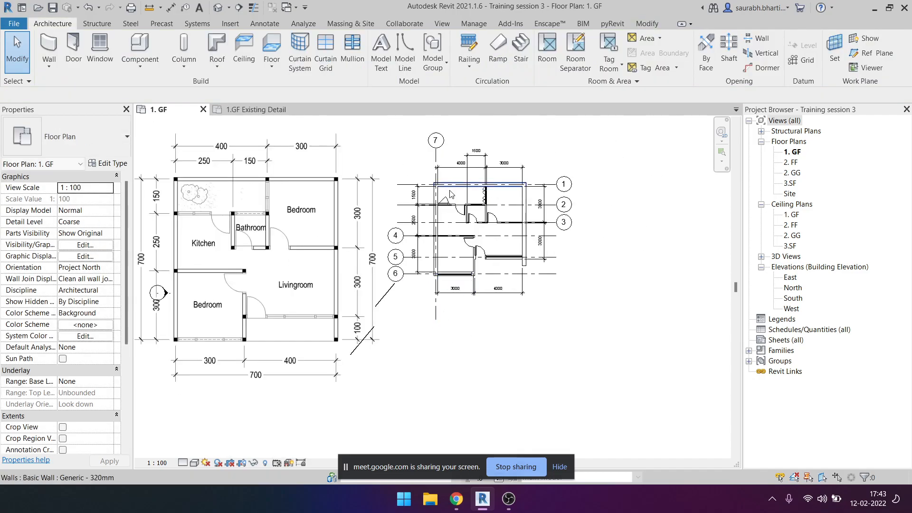
scroll(446, 247, up, 4)
scroll(442, 167, down, 2)
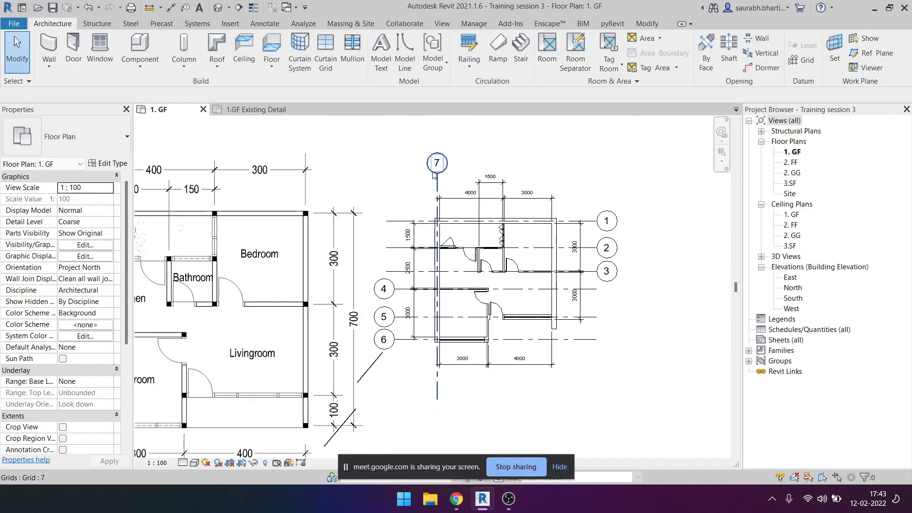
Rename the vertical grid on the west exterior wall as A.
click(443, 165)
scroll(435, 161, up, 3)
click(437, 163)
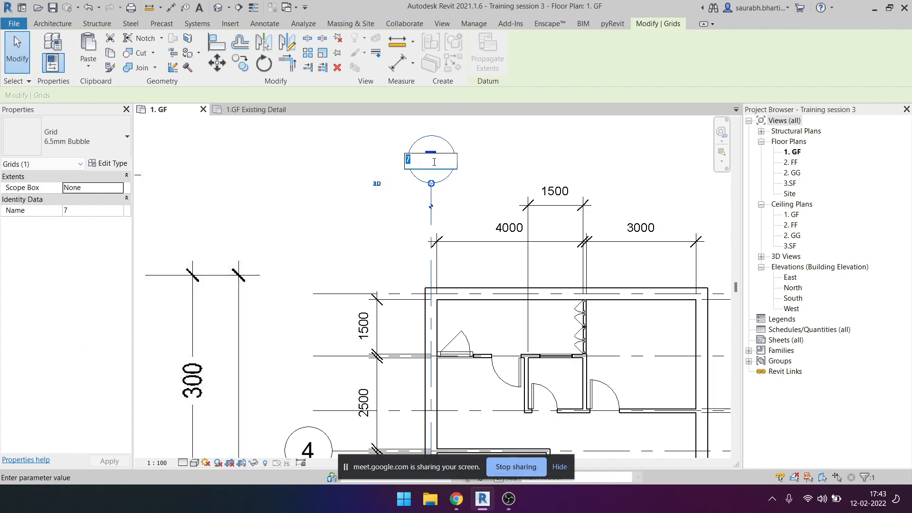
key(Return)
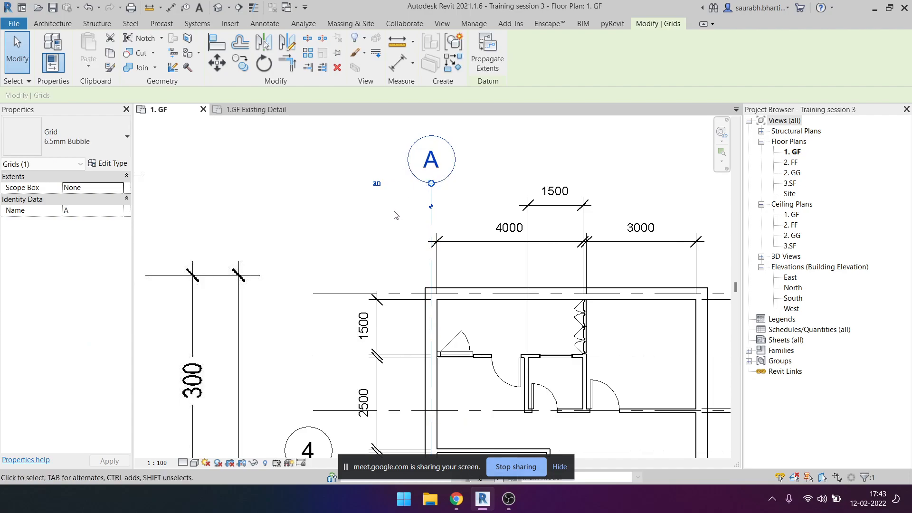
scroll(394, 209, down, 2)
key(Escape)
click(418, 205)
scroll(356, 194, down, 2)
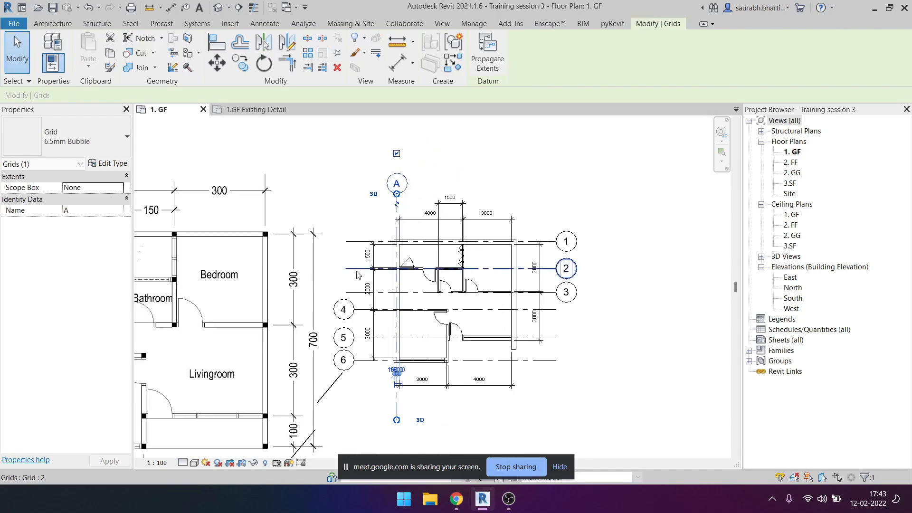
click(446, 173)
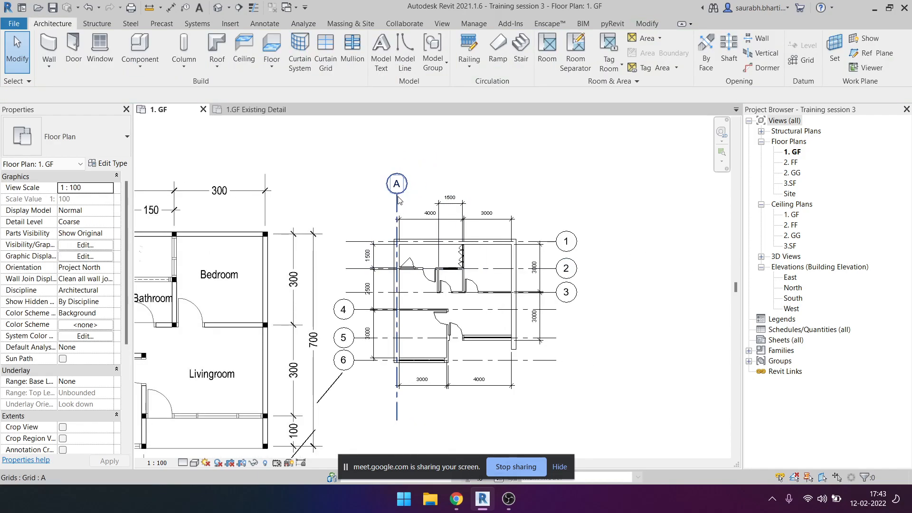
Create a vertical grid from the centreline of the bathroom's west wall using Pick Lines.
key(g)
key(r)
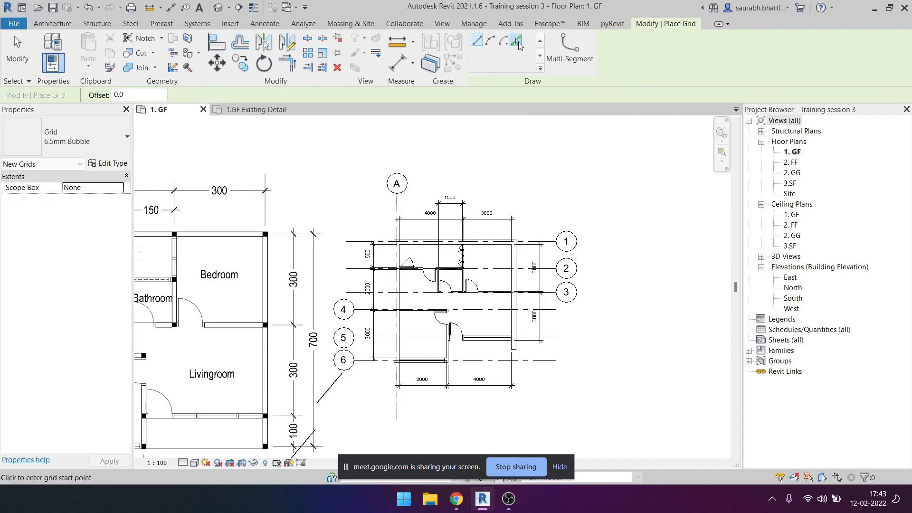
scroll(434, 309, up, 6)
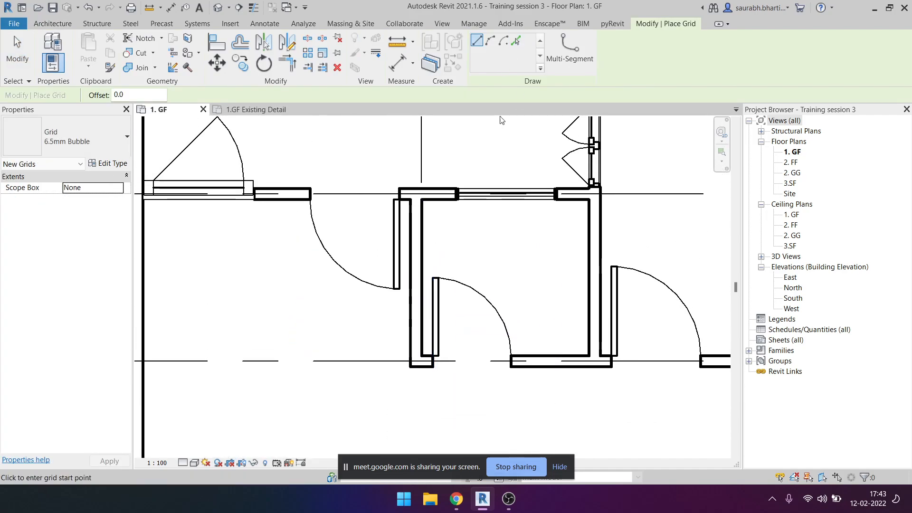
click(516, 40)
scroll(444, 234, up, 2)
click(389, 246)
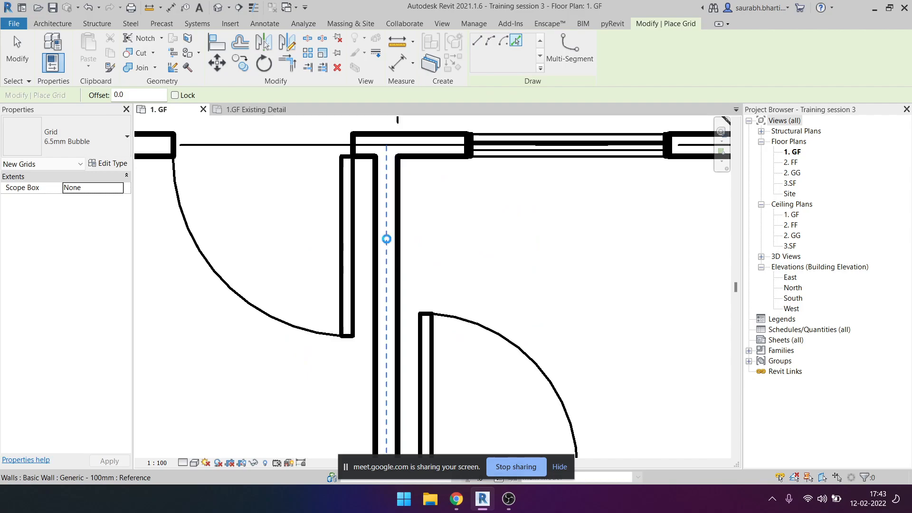
scroll(389, 245, down, 3)
key(Escape)
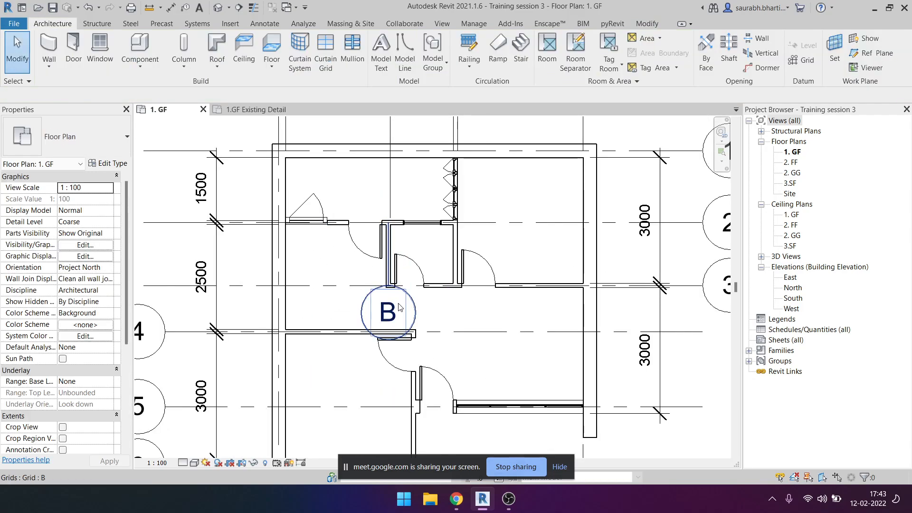
Extend the bubble end of grid B southward, clear of the house's south-side dimensions.
drag(389, 287, 457, 123)
scroll(388, 362, down, 1)
middle_drag(389, 362, 457, 122)
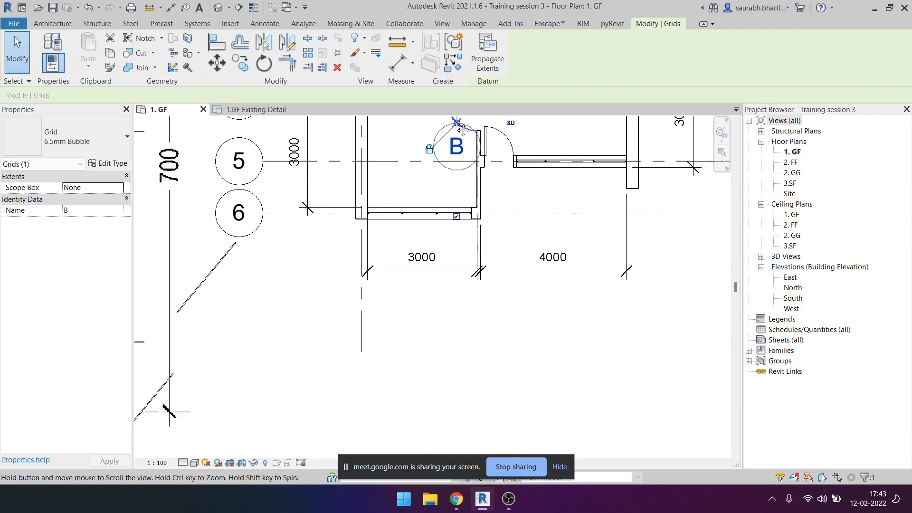
drag(457, 122, 442, 255)
key(Escape)
middle_drag(515, 119, 425, 341)
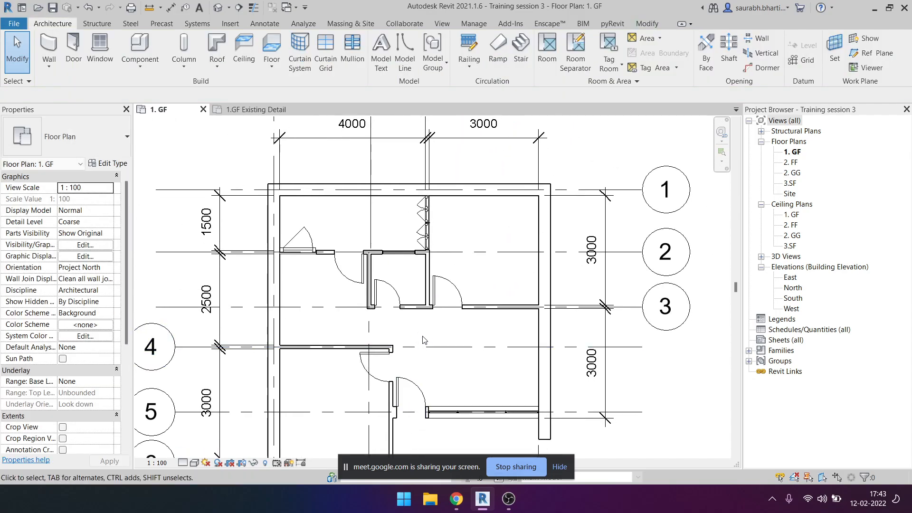
Create a vertical grid from the centreline of the southwest bedroom's east wall using Pick Lines.
key(g)
key(r)
scroll(415, 340, up, 2)
click(516, 40)
scroll(380, 287, down, 1)
scroll(387, 375, down, 1)
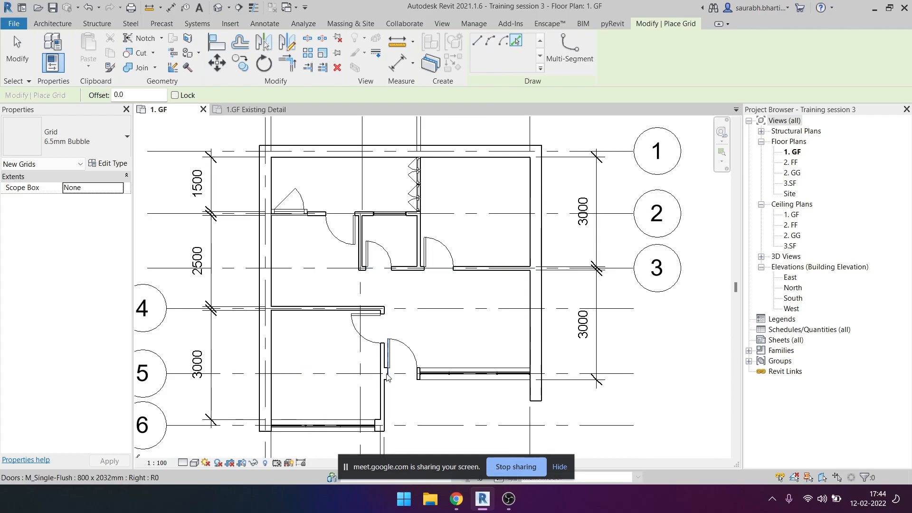
scroll(380, 406, up, 3)
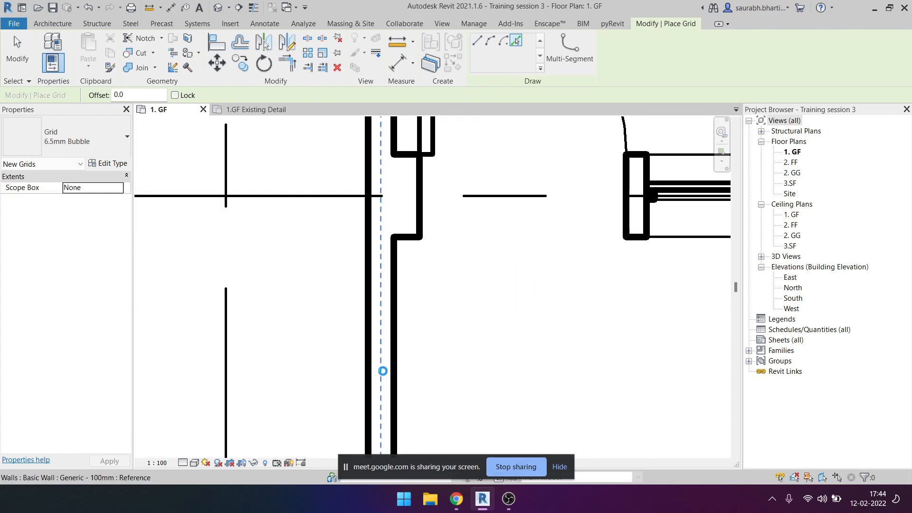
click(381, 402)
scroll(381, 402, down, 2)
middle_drag(411, 382, 466, 219)
key(Escape)
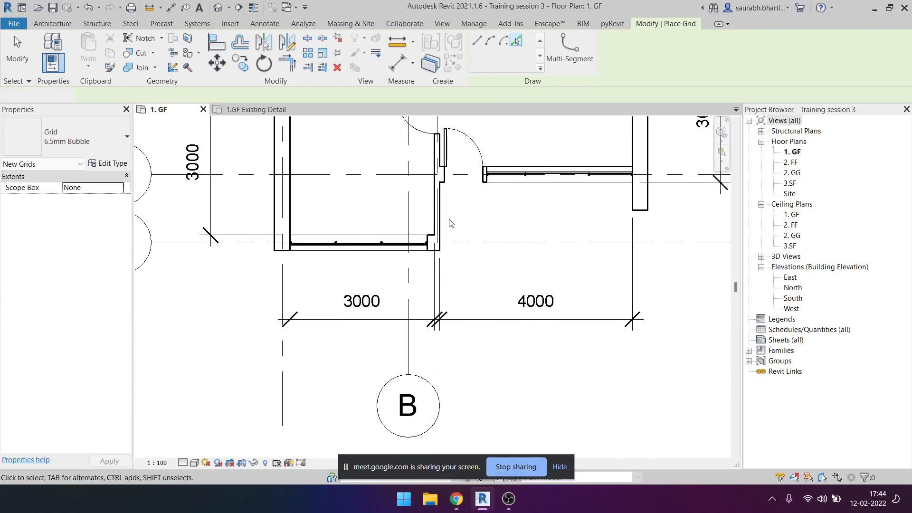
key(Escape)
Extend the bubble end of grid C northward past the house to align with grid A's bubble.
scroll(448, 204, down, 2)
middle_drag(455, 158, 439, 285)
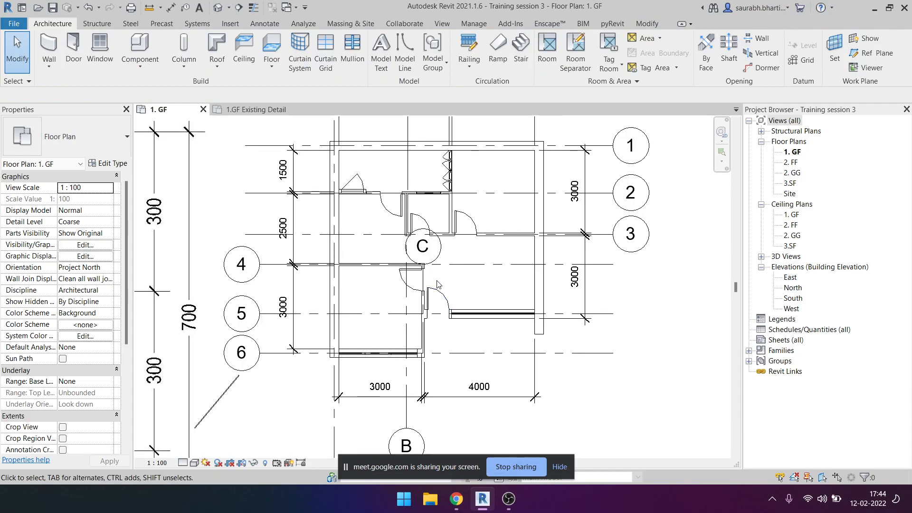
click(425, 247)
drag(436, 250, 458, 360)
scroll(437, 250, down, 2)
middle_drag(454, 268, 458, 360)
drag(458, 361, 447, 192)
key(Escape)
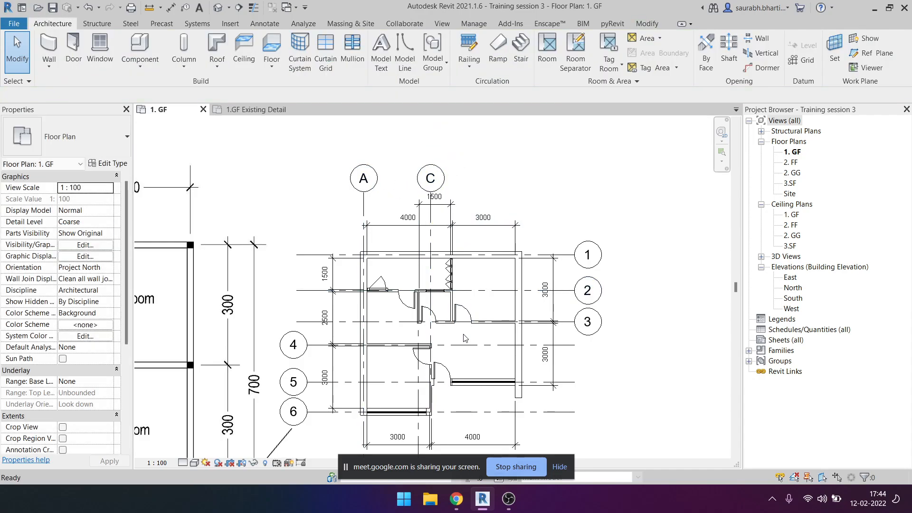
Create a vertical grid from the centreline of the bathroom's east wall using Pick Lines.
key(g)
key(r)
scroll(467, 319, up, 4)
scroll(444, 338, down, 4)
scroll(437, 332, up, 4)
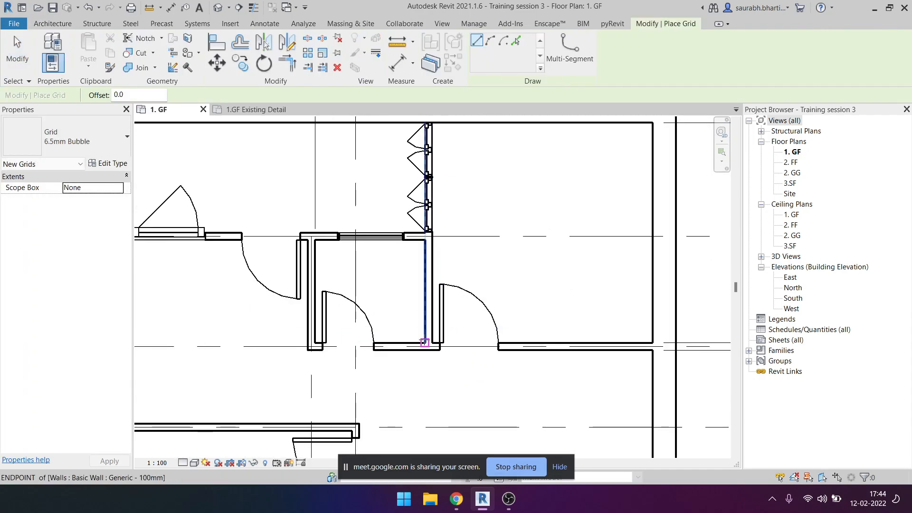
scroll(431, 336, up, 1)
click(516, 40)
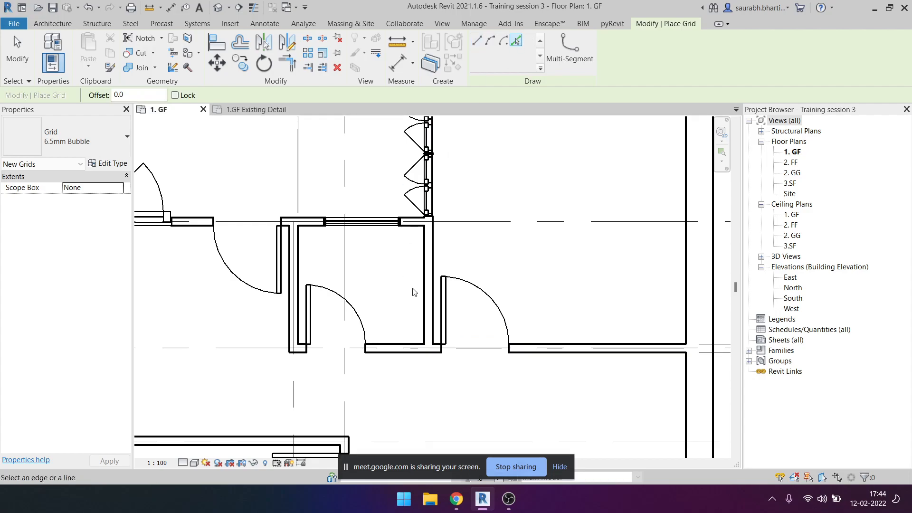
scroll(427, 295, up, 4)
click(436, 296)
scroll(436, 296, down, 6)
Create a vertical grid from the centreline of the east exterior wall, then finish placing grids.
scroll(589, 296, up, 2)
click(598, 297)
scroll(465, 269, down, 5)
scroll(504, 298, up, 1)
scroll(504, 297, down, 1)
key(Escape)
key(Escape)
scroll(507, 362, up, 5)
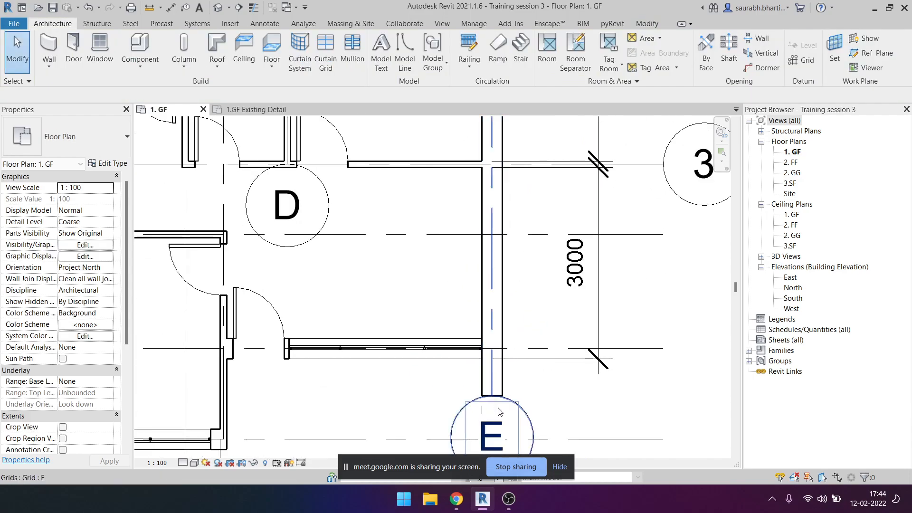
Extend grid E's south bubble end to align with grid B and its north end to align with grids A and C.
click(501, 373)
scroll(494, 352, down, 4)
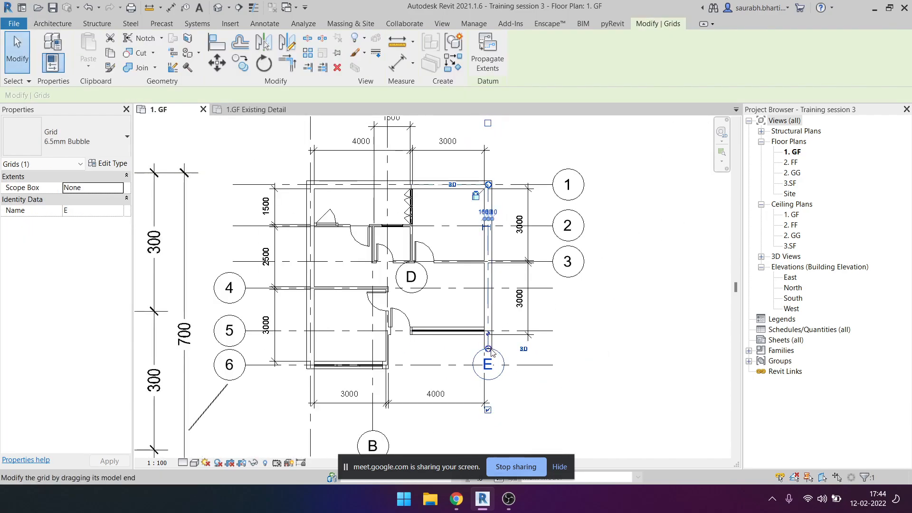
mouse_move(495, 401)
mouse_down()
mouse_move(487, 436)
mouse_move(498, 408)
mouse_up()
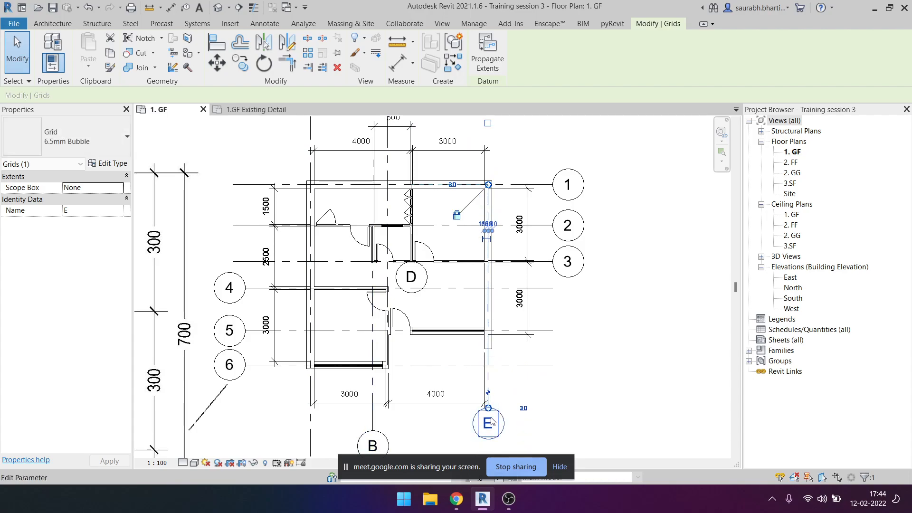
middle_drag(493, 414, 503, 372)
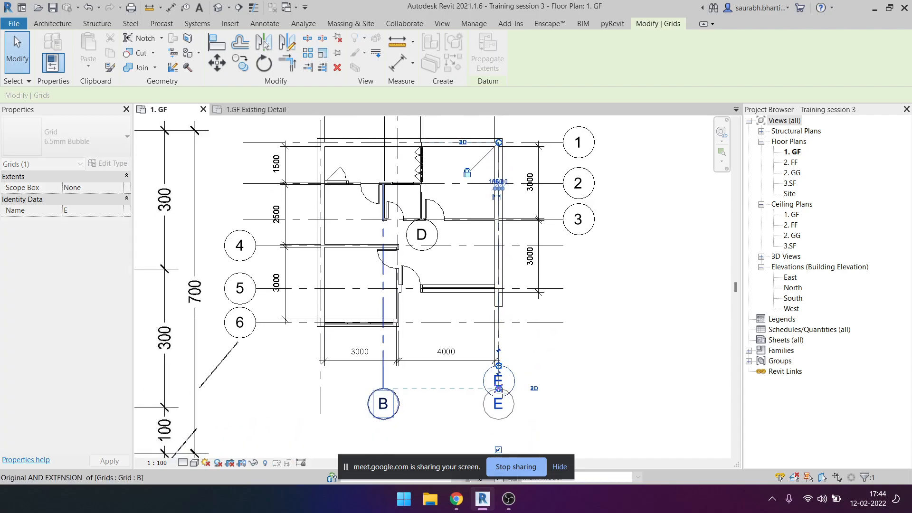
middle_drag(498, 149, 502, 256)
drag(503, 250, 507, 176)
click(476, 230)
Extend grid D's north end to align with grids A, C and E, and its south bubble end to align with B.
click(434, 342)
key(Escape)
click(428, 195)
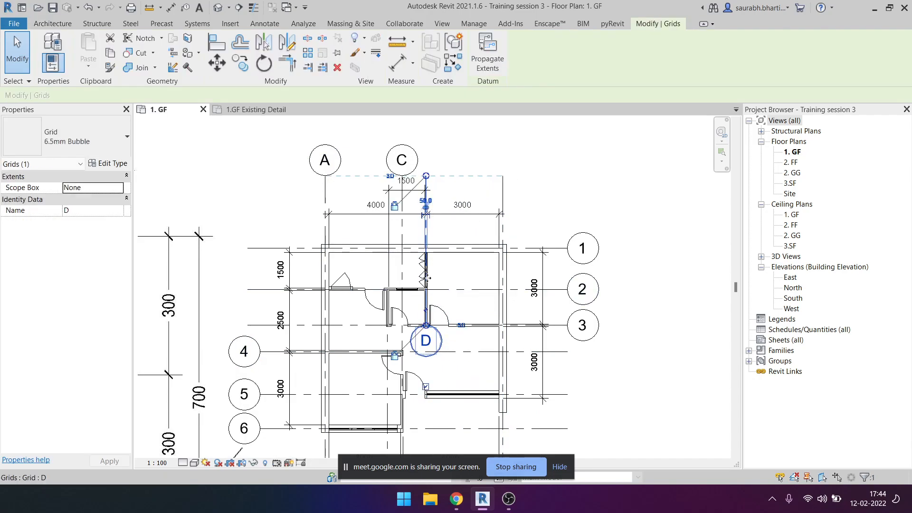
drag(426, 326, 447, 412)
middle_drag(447, 412, 504, 172)
drag(505, 172, 505, 268)
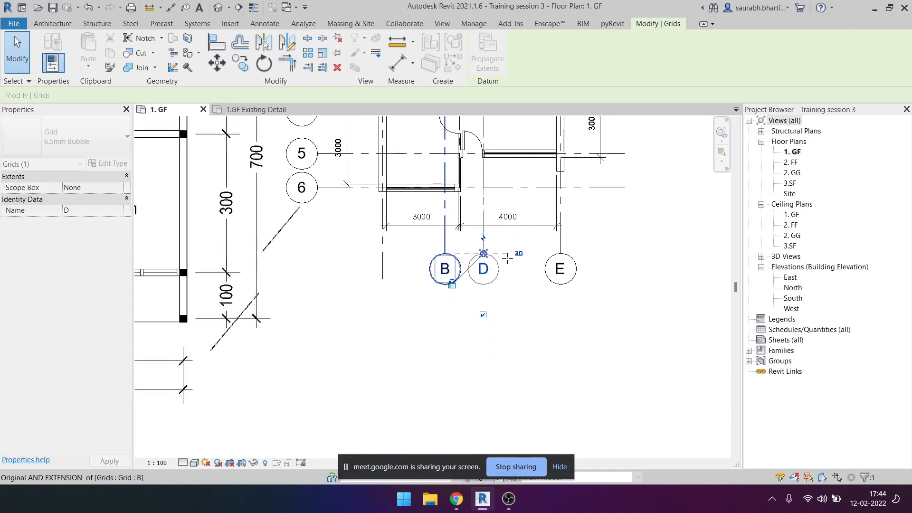
click(400, 264)
Review the ends and bubbles of the lettered and numbered grids around the house.
click(383, 254)
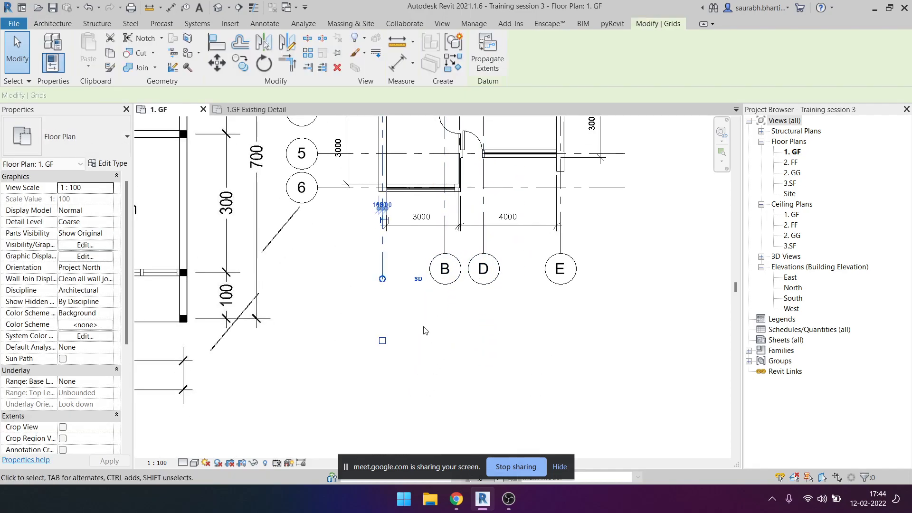
scroll(423, 327, down, 3)
click(430, 334)
middle_drag(430, 334, 438, 351)
scroll(464, 261, up, 5)
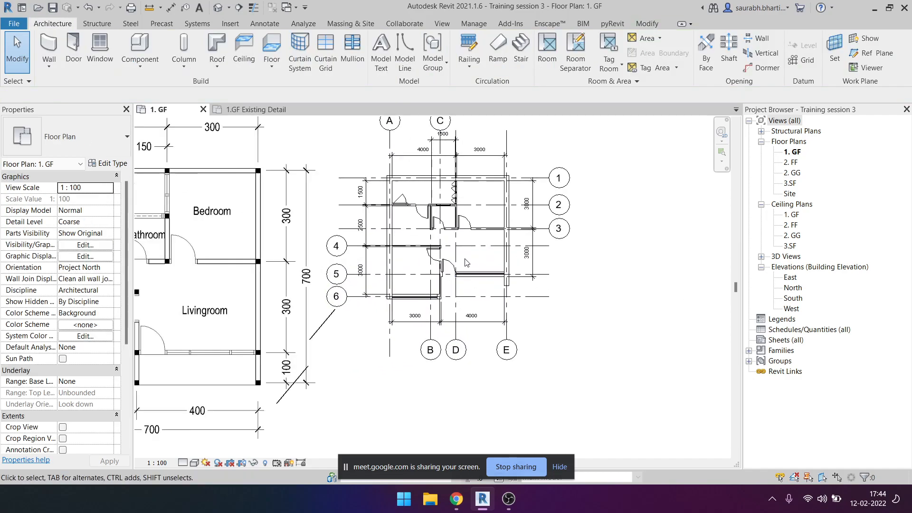
scroll(443, 265, down, 3)
middle_drag(497, 280, 500, 293)
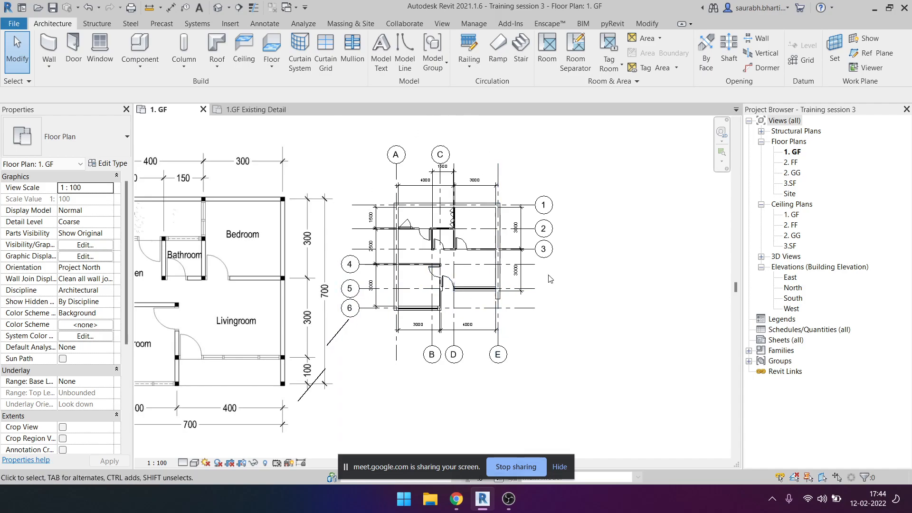
scroll(452, 170, up, 3)
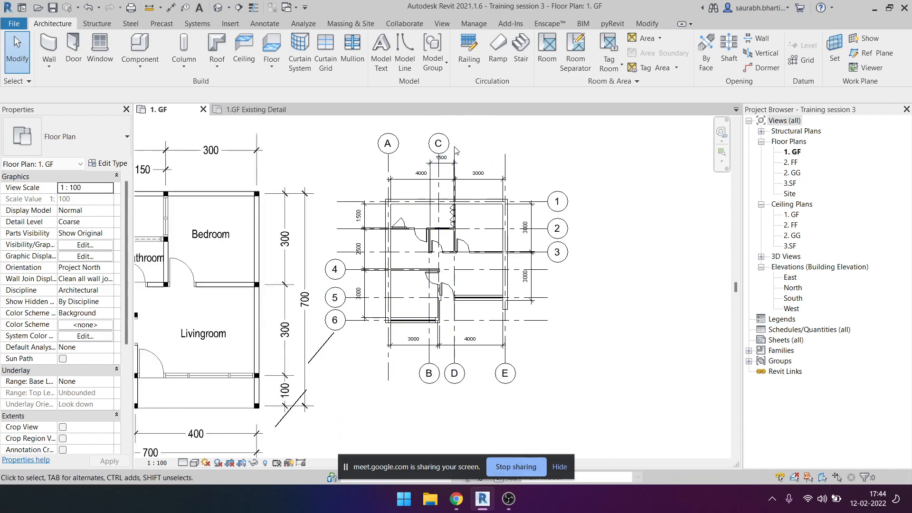
Show a bubble at the north end of grid E, level with the bubbles of grids A and C.
click(536, 167)
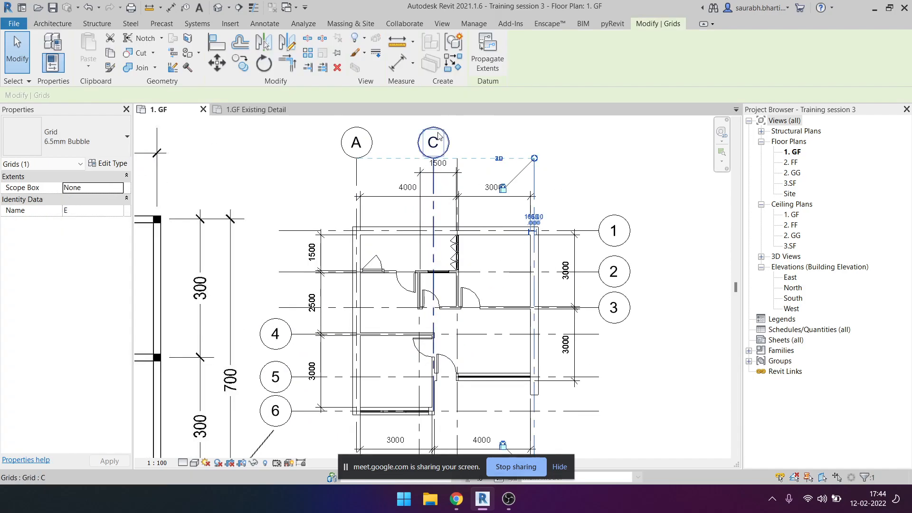
scroll(506, 203, down, 3)
middle_drag(534, 187, 499, 238)
scroll(492, 181, up, 1)
scroll(492, 183, up, 1)
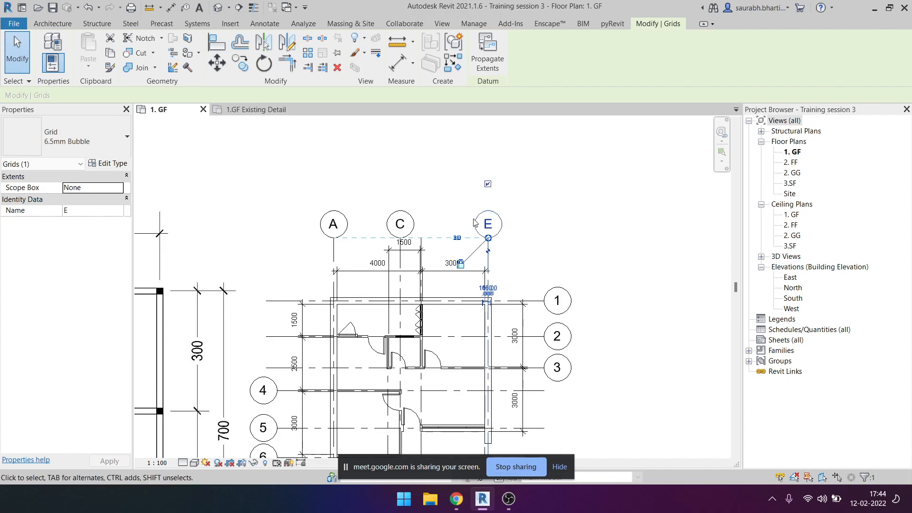
Show a bubble at the east end of horizontal grid 6.
scroll(518, 209, down, 1)
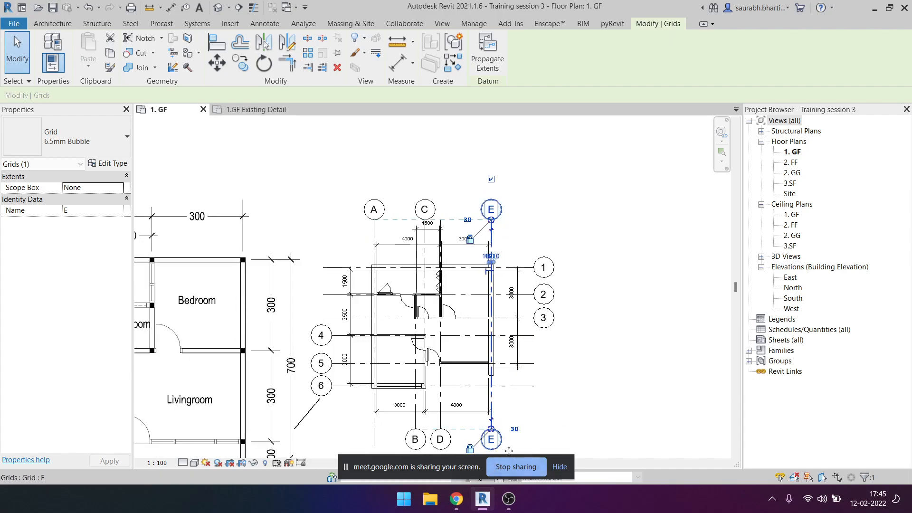
click(561, 413)
click(531, 386)
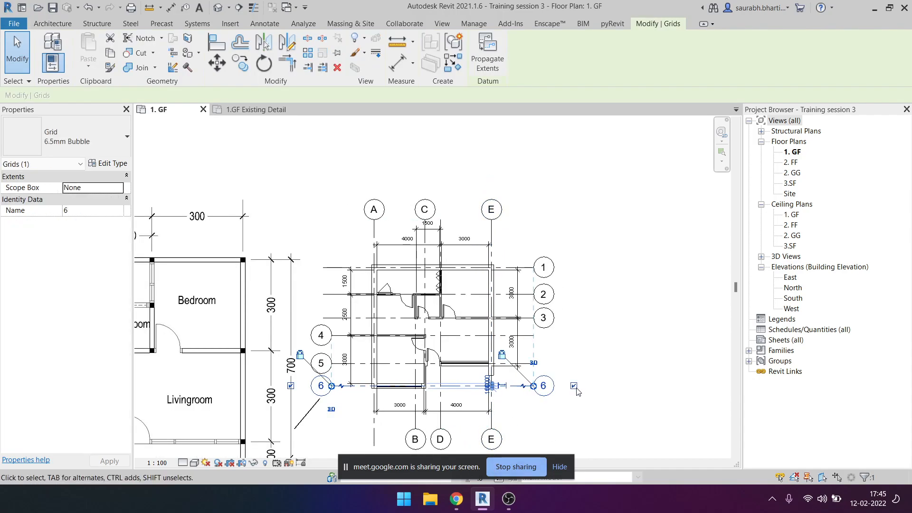
click(574, 412)
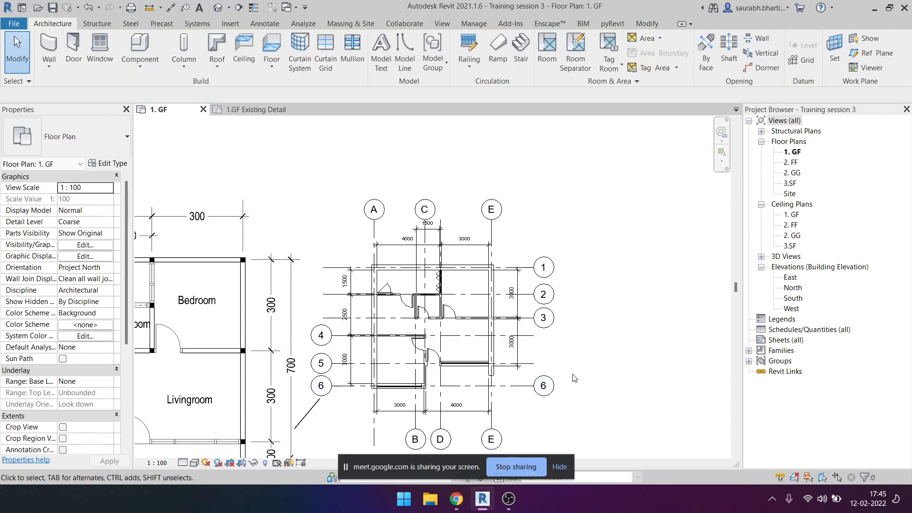
Turn on the default plan view symbols at both End 1 and End 2 for the 6.5mm Bubble grid type.
click(535, 369)
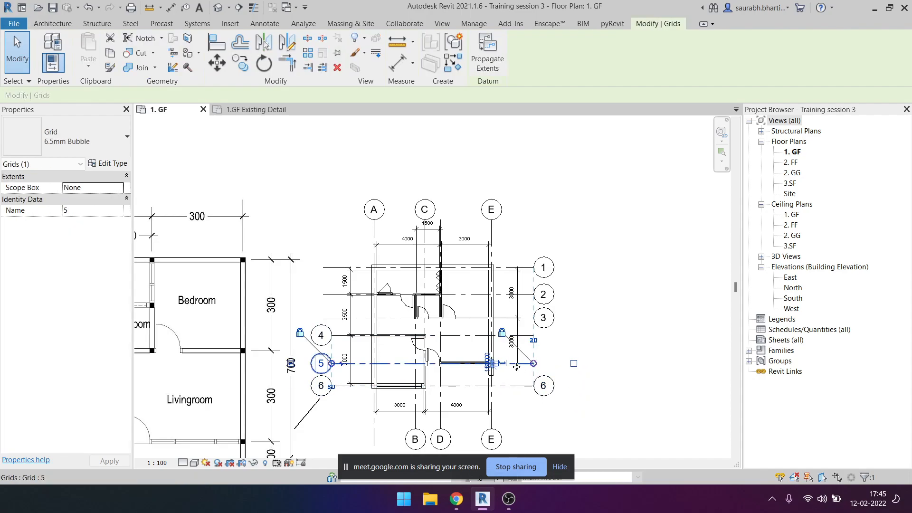
click(122, 165)
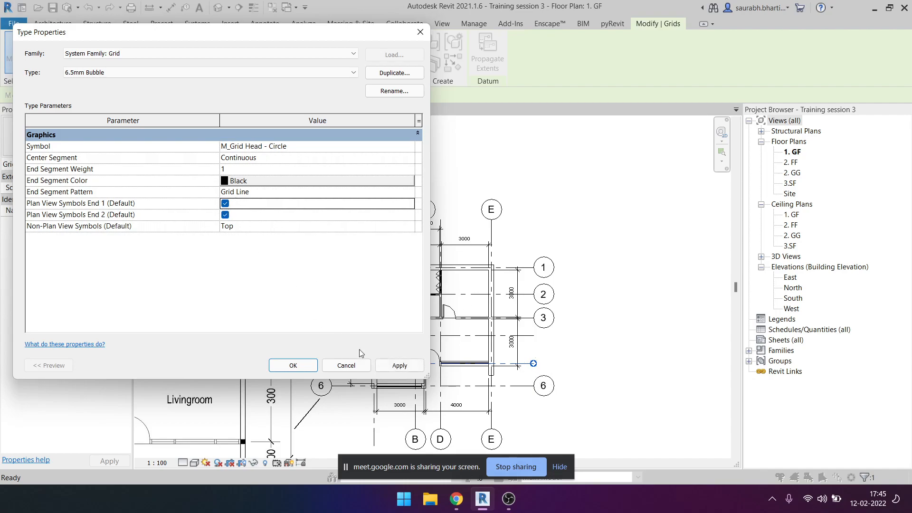
click(403, 368)
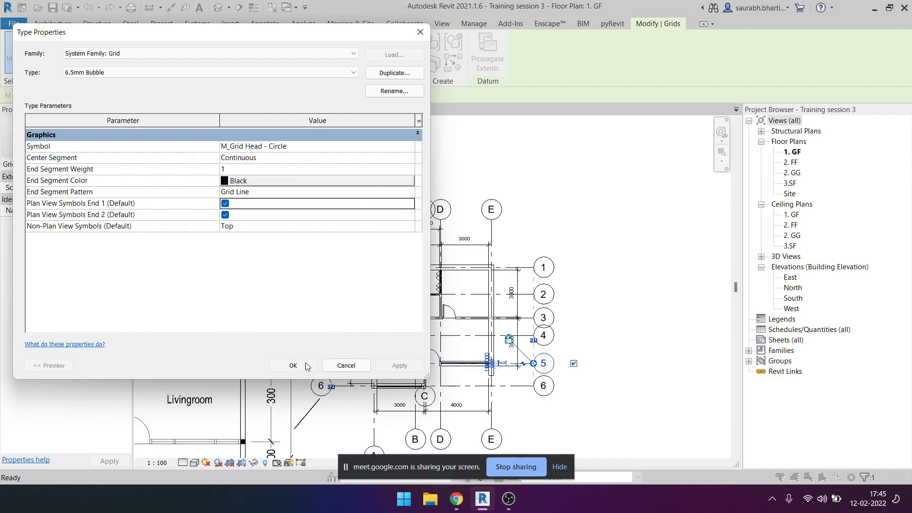
click(293, 366)
scroll(412, 236, down, 1)
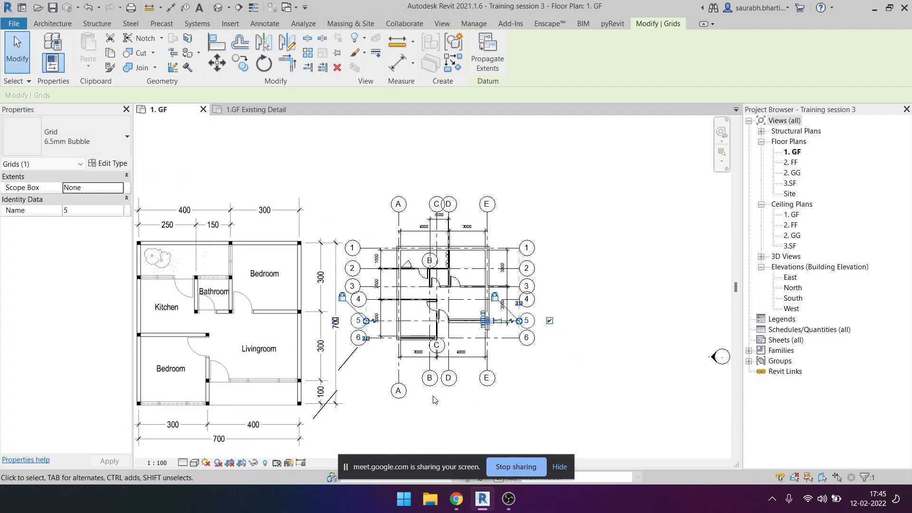
Bring the south bubbles of grids A and C level with those of grids B, D and E.
scroll(418, 387, up, 3)
click(463, 345)
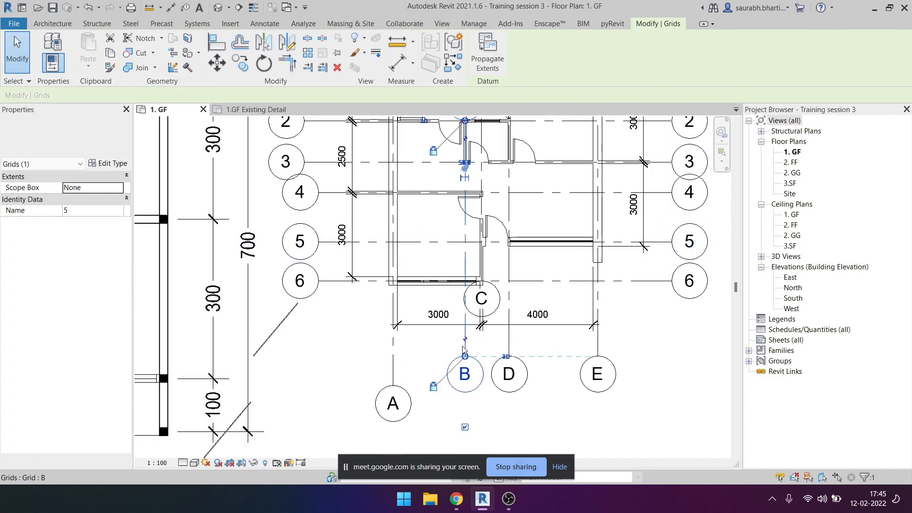
click(492, 297)
drag(485, 287, 466, 390)
click(463, 365)
key(Escape)
scroll(466, 390, down, 2)
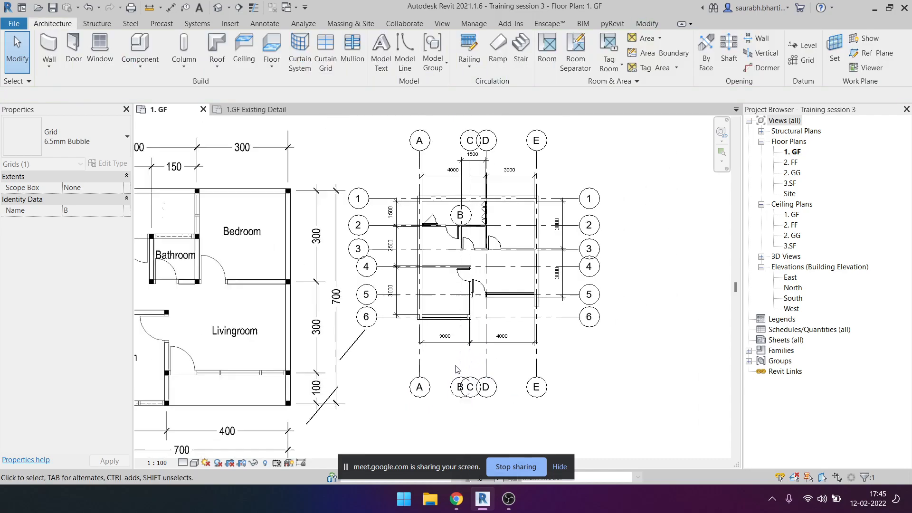
Add an elbow near grid D's south bubble and shift the bubble east, clear of grid C.
scroll(507, 354, up, 4)
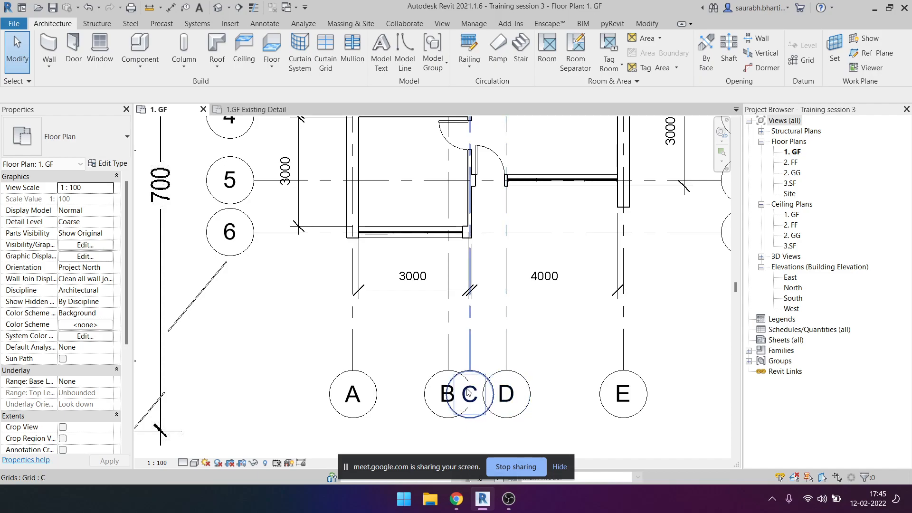
click(515, 361)
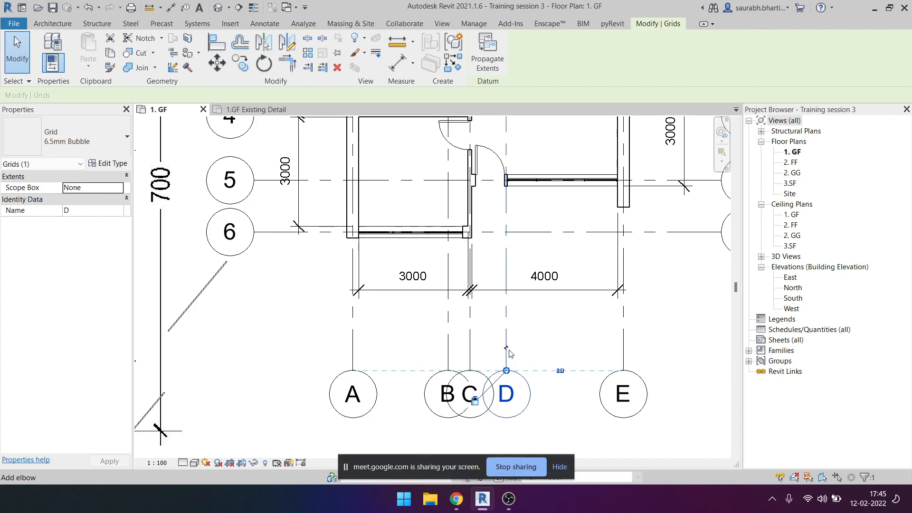
click(506, 349)
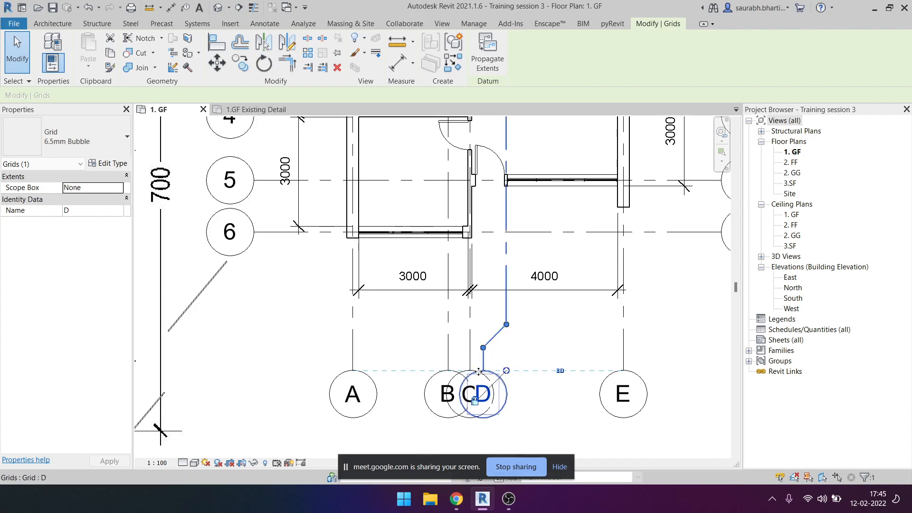
drag(484, 350, 544, 354)
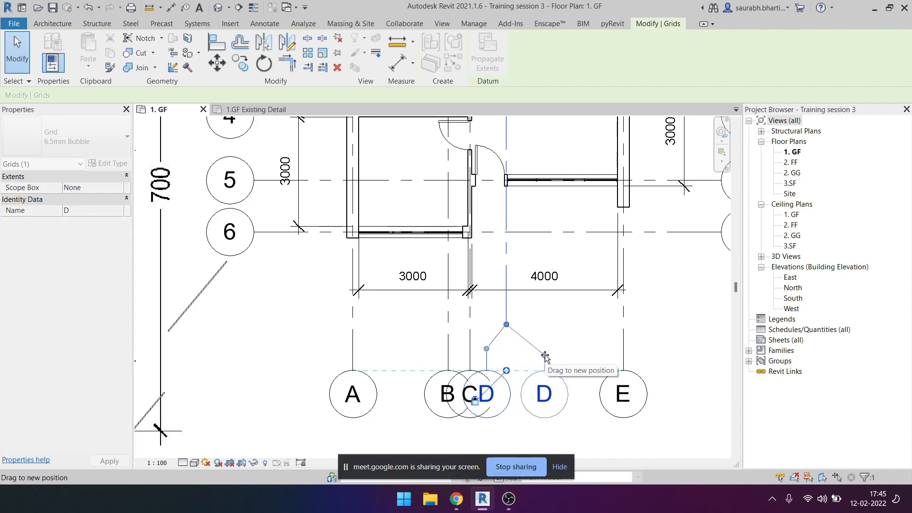
Add elbows at the south ends of grids C and B so that their bubbles no longer overlap.
click(468, 377)
click(471, 349)
scroll(499, 359, down, 2)
scroll(475, 361, up, 2)
click(456, 361)
click(456, 353)
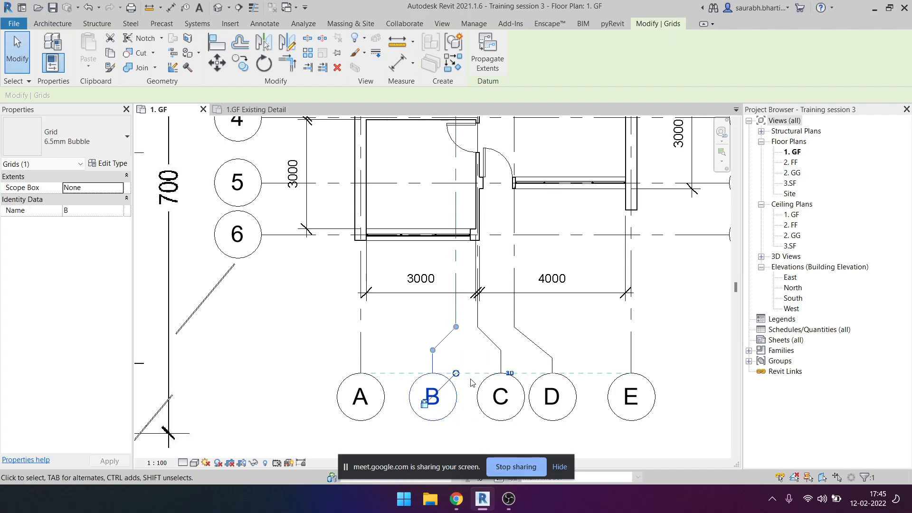
key(Escape)
Add an elbow at grid D's north end and offset its bubble east, clear of grid C's bubble.
scroll(473, 376, down, 3)
scroll(504, 238, up, 4)
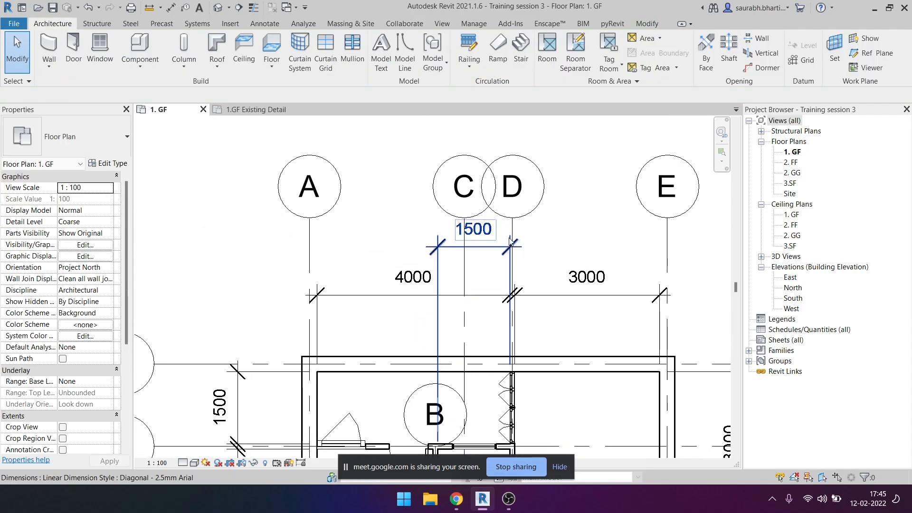
click(511, 243)
click(513, 238)
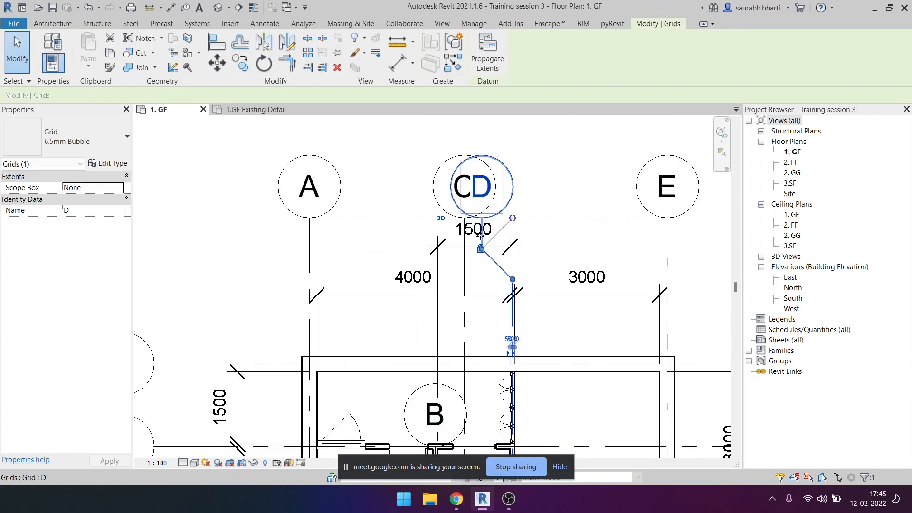
scroll(481, 235, up, 6)
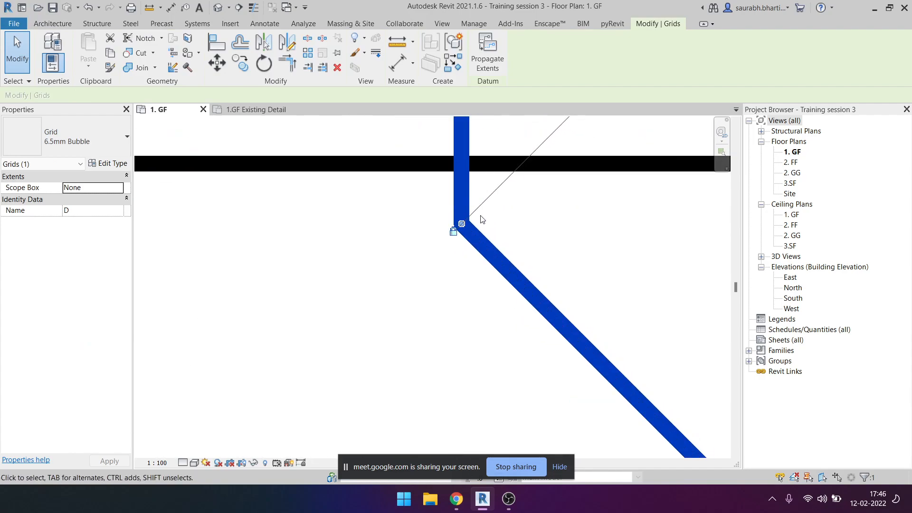
scroll(484, 219, up, 2)
drag(443, 236, 565, 207)
scroll(487, 215, down, 5)
scroll(626, 214, down, 3)
drag(626, 214, 645, 273)
key(Escape)
click(505, 223)
click(510, 260)
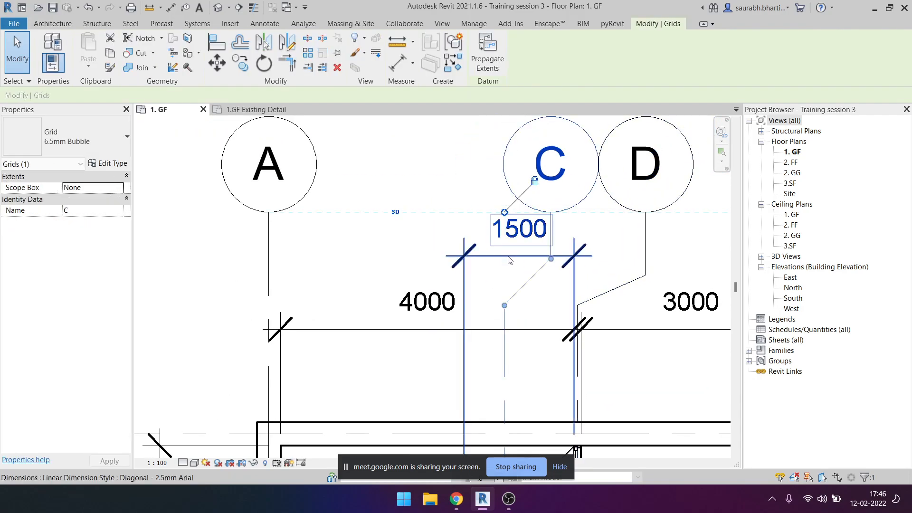
key(ctrl+z)
Extend grid B's north bubble end beyond the house to align with grids A, C, D and E.
scroll(496, 229, down, 3)
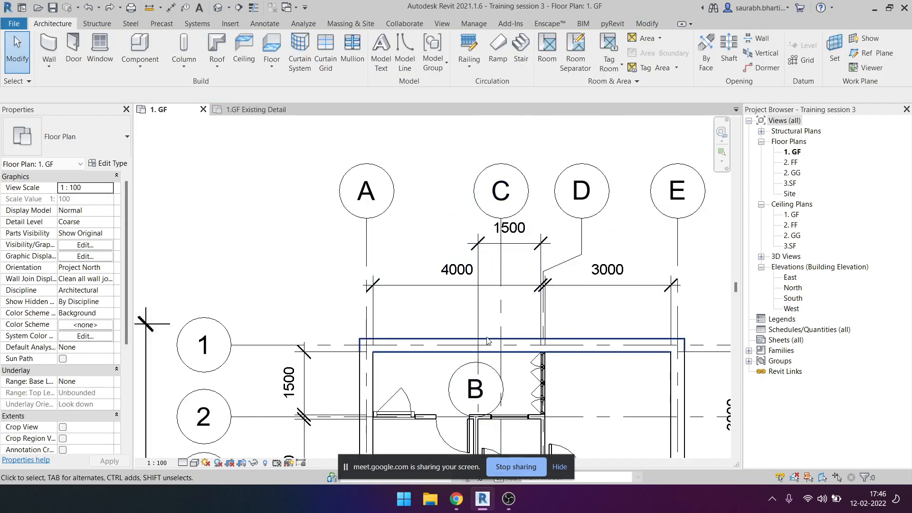
click(478, 383)
drag(475, 417, 477, 219)
key(Escape)
scroll(470, 218, up, 3)
click(464, 218)
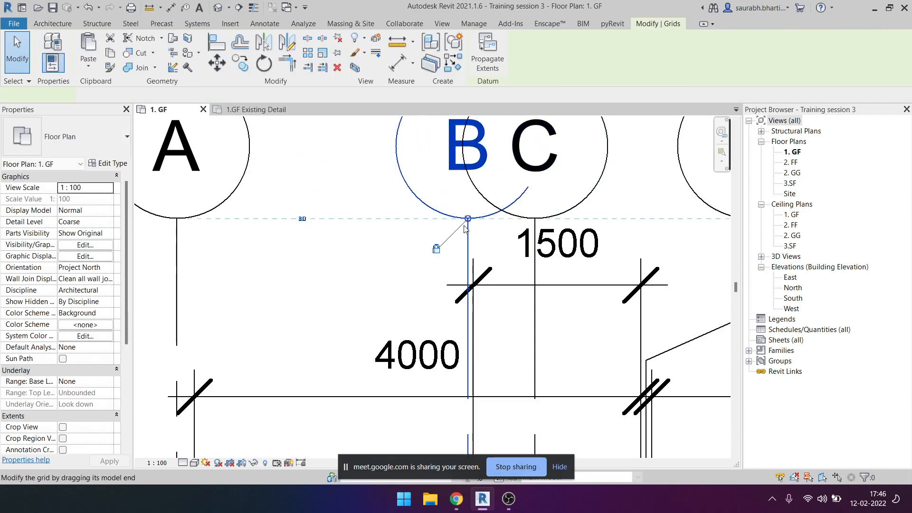
scroll(503, 237, down, 2)
key(Escape)
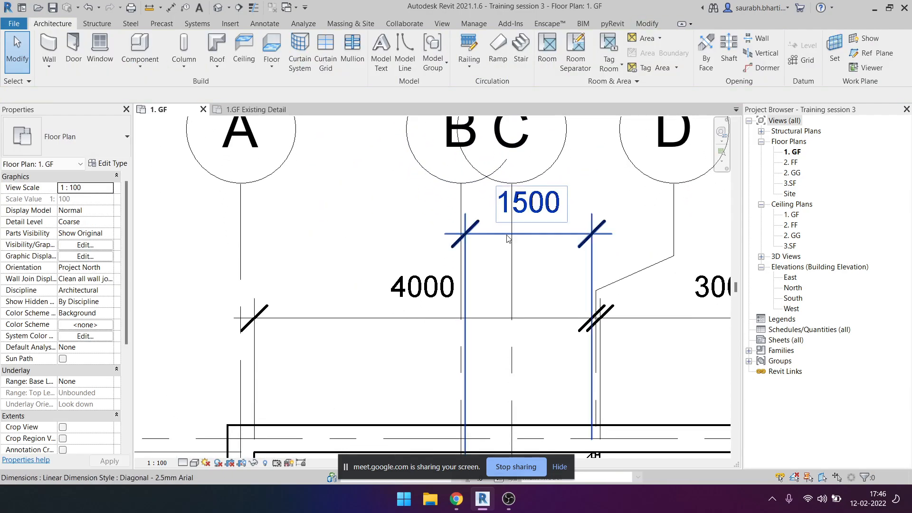
Select all dimensions of this type and temporarily hide the dimensions category in the ground floor plan.
click(507, 233)
key(s)
key(a)
scroll(475, 286, down, 3)
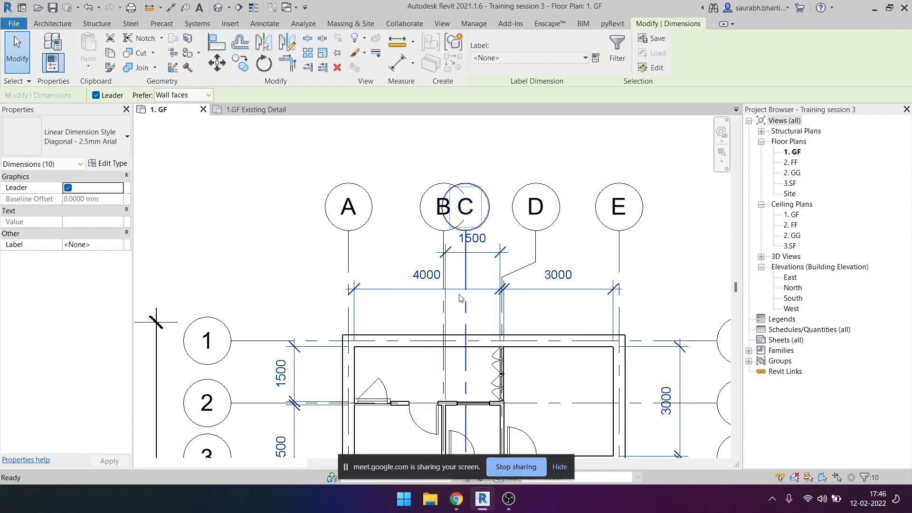
key(h)
key(c)
Add an elbow at grid B's north end to offset its bubble west, clear of grid C's bubble.
scroll(452, 262, up, 2)
click(440, 248)
click(438, 246)
scroll(423, 245, down, 2)
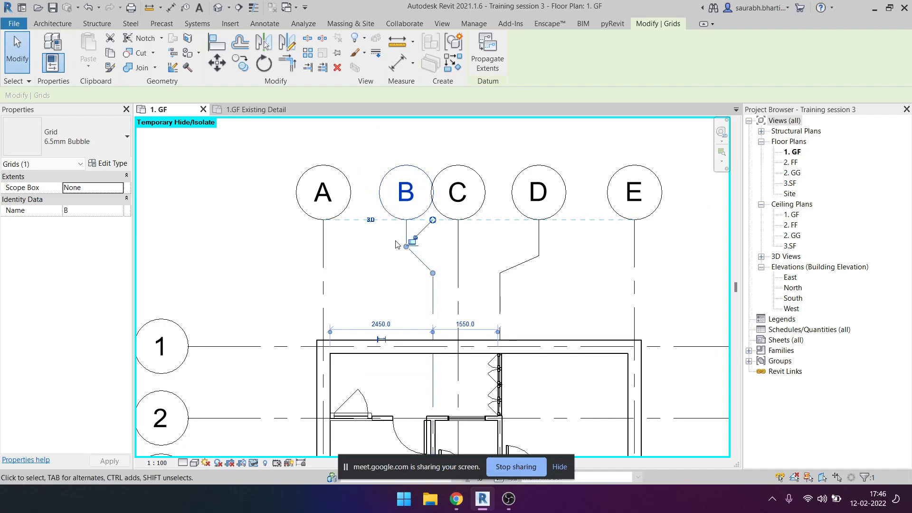
click(385, 248)
scroll(383, 246, down, 2)
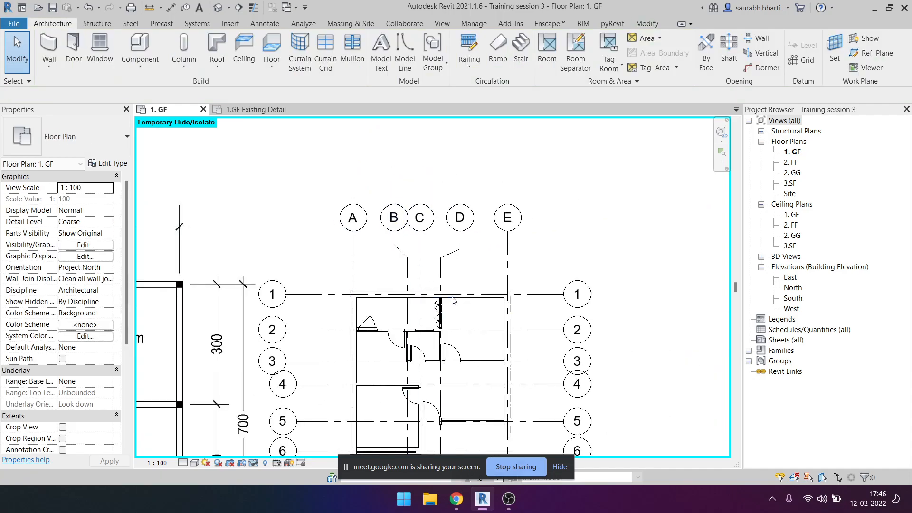
Reset the temporary hide so the plan's dimensions are displayed again.
key(h)
key(r)
scroll(453, 300, down, 3)
scroll(423, 294, down, 3)
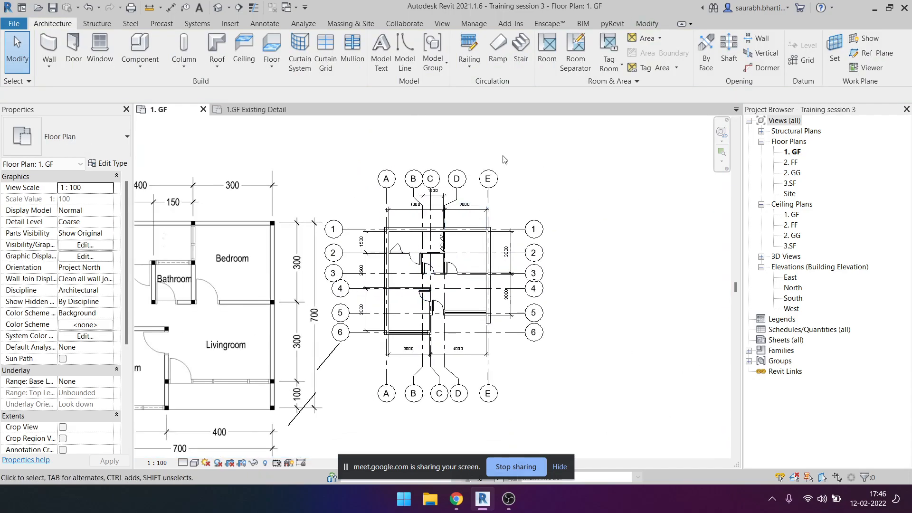
scroll(331, 134, up, 2)
View the grid layout in the other project's 1.GF Existing 1 floor plan and return to the 1. GF plan.
click(256, 110)
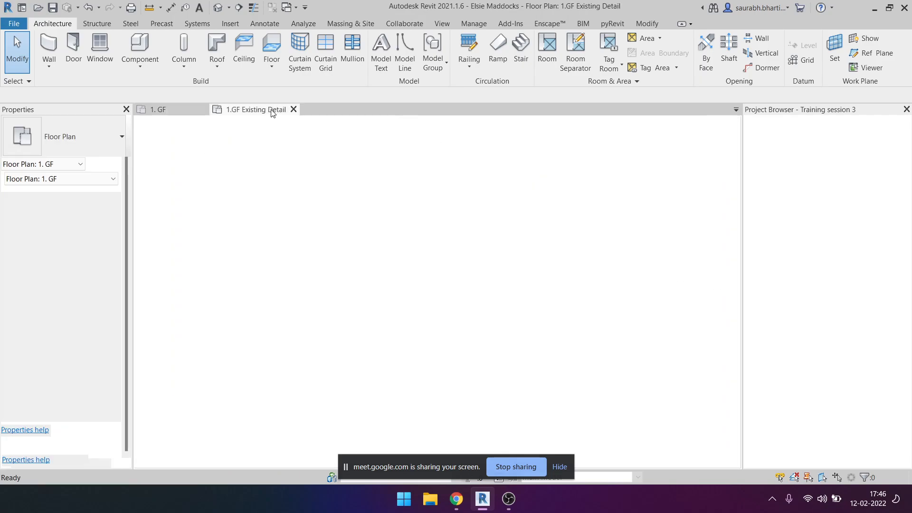
double_click(819, 173)
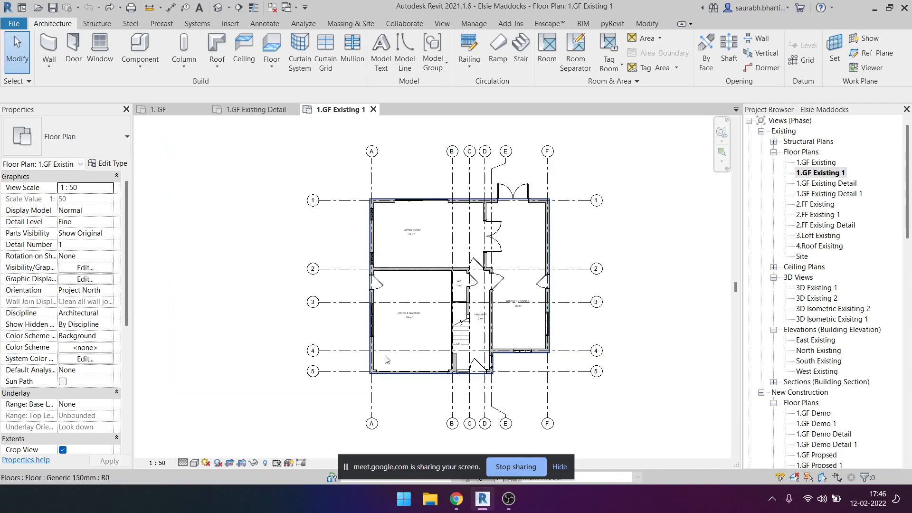
click(230, 107)
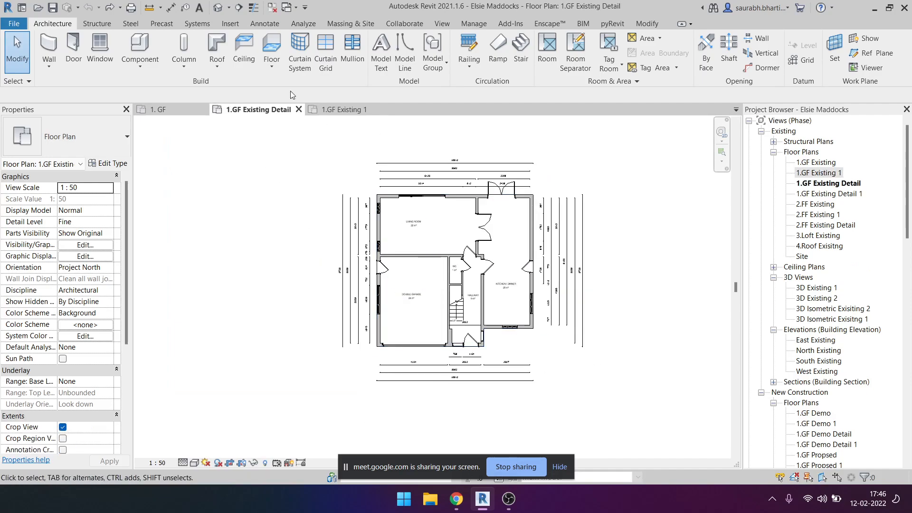
click(178, 109)
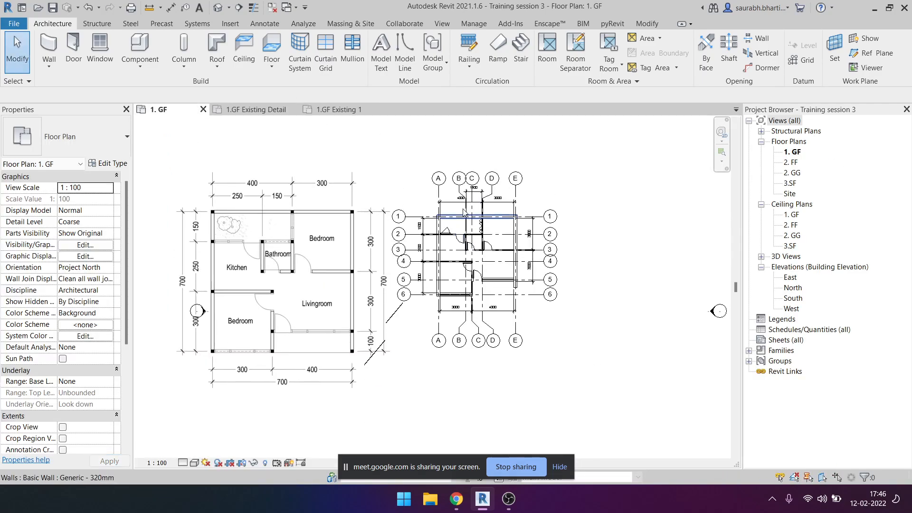
Temporarily hide the house's dimensions category in the 1. GF plan.
click(450, 211)
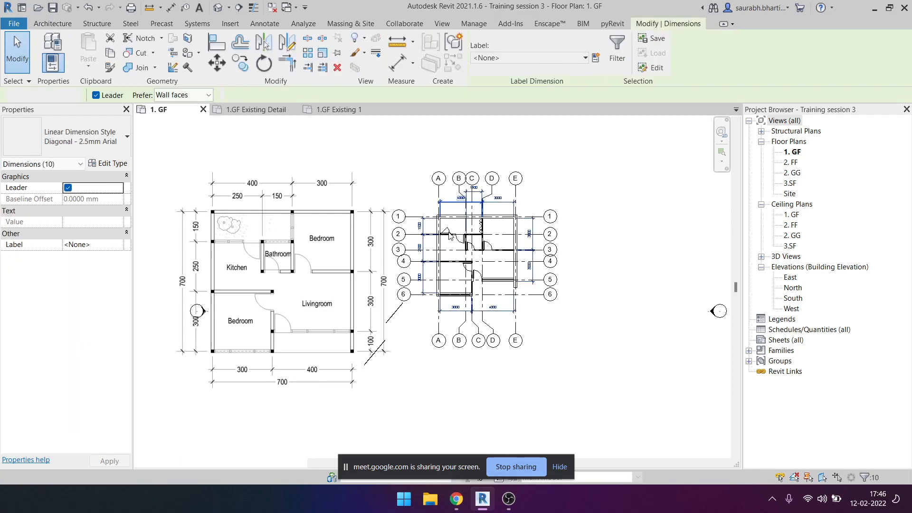
key(h)
key(c)
Extend the west bubble ends of grids 4, 5 and 6 to align with those of grids 1, 2 and 3.
scroll(479, 331, up, 5)
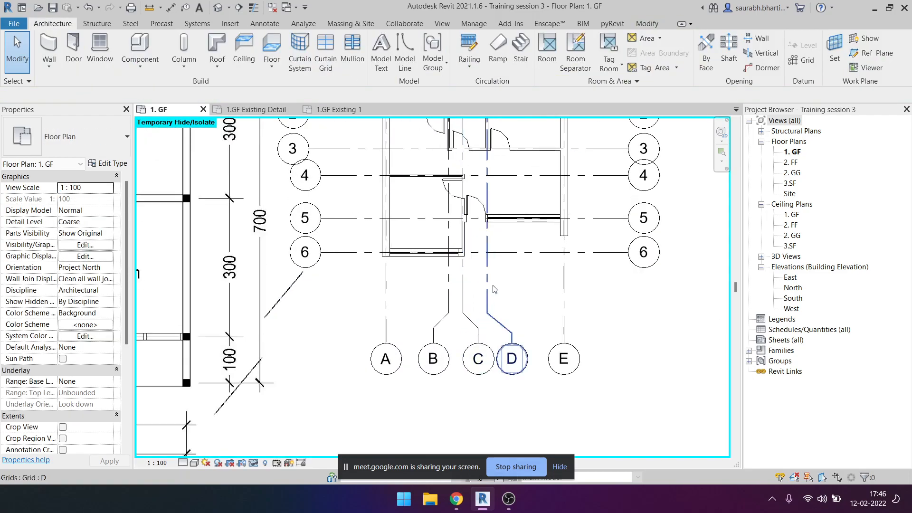
scroll(487, 286, down, 1)
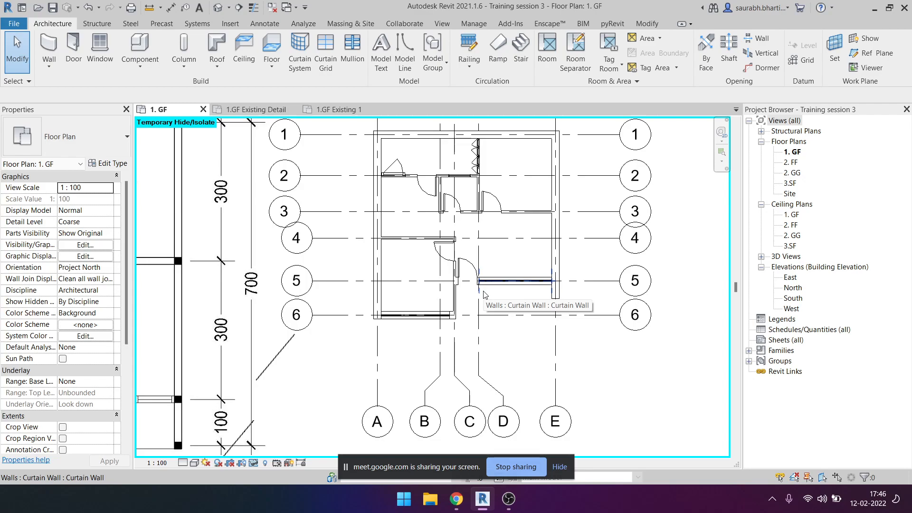
scroll(475, 294, down, 1)
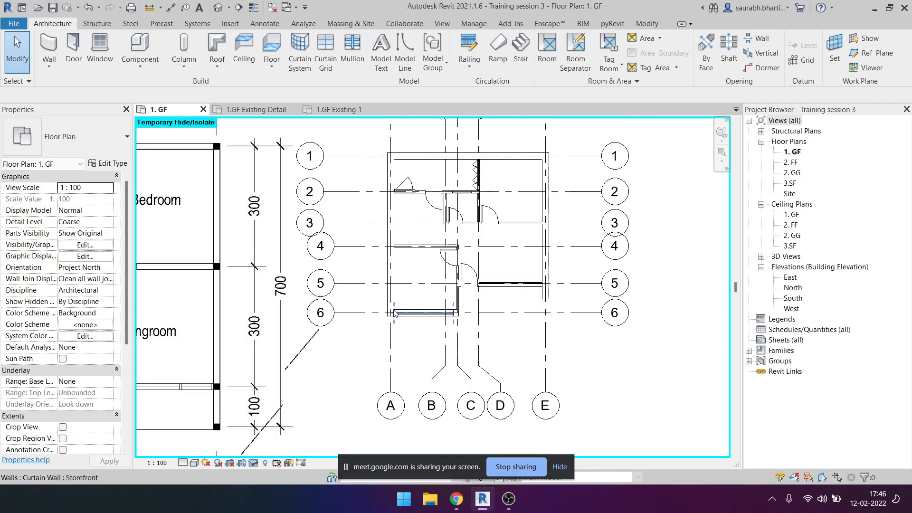
scroll(344, 259, down, 1)
middle_drag(343, 259, 373, 282)
click(377, 270)
mouse_move(365, 269)
mouse_down()
mouse_move(342, 263)
mouse_move(356, 269)
mouse_up()
click(457, 340)
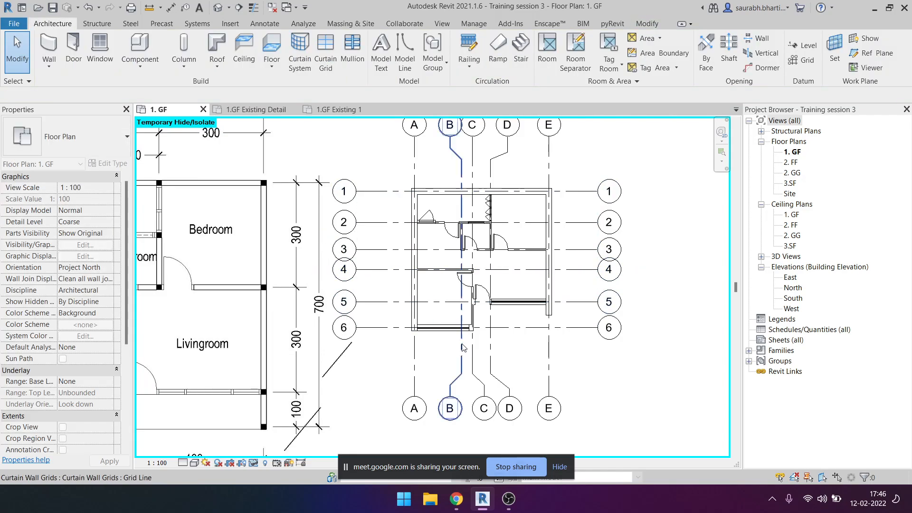
scroll(475, 352, down, 3)
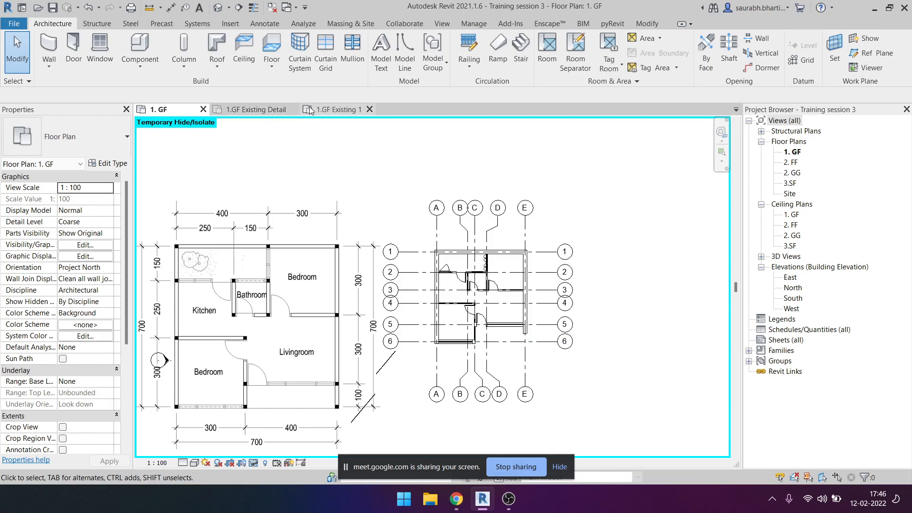
Open the A103 - Proposed Floor Plan sheet in the other project and look over its floor plans.
click(320, 110)
scroll(829, 323, down, 10)
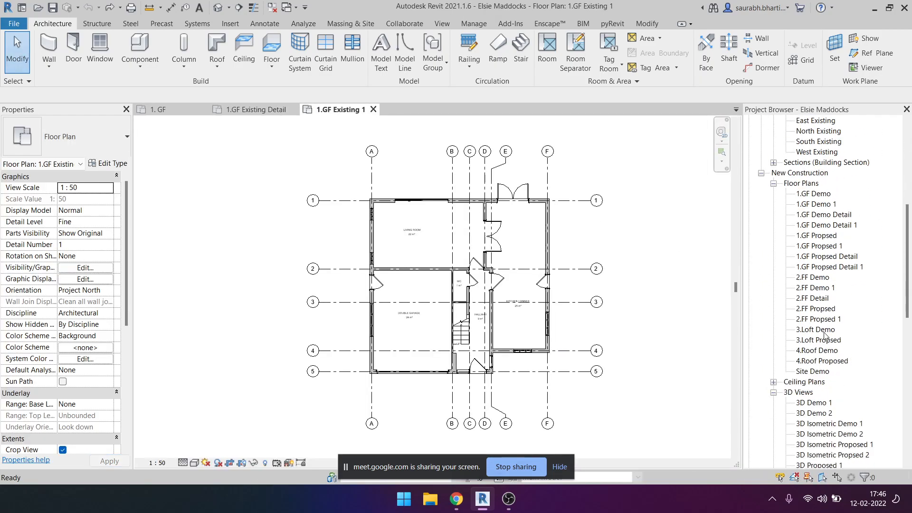
scroll(826, 336, down, 5)
double_click(817, 330)
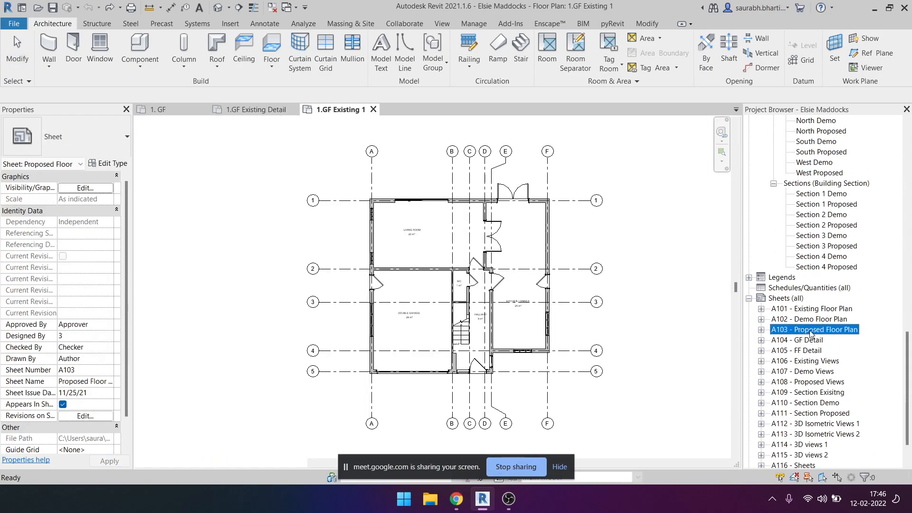
scroll(341, 269, up, 3)
scroll(334, 271, down, 2)
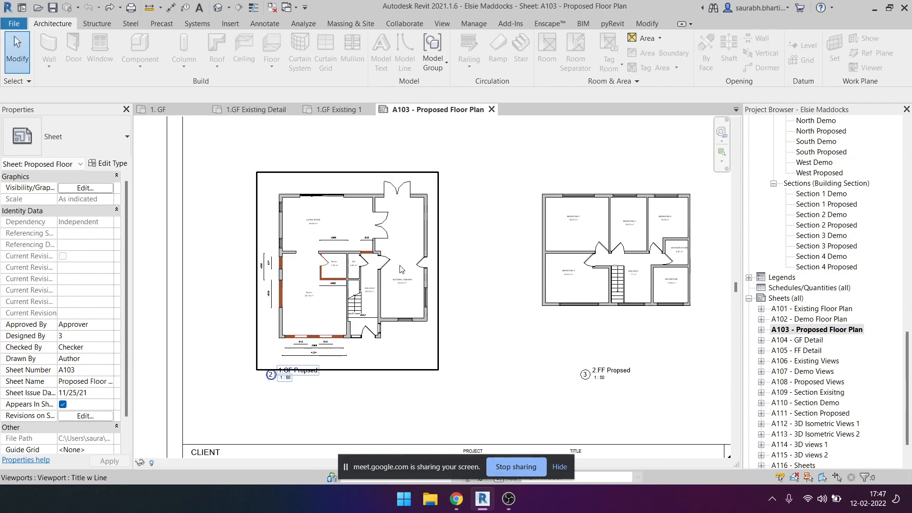
View the A102 - Demo Floor Plan sheet, return to sheet A103 and close A102.
double_click(810, 319)
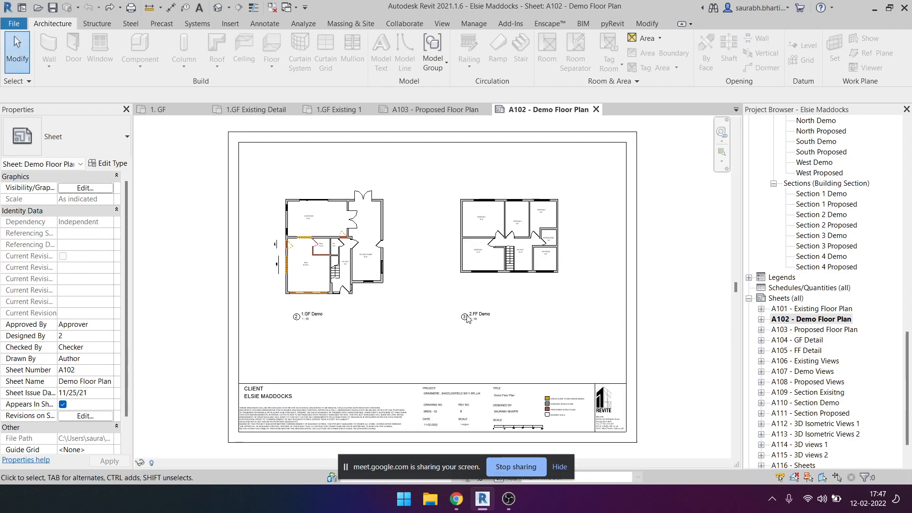
scroll(486, 239, up, 5)
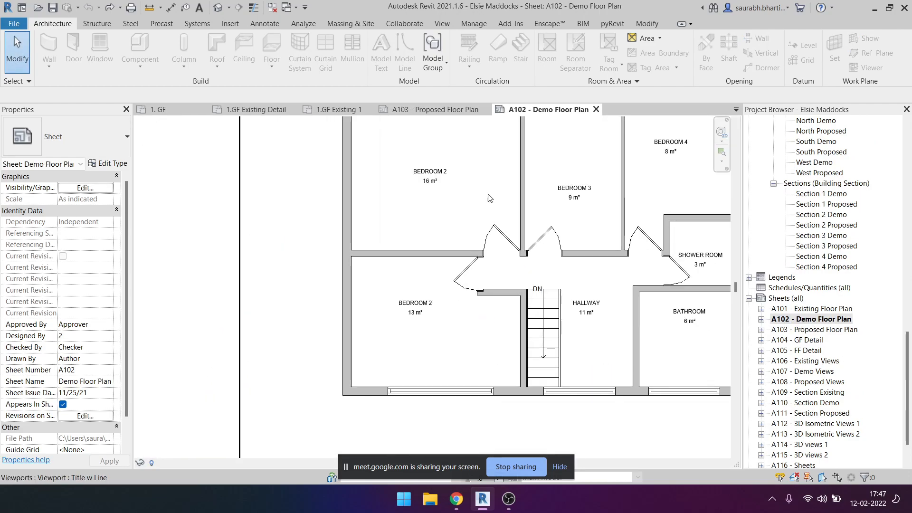
click(444, 110)
click(595, 109)
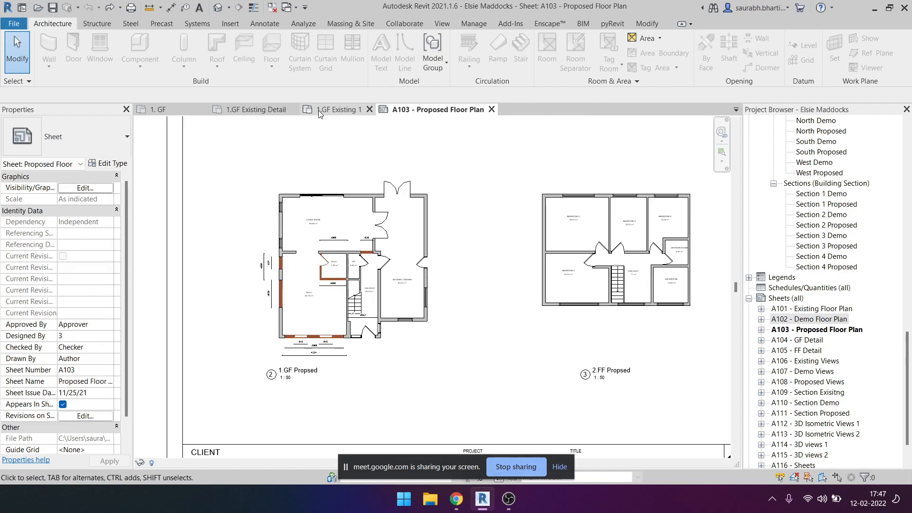
Examine the room tags and dimensions around the living room and new walls on the proposed ground floor plan.
scroll(313, 224, up, 6)
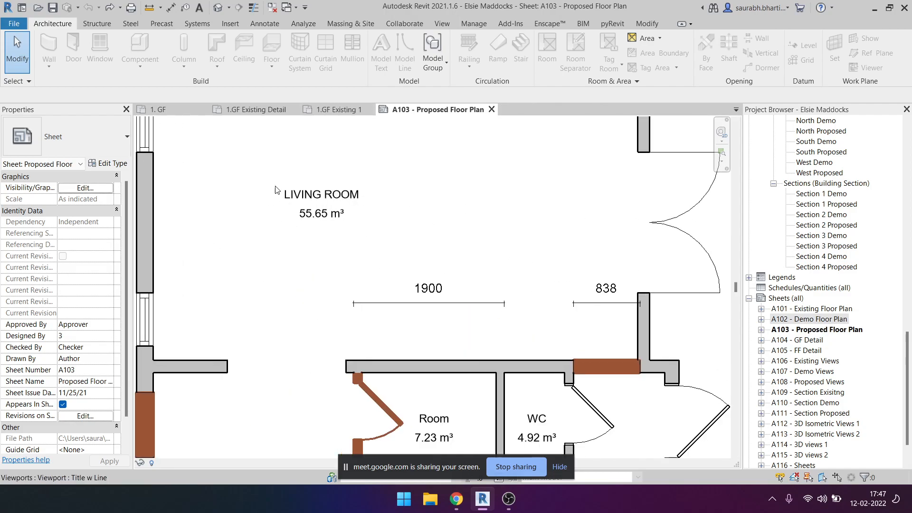
scroll(272, 190, down, 3)
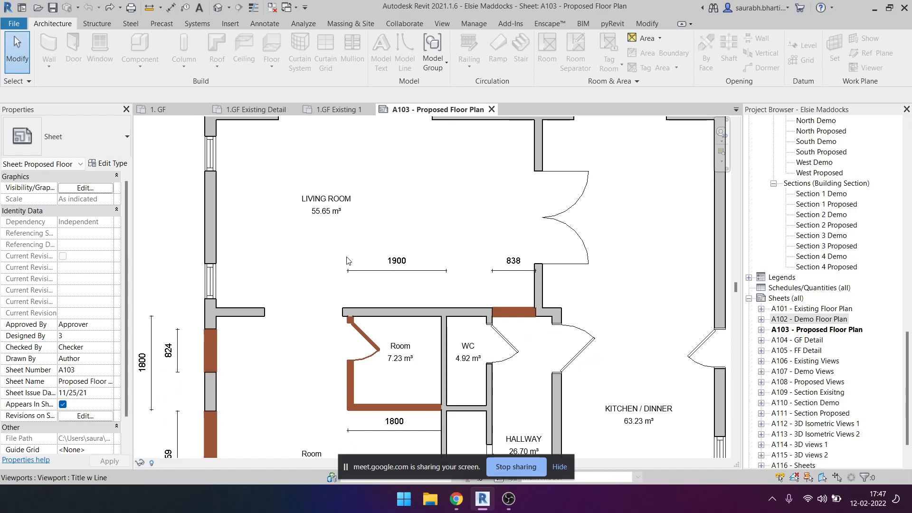
scroll(305, 213, down, 4)
scroll(316, 376, up, 5)
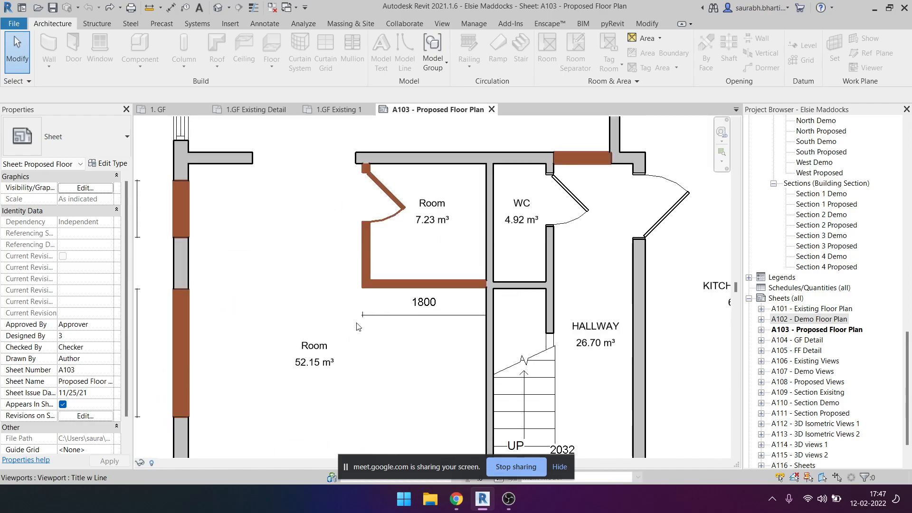
Close the other project's 1.GF Existing 1 view and return to the 1. GF plan.
click(346, 111)
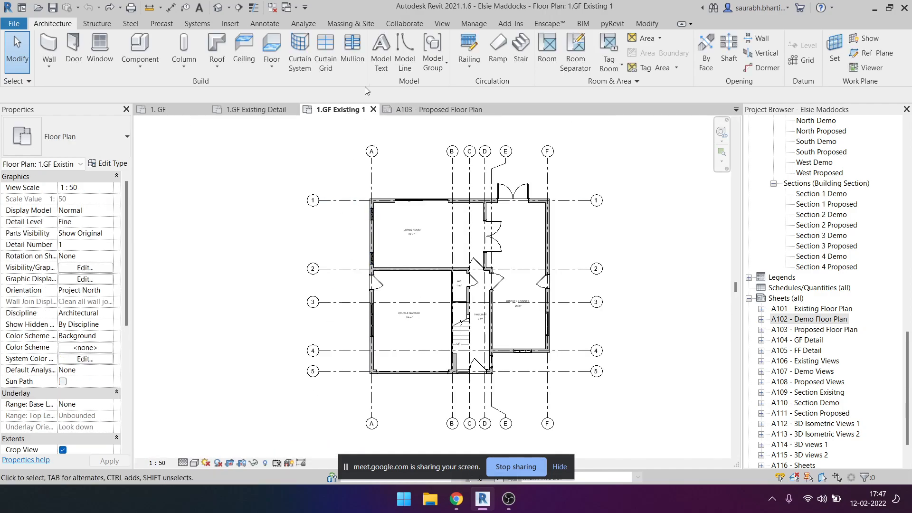
click(372, 109)
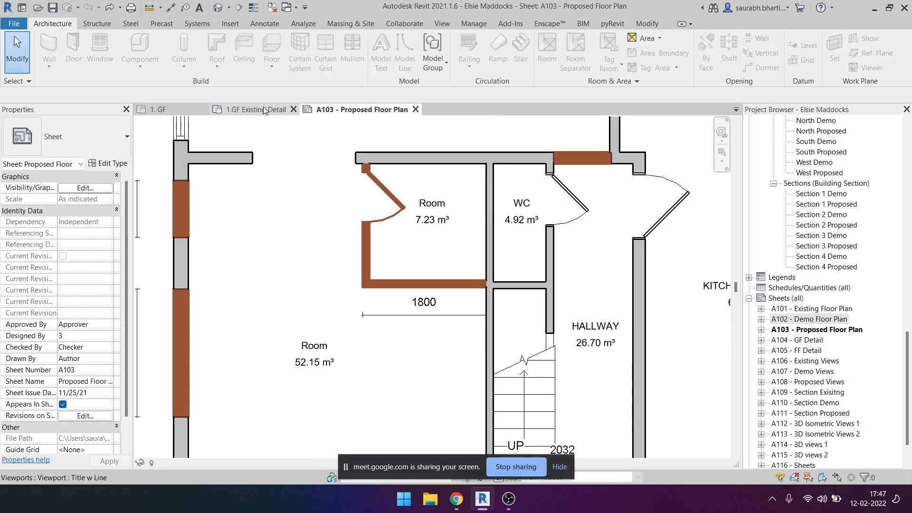
click(263, 109)
click(180, 110)
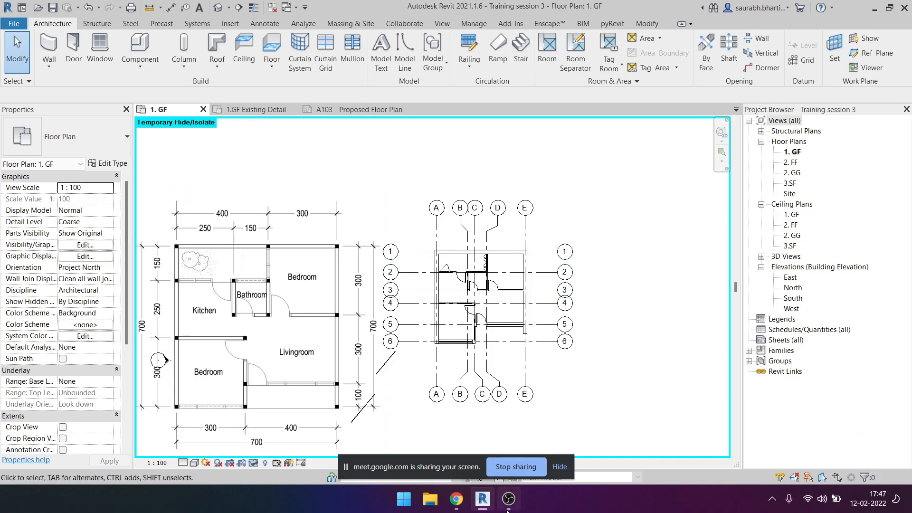
Switch to the Google Meet call in Chrome, look through the participant list and return to Revit.
mouse_move(461, 508)
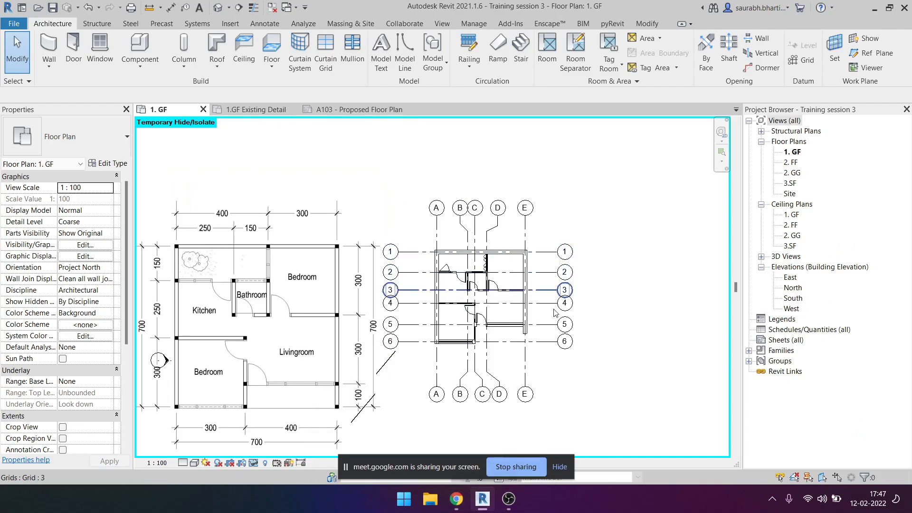
scroll(566, 385, up, 2)
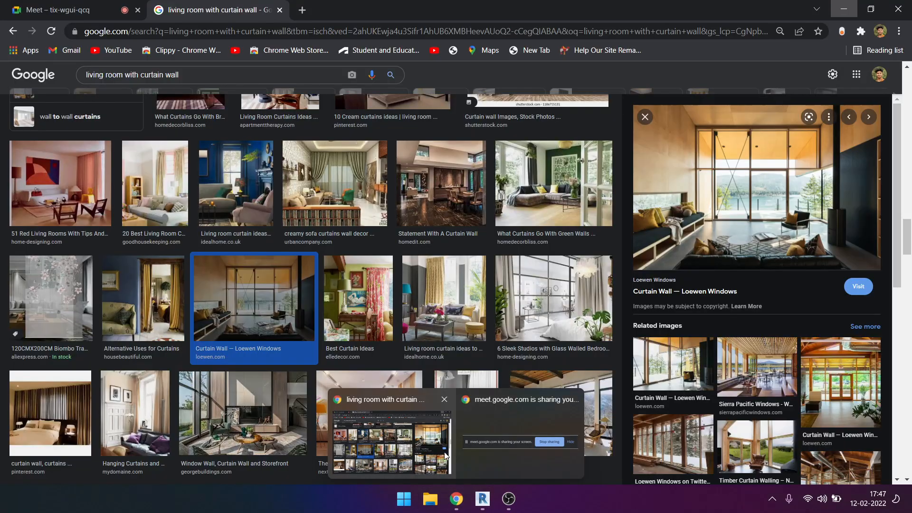
click(494, 436)
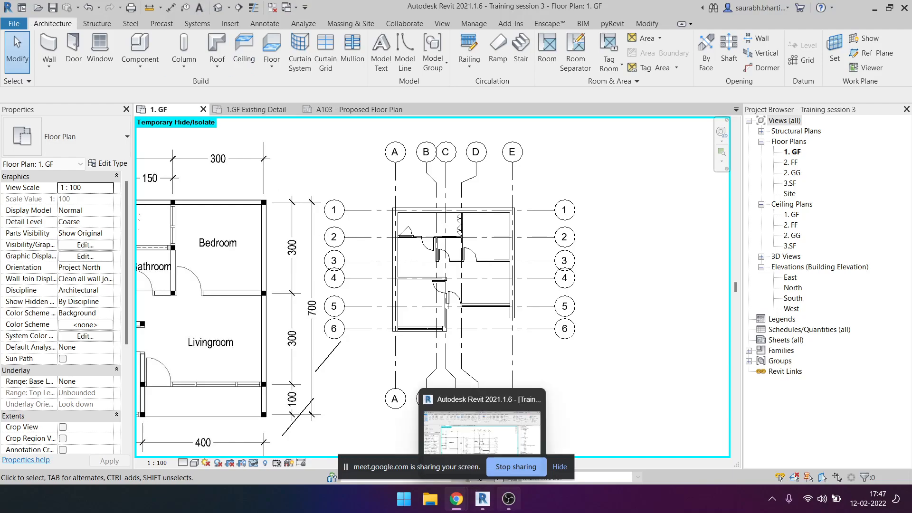
mouse_move(456, 498)
click(494, 438)
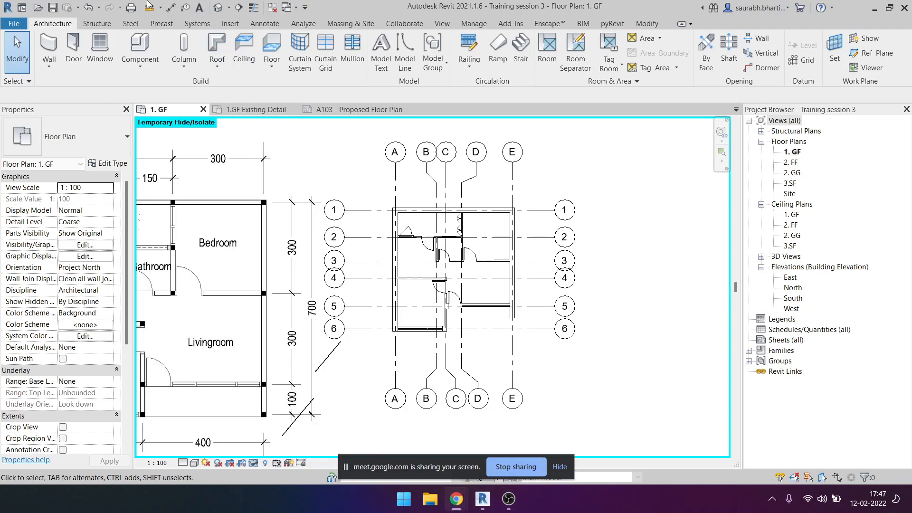
mouse_move(456, 501)
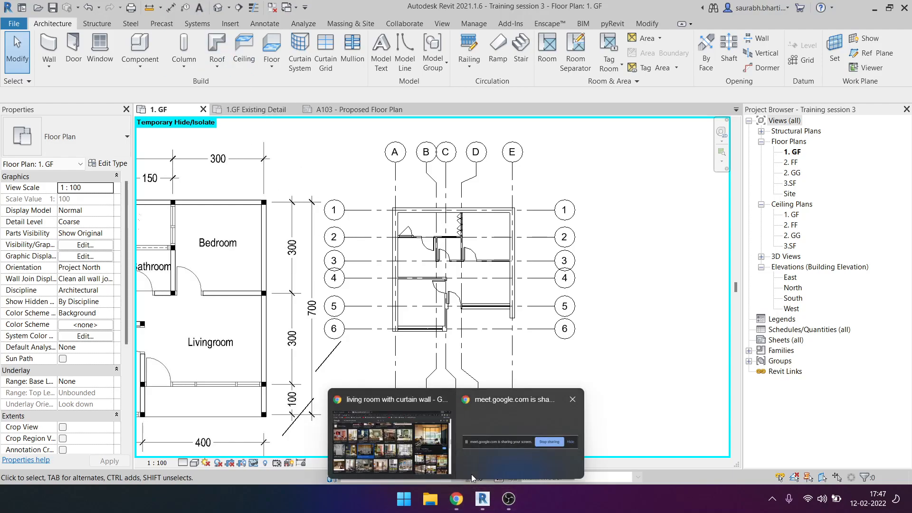
click(494, 438)
click(90, 4)
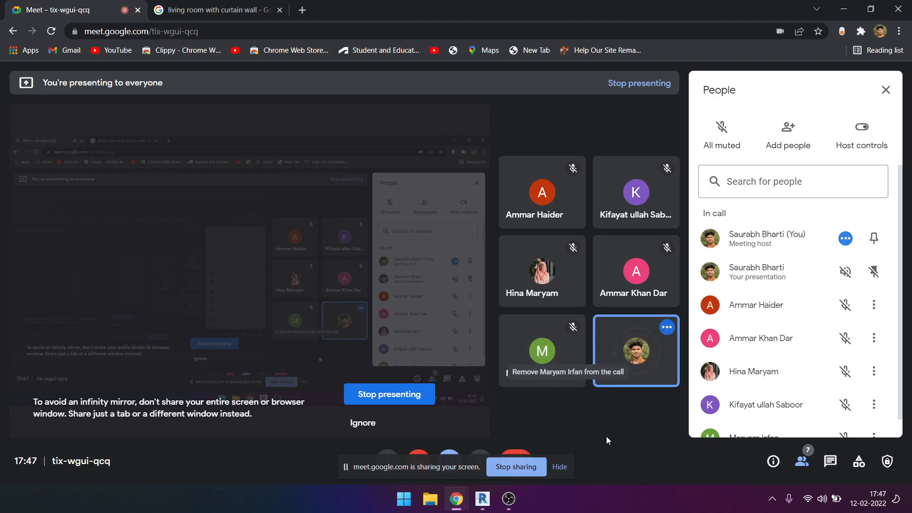
scroll(754, 372, down, 1)
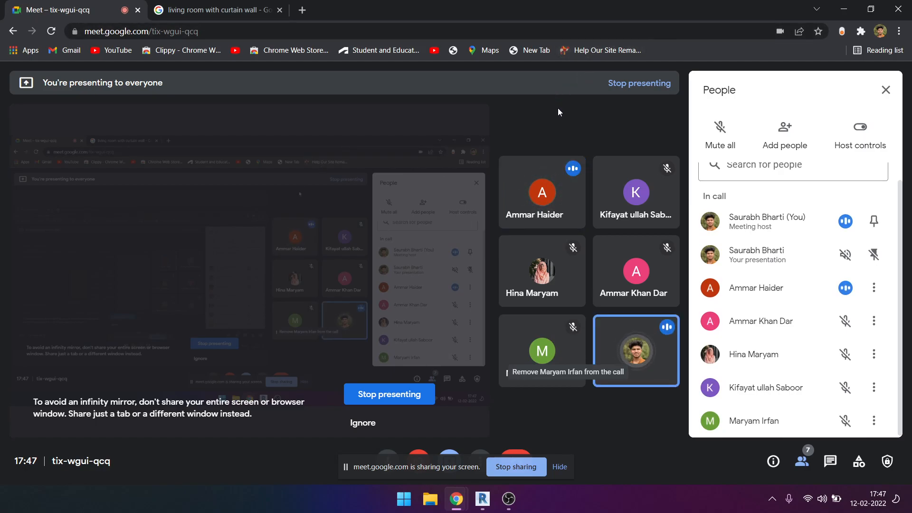
scroll(775, 331, up, 1)
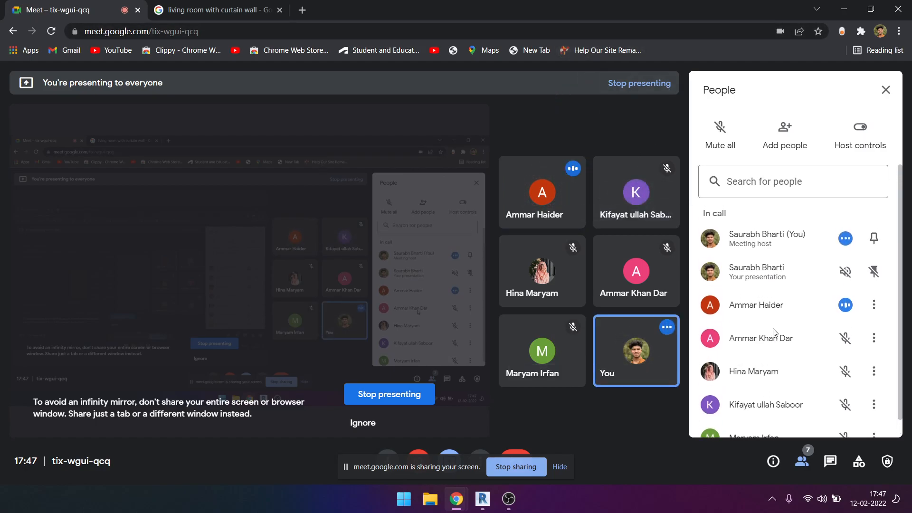
click(840, 6)
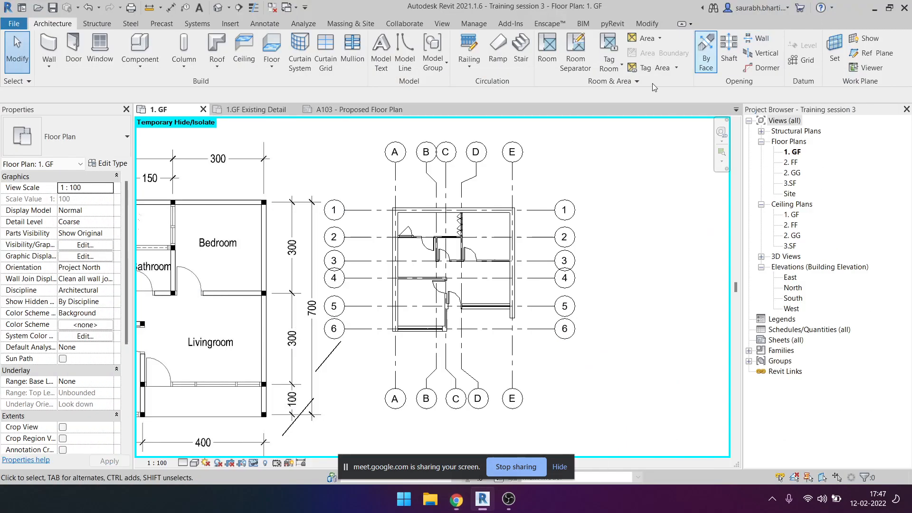
Compare the gridded house in the 1. GF plan with the proposed ground floor plan on sheet A103 and return to 1. GF.
scroll(488, 244, down, 2)
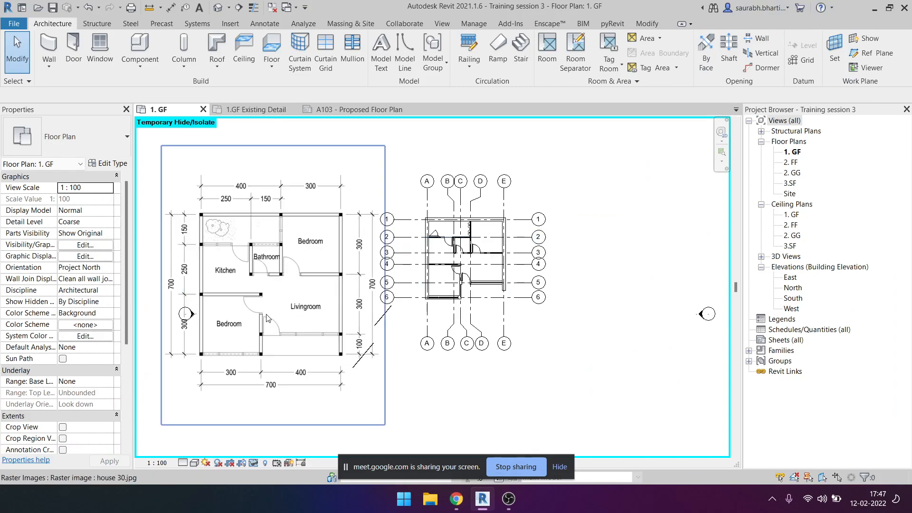
scroll(492, 306, up, 2)
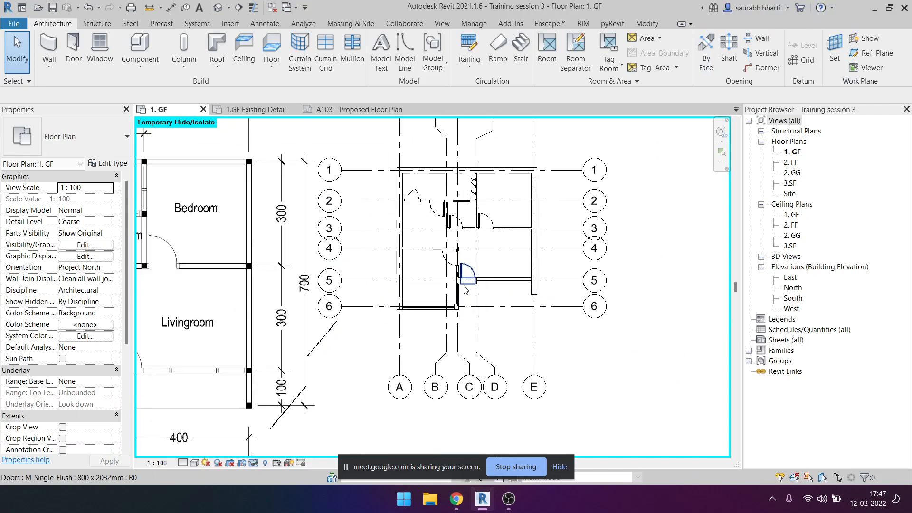
click(364, 110)
scroll(454, 265, down, 3)
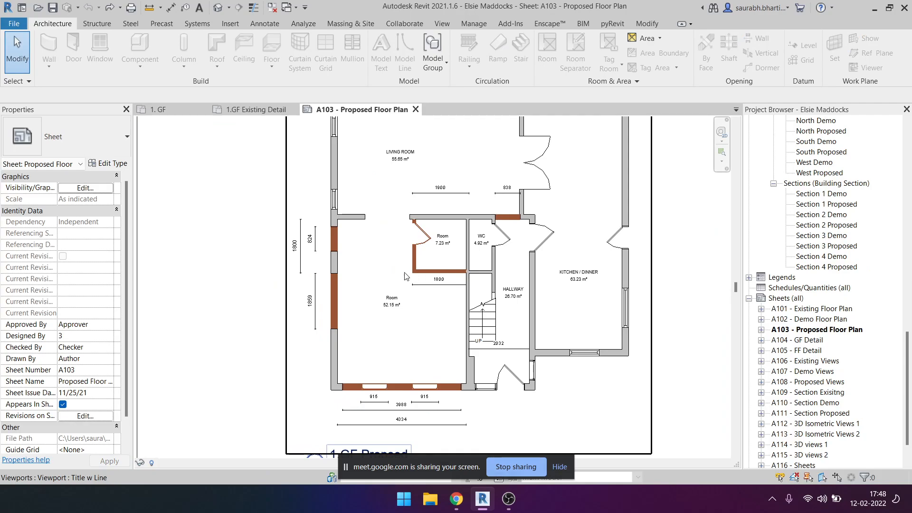
middle_drag(381, 263, 393, 320)
scroll(359, 165, down, 1)
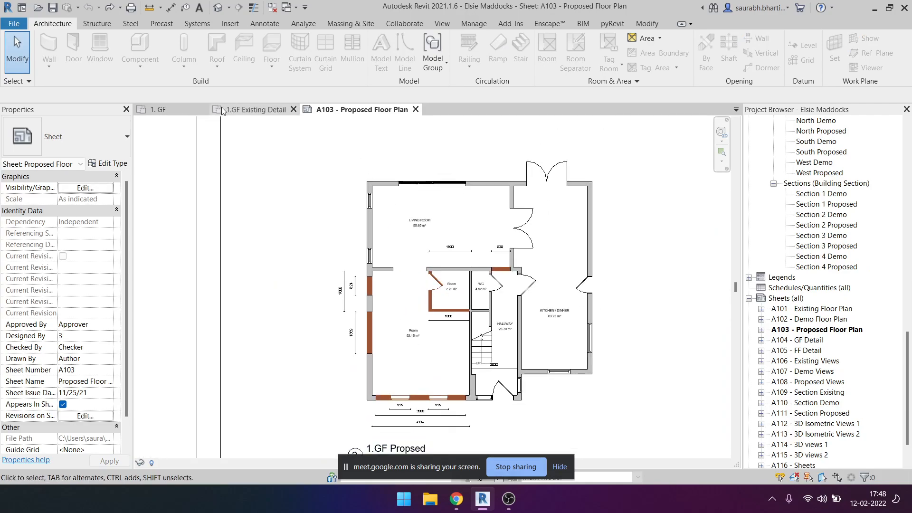
click(187, 110)
Delete the two stray diagonal curtain walls between the reference plan and the gridded house.
scroll(451, 252, down, 3)
click(285, 246)
drag(284, 266, 267, 242)
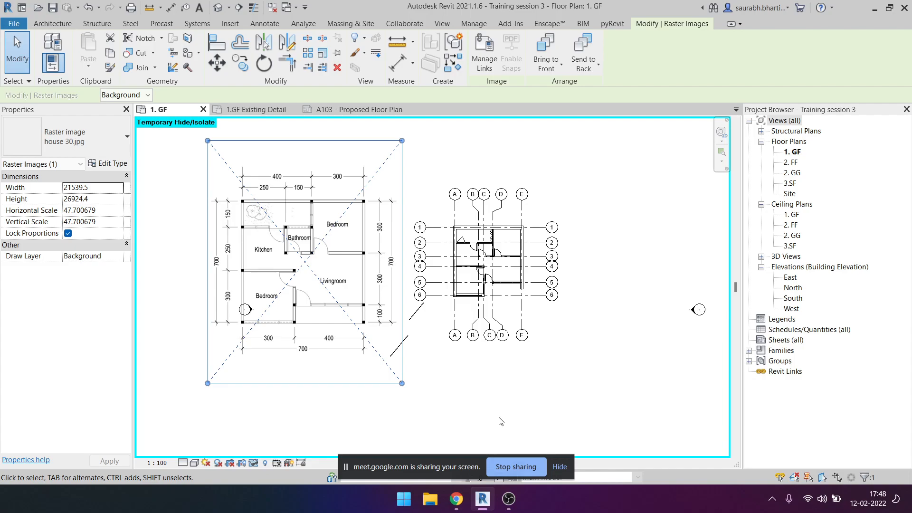
drag(573, 357, 422, 177)
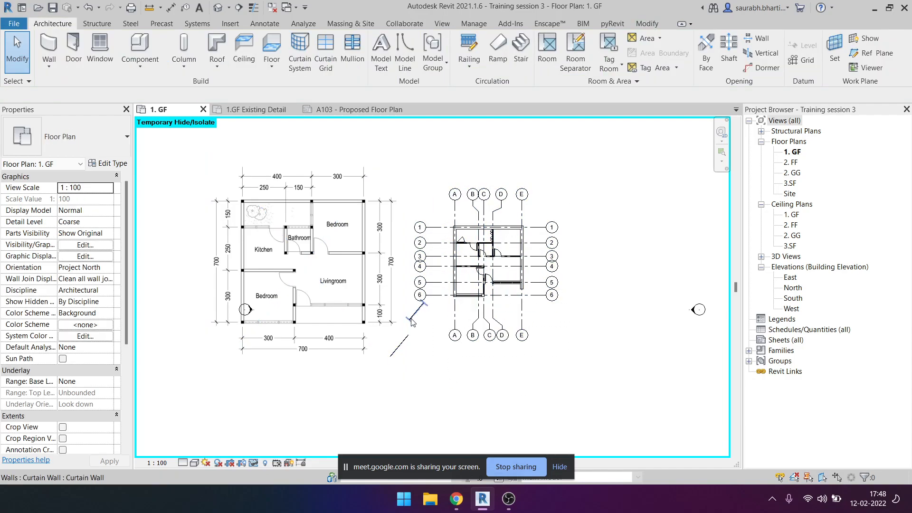
click(398, 352)
key(Delete)
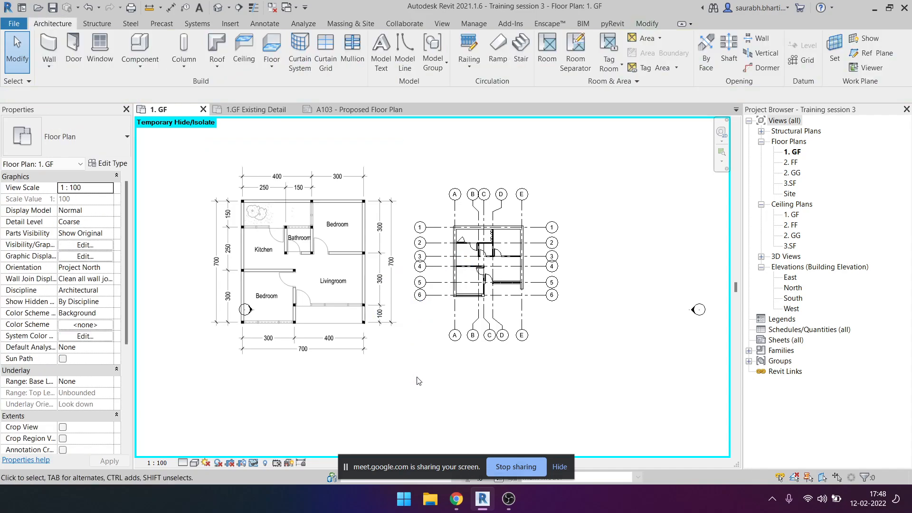
Open the default 3D view and examine the house's front curtain walls, doors and interior from several angles.
click(218, 7)
shift+middle_drag(423, 361, 478, 249)
scroll(460, 269, up, 3)
scroll(495, 291, down, 3)
shift+middle_drag(494, 292, 430, 271)
scroll(458, 314, up, 4)
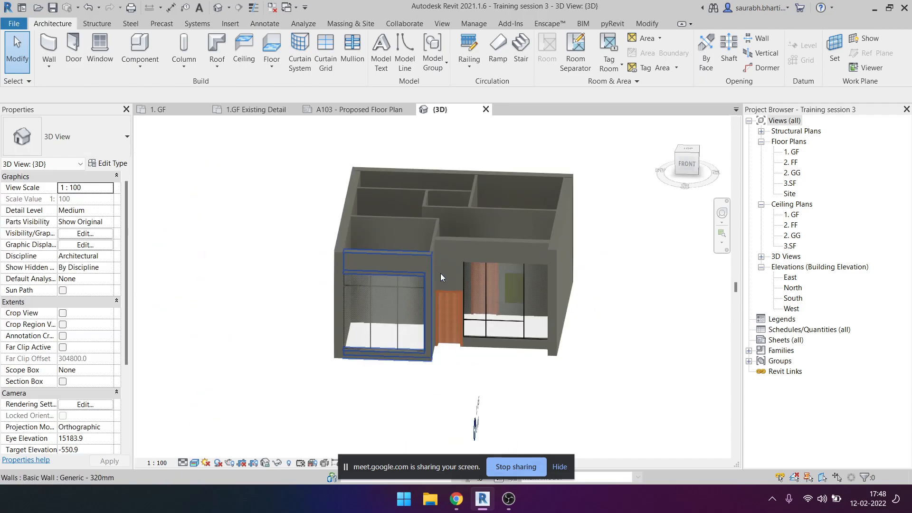
shift+middle_drag(506, 376, 453, 459)
shift+middle_drag(454, 328, 546, 311)
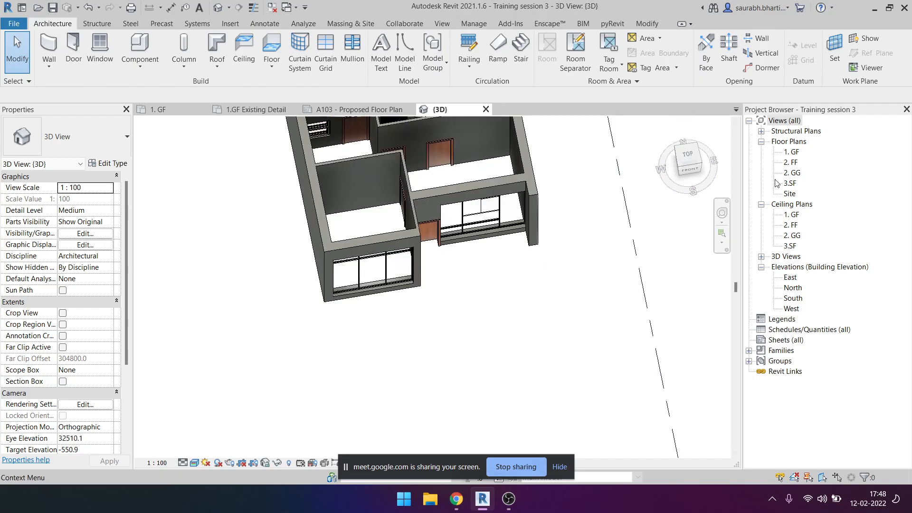
Reopen the 1. GF floor plan from the 3D view.
double_click(795, 152)
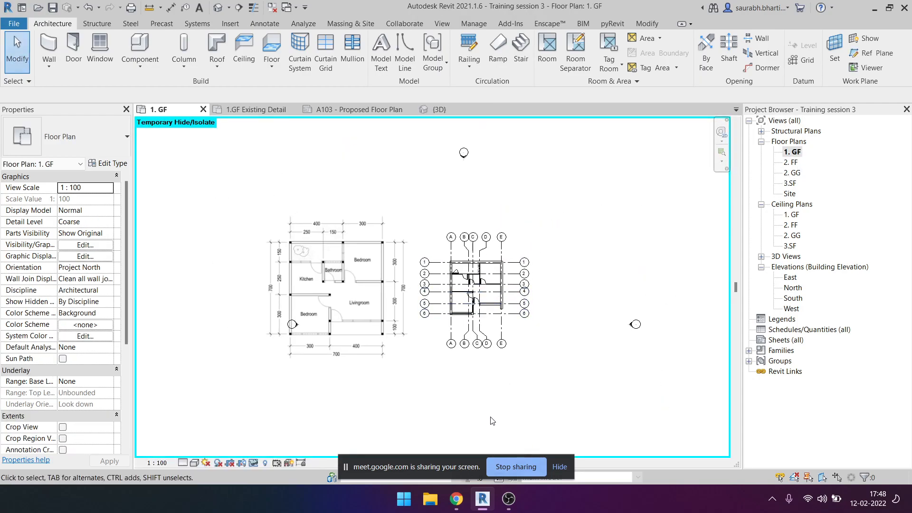
middle_drag(535, 378, 525, 388)
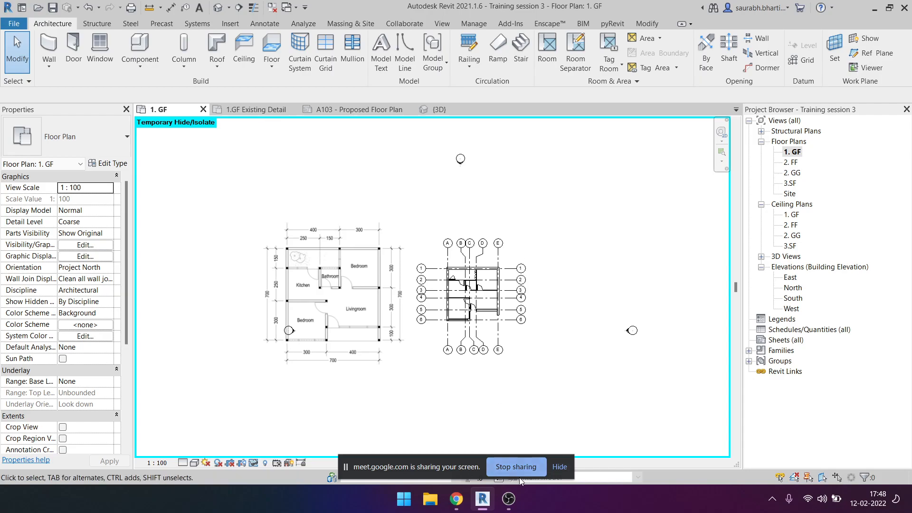
mouse_move(456, 499)
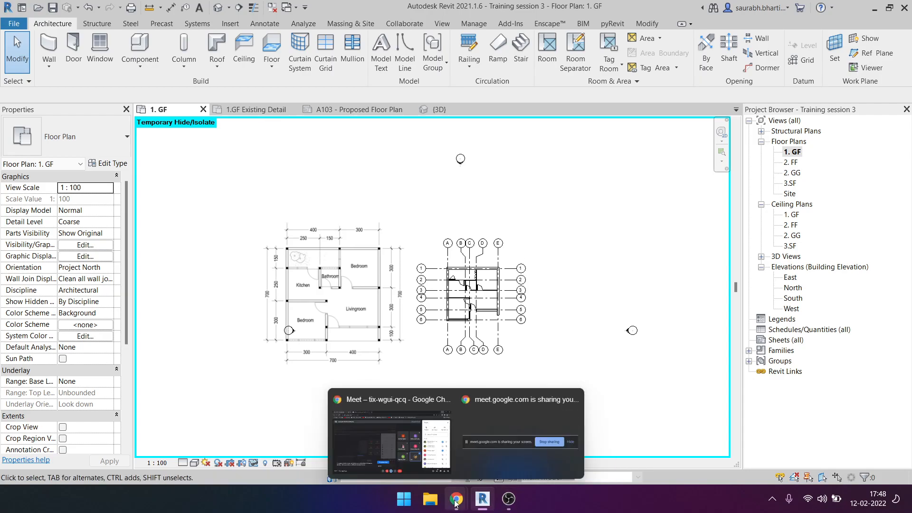